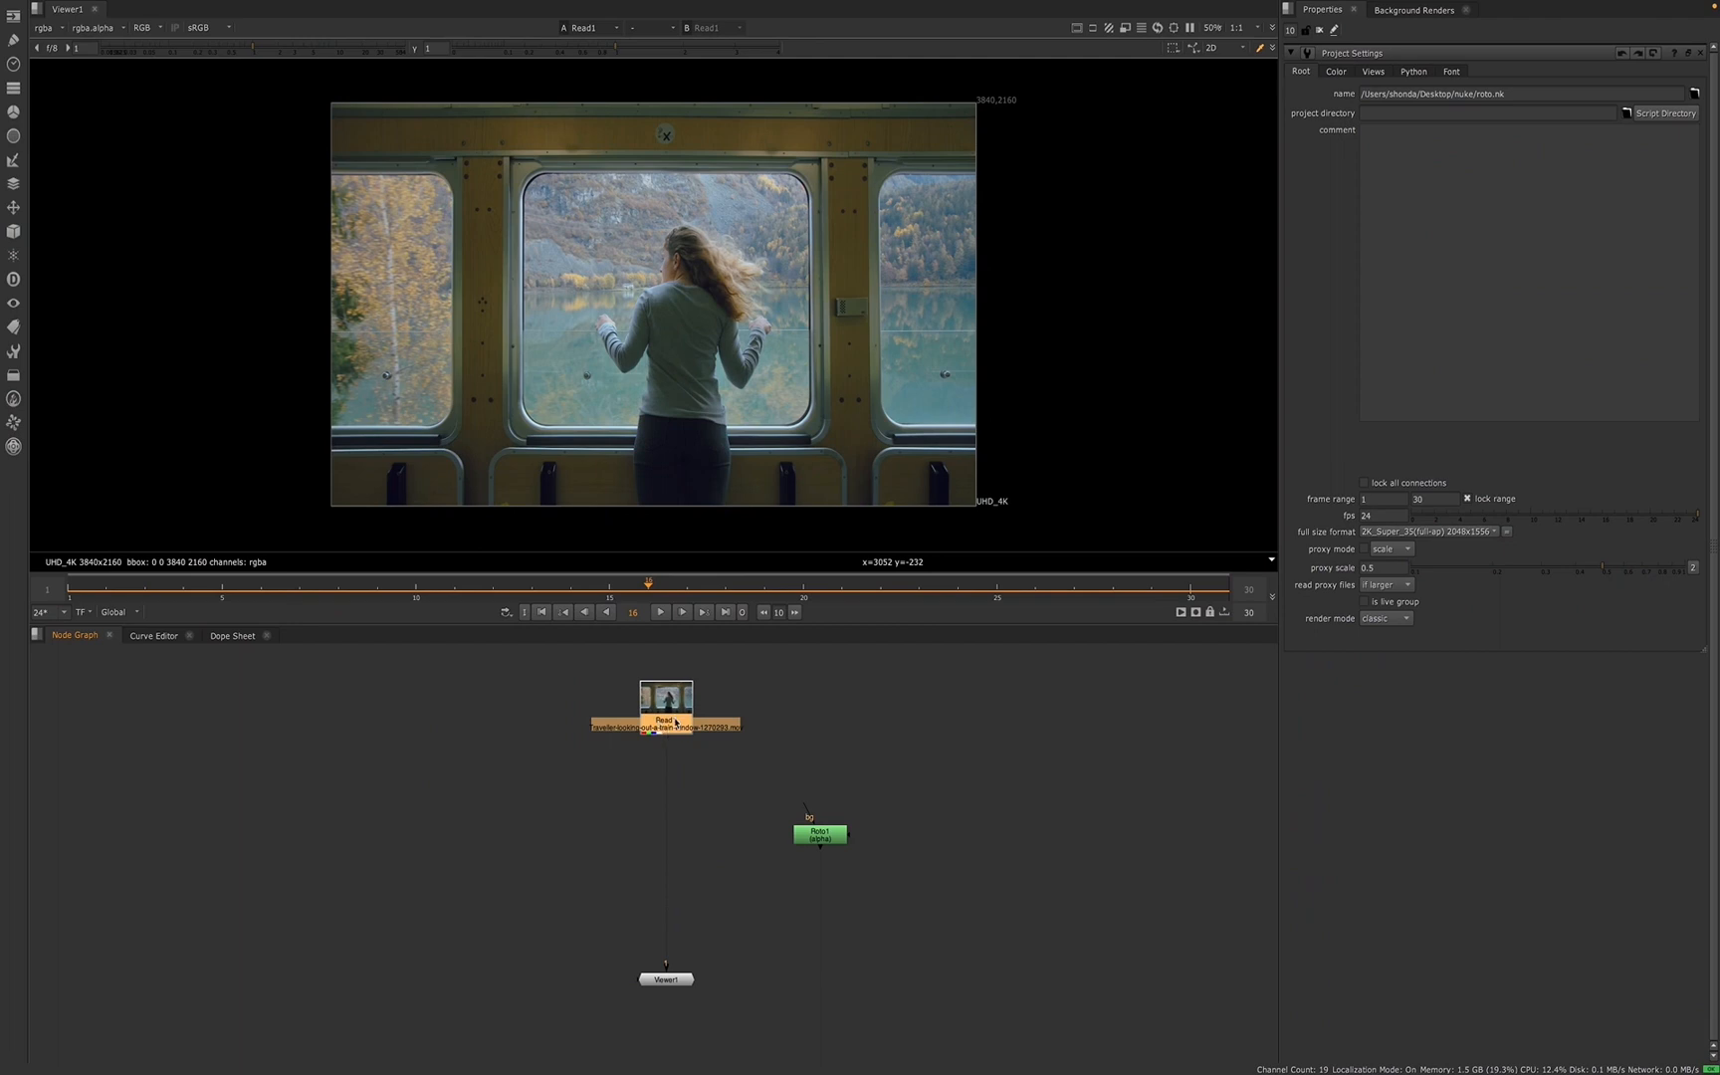
- Move the Viewer1 node lower, place the Roto1 node on the other side of the Read1 pipe, and open Roto1's properties
left_click(13, 41)
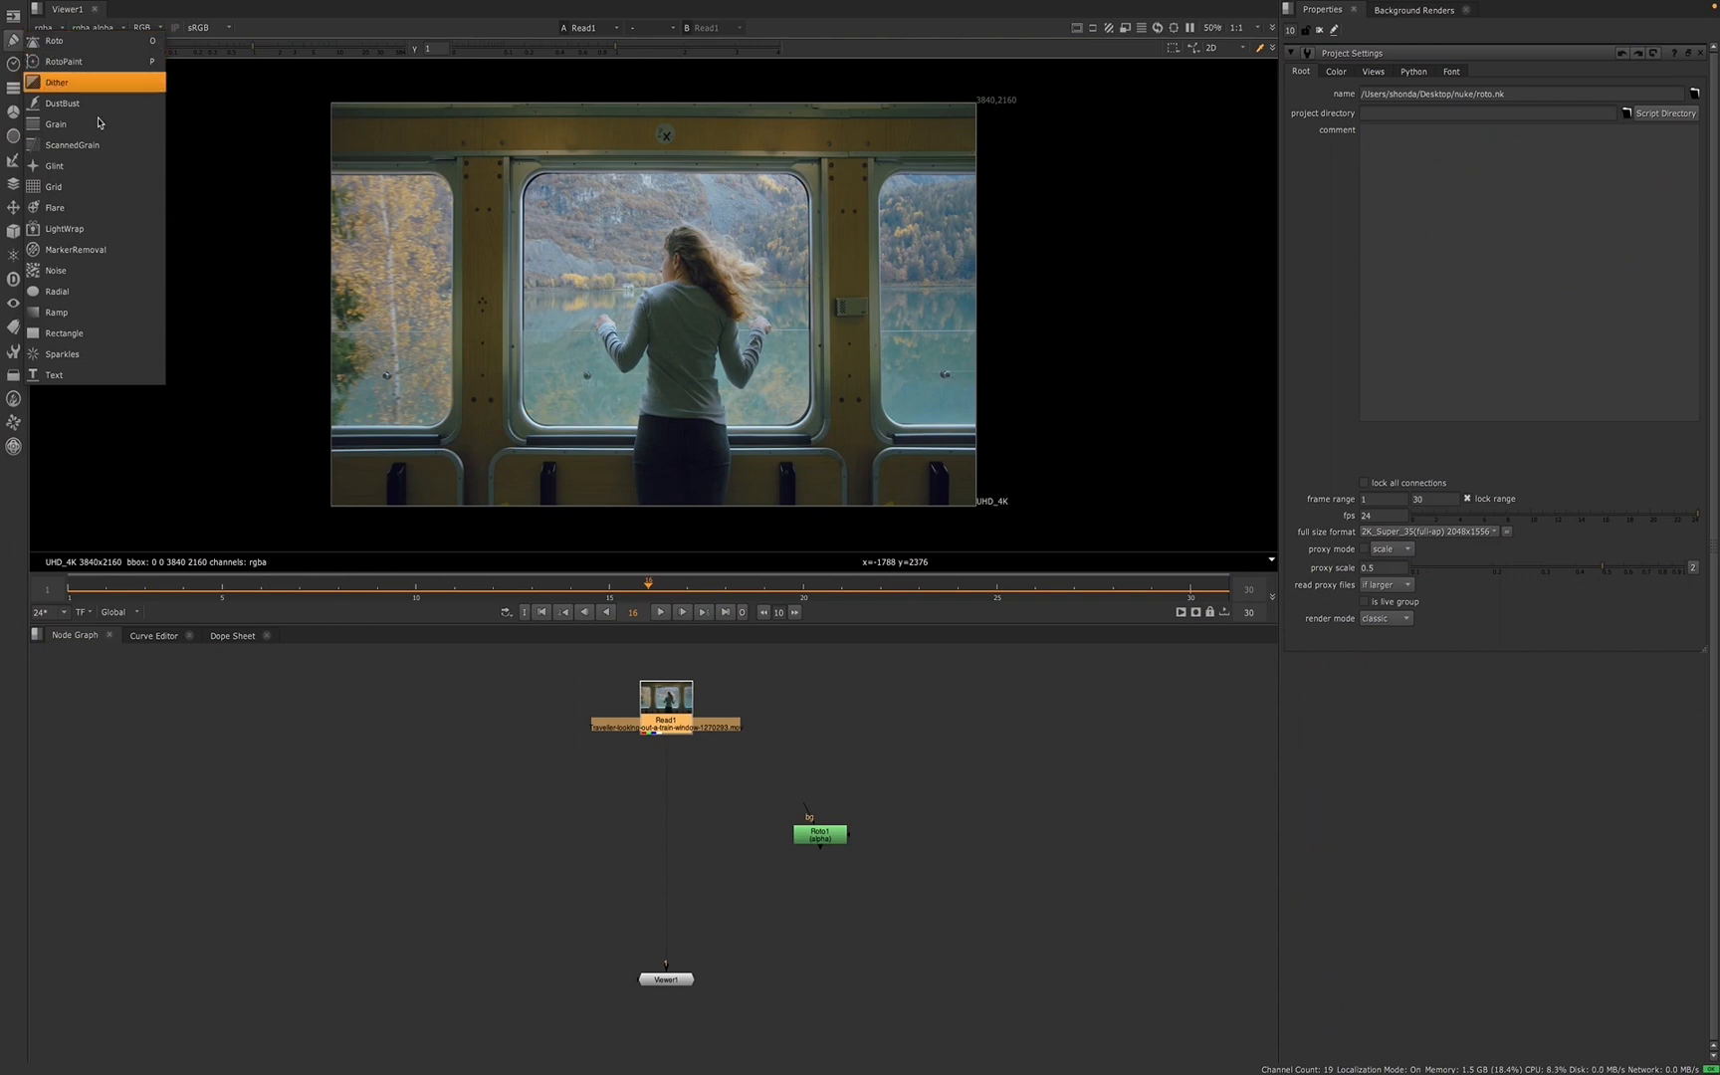
left_click(489, 818)
left_click_drag(673, 979, 673, 1003)
left_click_drag(817, 841, 528, 788)
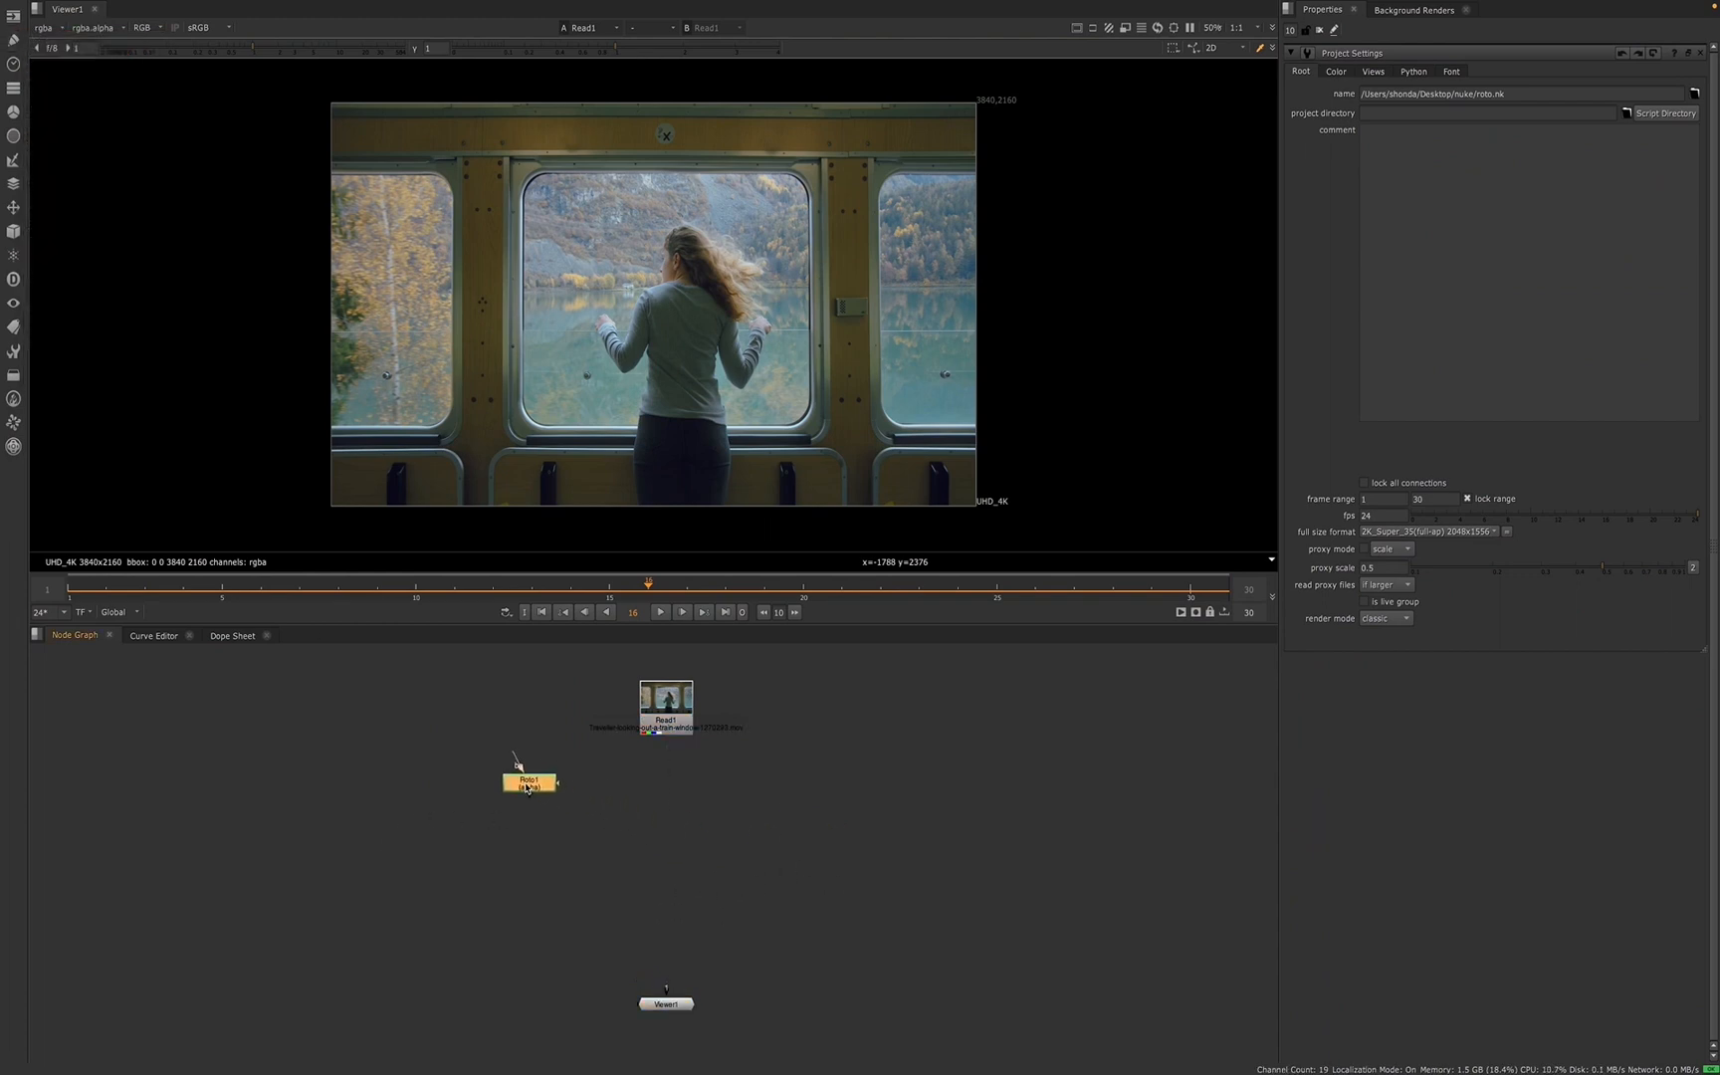
double_click(528, 787)
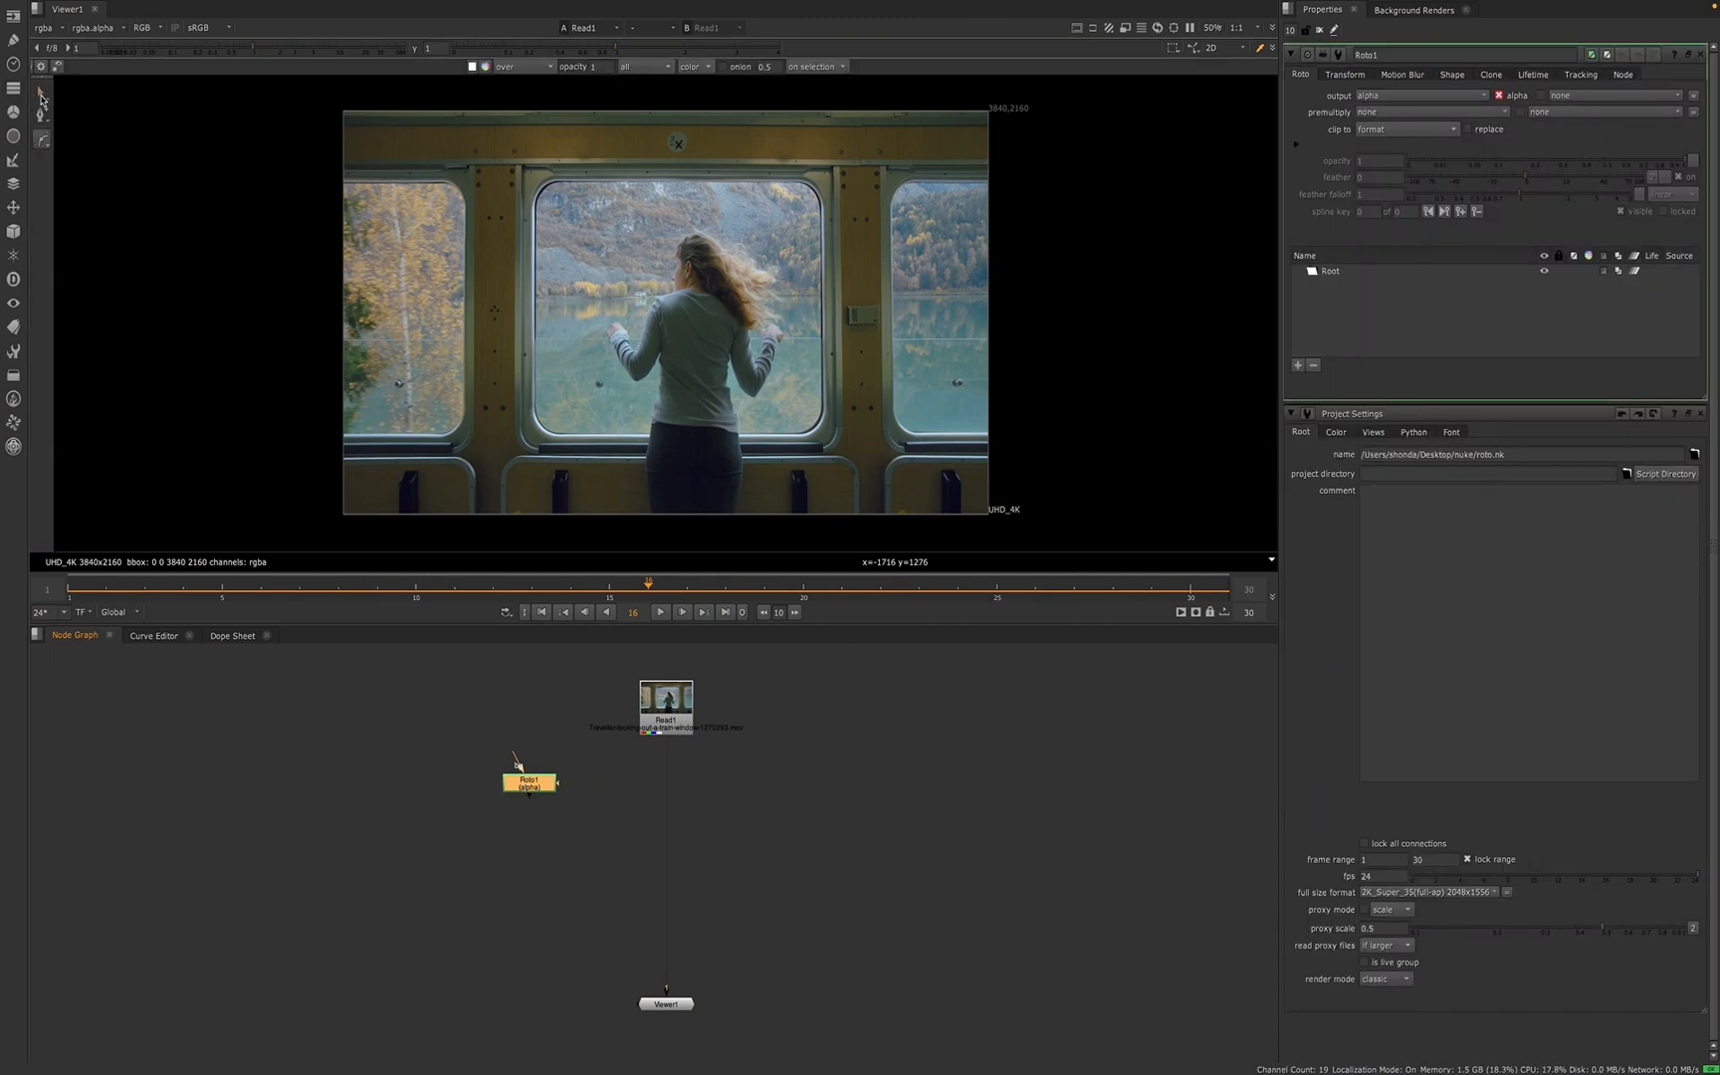
left_click_drag(527, 788, 507, 812)
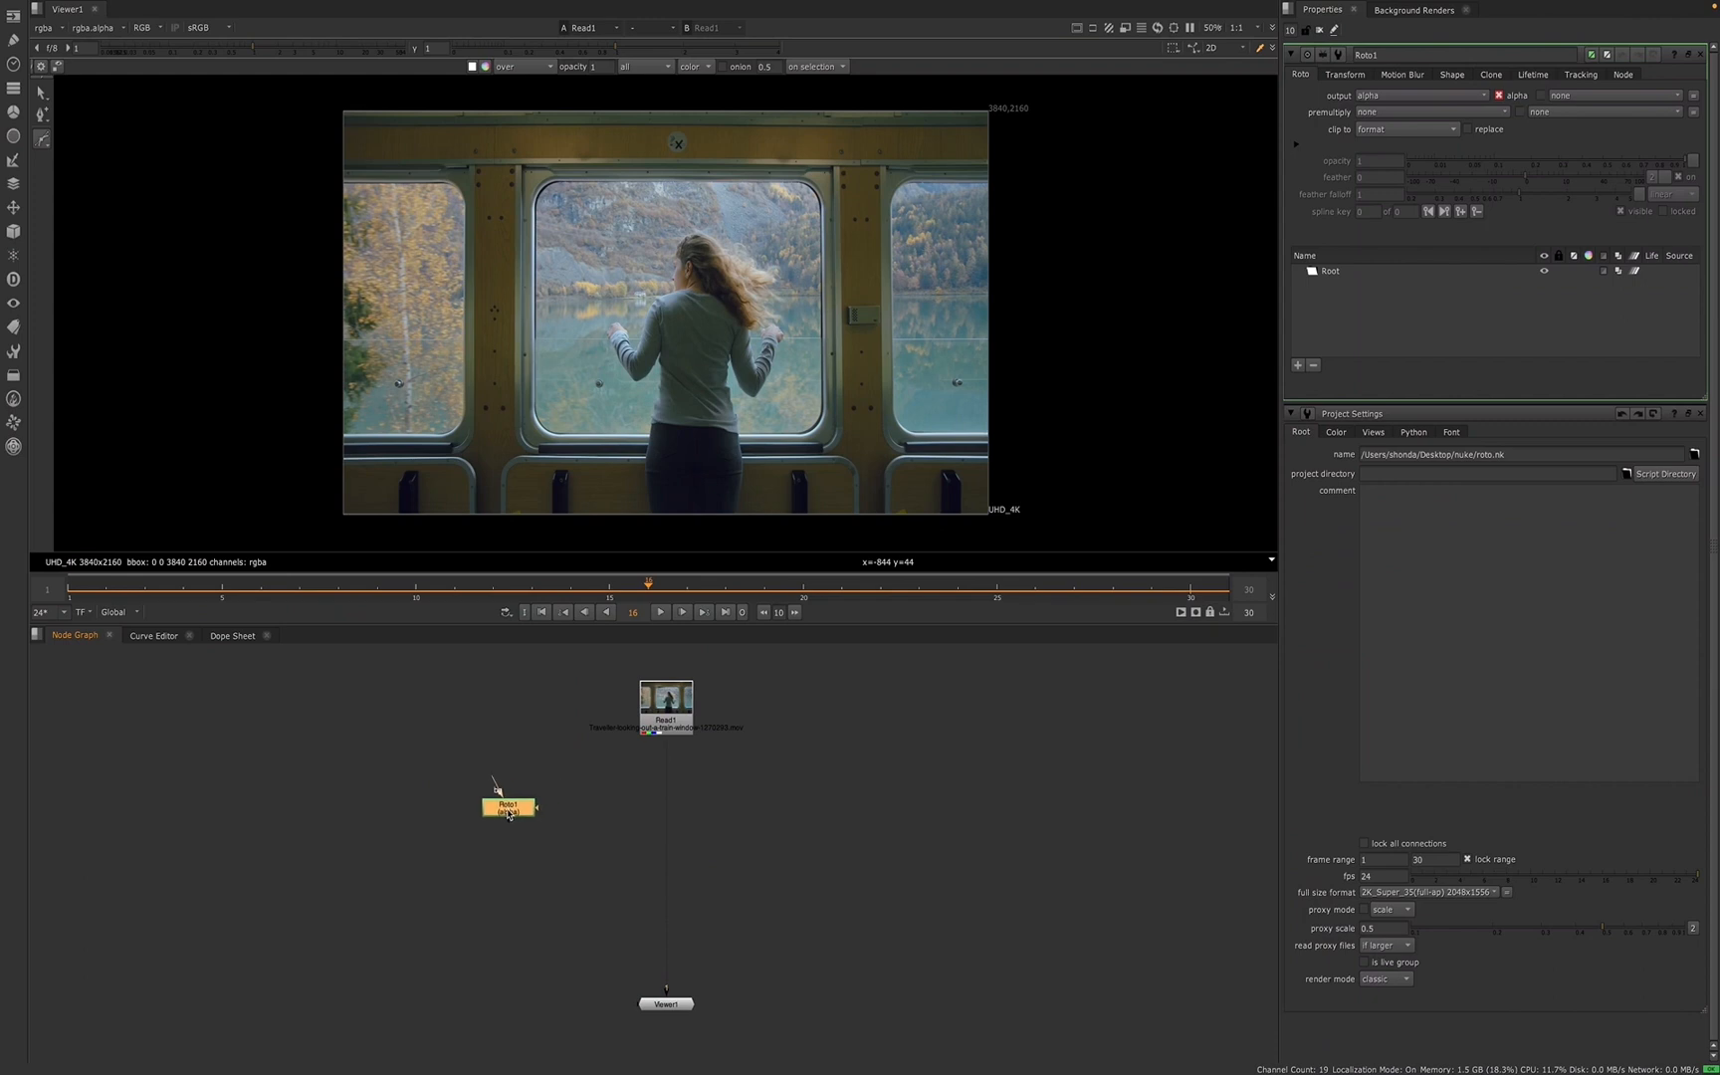
- Add a Roto node above Roto1 by searching the node list for Roto [Draw]
left_click(516, 752)
key("Tab")
type("ta")
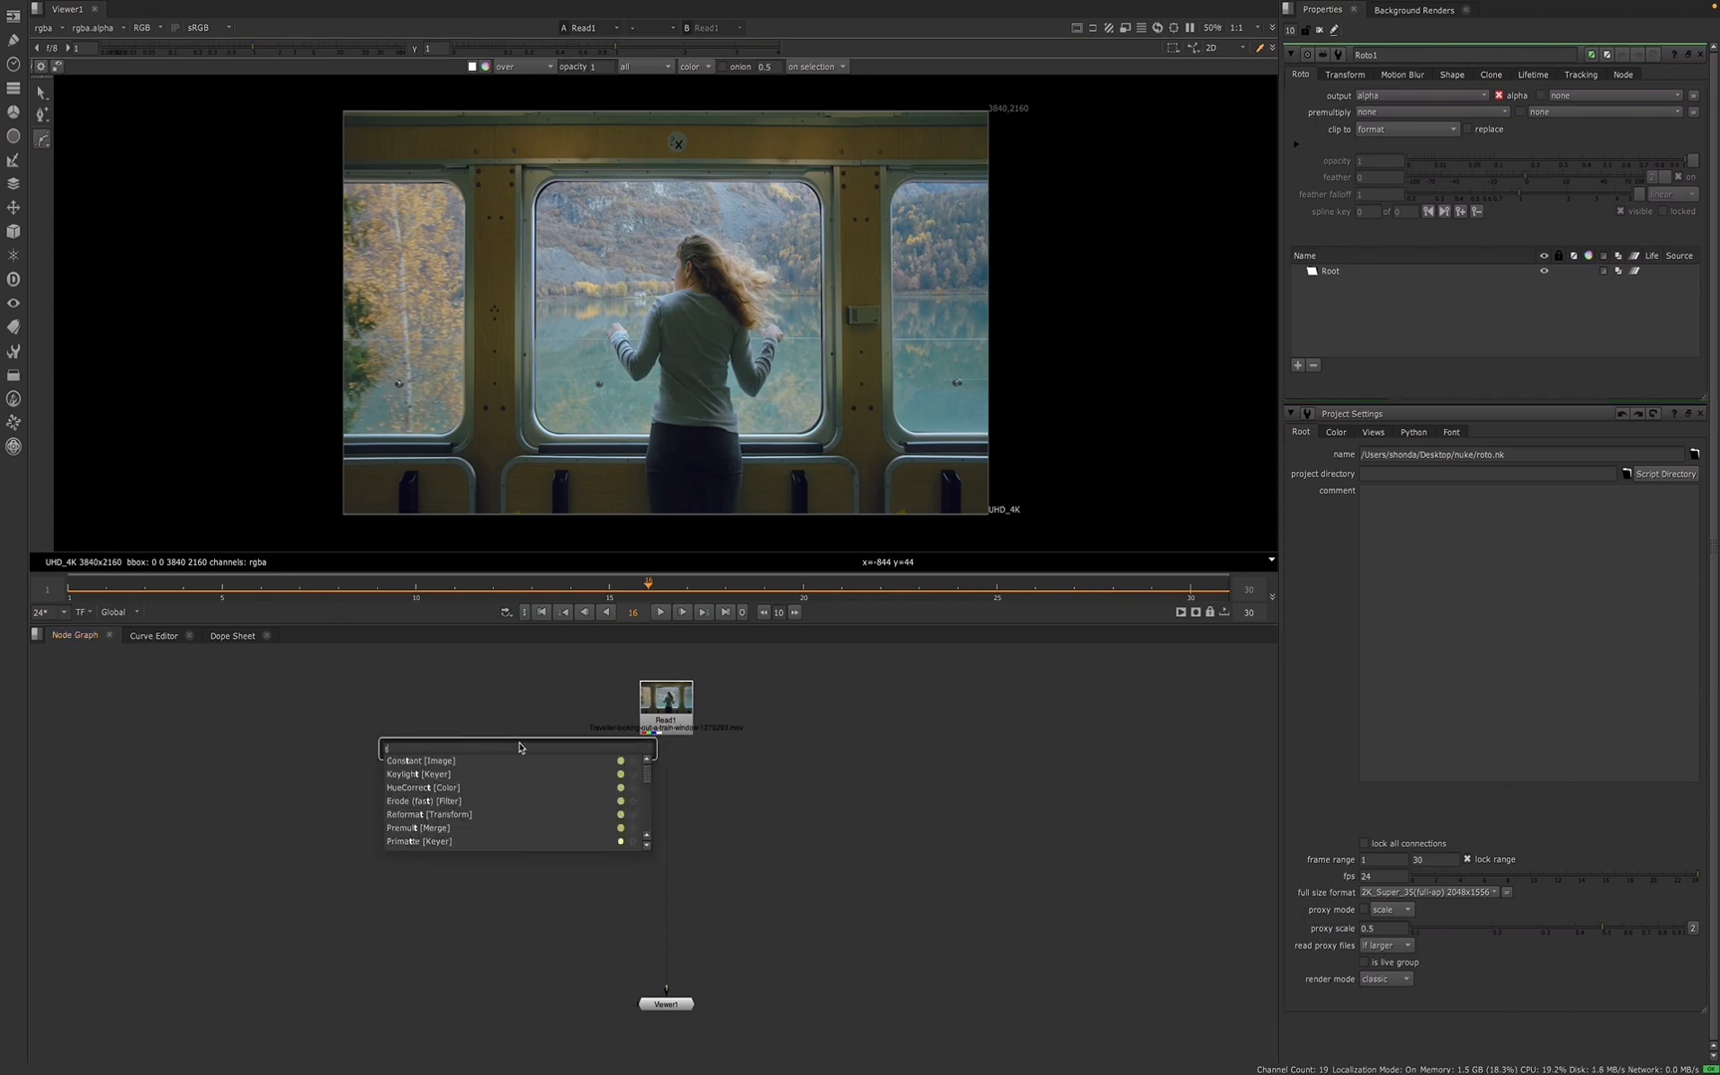
key("BackSpace")
key("BackSpace")
type("ri")
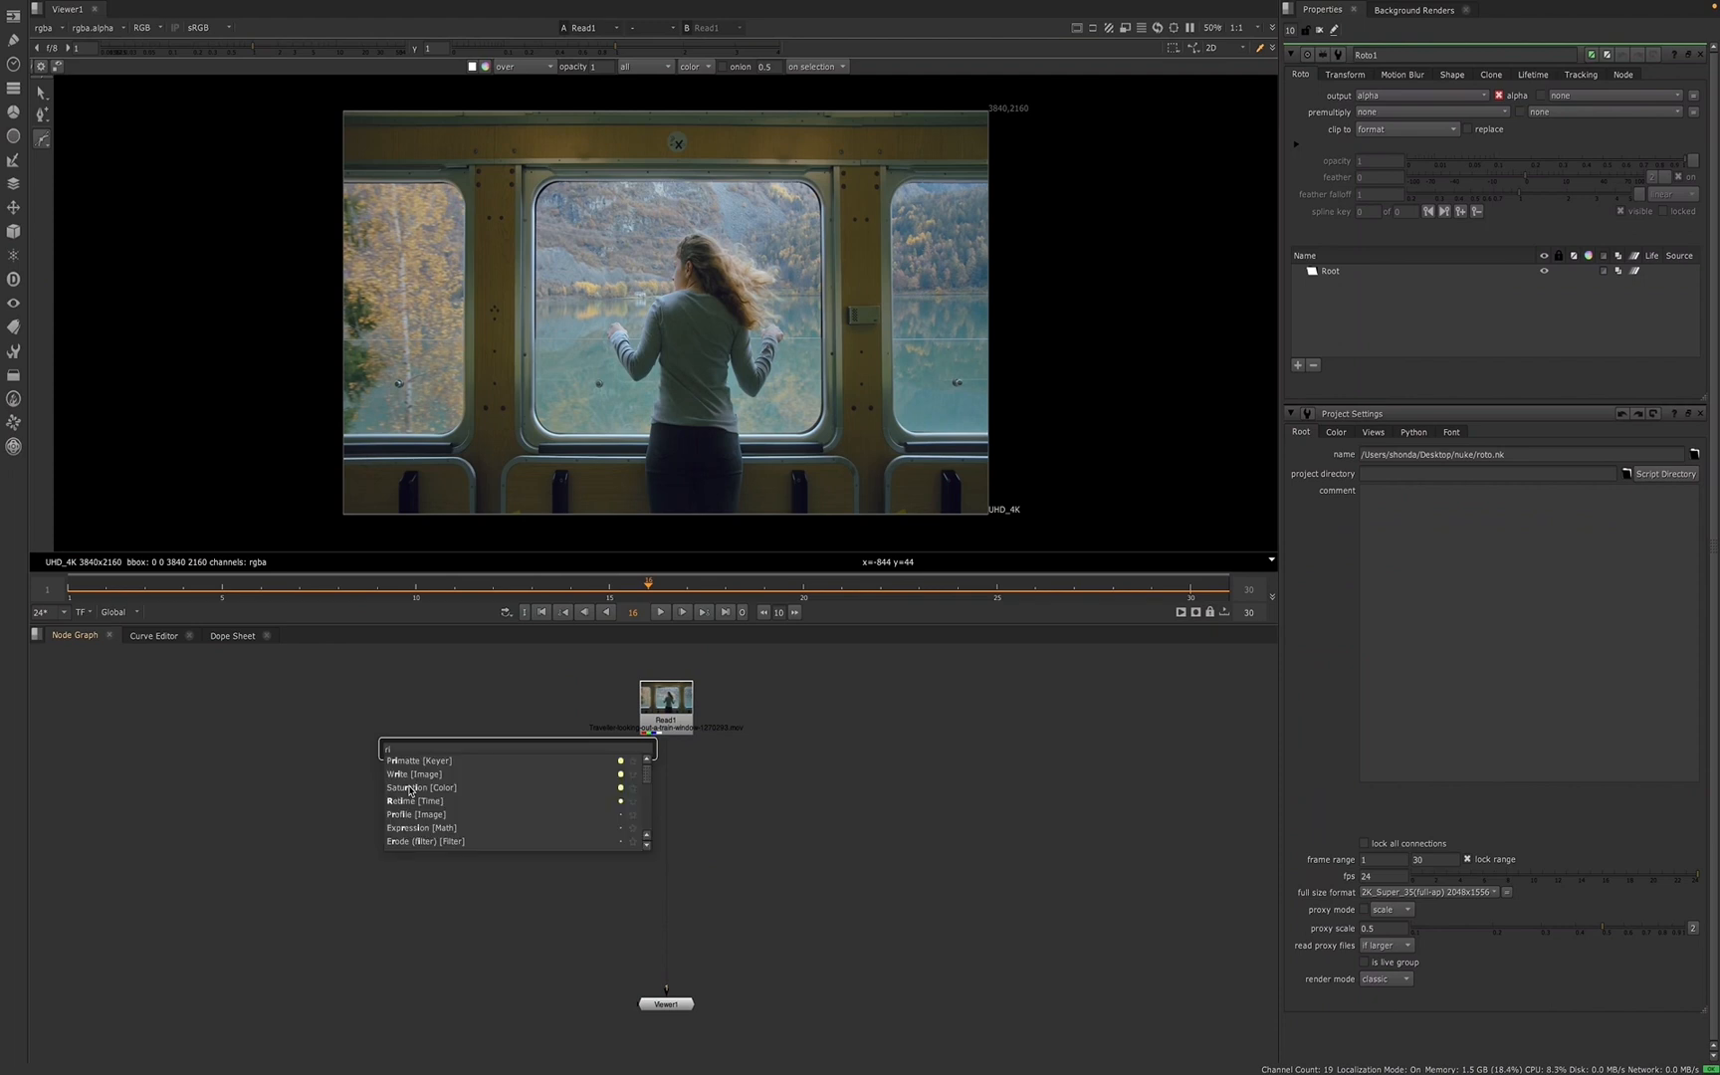
type("oto [Draw")
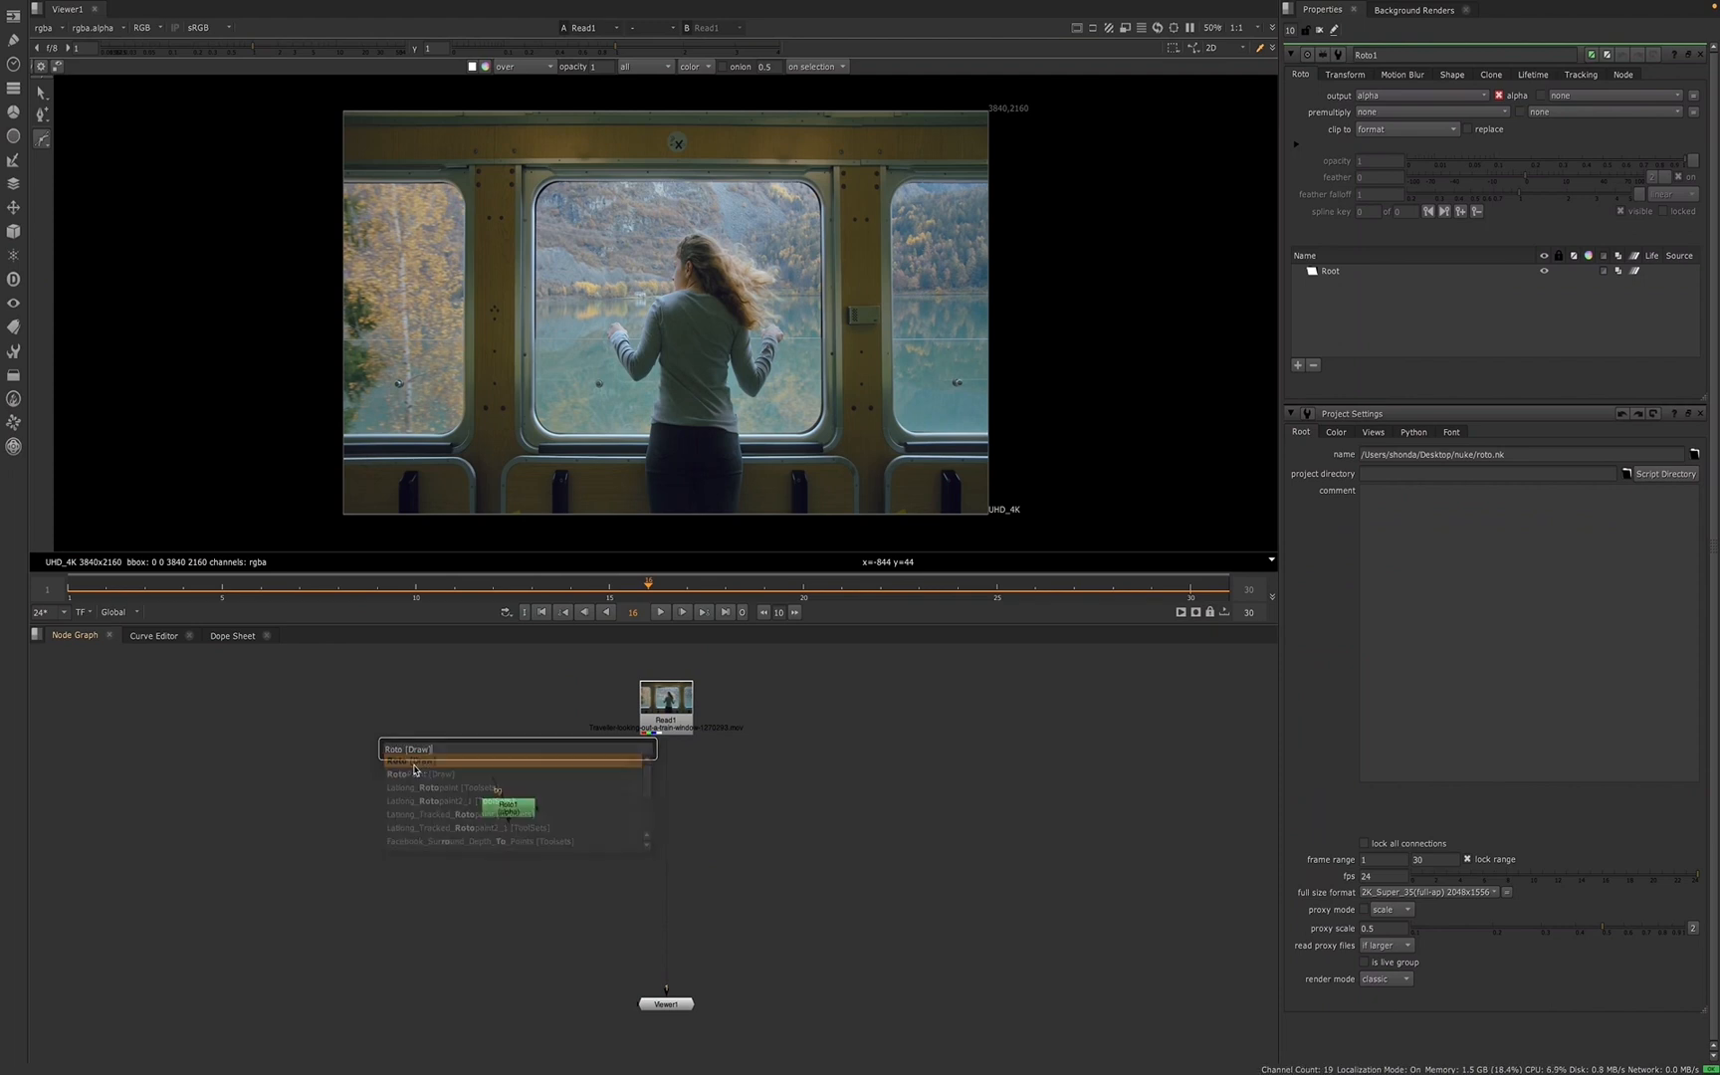
left_click(413, 760)
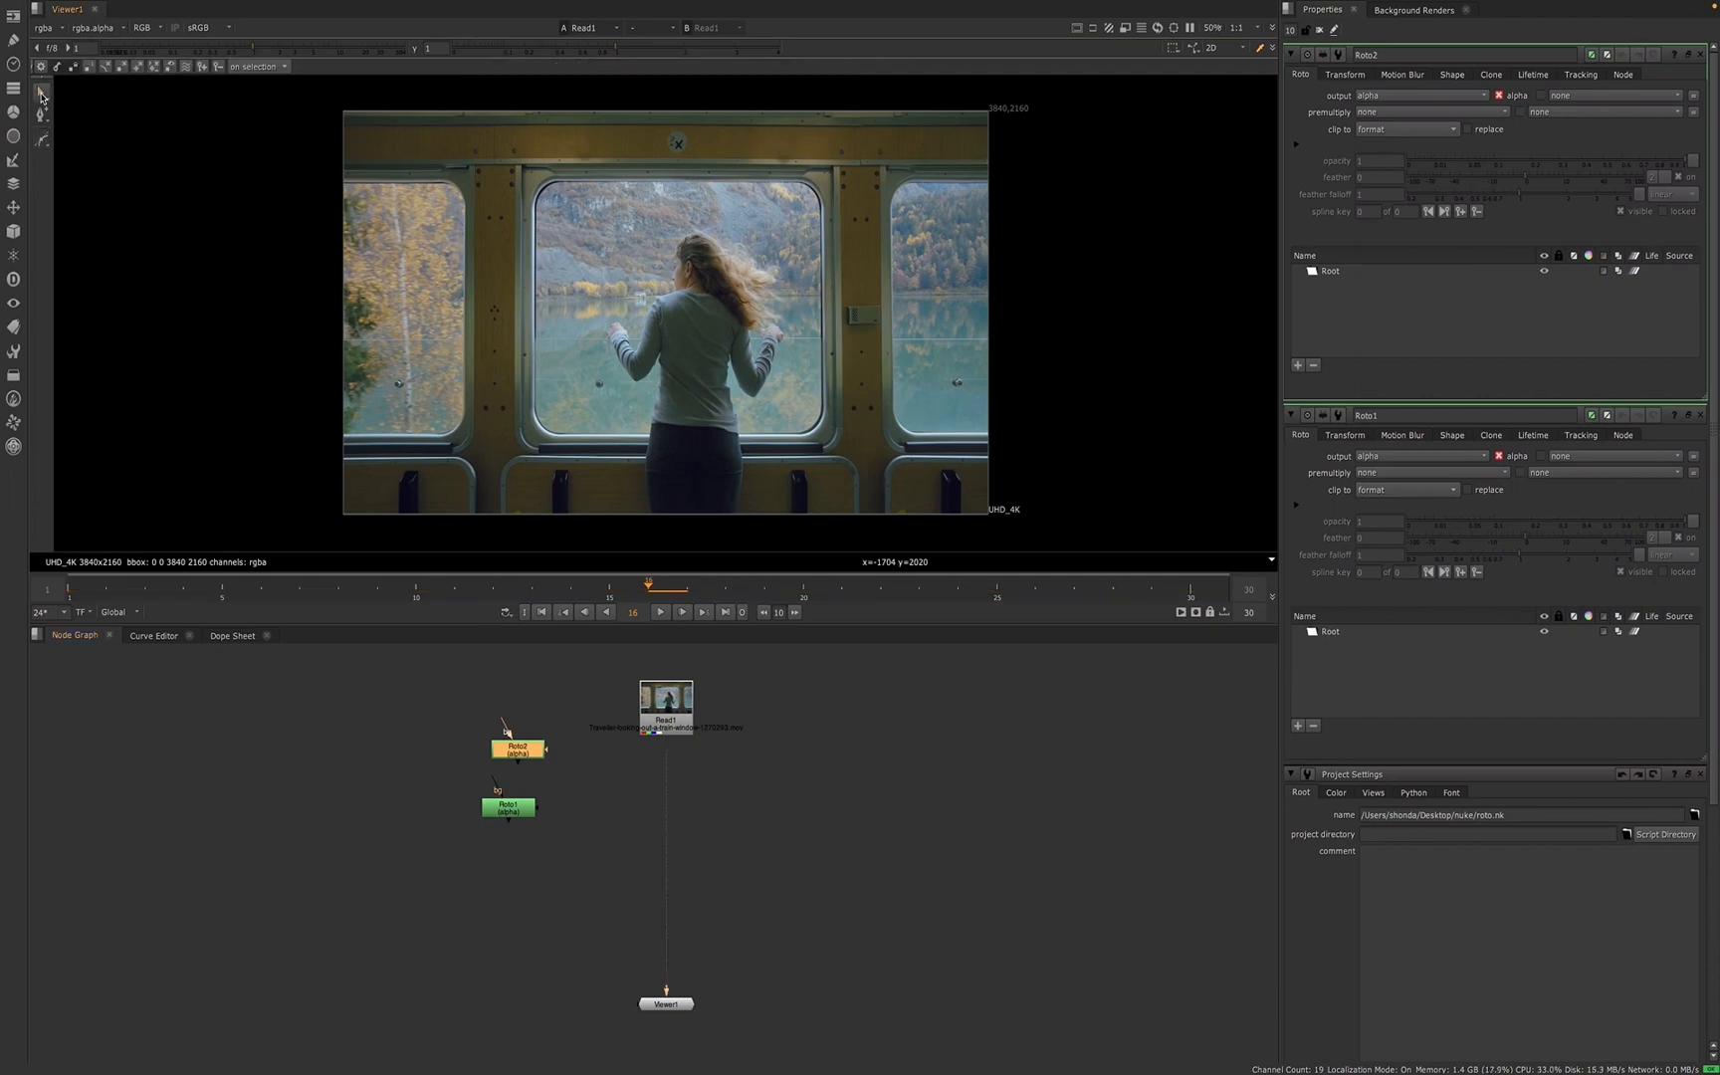
- Add two more Roto nodes, one attached below Roto2 and one unconnected on the opposite side of the Read1 pipe
left_click(11, 40)
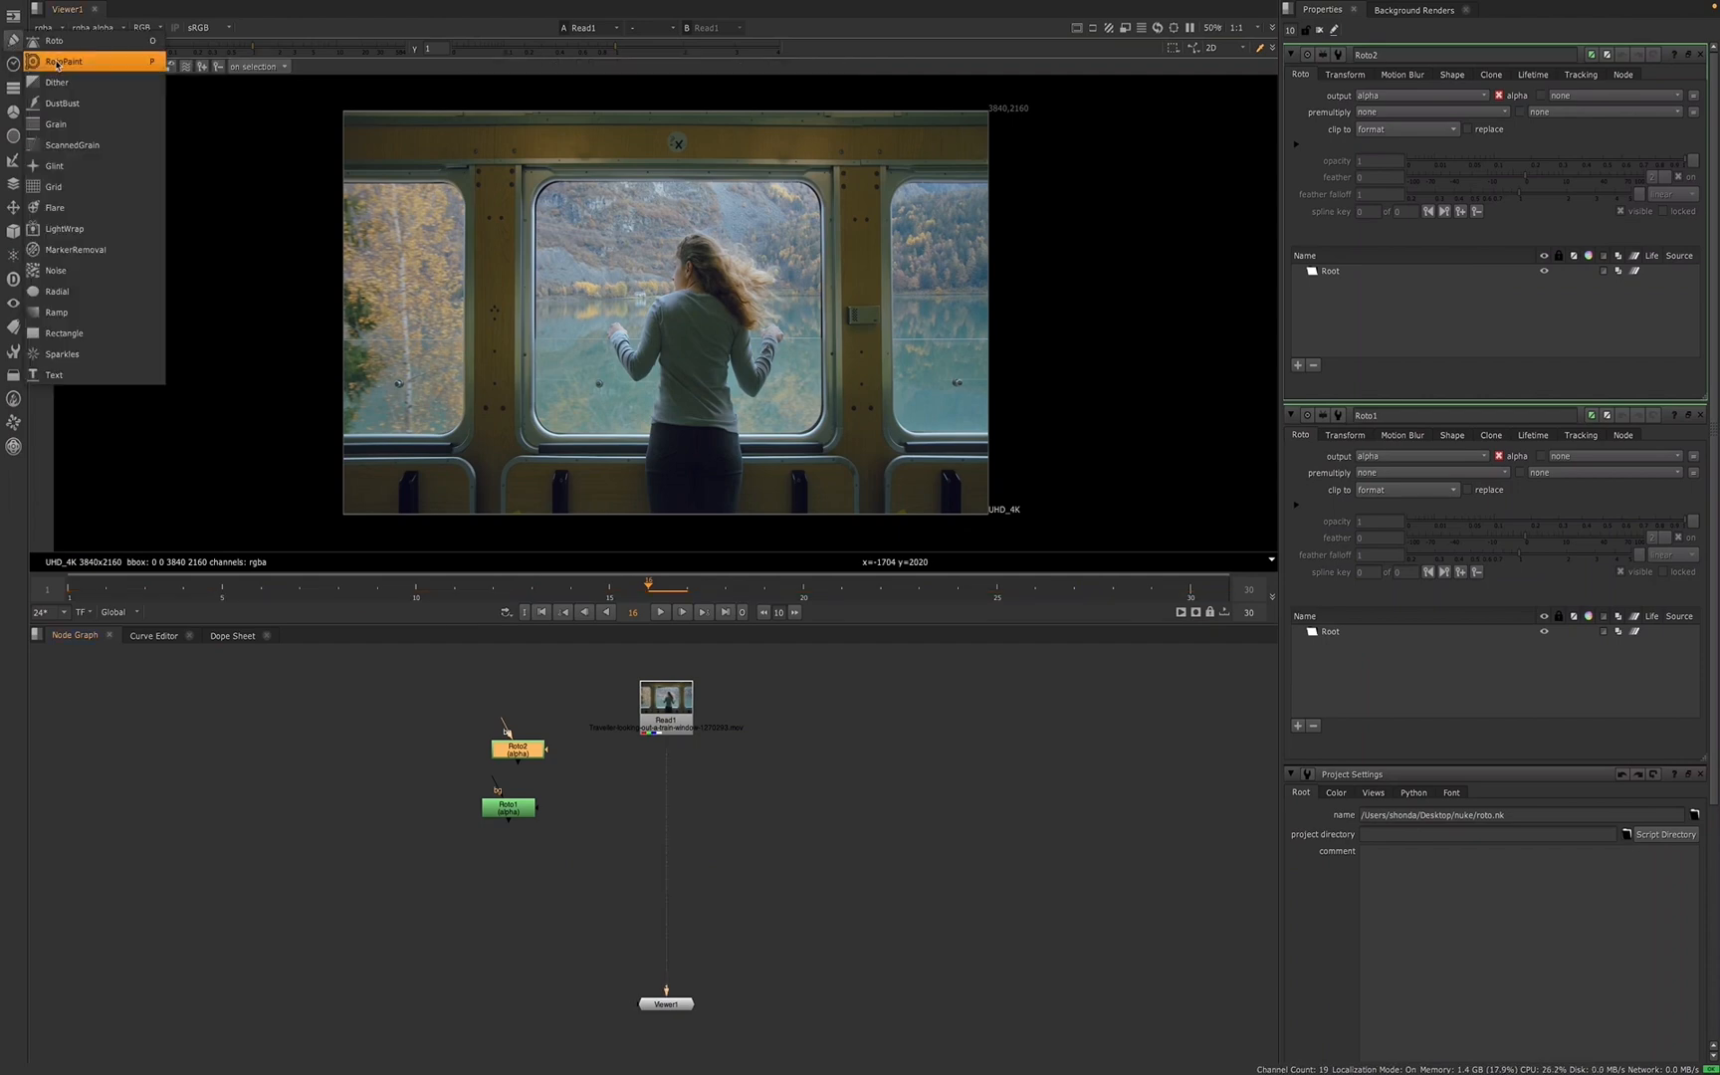
left_click(54, 41)
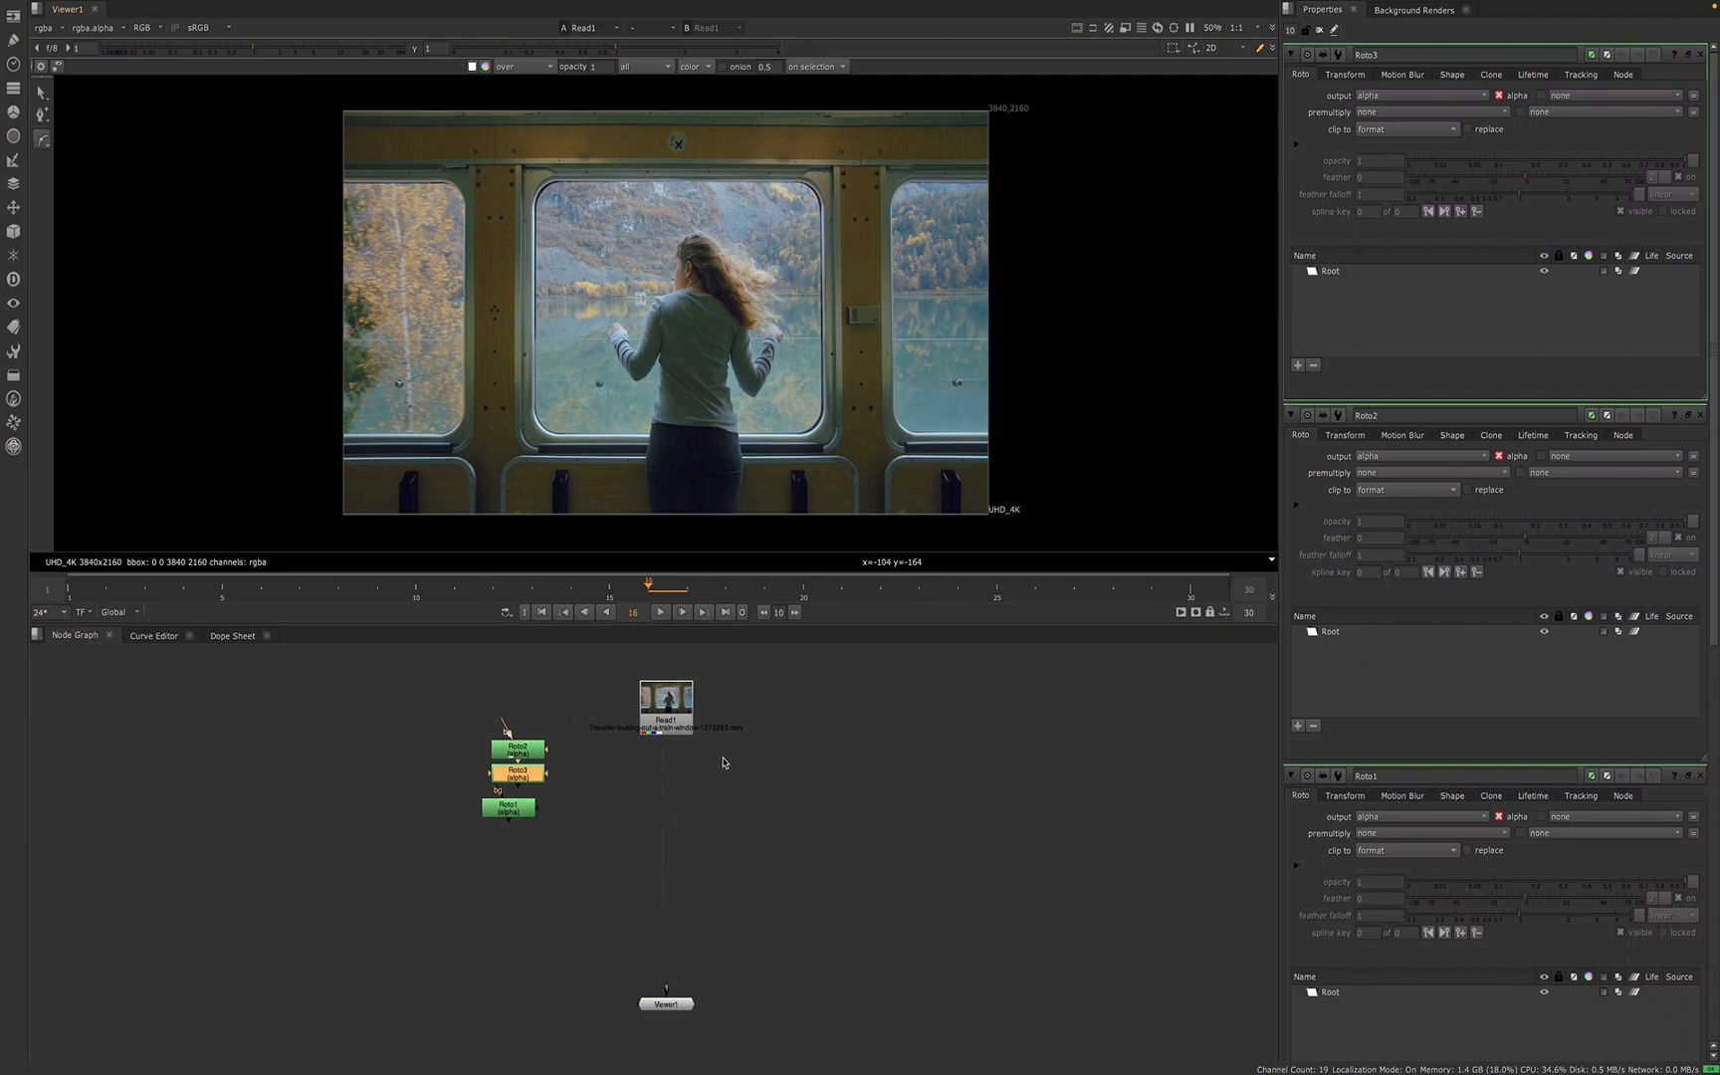
left_click(766, 792)
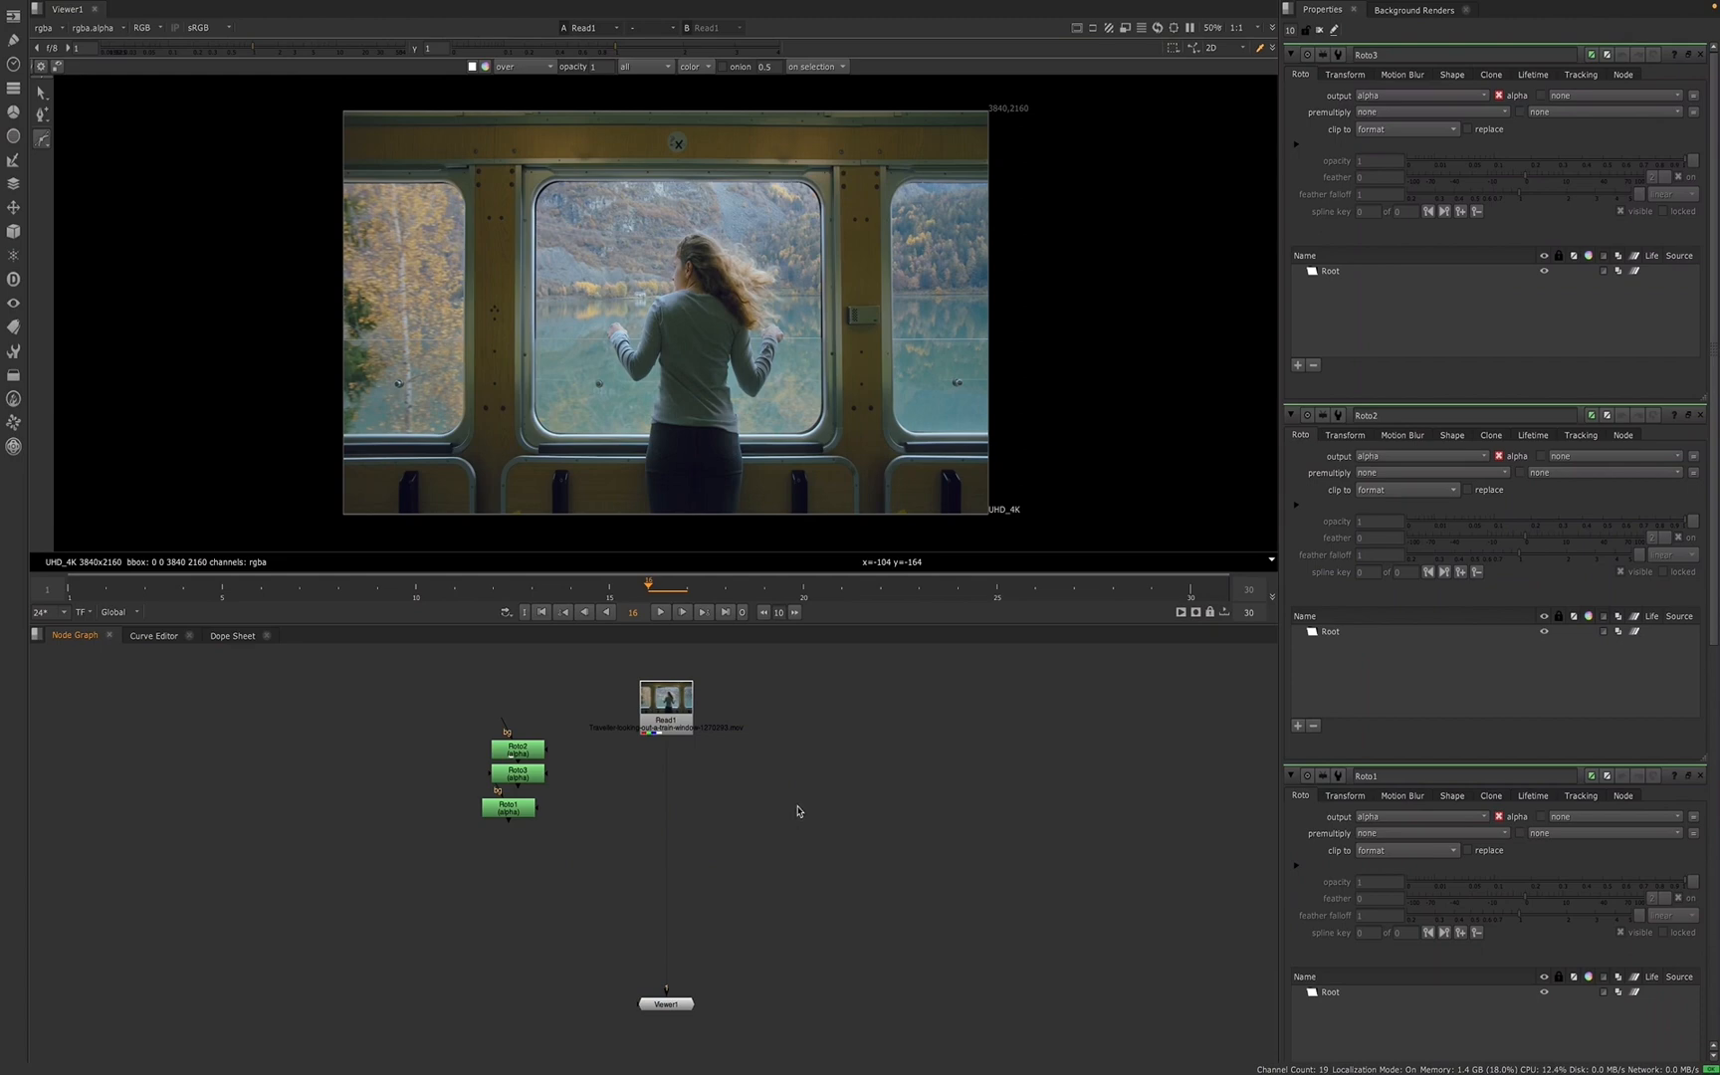
key("o")
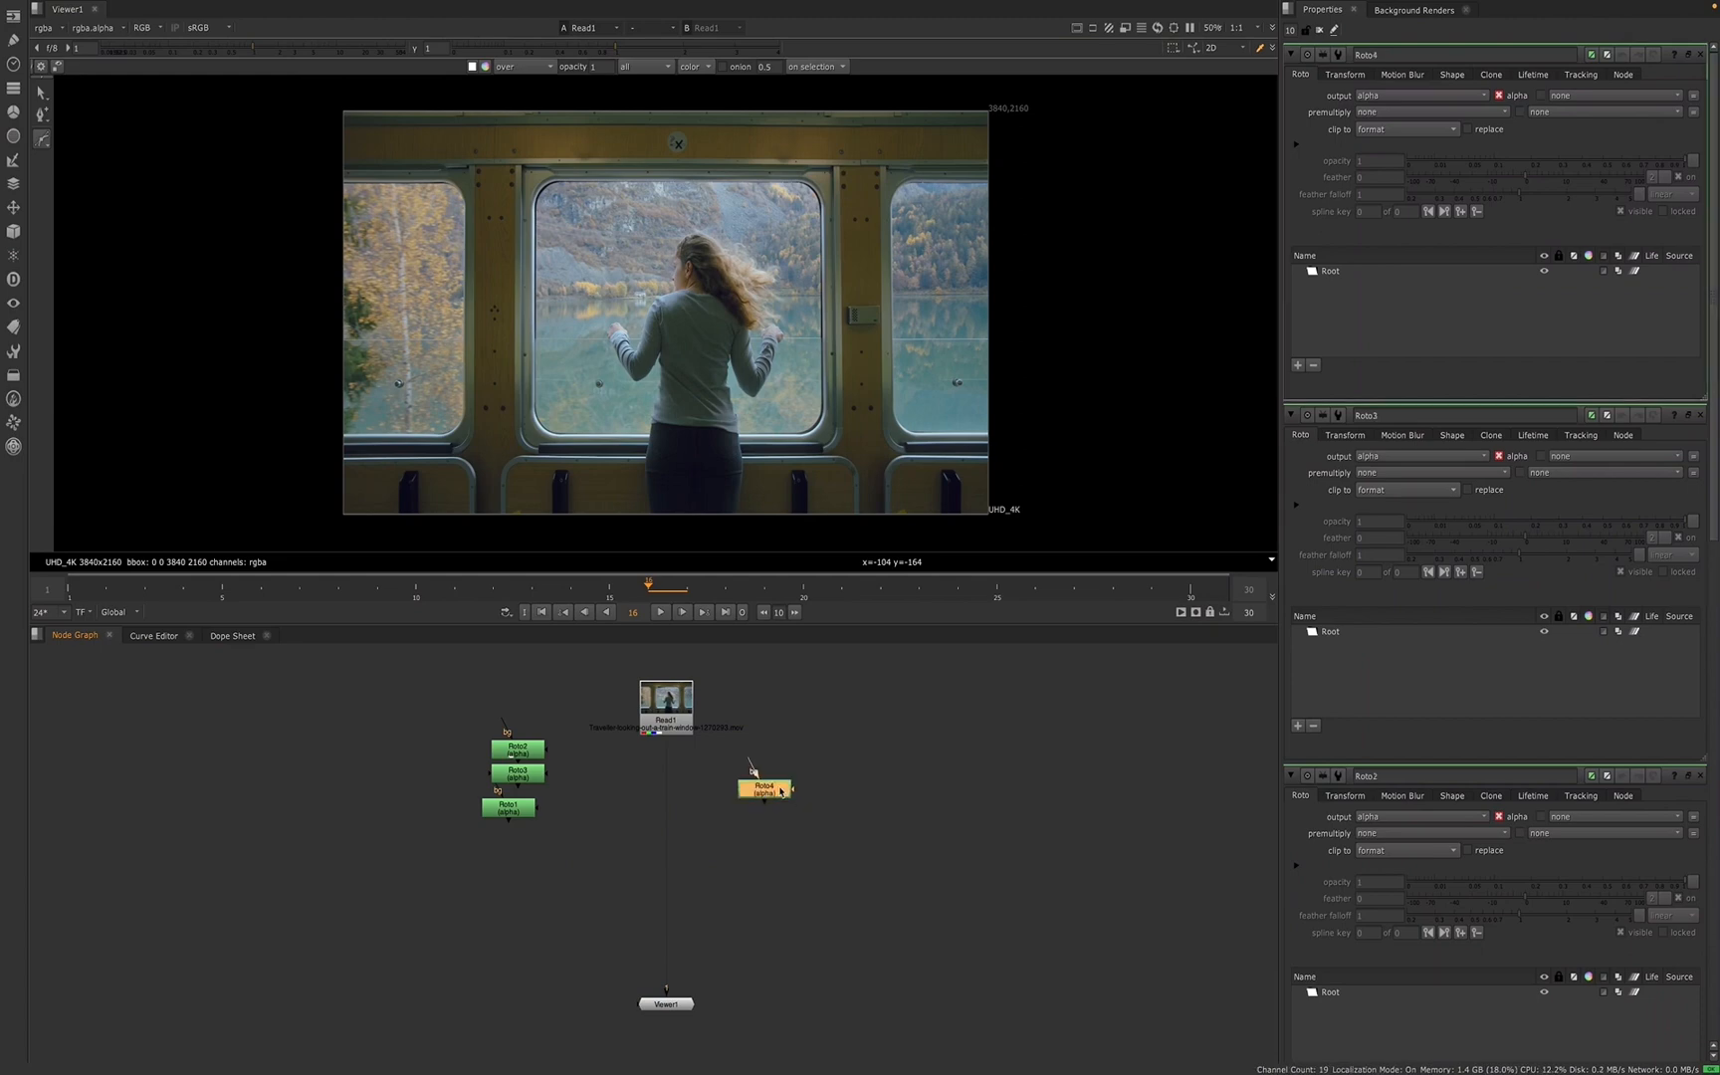
- Delete the three Roto nodes Roto3, Roto1 and Roto2, keeping only Roto4
left_click(526, 782)
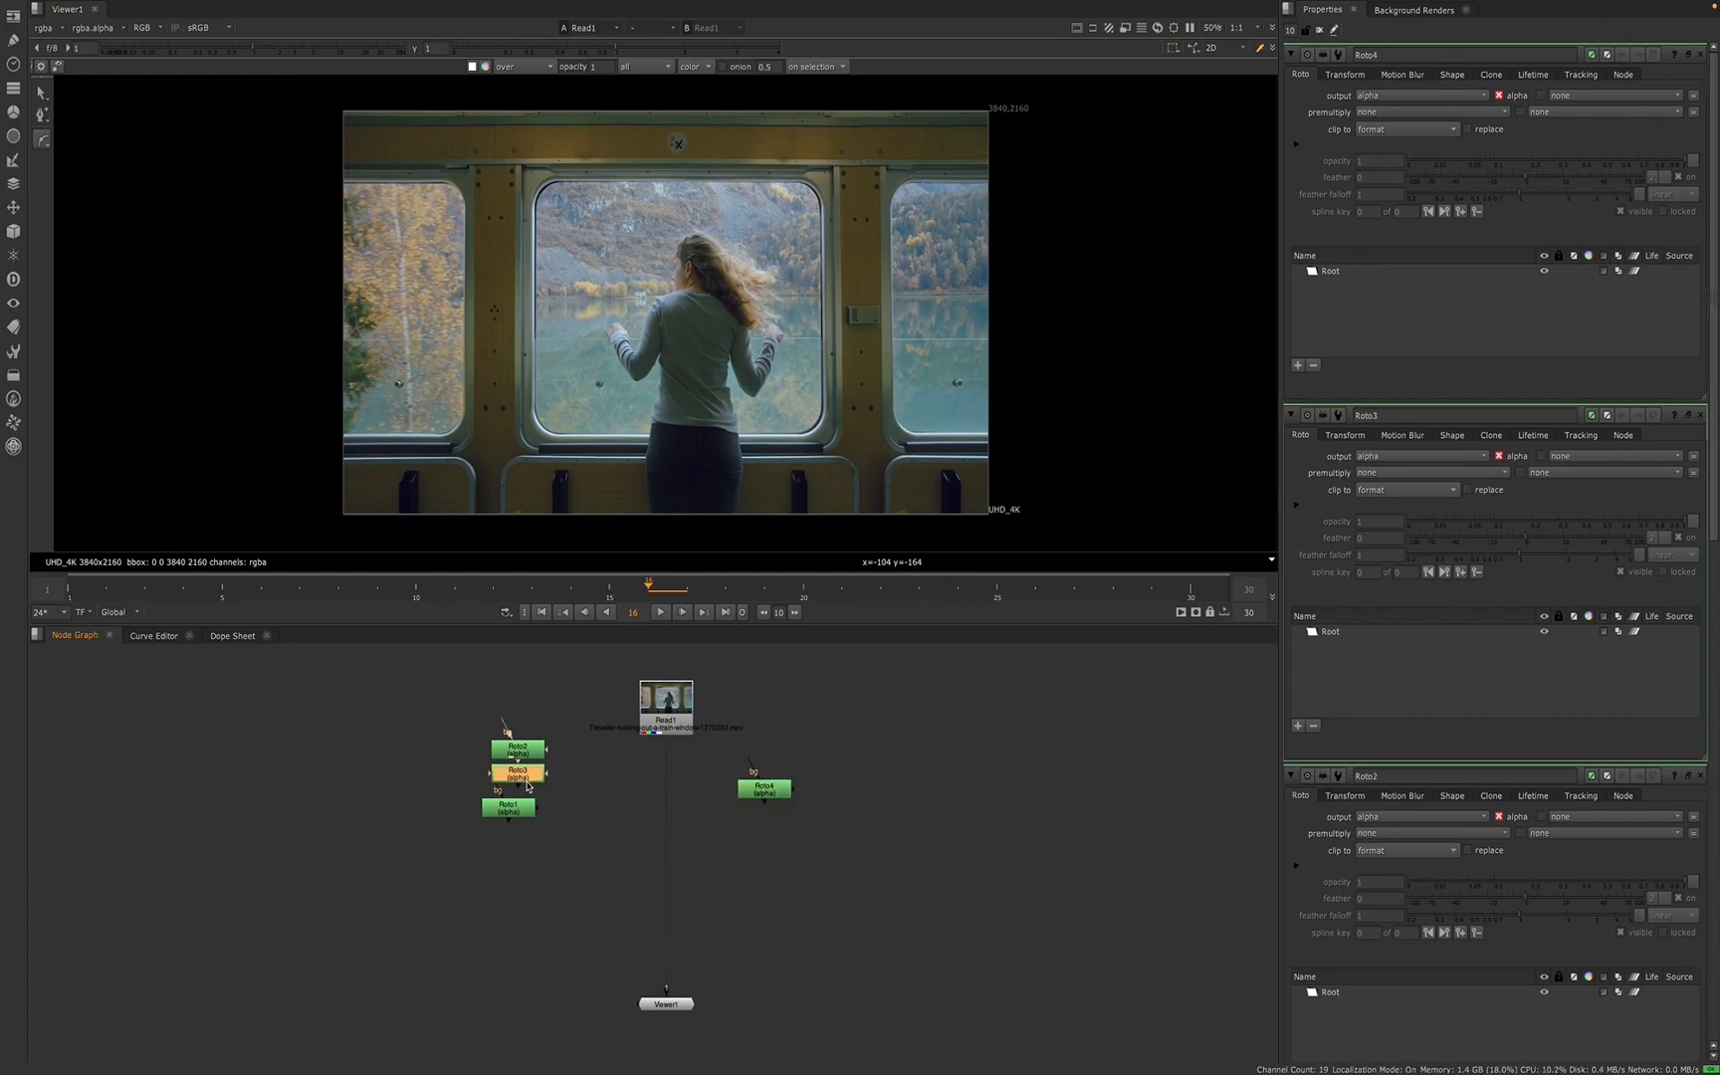
key("Delete")
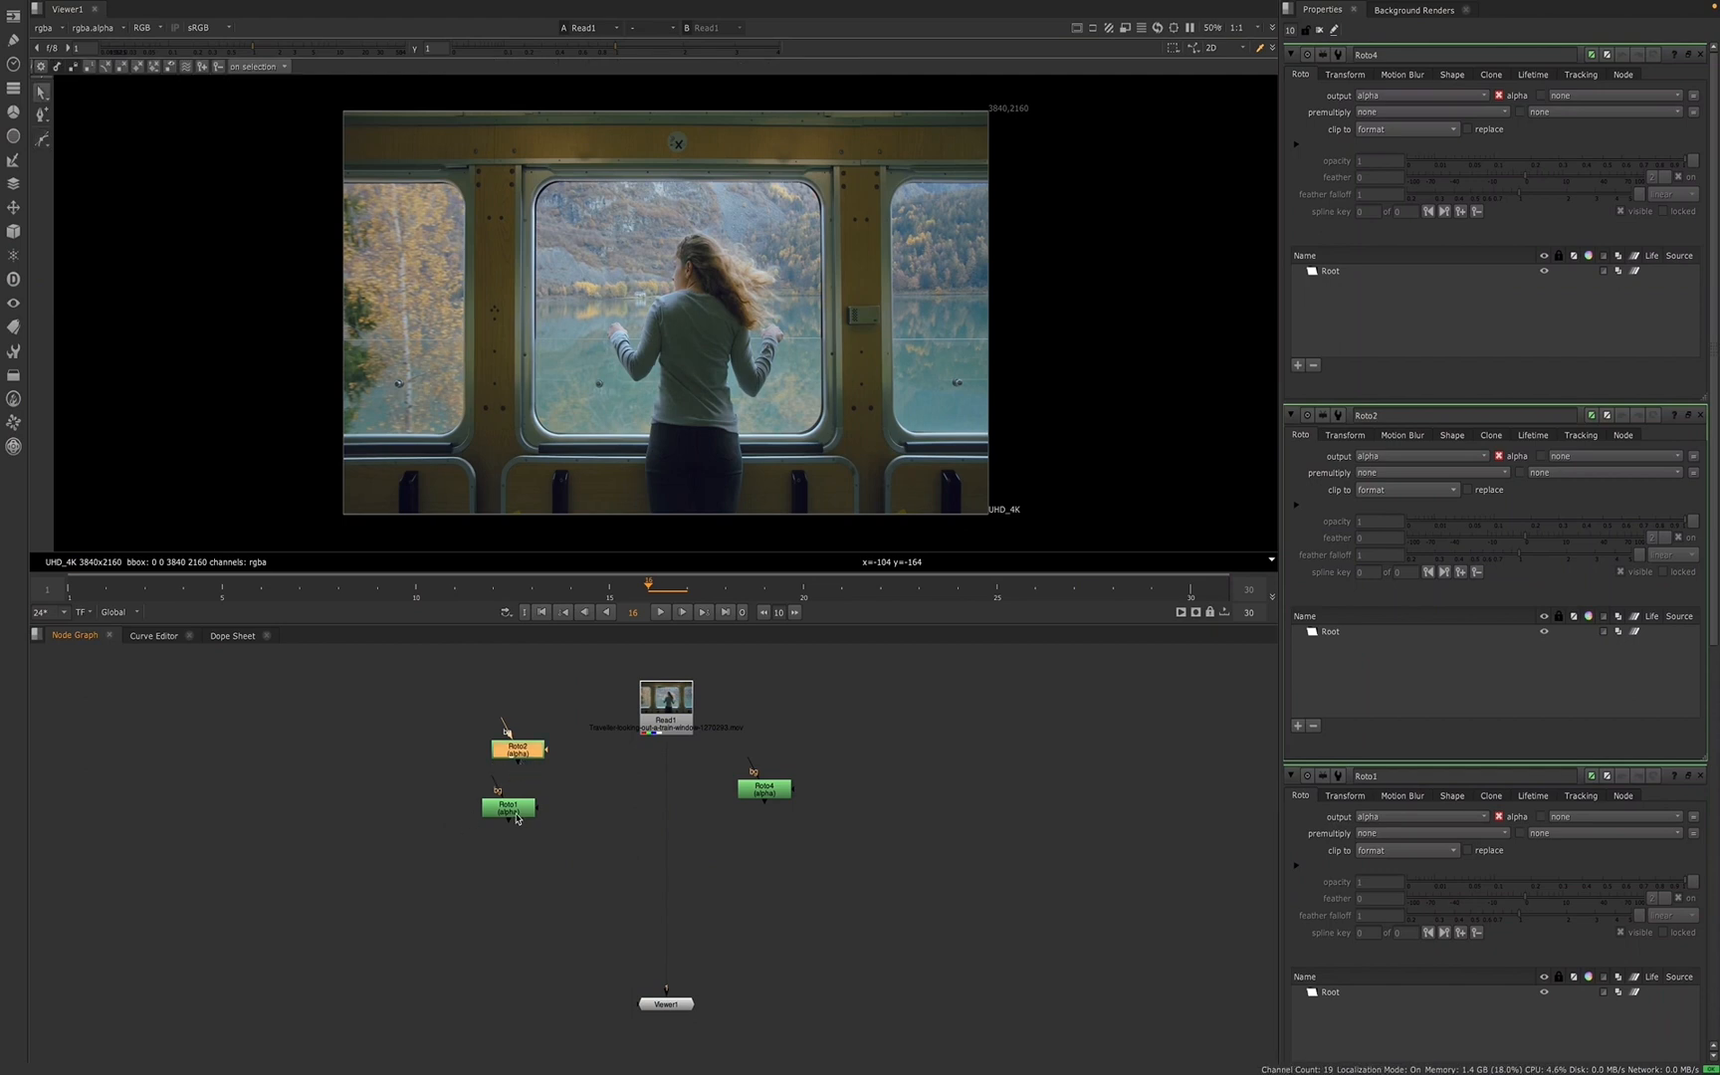
left_click(512, 808)
key("Delete")
left_click(518, 748)
key("Delete")
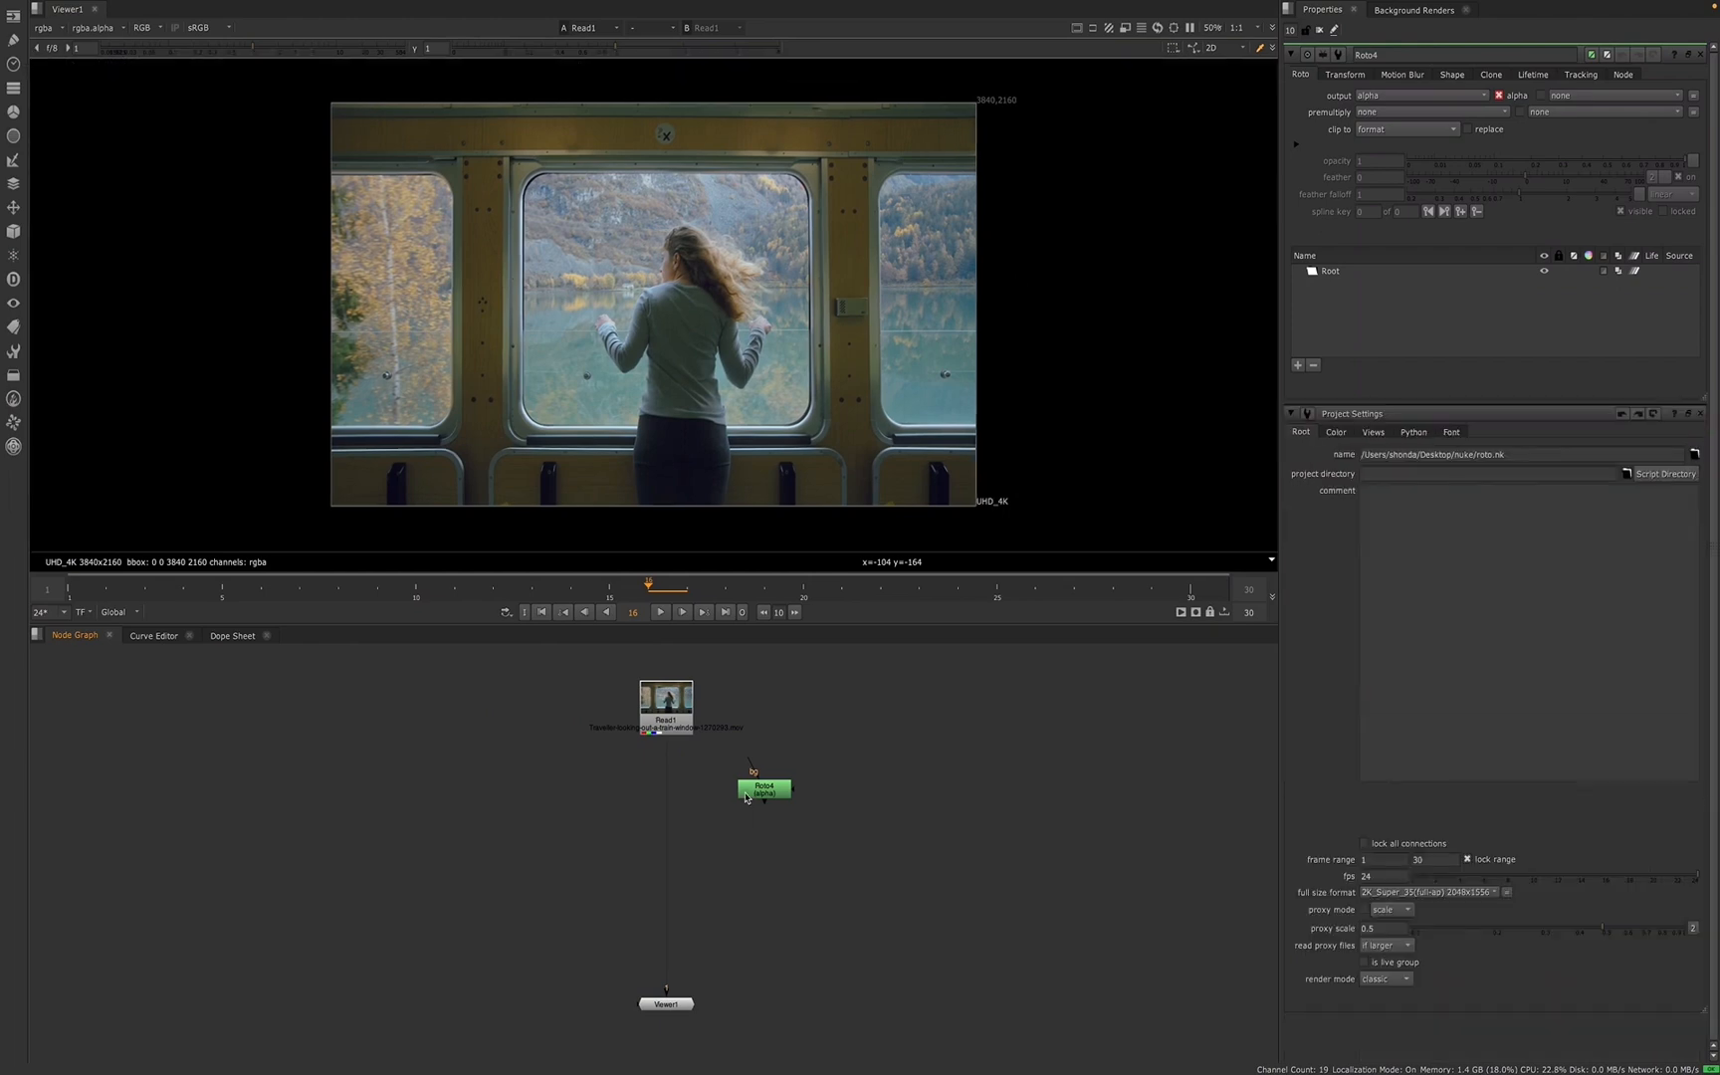
- Create a fresh unconnected Roto node beside the Read1 pipe and delete the old Roto4 node
left_click_drag(746, 797, 485, 791)
left_click(798, 782)
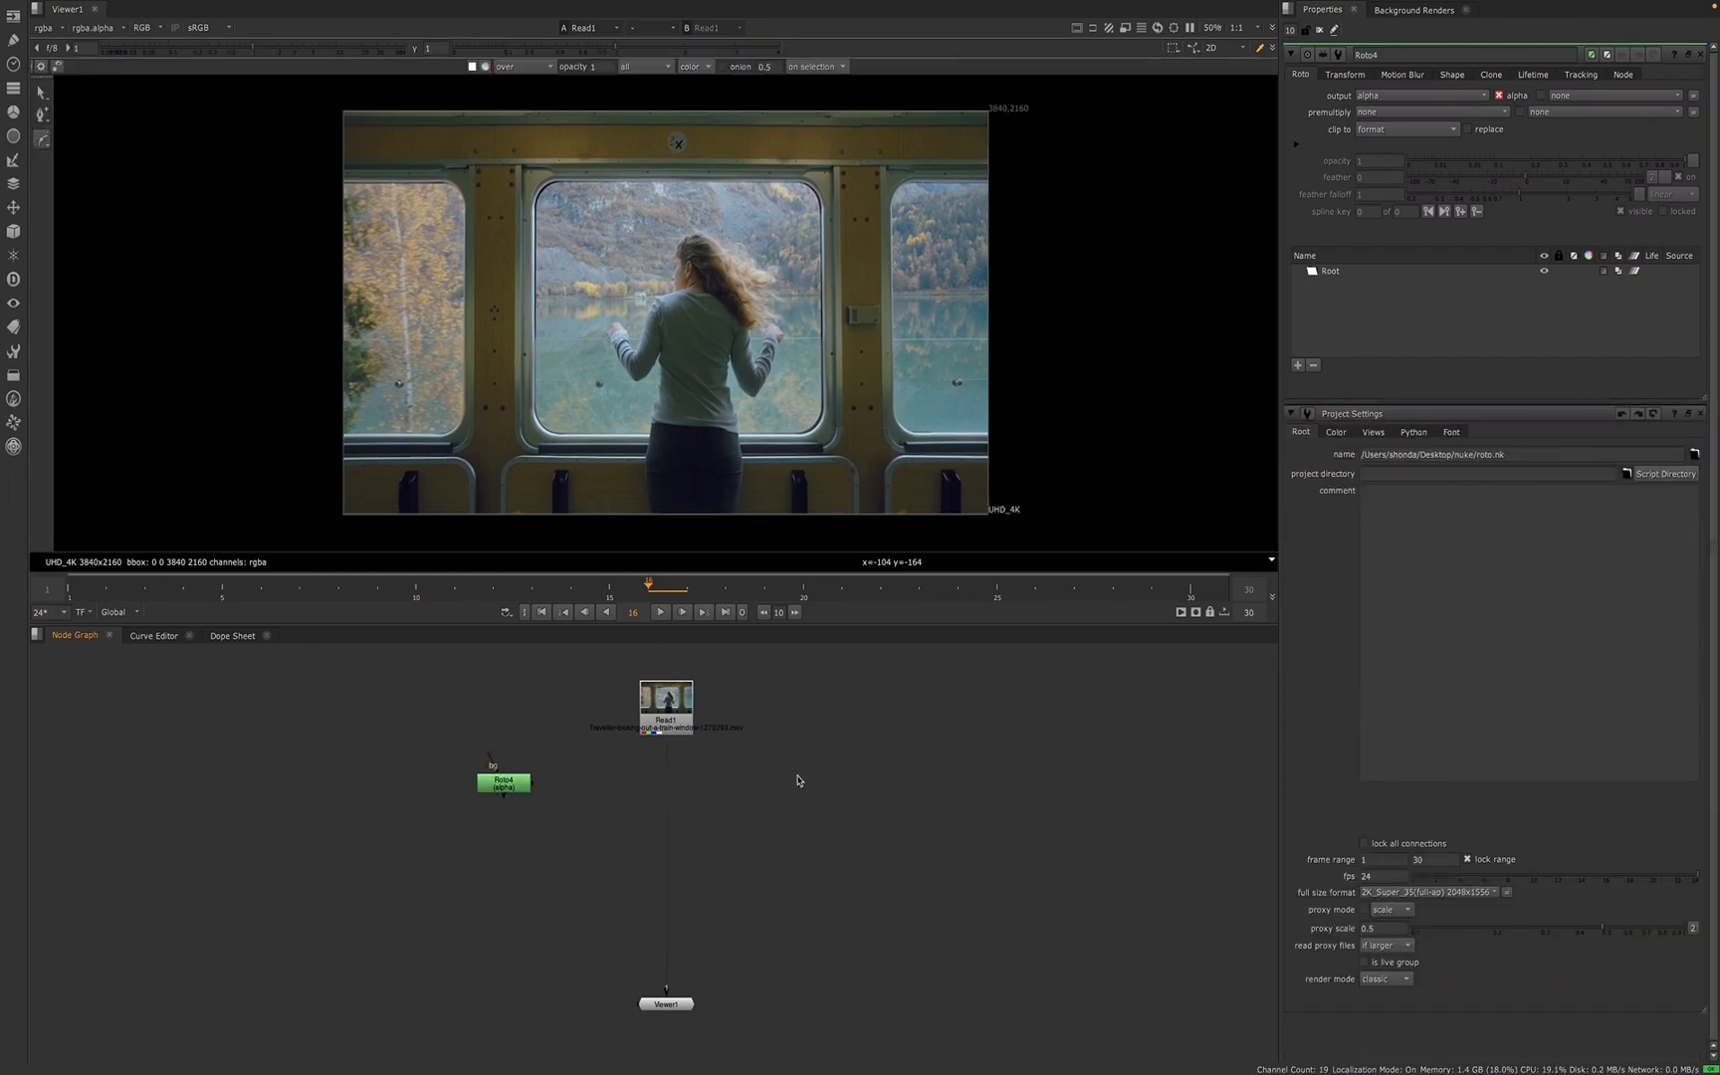
key("o")
left_click(510, 785)
key("Delete")
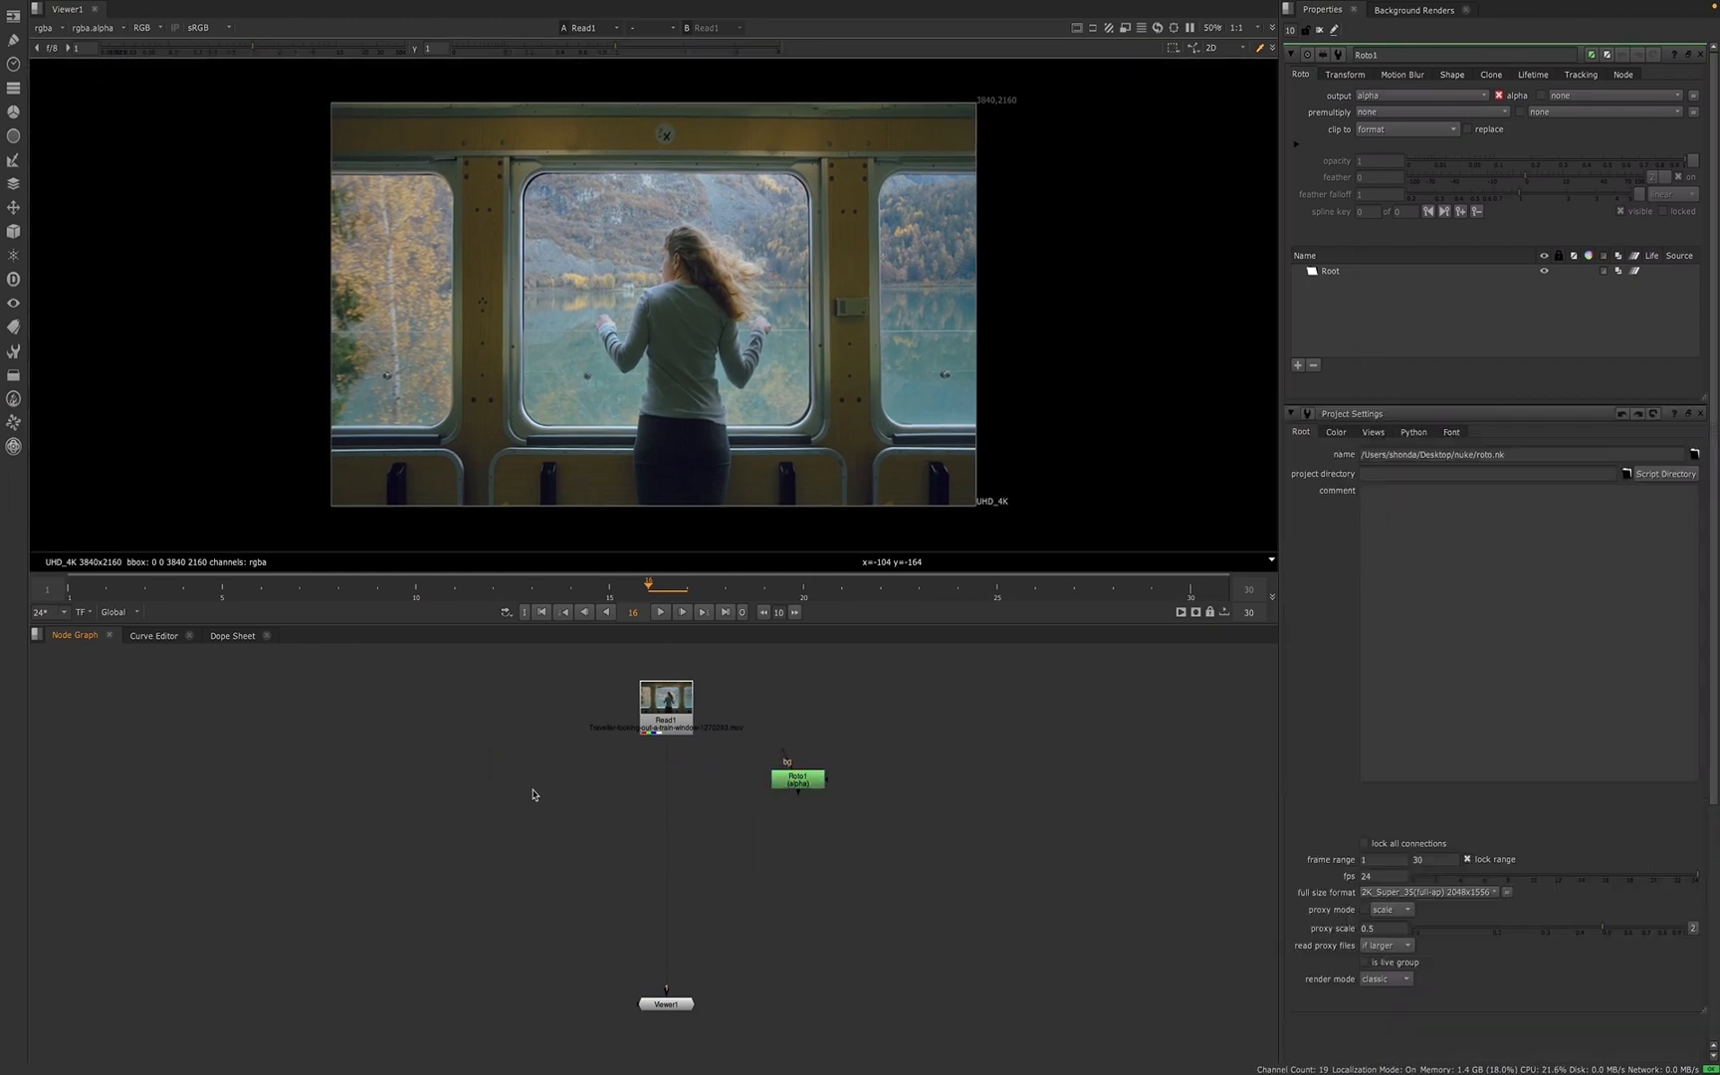
- Shift the new Roto1 node slightly away from Read1 and move the Viewer1 node further down the graph
left_click(810, 784)
left_click_drag(811, 787, 822, 789)
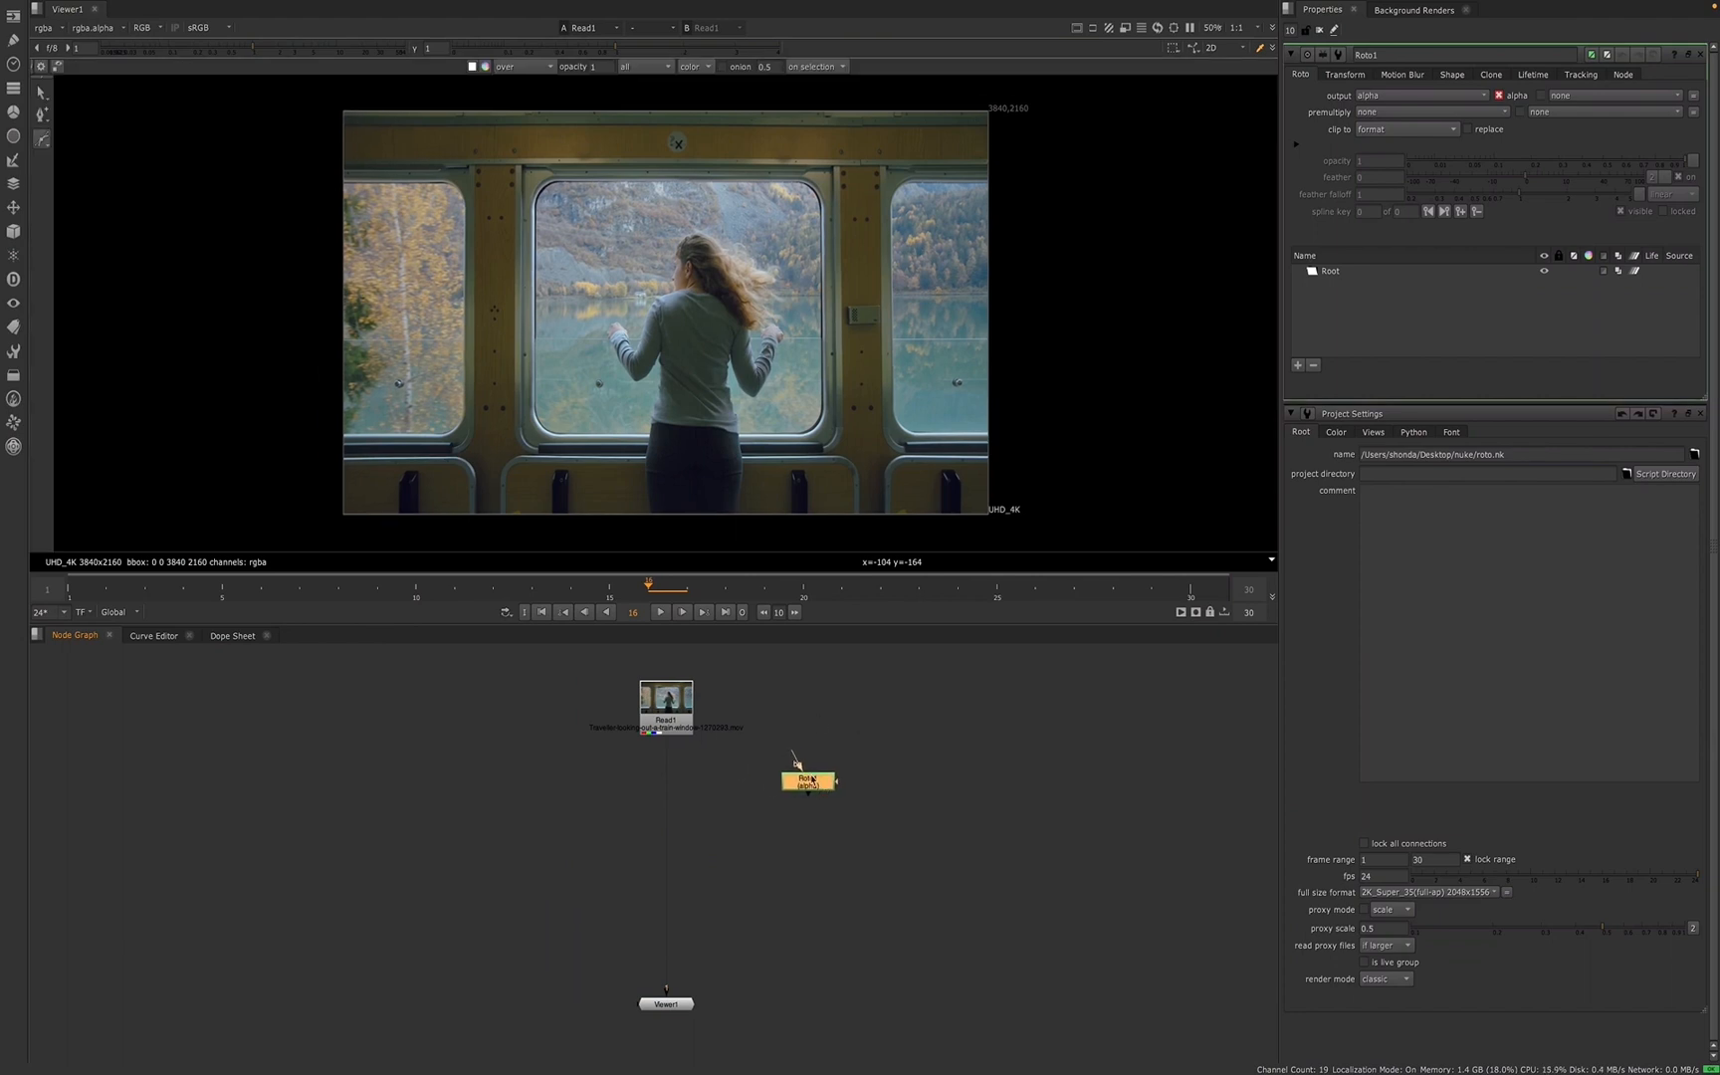
scroll(671, 891, "down", 2)
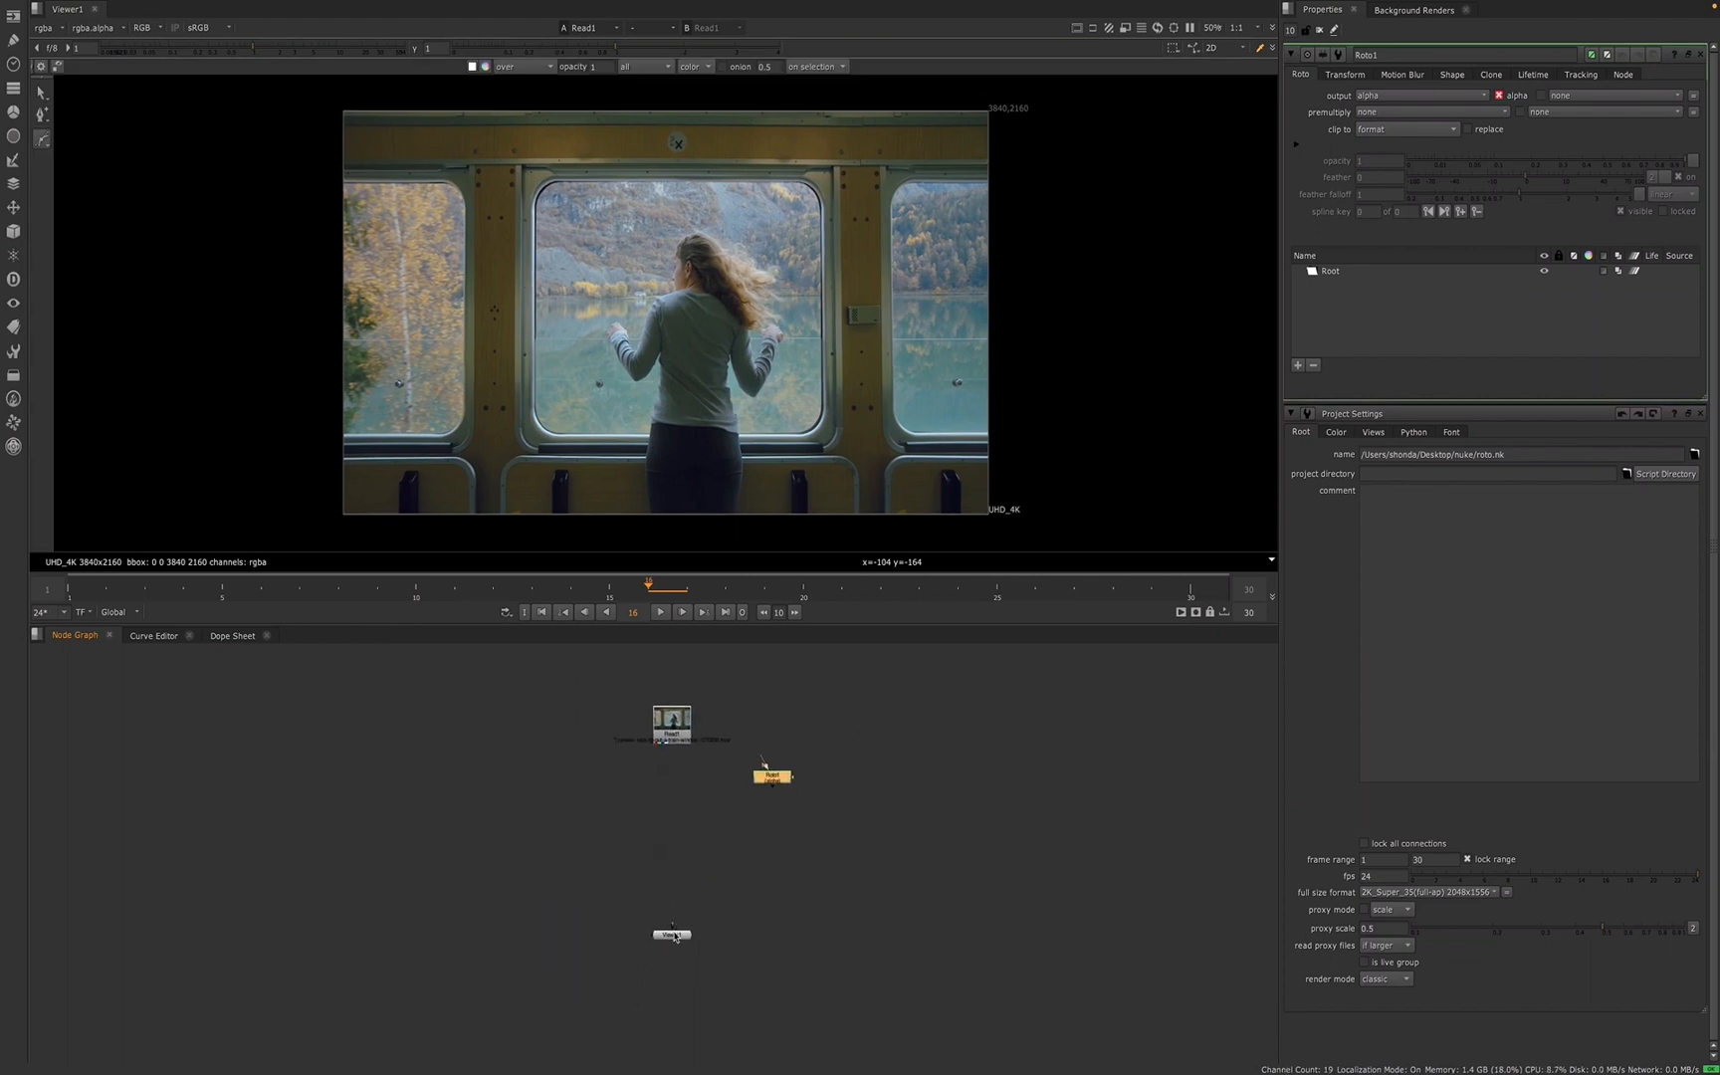
left_click_drag(674, 936, 674, 980)
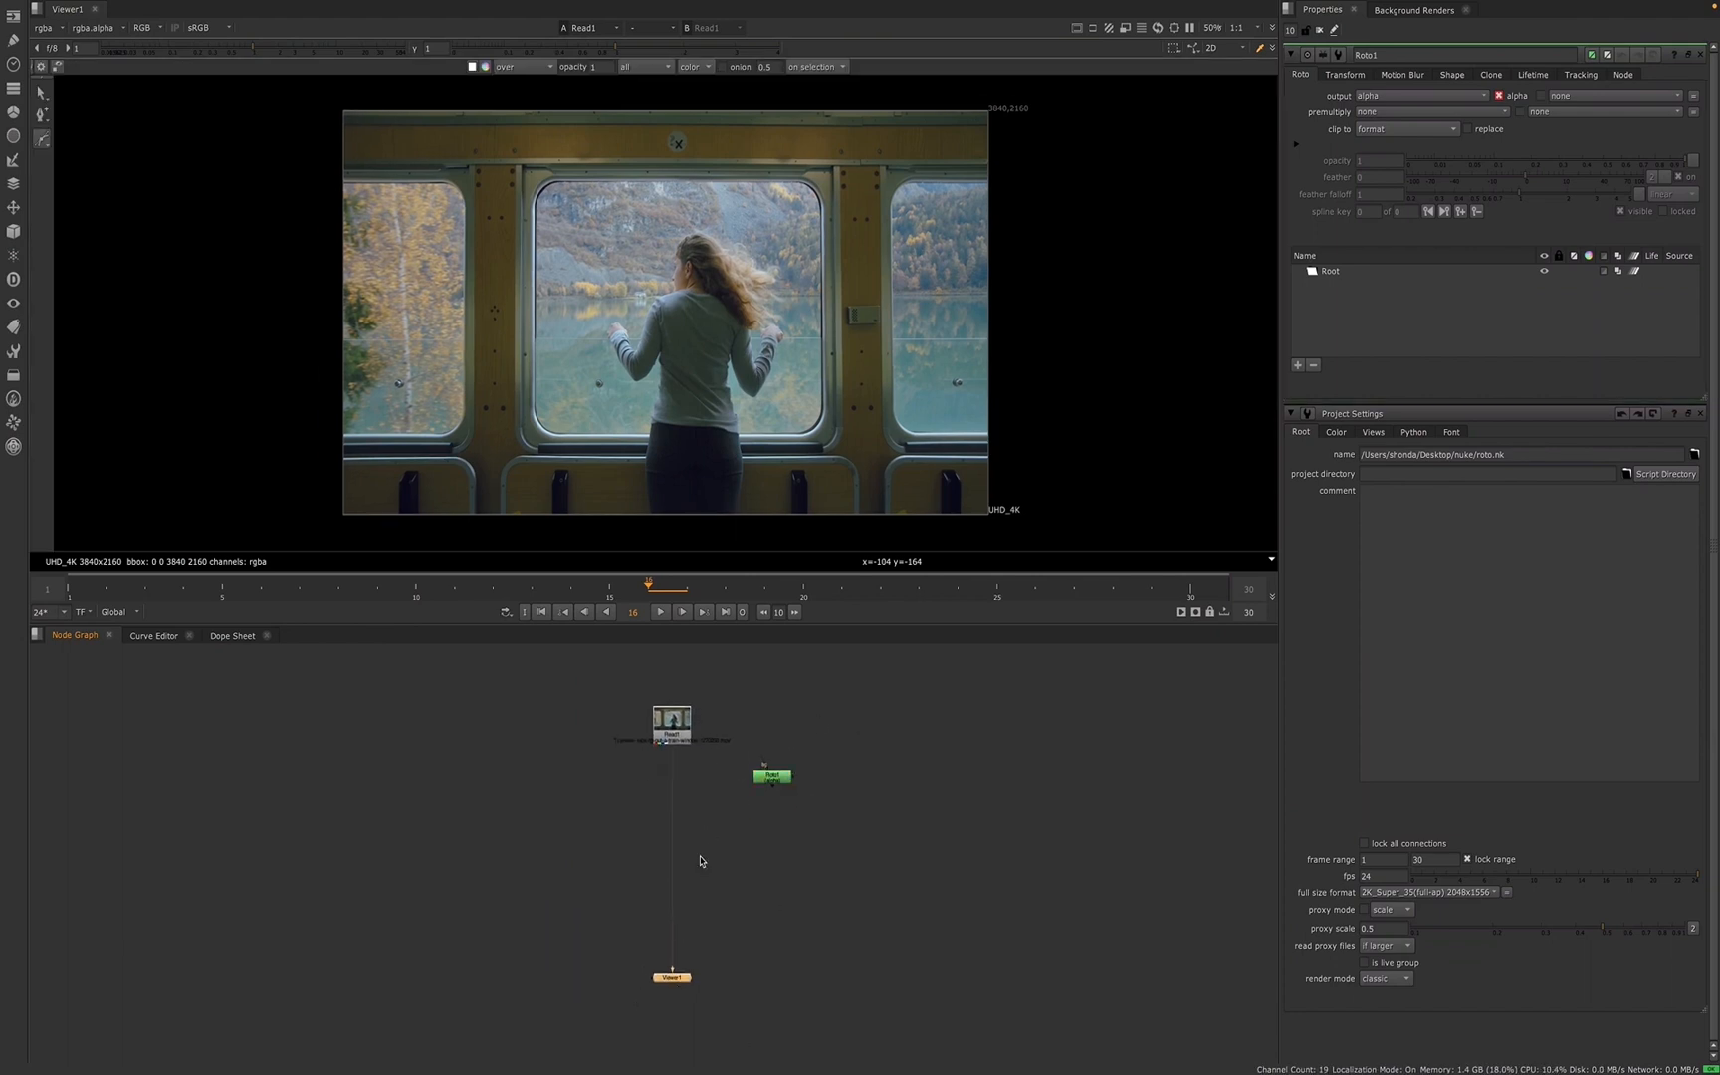
- Select the Roto1 node and switch its viewer tool to selection and back to Bezier
left_click(665, 729)
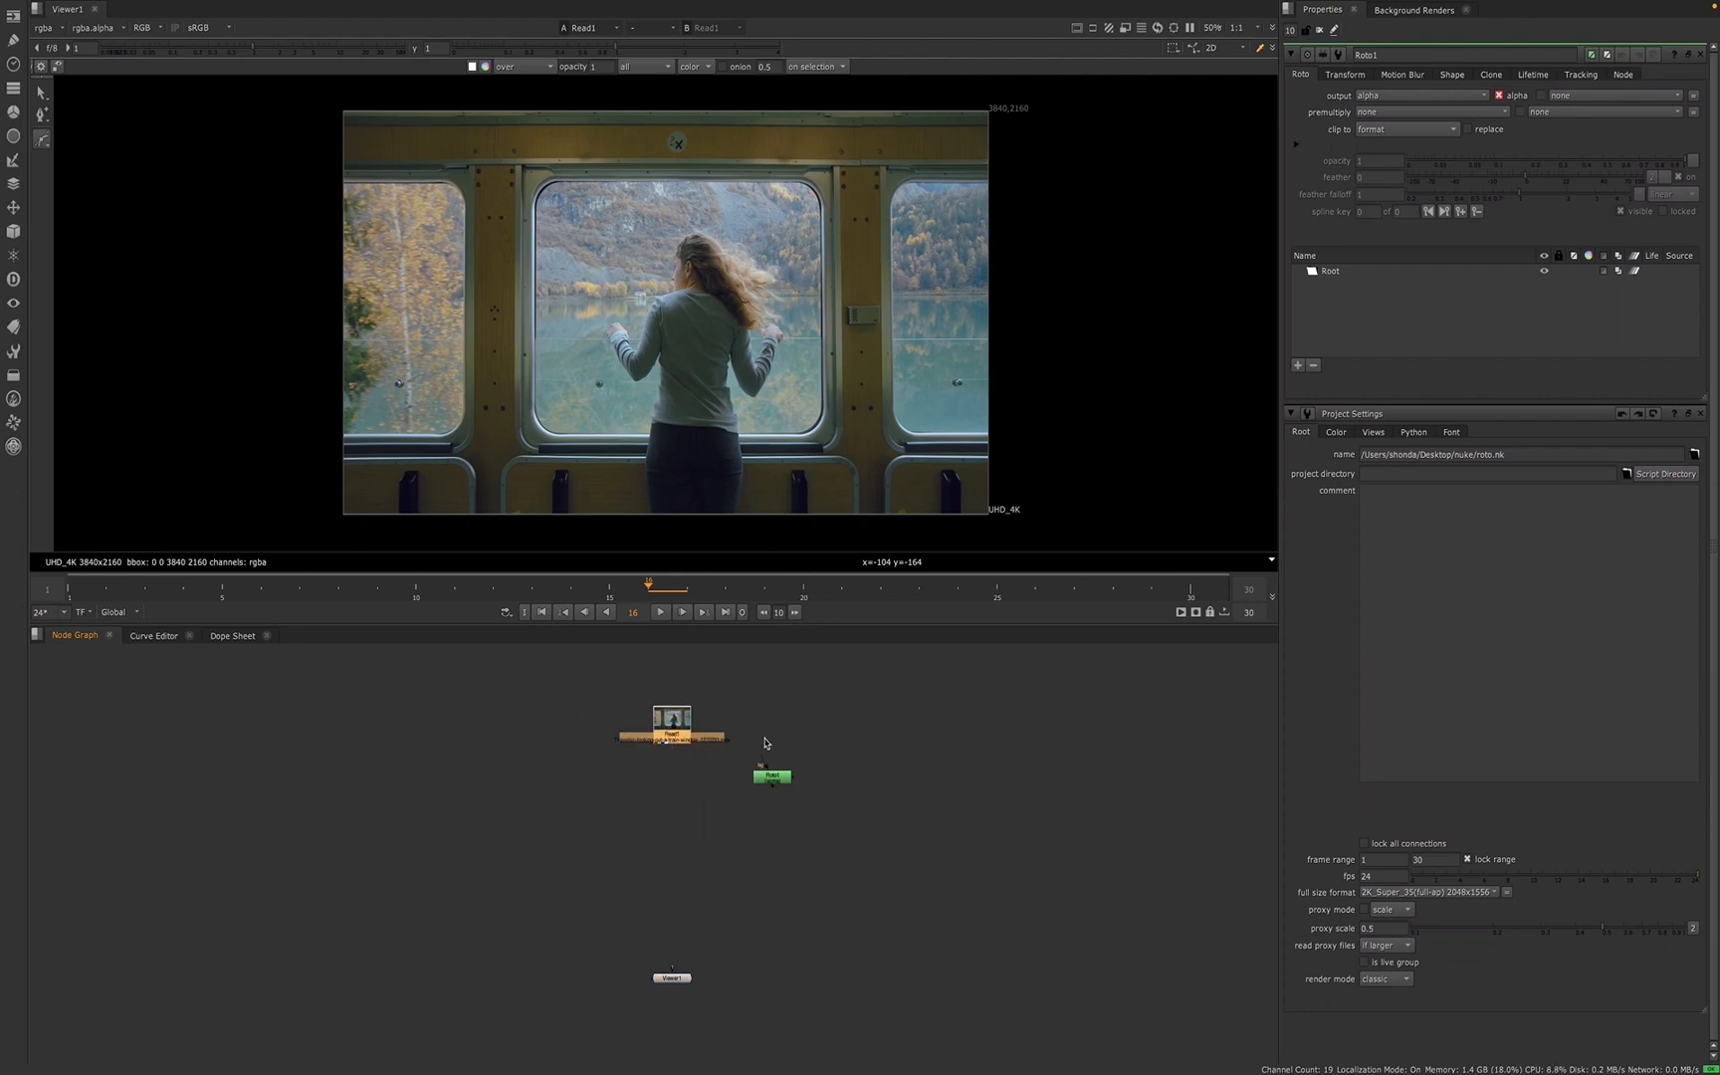
left_click(769, 777)
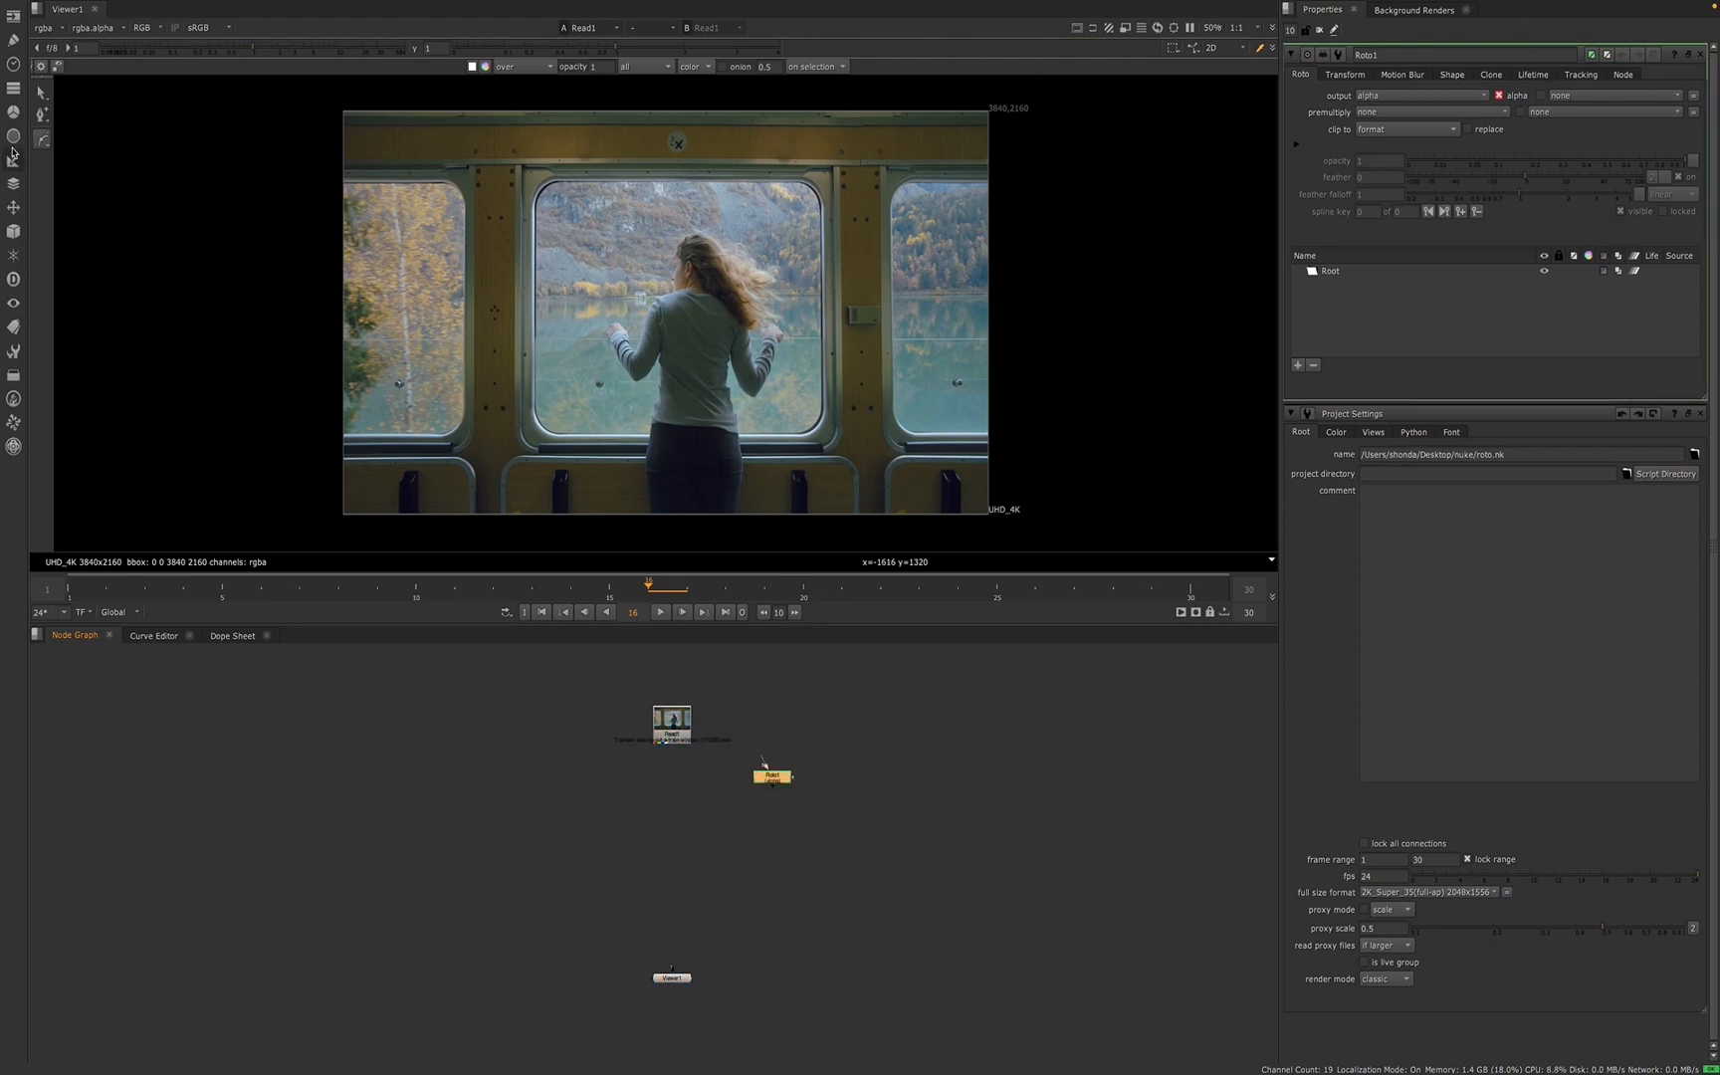
left_click(41, 96)
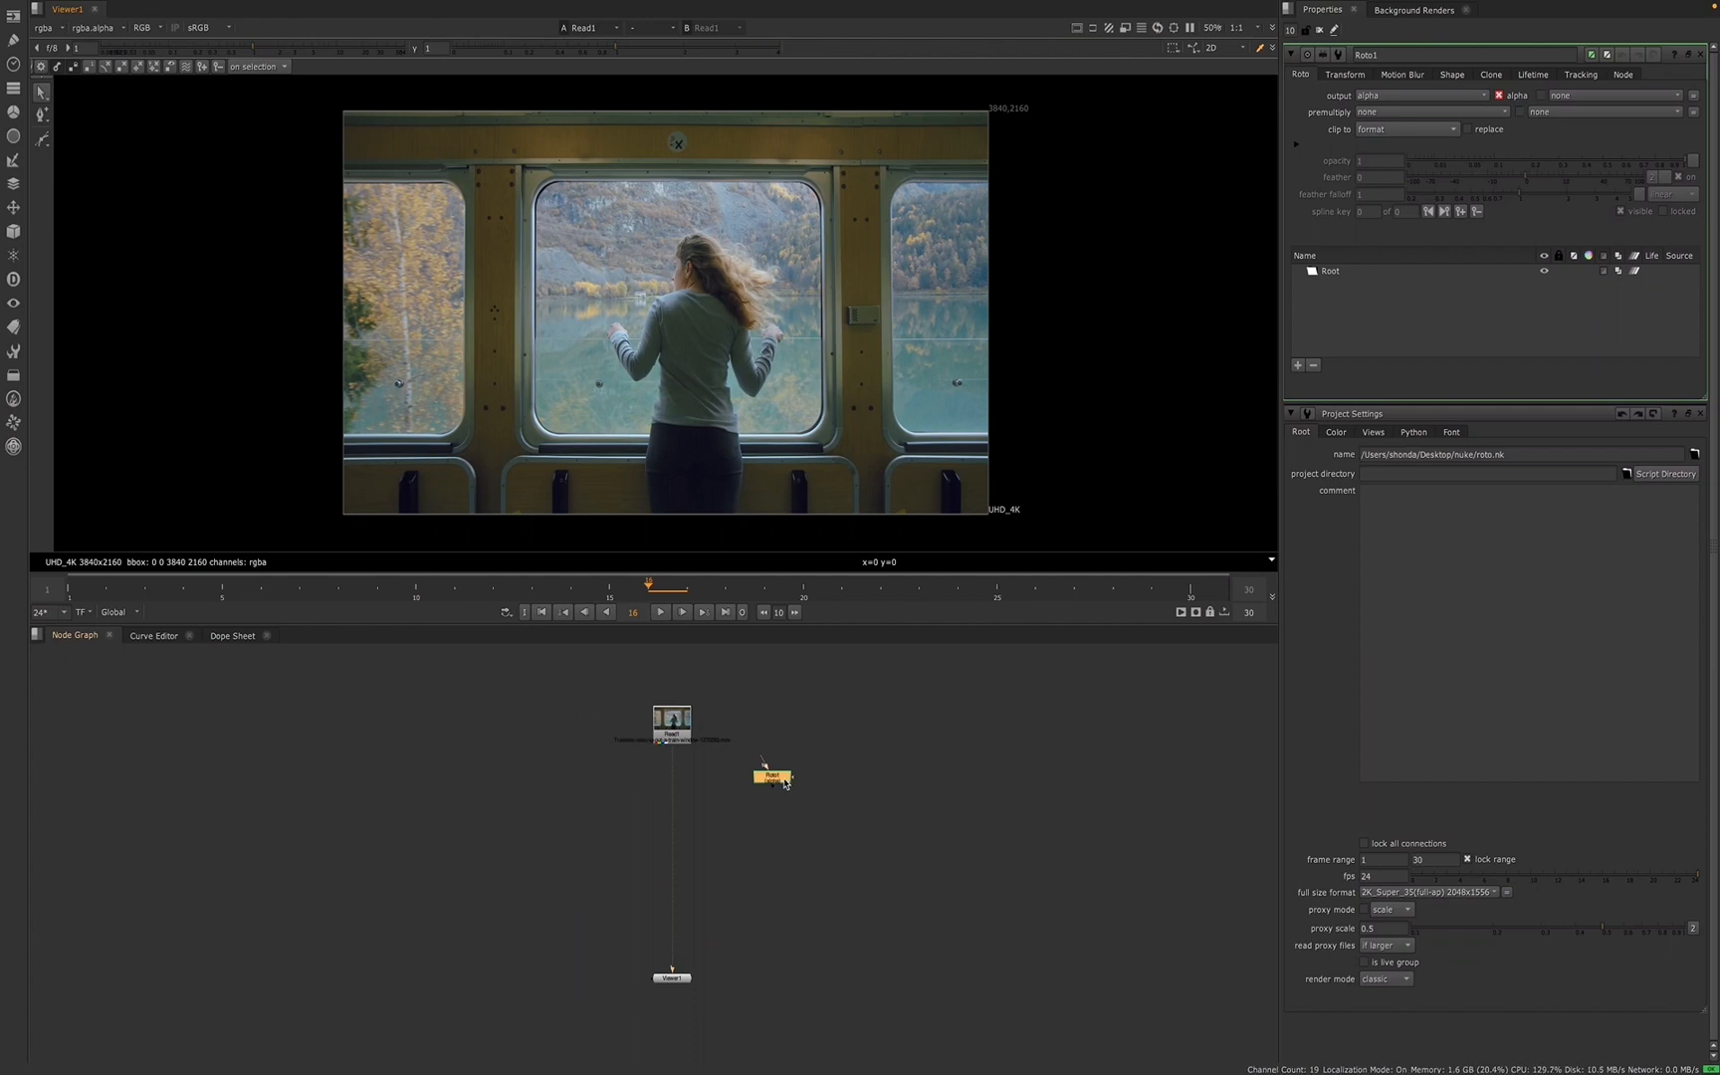
left_click(42, 143)
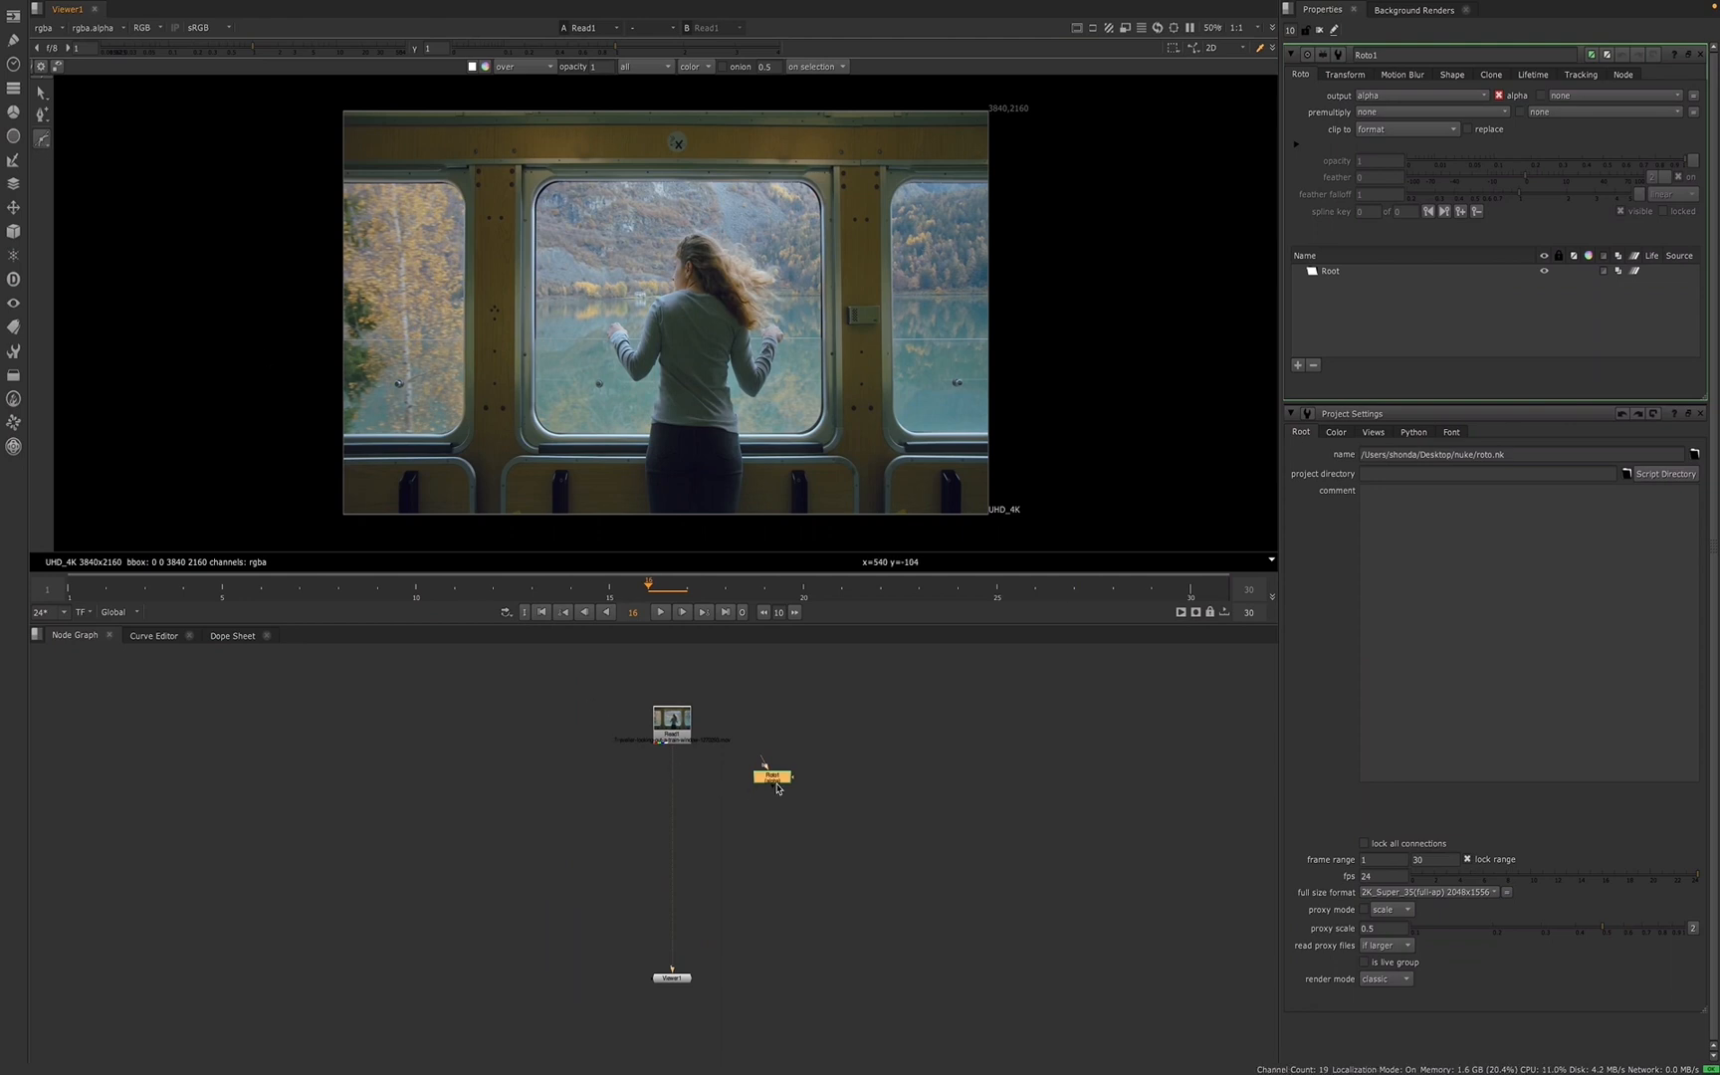
- Try rgb and rgba as the Roto1 node's output channels, and return the output to alpha
scroll(778, 788, "up", 5)
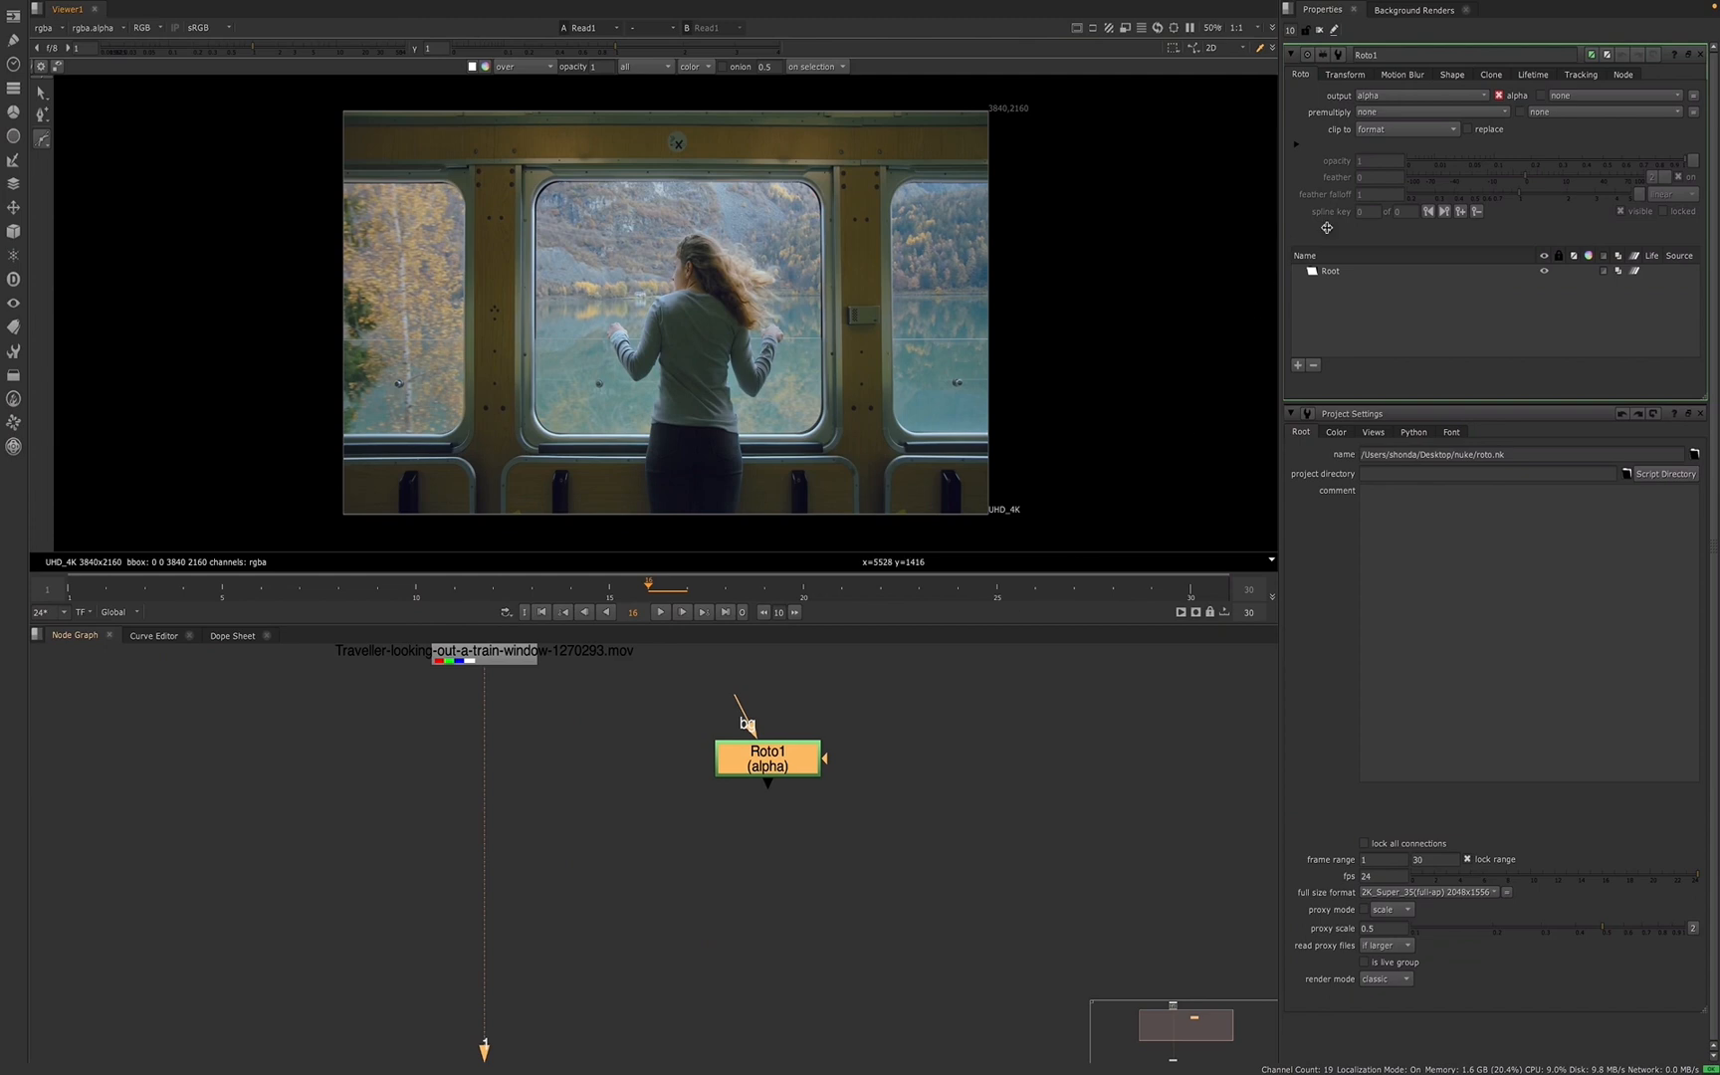
left_click(1383, 97)
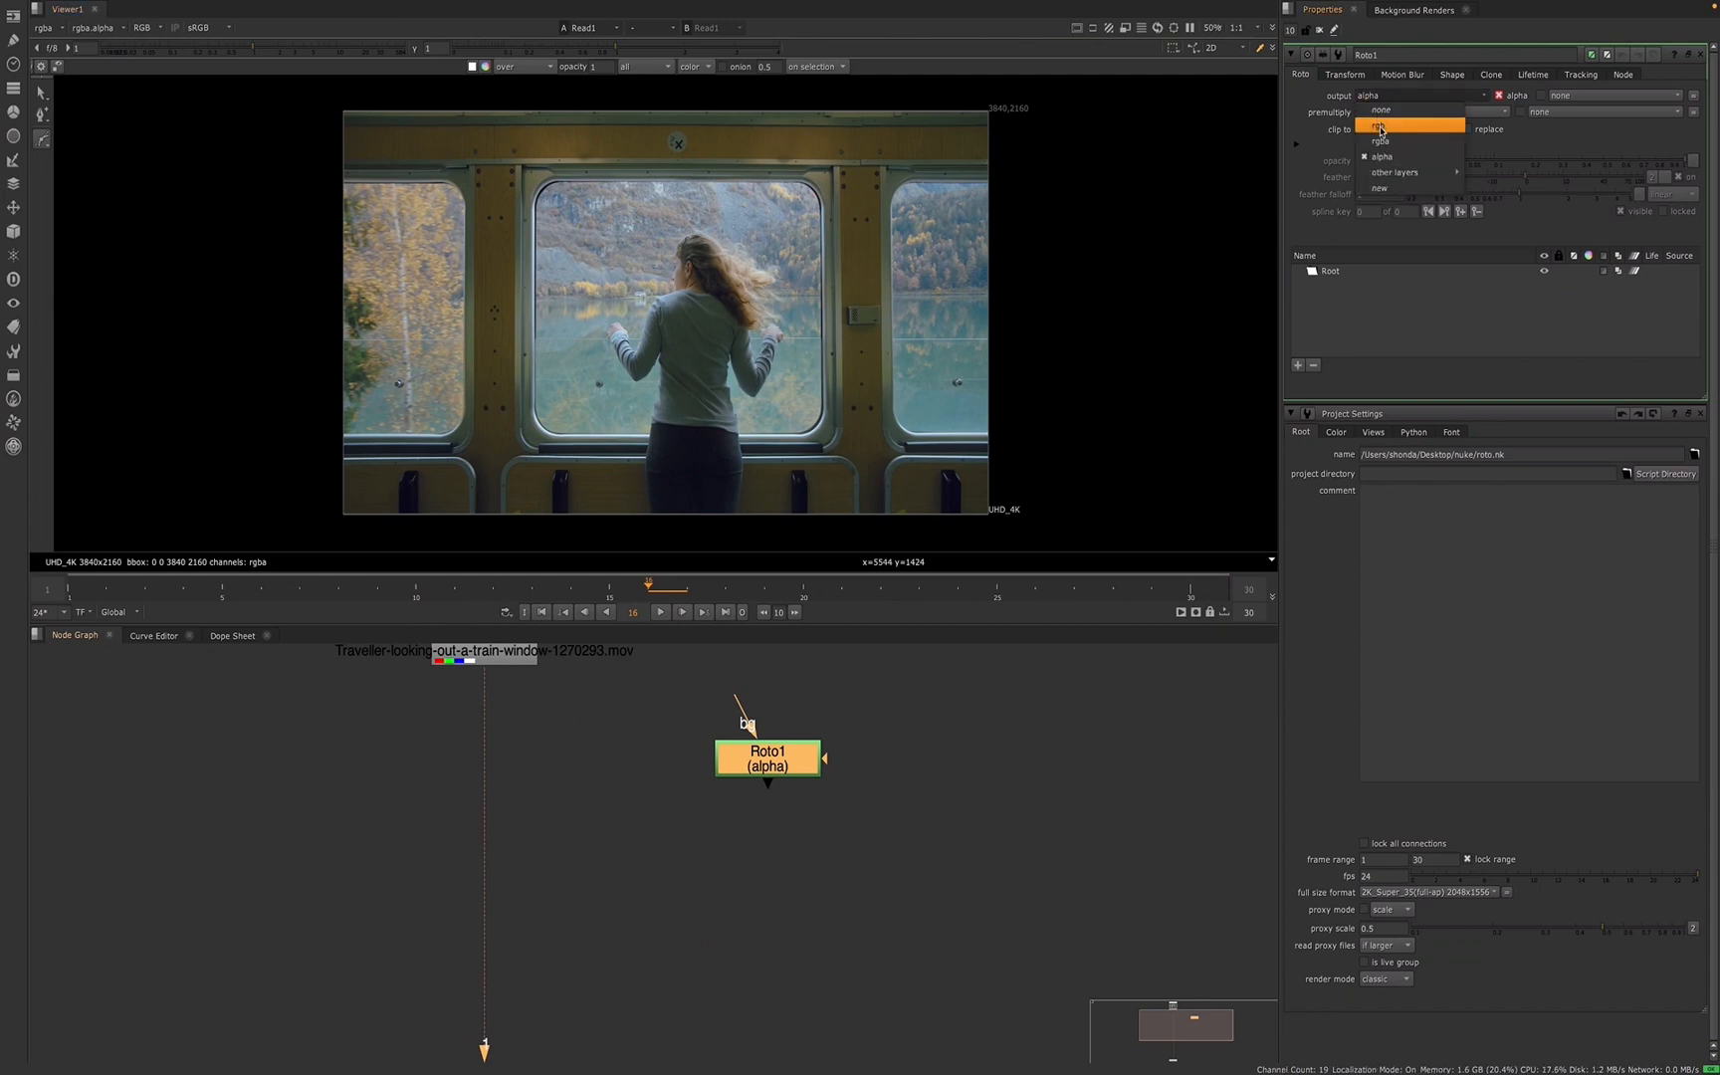
left_click(1380, 126)
left_click(1381, 98)
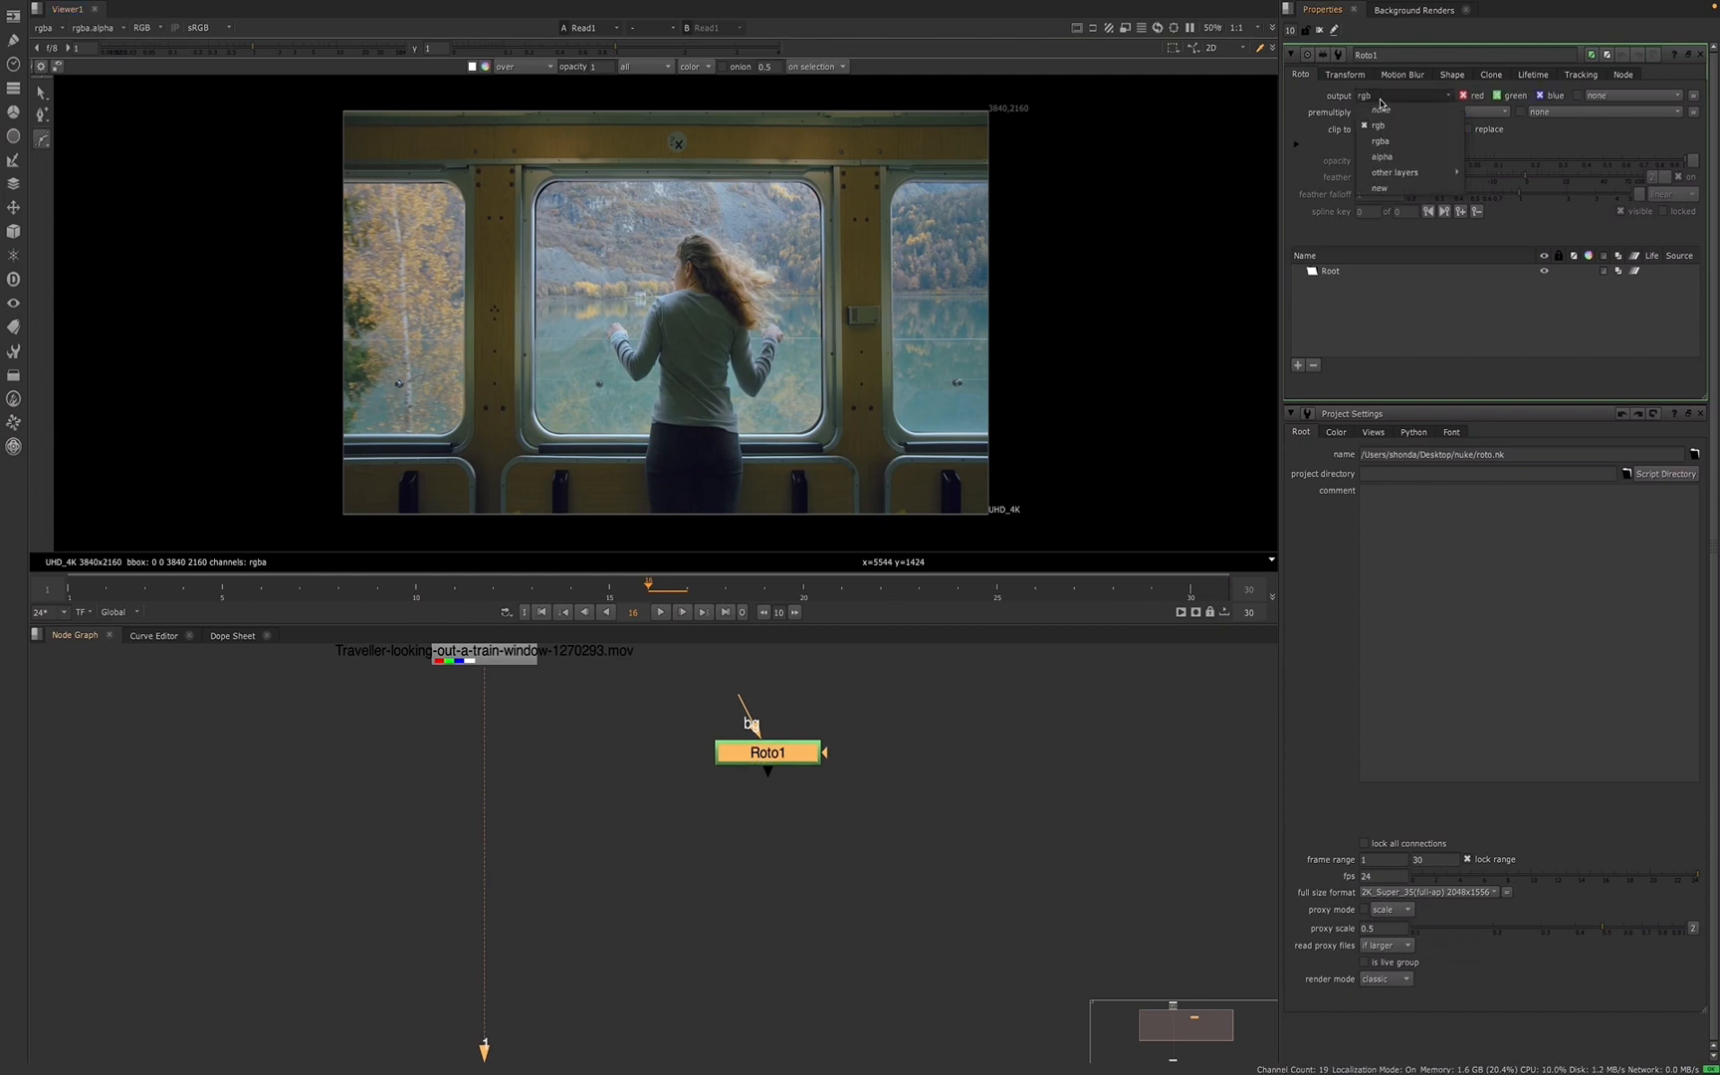
left_click(1382, 144)
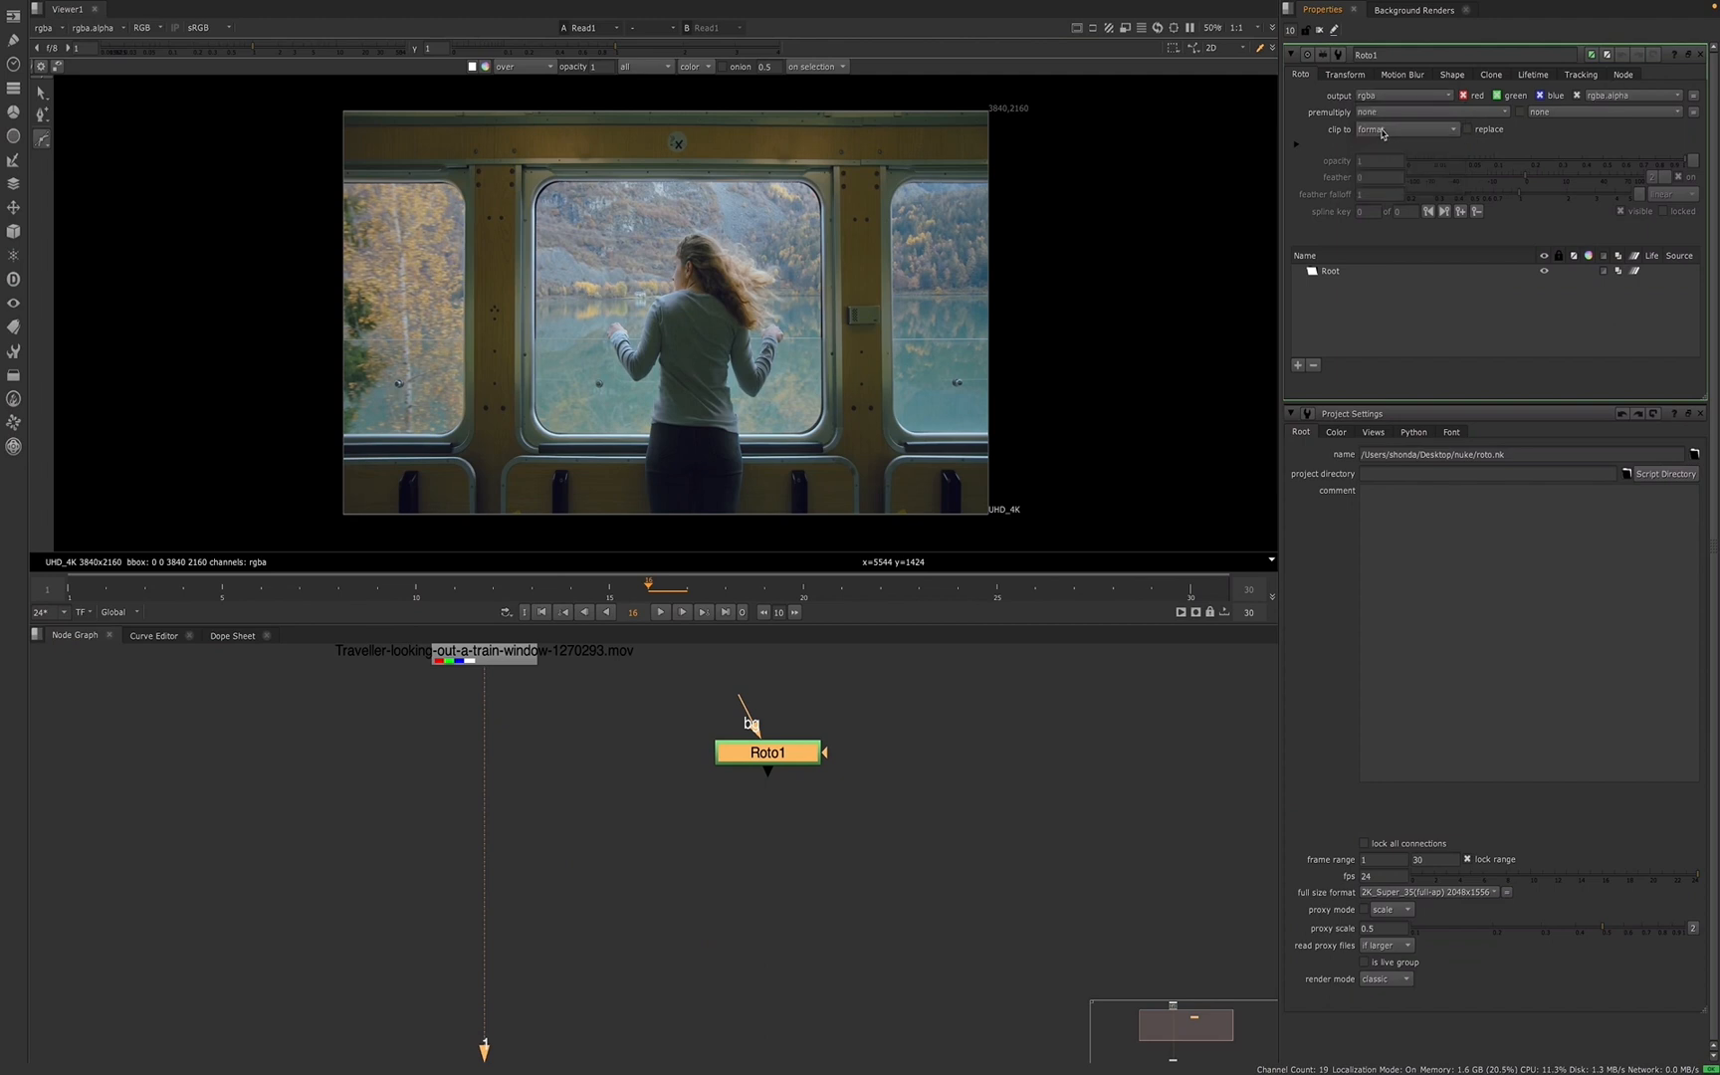
left_click(1380, 98)
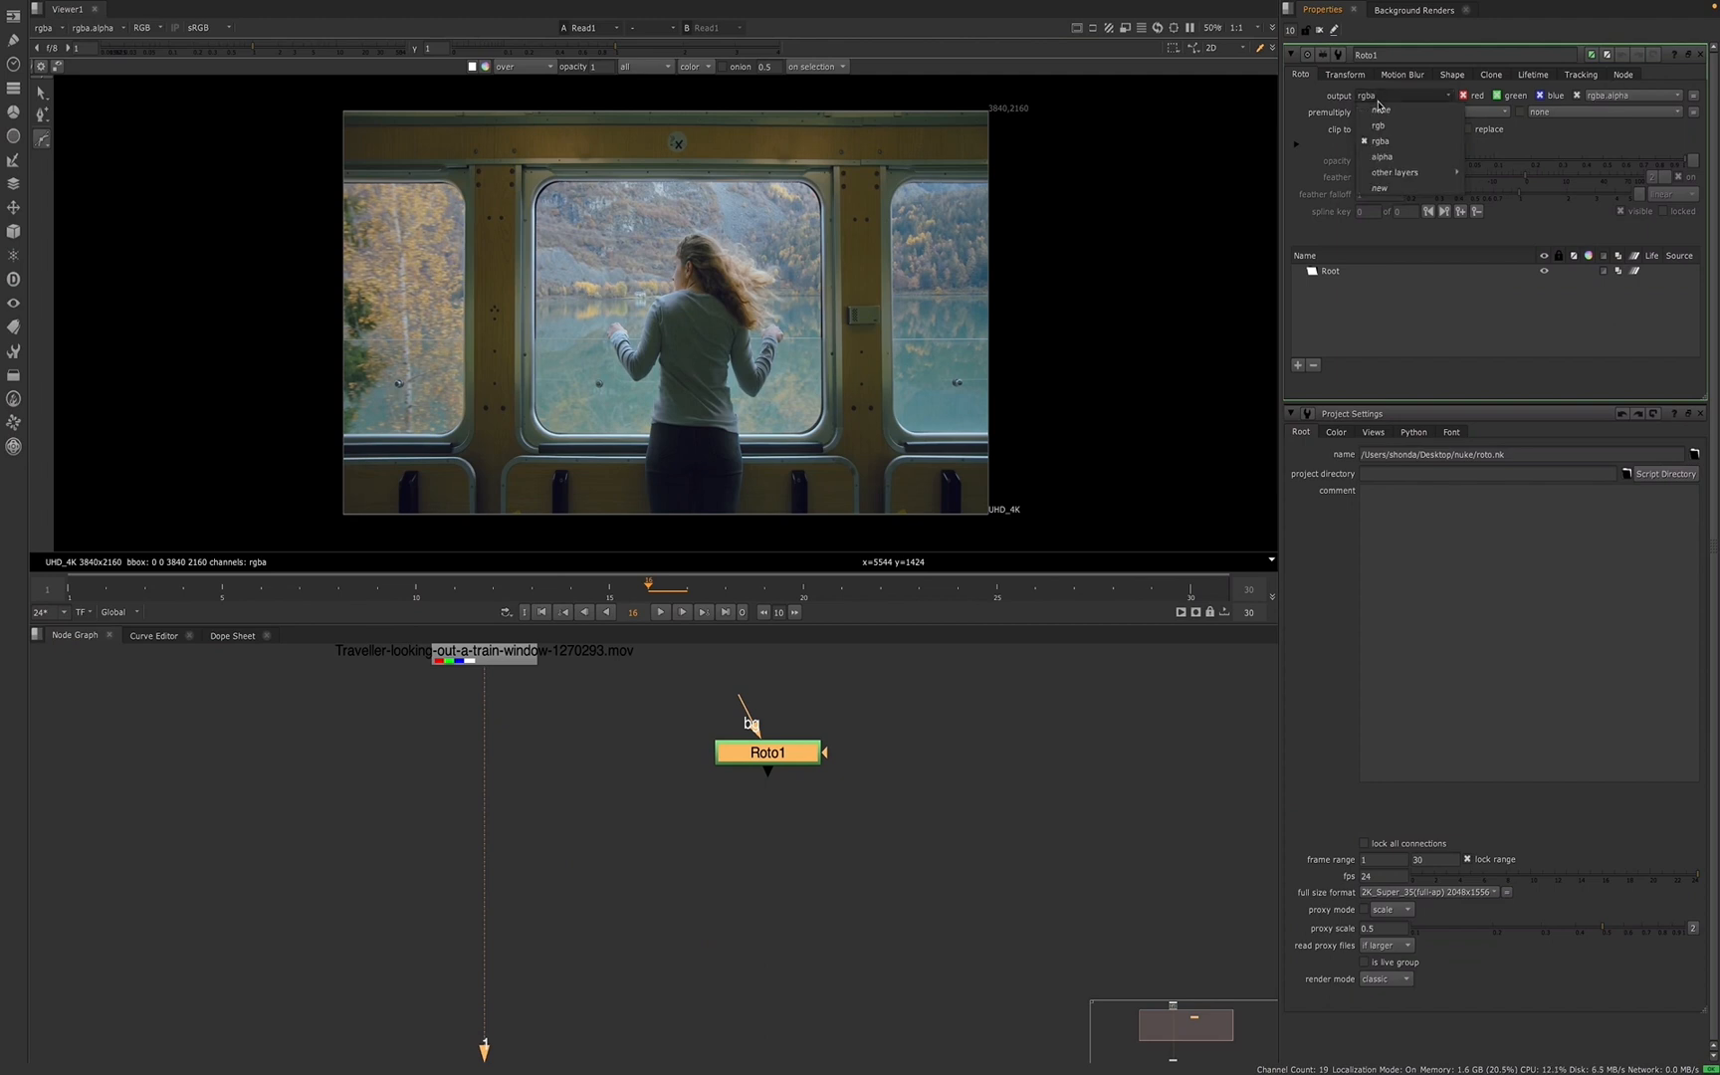
left_click(1386, 159)
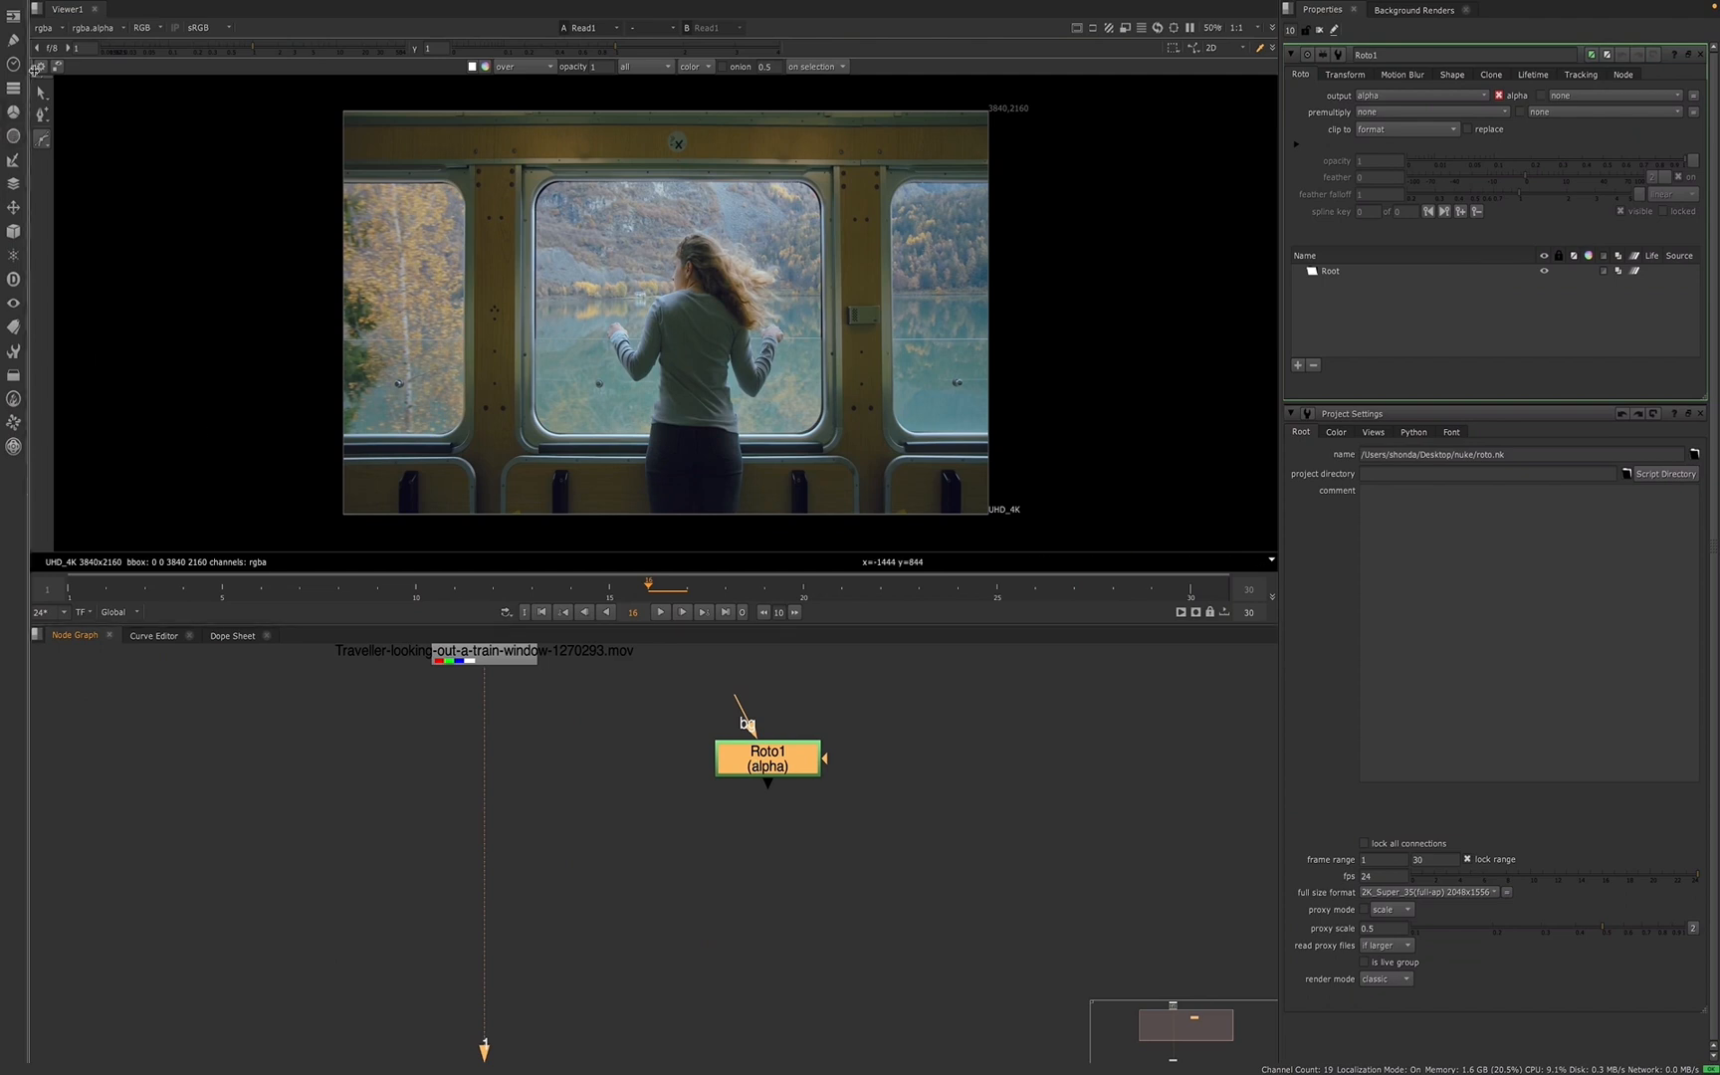
- Draw a shape over the woman in the central window with the Roto node's Rectangle tool
left_click(43, 144)
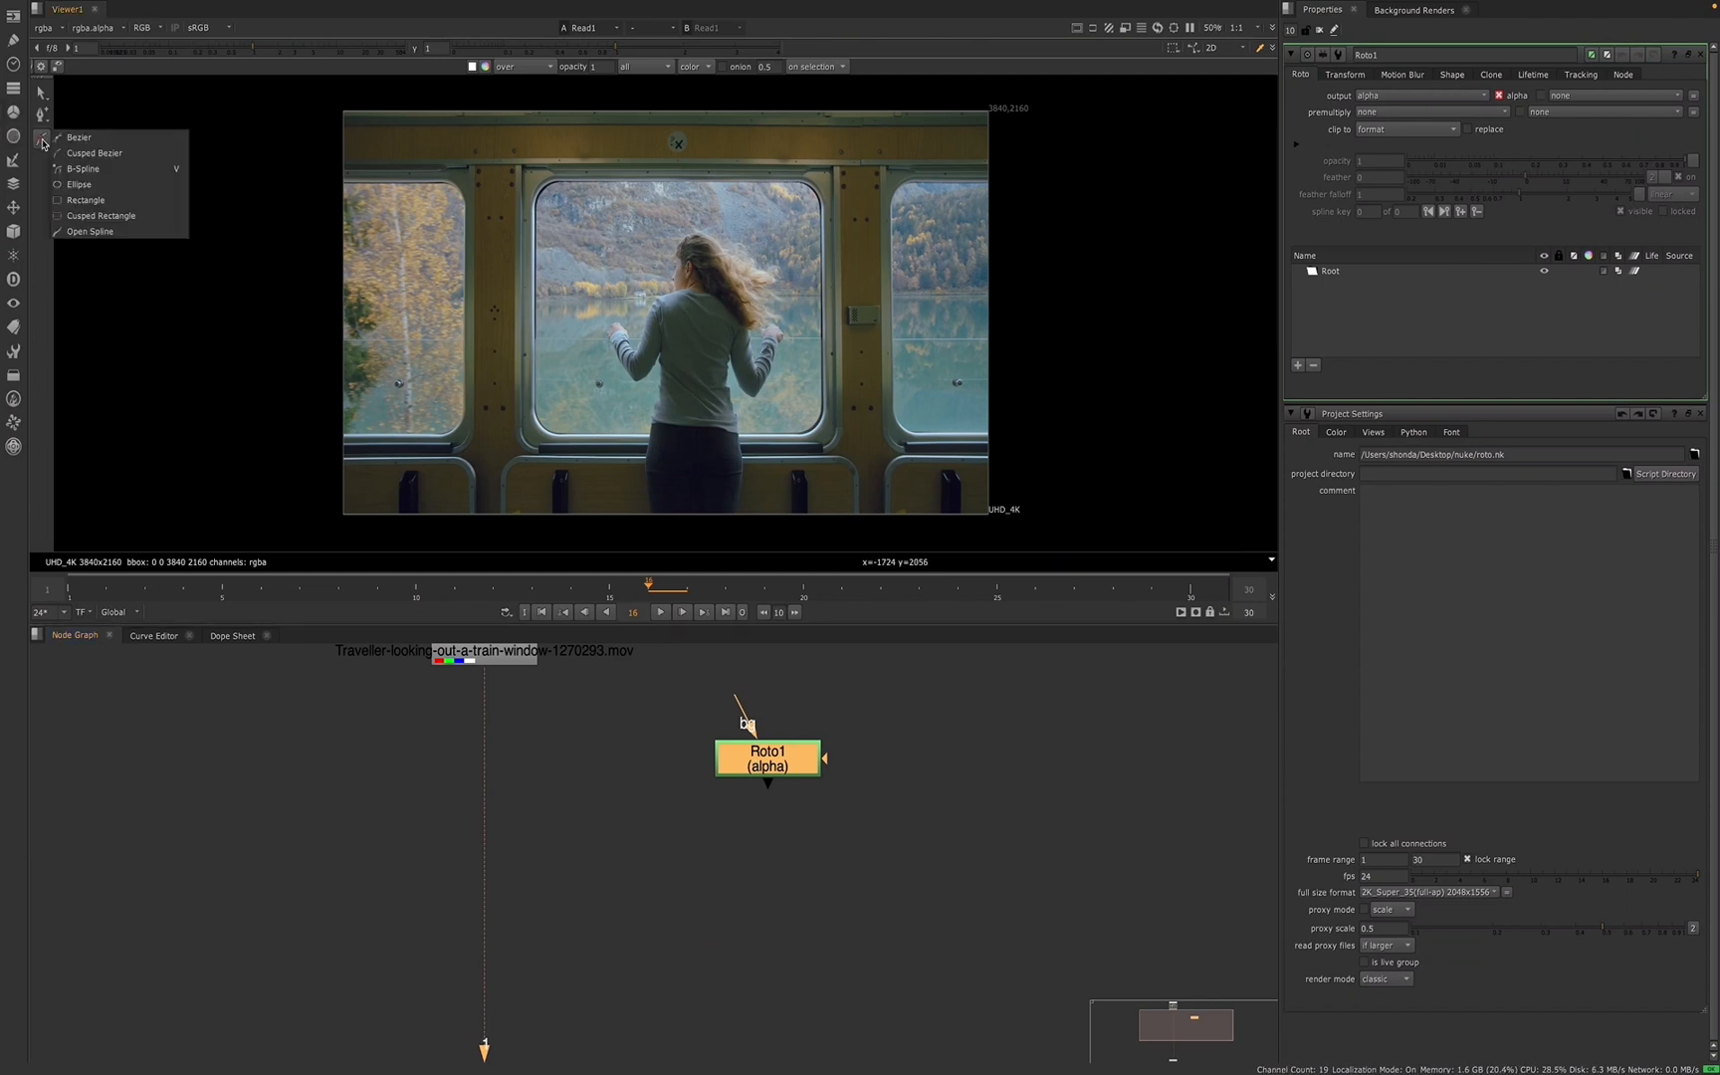
left_click(45, 147)
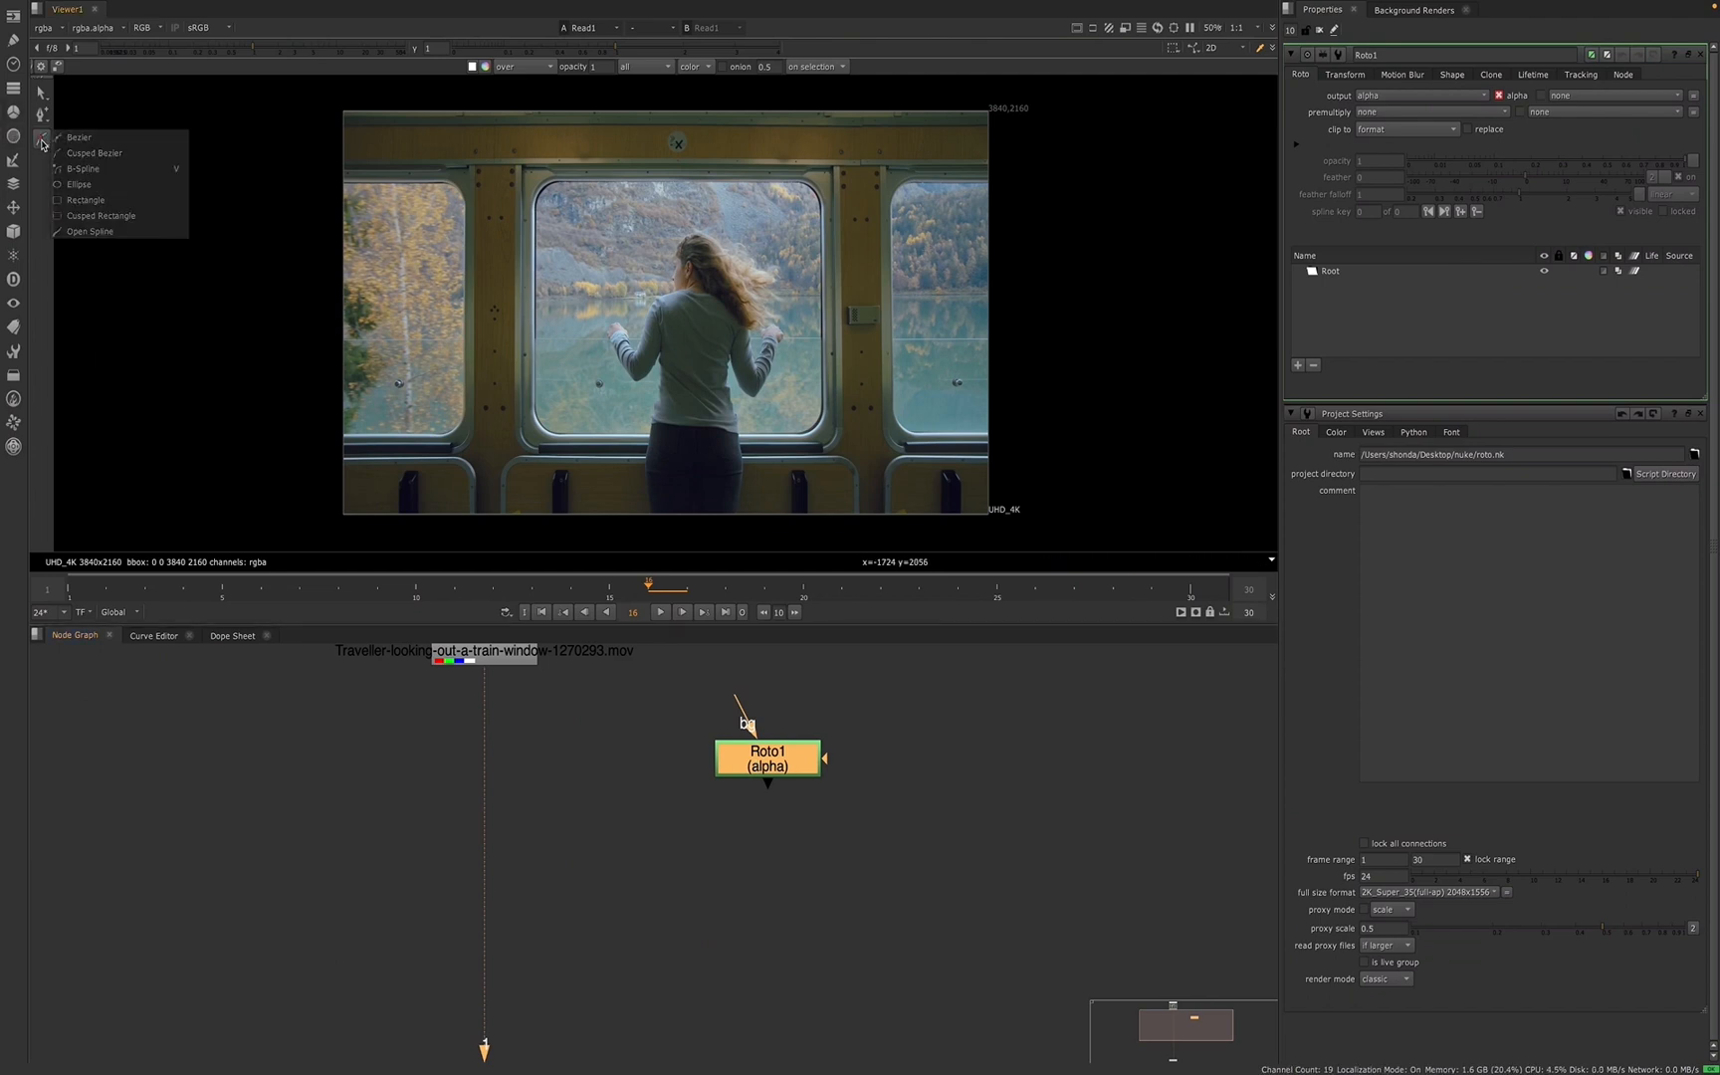
left_click(44, 146)
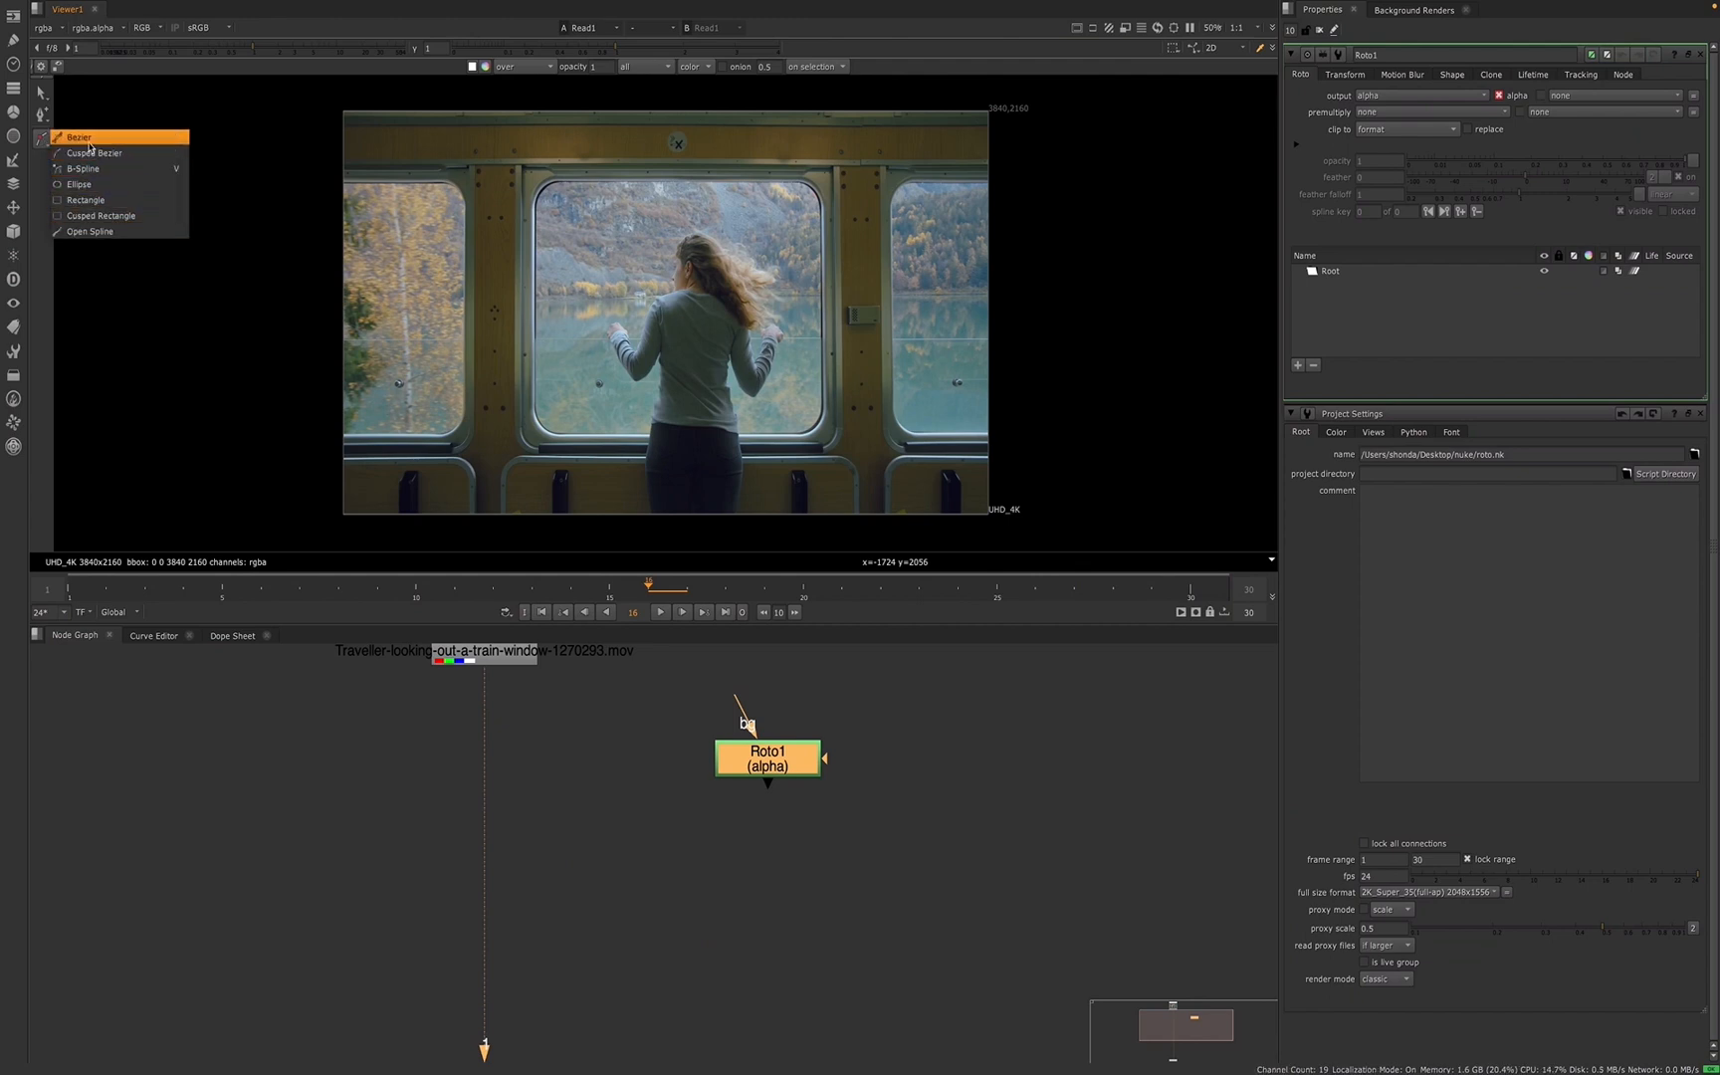
left_click(88, 200)
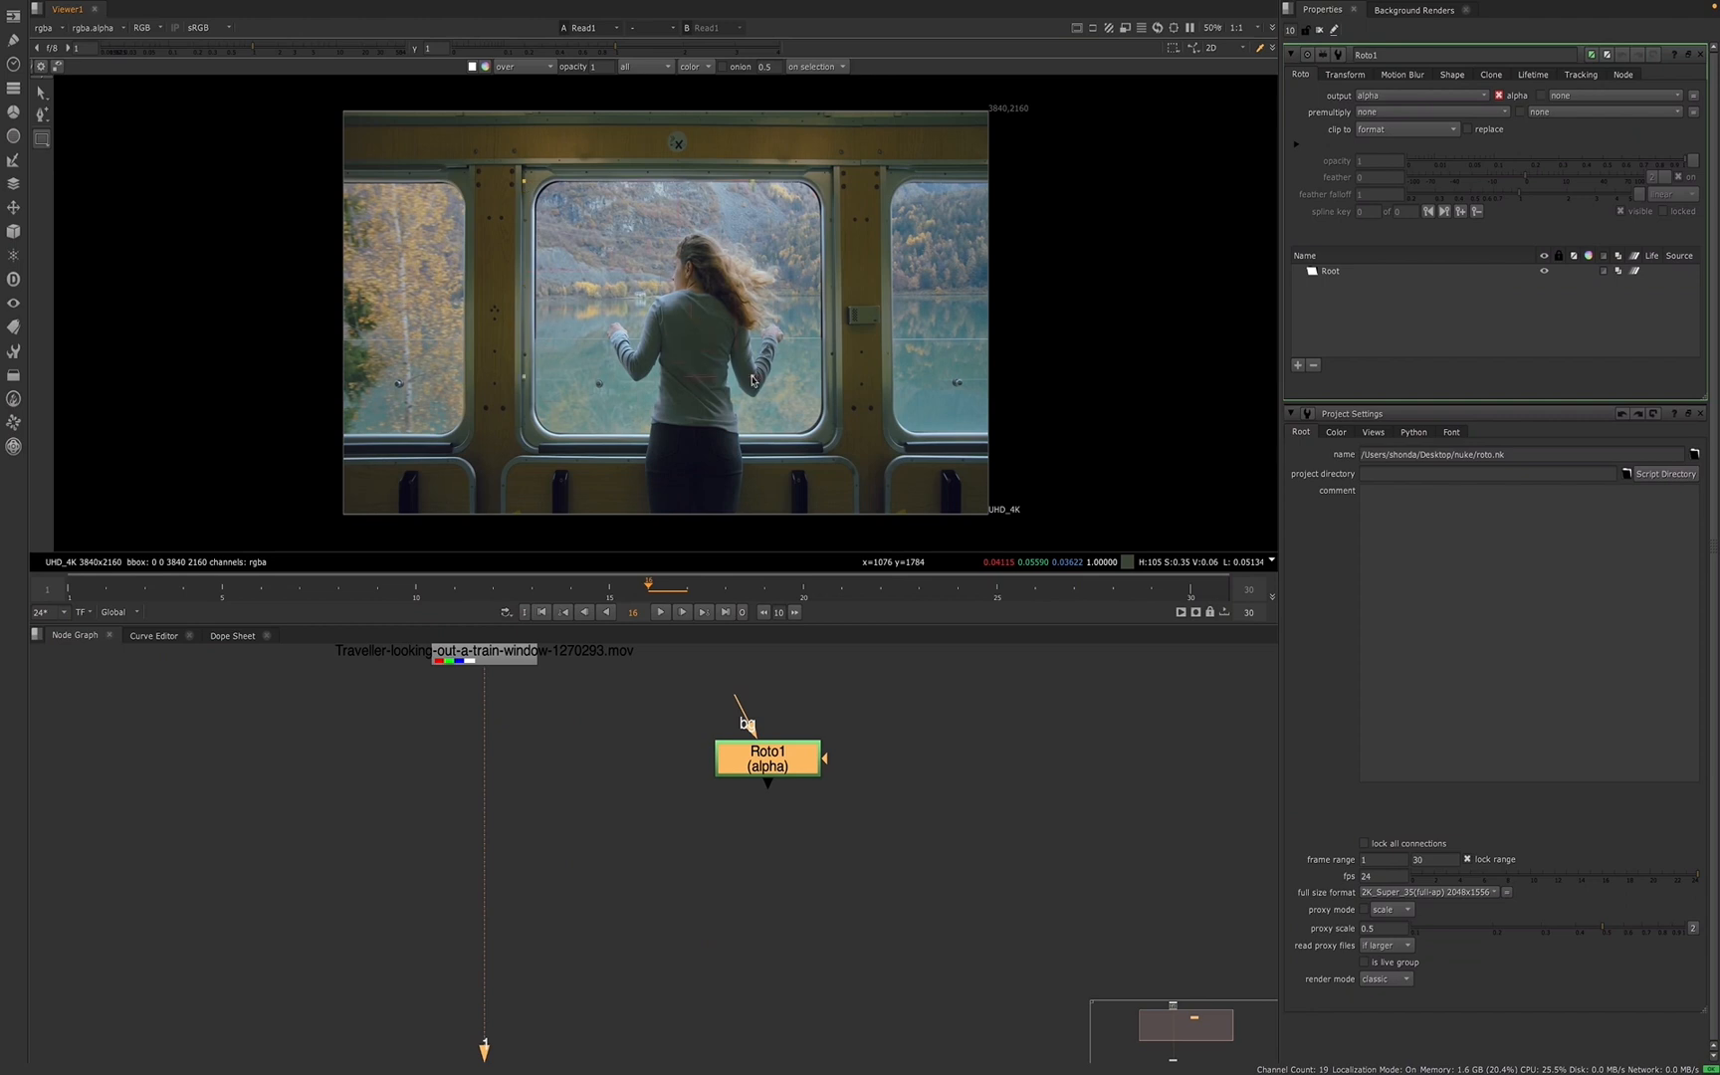
left_click_drag(753, 380, 831, 440)
left_click(41, 139)
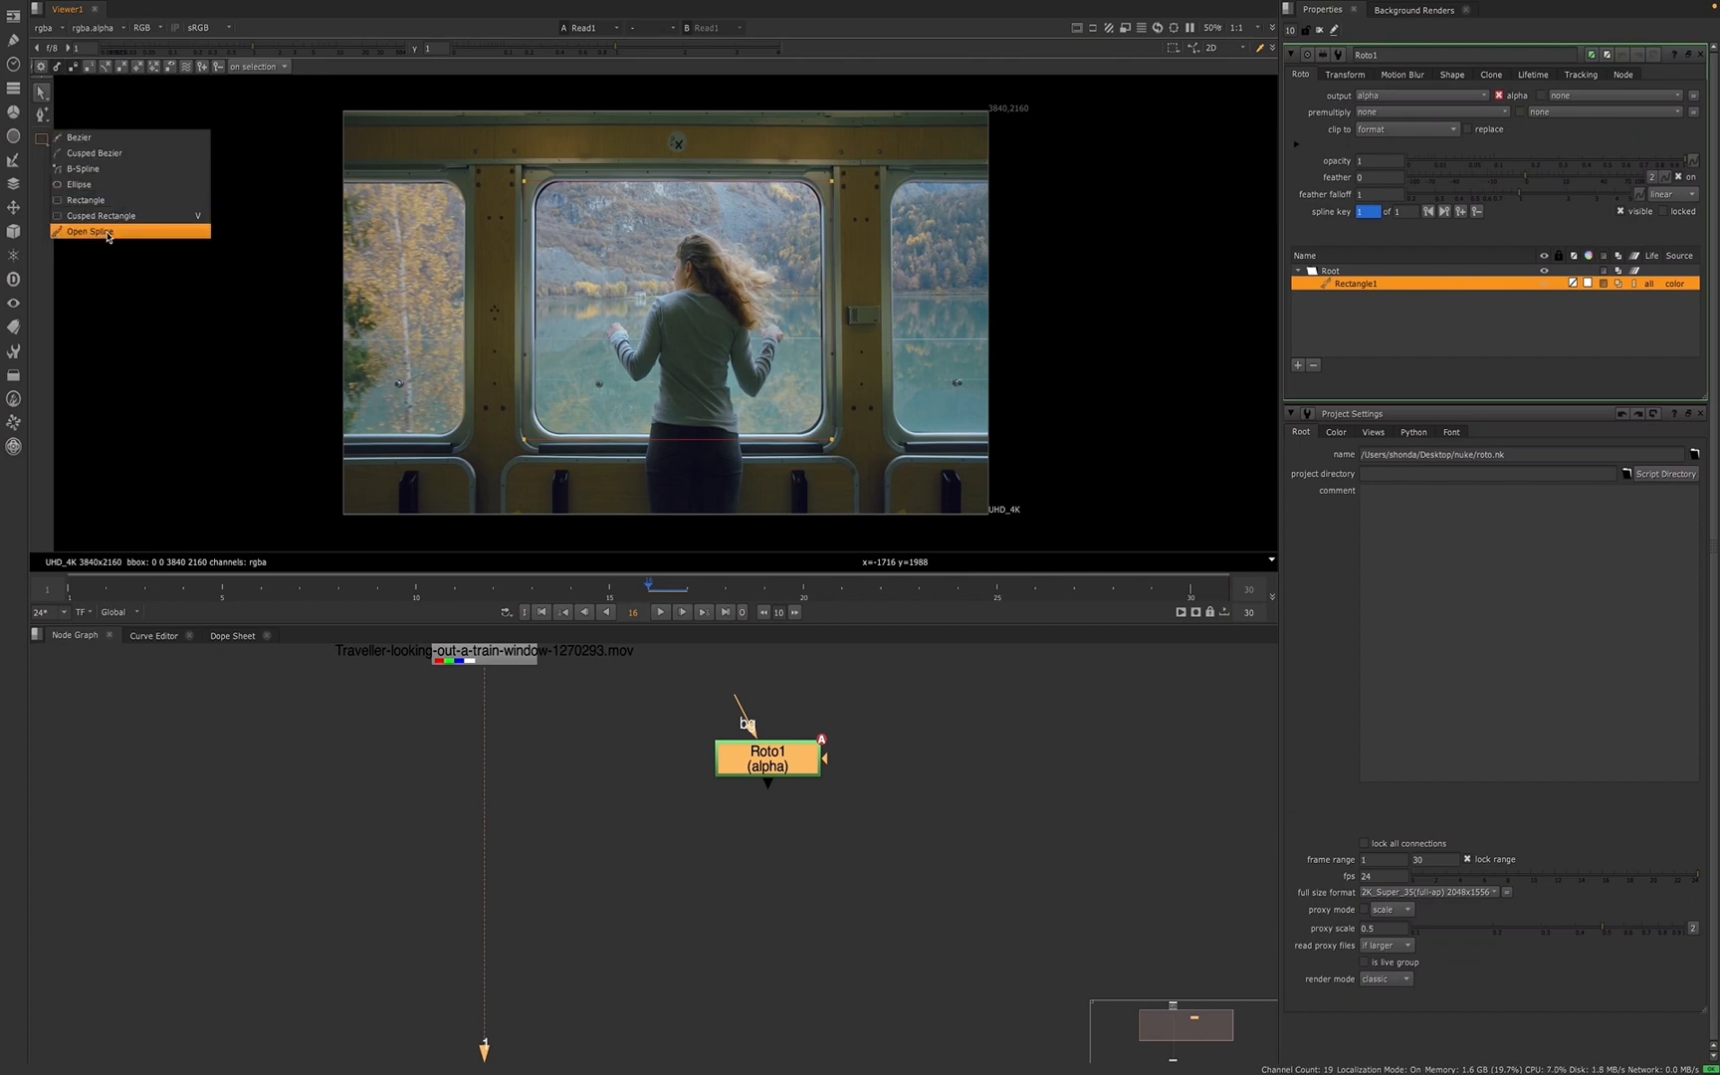
left_click(466, 269)
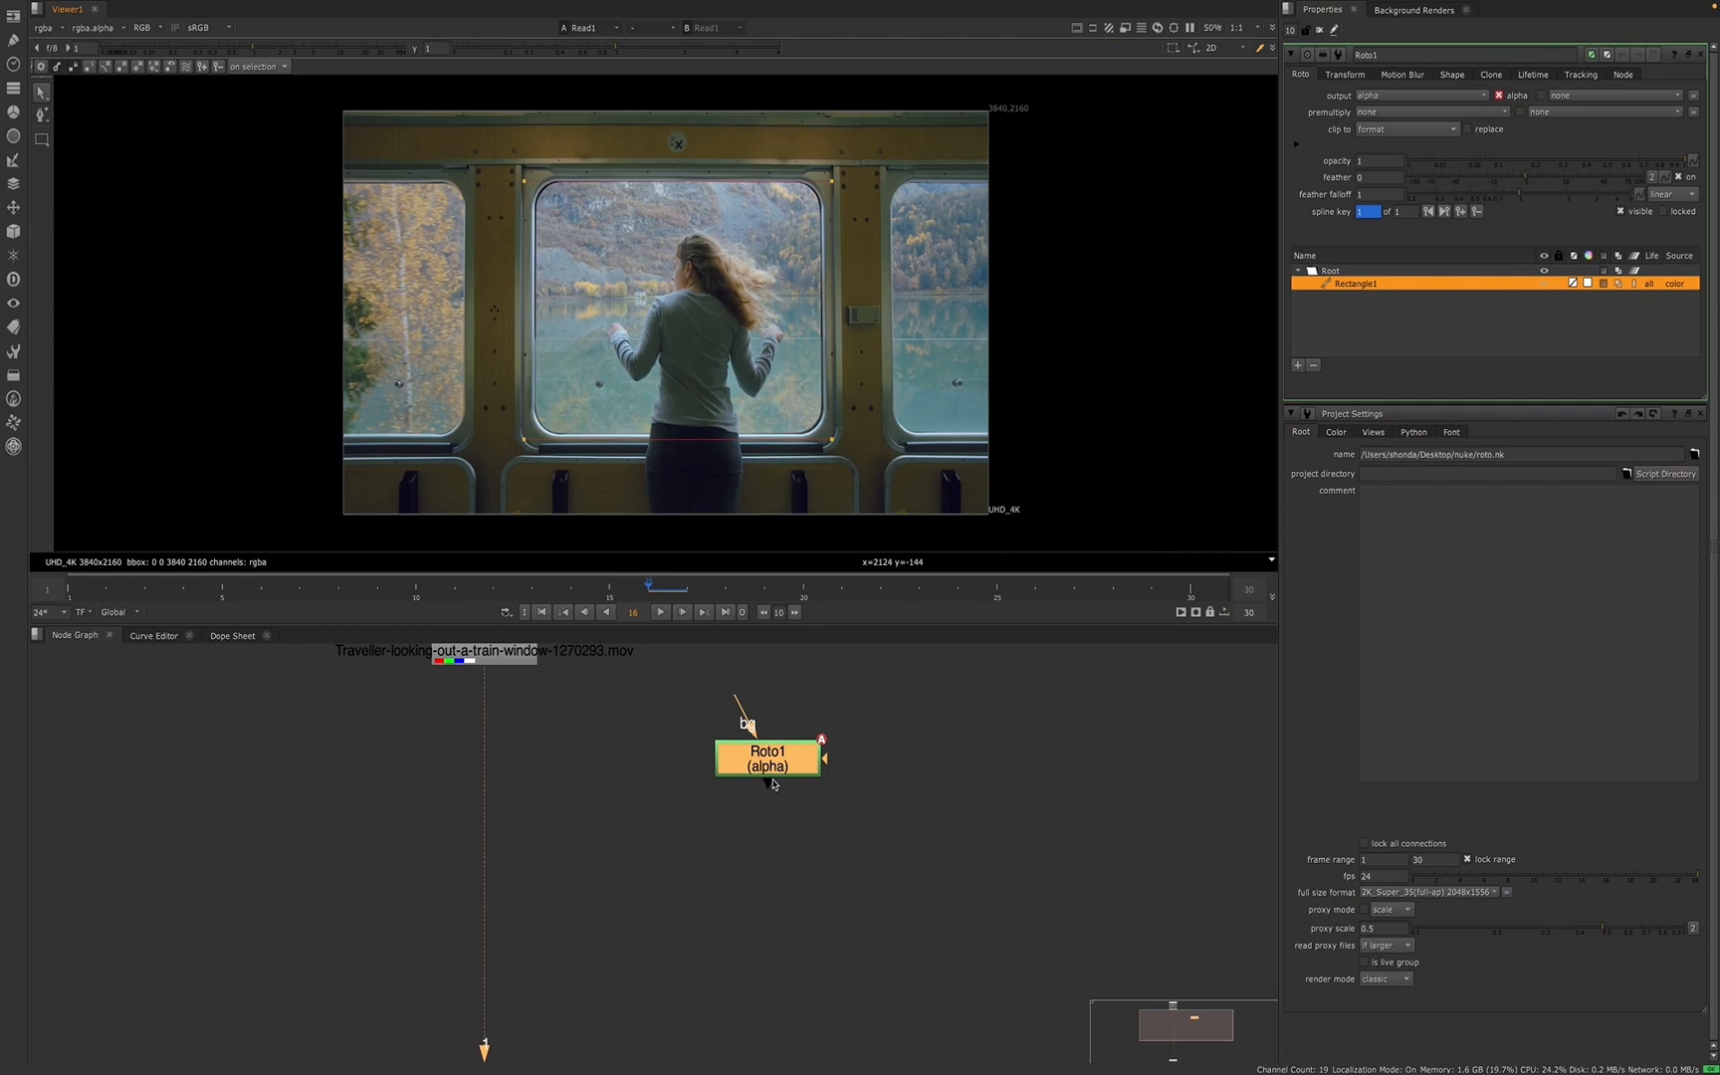
- Close the Project Settings panel and limit the Properties bin to 2 open panels
left_click_drag(771, 767, 768, 780)
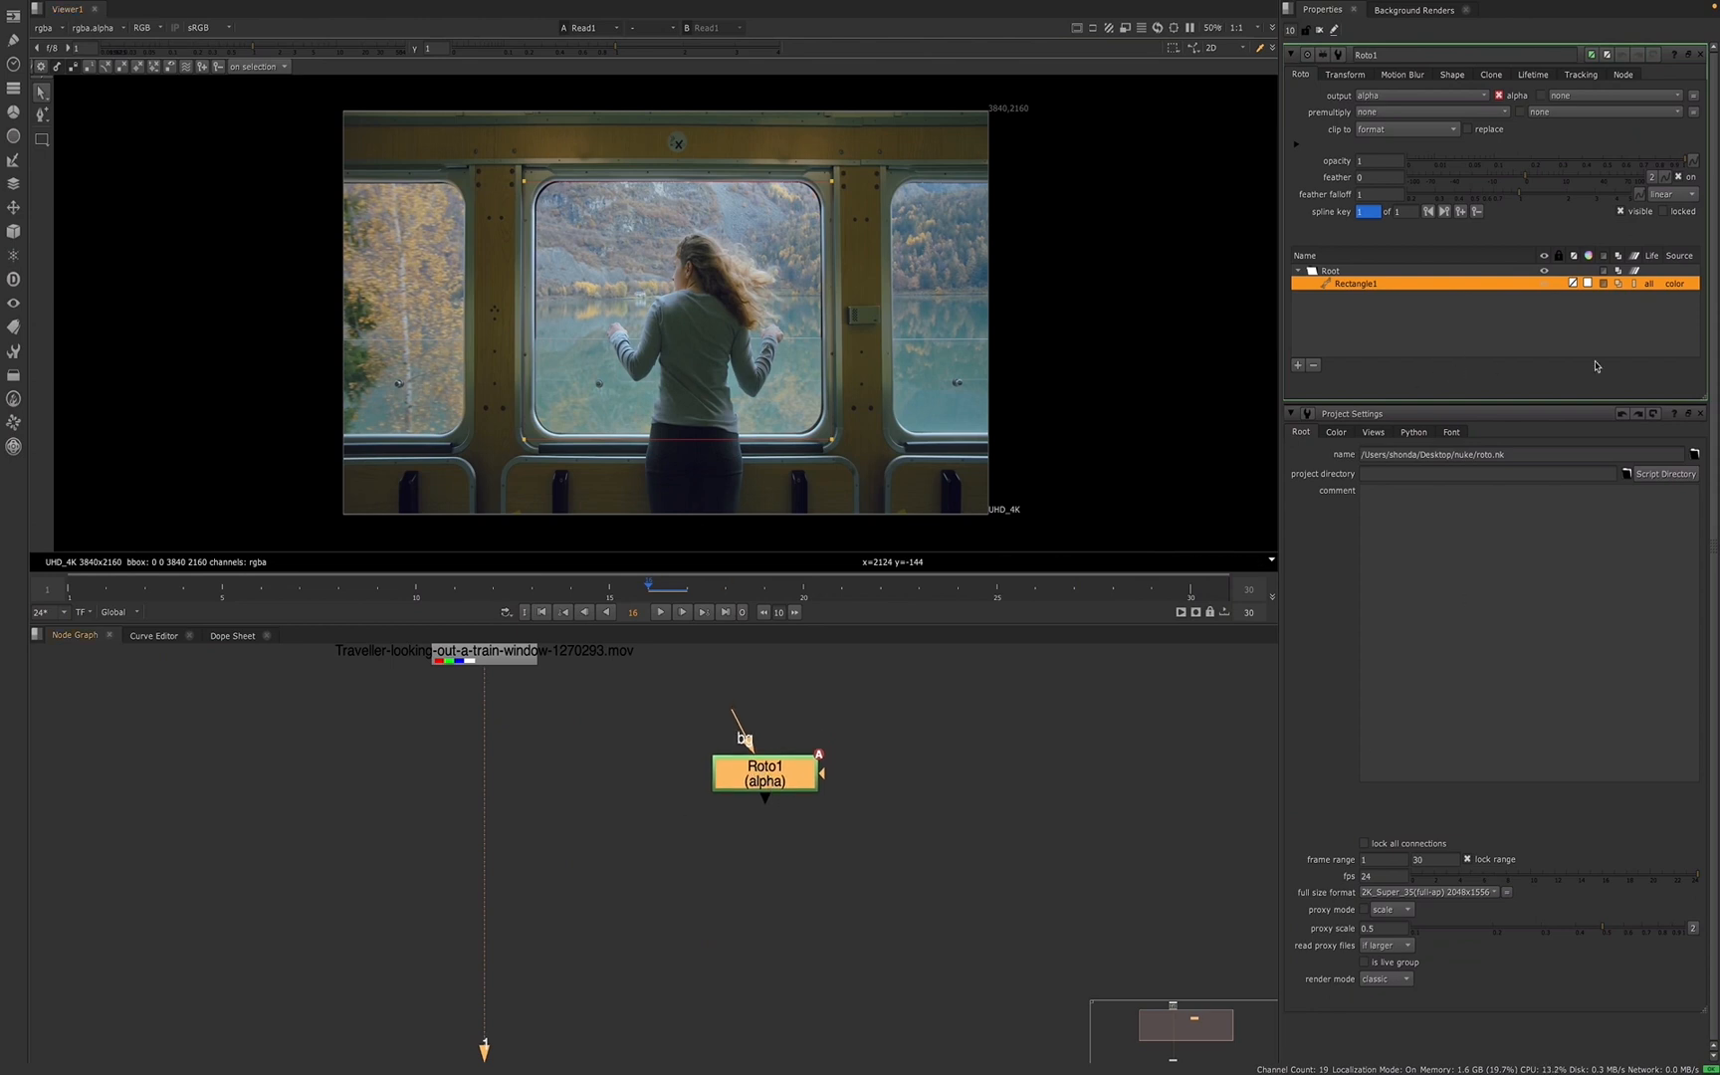
left_click(1700, 413)
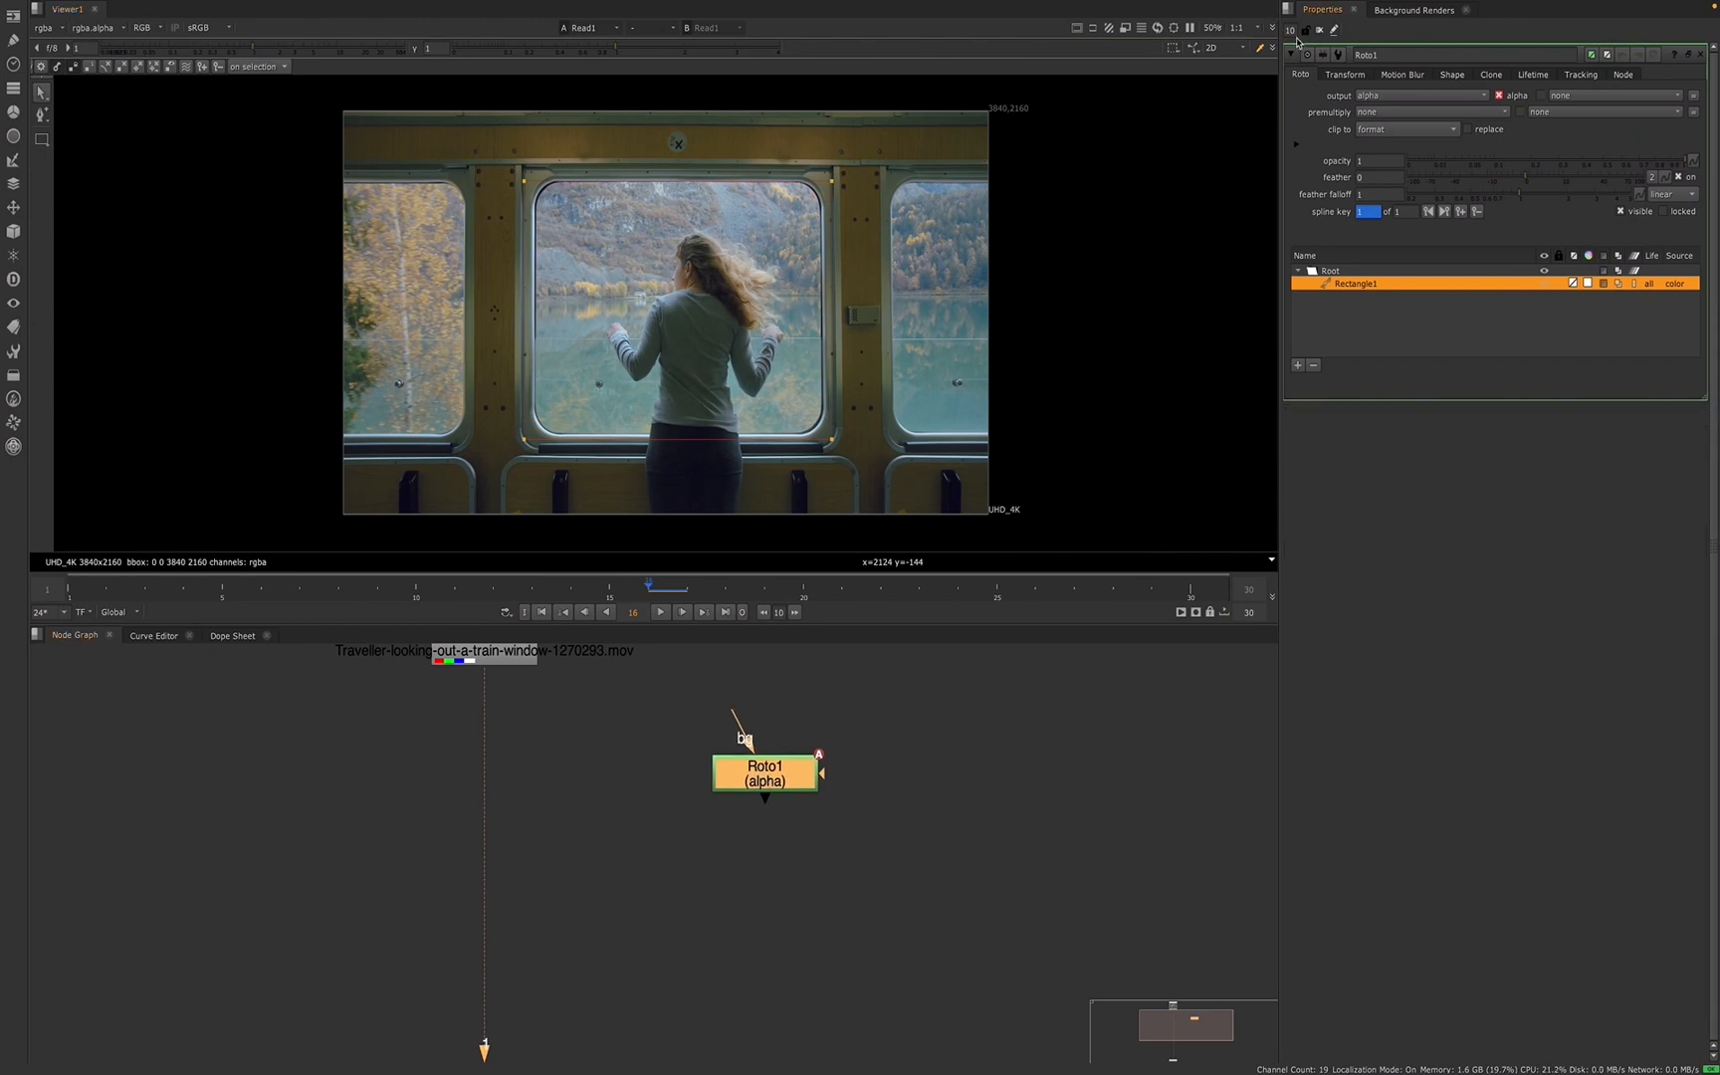
left_click_drag(1295, 32, 1275, 35)
type("1")
left_click(862, 854)
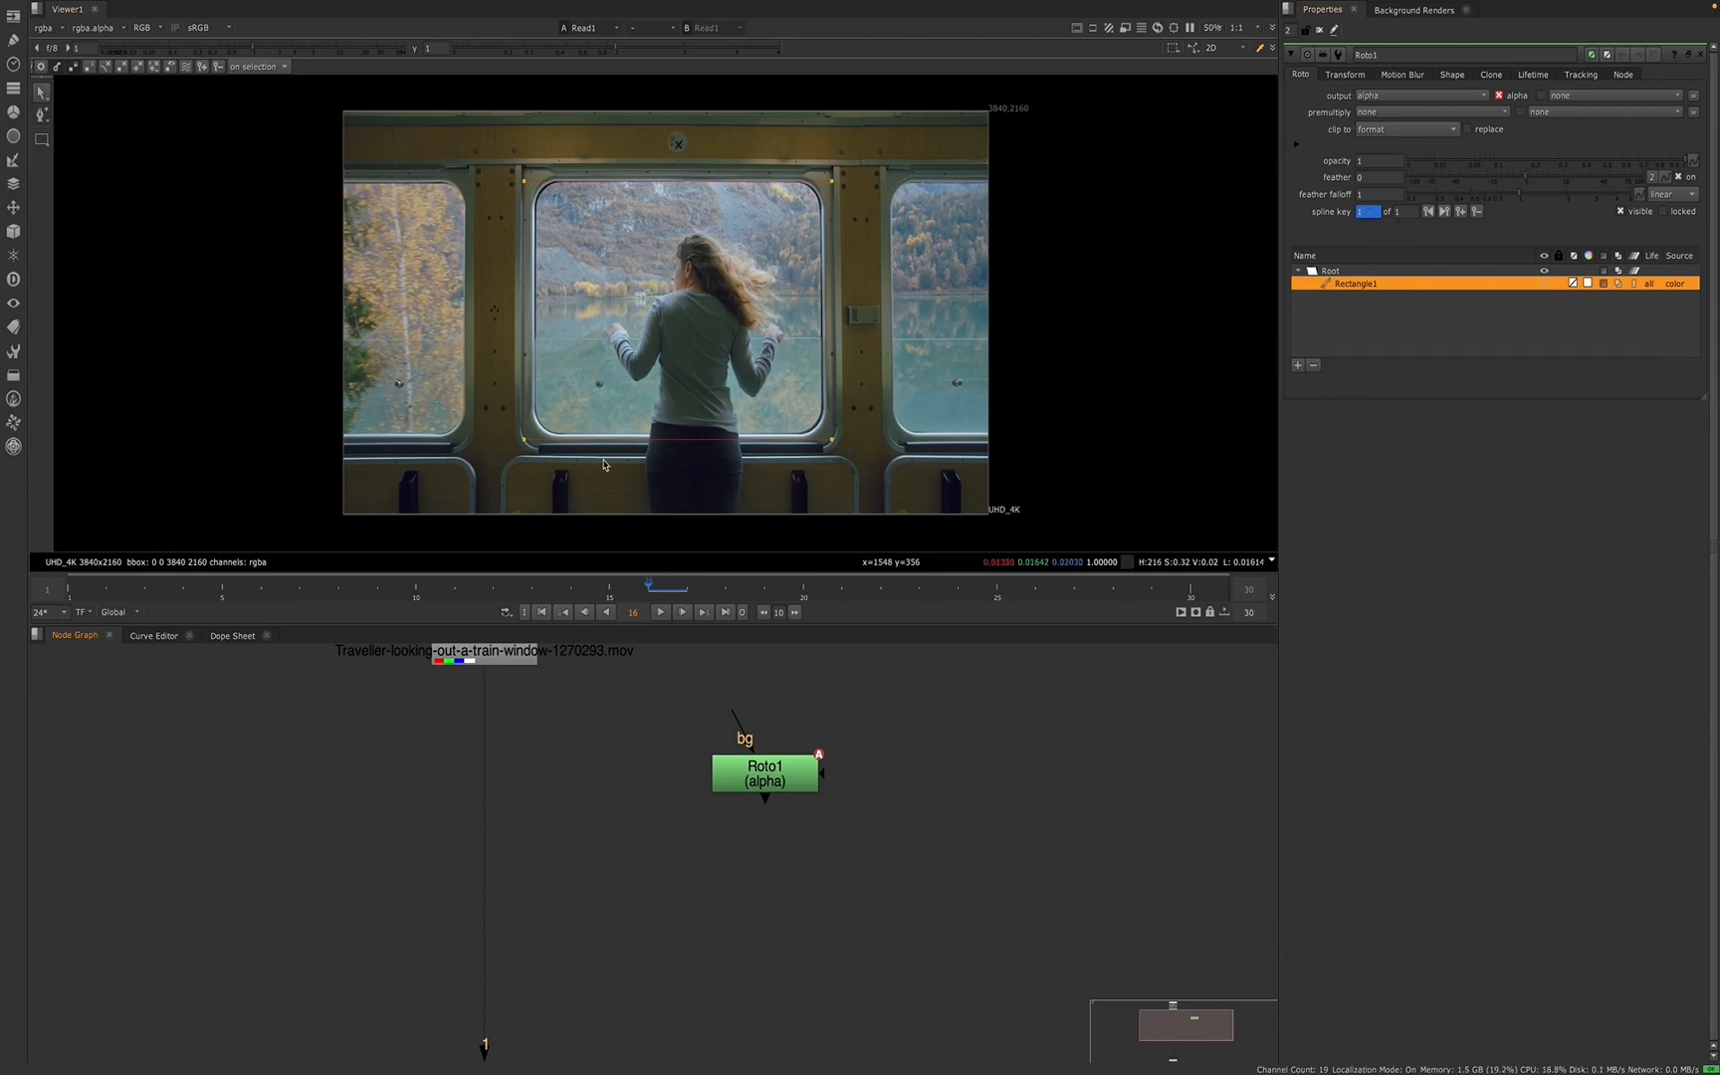
- Check the Read1 footage's alpha channel in the viewer and return to the colour view
left_click(763, 781)
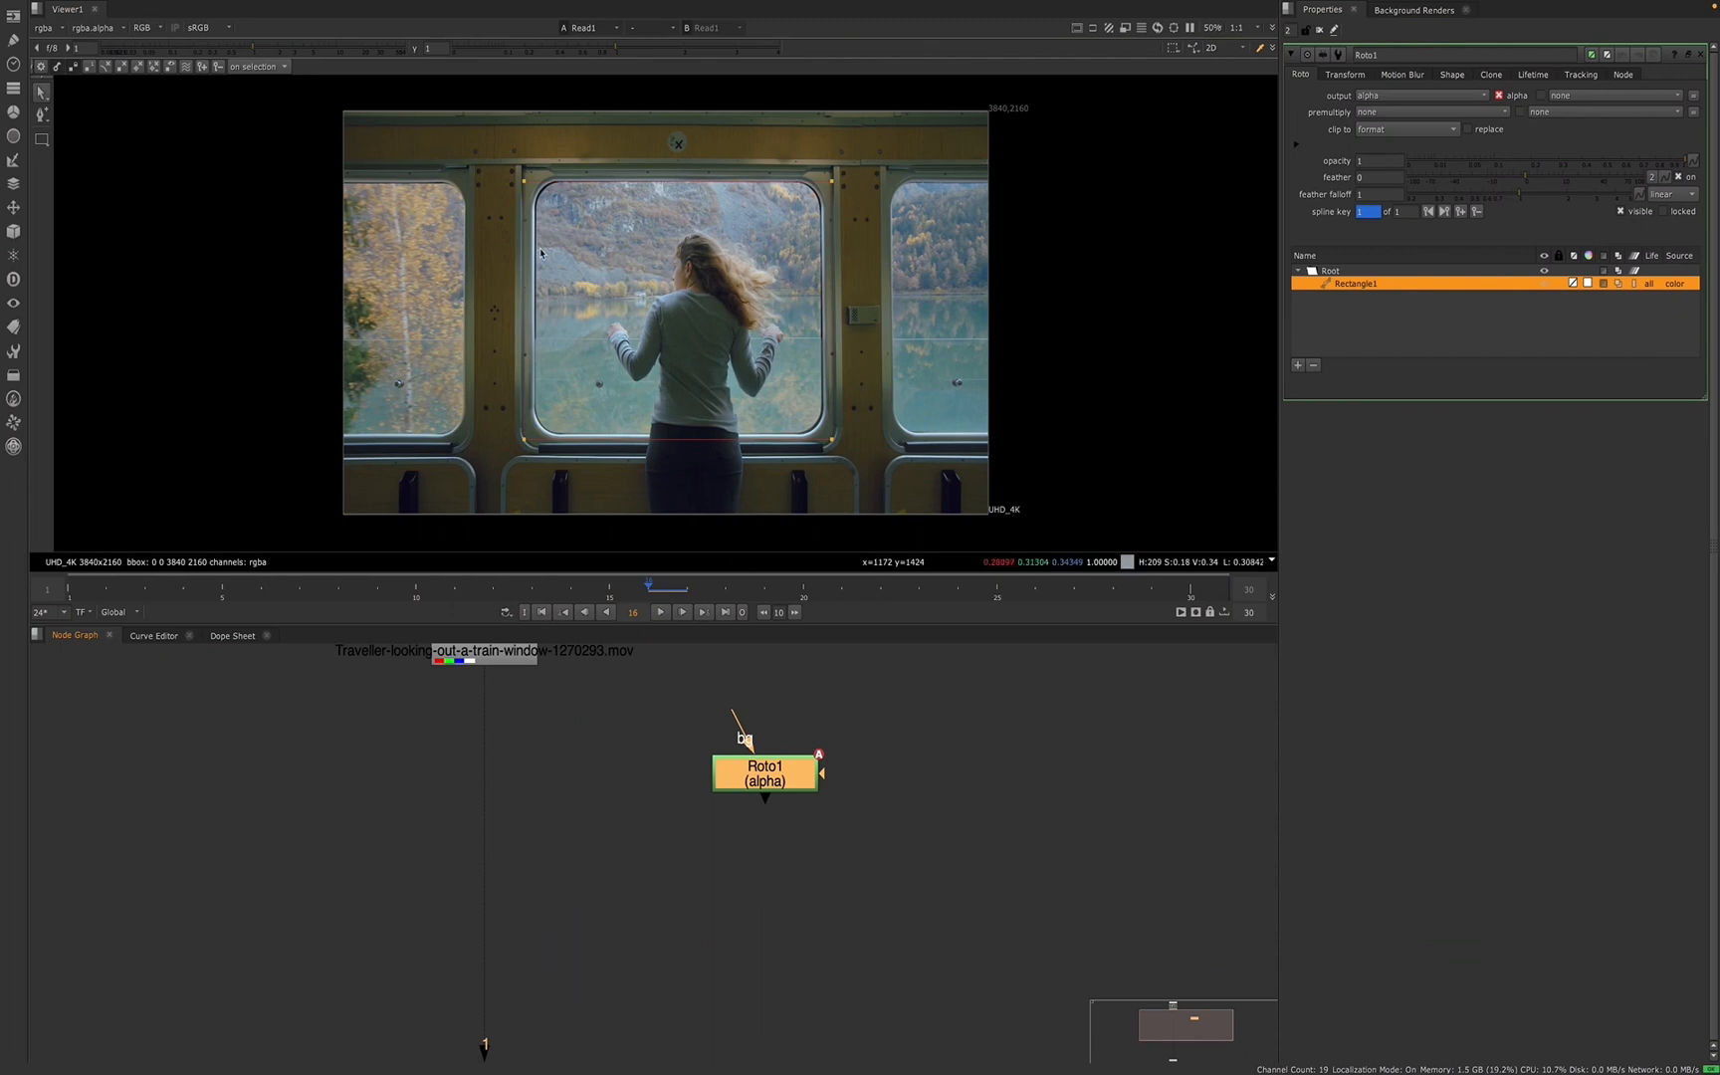
key("a")
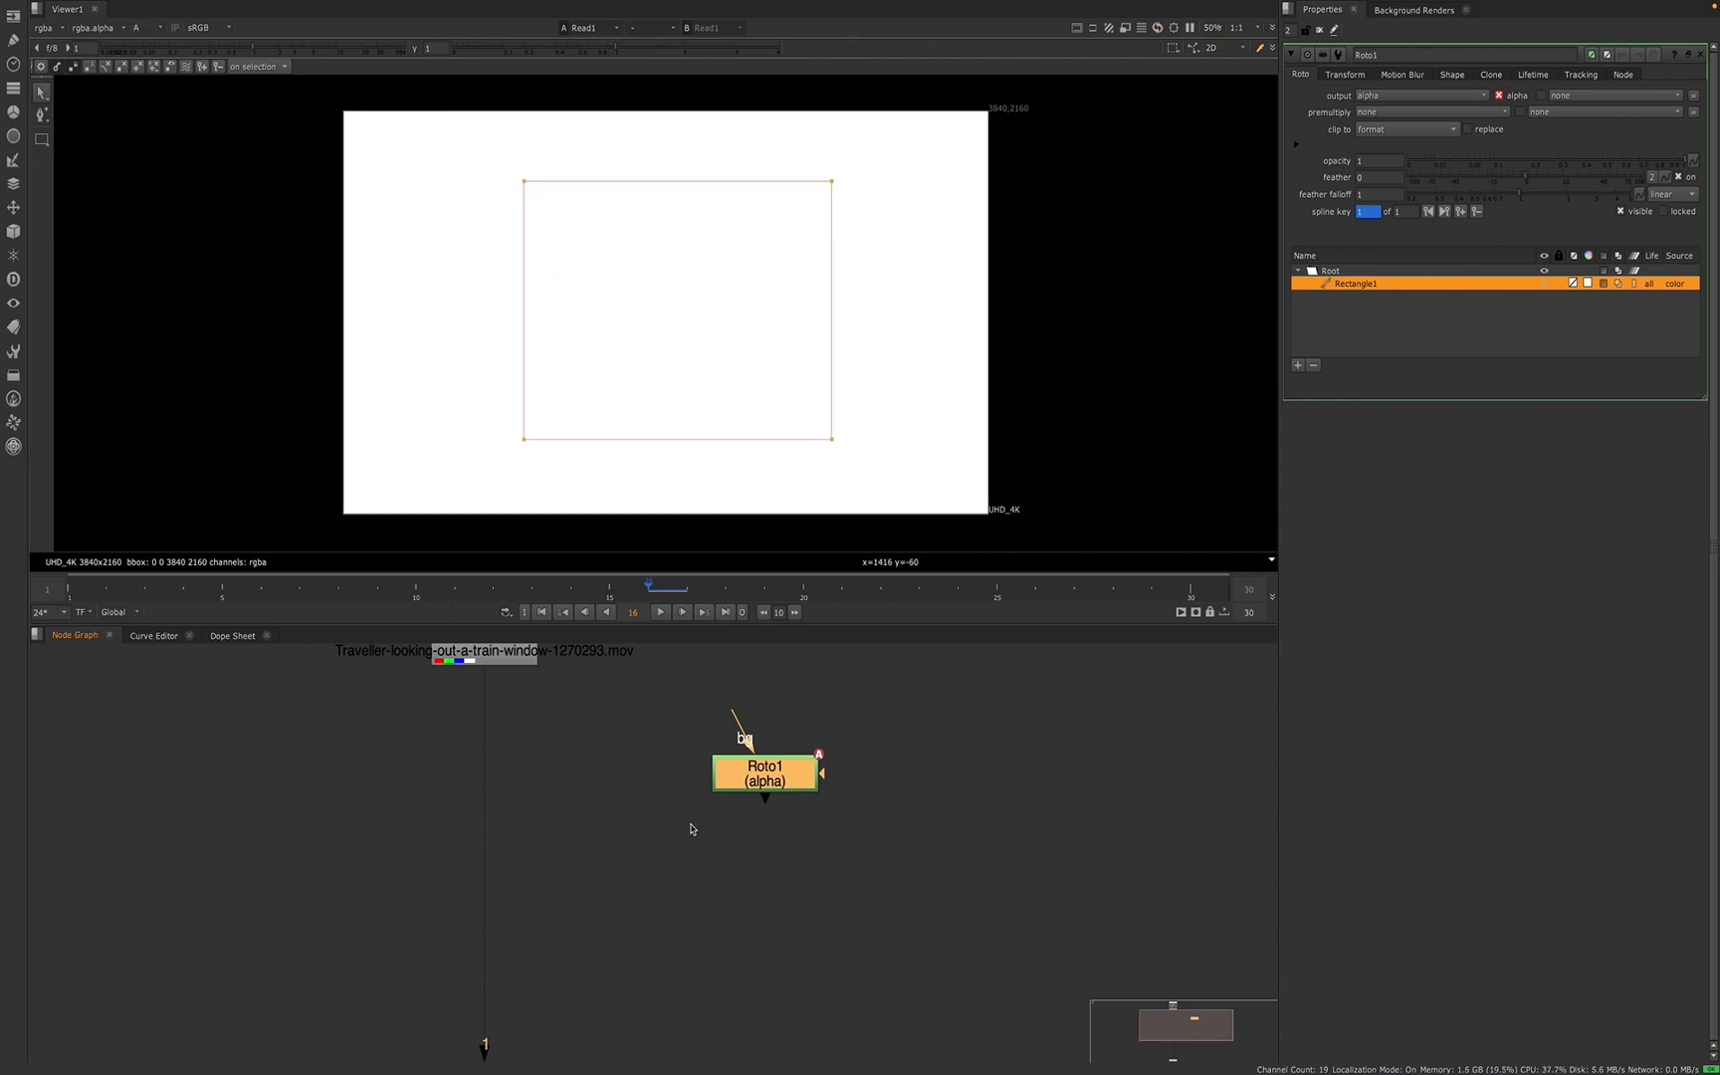
key("a")
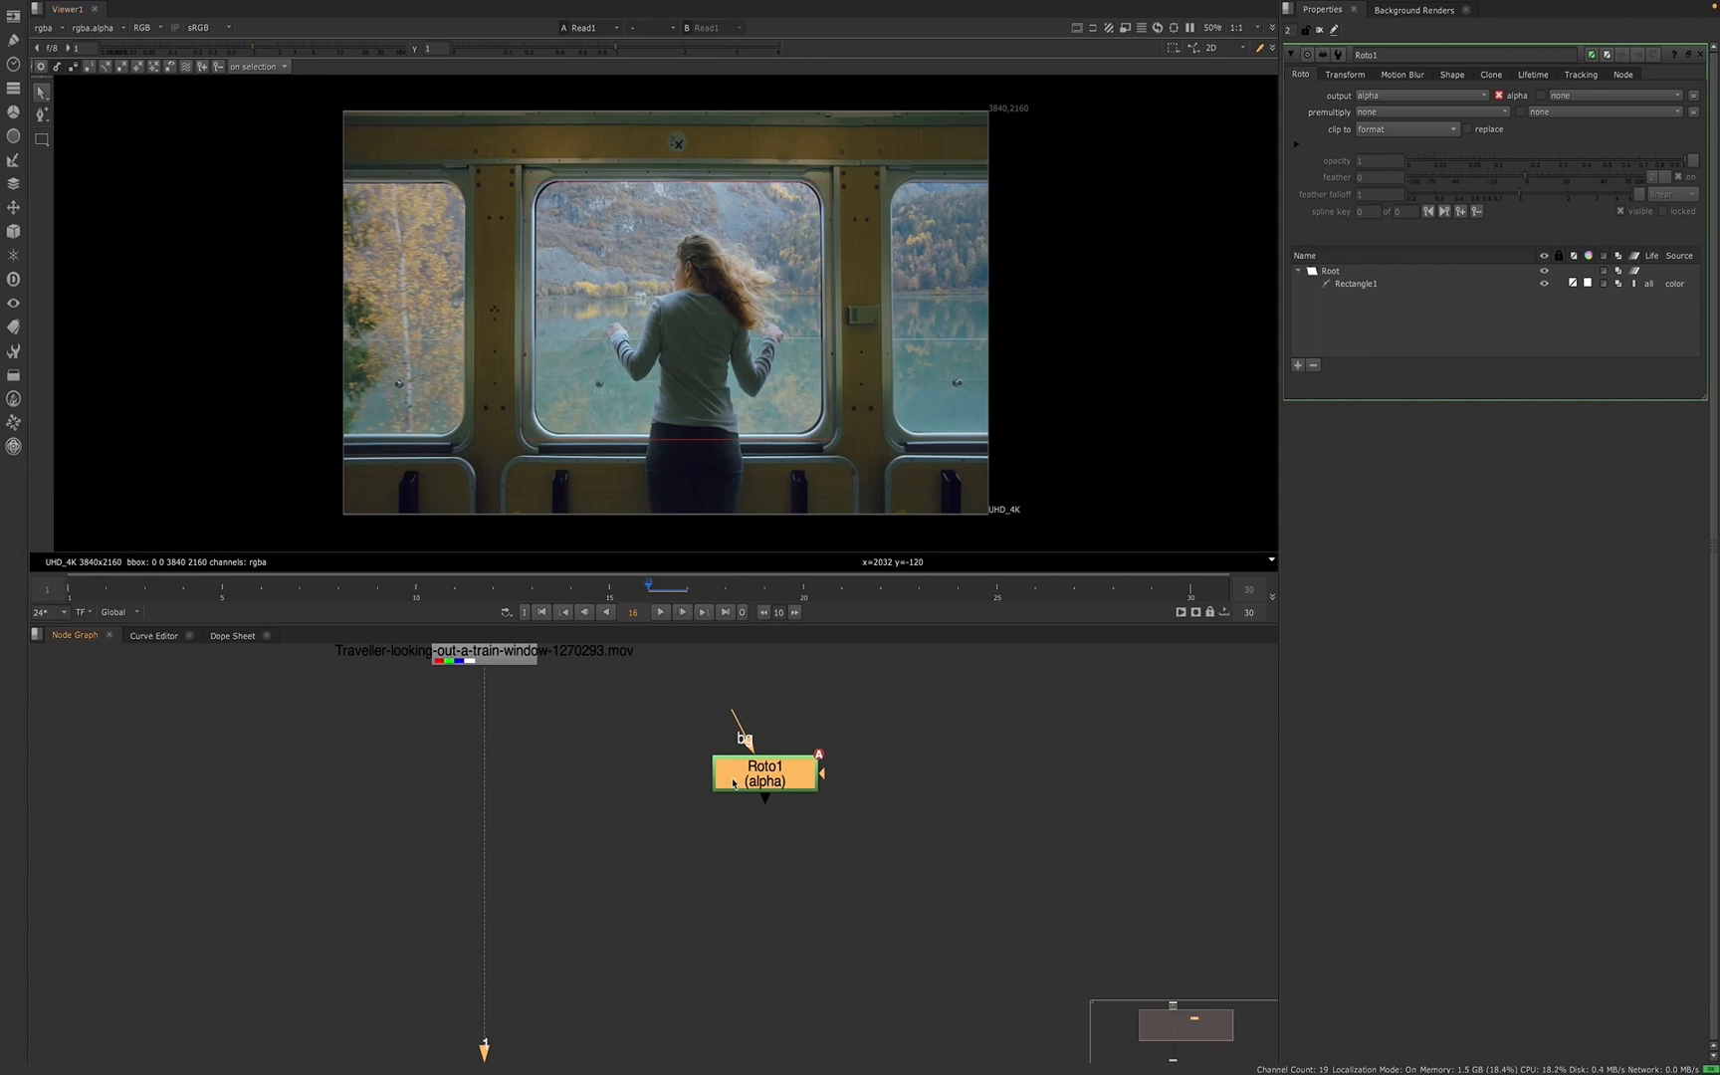
- Display the Roto1 node's alpha in the viewer, framed so its whole format and bounding box can be inspected
key("1")
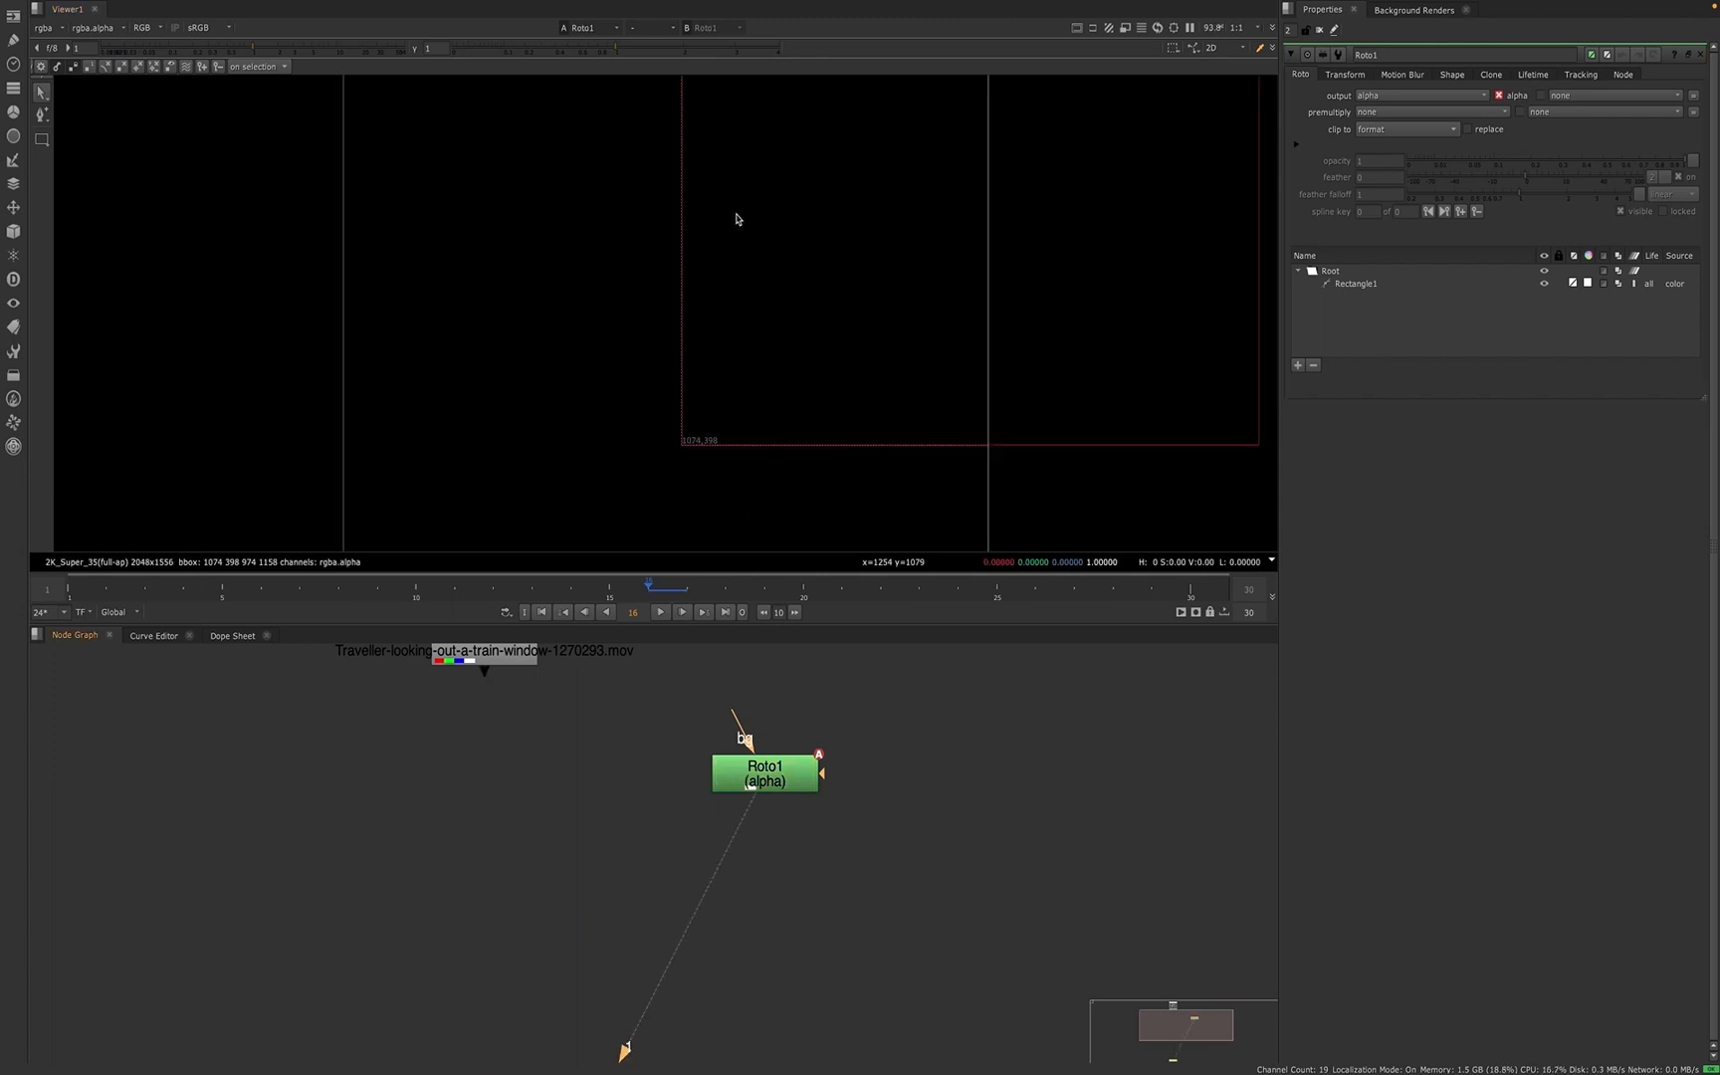
key("a")
key("f")
scroll(741, 295, "down", 2)
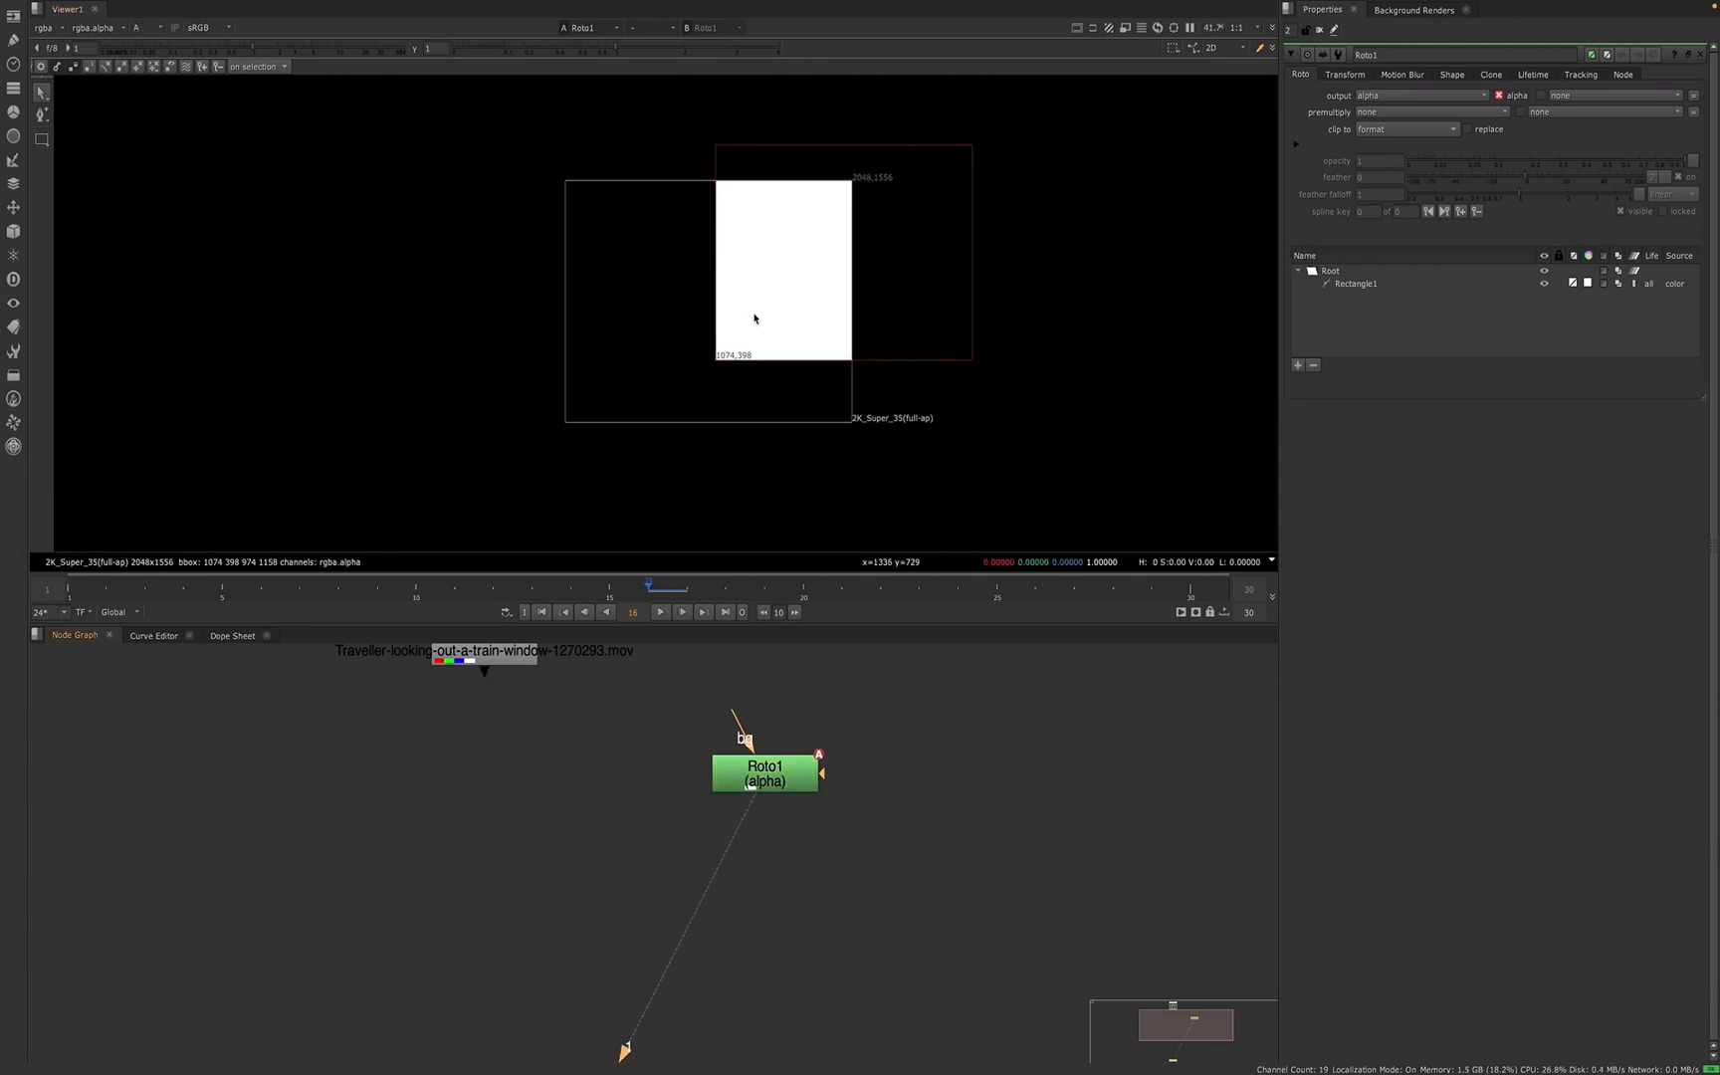
left_click_drag(759, 781, 747, 781)
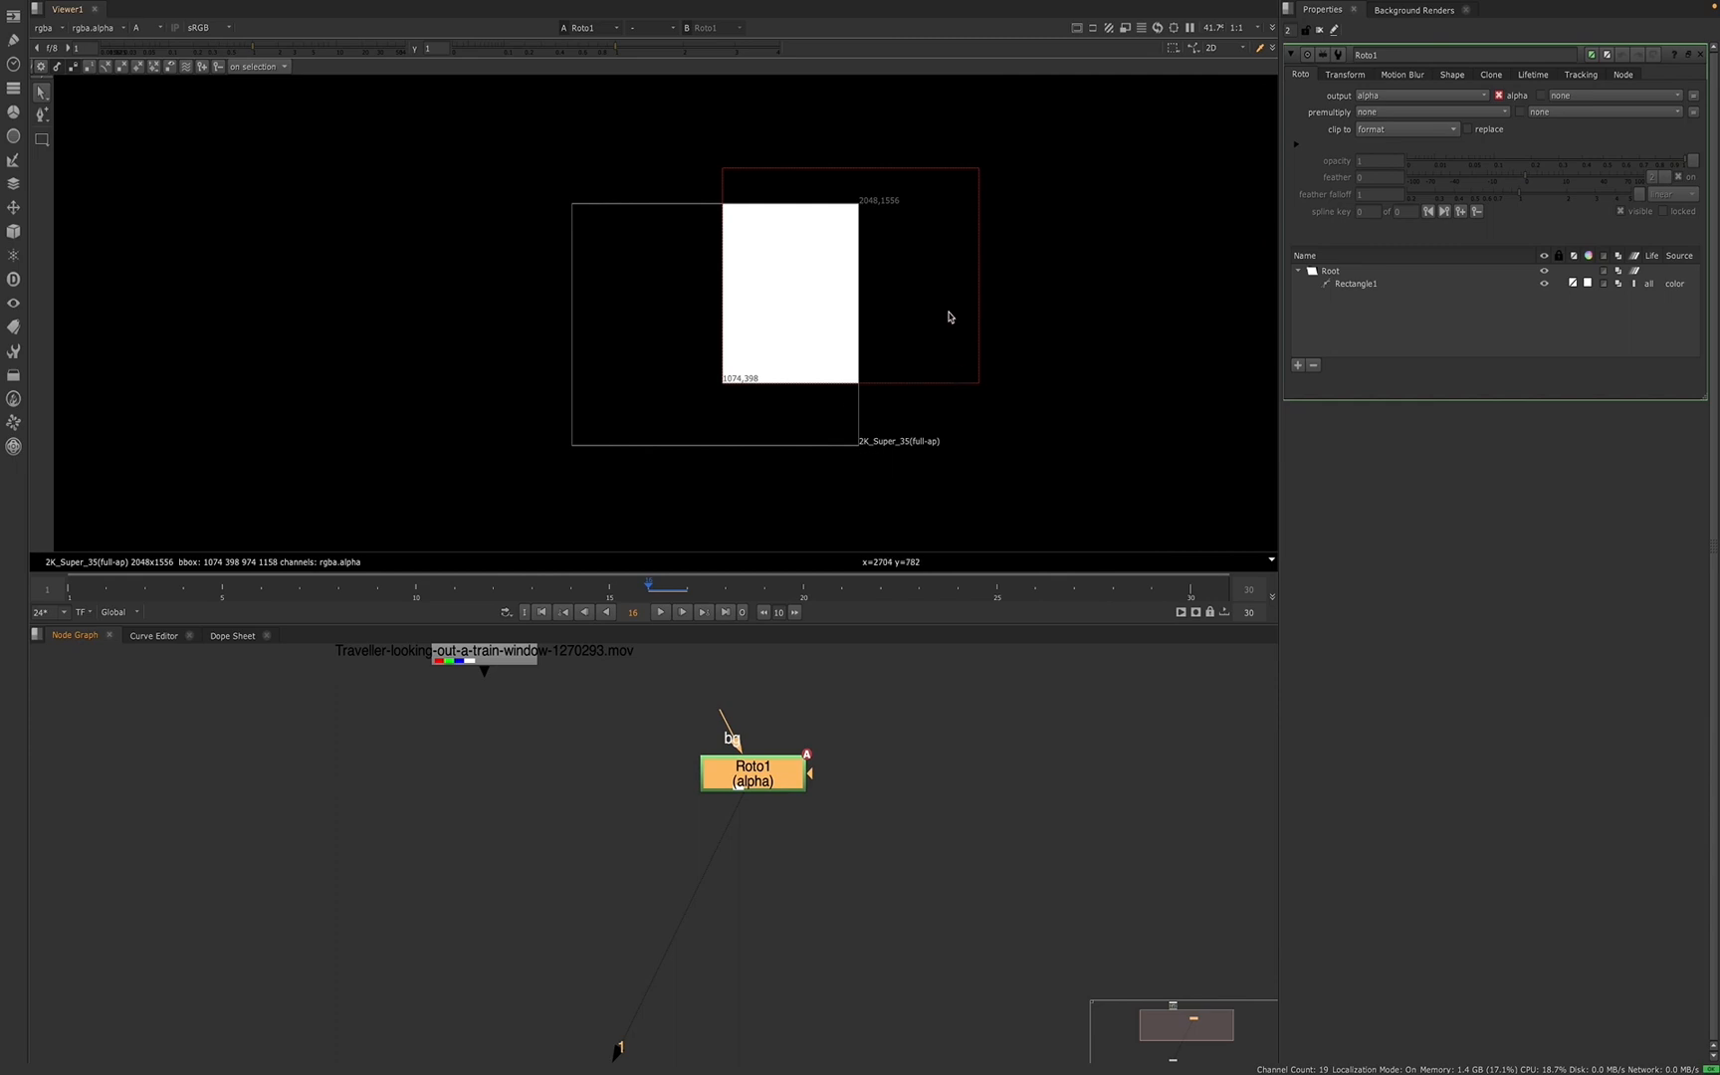
- Put Read1 back on viewer input 1 in RGB and attach Roto1 to viewer input 2
left_click(465, 665)
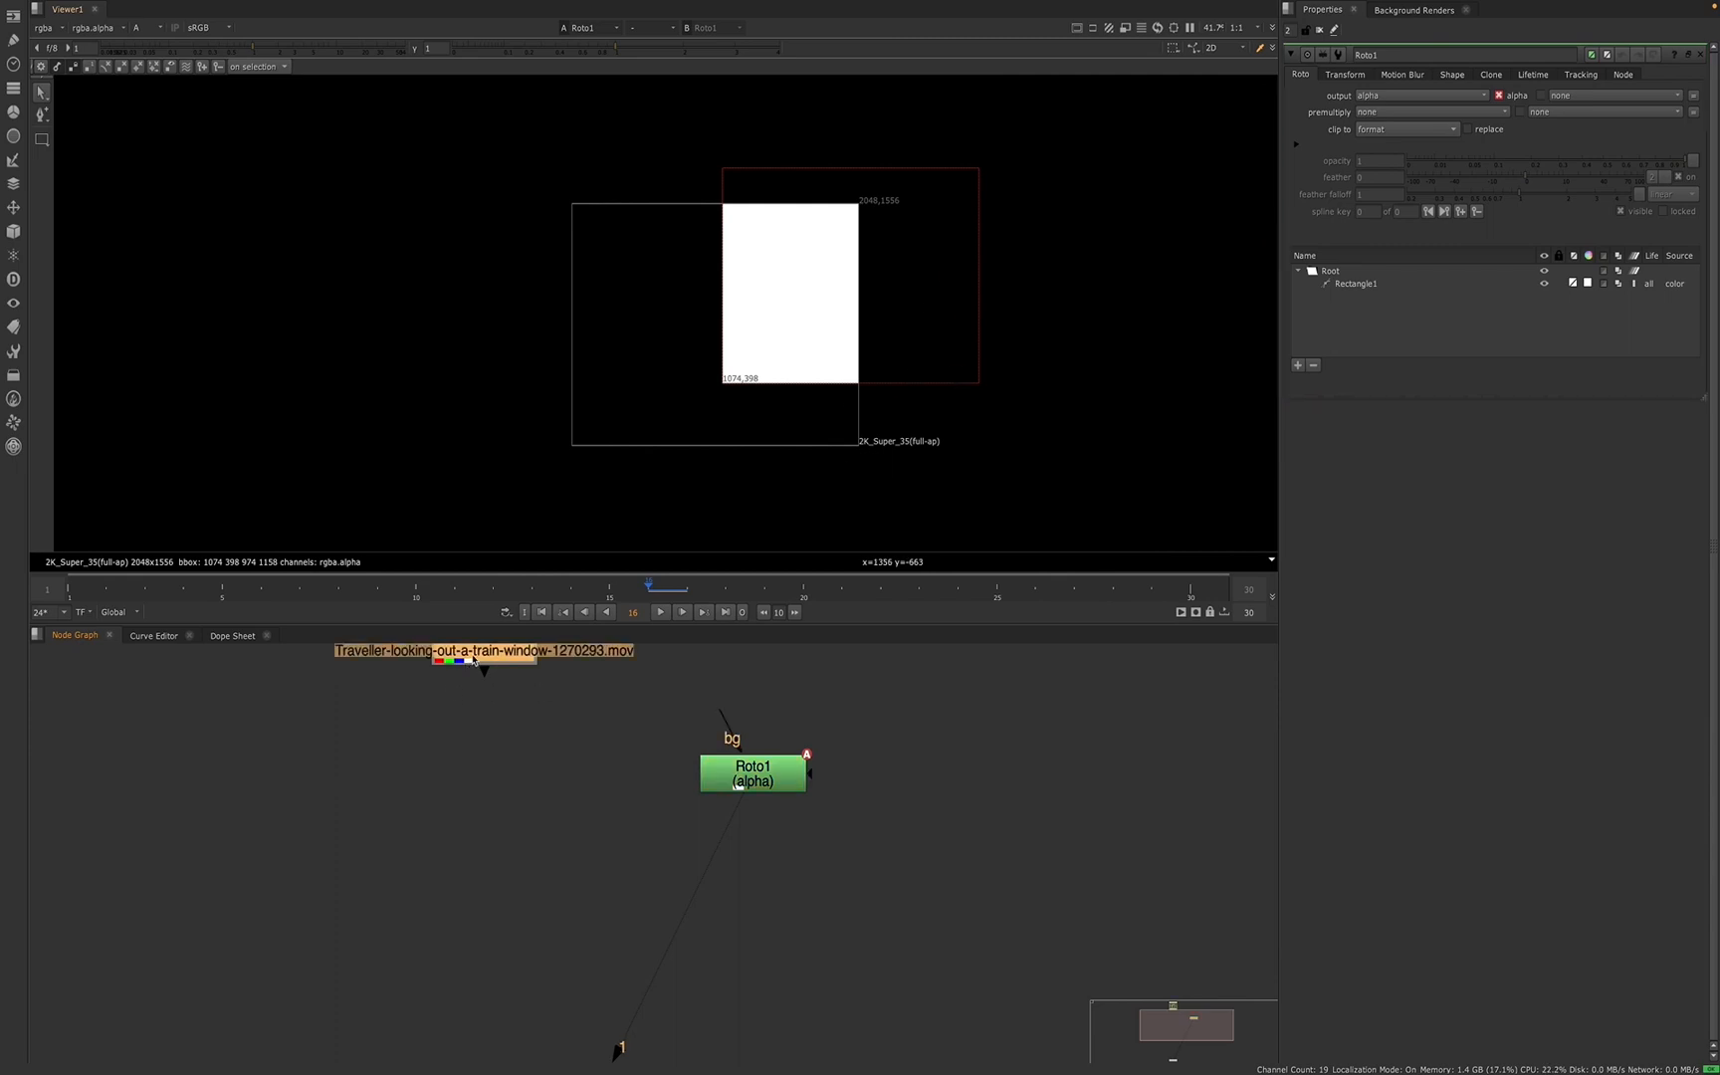
key("1")
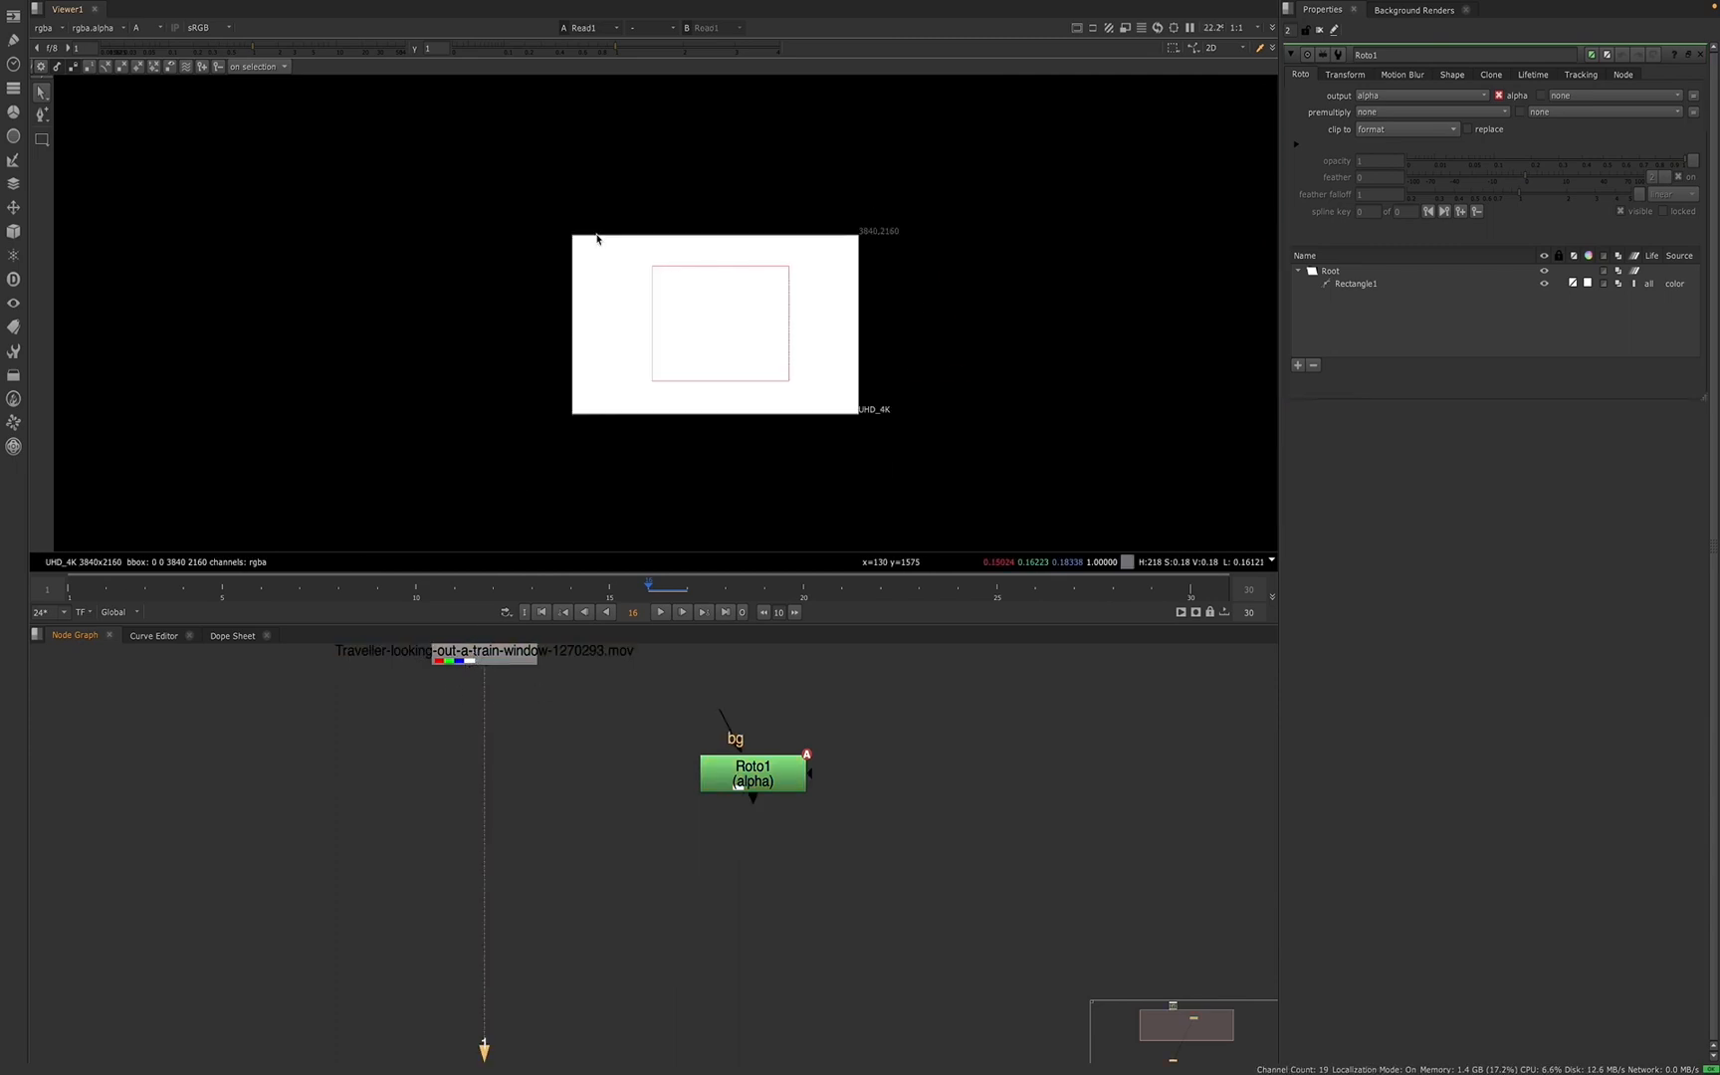
key("a")
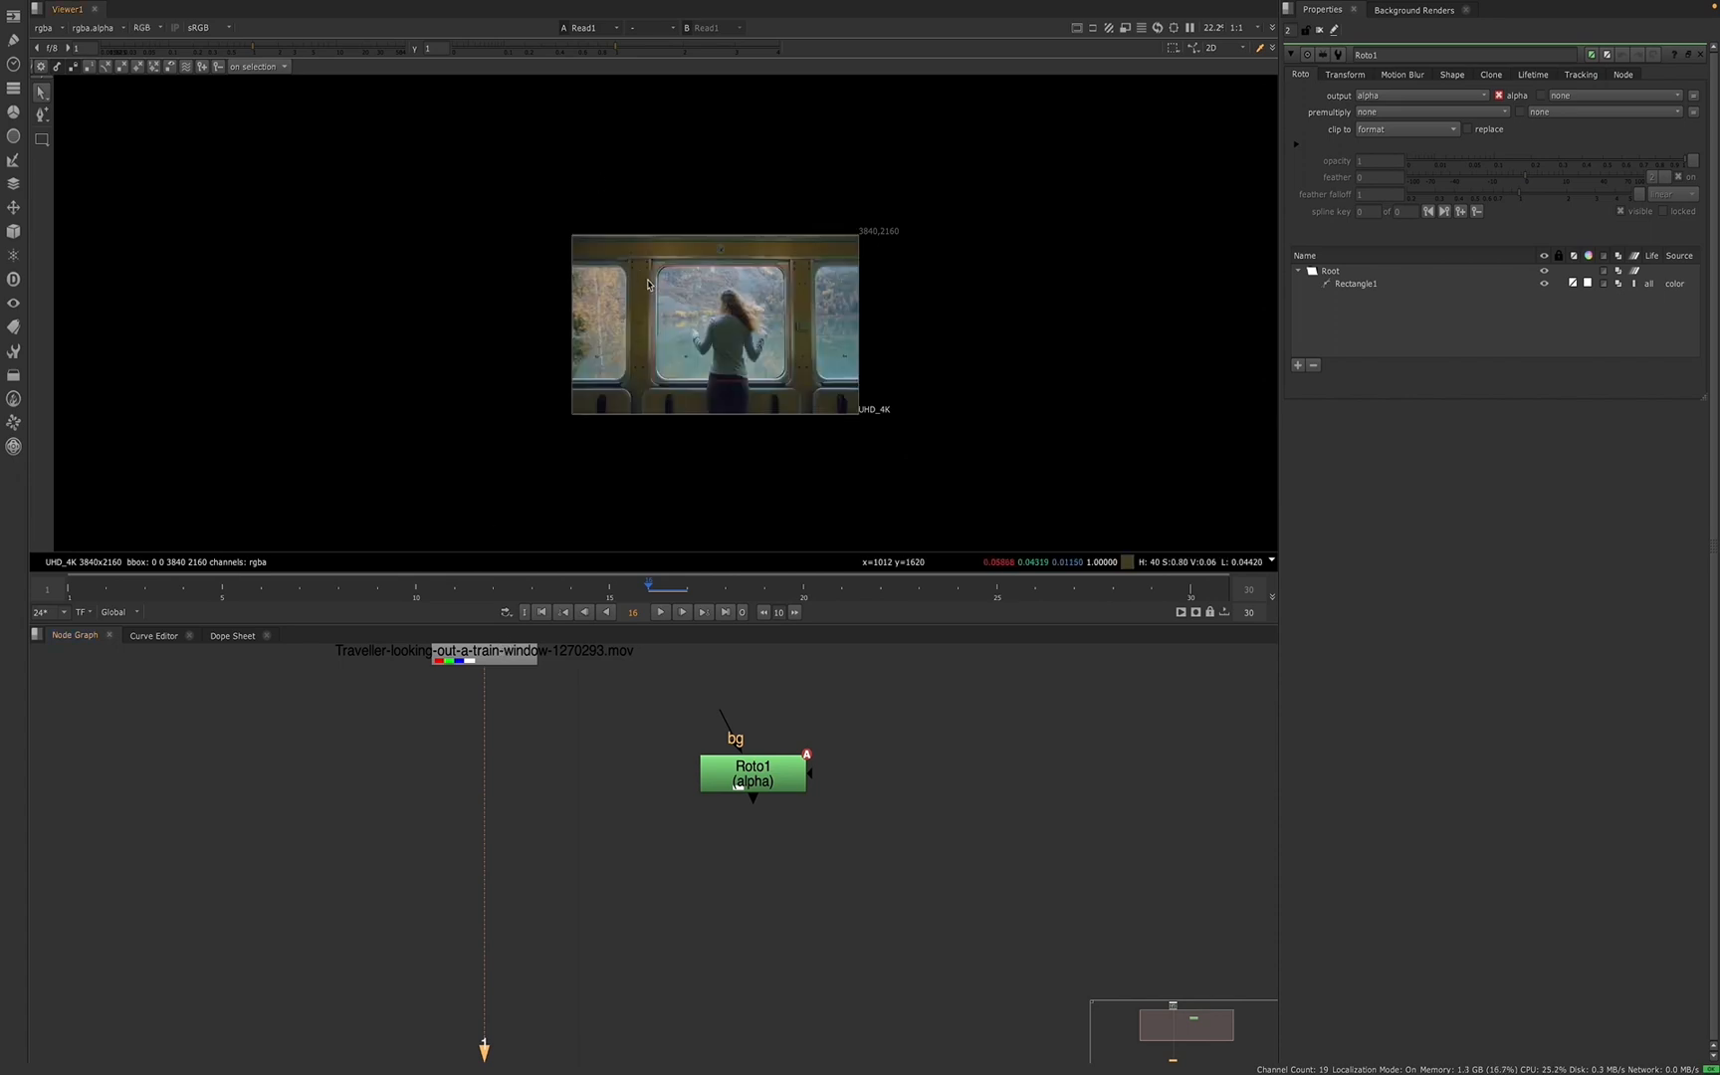
left_click(746, 772)
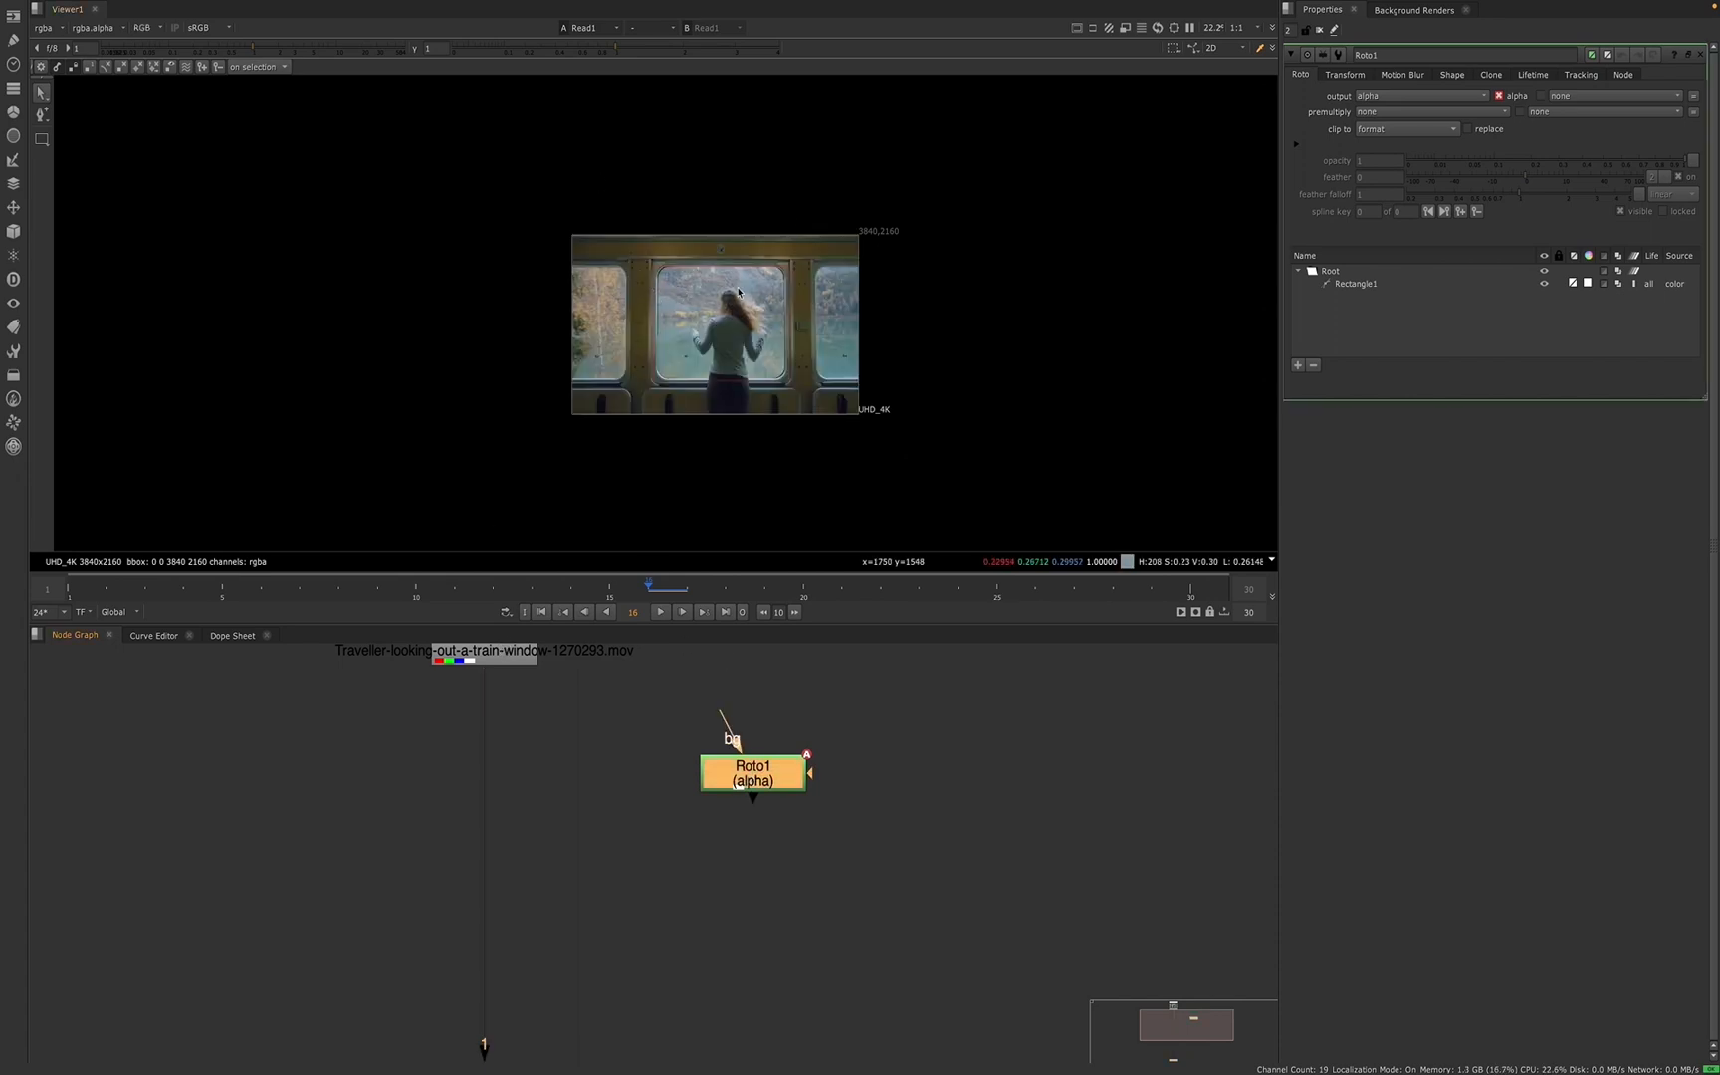
key("2")
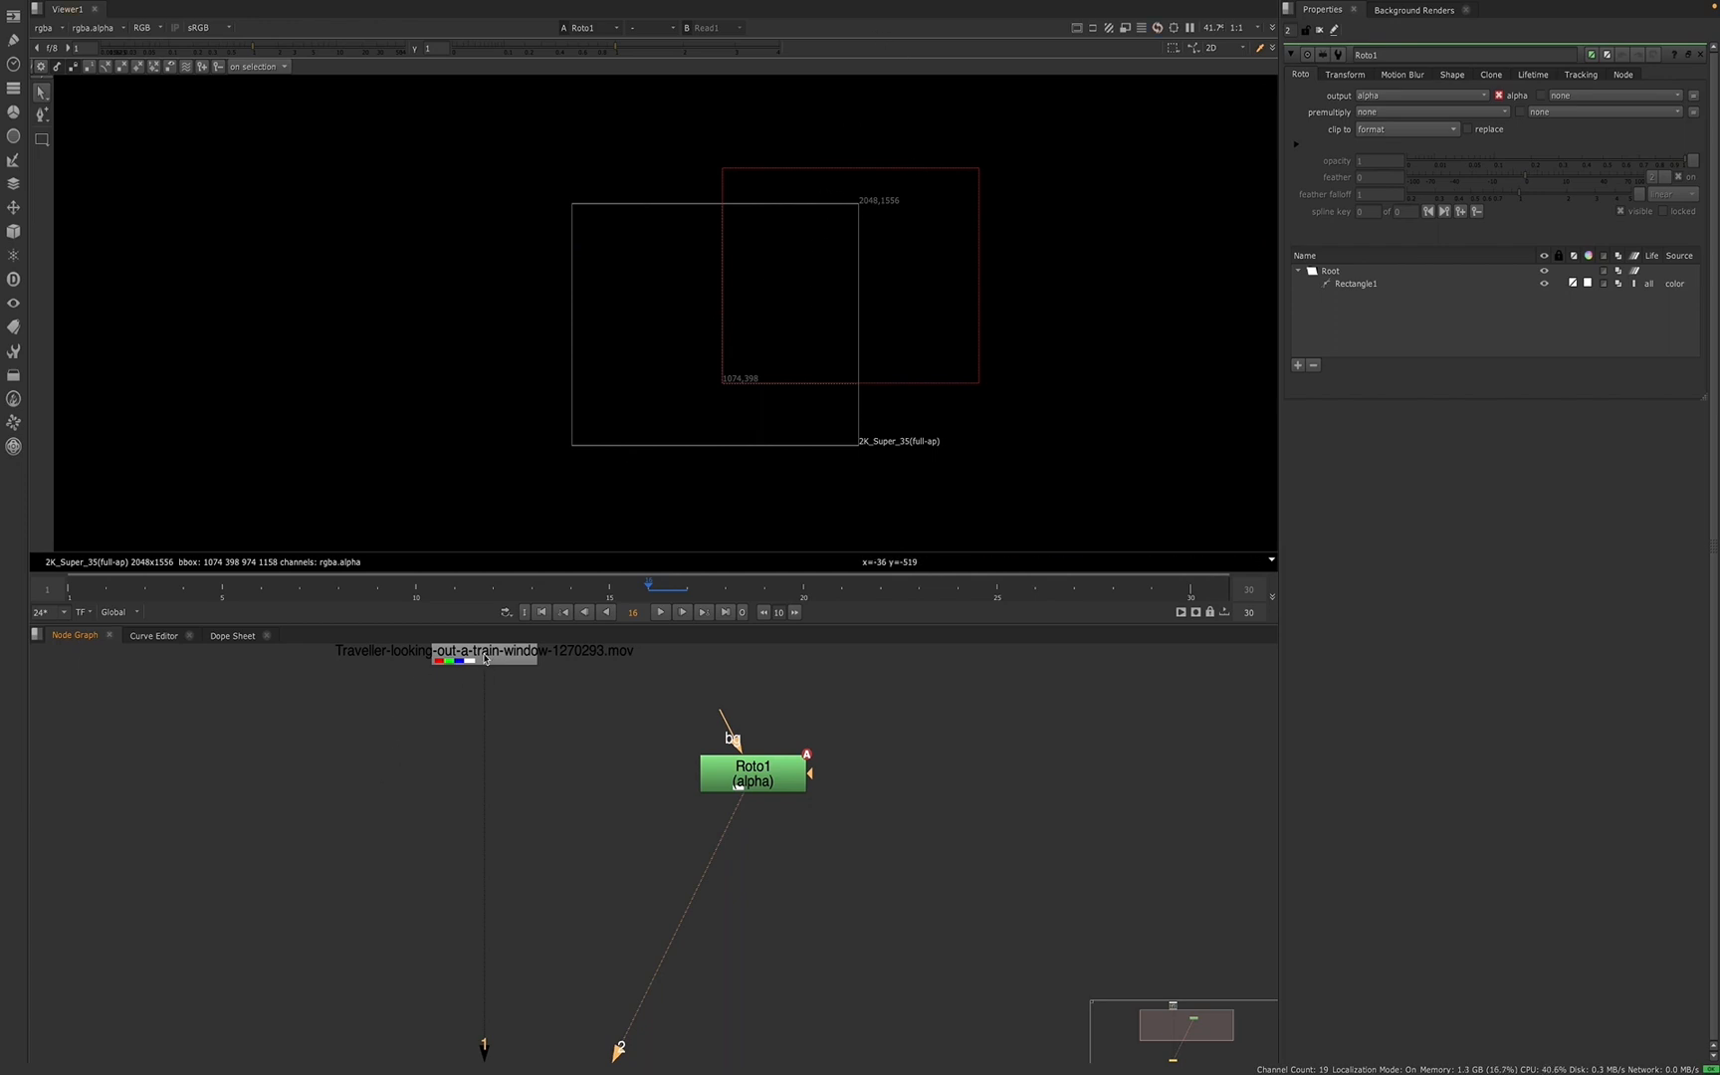
key("1")
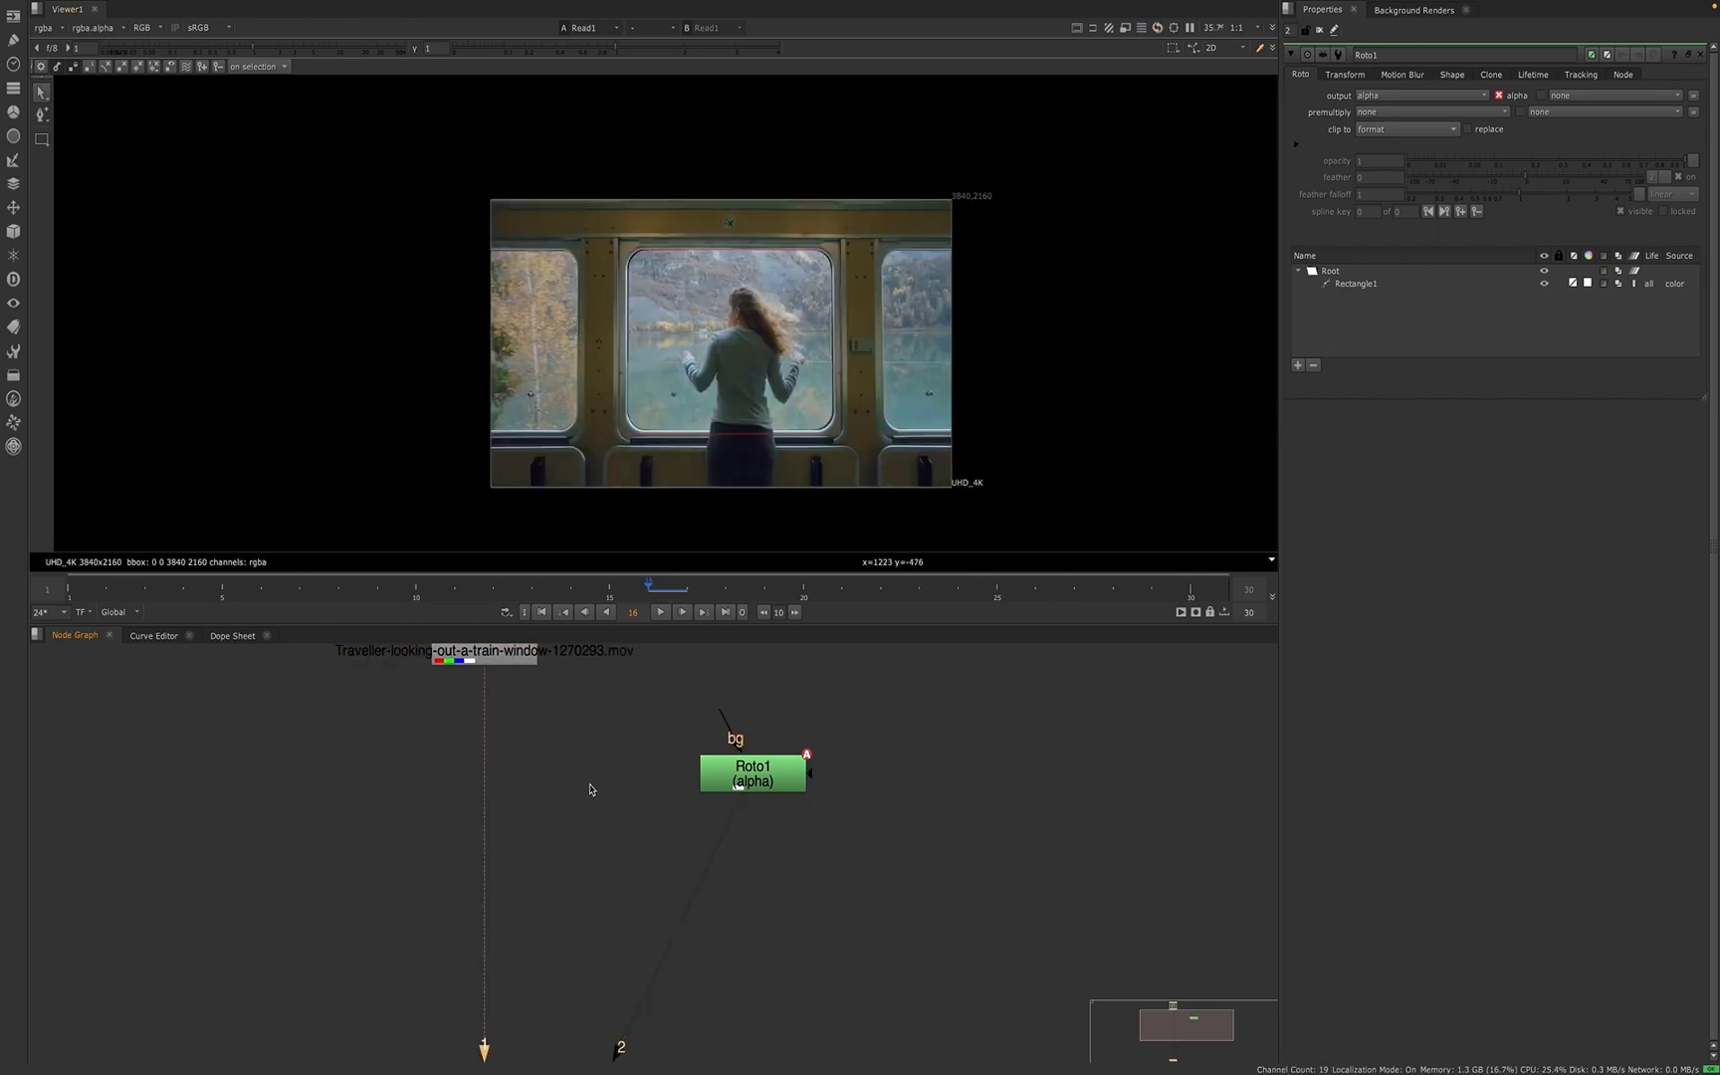
- Add a Grade node, connect its input to Read1 and its mask input to Roto1
key("g")
left_click_drag(524, 796, 495, 663)
left_click_drag(593, 821, 769, 818)
left_click(530, 832)
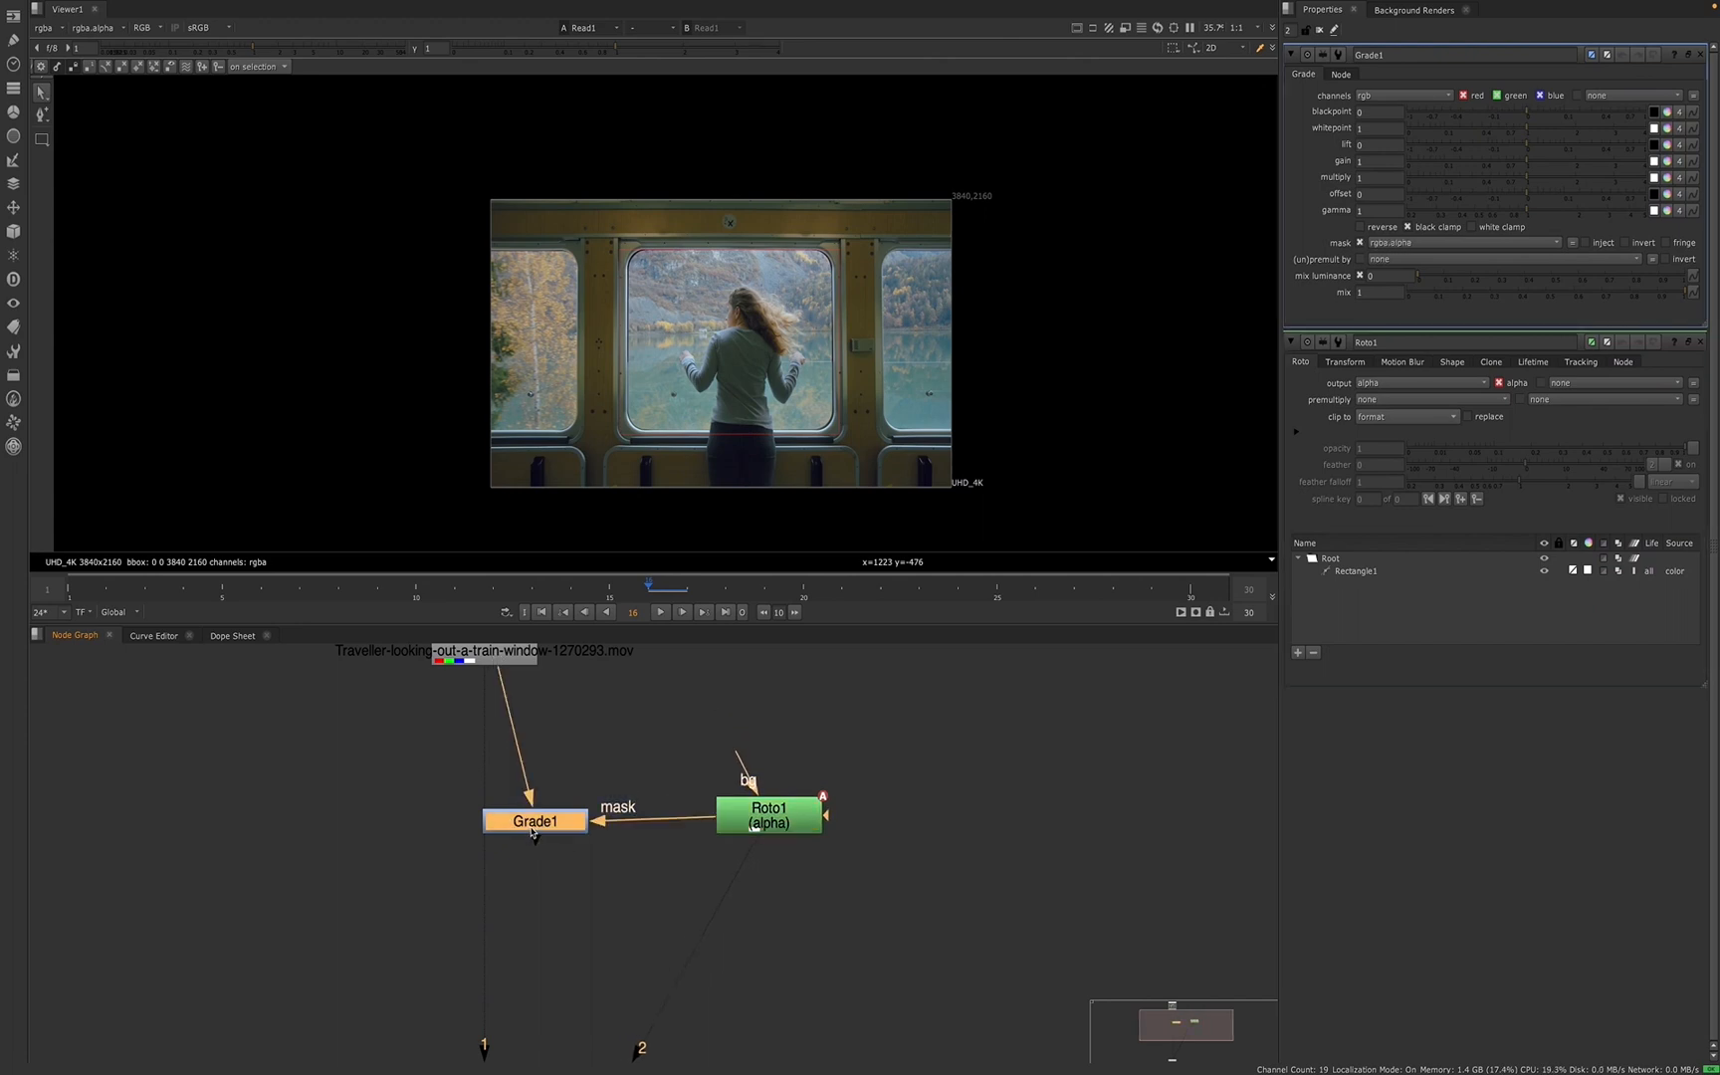
- View Grade1 and tint its masked area red with gain 1.64 for red and -0.61 for green and blue
key("1")
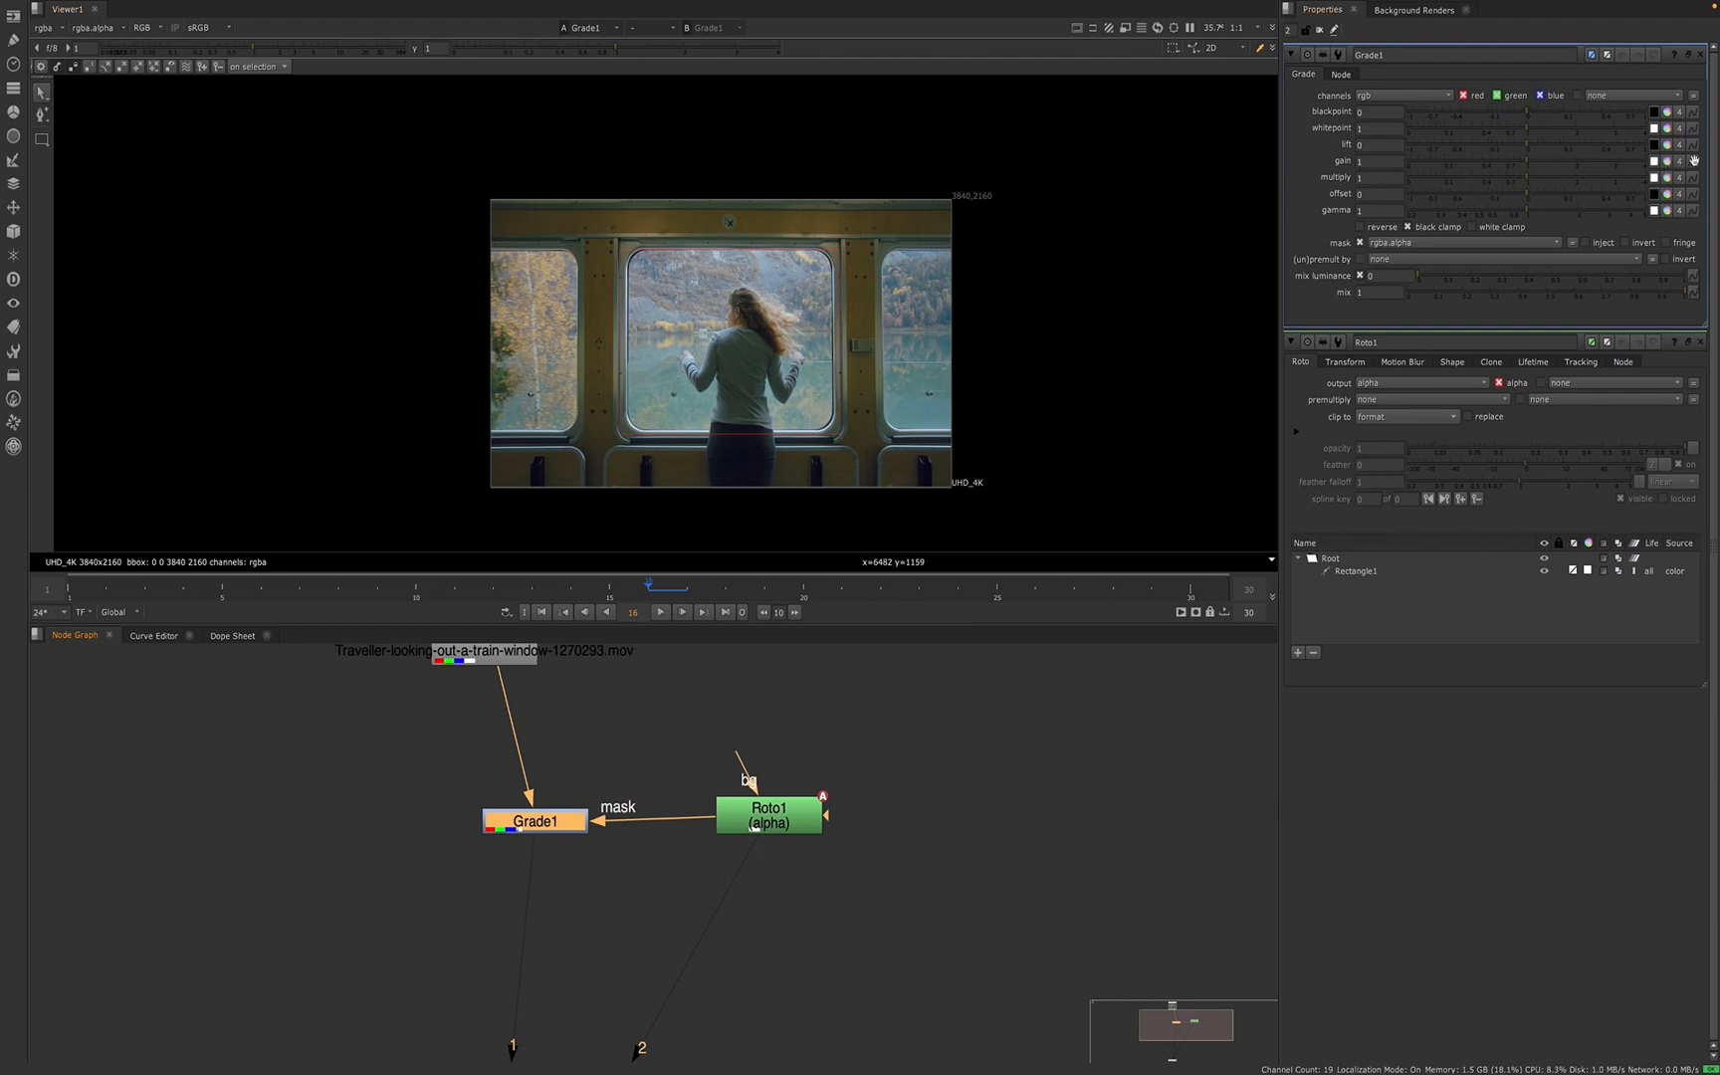
left_click(1667, 163)
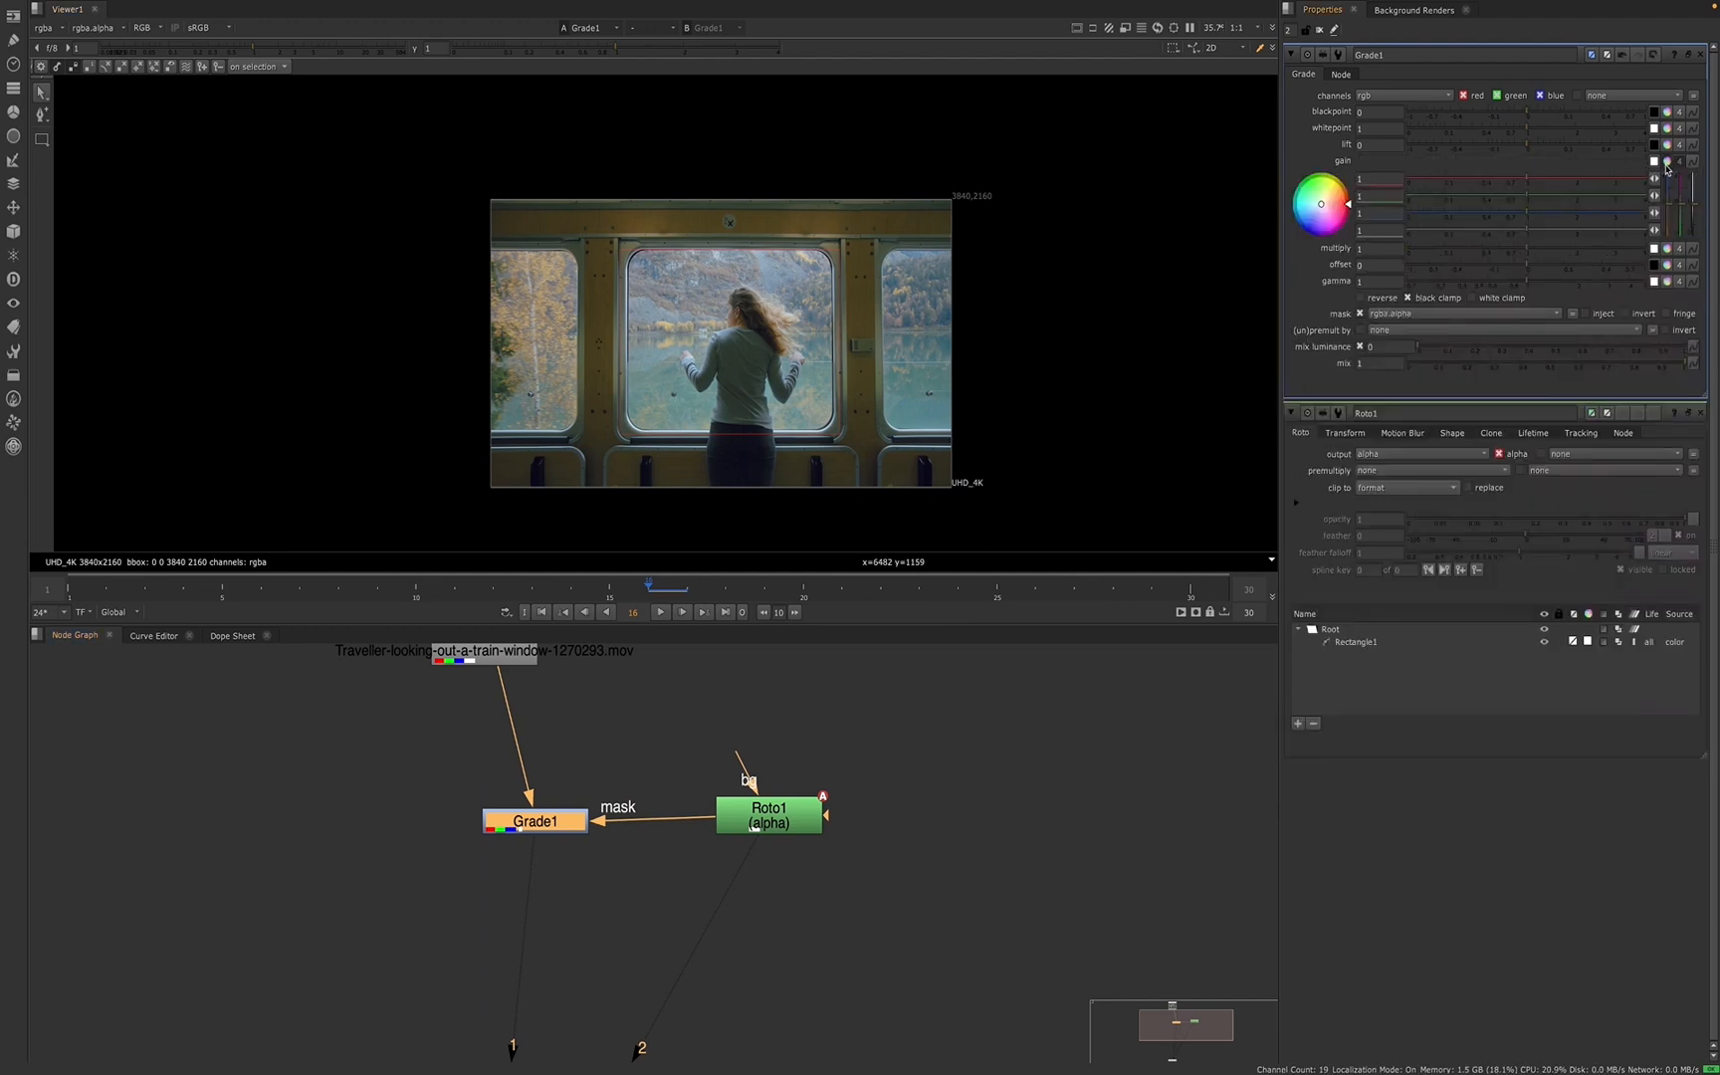
left_click_drag(1566, 178, 1694, 226)
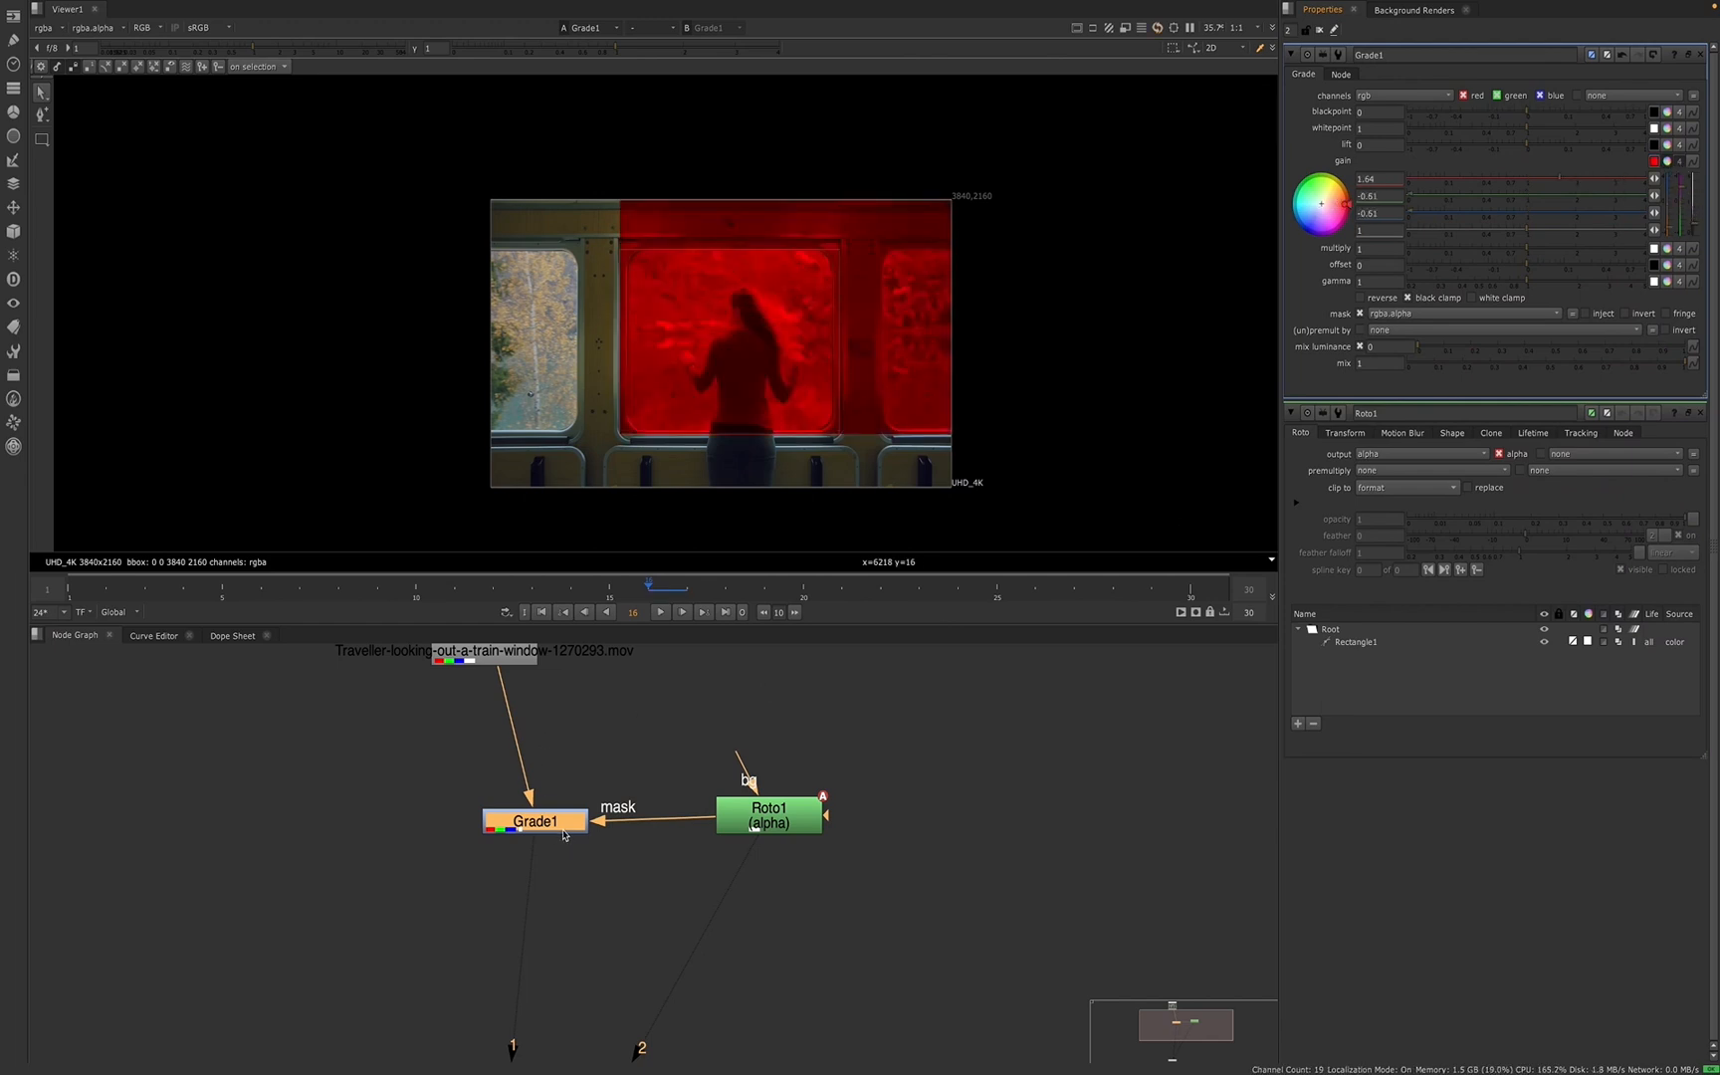
- Straighten Grade1 directly beneath Read1 and leave only Roto1's properties open
left_click_drag(559, 832, 480, 824)
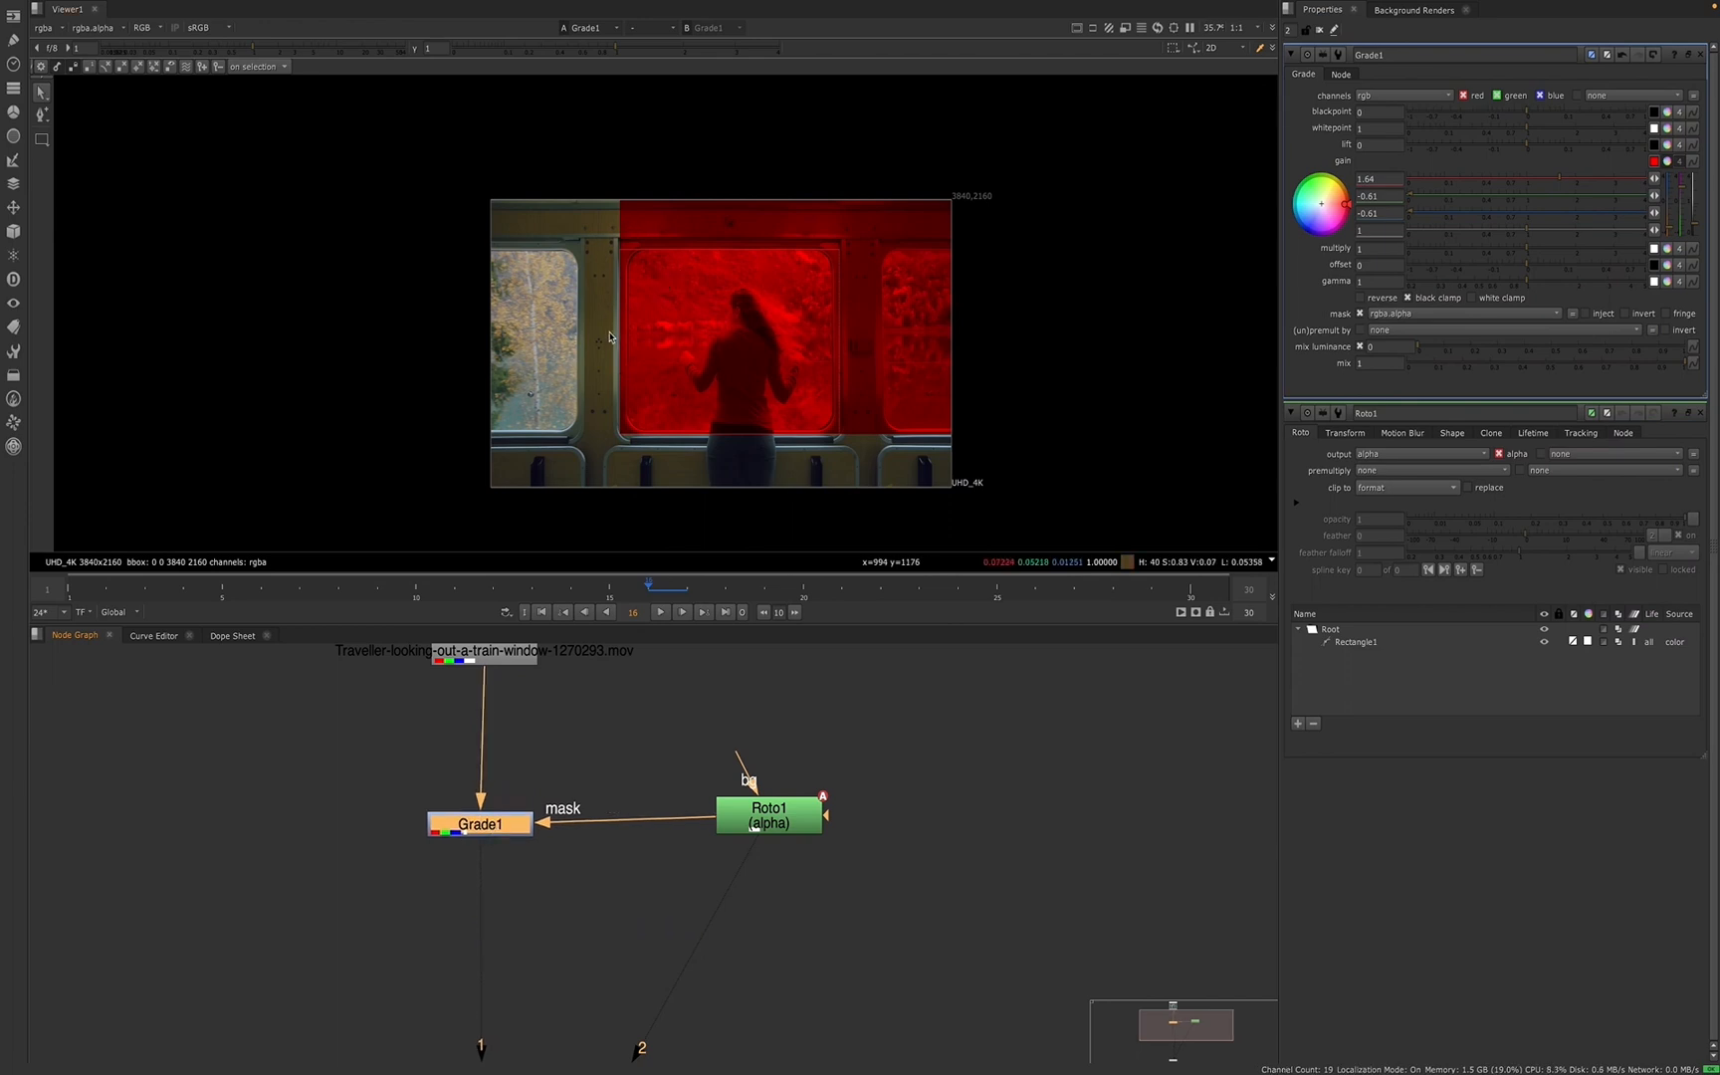
left_click(1318, 32)
left_click(754, 824)
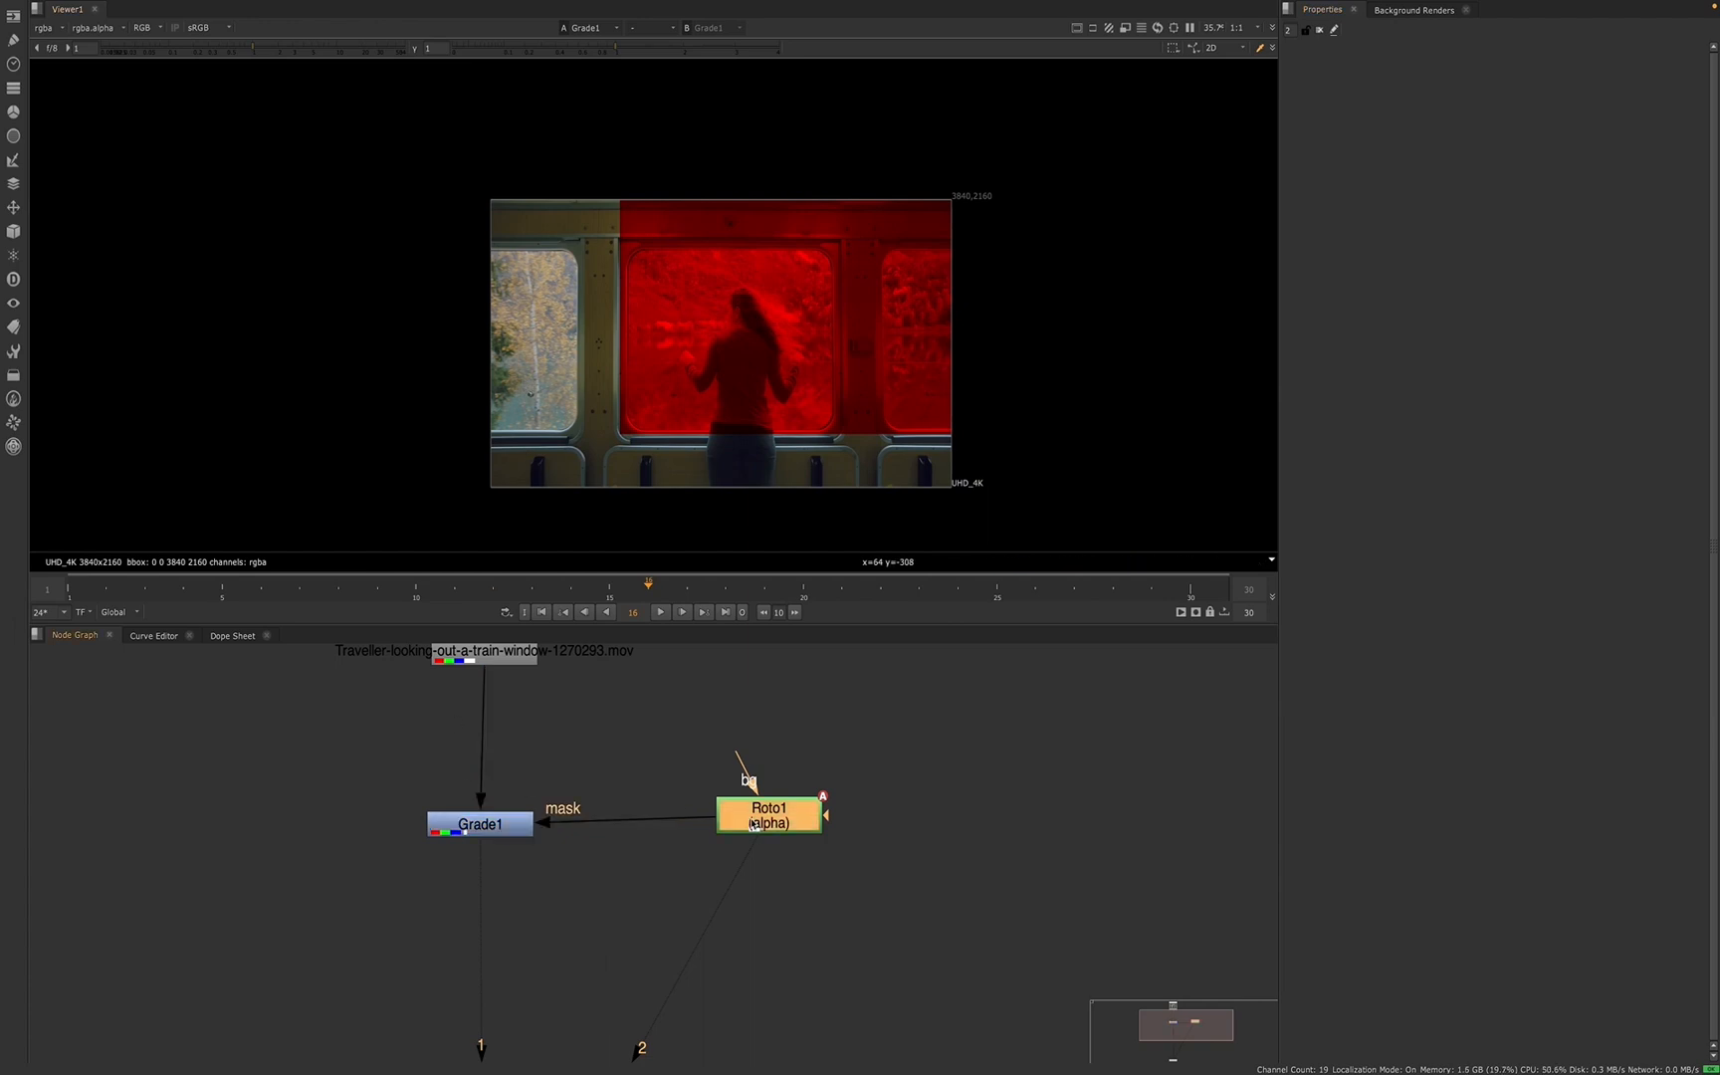
double_click(755, 824)
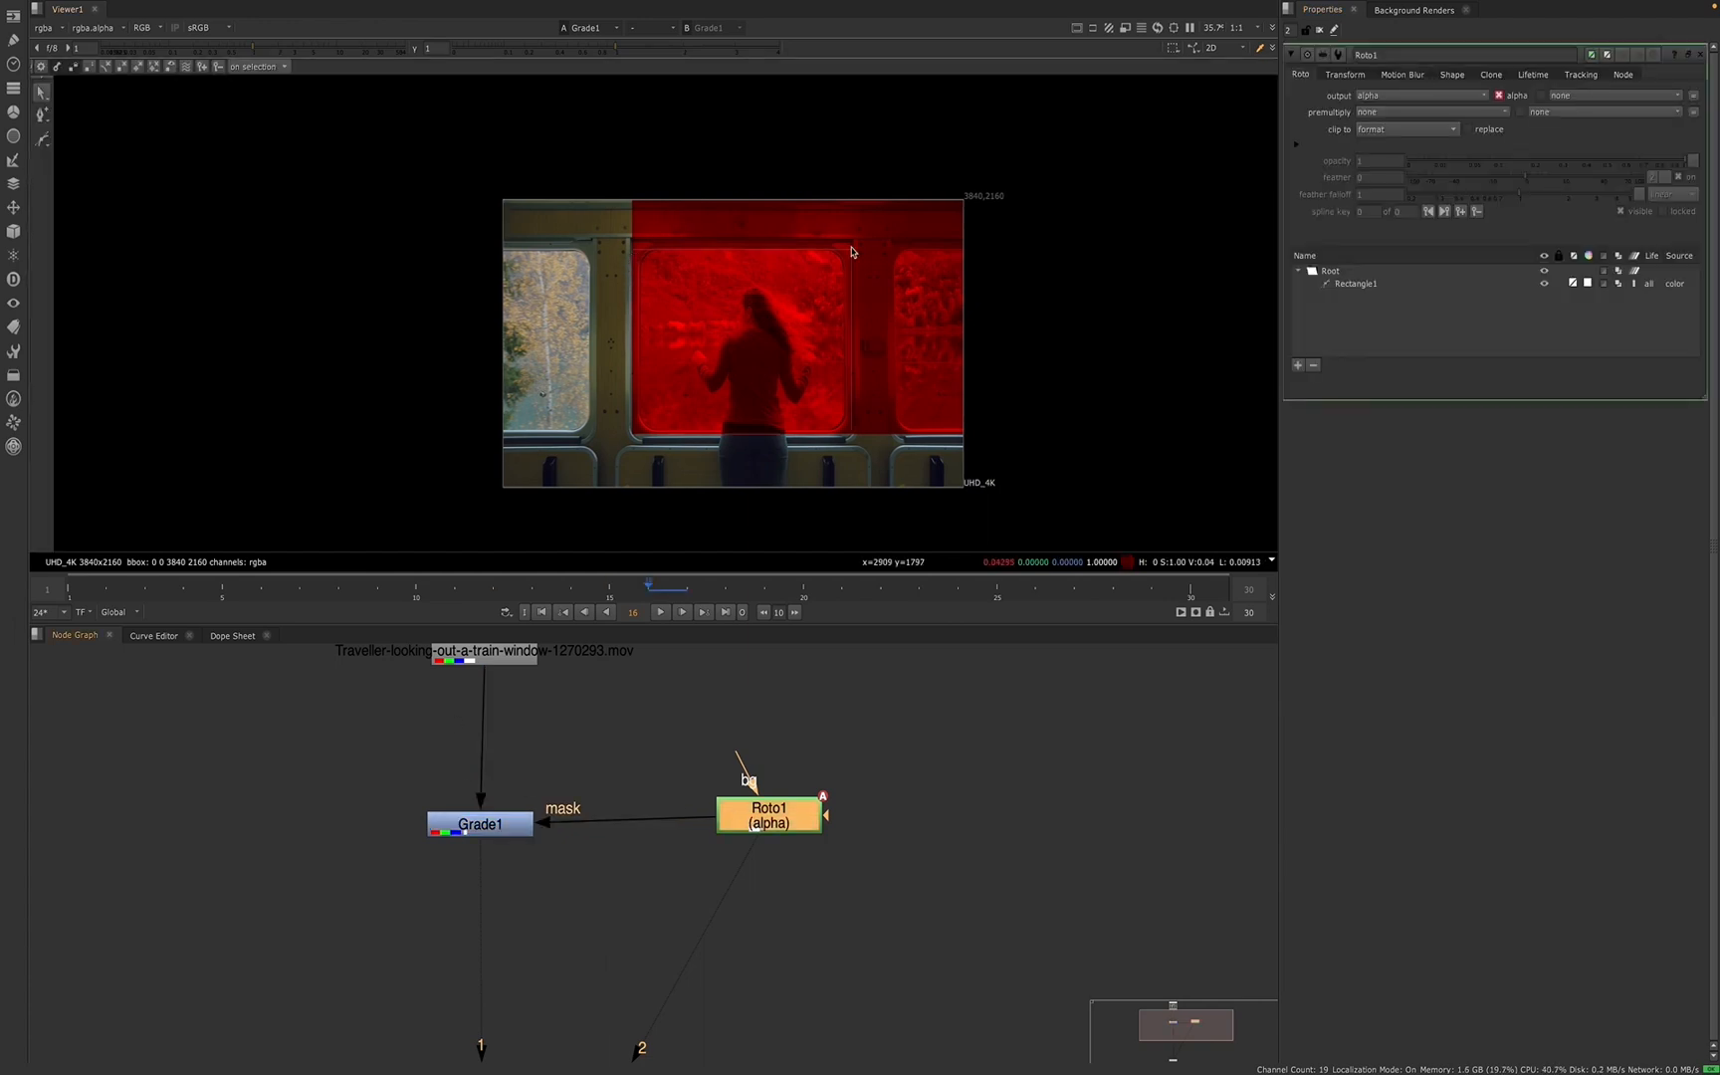
left_click_drag(481, 839, 485, 837)
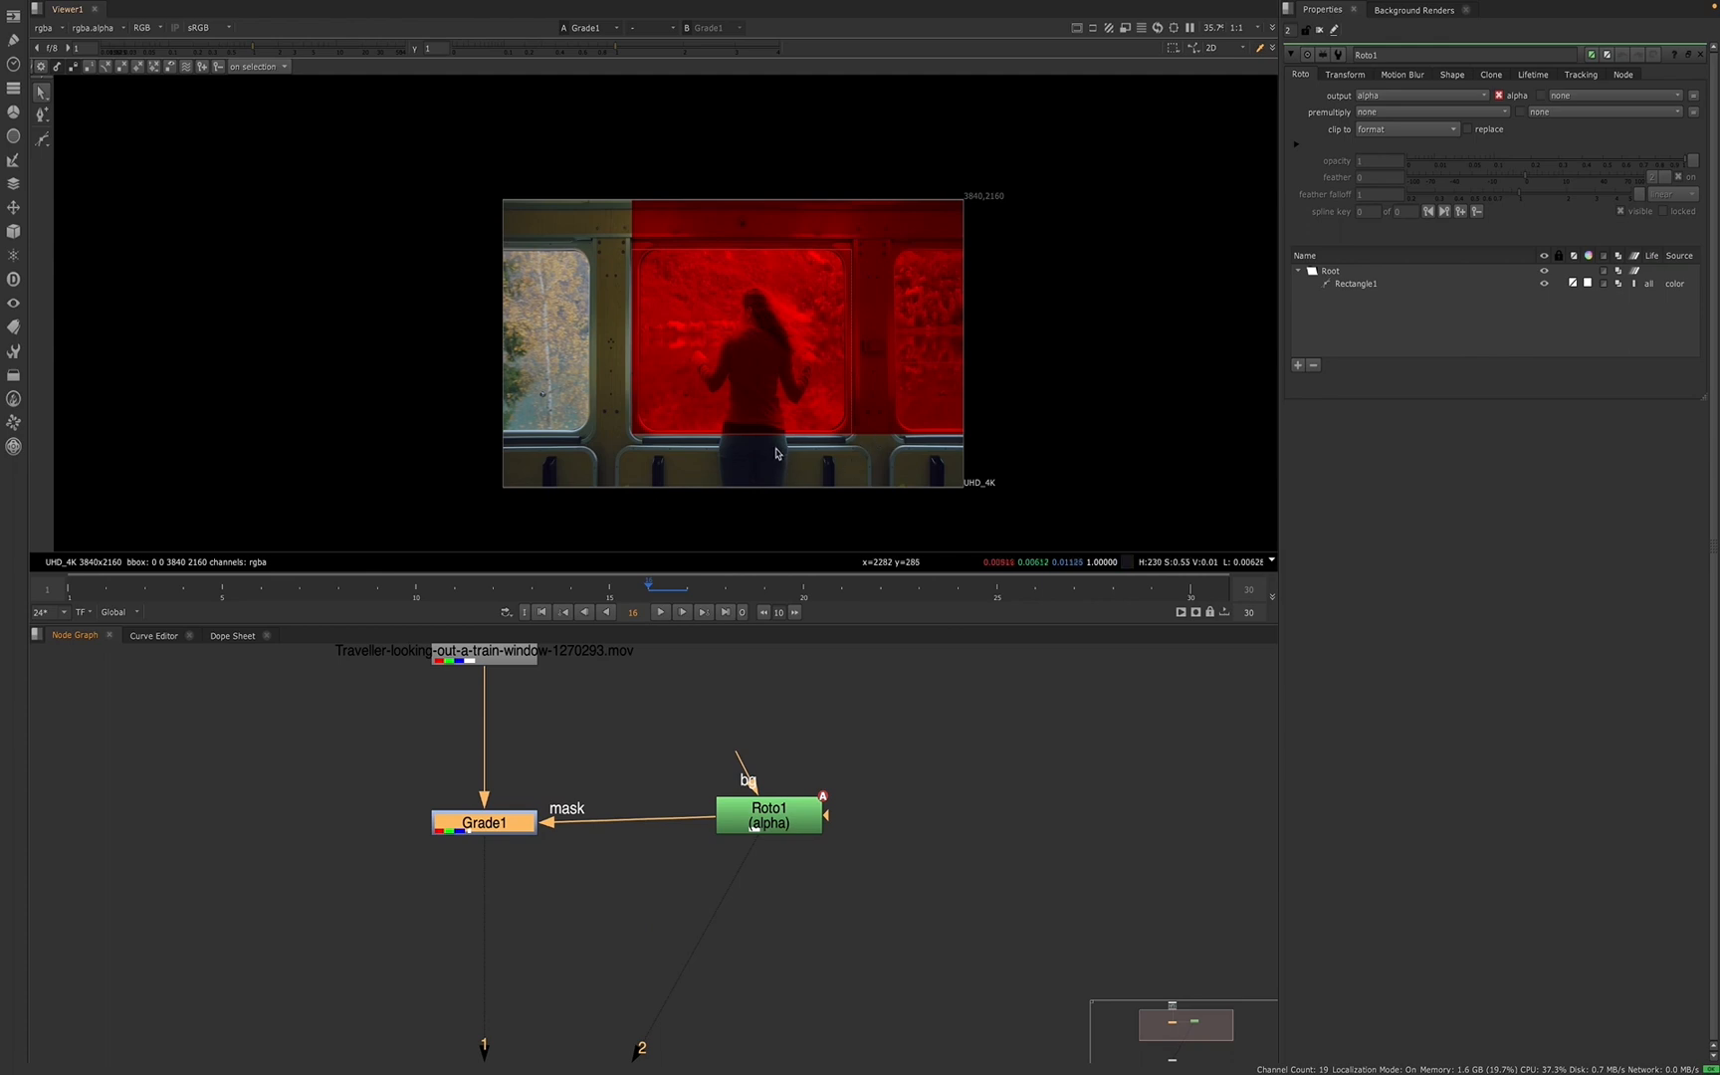
- Open the Project Settings and Roto1's extra format options to compare the full size format with Roto1's format
scroll(776, 453, "up", 2)
middle_click_drag(878, 448, 890, 438)
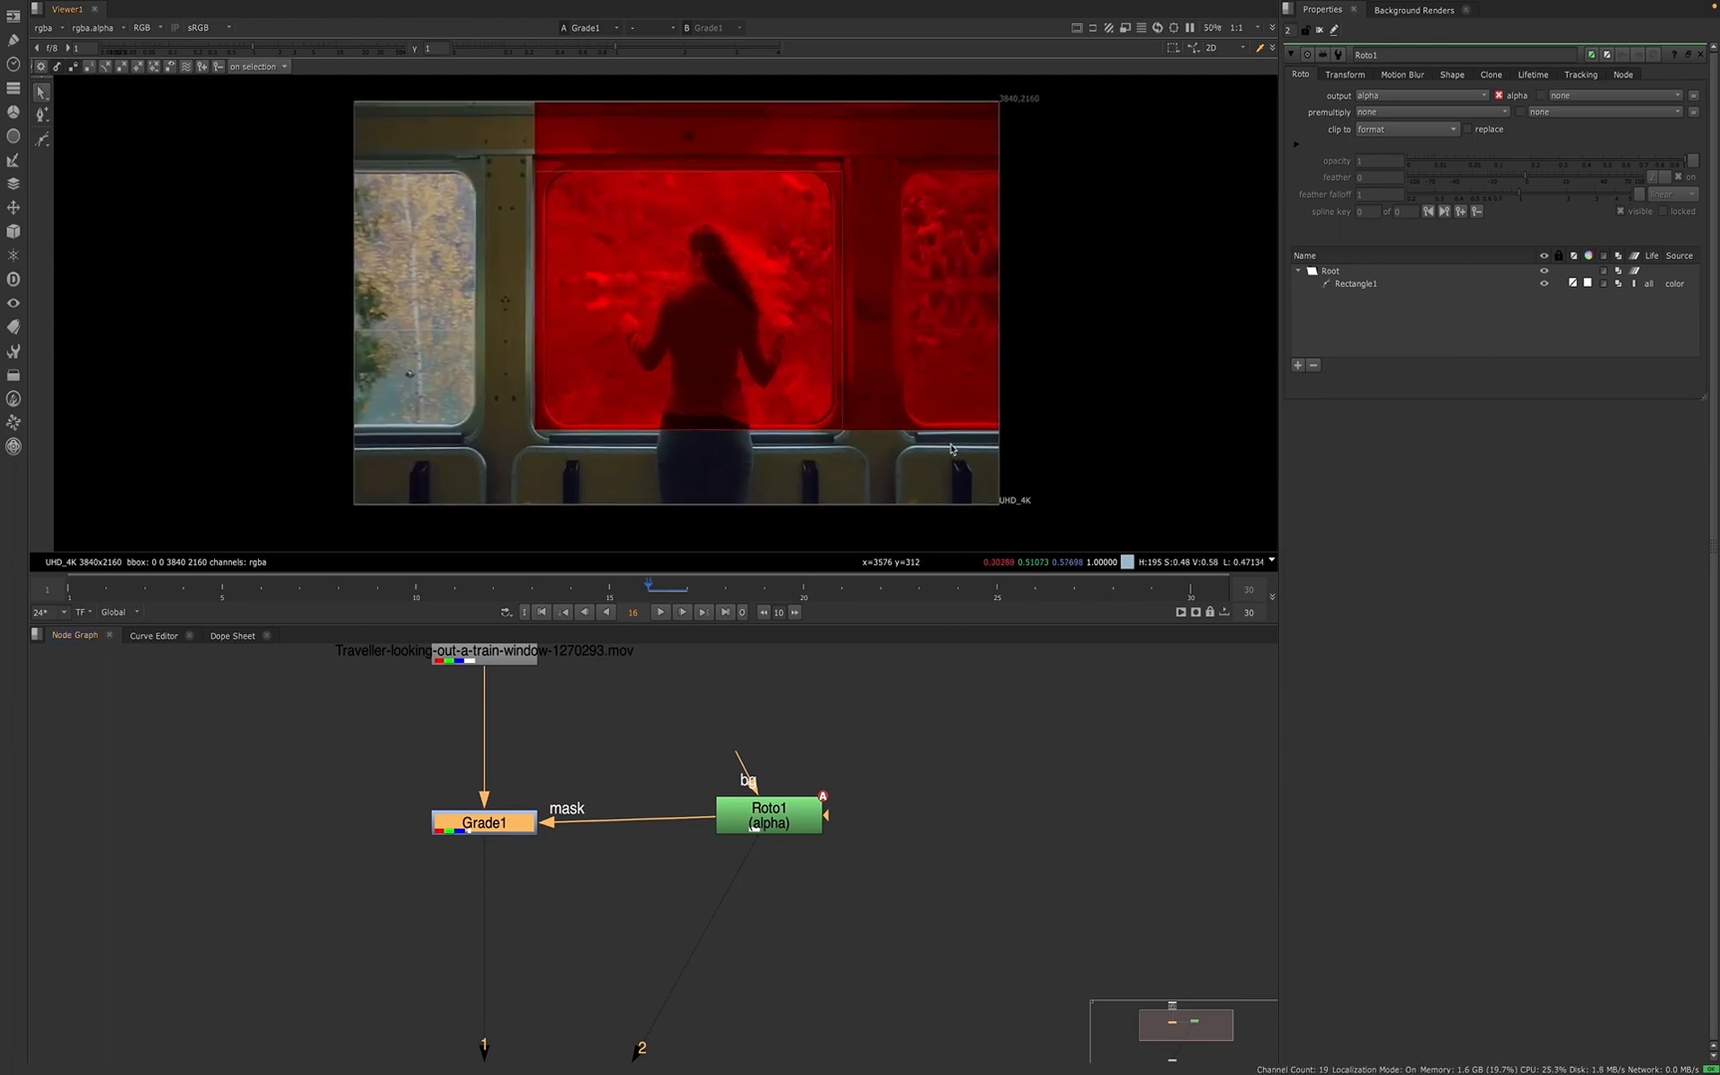
left_click_drag(1055, 485, 958, 524)
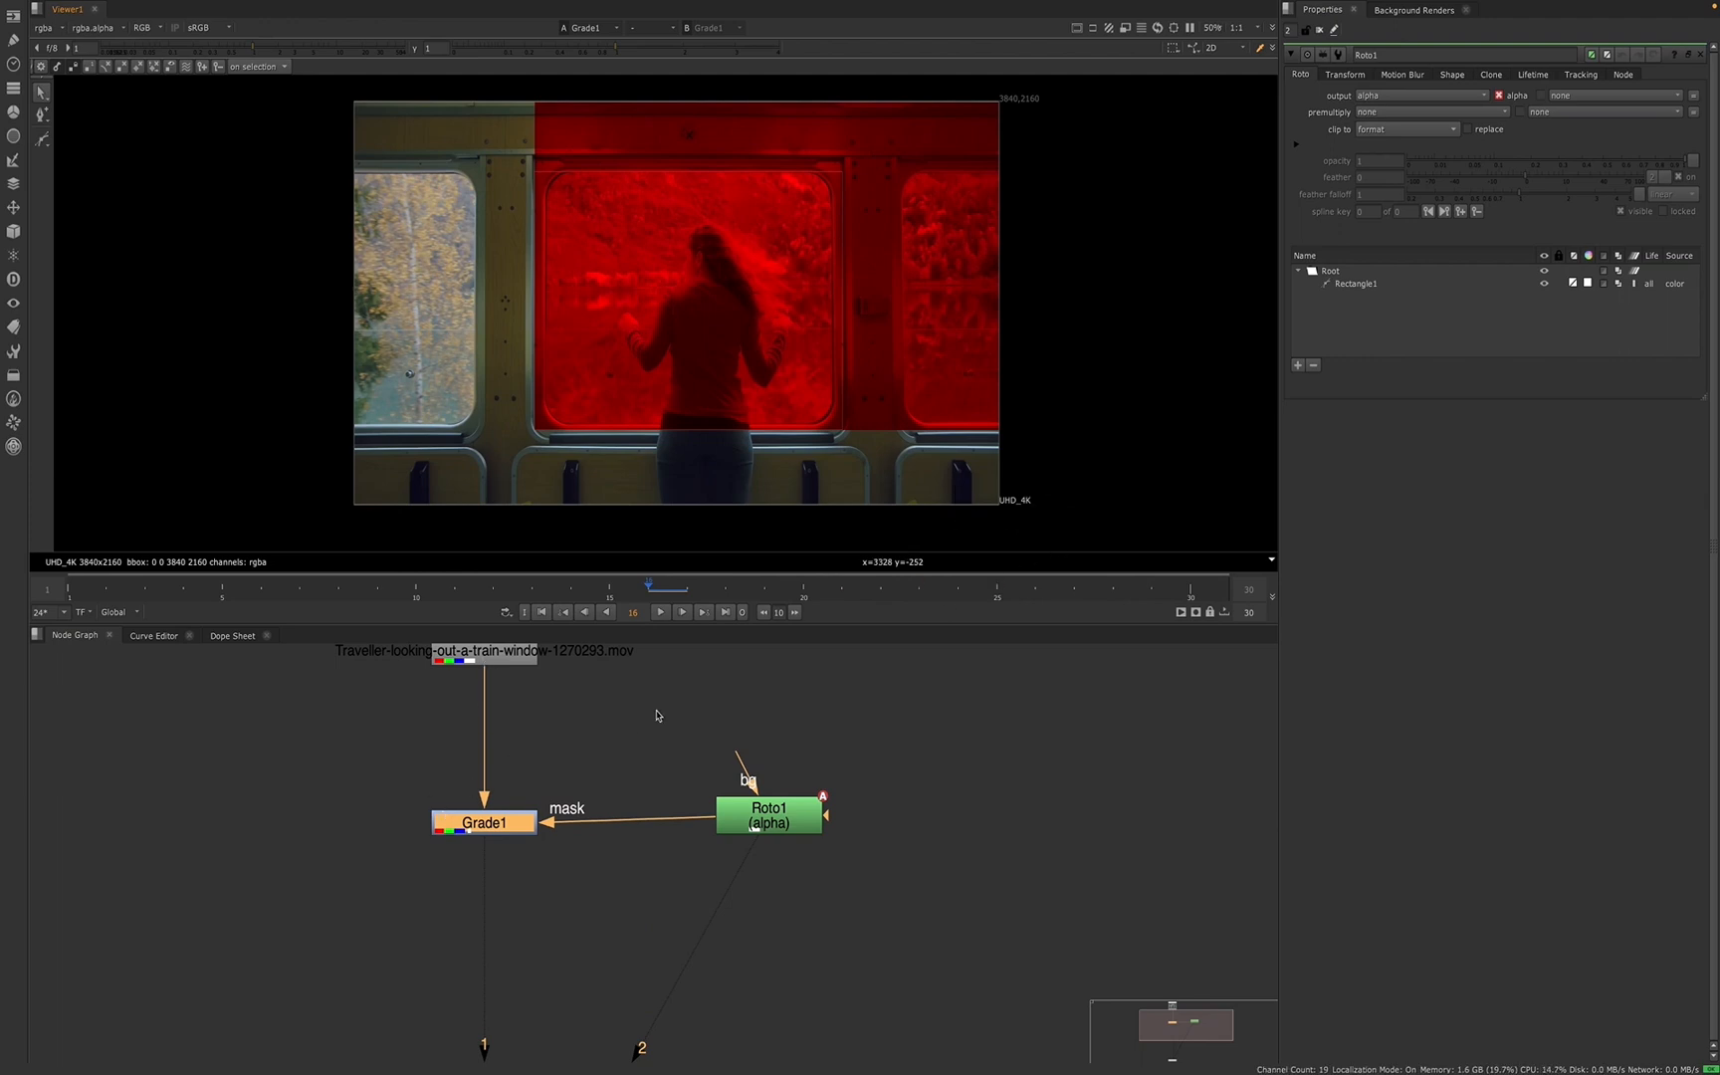
left_click(659, 716)
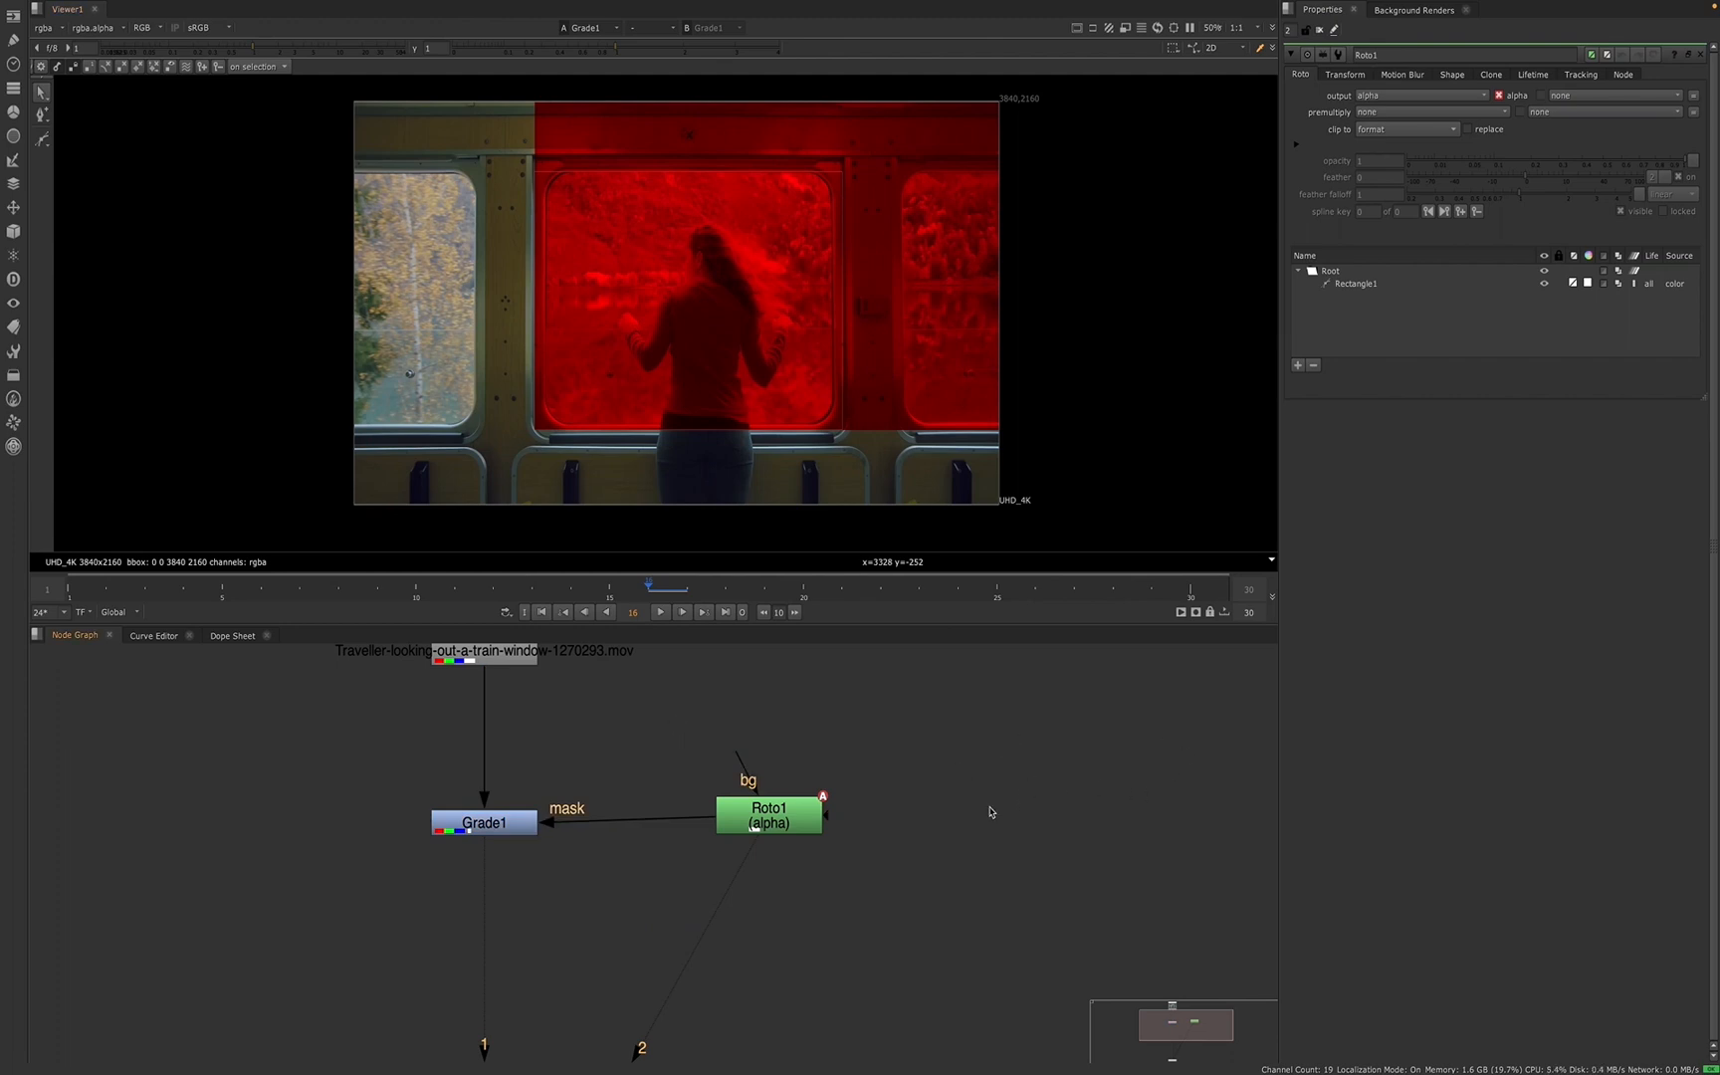
key("s")
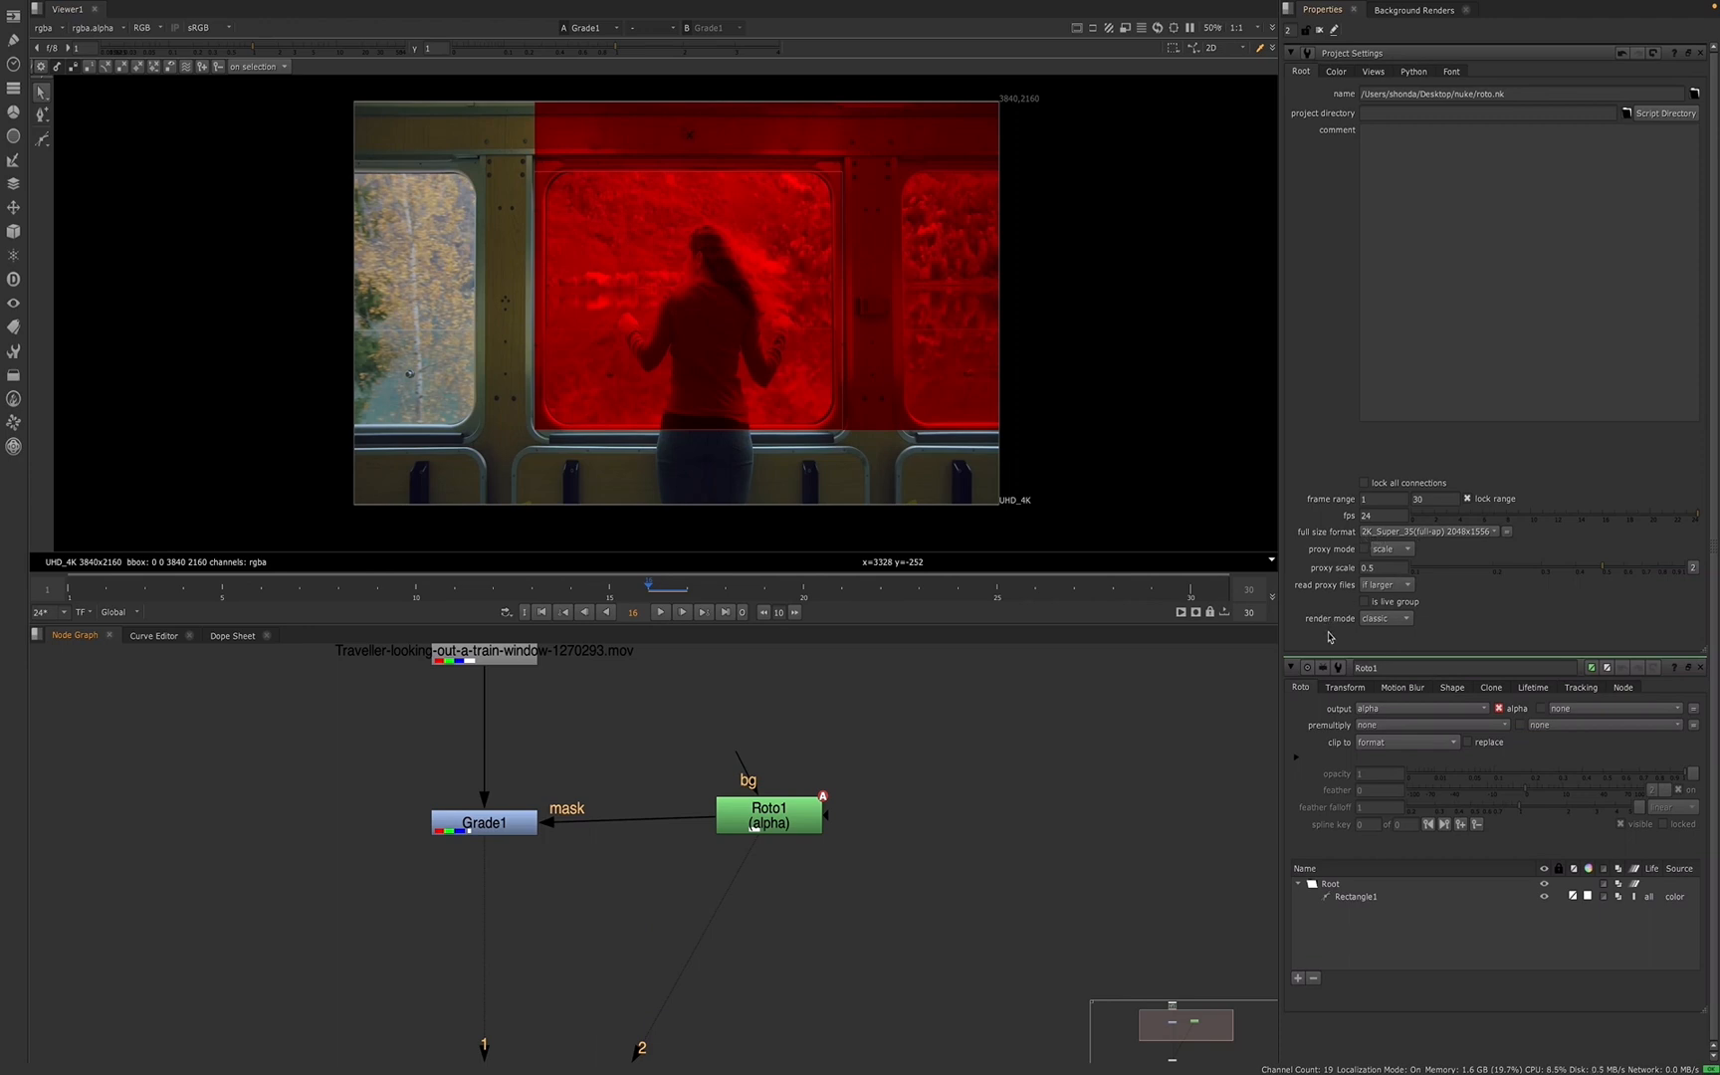
double_click(791, 822)
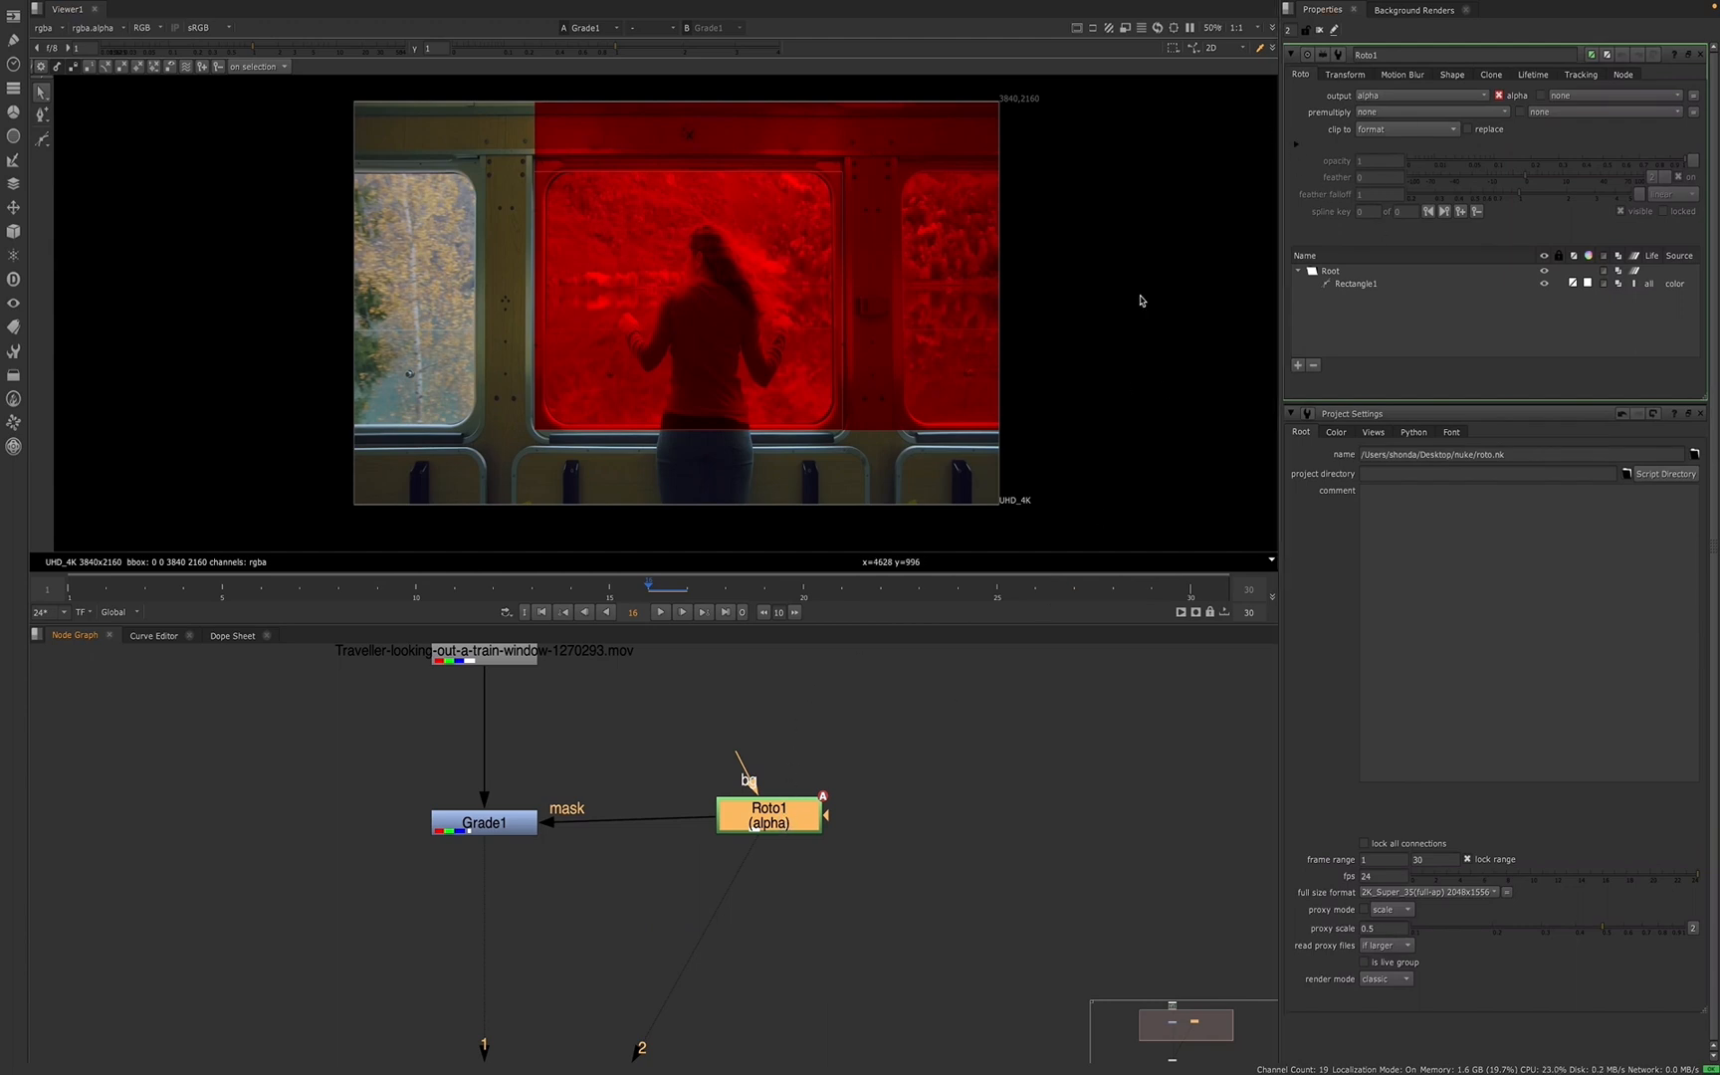
left_click(1296, 150)
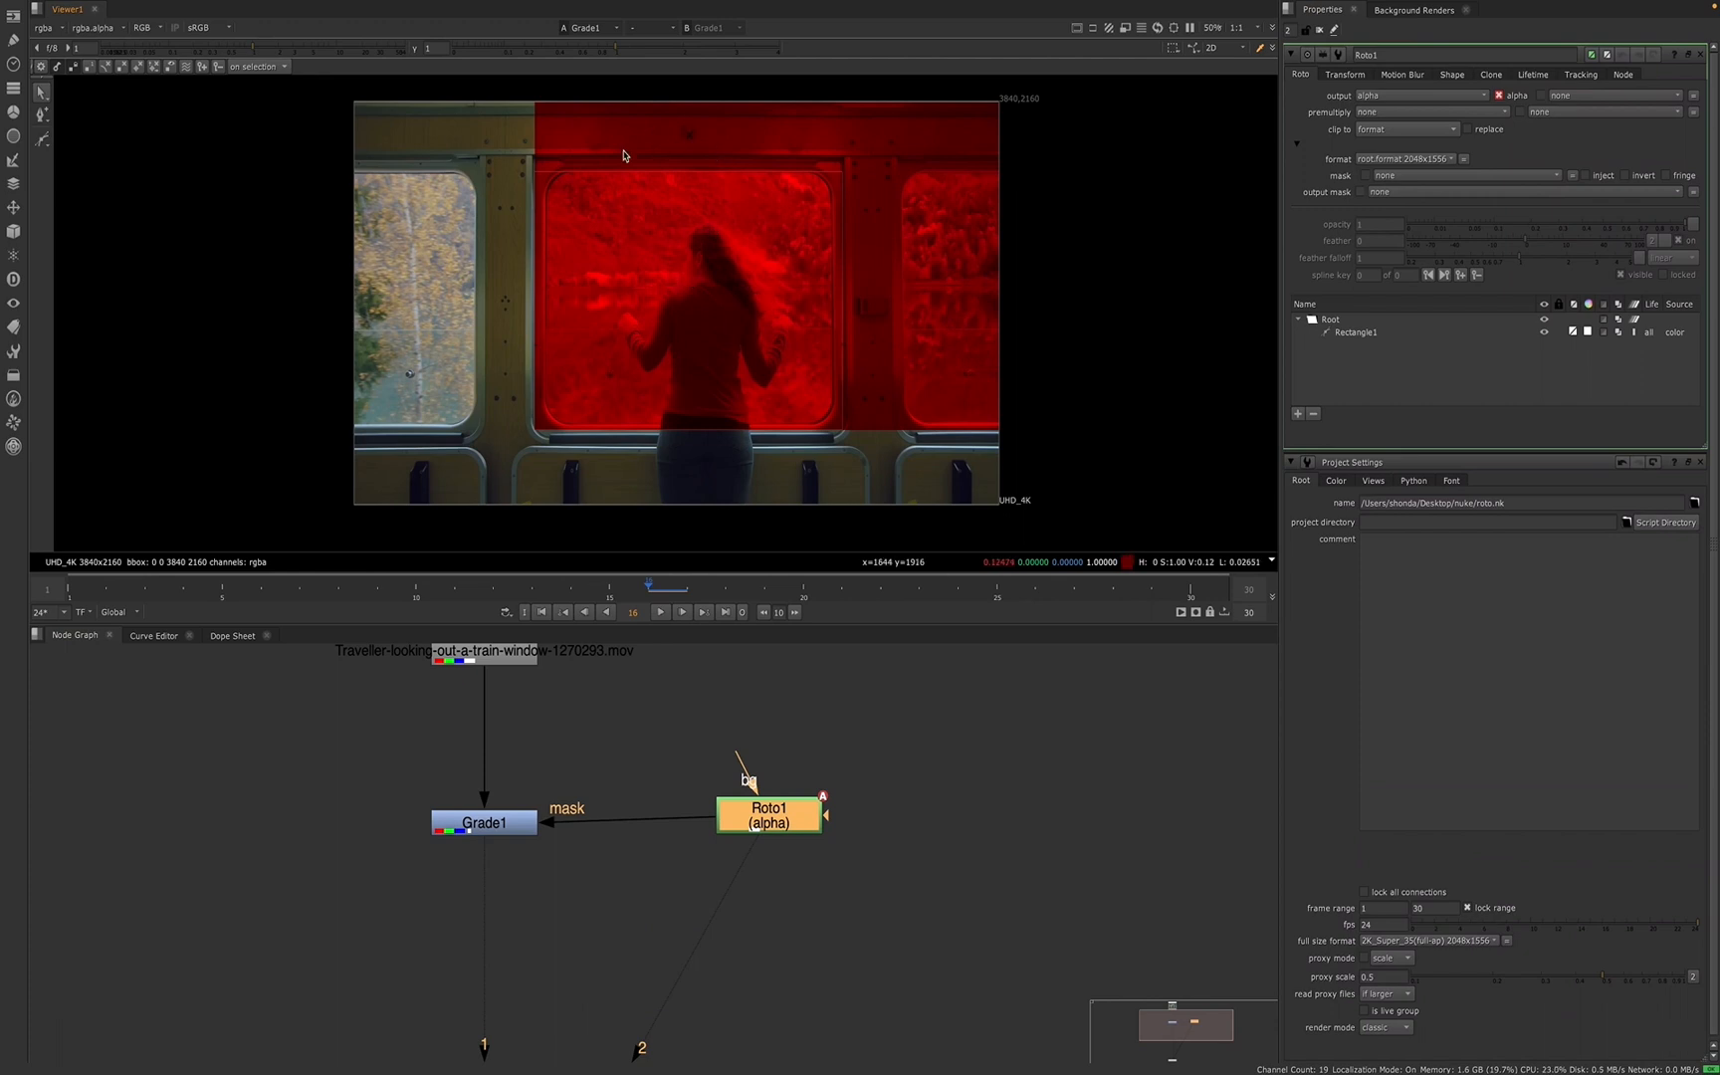
- Level Grade1 with Roto1, check Grade1's mask settings, and clear all panels from the Properties bin
left_click(491, 818)
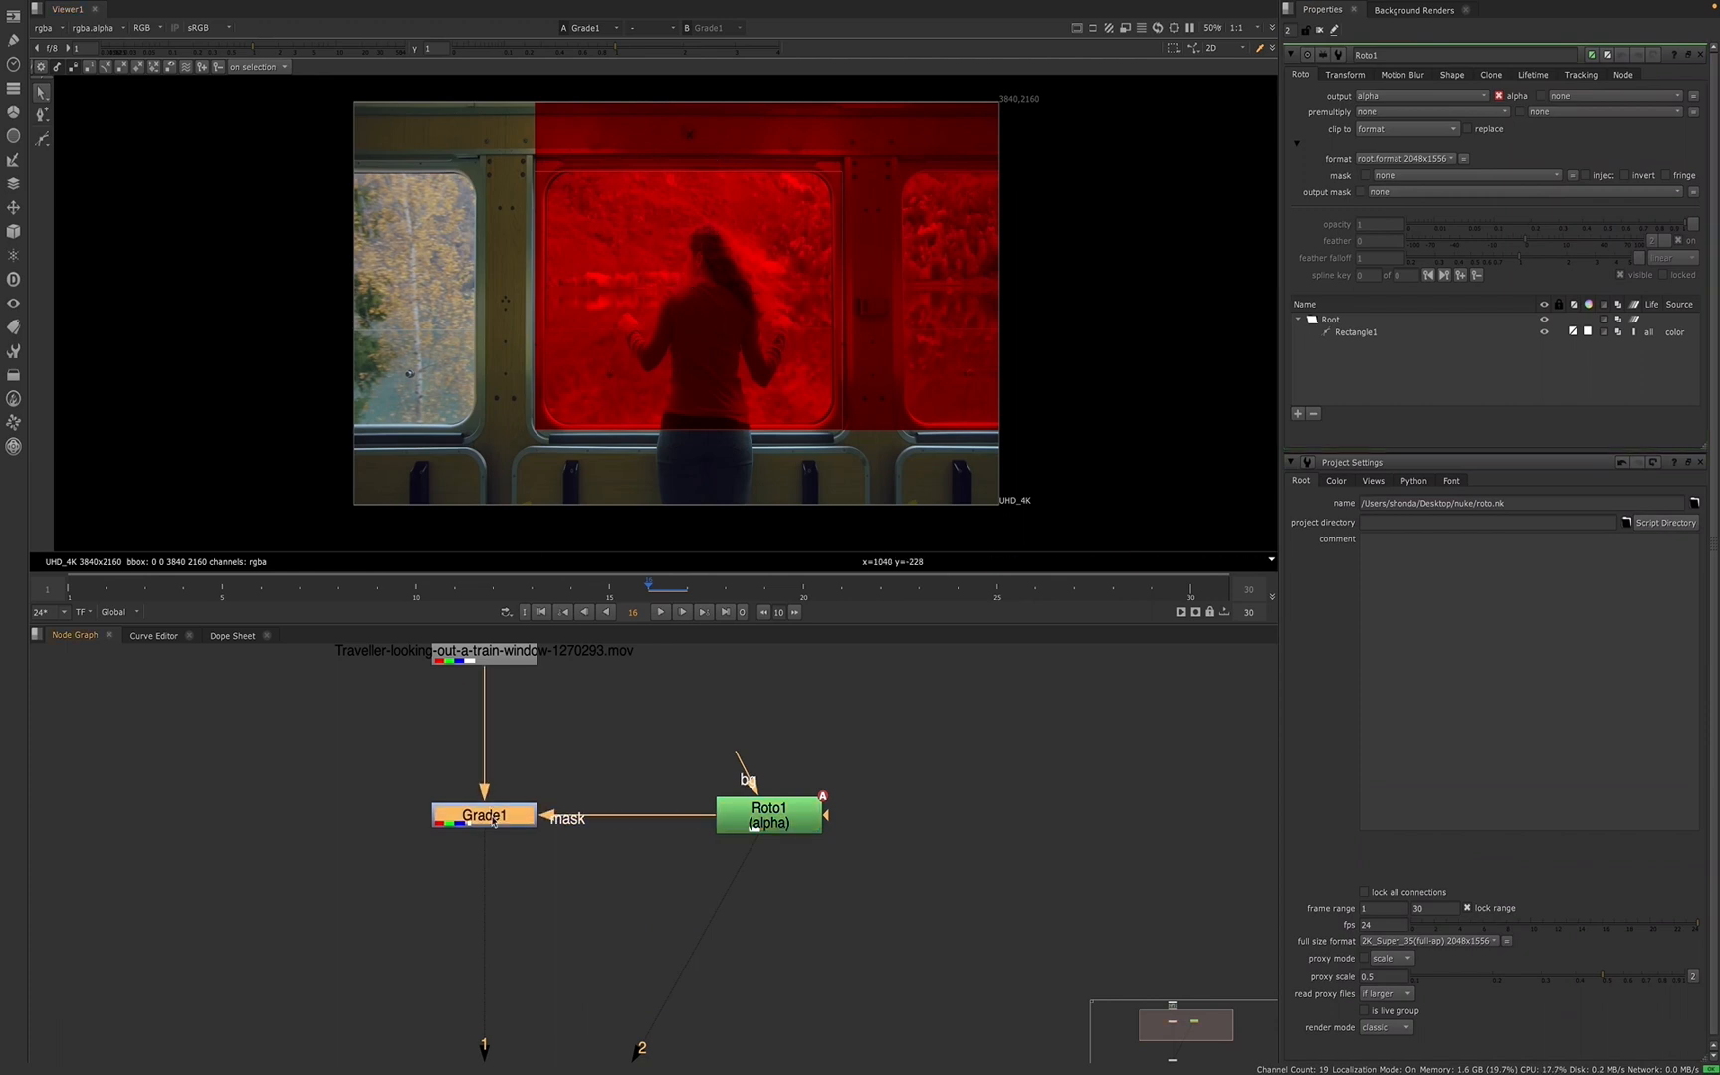
double_click(490, 825)
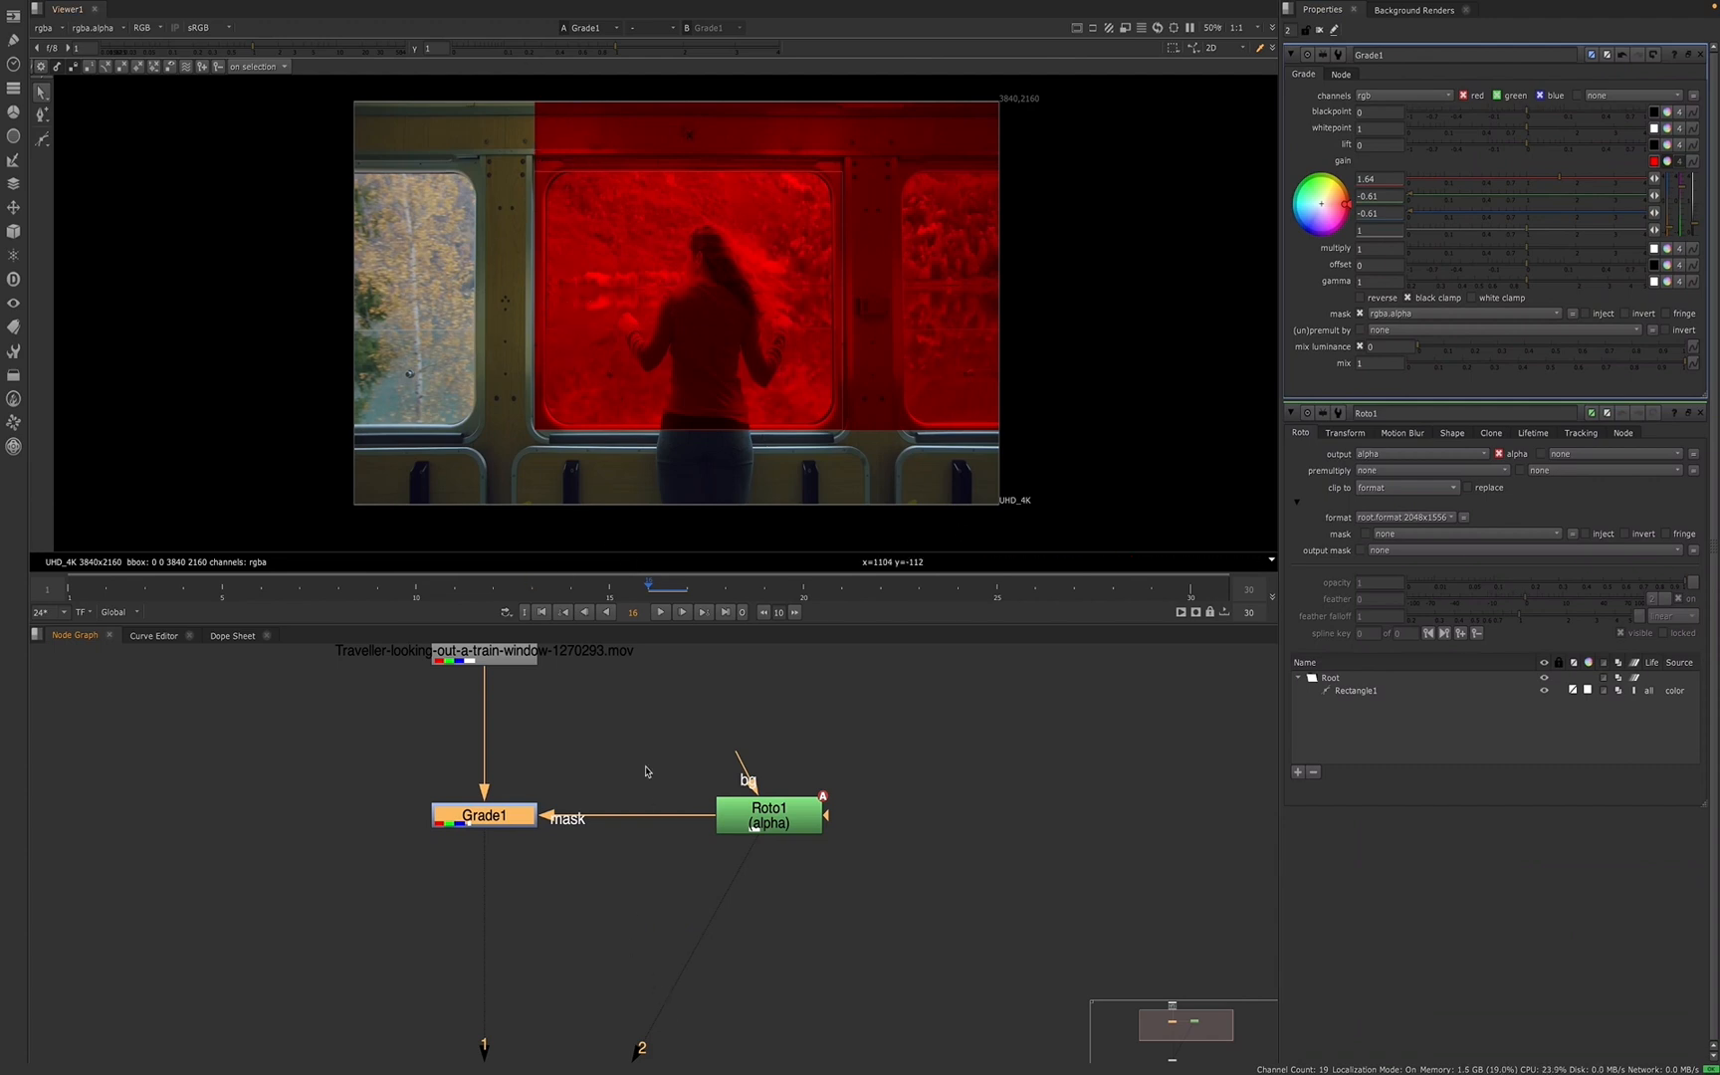
middle_click_drag(625, 748, 620, 781)
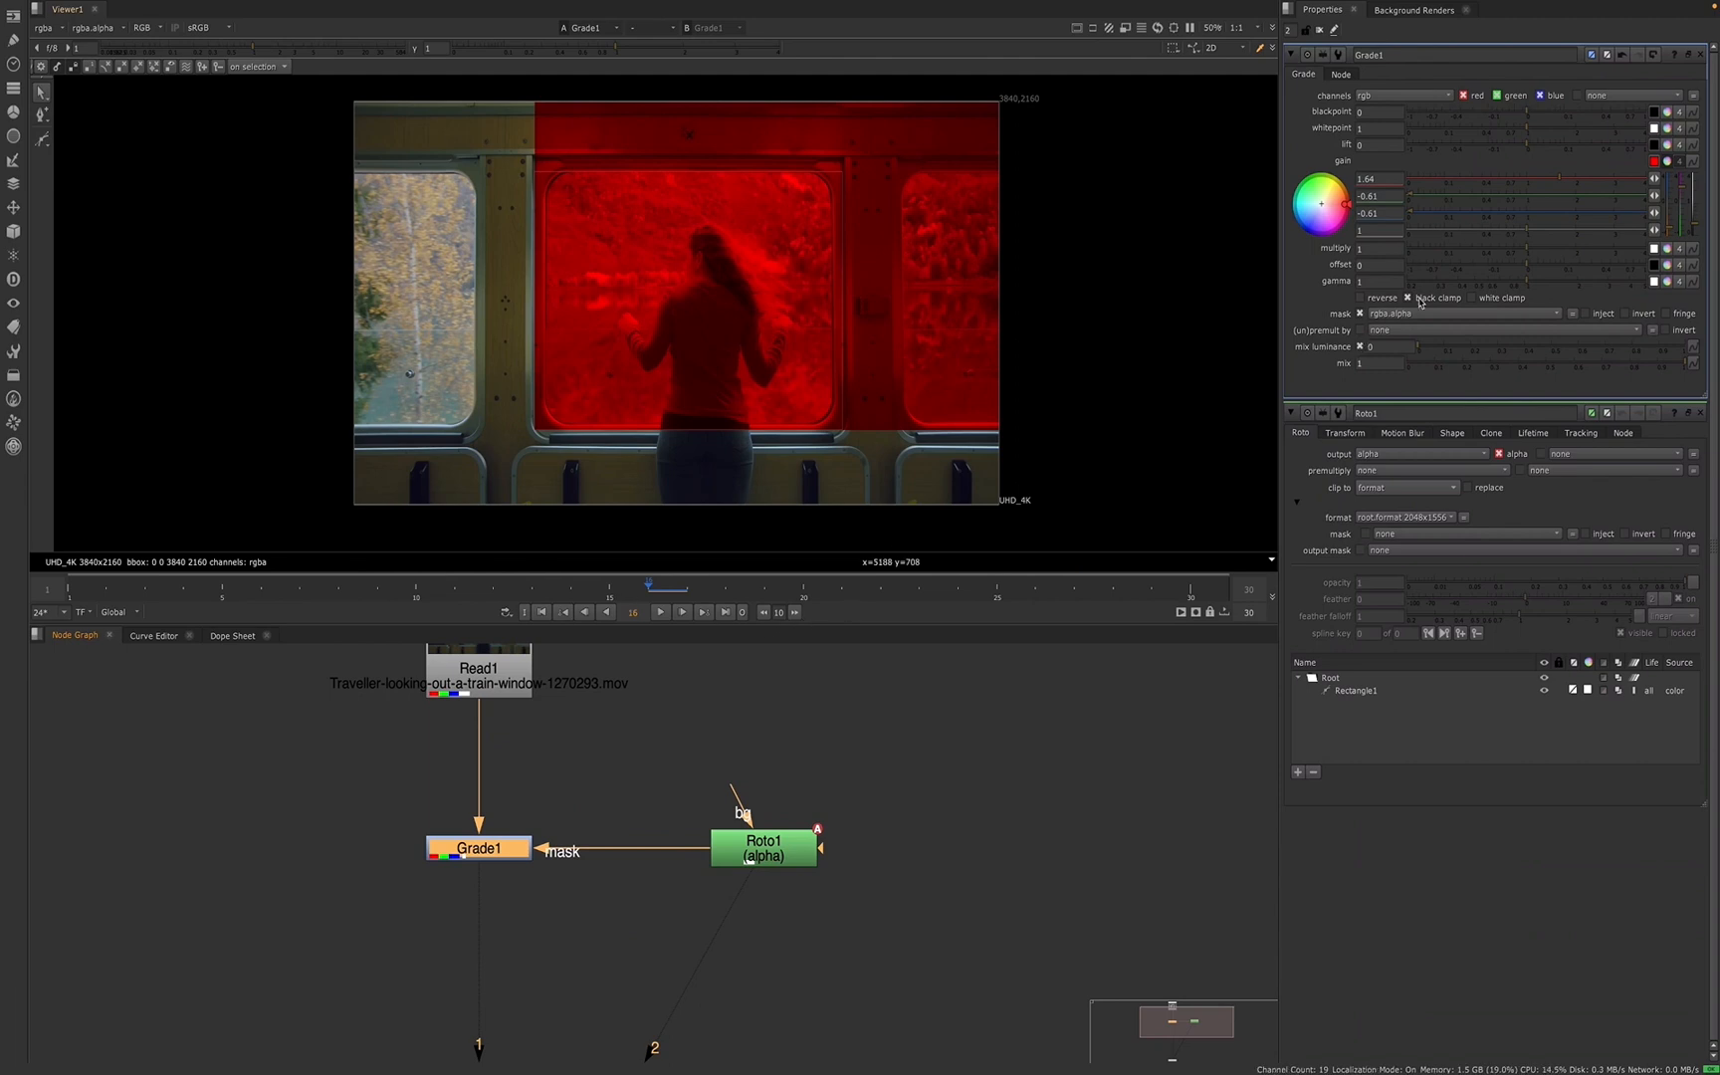
left_click(1320, 30)
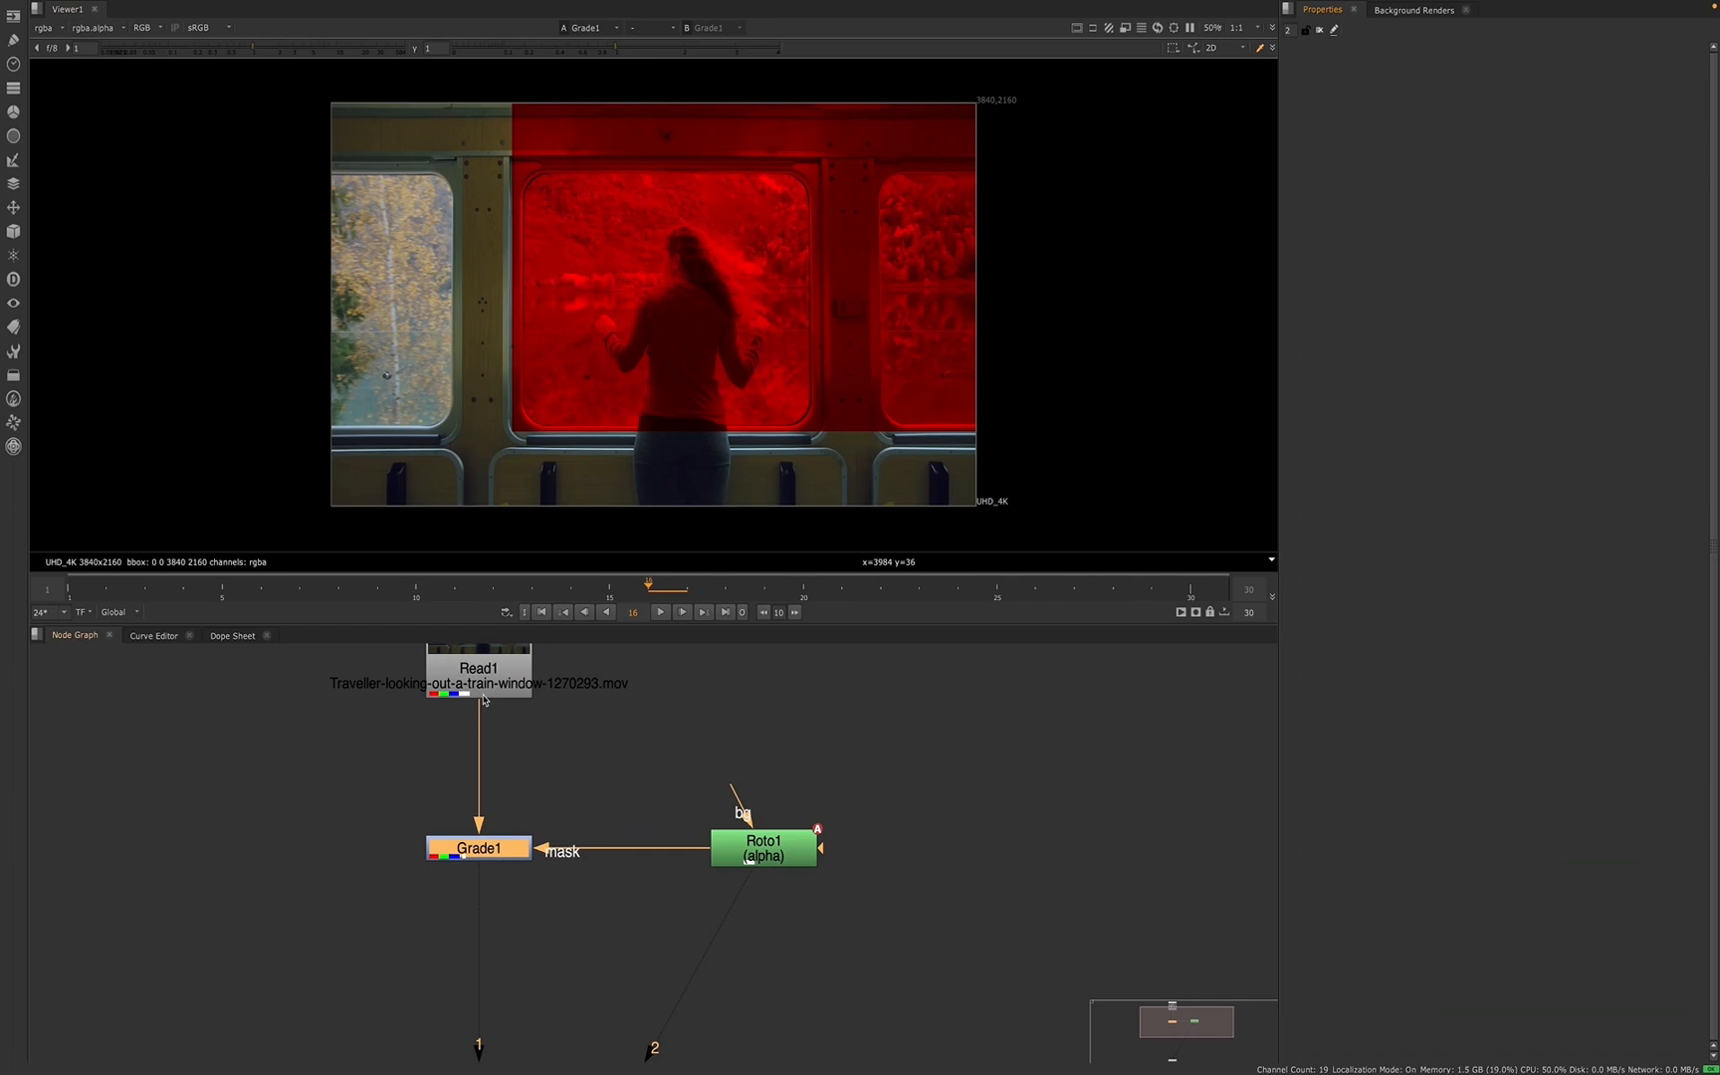
- Open the Project Settings and set the full size format to UHD_4K 3840x2160
left_click(659, 741)
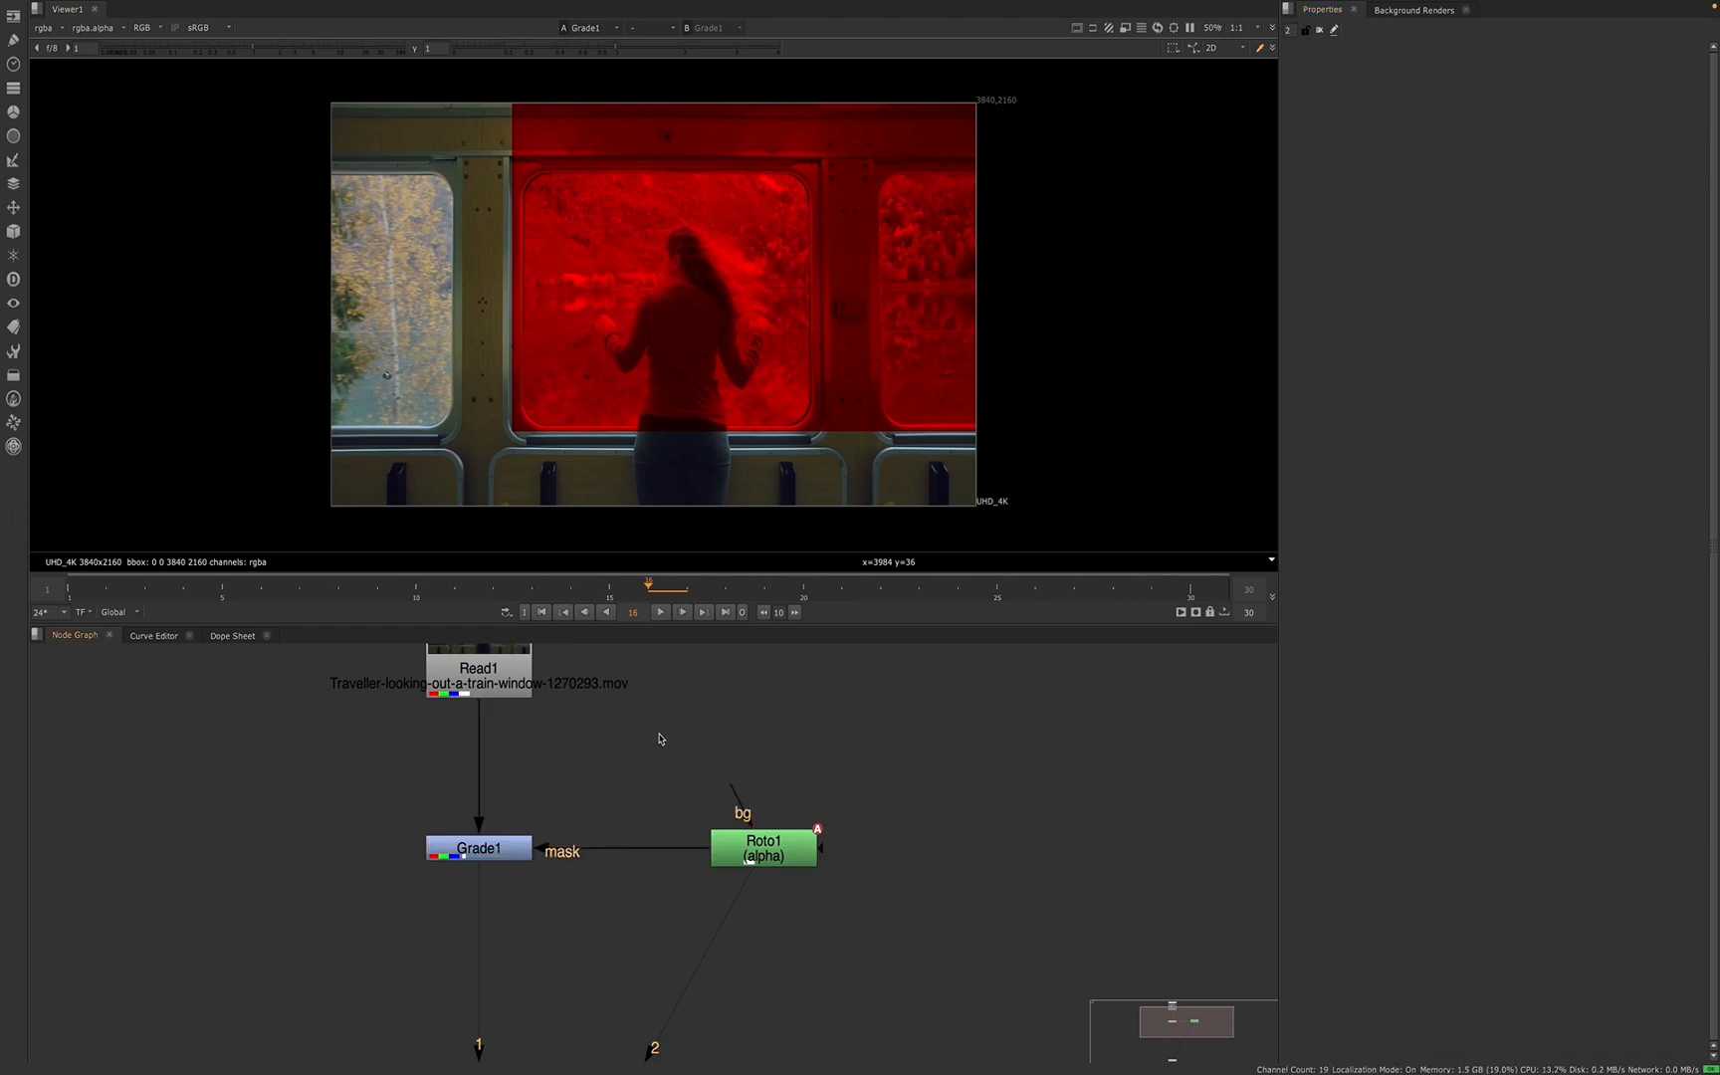
key("s")
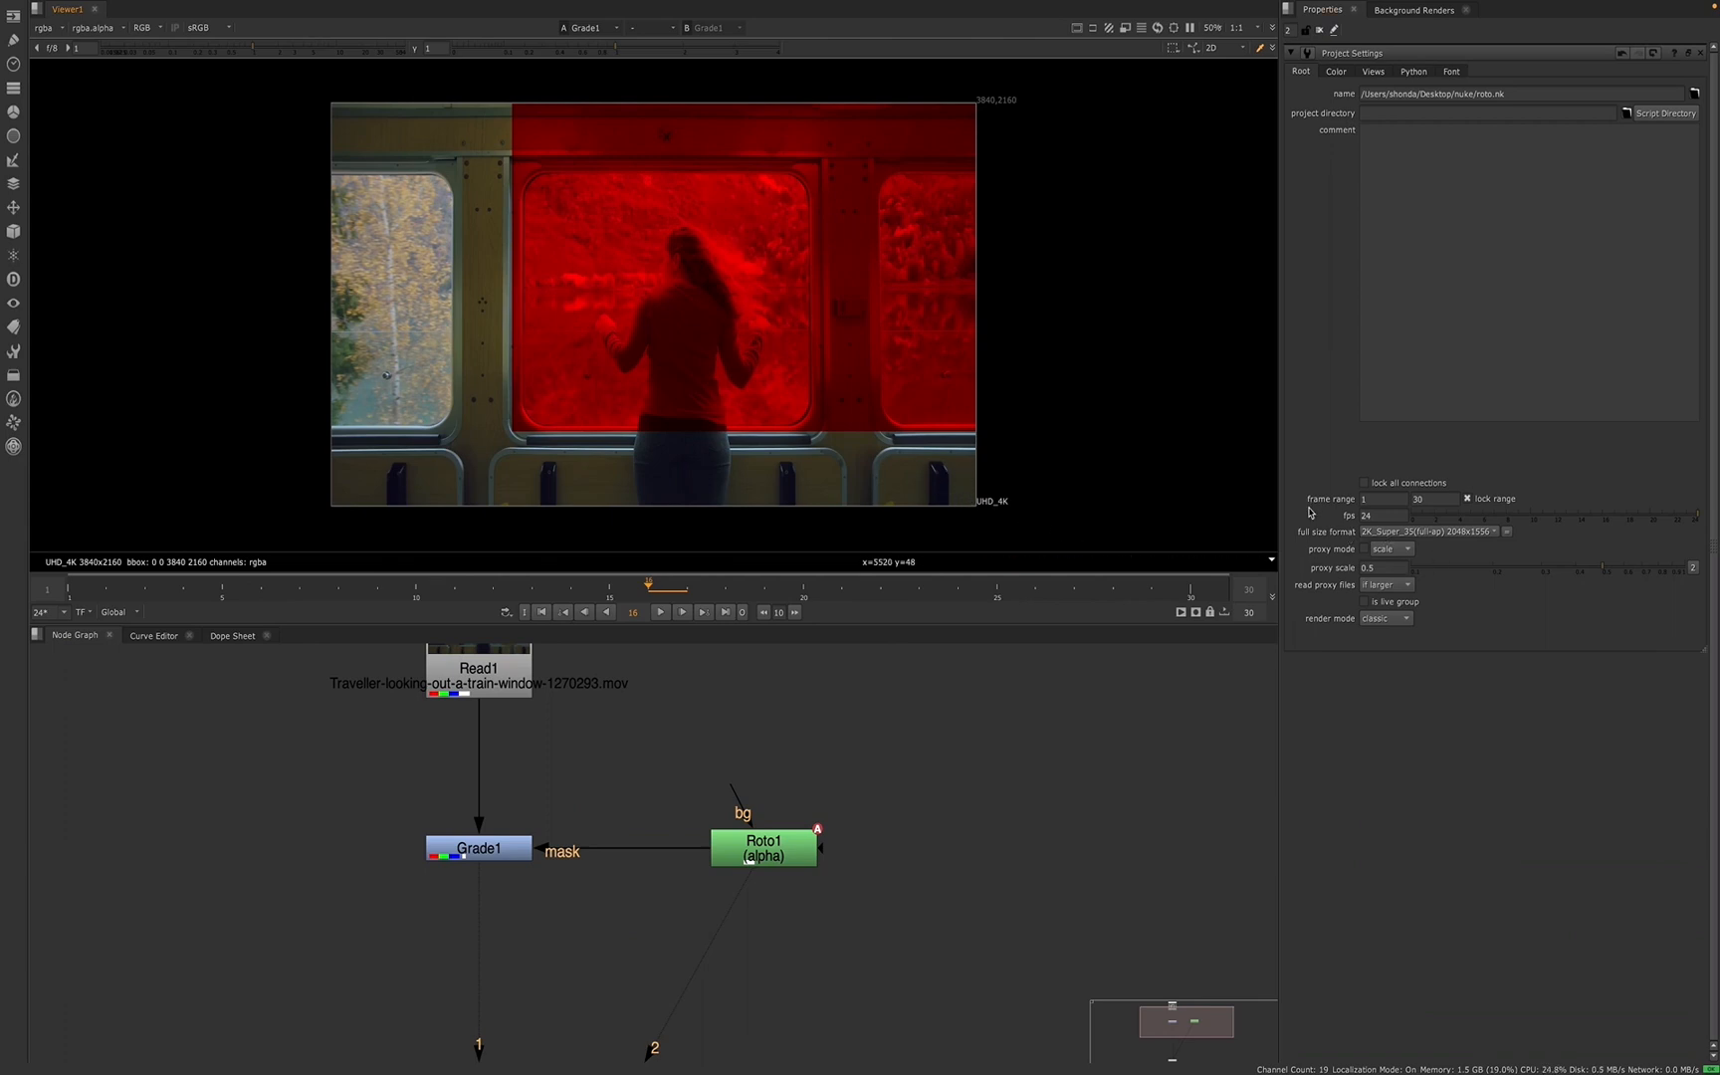
left_click(1377, 534)
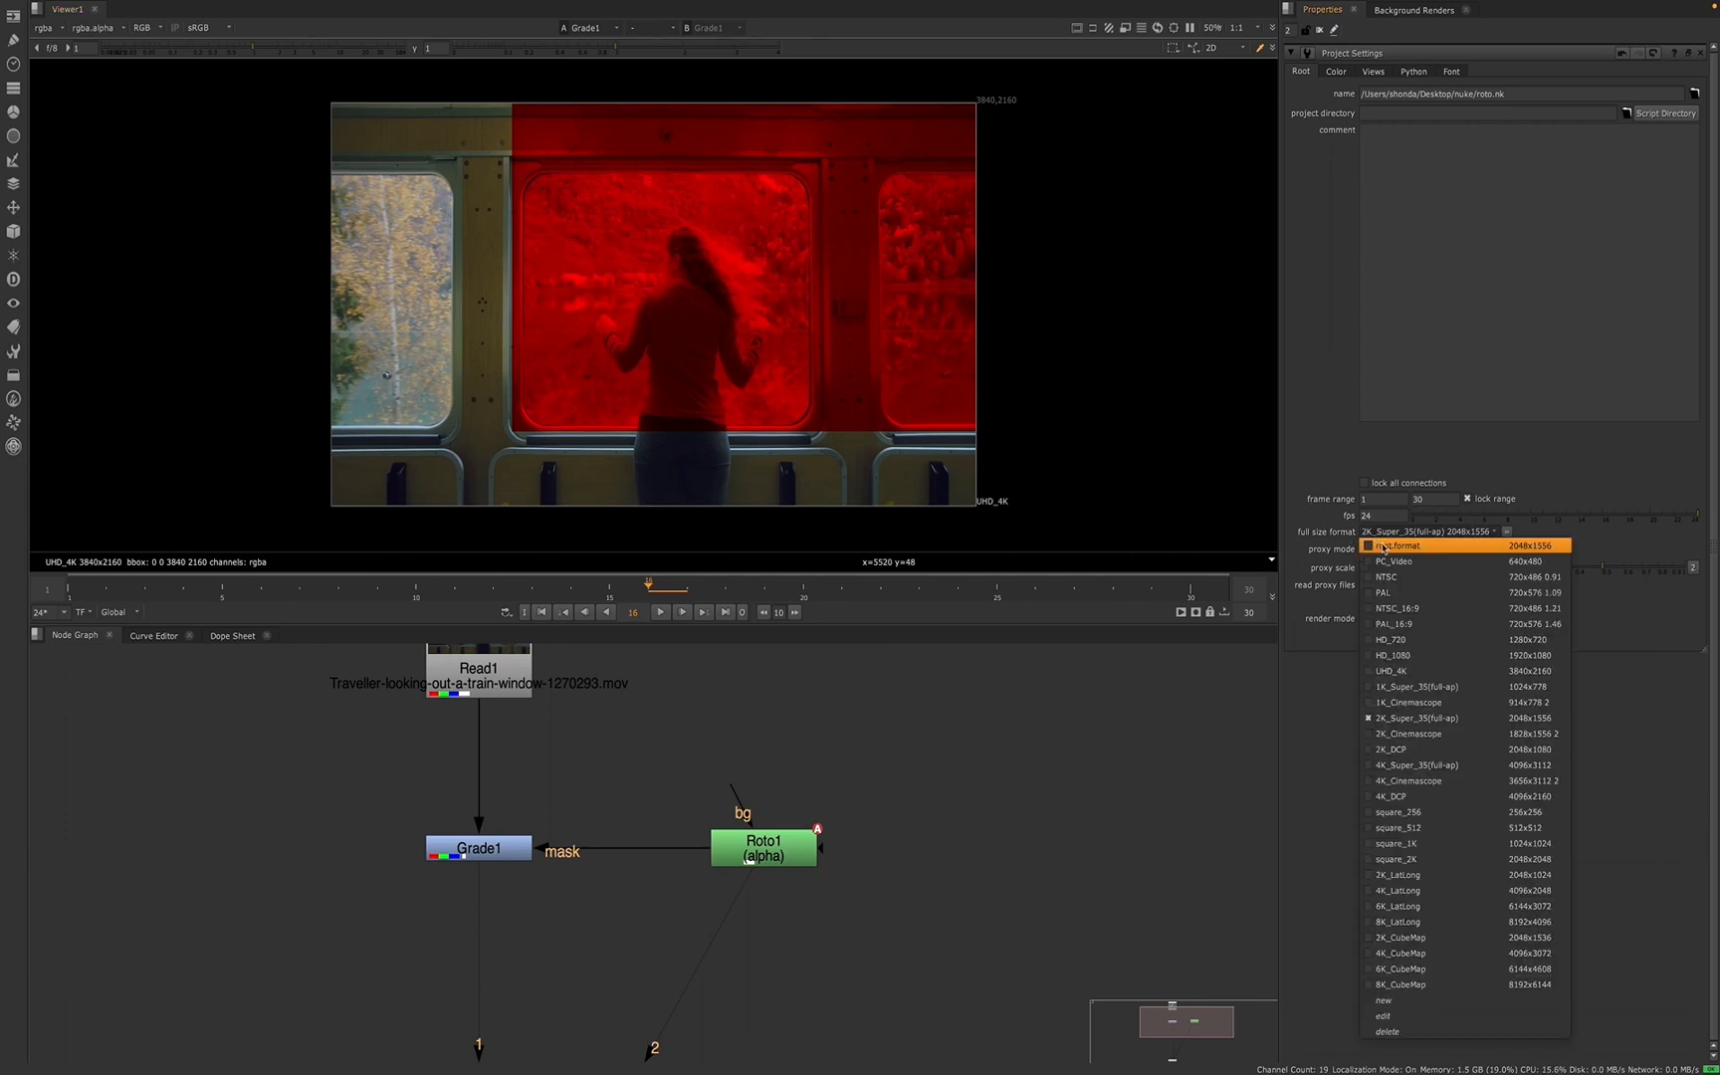
left_click(1366, 672)
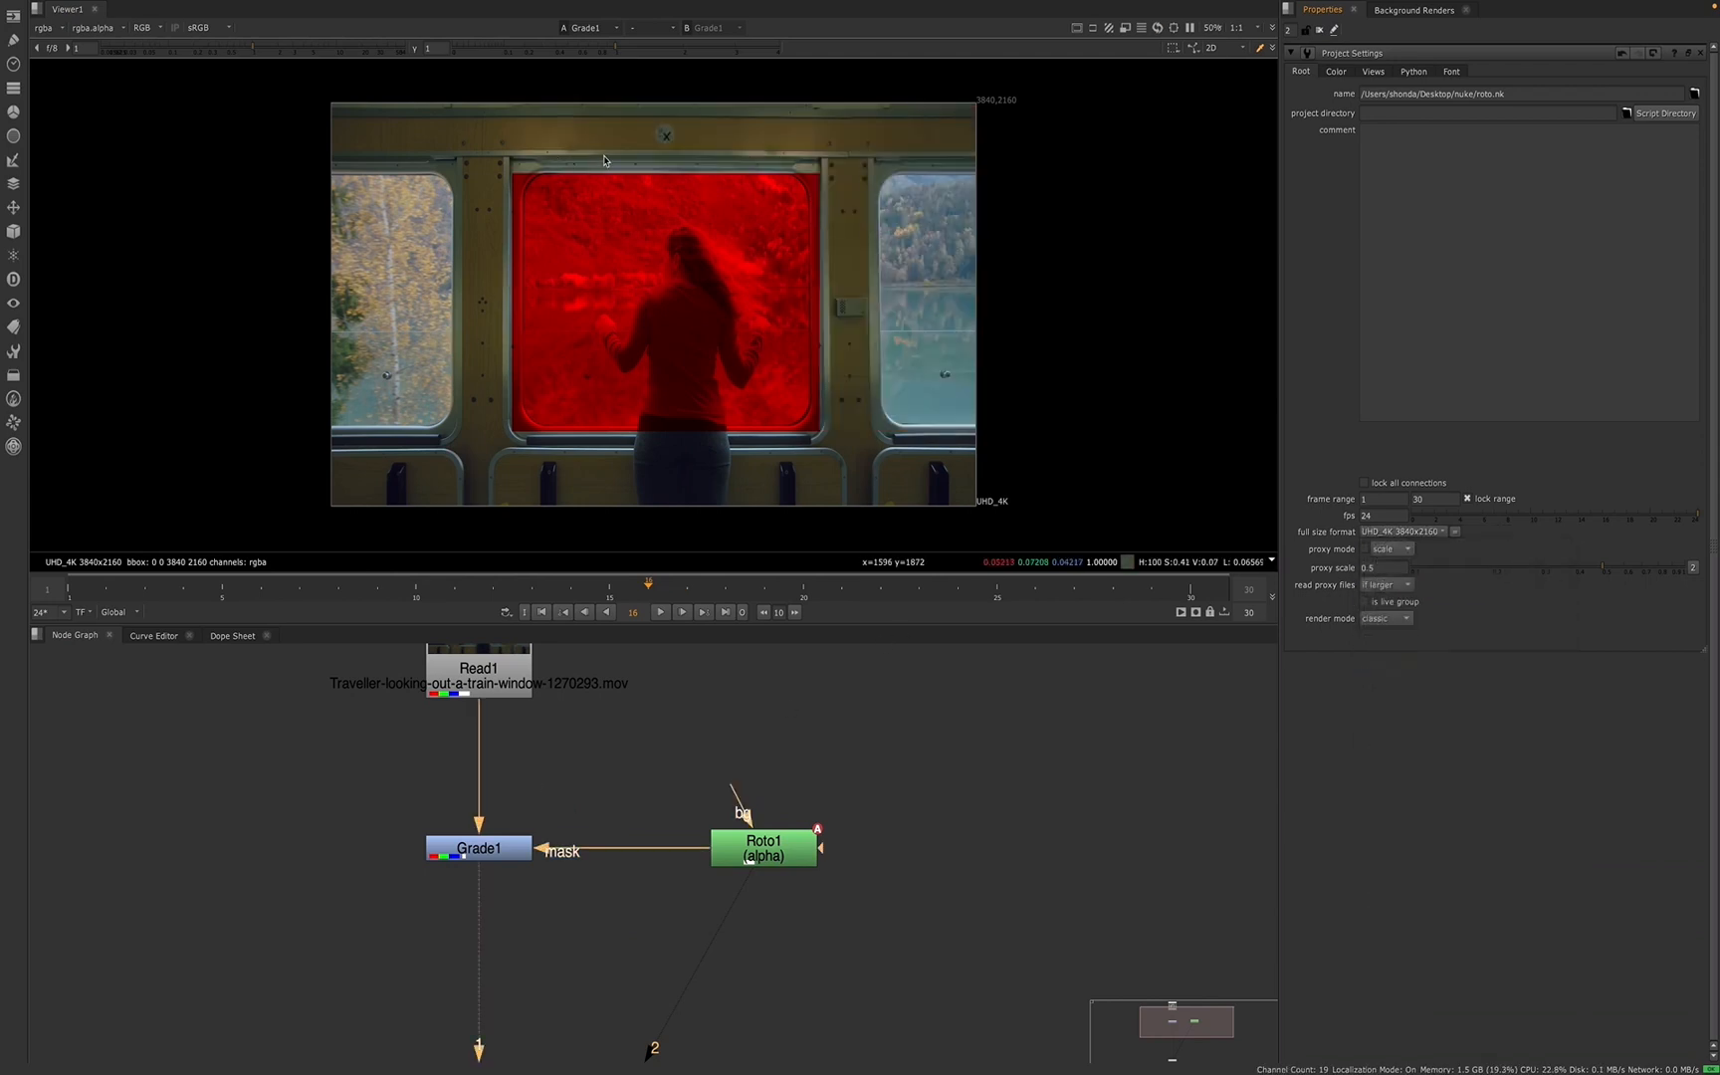
- Open Roto1's properties to compare its format with the project's, and undo the last full size format change
double_click(724, 839)
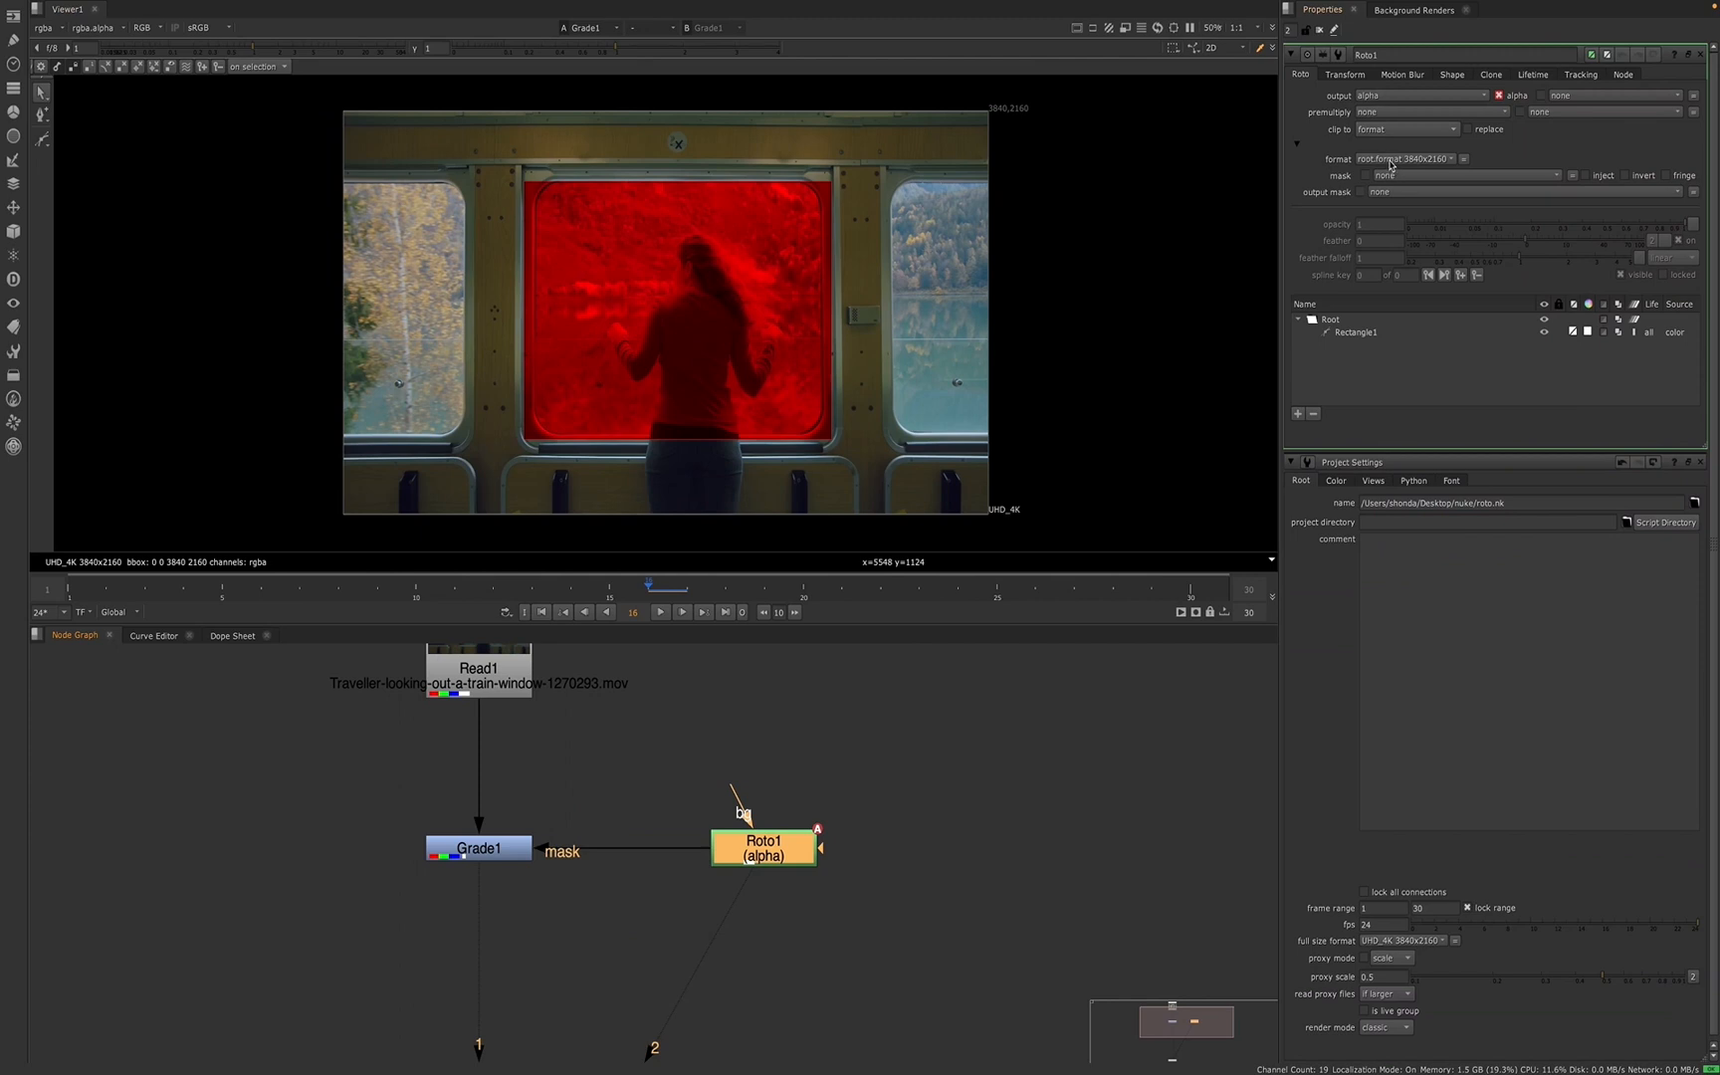
left_click(1415, 944)
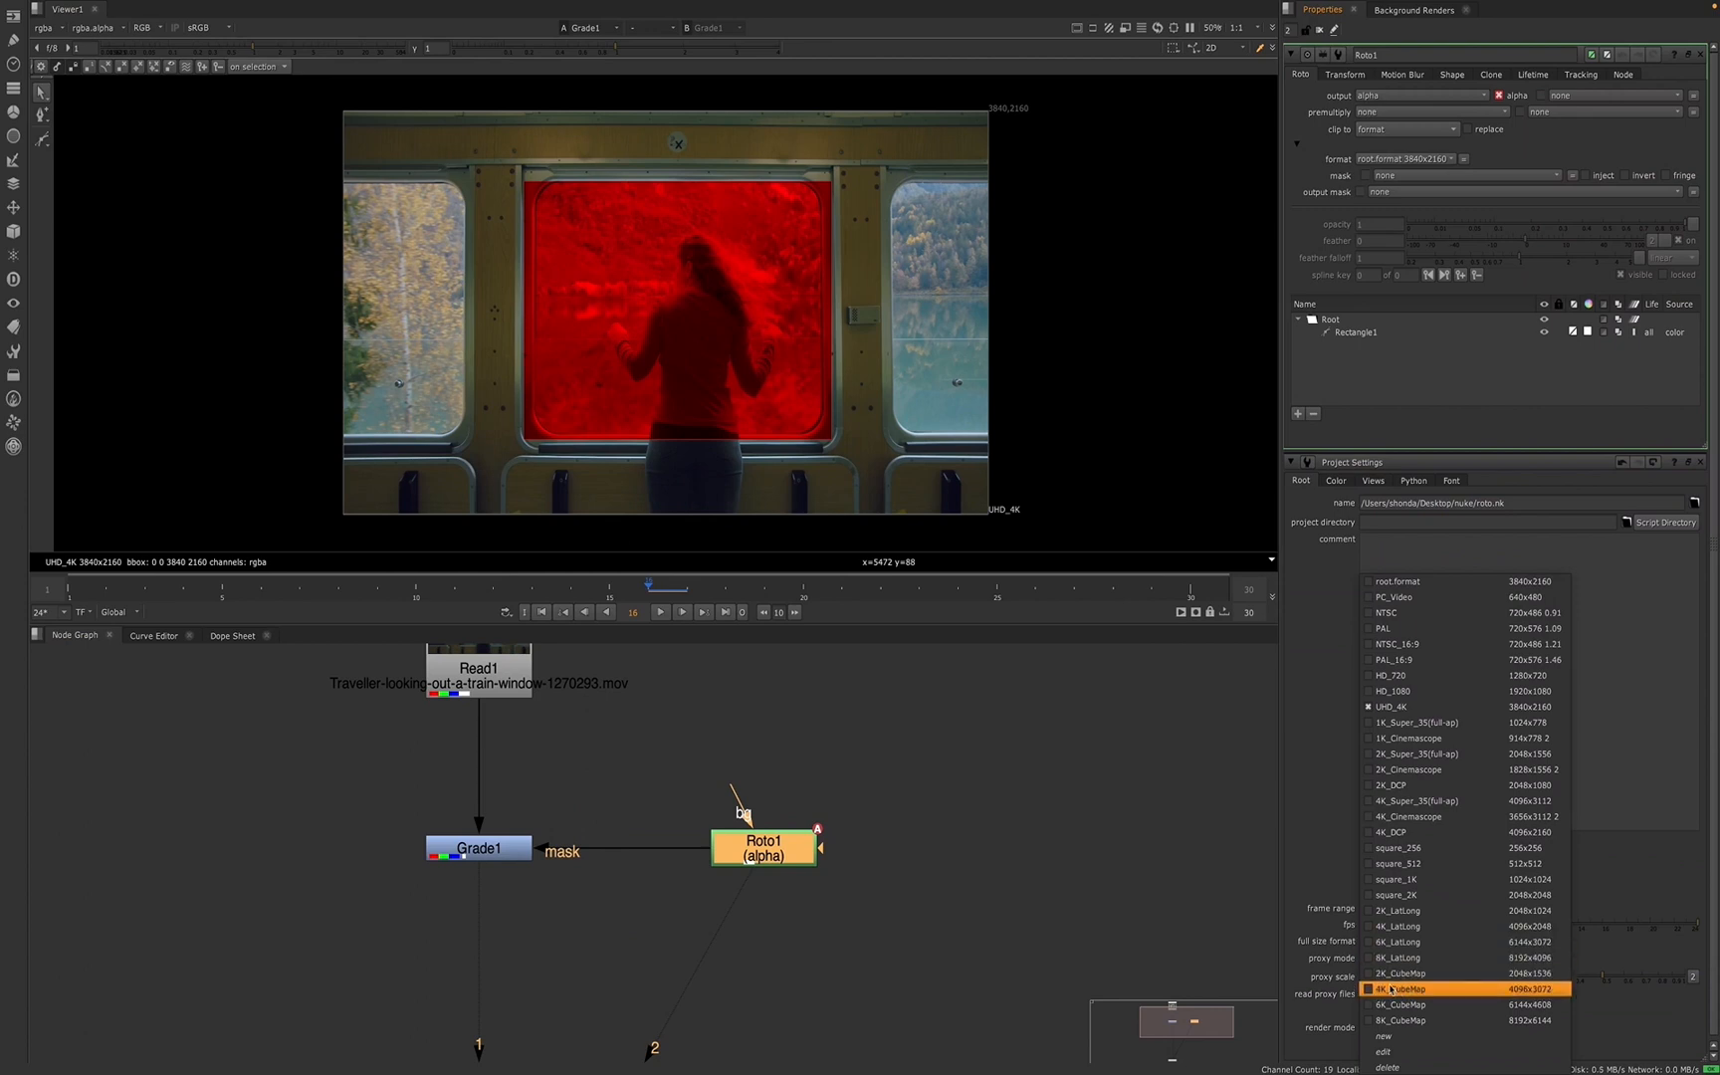
left_click(912, 844)
key("super+z")
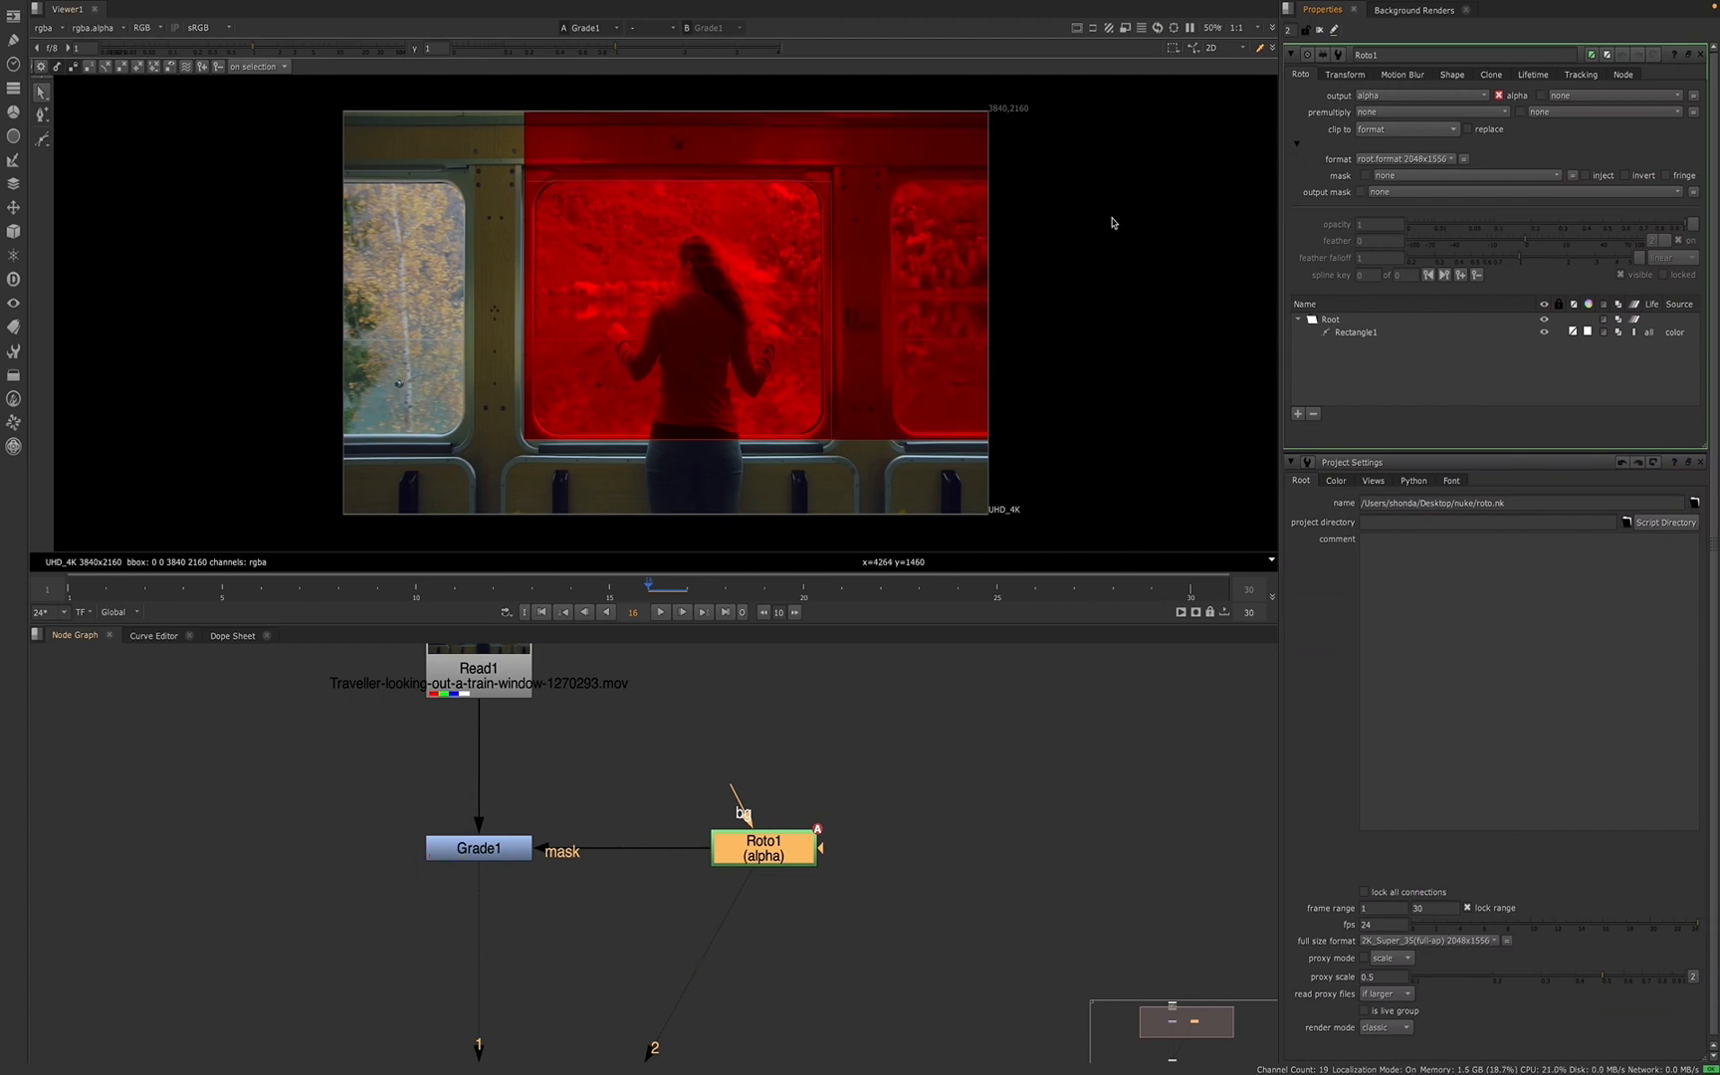
- Set Roto1's format to UHD_4K and the project's full size format to UHD_4K as well
left_click(1369, 159)
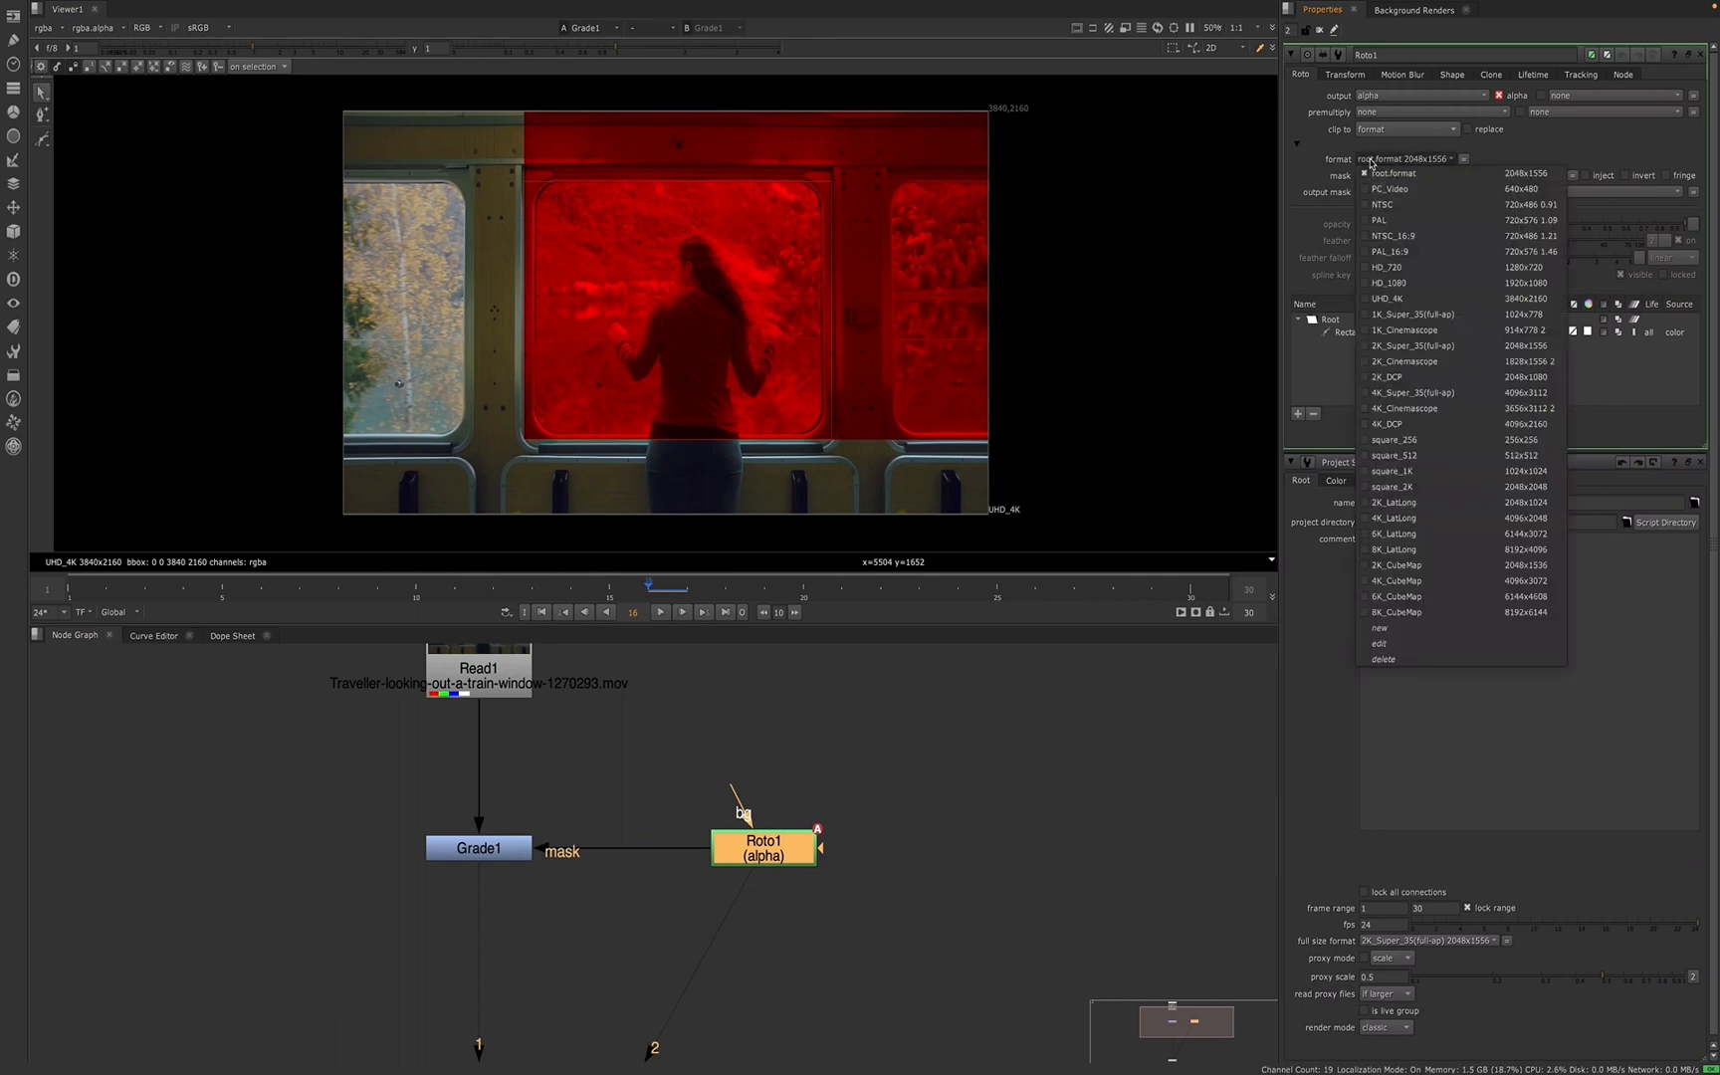
left_click(1366, 299)
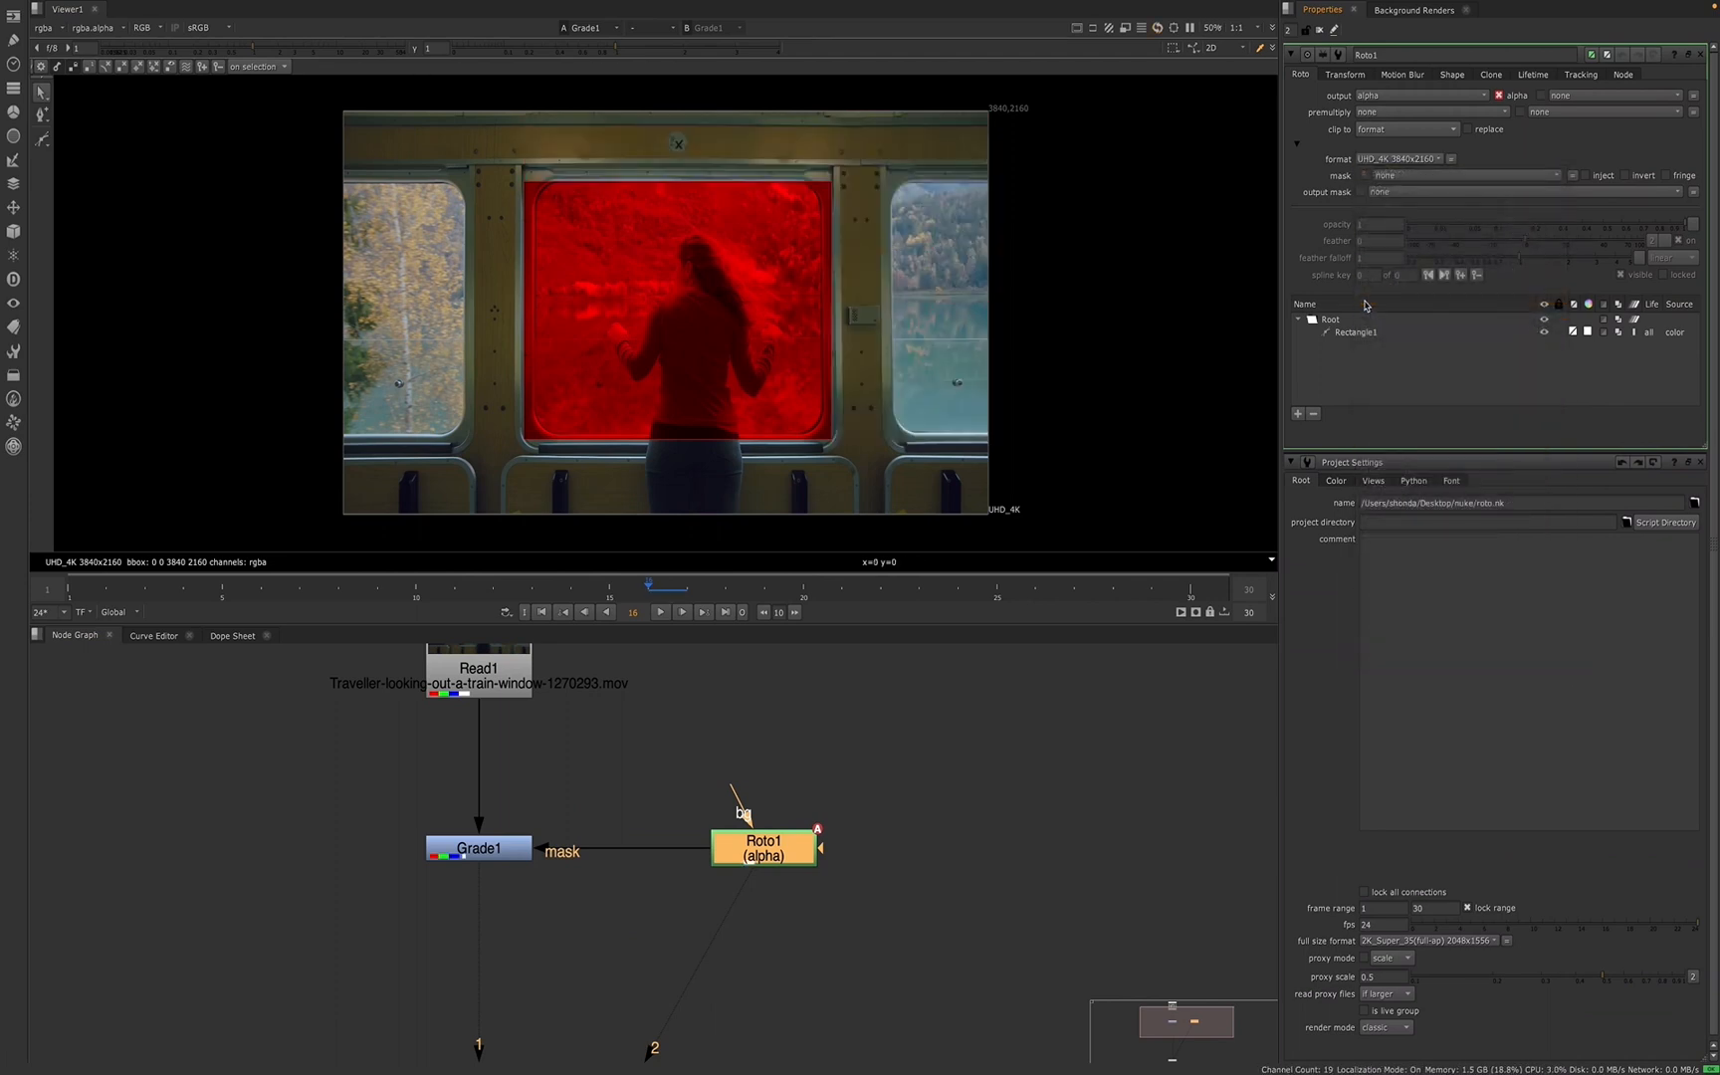
left_click(1467, 942)
left_click(1370, 706)
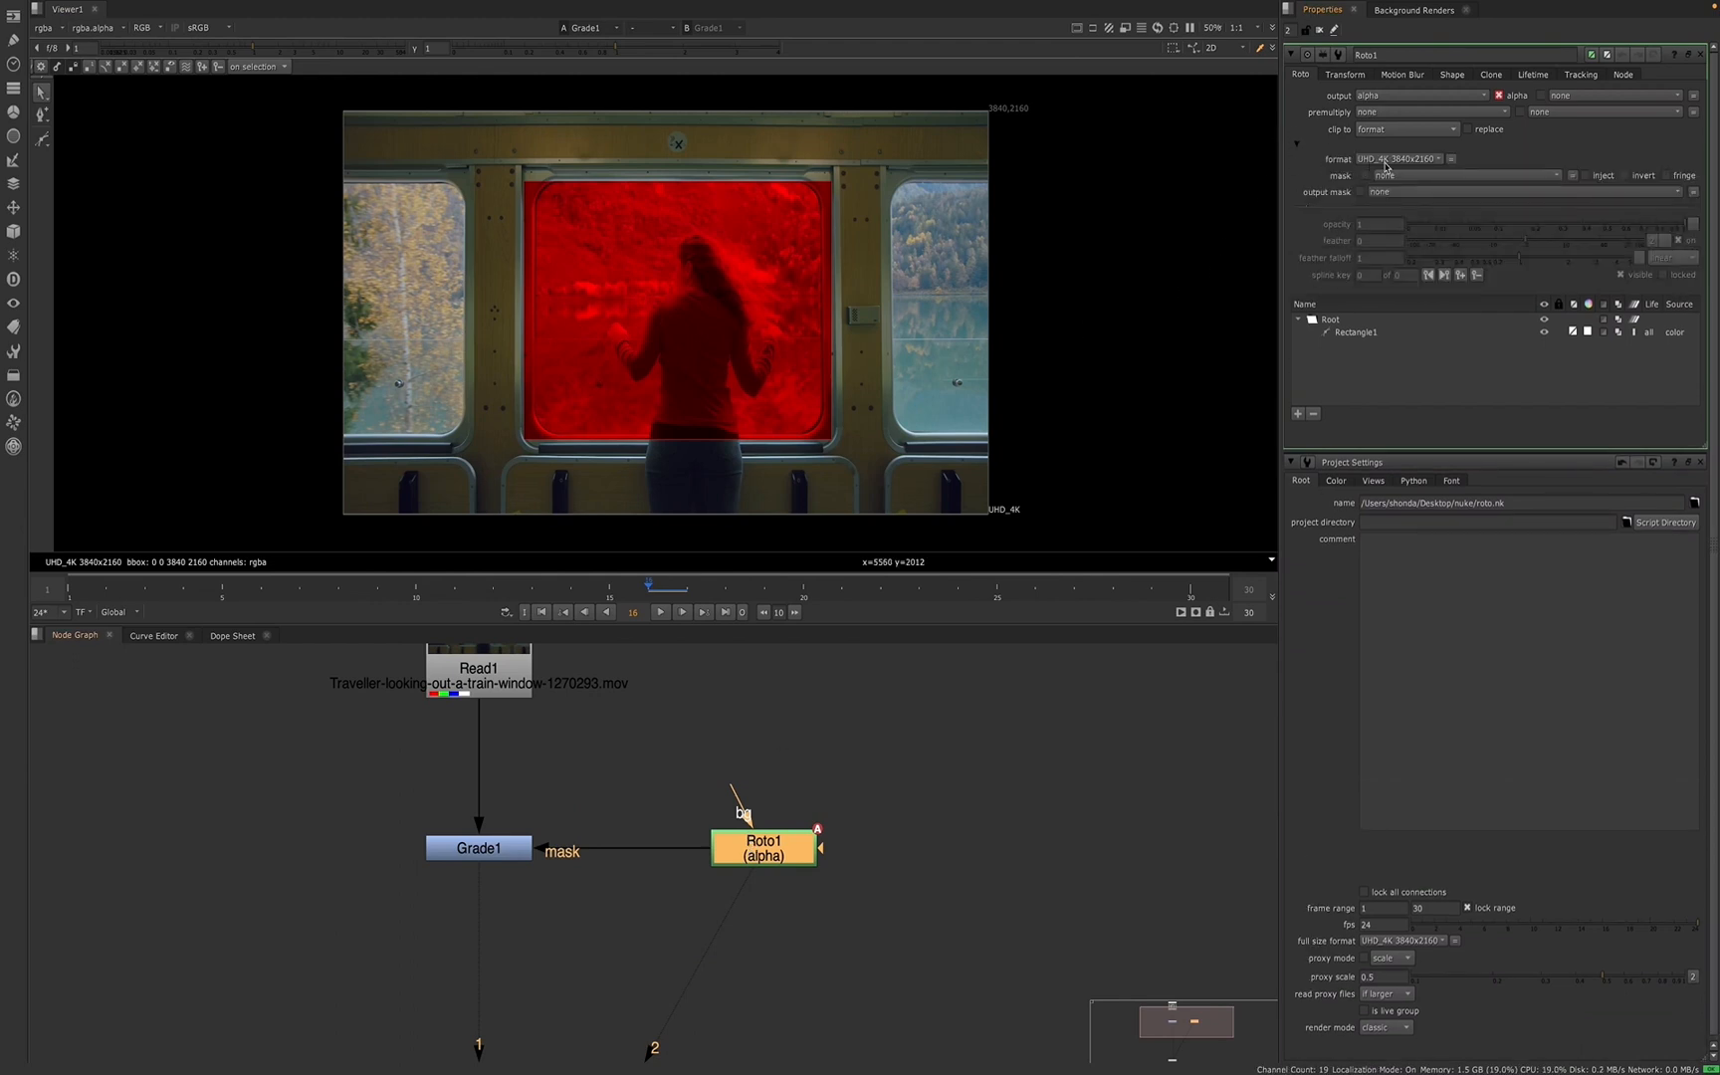
- Review Roto1's available format options, including root.format, and leave its format setting as it is
left_click(1388, 161)
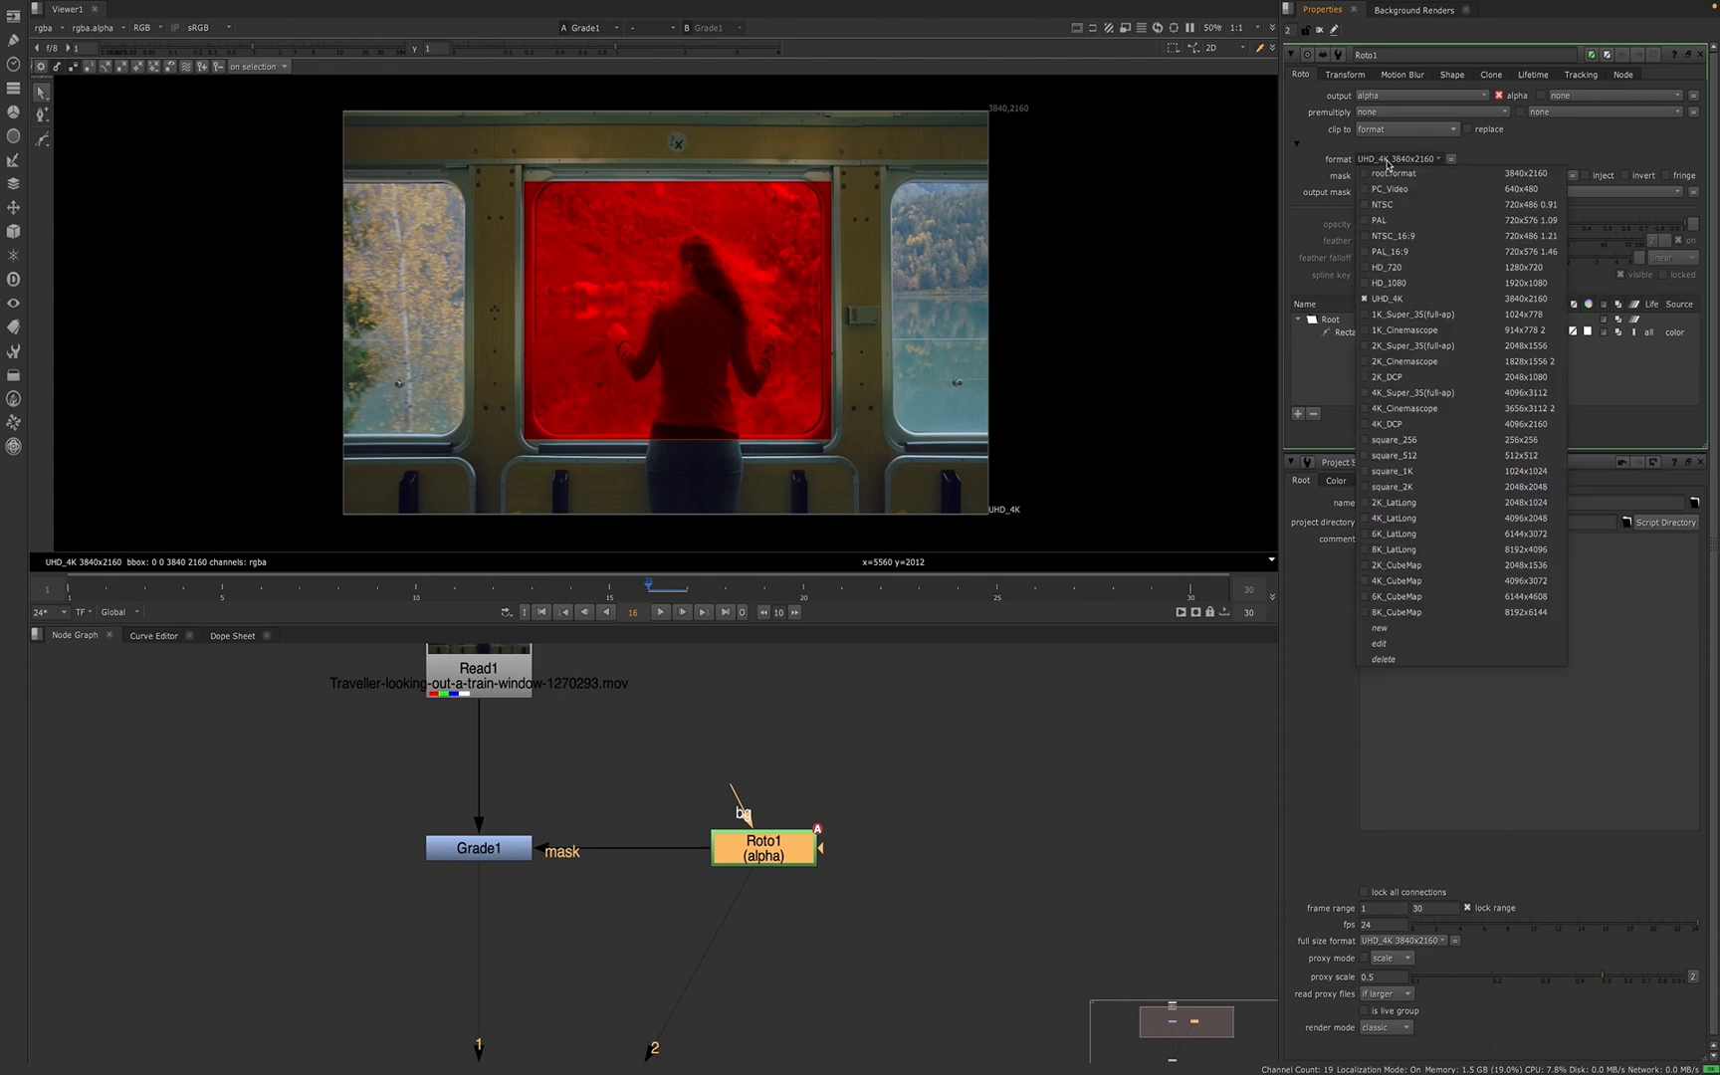
left_click(1312, 149)
scroll(511, 756, "down", 3)
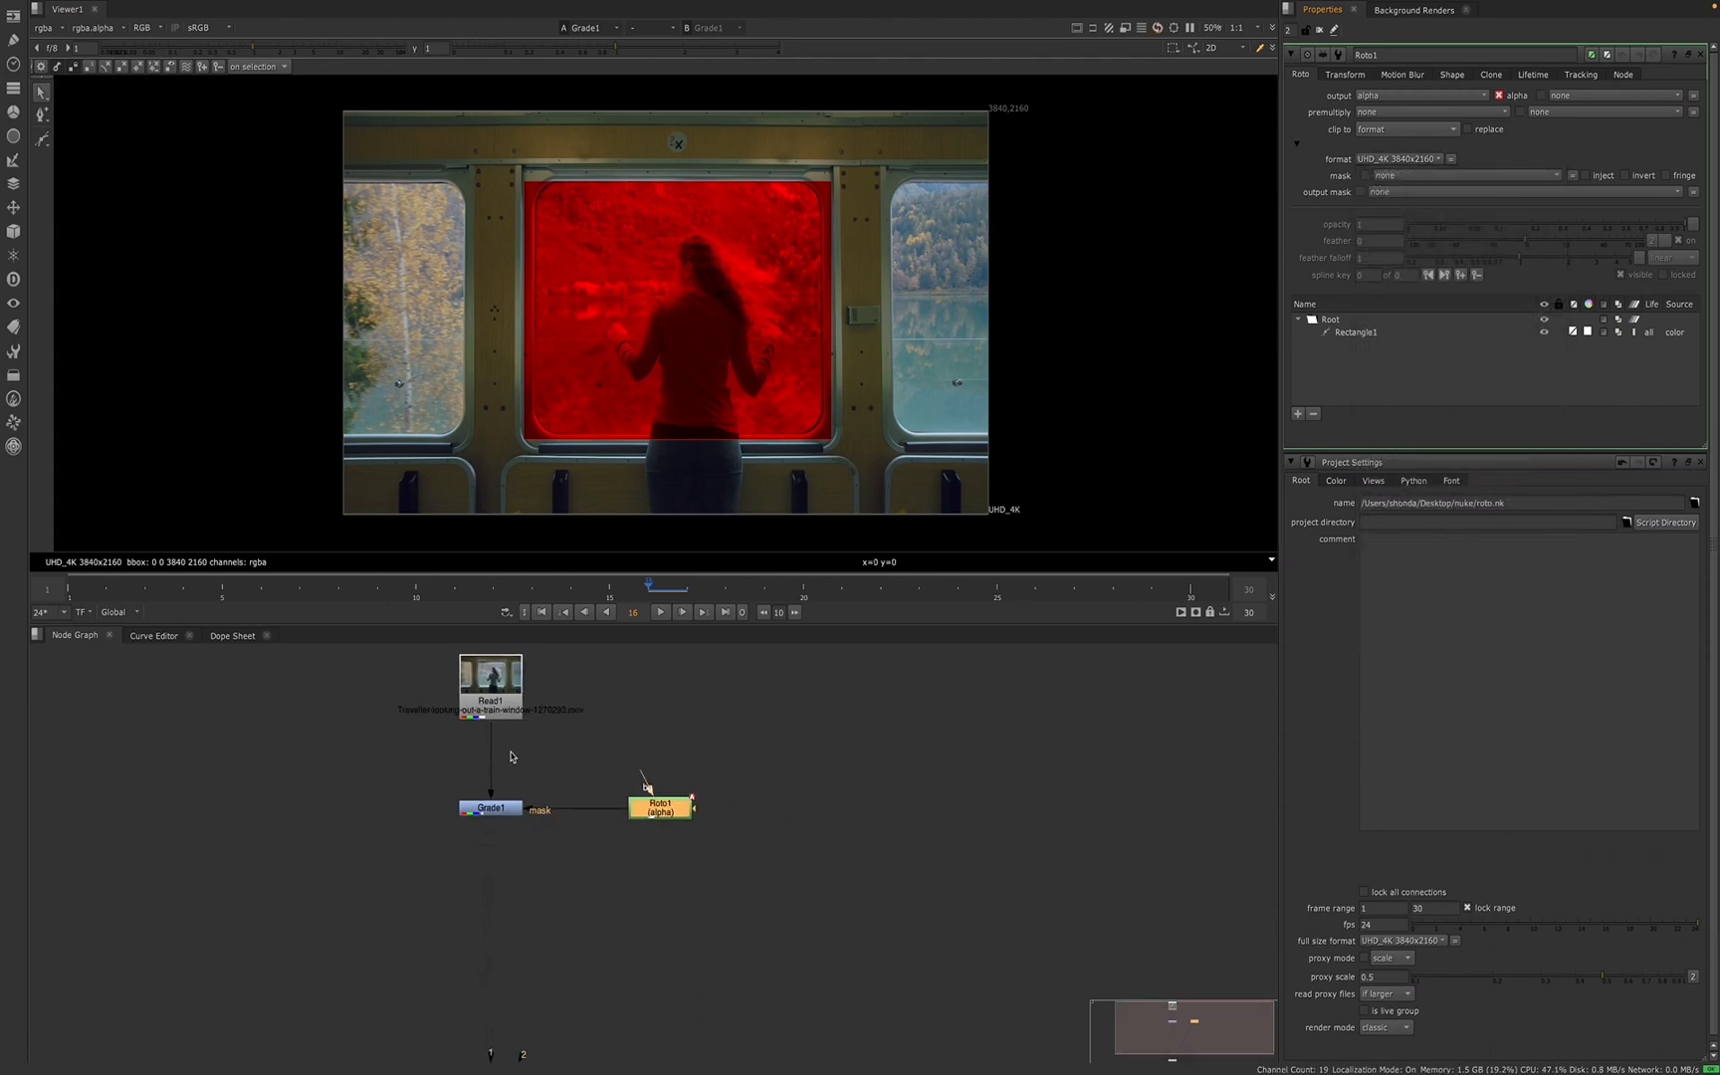
middle_click_drag(511, 756, 547, 784)
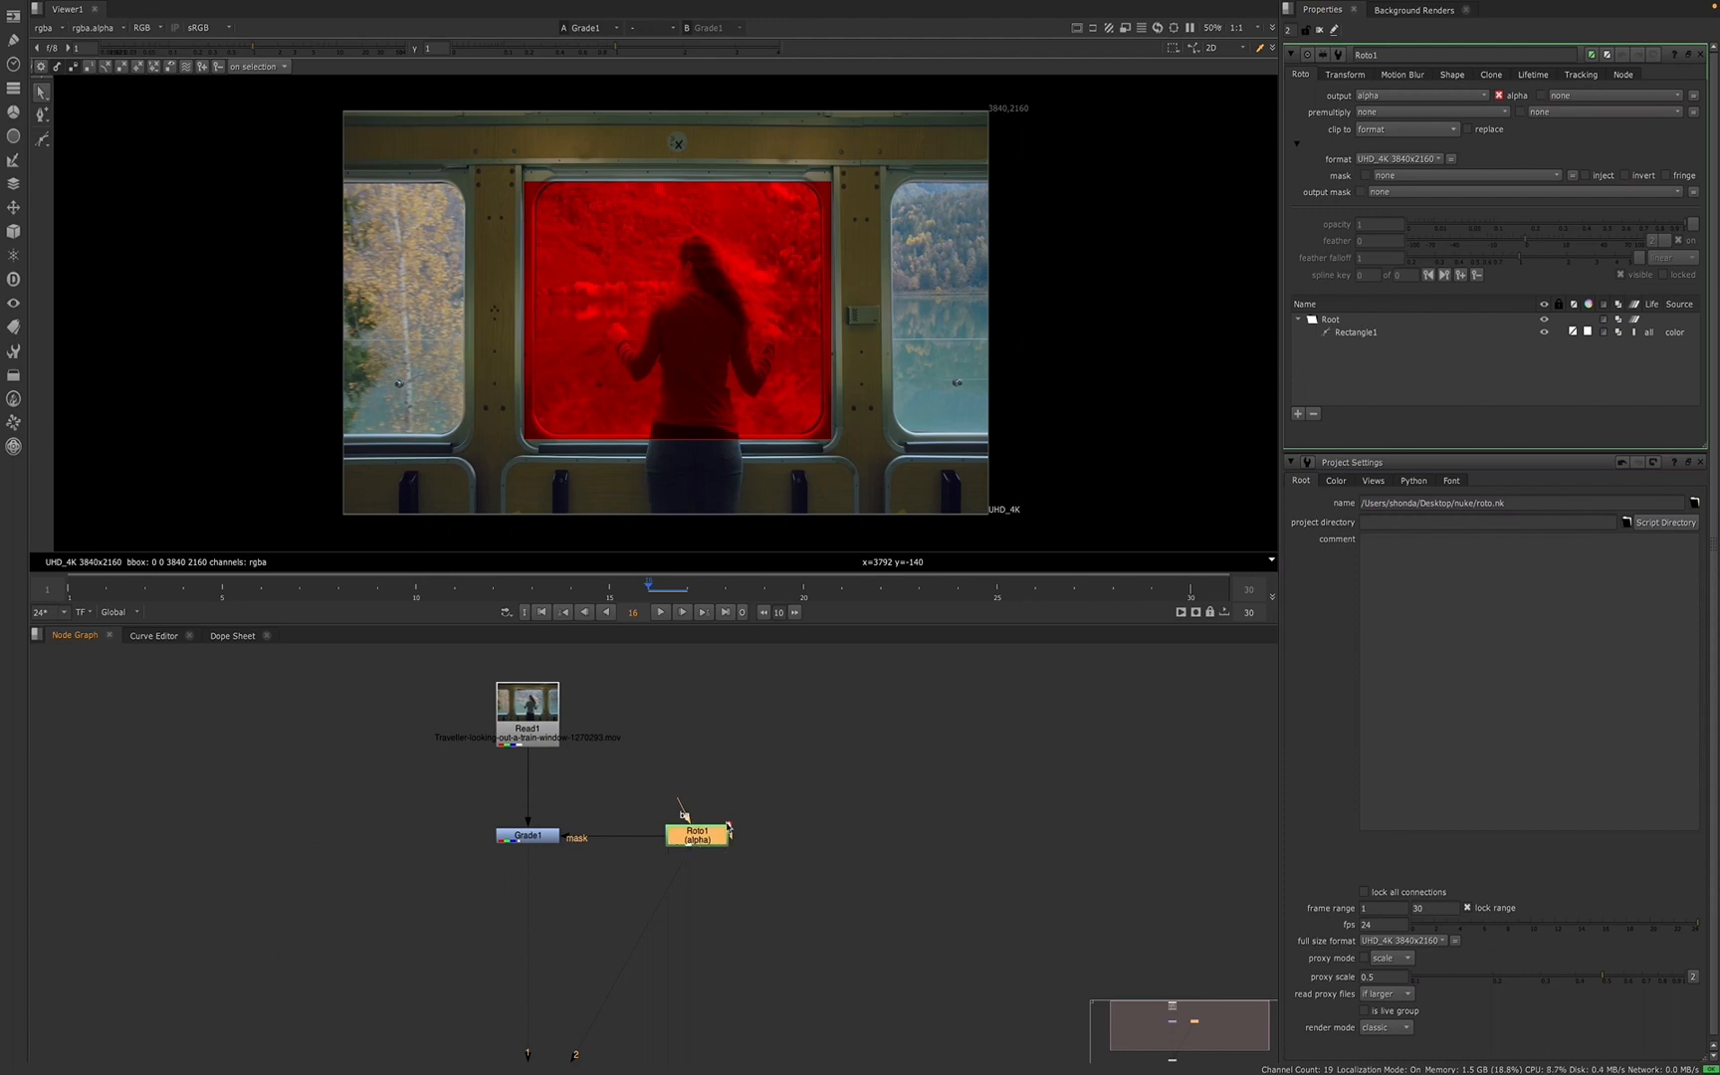
left_click(1414, 160)
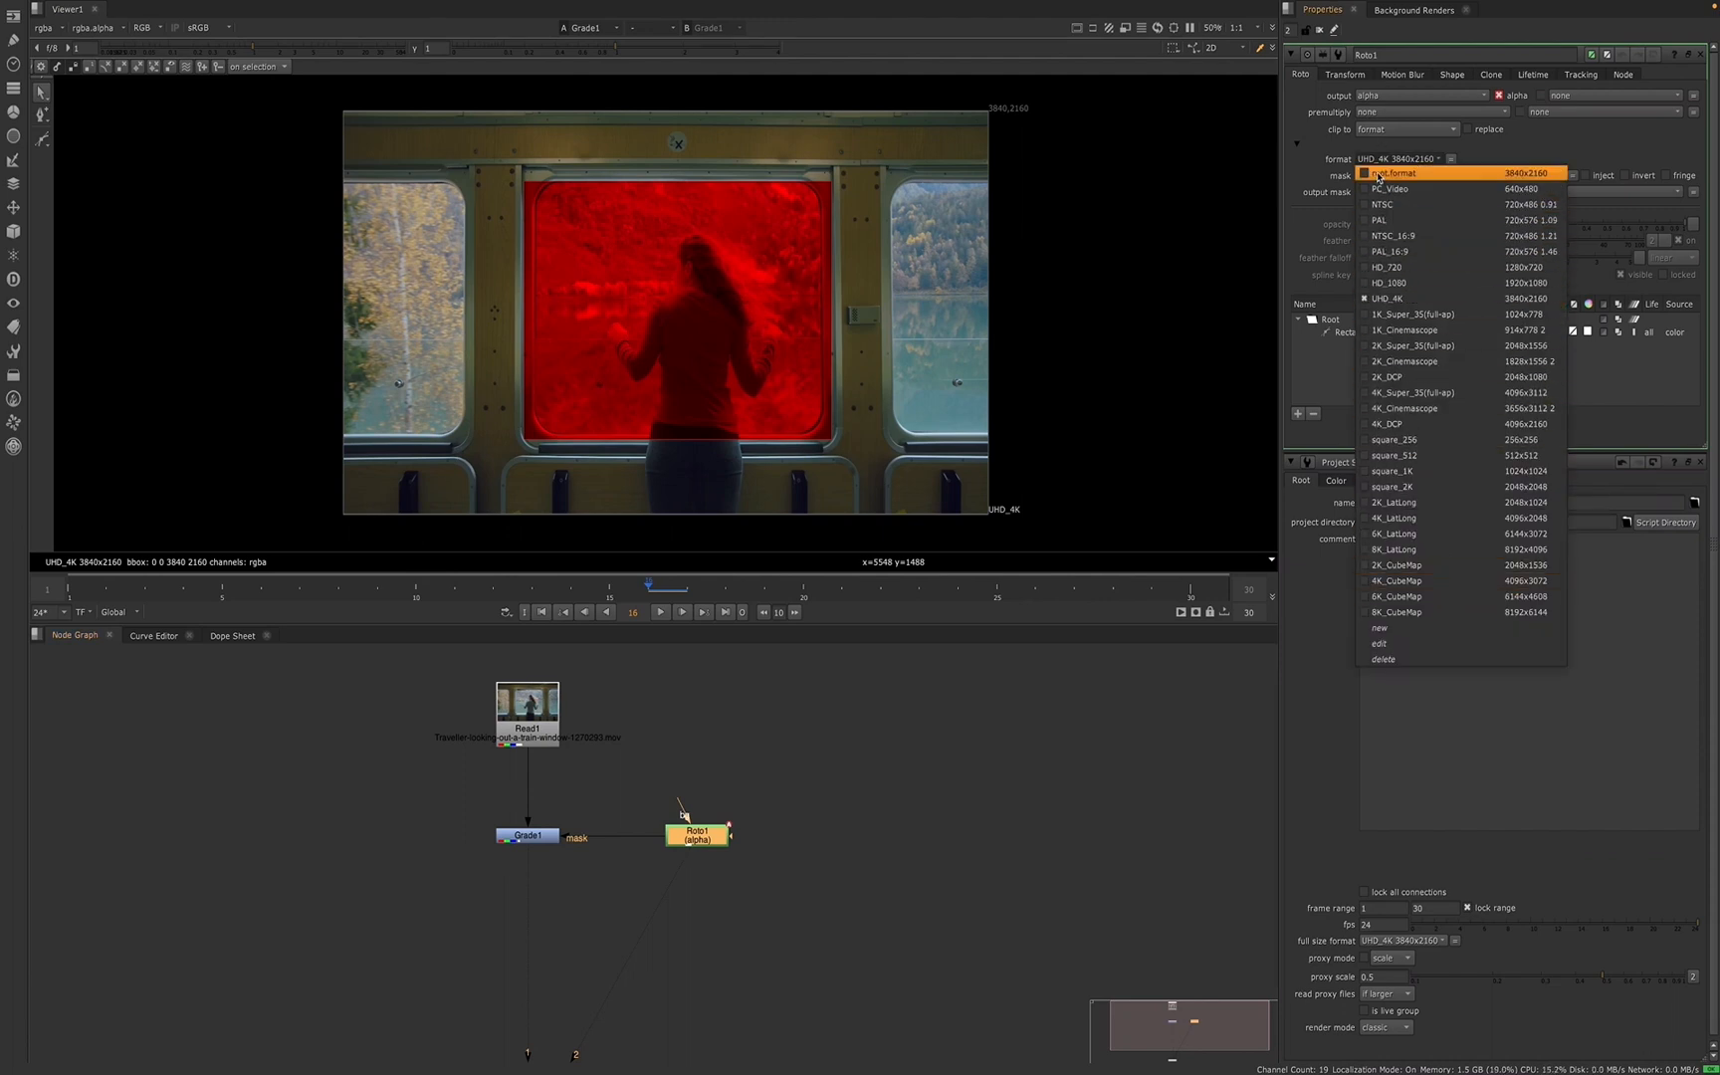
left_click(1311, 155)
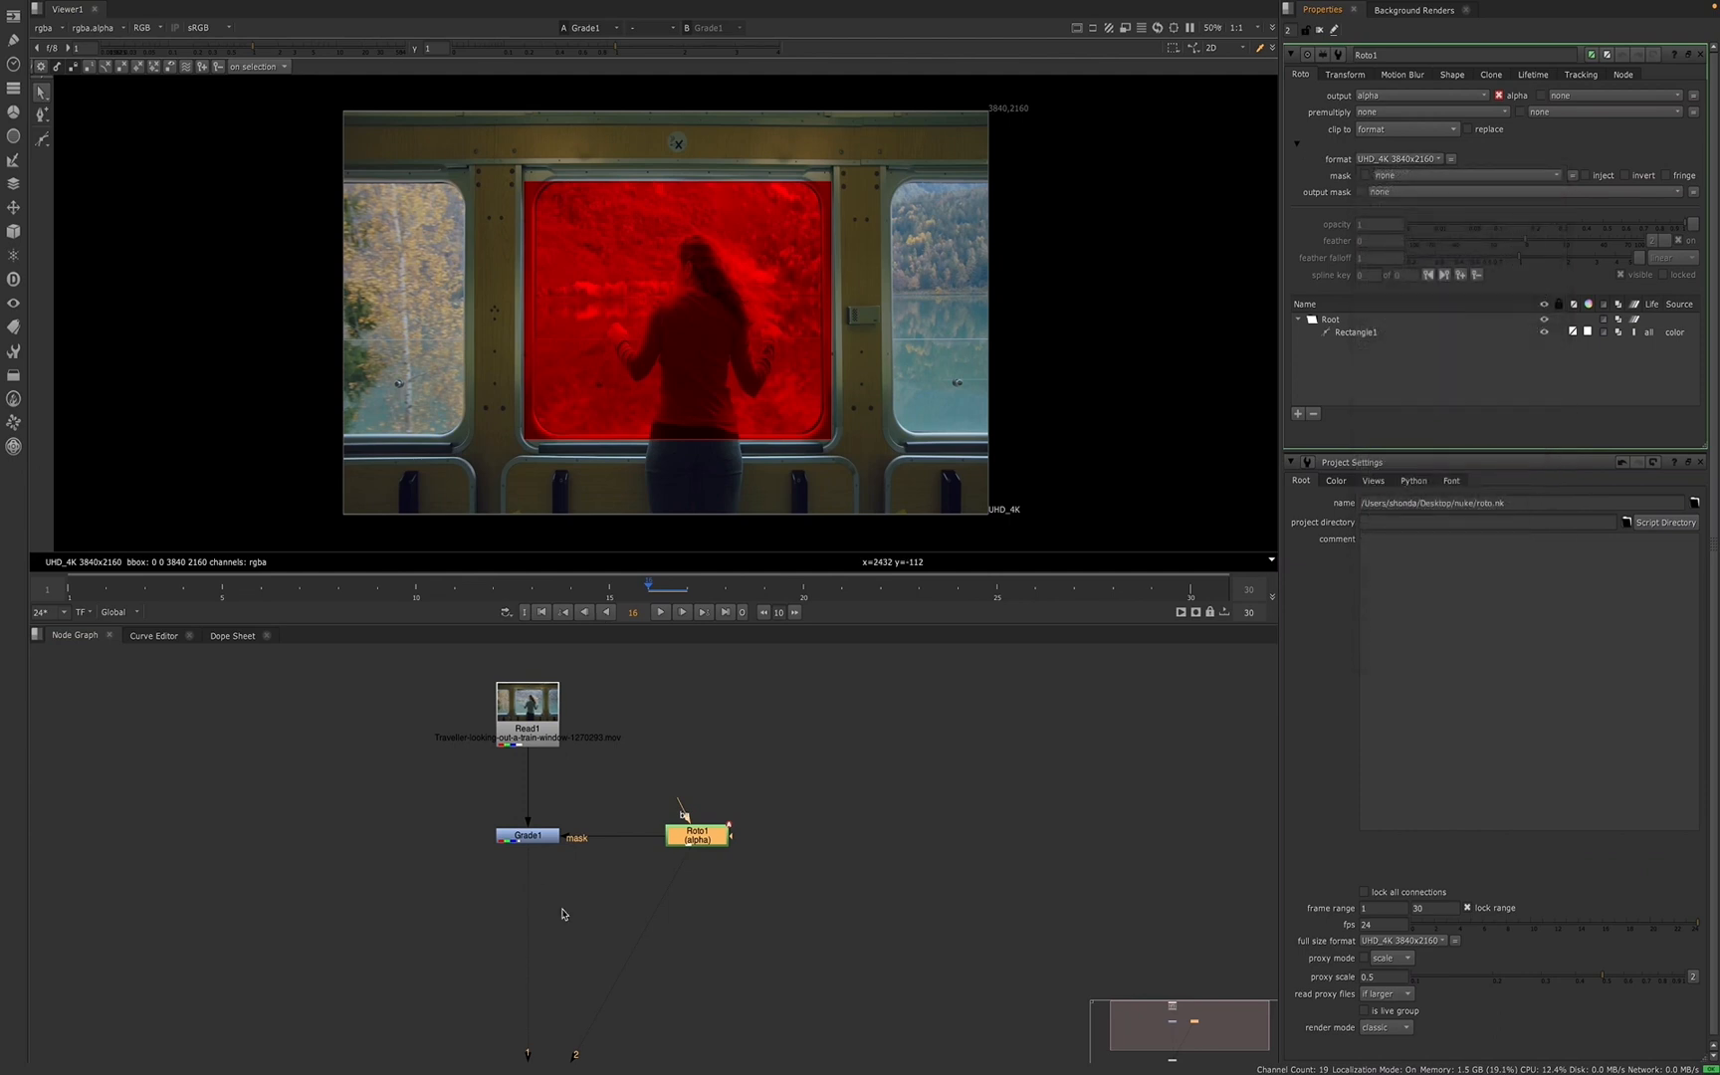
- View Roto1's output in the Viewer and display its alpha channel
left_click(532, 838)
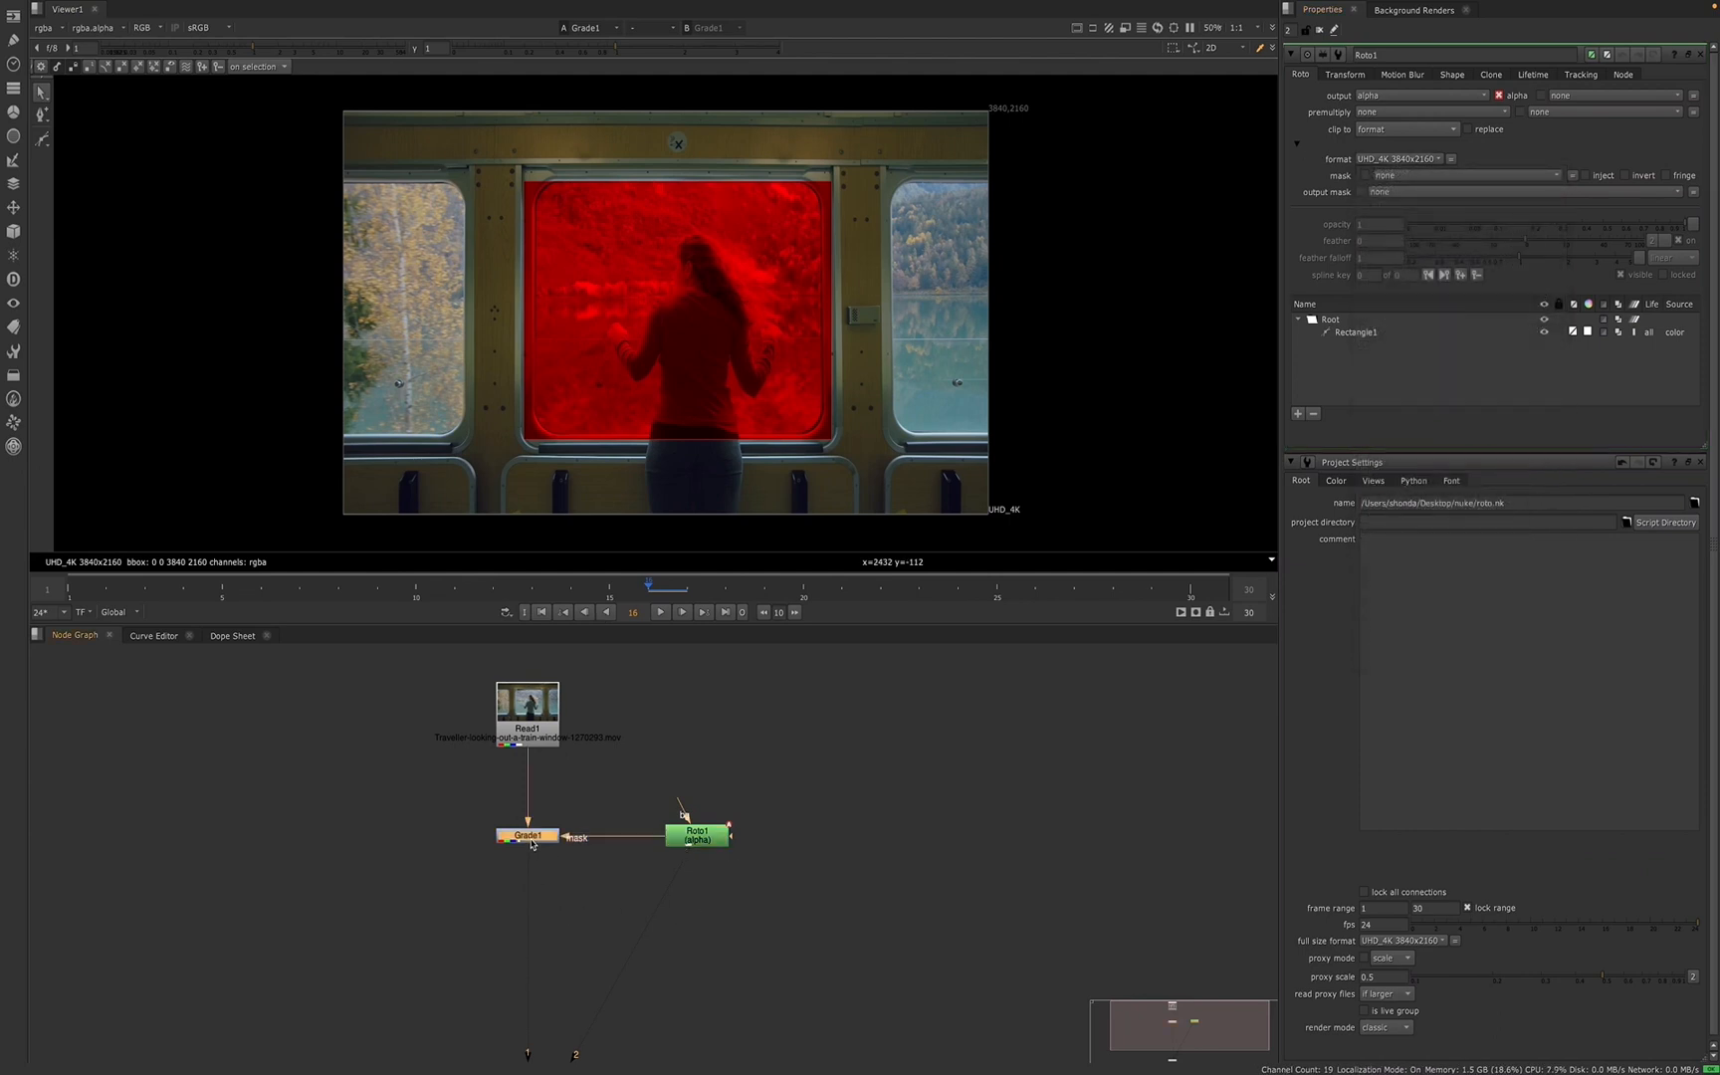
left_click(689, 844)
key("1")
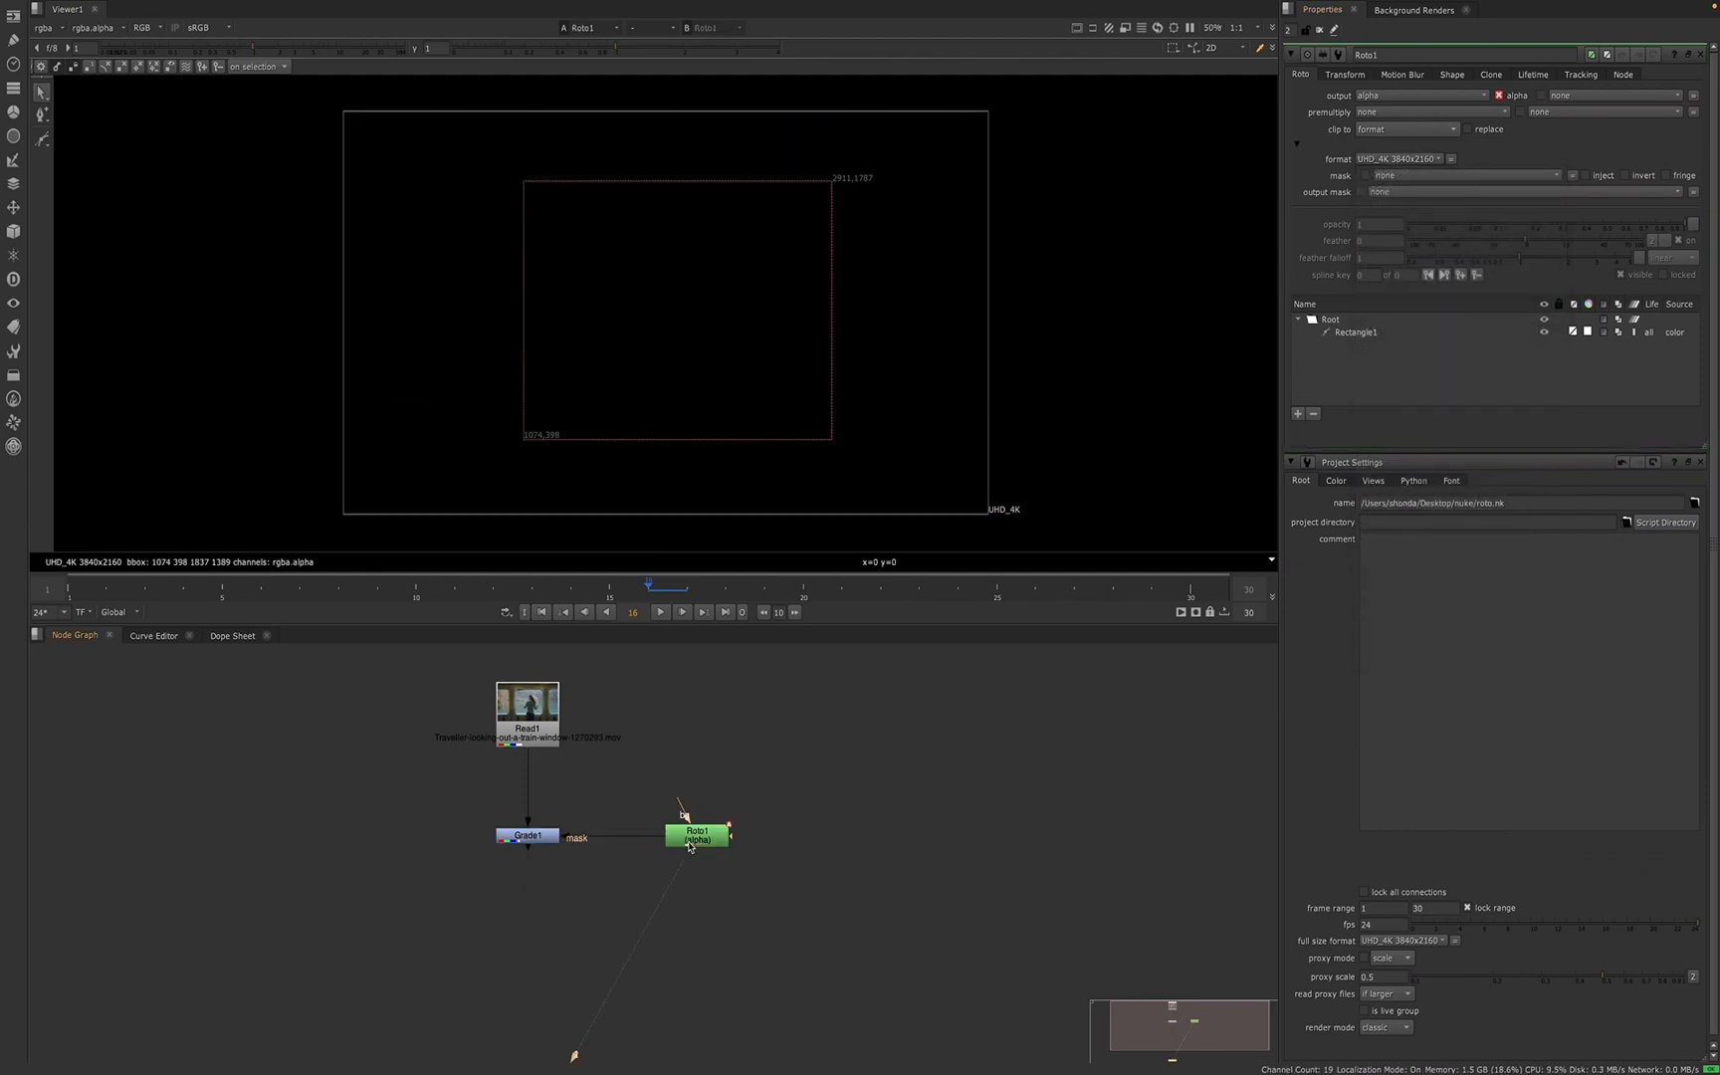
left_click(690, 844)
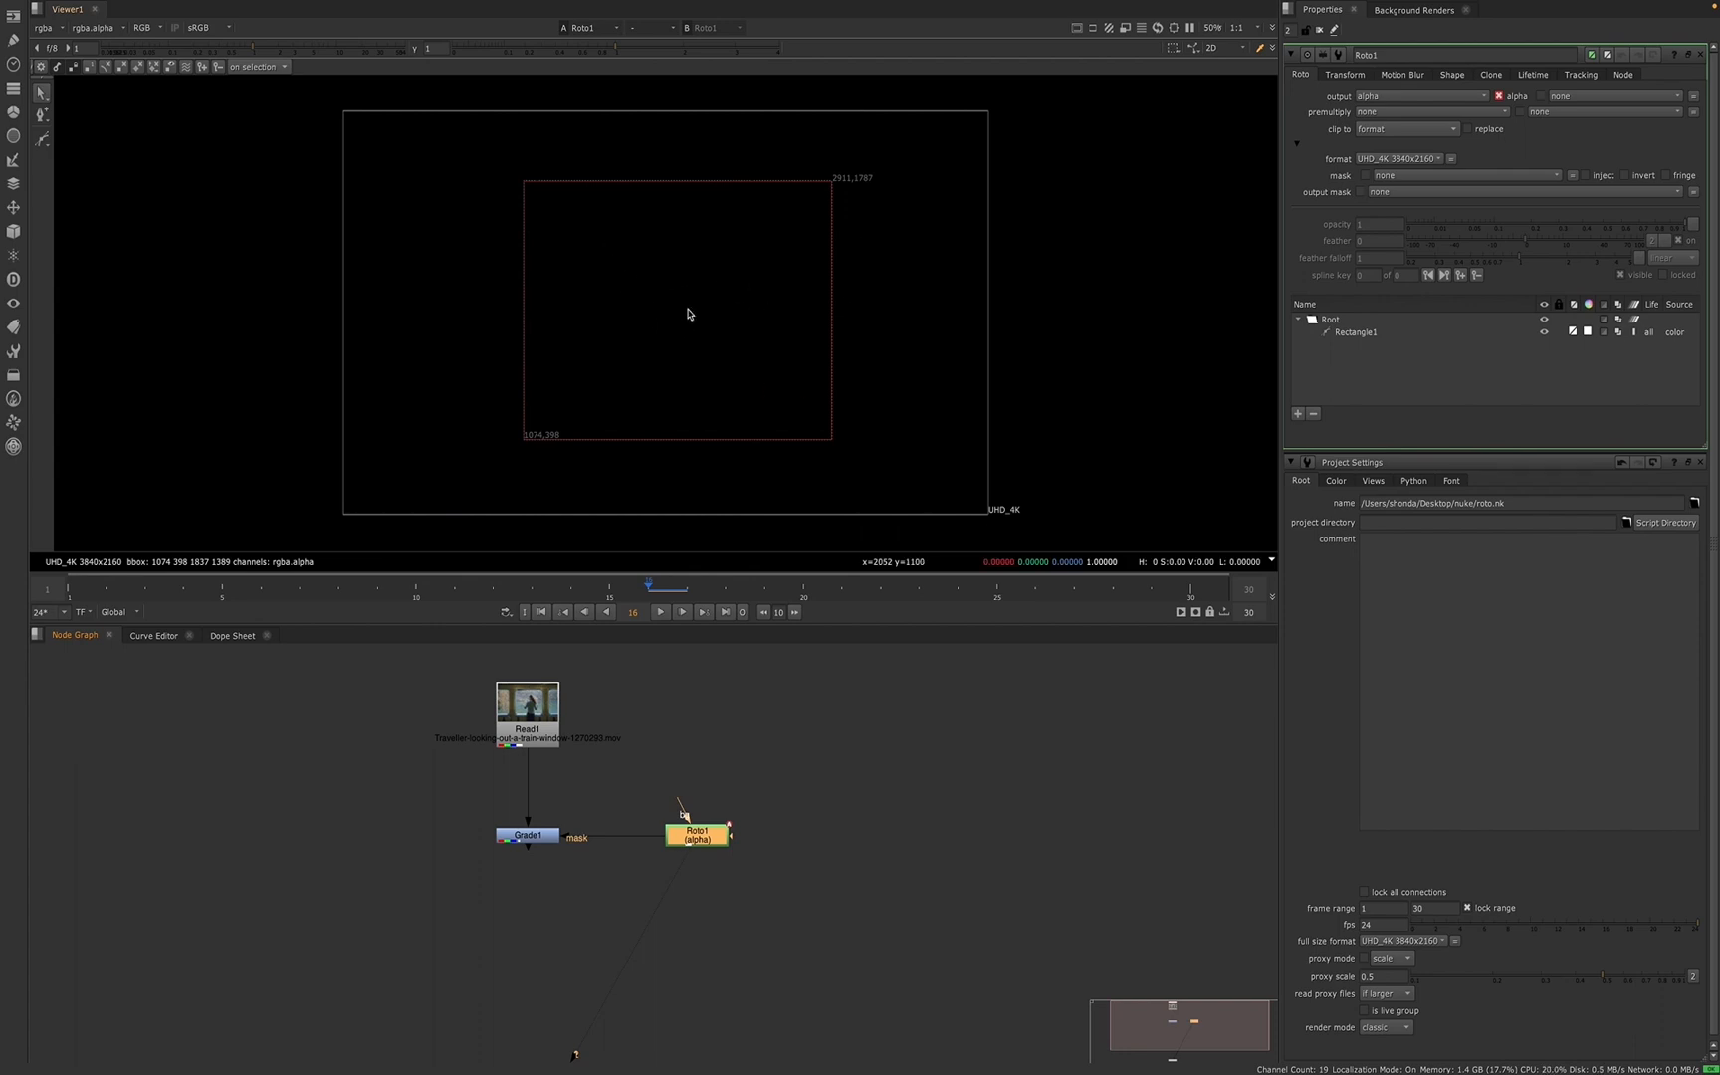
key("a")
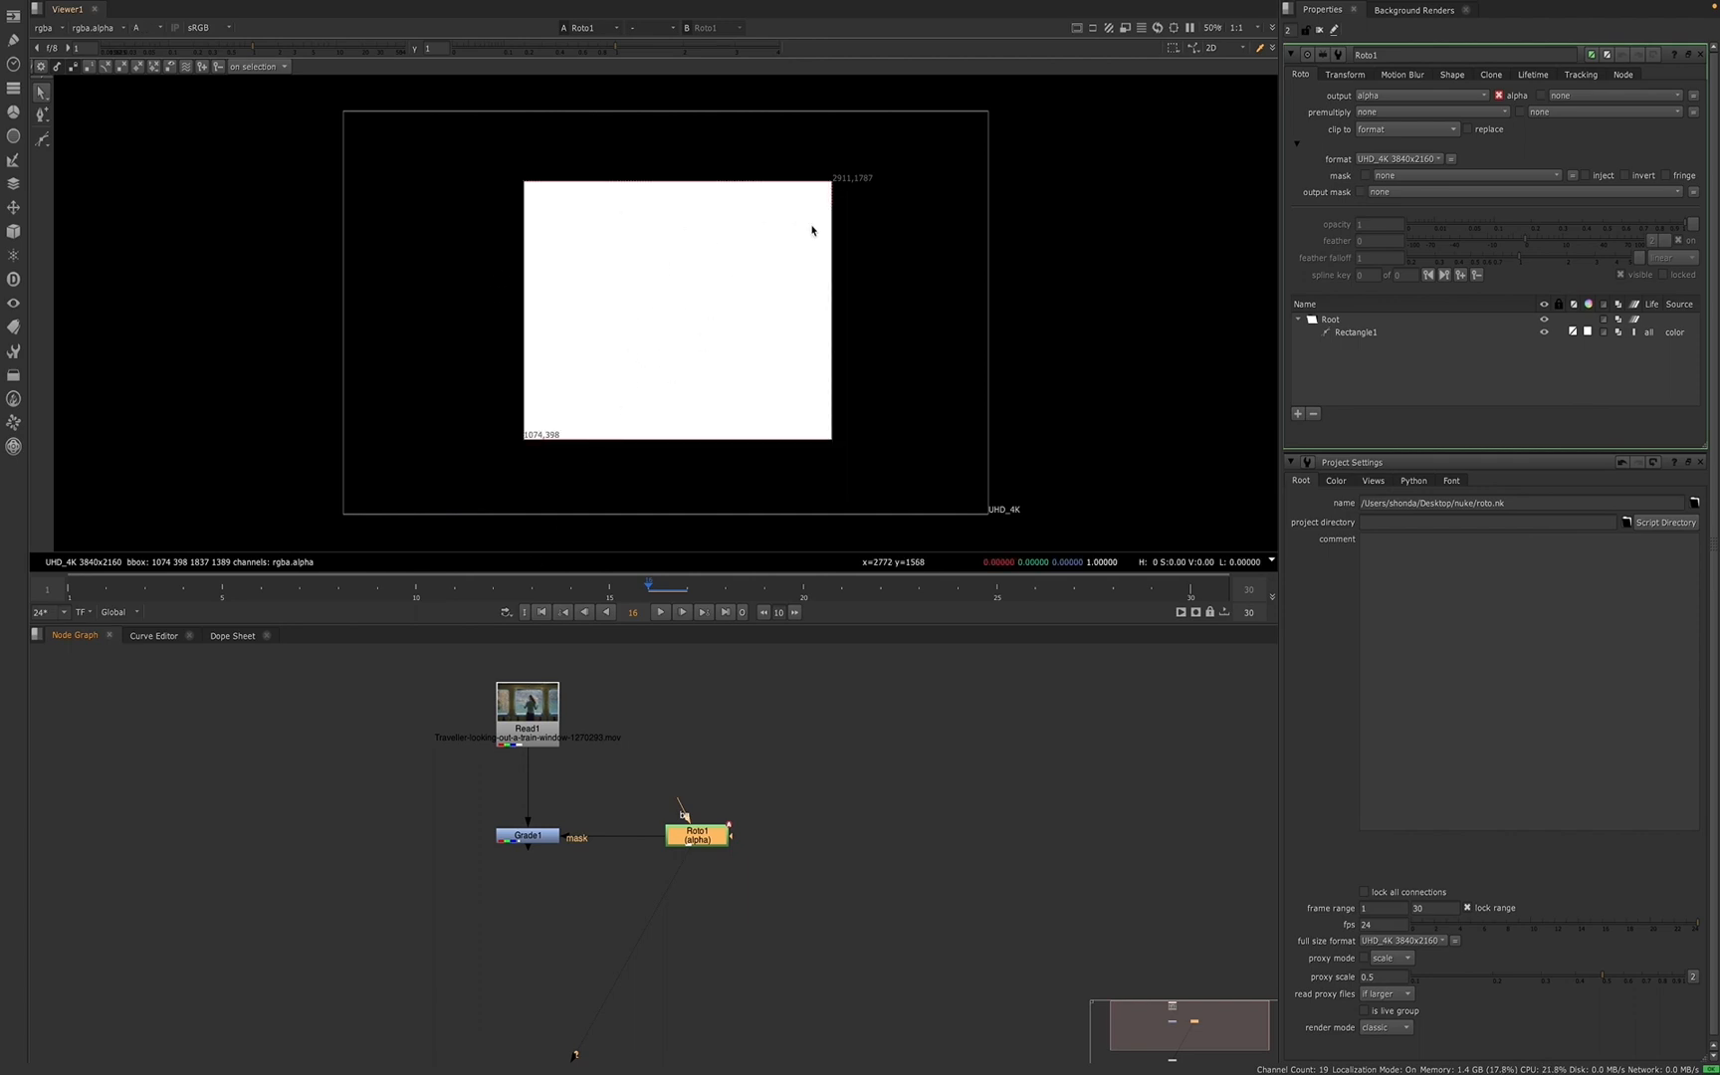
- Connect the Viewer to Grade1 and compare its alpha channel with its RGB image
left_click(530, 839)
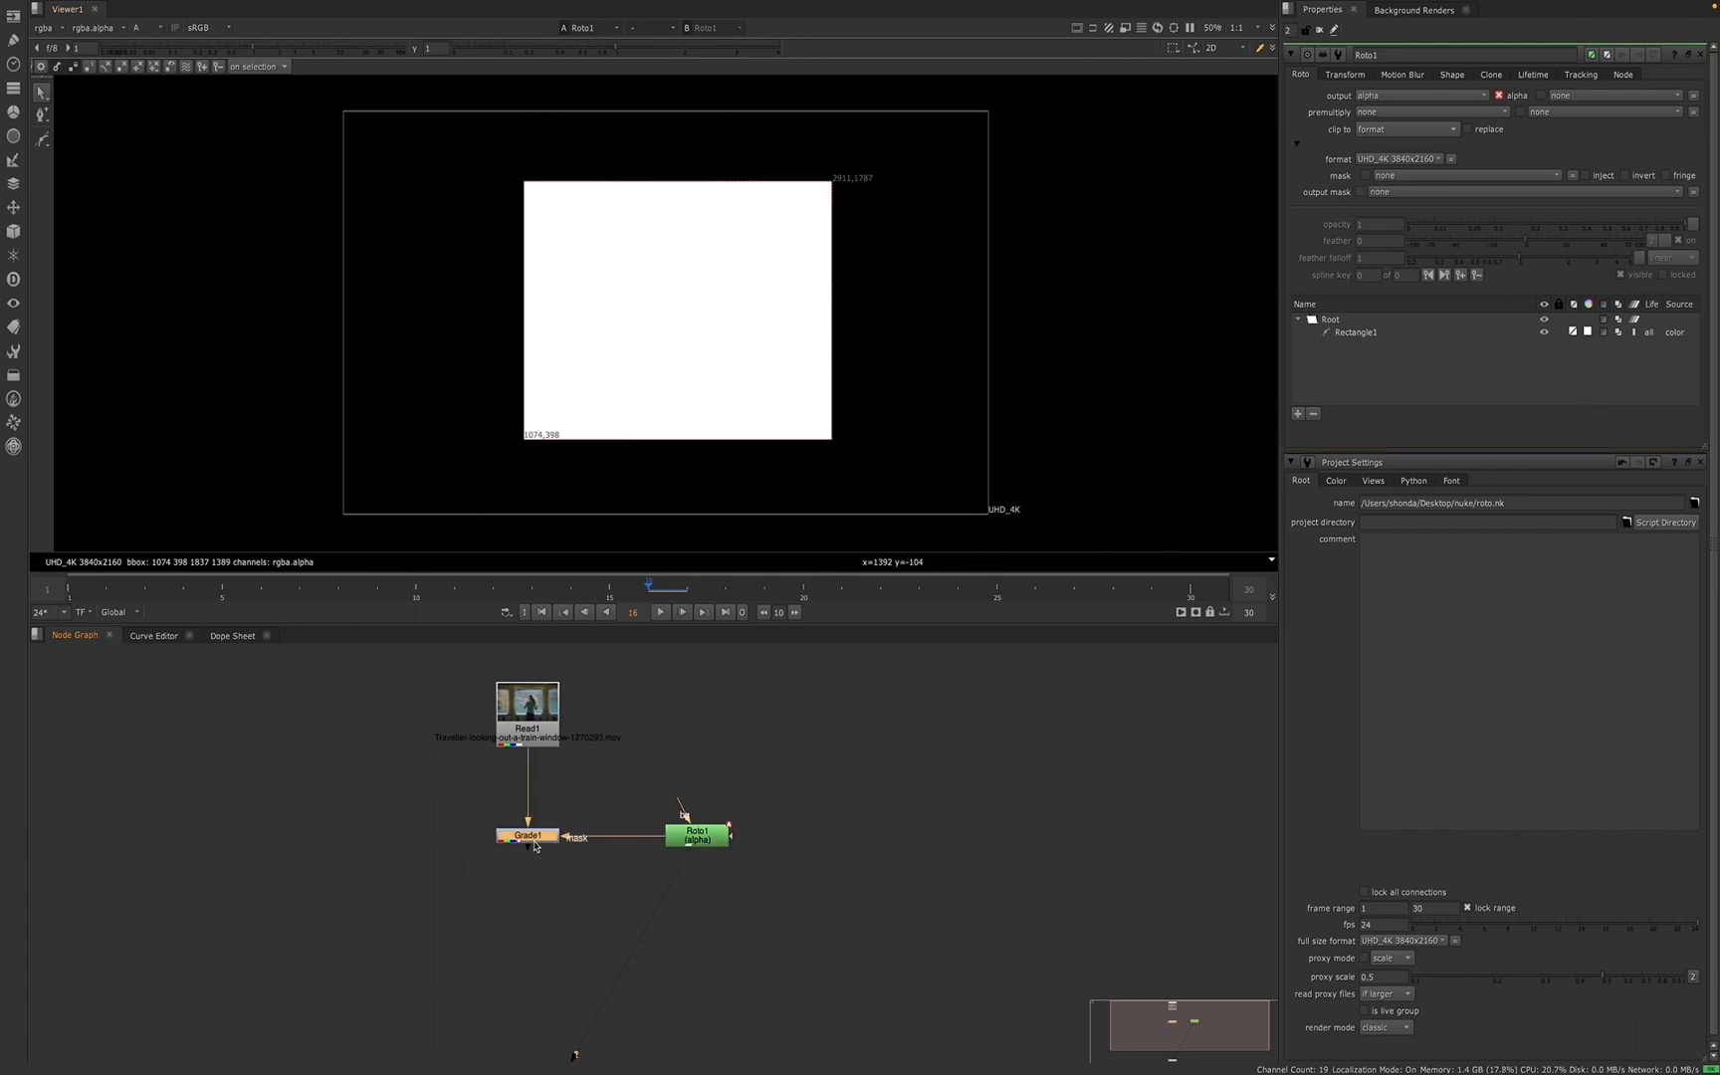
left_click_drag(534, 847, 525, 1061)
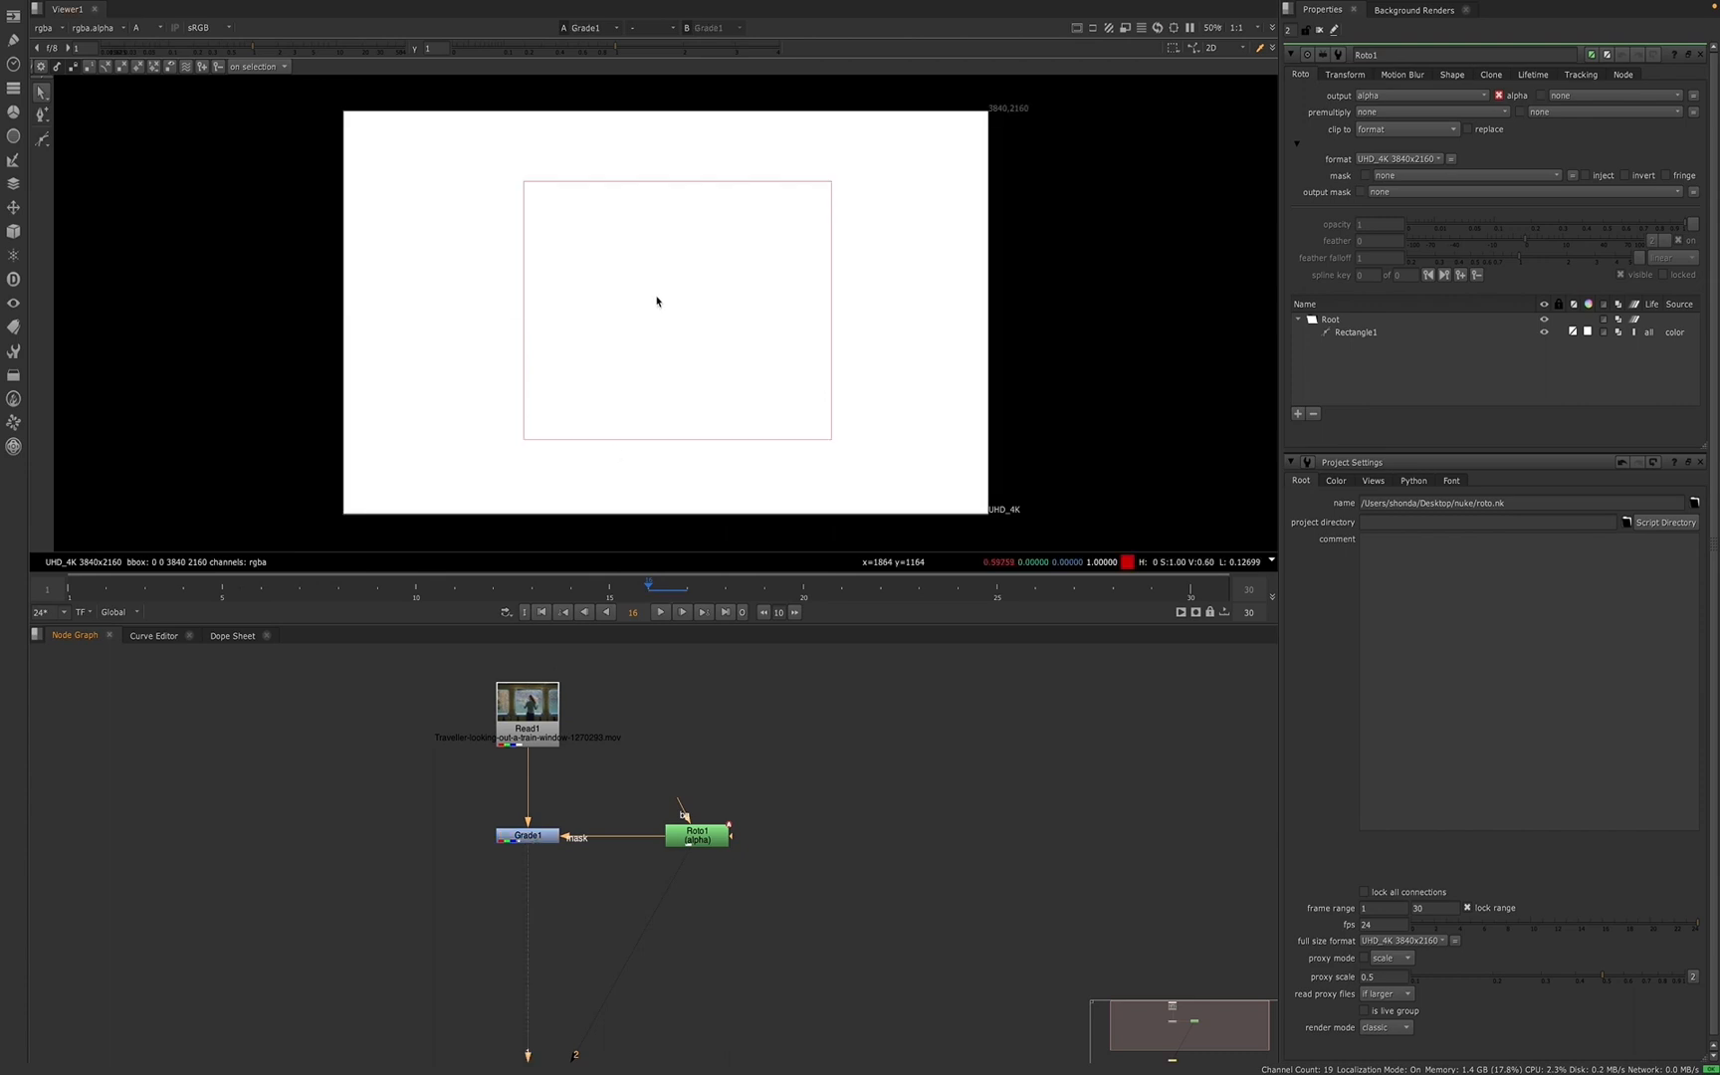
key("a")
key("a")
key("a")
key("a")
key("a")
key("a")
key("a")
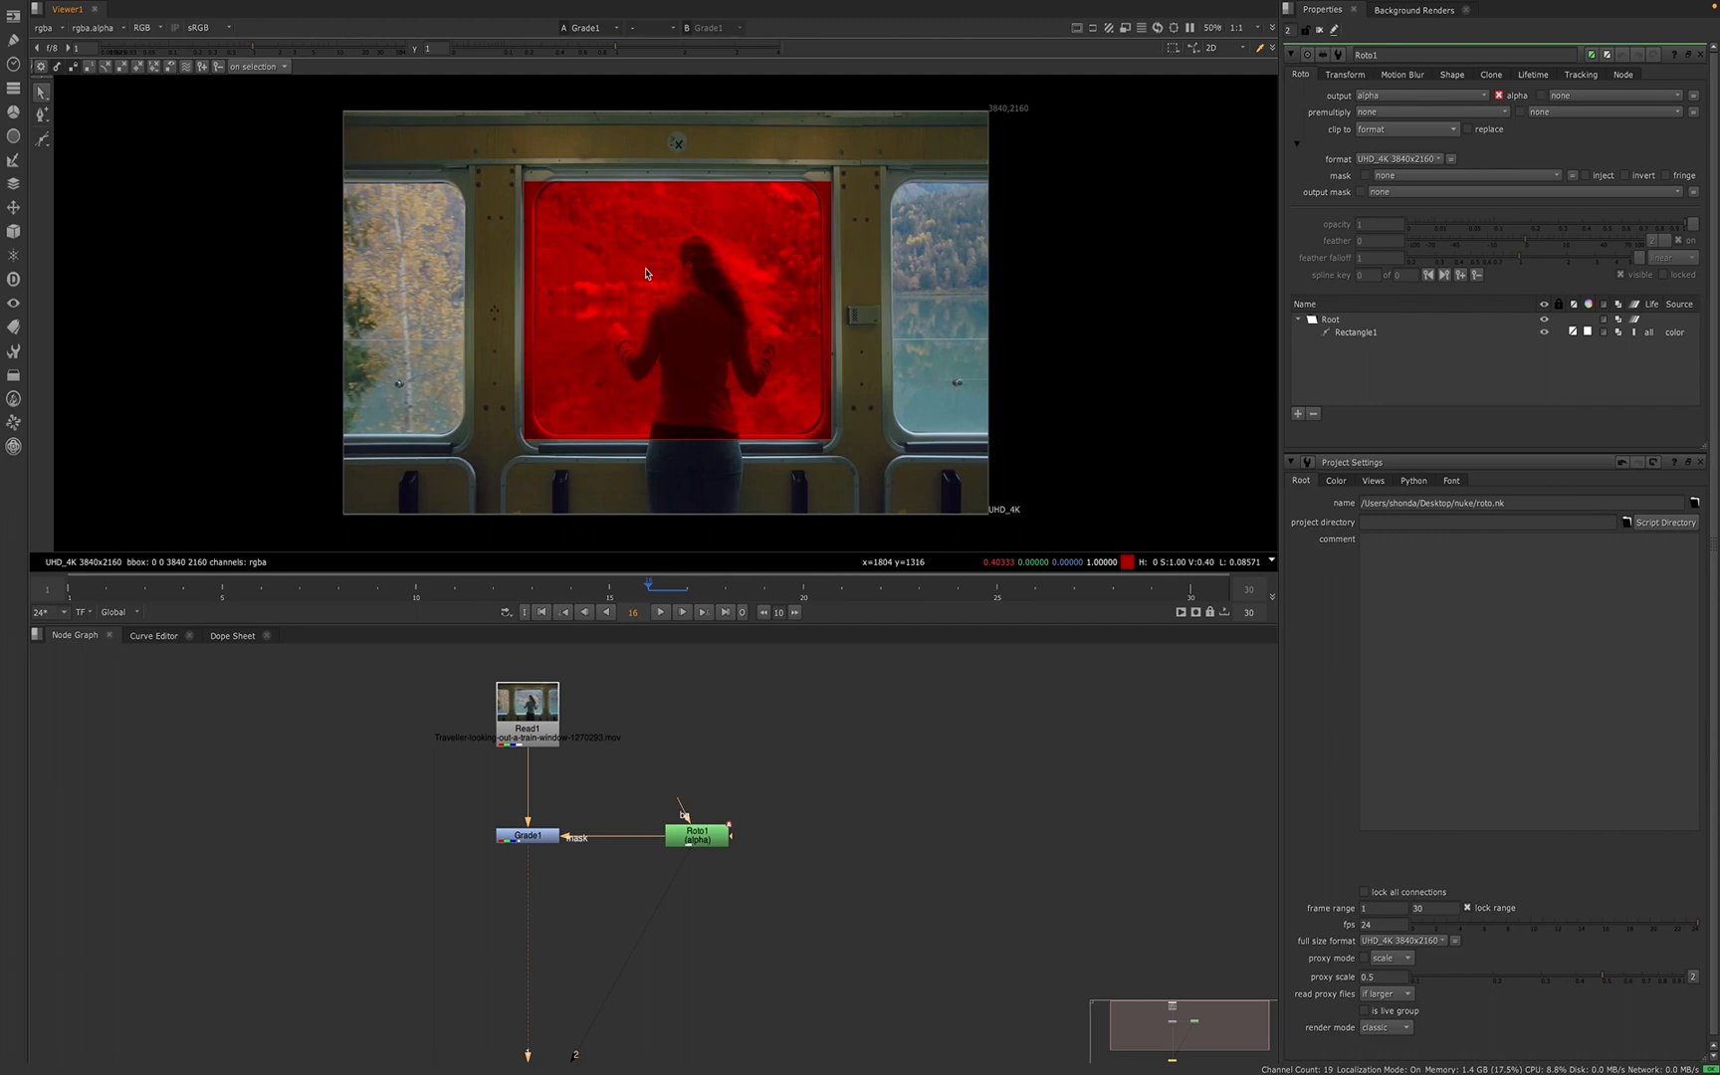
left_click(151, 28)
left_click(157, 105)
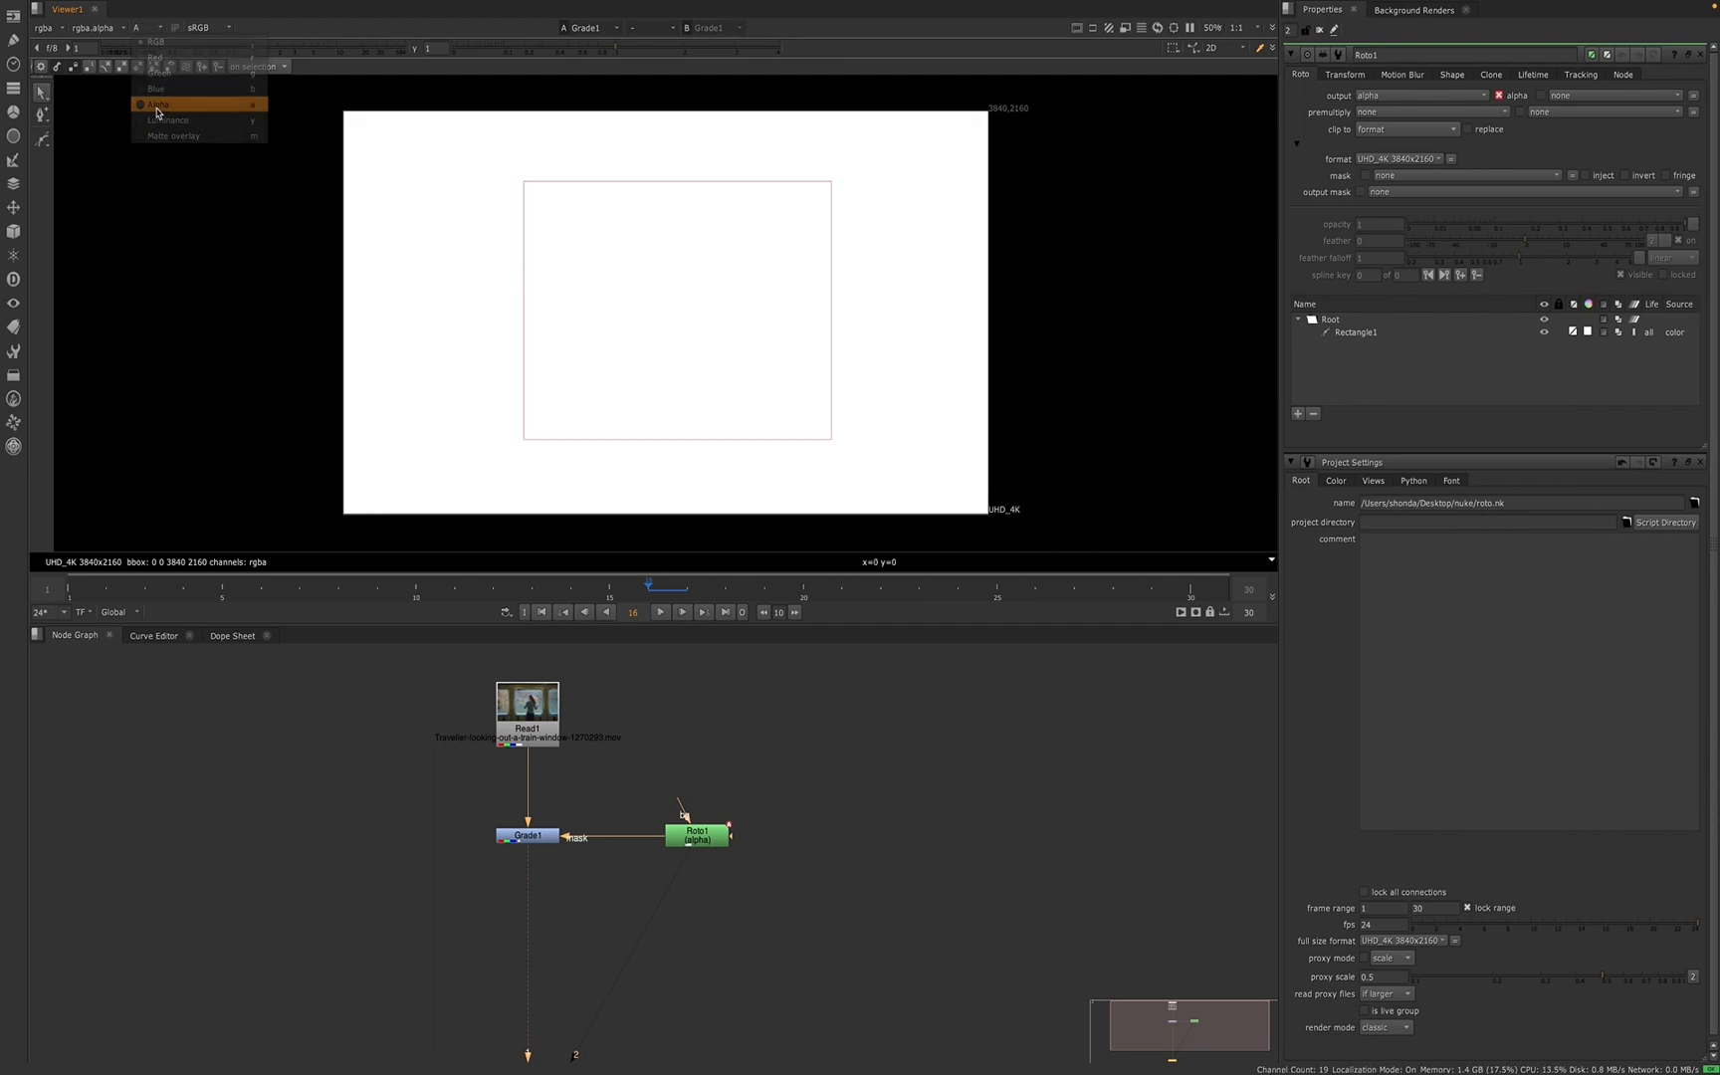
left_click(138, 29)
left_click(155, 42)
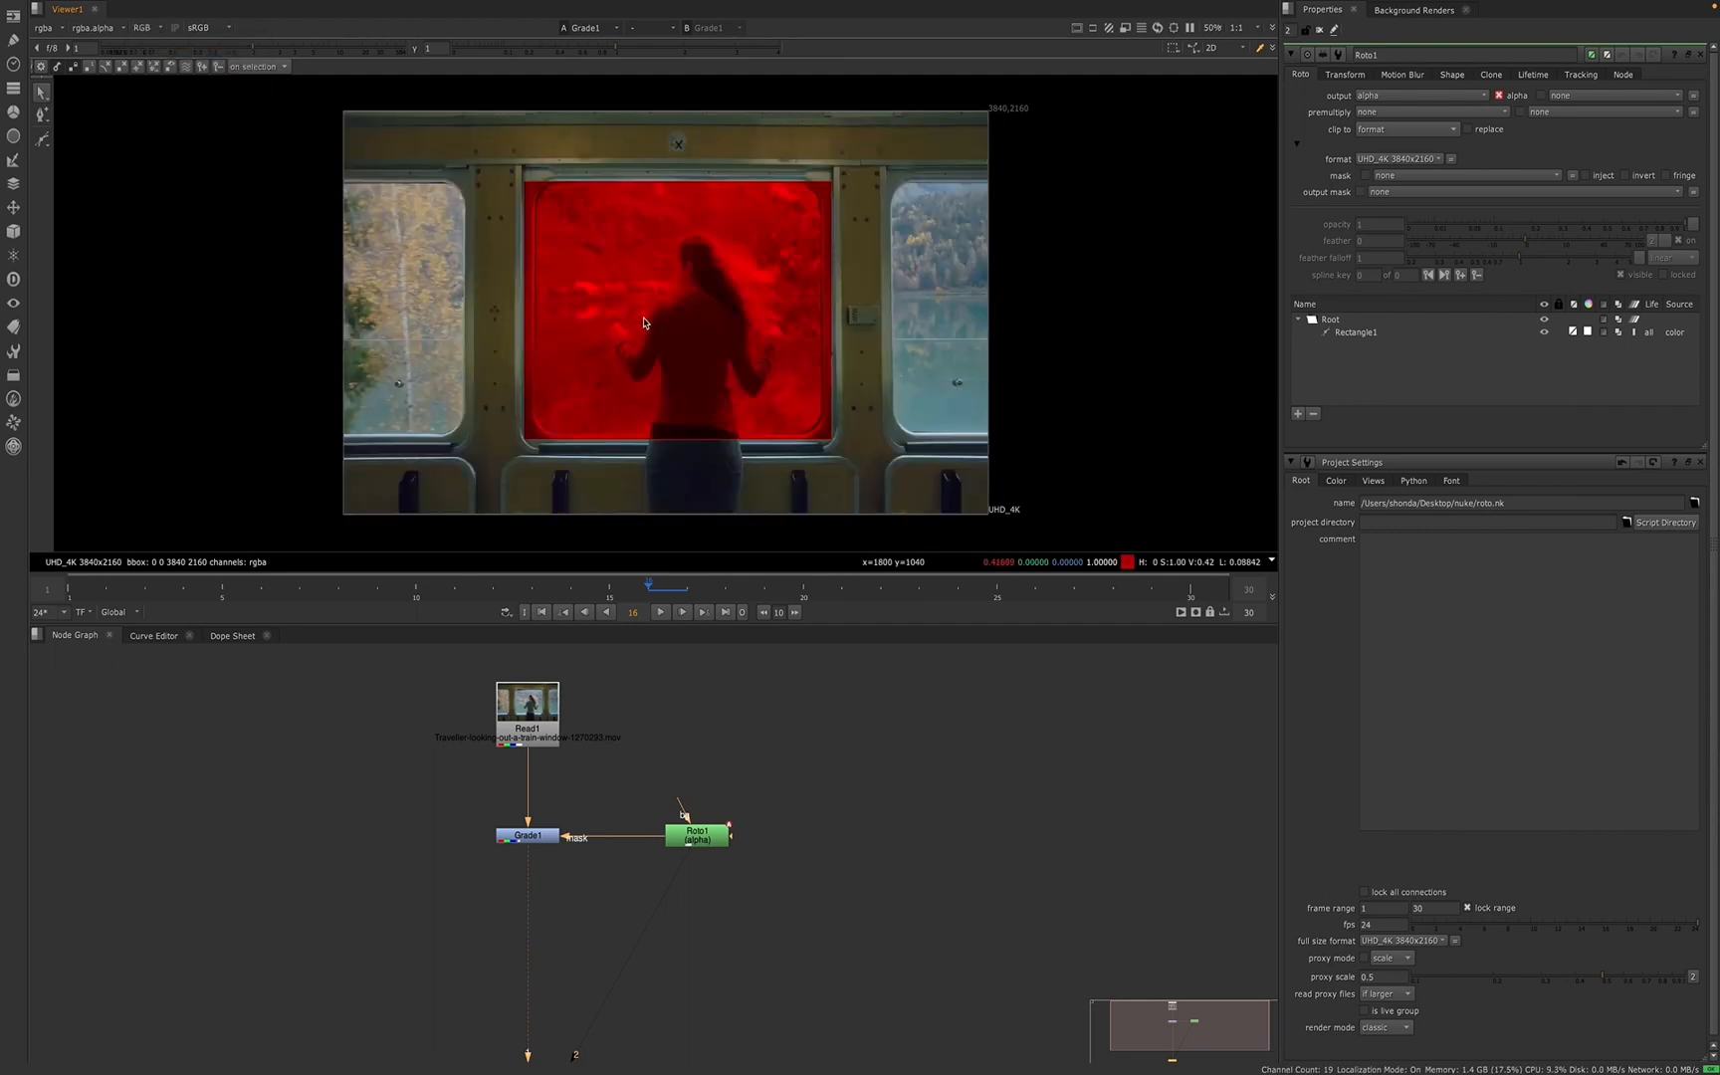
key("a")
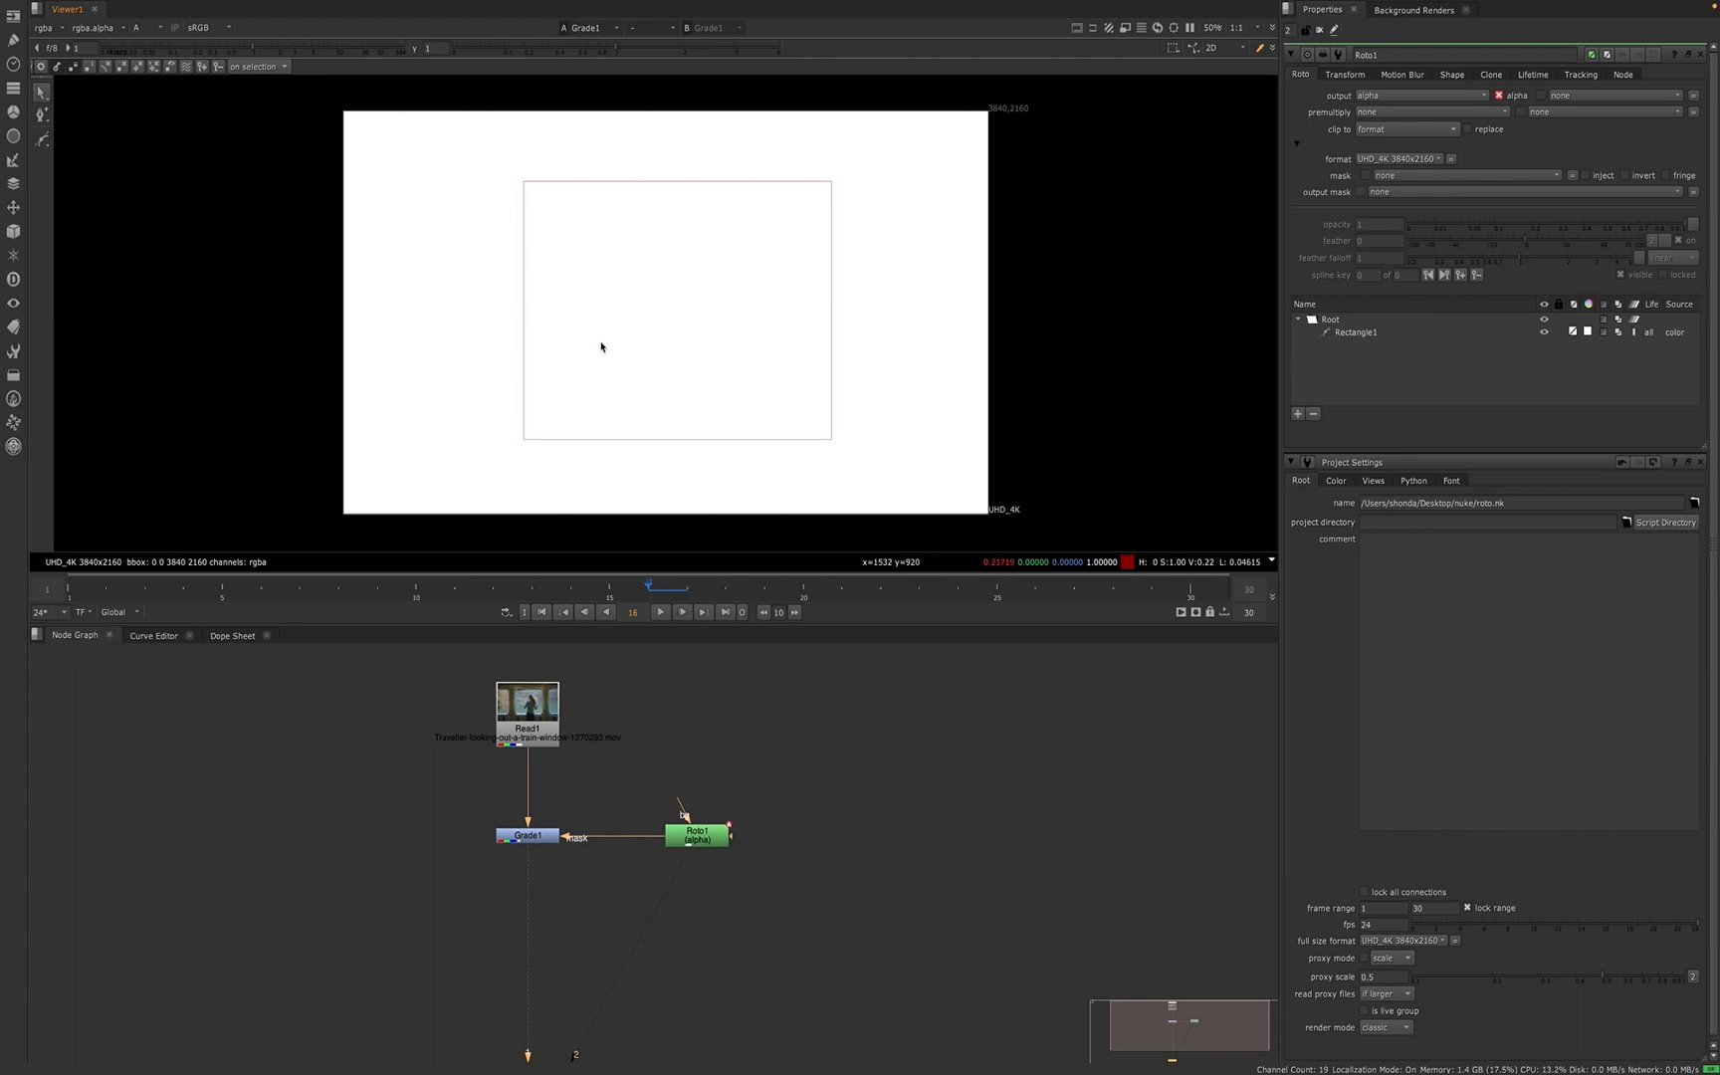
key("a")
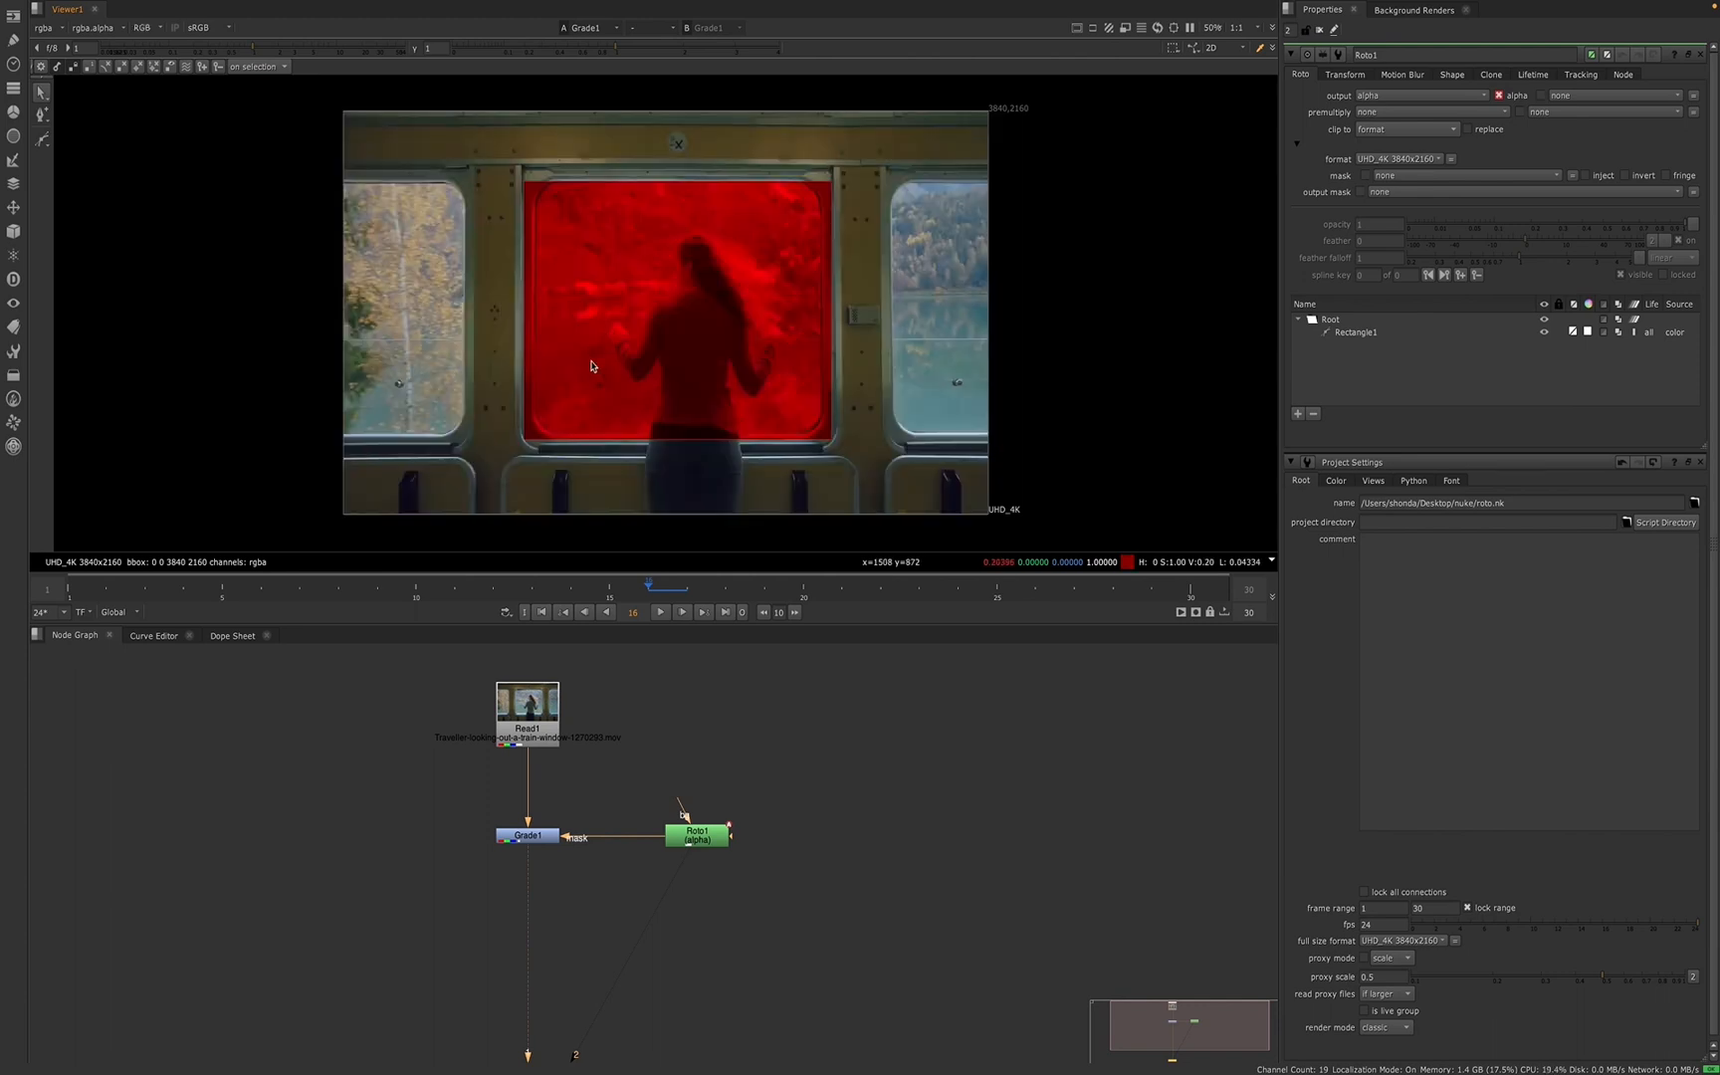
- View the original Read1 footage and activate a Bezier shape tool for Roto1
left_click(720, 834)
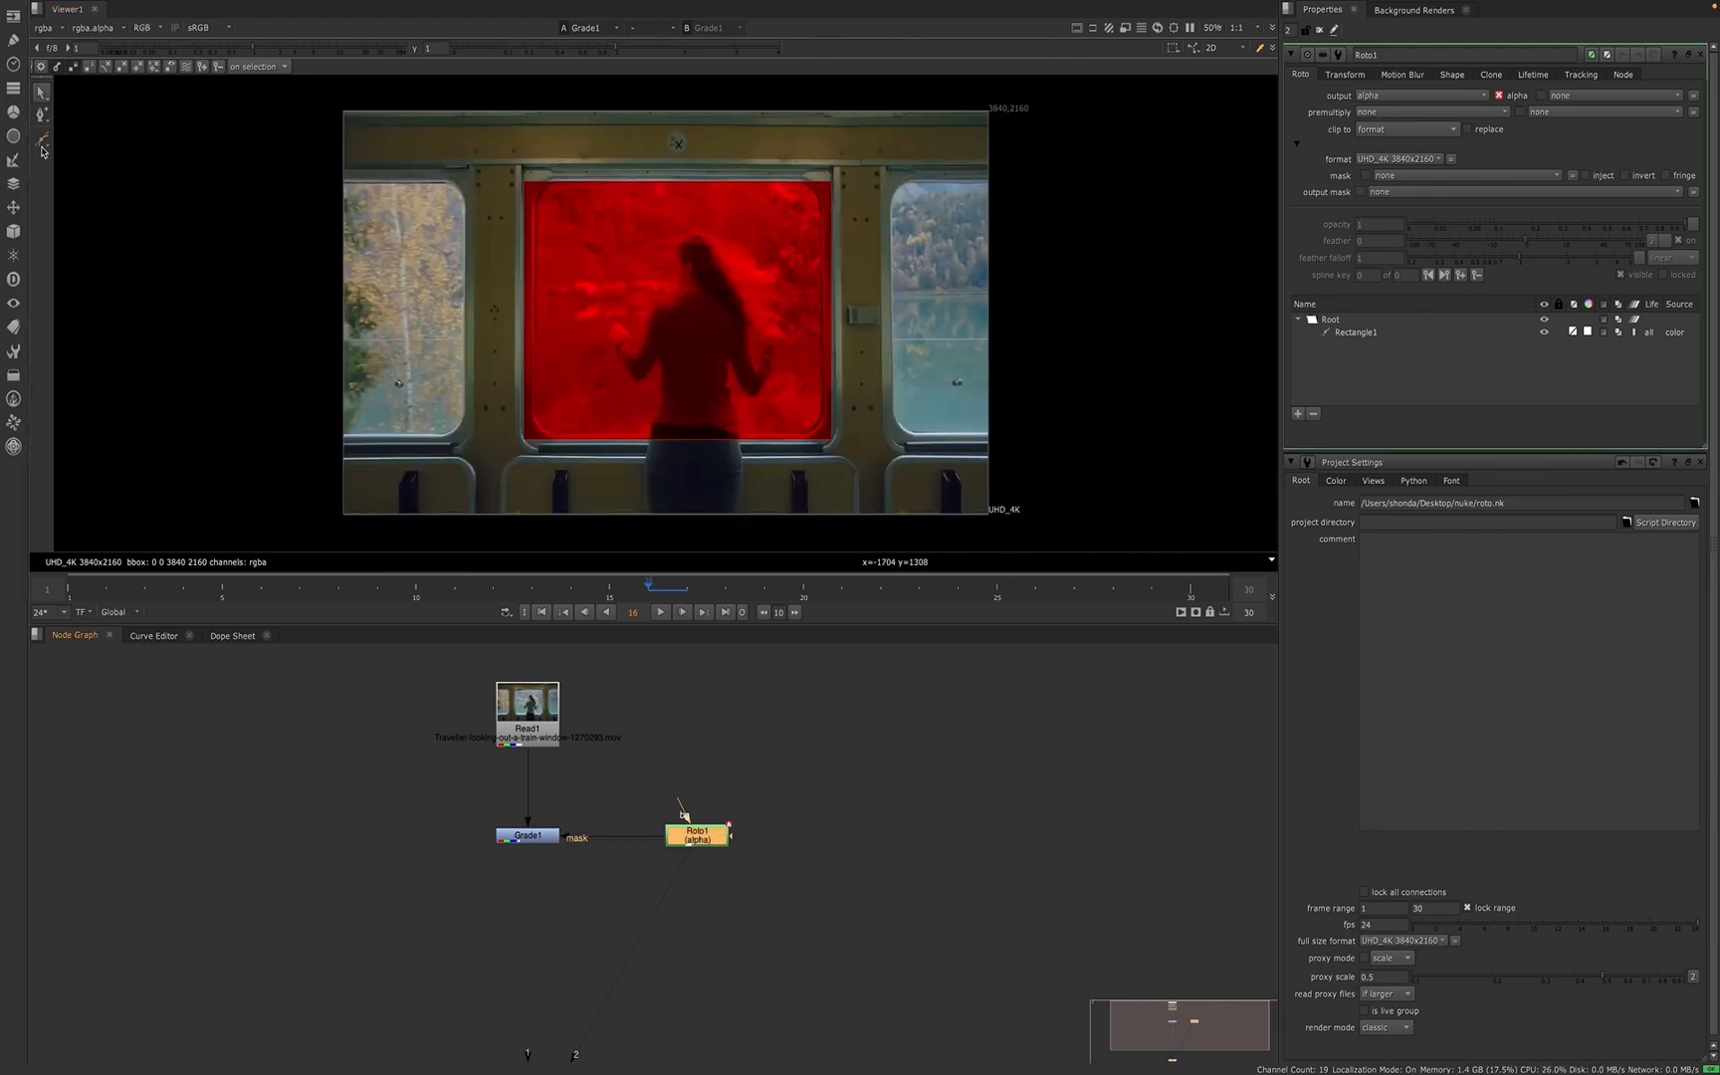
left_click(517, 729)
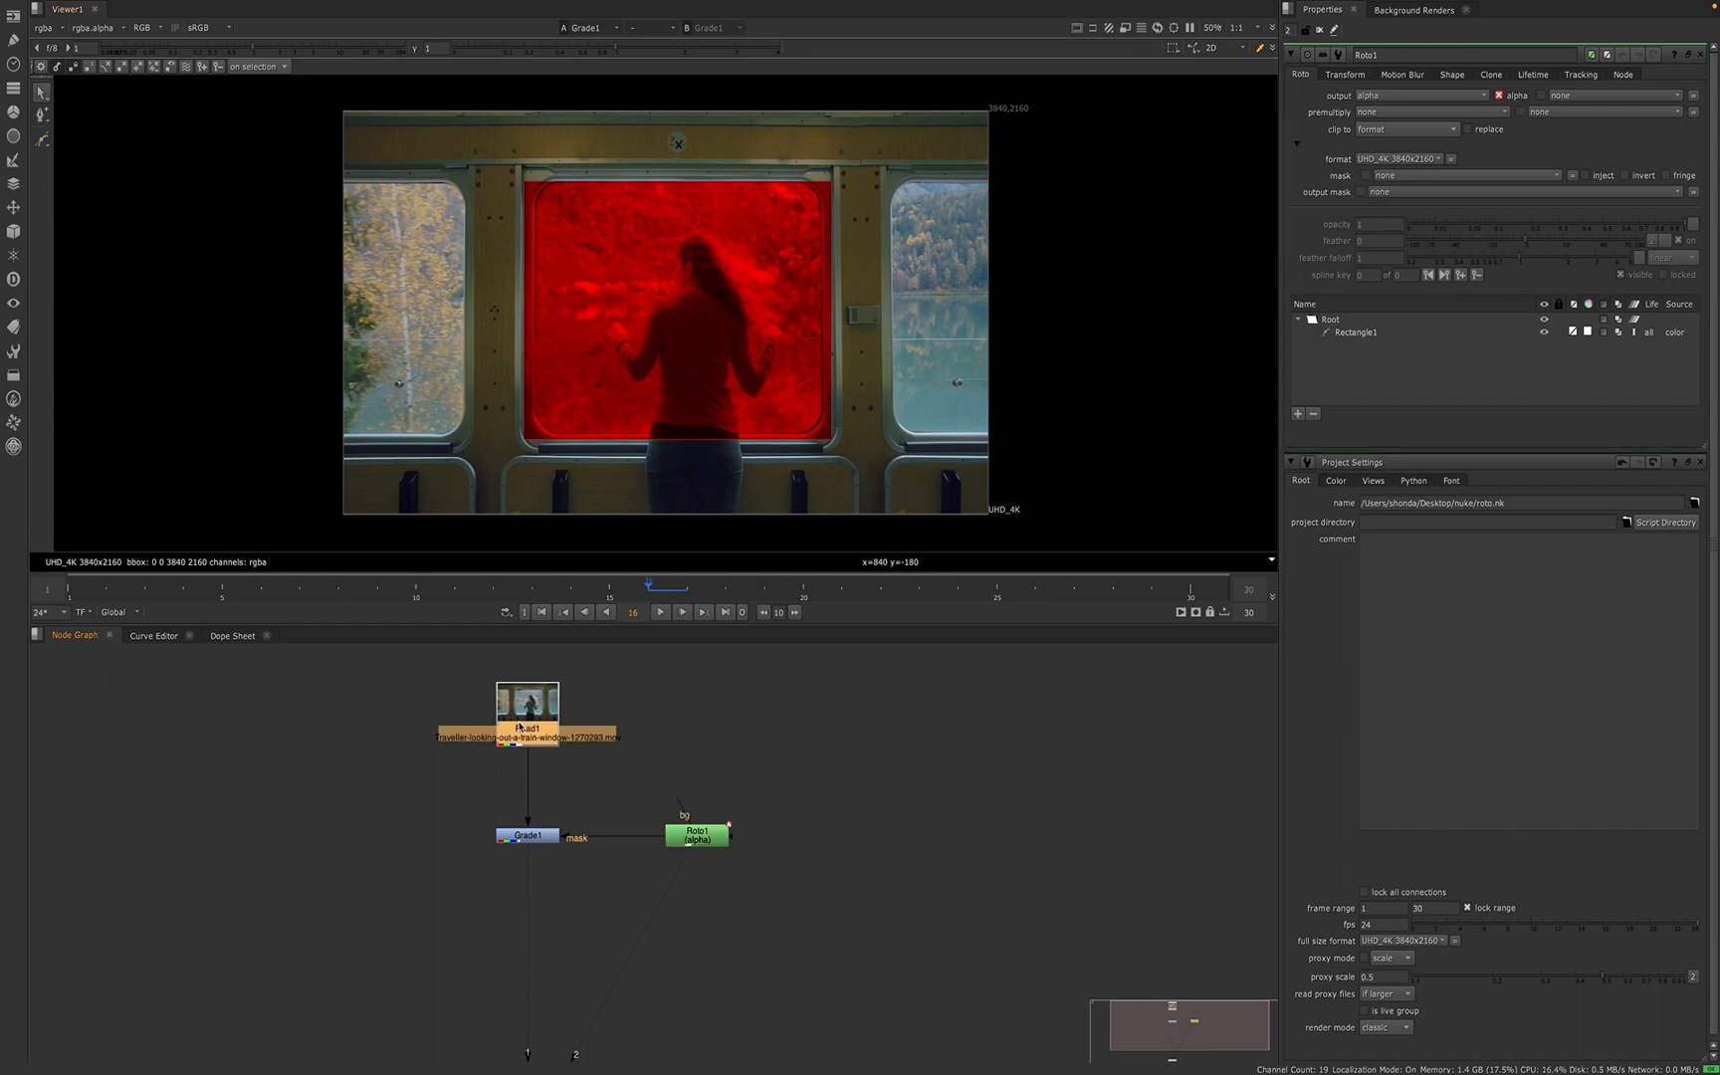
key("1")
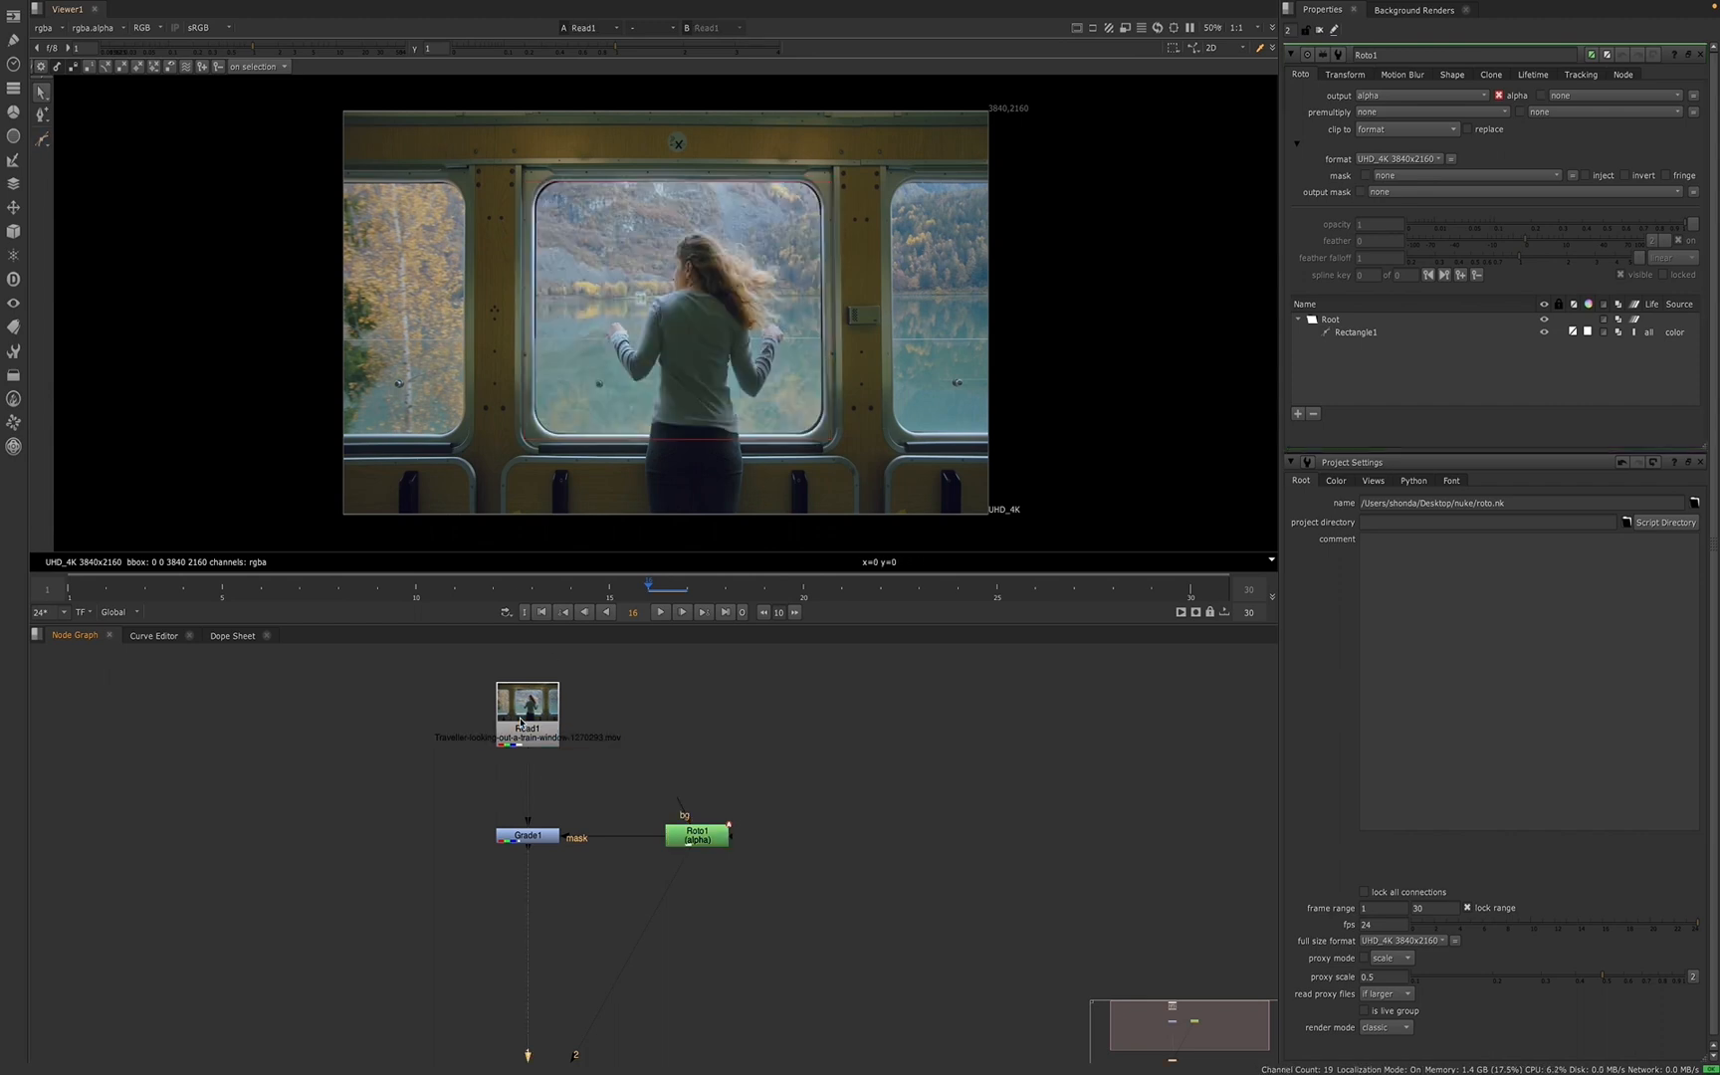
left_click(42, 143)
left_click(99, 139)
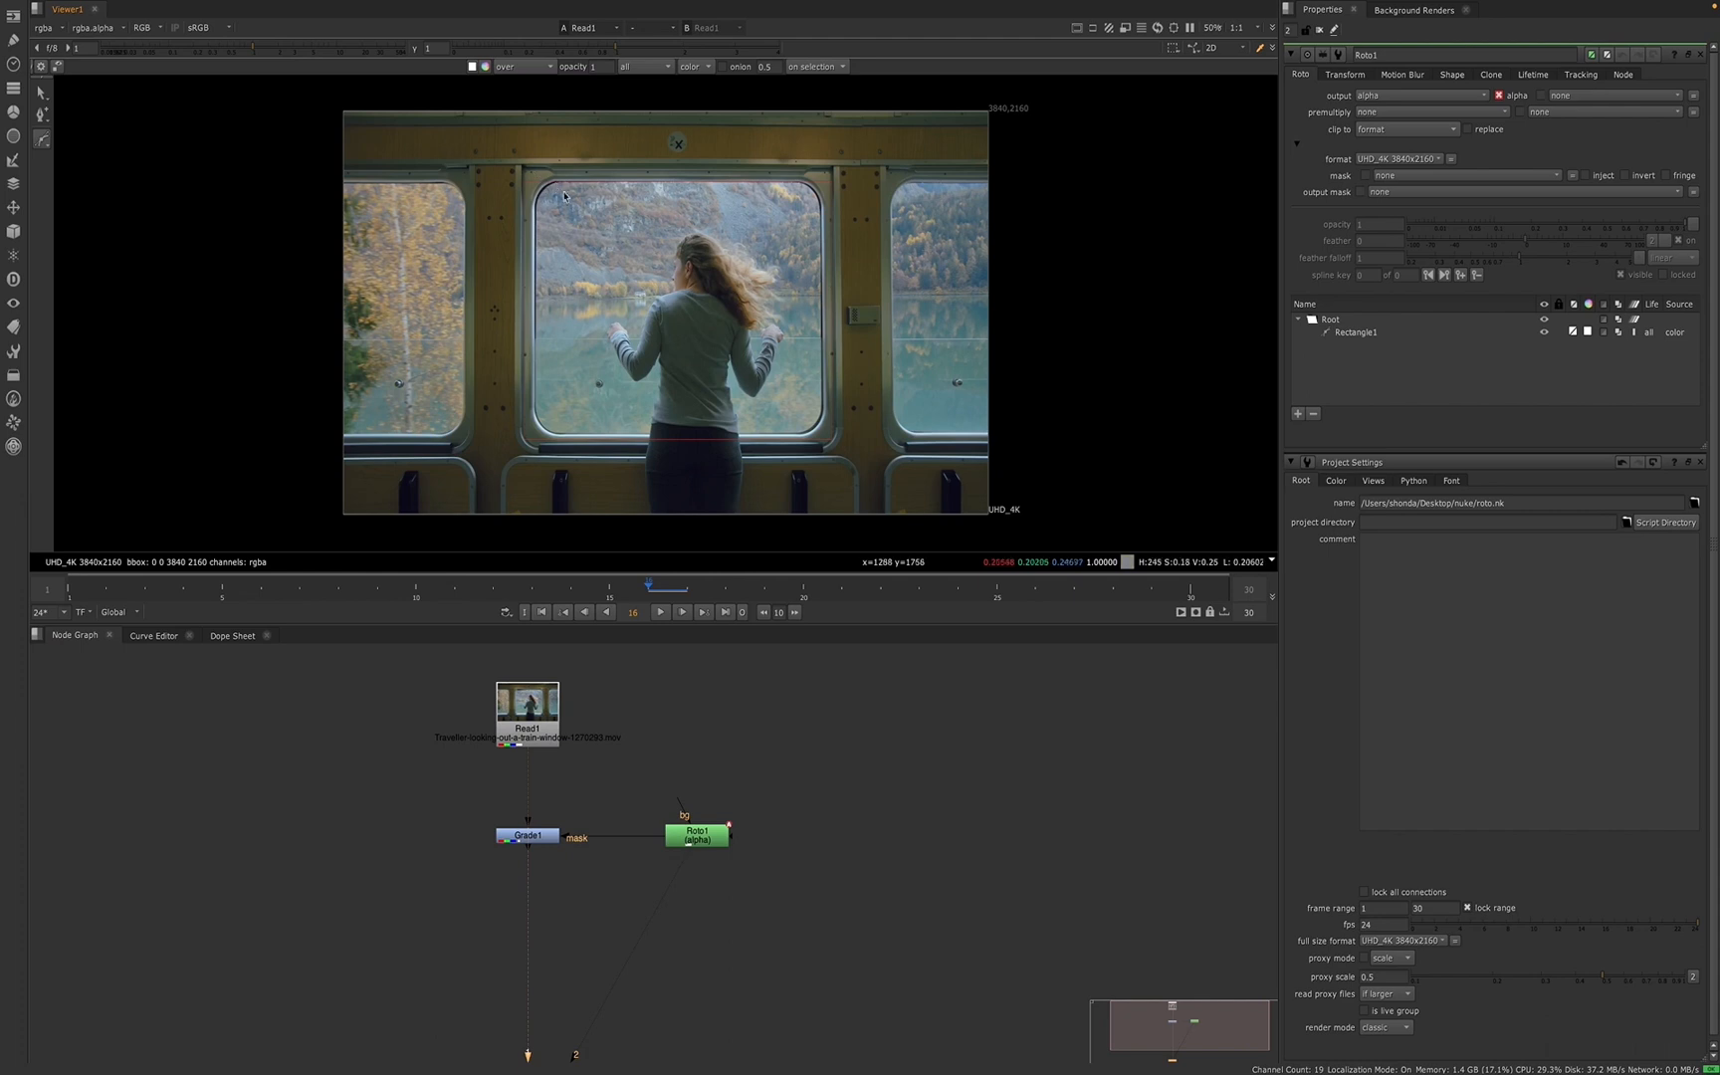
- Select the Rectangle1 shape in Roto1's shape list and close the Project Settings panel
left_click(1358, 333)
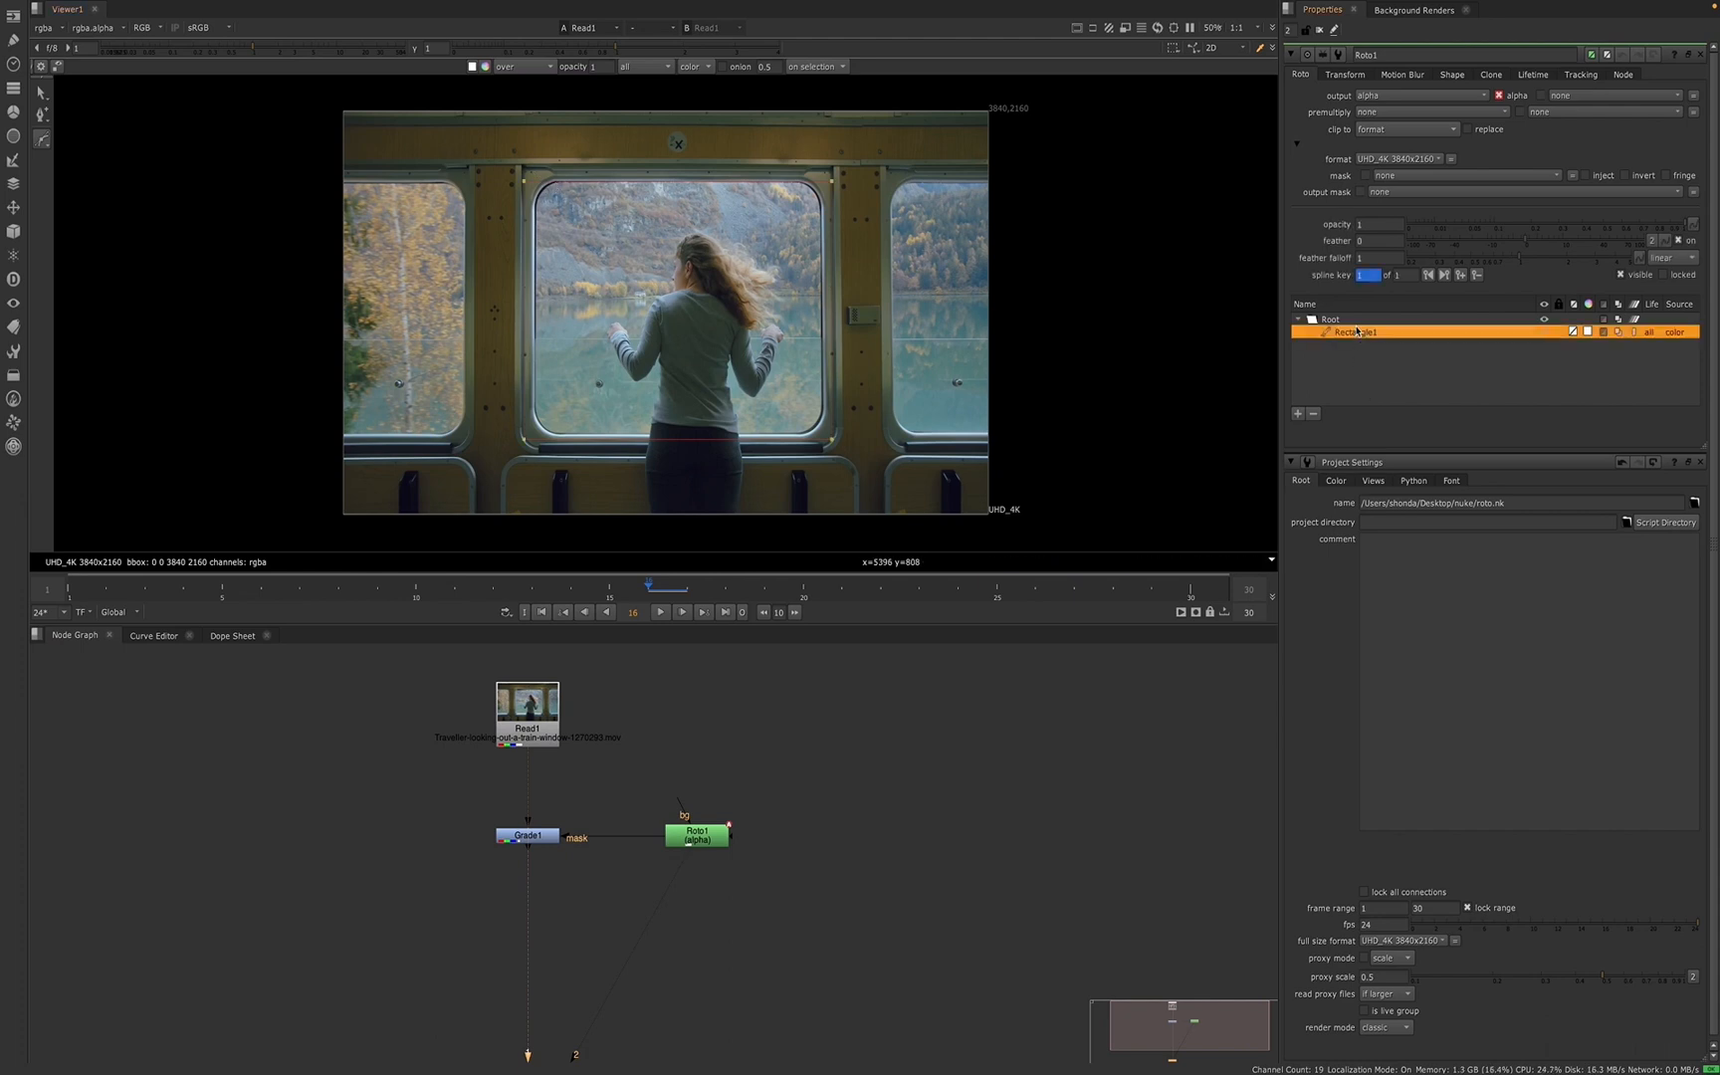
left_click(1544, 334)
left_click(1700, 463)
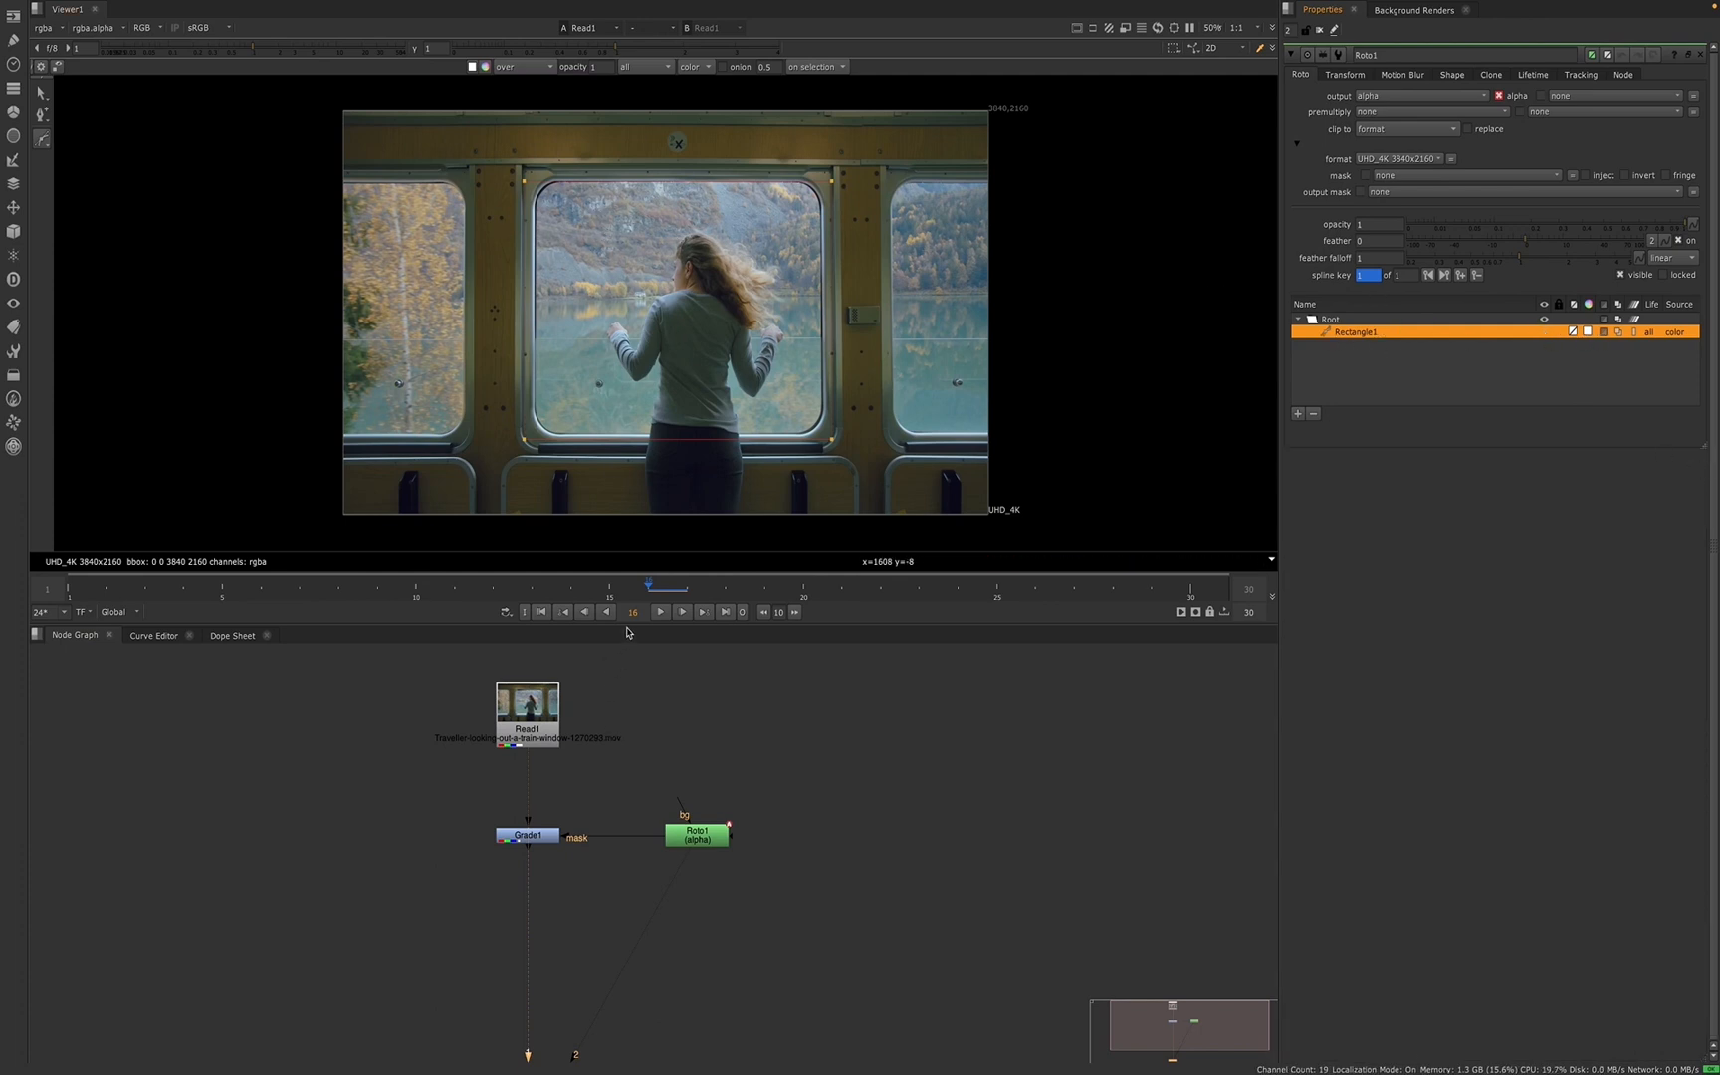
- Try the Open Spline shape tool for Roto1, and return to the Bezier tool
right_click(43, 144)
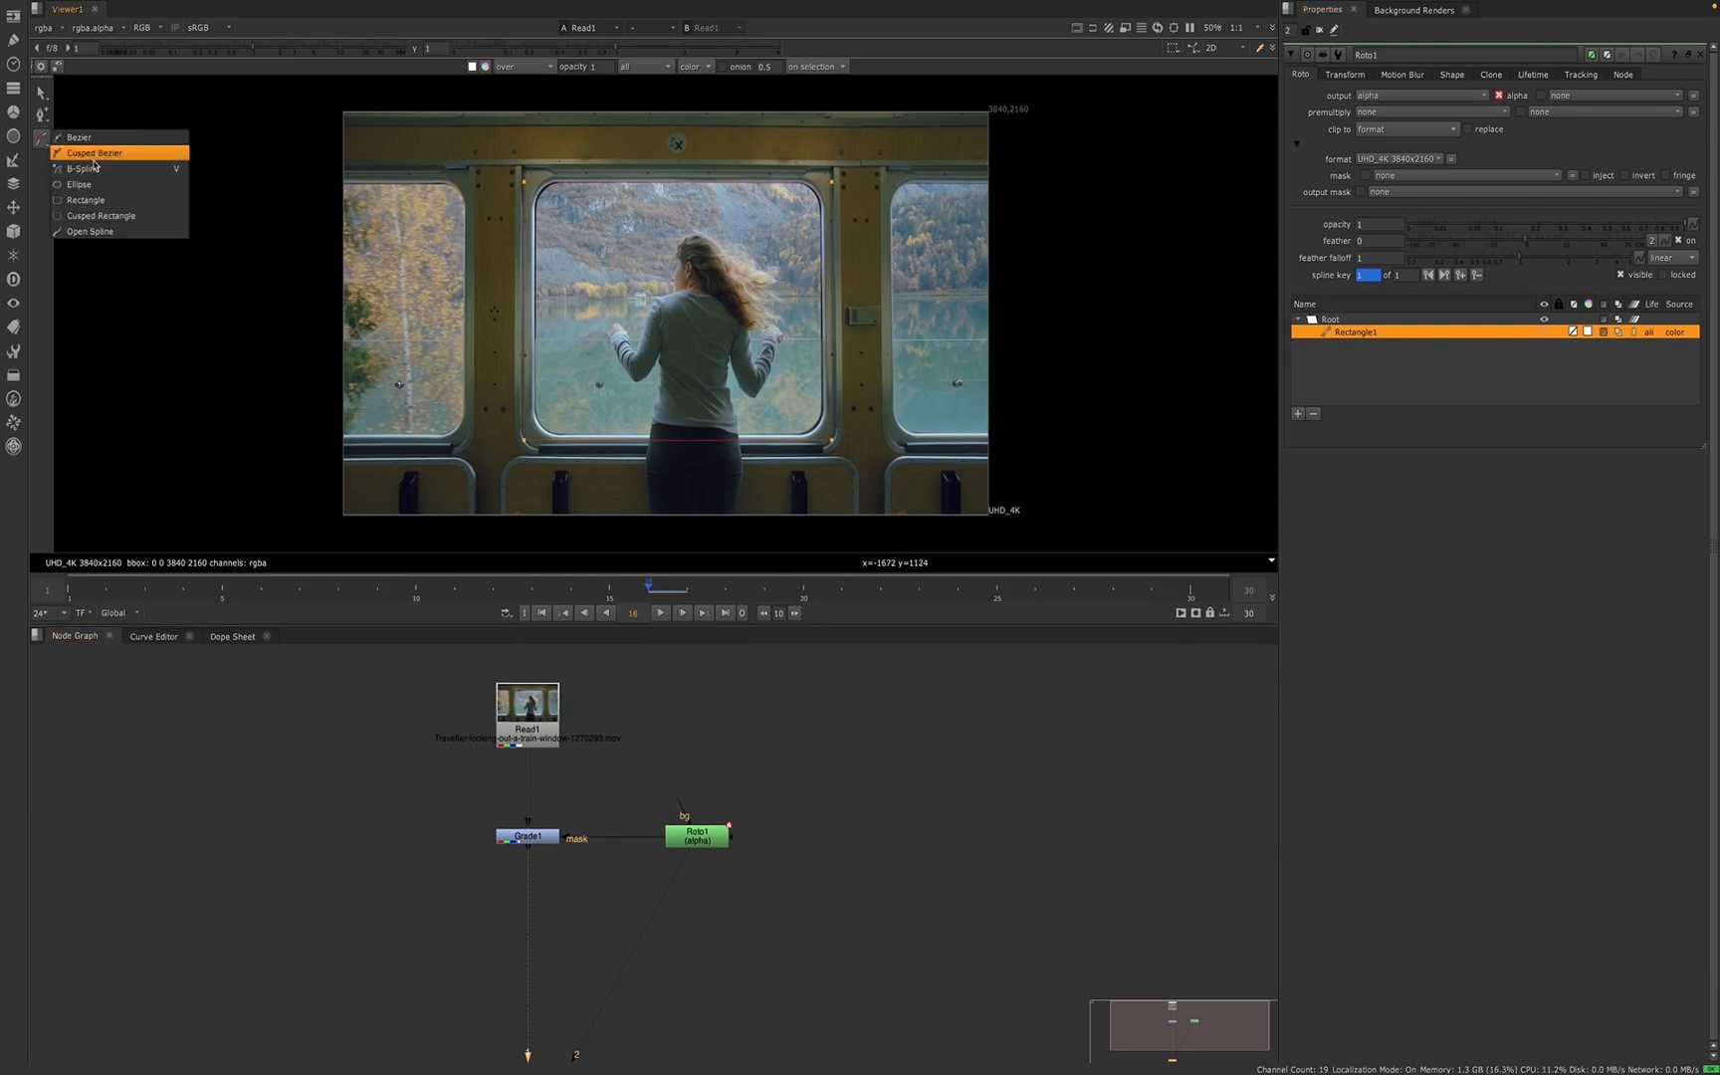
left_click(100, 232)
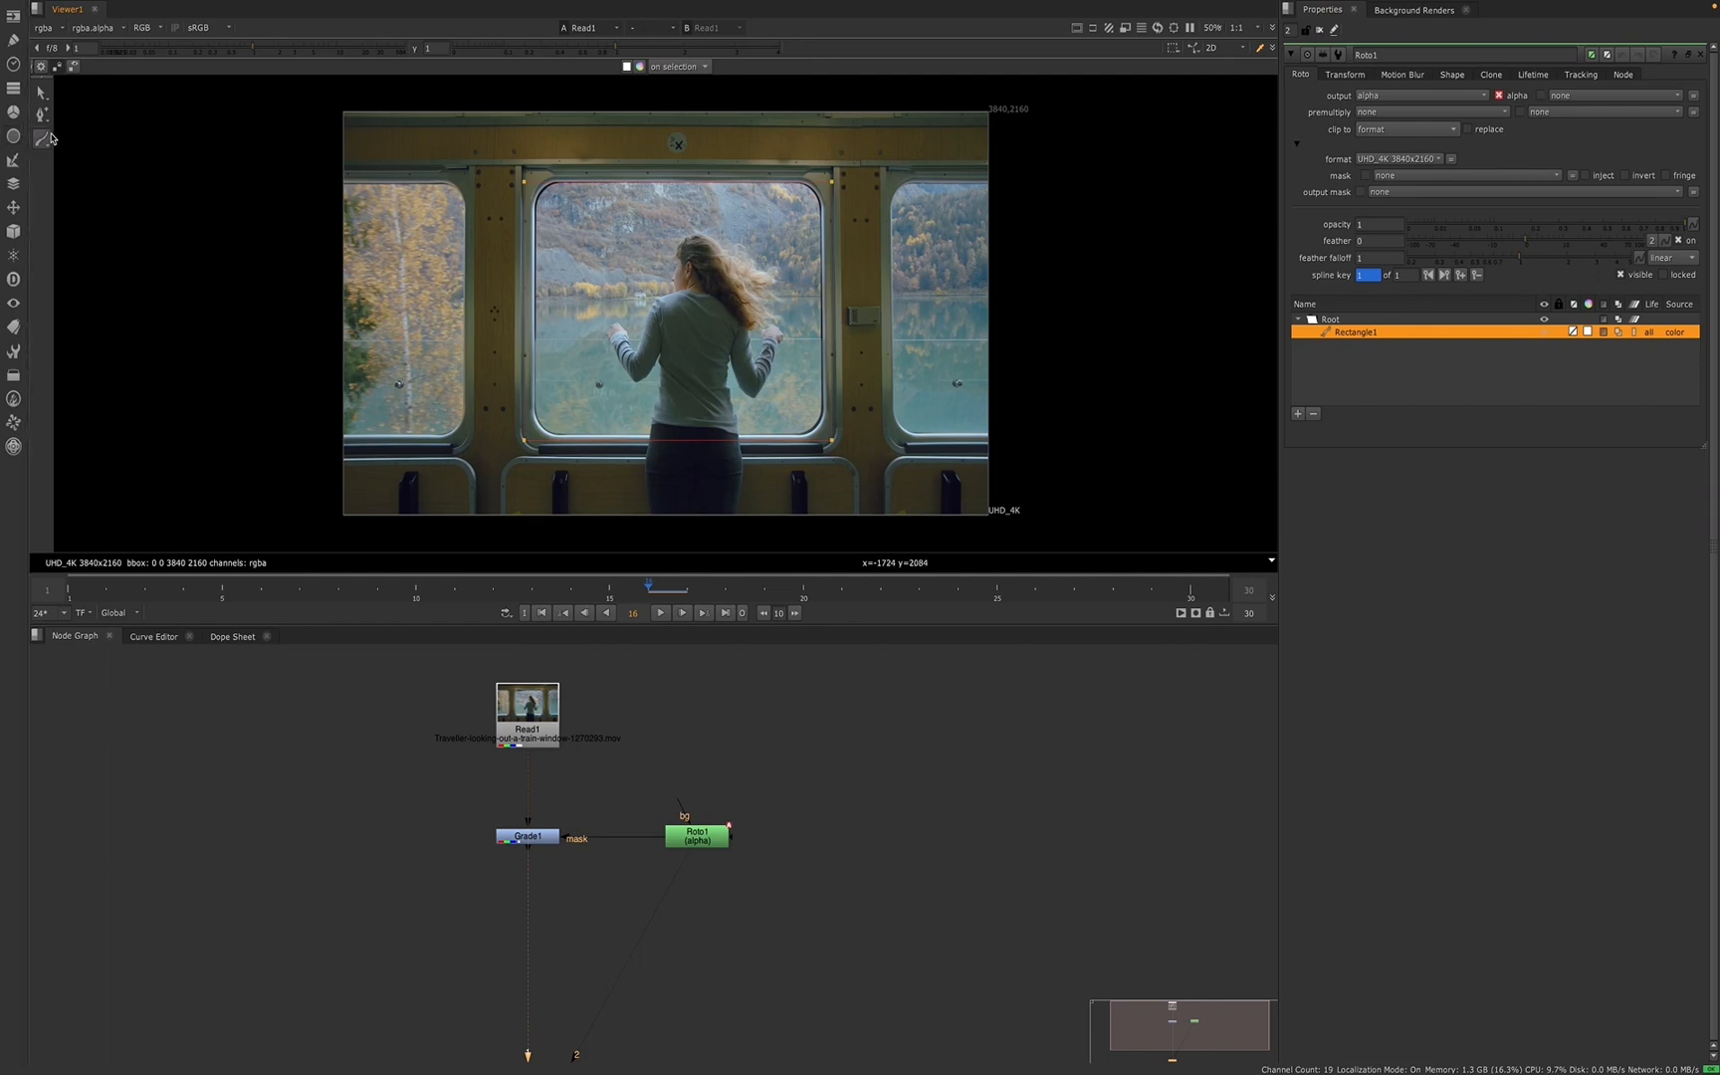
right_click(43, 143)
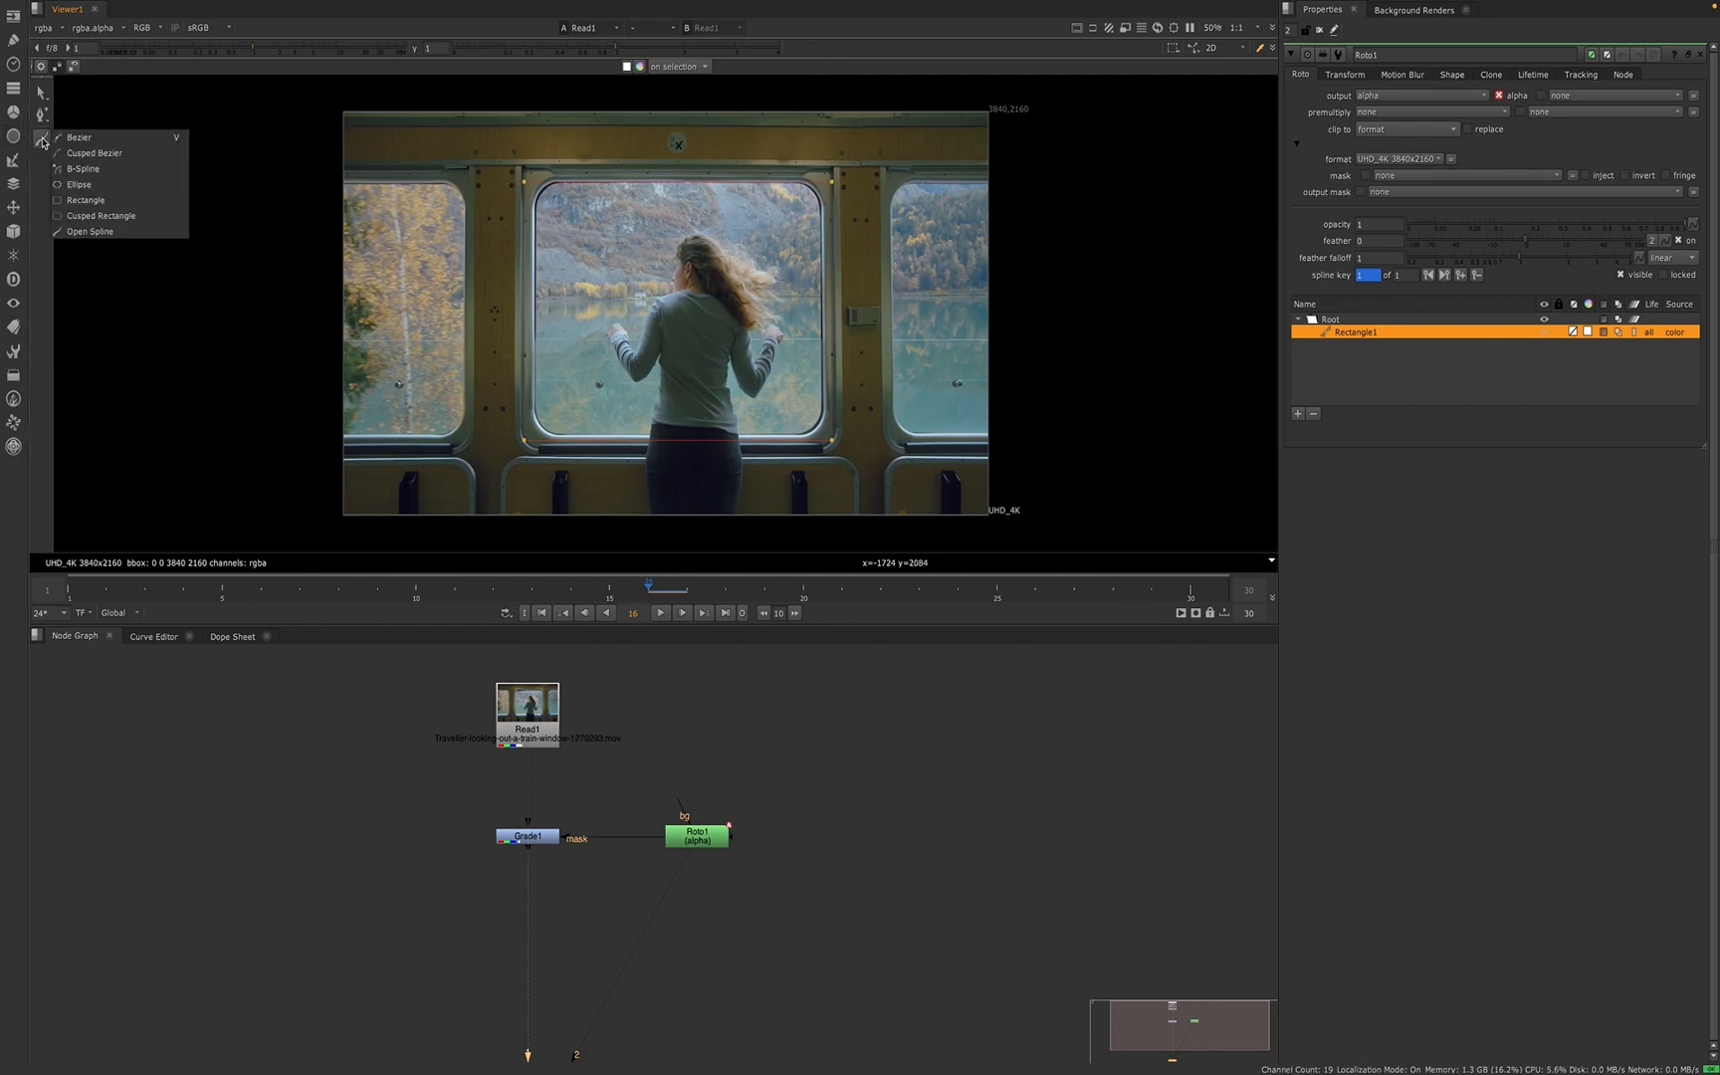
left_click(62, 138)
- Add points to Rectangle1 beside the middle window's upper corners, on the top edge and on both side edges
left_click(43, 116)
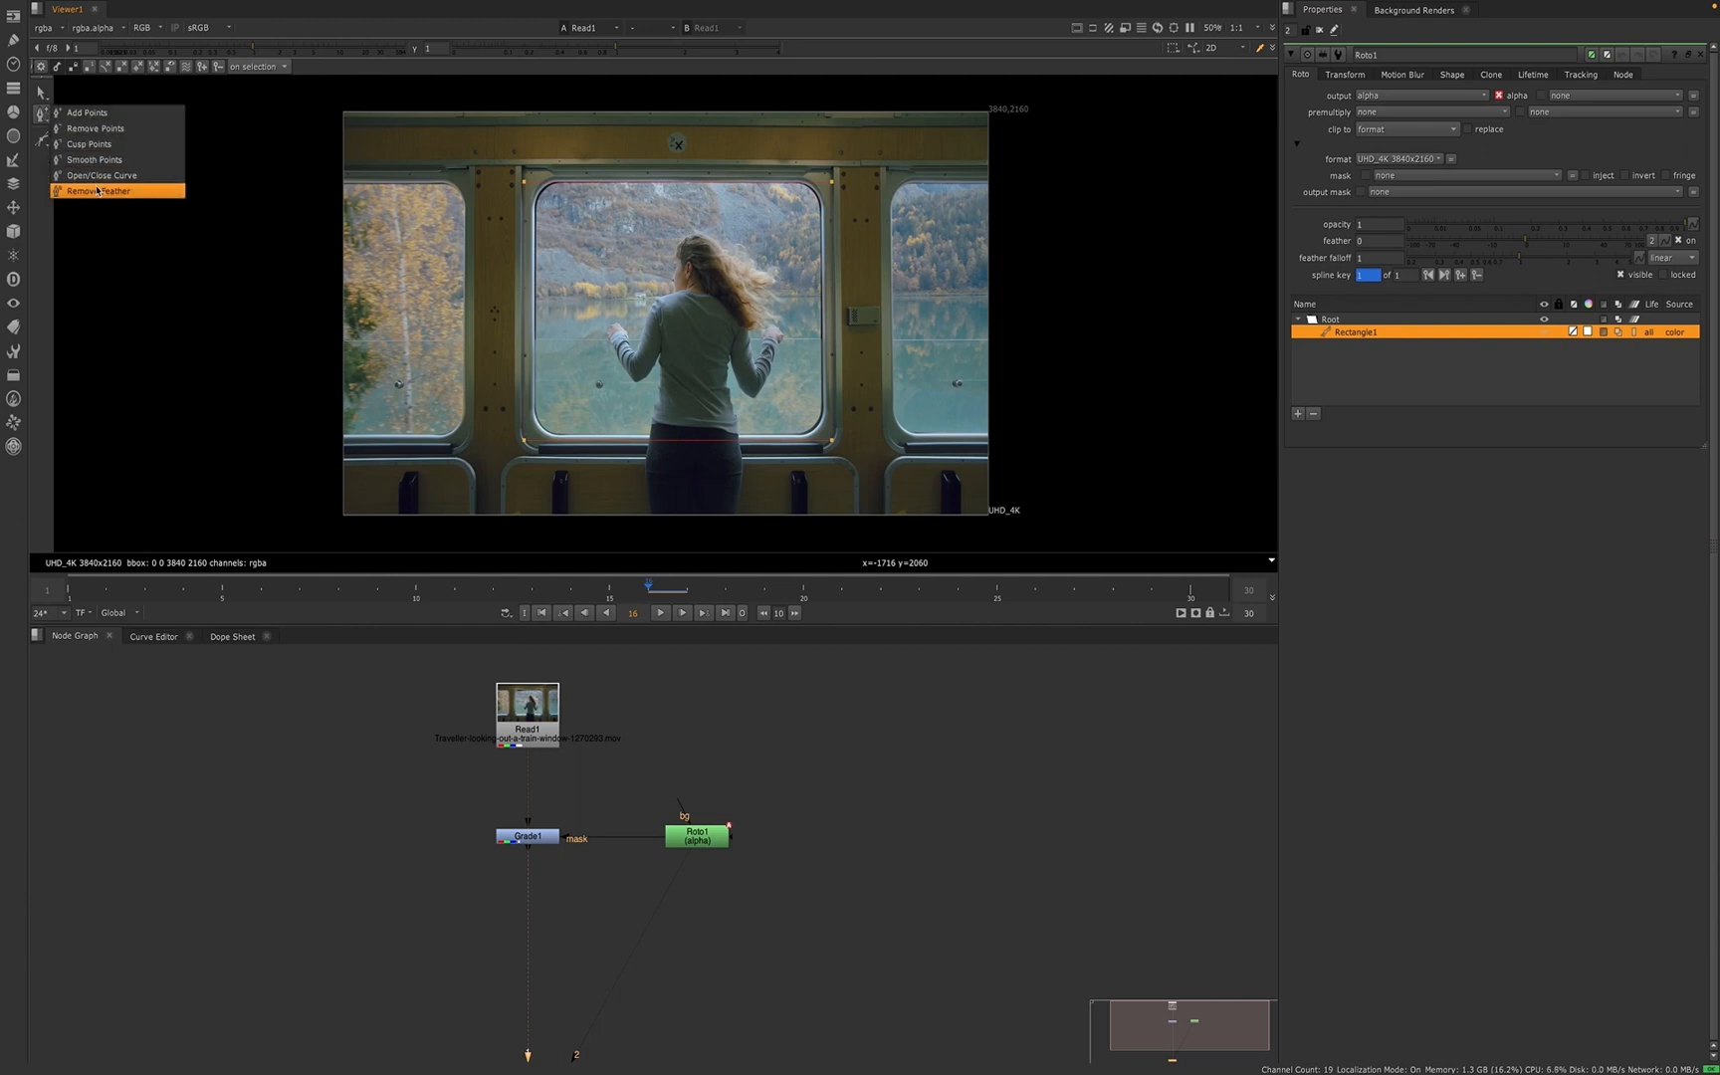
left_click(74, 117)
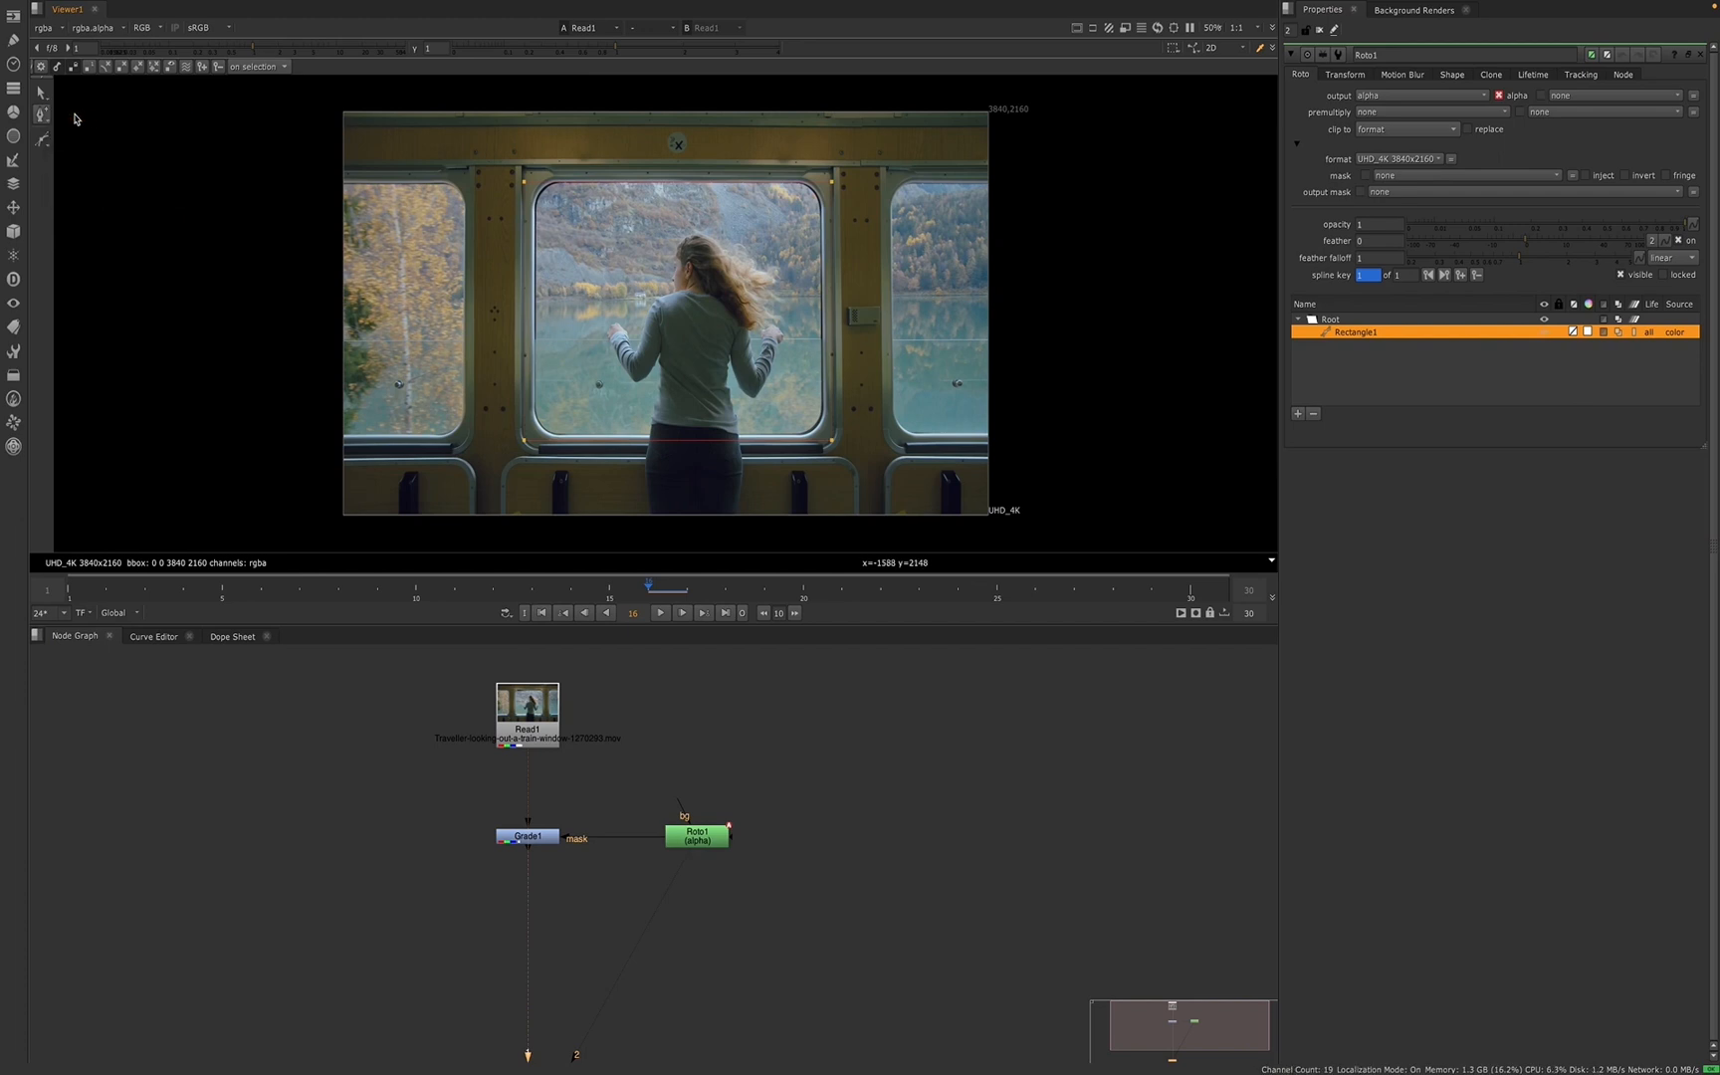
scroll(547, 187, "up", 5)
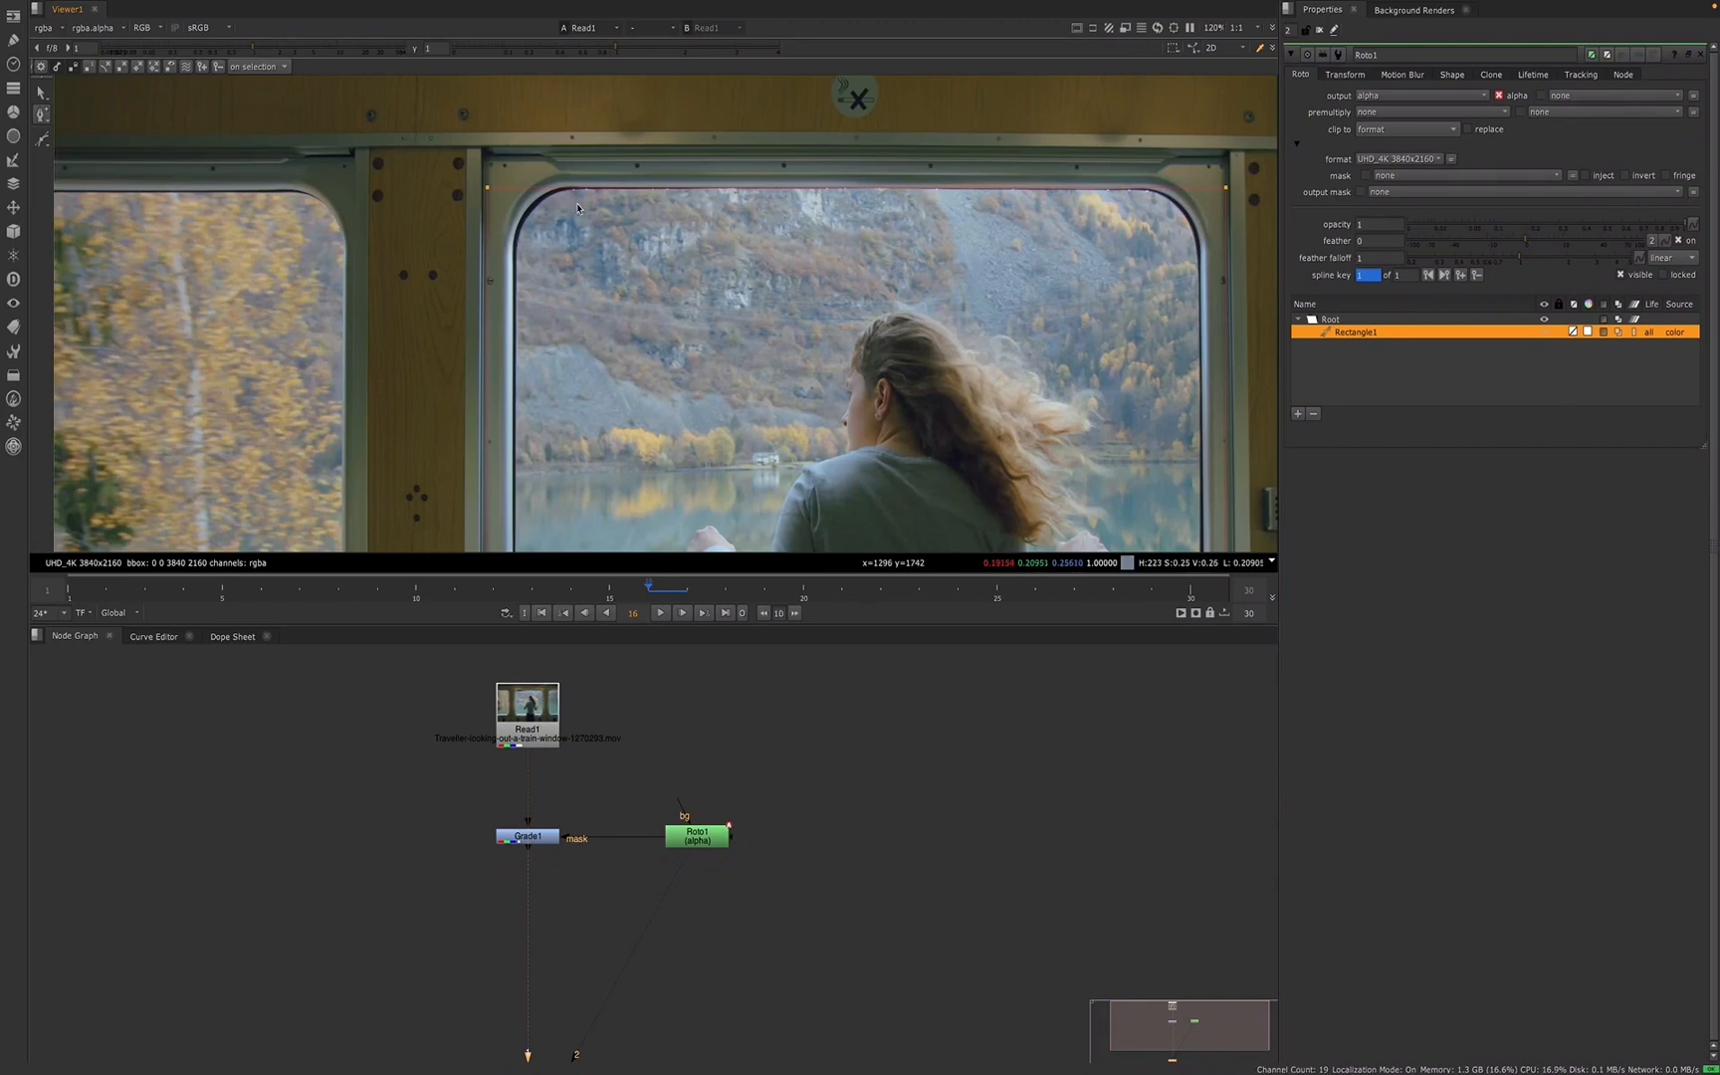
left_click(487, 275)
left_click(1147, 189)
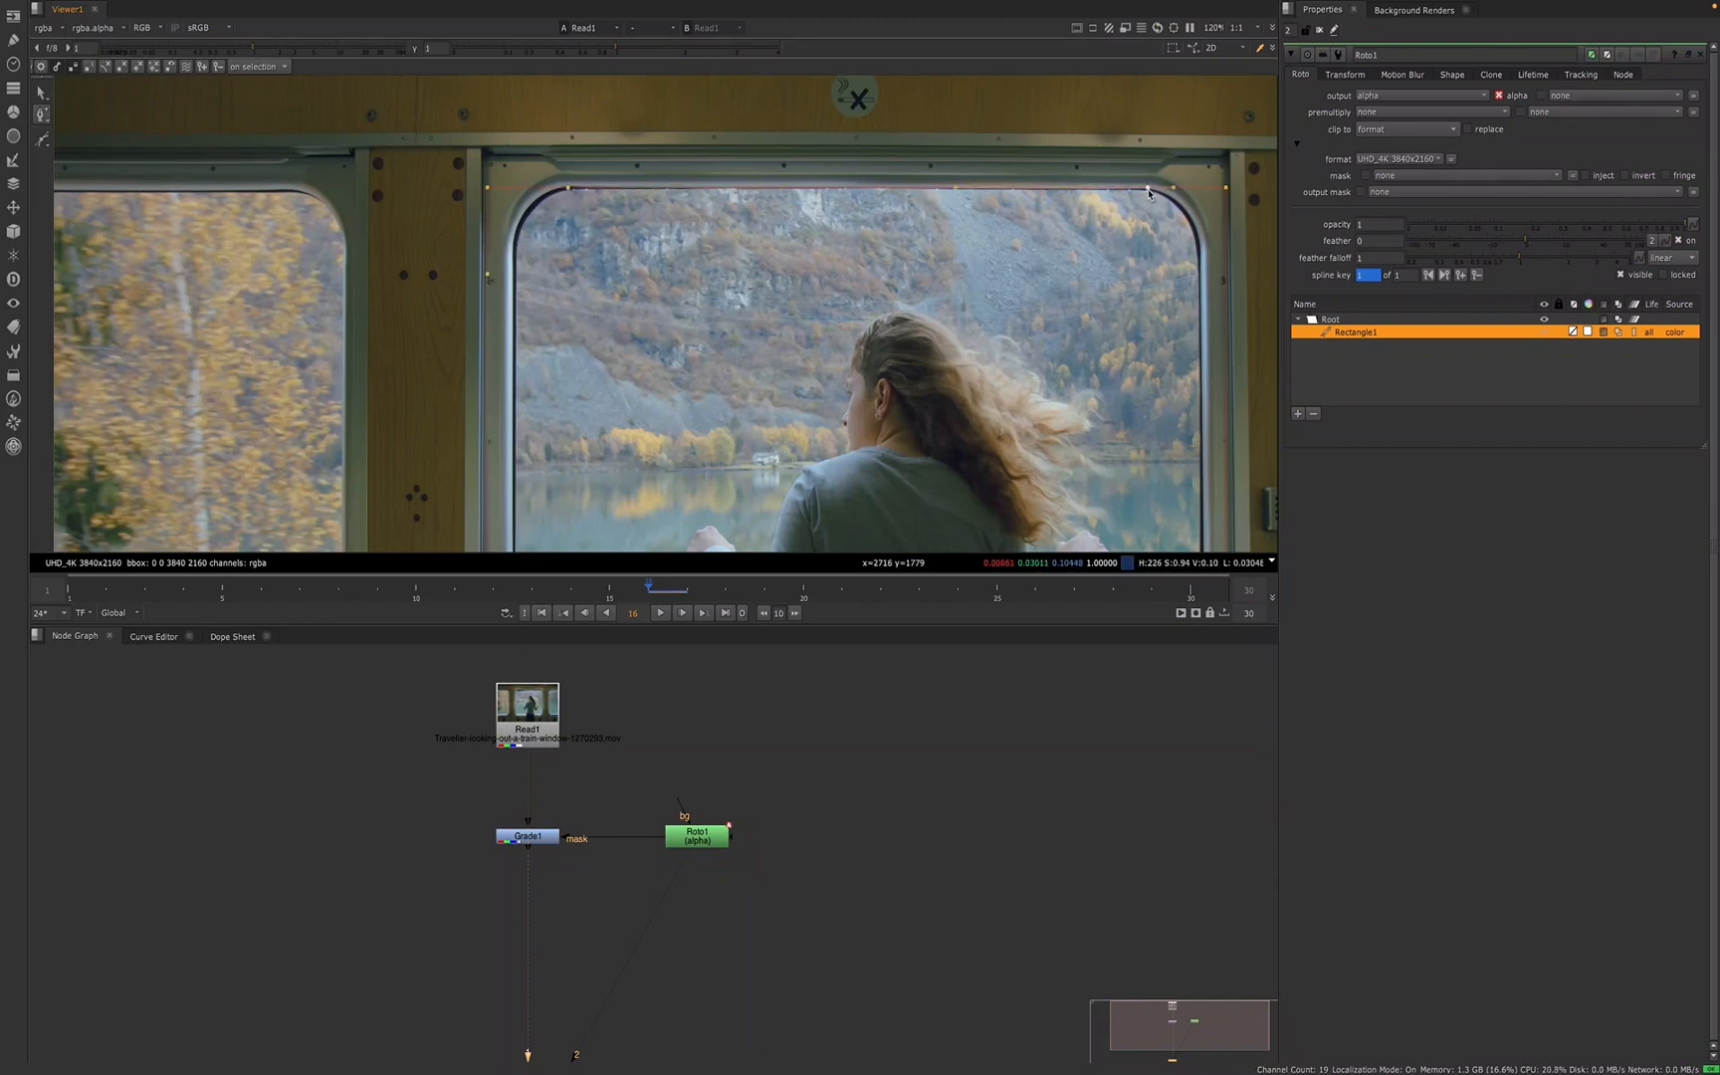
left_click(1225, 288)
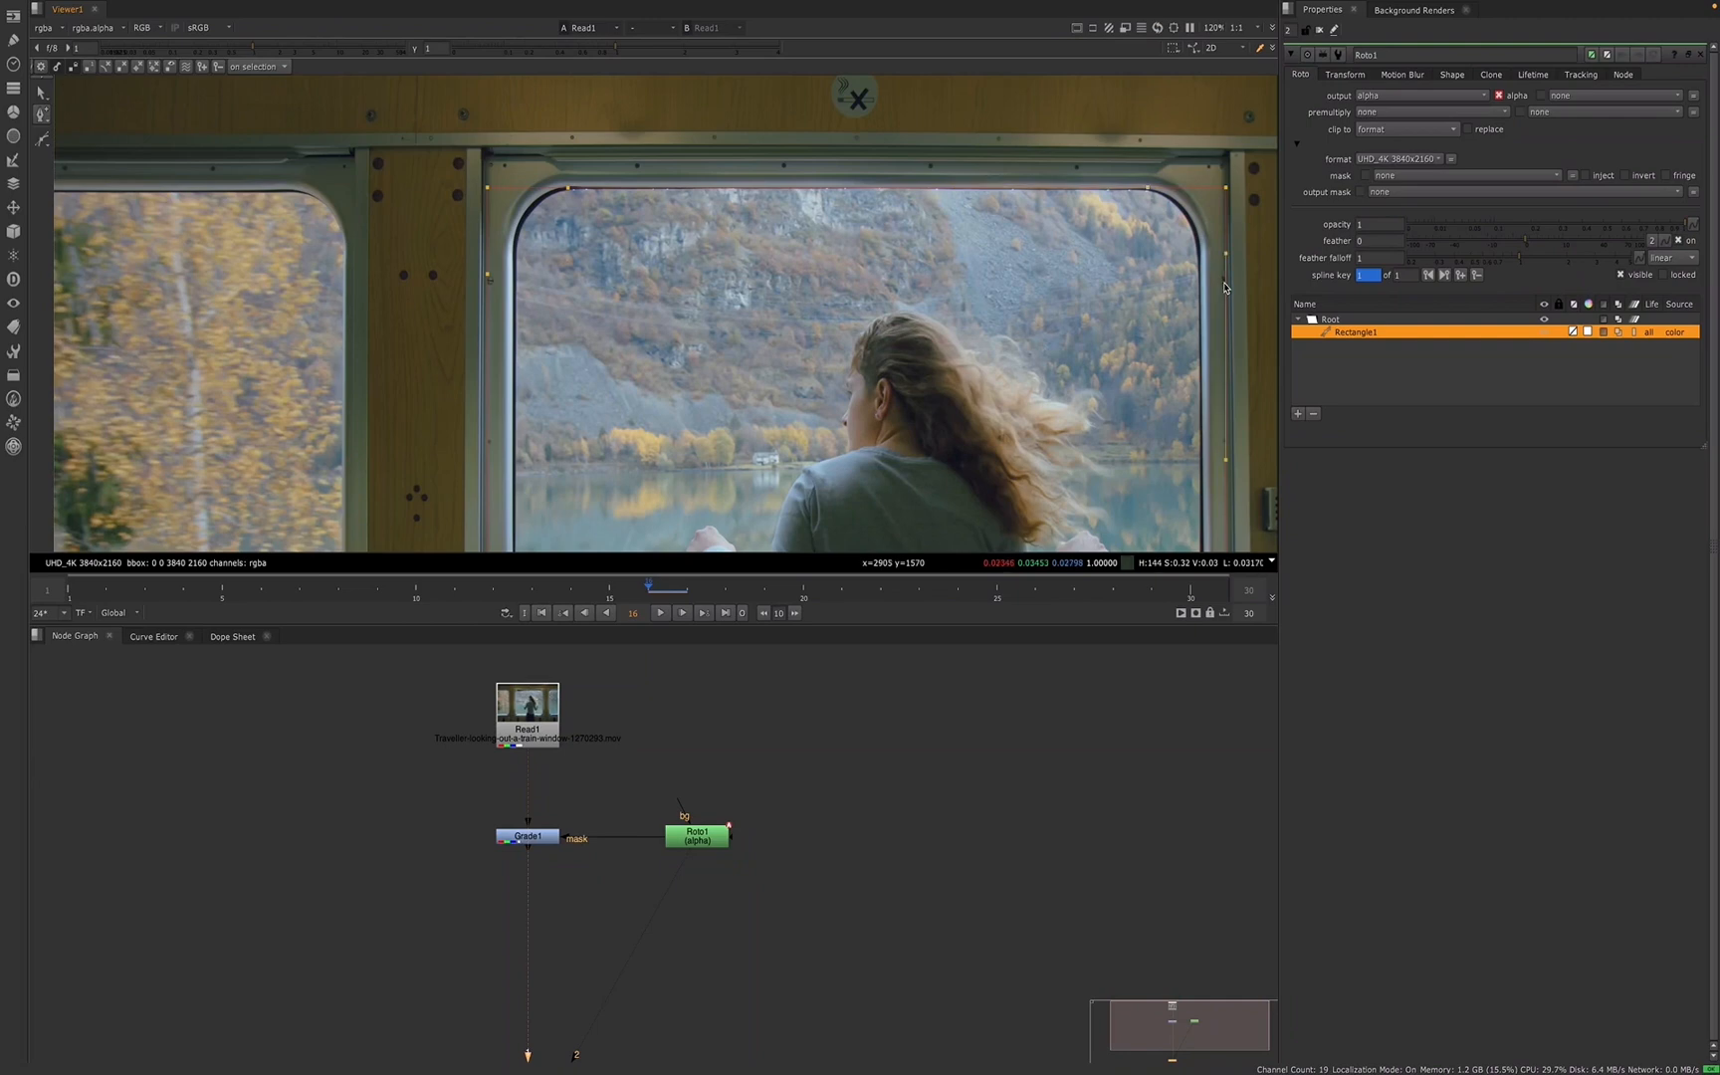
- Remove Rectangle1's original upper corner points with the Remove Points tool so the shape follows the rounded window corners
left_click(41, 116)
left_click(68, 129)
left_click(1225, 190)
left_click(1227, 191)
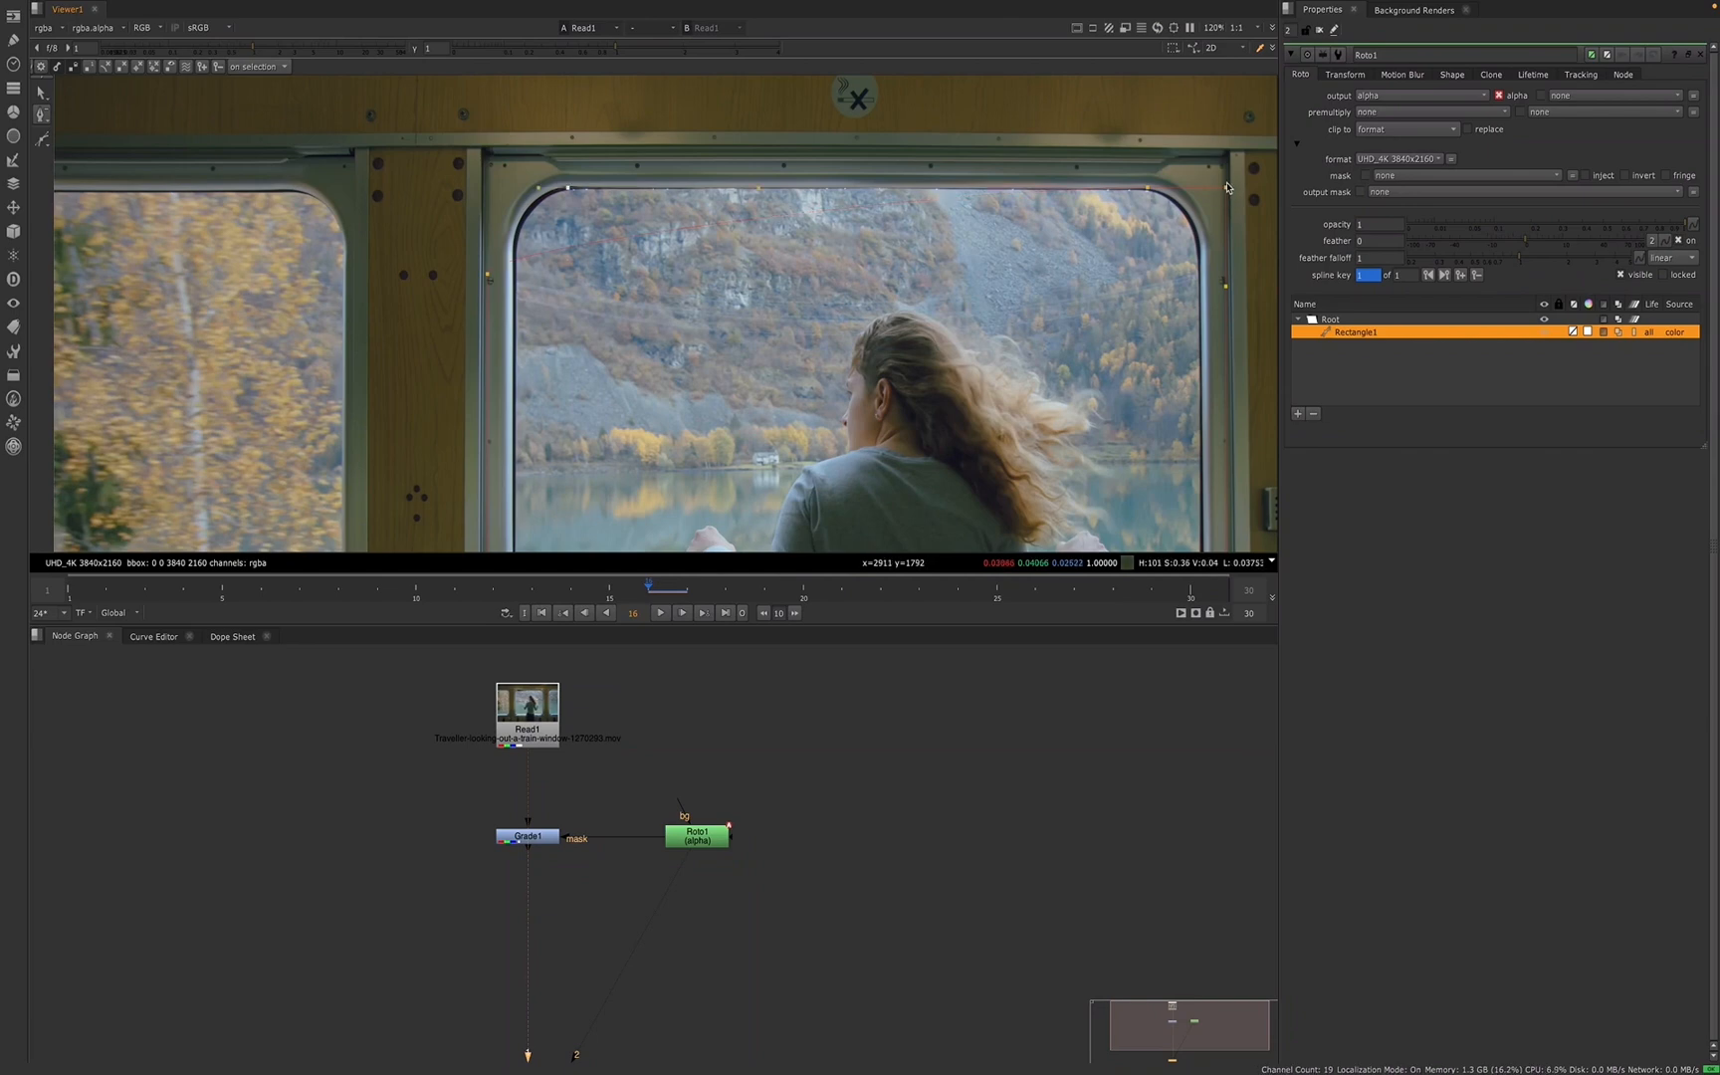
left_click(41, 90)
left_click(41, 113)
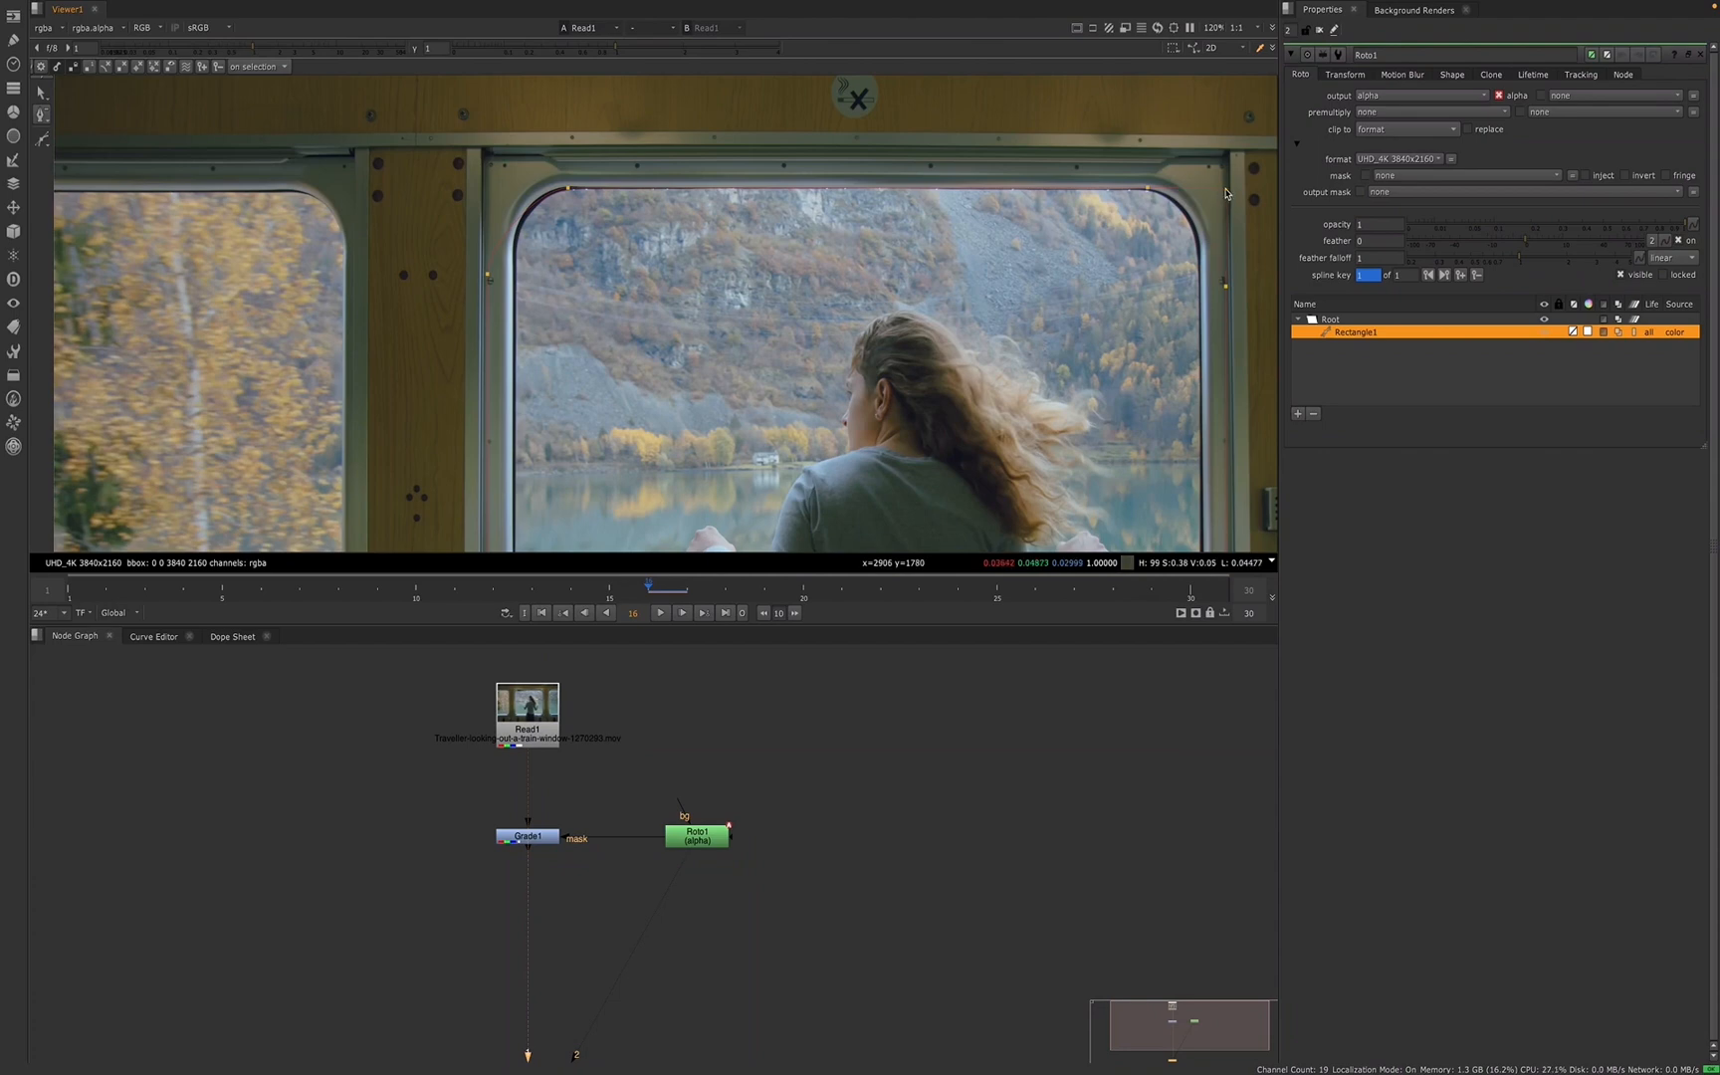
- Move Rectangle1's upper side points inward onto the left and right edges of the middle window
scroll(893, 319, "down", 2)
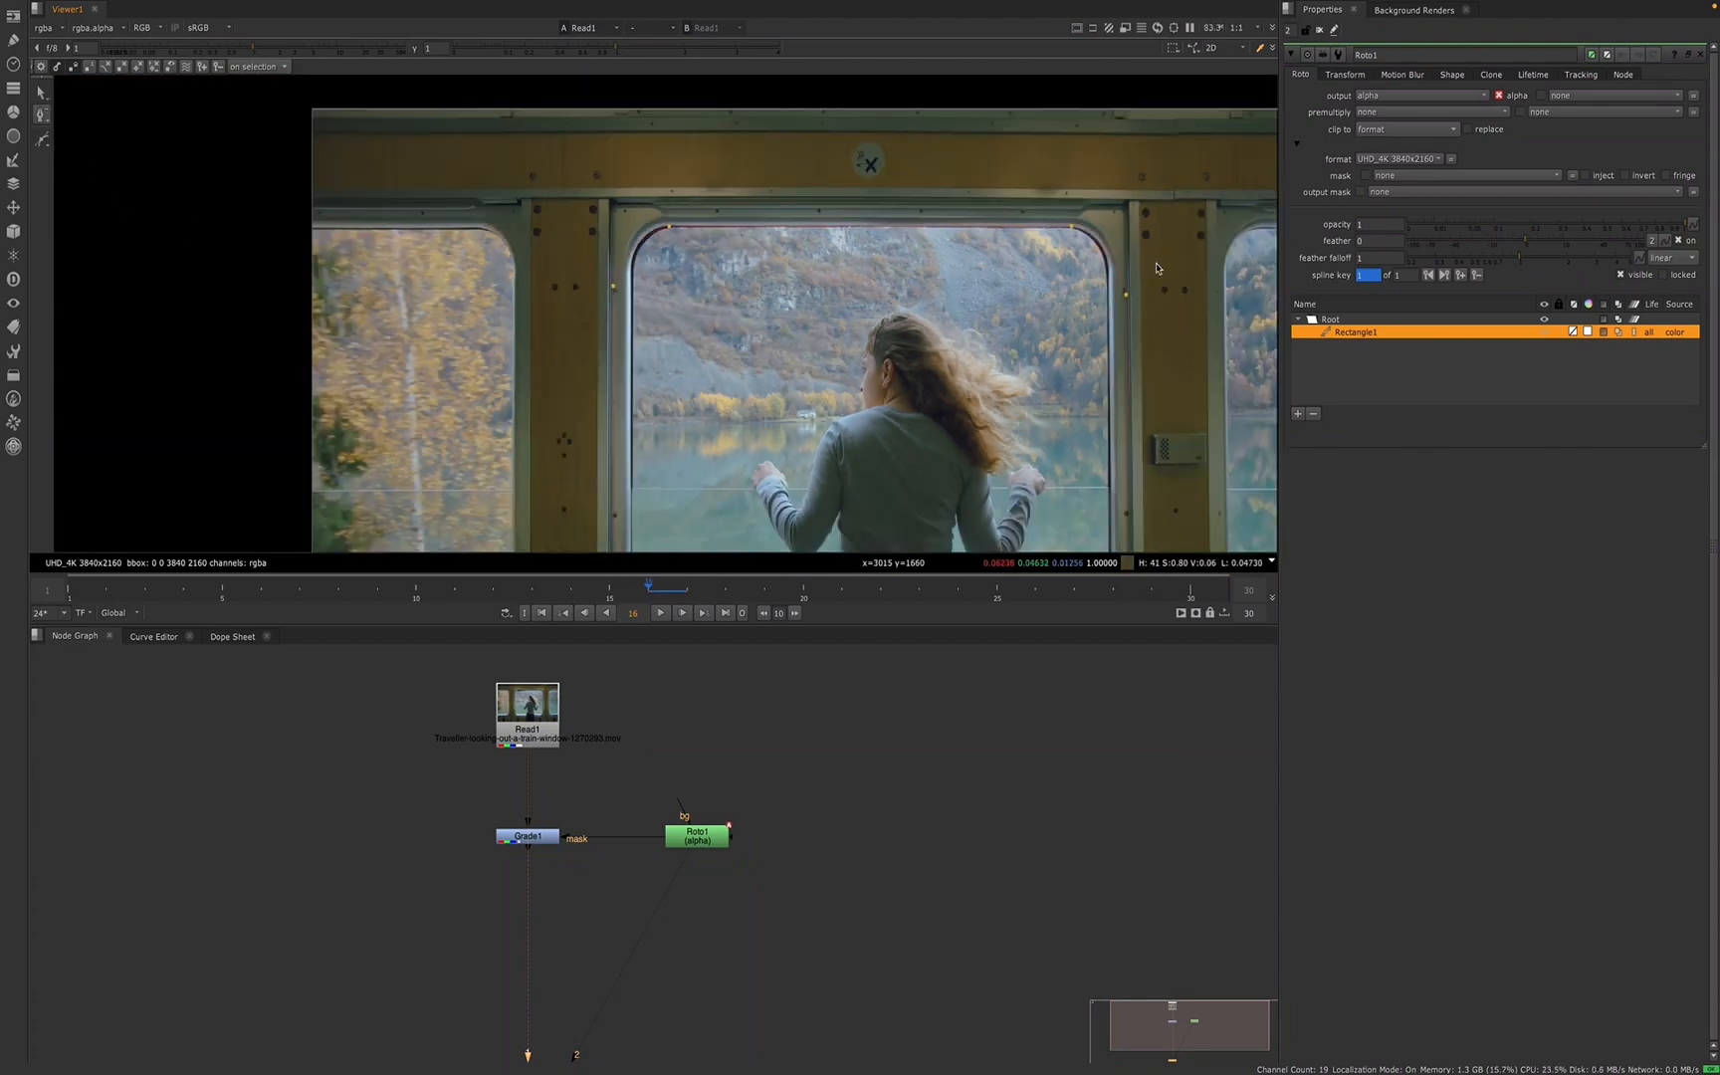
left_click(42, 116)
left_click(67, 115)
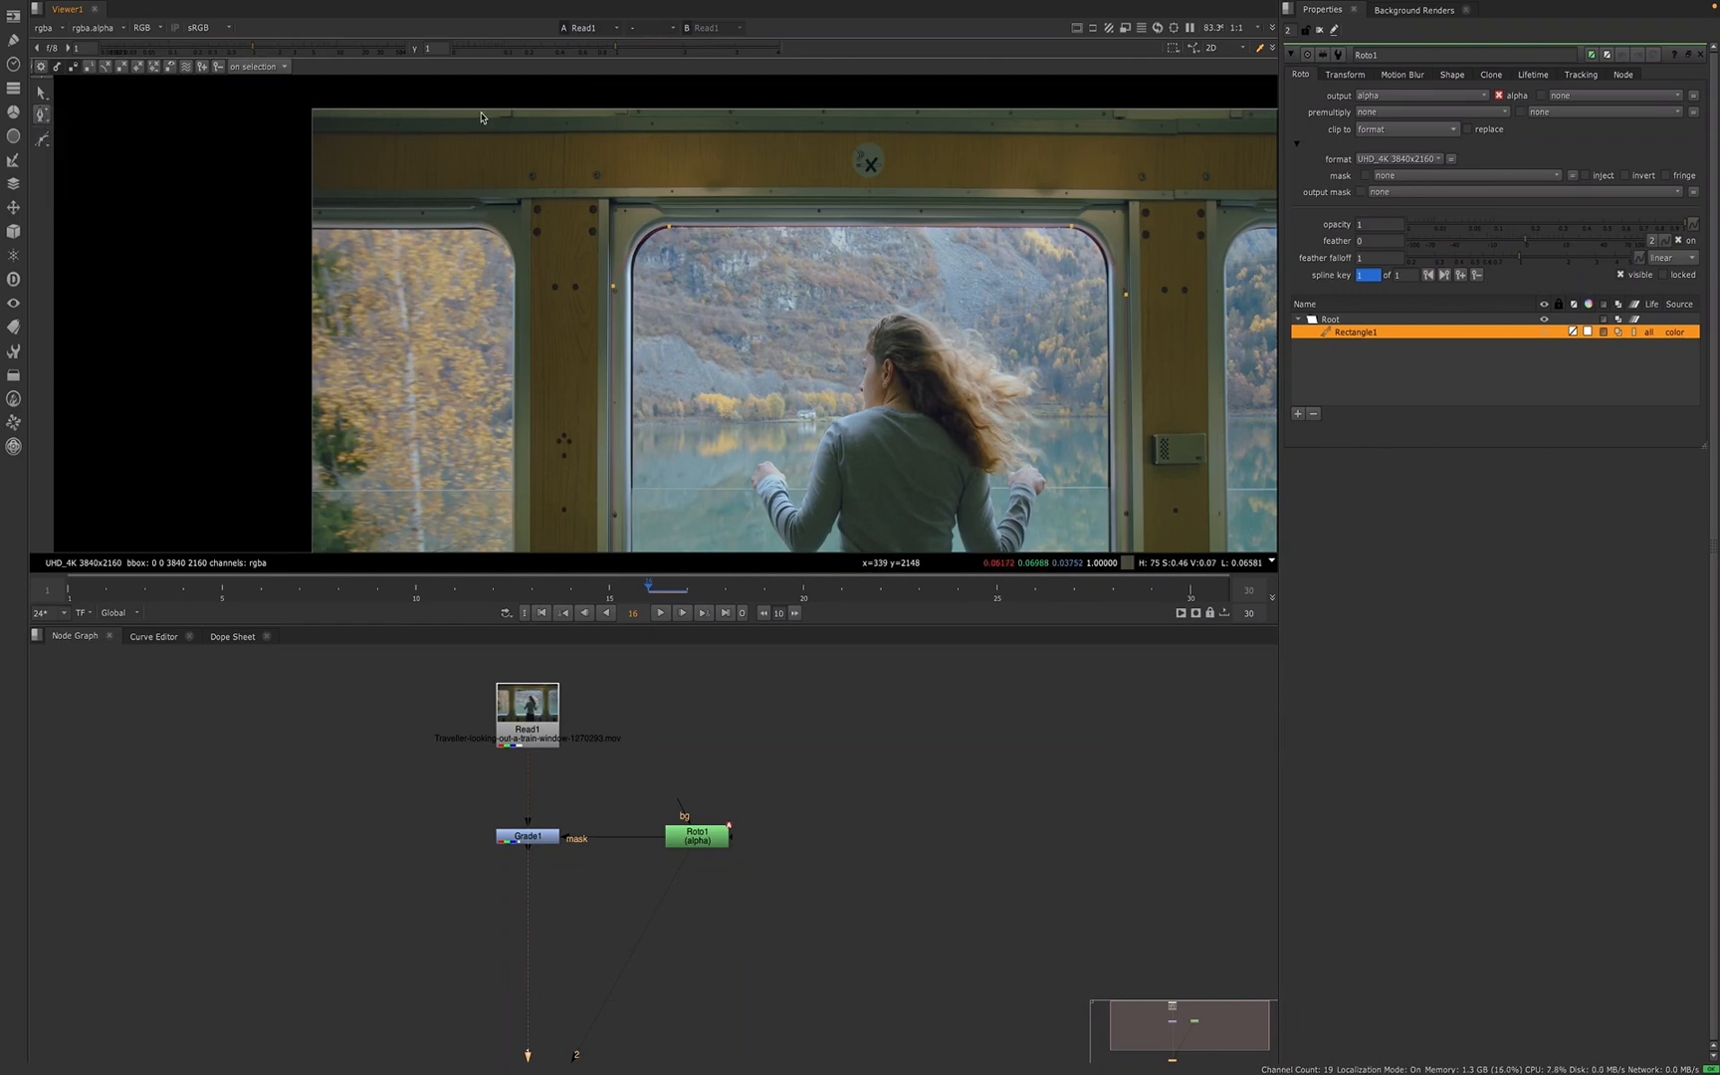
left_click(40, 94)
left_click(79, 90)
left_click_drag(613, 291, 631, 286)
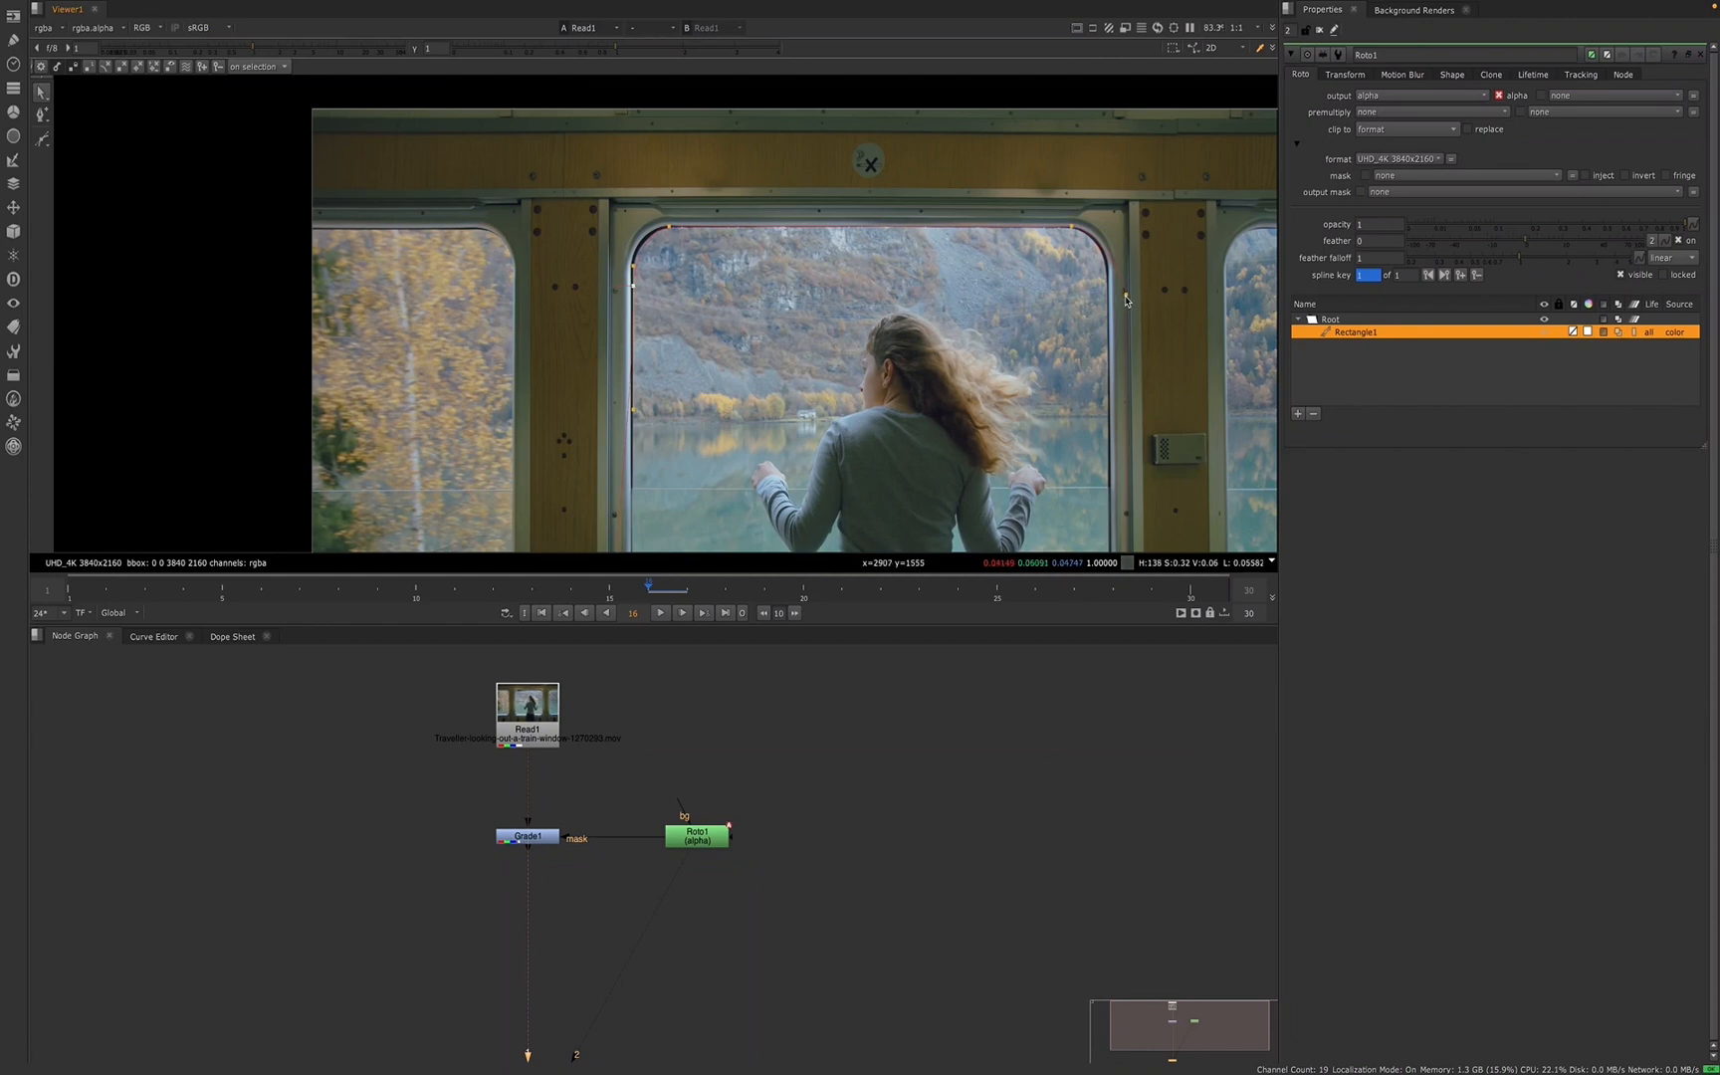
left_click_drag(1126, 298, 1109, 305)
scroll(786, 387, "down", 3)
scroll(786, 387, "up", 3)
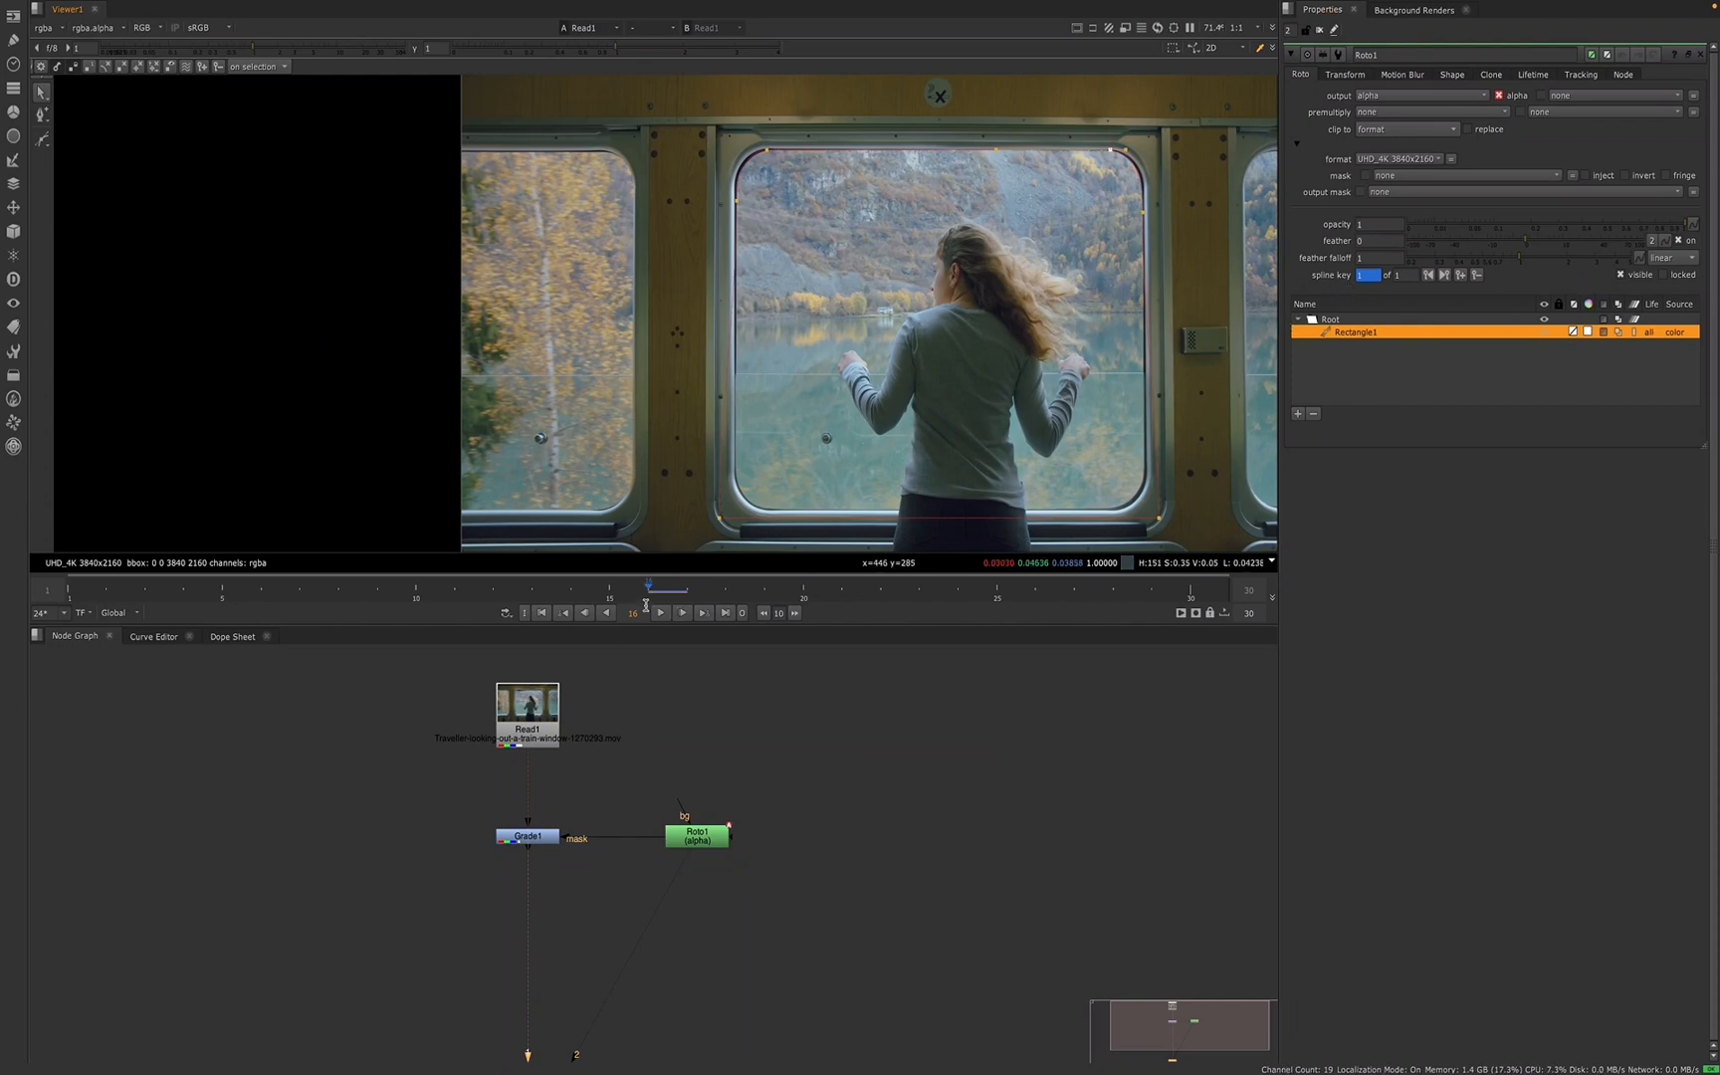
middle_click_drag(1179, 272, 1052, 248)
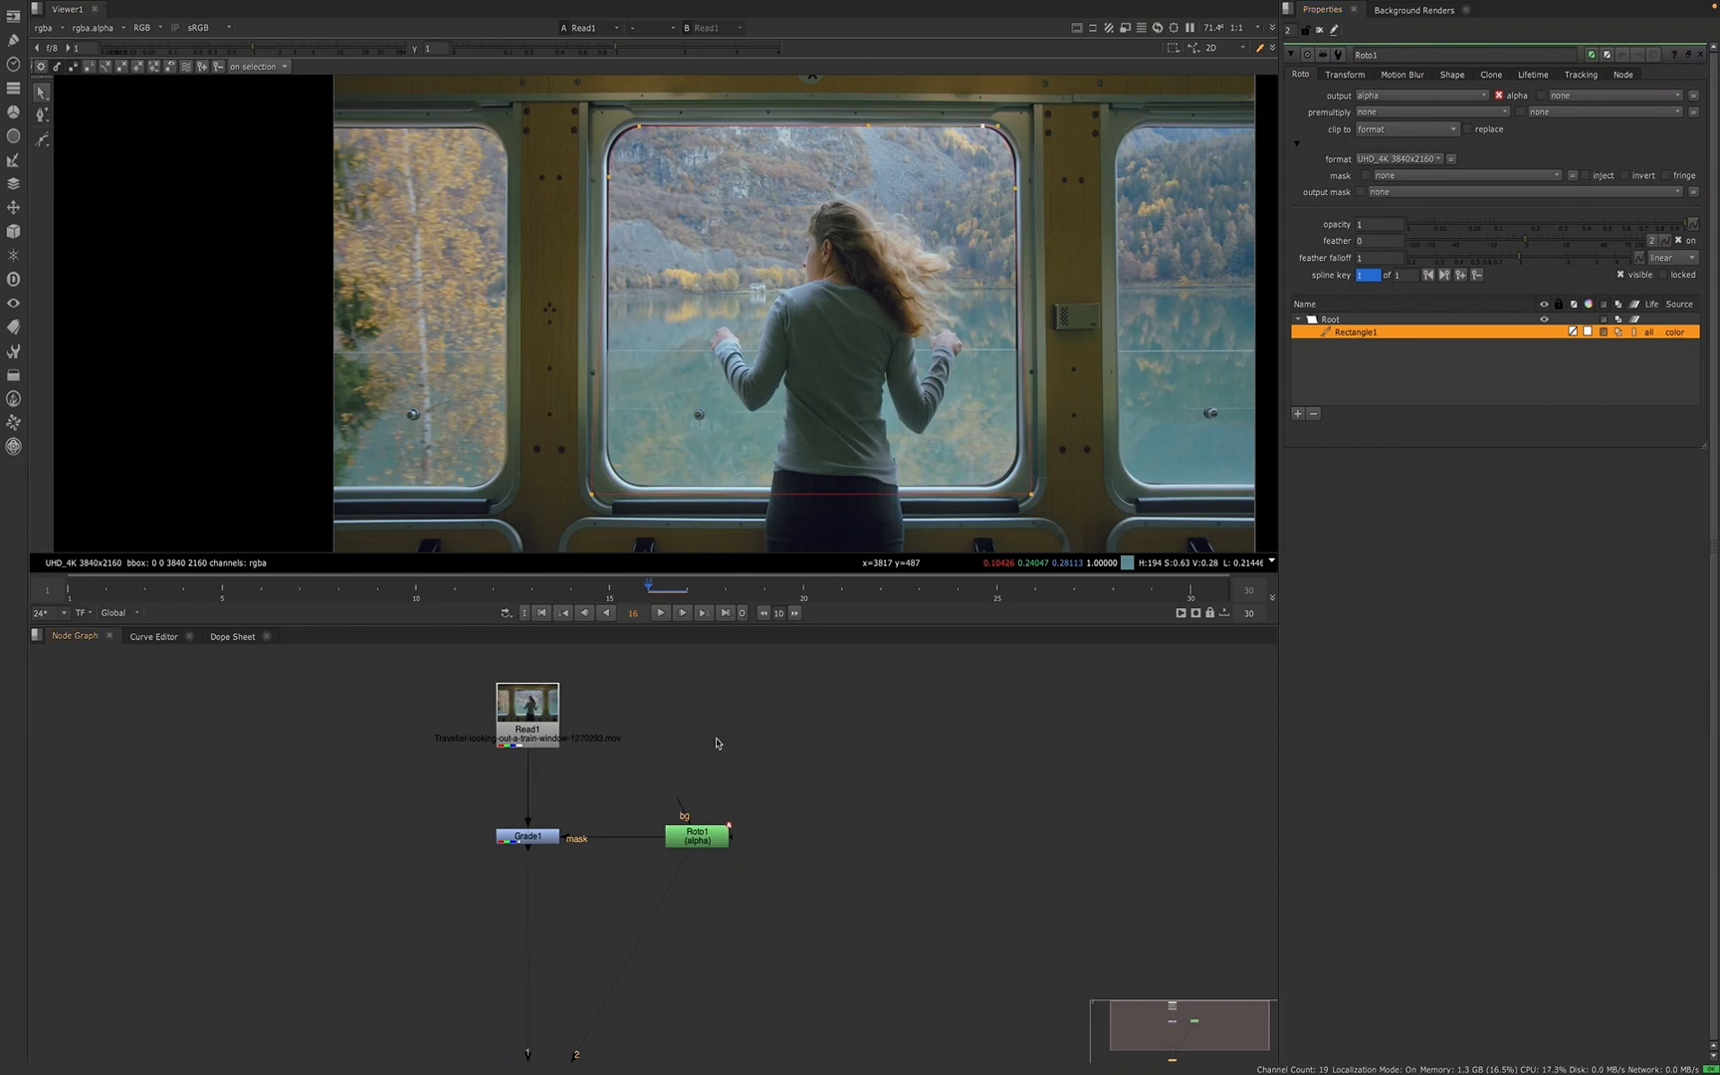
- Add a second Roto node and close Roto1's properties
key("o")
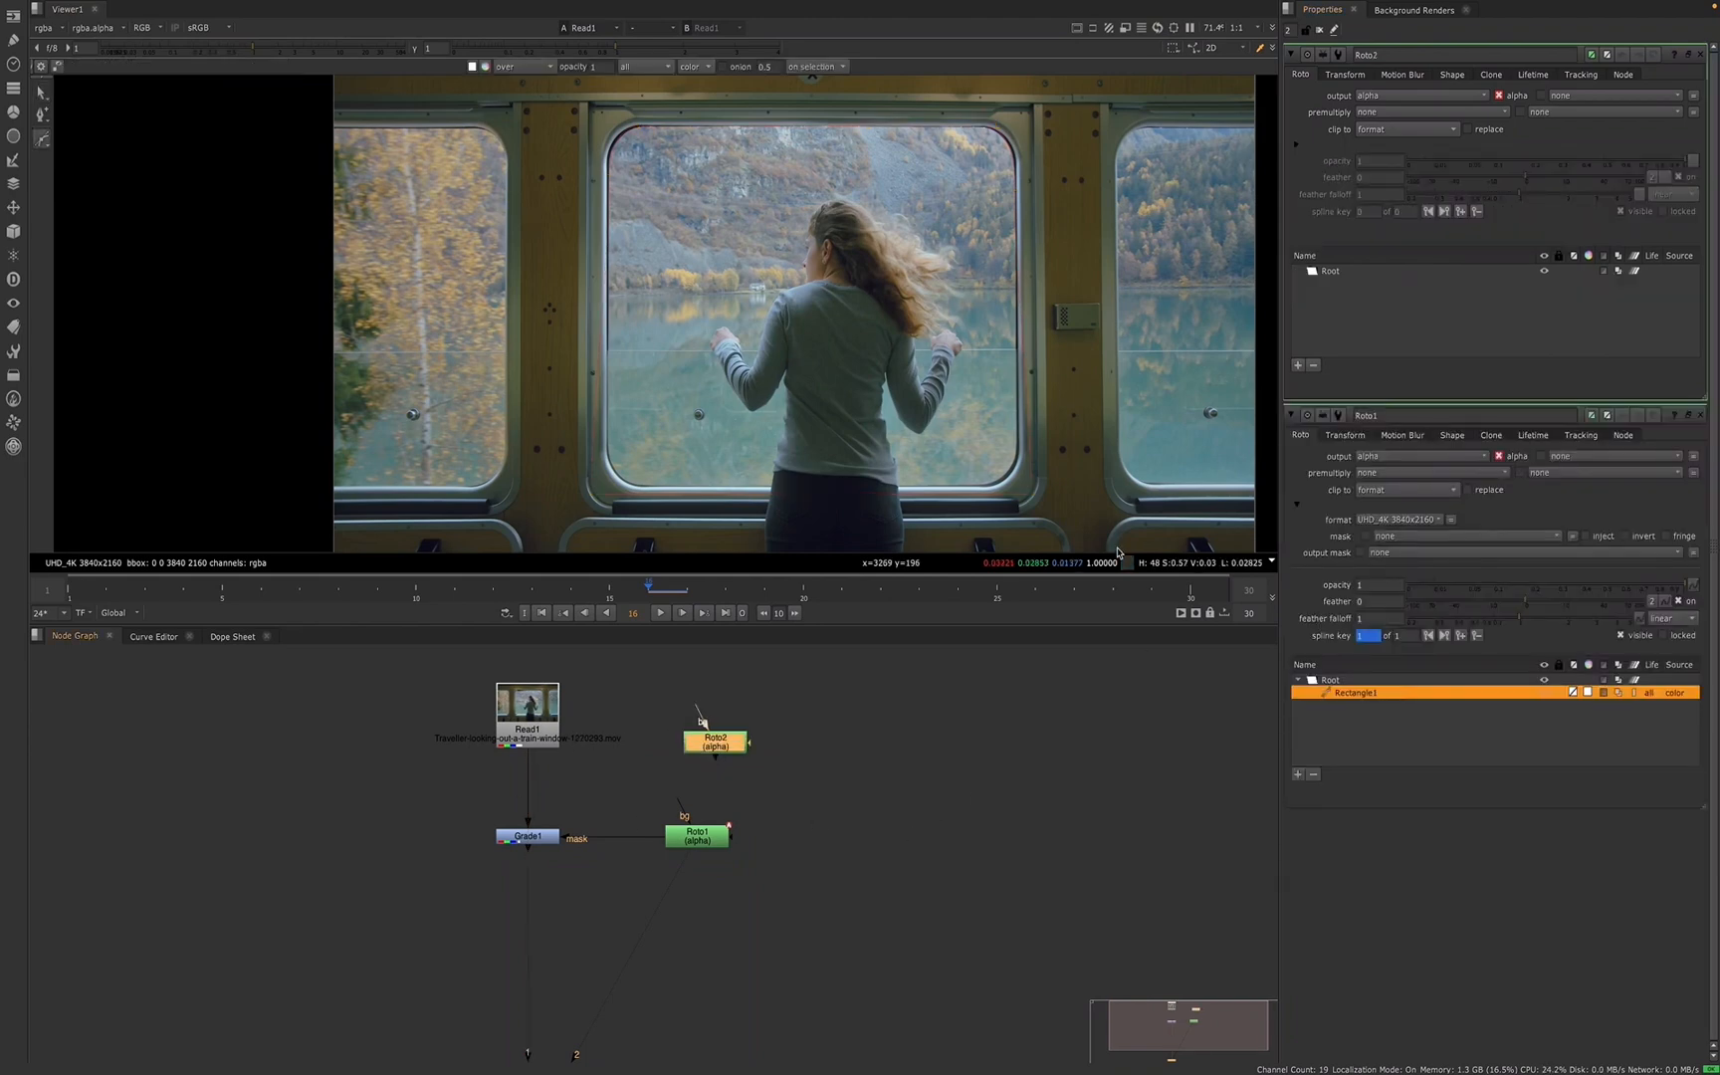
left_click(1700, 415)
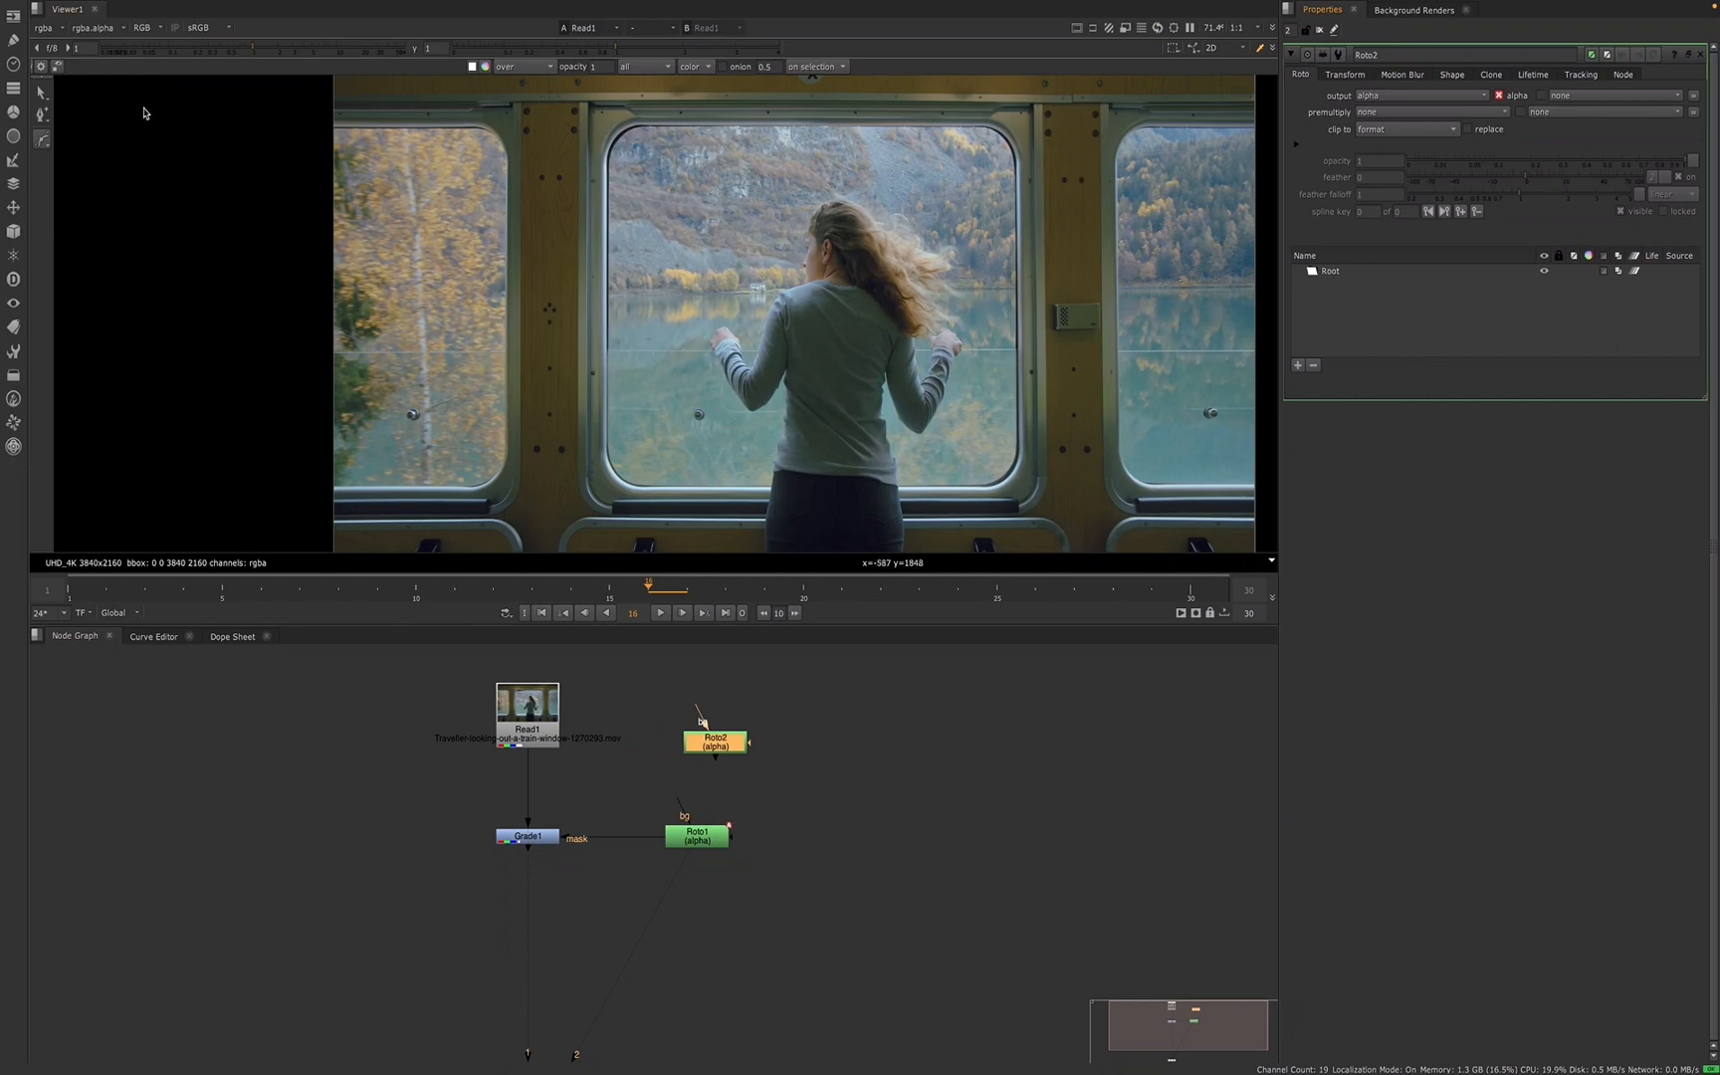
- Draw a Bezier shape in Roto2 around the middle window's upper corners, extending down both sides to a straight lower edge
right_click(40, 142)
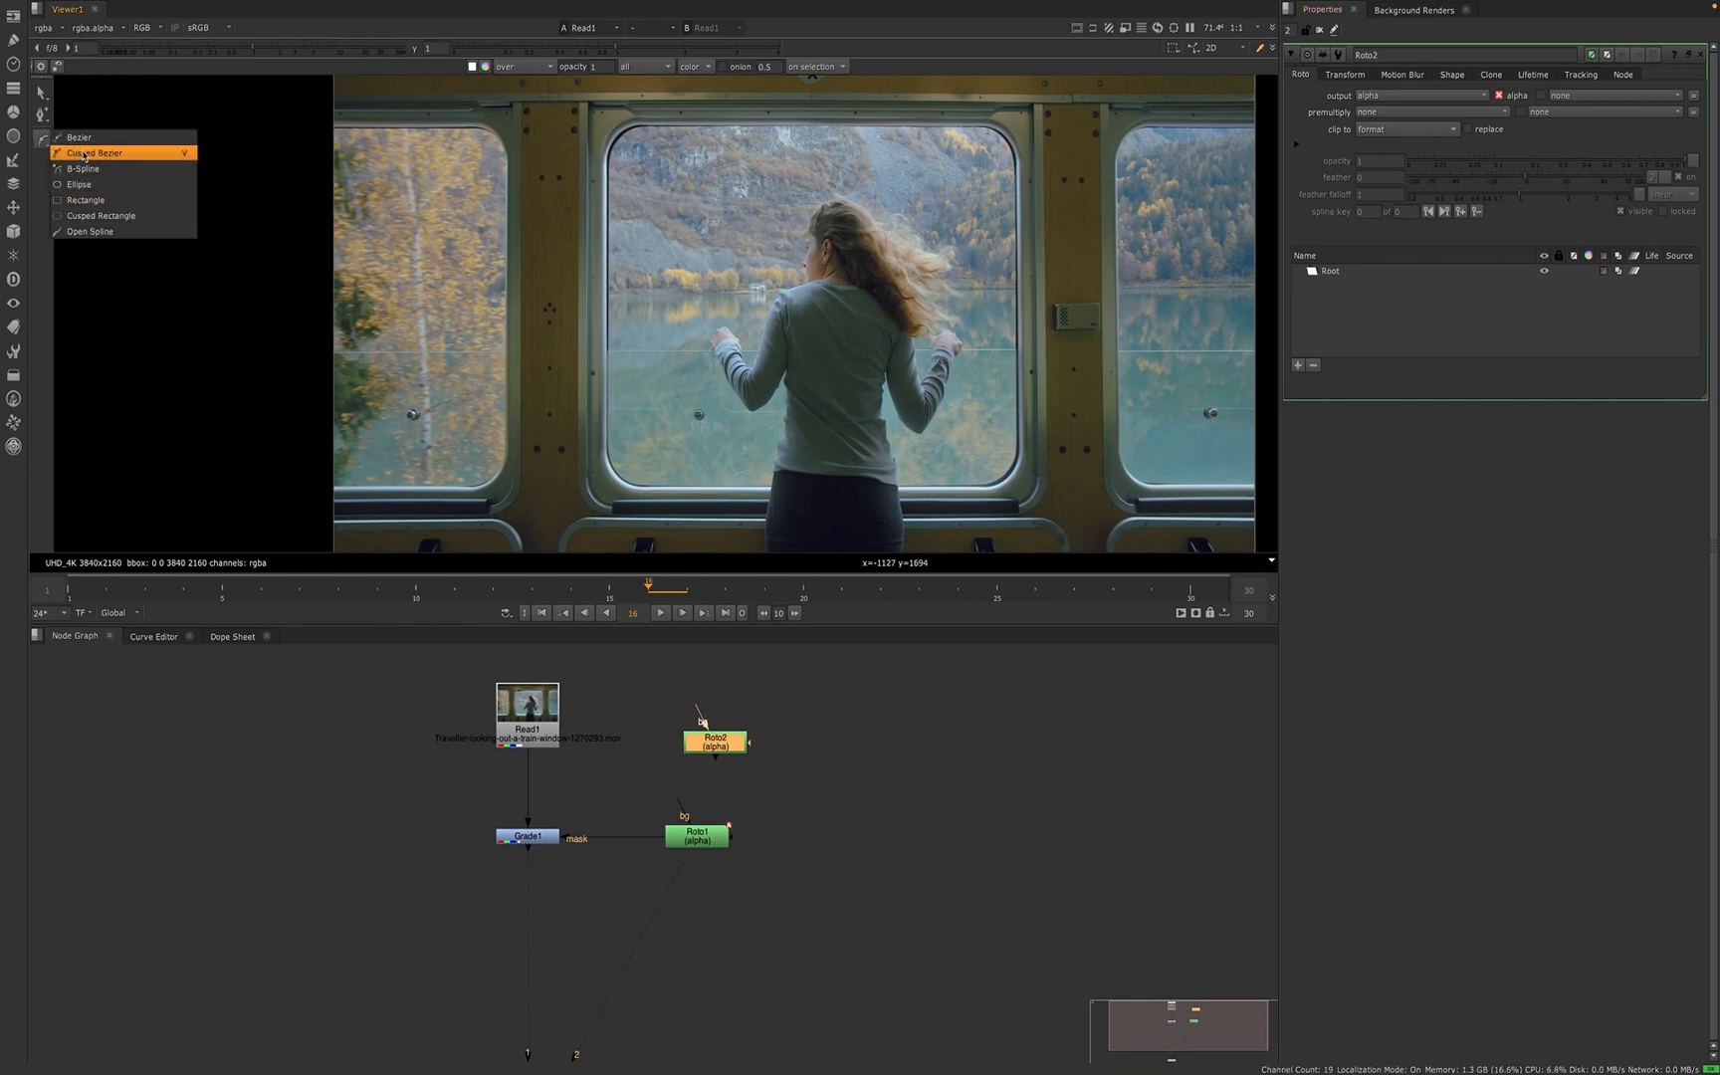
left_click(84, 152)
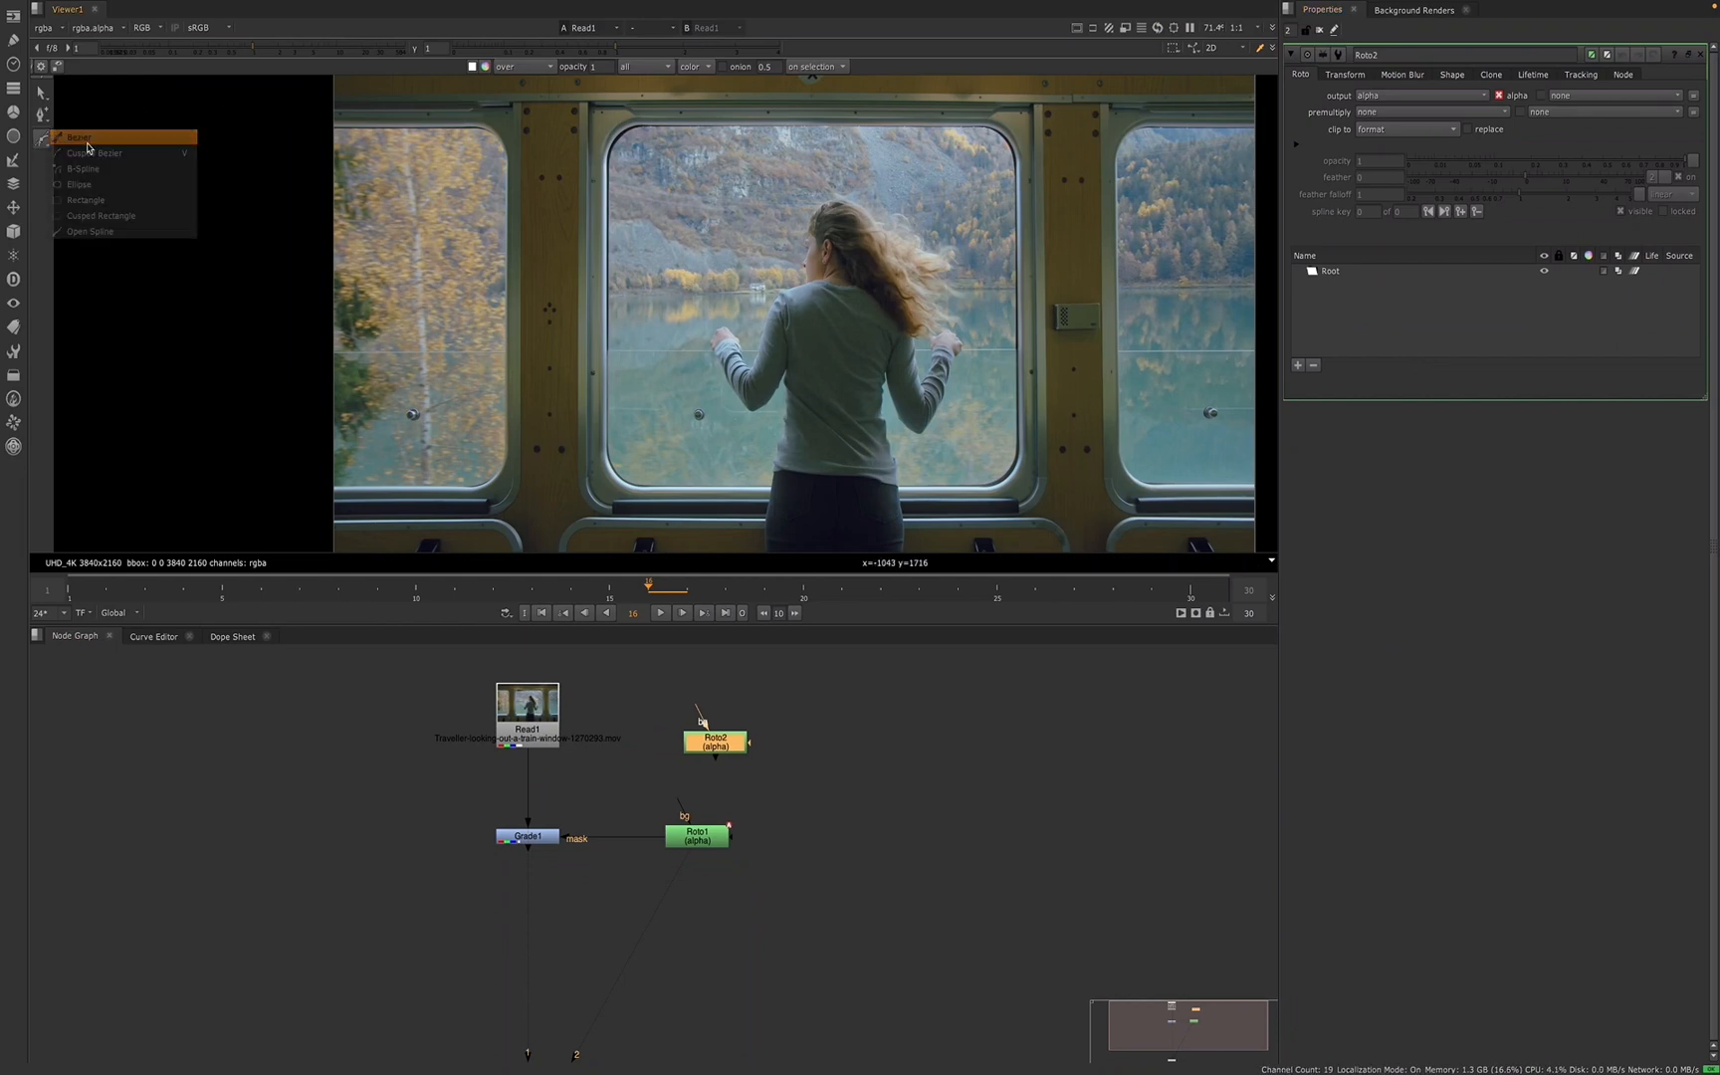
left_click(607, 287)
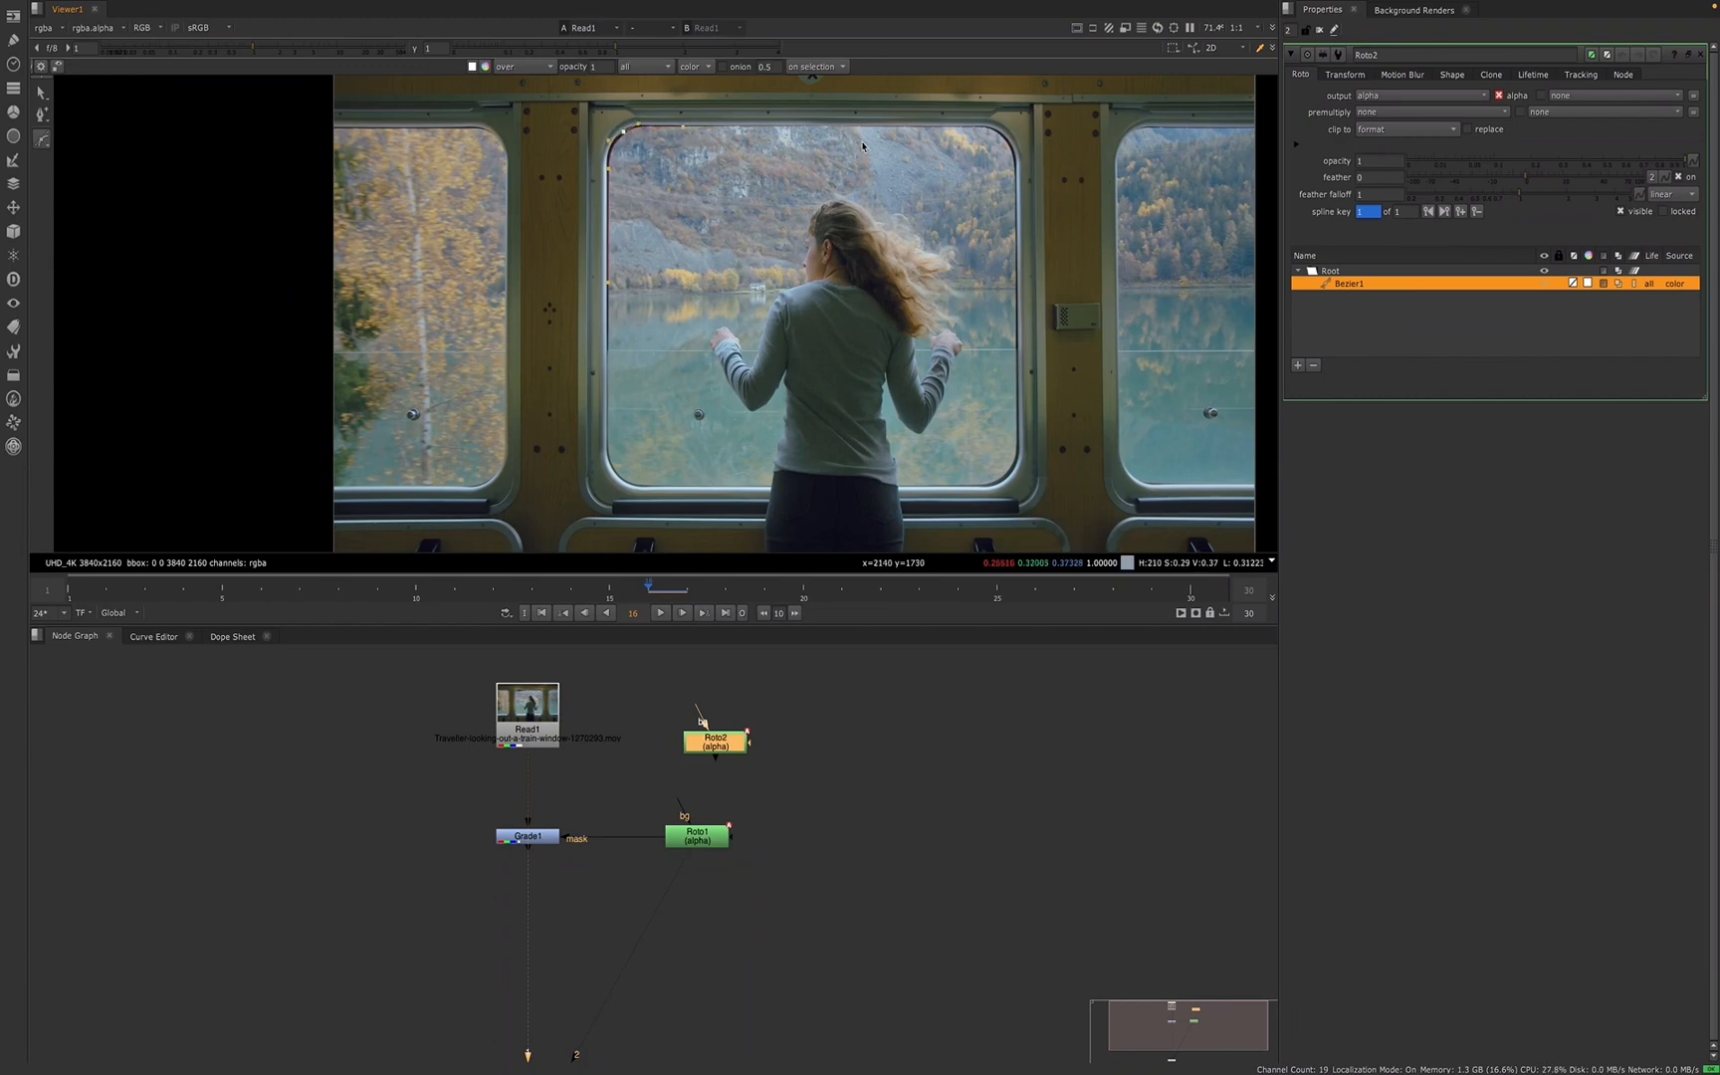
left_click(975, 128)
left_click(1016, 243)
left_click(1017, 392)
key("q")
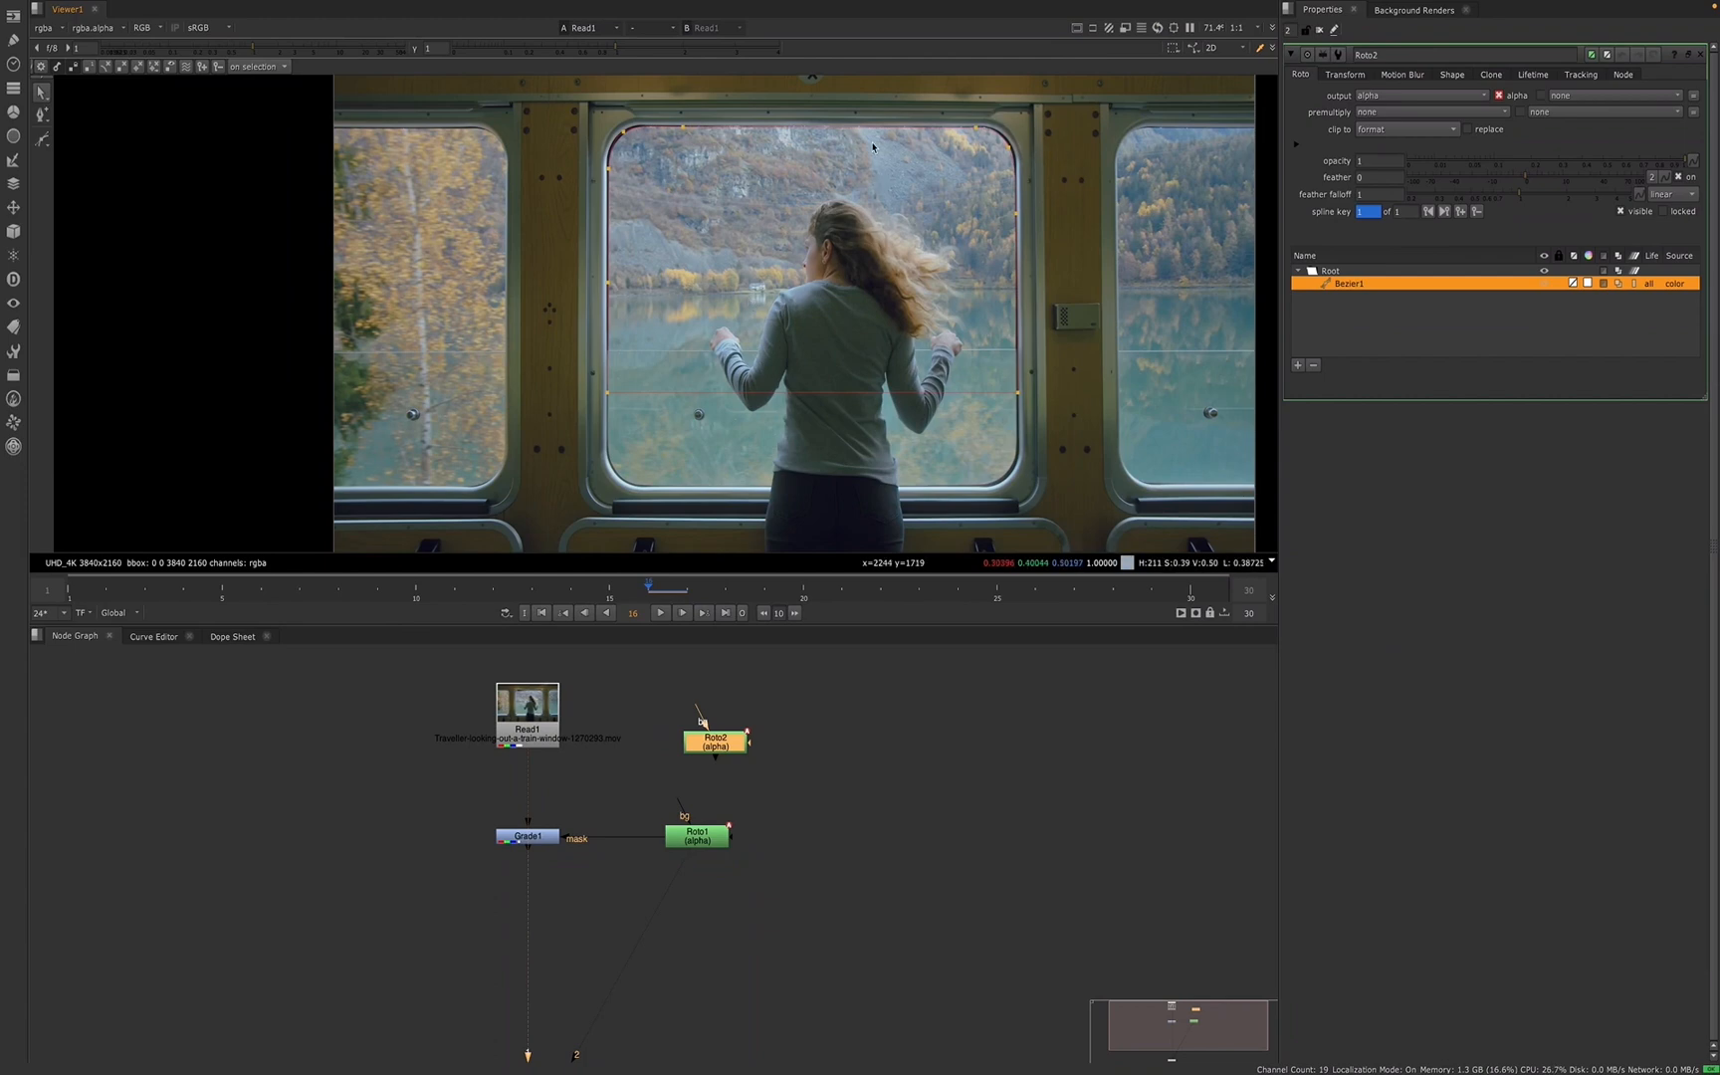
- At frame 8, add points to the Bezier's lower edge and fit them around the middle window's lower corners
left_click(321, 594)
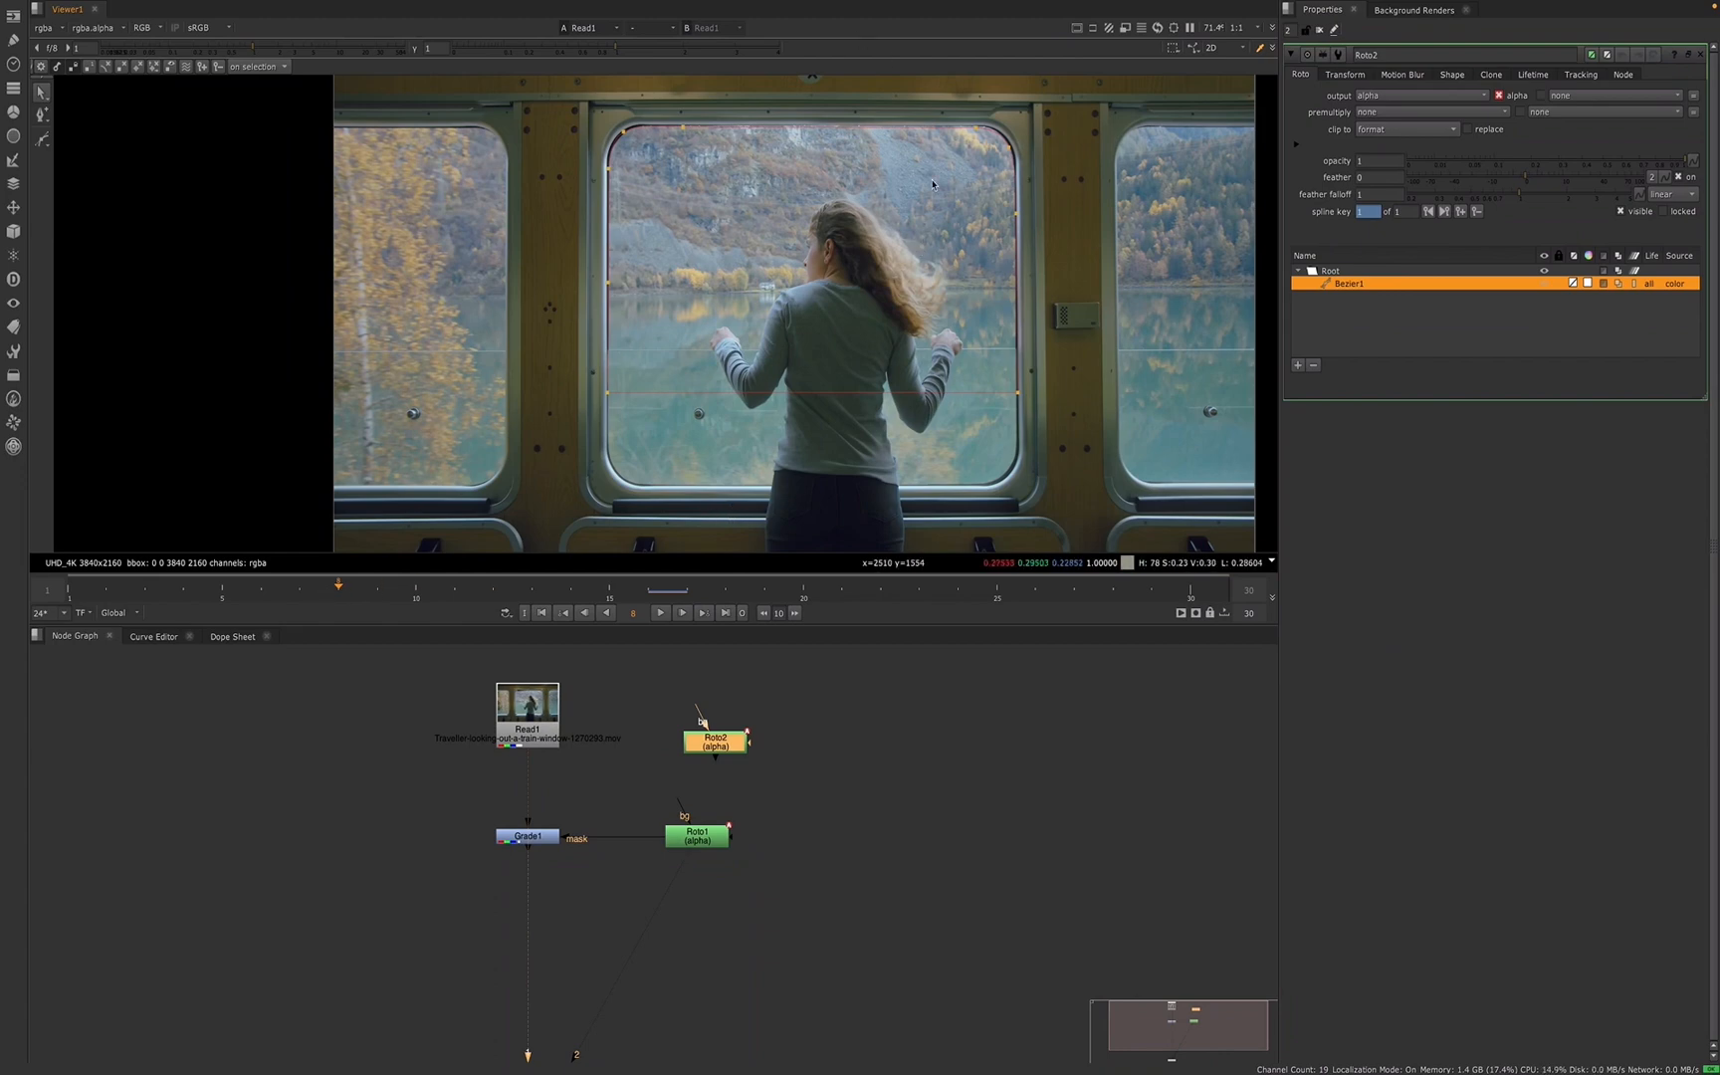
left_click(41, 113)
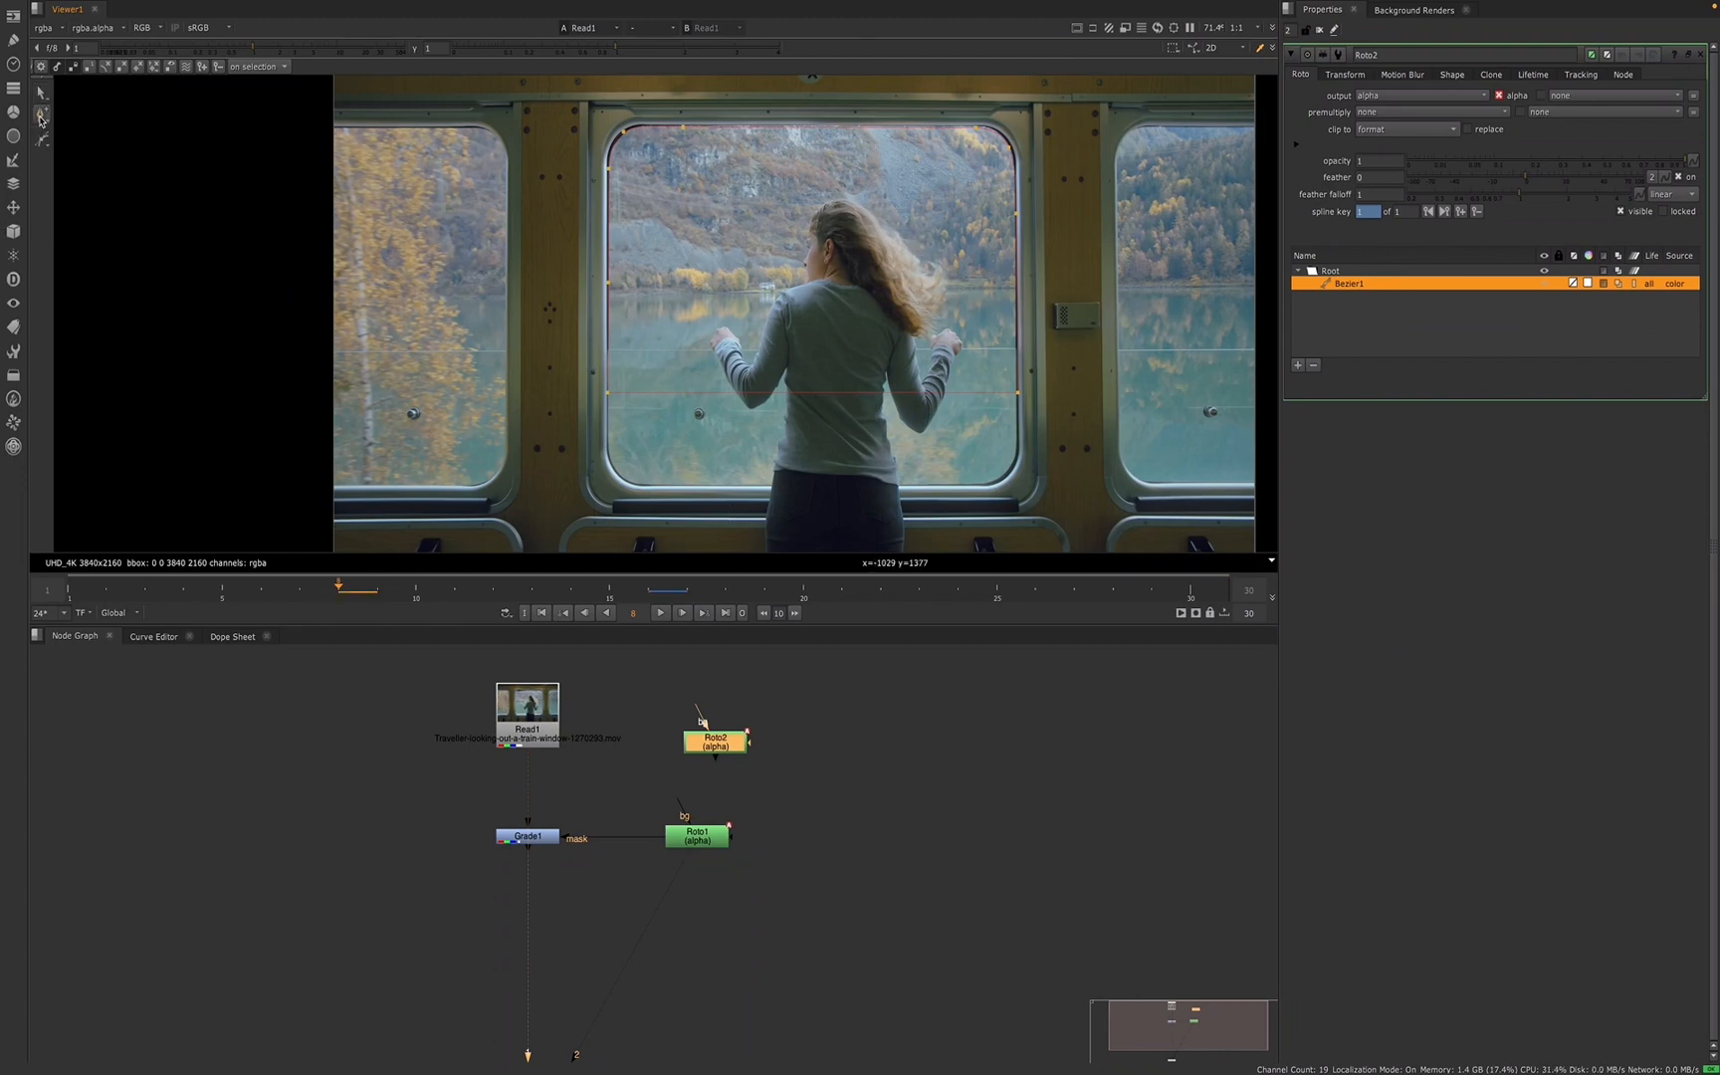
left_click(624, 434)
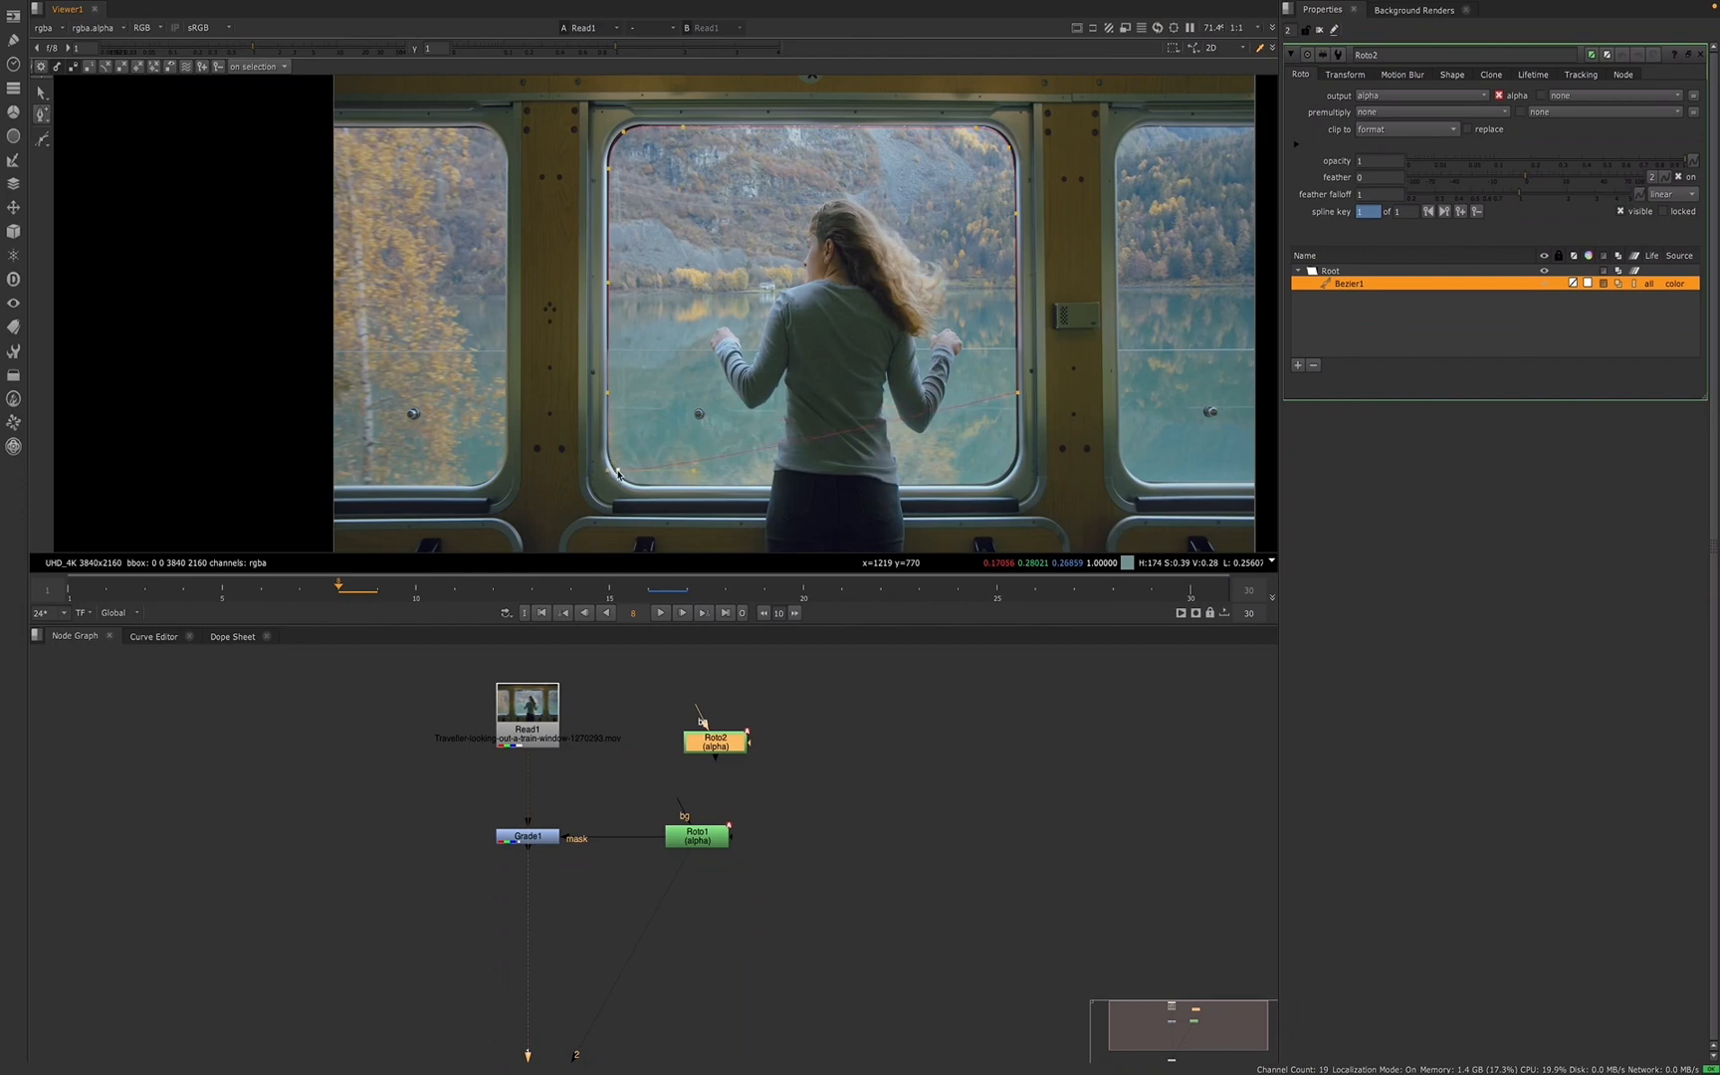
left_click_drag(617, 472, 615, 472)
left_click(962, 410)
left_click_drag(961, 412, 1000, 482)
left_click_drag(648, 474, 640, 488)
left_click(41, 92)
left_click_drag(597, 383, 680, 479)
left_click(704, 472)
left_click(40, 115)
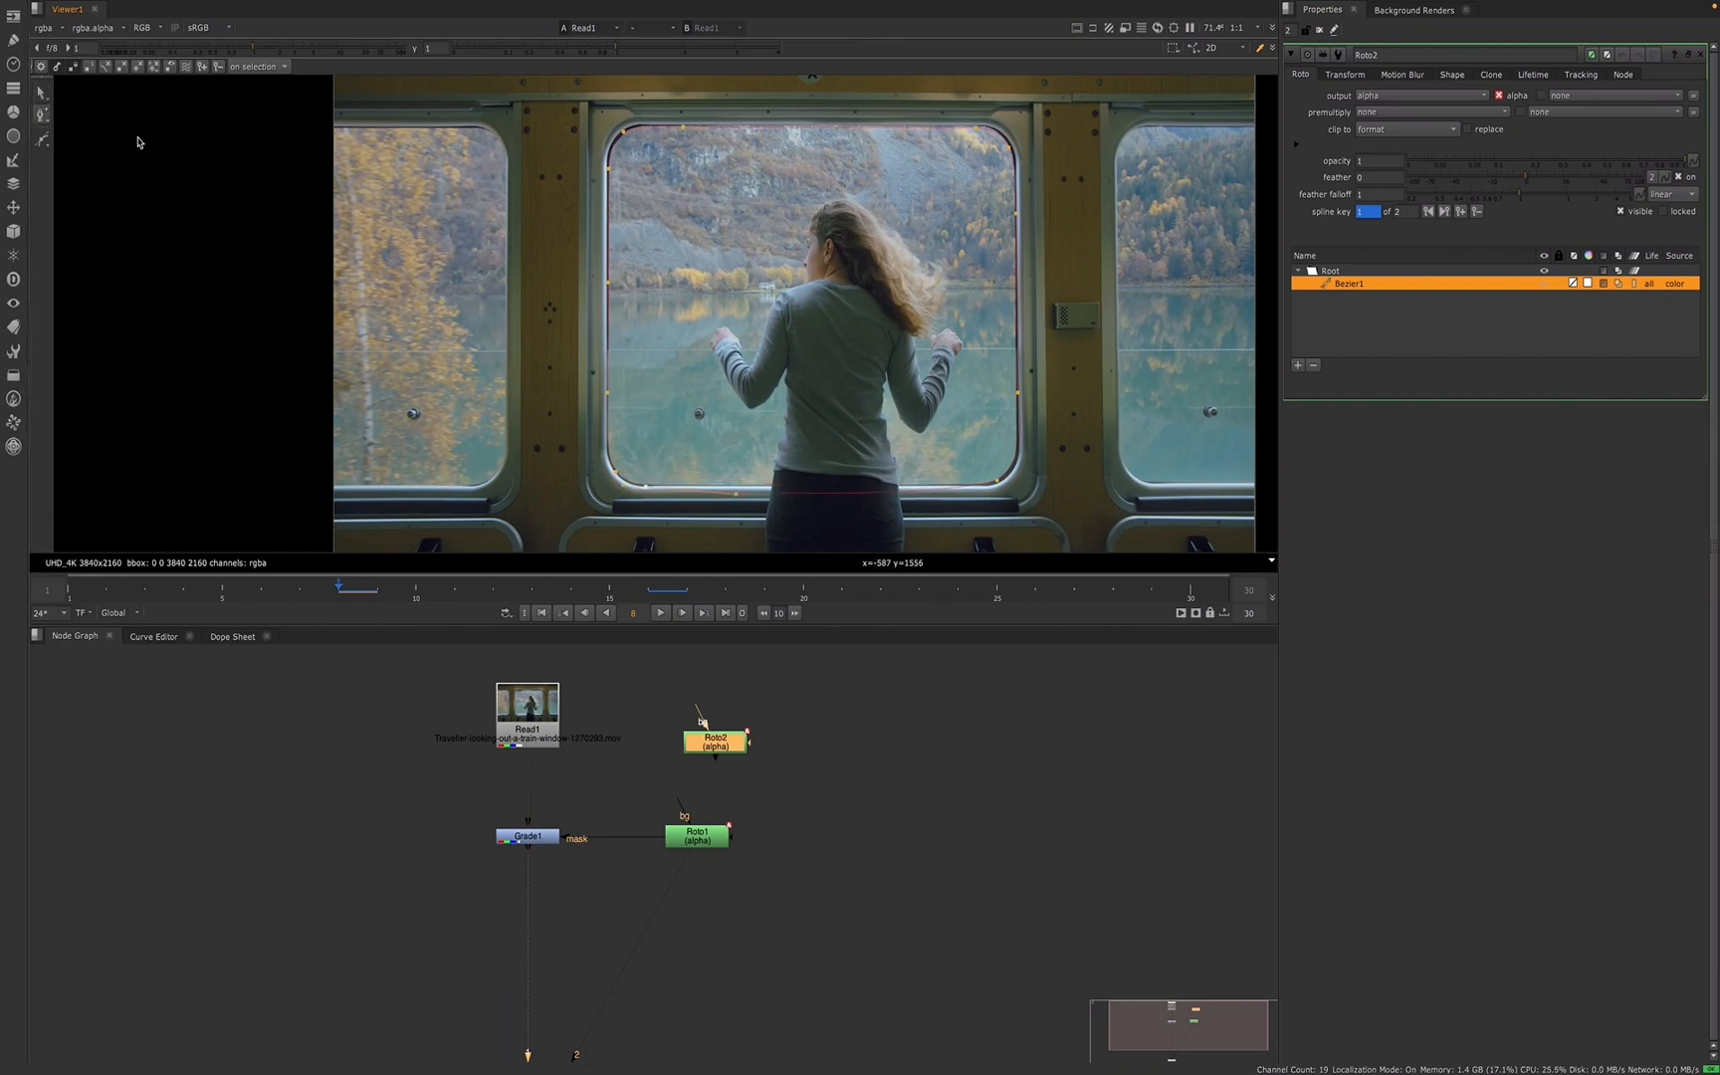
- Compare the Bezier shape's outline between its keyframes at frames 8 and 16
left_click(41, 91)
left_click(650, 594)
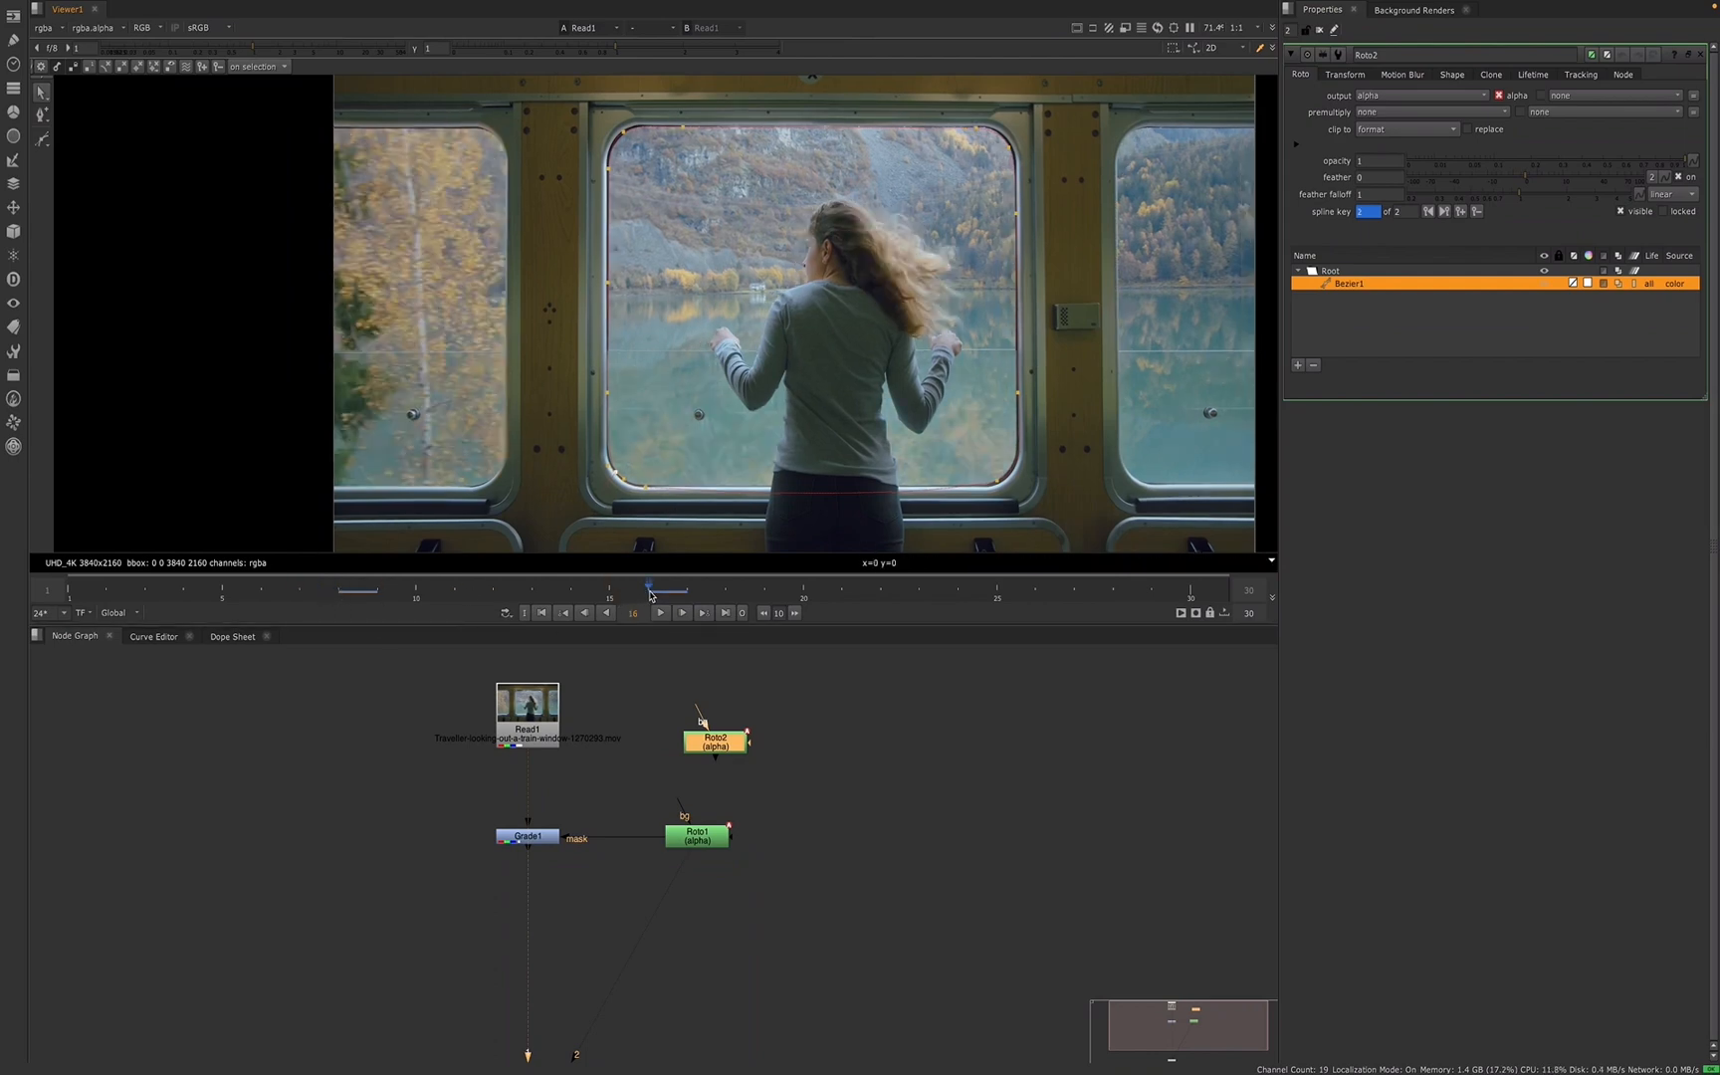
left_click(342, 592)
left_click(649, 595)
left_click(342, 593)
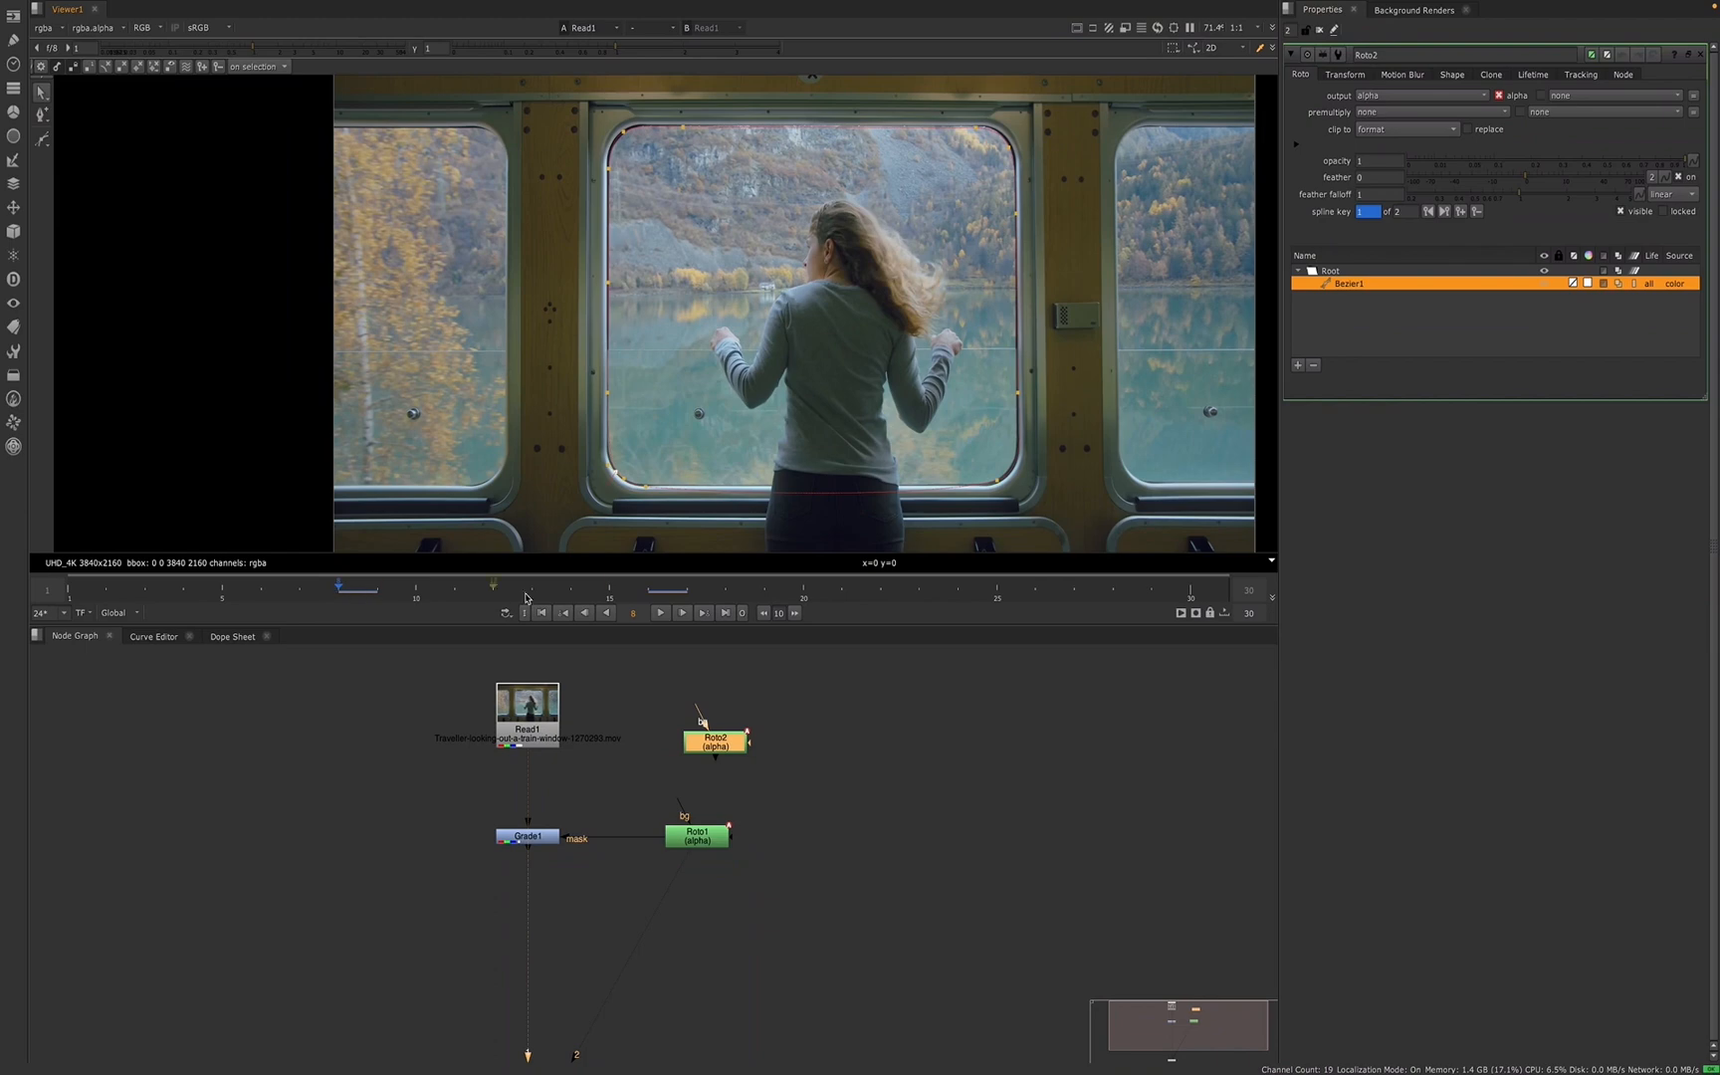
left_click(649, 594)
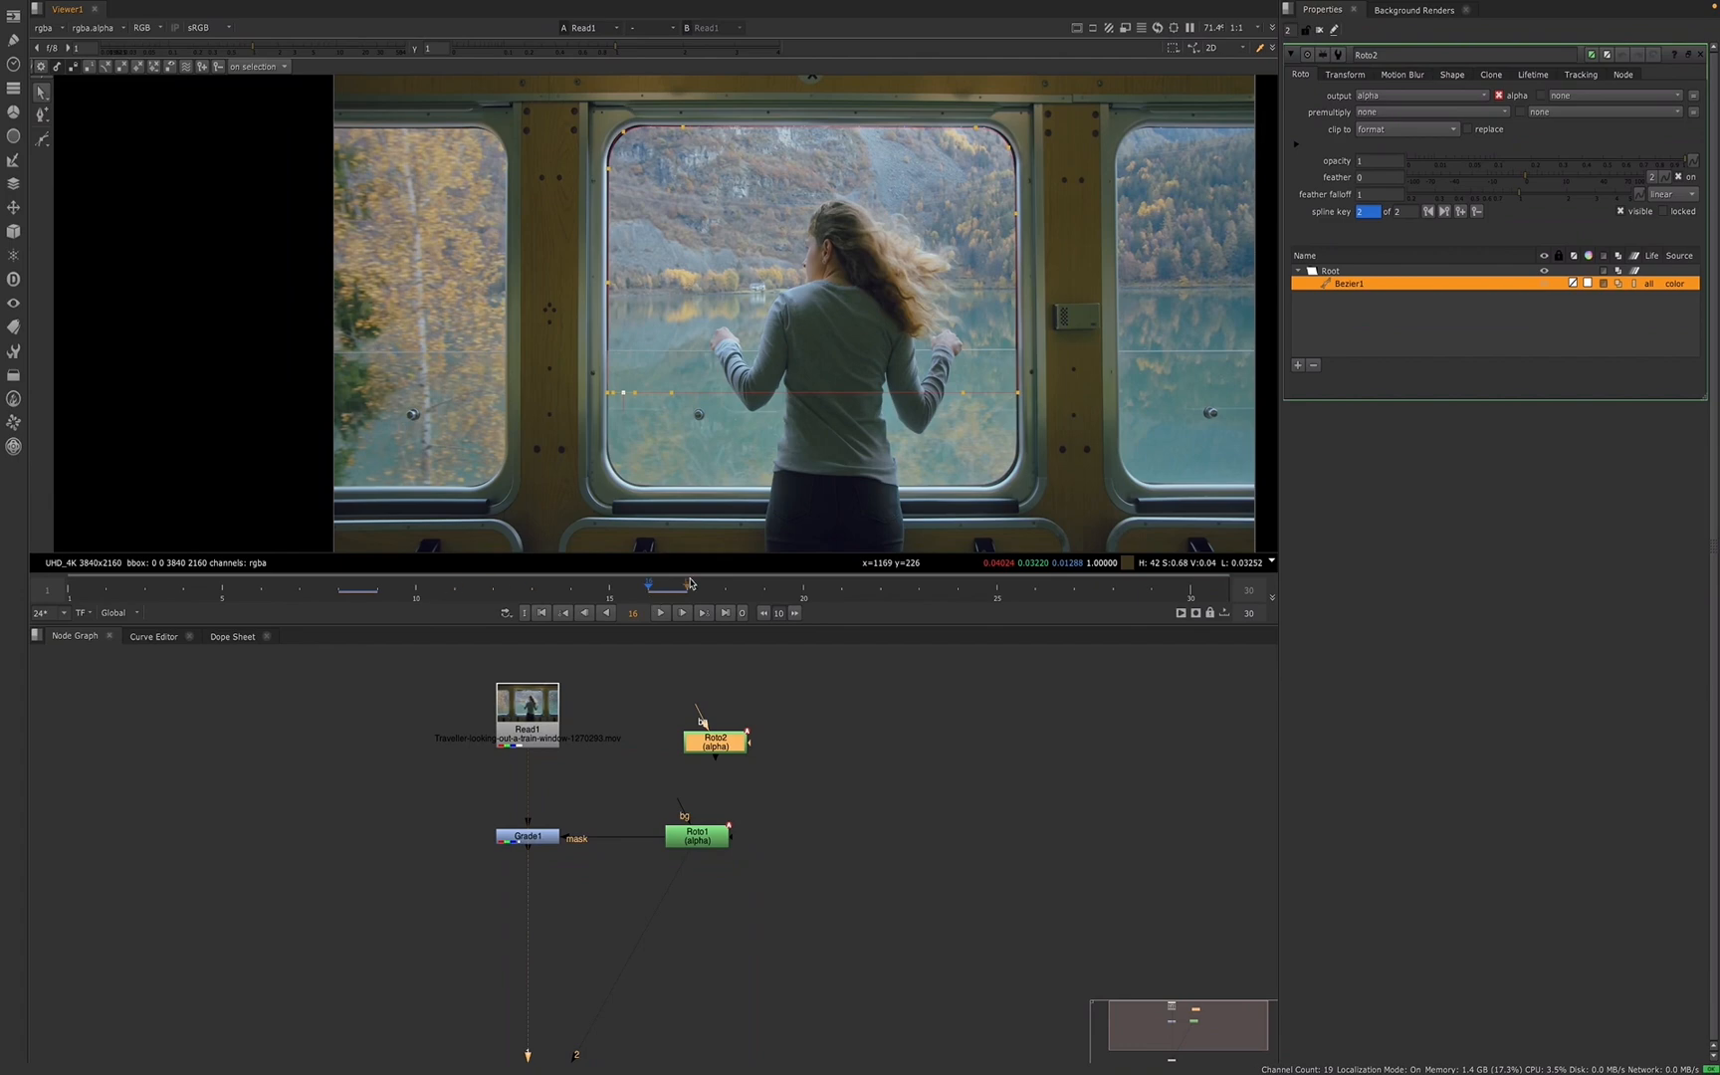
- Return to frame 8 and enable ripple editing for all of the shape's keyframes
left_click(338, 594)
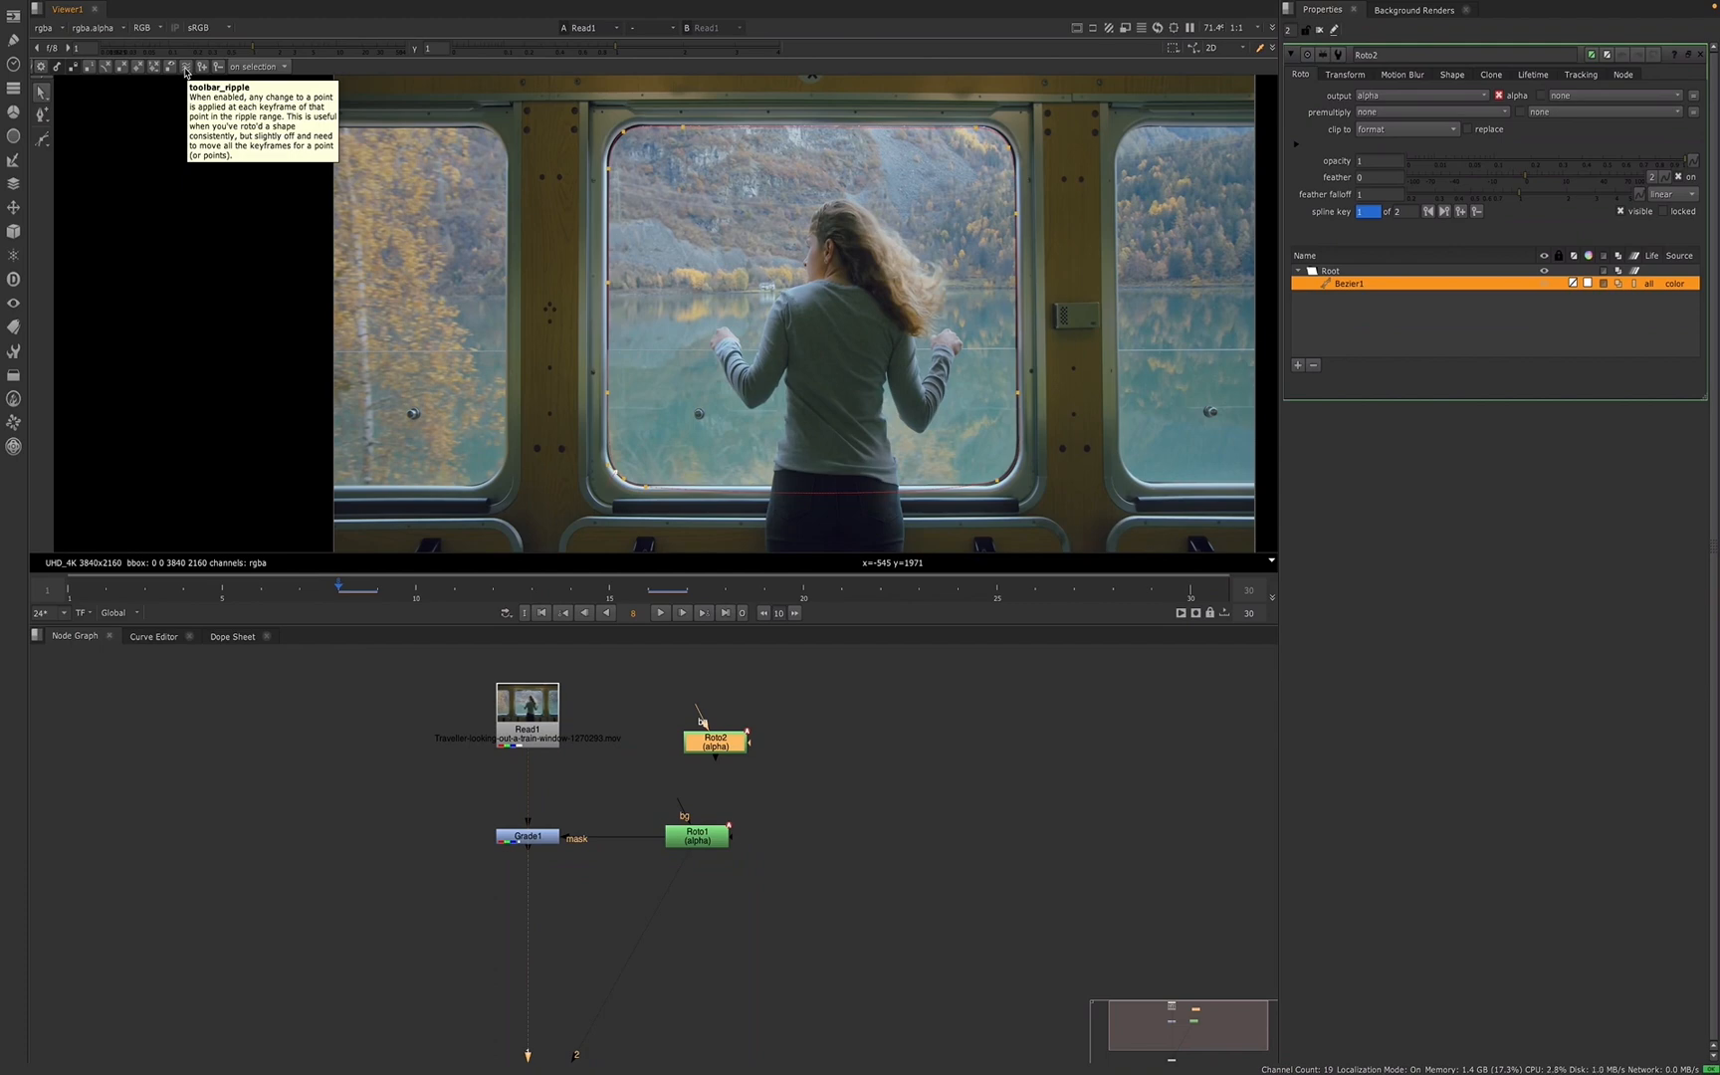
left_click(188, 67)
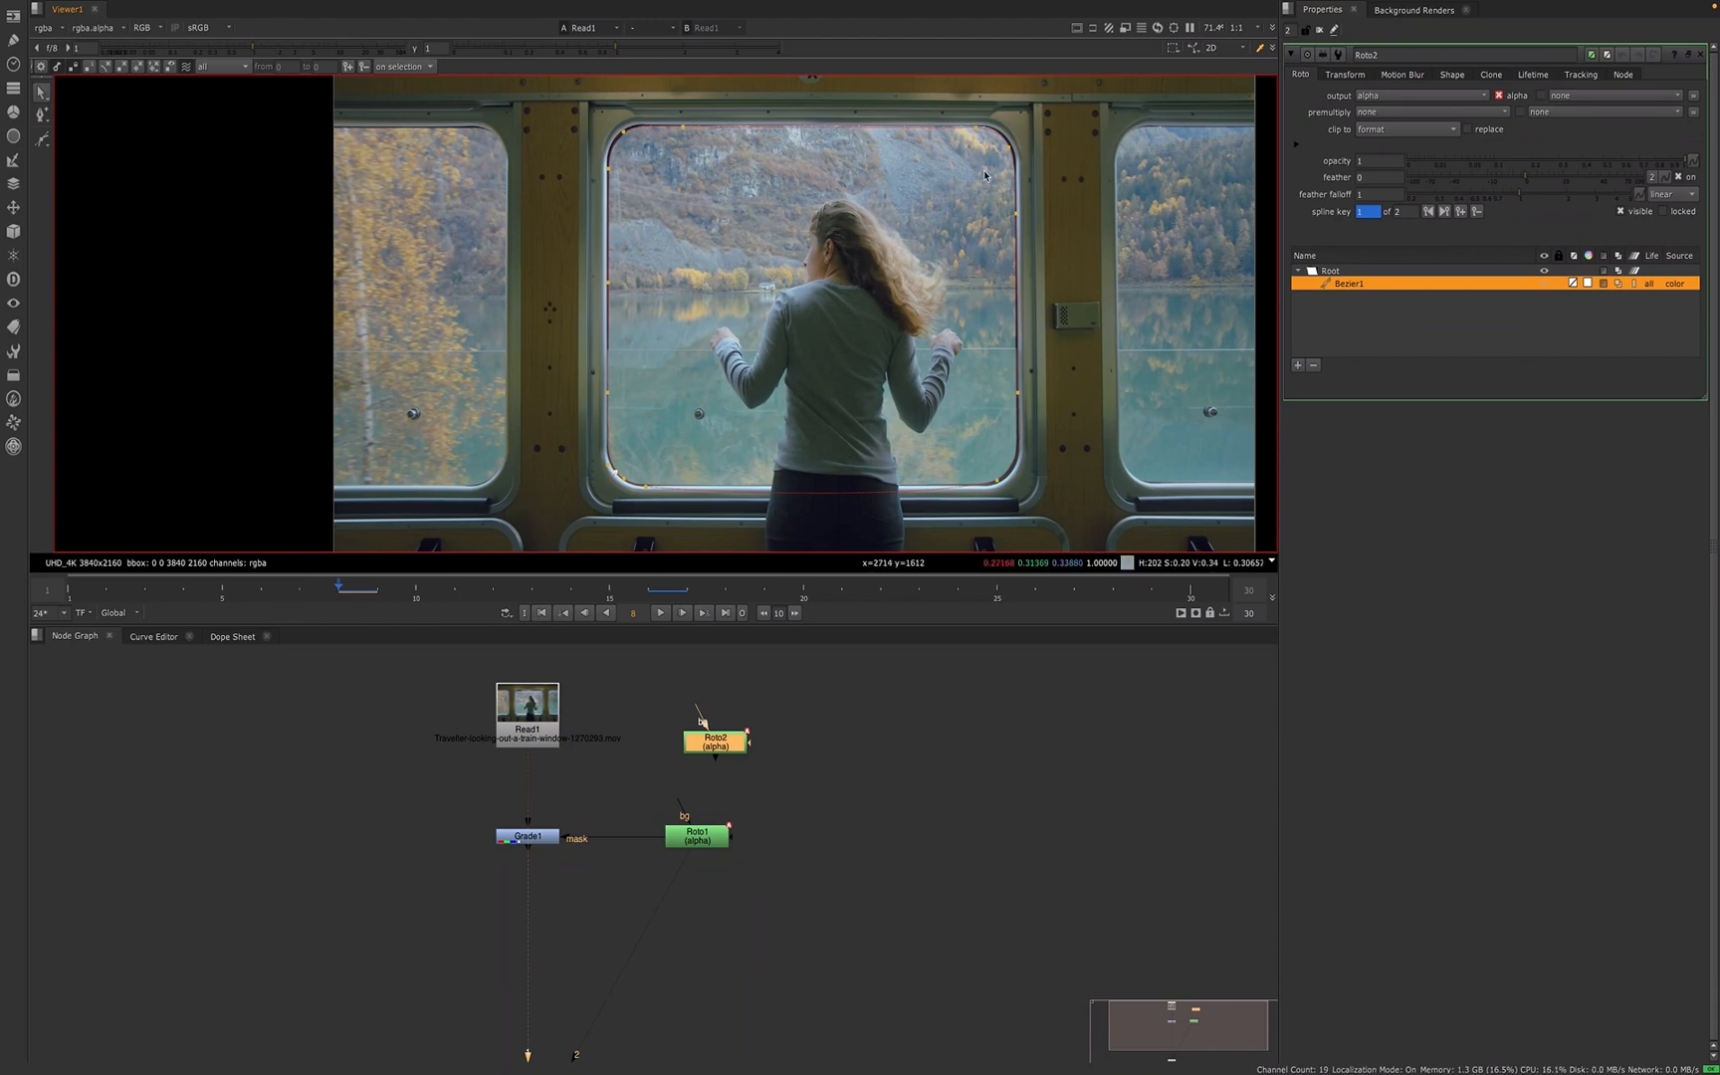
- Compare the Bezier at frames 16 and 8 again, and delete its spline key at frame 8
left_click(648, 593)
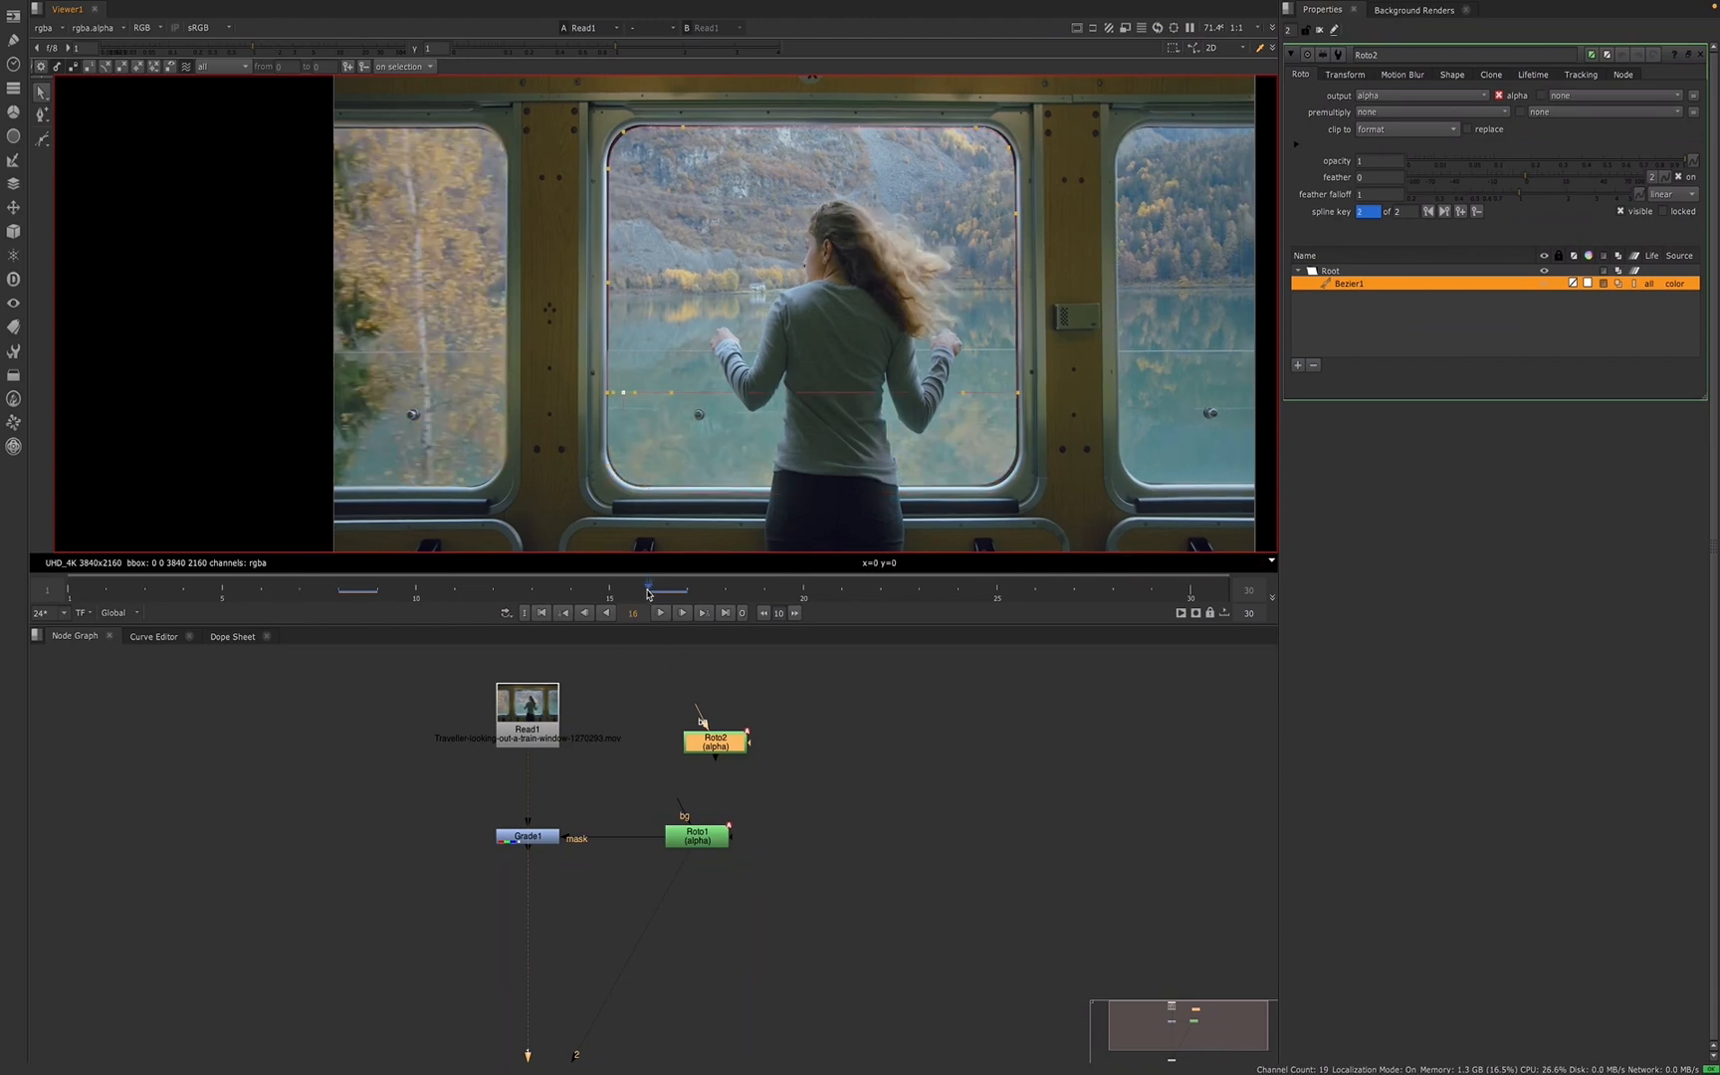
left_click(338, 593)
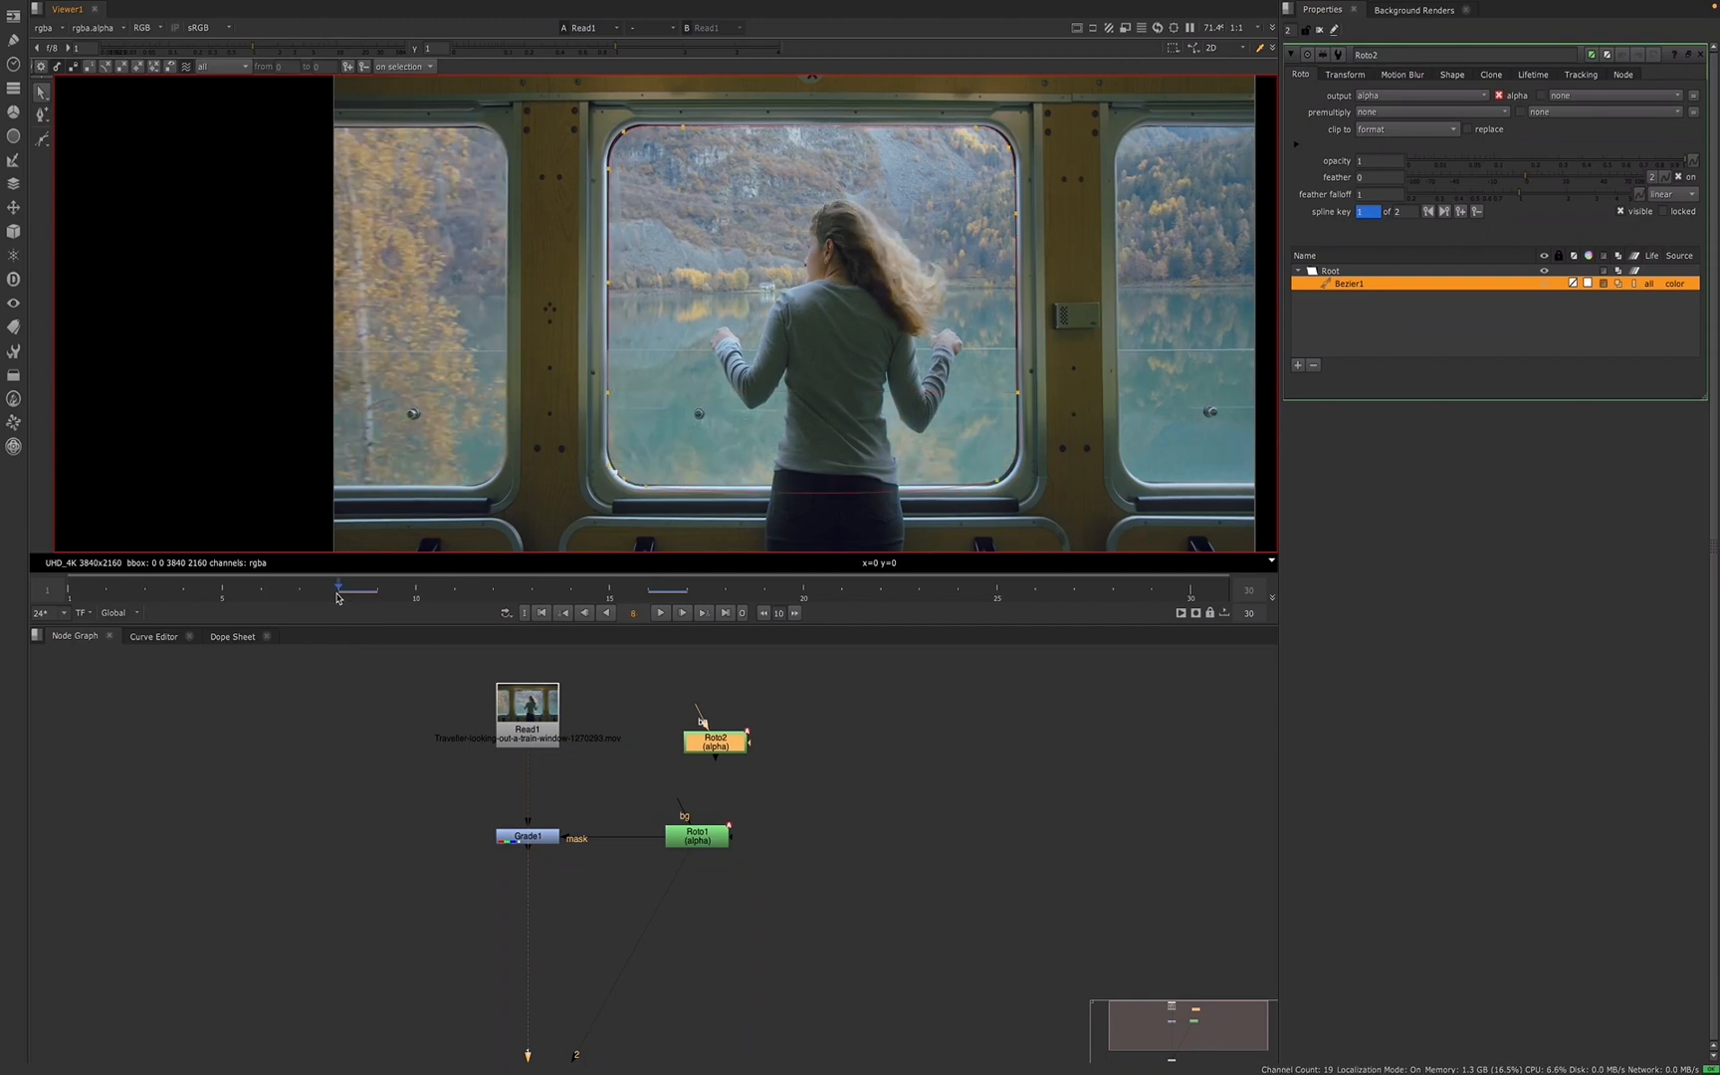
left_click(648, 593)
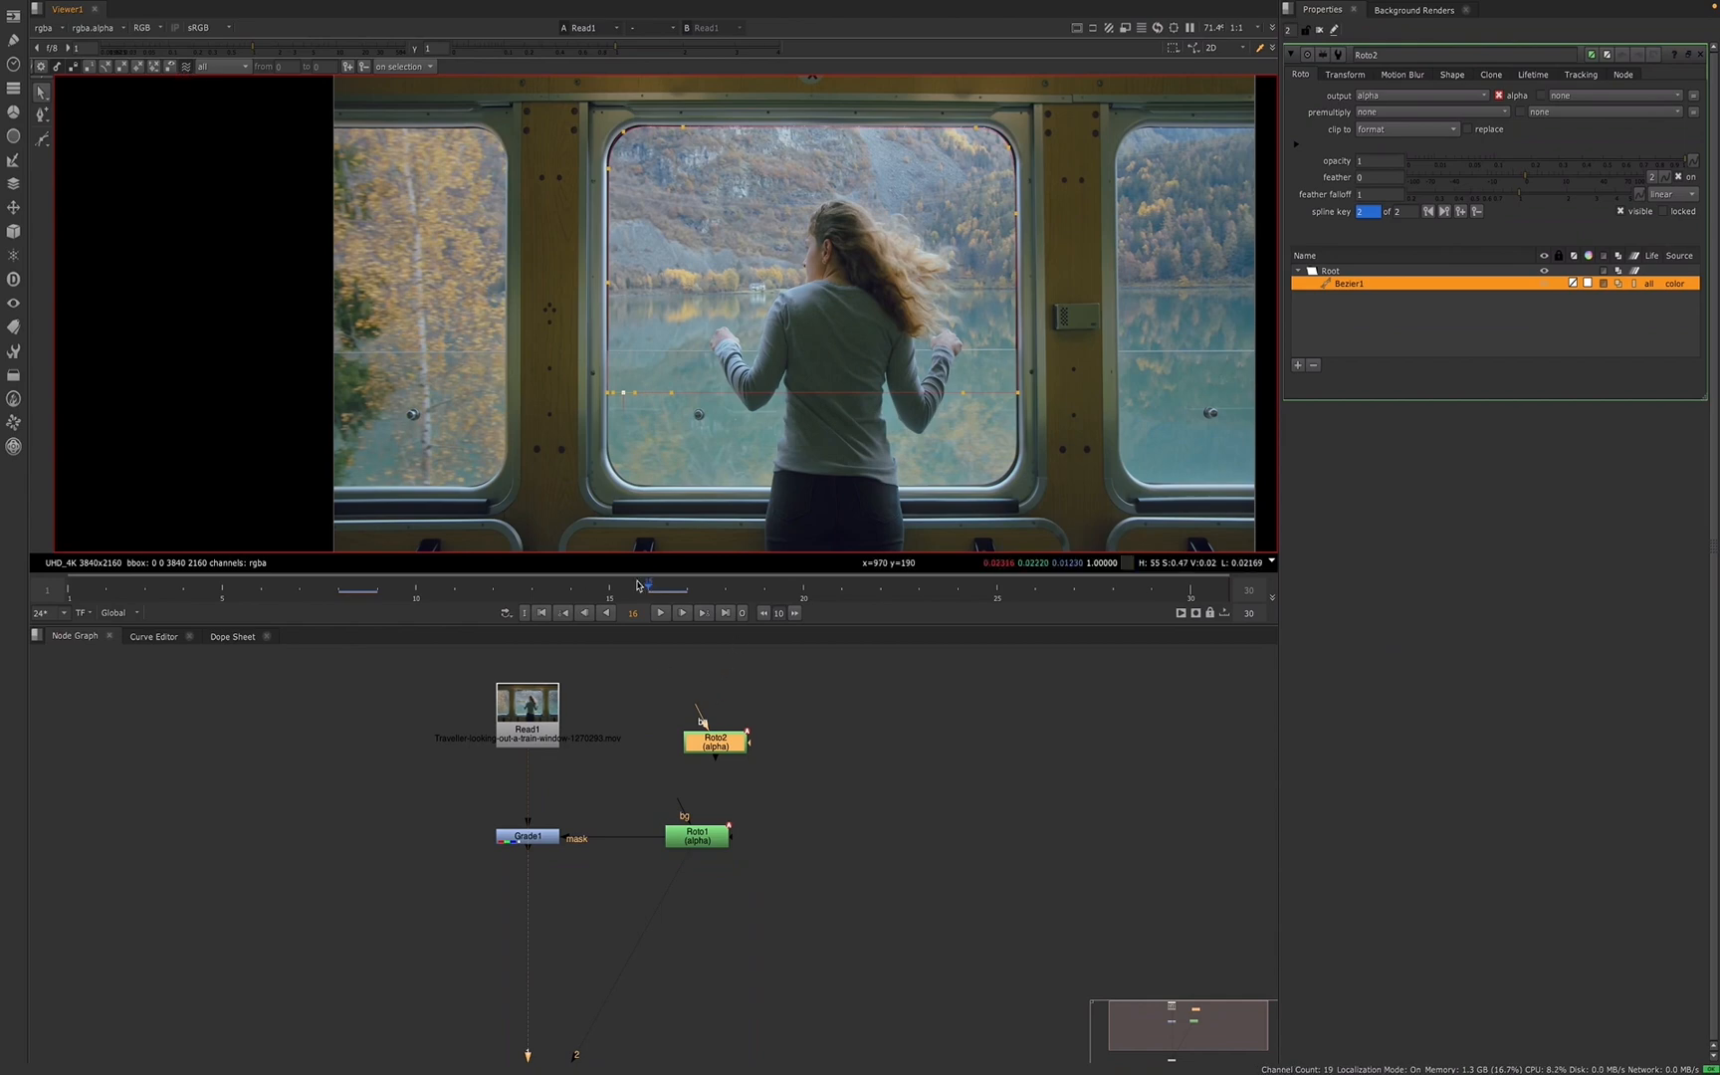
left_click(339, 588)
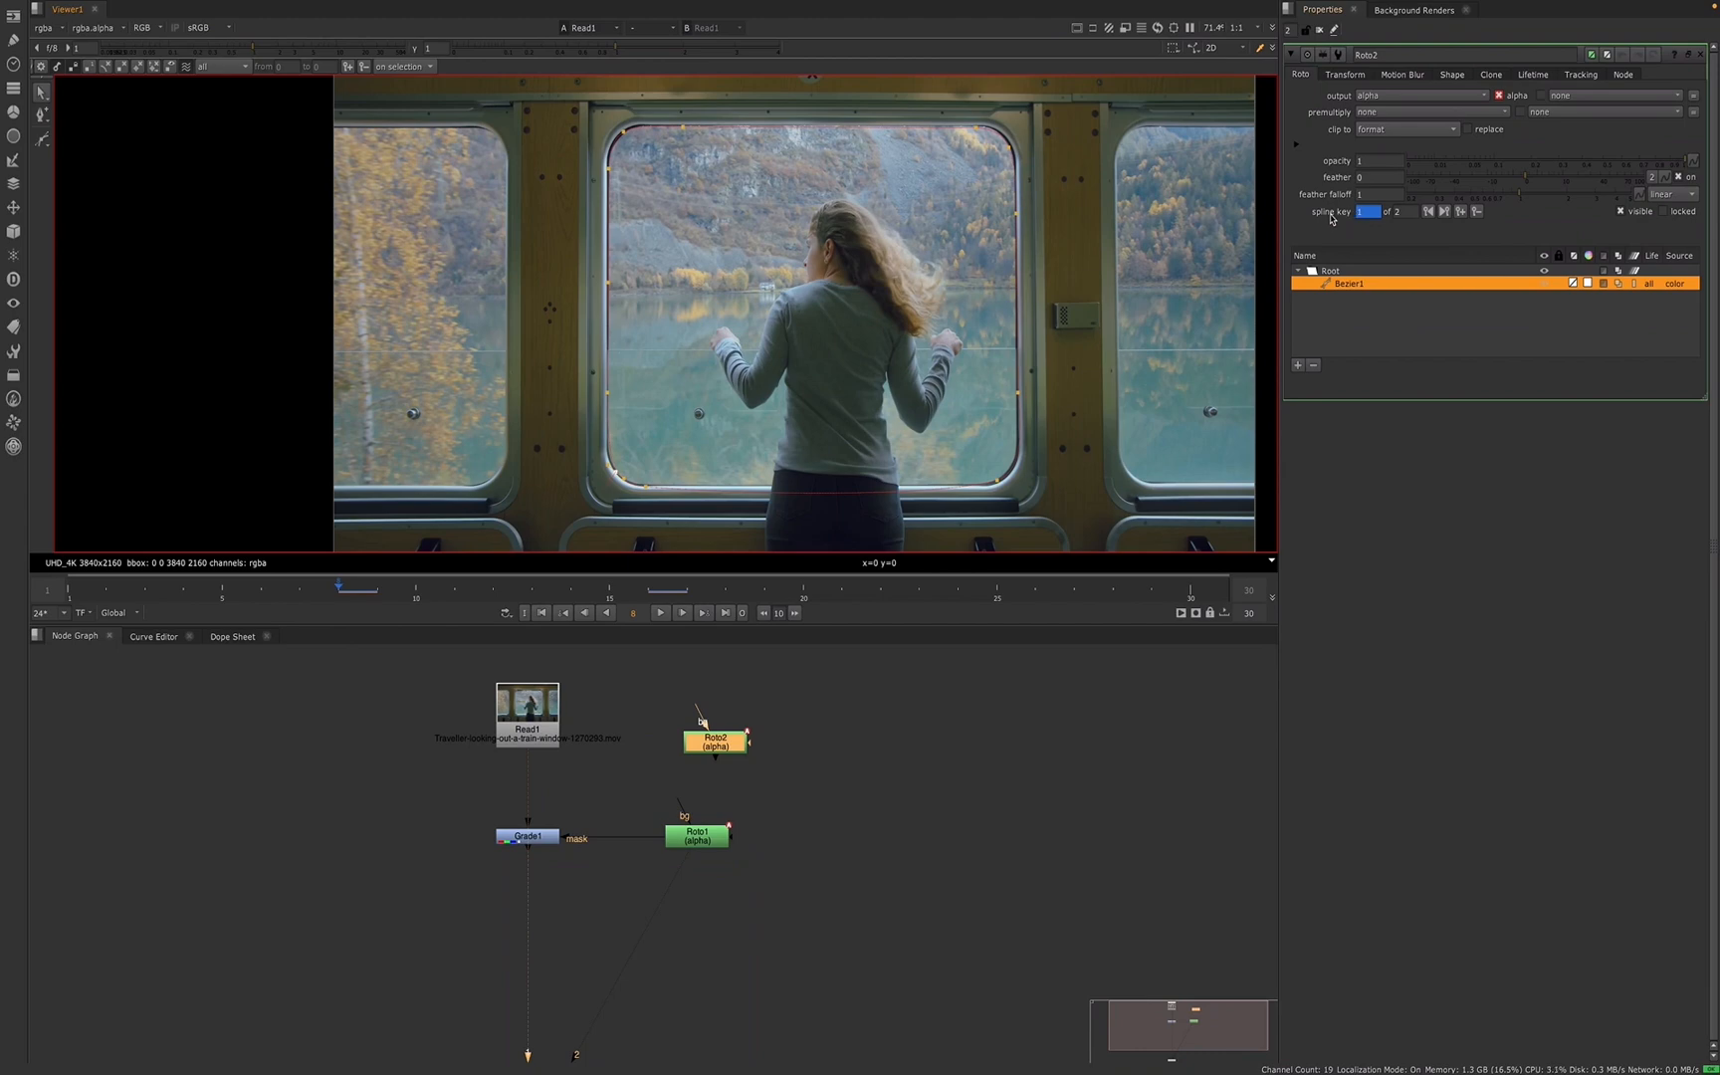
left_click(1459, 212)
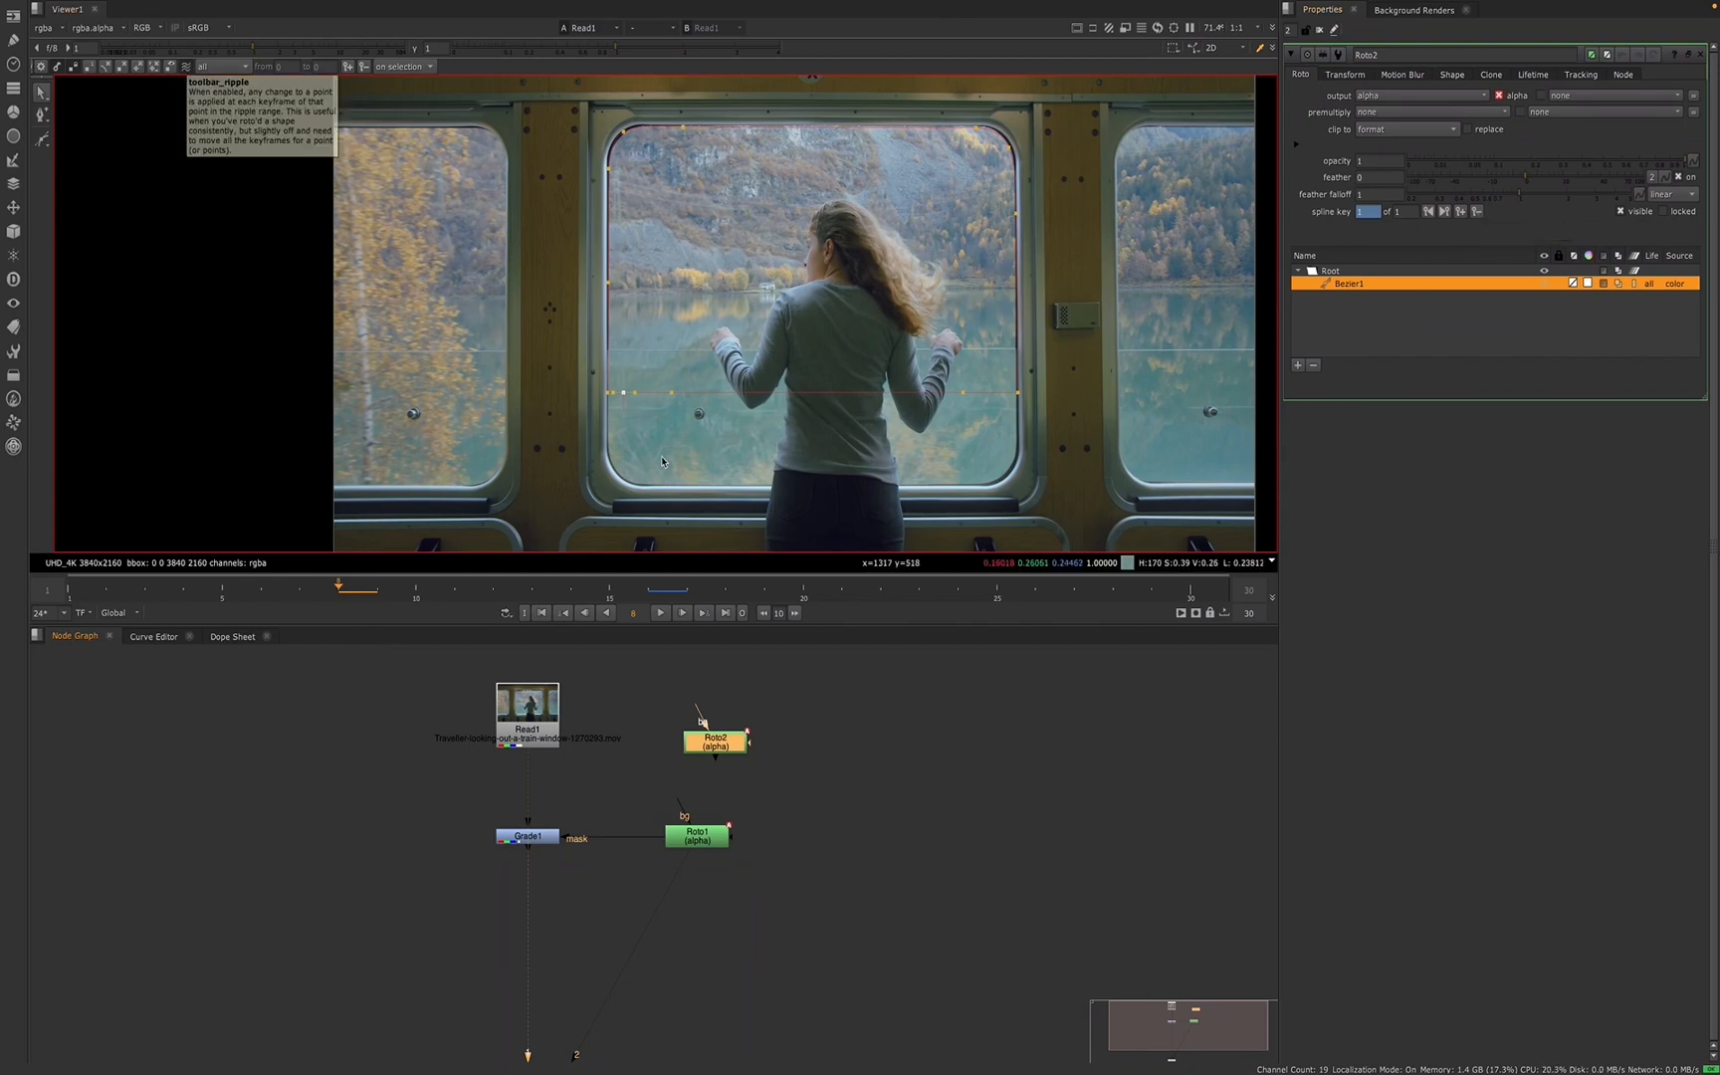
- At frame 8, with ripple editing on, pull the Bezier's lower-edge points down to the middle window's lower corners
left_click_drag(623, 396, 612, 466, "super")
key("super+z")
left_click_drag(672, 395, 640, 484)
left_click_drag(953, 394, 1035, 489)
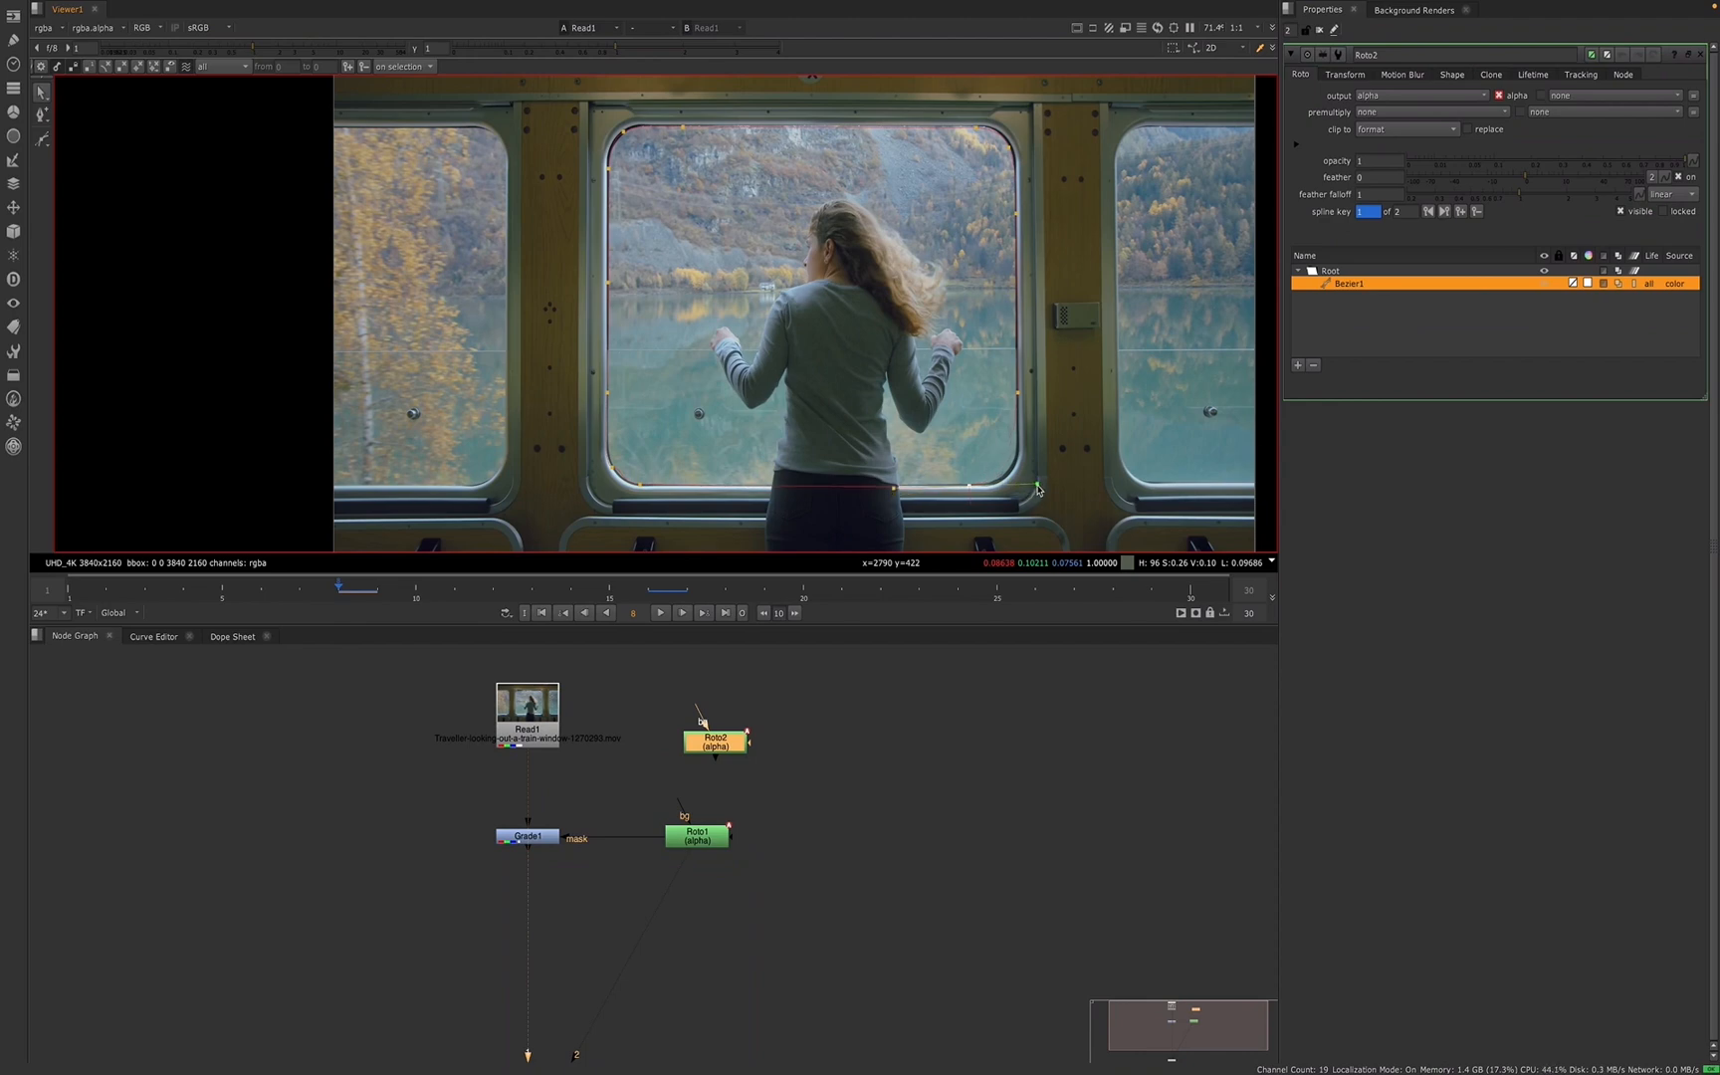
left_click(626, 472)
left_click_drag(626, 473, 625, 480)
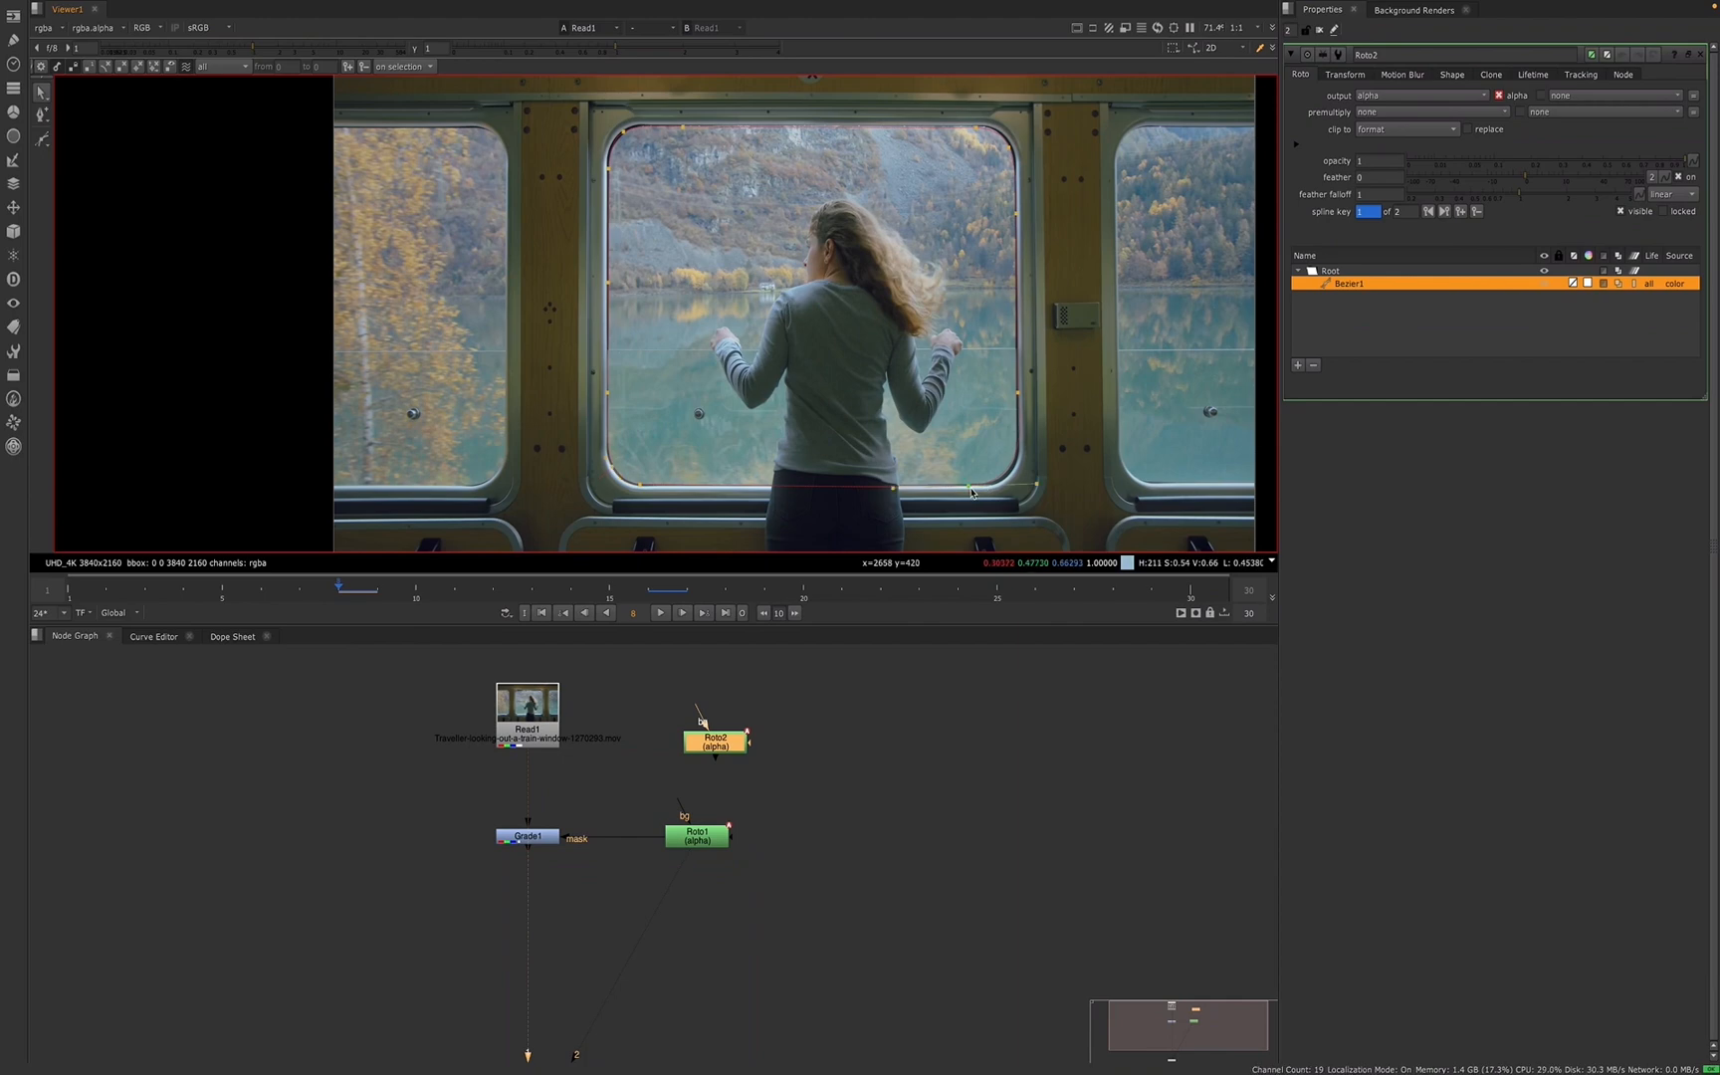
left_click_drag(972, 488, 1030, 489)
- Compare the rippled Bezier outline at frames 16 and 8, and turn off ripple editing
left_click(652, 595)
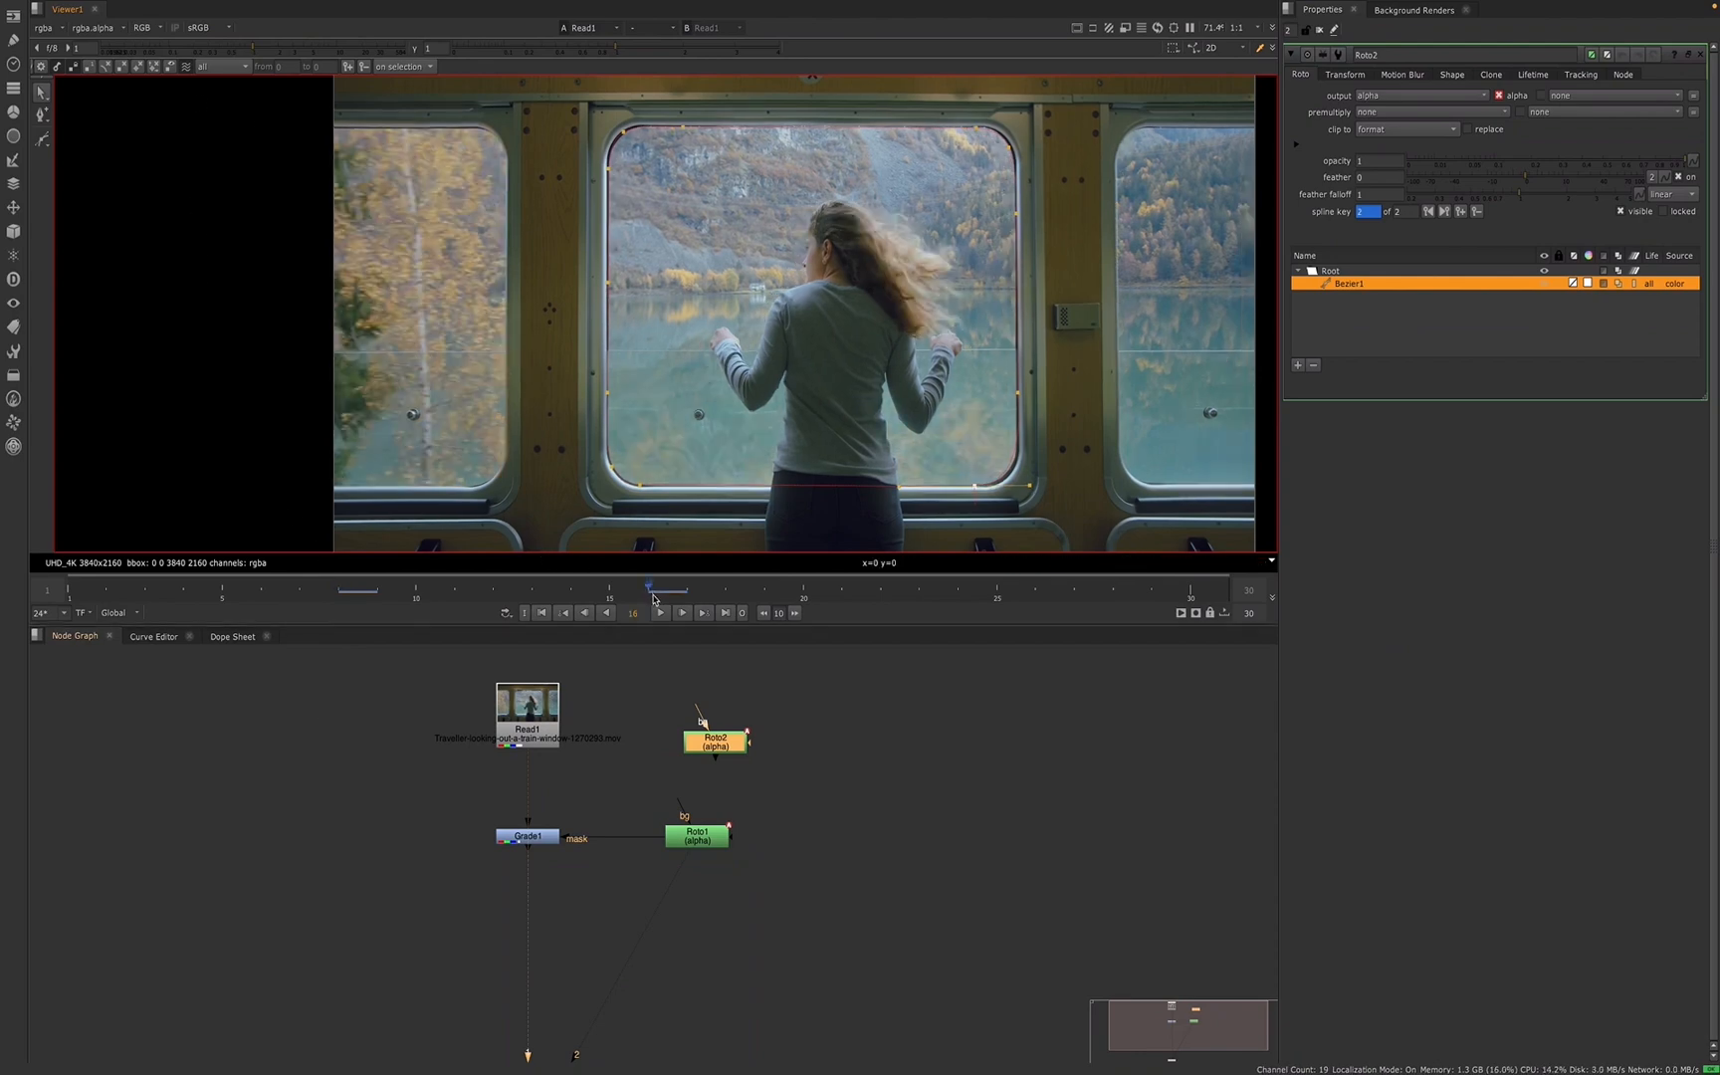
left_click(341, 596)
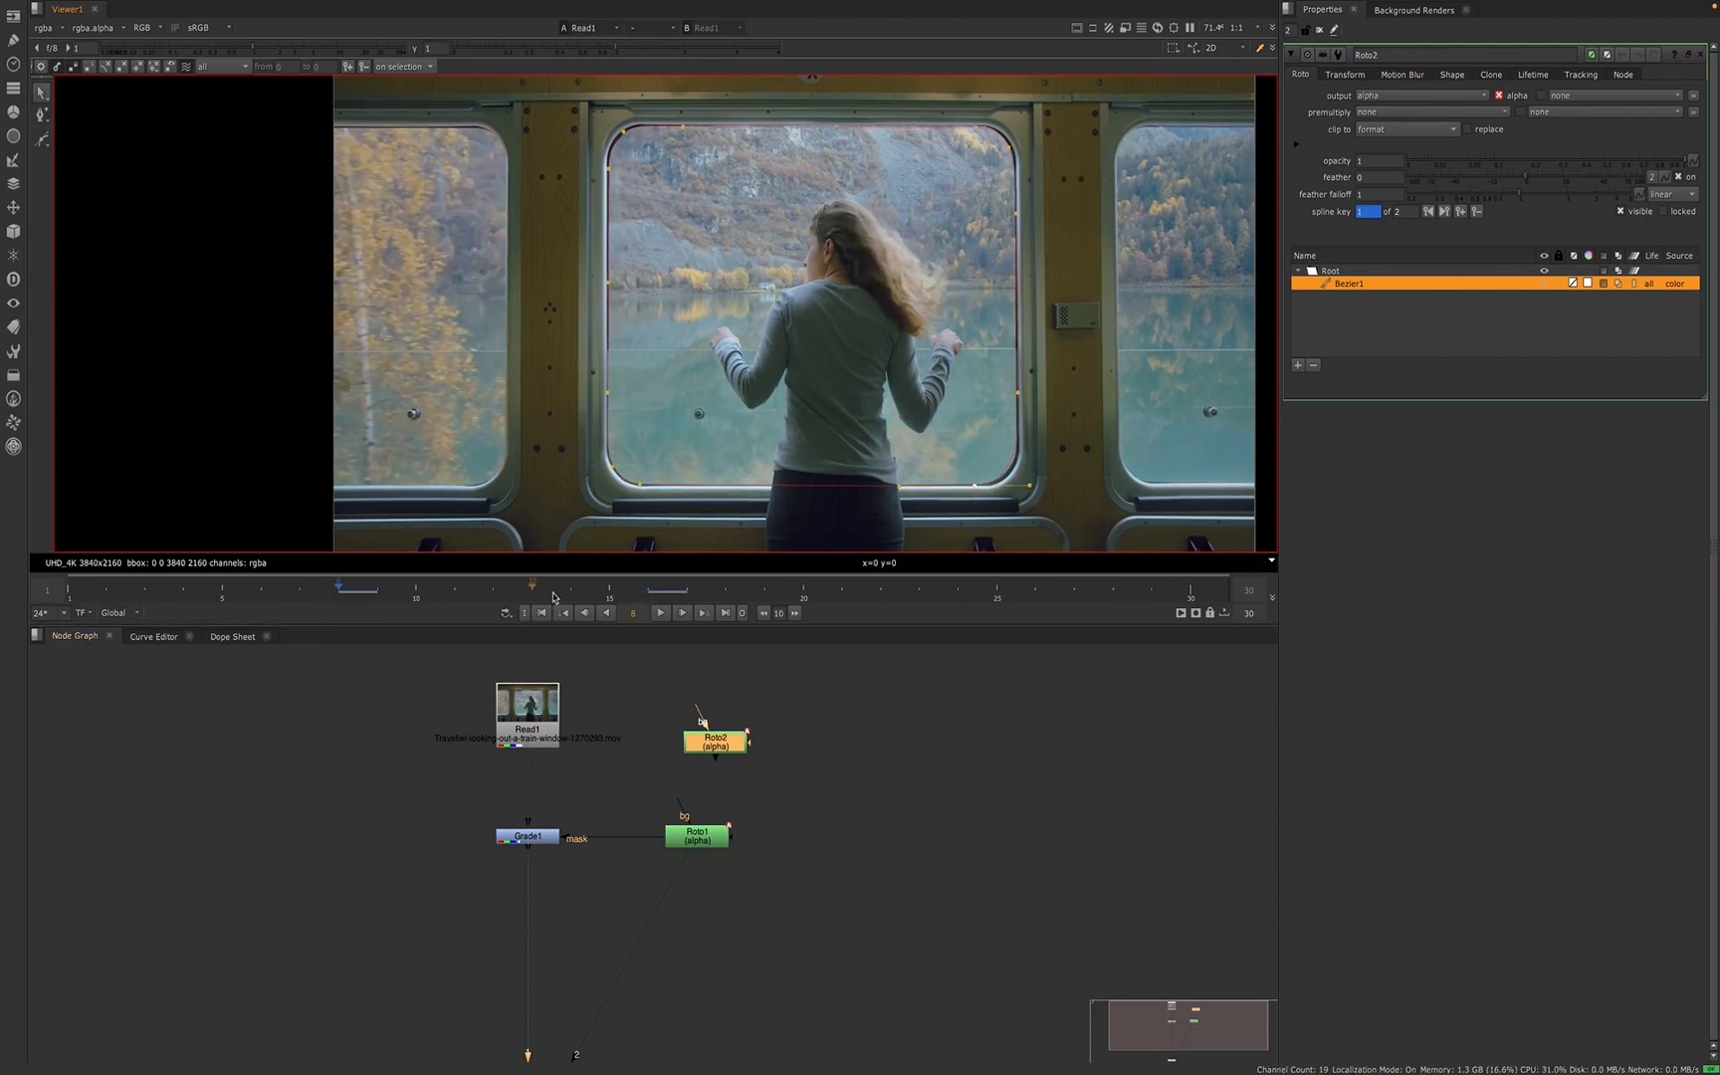
left_click(650, 596)
left_click(341, 596)
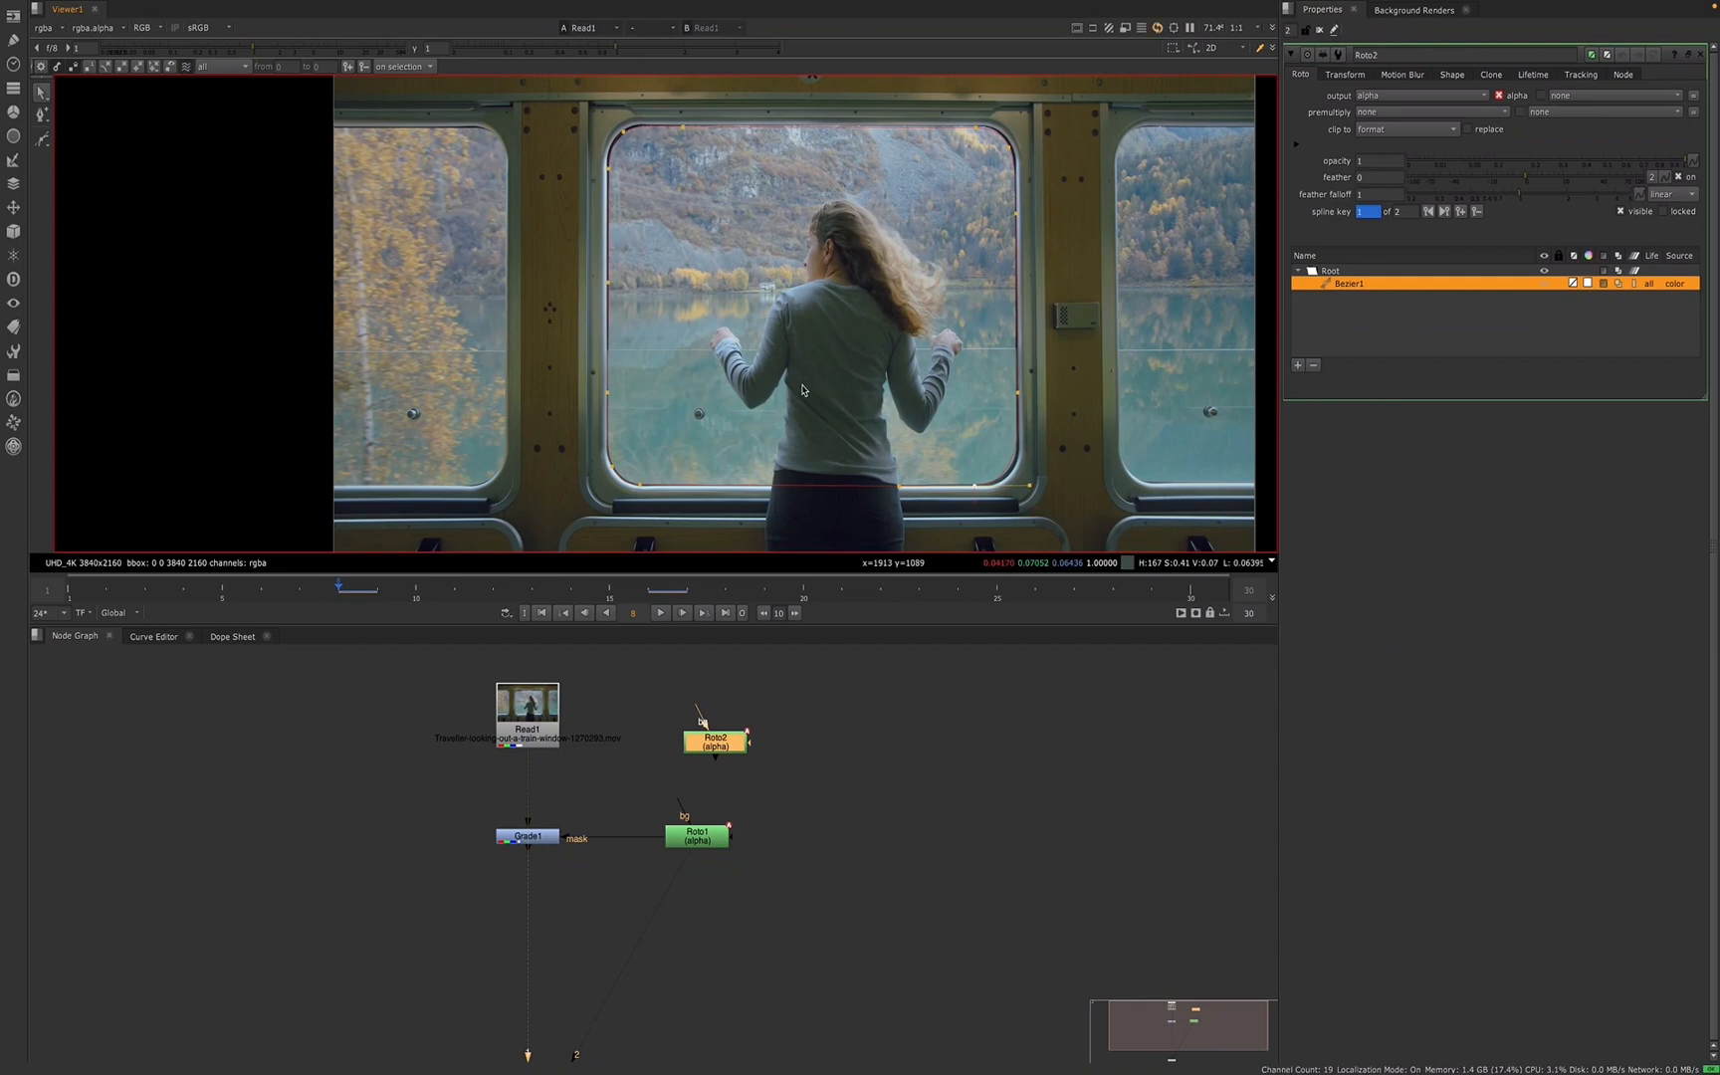
left_click(643, 591)
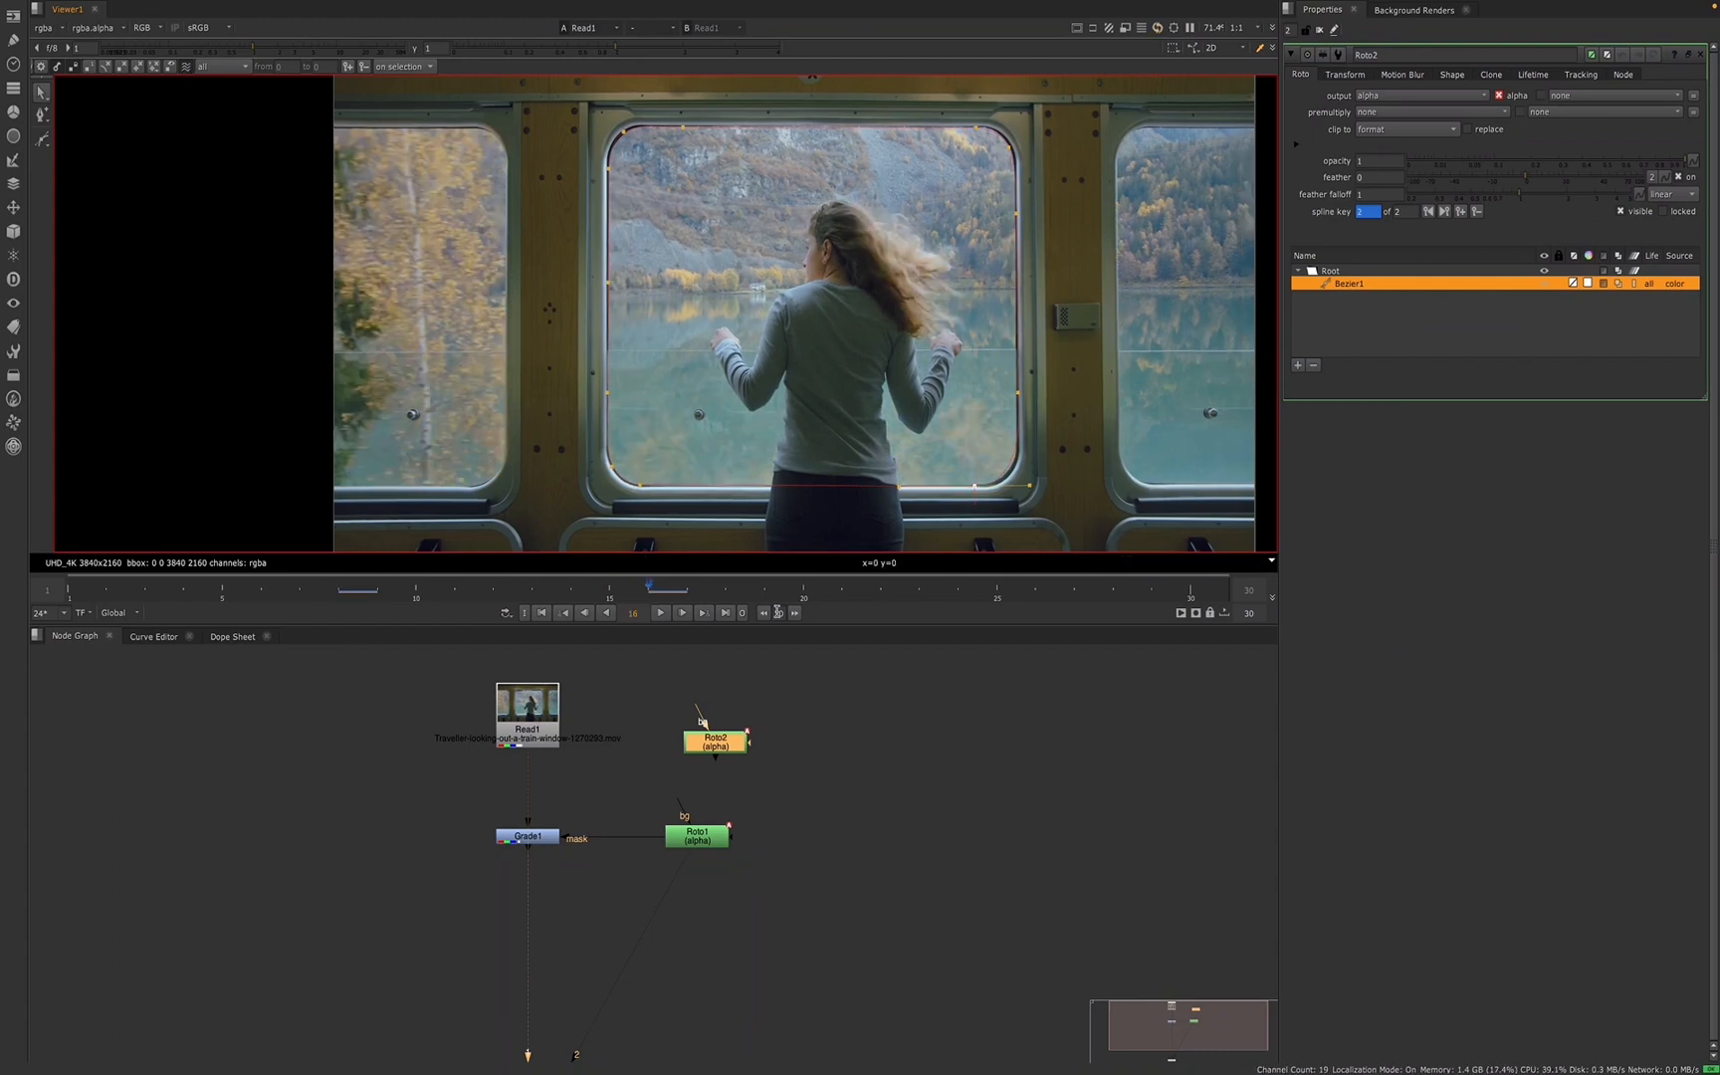
left_click(340, 591)
left_click(185, 67)
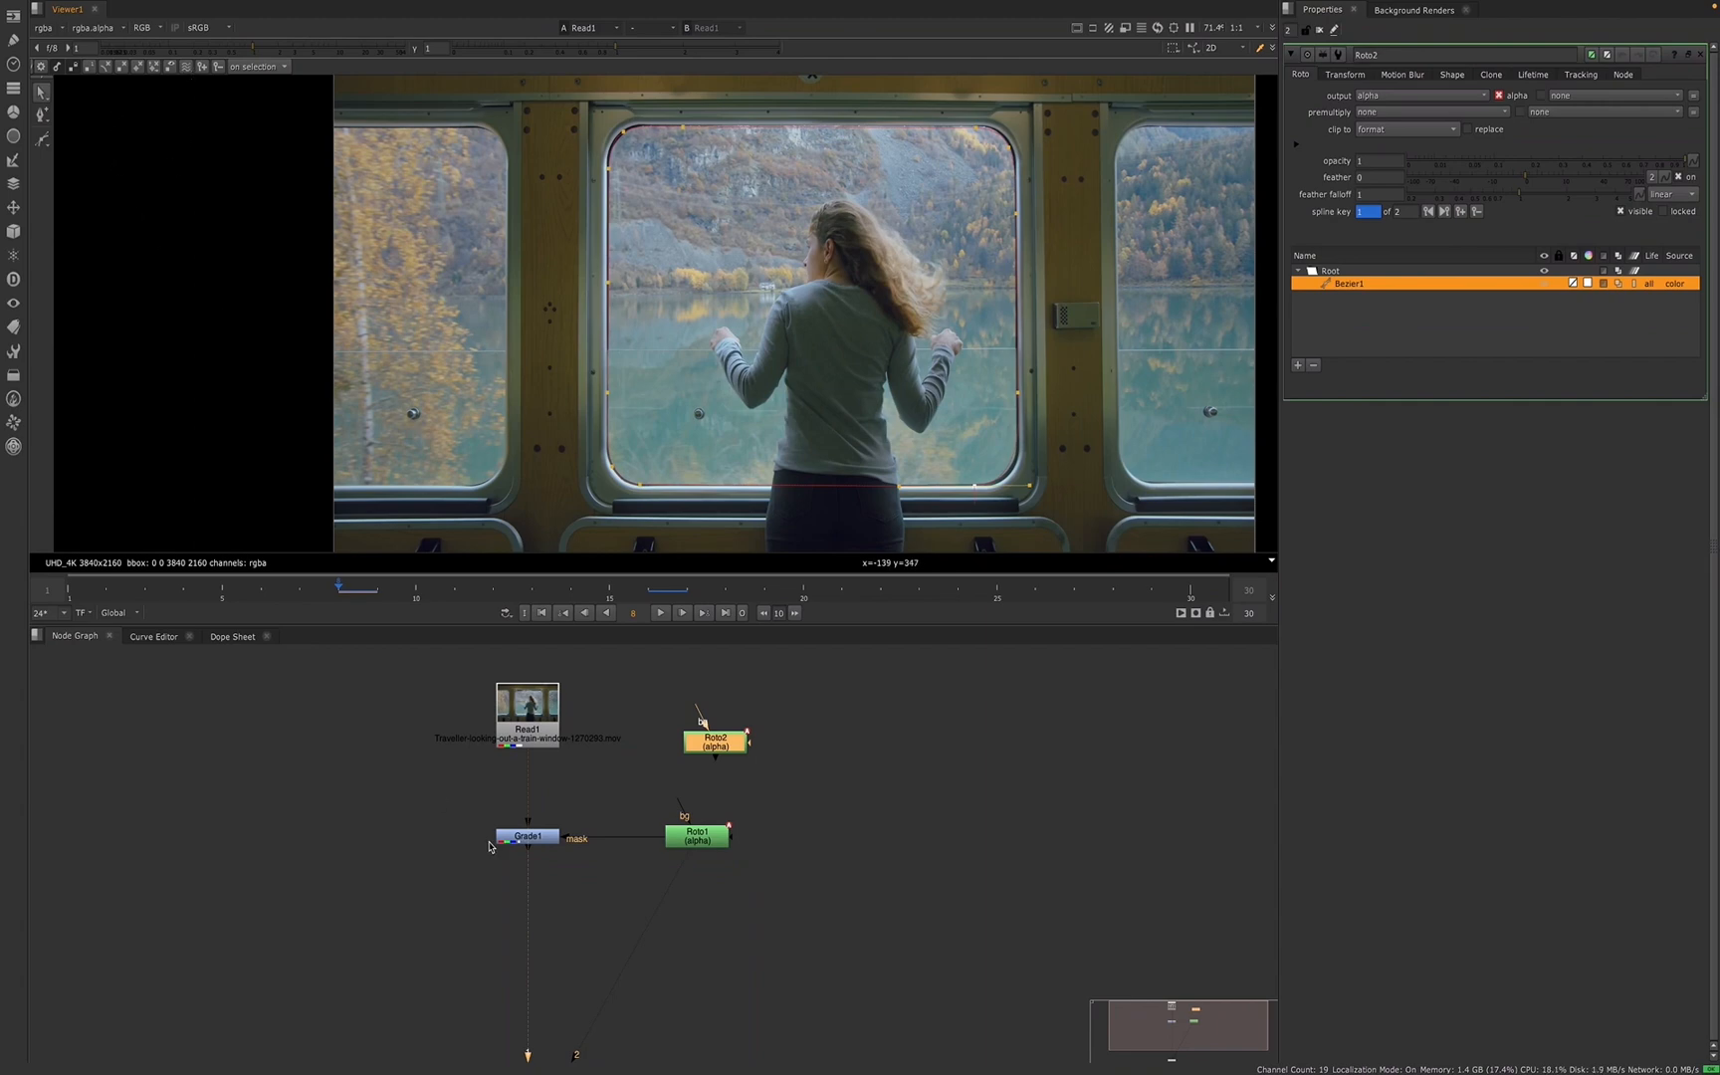
- Move the Roto2 node farther away from Roto1, and add a spline key to Bezier1 at frame 28
left_click_drag(734, 752, 864, 800)
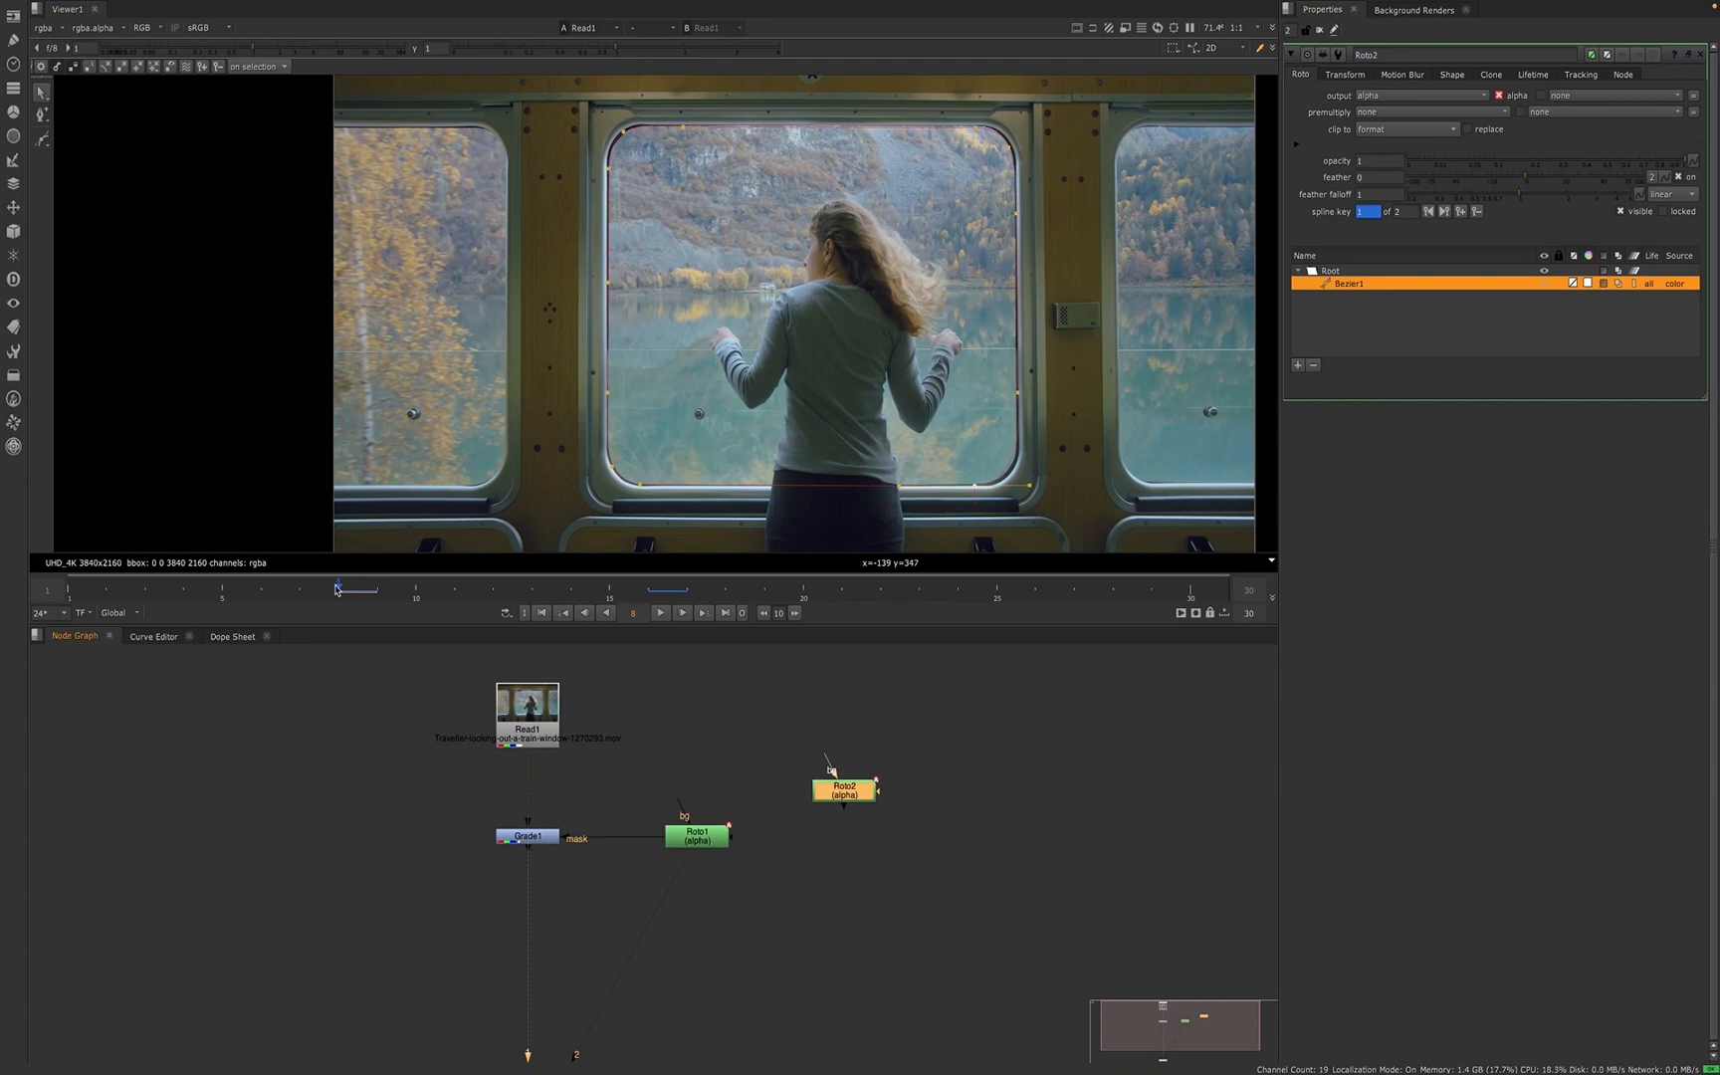
left_click_drag(338, 588, 649, 589)
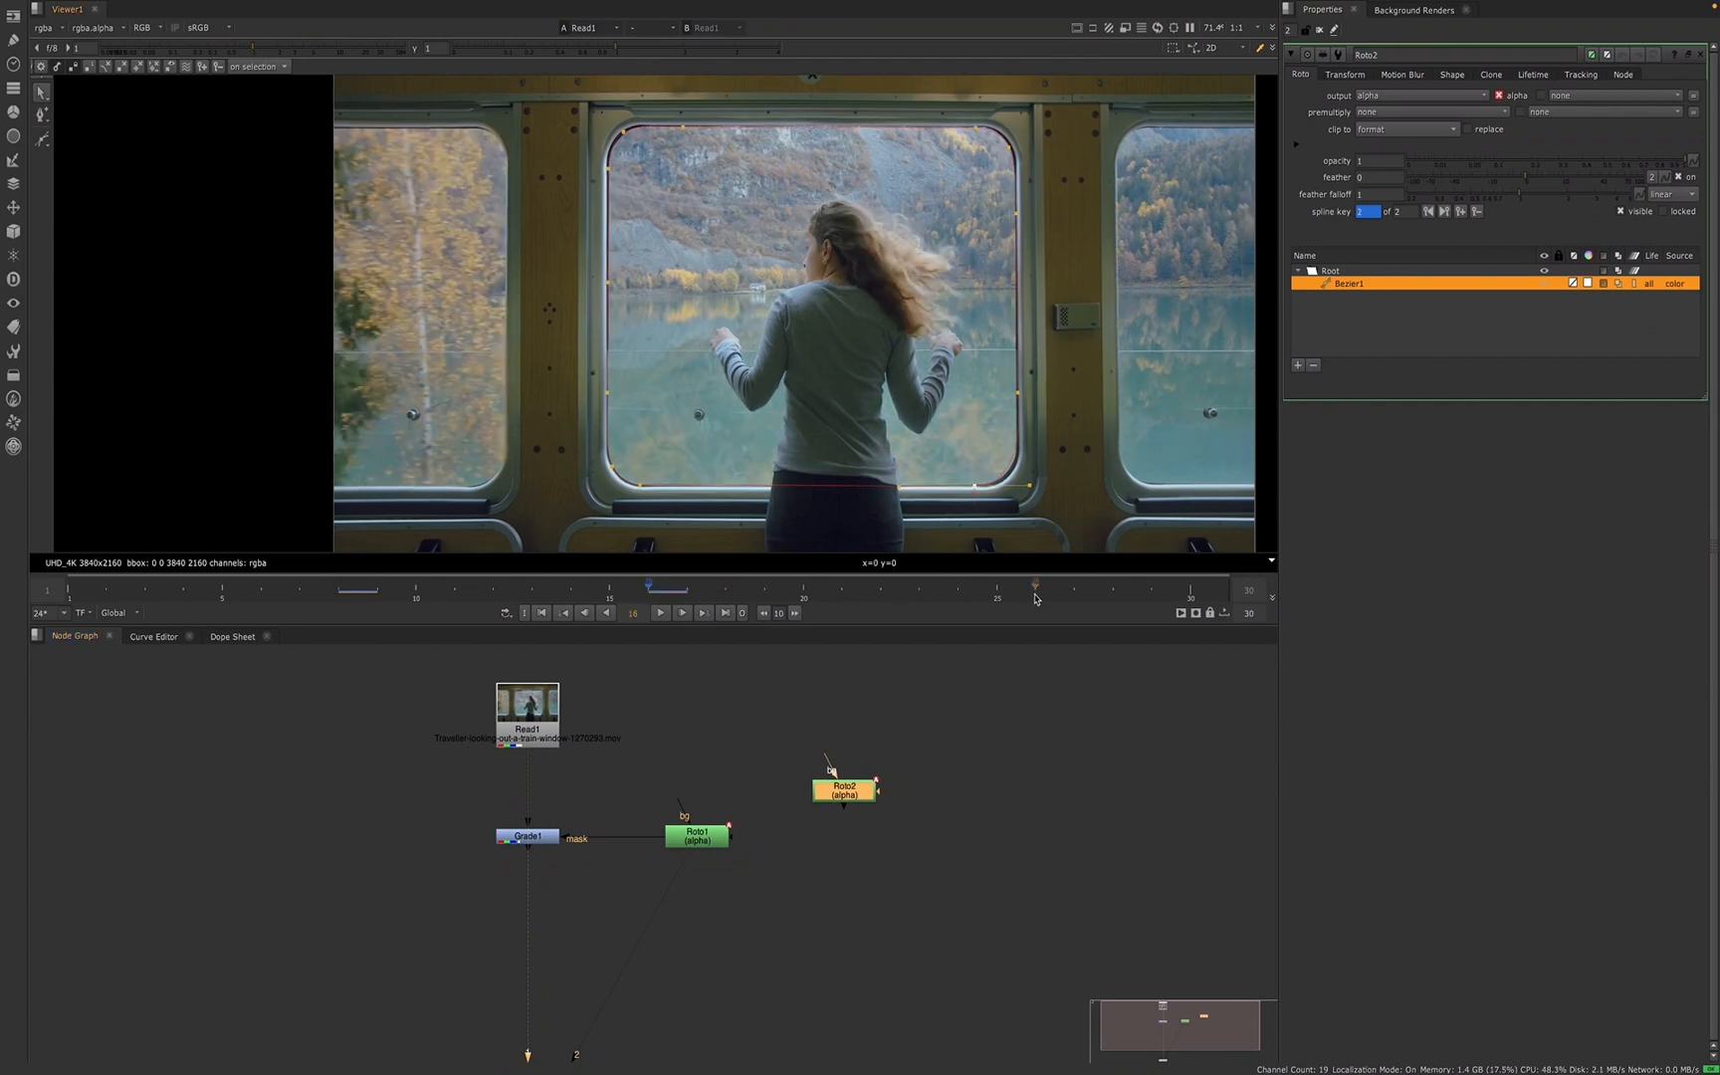
left_click(1102, 593)
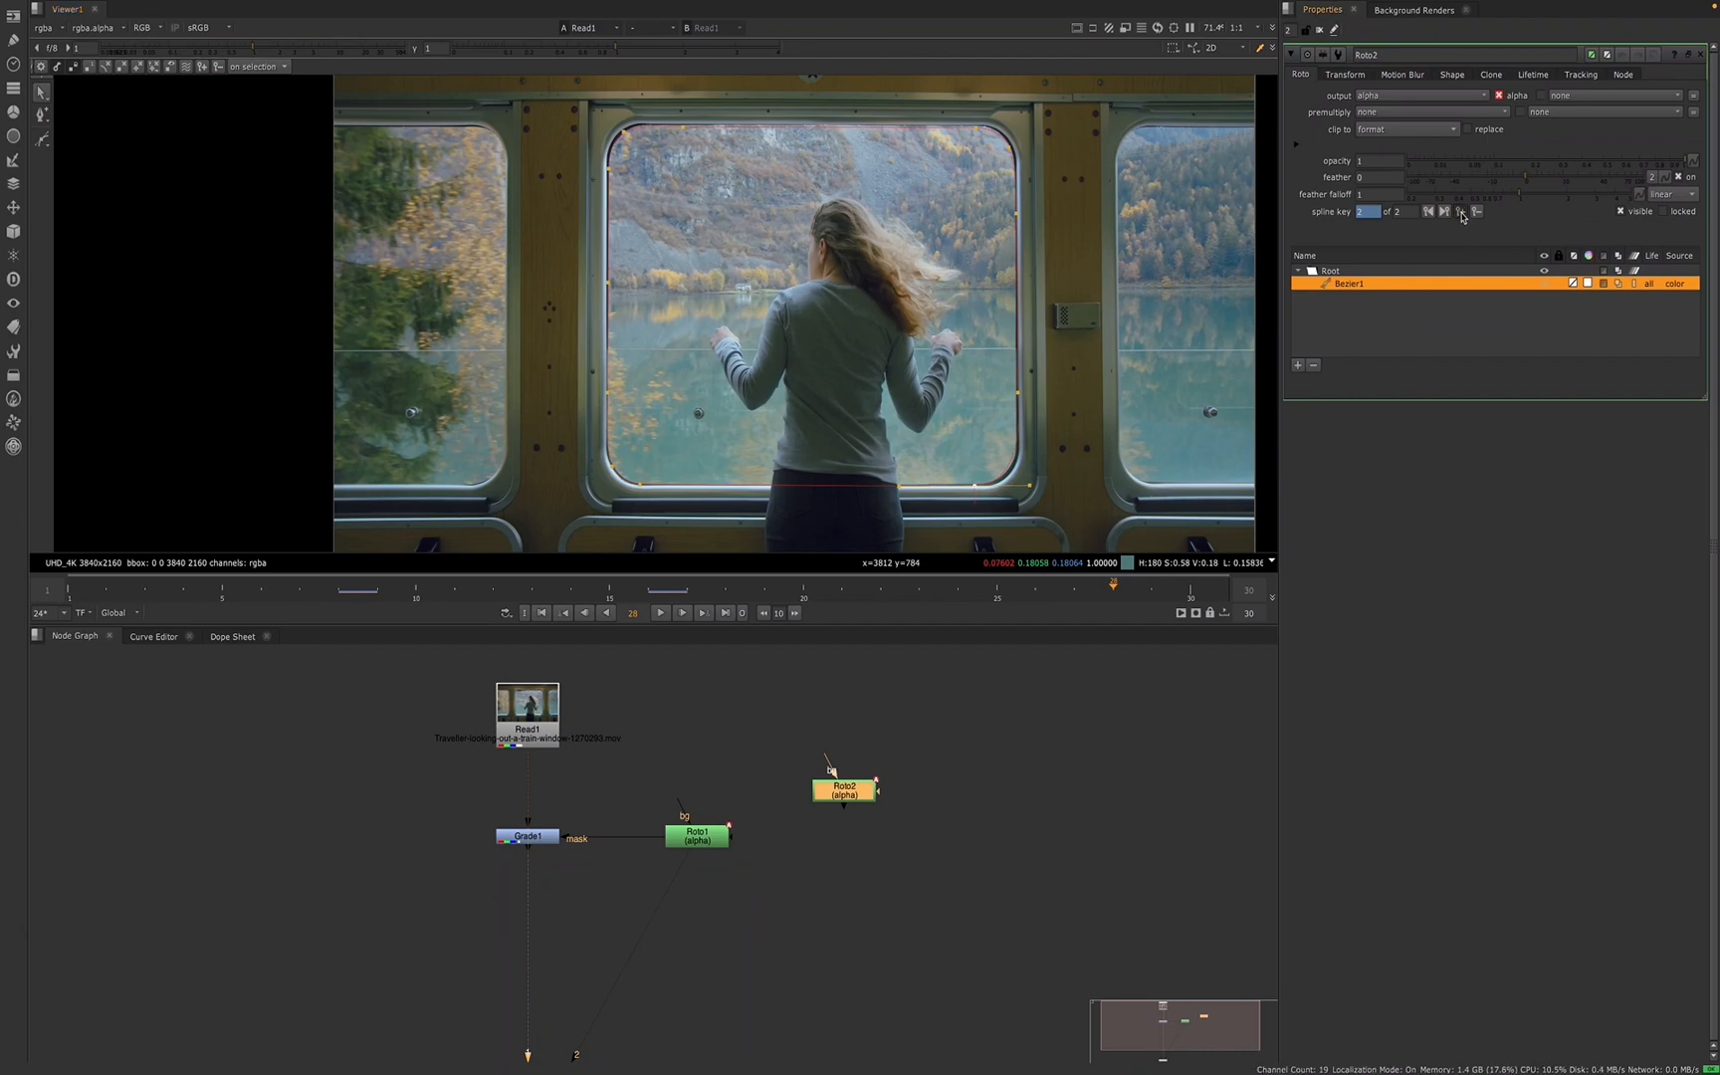
left_click(1460, 212)
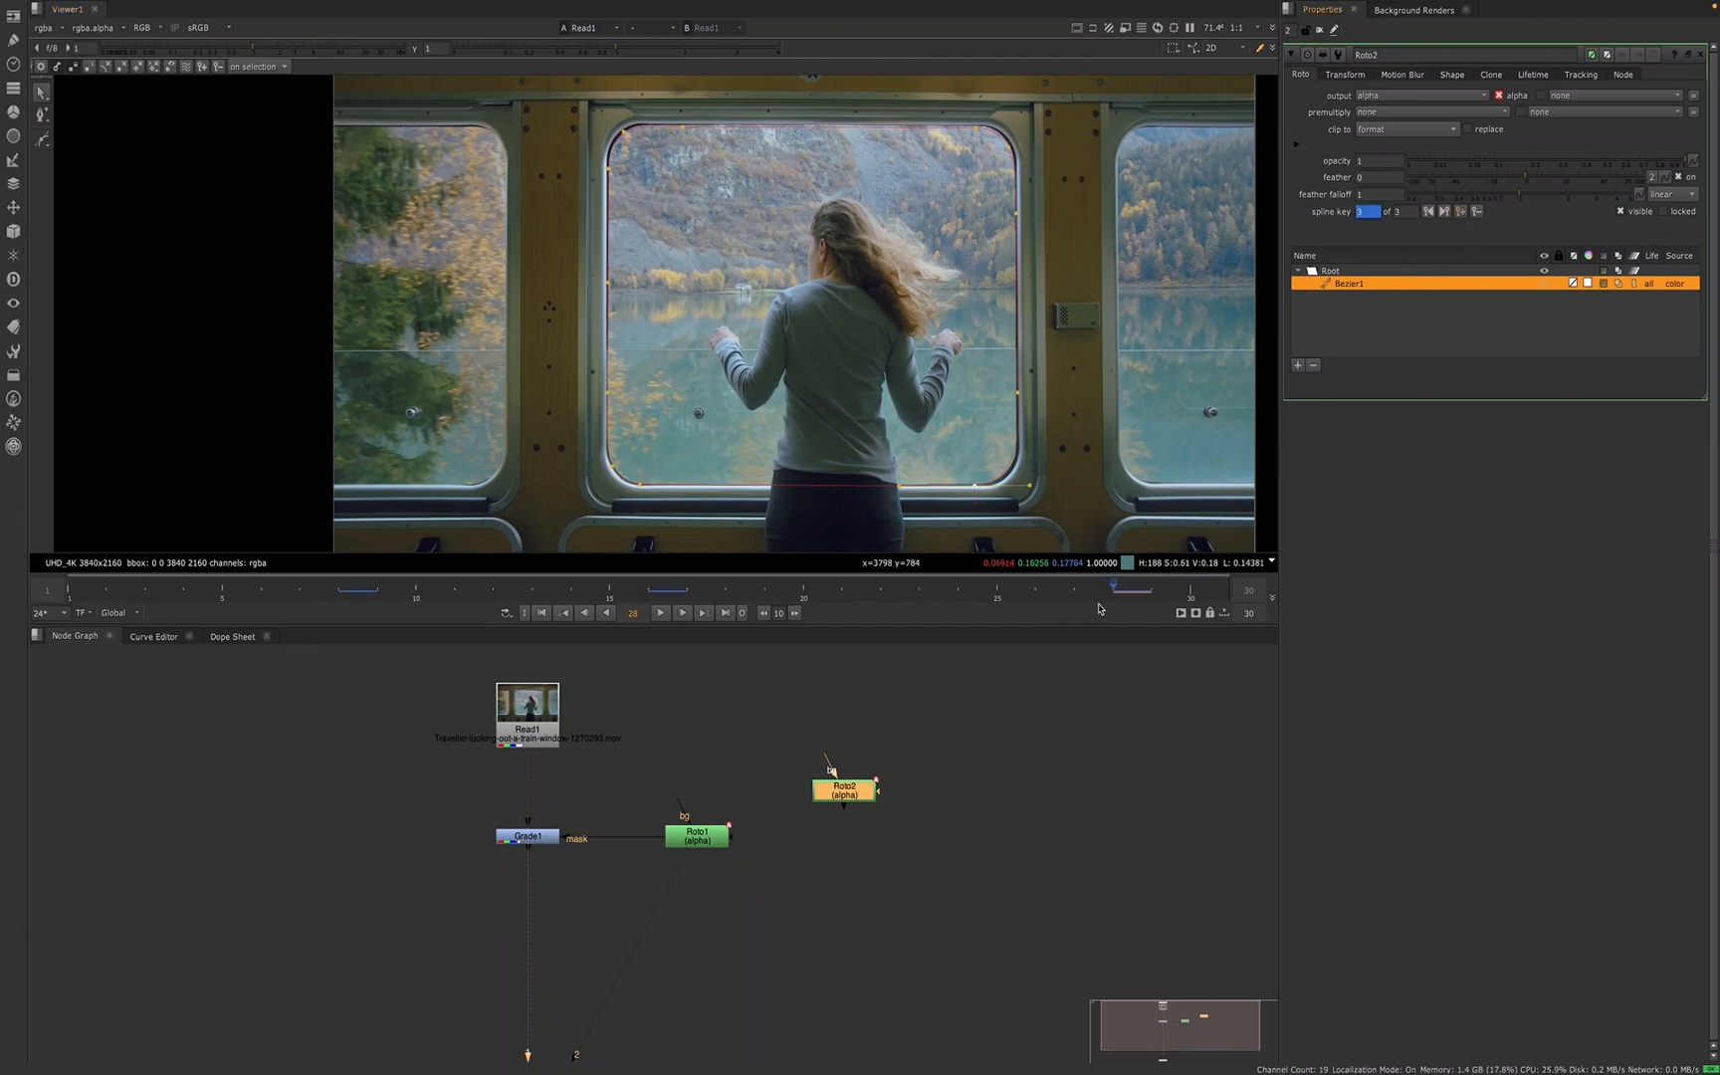
- Step back and forth through Bezier1's spline keys at frames 8, 16 and 28 to examine the outline
left_click(1429, 212)
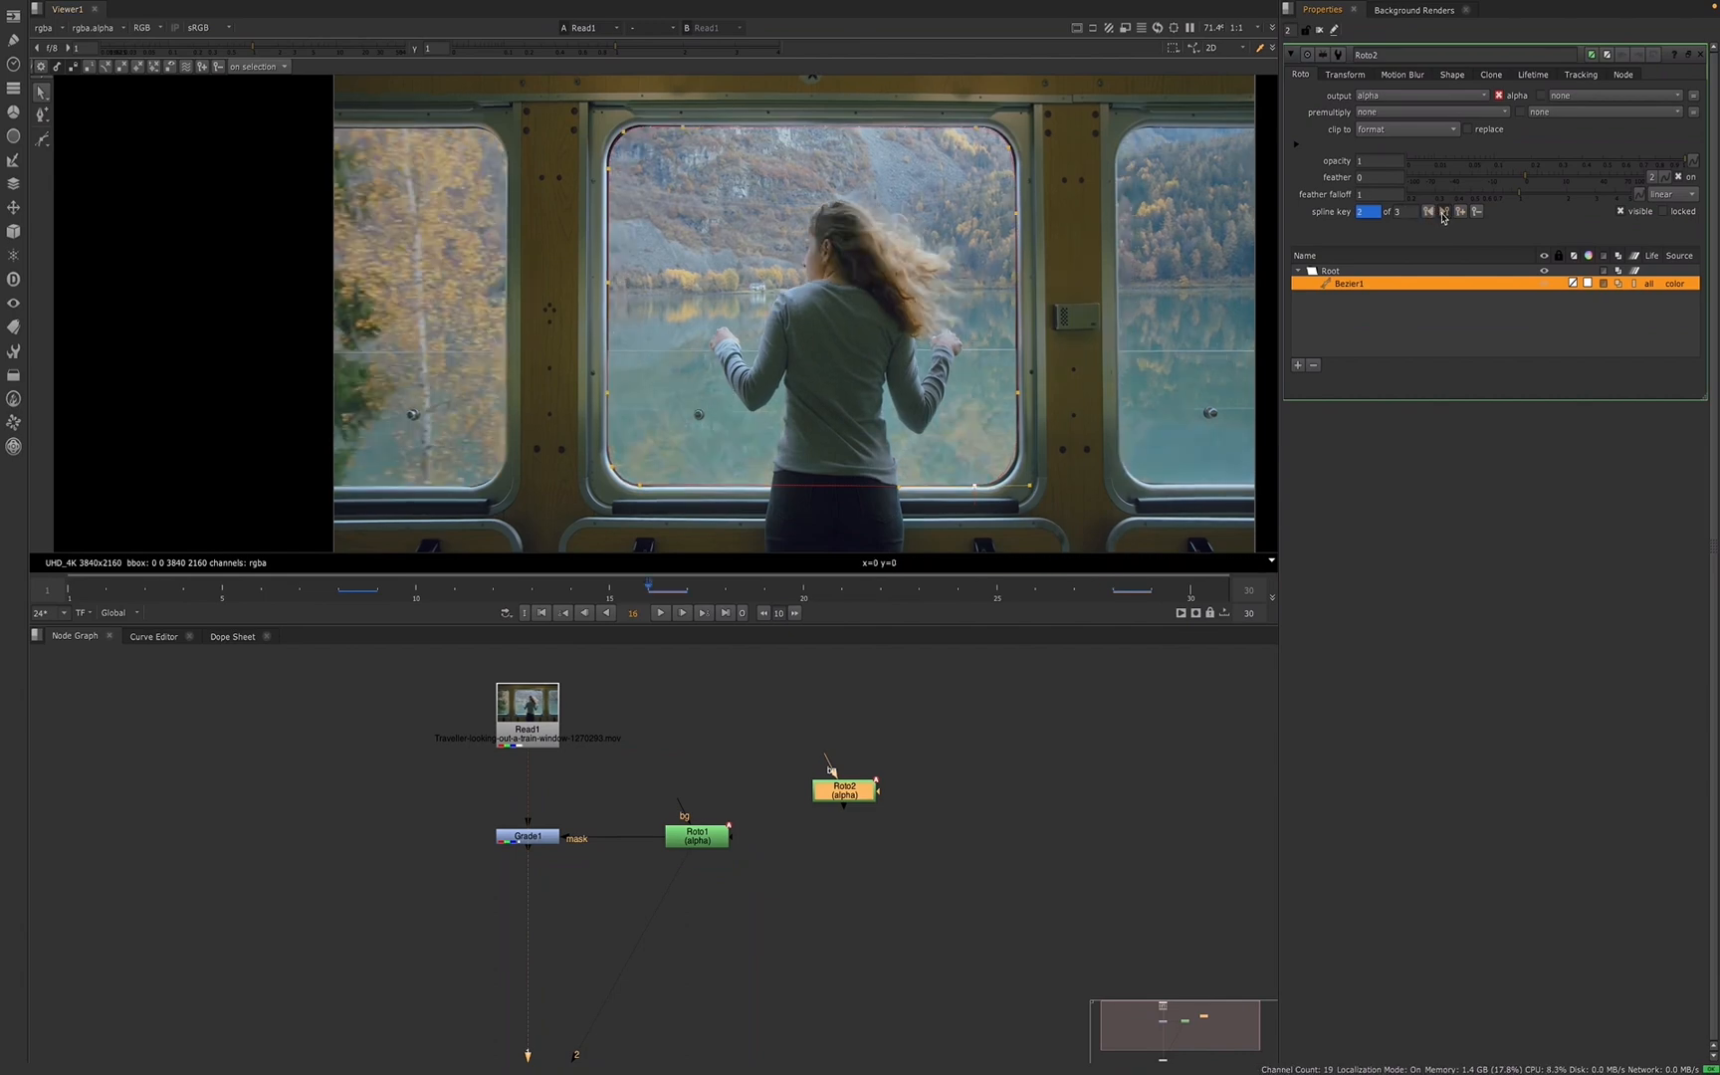
left_click(1438, 212)
left_click(1427, 212)
left_click(1427, 212)
left_click(1448, 214)
left_click(1446, 215)
left_click(1427, 214)
left_click(1427, 215)
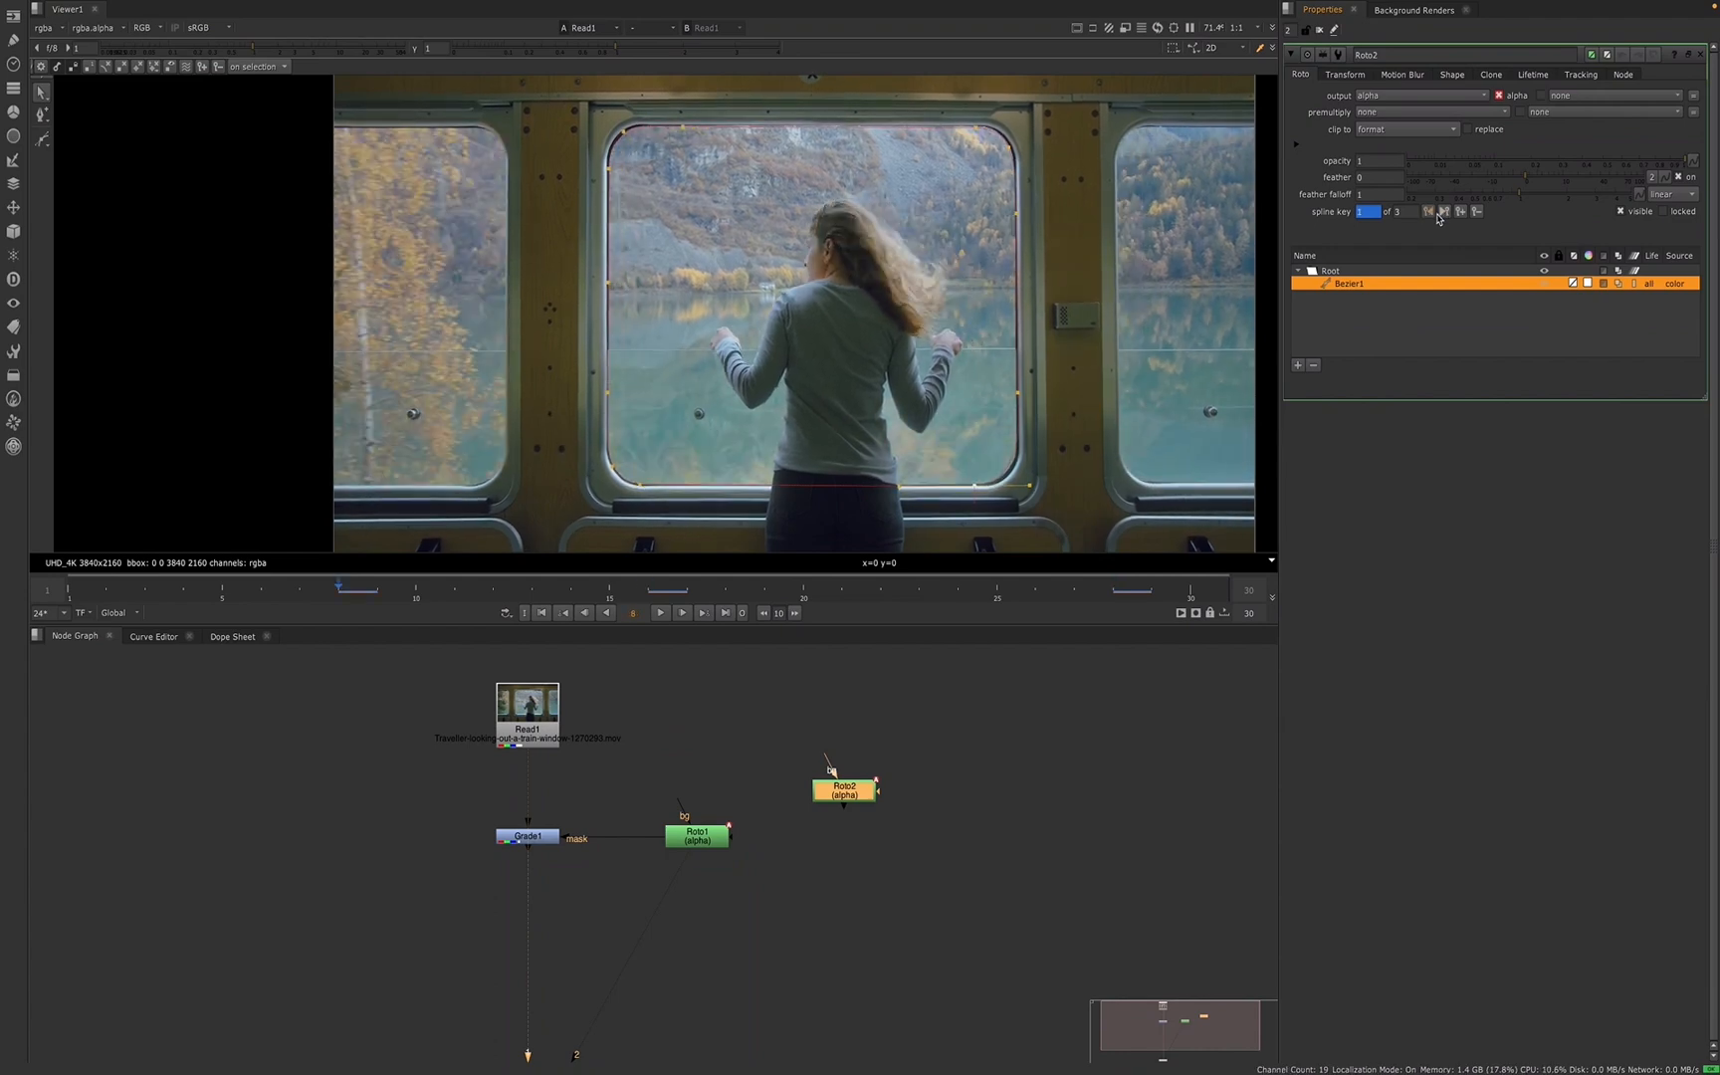
left_click(1443, 215)
left_click(1443, 215)
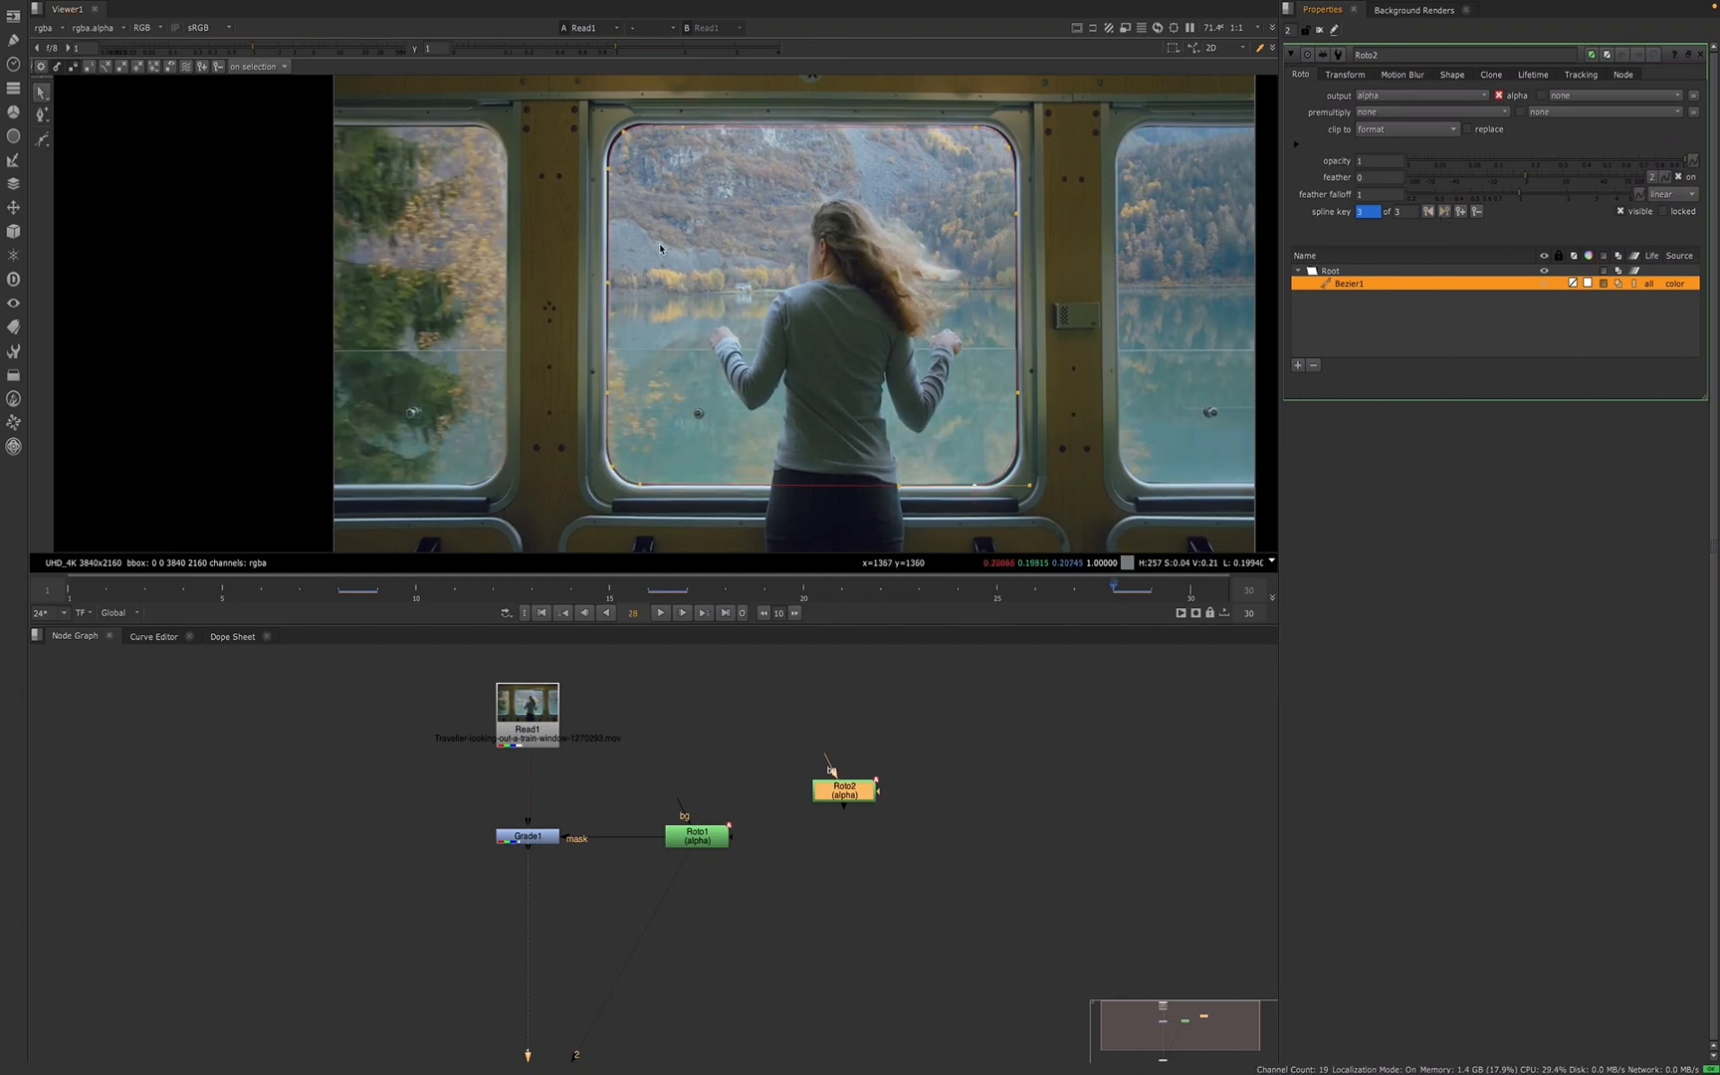
scroll(706, 388, "down", 5)
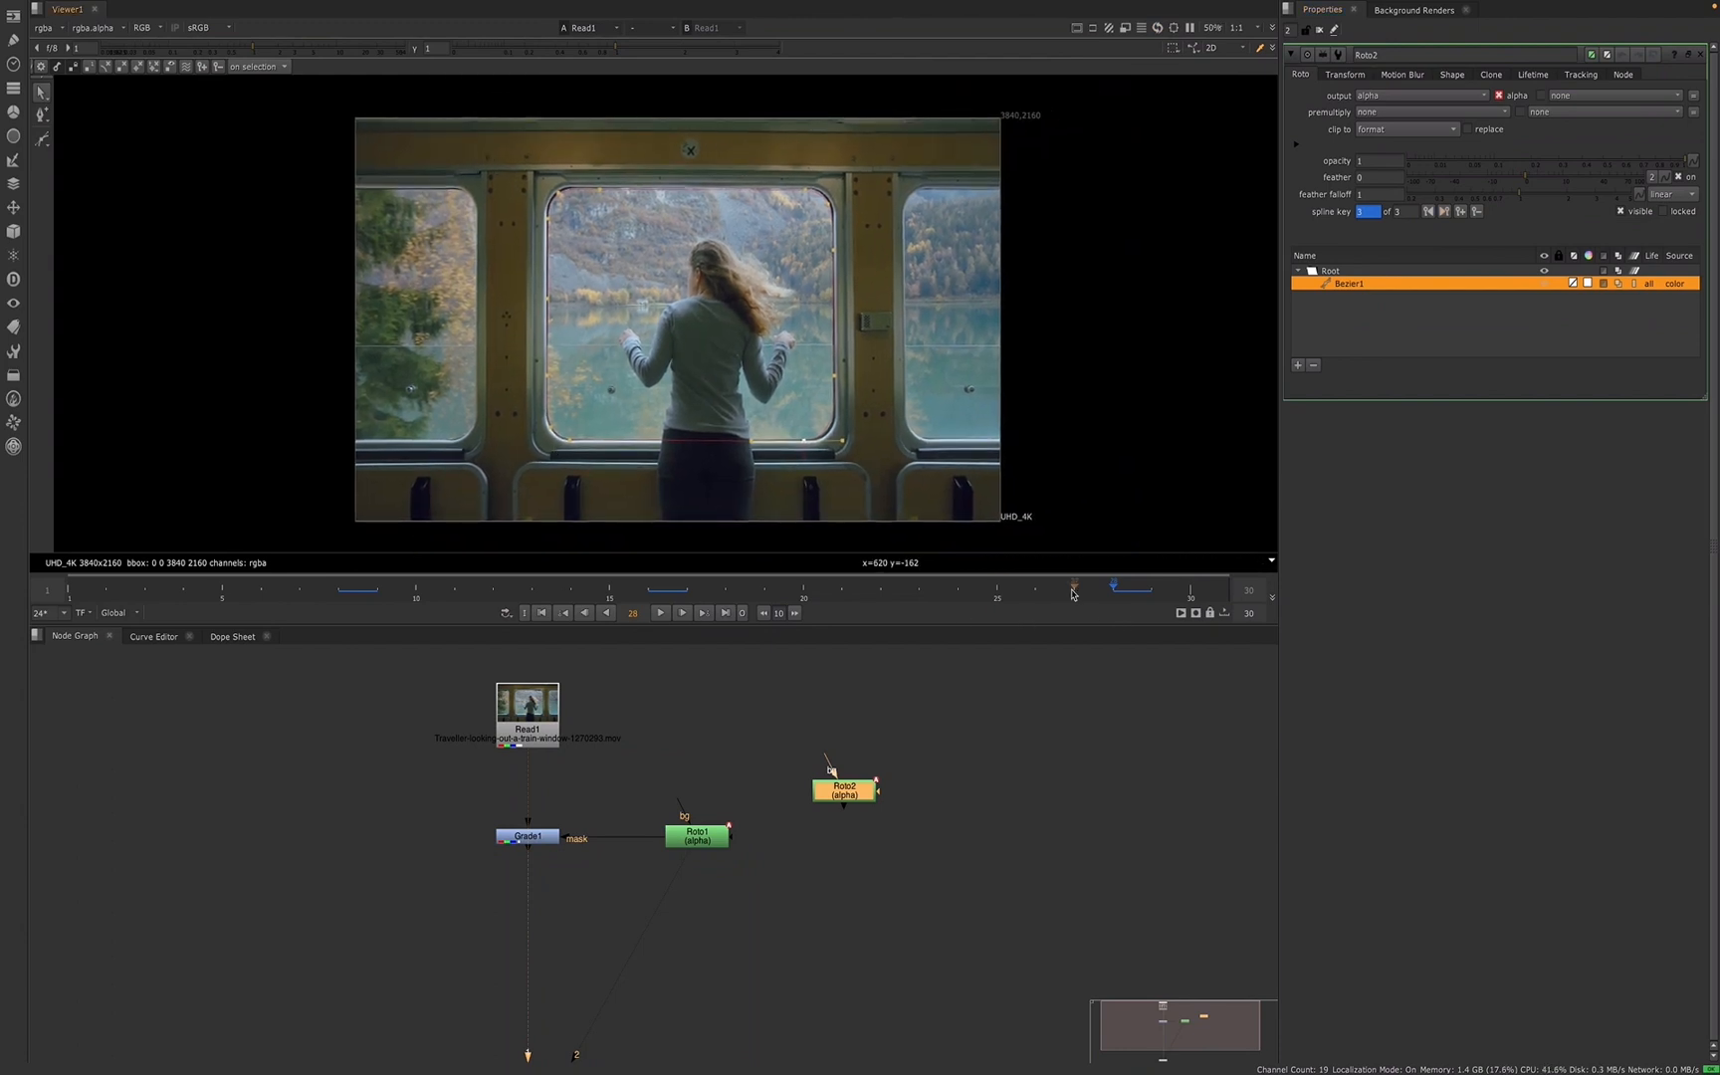
- Delete Bezier1's spline key at frame 16
left_click(1428, 212)
left_click(1429, 213)
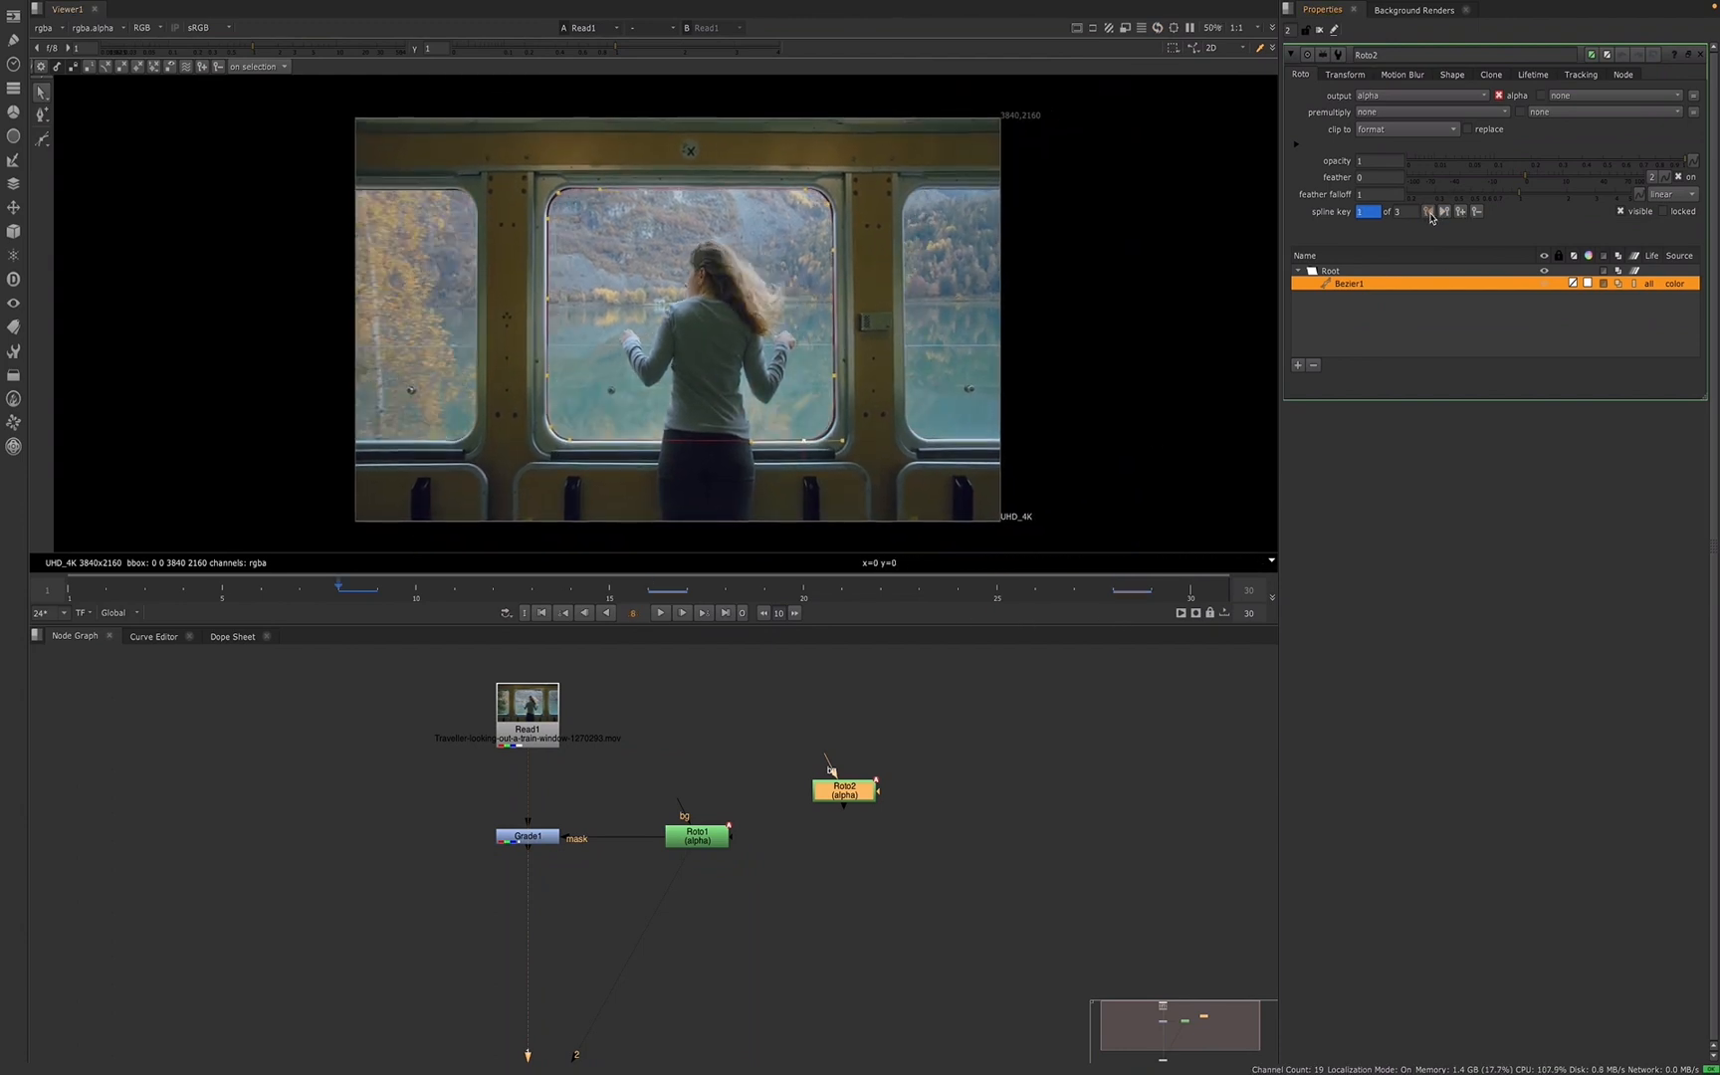
left_click(1443, 212)
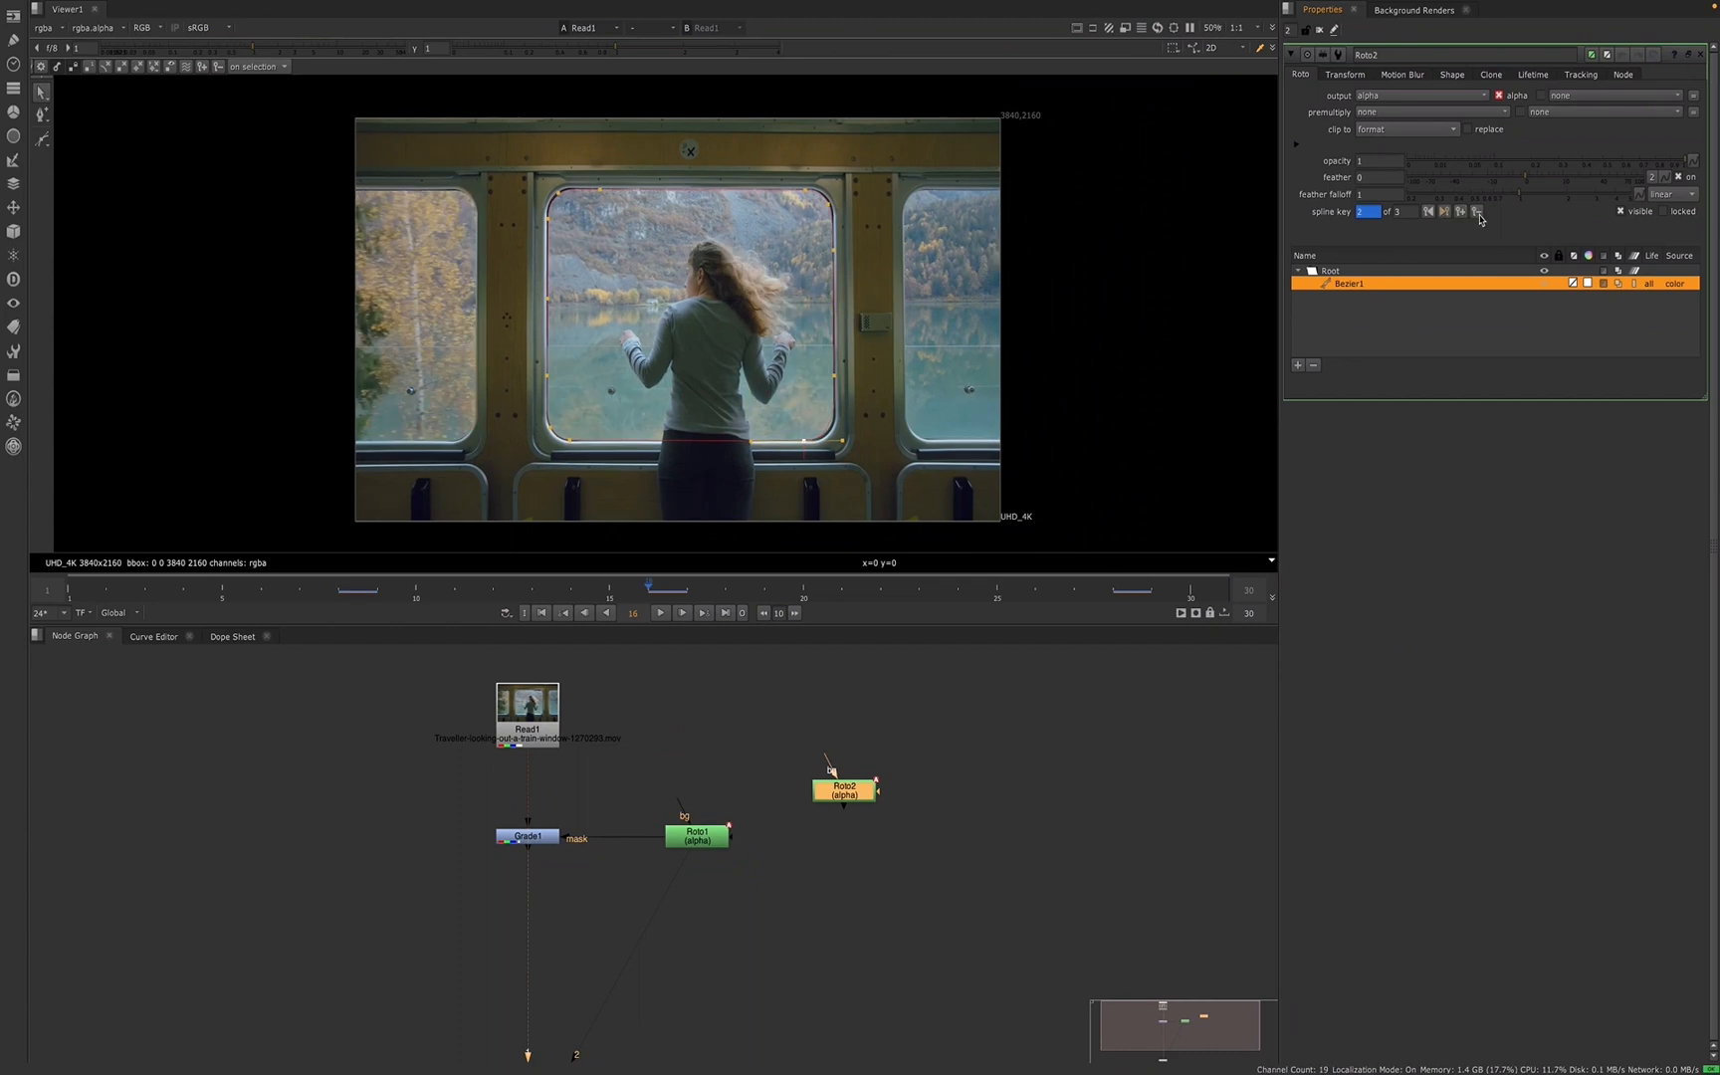
left_click(1478, 213)
- Compare the Bezier at its spline keys on frames 8 and 28, and play the footage to check the outline
left_click(1444, 212)
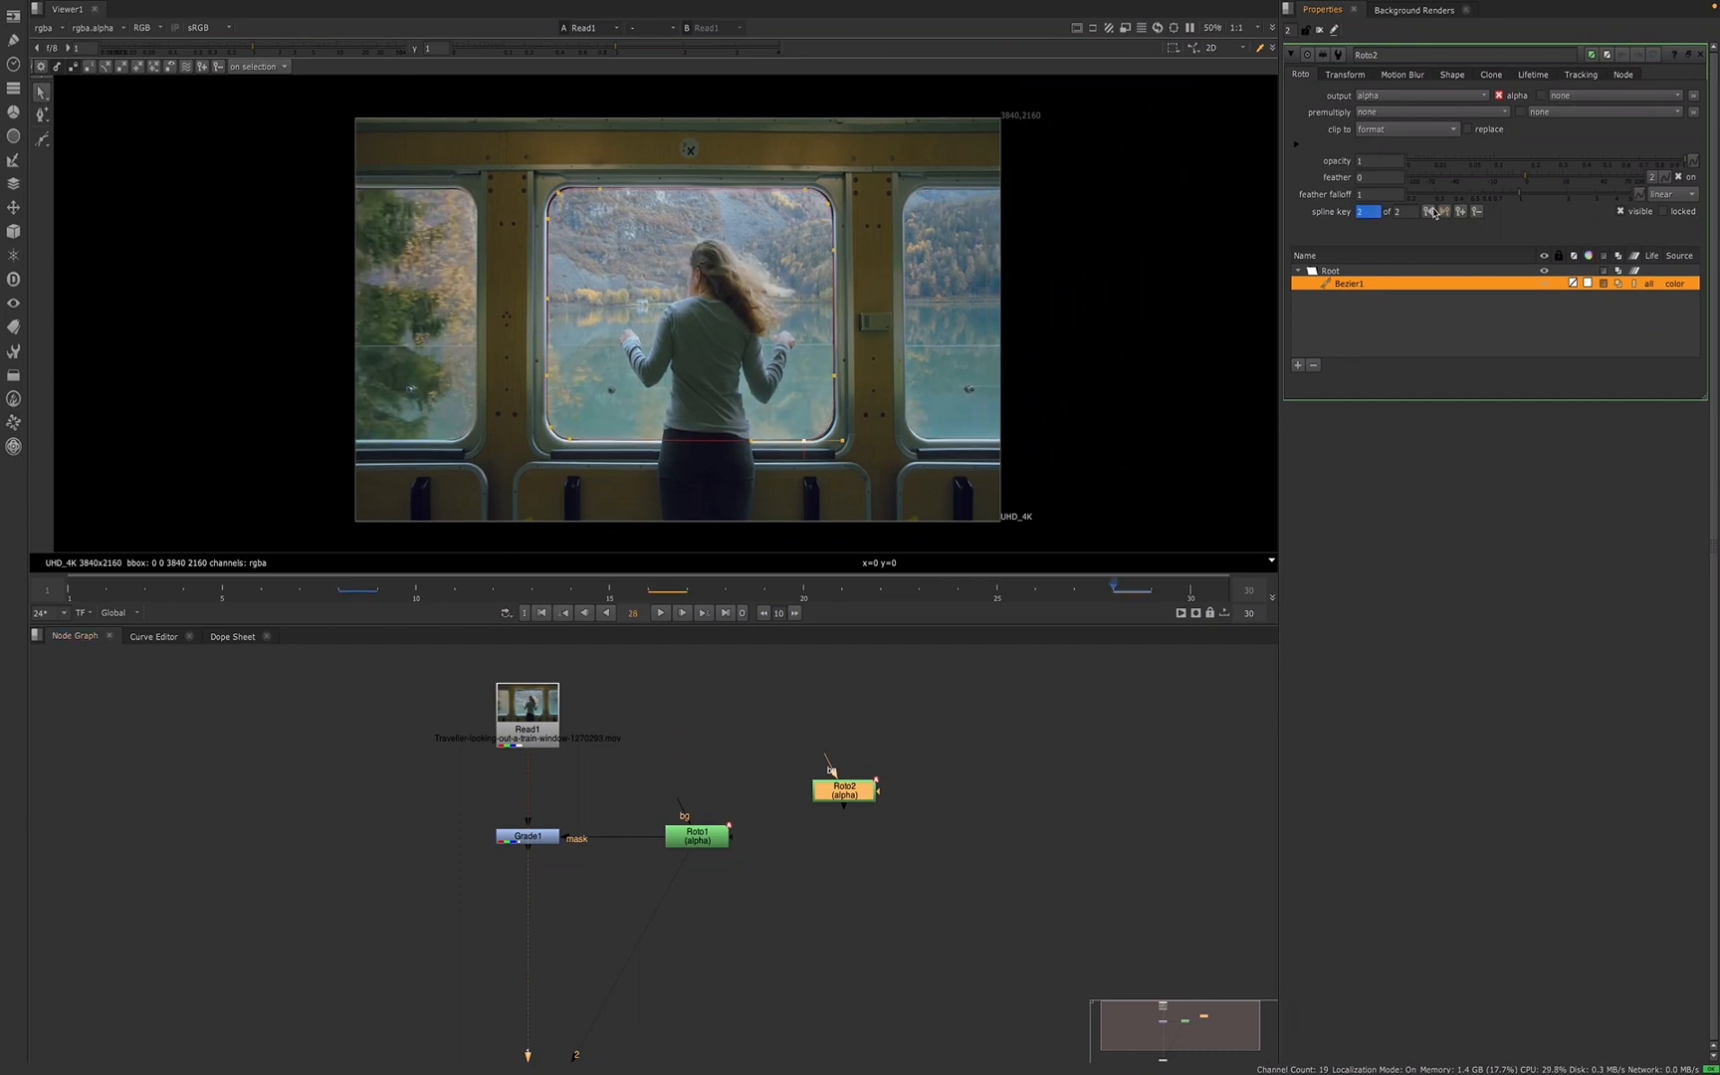
left_click(1429, 212)
left_click(1444, 212)
left_click(1429, 212)
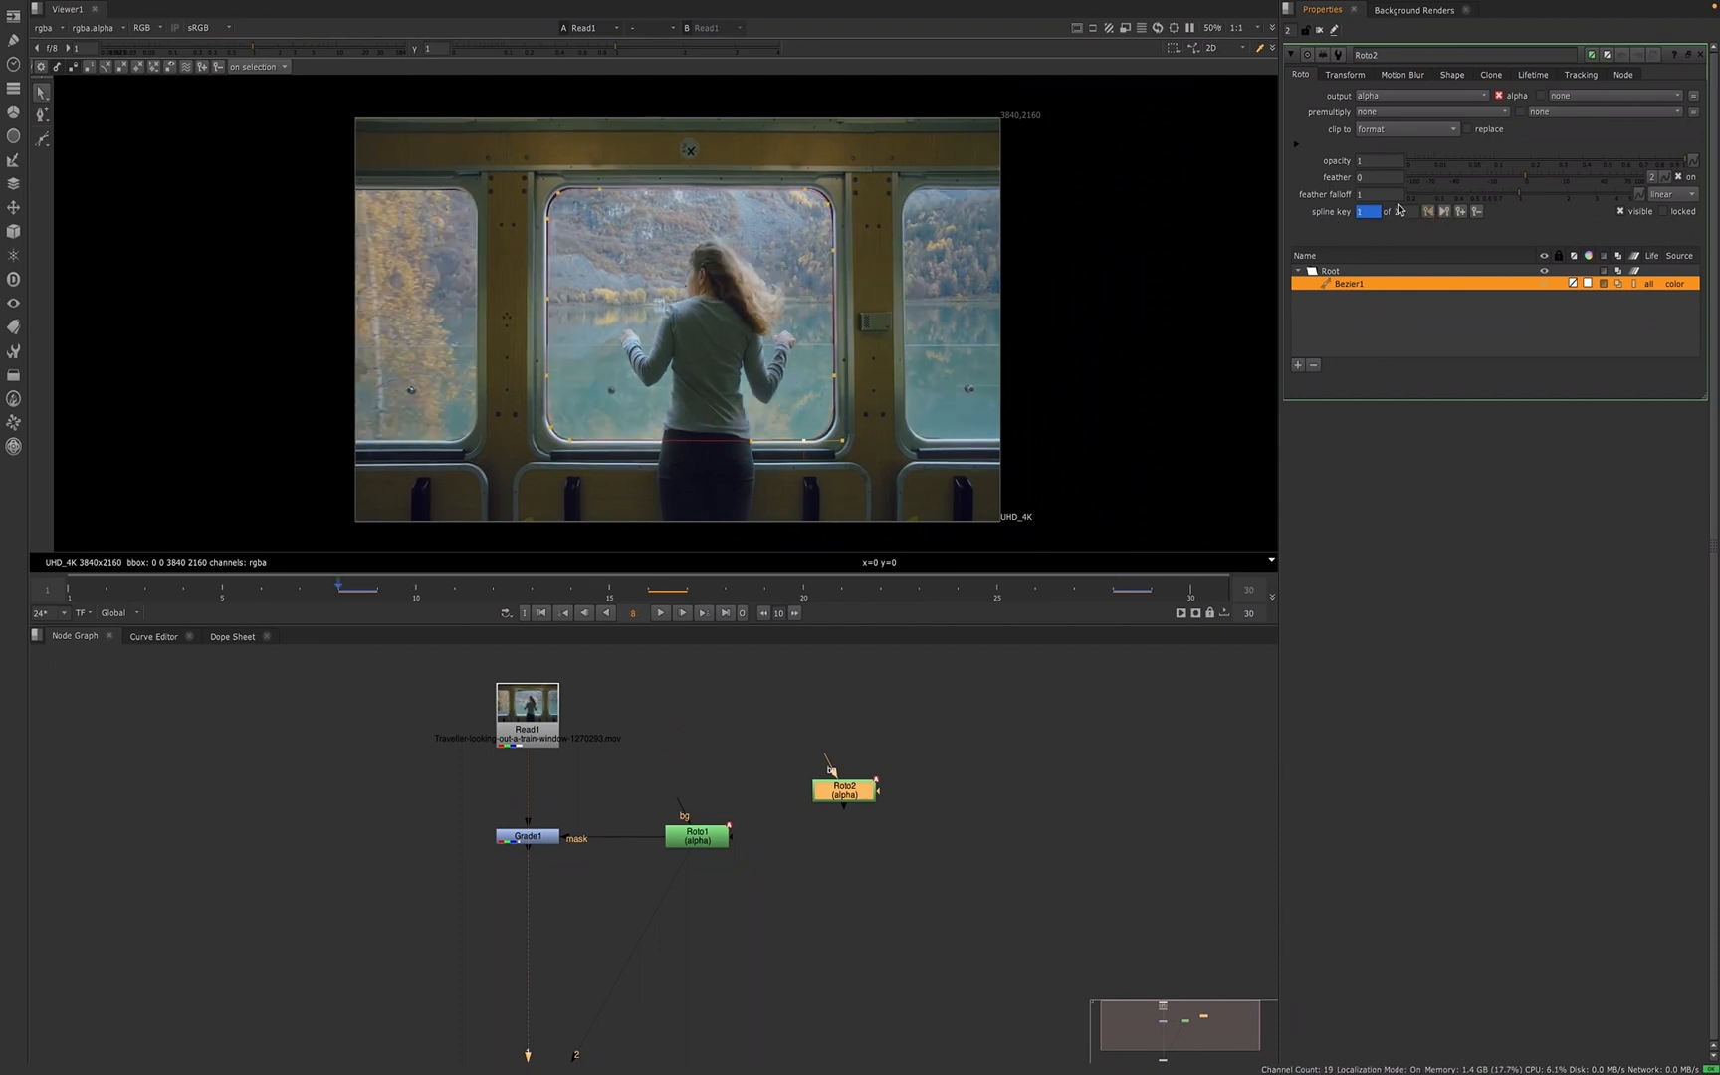
left_click(1444, 213)
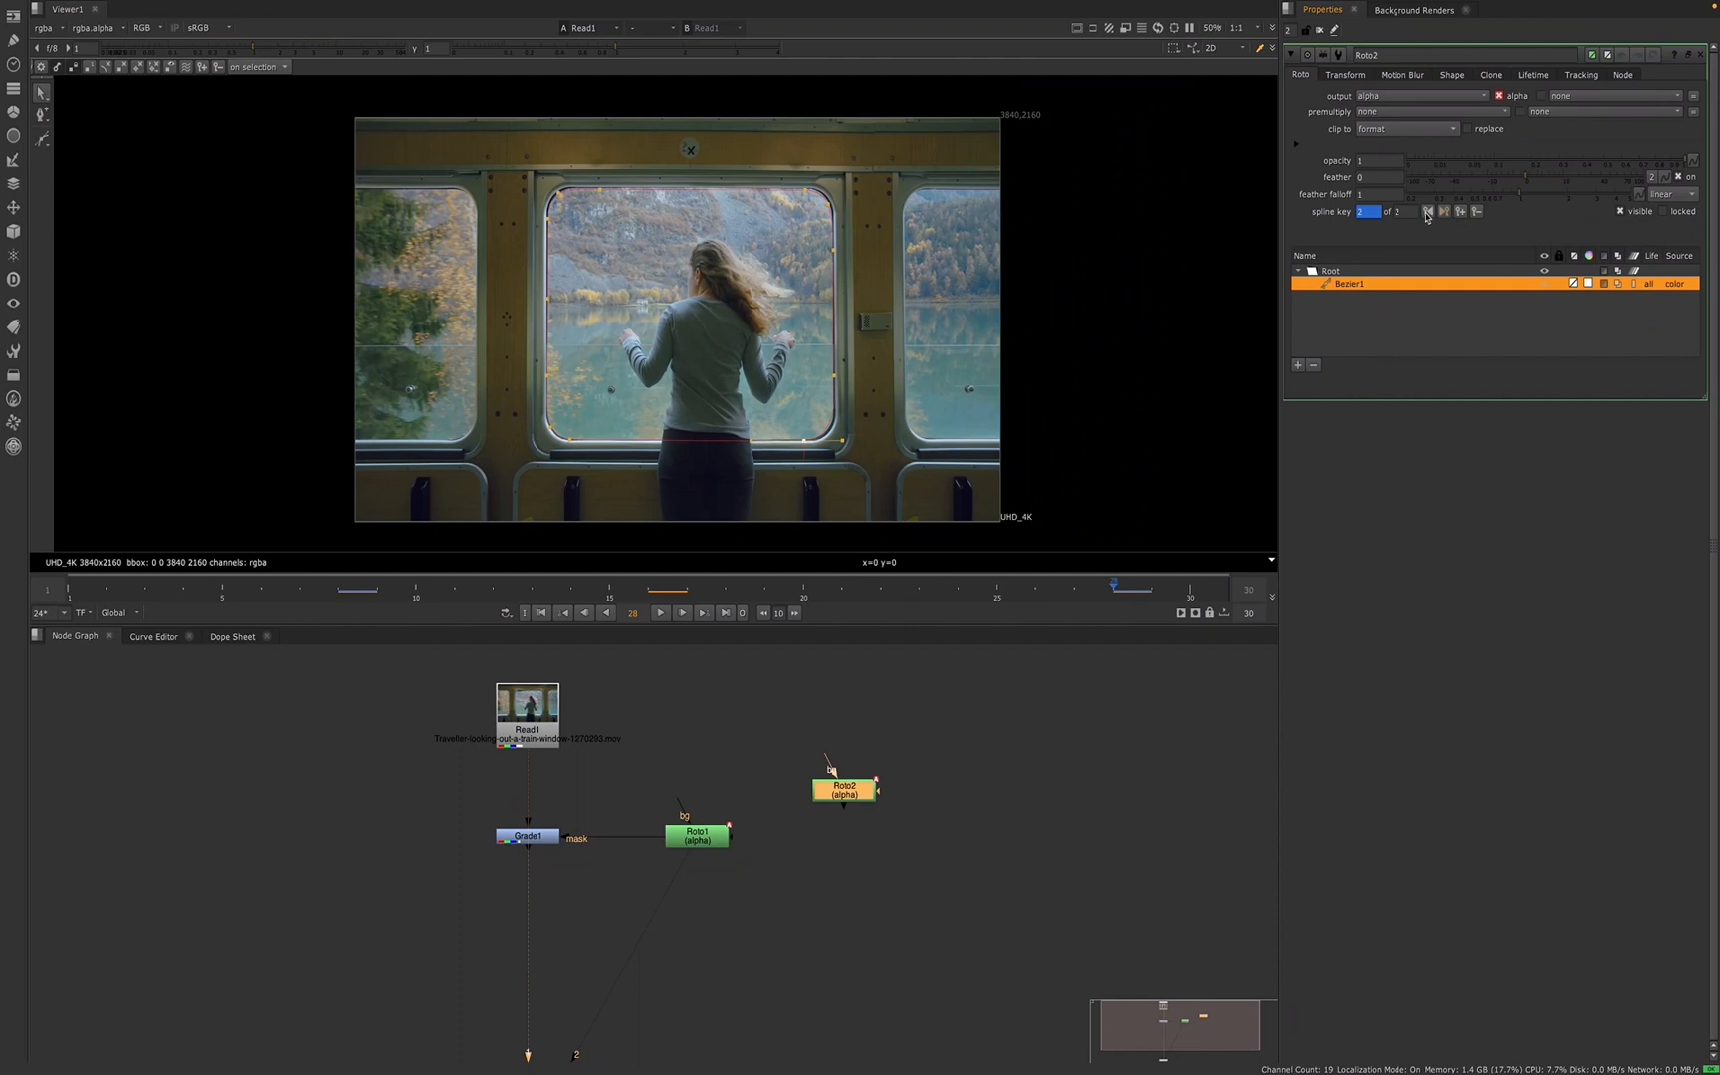
left_click(1427, 212)
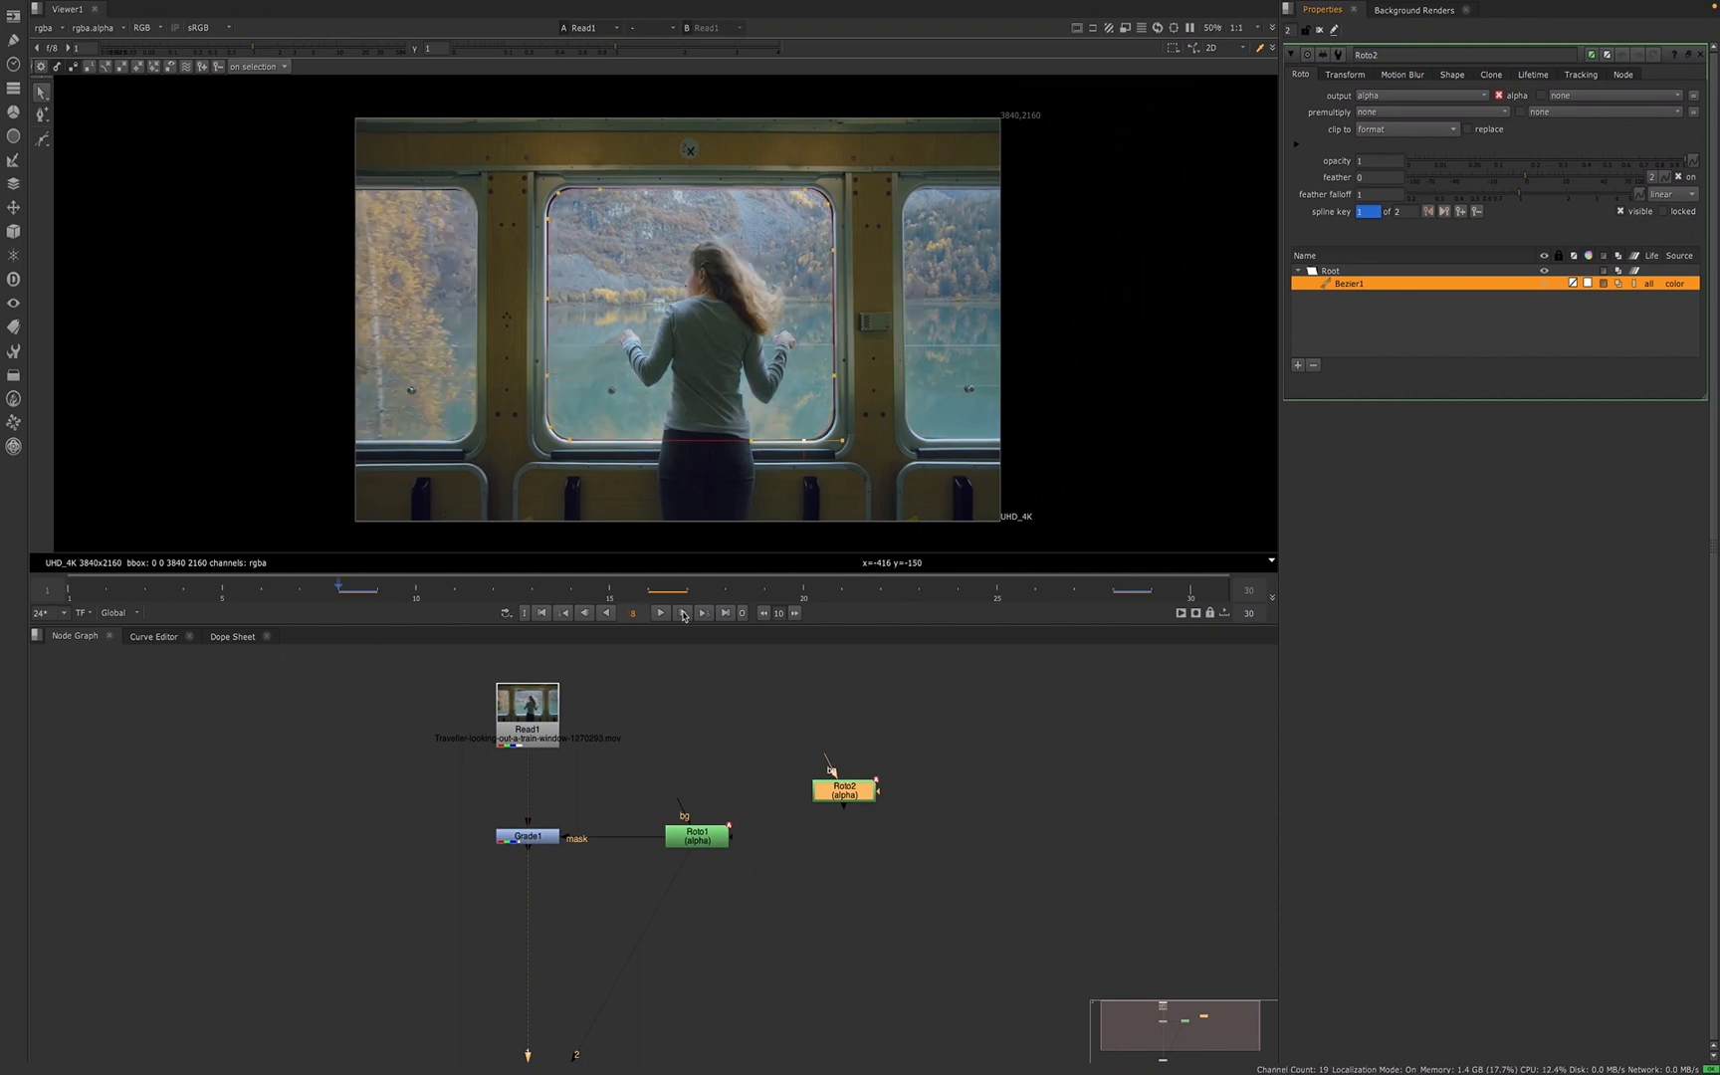
left_click(660, 613)
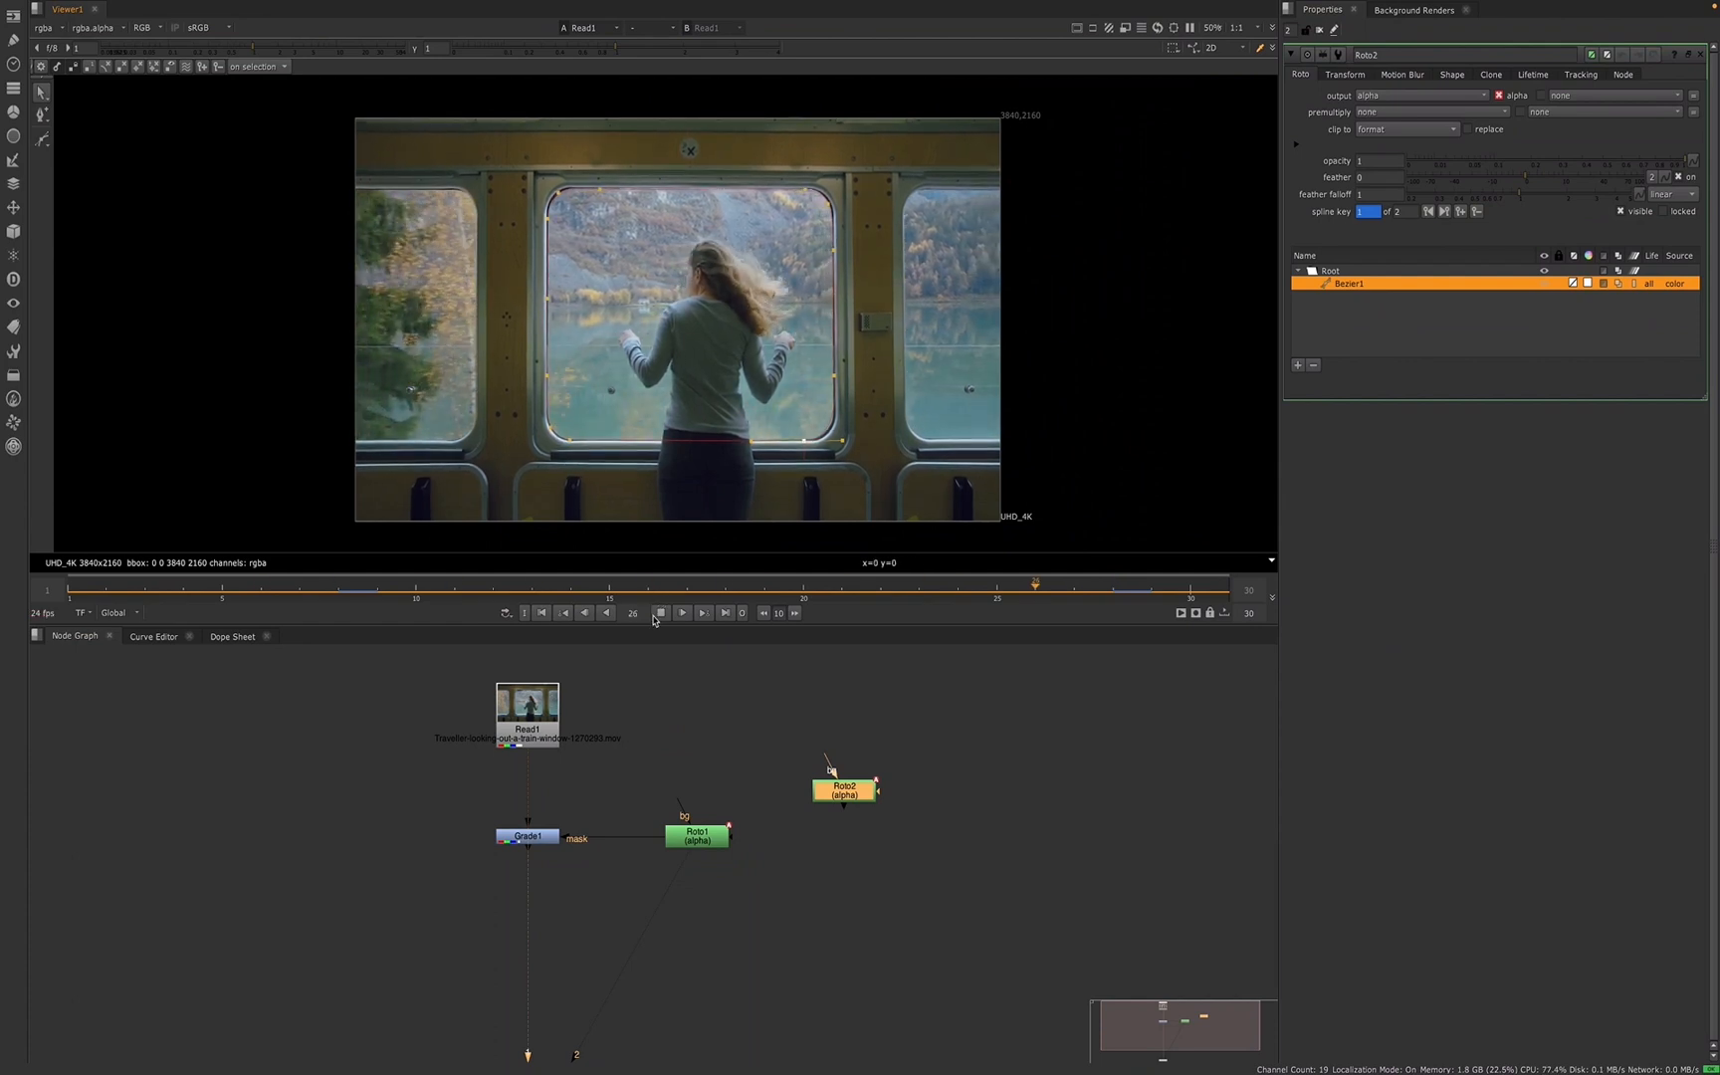
left_click(659, 613)
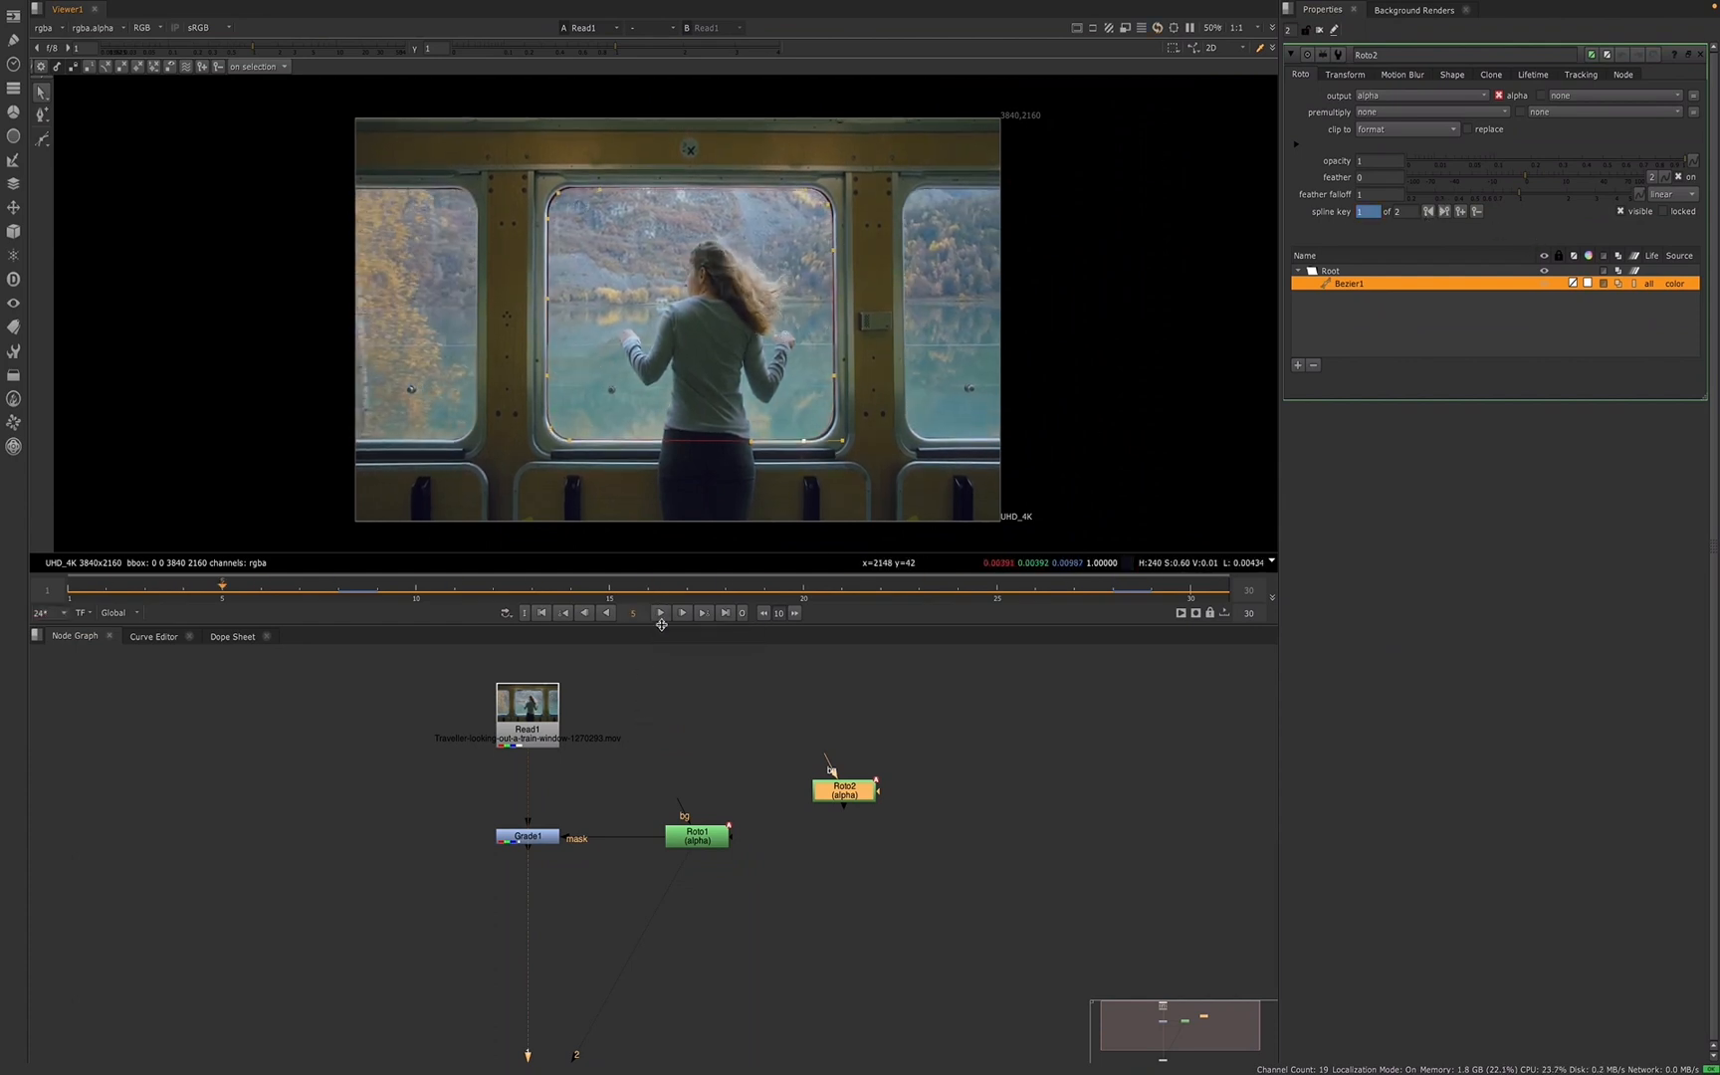
left_click(661, 614)
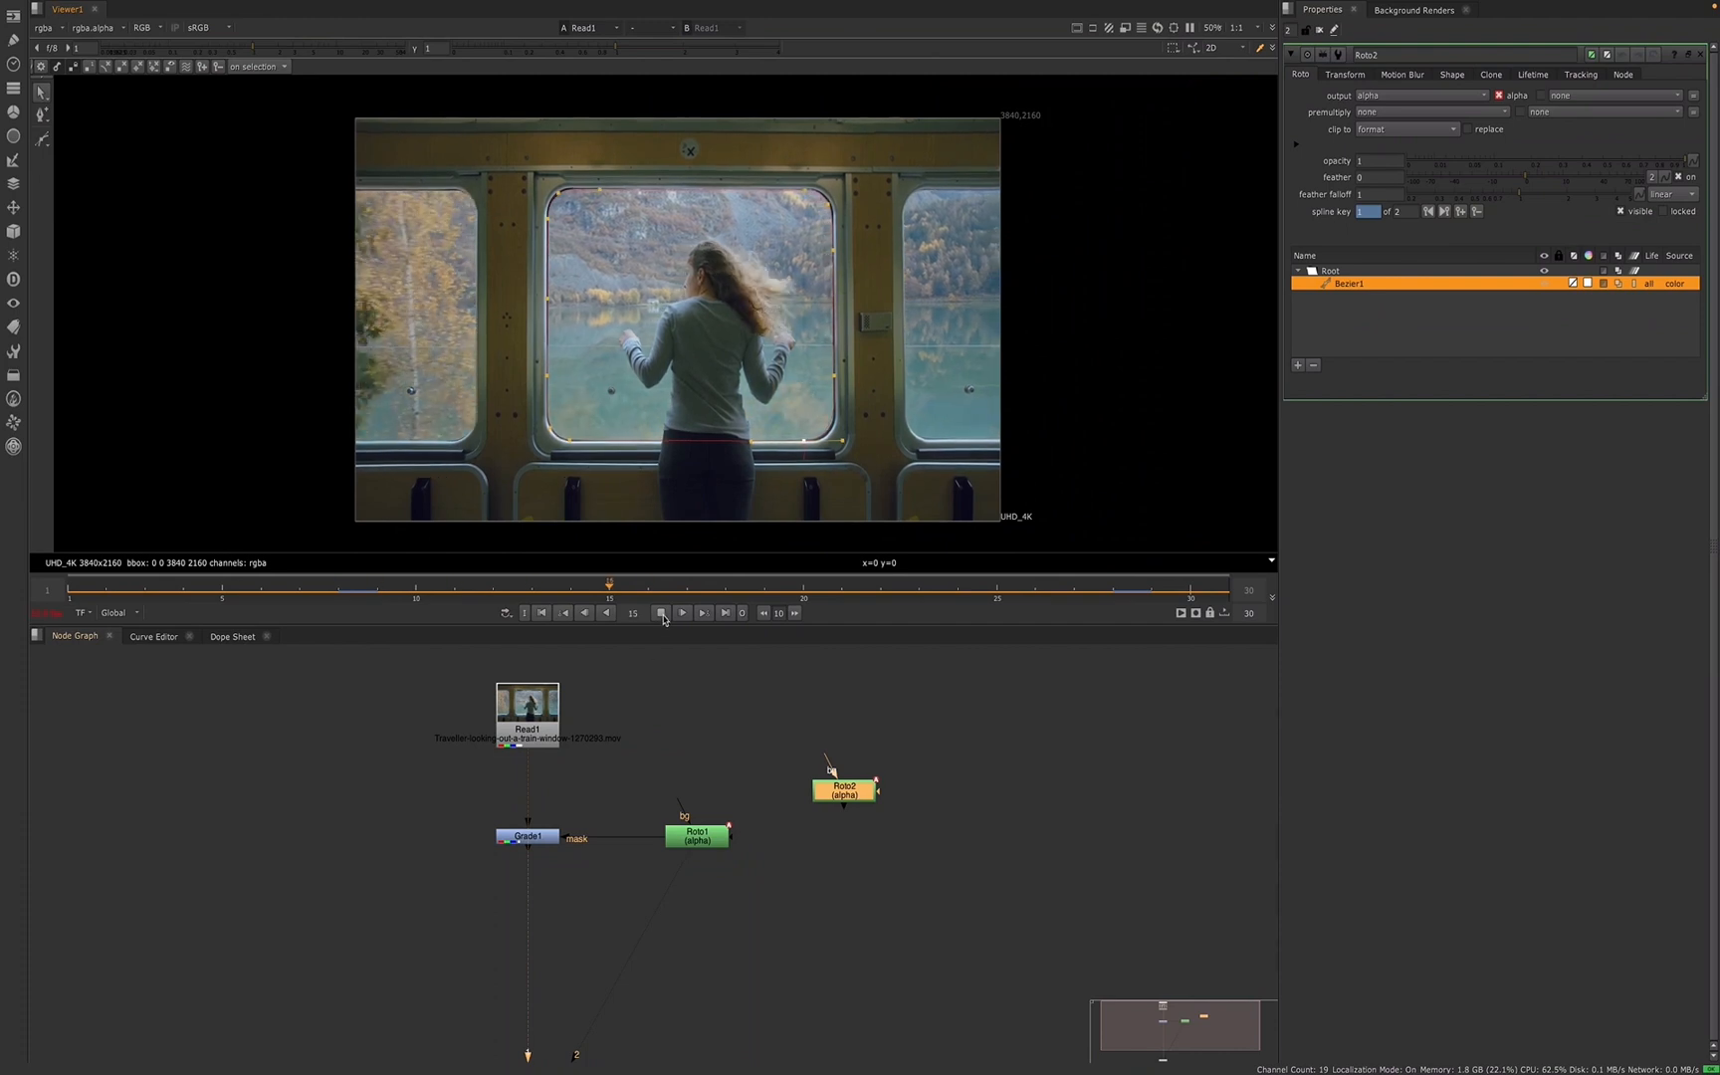
key("k")
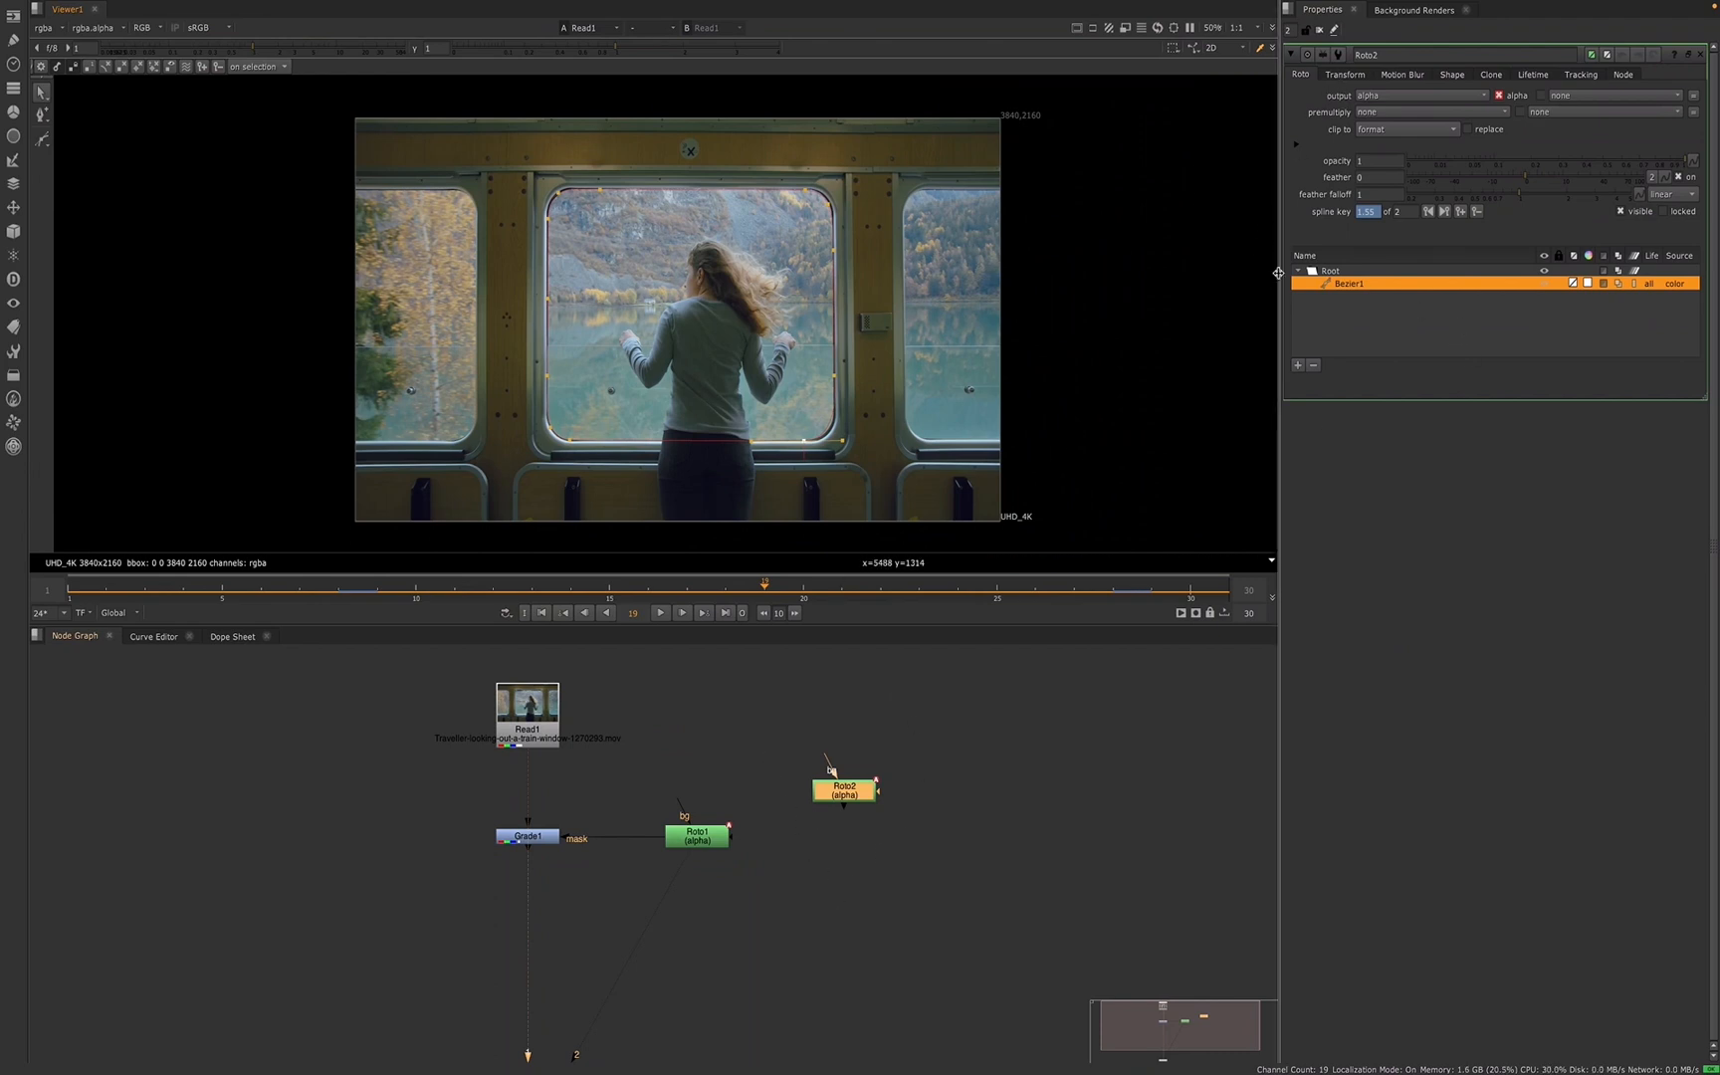
- Widen the node properties area and expand Roto2's format and mask settings
middle_click_drag(1182, 275, 1195, 275)
left_click_drag(1279, 283, 1193, 289)
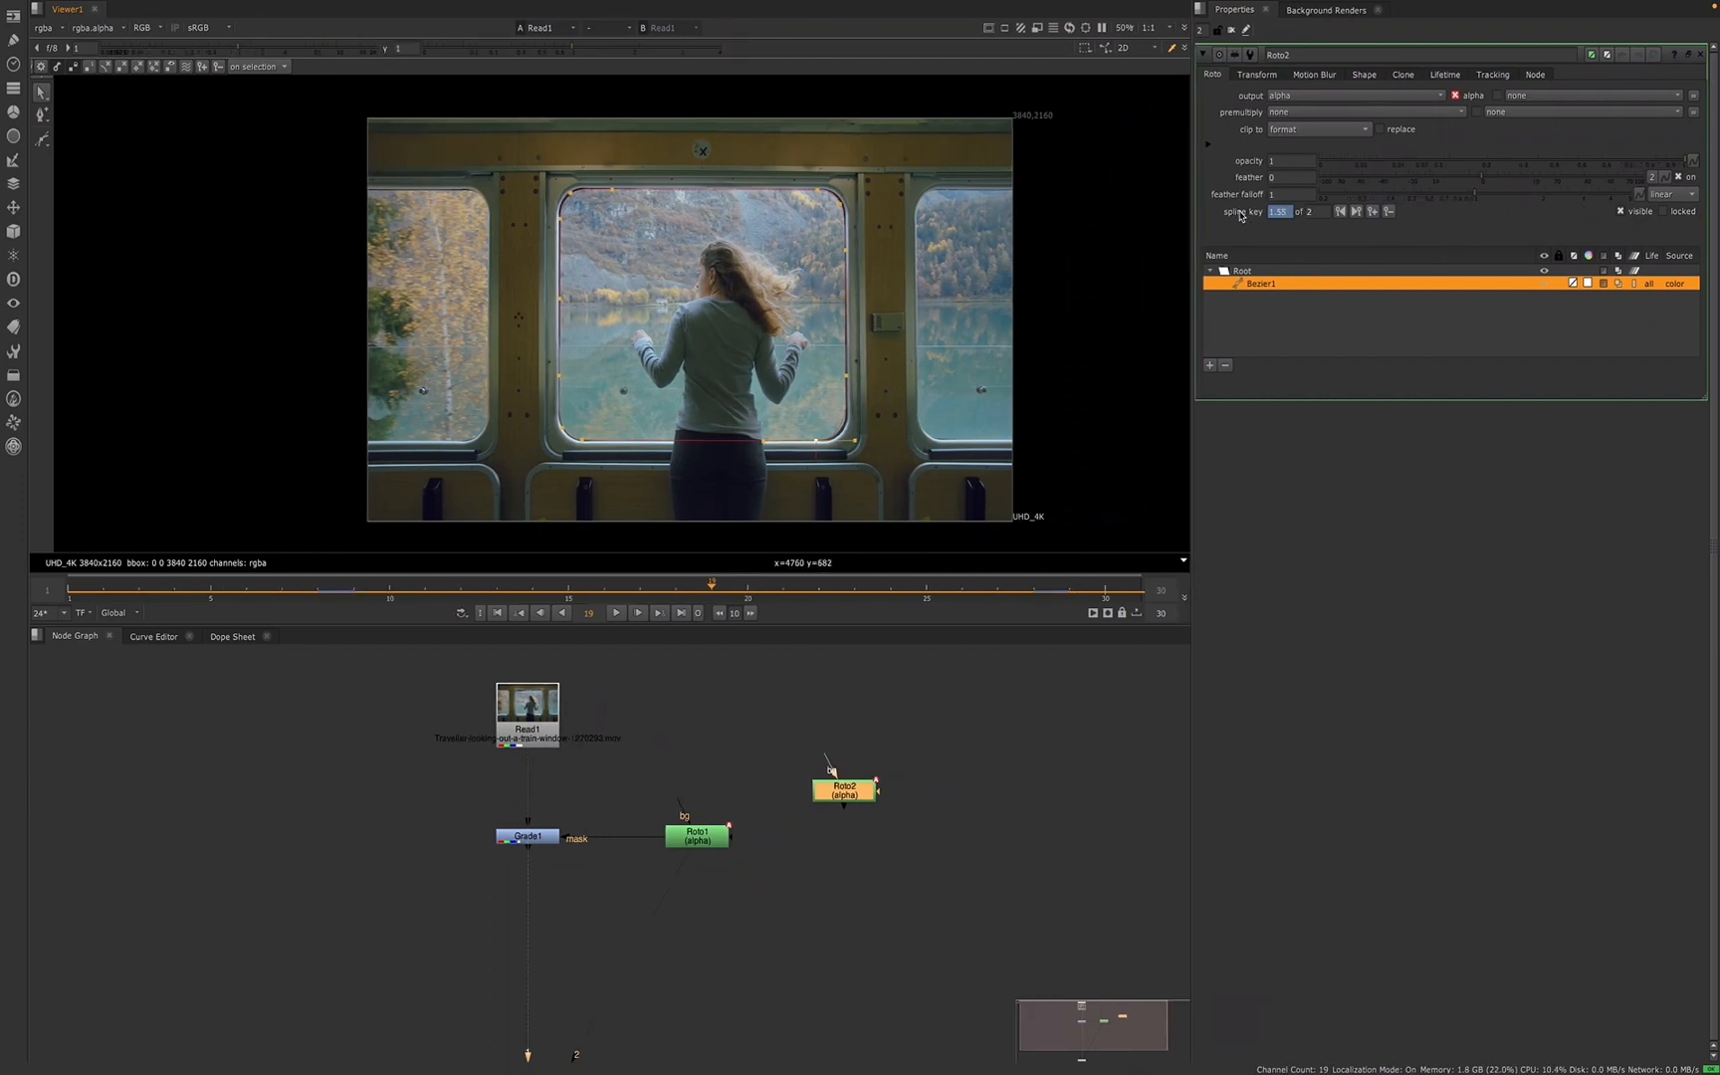
left_click(1206, 147)
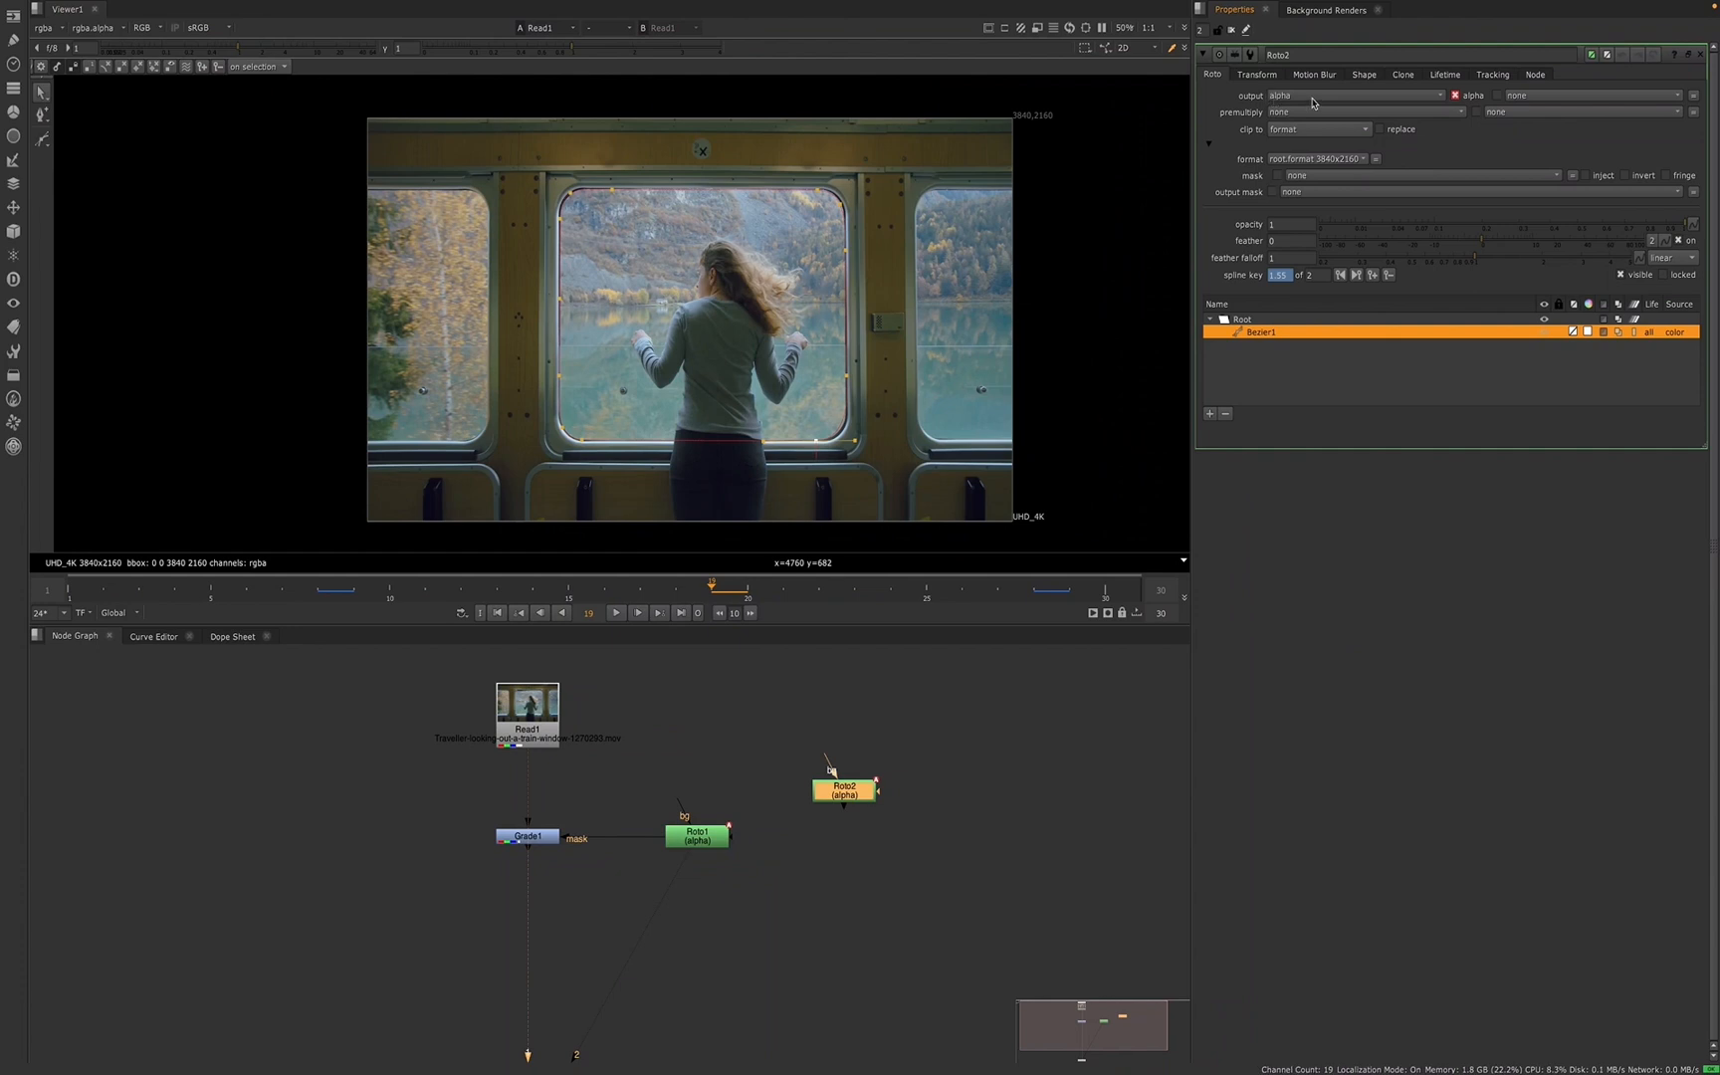
- Add a Tracker node fed by Read1 and place it beside Read1 in the node graph
left_click(709, 791)
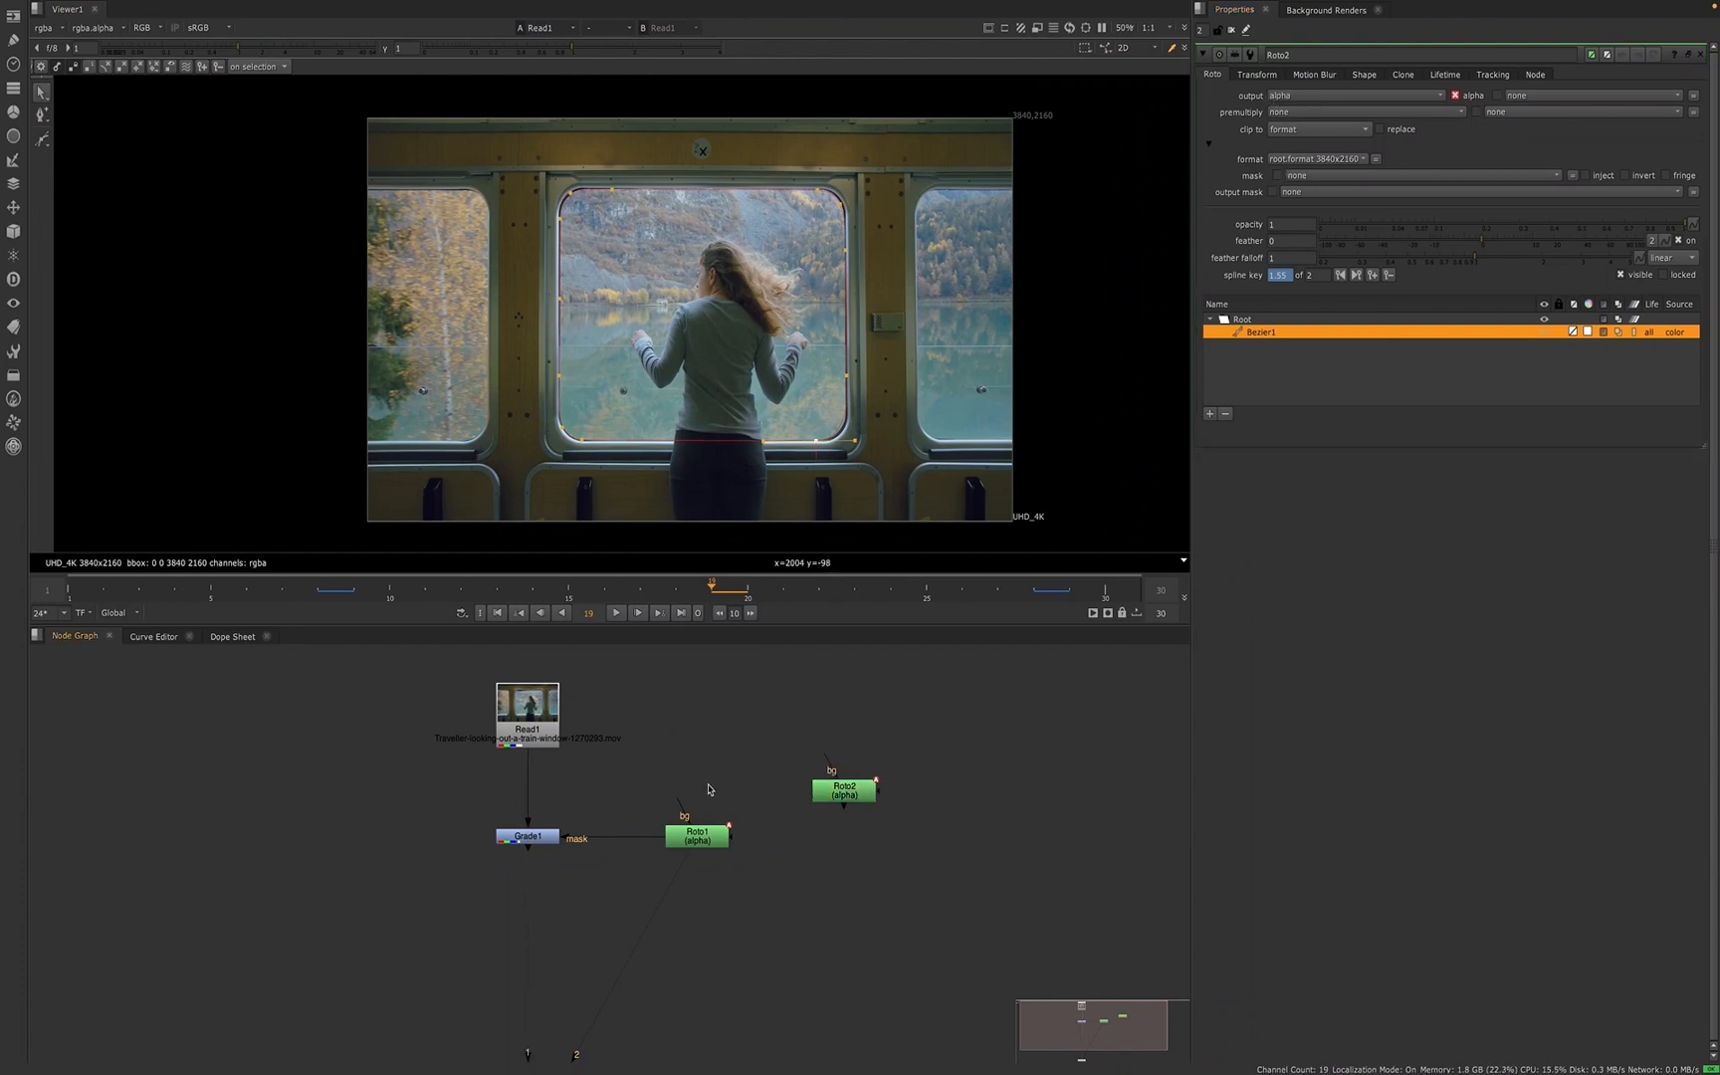
key("Tab")
type("track")
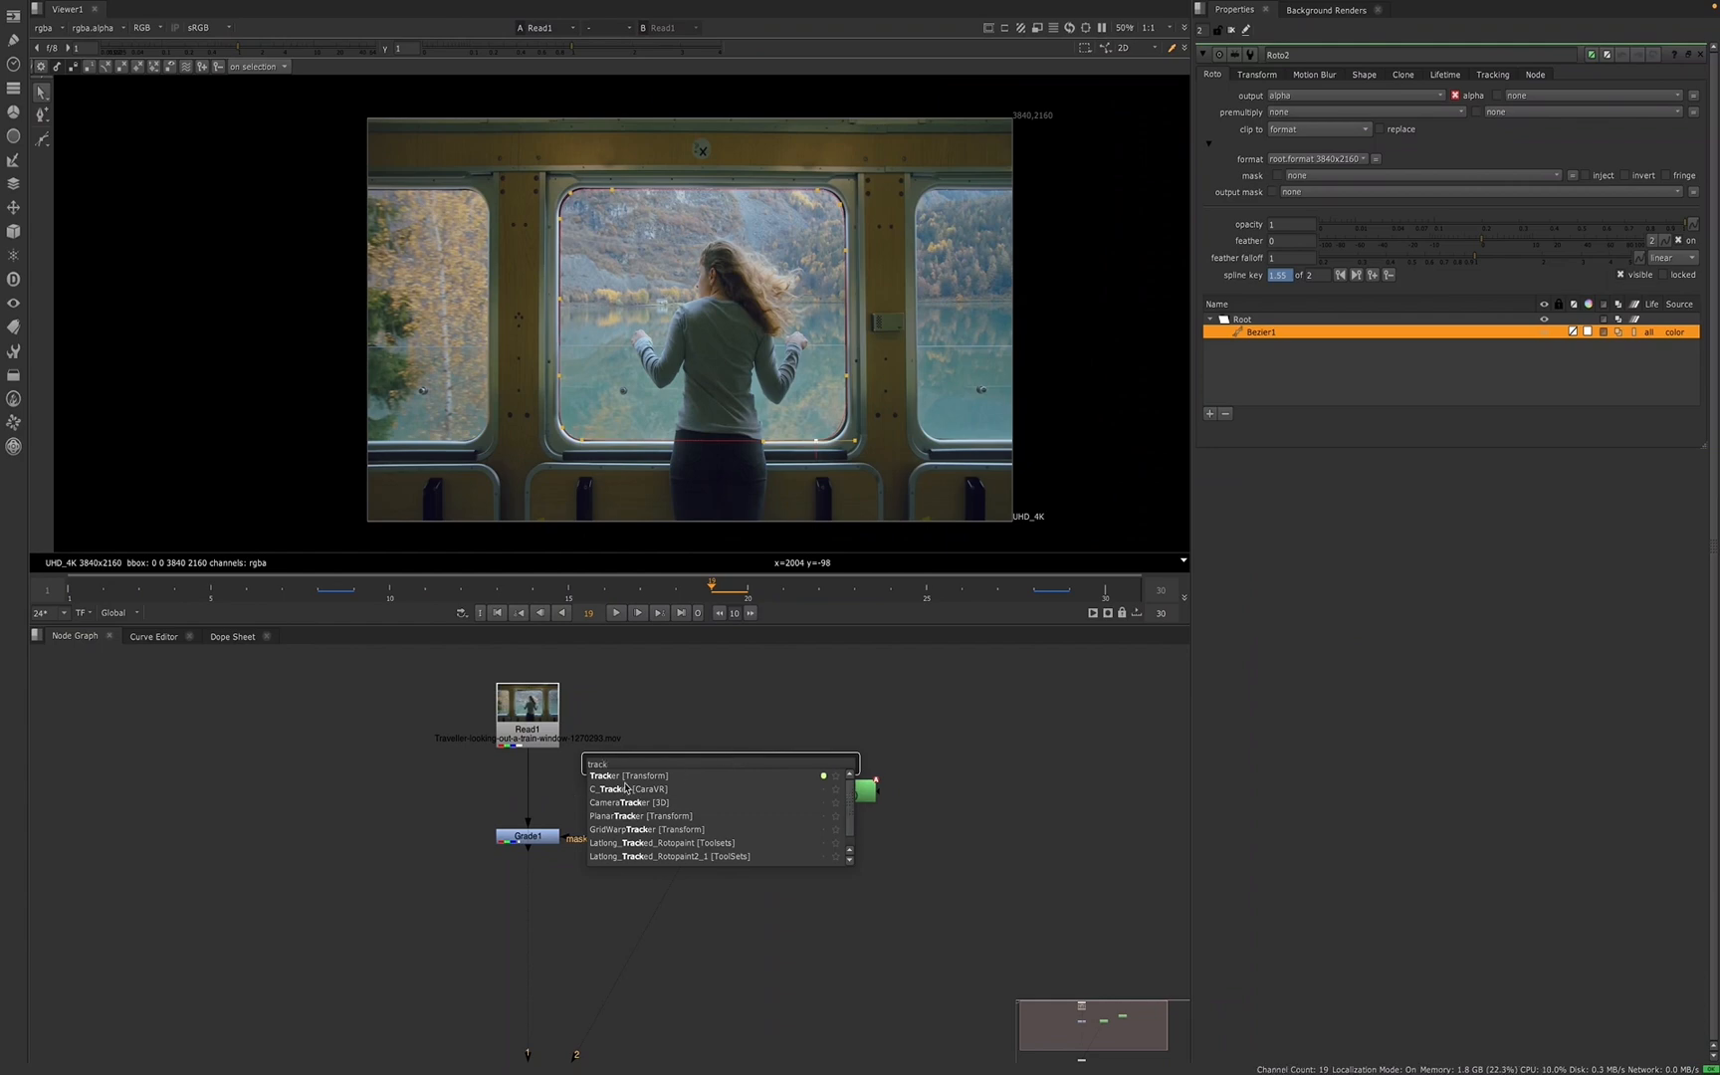
key("Return")
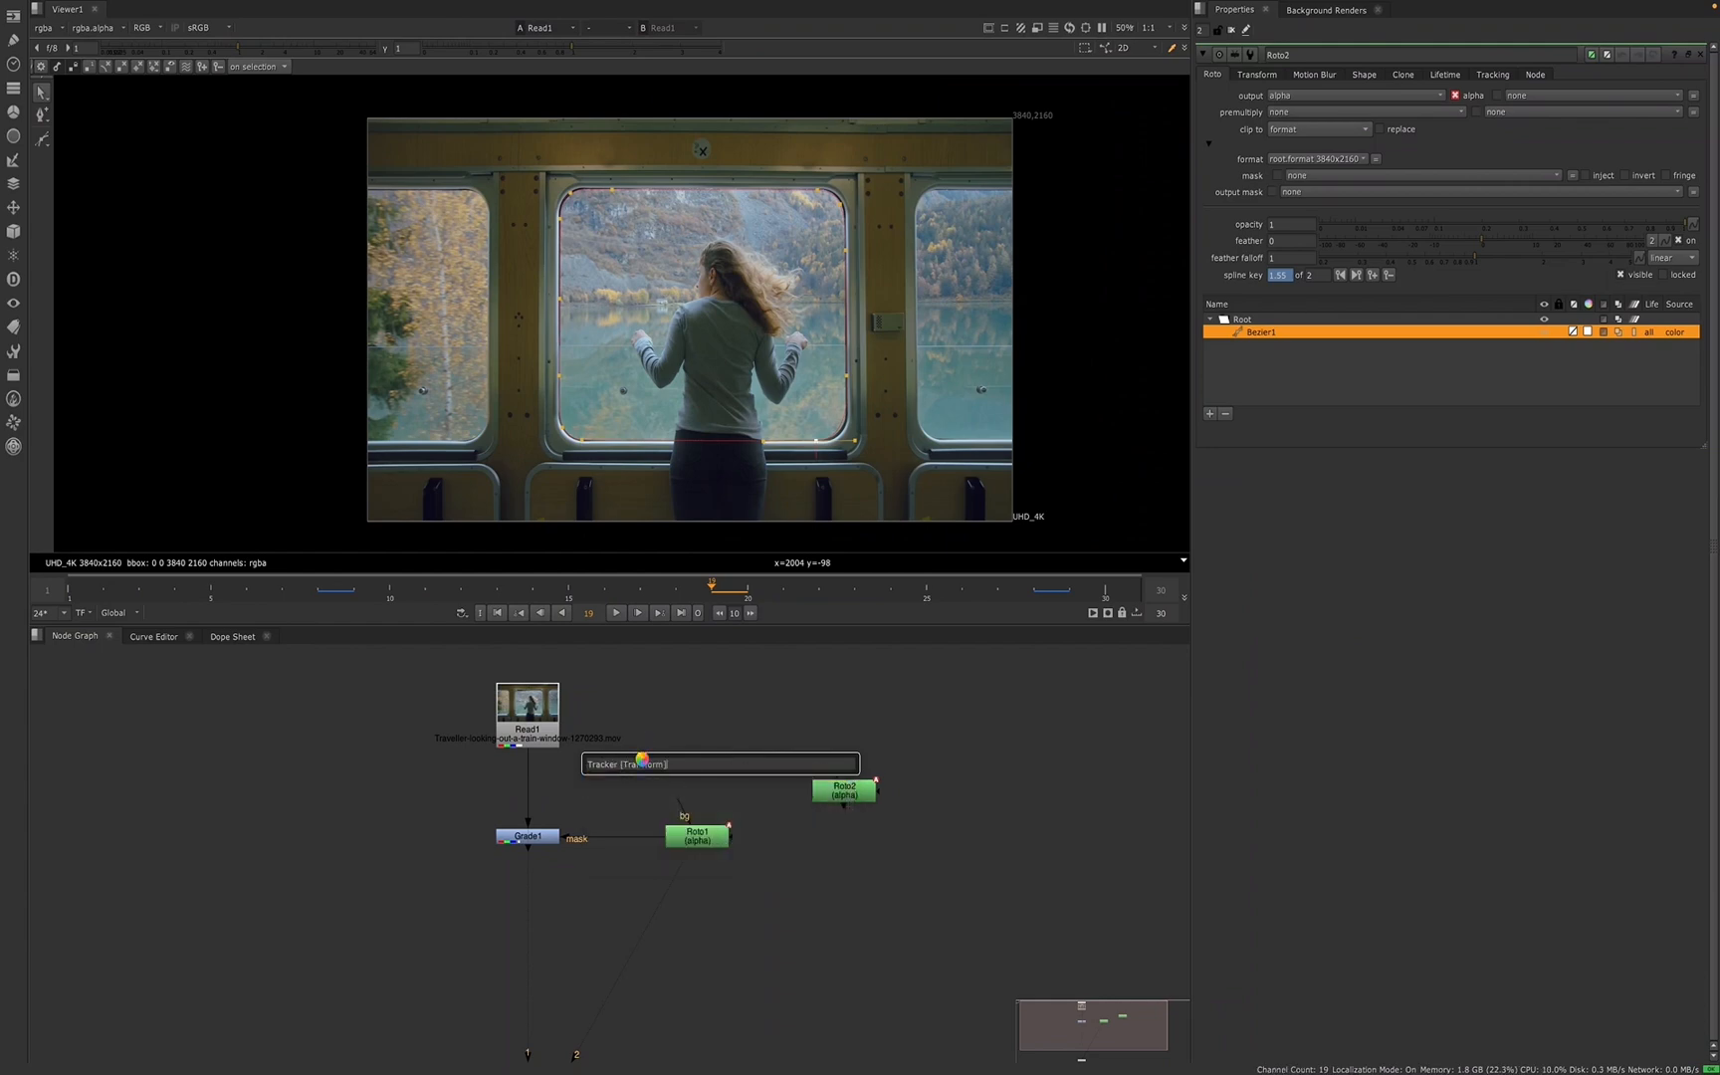
left_click_drag(695, 768, 528, 721)
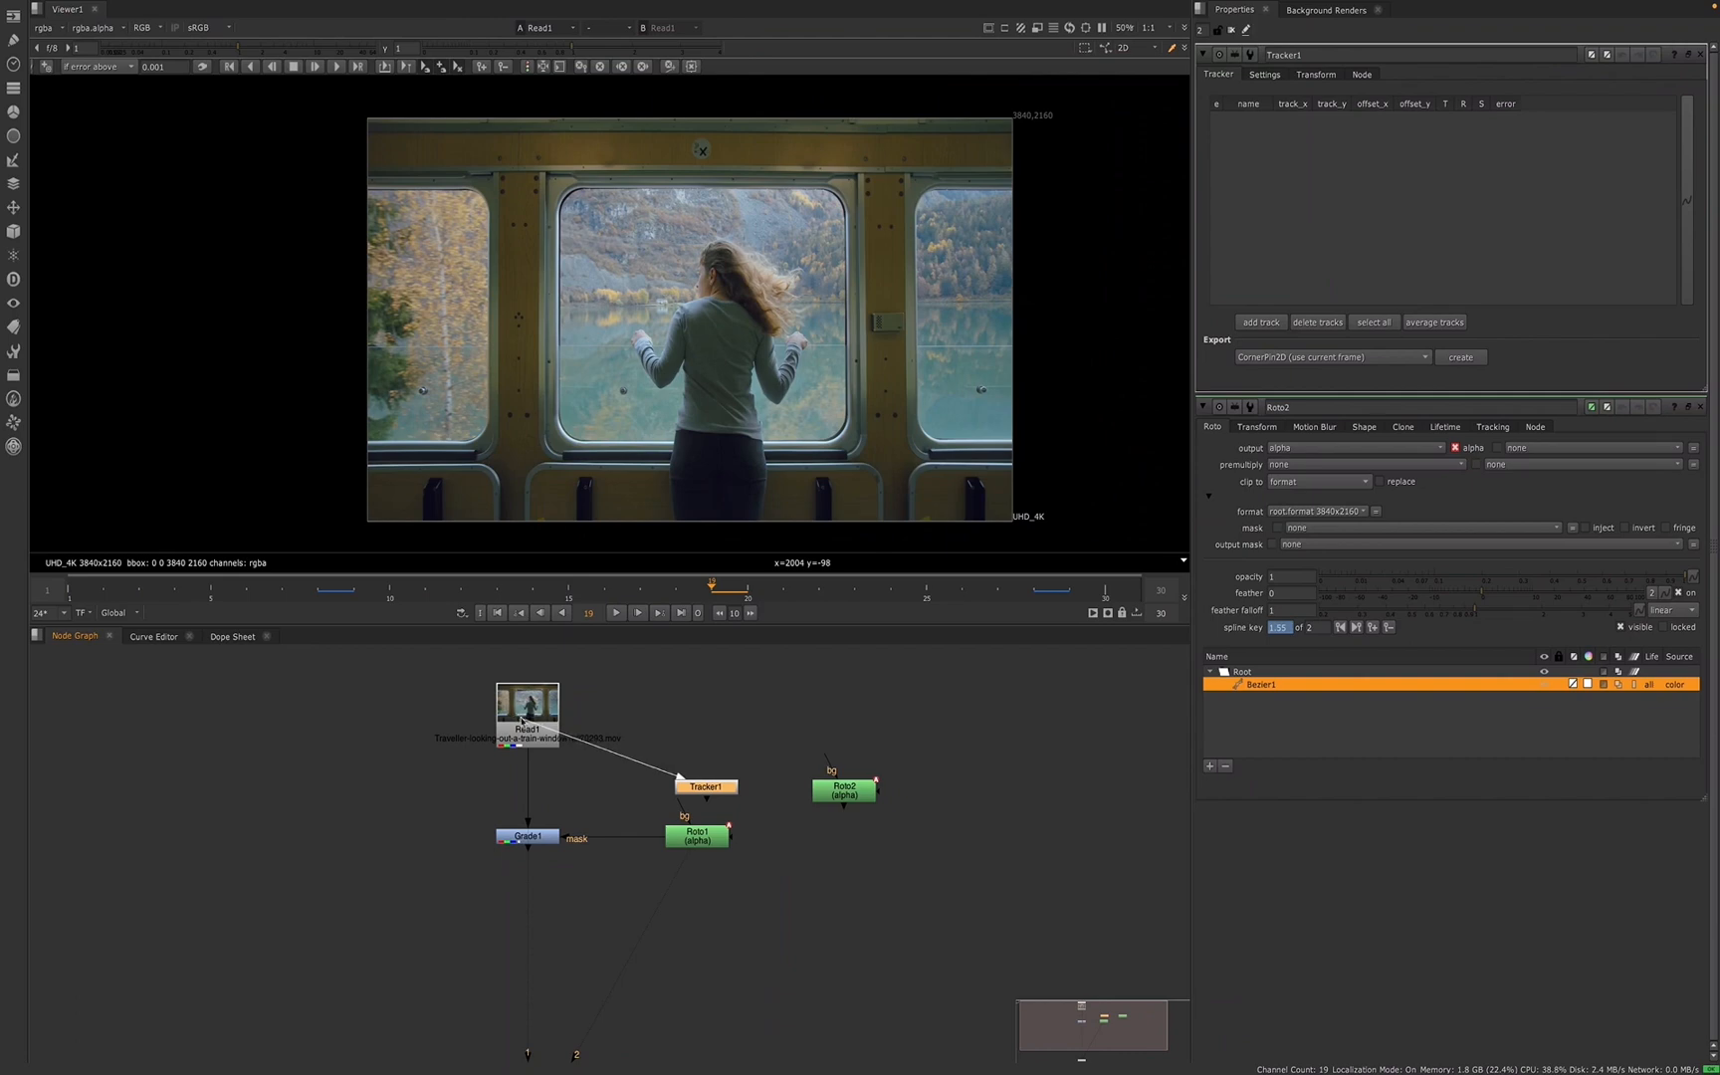
left_click_drag(712, 788, 674, 716)
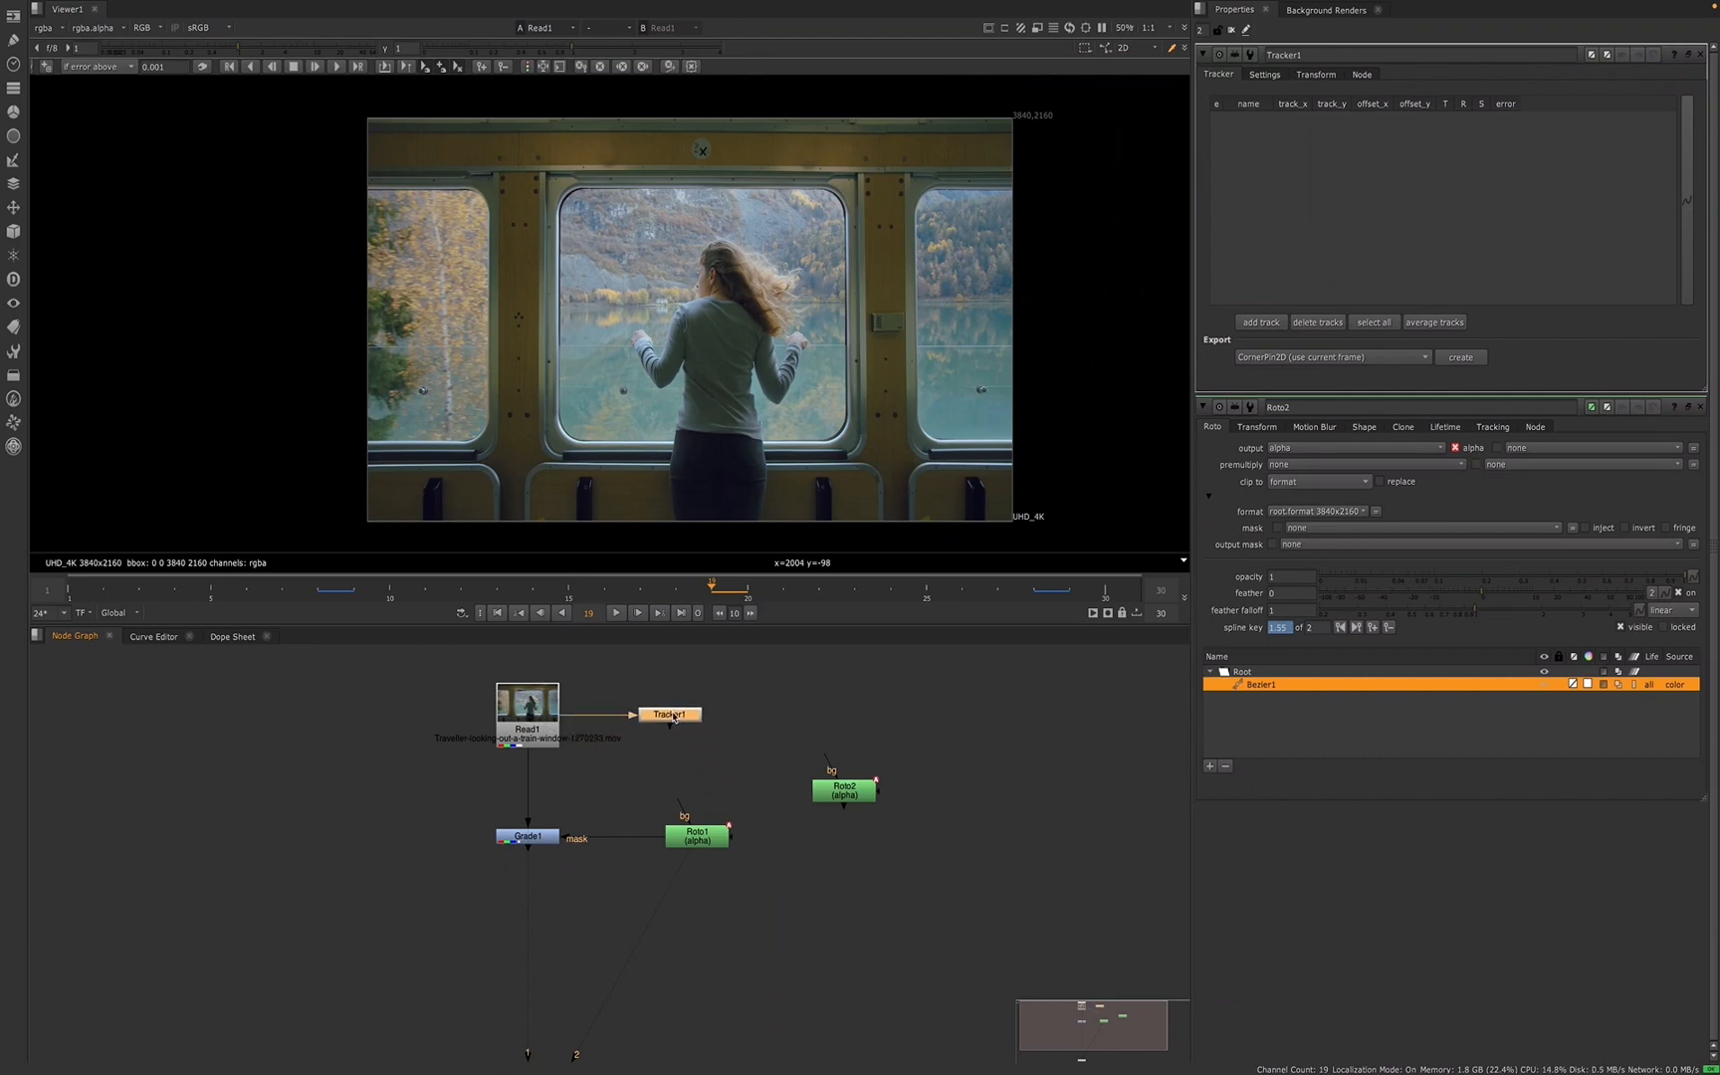
- View Tracker1 and add a track at frame 19 on the round sign above the middle window, at about x 1996, y 1986
key("1")
left_click(47, 68)
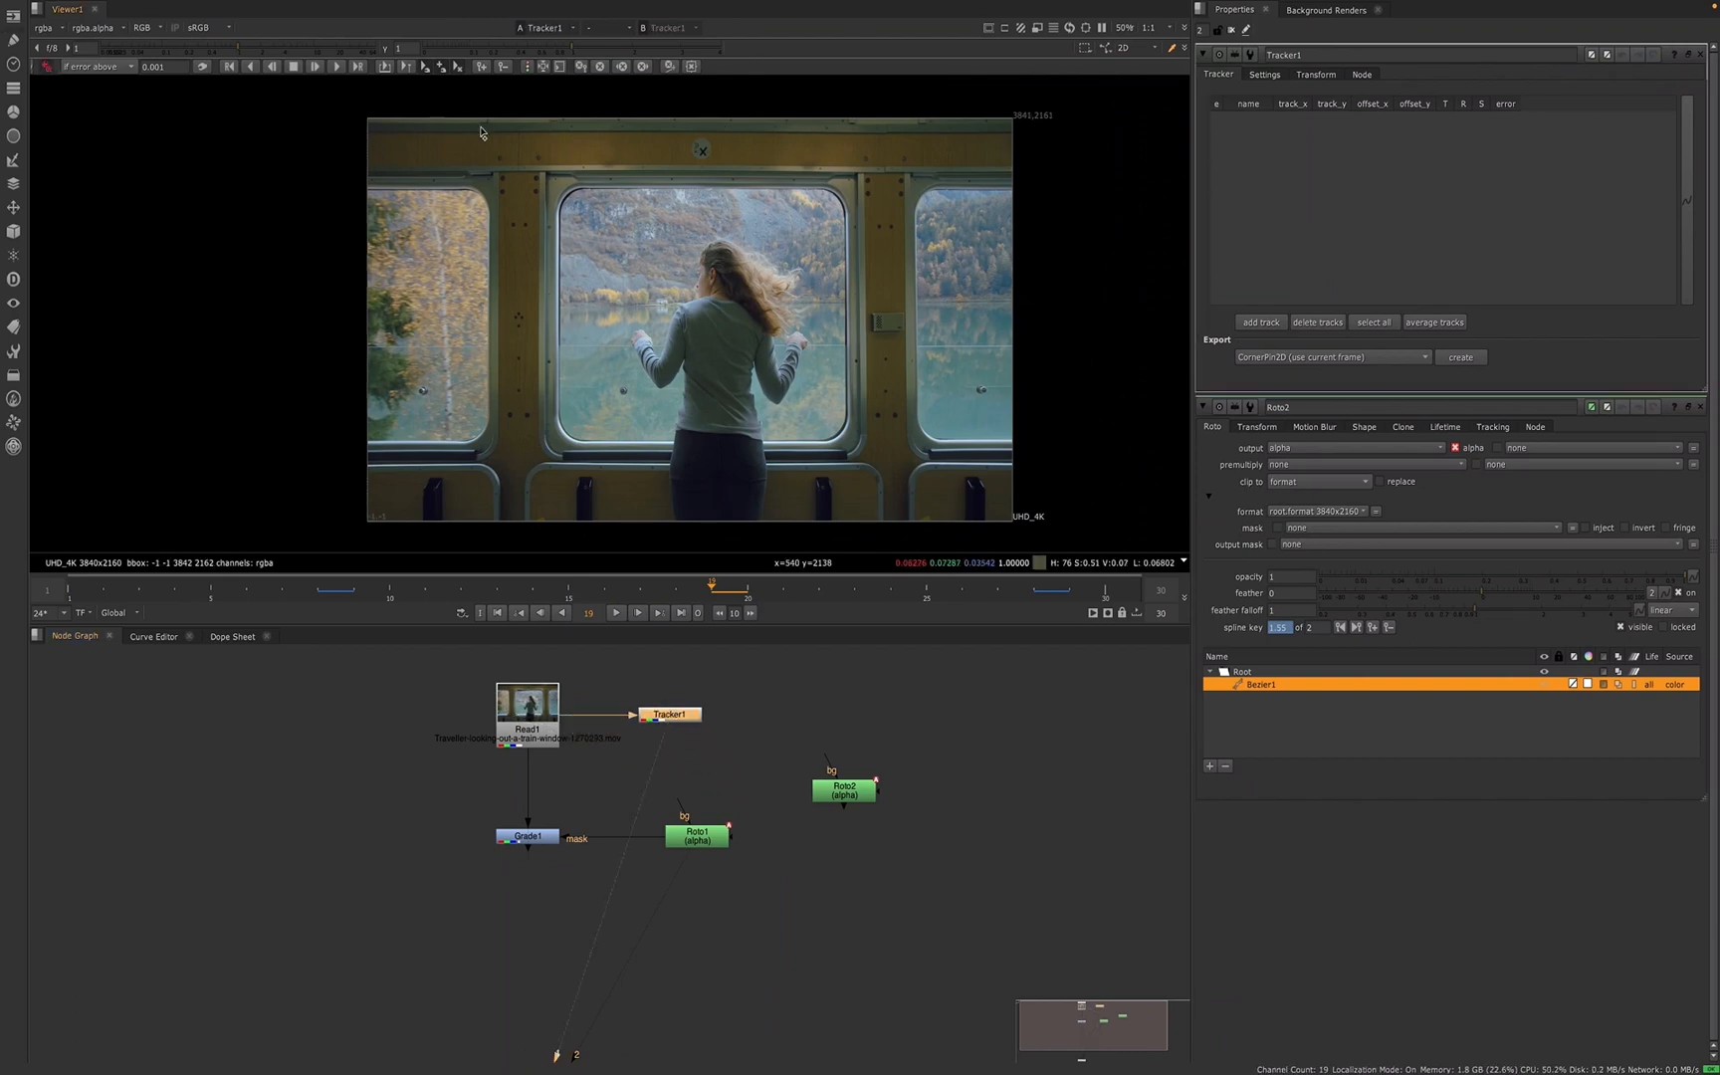
left_click(702, 154)
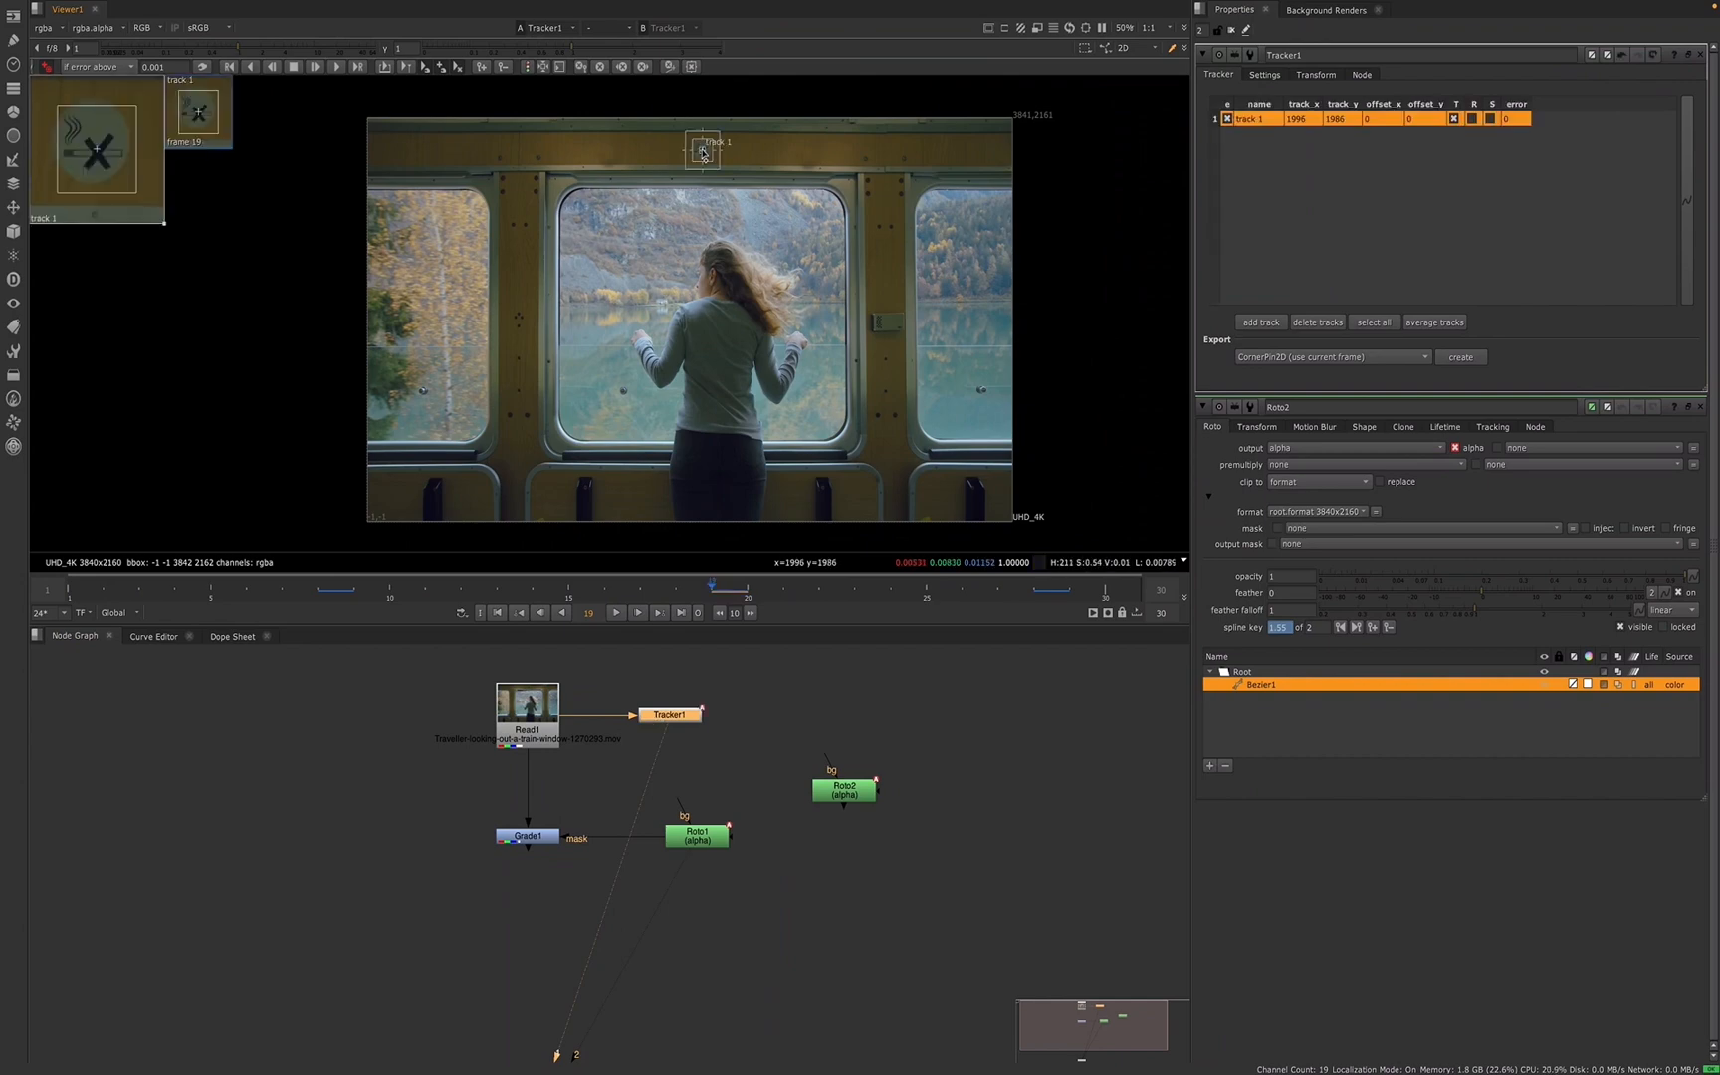
left_click(44, 68)
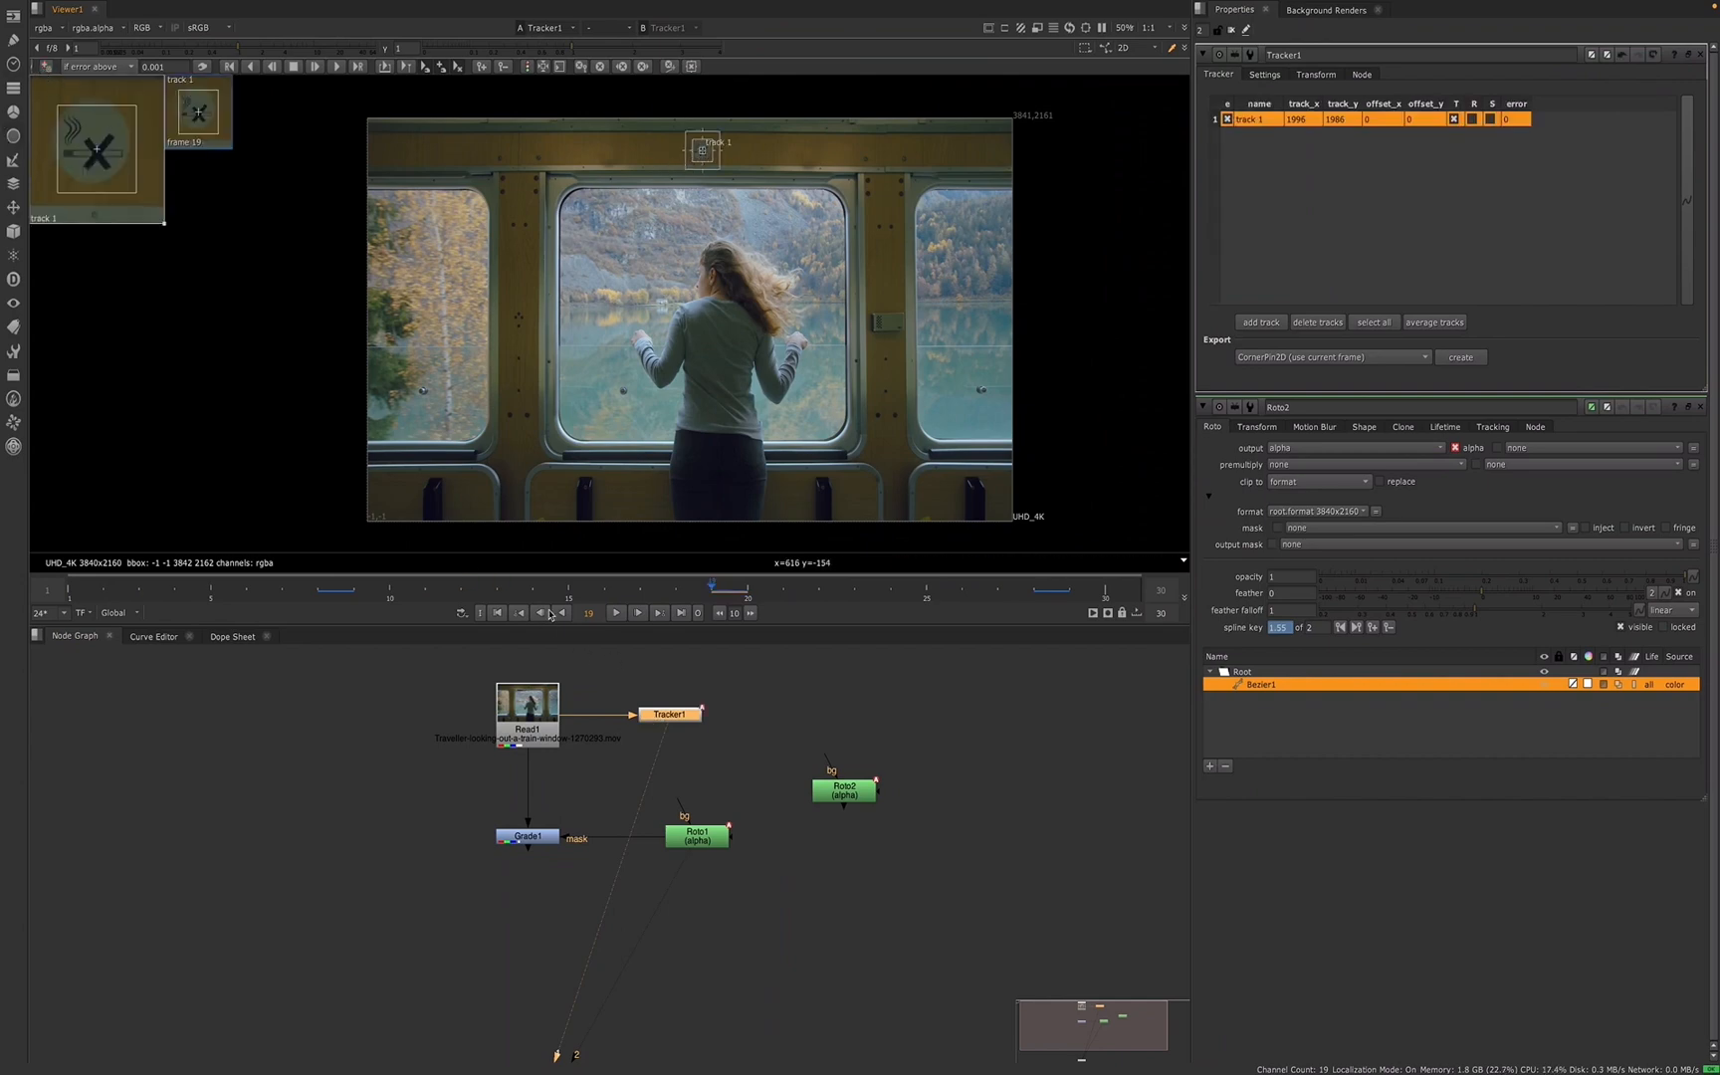
- Track the round sign from frame 19 back to frame 1 and forward, stopping the tracking past frame 30
left_click(248, 67)
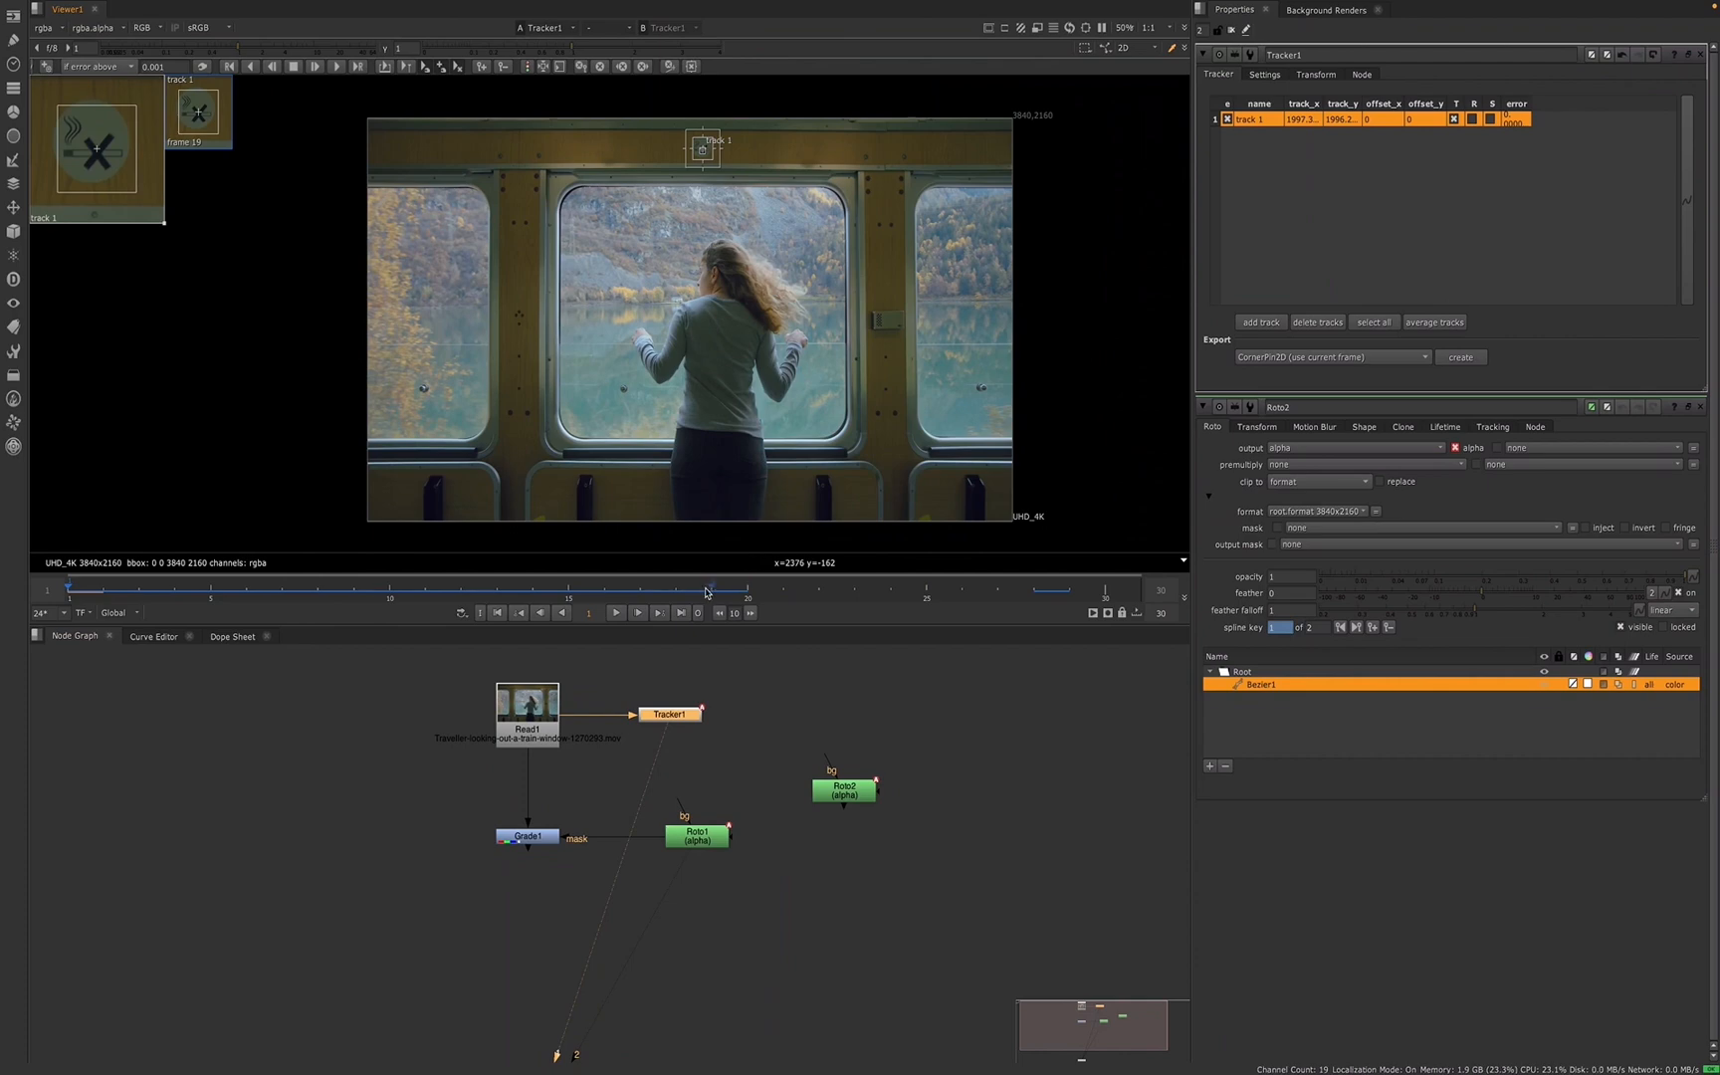
left_click(336, 67)
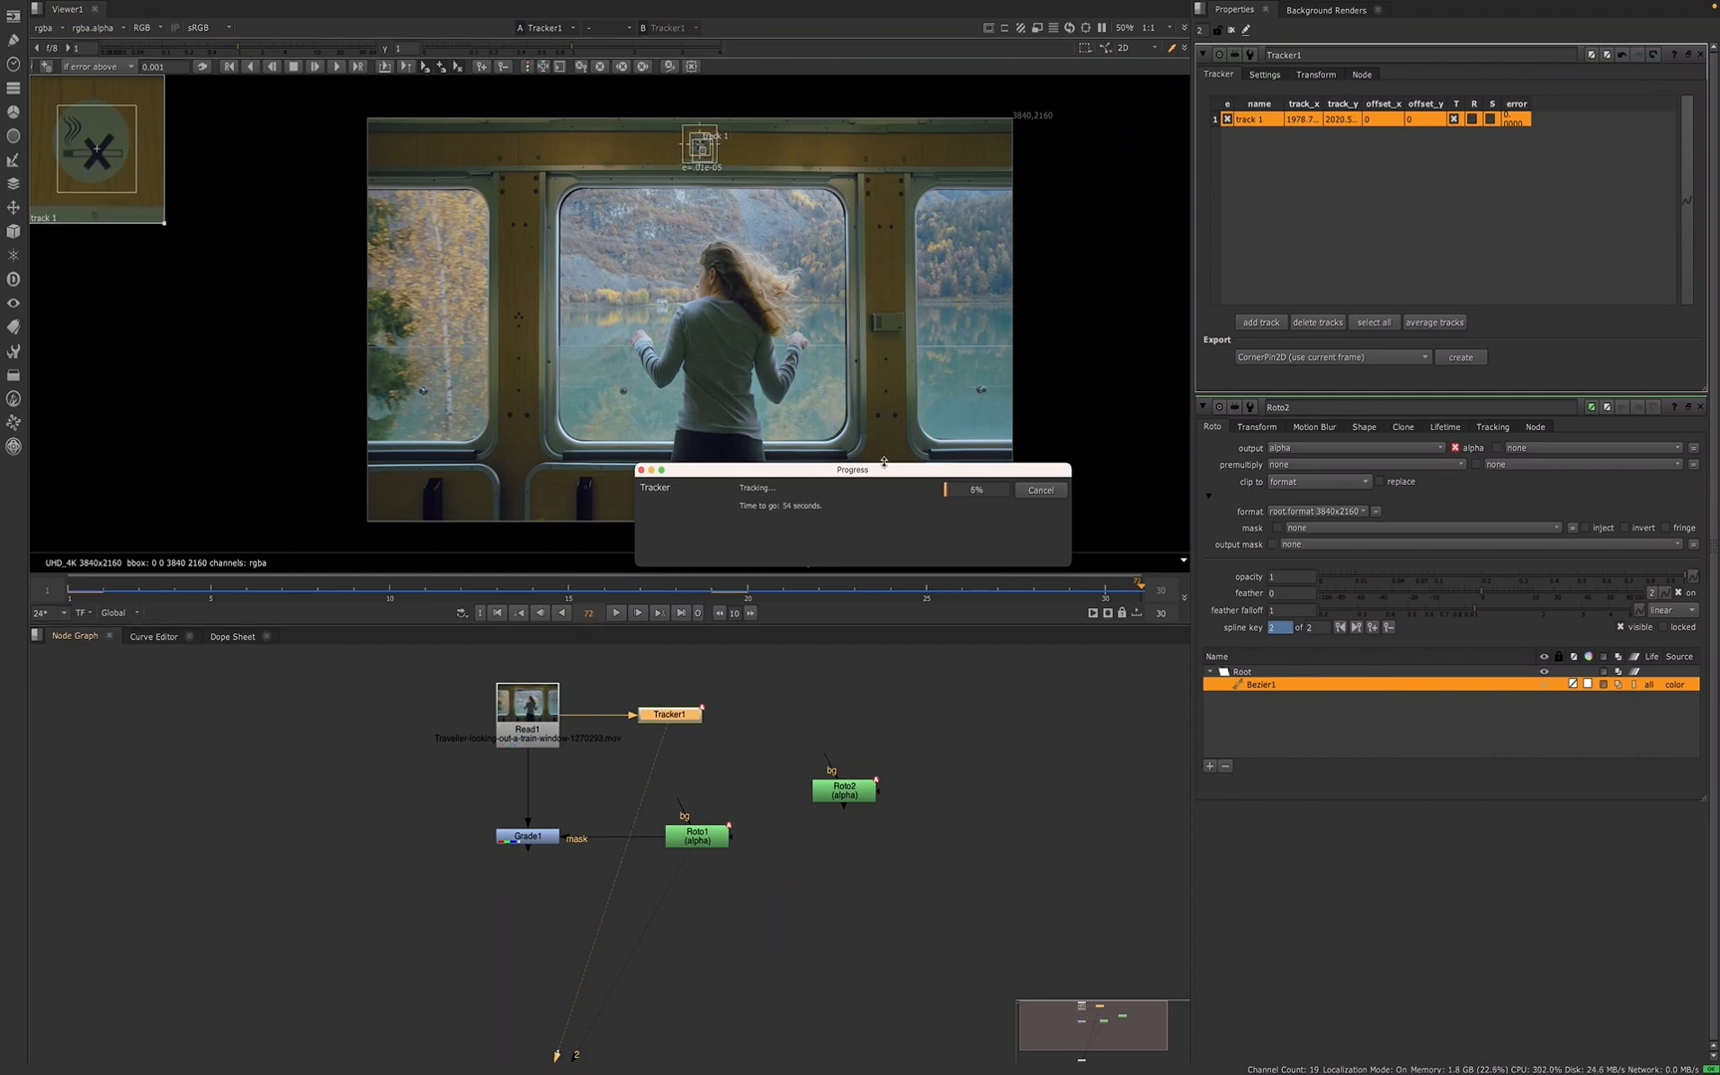
left_click(1037, 492)
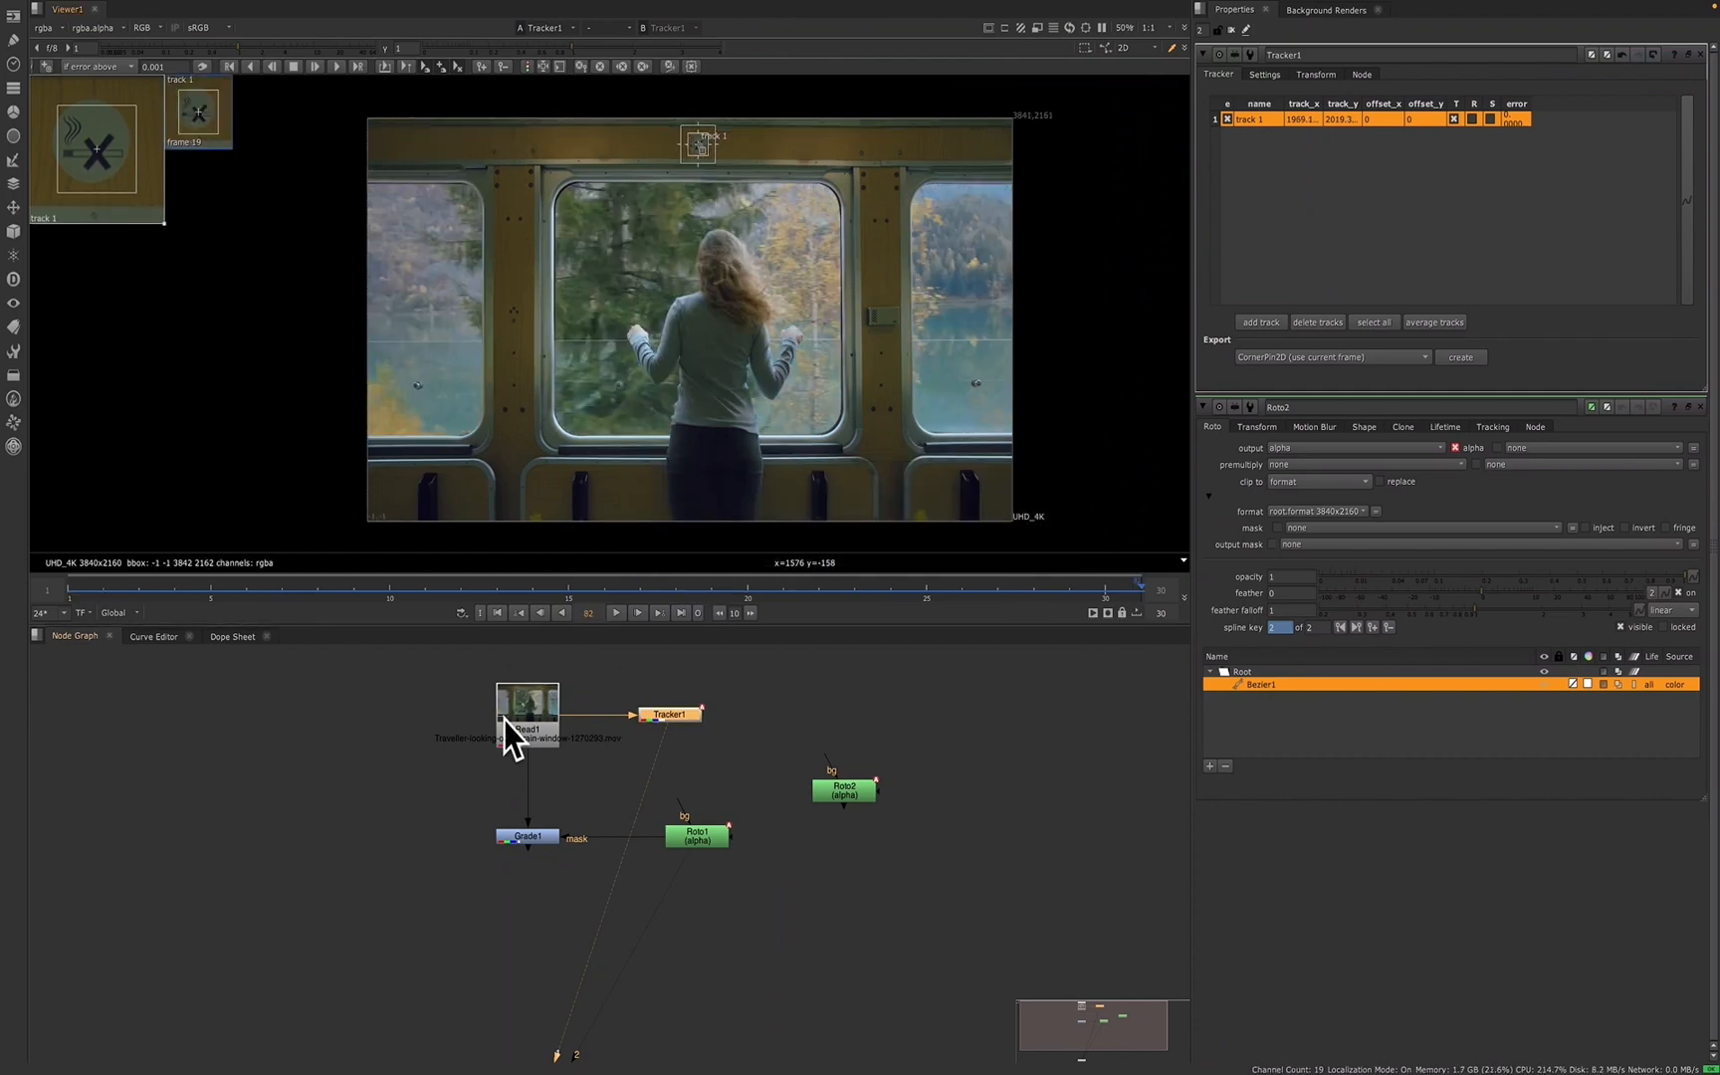
left_click(682, 613)
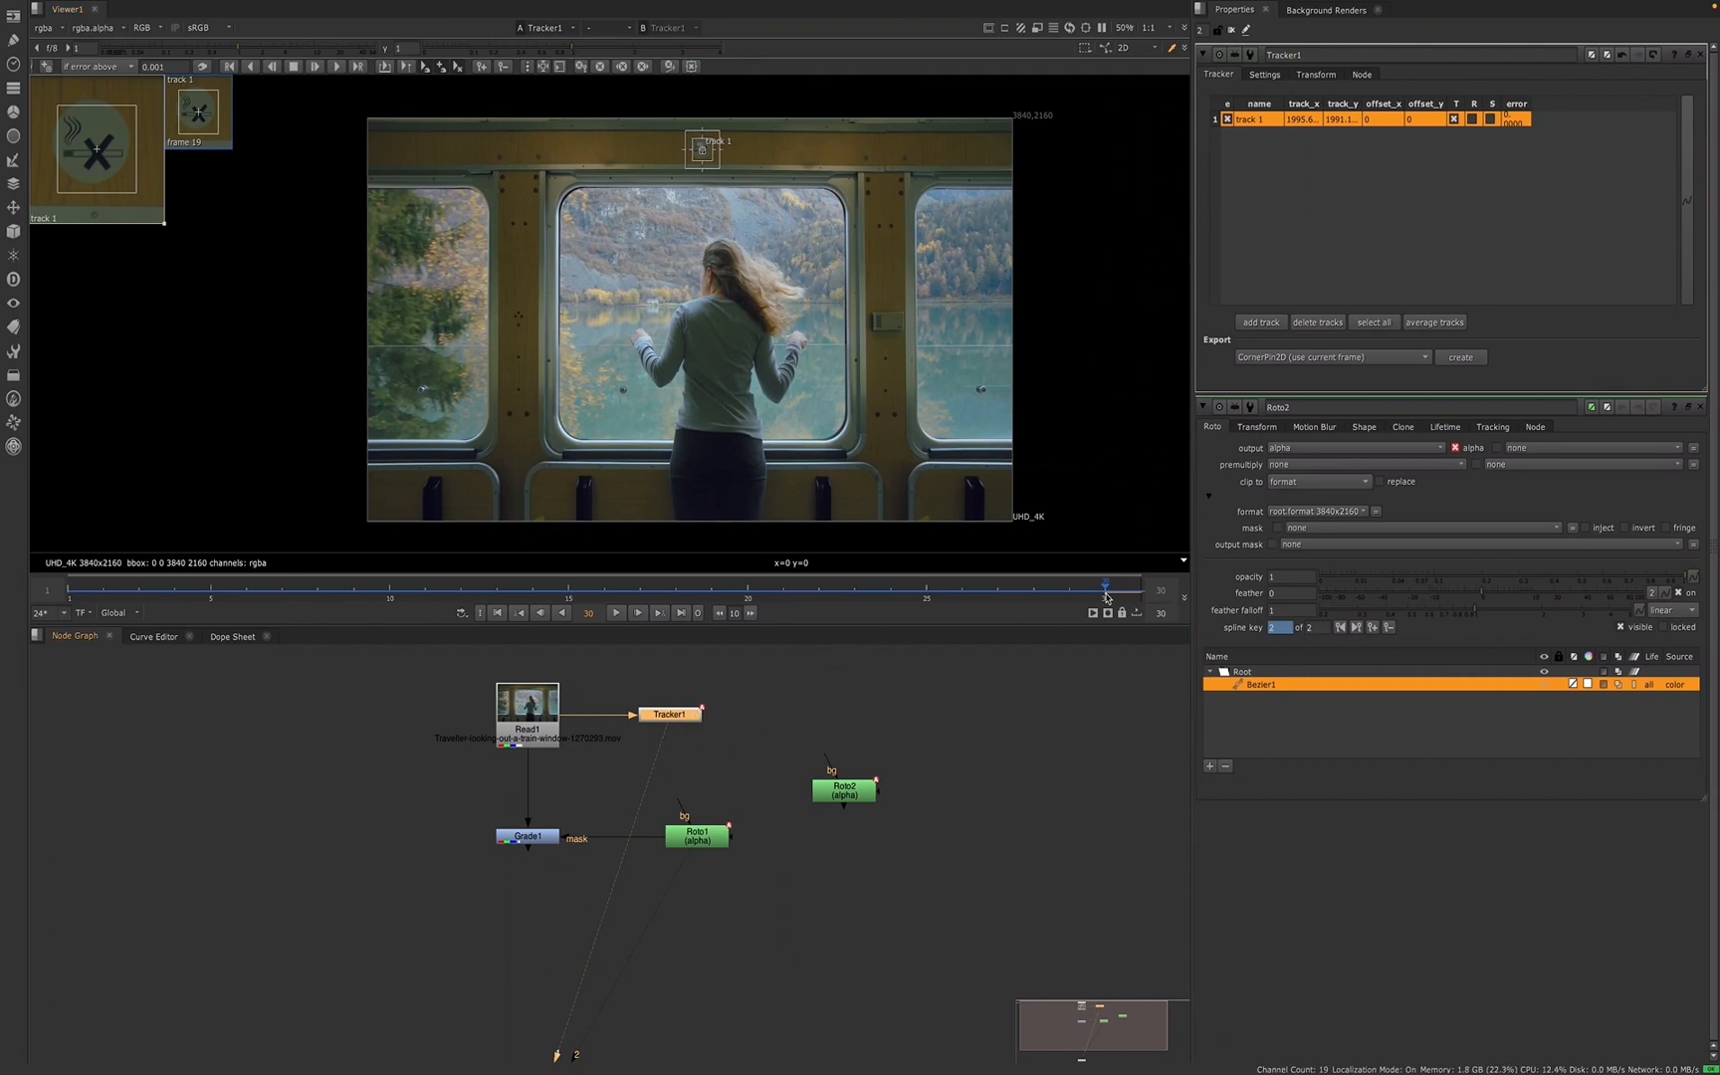
- Check the frame range and format in Read1's properties and in the project settings
double_click(520, 740)
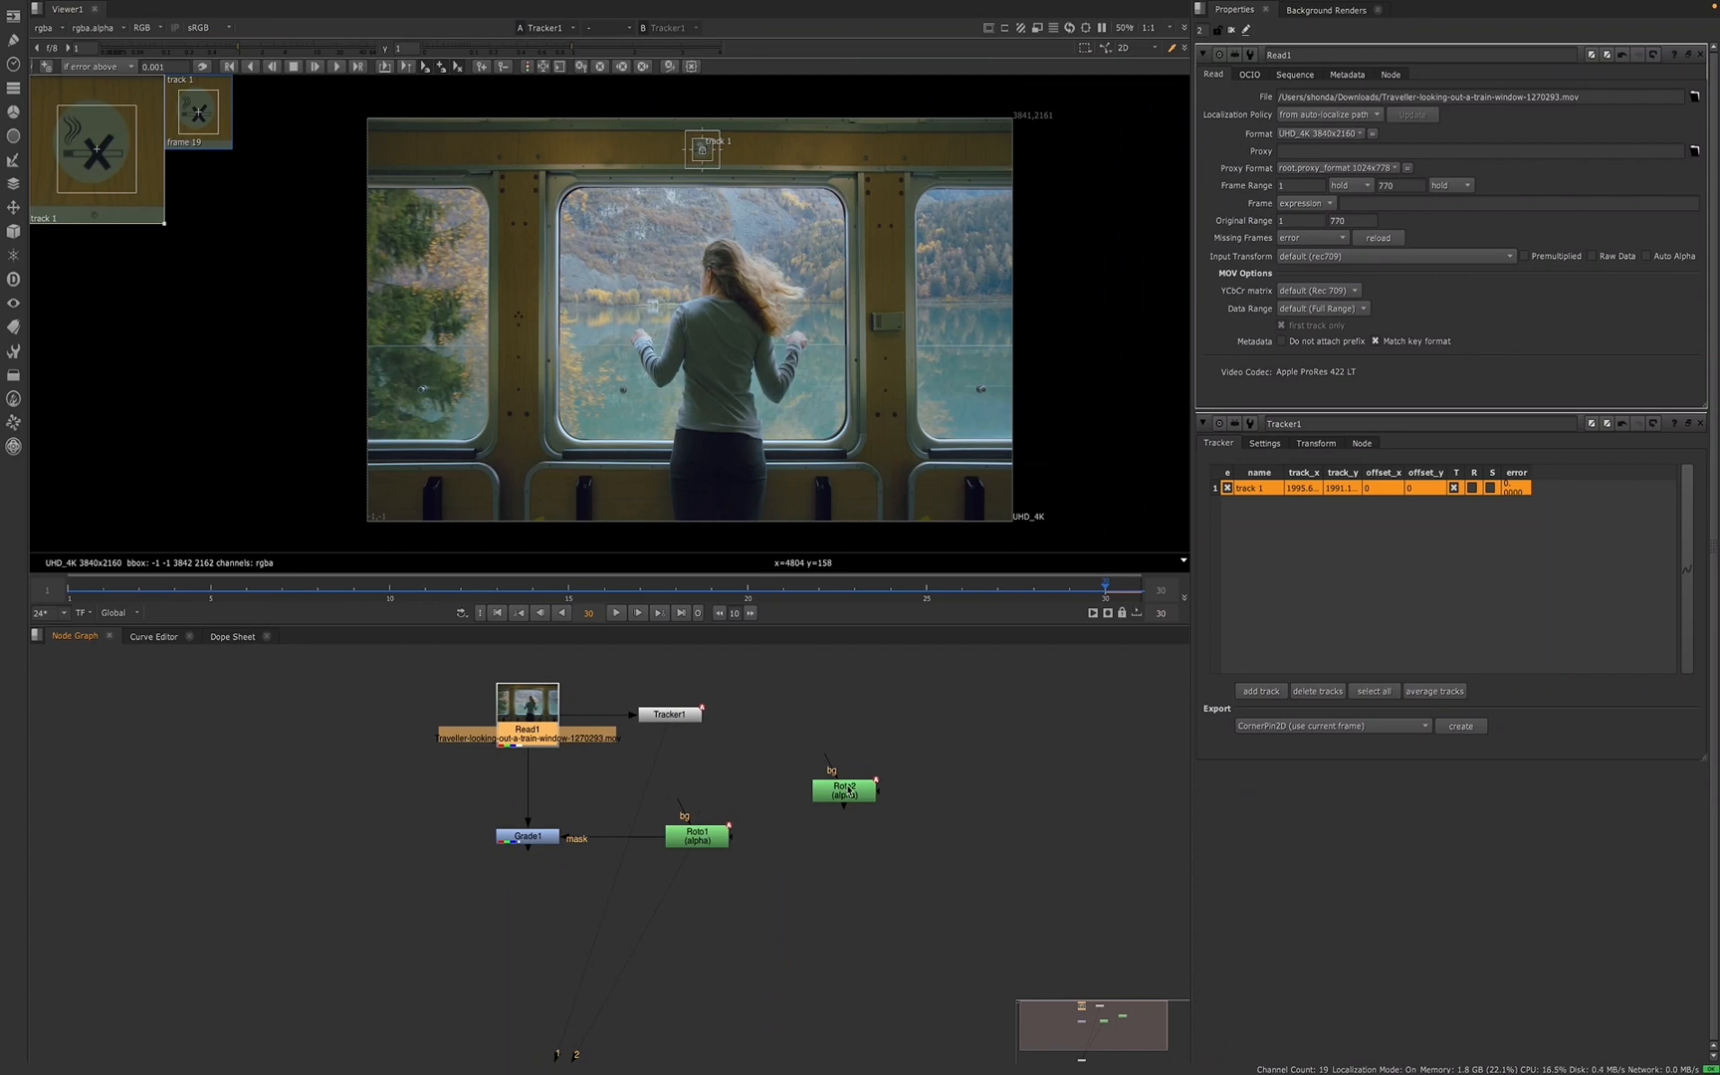
left_click_drag(847, 791, 949, 723)
double_click(657, 721)
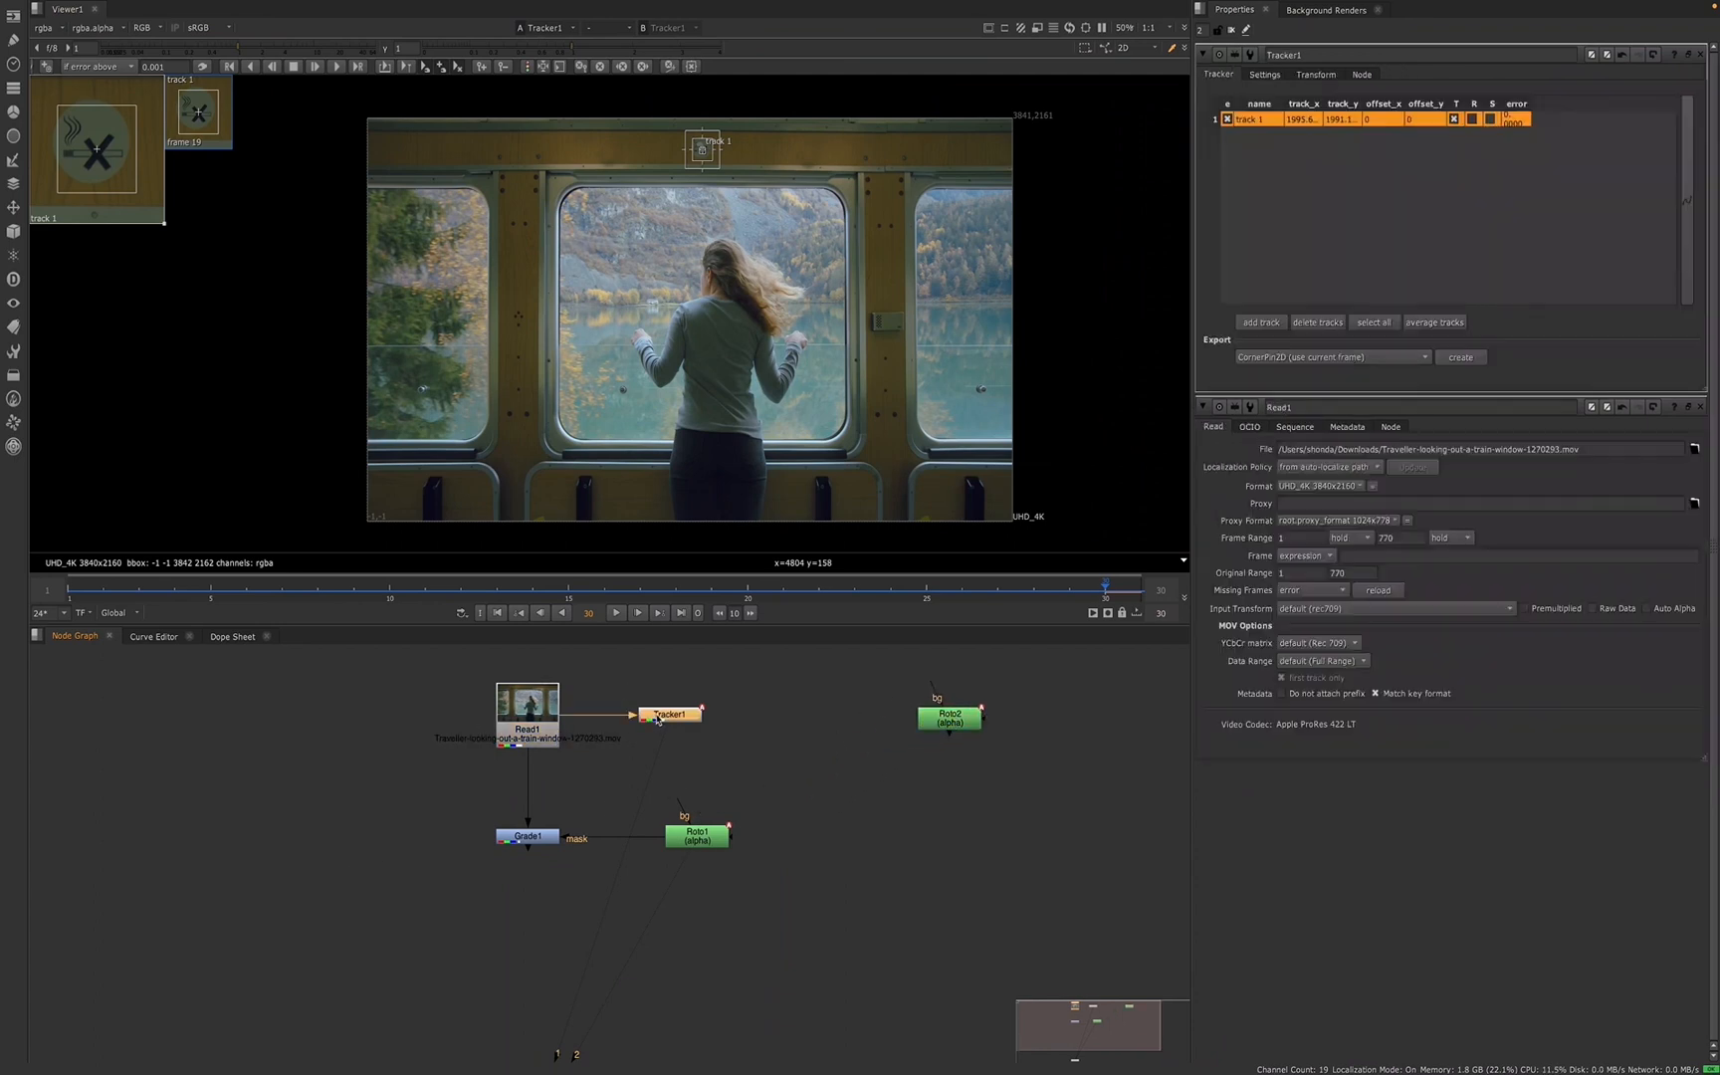
left_click(787, 752)
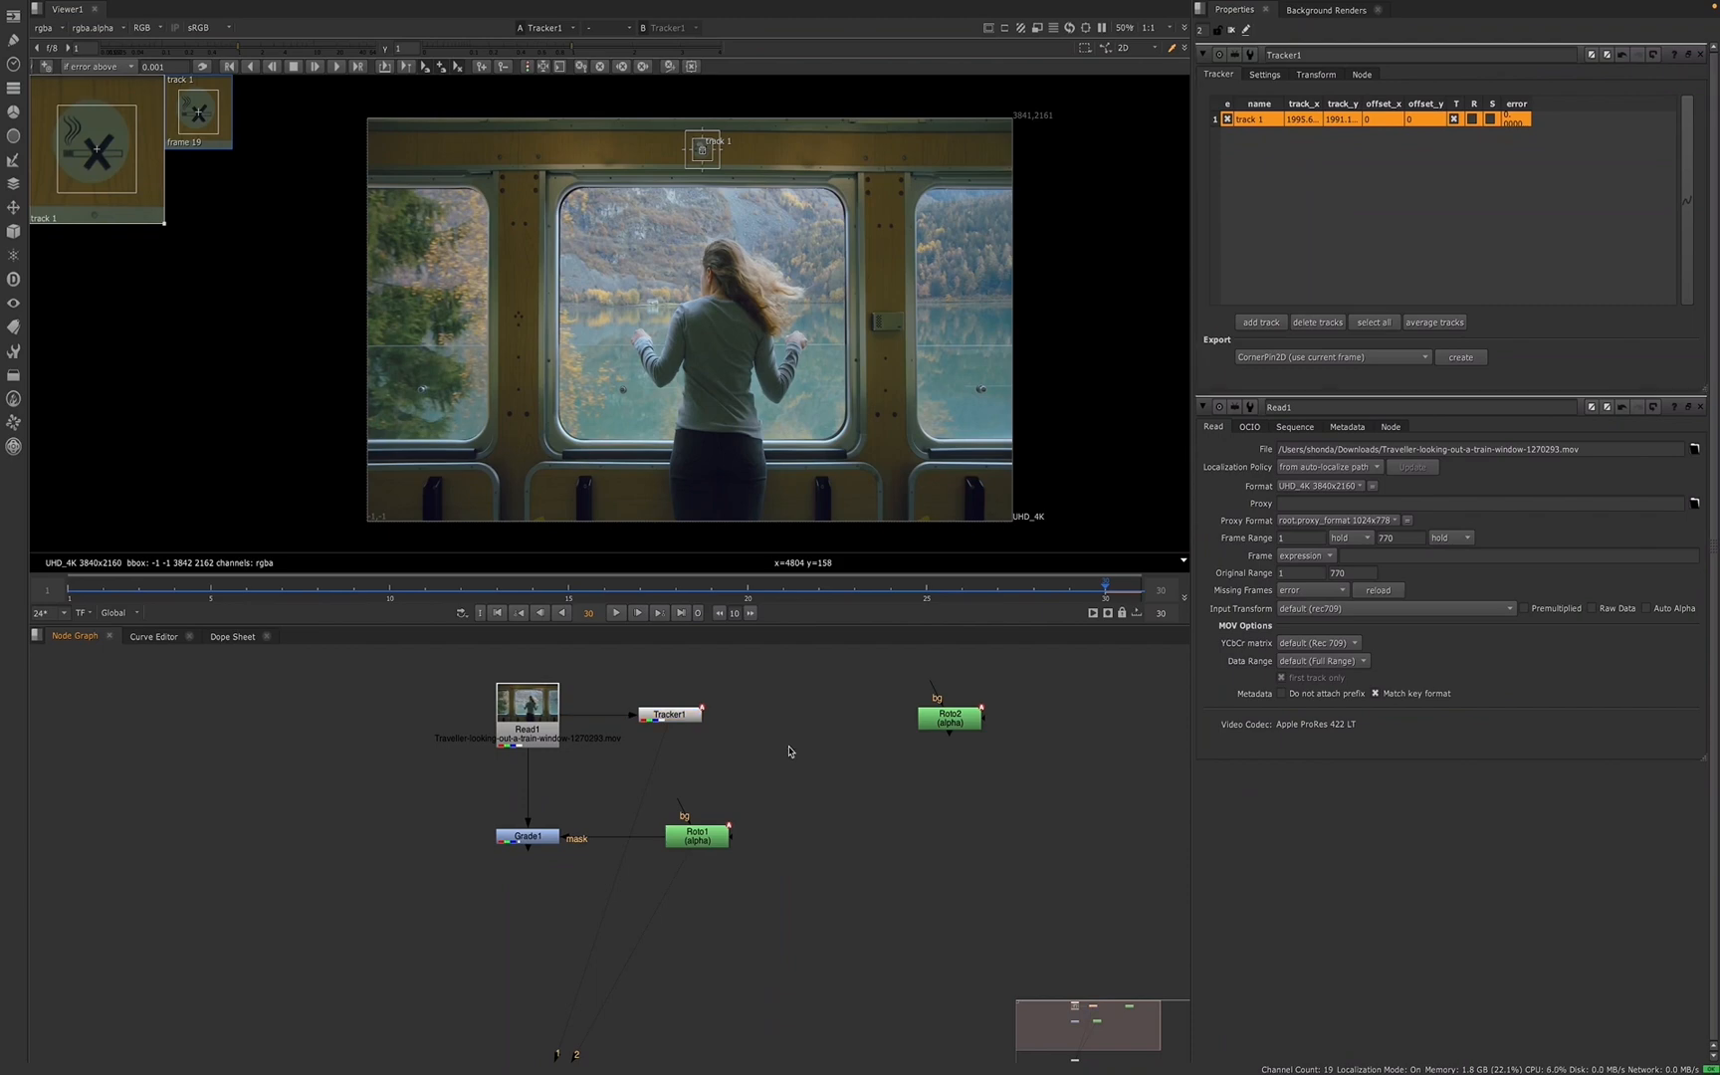
key("s")
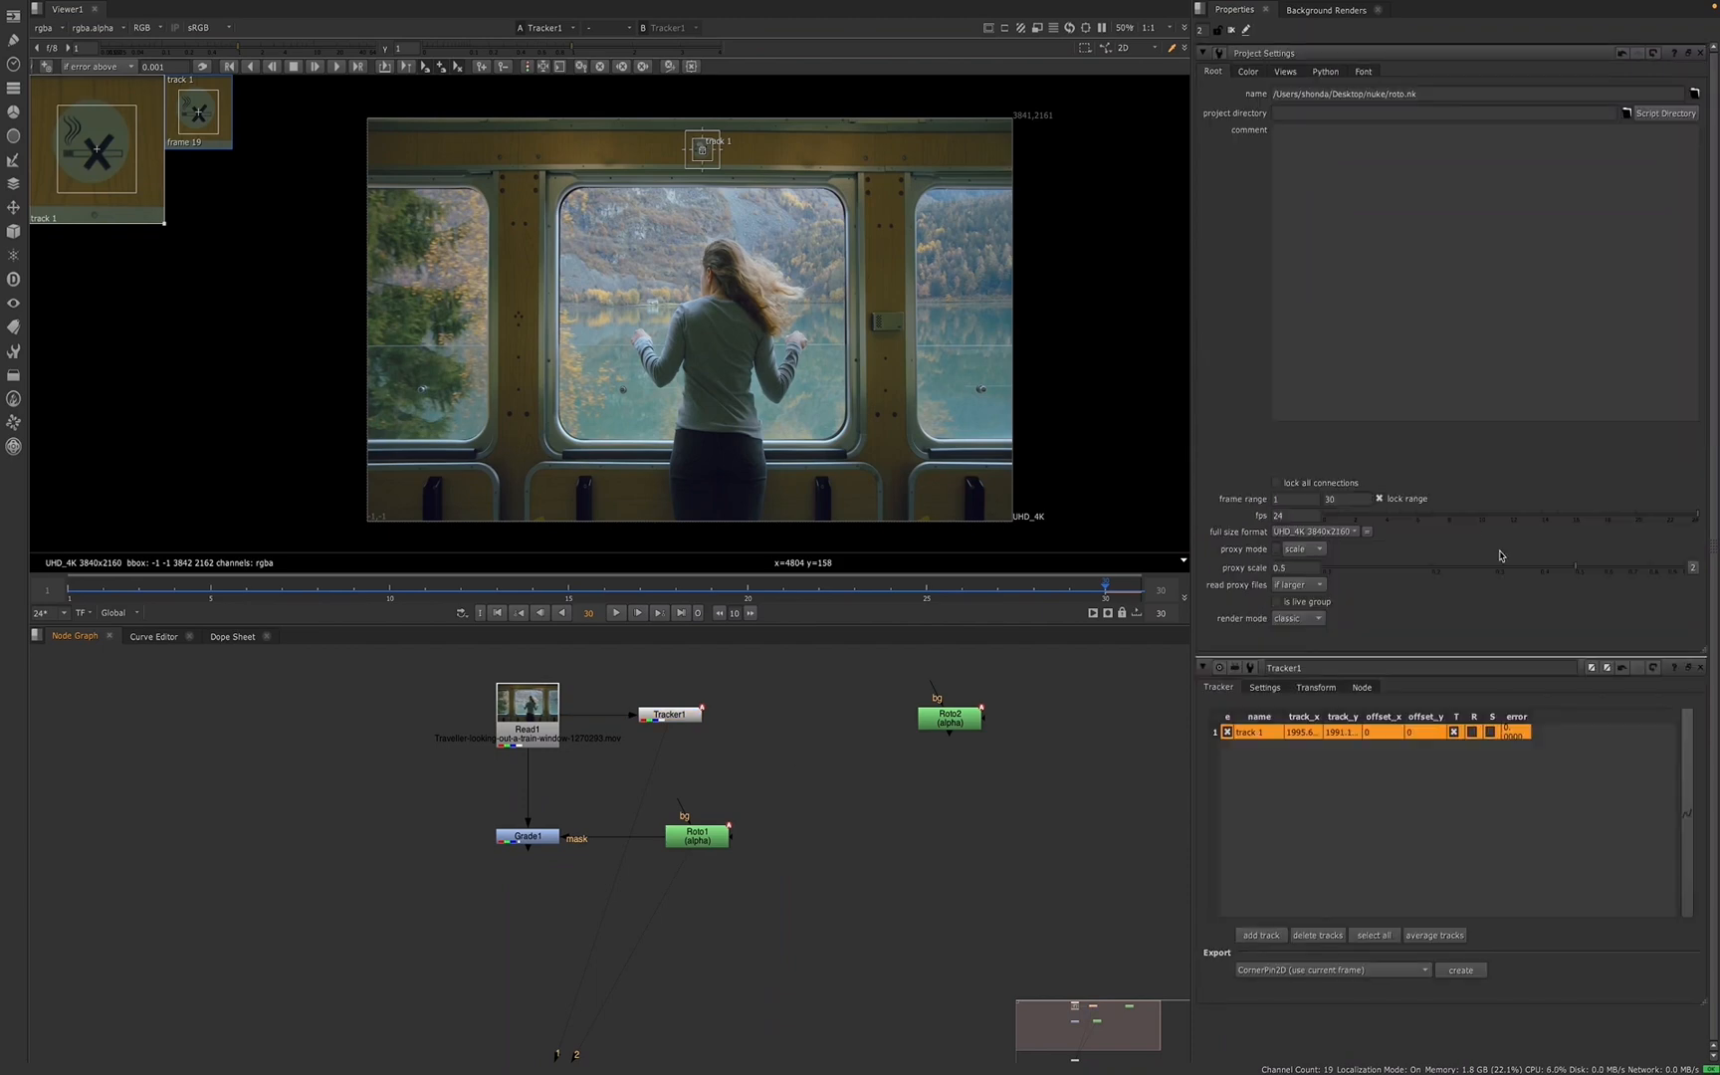
double_click(514, 723)
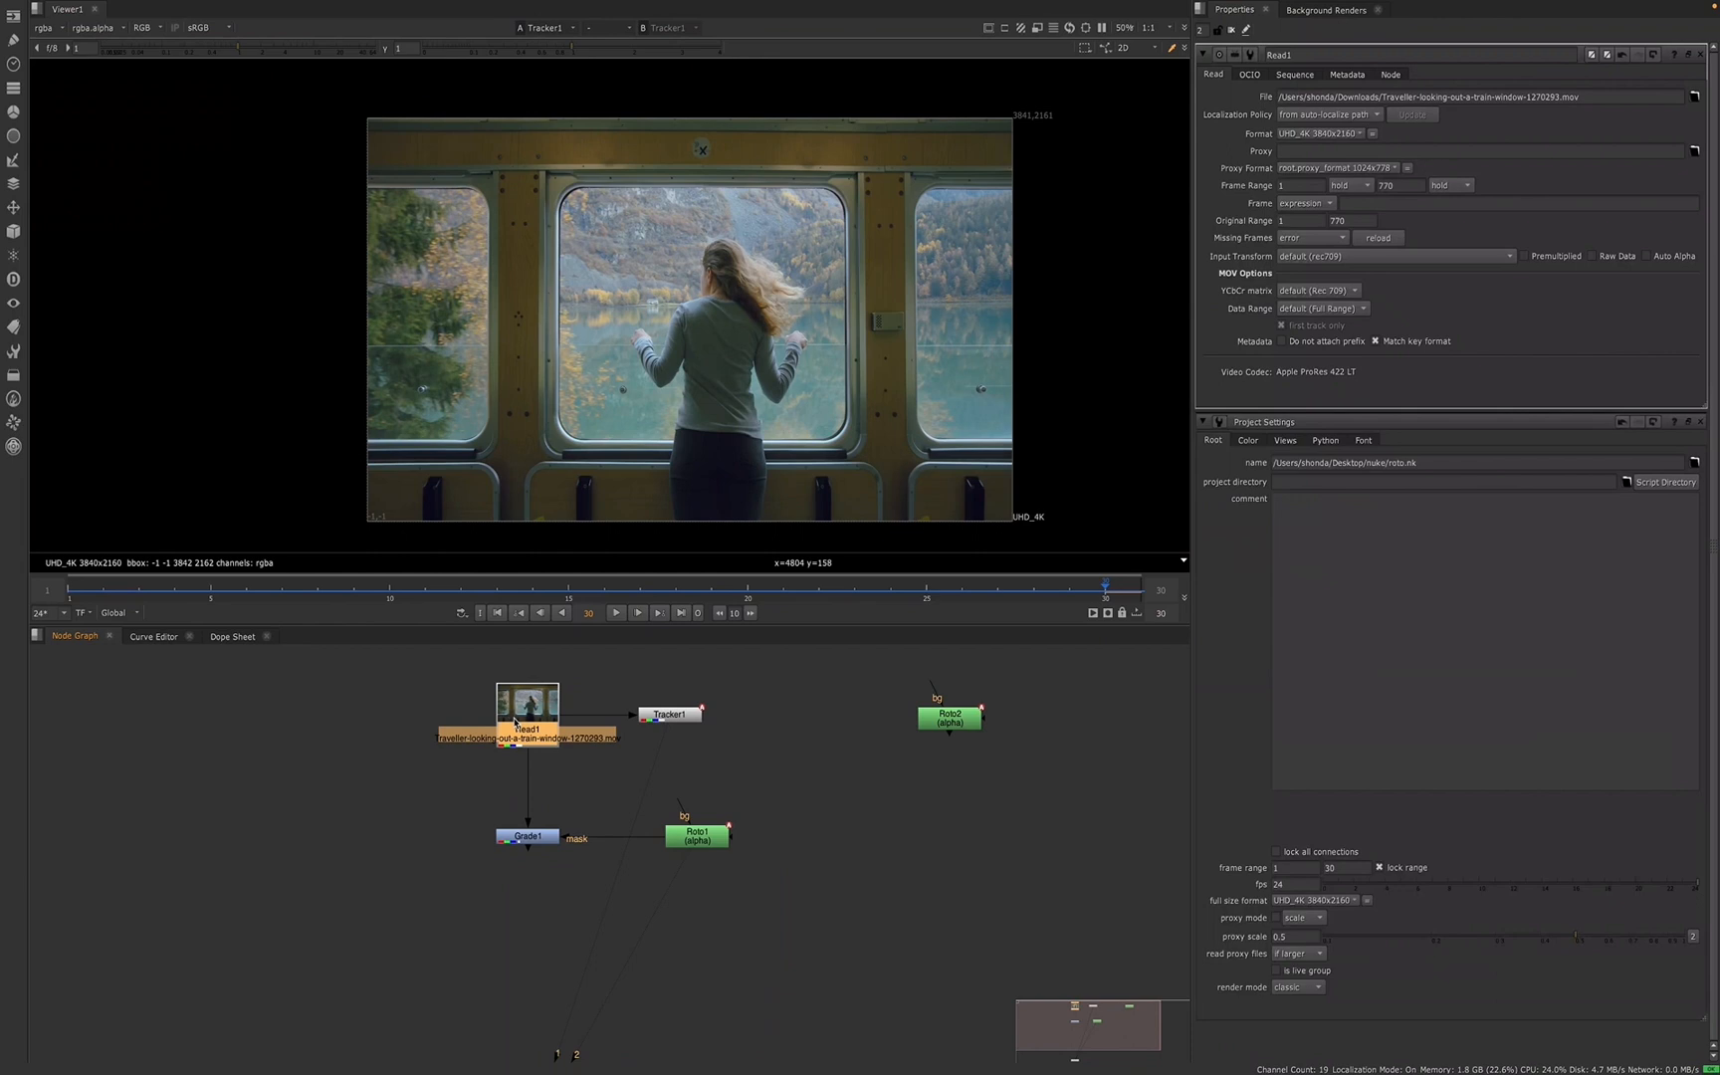
- Return to frame 1, move Tracker1 further from Read1, and delete the unconnected Roto2 node
left_click(659, 717)
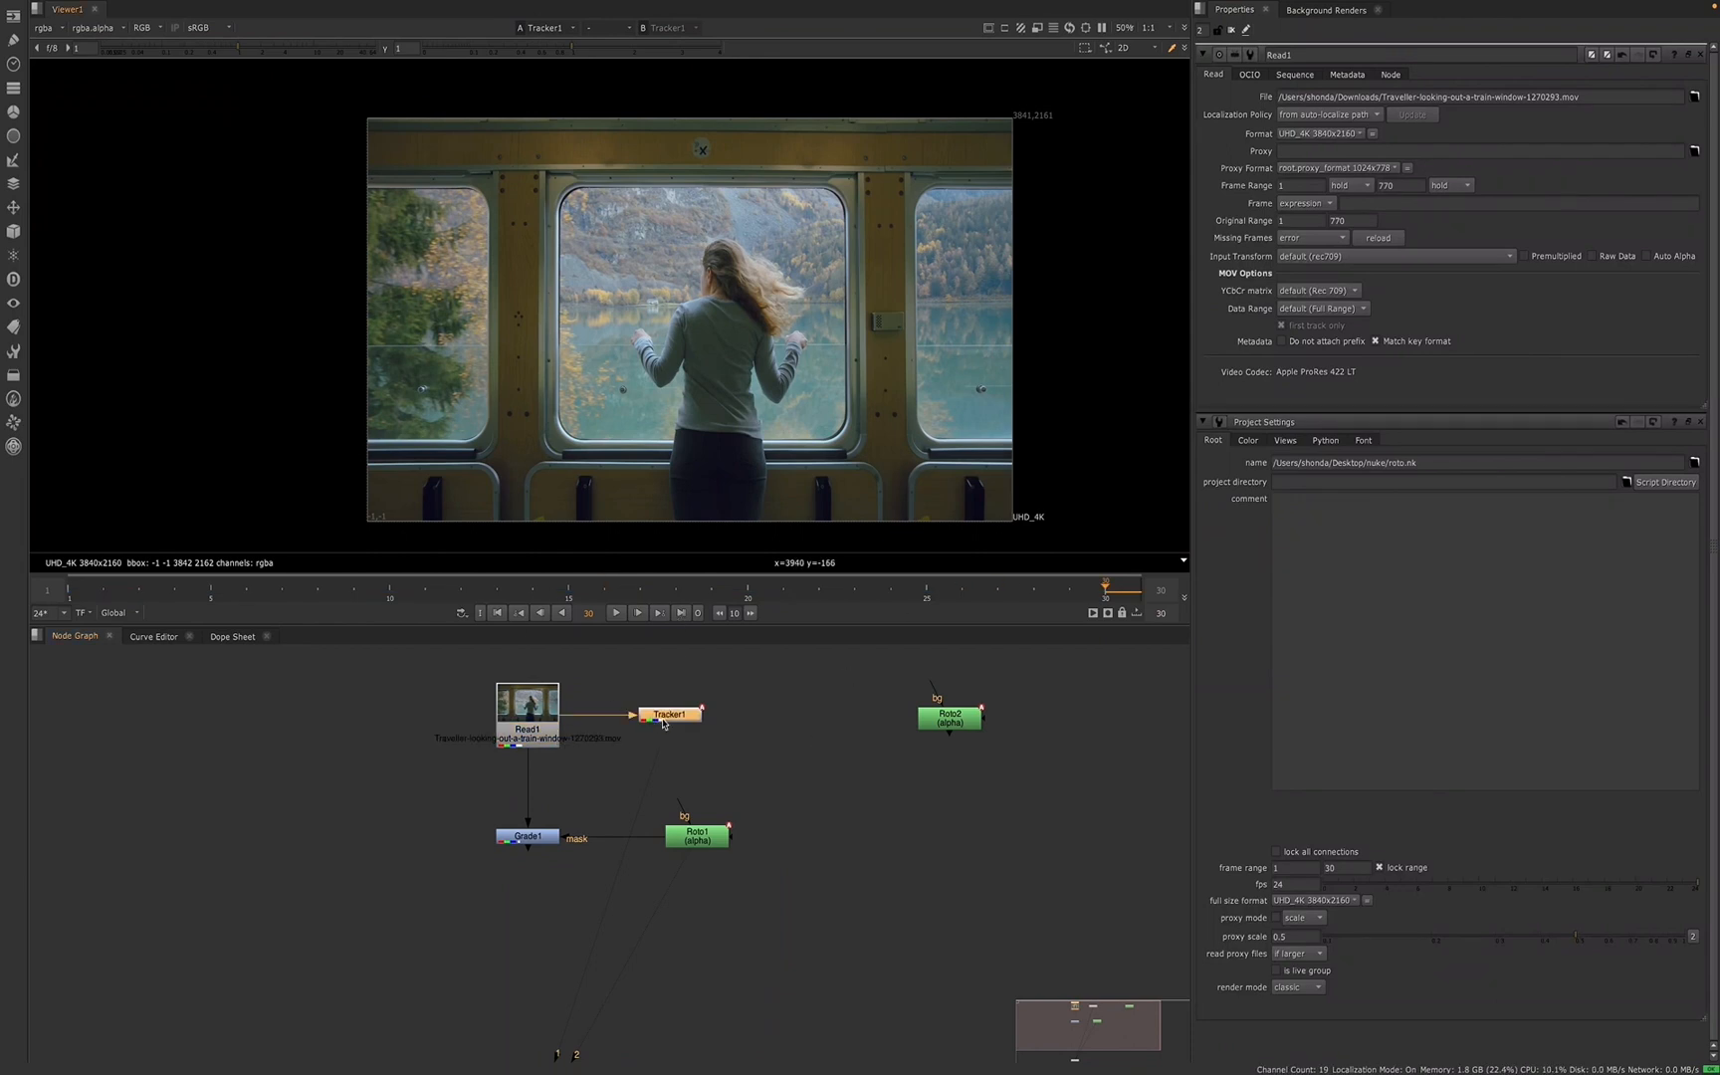
left_click_drag(664, 724, 739, 720)
double_click(727, 718)
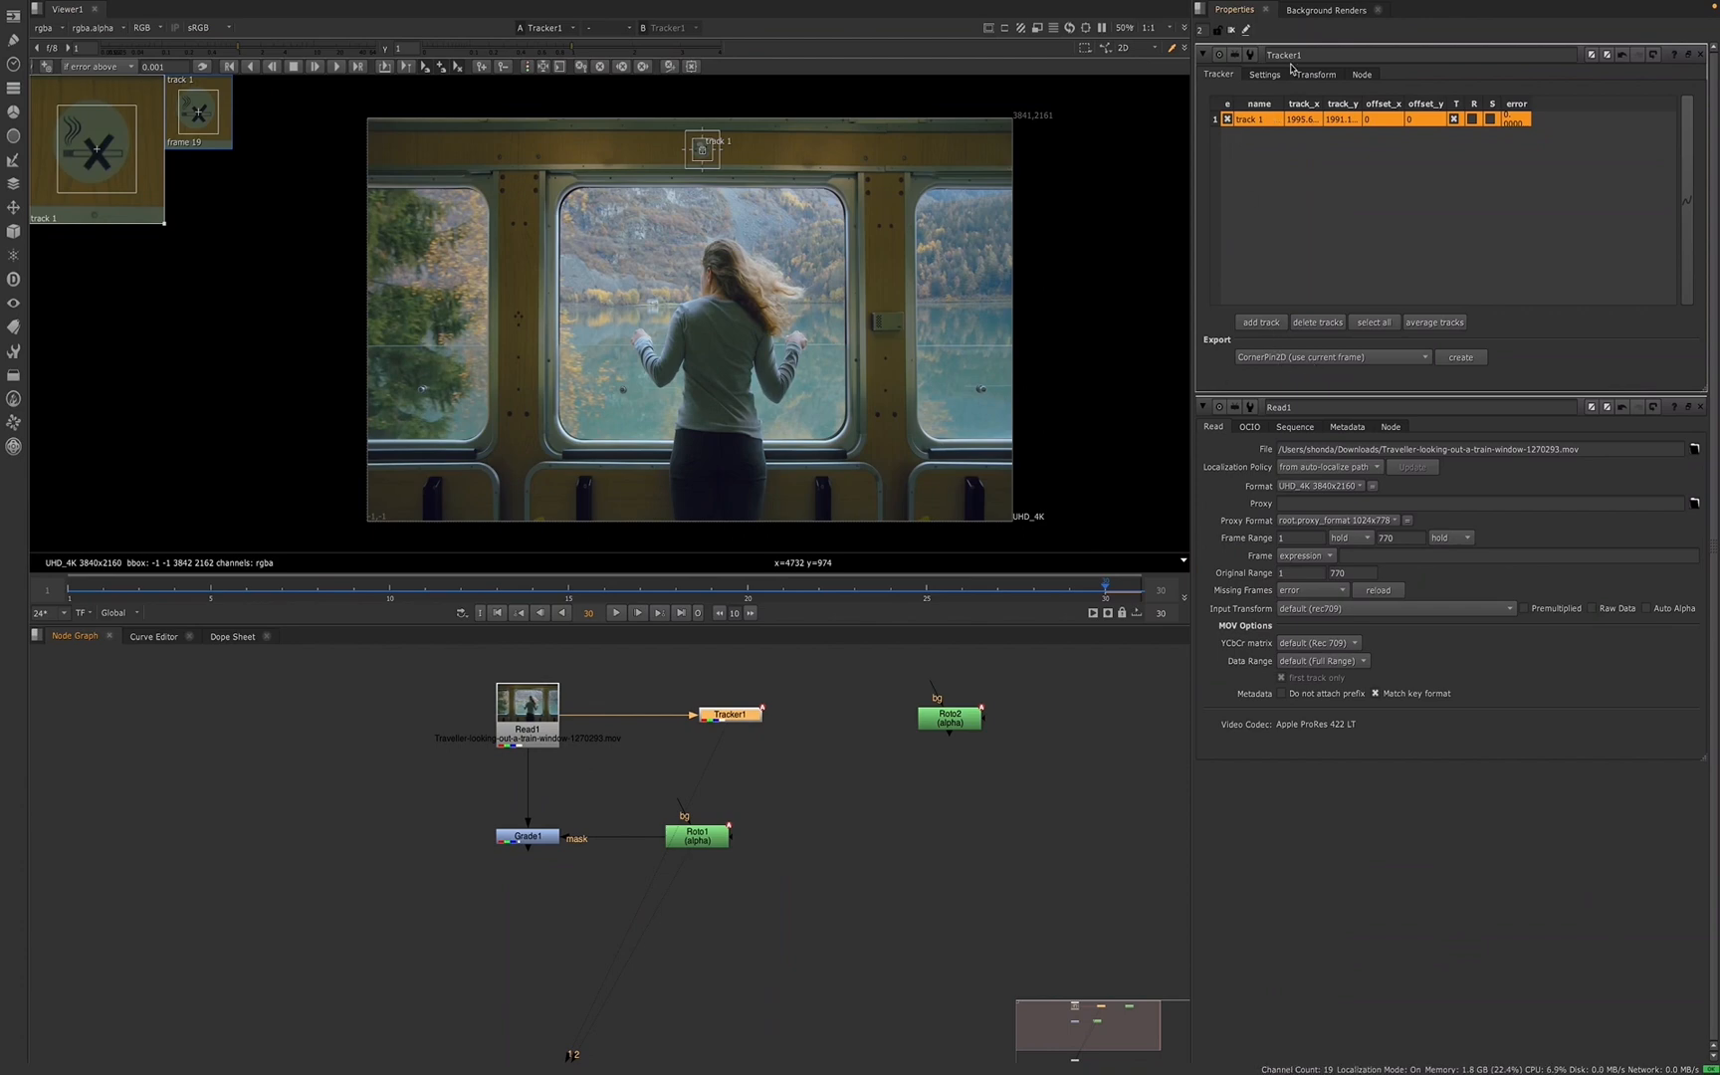
left_click(68, 591)
left_click_drag(741, 725, 808, 726)
left_click_drag(955, 729, 1035, 707)
key("Delete")
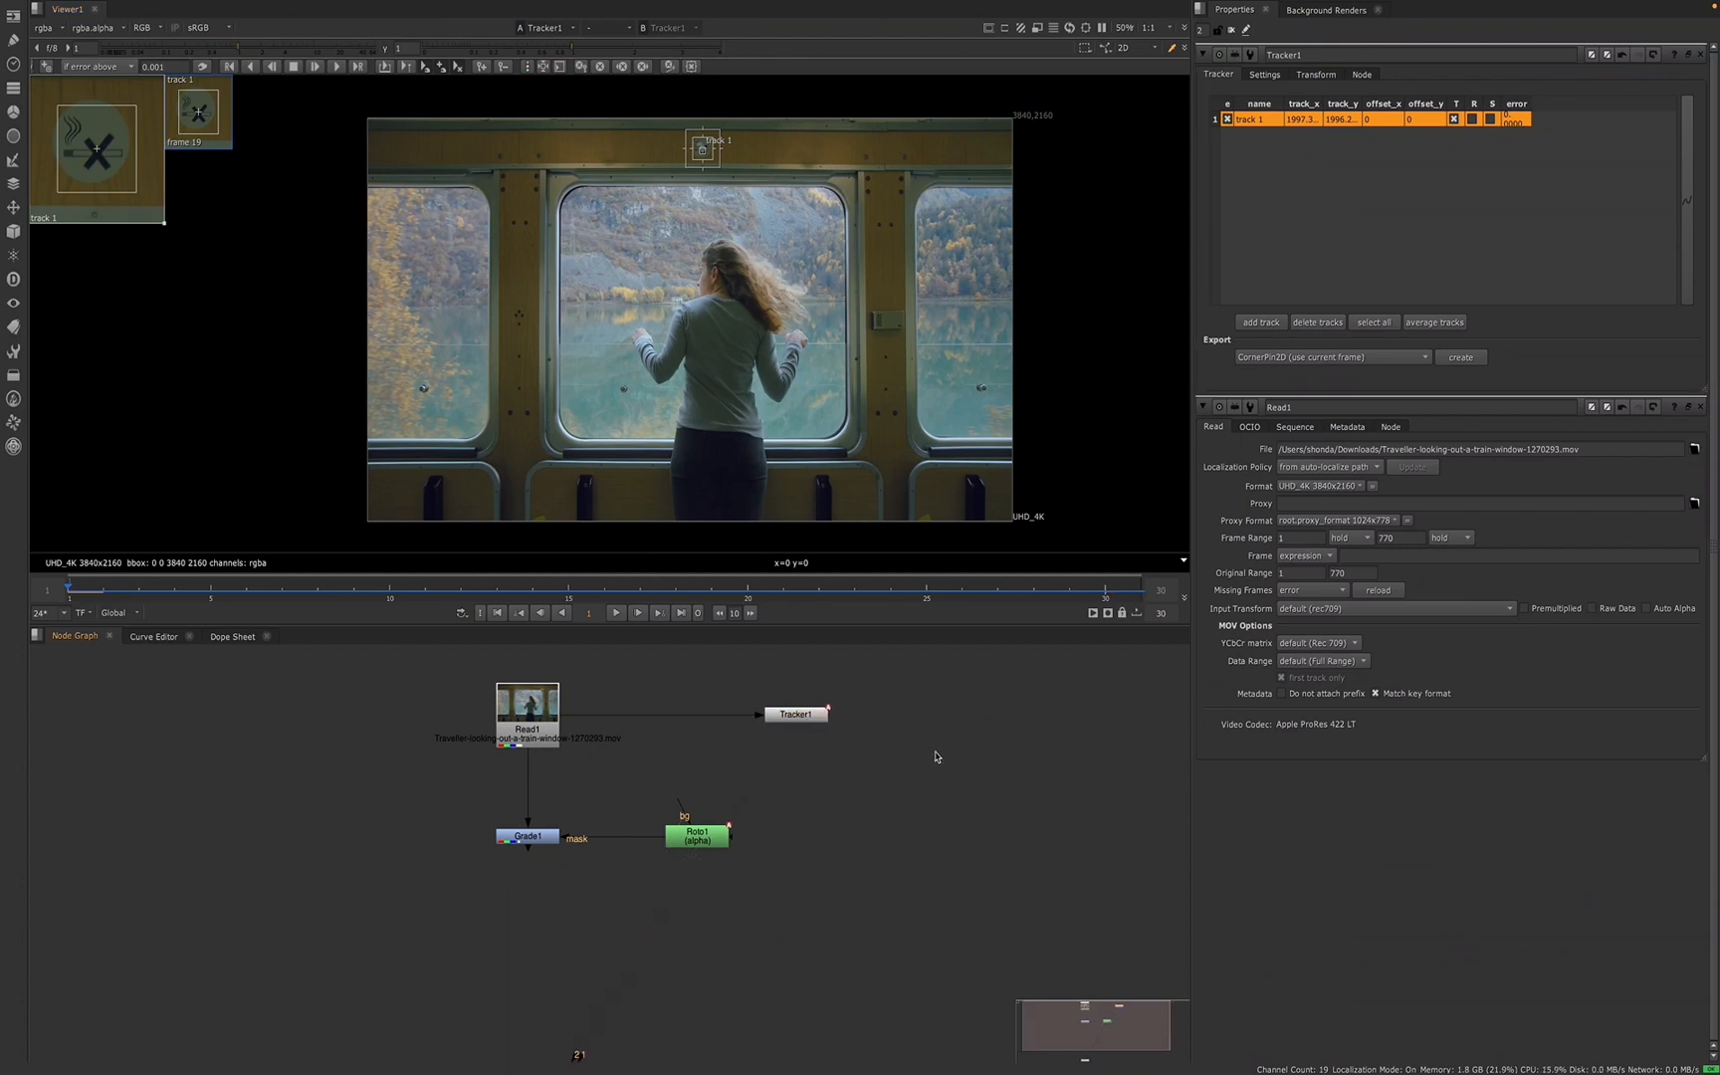
- Export Tracker1 as a Transform (match-move) node placed beside it, and add a new Roto node below Tracker1
left_click(793, 724)
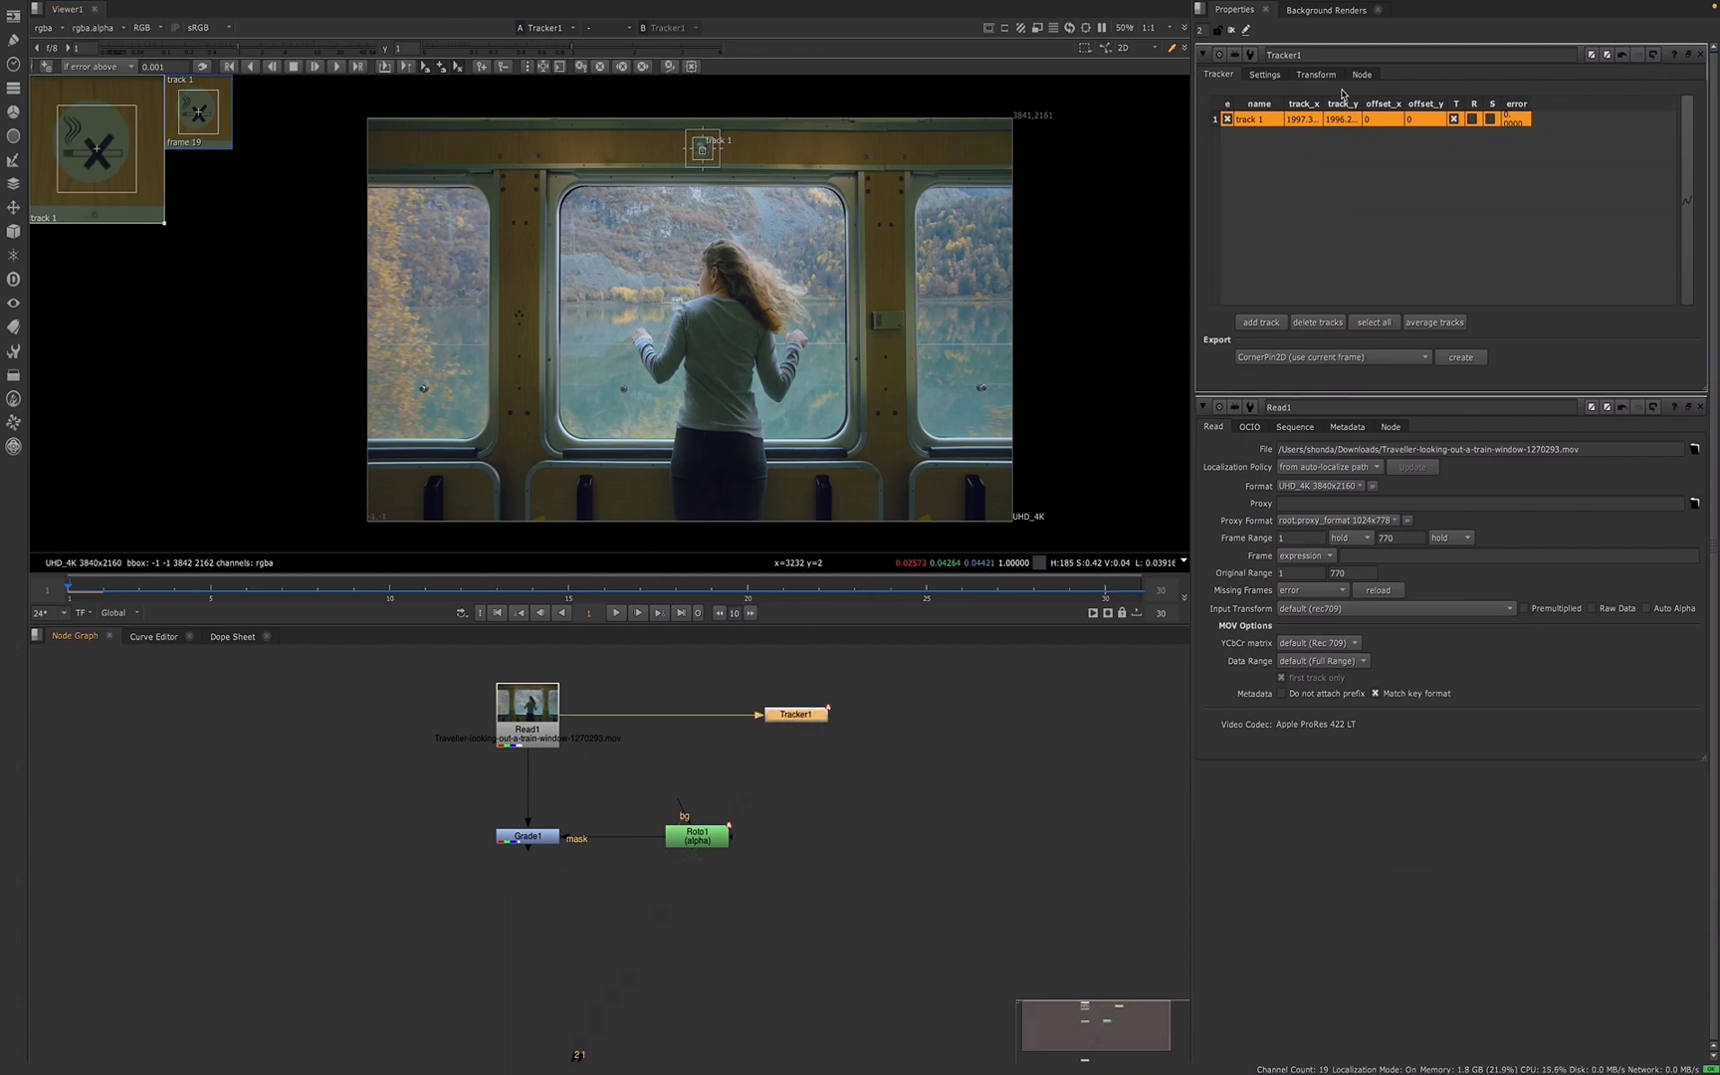
left_click(1274, 358)
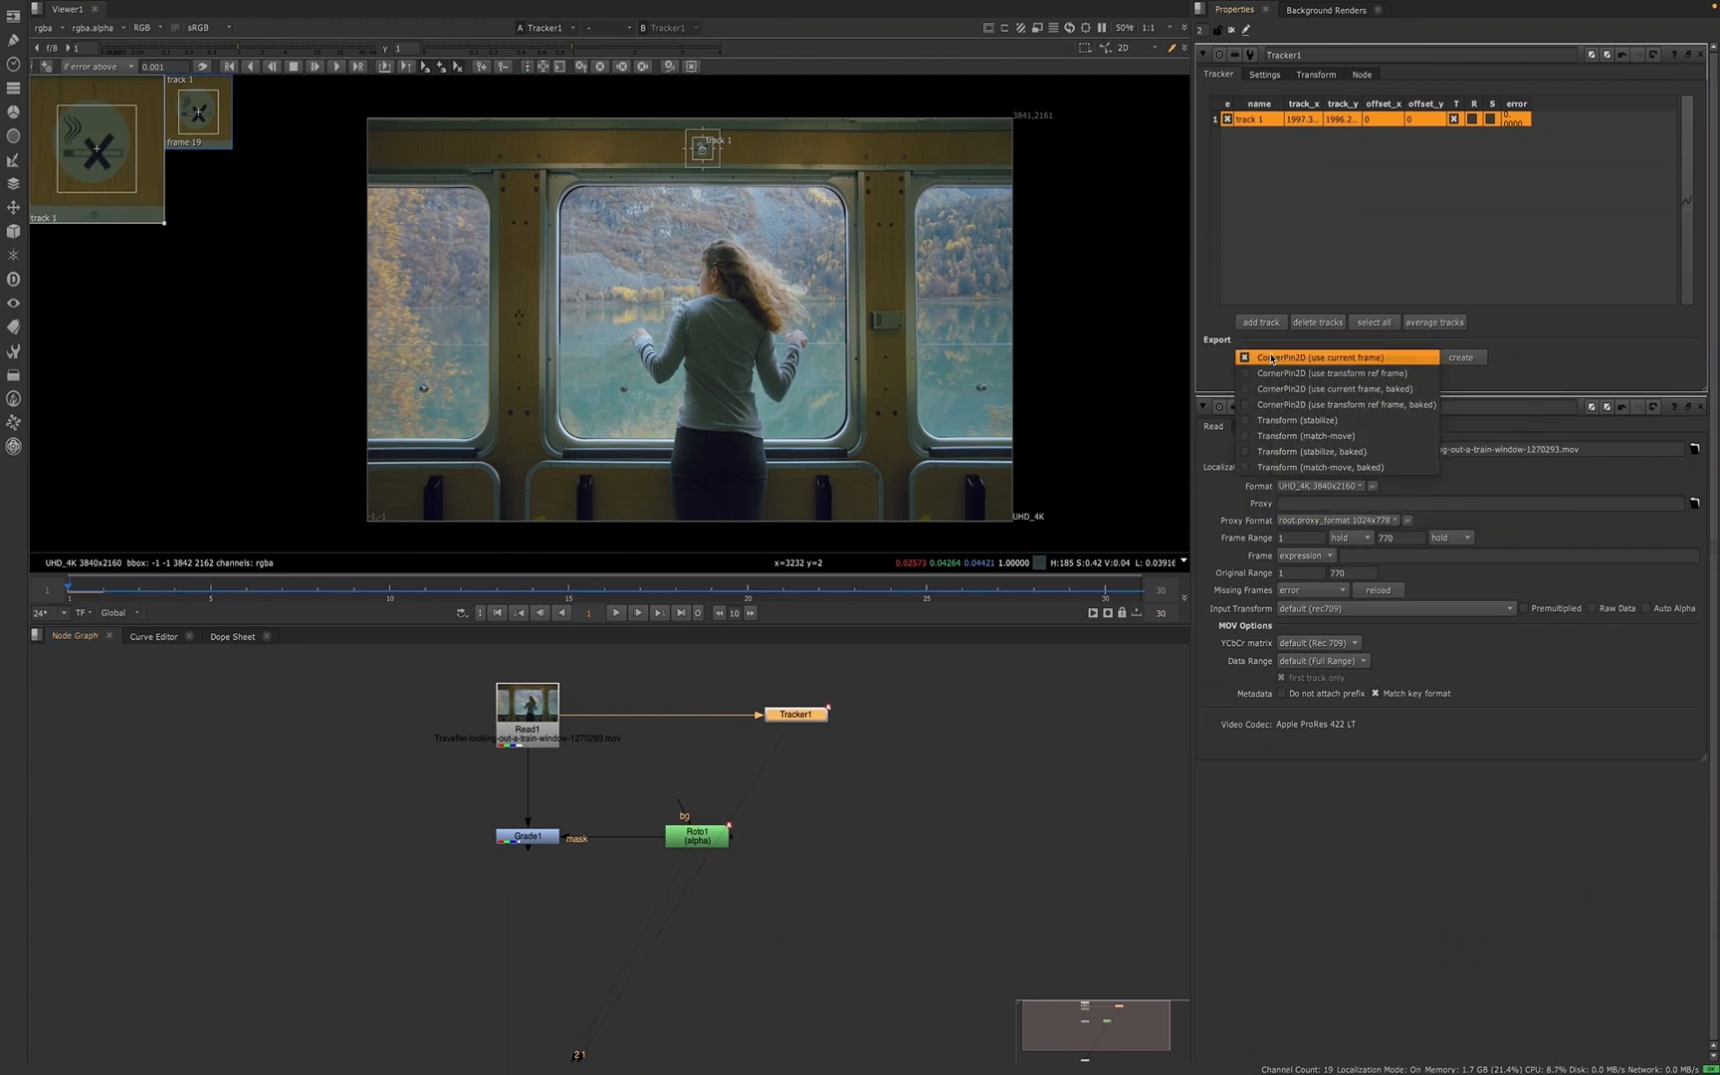
left_click(1264, 441)
left_click(1460, 357)
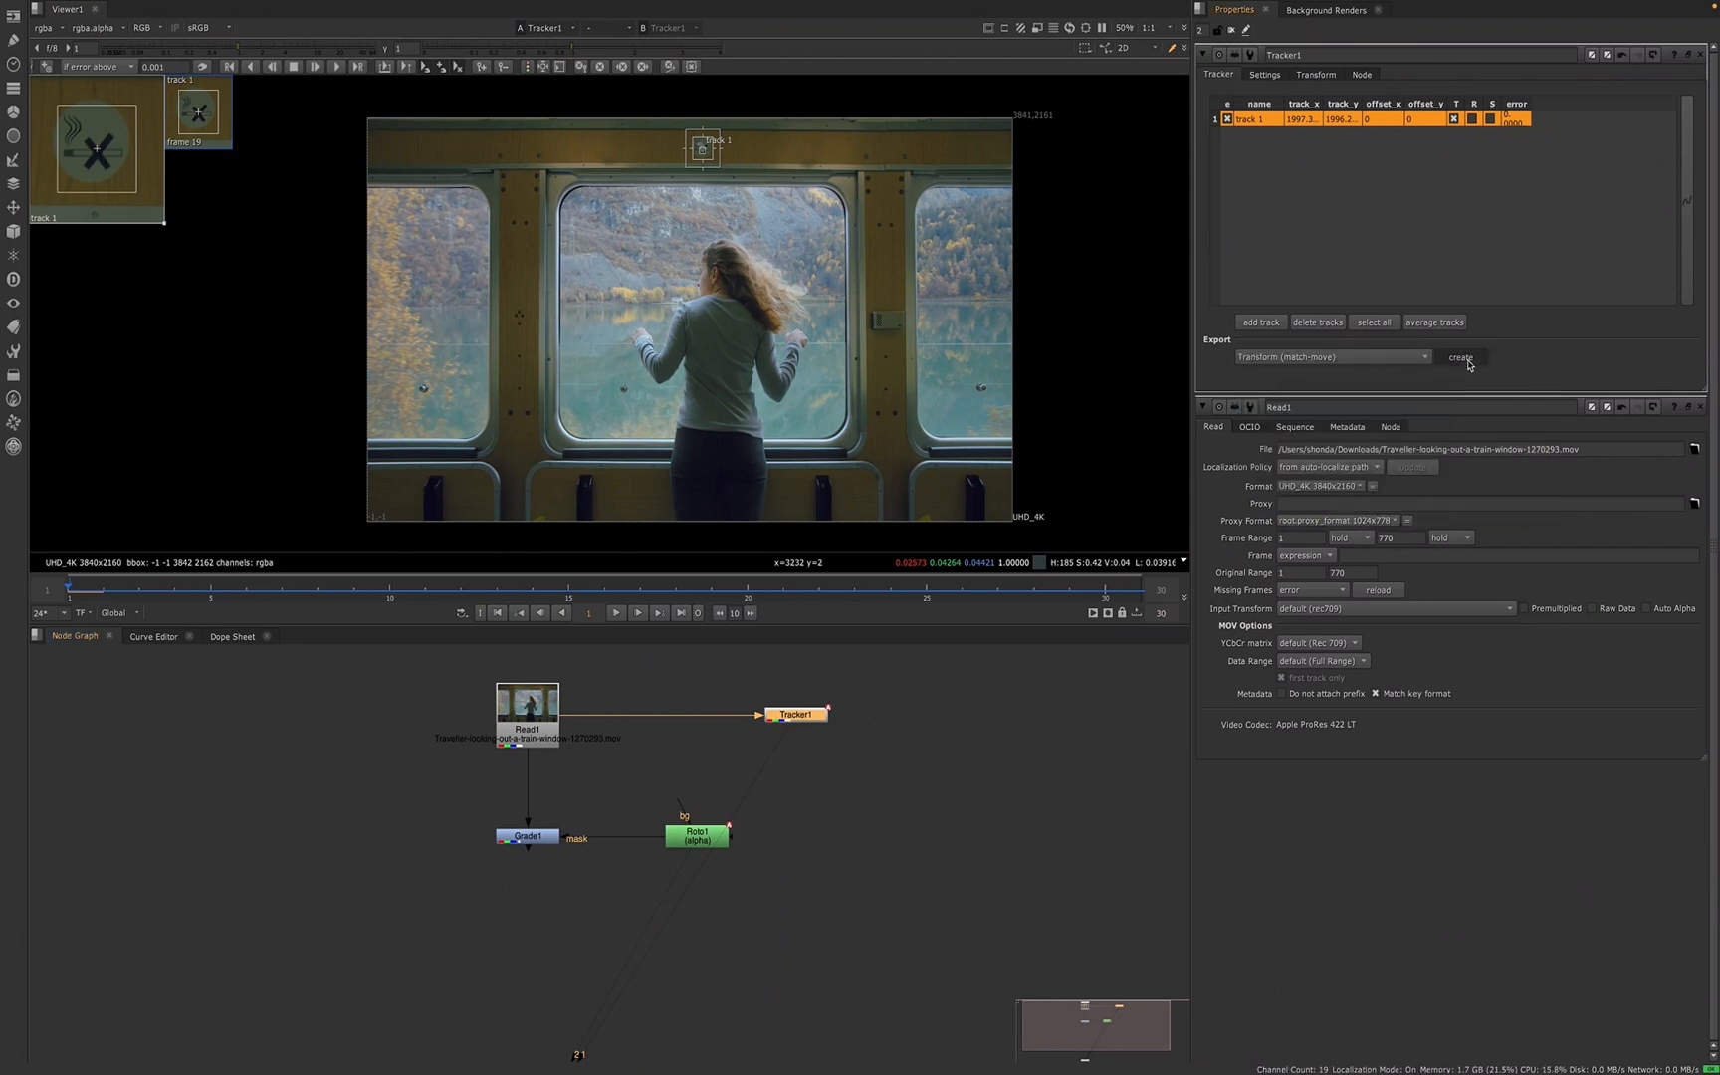
left_click_drag(891, 751, 1020, 725)
left_click(816, 841)
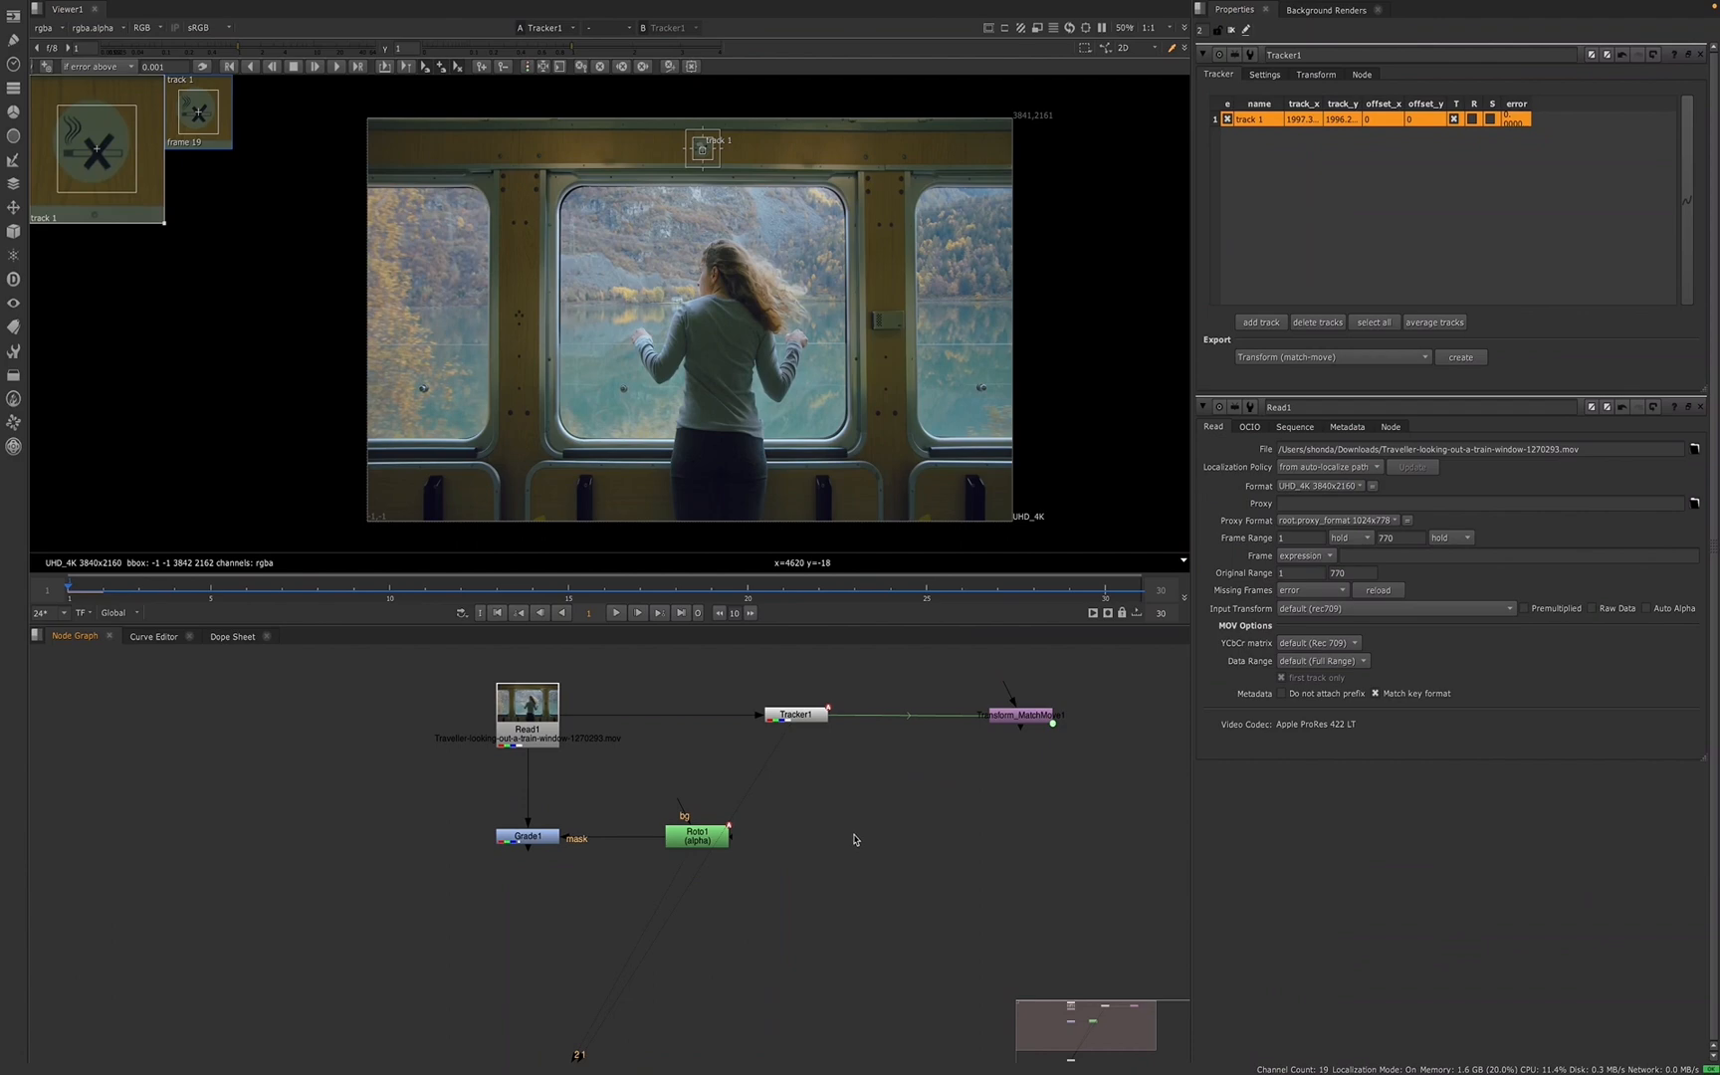
key("o")
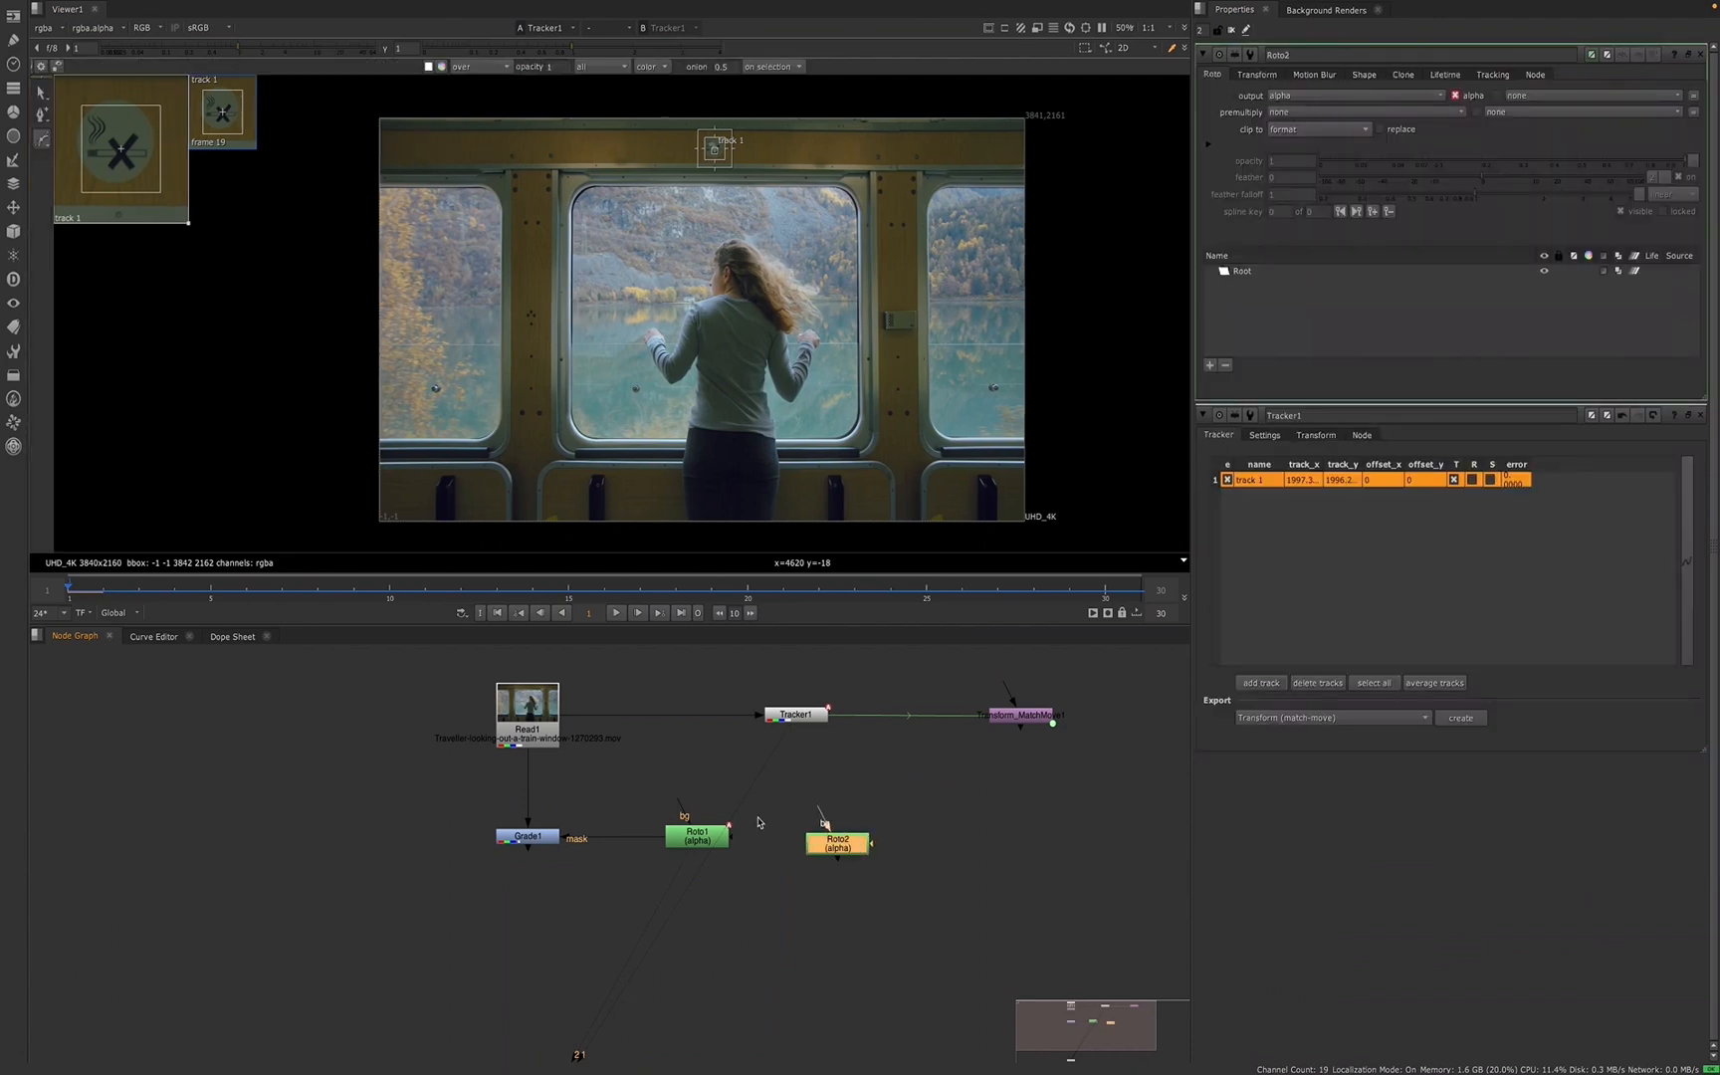
- Try frame 15 as the reference frame in Tracker1's transform settings and set it back to frame 1
left_click(812, 719)
left_click(1321, 76)
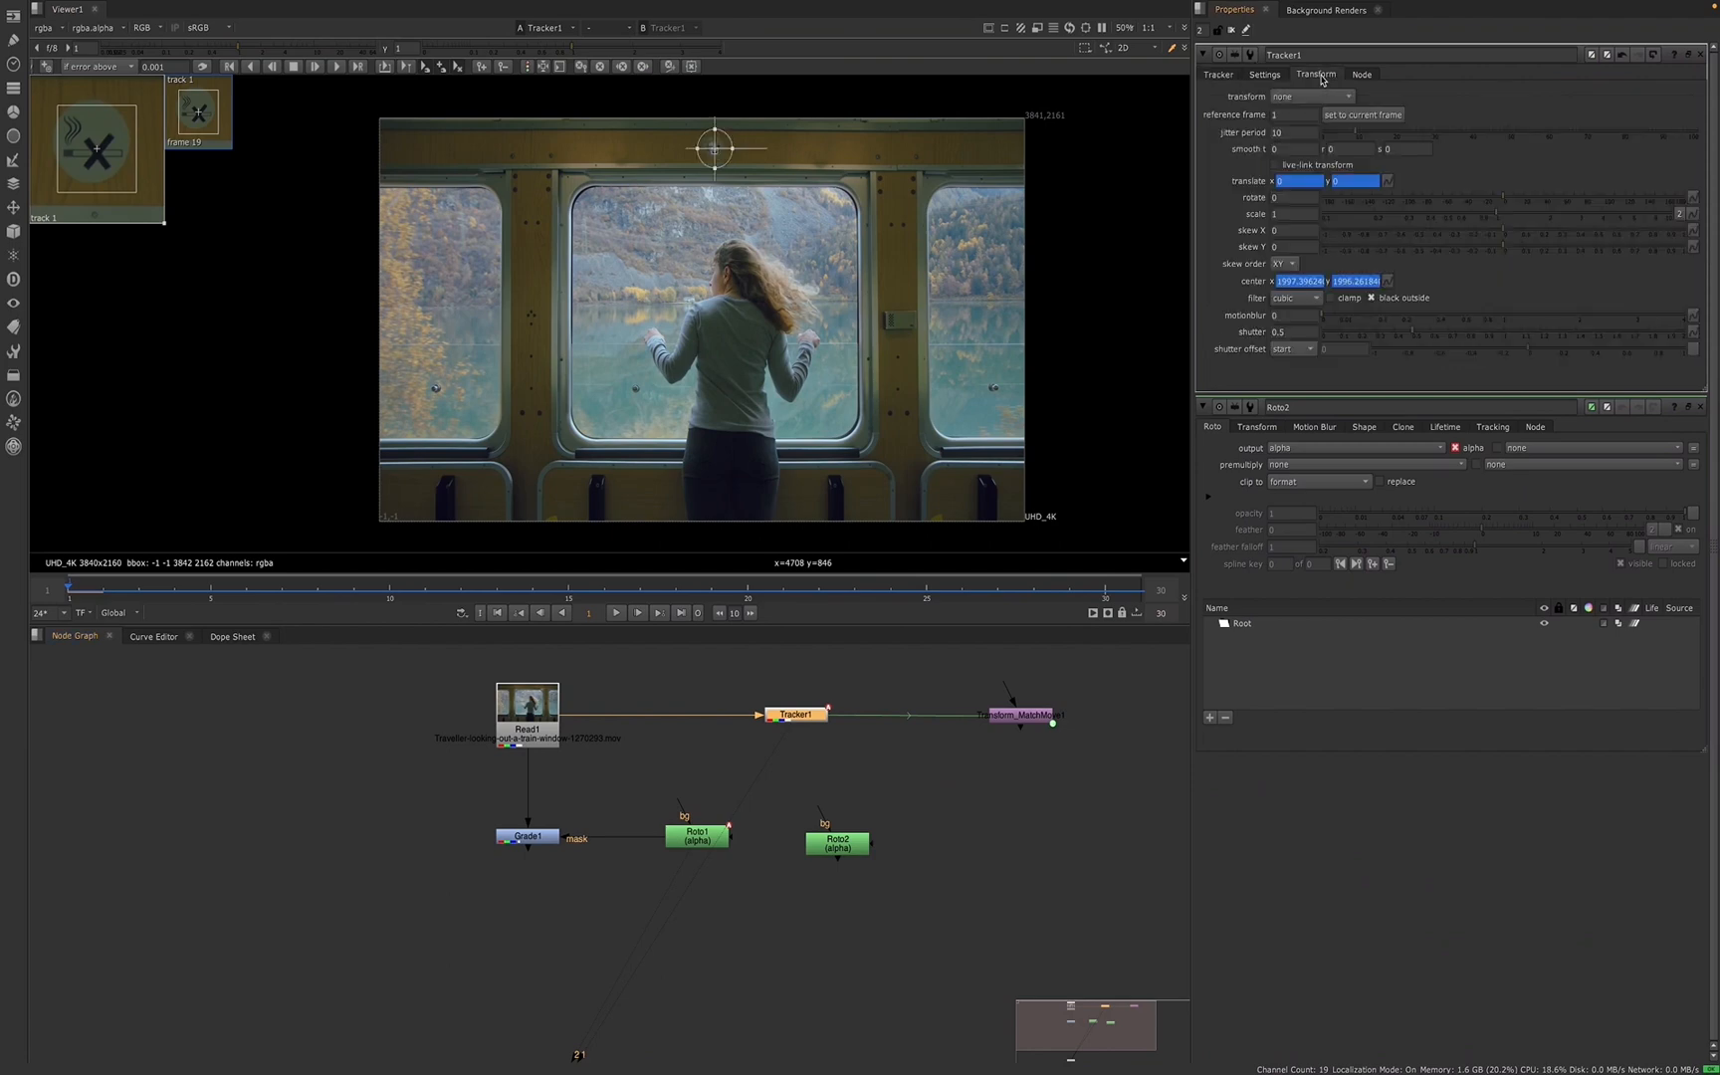
left_click(568, 594)
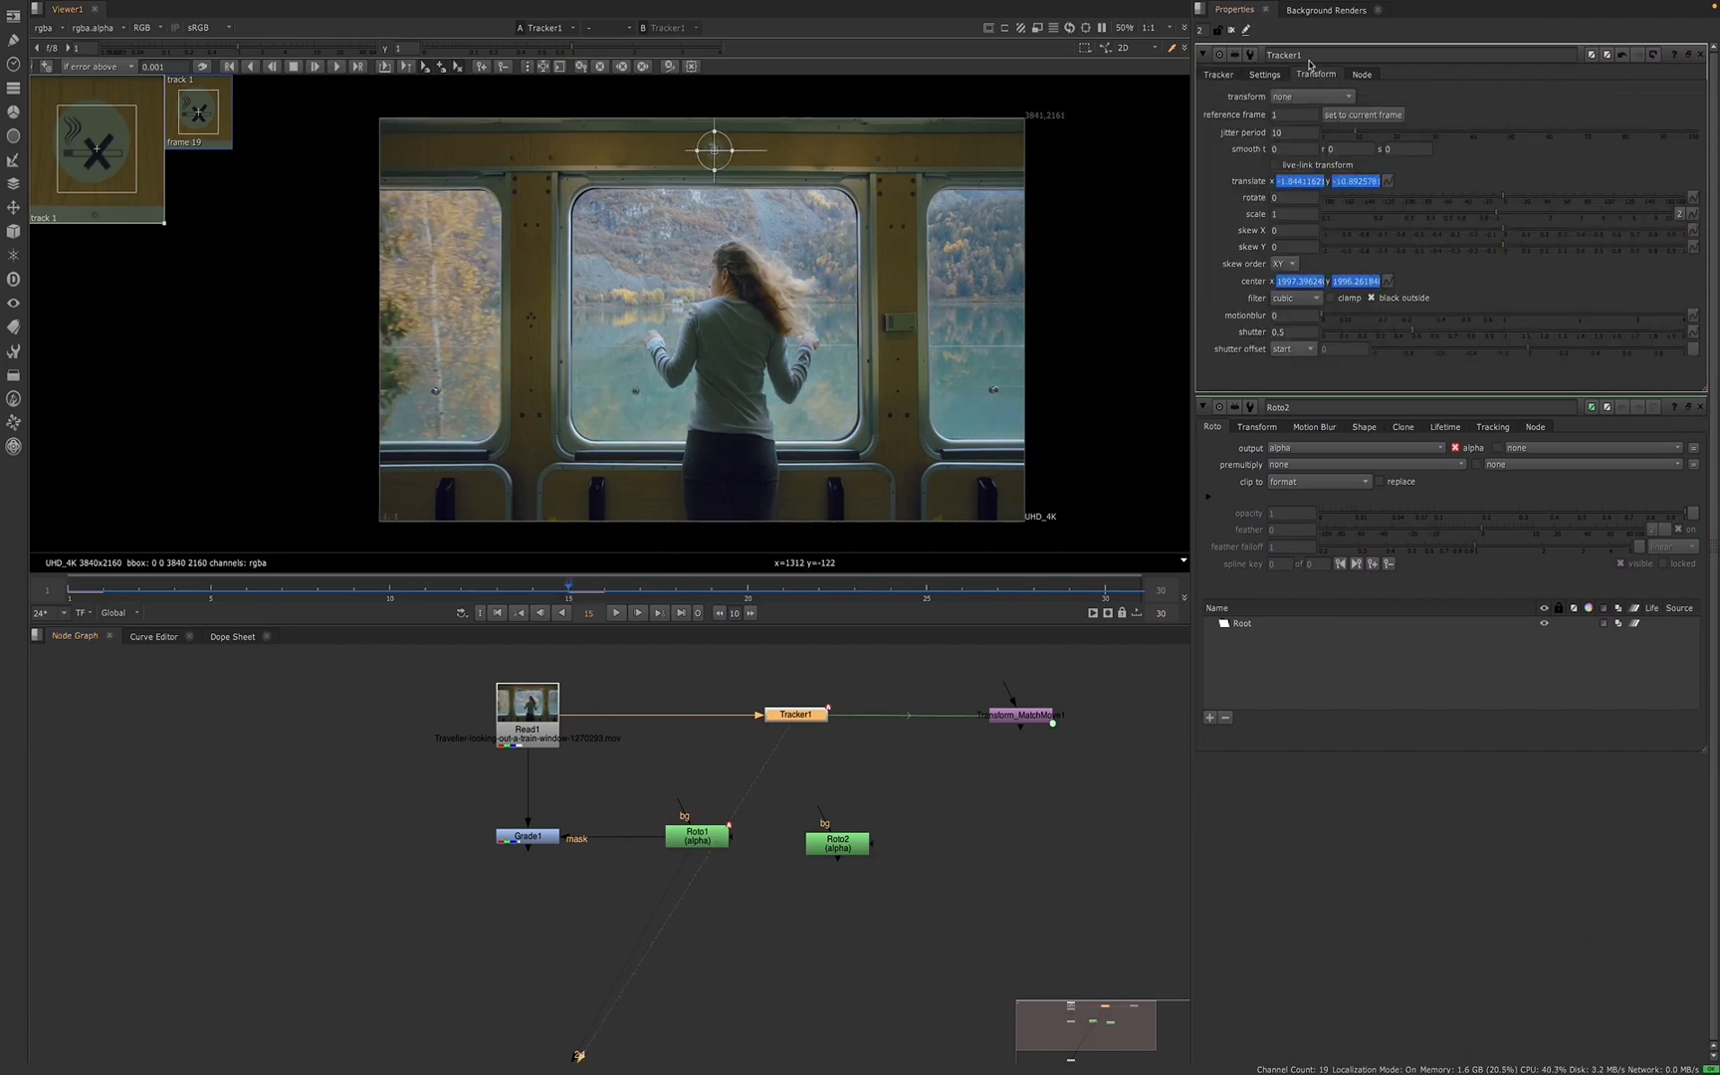
left_click(1356, 118)
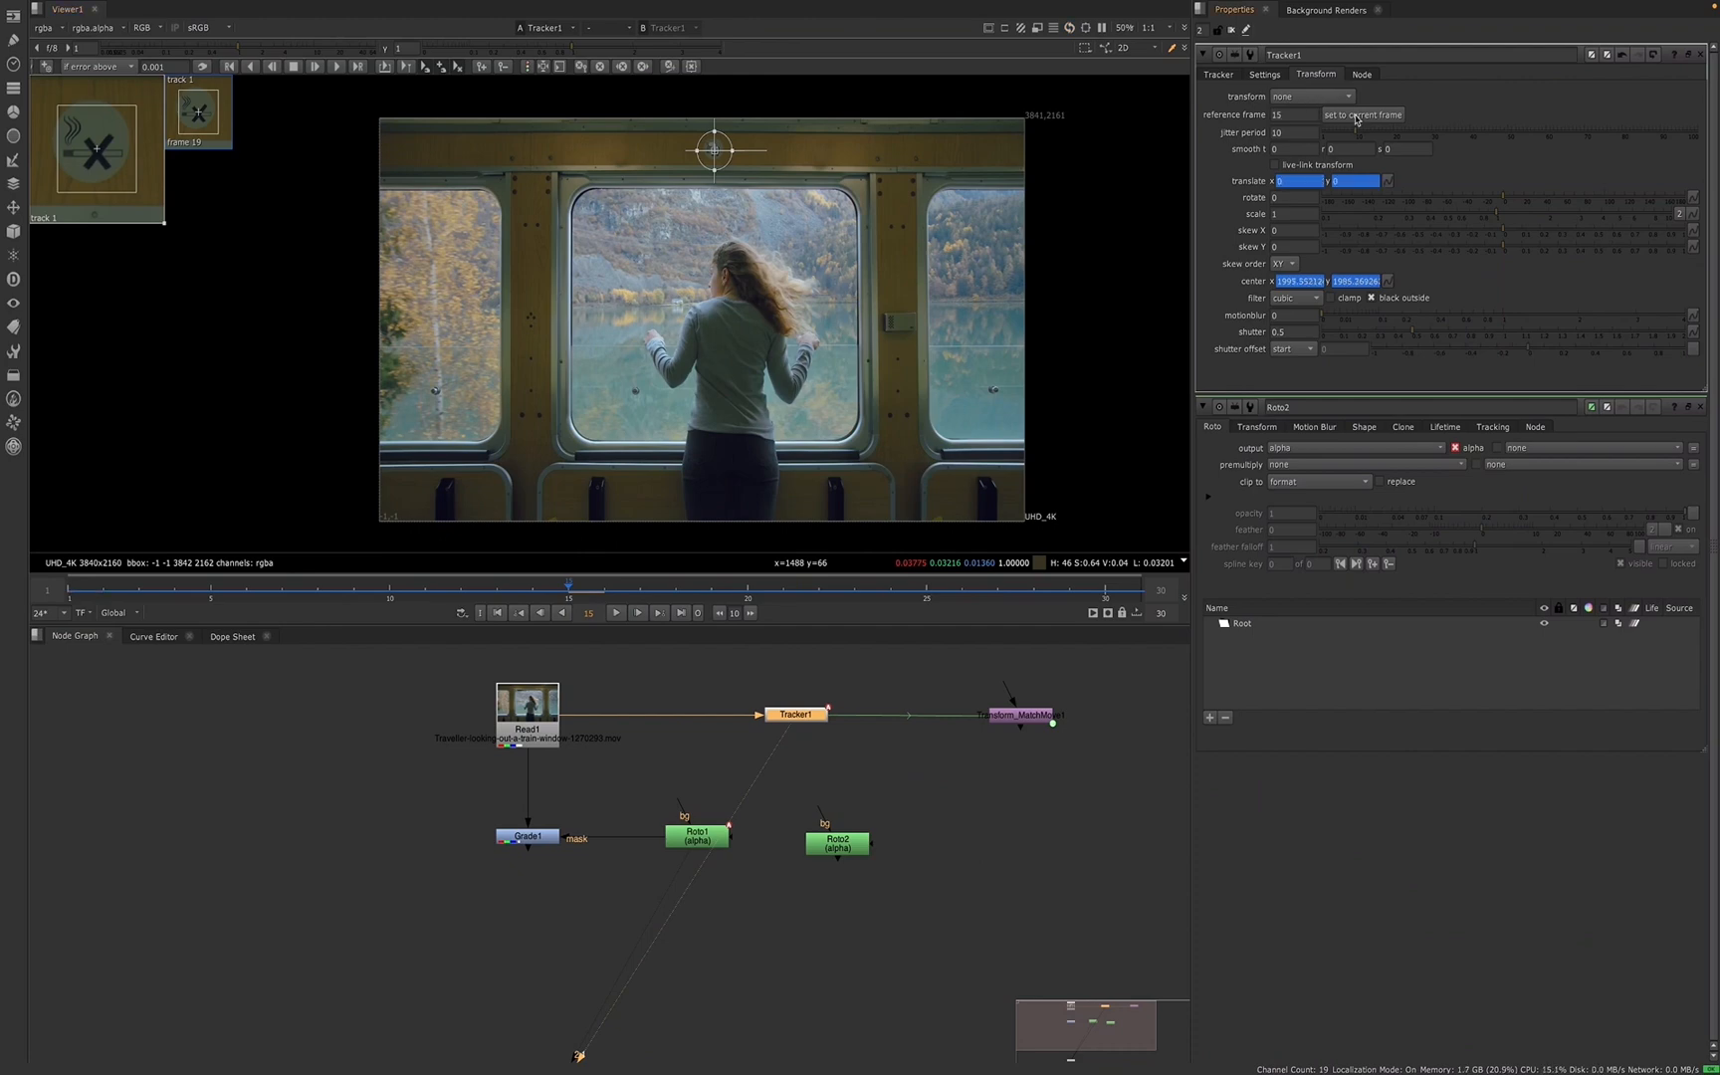
left_click(1314, 116)
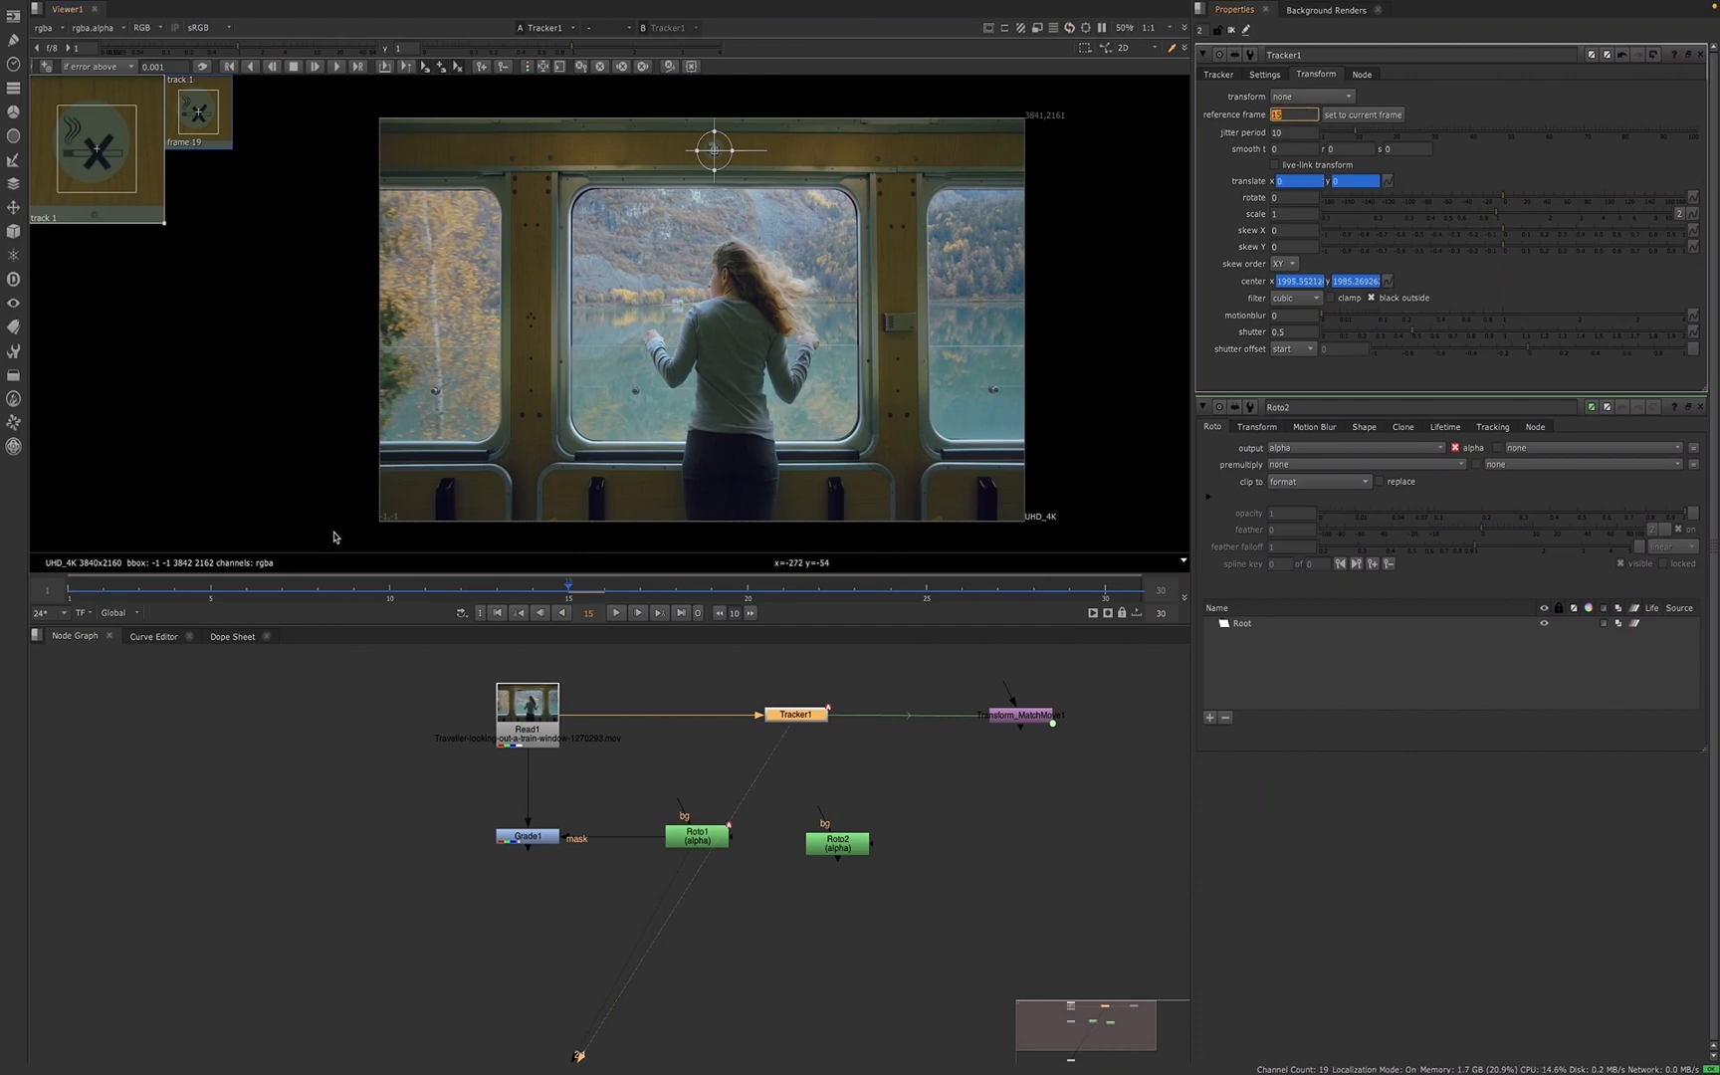
left_click(496, 613)
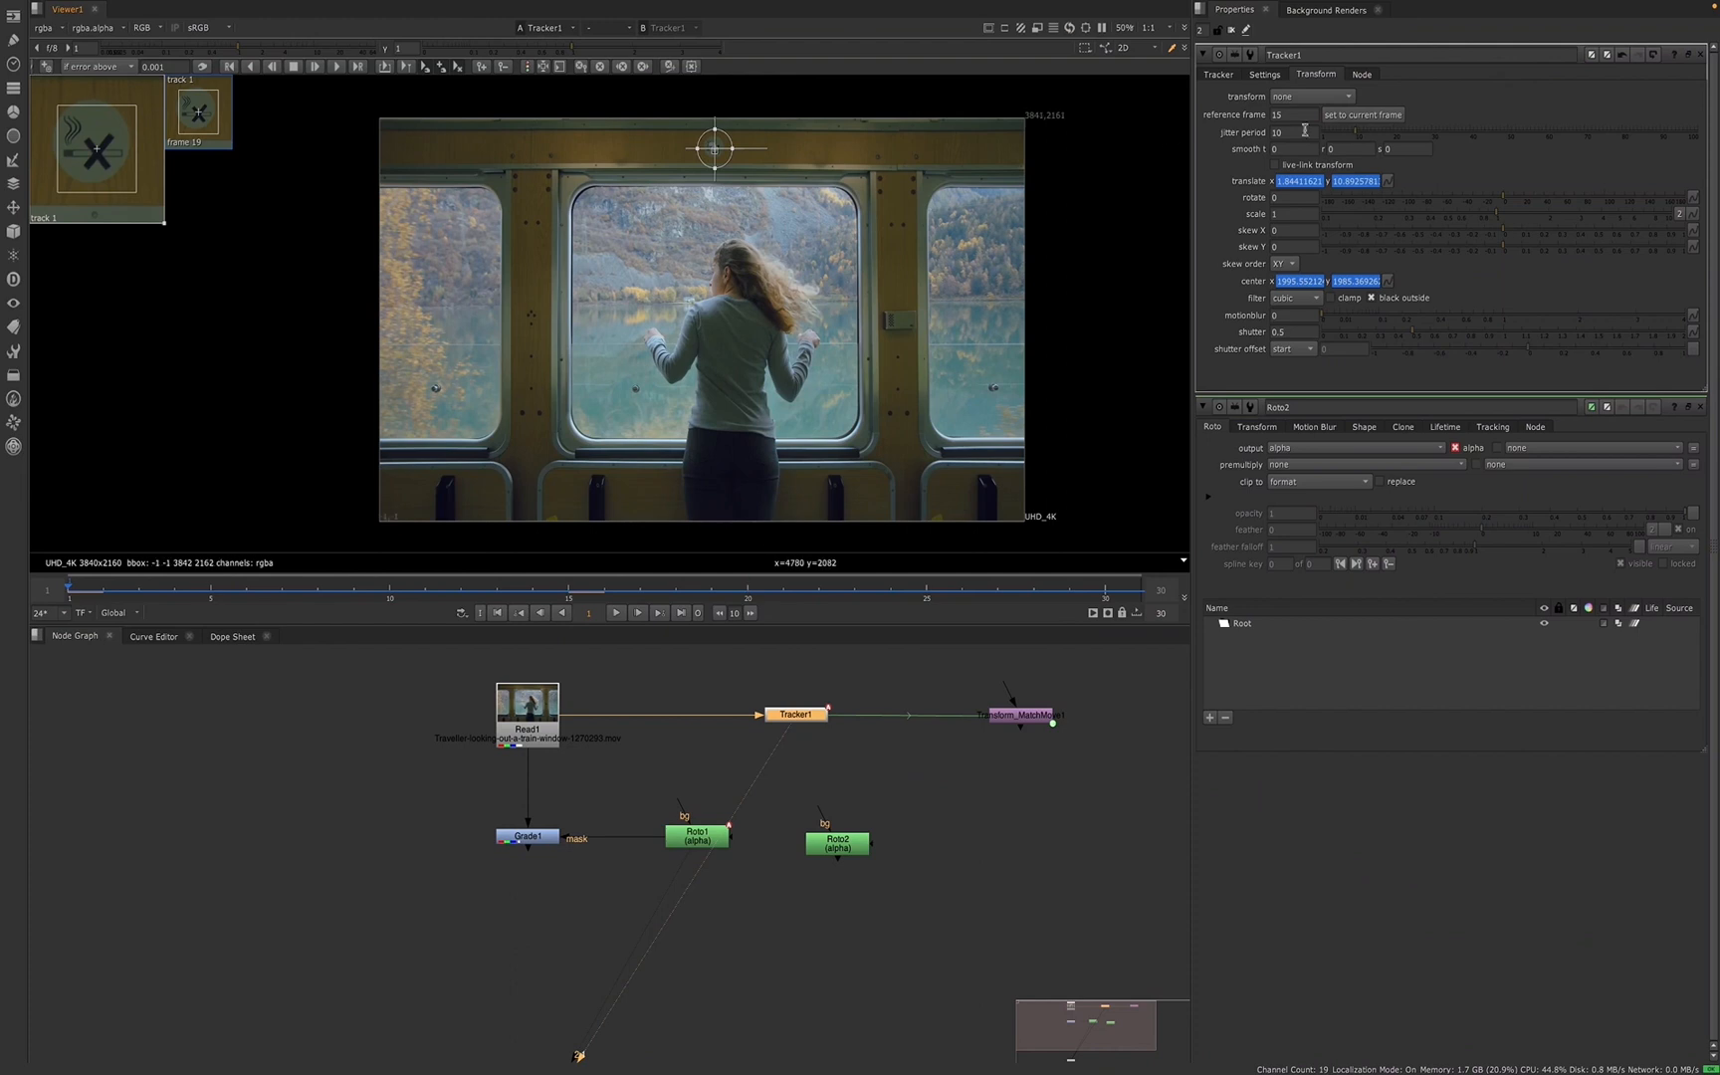
left_click(1363, 115)
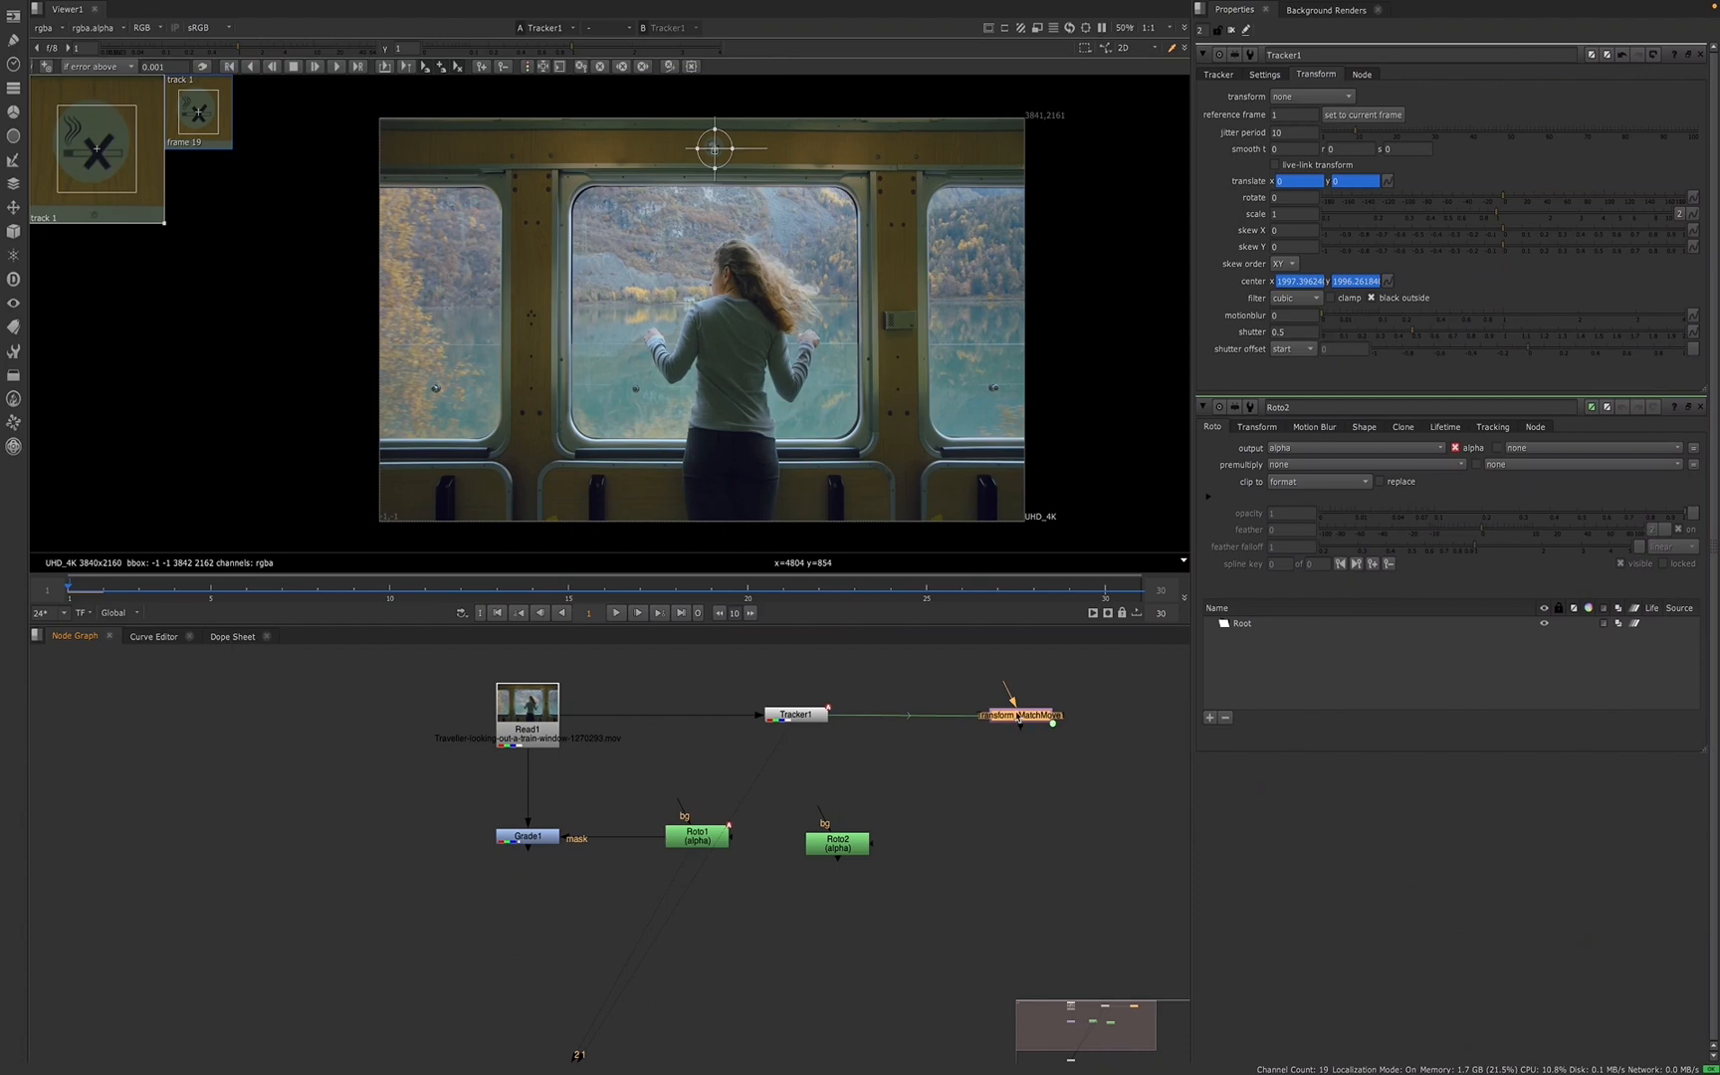
- Start a Bezier in Roto2 at frame 1 along the middle window's top edge and around its upper-left corner
left_click_drag(830, 848, 858, 831)
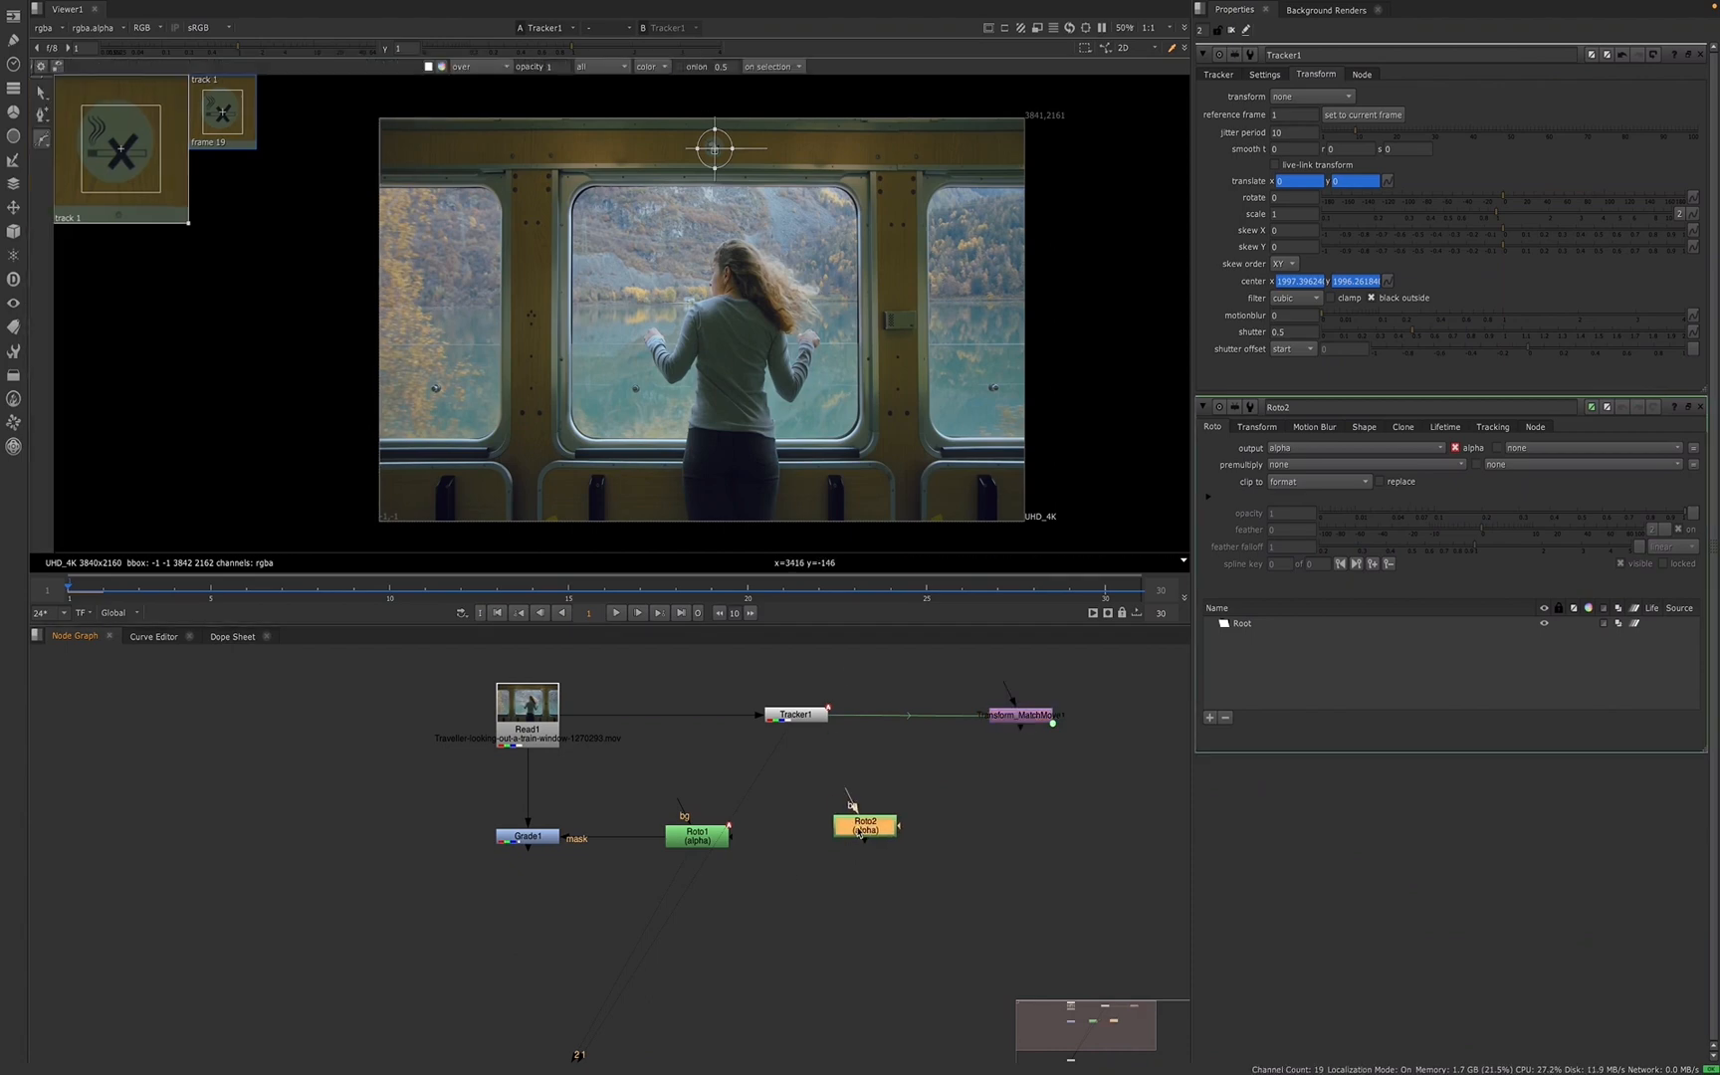
double_click(858, 833)
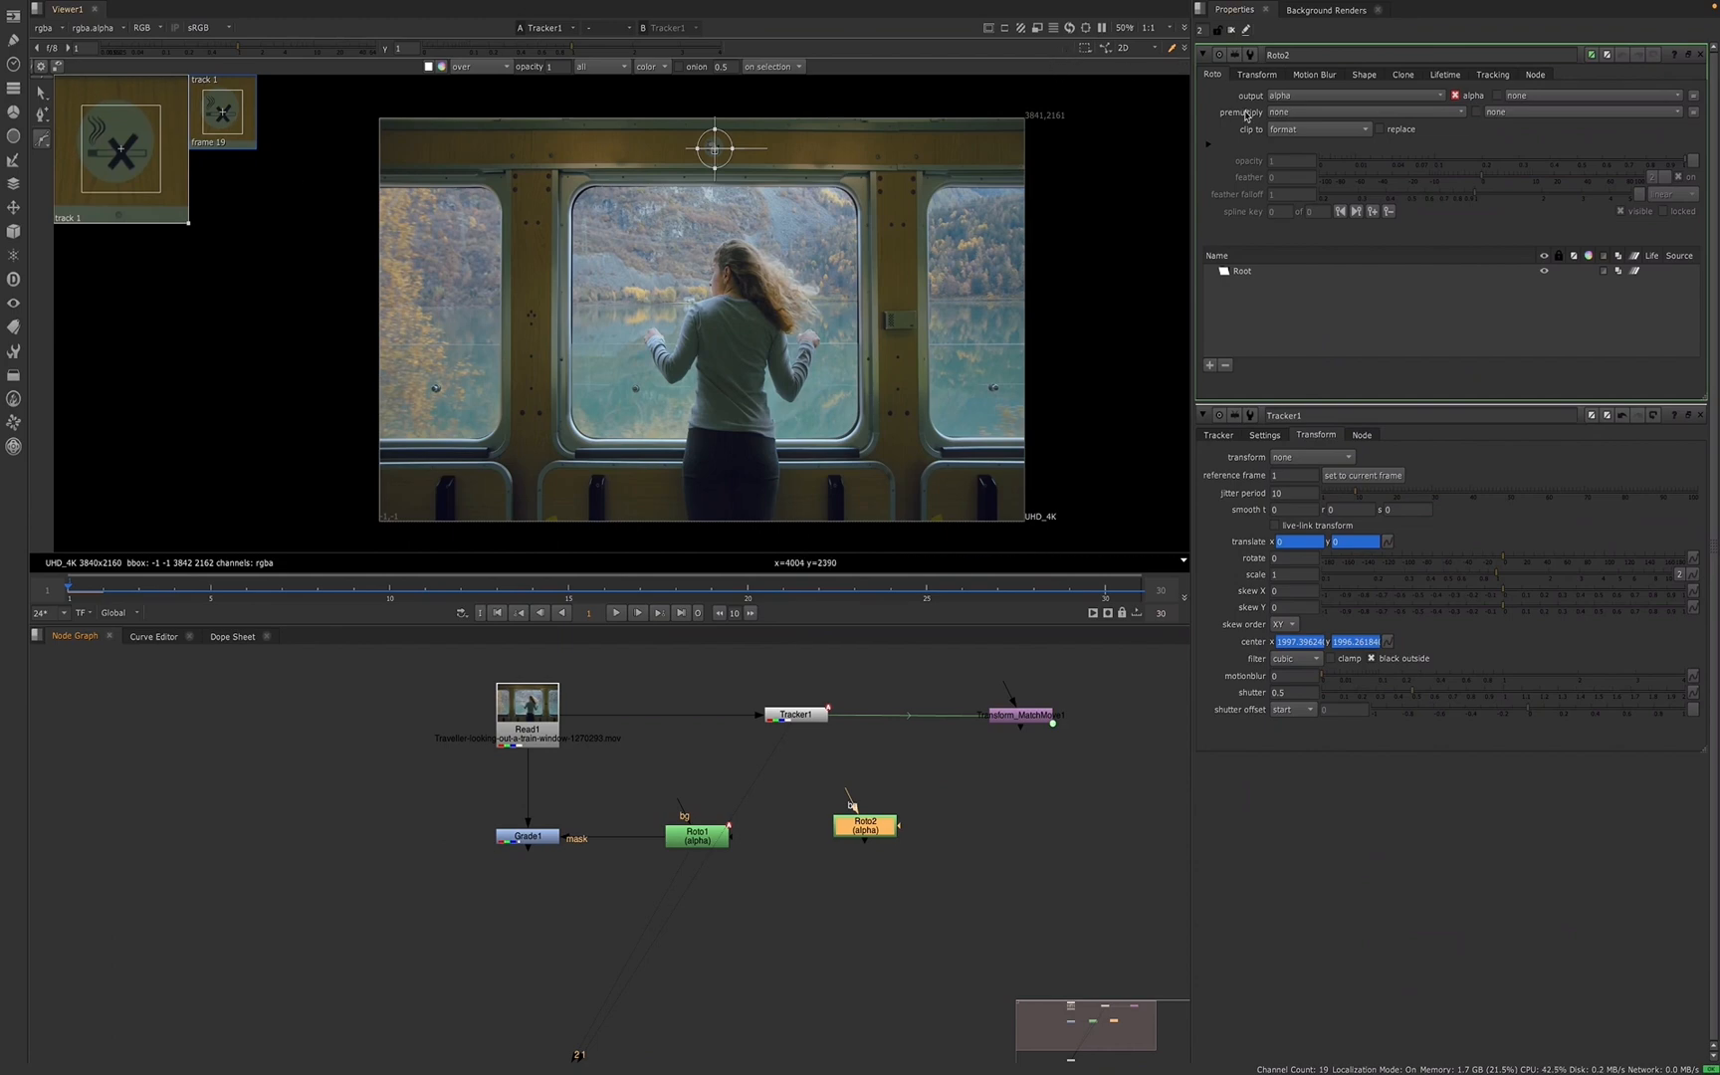
scroll(661, 256, "up", 3)
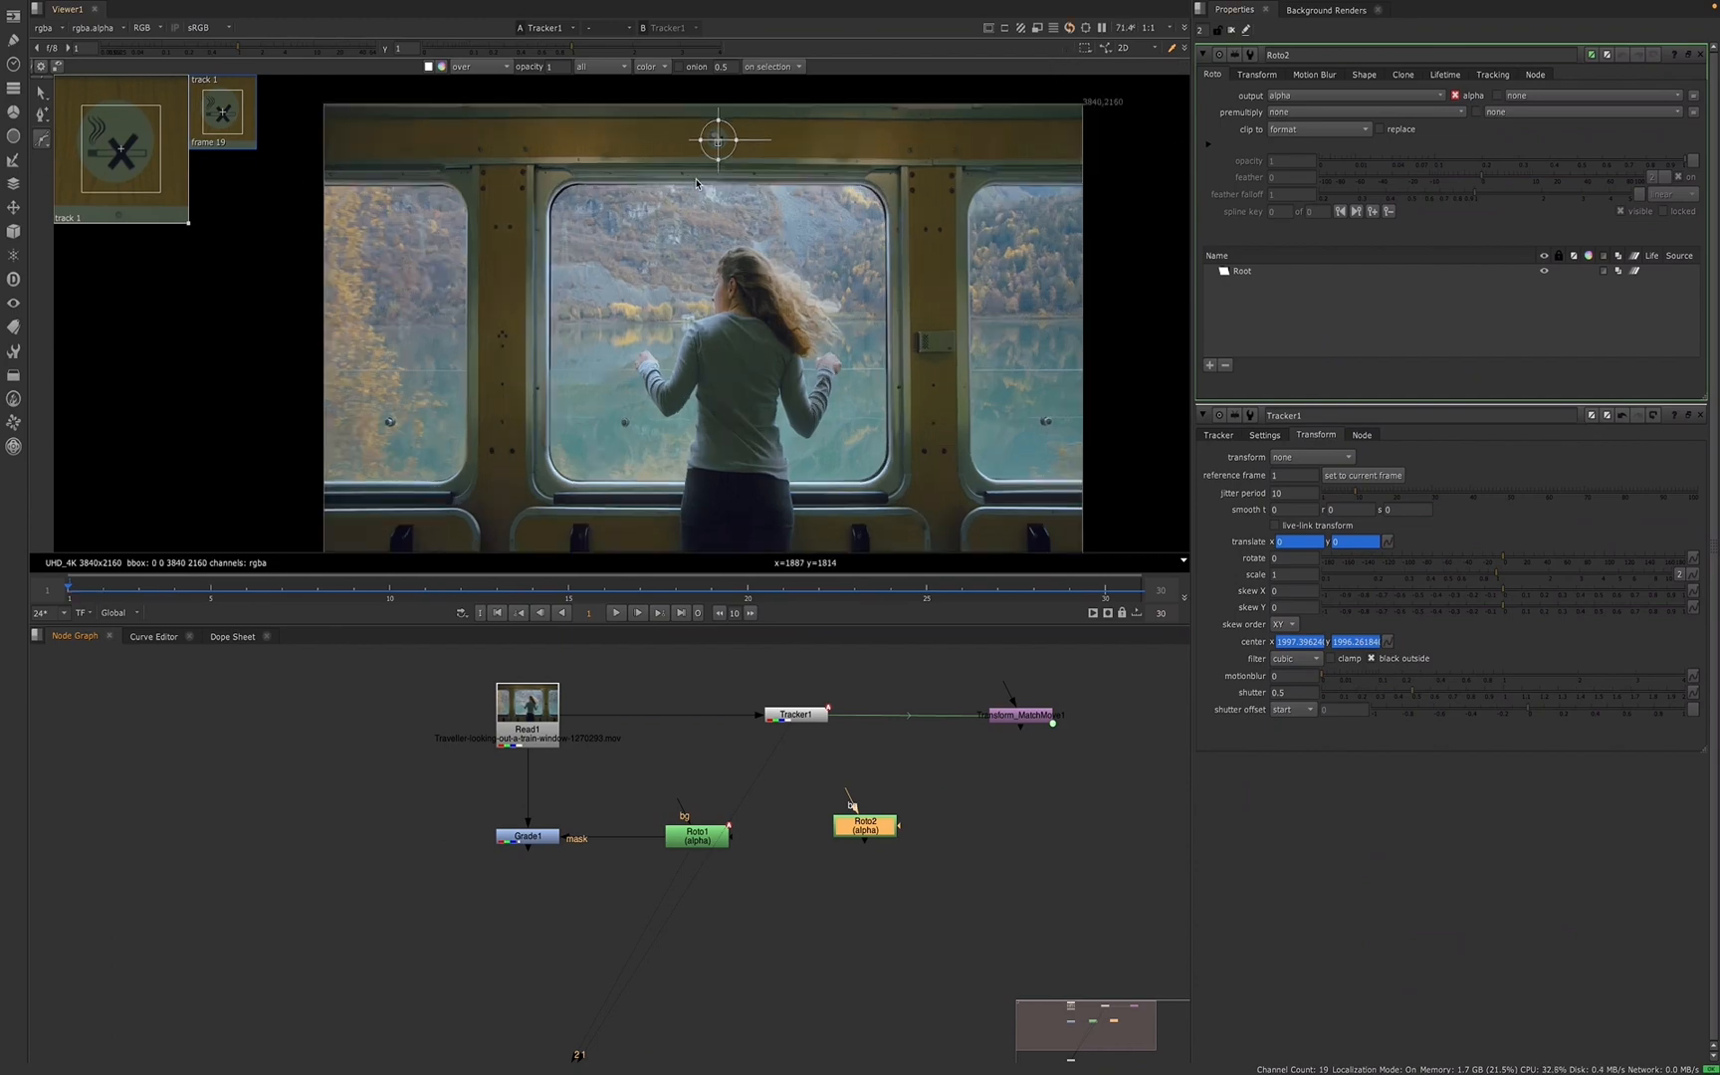
scroll(691, 288, "down", 1)
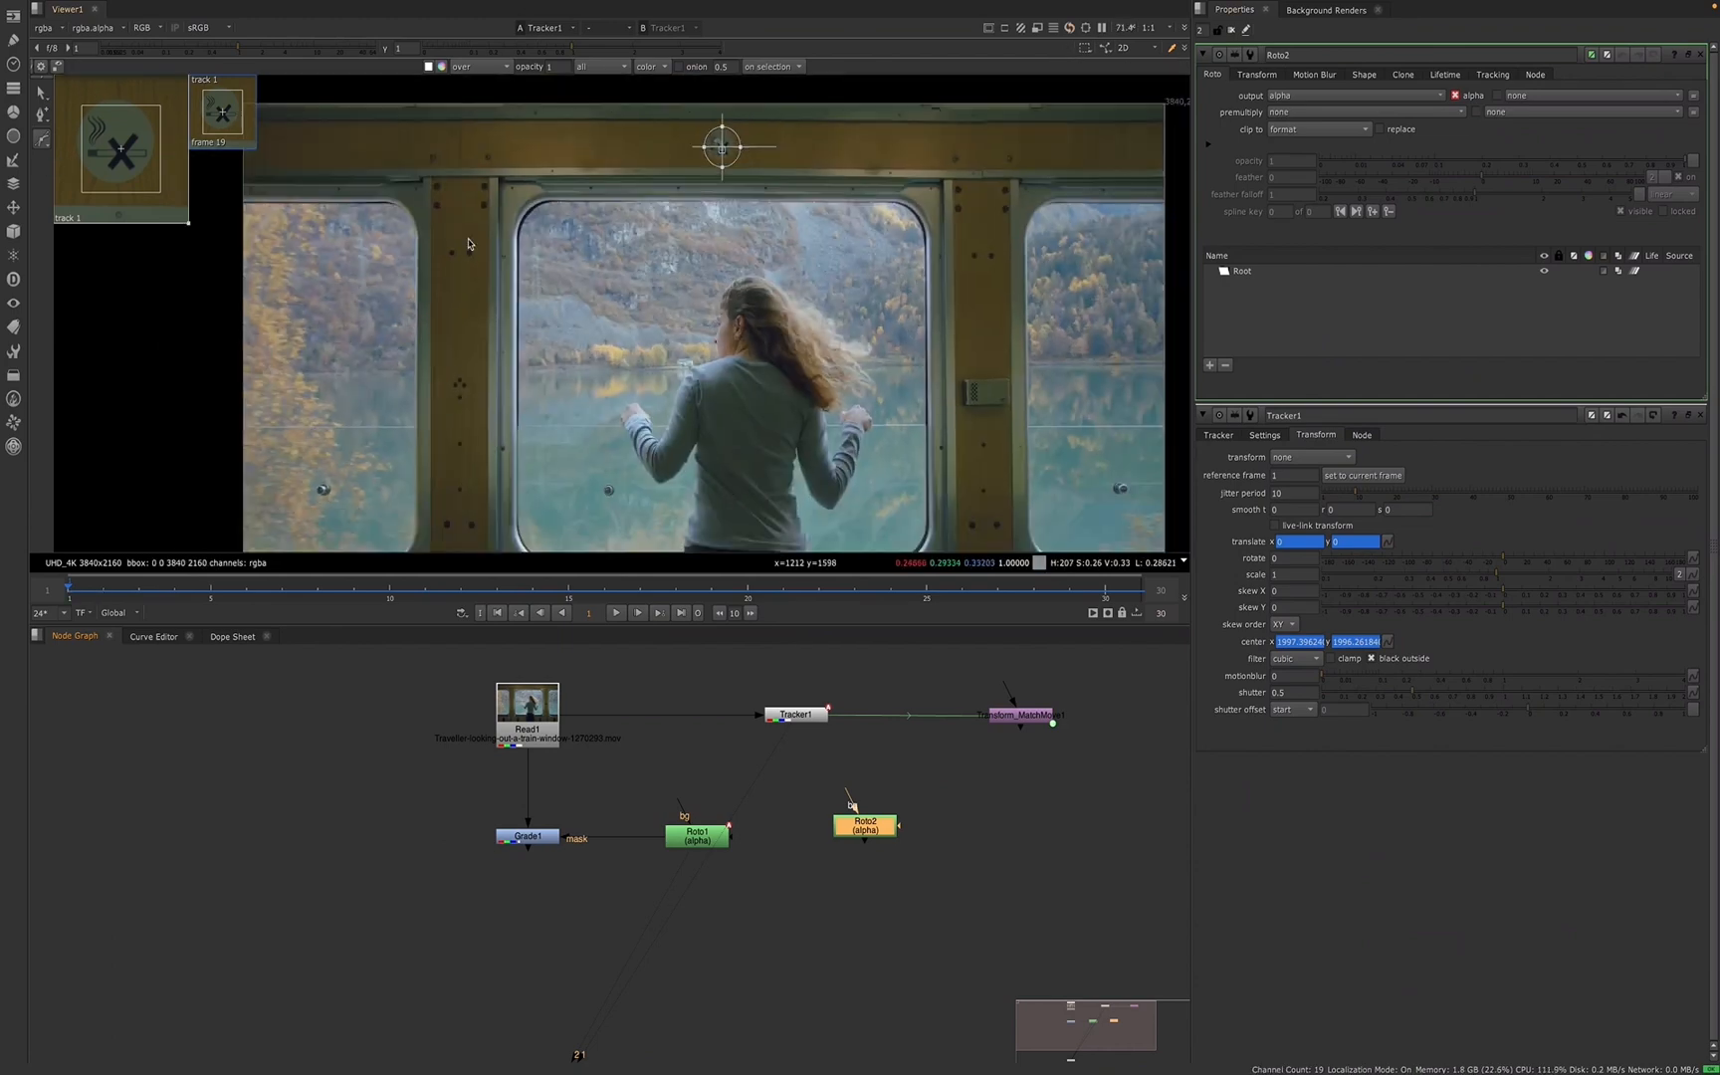
right_click(42, 141)
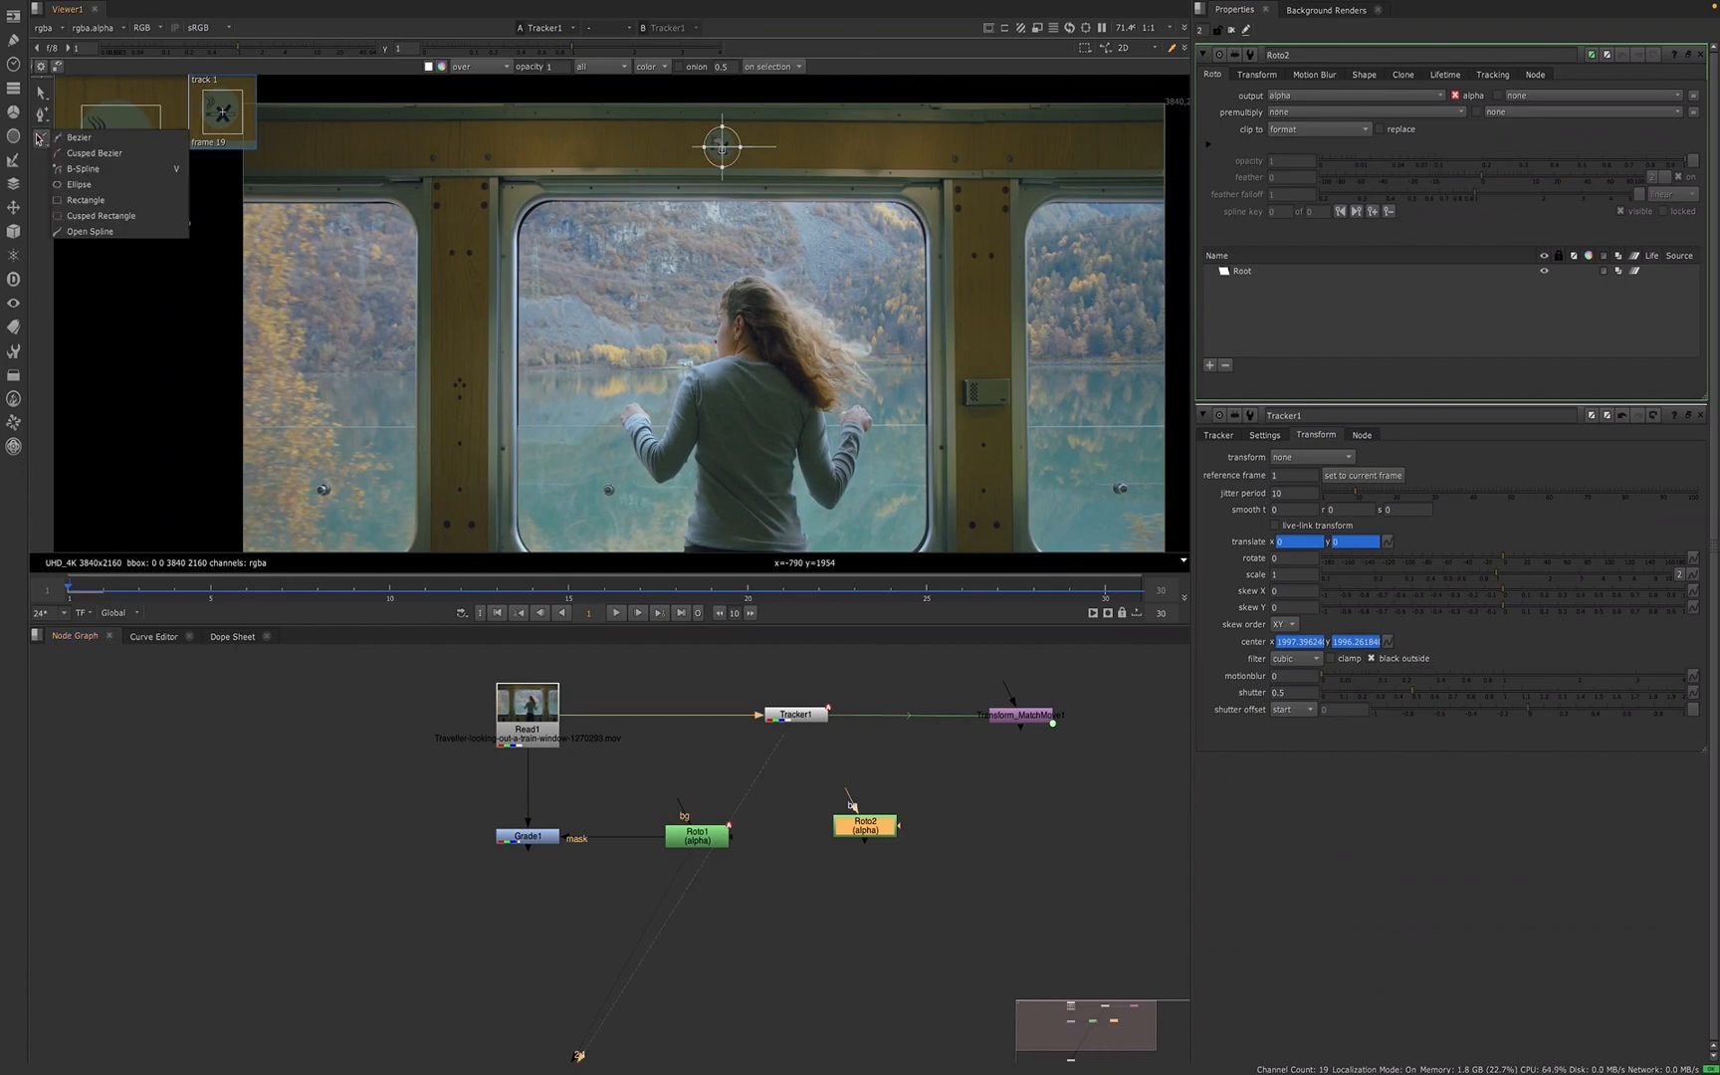
left_click(69, 139)
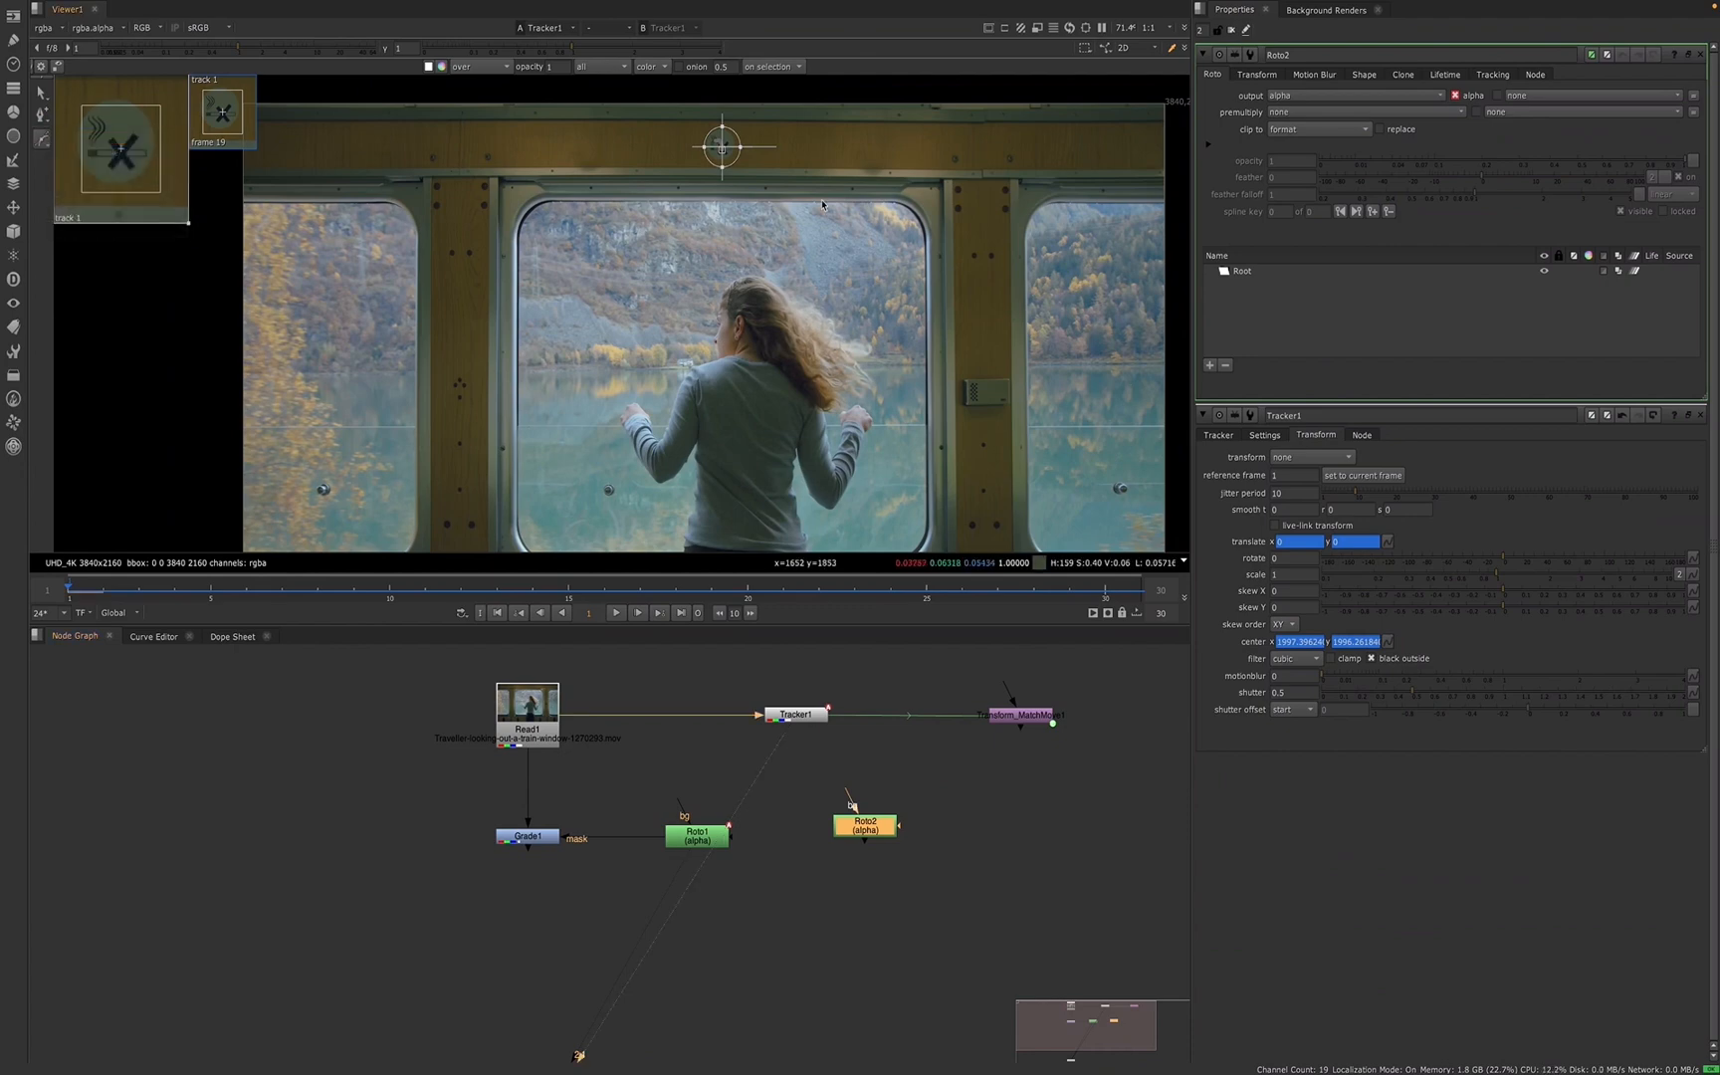
left_click(894, 203)
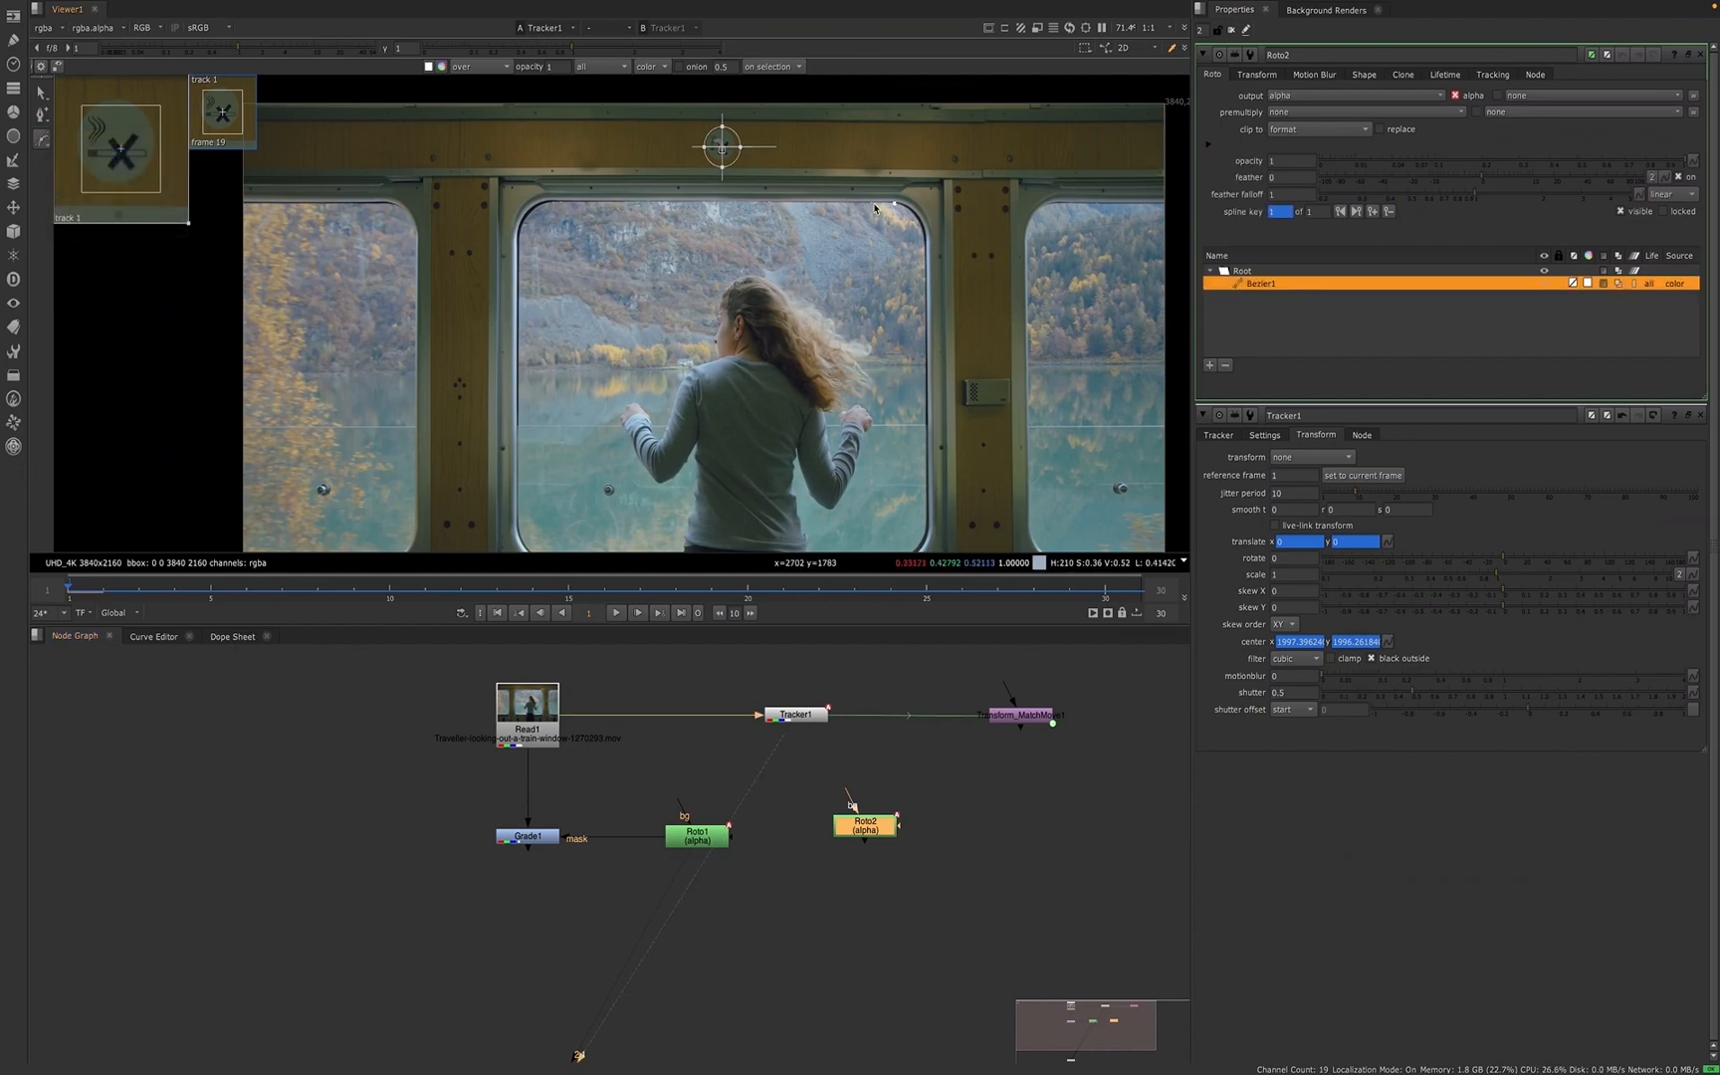
left_click(560, 203)
left_click(528, 214)
left_click(519, 262)
- Continue the Bezier down the middle window's left edge, around the lower-left corner and along the bottom edge
middle_click_drag(554, 435, 552, 260)
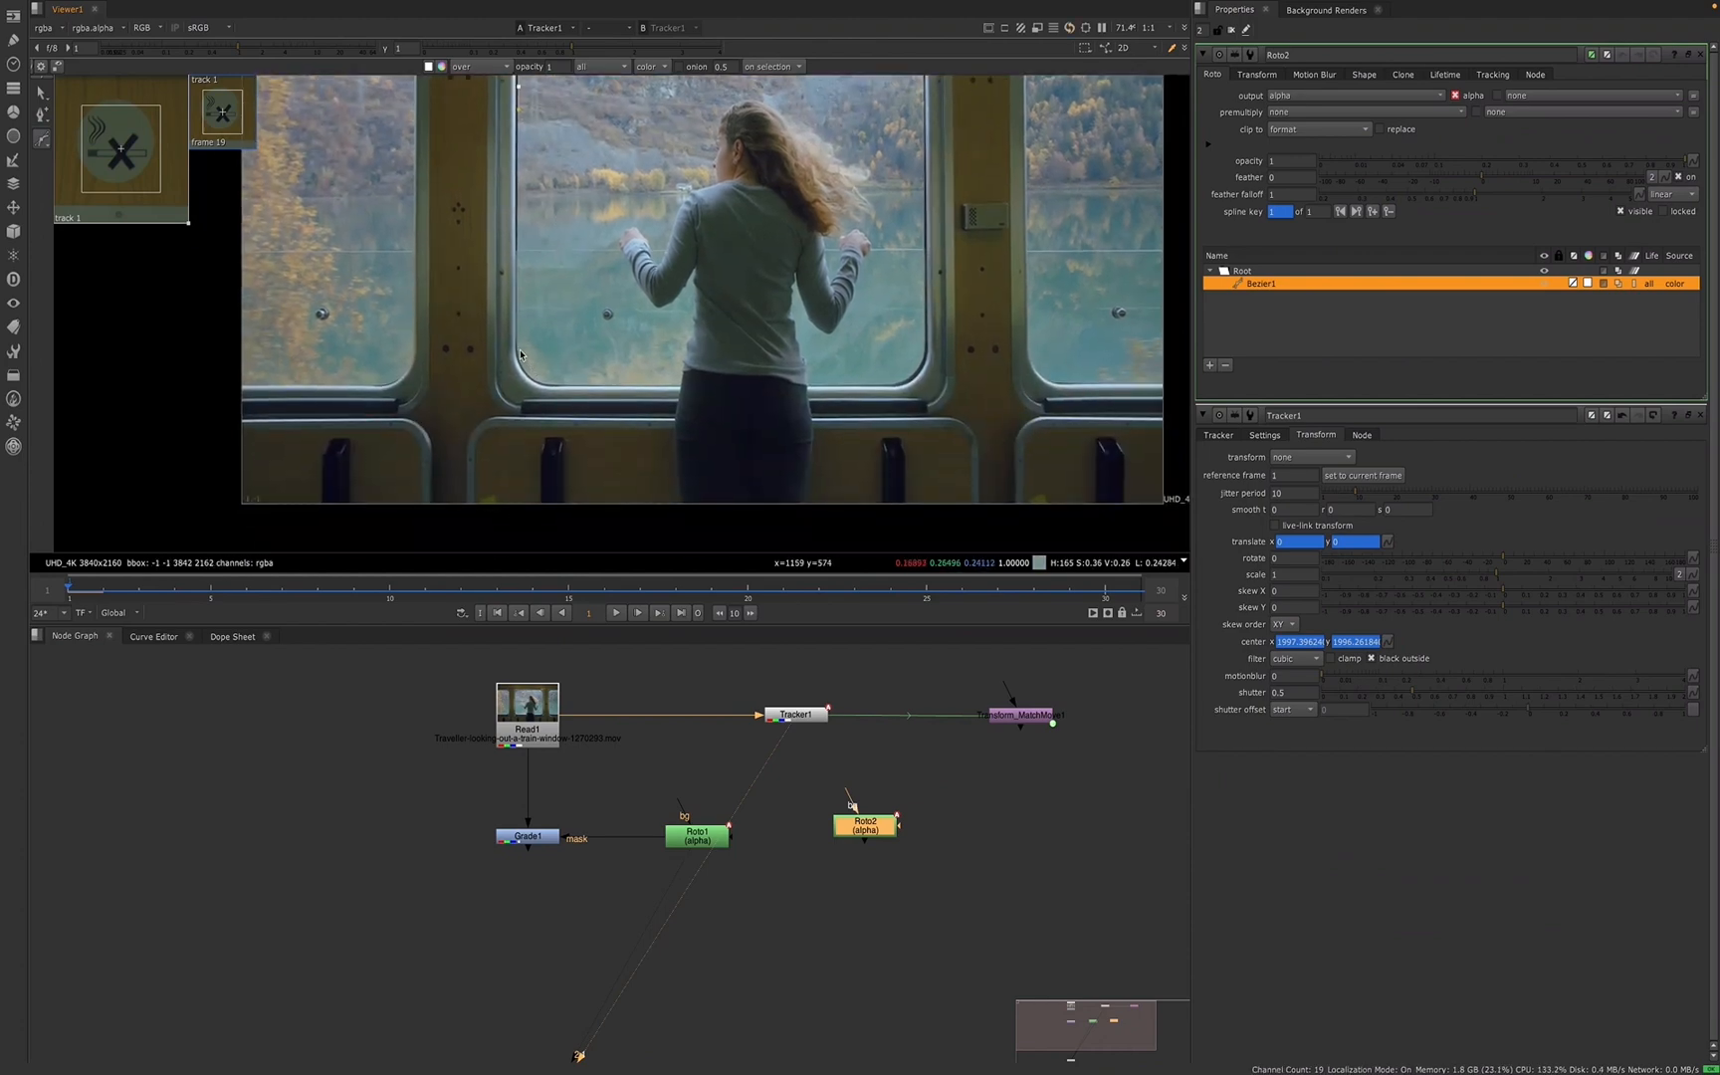
scroll(529, 376, "up", 3)
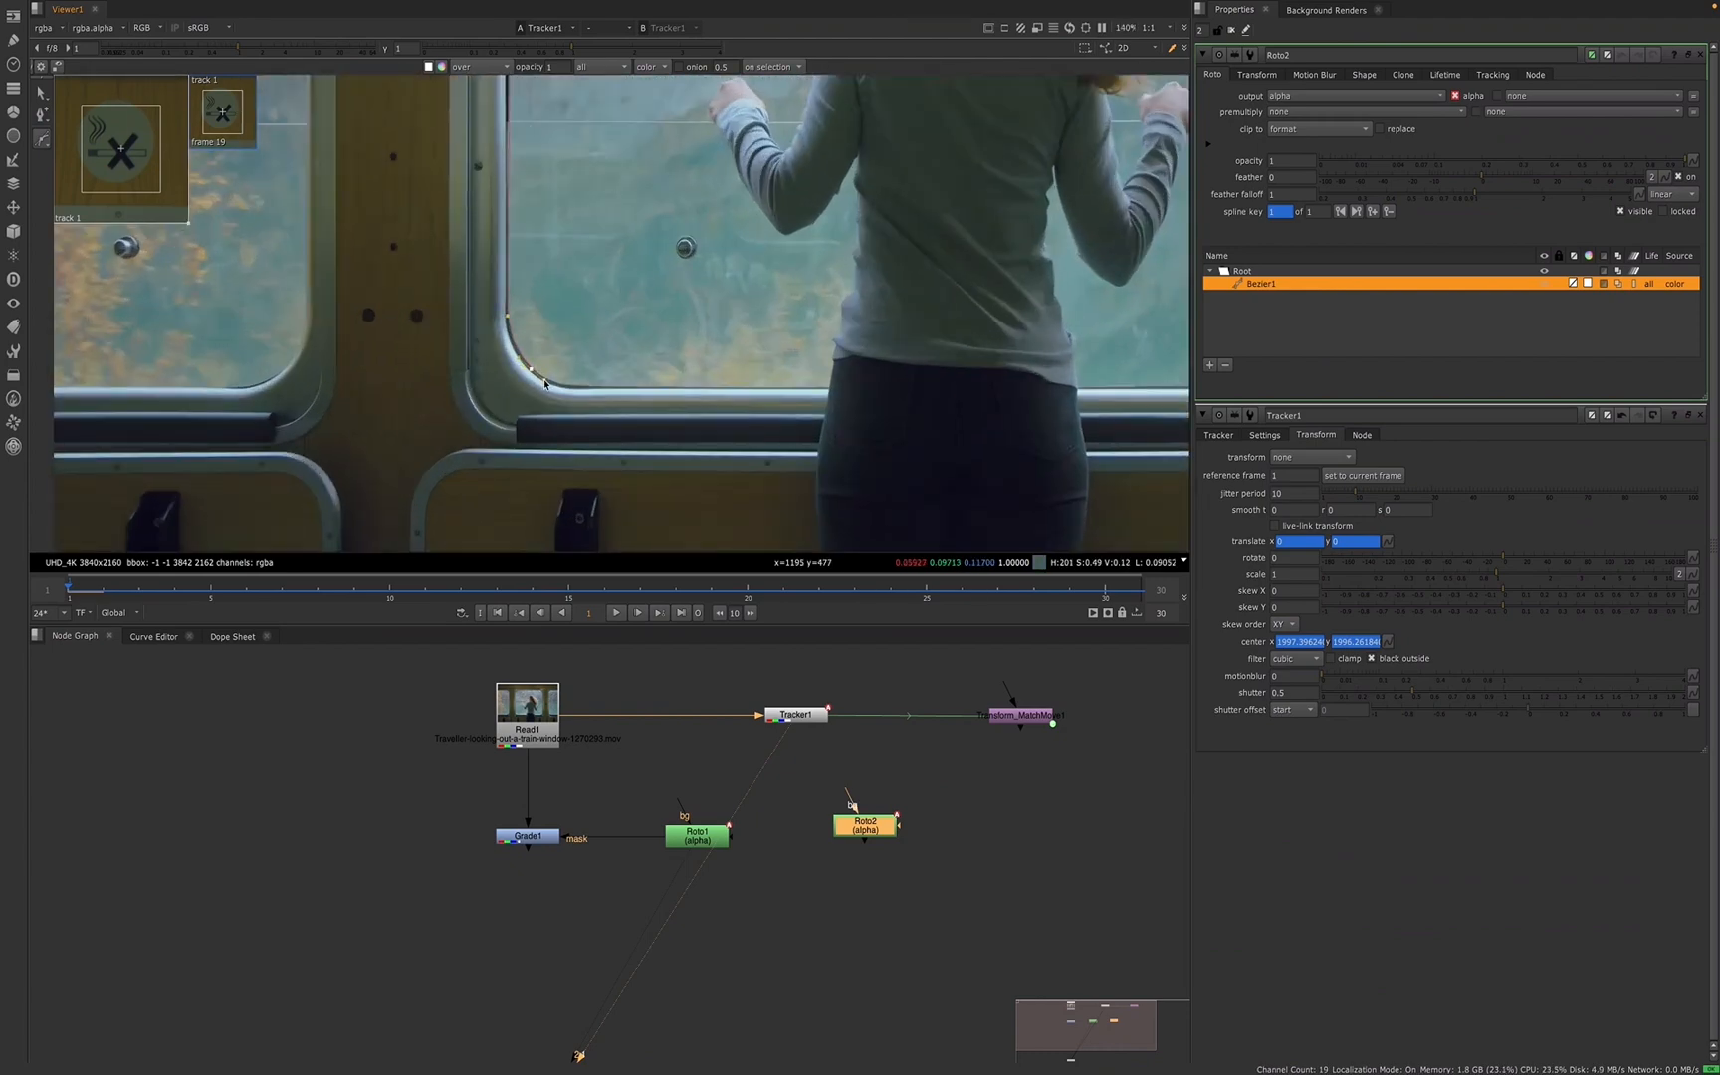
left_click(534, 373)
scroll(549, 468, "down", 3)
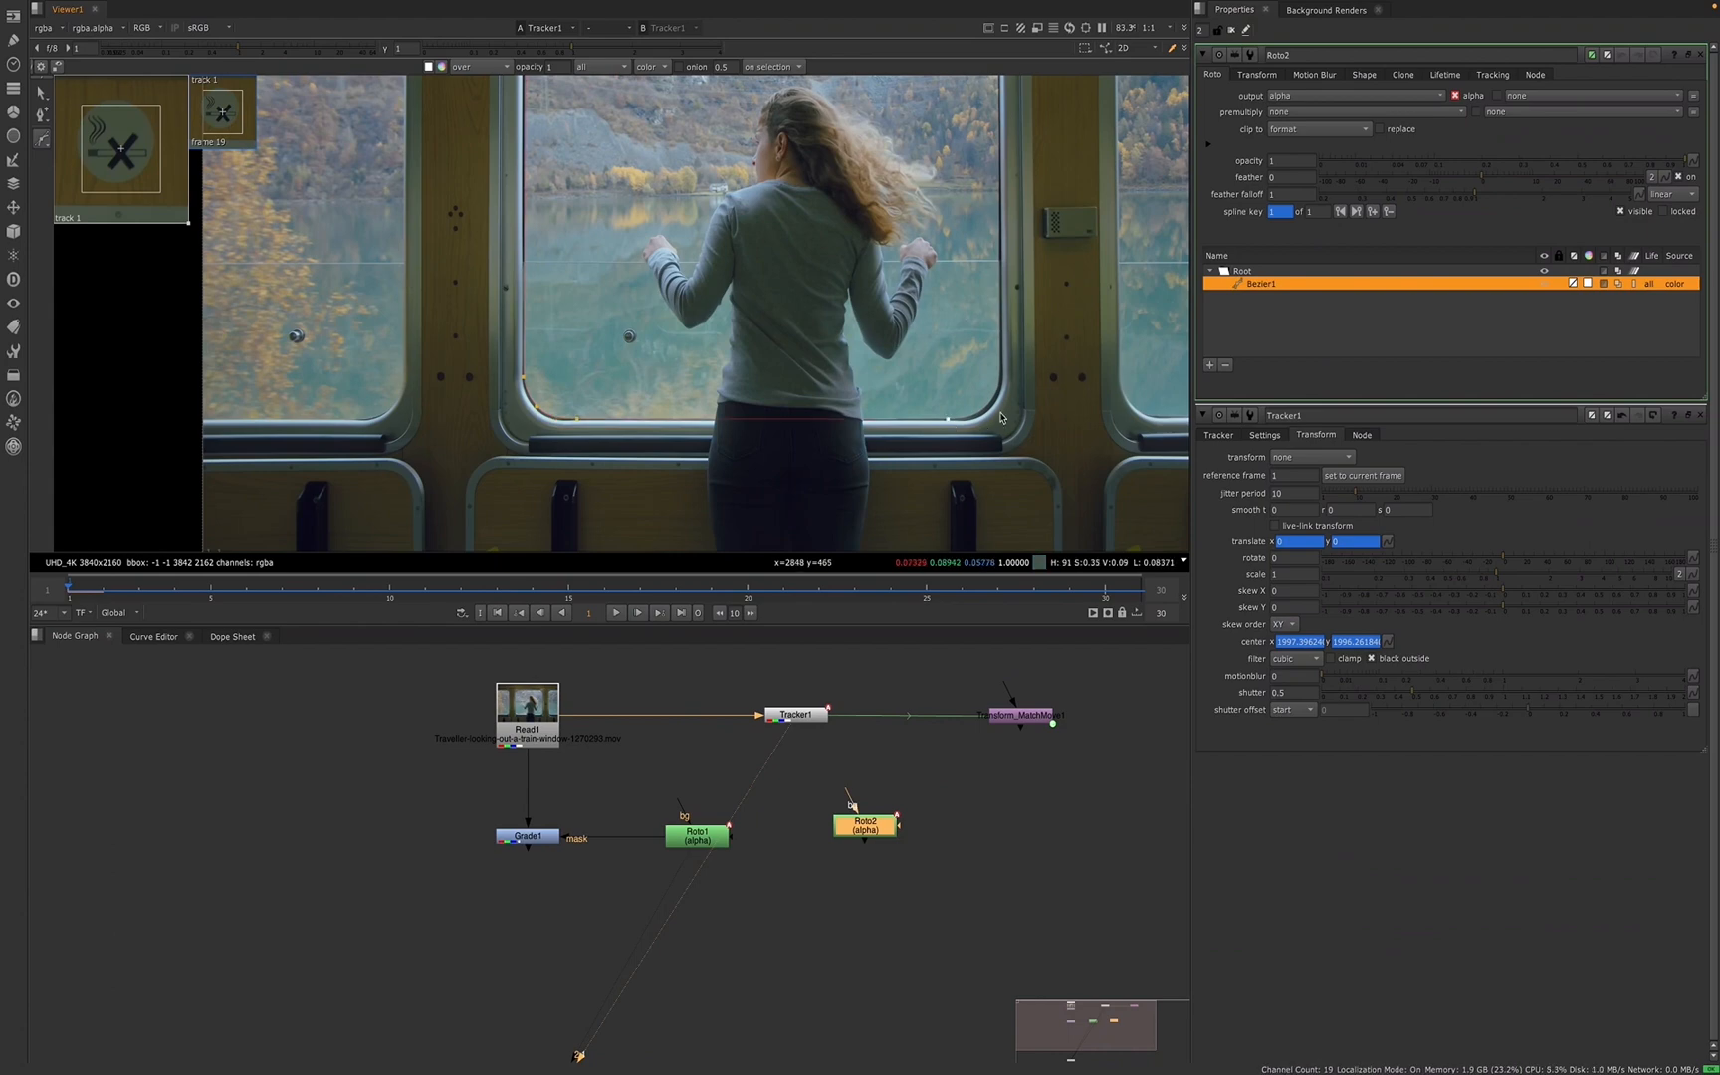
- Continue the Roto2 Bezier around the middle window's lower-right corner and up its right edge
scroll(1001, 418, "up", 5)
mouse_move(979, 381)
left_mouse_down()
mouse_move(992, 372)
mouse_move(971, 399)
left_mouse_up()
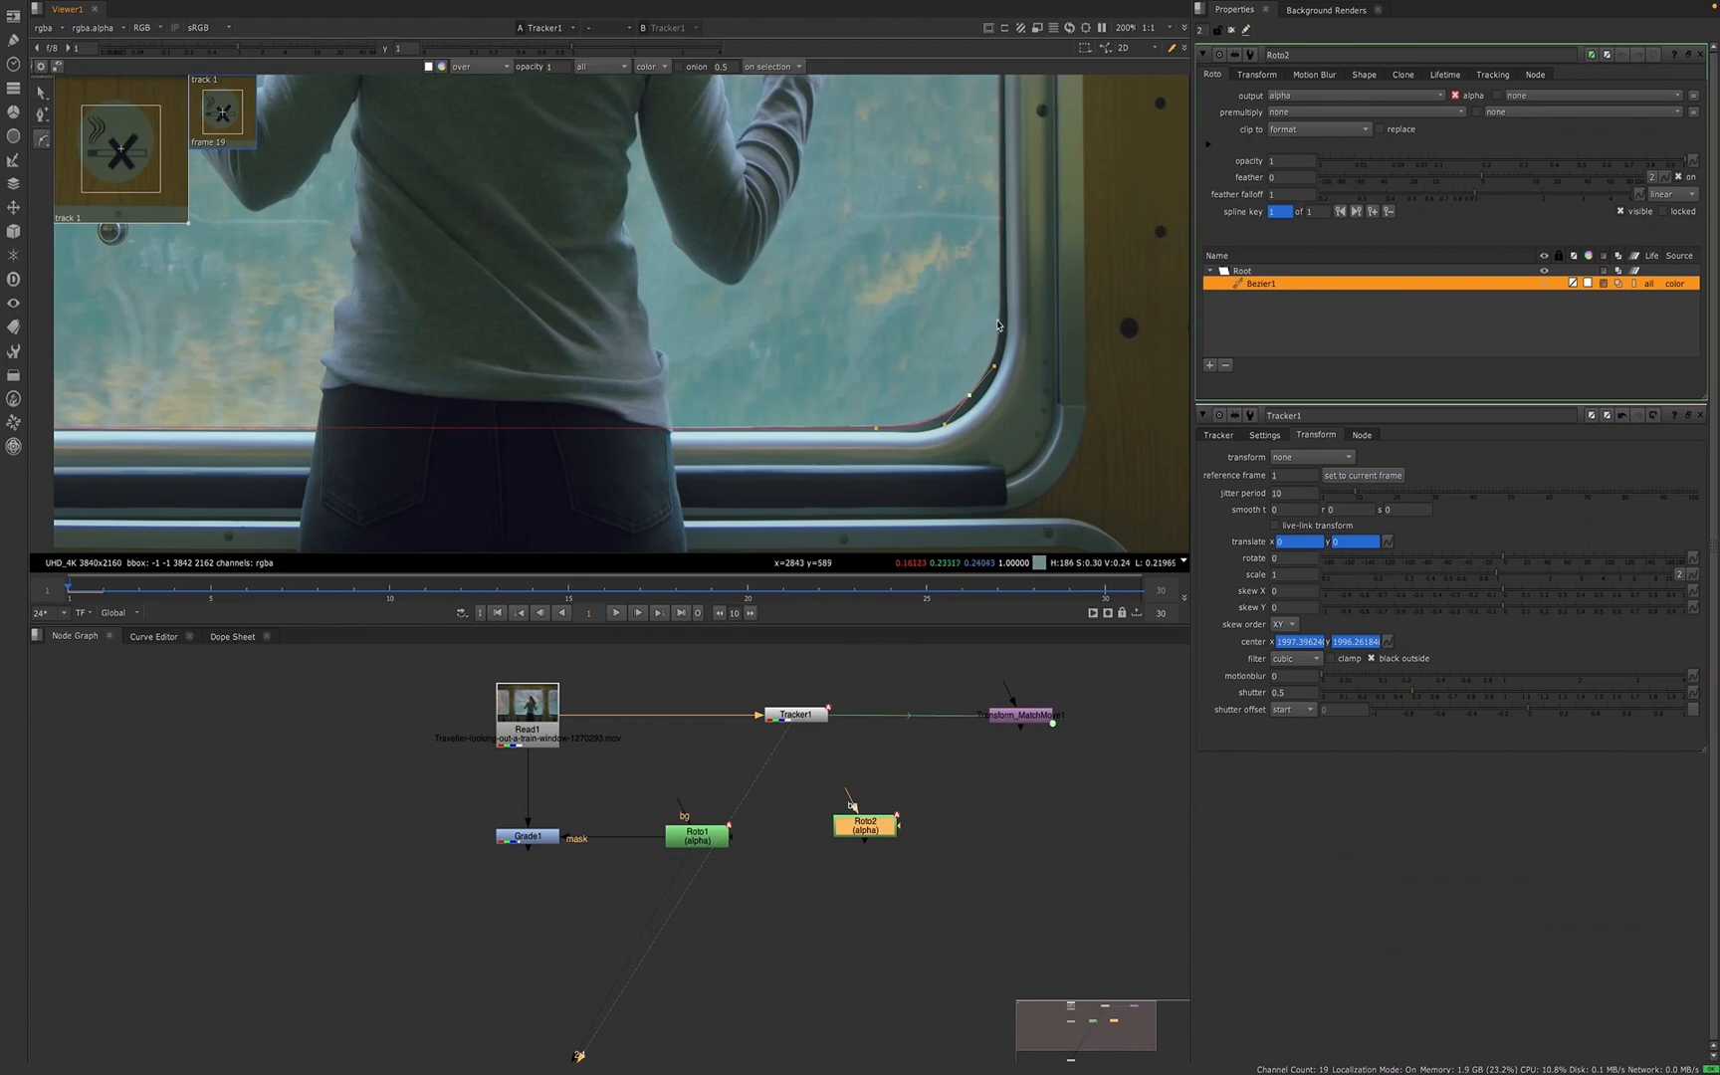
left_click_drag(1000, 301, 1001, 269)
- Place Bezier points around the middle window's upper-right corner and close the shape along the top edge
scroll(951, 315, "down", 3)
middle_click_drag(847, 196, 815, 402)
middle_click_drag(944, 166, 901, 305)
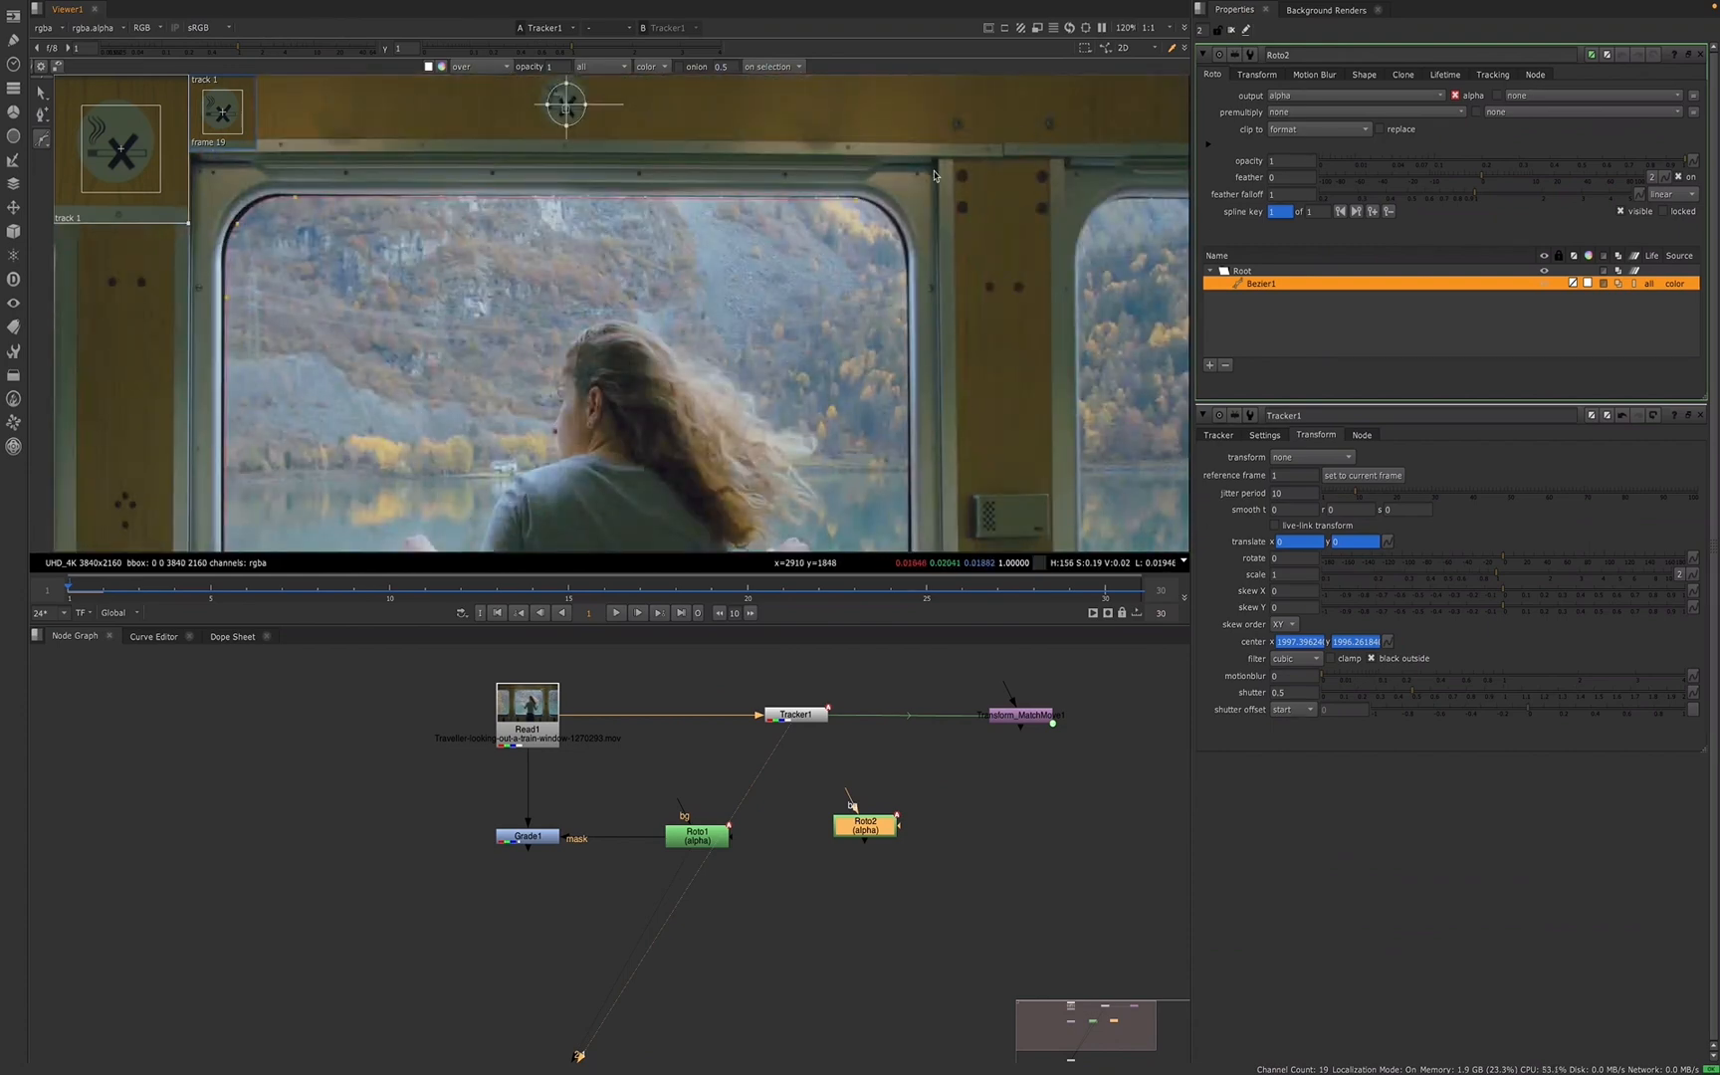
scroll(932, 170, "up", 4)
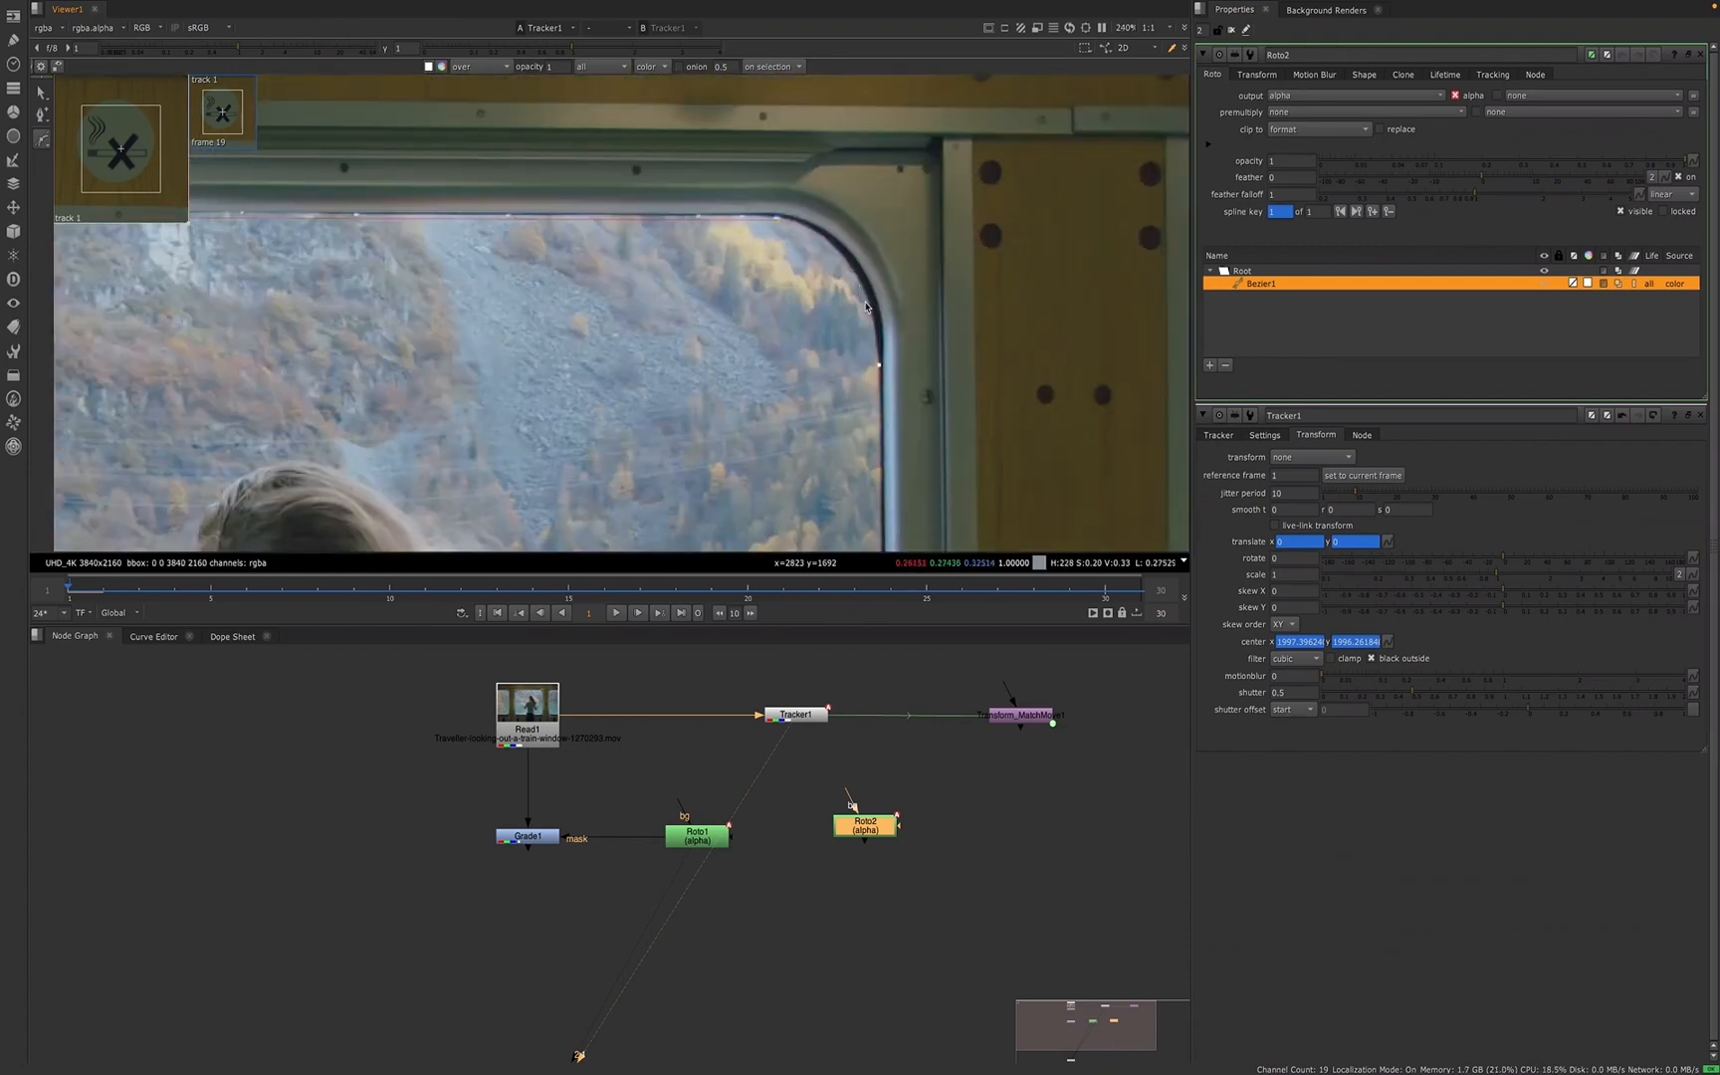
left_click_drag(841, 264, 835, 250)
left_click(778, 222)
left_click_drag(778, 221, 778, 217)
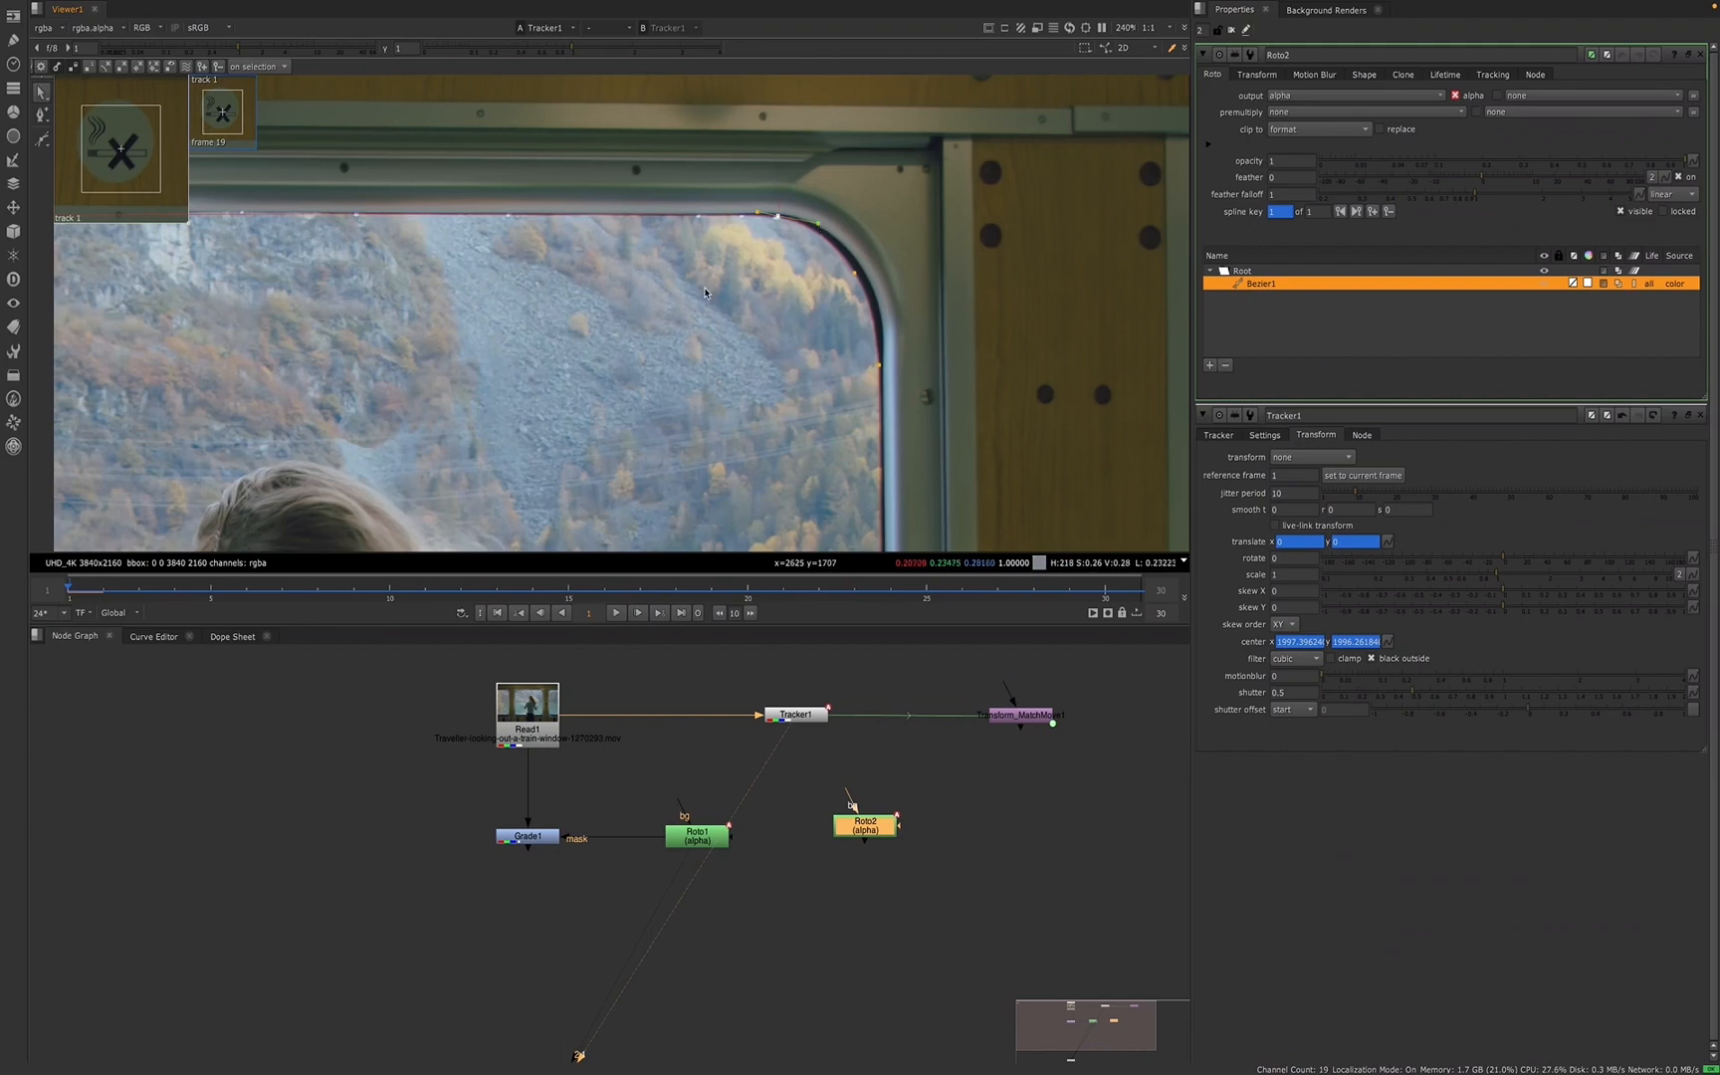
- Reshape the Bezier at the middle window's upper-left corner by adjusting the corner point and its upper tangent handle
scroll(699, 288, "down", 3)
middle_click_drag(699, 288, 1133, 280)
scroll(409, 239, "up", 5)
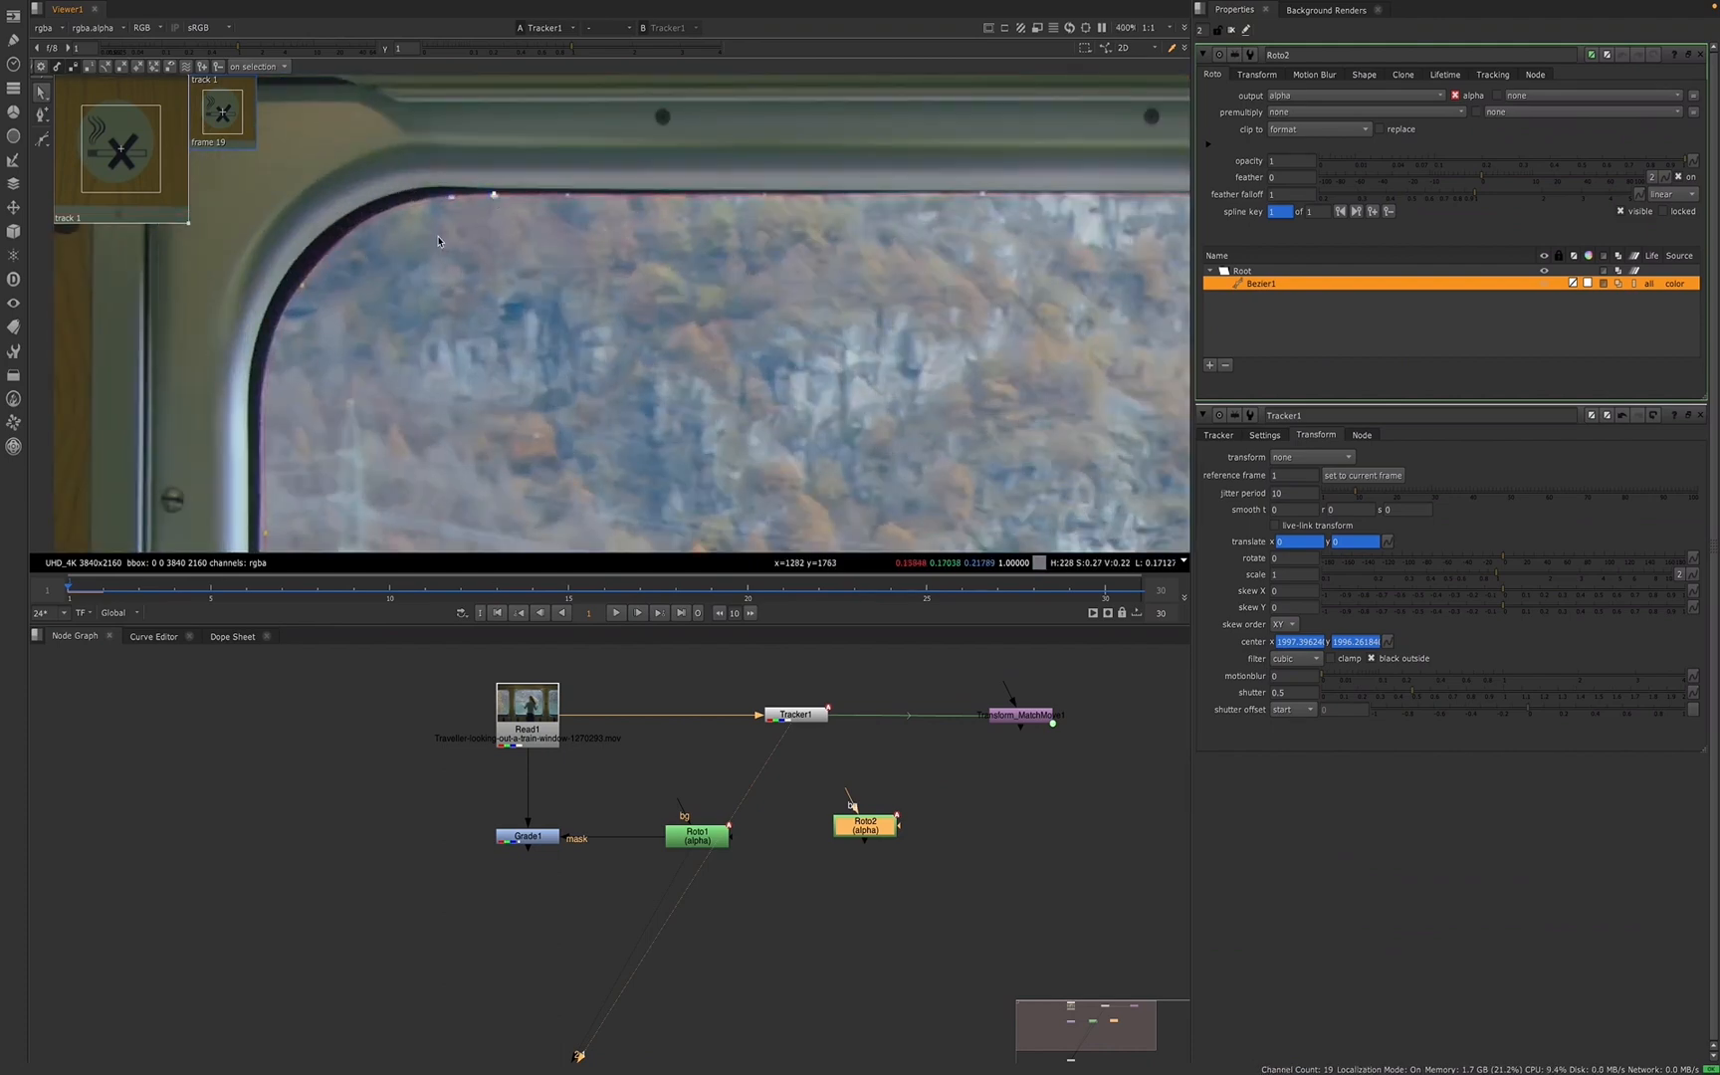
left_click(303, 287)
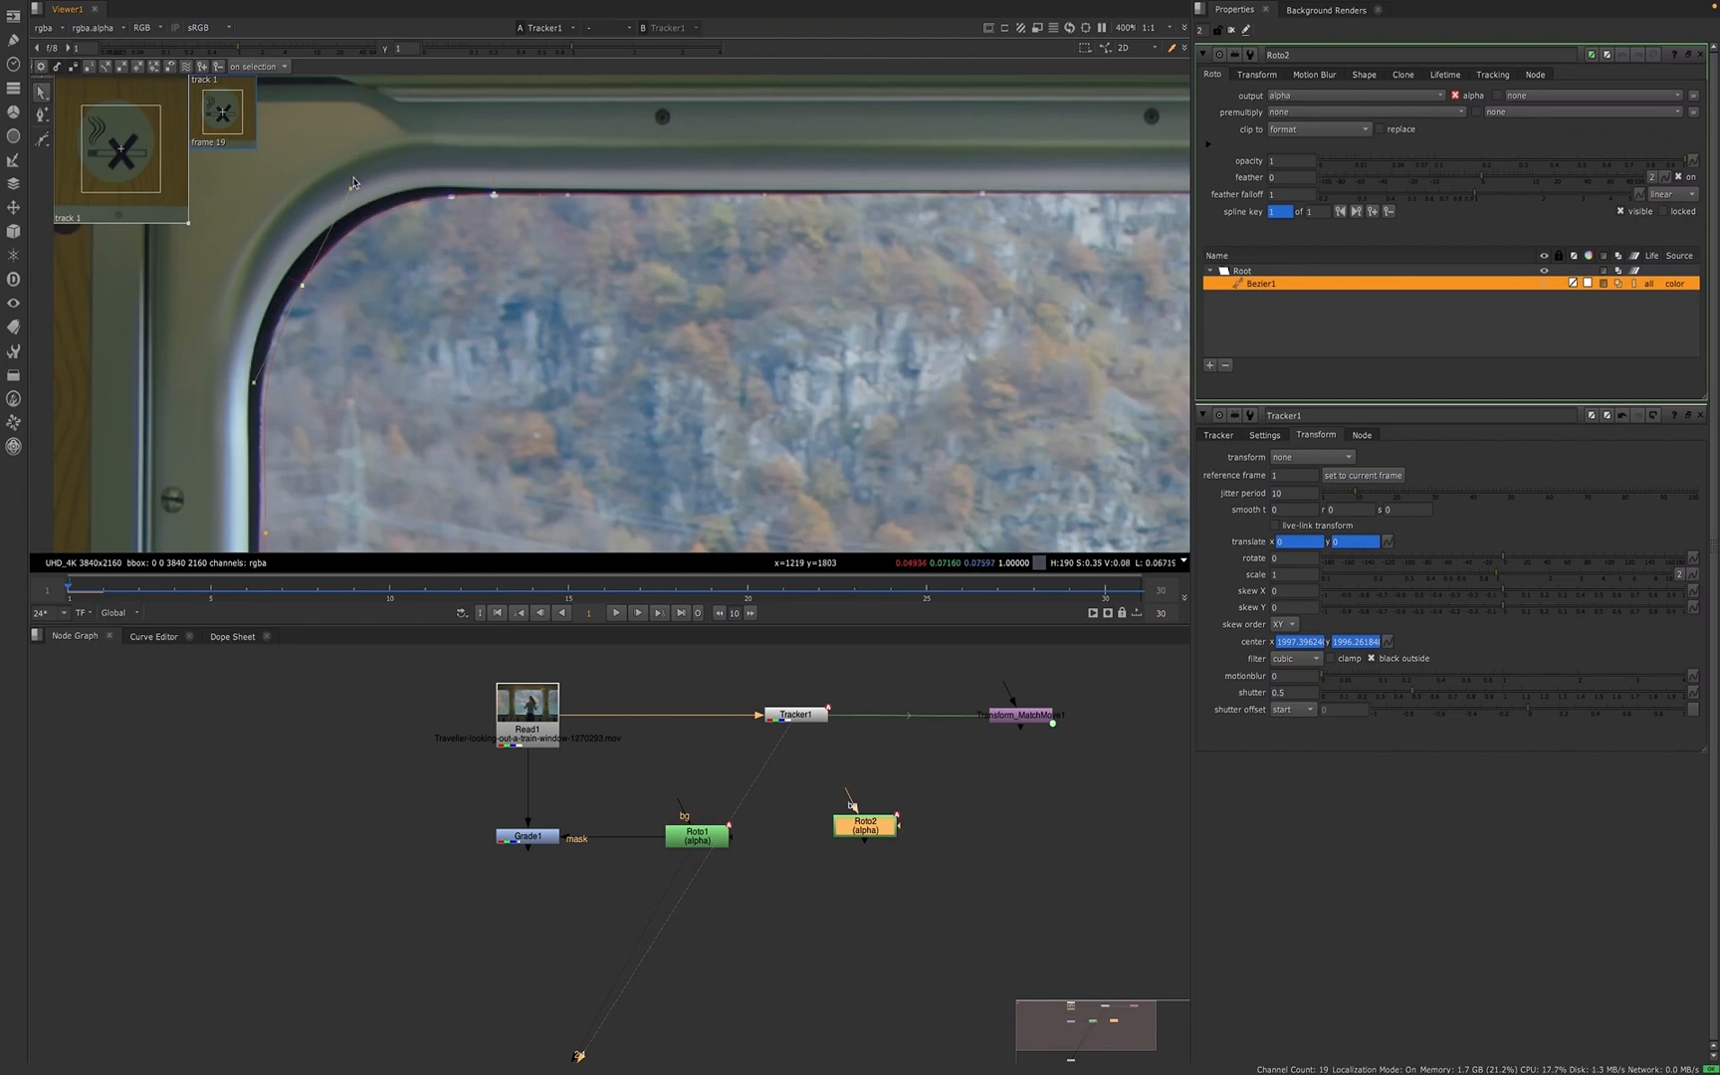
mouse_move(348, 189)
left_mouse_down()
mouse_move(386, 165)
mouse_move(364, 182)
left_mouse_up()
left_click_drag(302, 286, 298, 289)
- Align the upper point on the window's left edge with the border and adjust the upper-left corner point's lower tangent
middle_click_drag(254, 476, 360, 368)
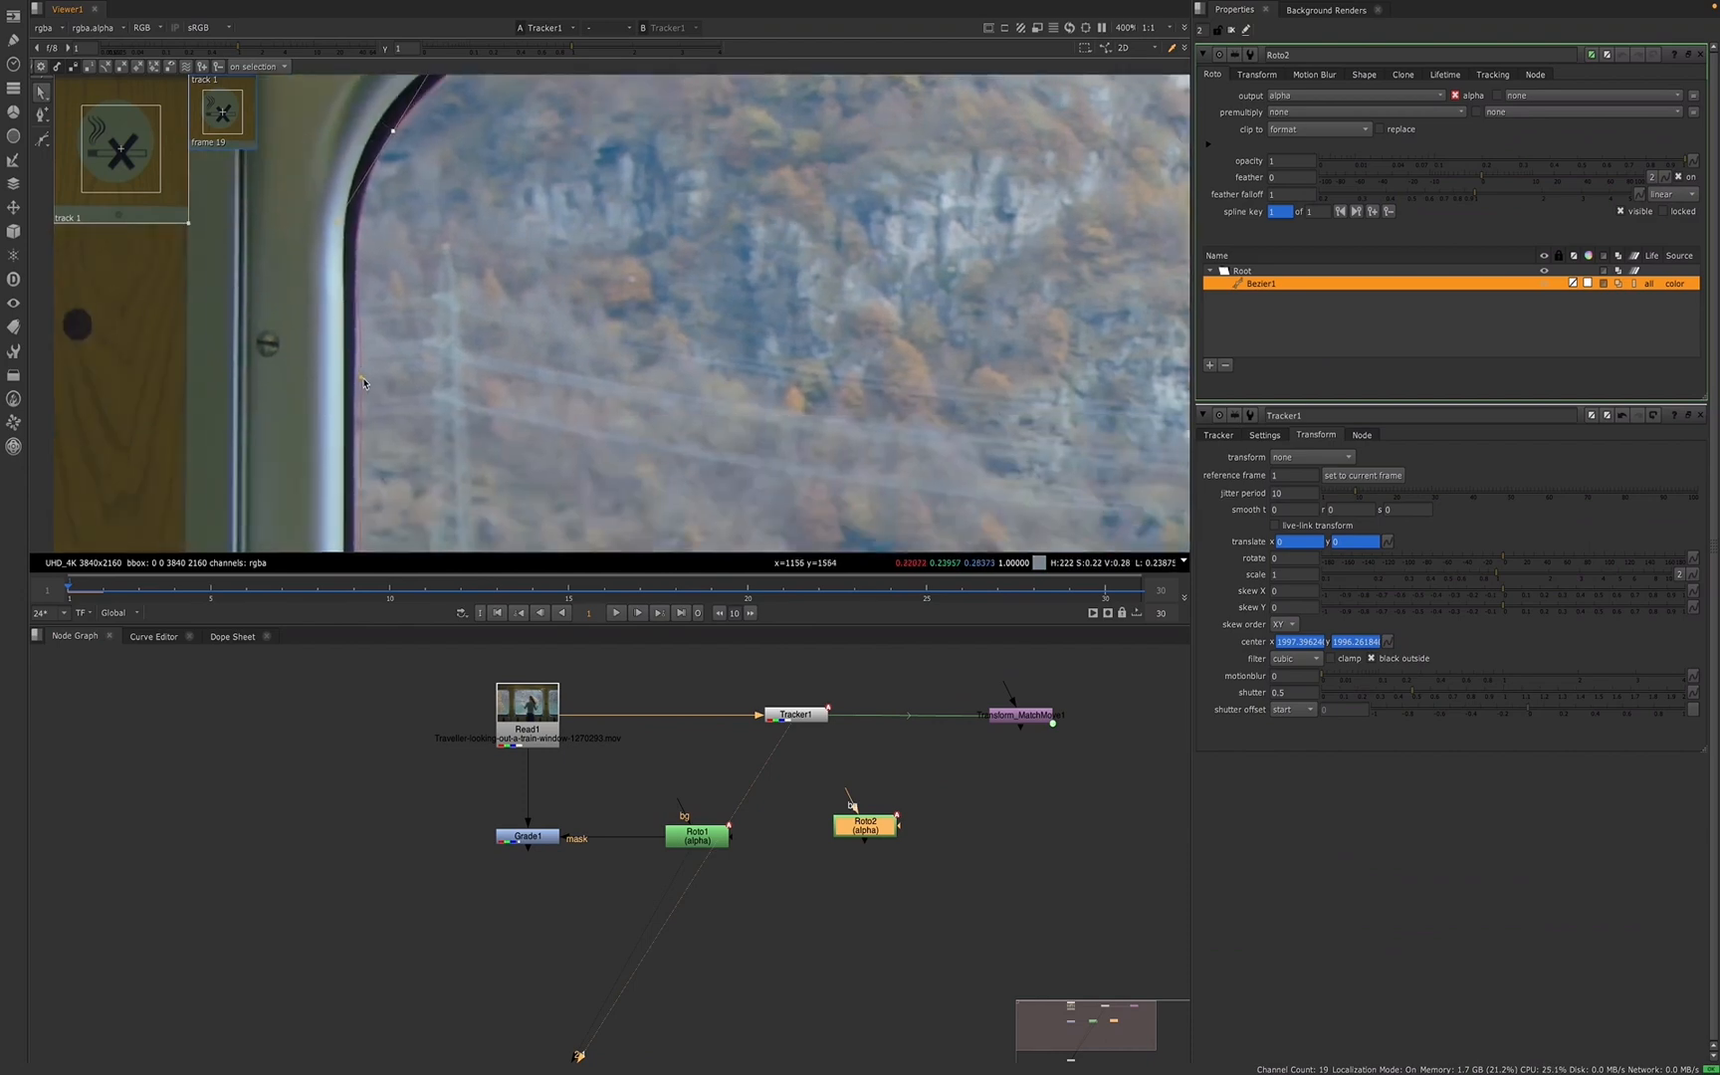
left_click_drag(361, 377, 356, 378)
middle_click_drag(357, 251, 324, 304)
left_click_drag(323, 303, 324, 339)
left_click(361, 184)
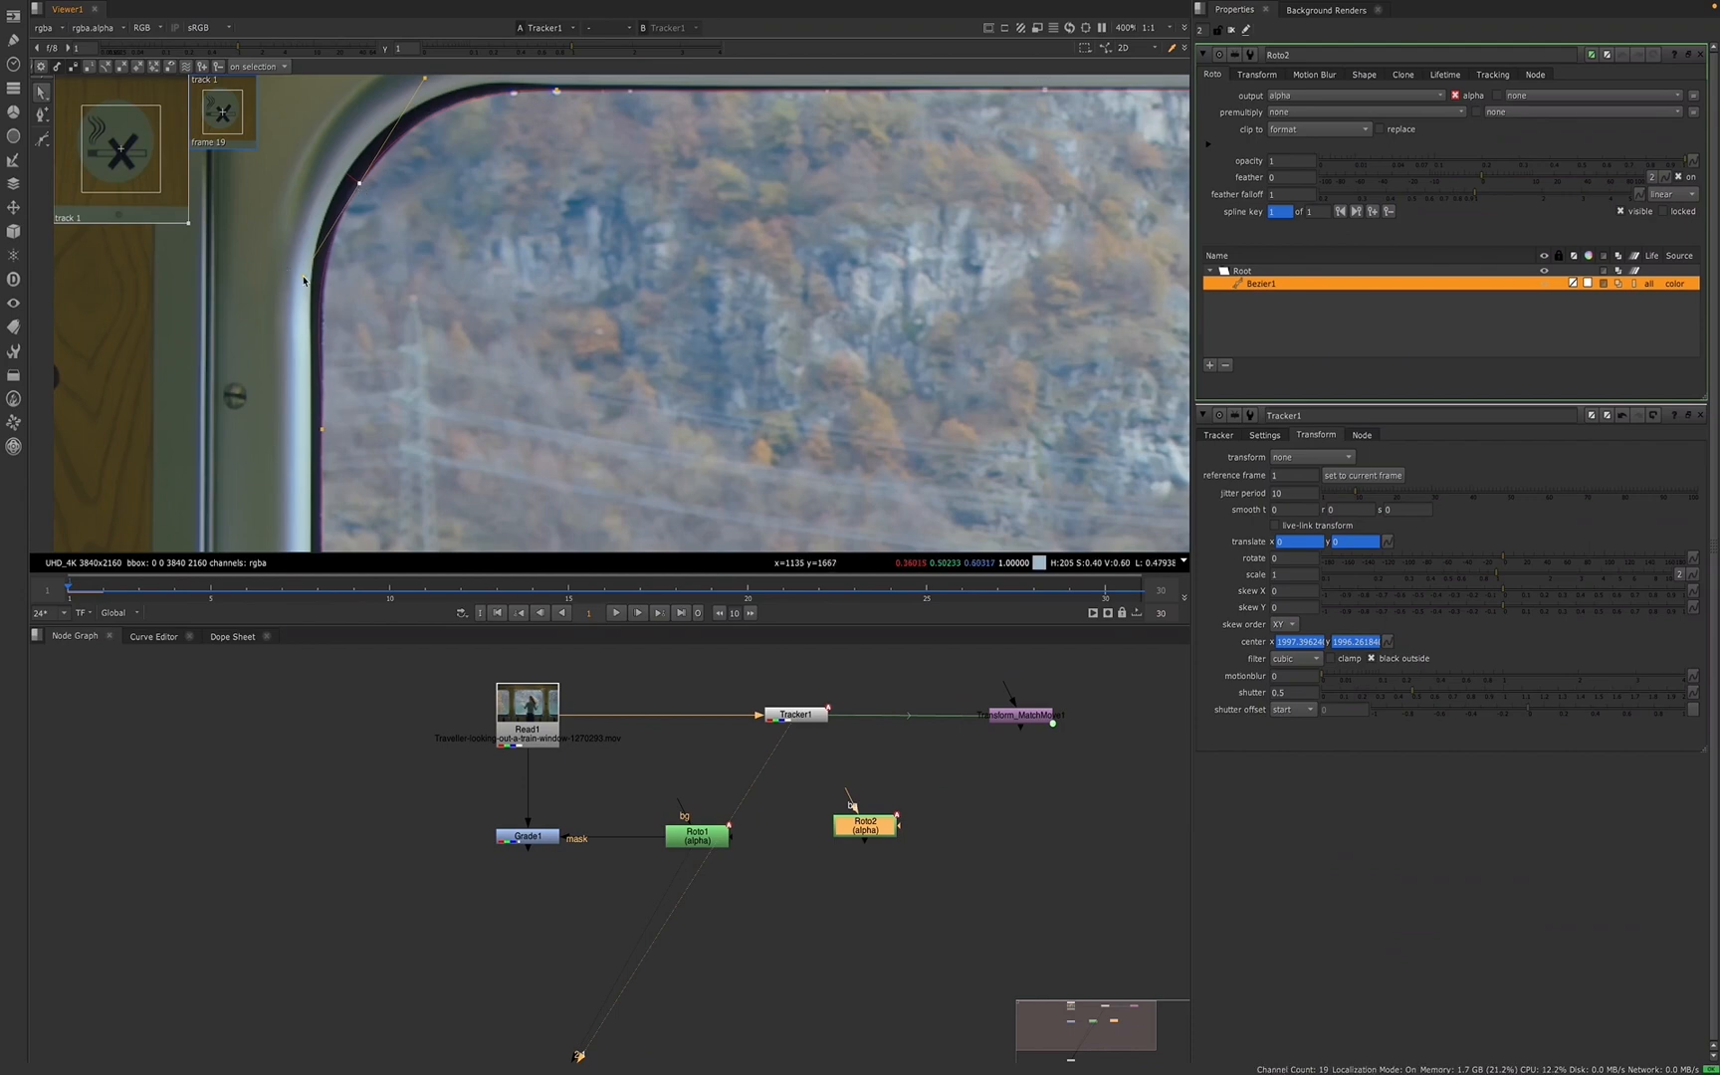
left_click_drag(303, 274, 310, 271)
- Refine the upper tangent handle of the upper-left corner point to follow the window's curve
scroll(352, 263, "down", 2)
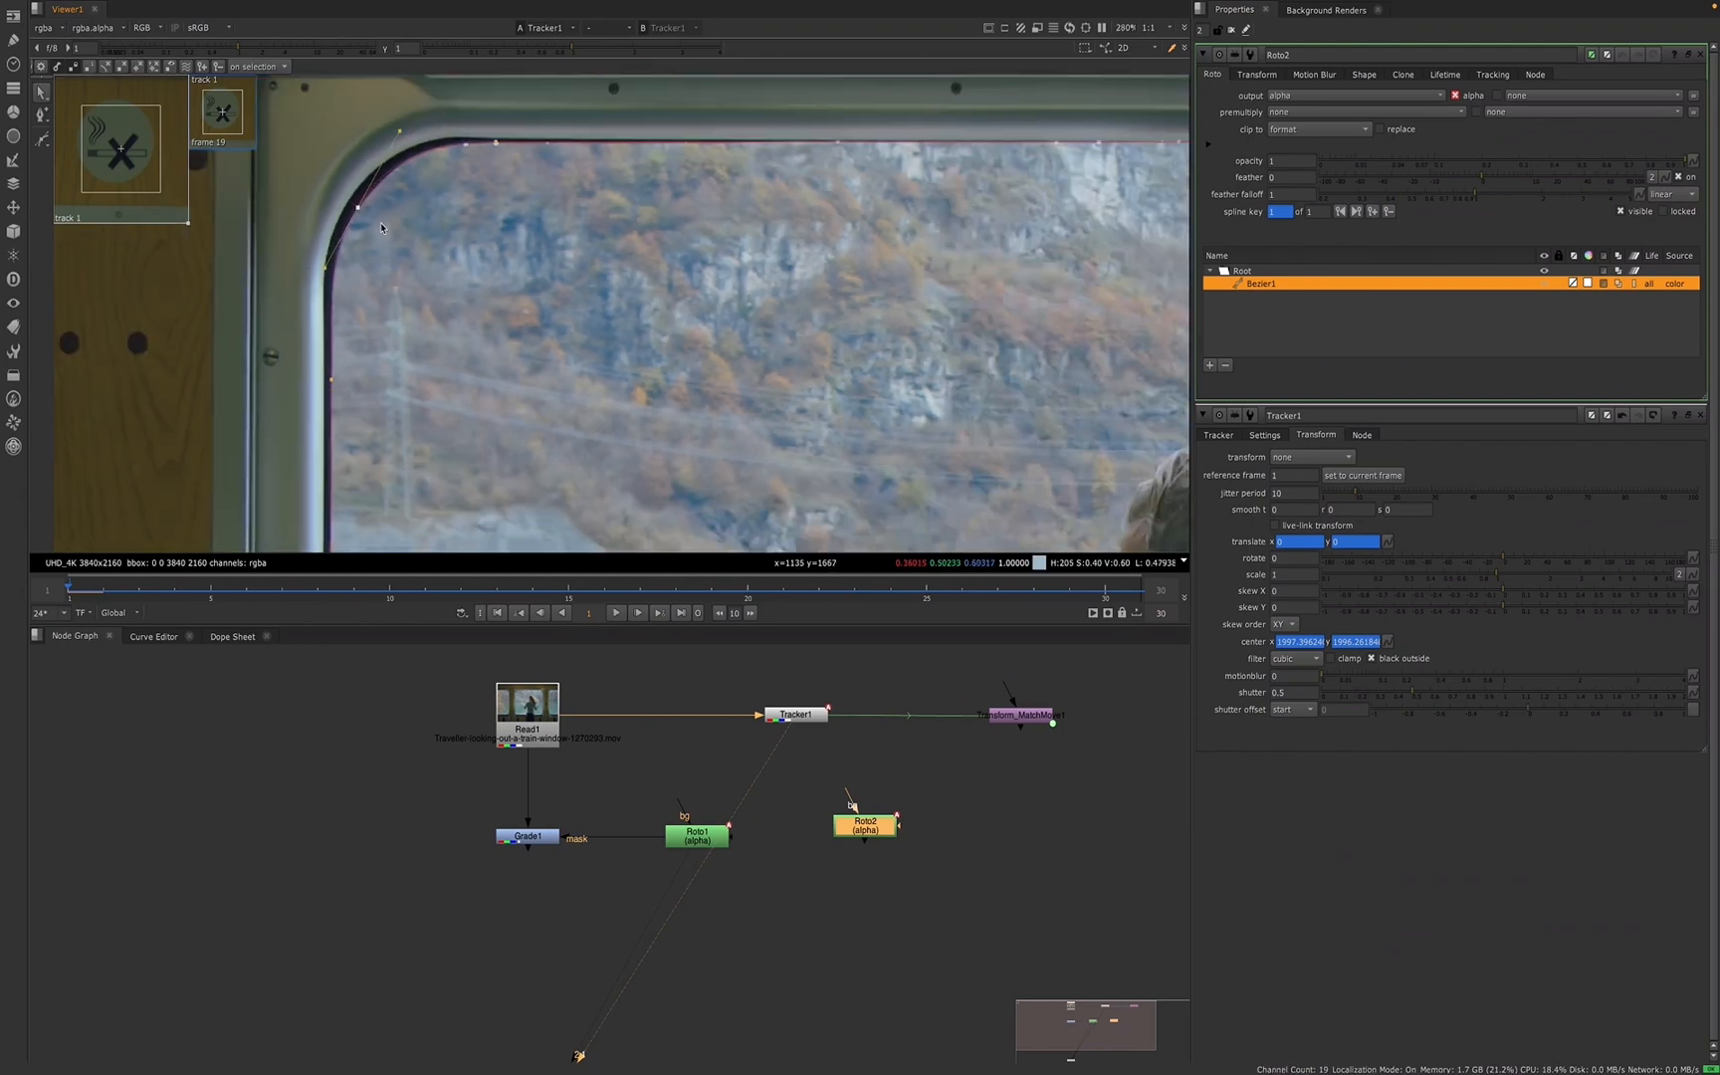
left_click(399, 132)
left_click_drag(389, 163, 413, 130)
left_click_drag(395, 155, 408, 135)
right_click(399, 141)
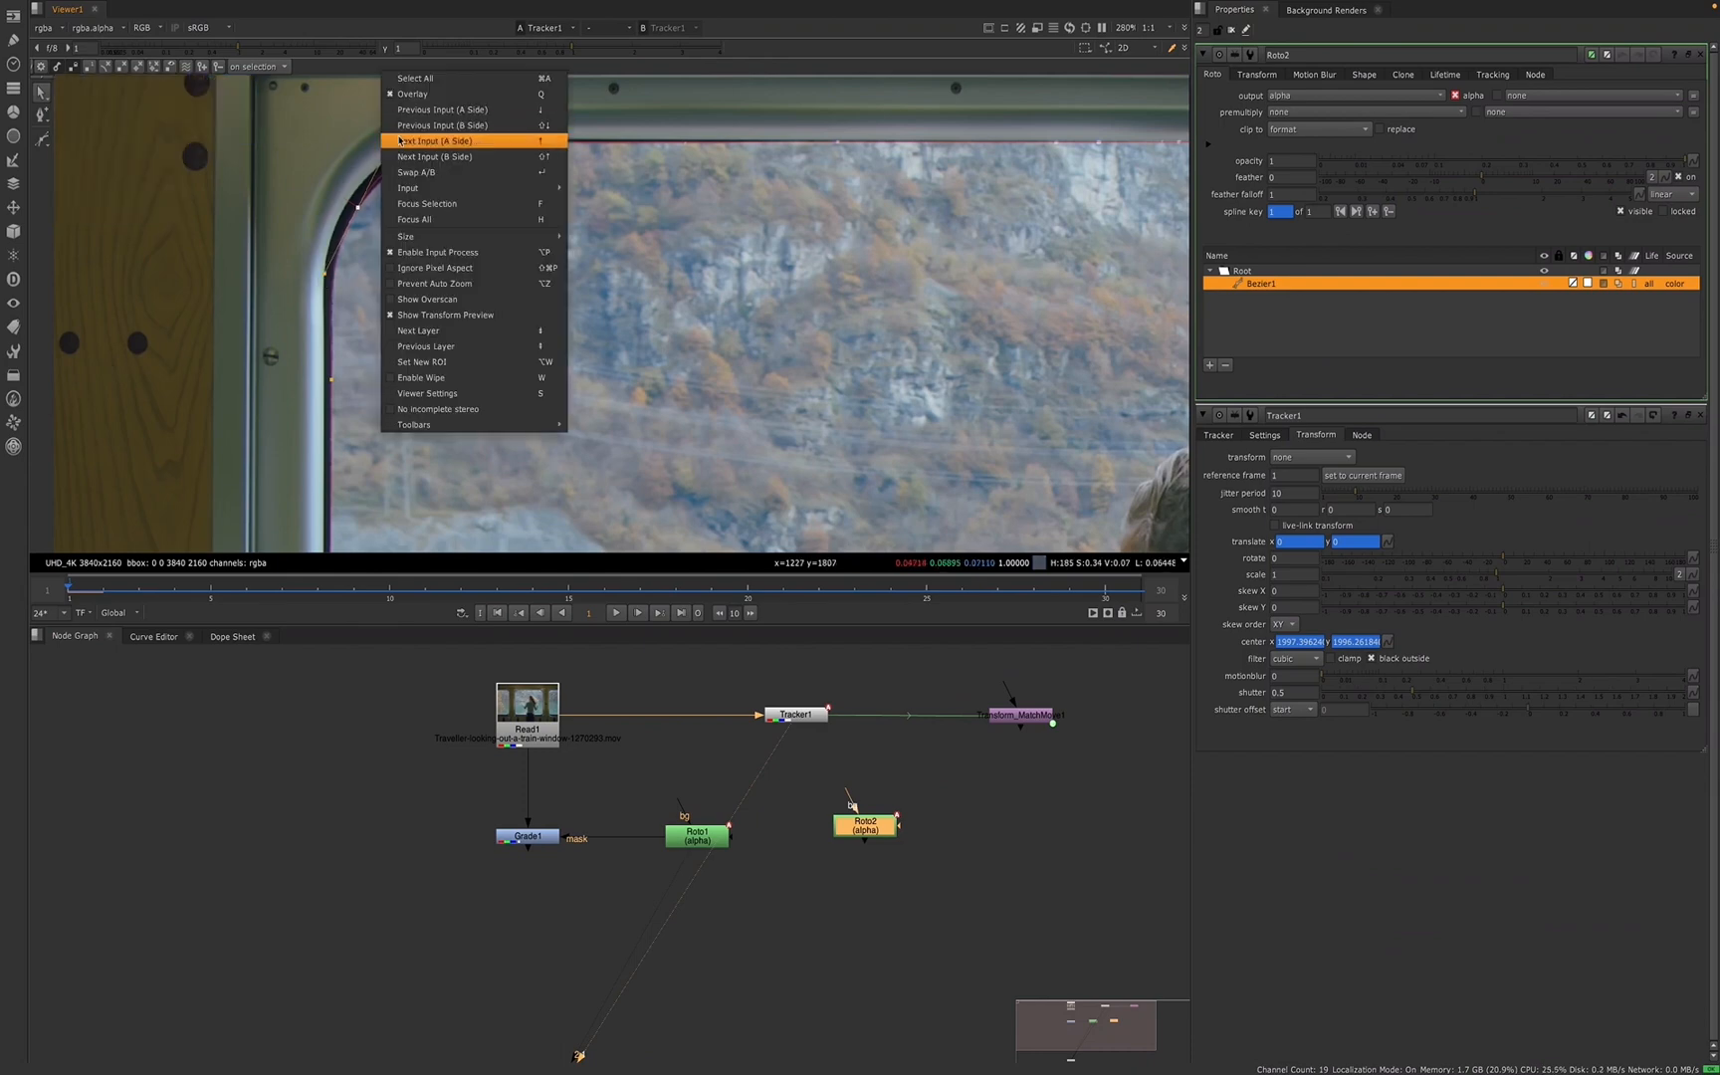
left_click(398, 140)
key("Tab")
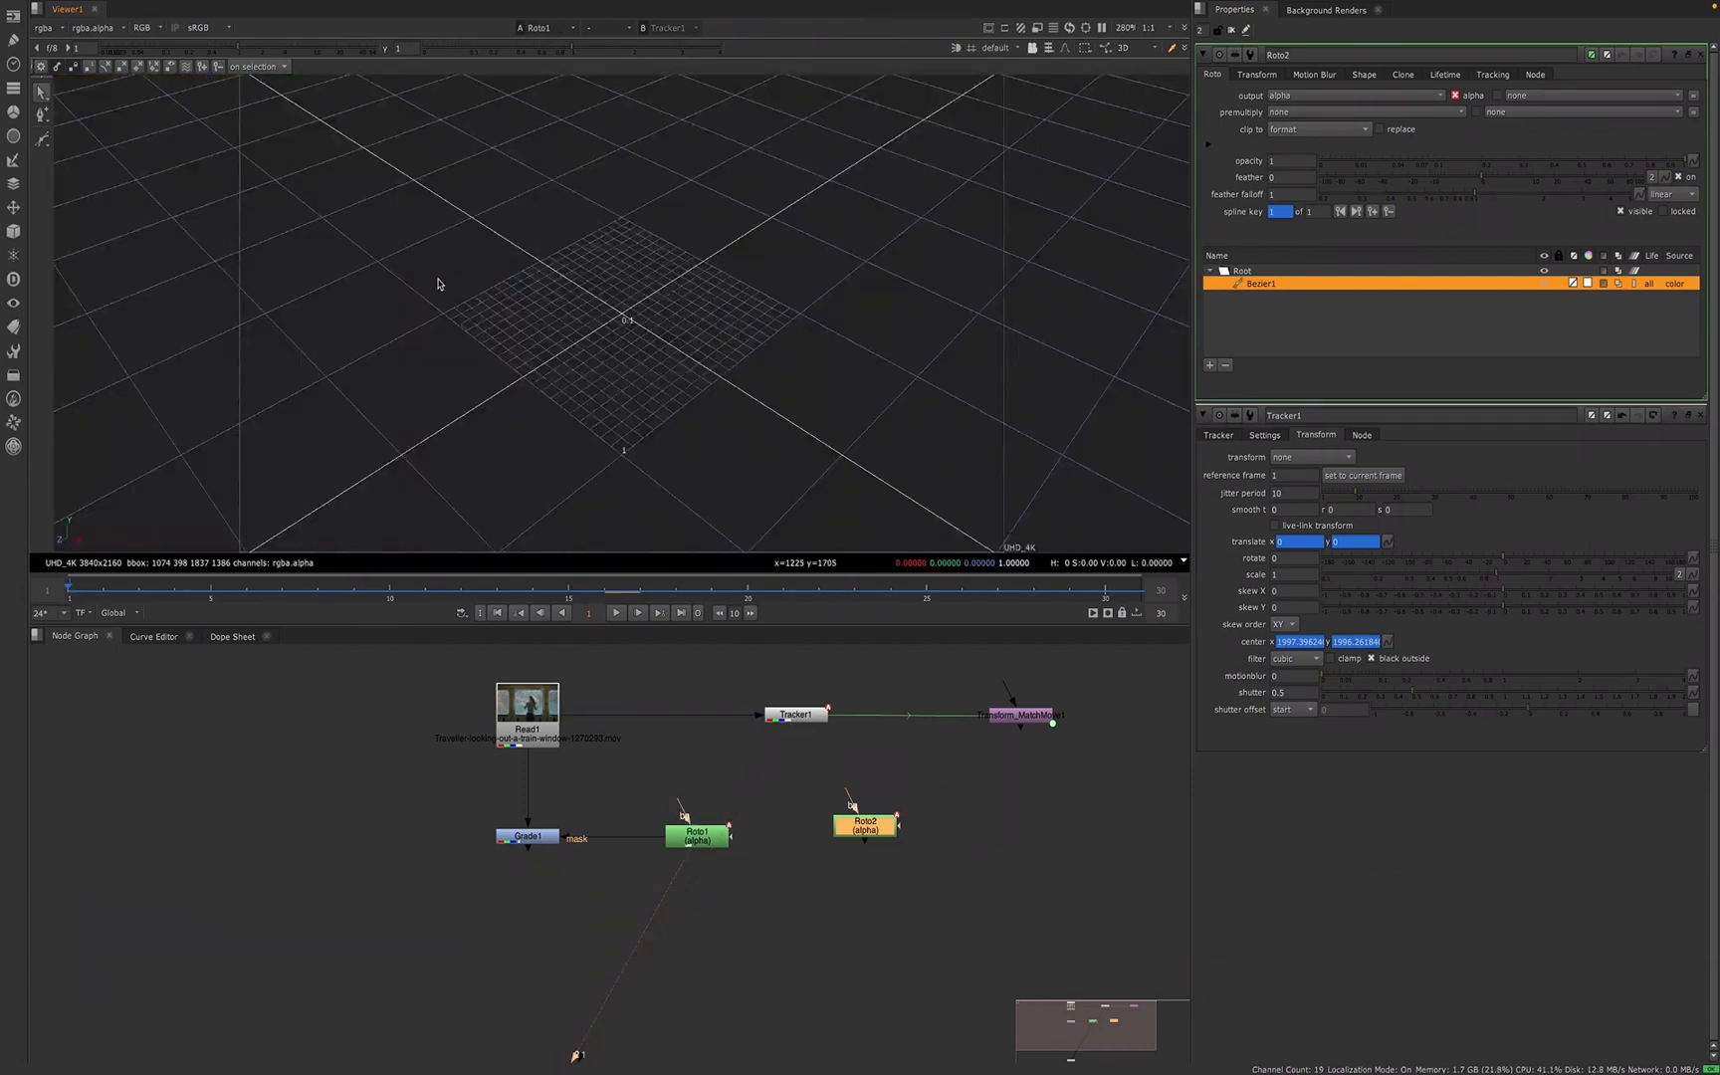
key("Tab")
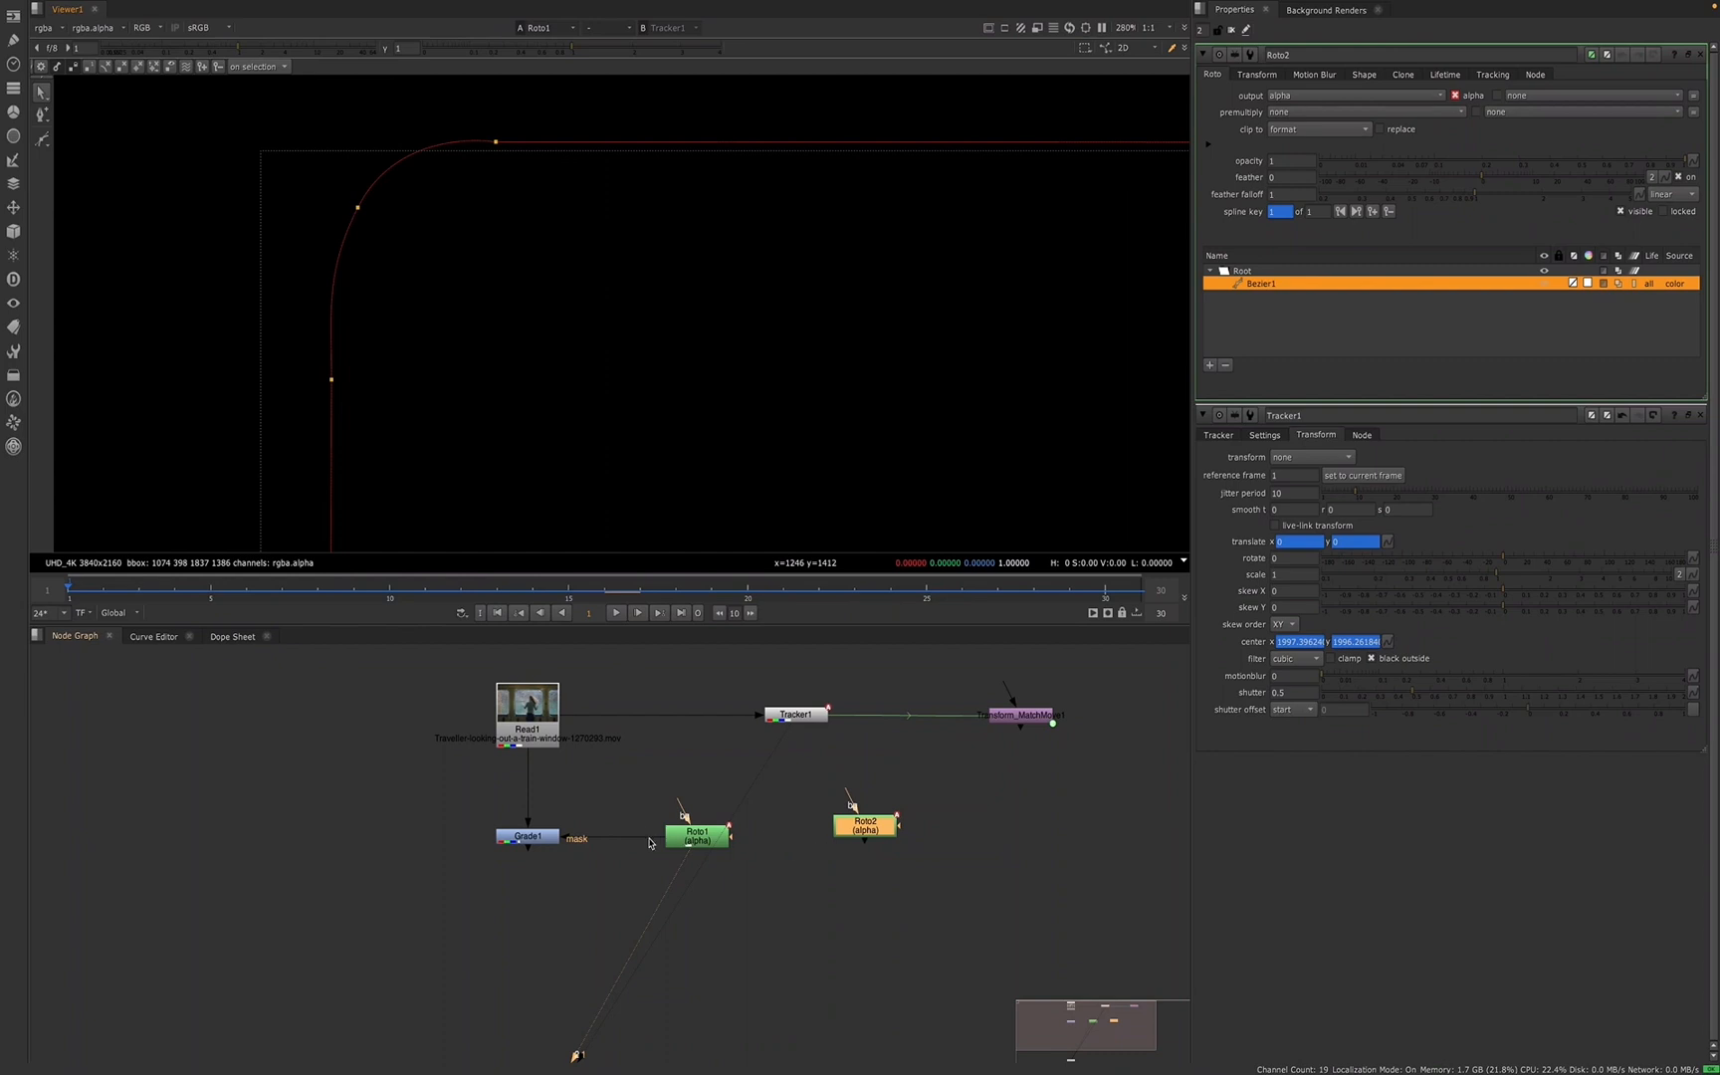
- Show the Read1 footage in the viewer behind the Bezier
left_click(512, 839)
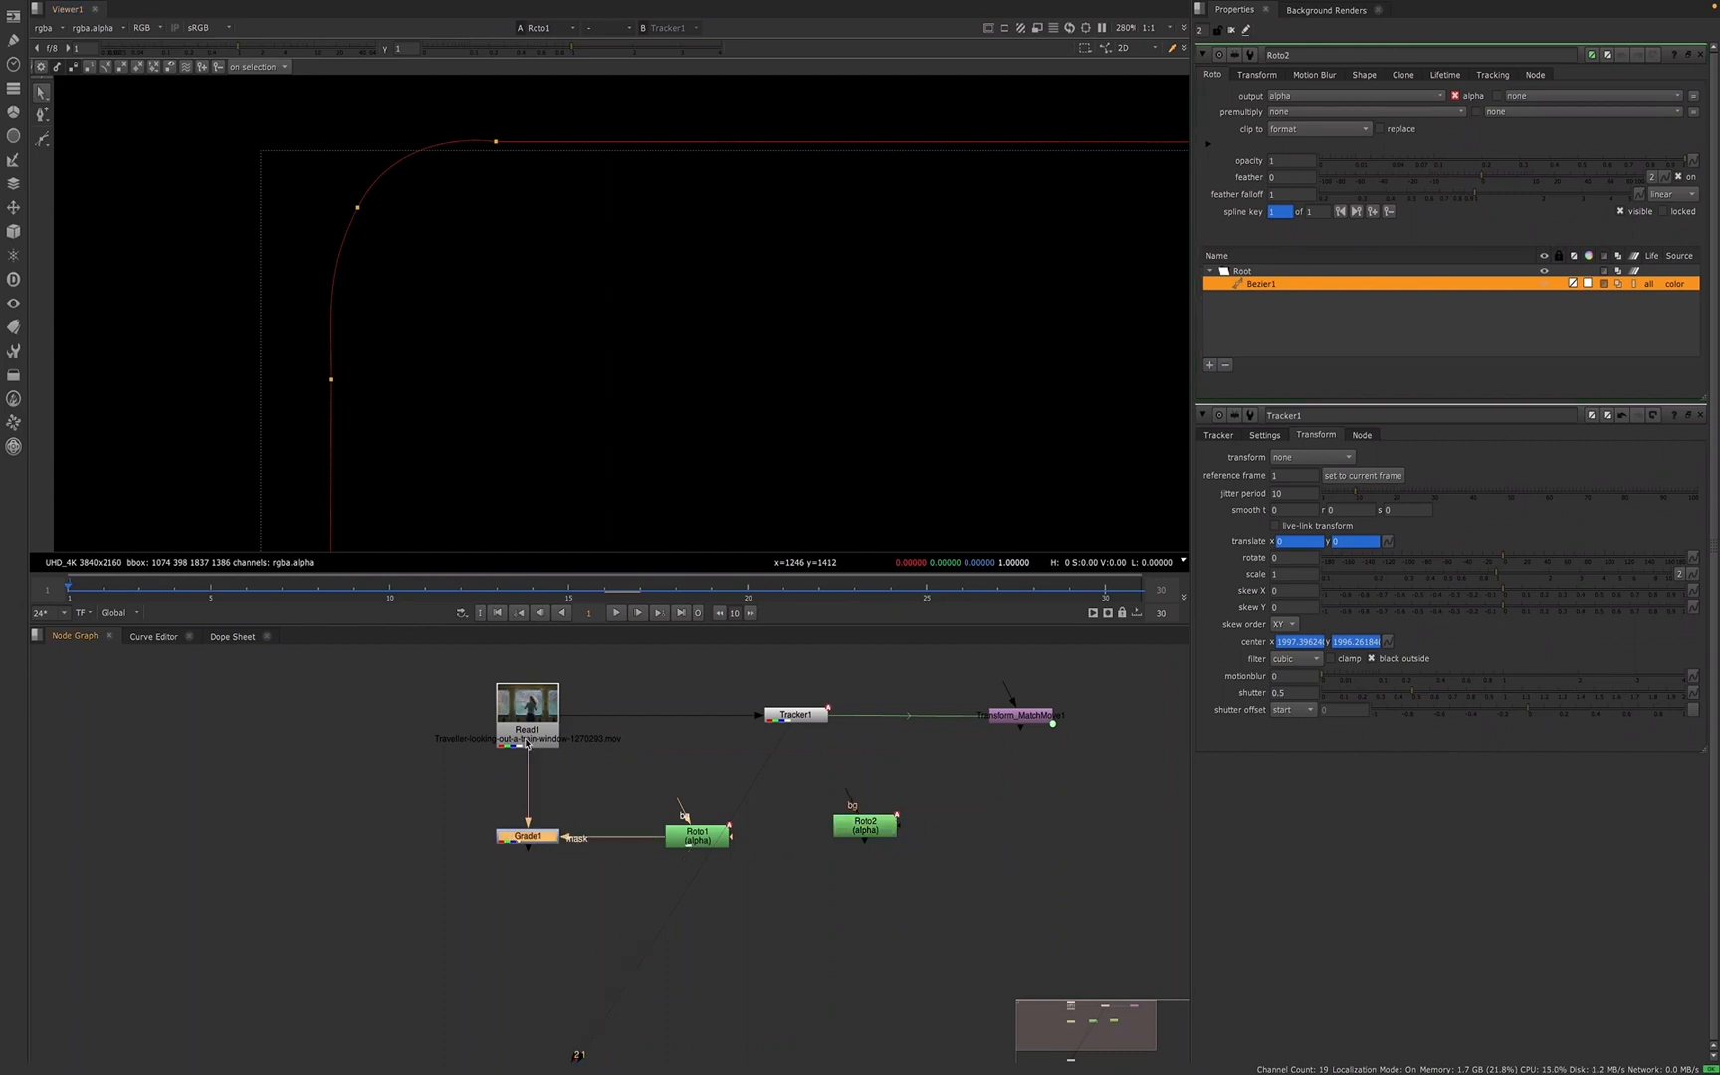
key("Up")
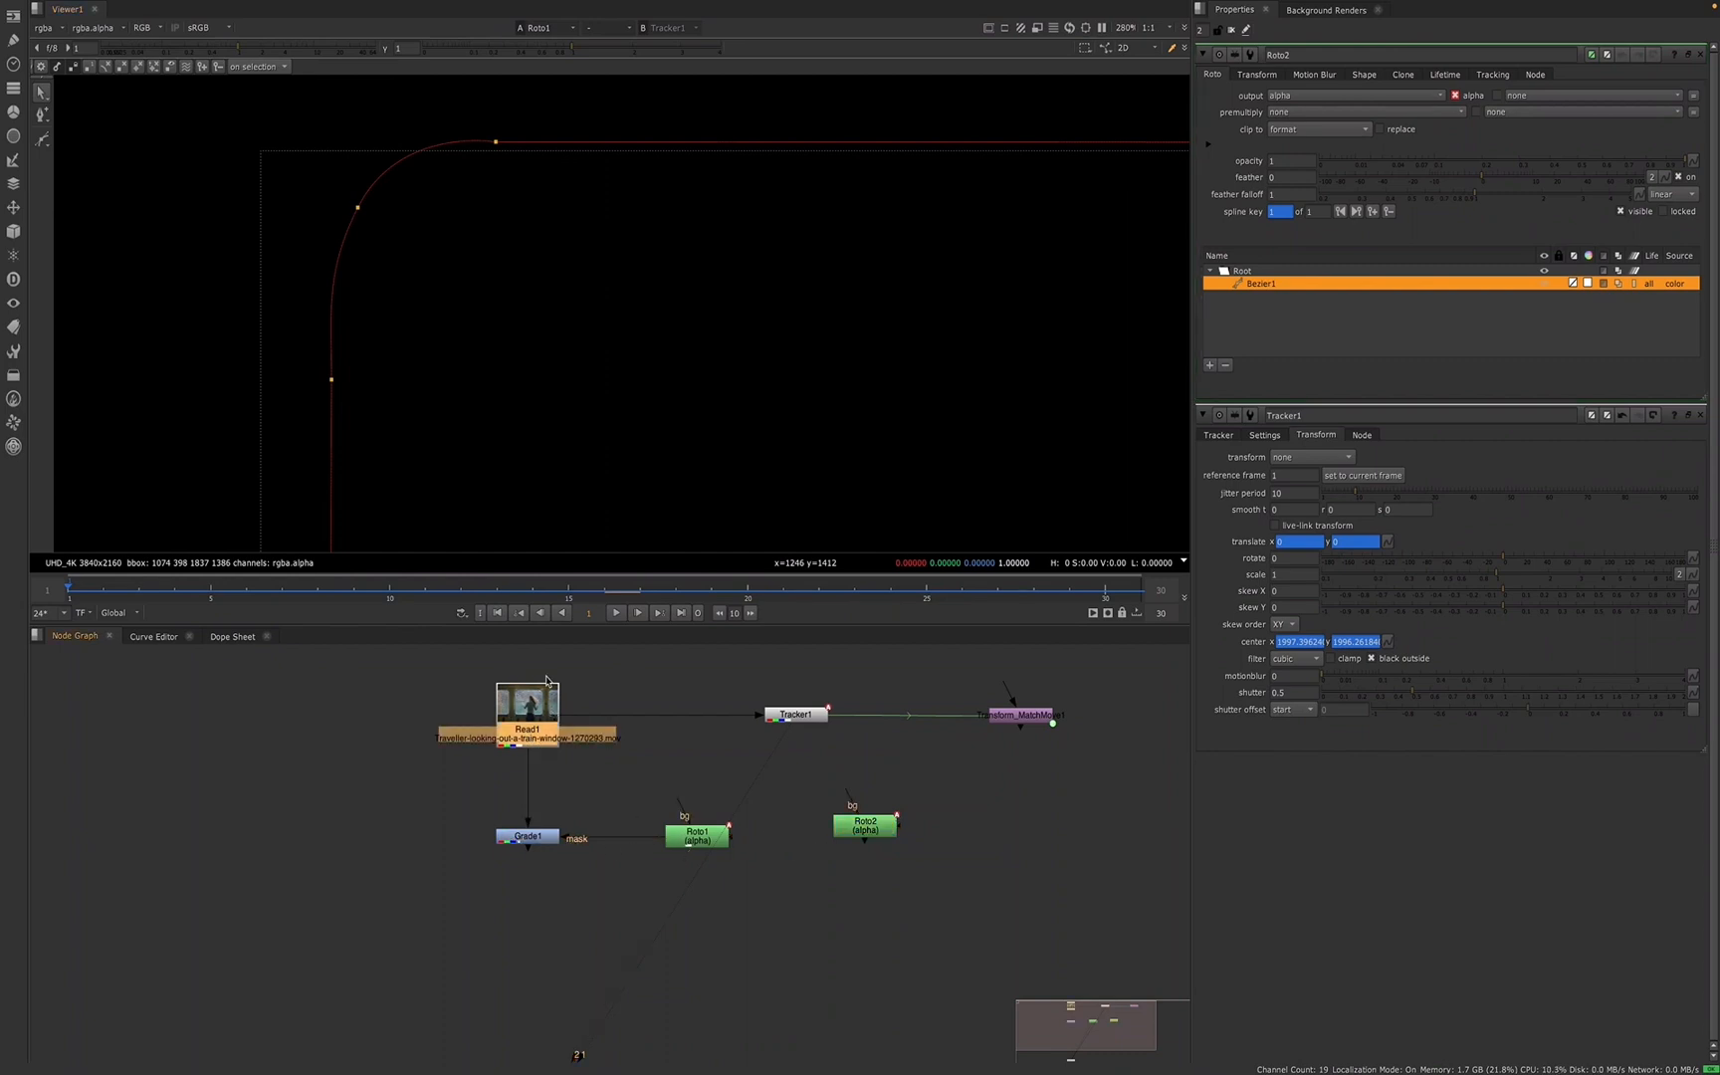
key("1")
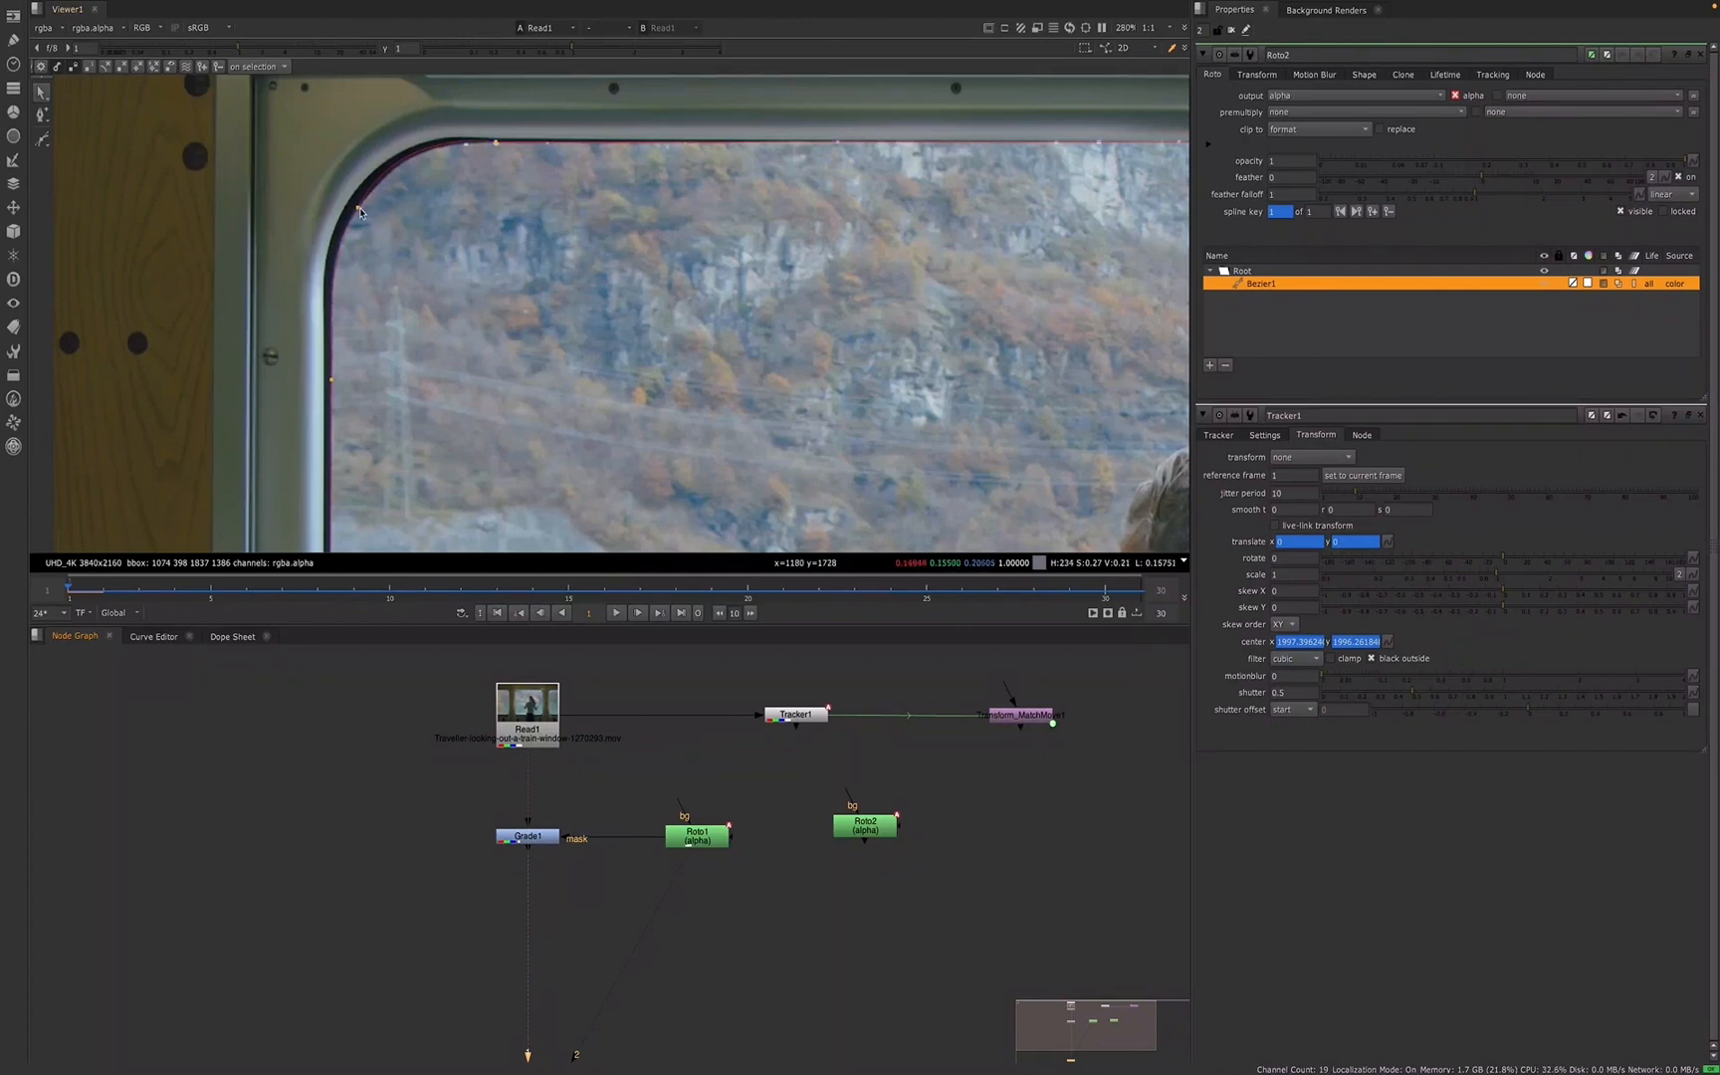
- Move the Bezier's upper-left corner point onto the window edge and add extra points around that corner to fit the curve
left_click(359, 208)
key("v")
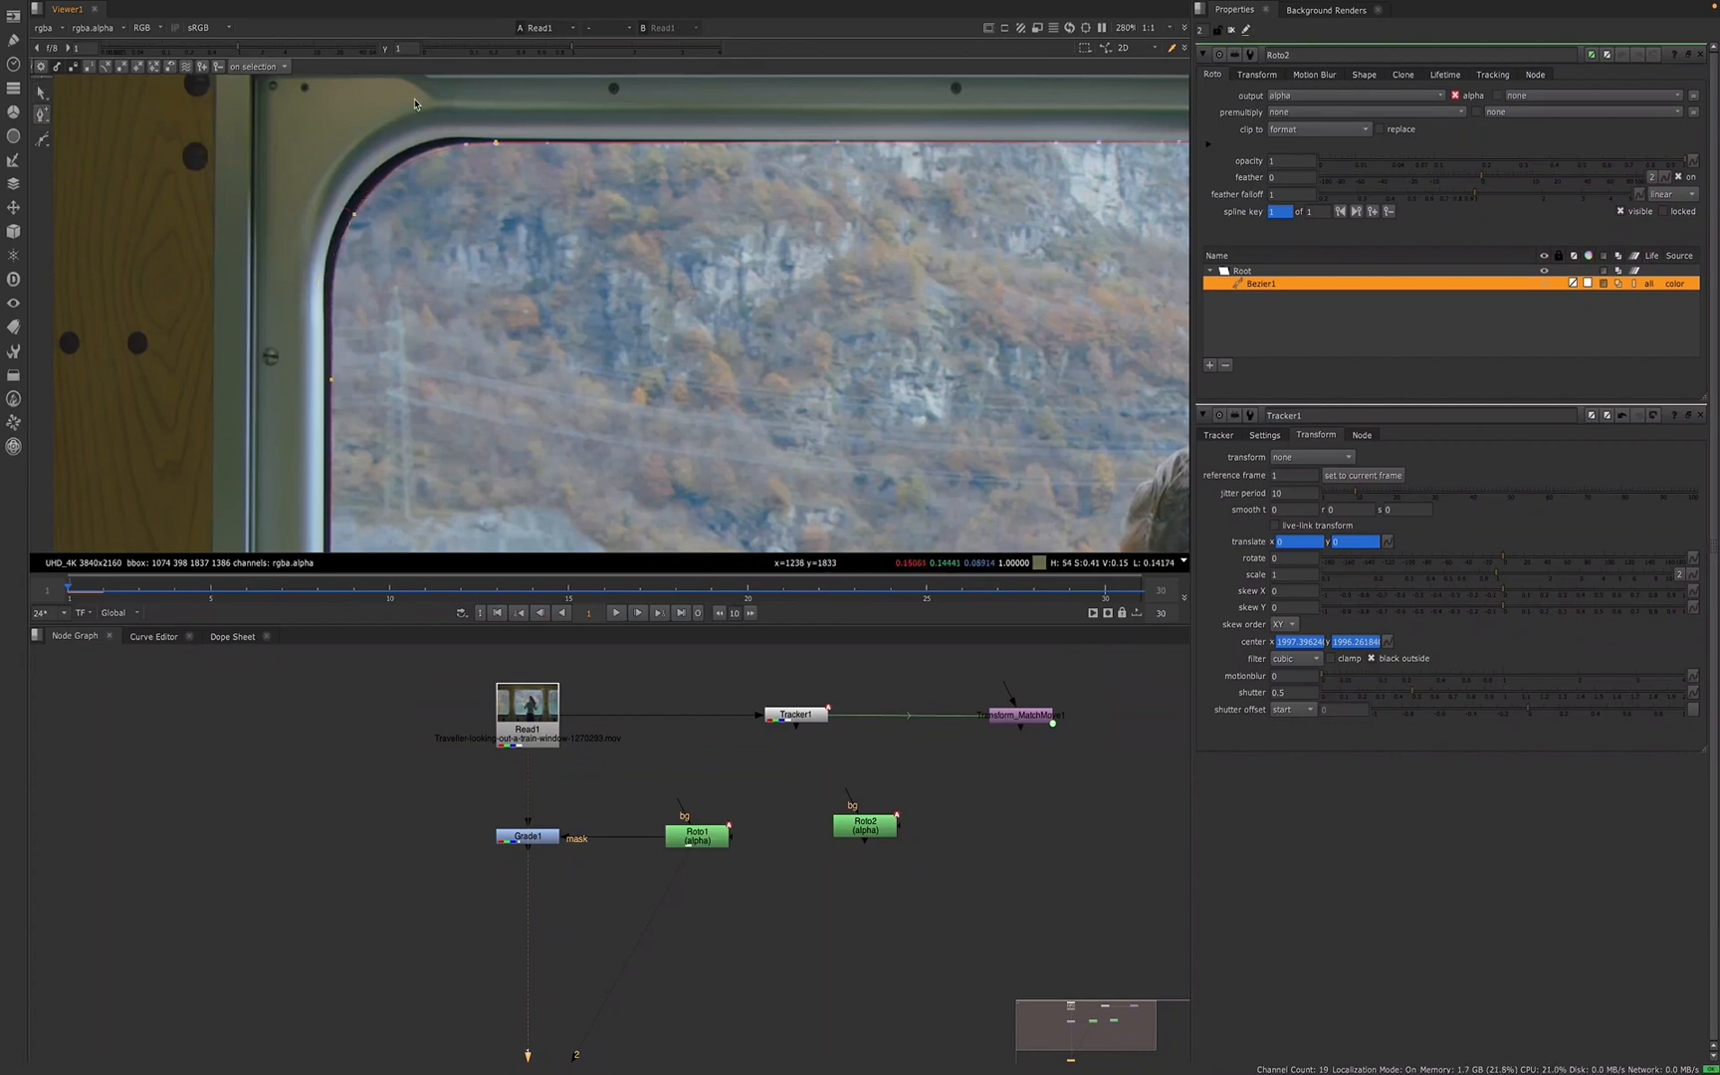
left_click_drag(428, 155, 424, 152)
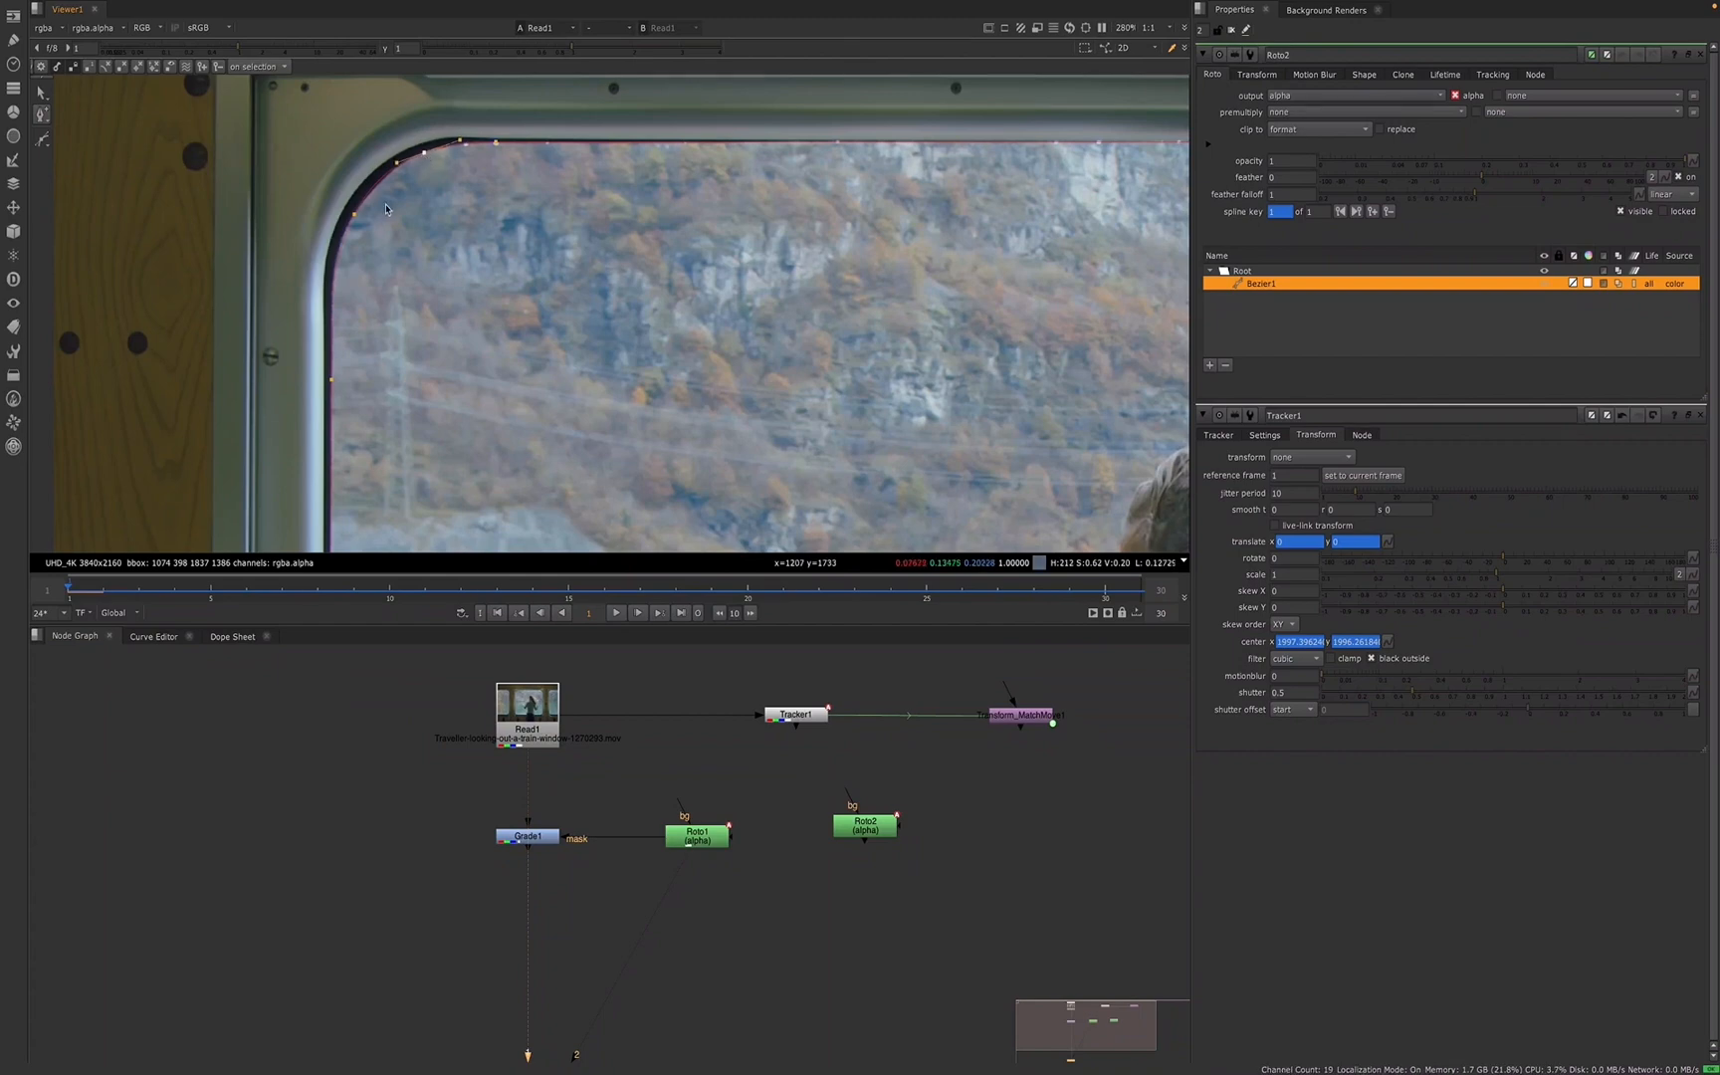
left_click(353, 221)
left_click_drag(353, 227, 351, 225)
key("Tab")
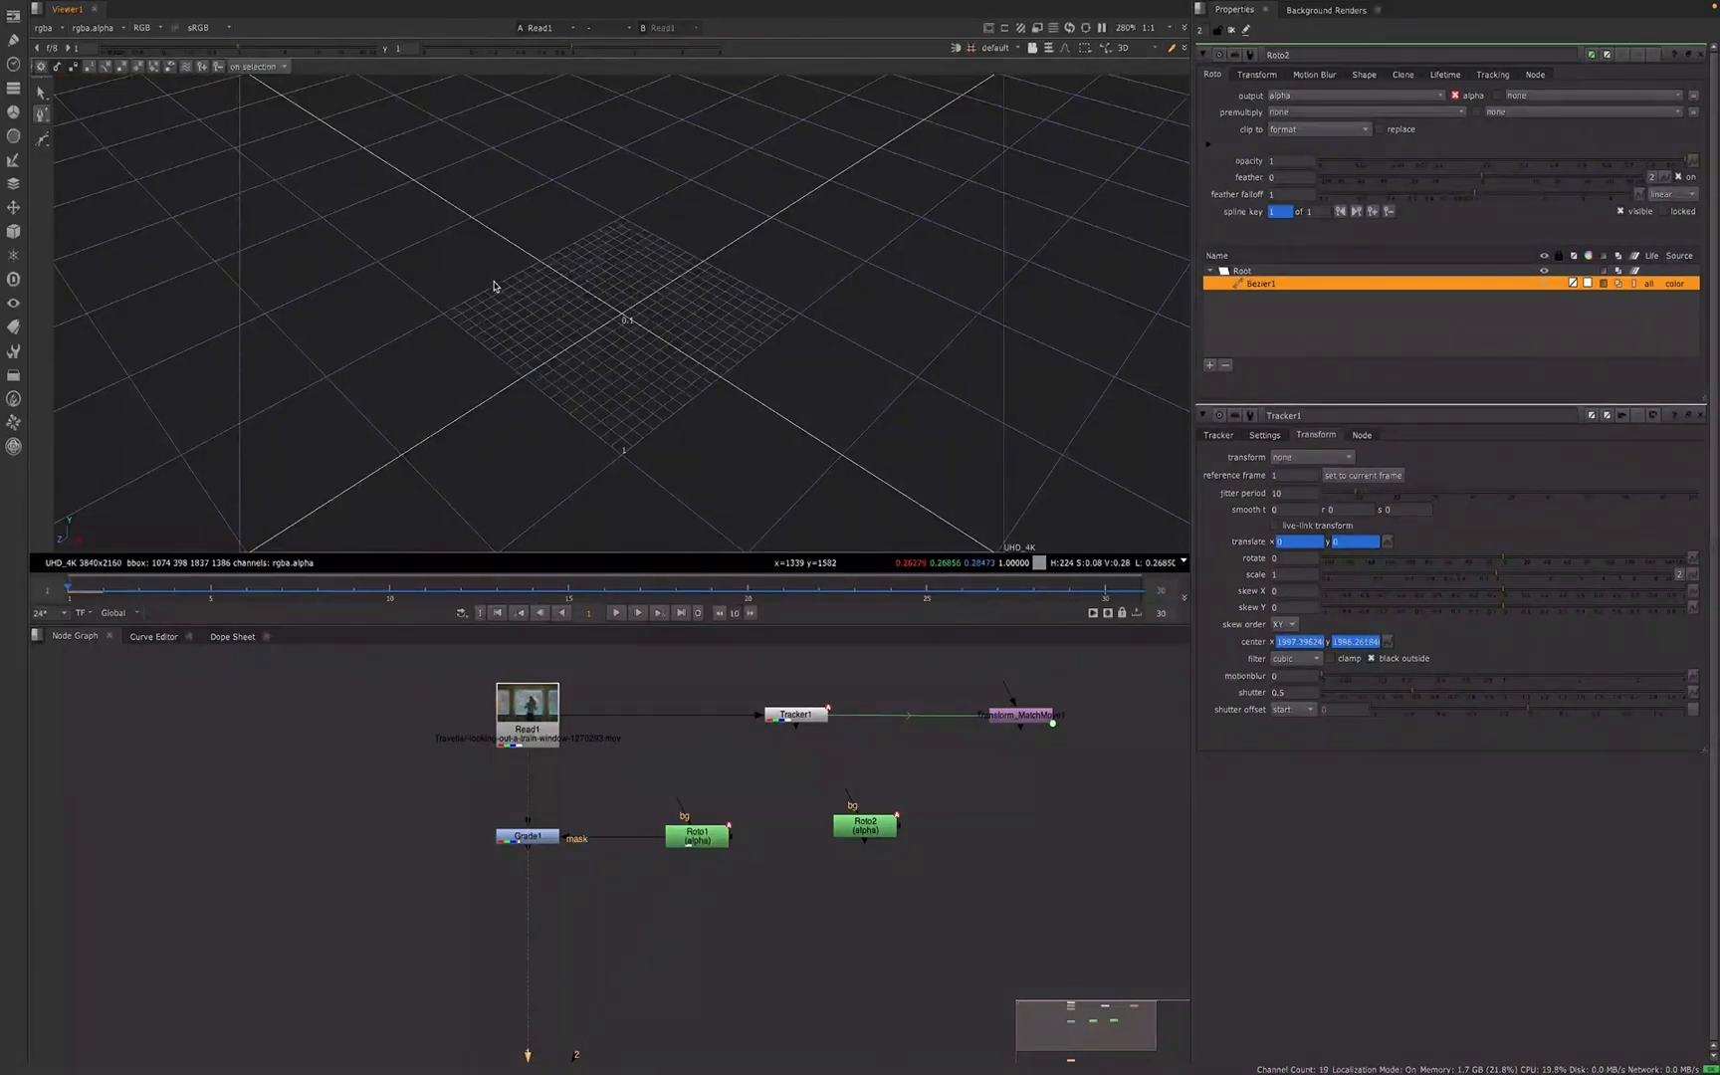
key("Tab")
- Show the Grade1 output in the viewer with the whole middle window in view
scroll(456, 349, "down", 5)
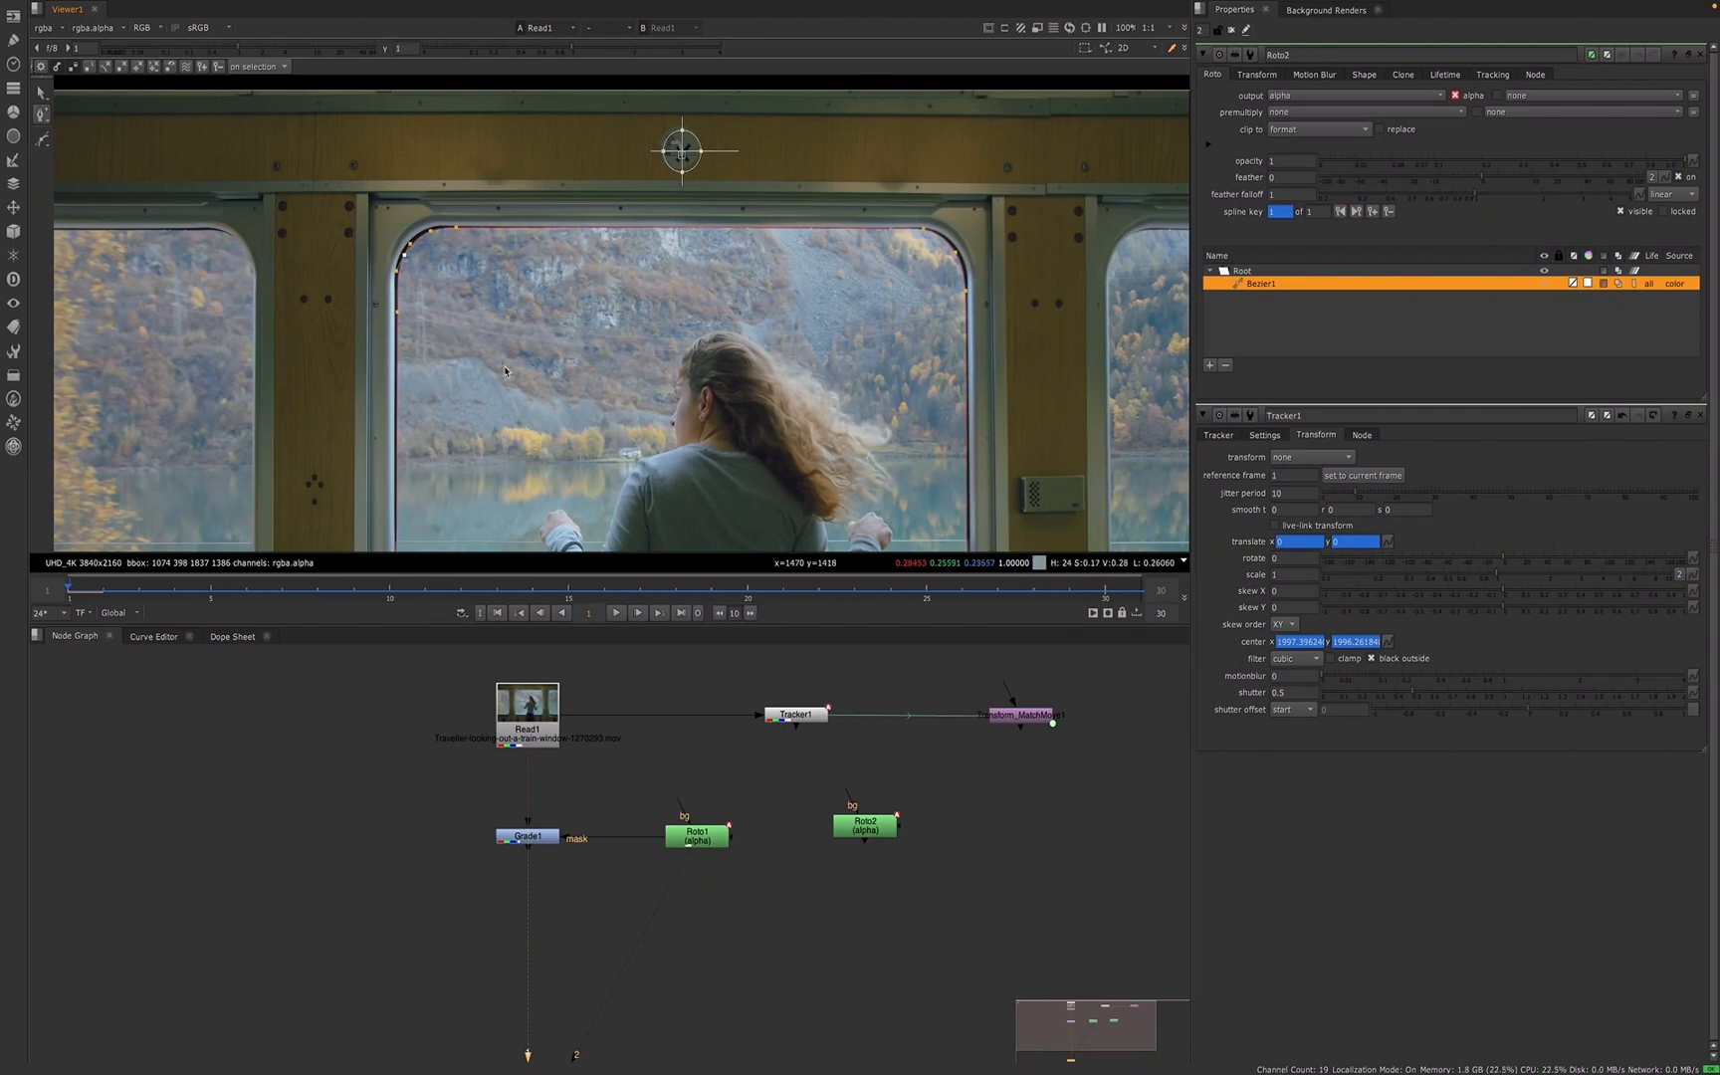
scroll(508, 370, "down", 4)
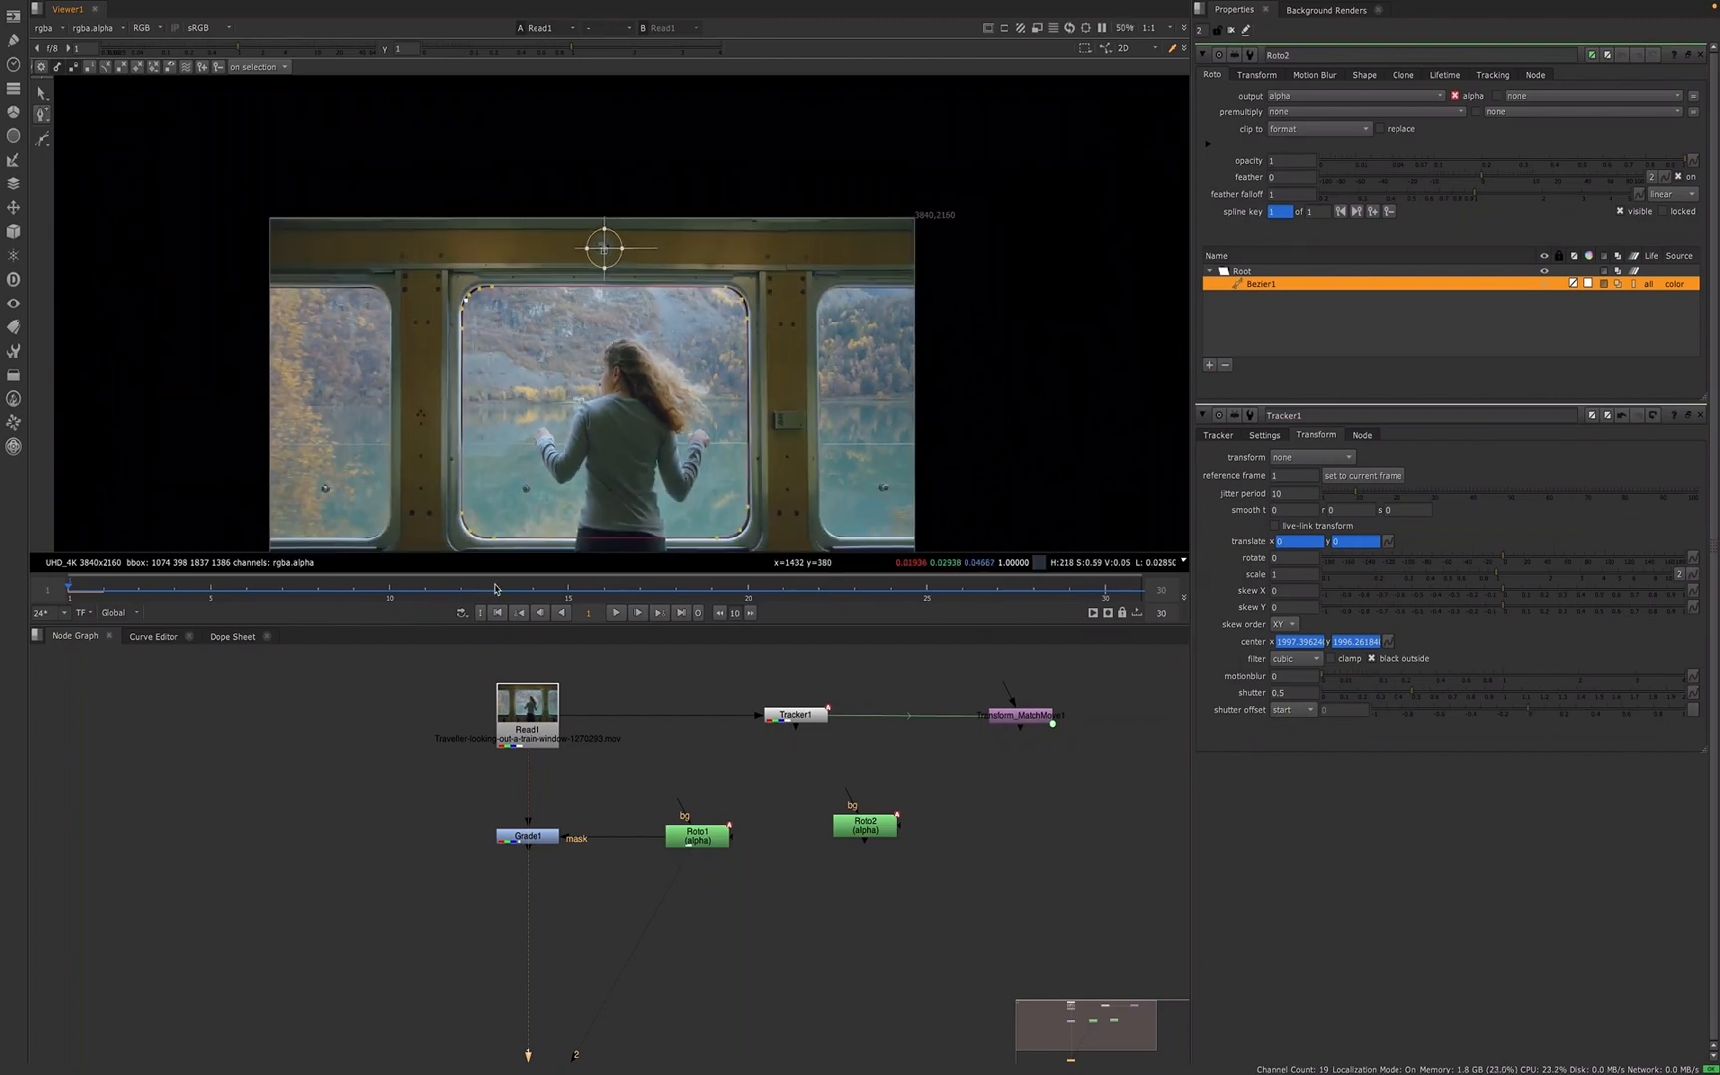
left_click(544, 842)
key("1")
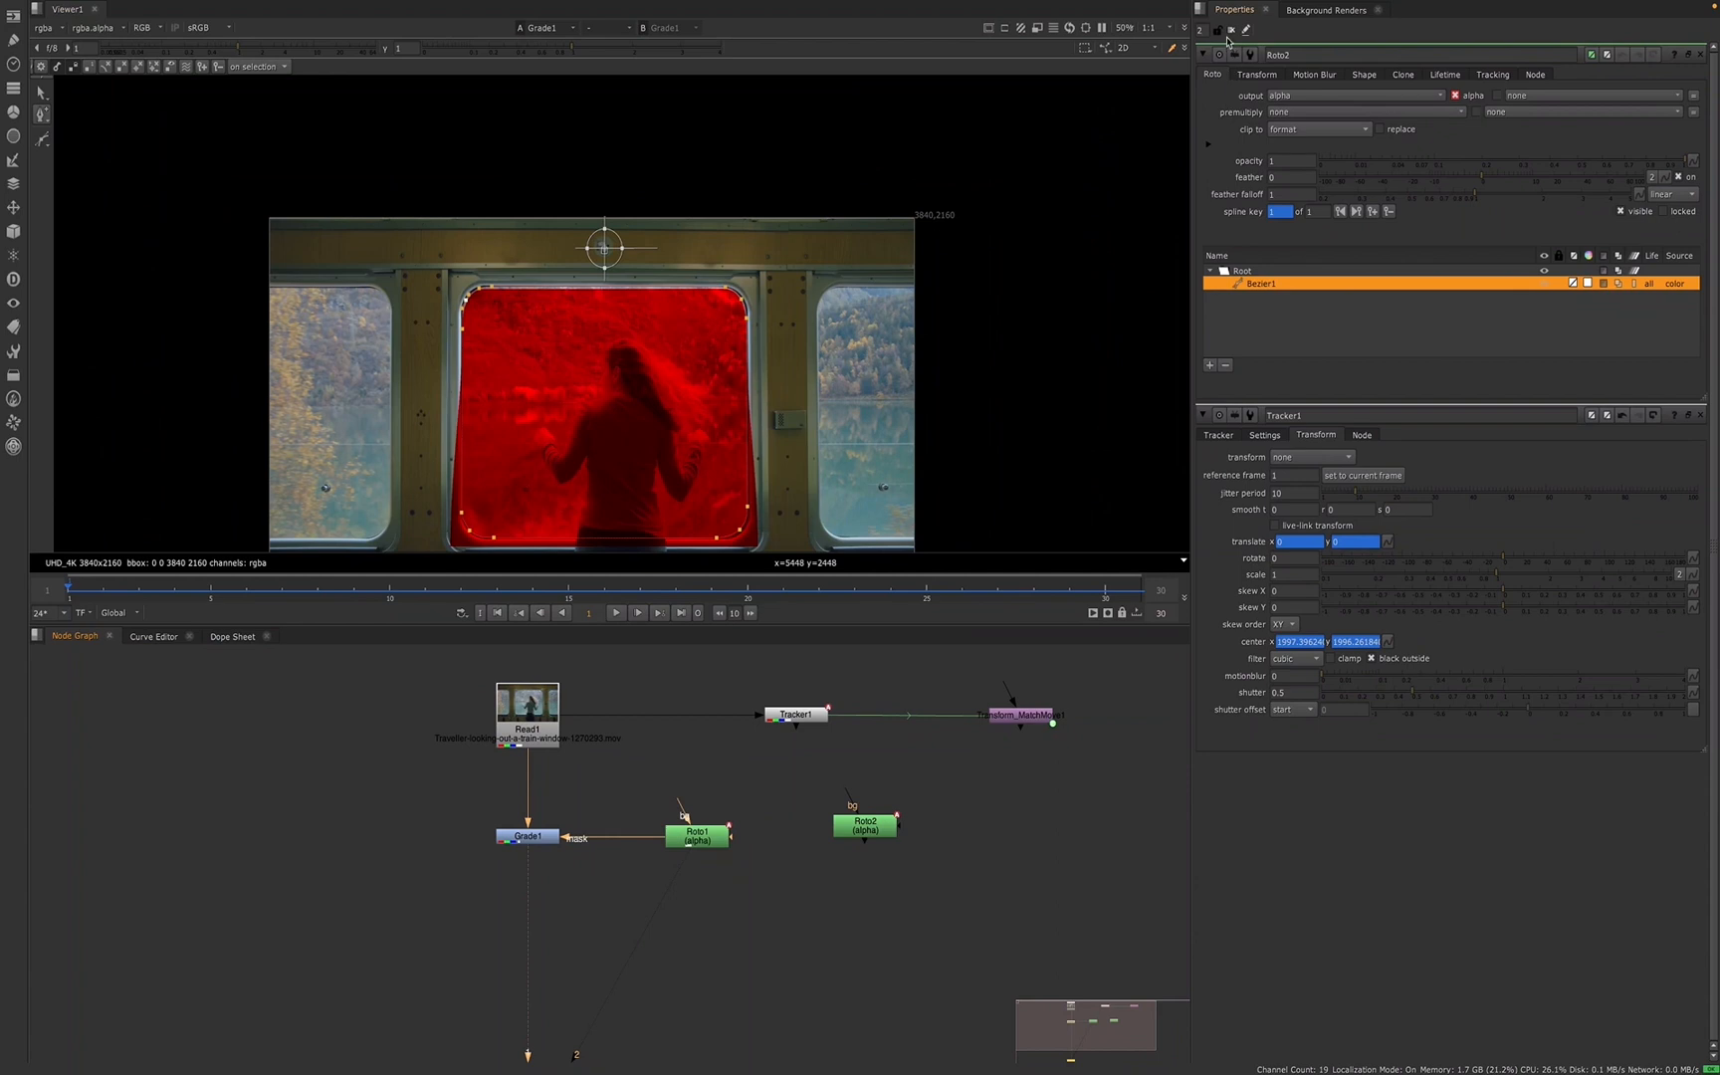
- Clear all open node properties and open the settings of Roto1 and Roto2
left_click(1231, 31)
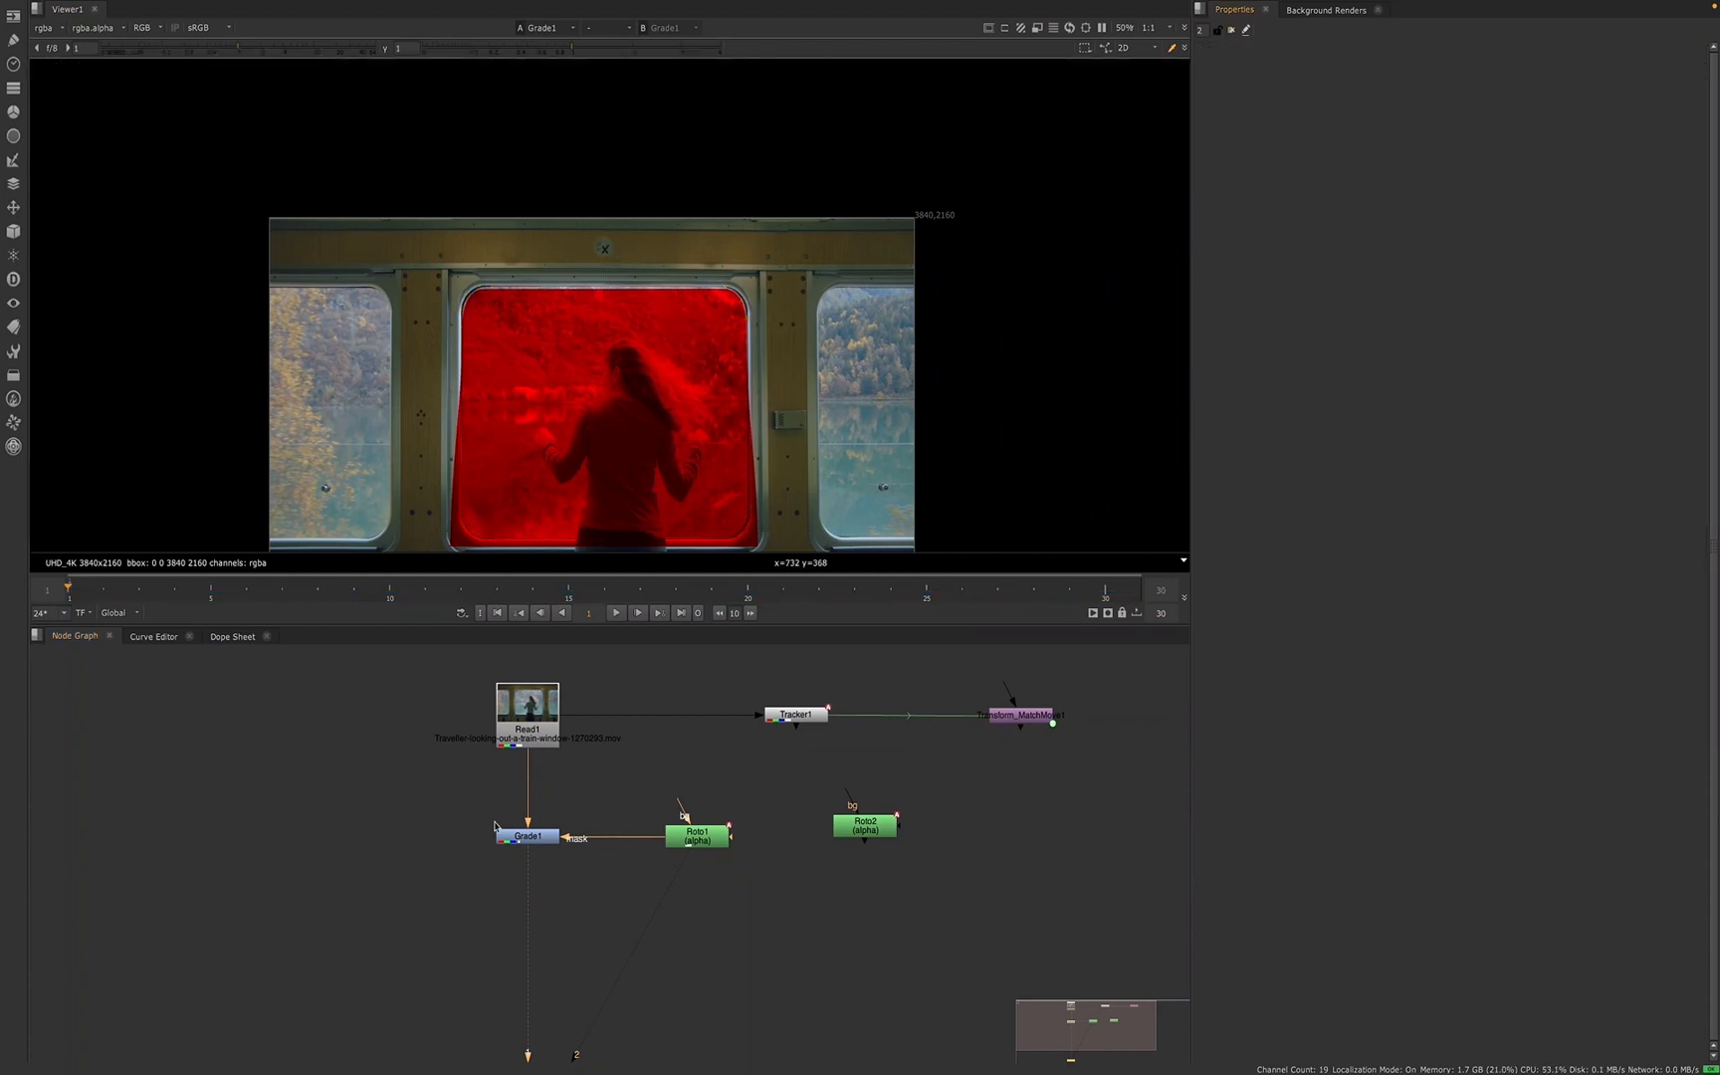
double_click(702, 845)
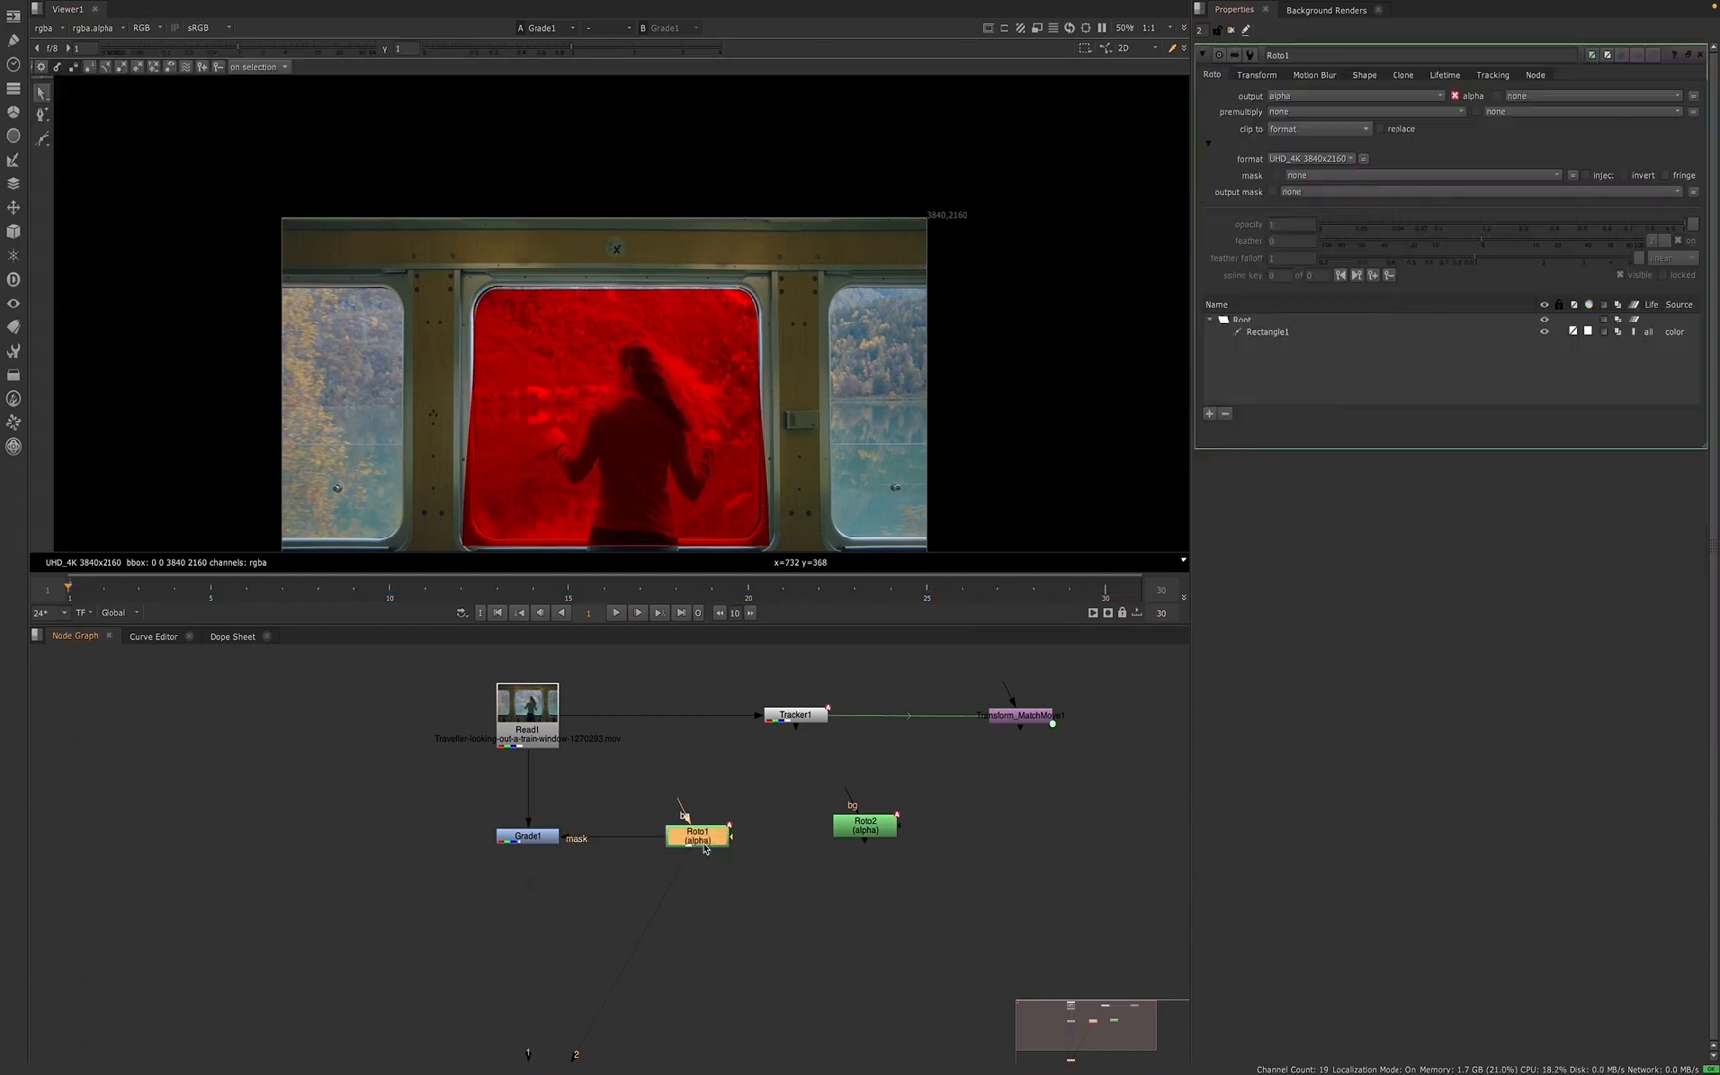
double_click(855, 834)
- Swap the two Roto nodes so Roto2 feeds Grade1's mask input, and turn the viewer overlay off
left_click_drag(860, 834, 897, 856)
left_click_drag(681, 786, 681, 846)
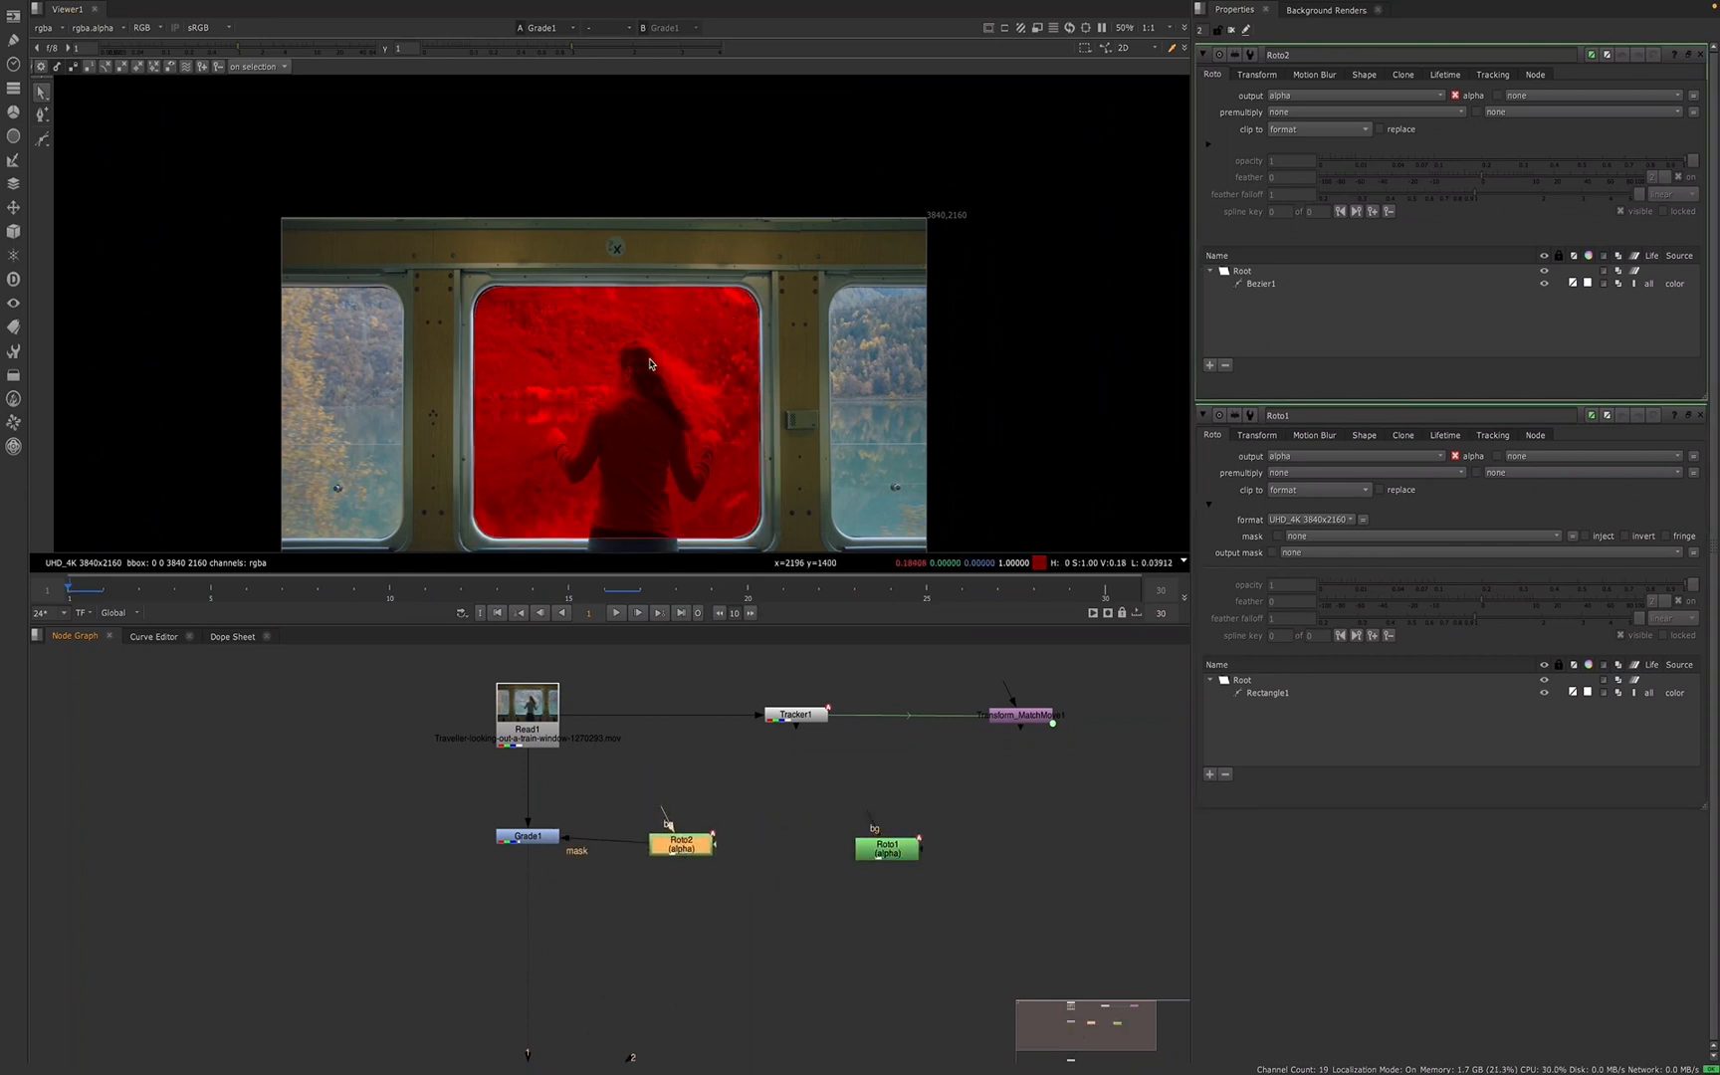
key("o")
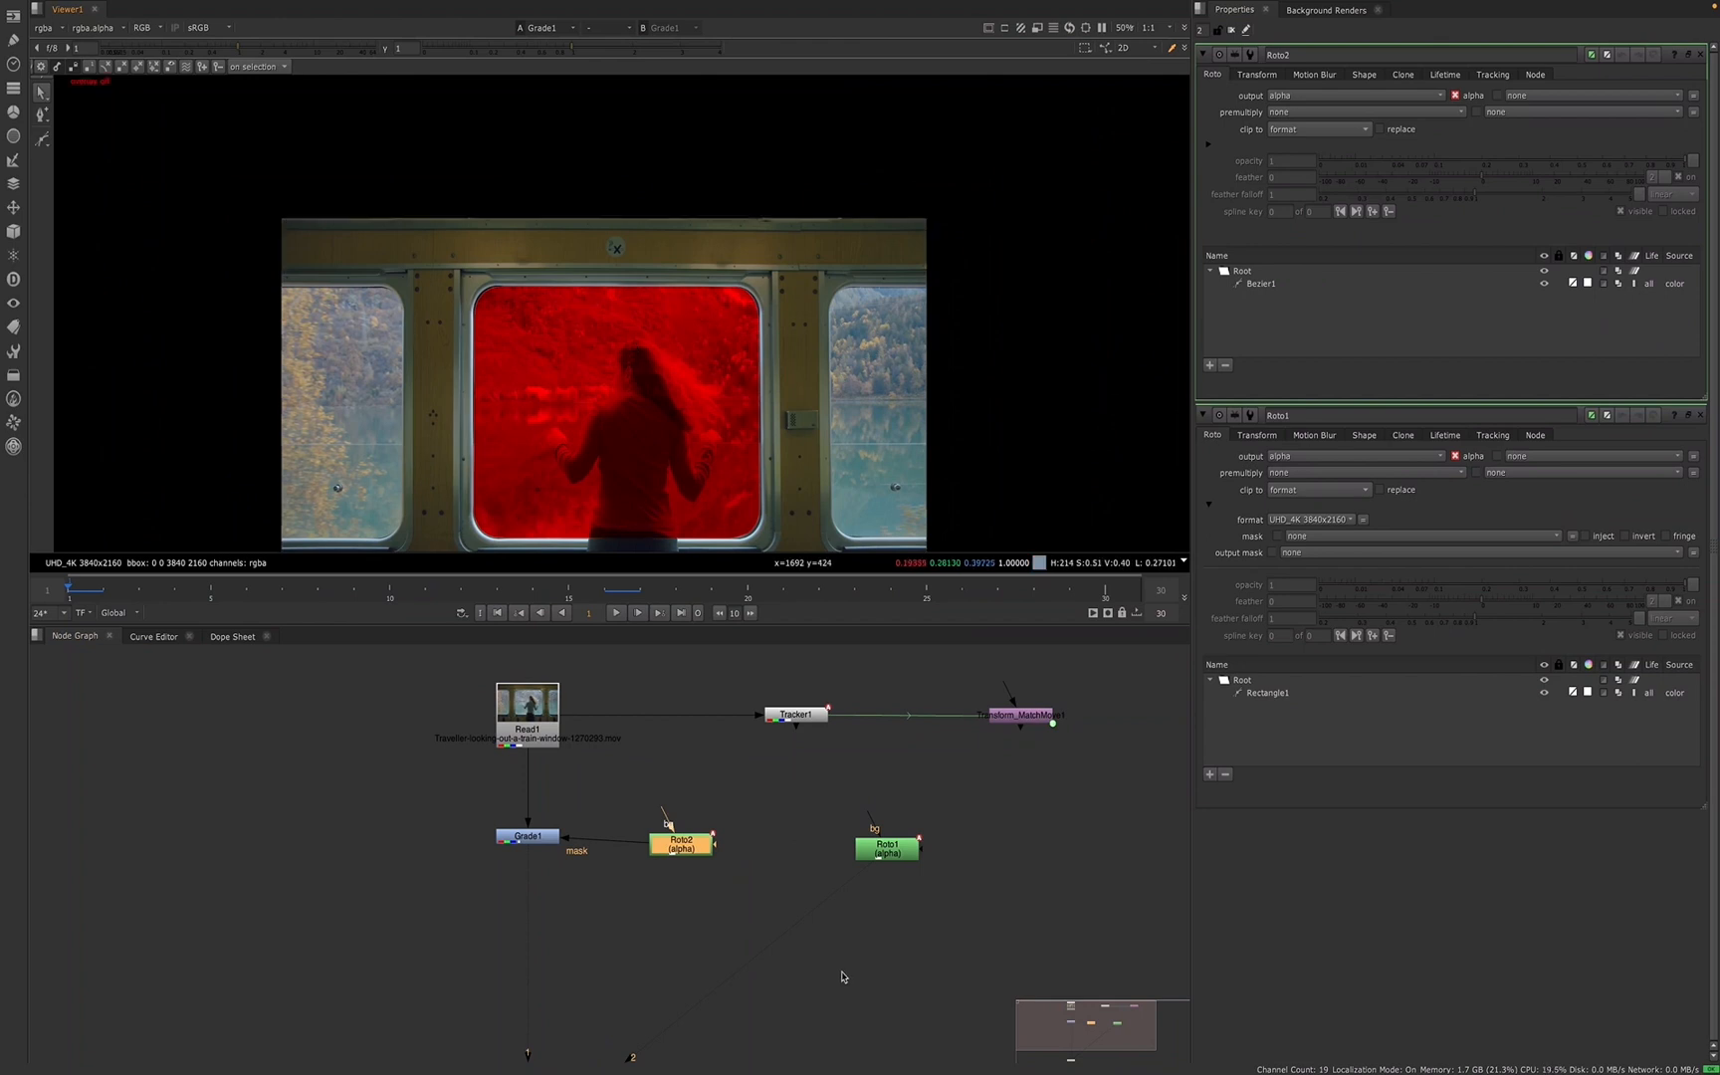
left_click_drag(684, 857, 677, 849)
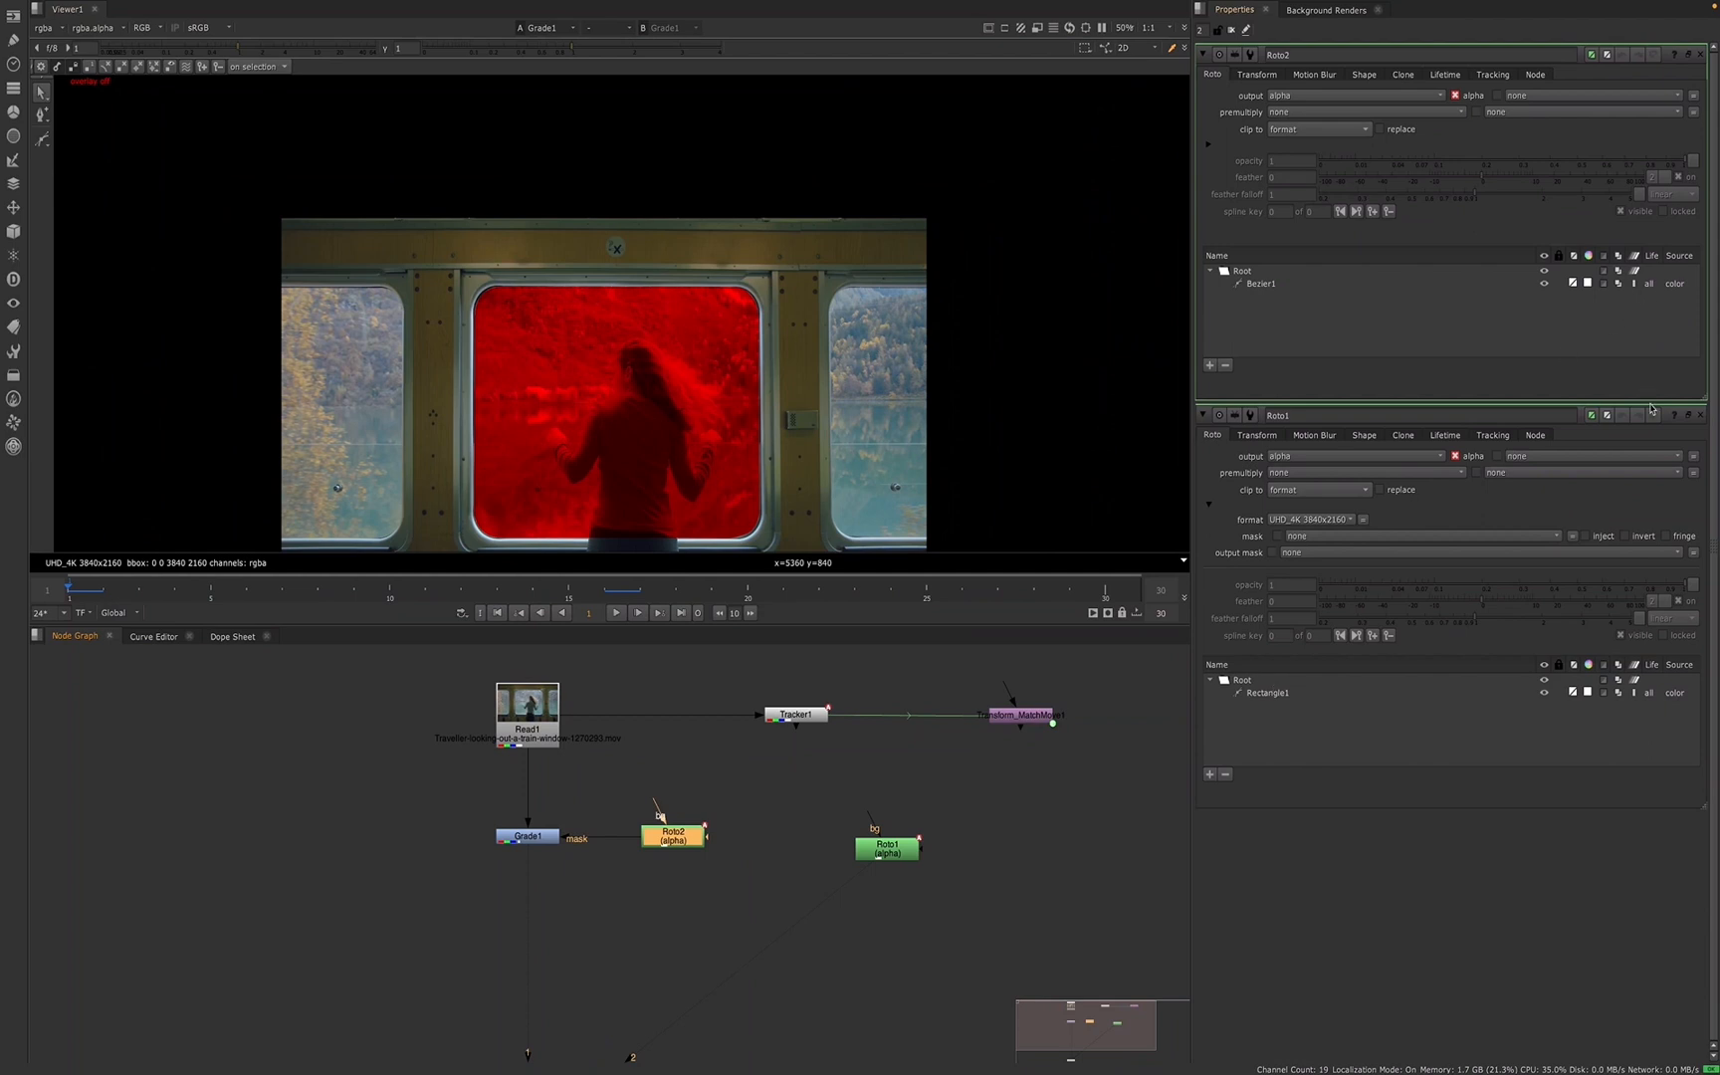
- Close the Roto2 properties and set Tracker1's reference frame to the current frame, 16
left_click(1277, 696)
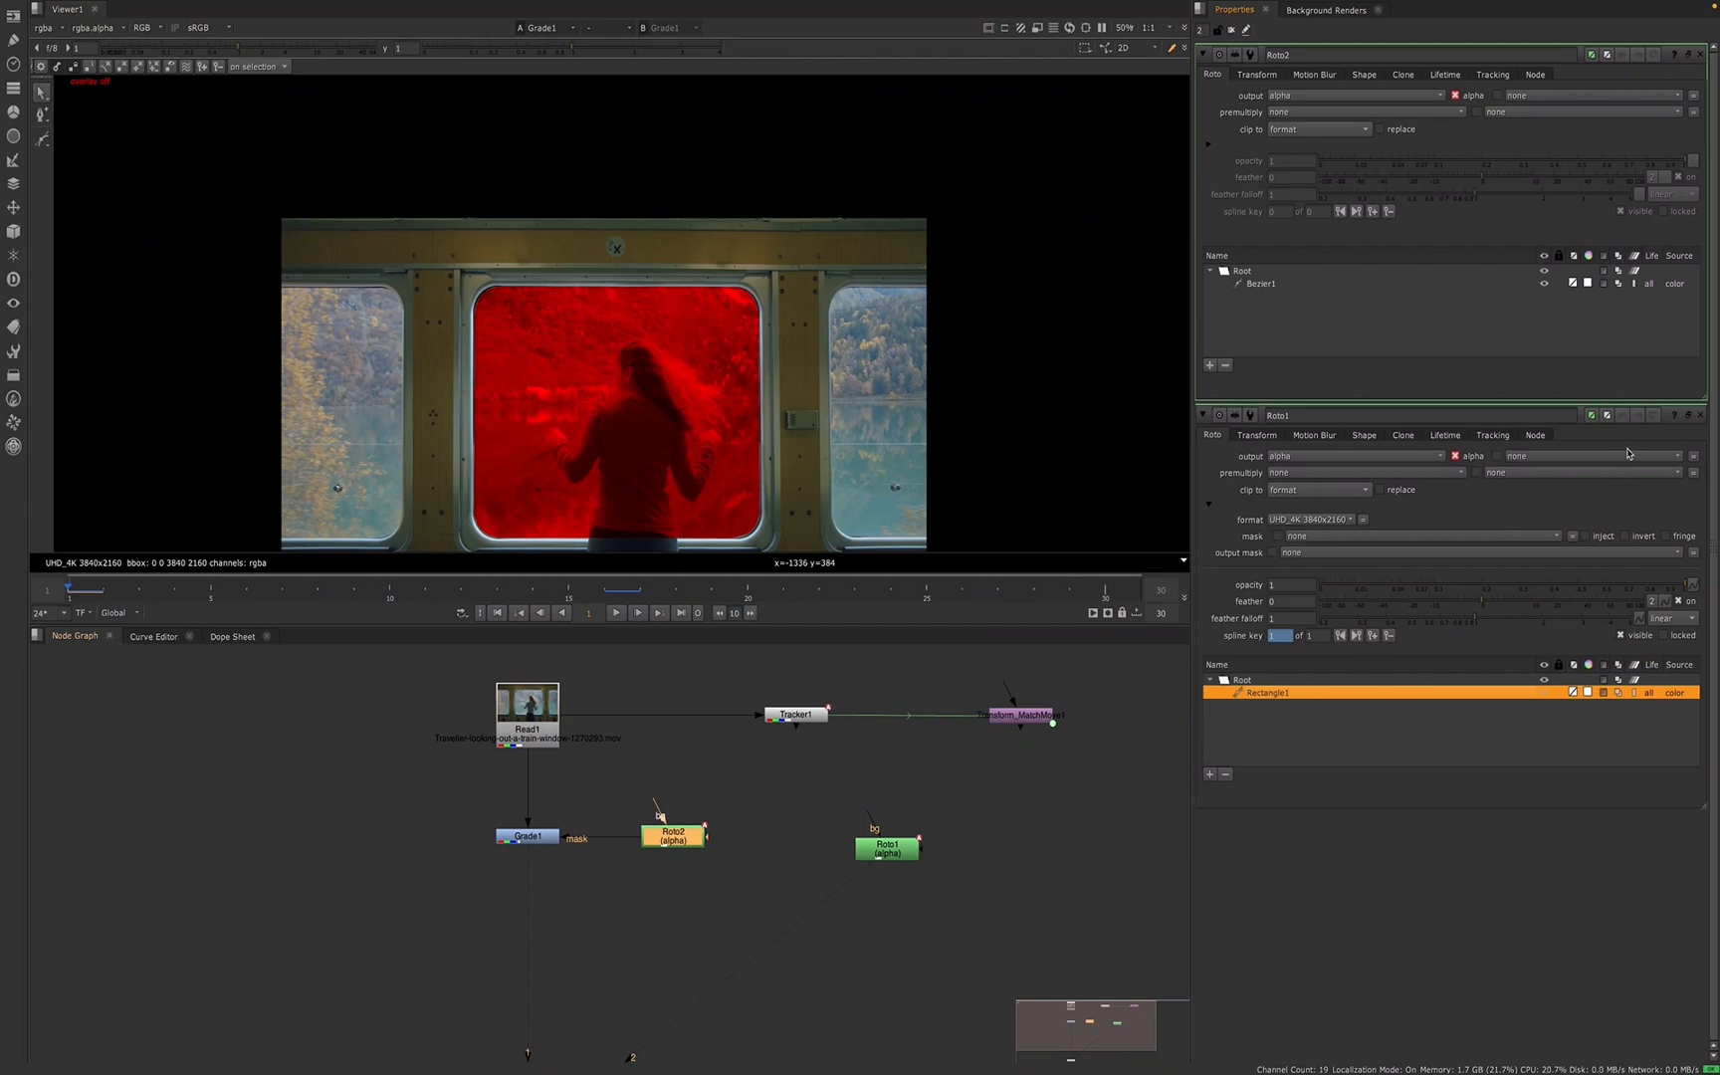
left_click(1699, 54)
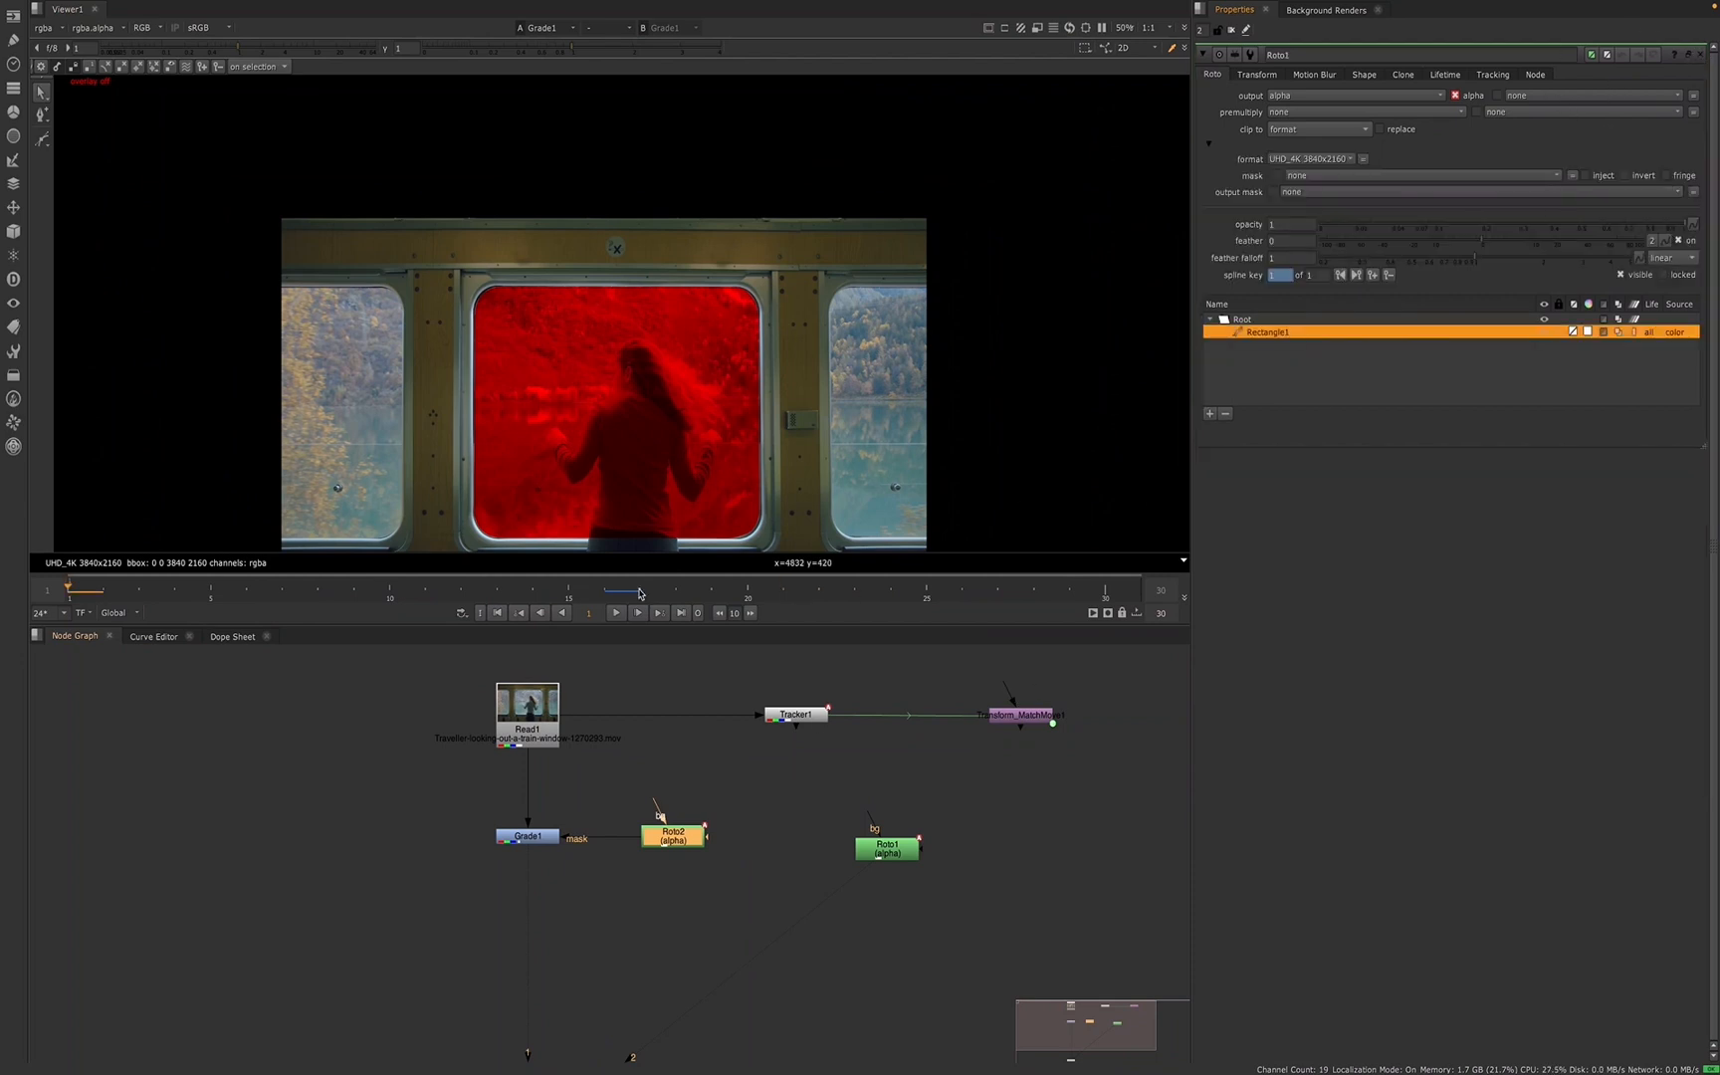
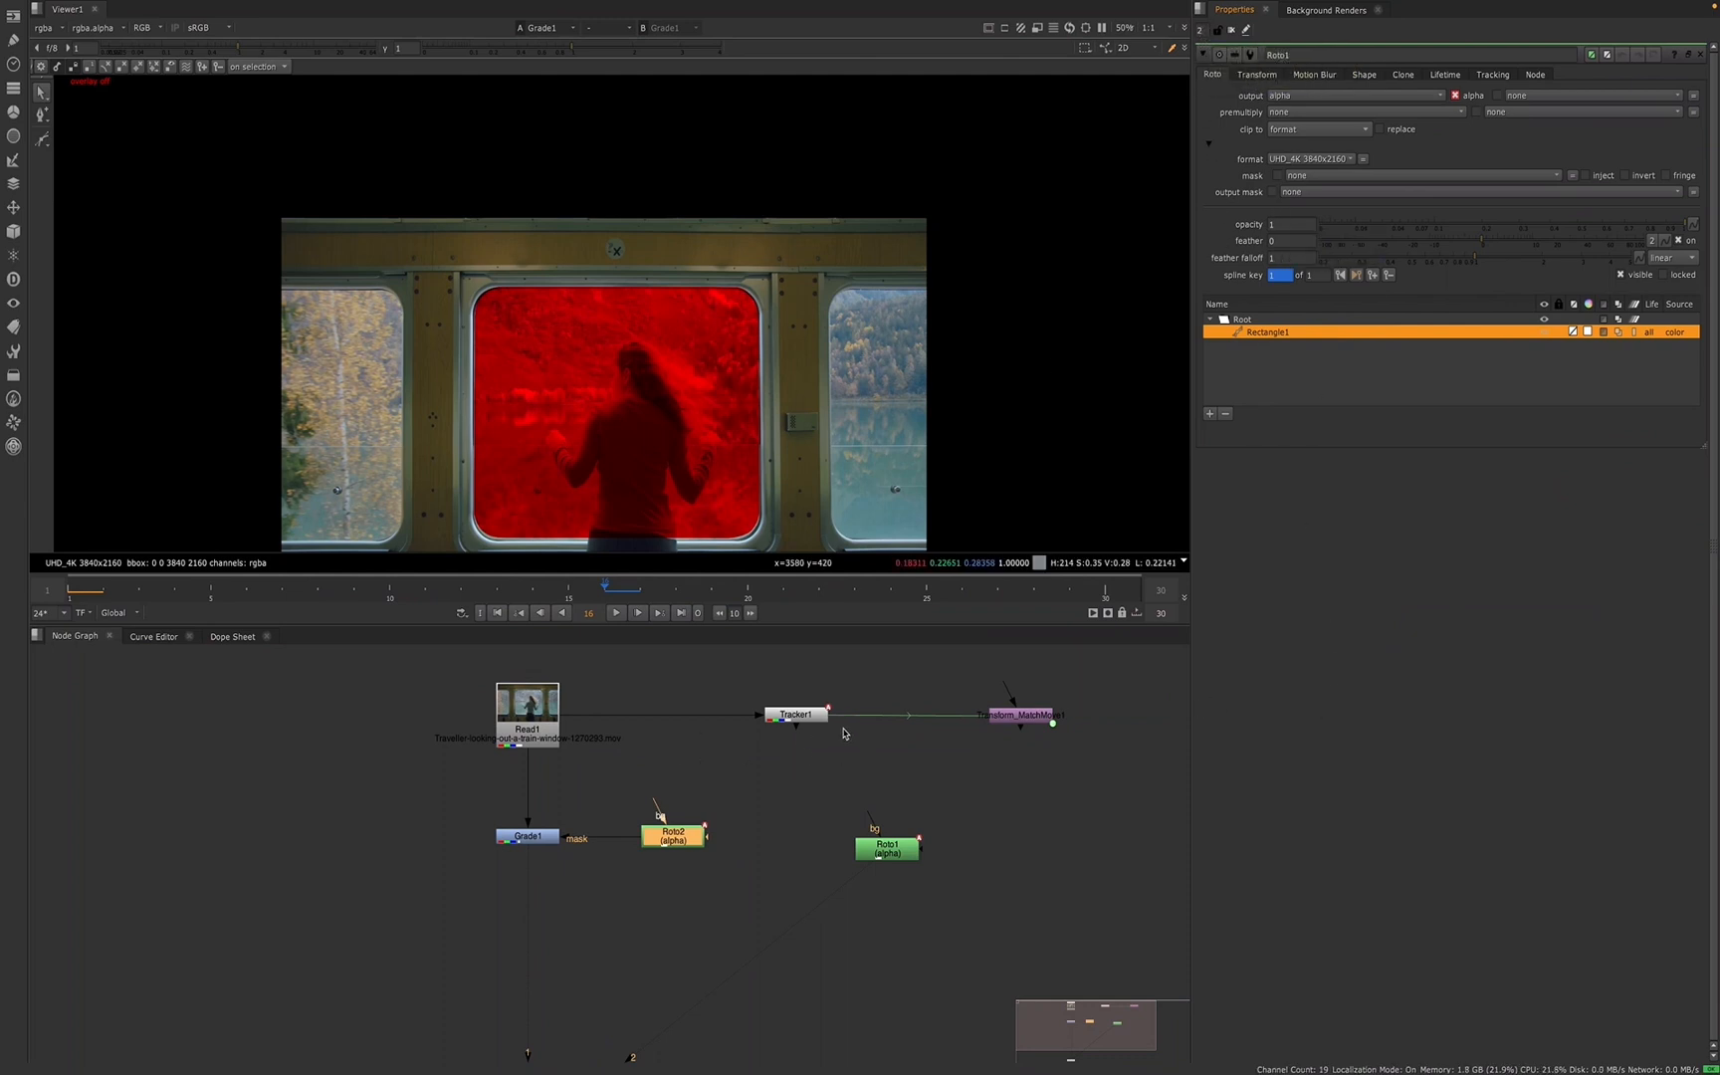
double_click(796, 715)
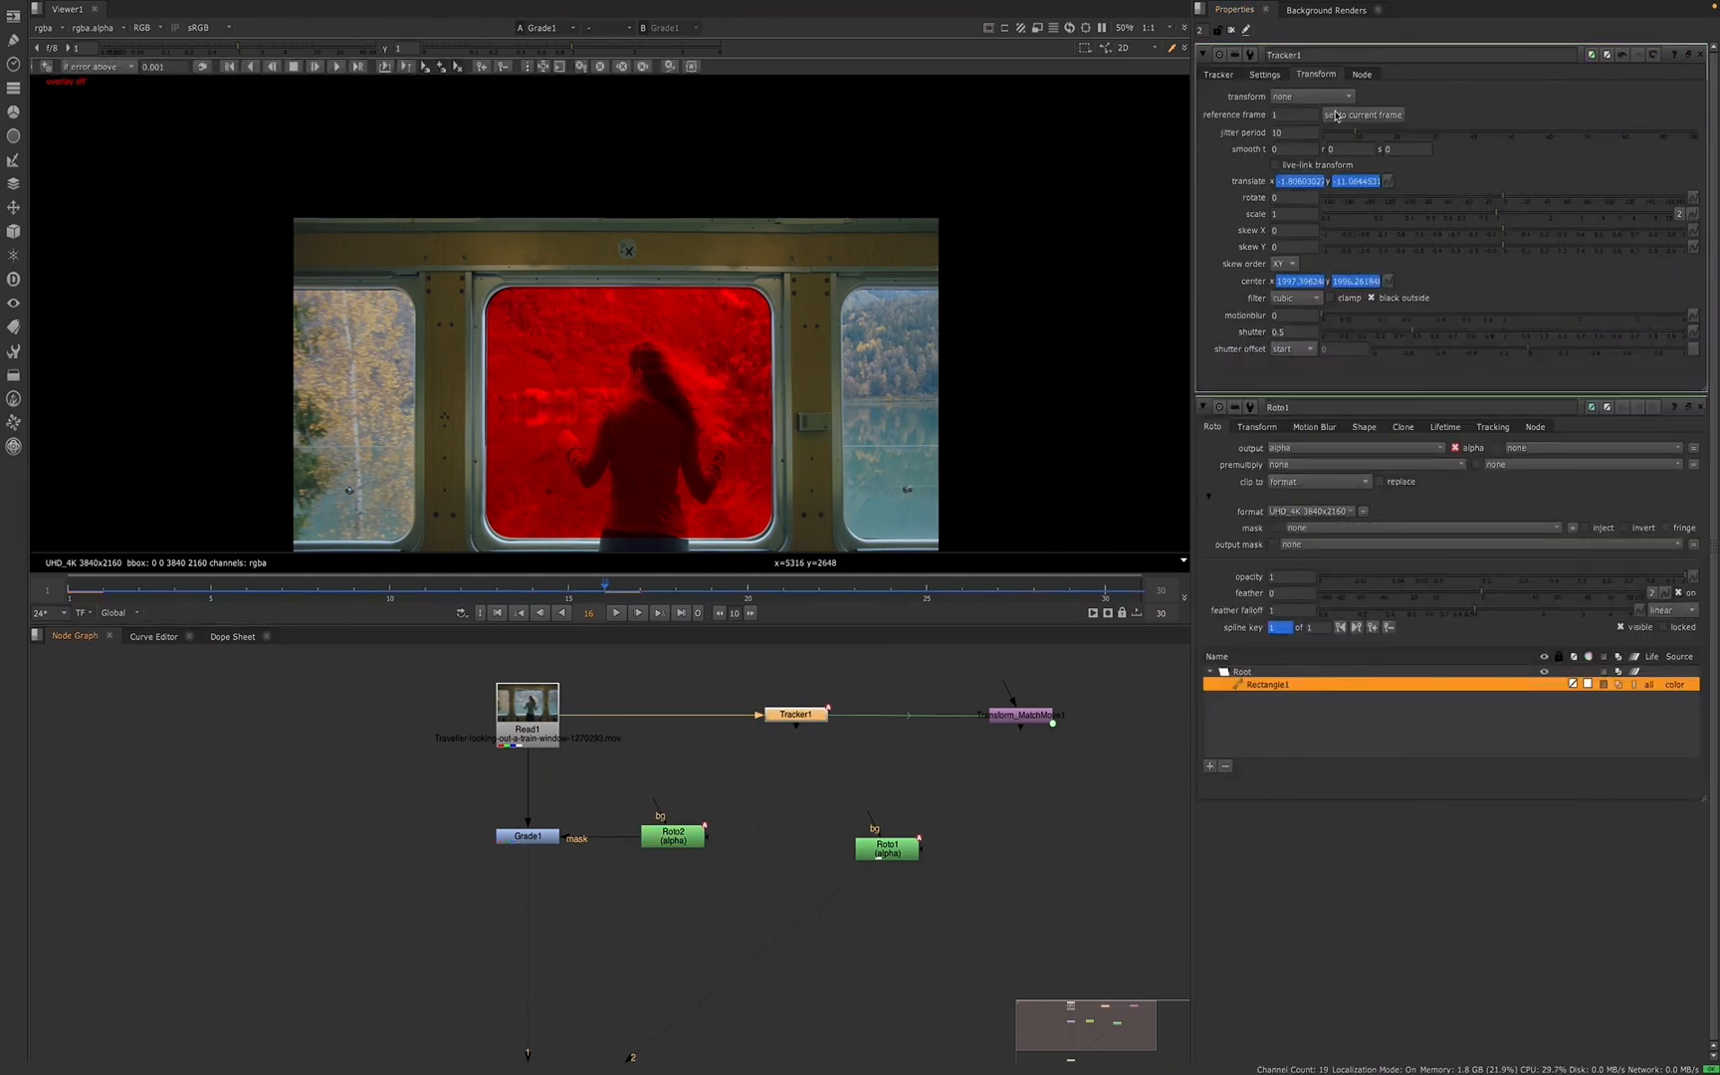
left_click(1337, 116)
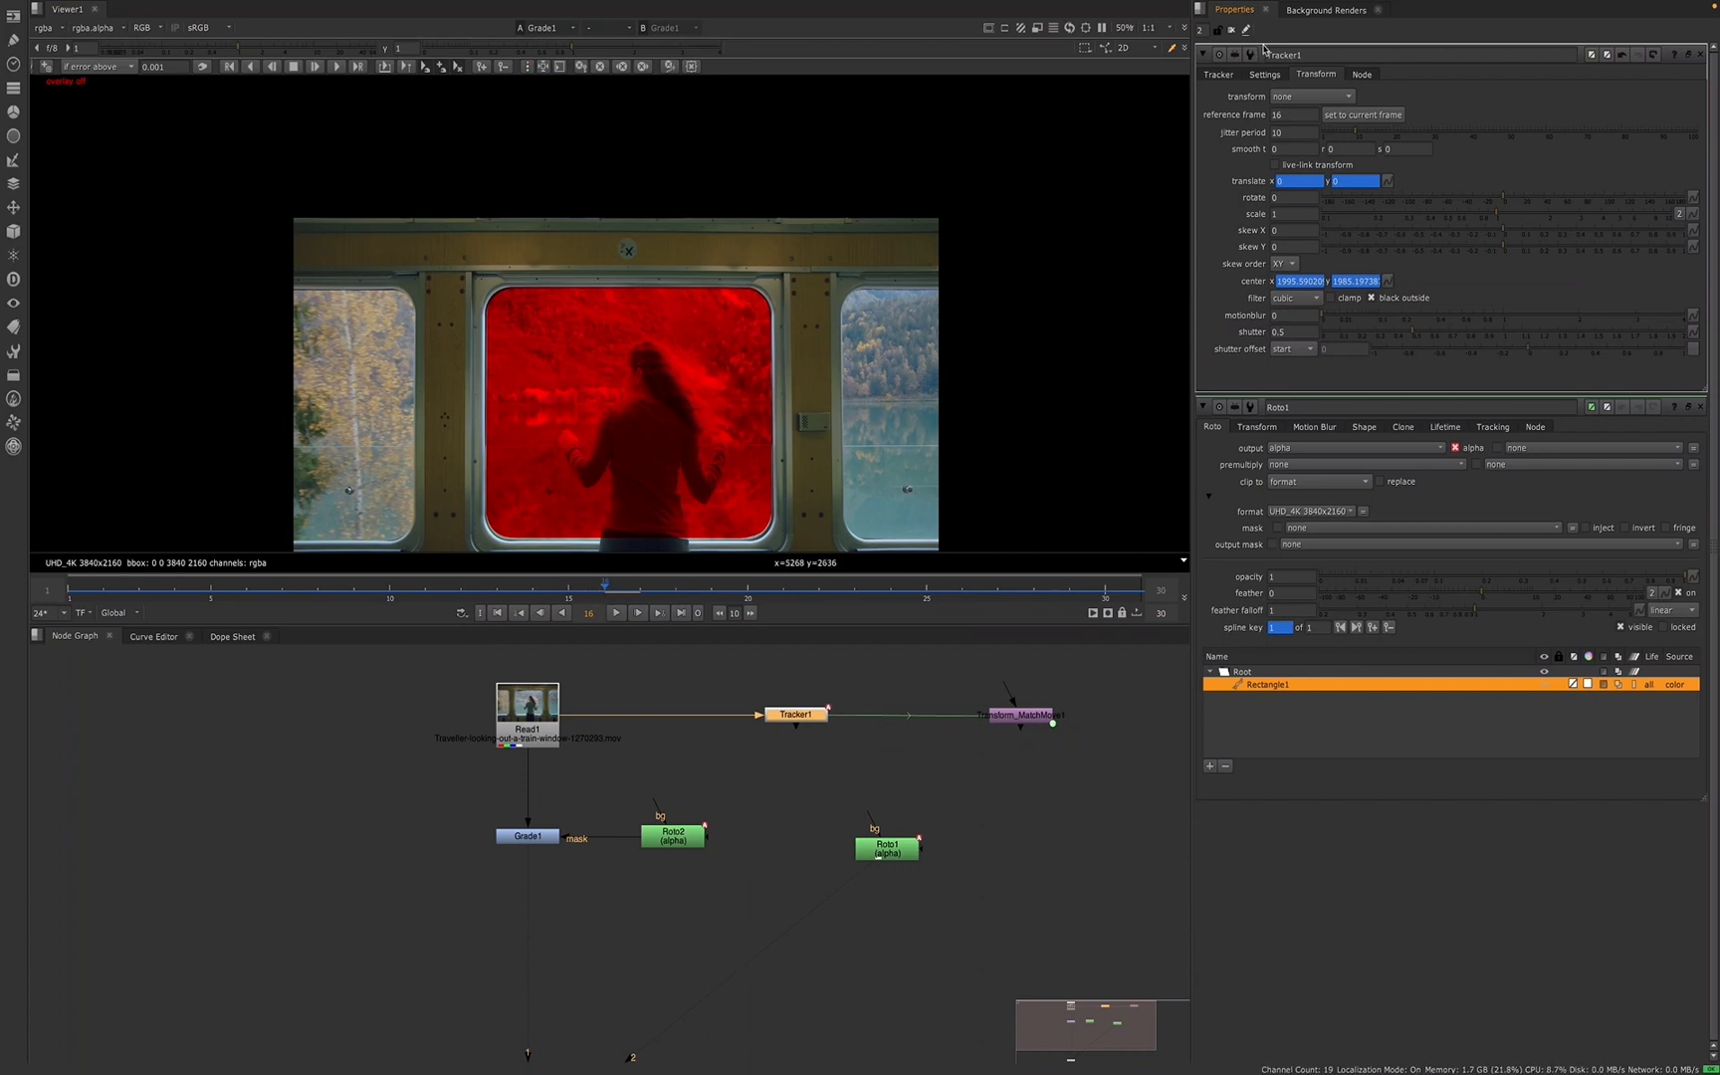
left_click(1701, 56)
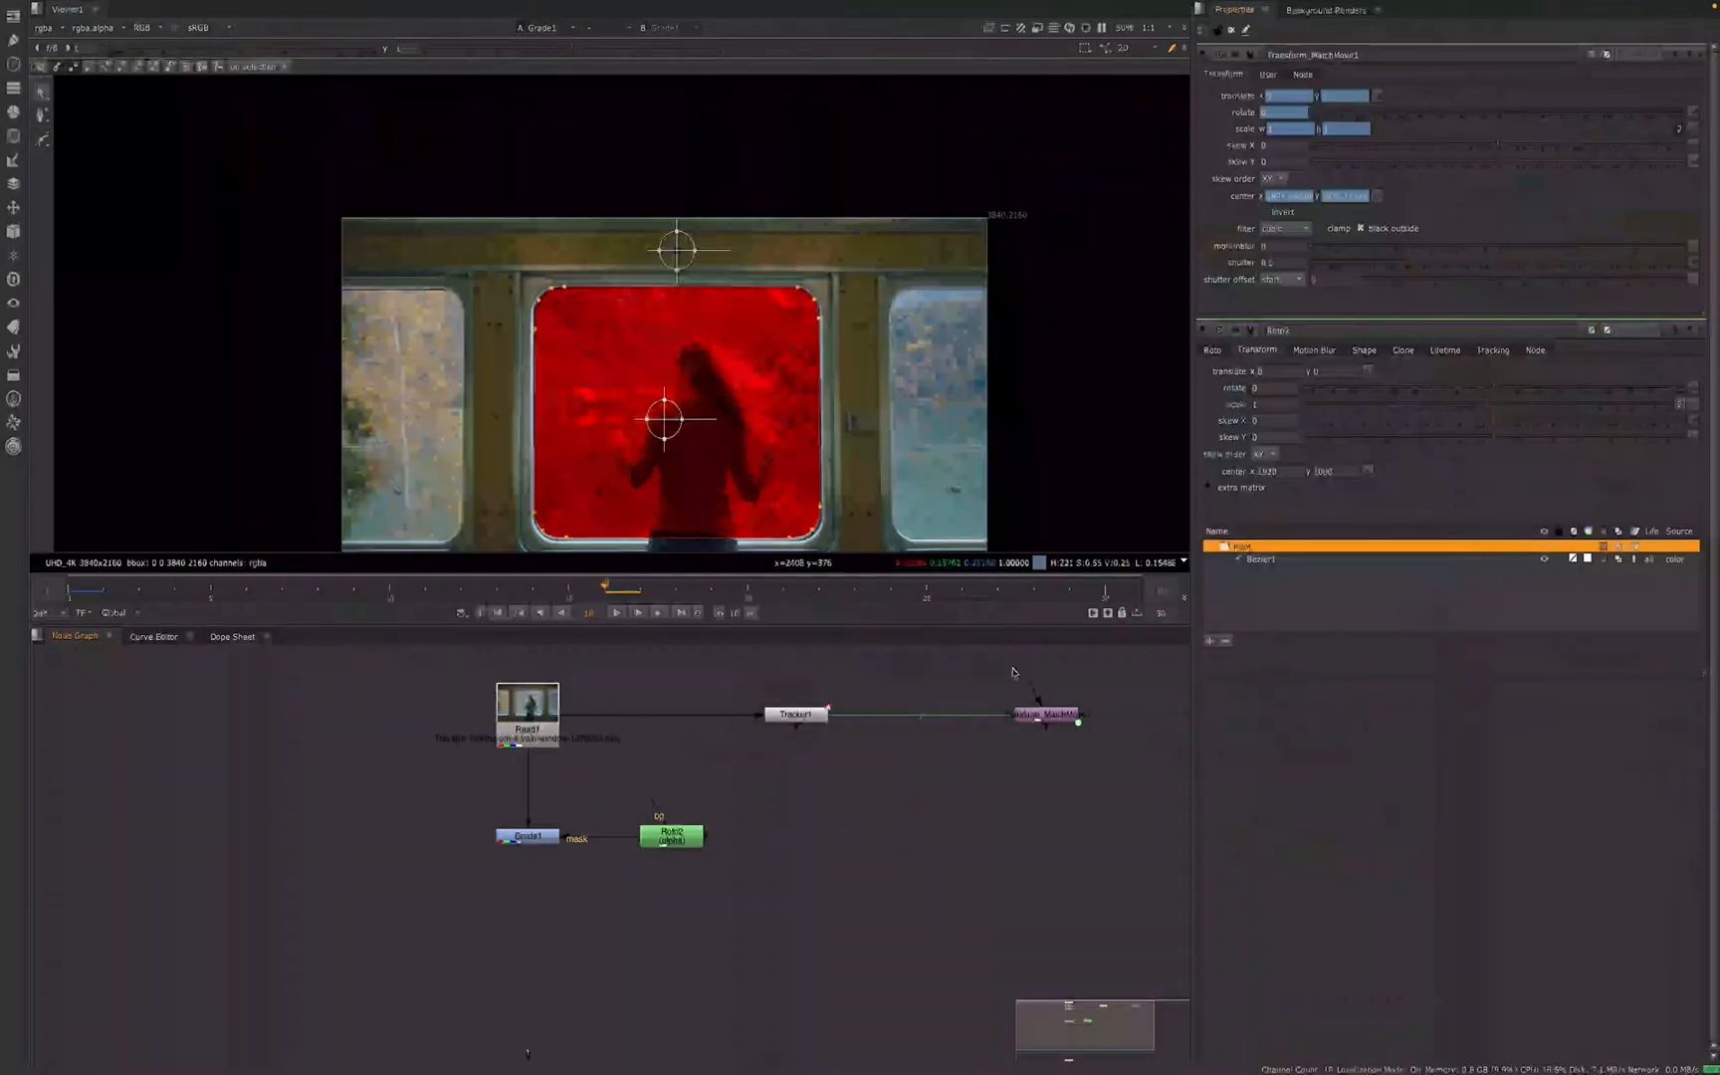
- Link the translate, rotate, scale and center of Roto2's Root layer to the matching Transform_MatchMove1 animation
left_click(1042, 718)
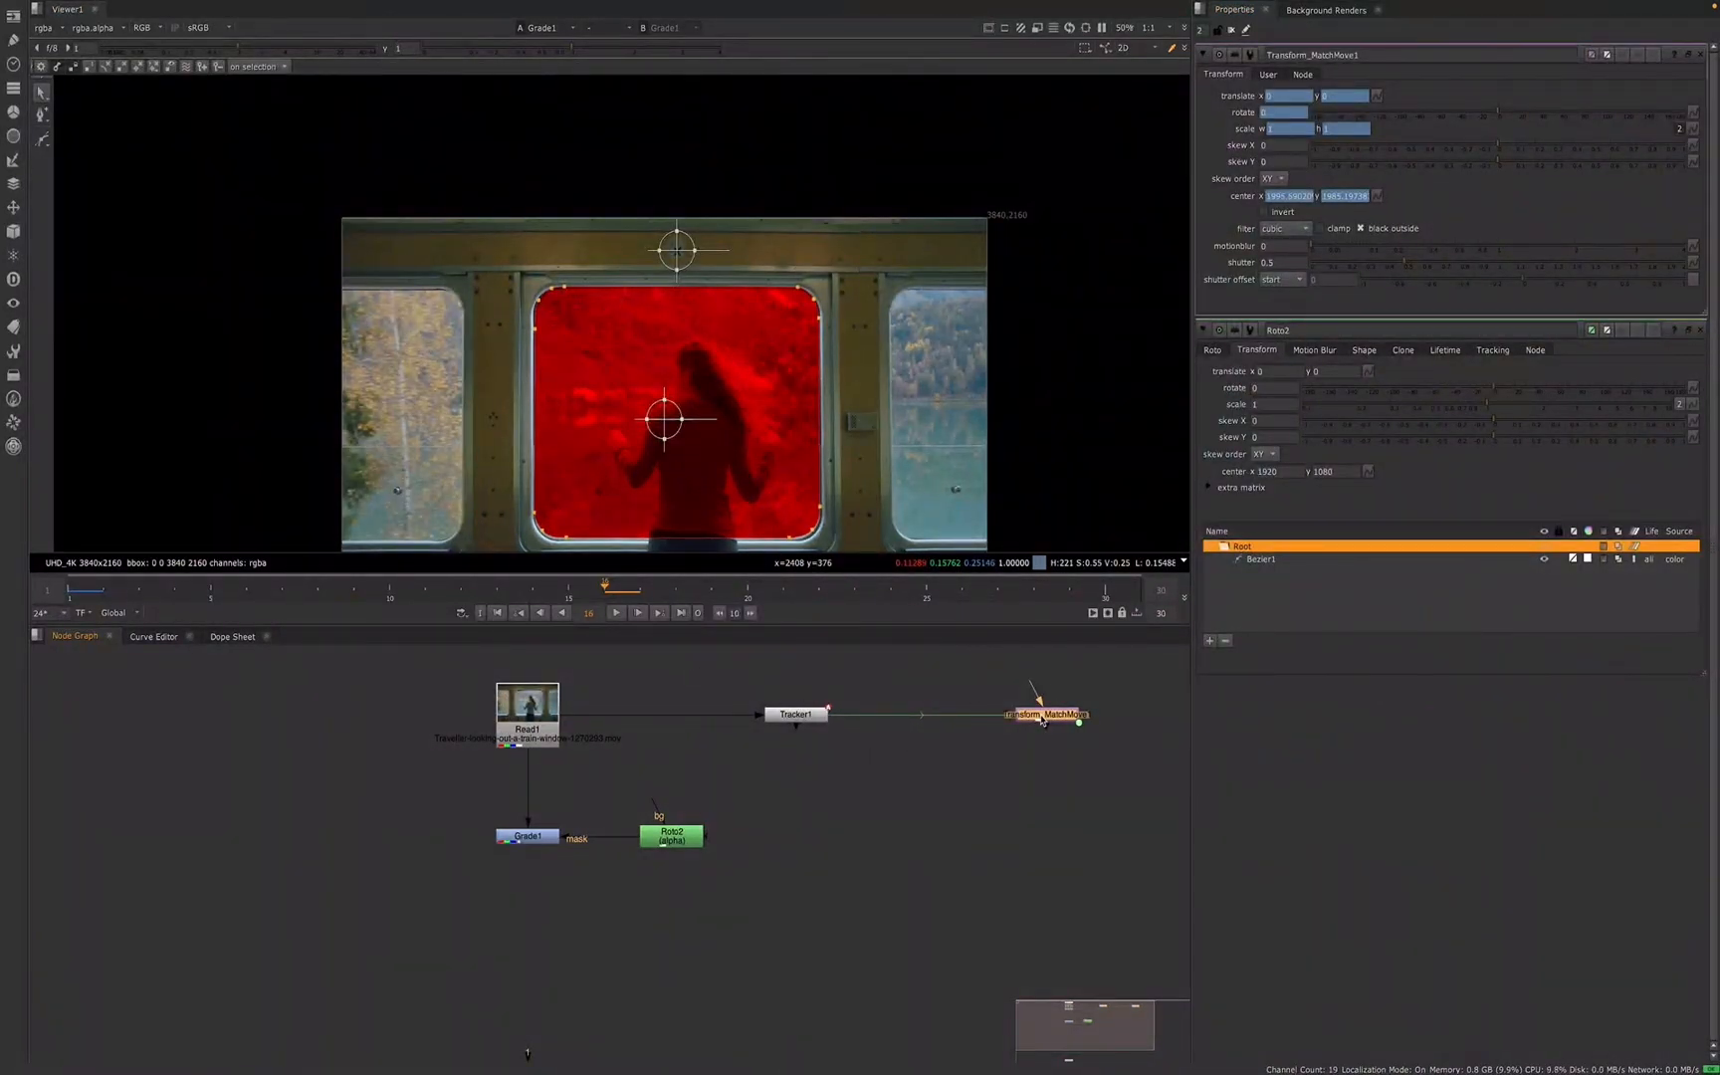
left_click(1212, 349)
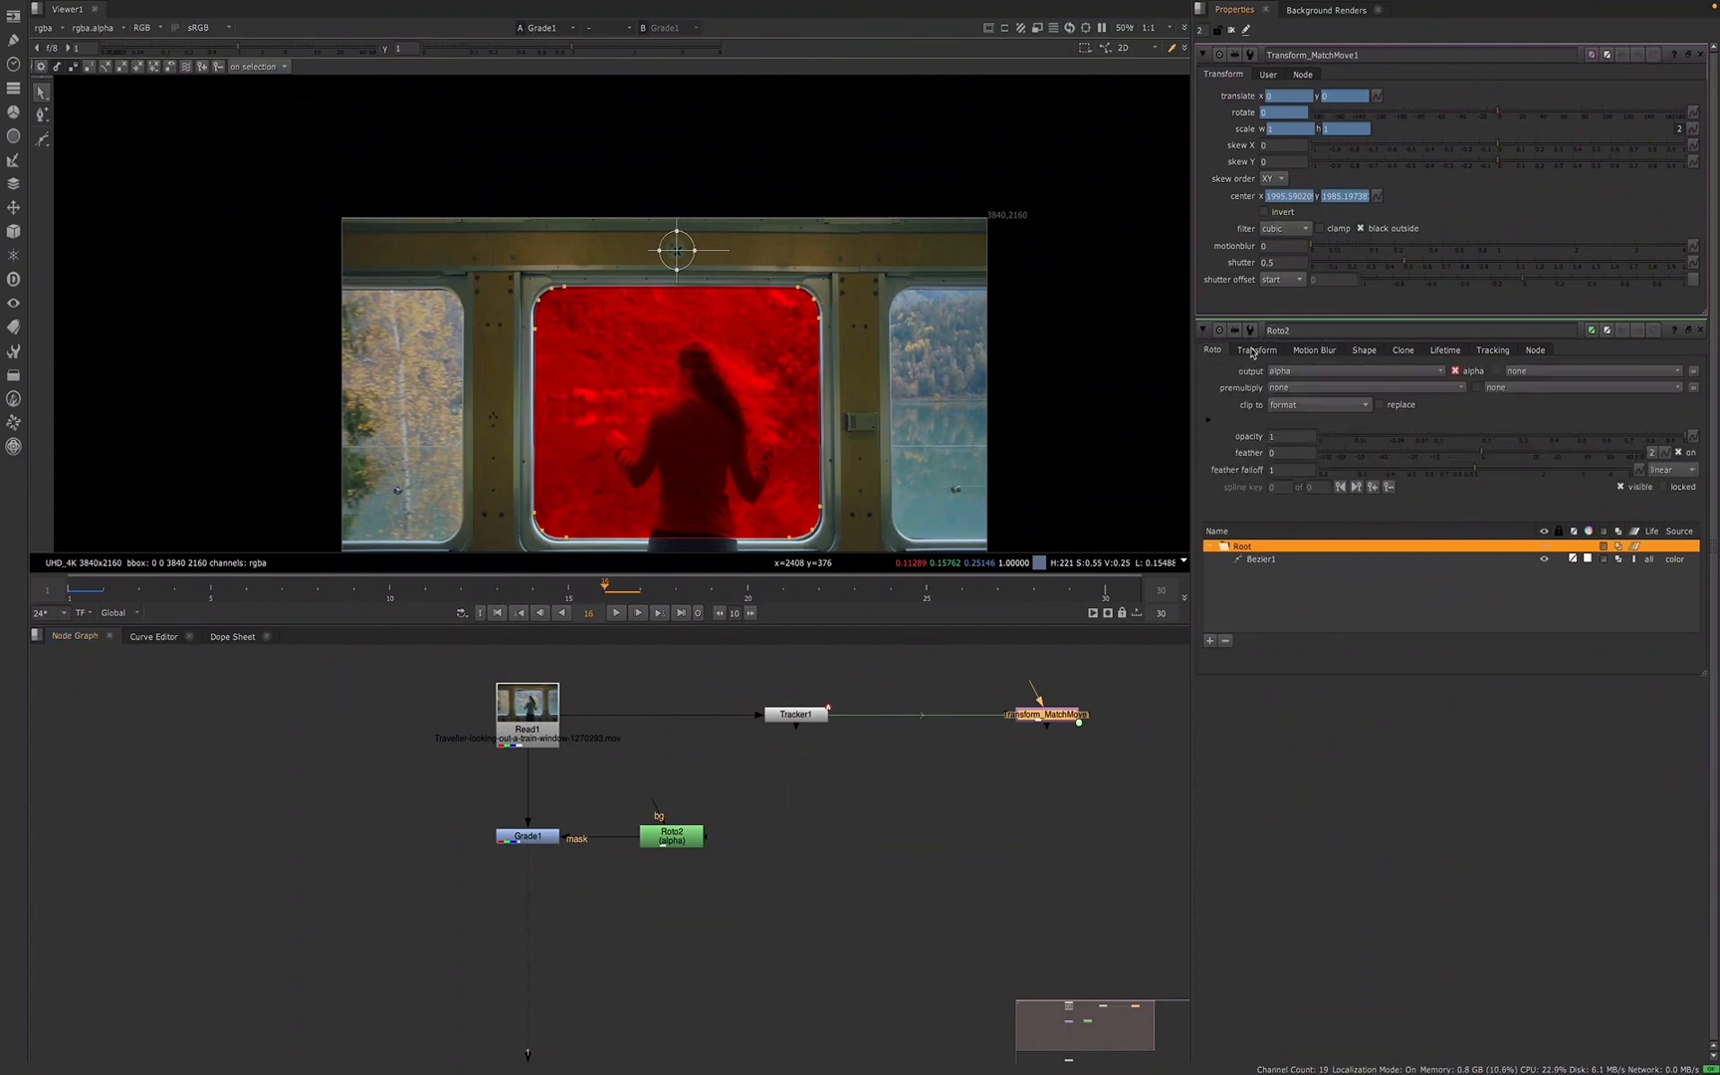
left_click(1256, 349)
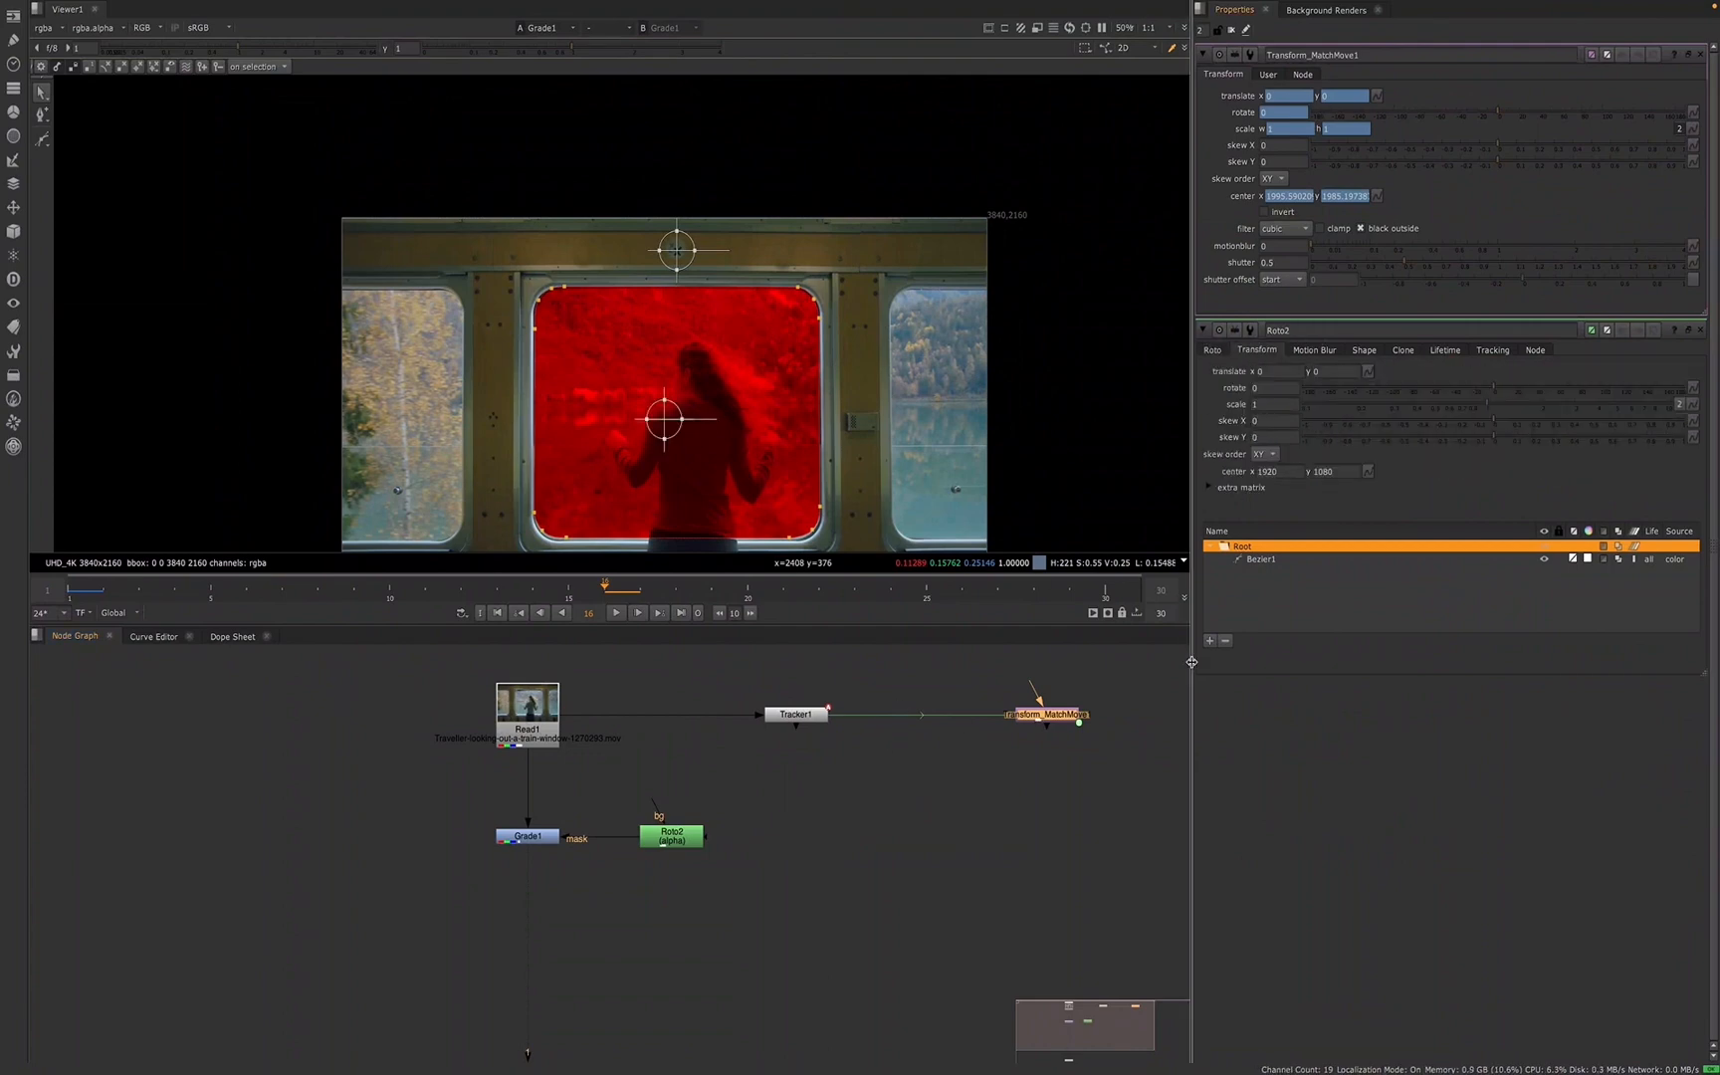
left_click(1249, 563)
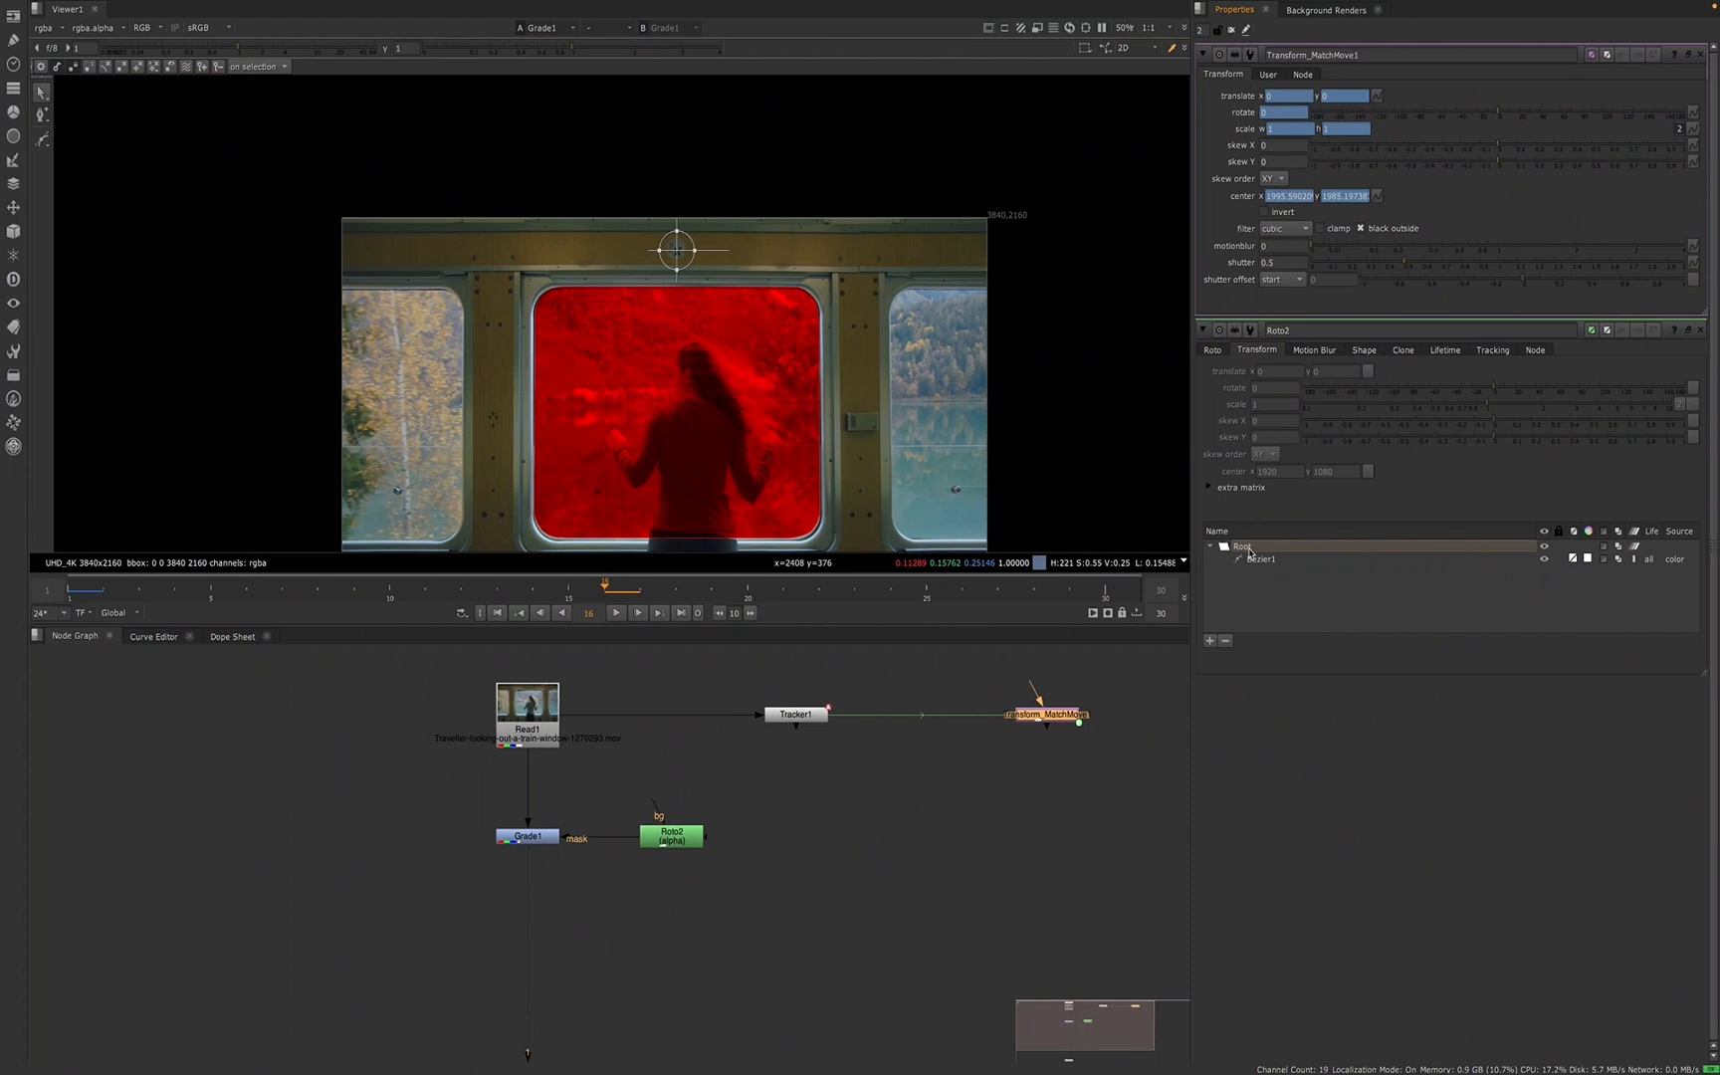
left_click(1244, 547)
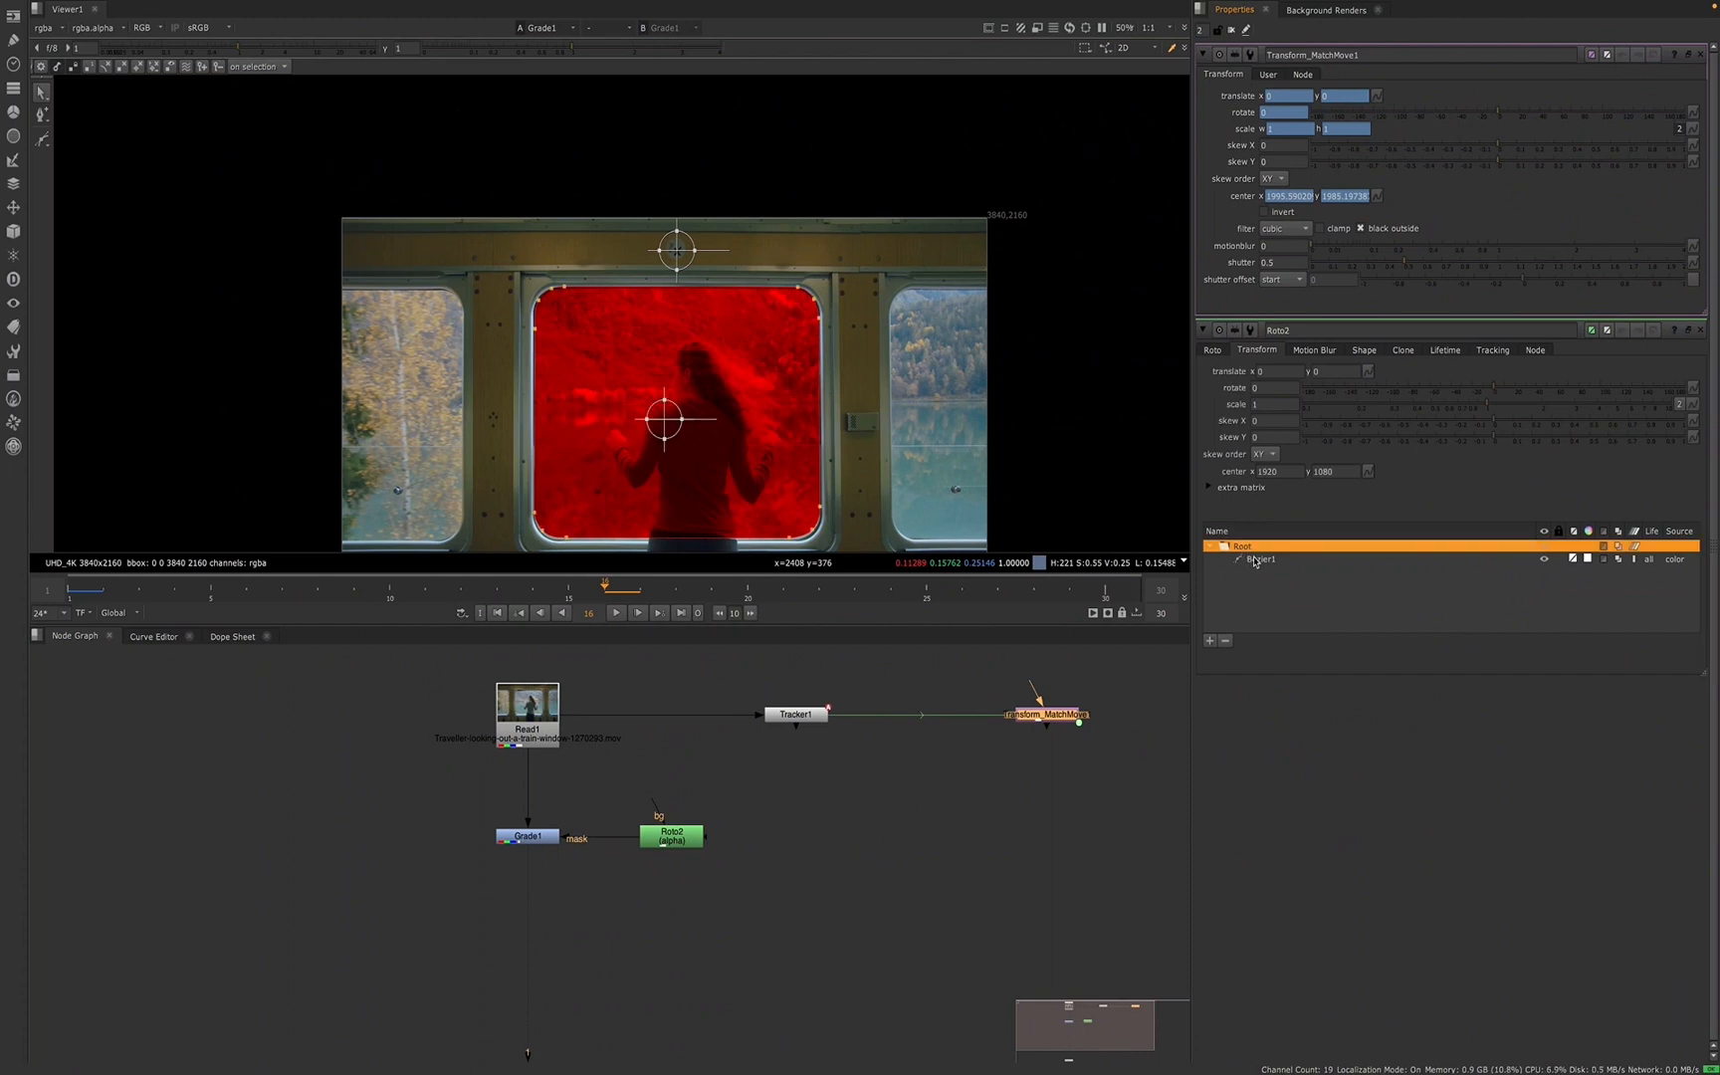
left_click(1256, 562)
left_click(1244, 547)
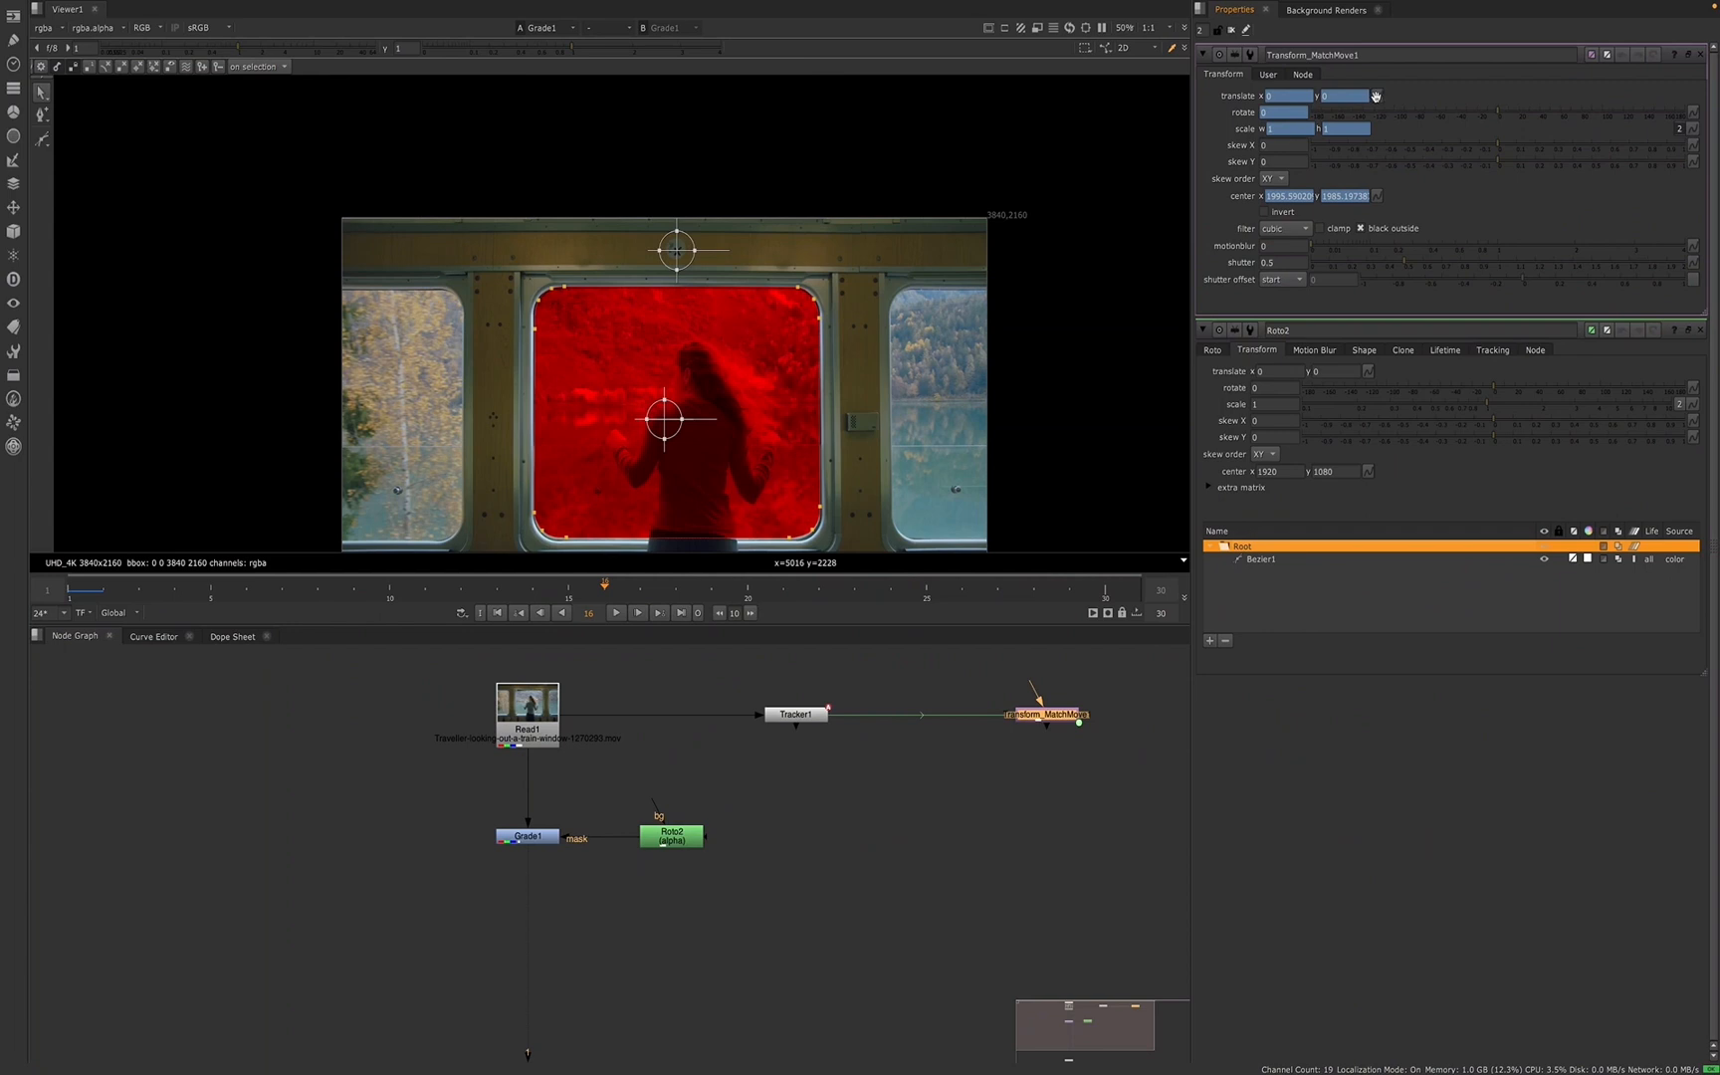
left_click_drag(1377, 96, 1371, 376)
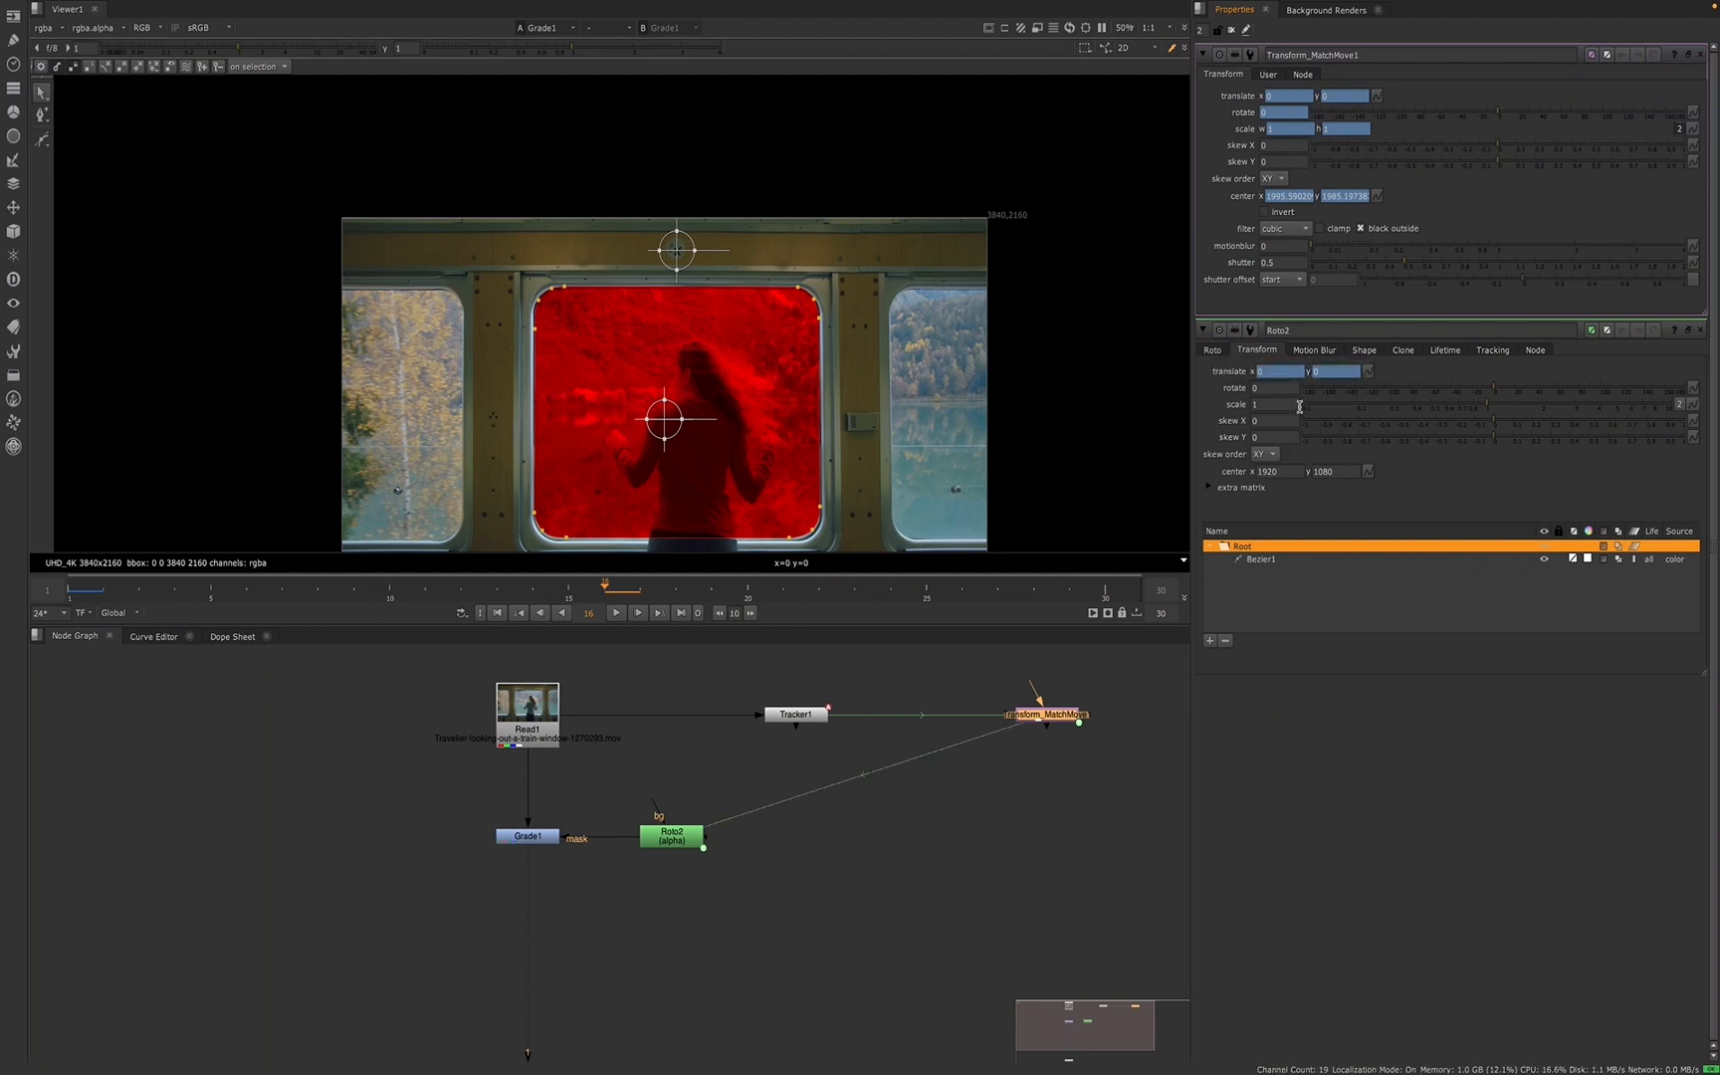
left_click_drag(1692, 114, 1693, 388)
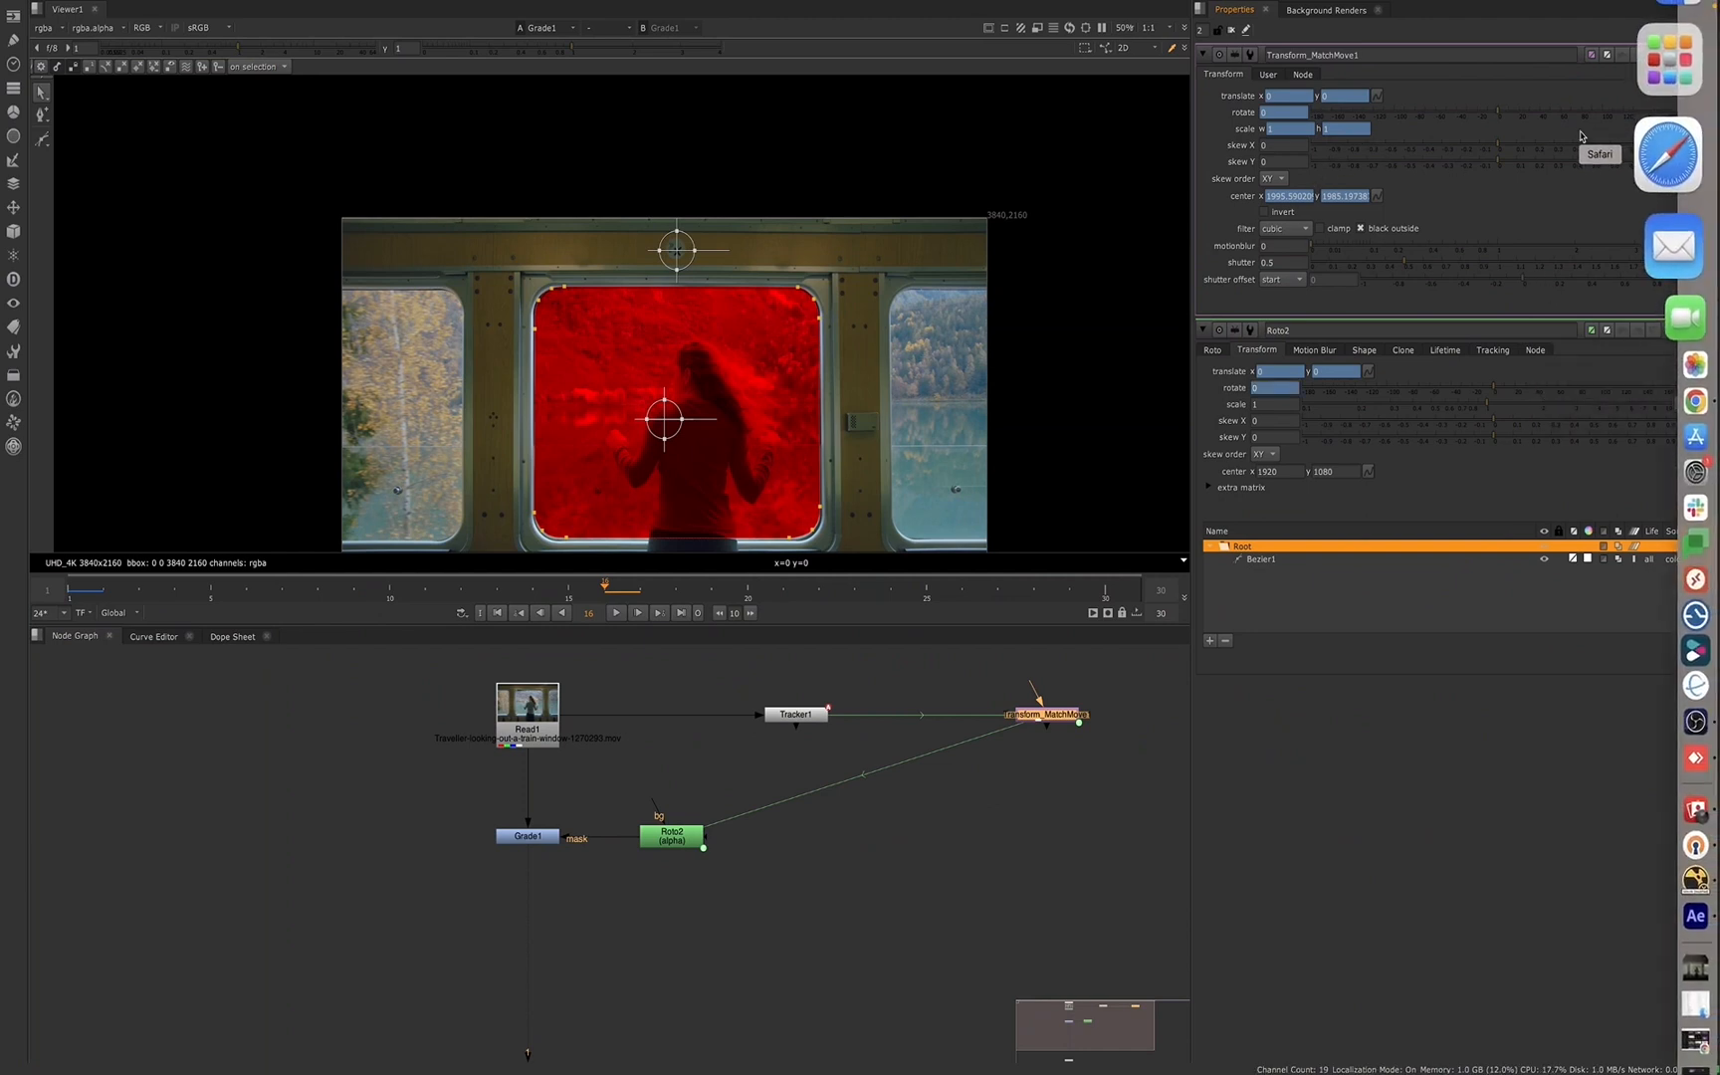
left_click_drag(1693, 130, 1692, 406)
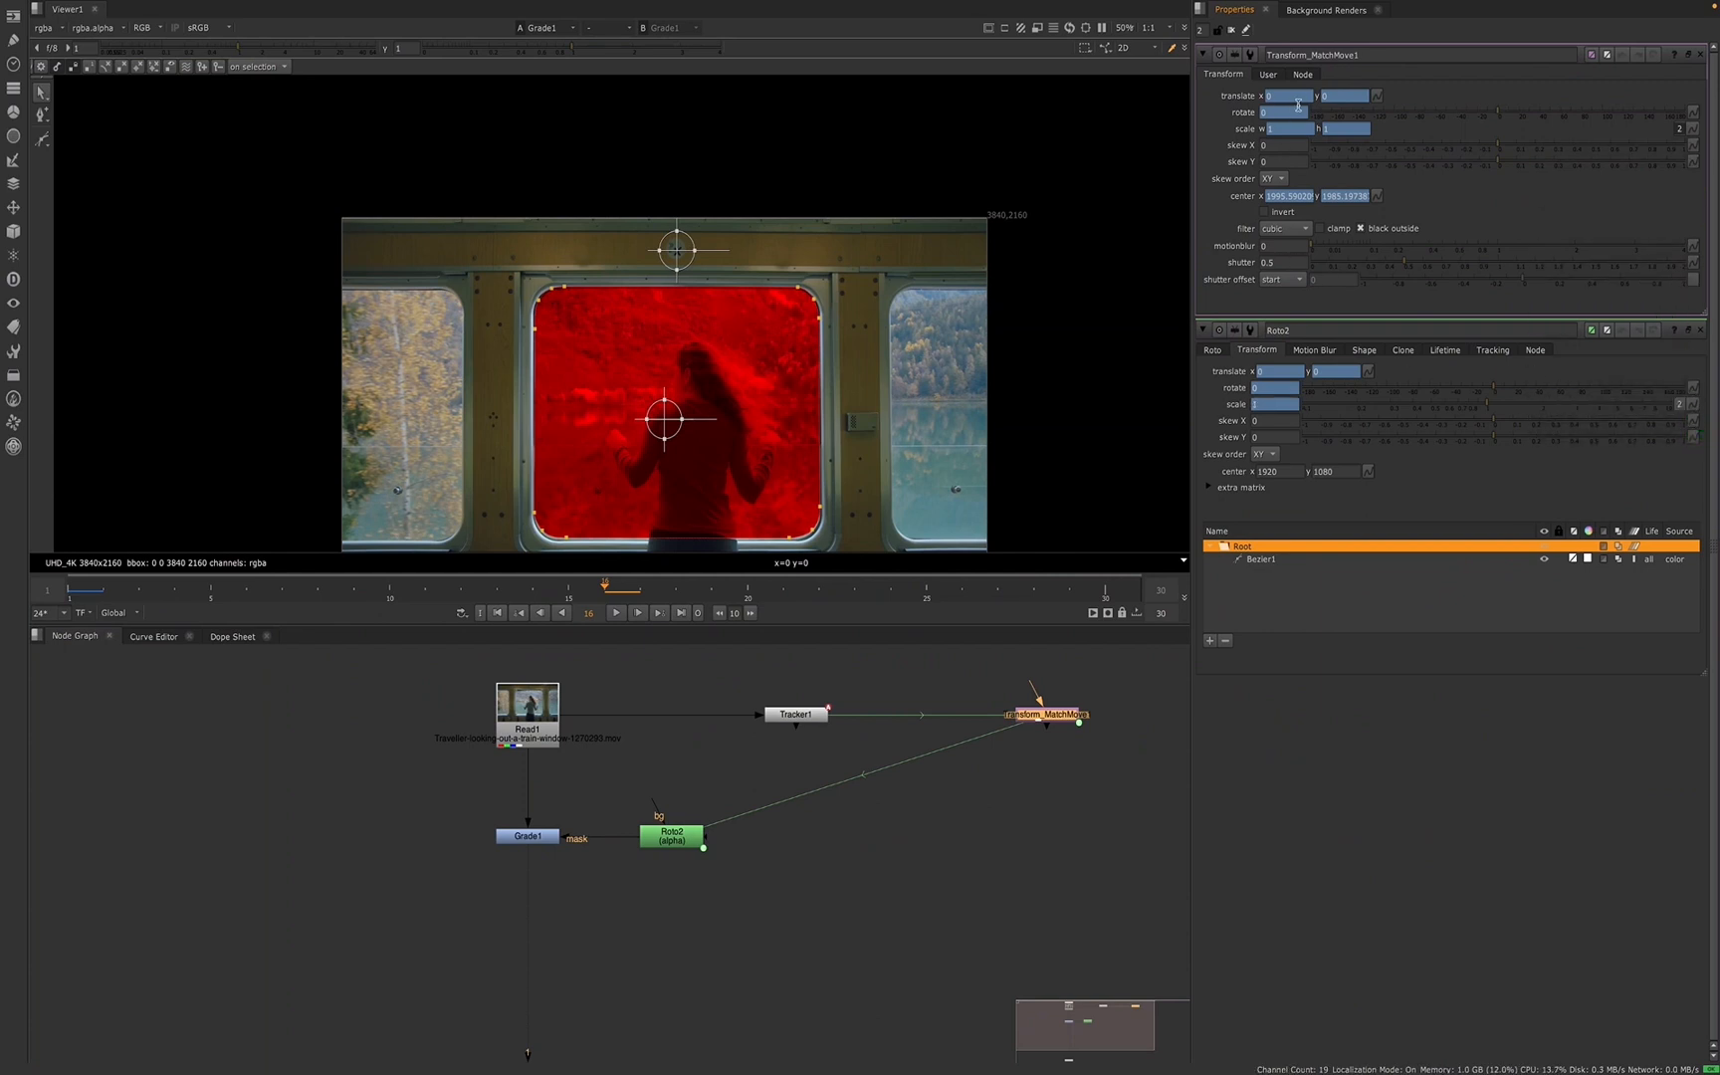
left_click_drag(1378, 196, 1371, 477)
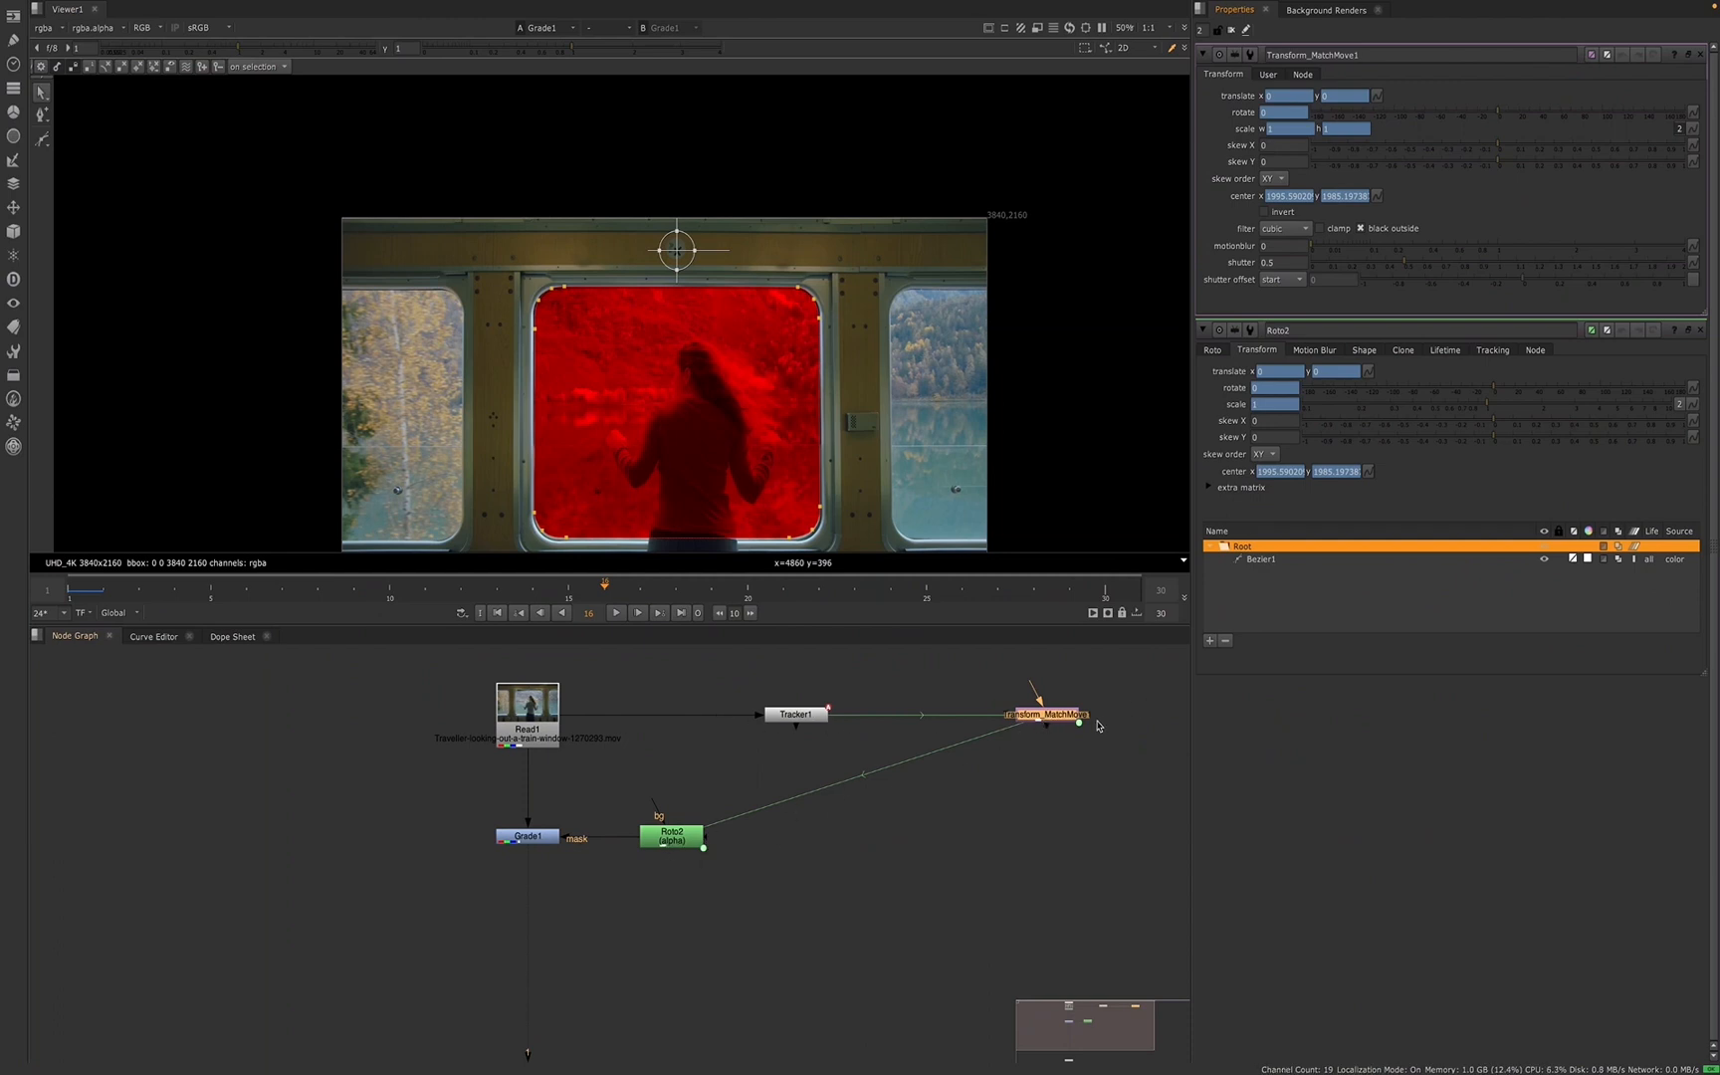
- Close all open node properties
left_click(803, 718)
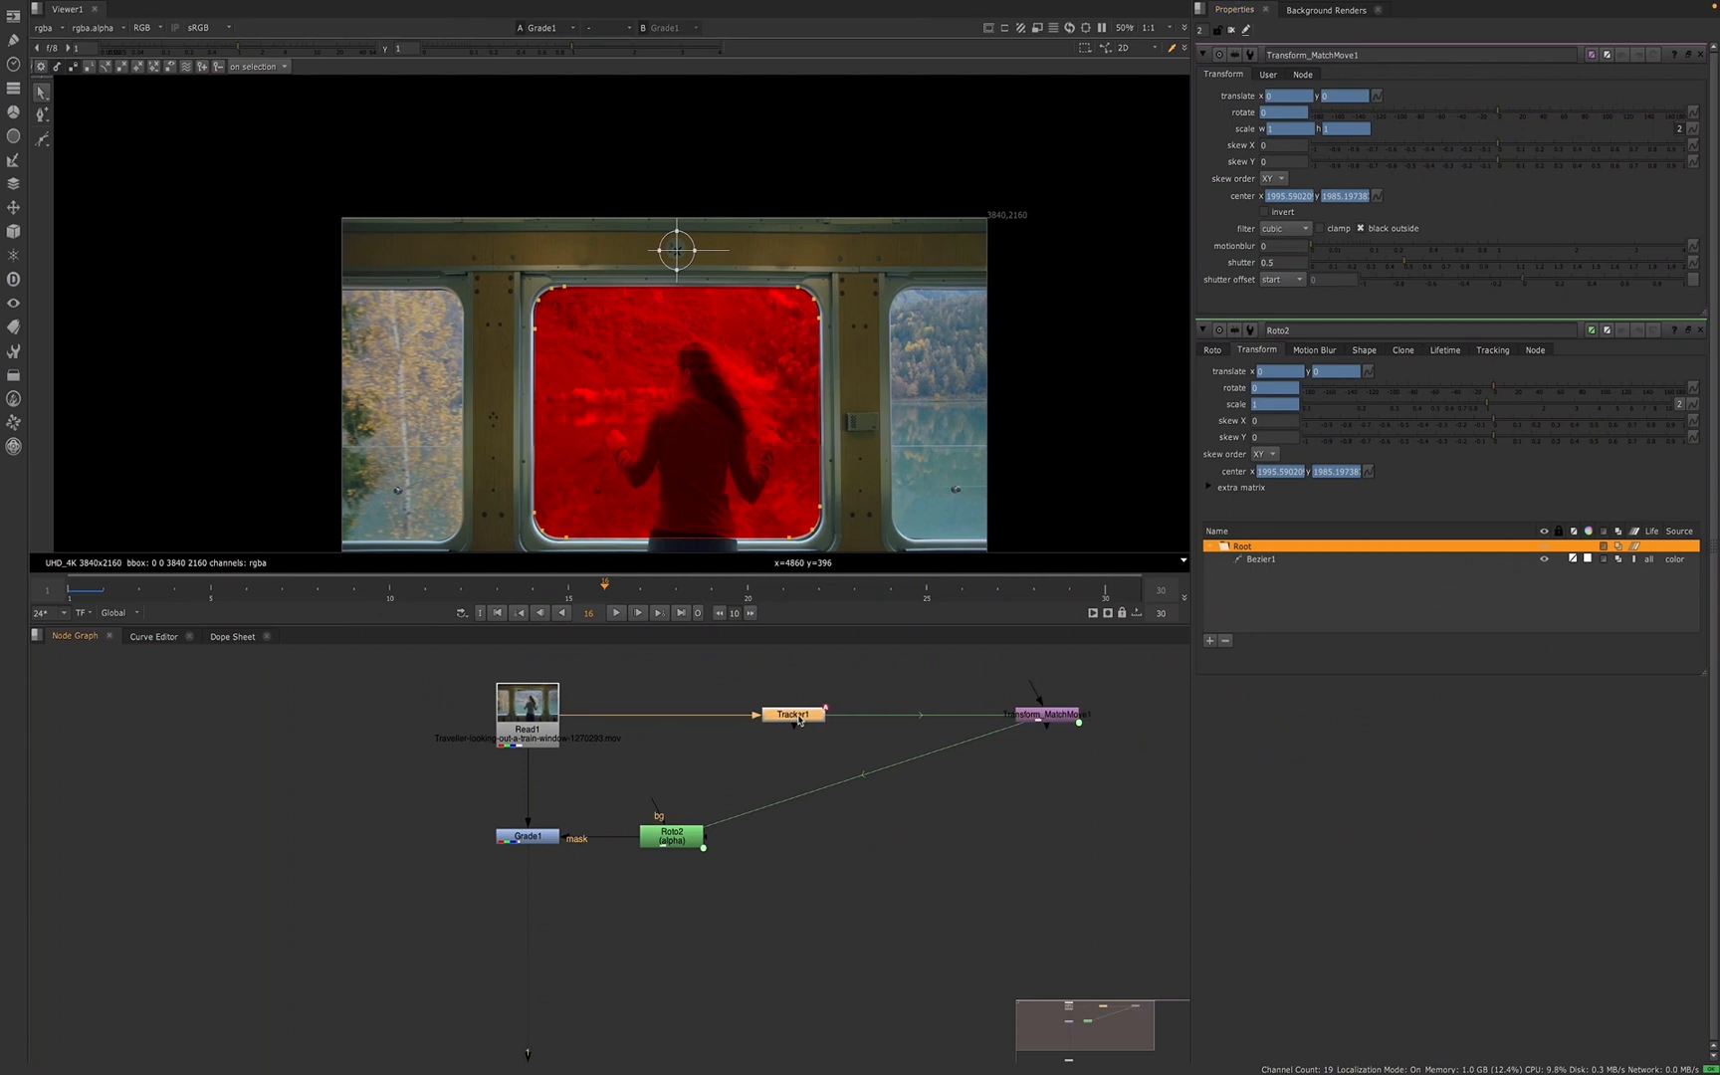
left_click(535, 841)
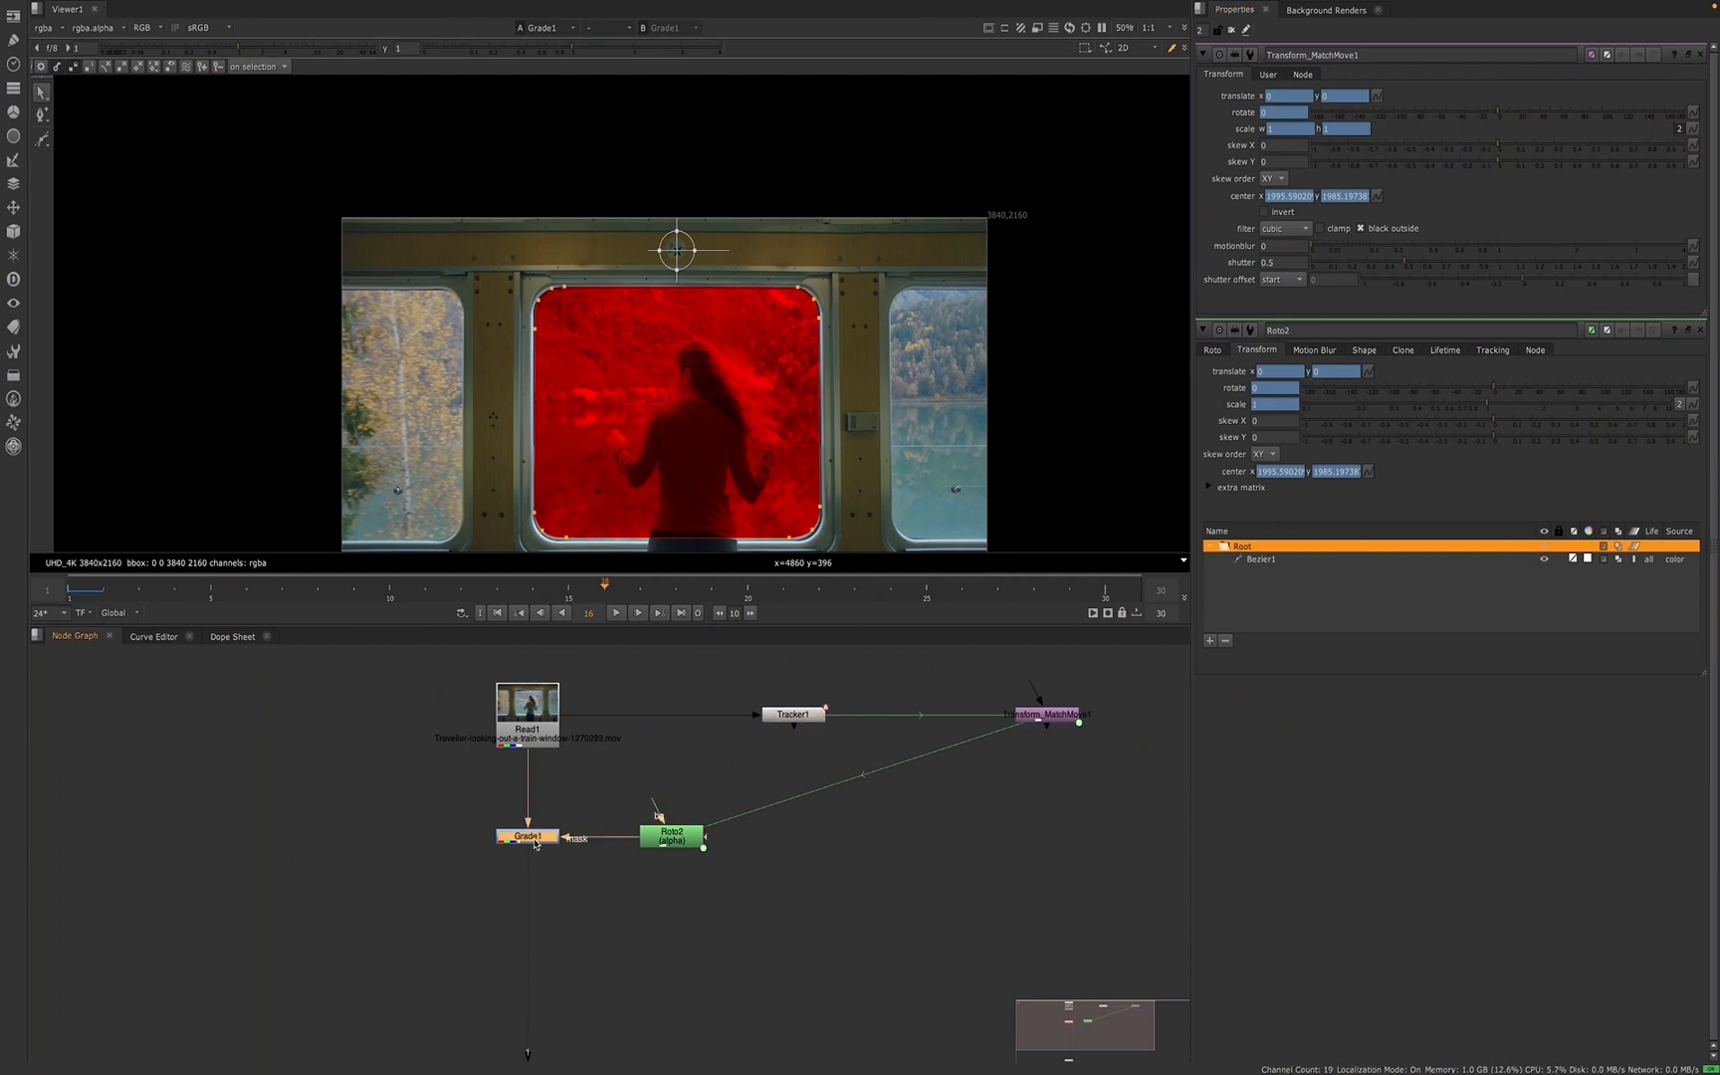
left_click(550, 800)
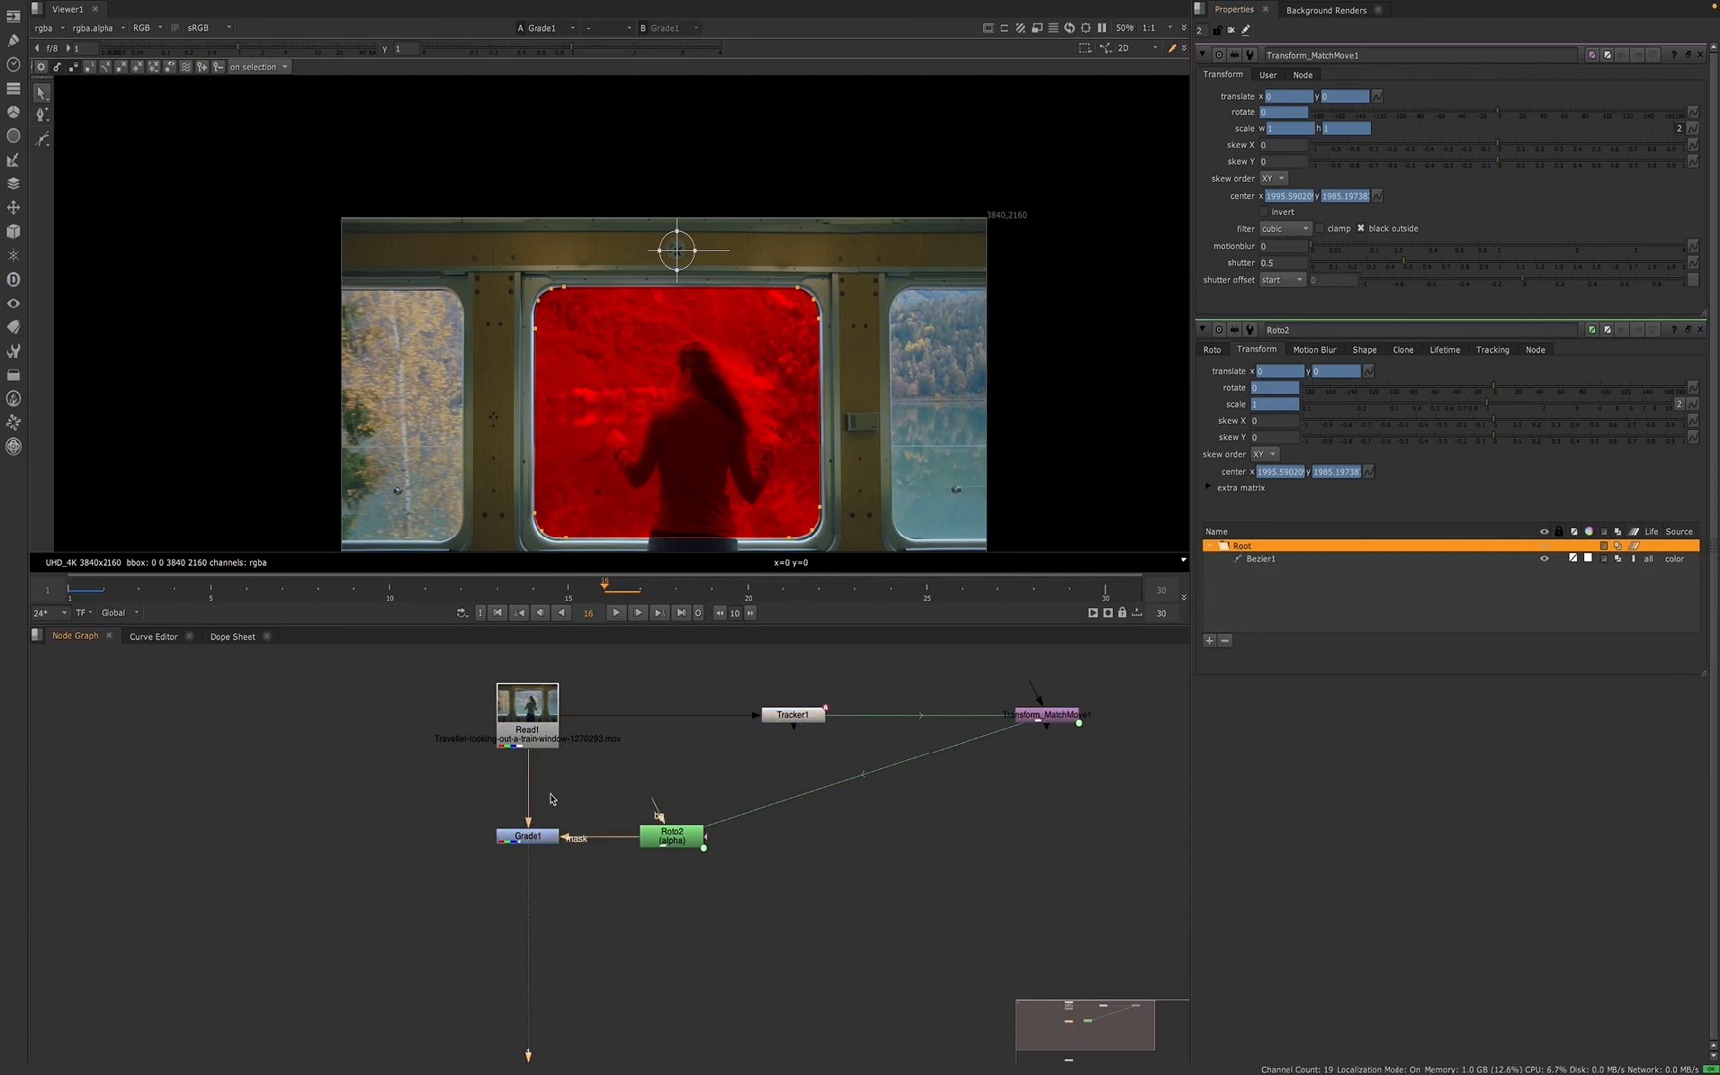
left_click(1231, 31)
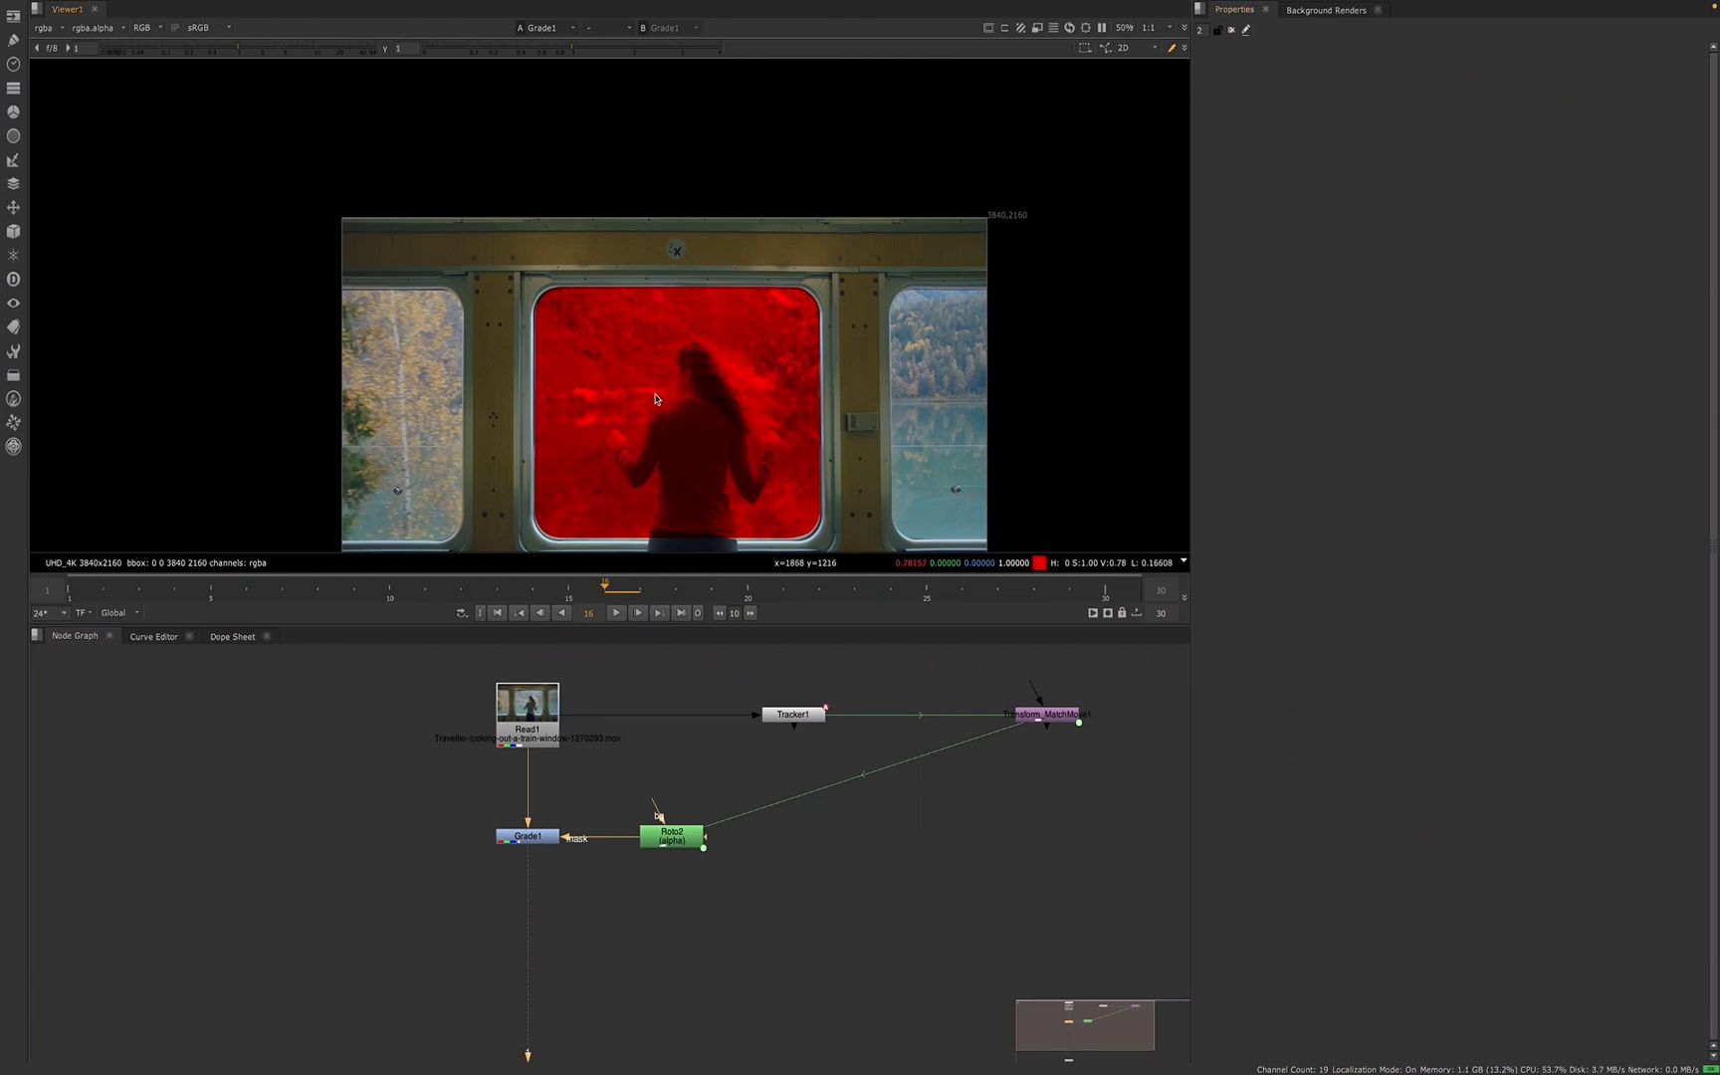
- Play the graded shot in an enlarged, fitted viewer and inspect how the red mask follows the window's lower edge
middle_click_drag(655, 399, 649, 346)
key("space")
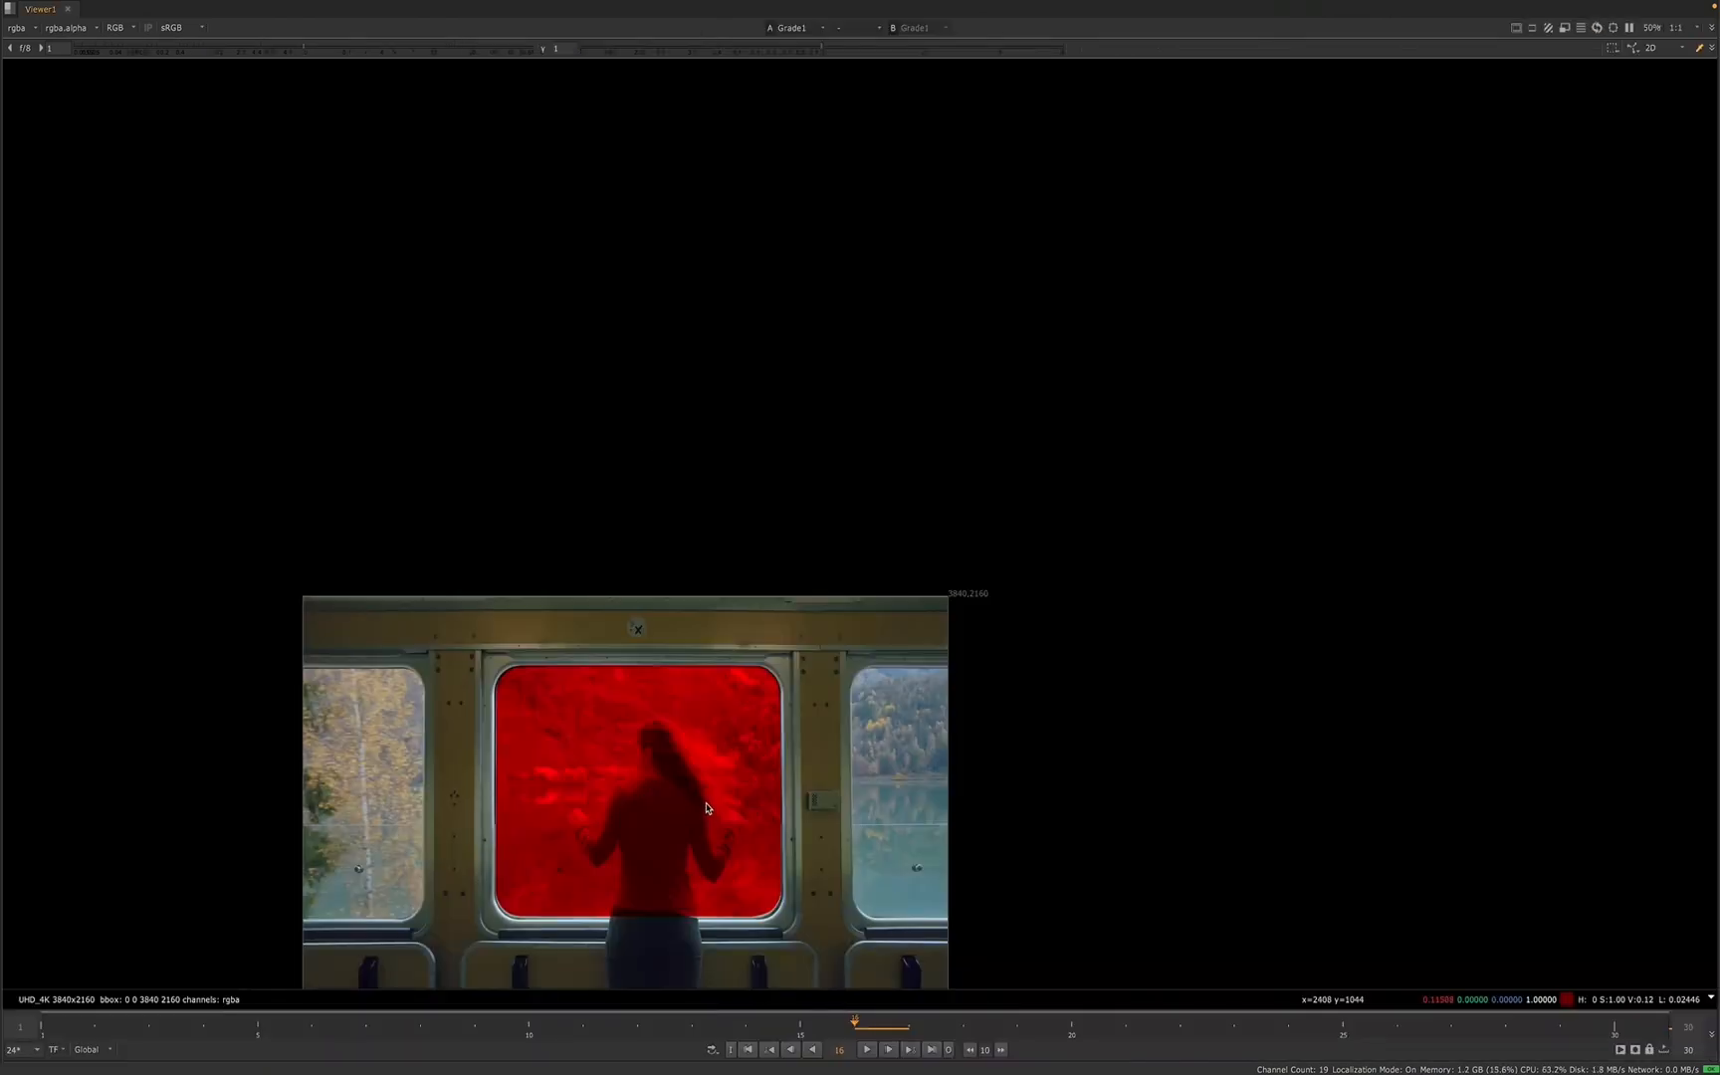
key("f")
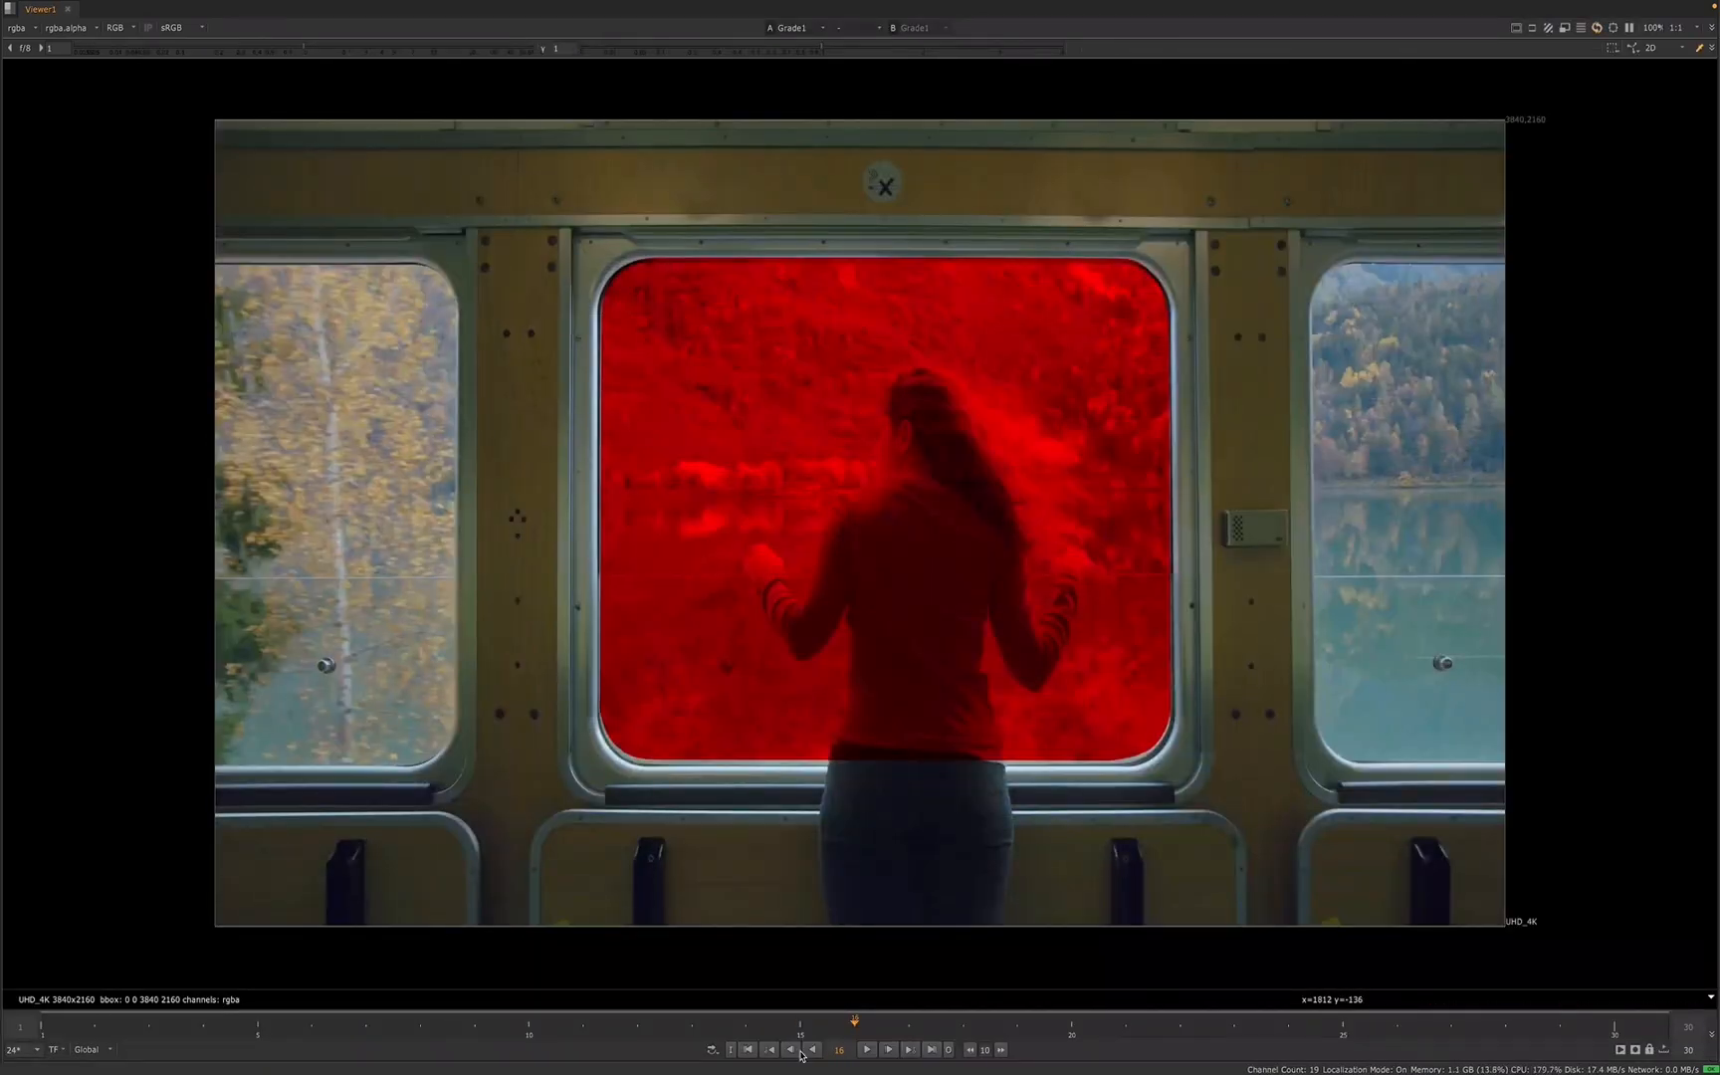
left_click(868, 1048)
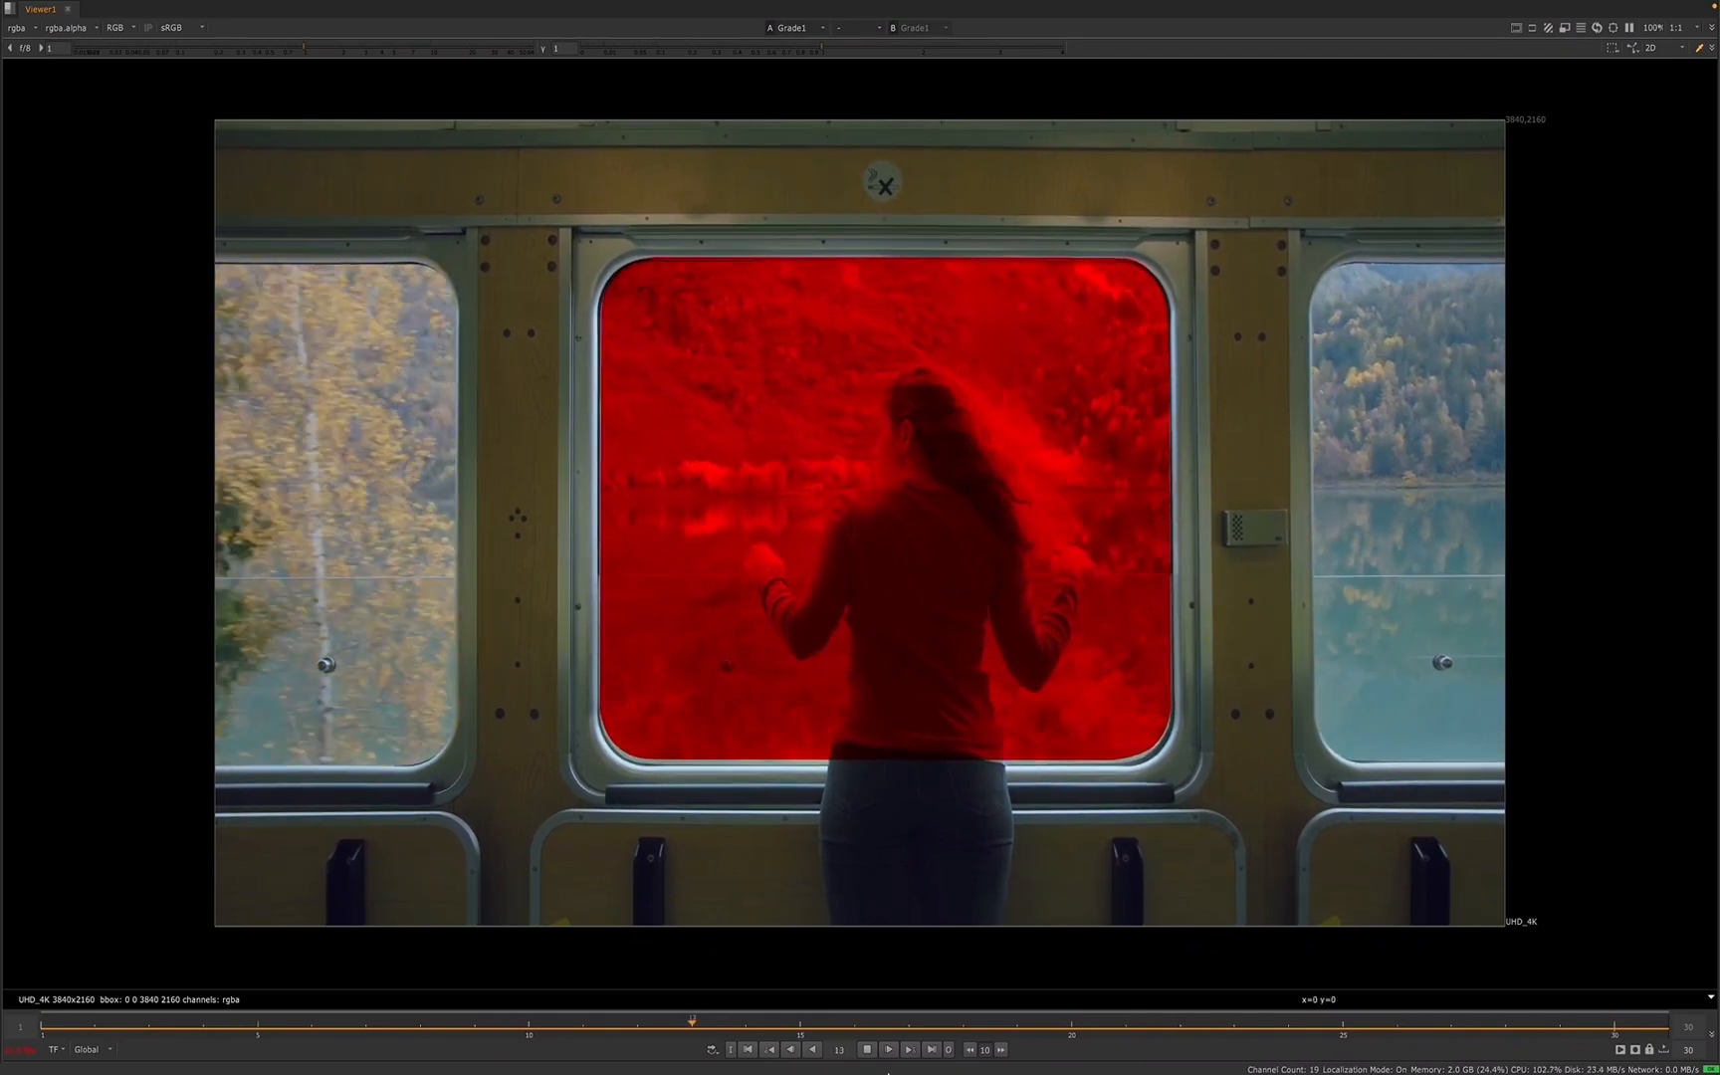
left_click(867, 1052)
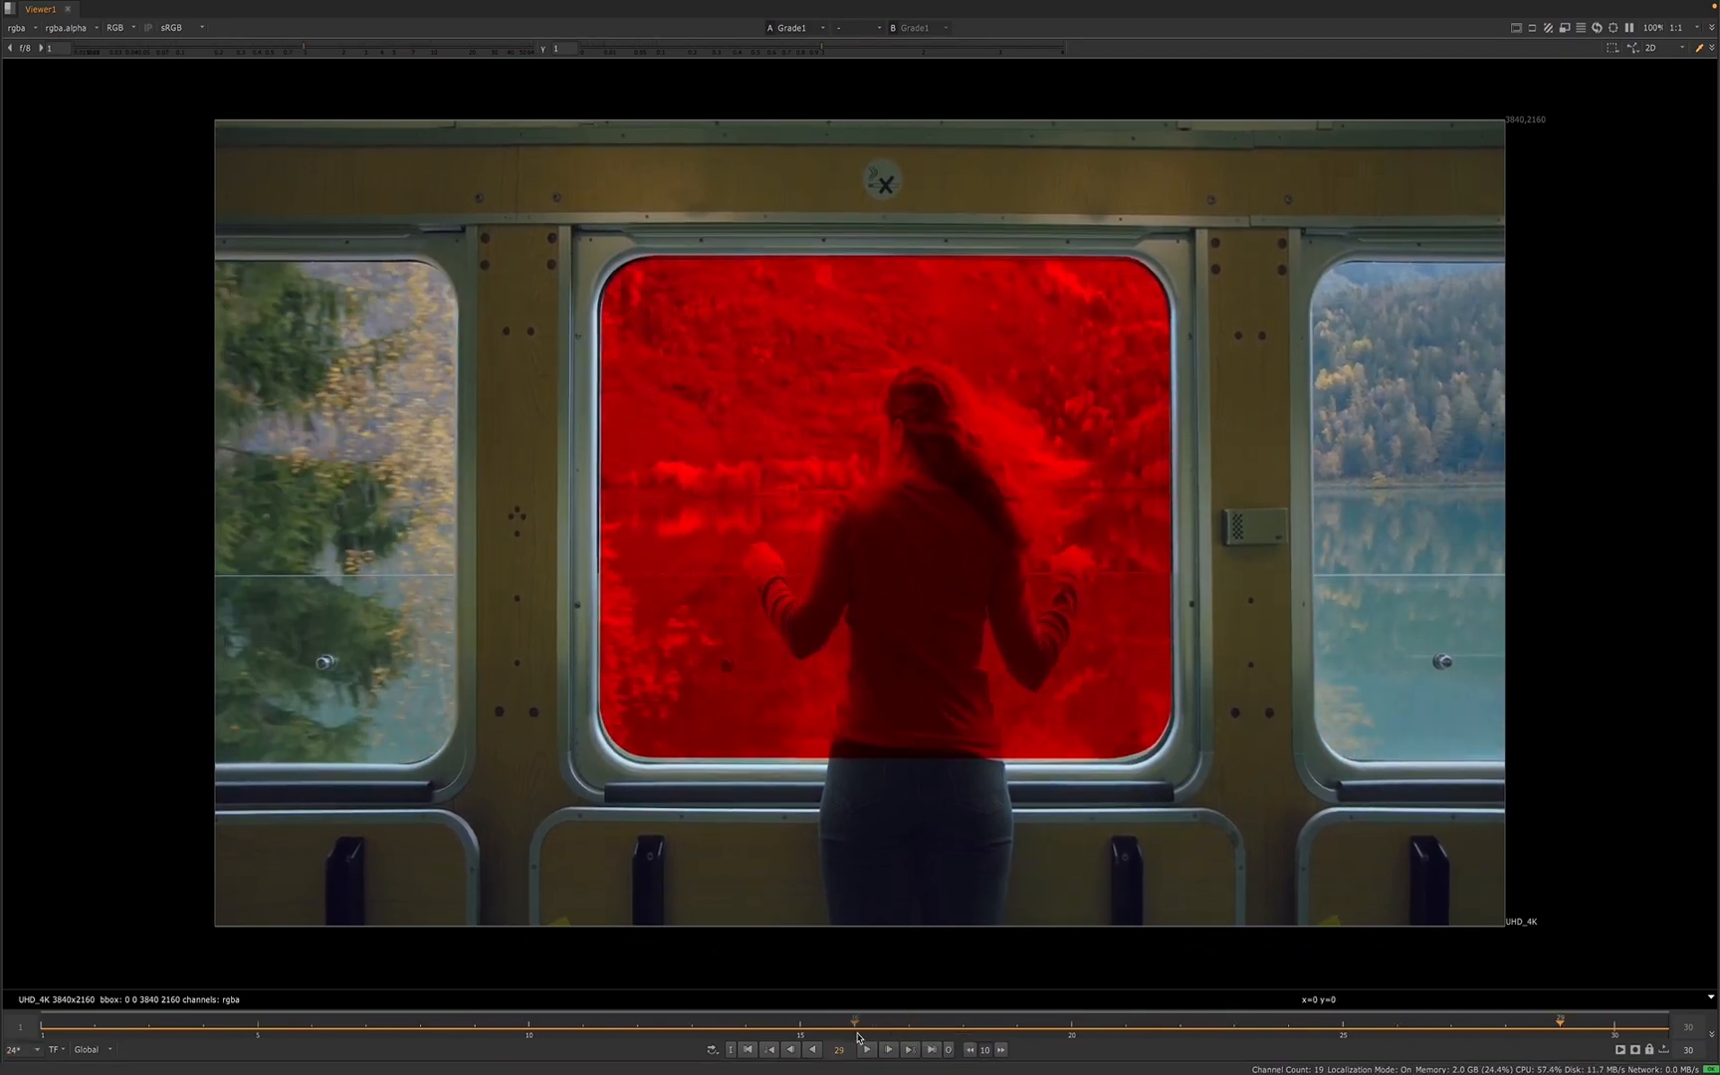
key("space")
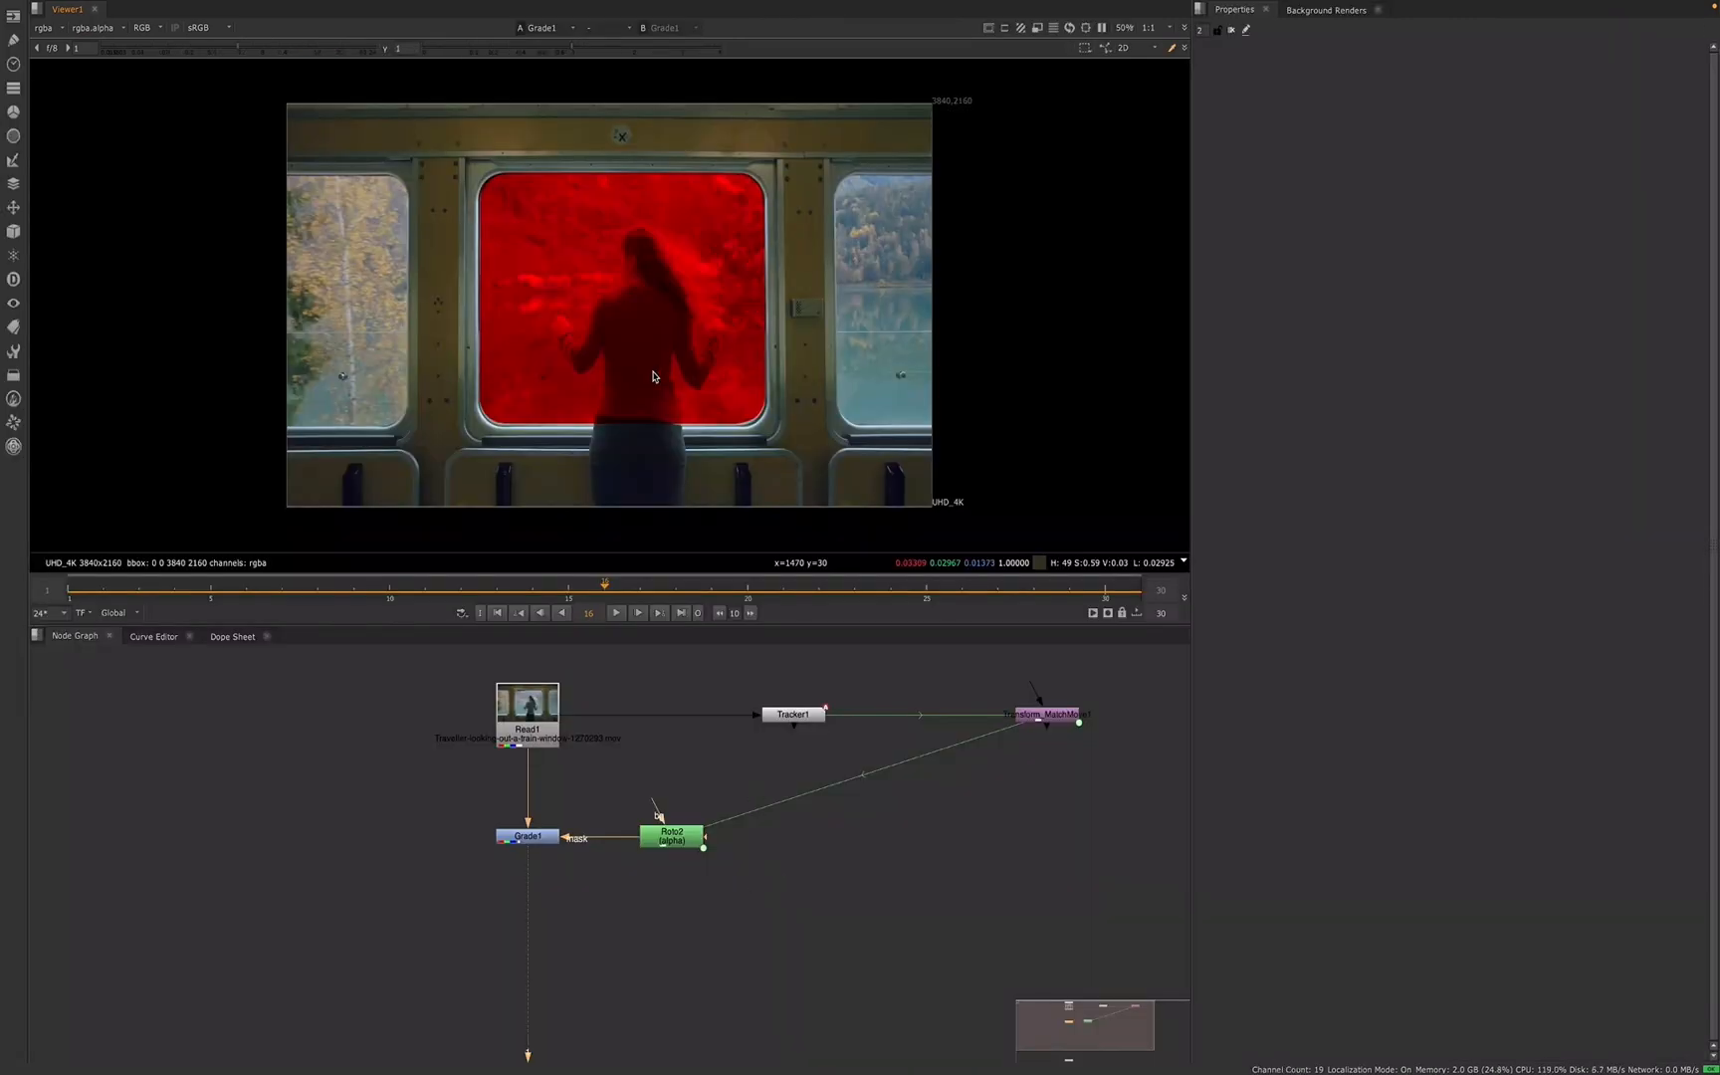
scroll(542, 486, "up", 3)
middle_click_drag(542, 486, 595, 333)
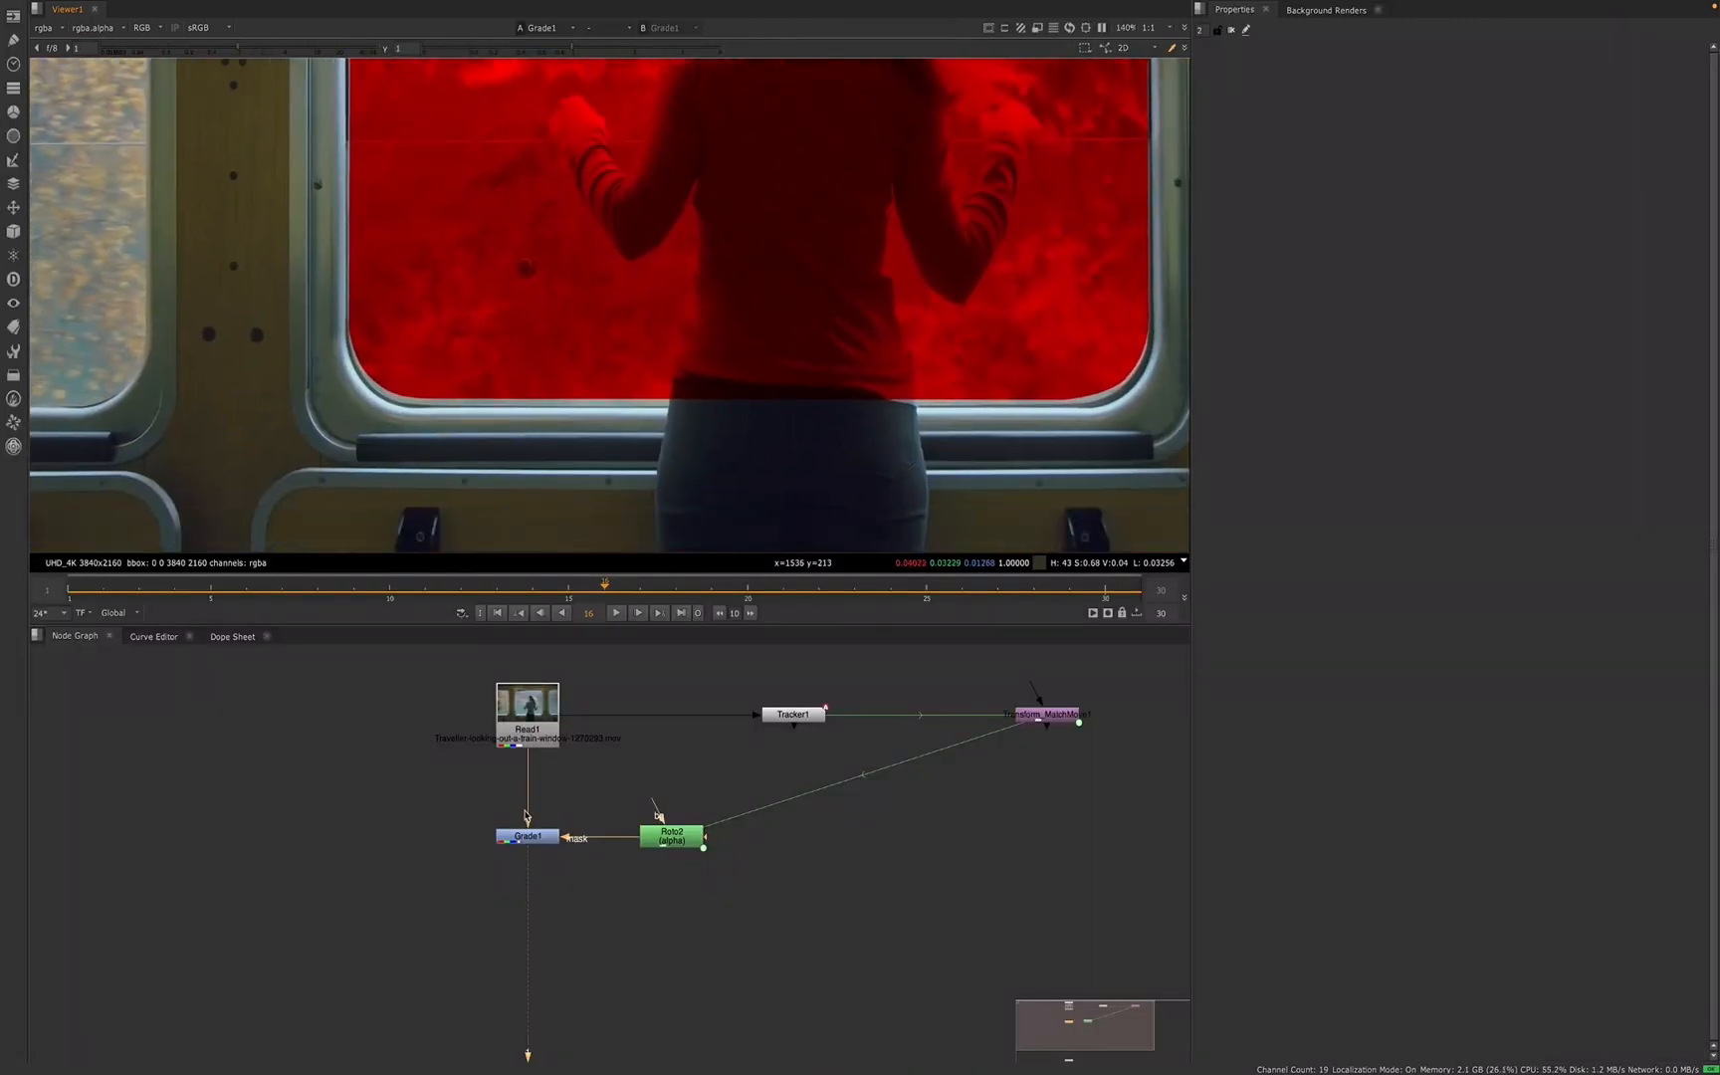
- Open Roto2's properties, go to frame 1 and select the Bezier1 shape
double_click(674, 841)
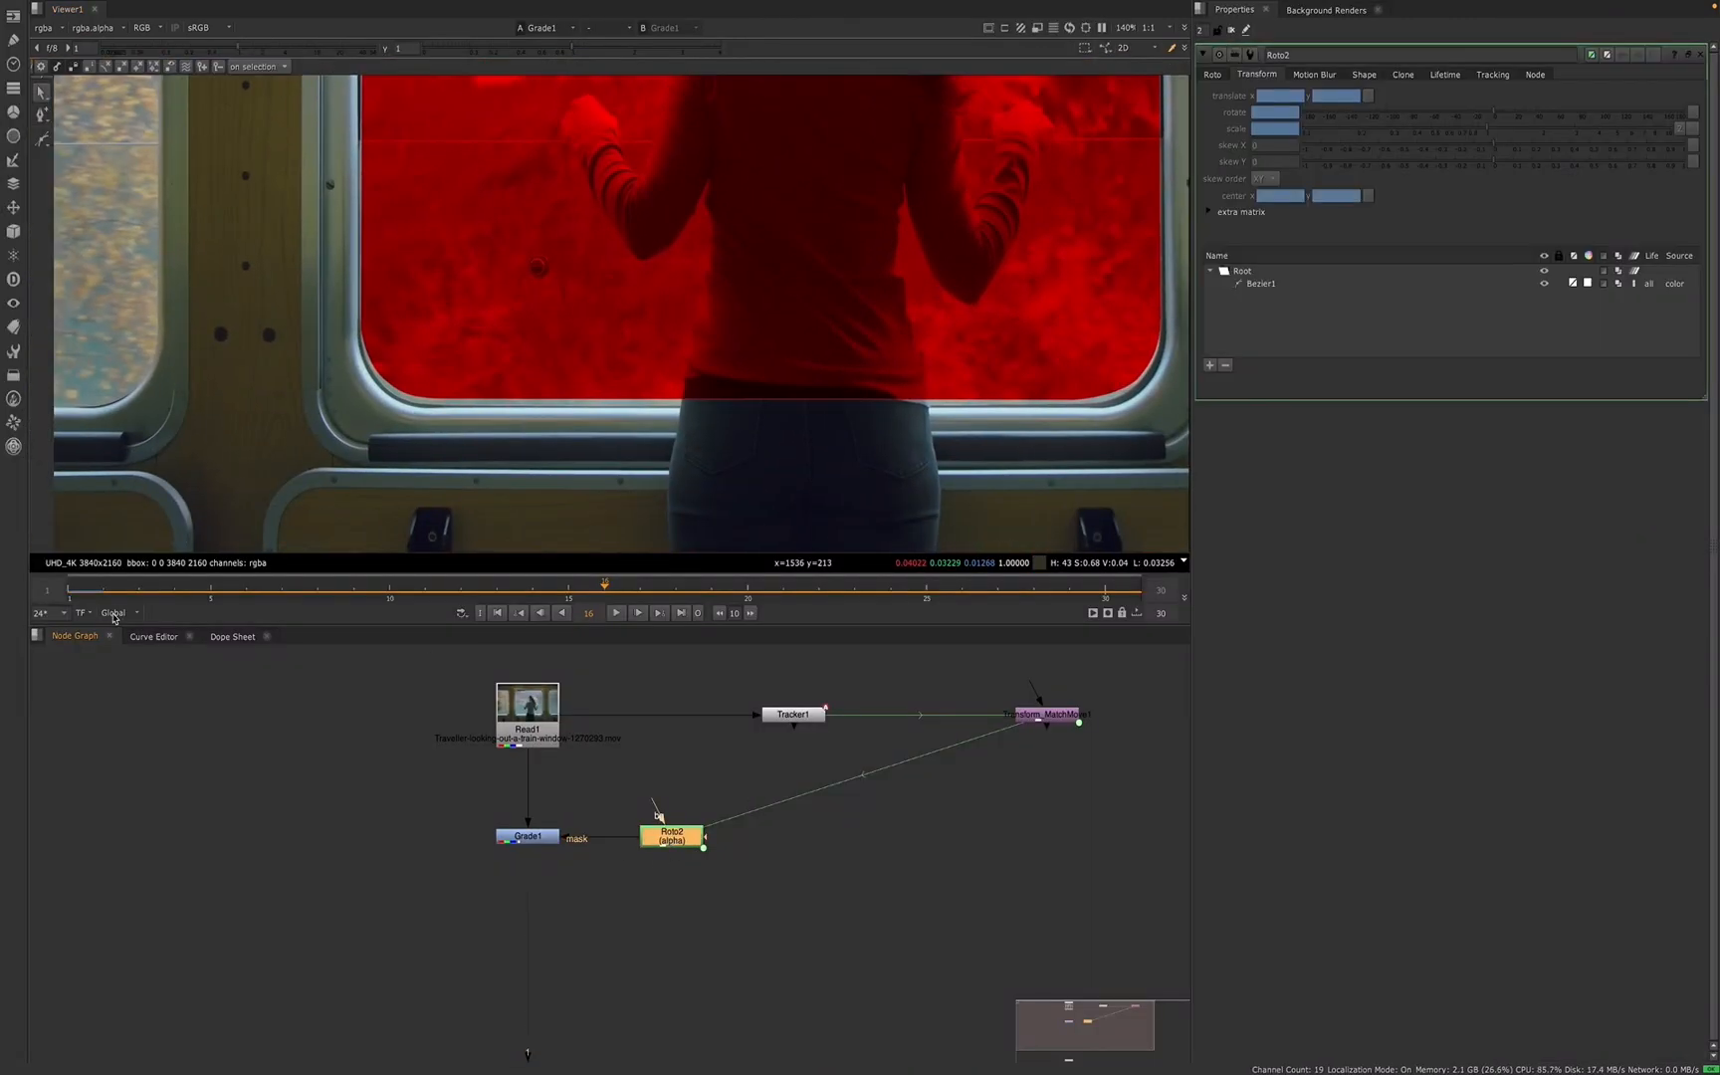
left_click(498, 614)
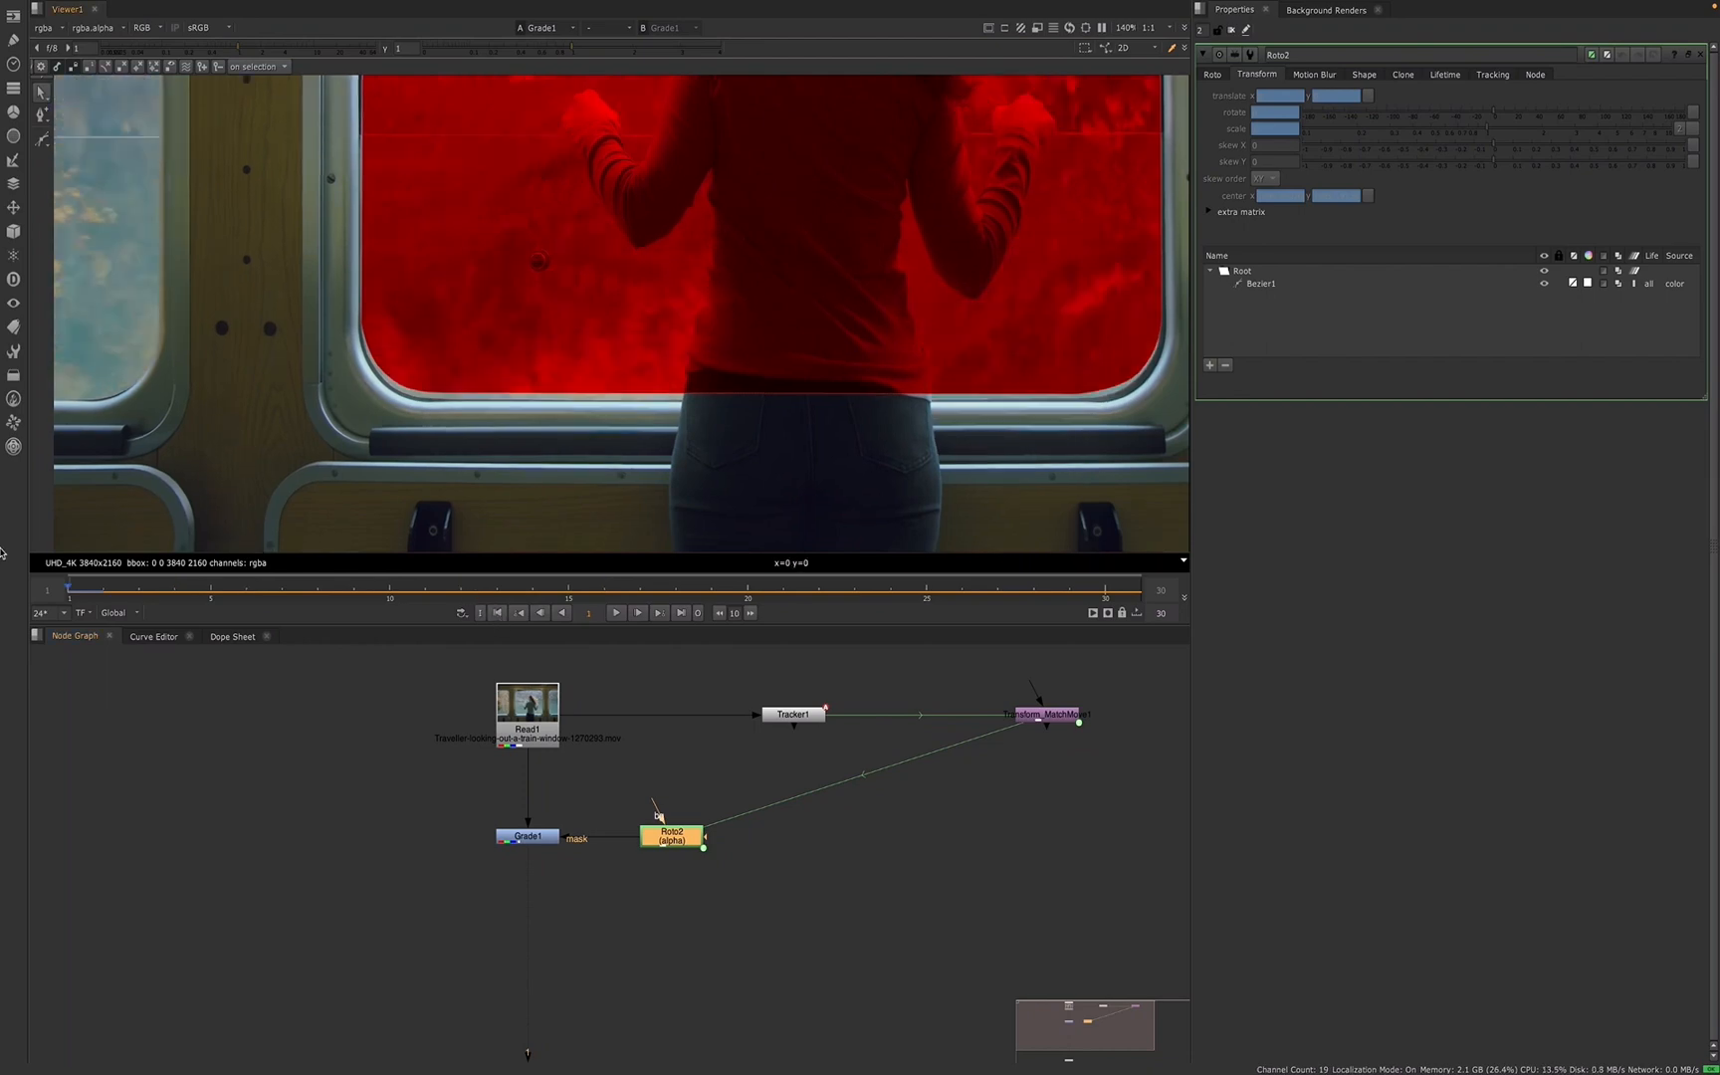
left_click(1263, 284)
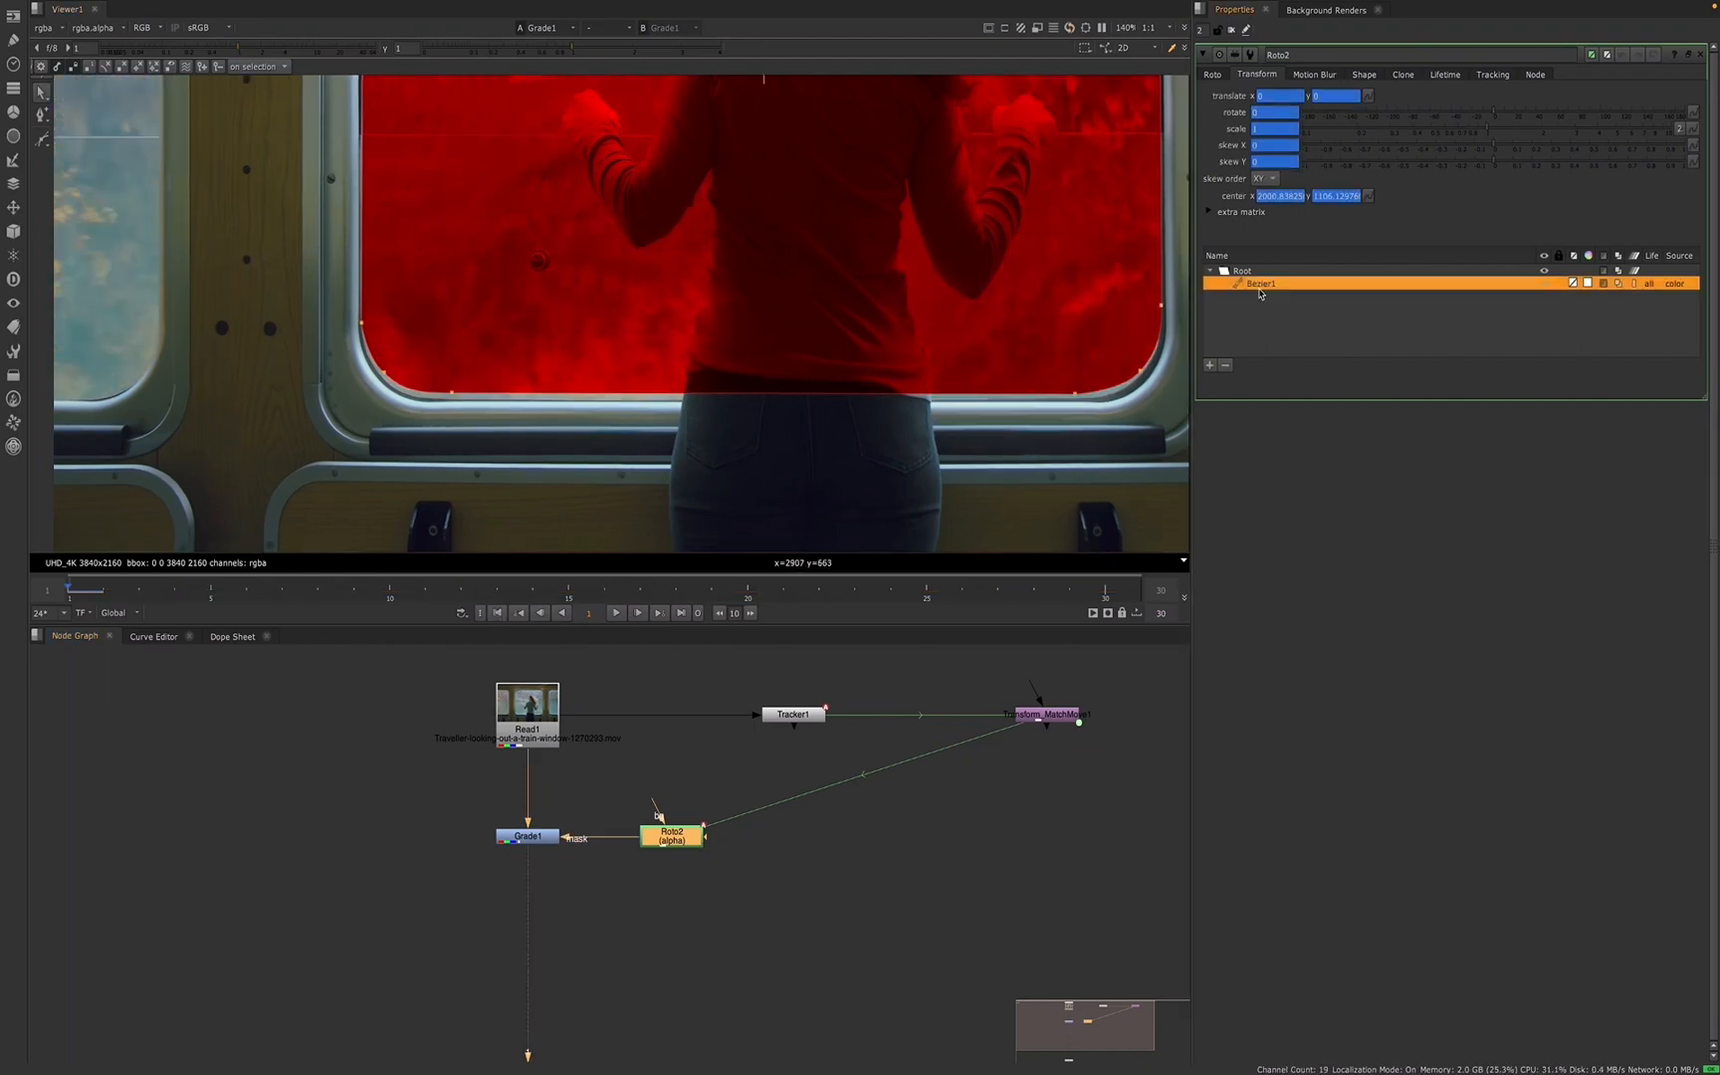
scroll(601, 402, "down", 3)
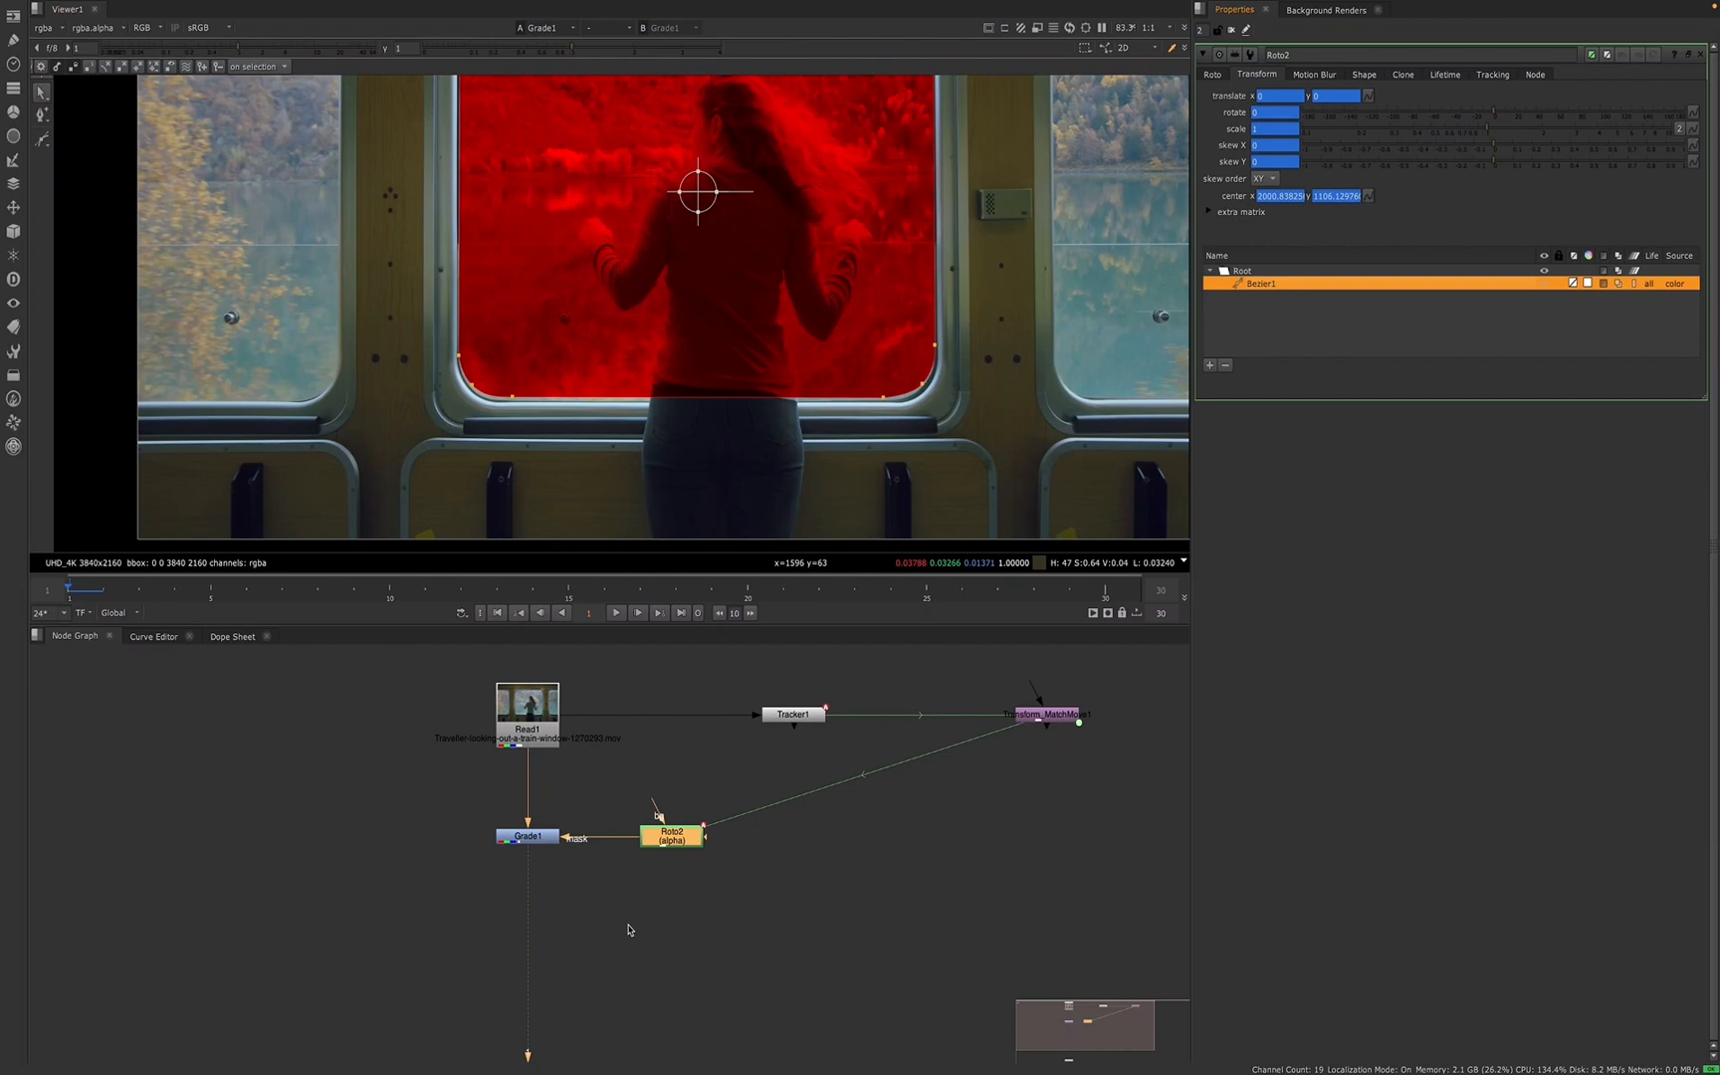
- Set Tracker1's reference frame to the current frame, 1, check the mask edge, and display its list of tracks
double_click(793, 715)
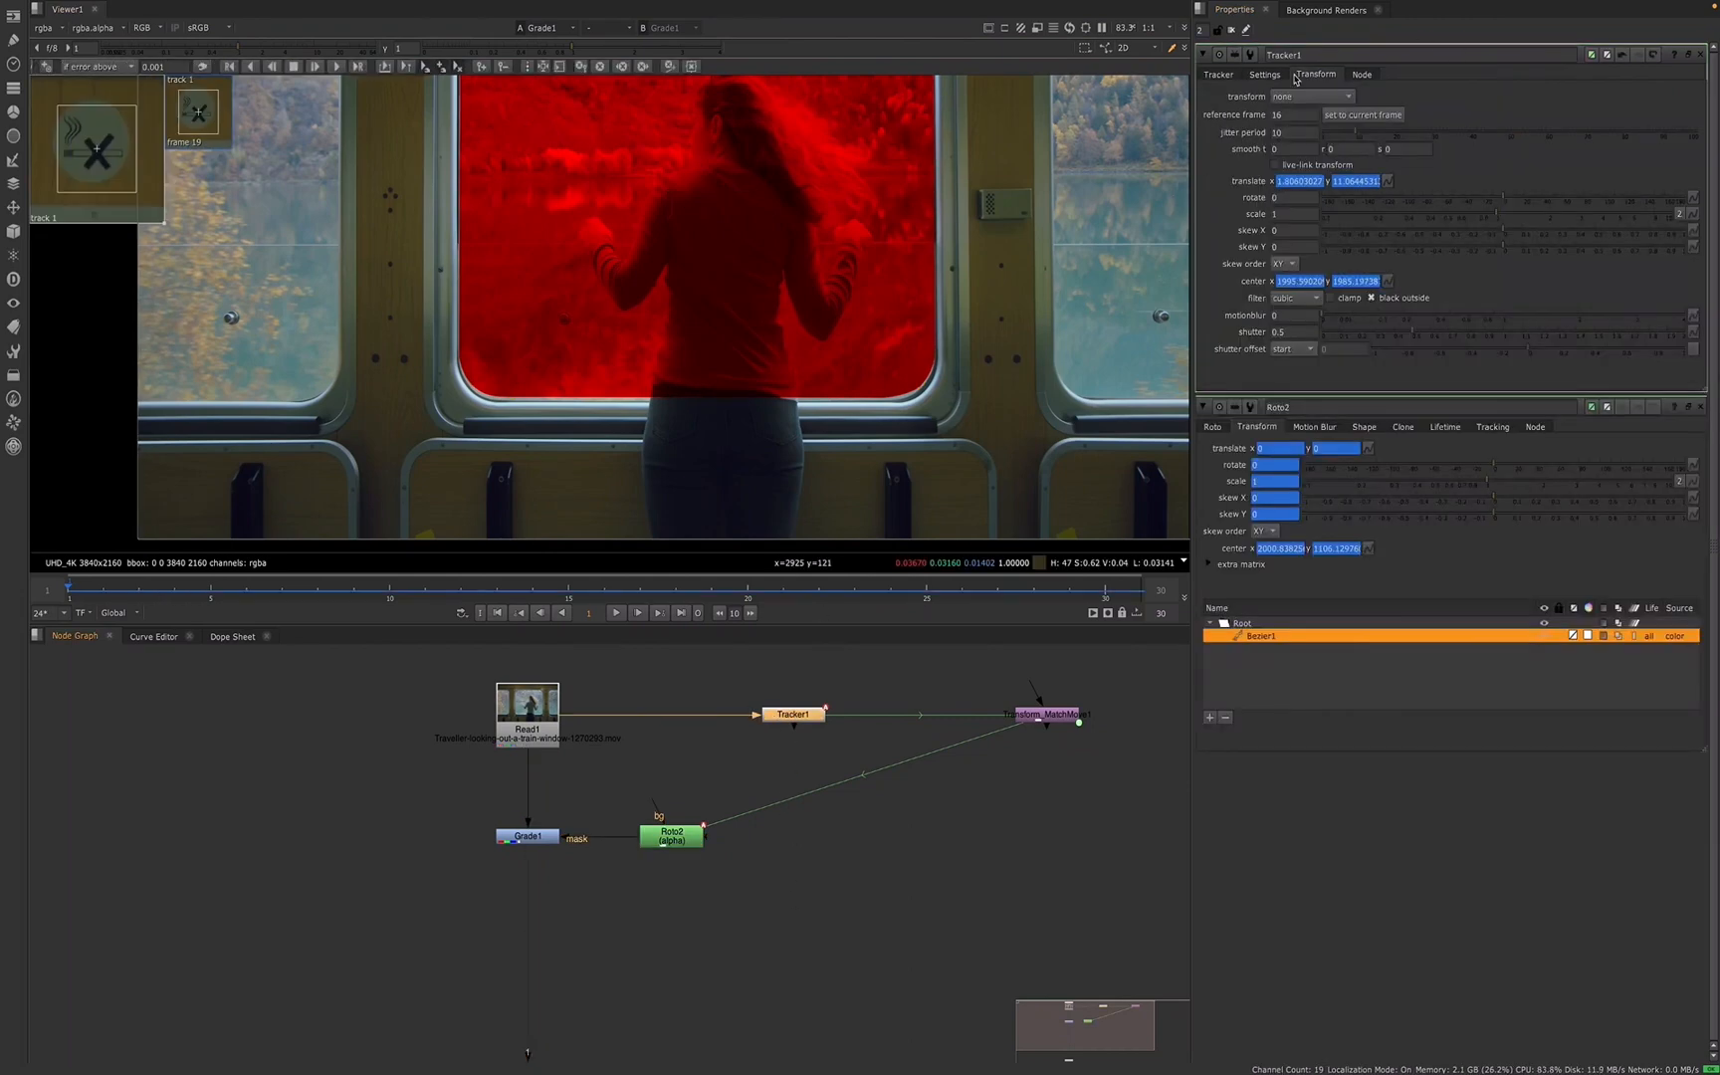
left_click(1359, 117)
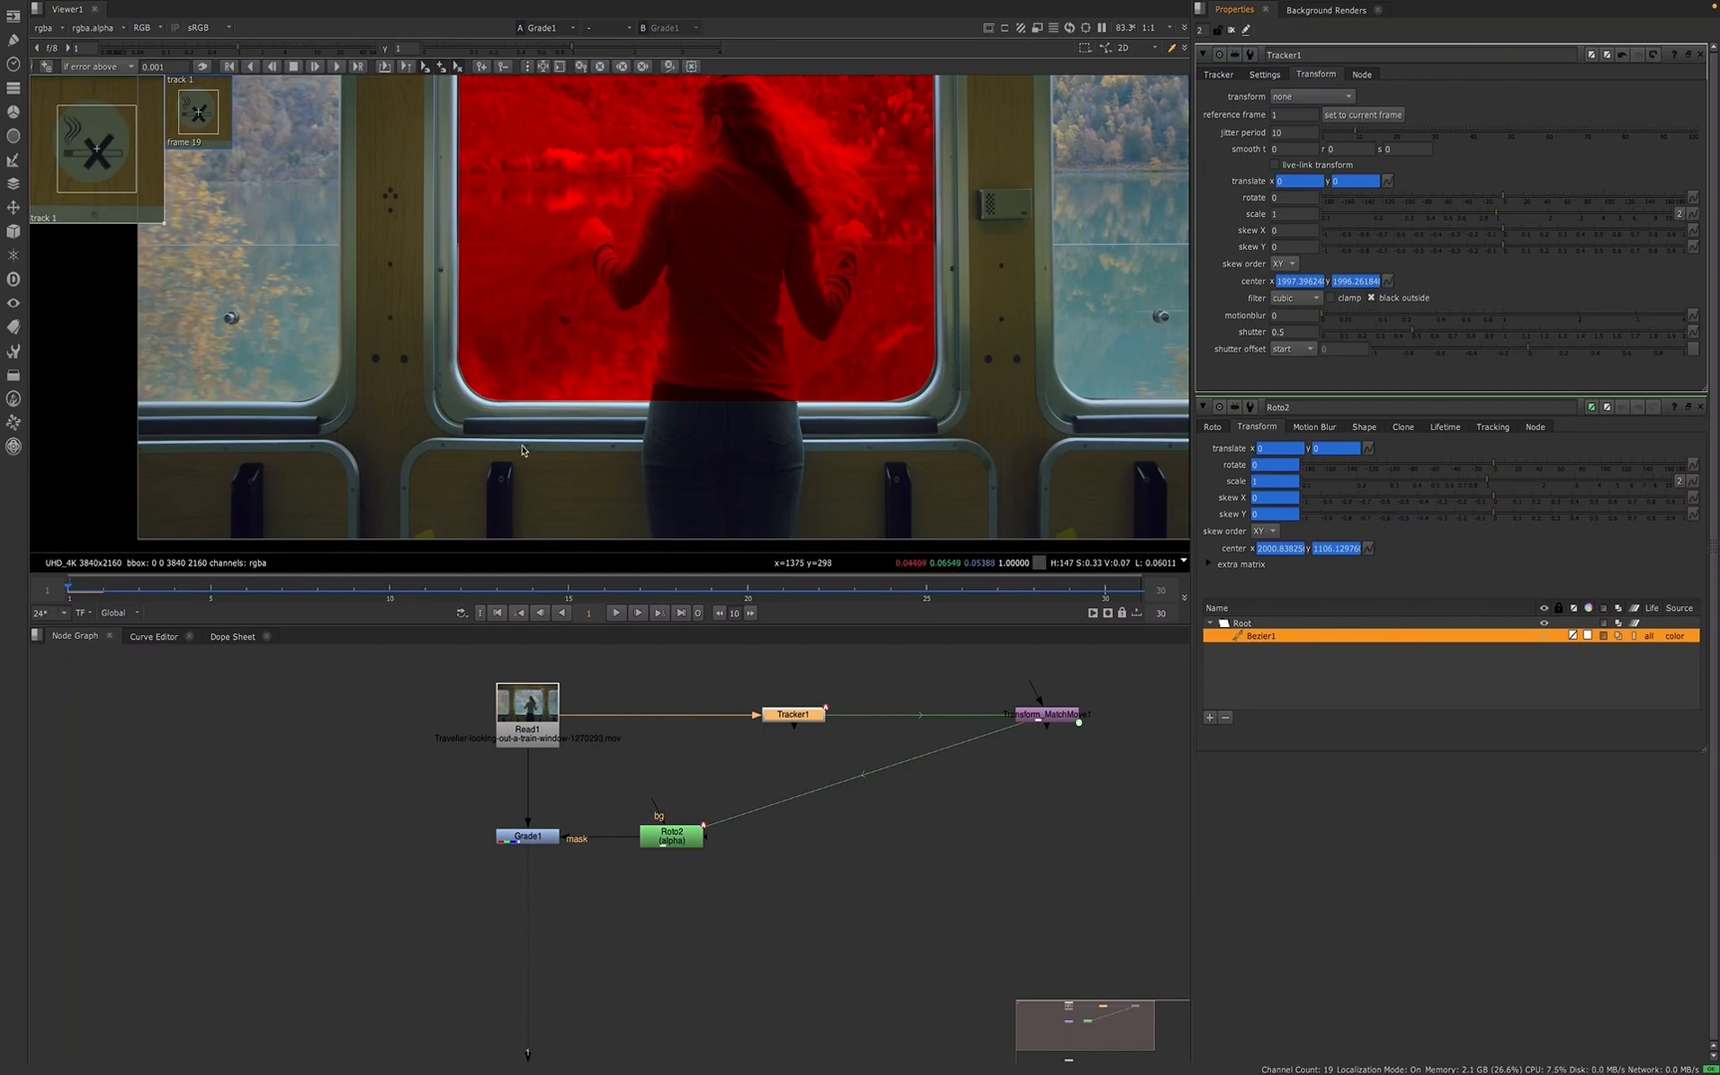
scroll(512, 378, "up", 4)
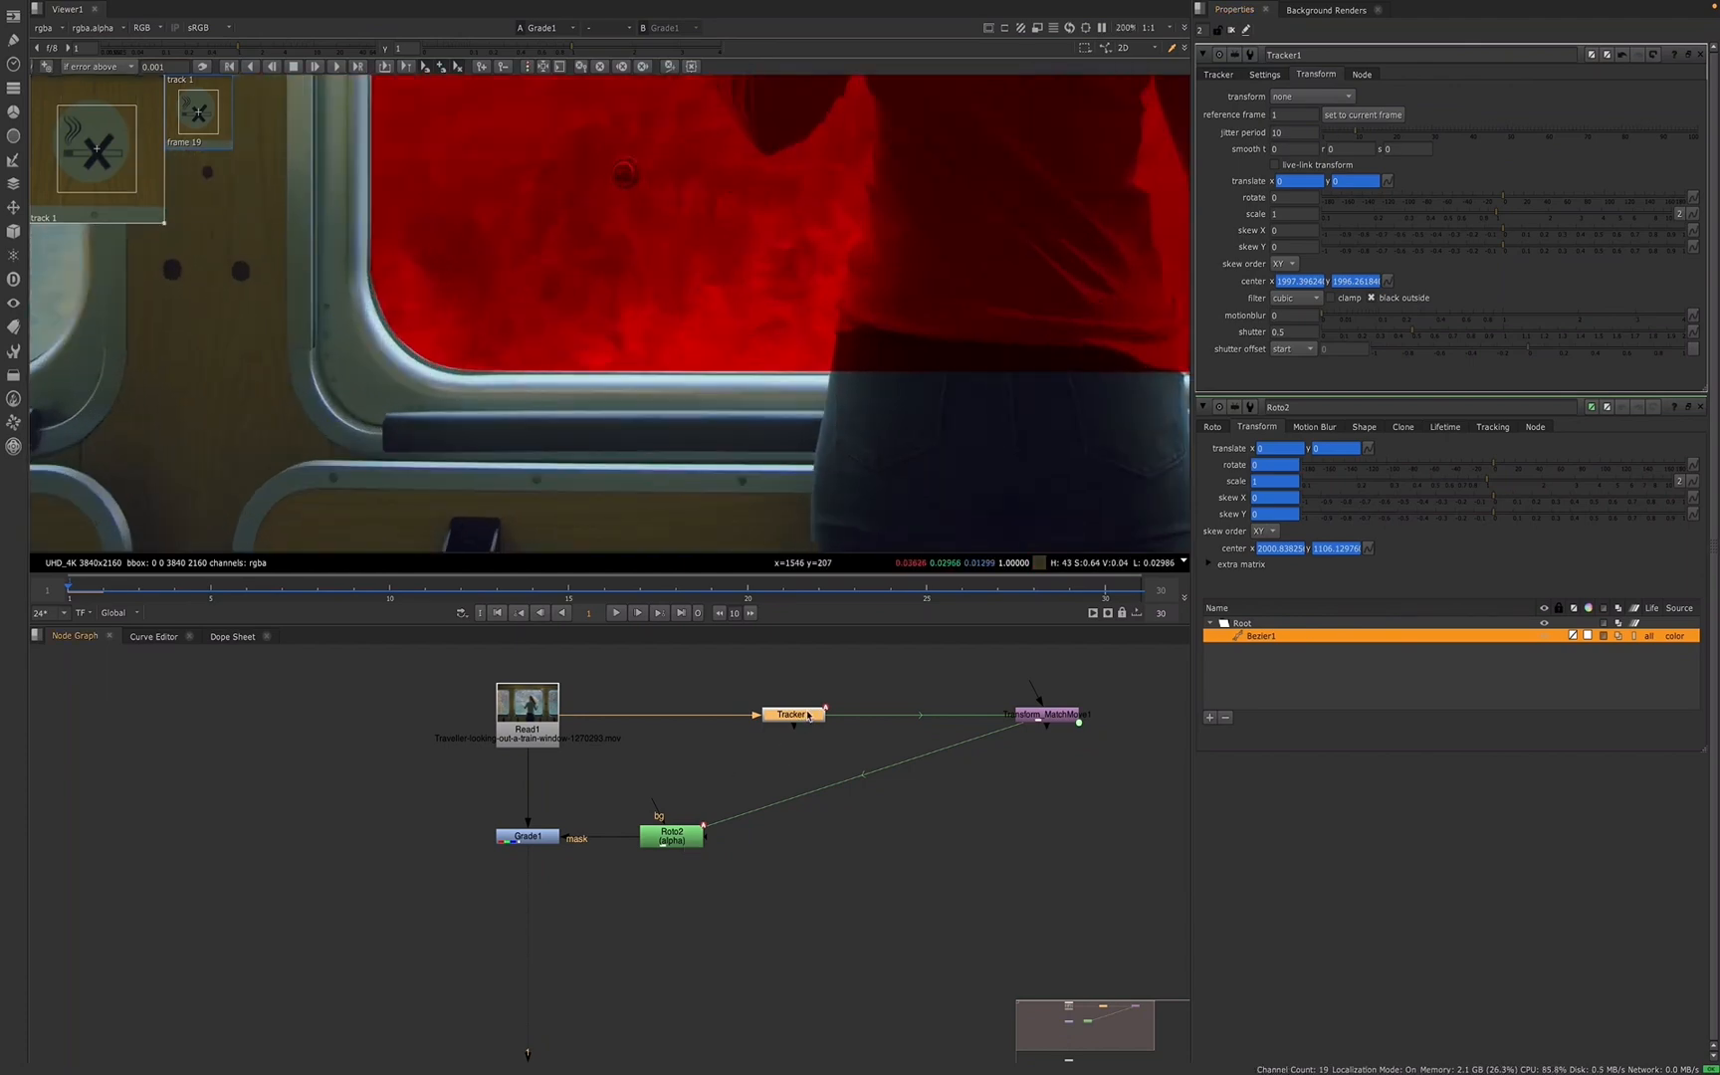
scroll(606, 255, "down", 5)
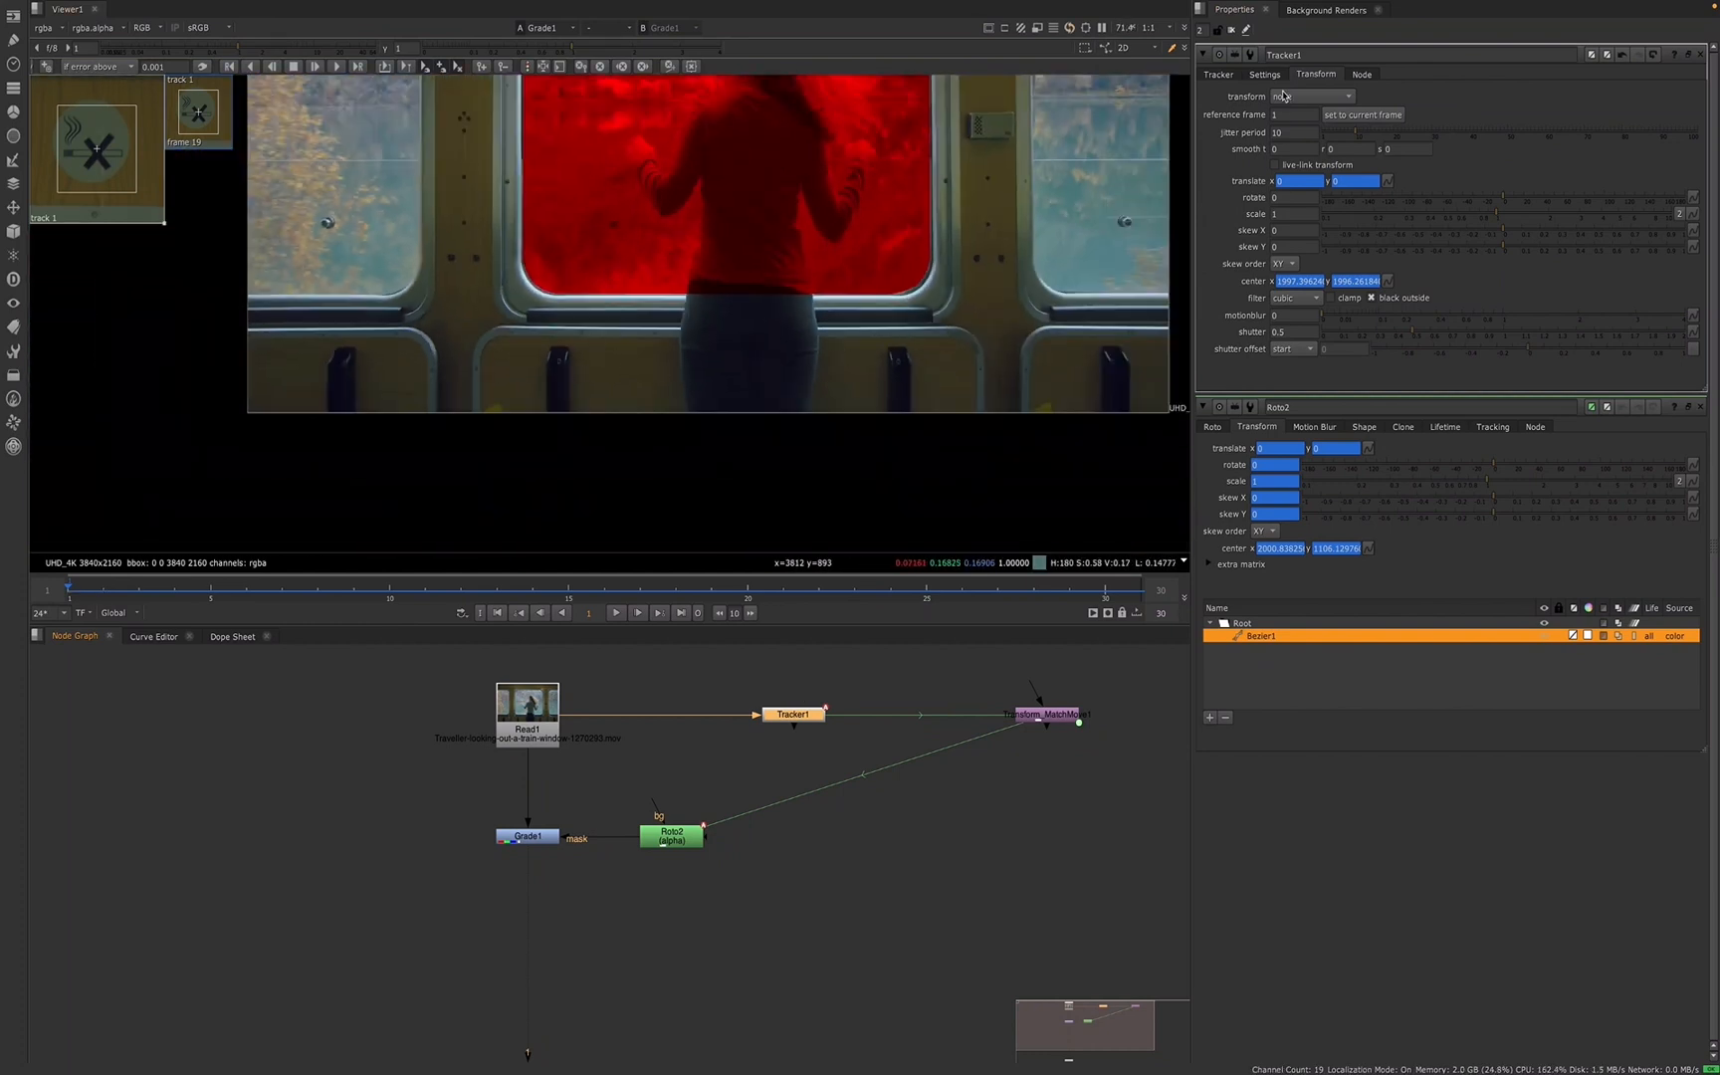
left_click(1218, 75)
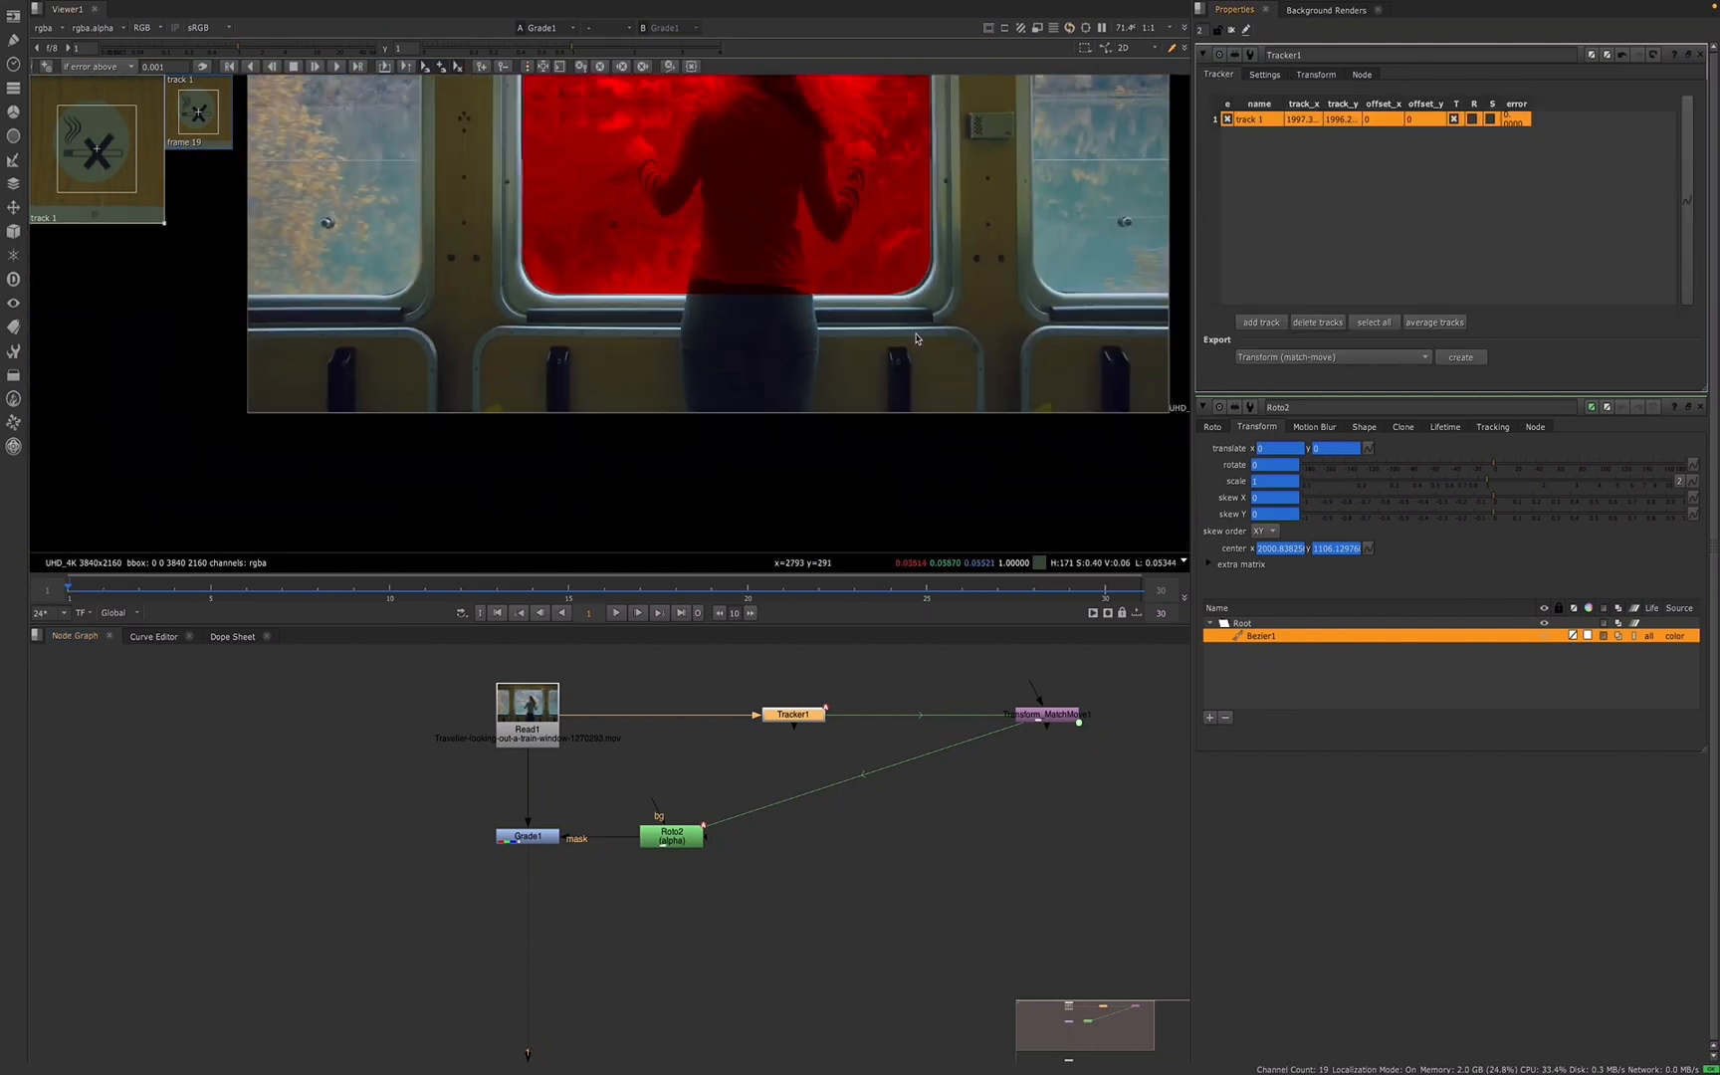
- Add two tracks to Tracker1 on the screws in the wooden panels at either side of the red window
scroll(916, 339, "down", 3)
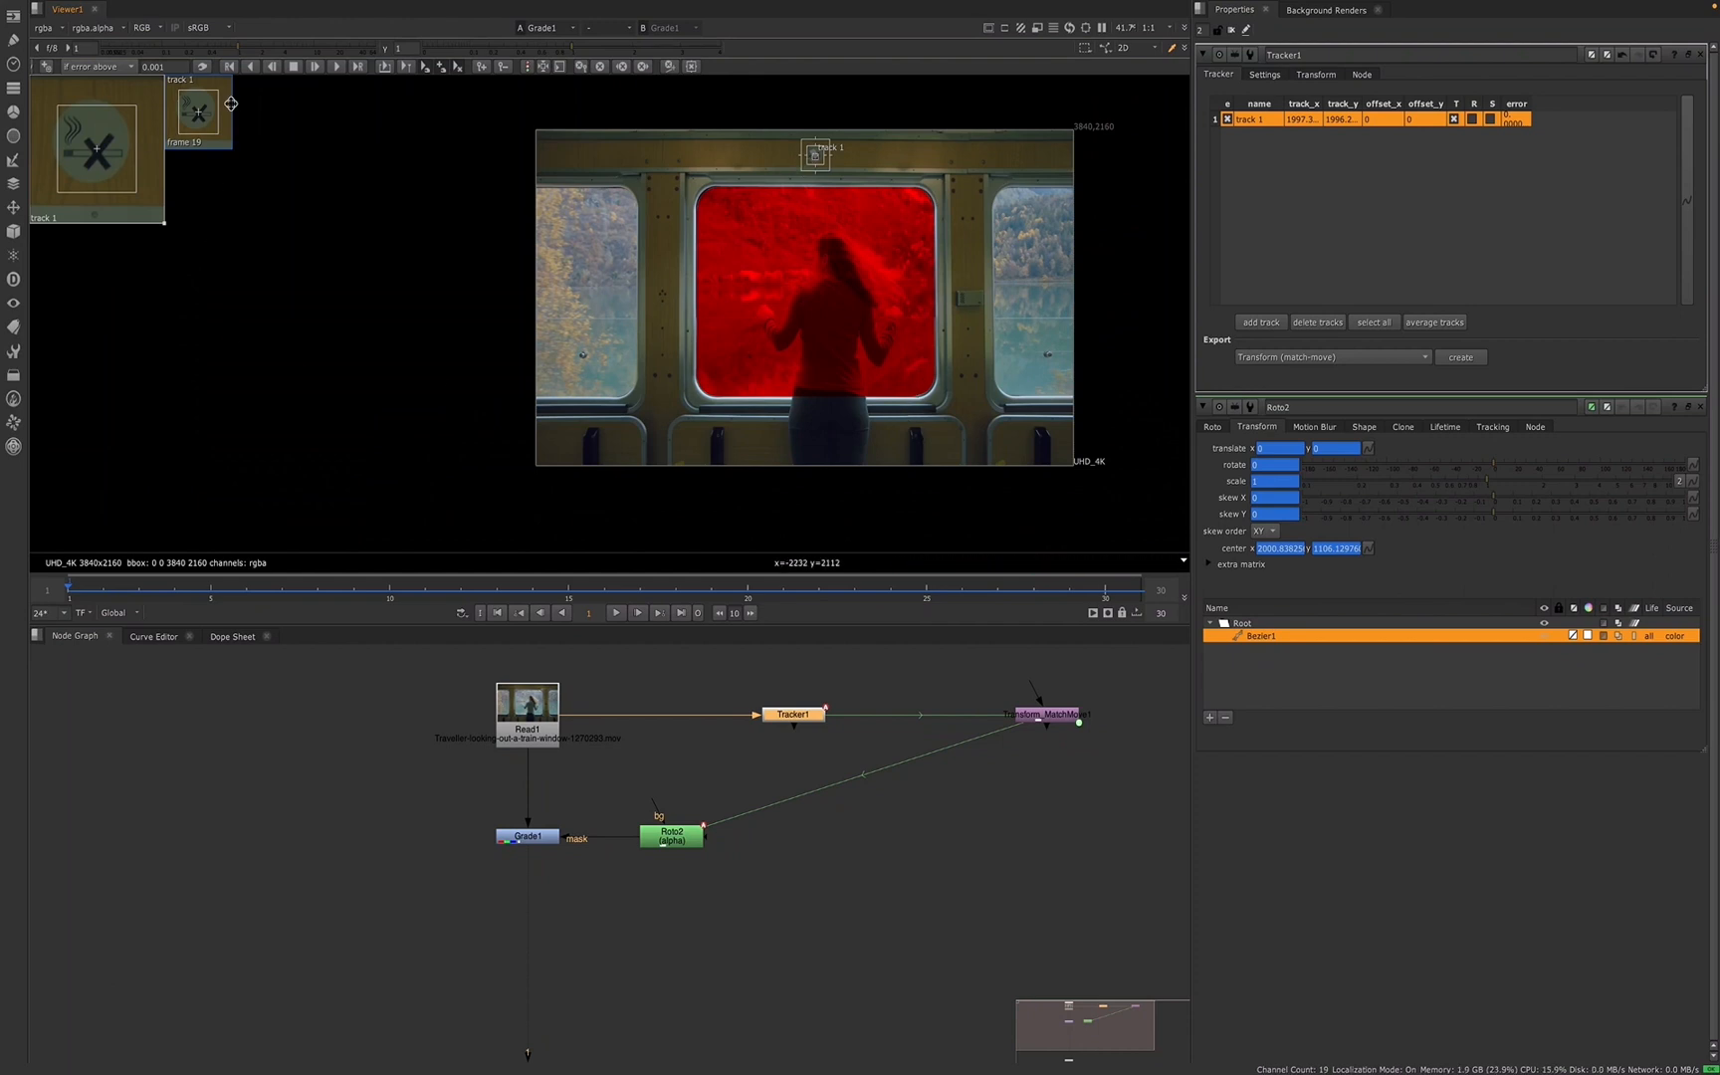
scroll(675, 398, "up", 4)
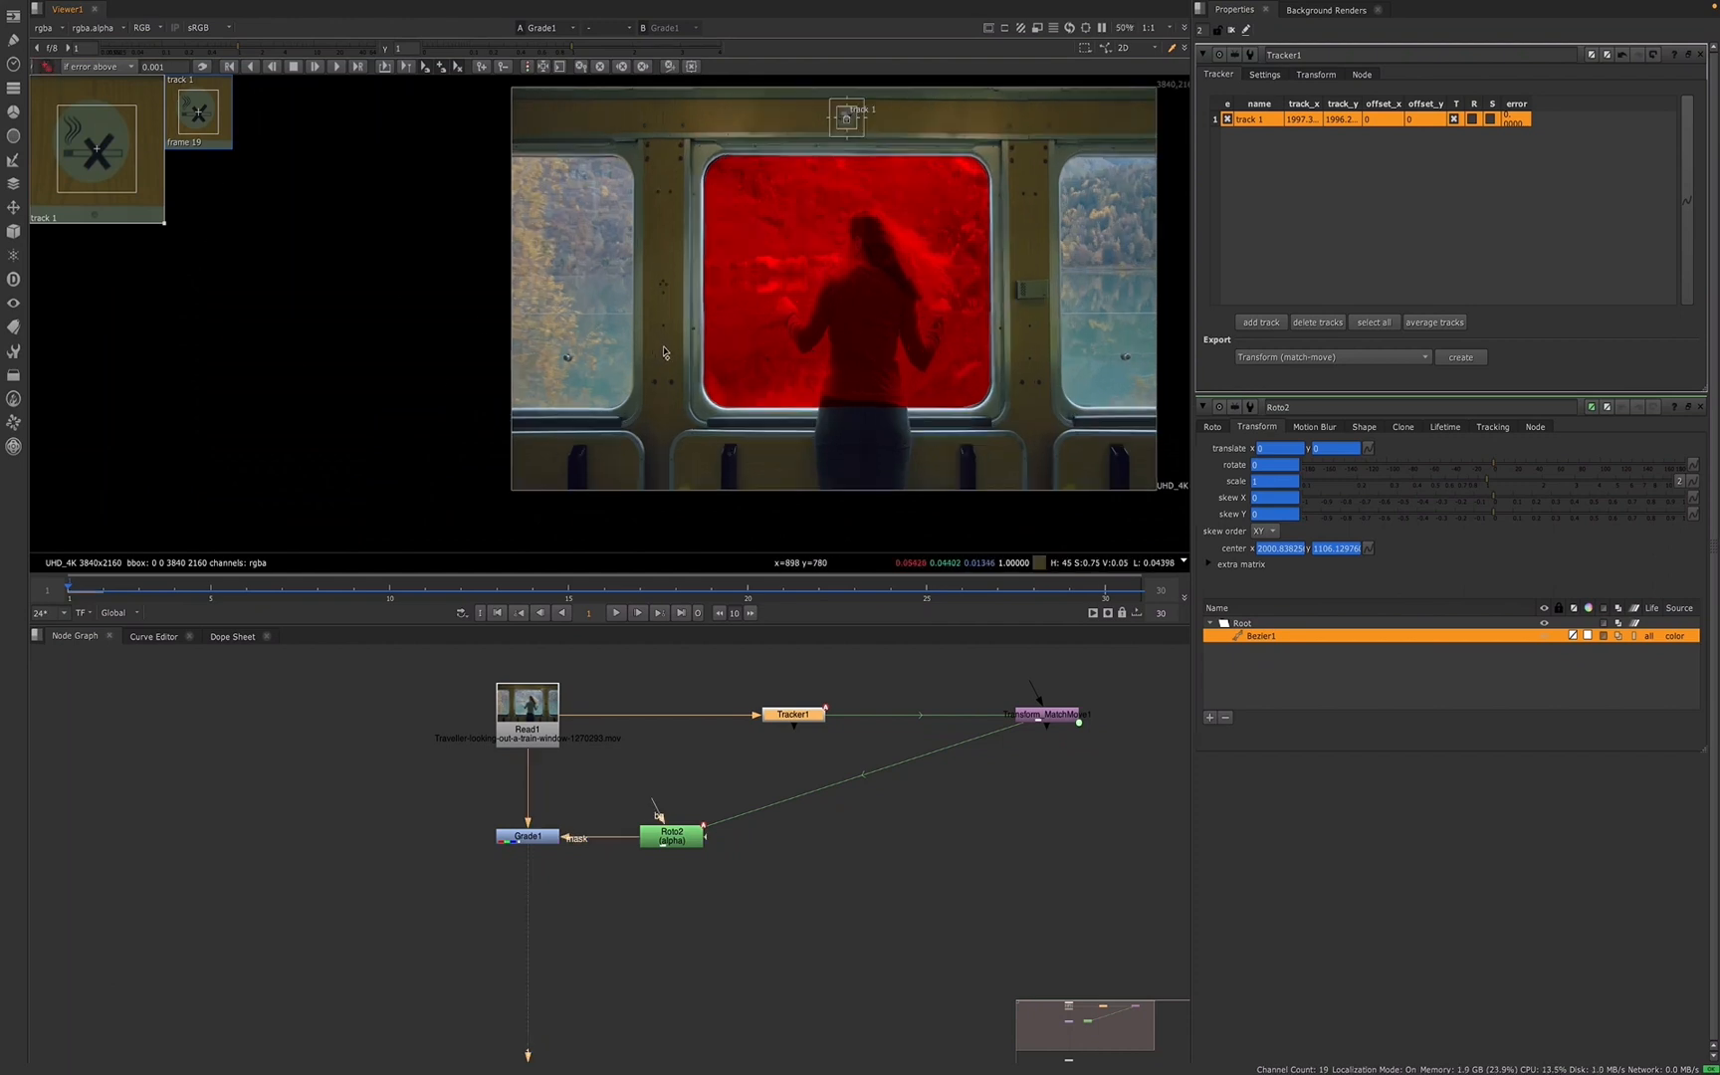
left_click(675, 398, "ctrl+alt")
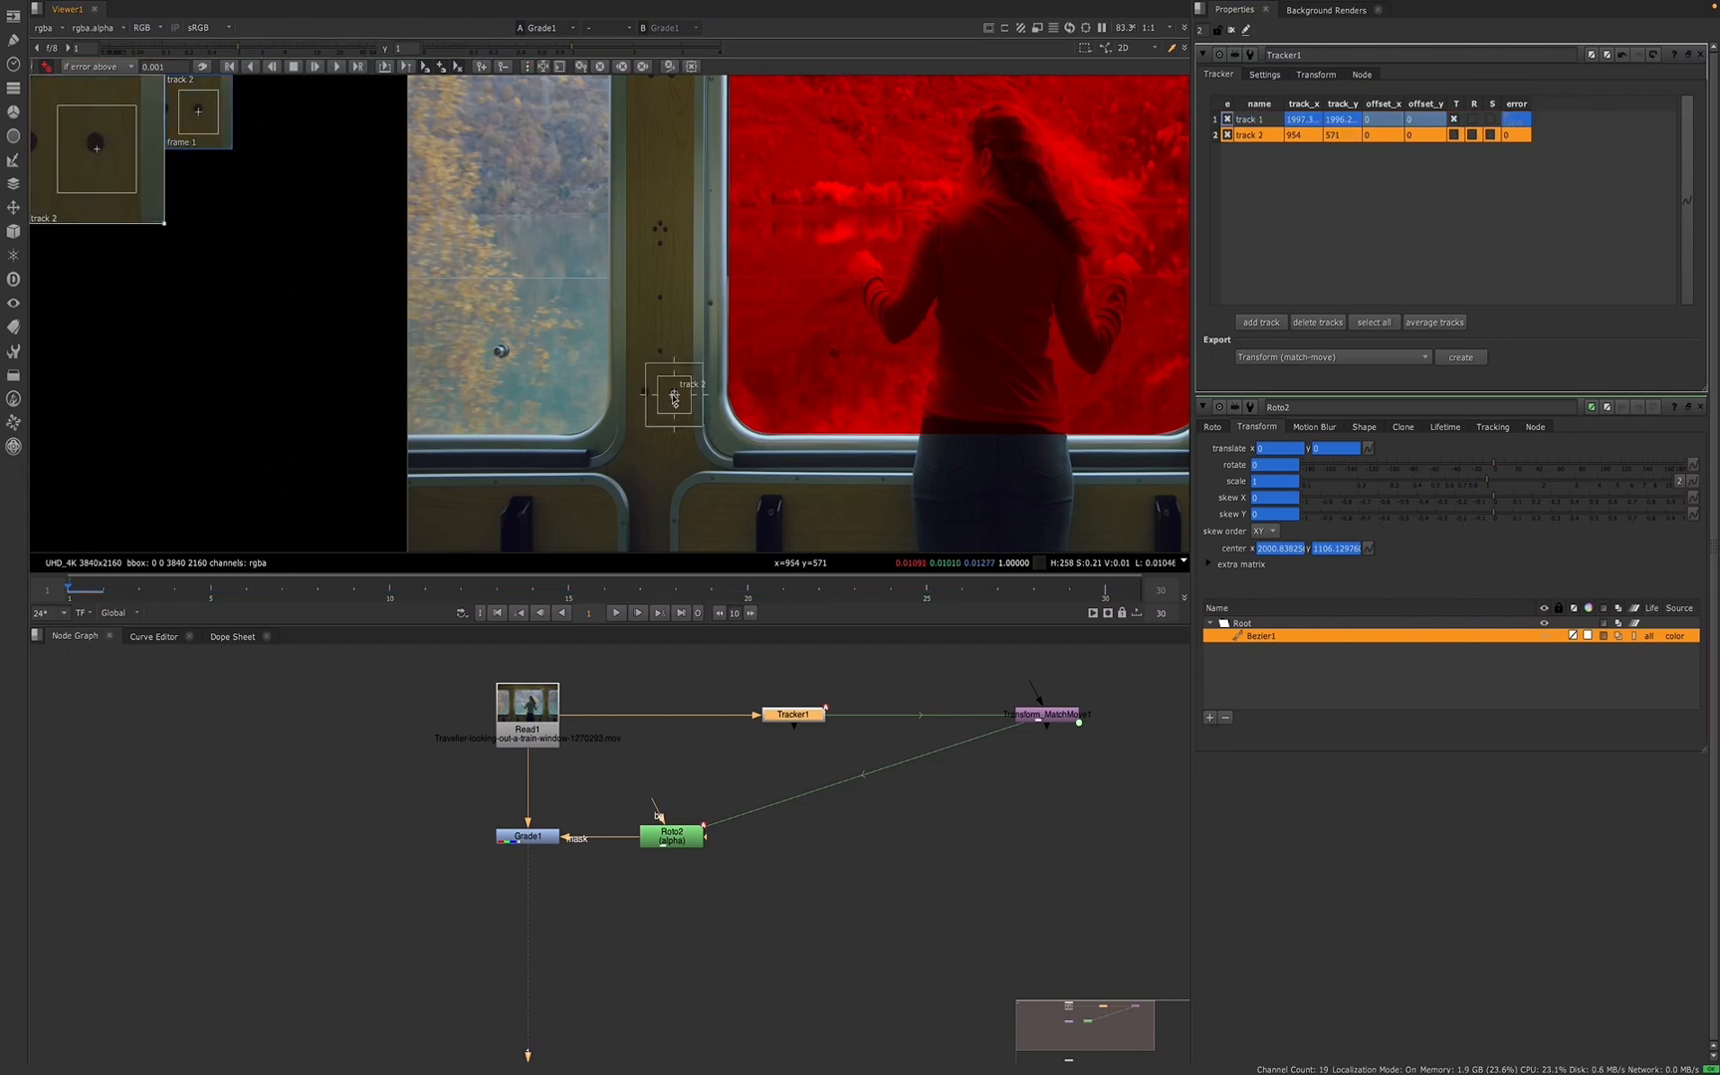
scroll(1017, 426, "down", 4)
scroll(1017, 426, "up", 1)
scroll(1017, 426, "up", 2)
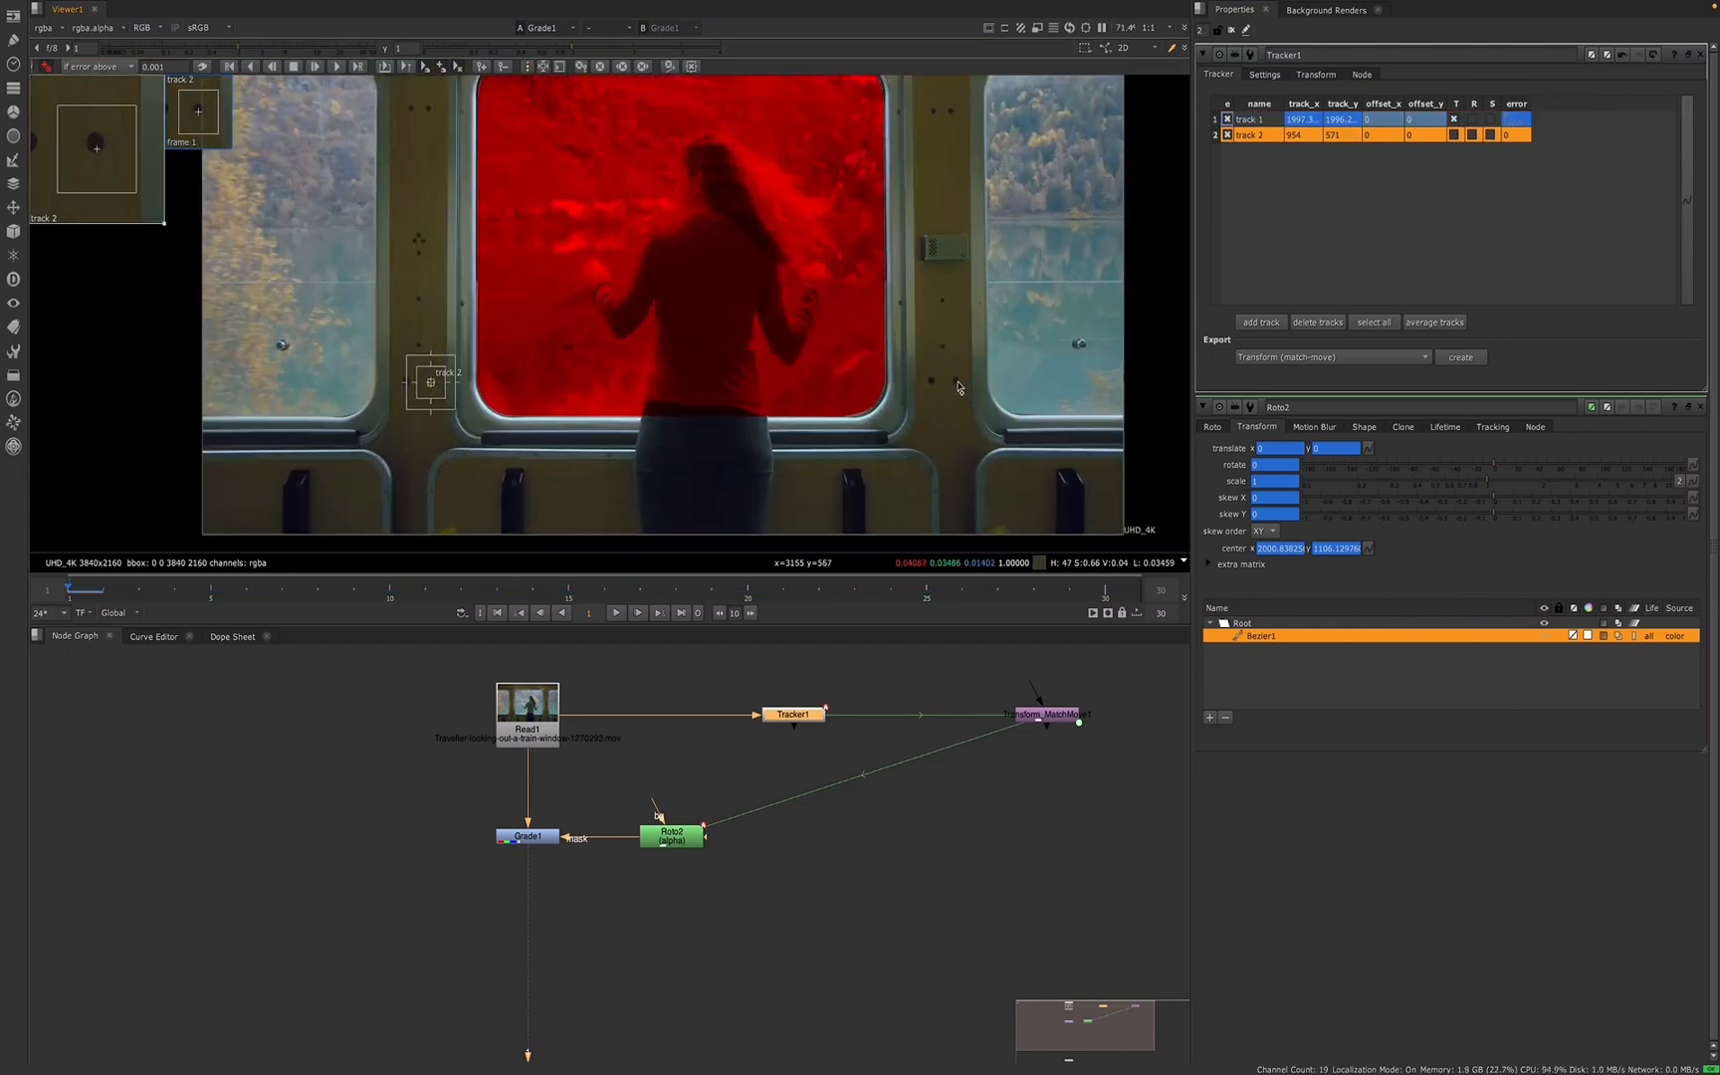
left_click(959, 386, "ctrl+alt")
- Enable translation for track 2 and track 3 and select both tracks together
left_click(1454, 135)
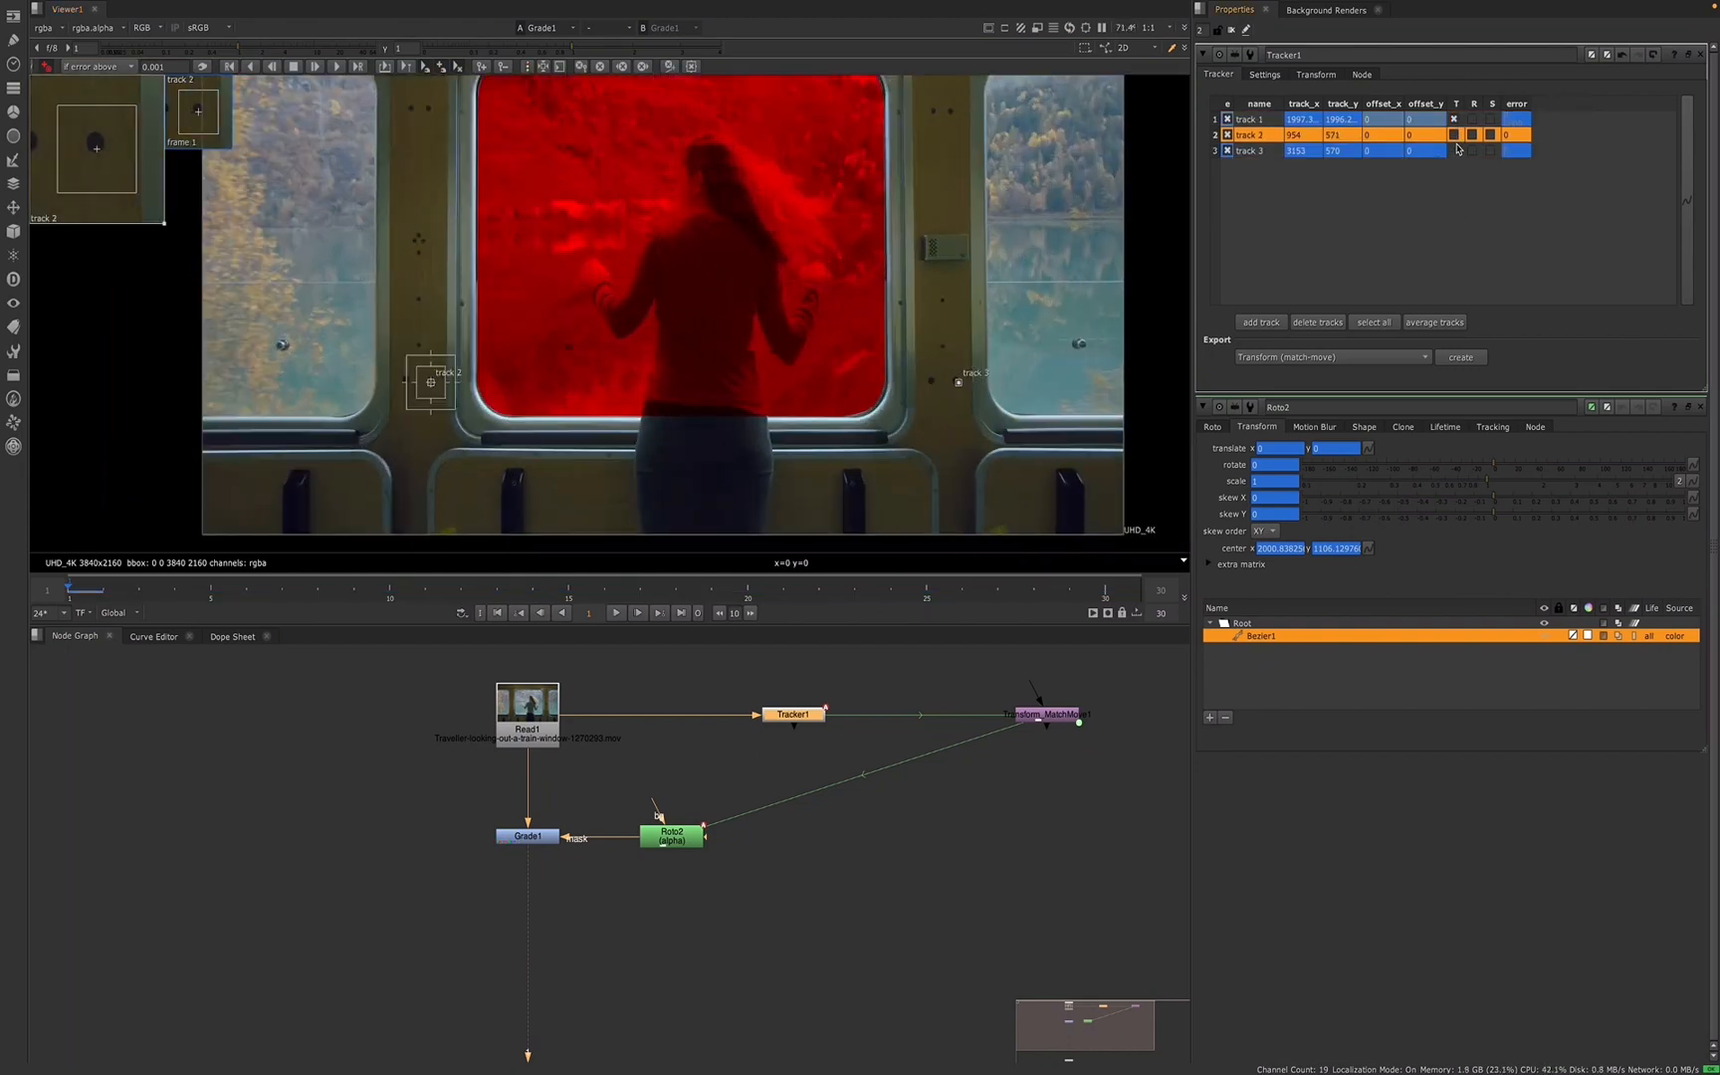
left_click(1454, 150)
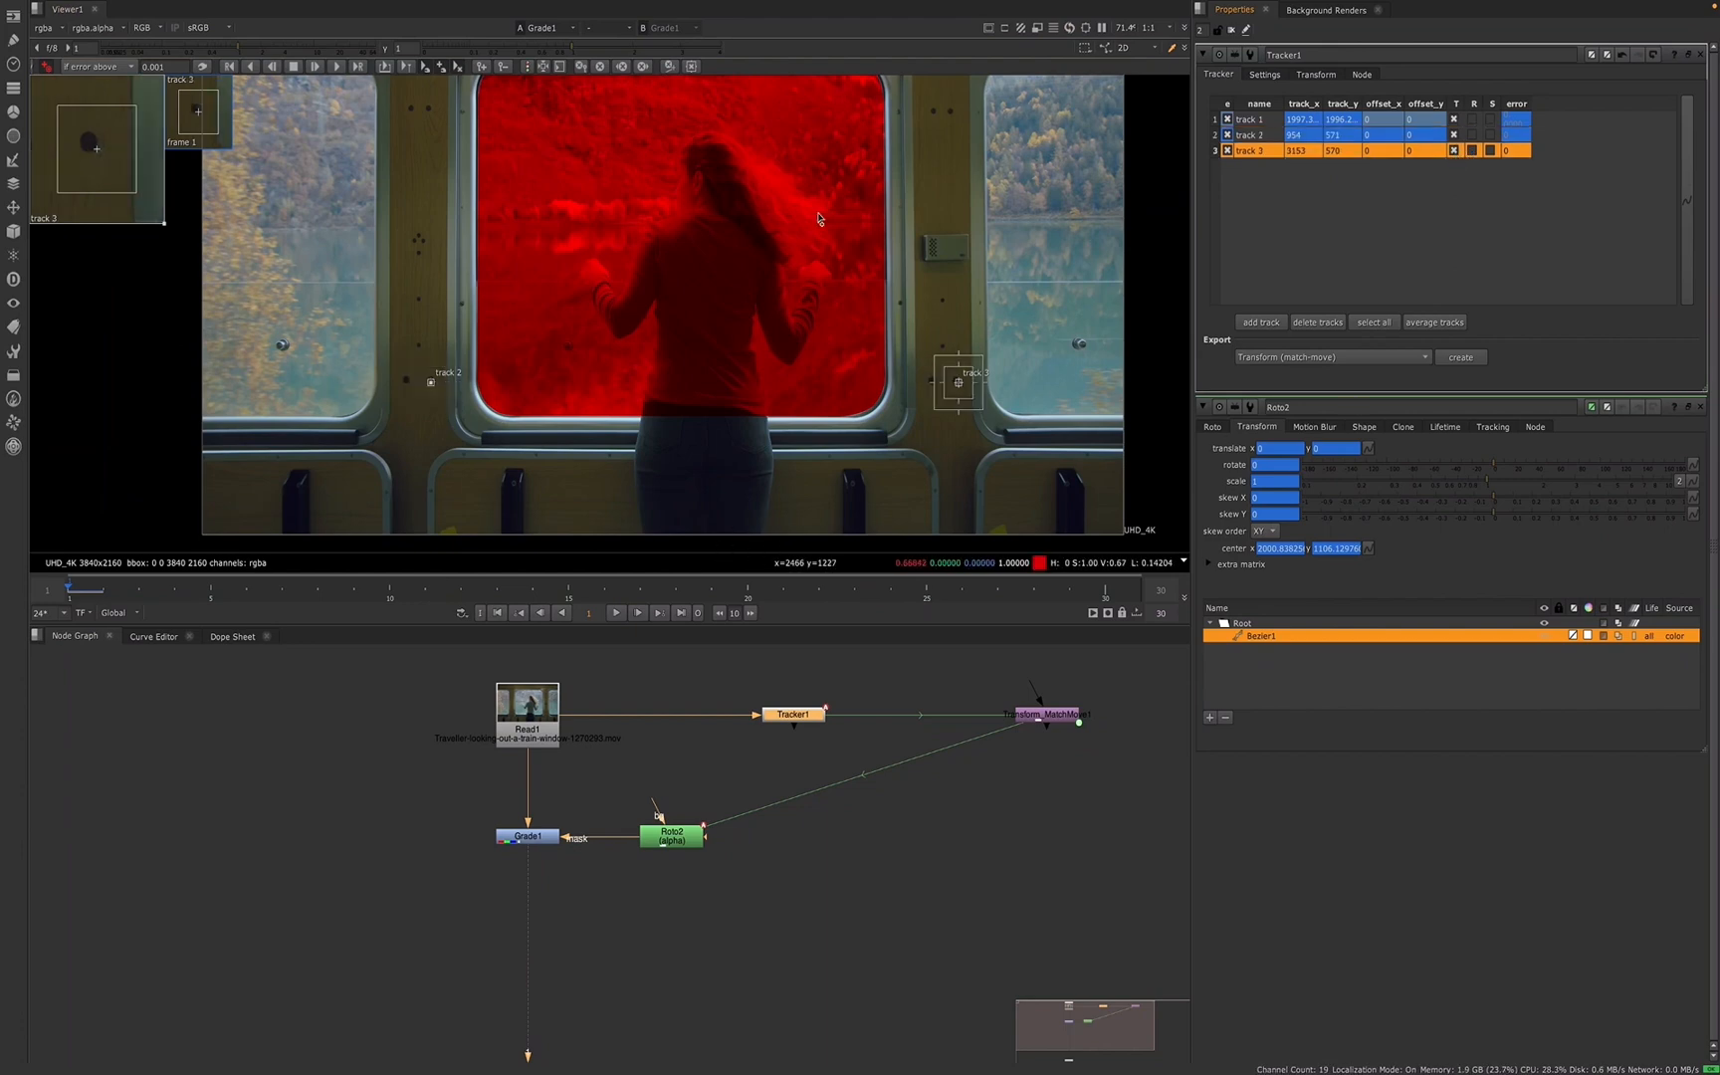
left_click(1254, 136, "shift")
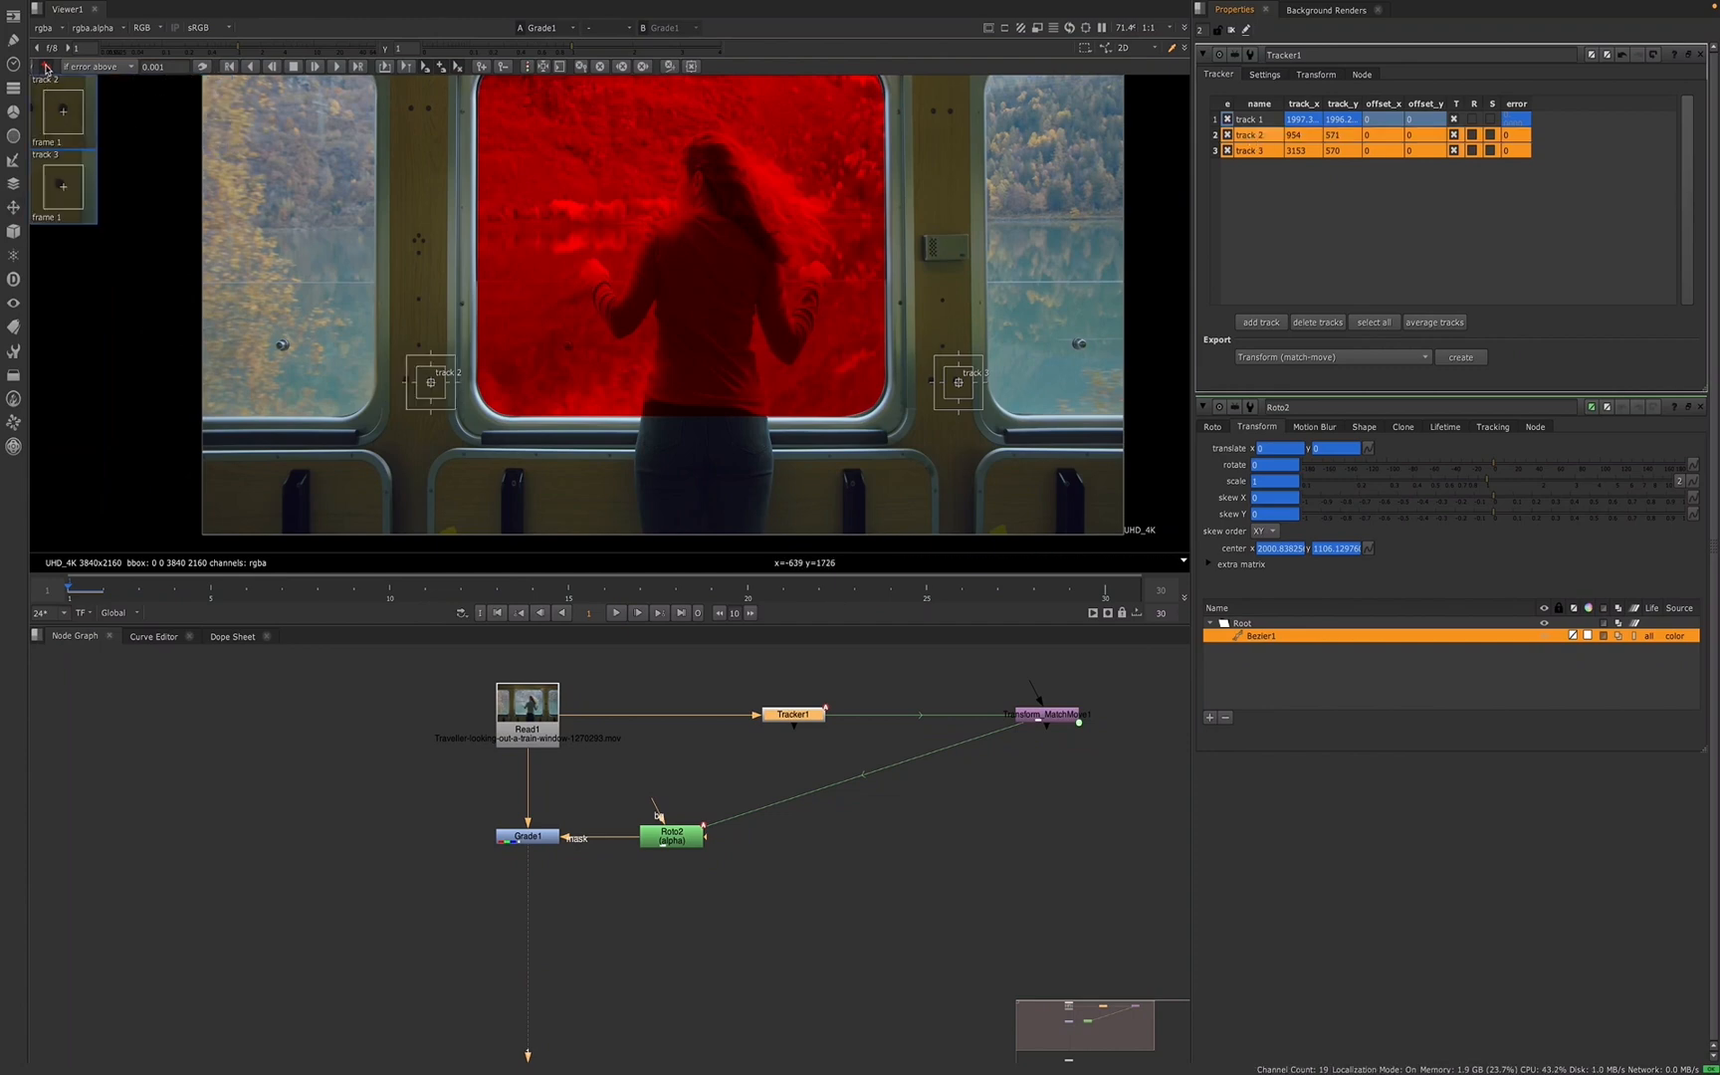
left_click(337, 68)
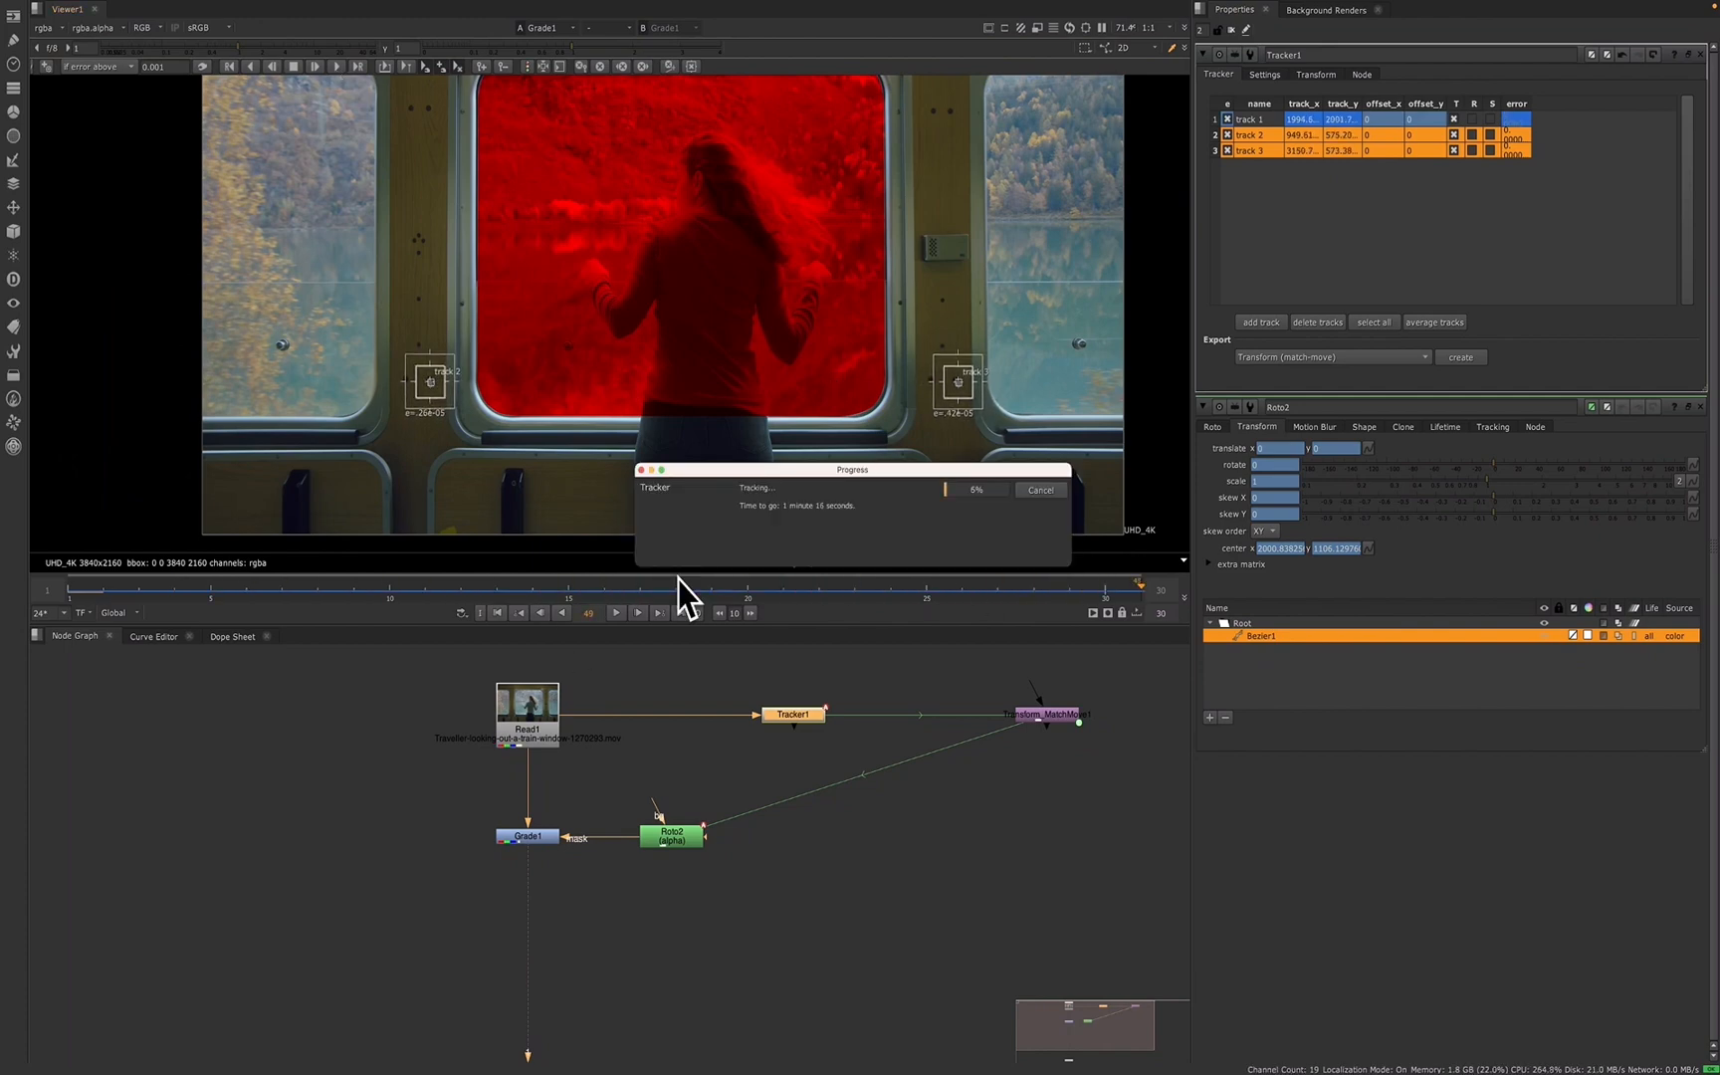
left_click(1041, 490)
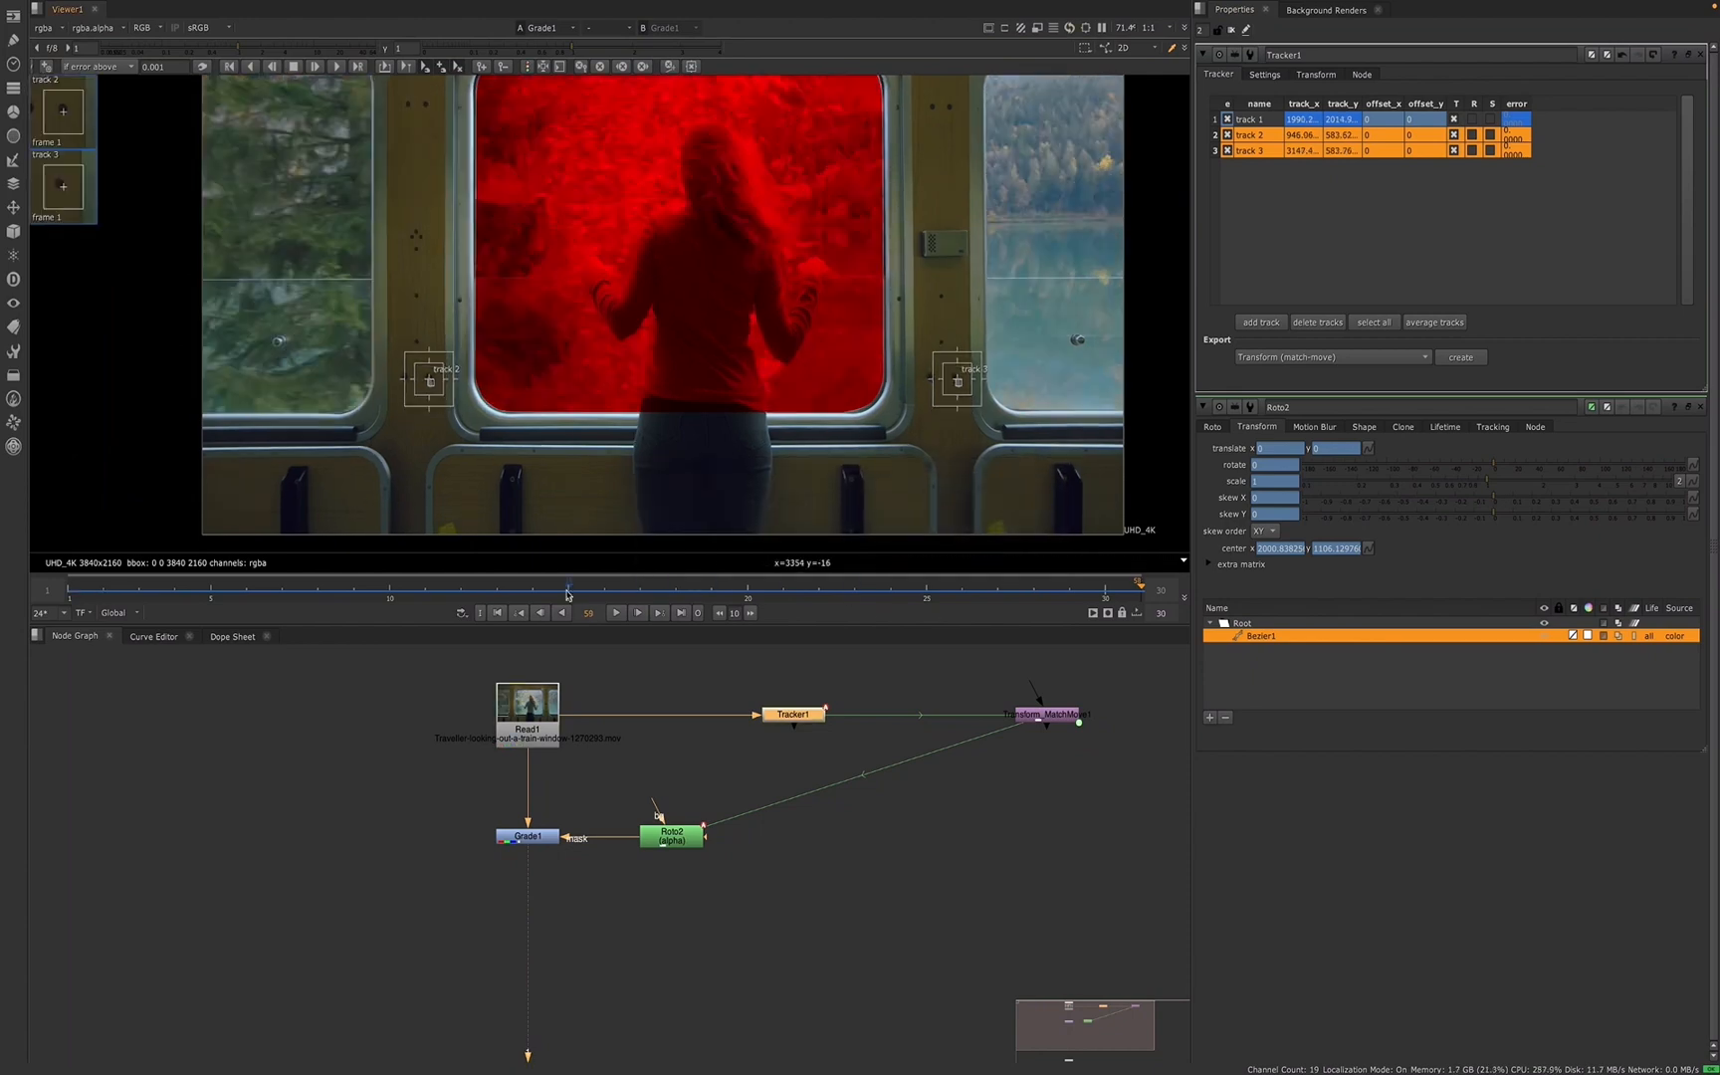
left_click(497, 614)
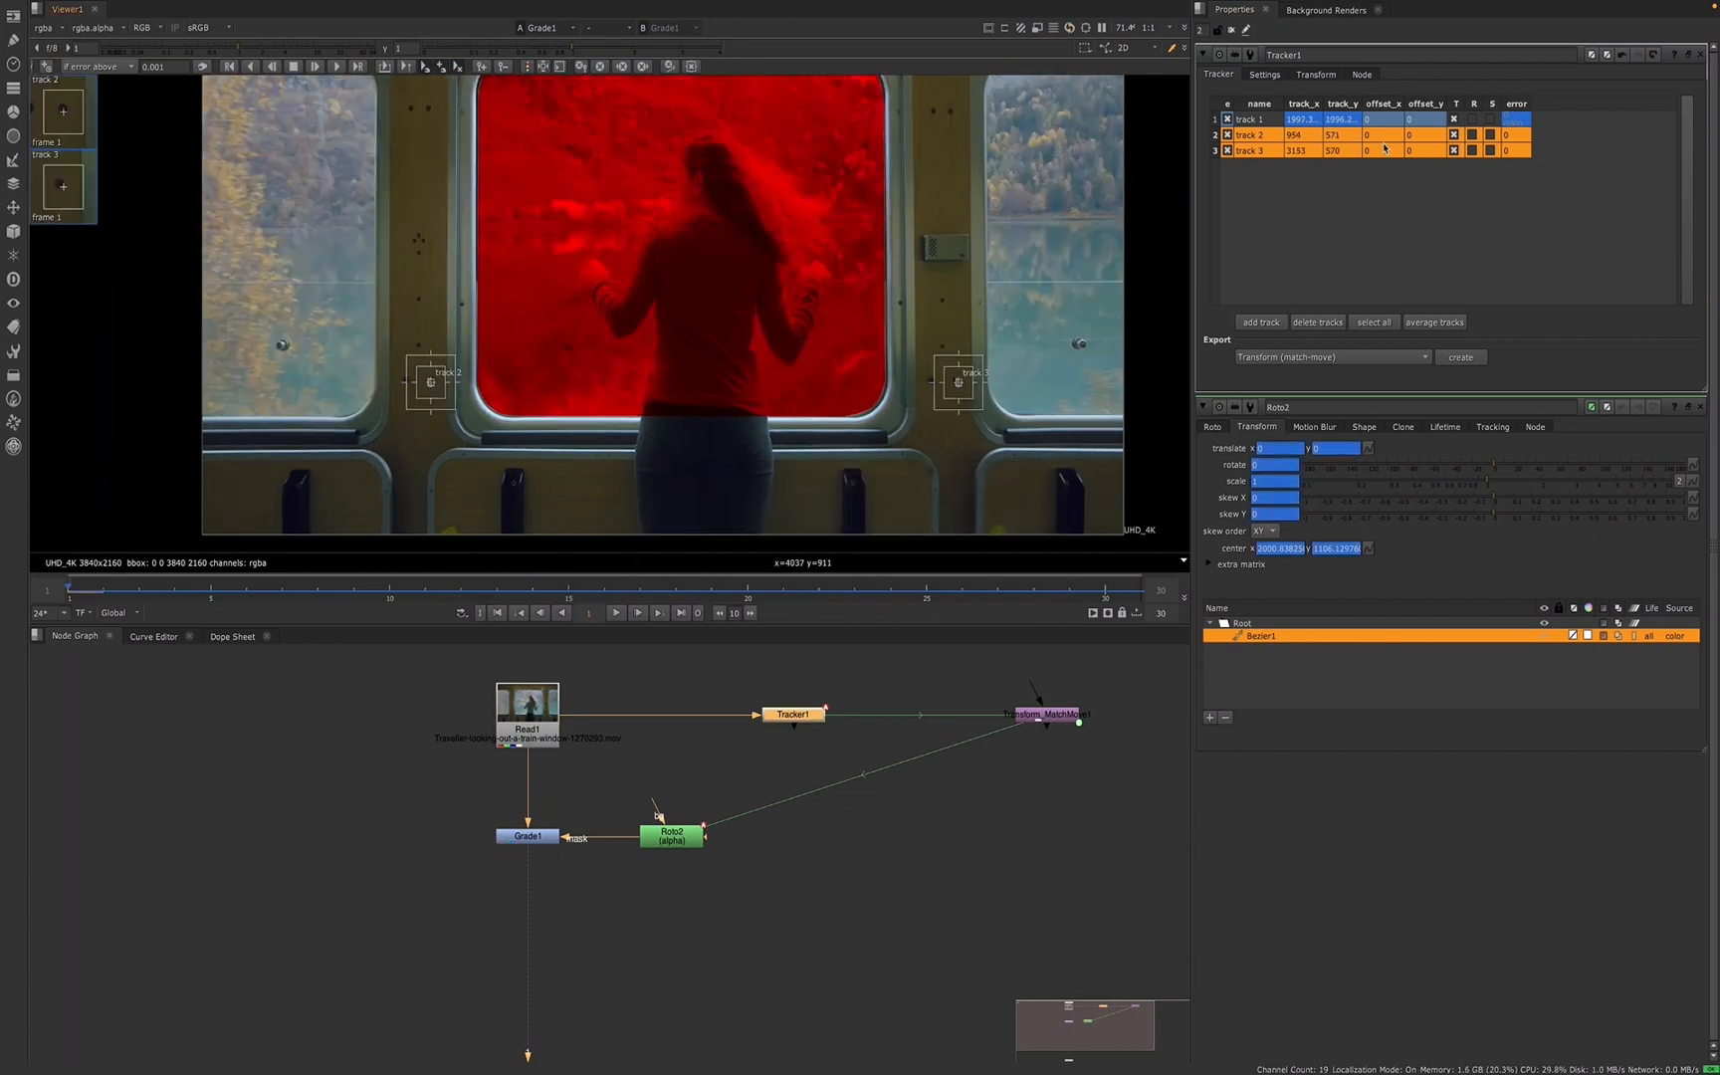
- Enable rotation and scale for track 3, and track both track 2 and track 3 forward through frame 30
left_click(1493, 206)
left_click(1472, 150)
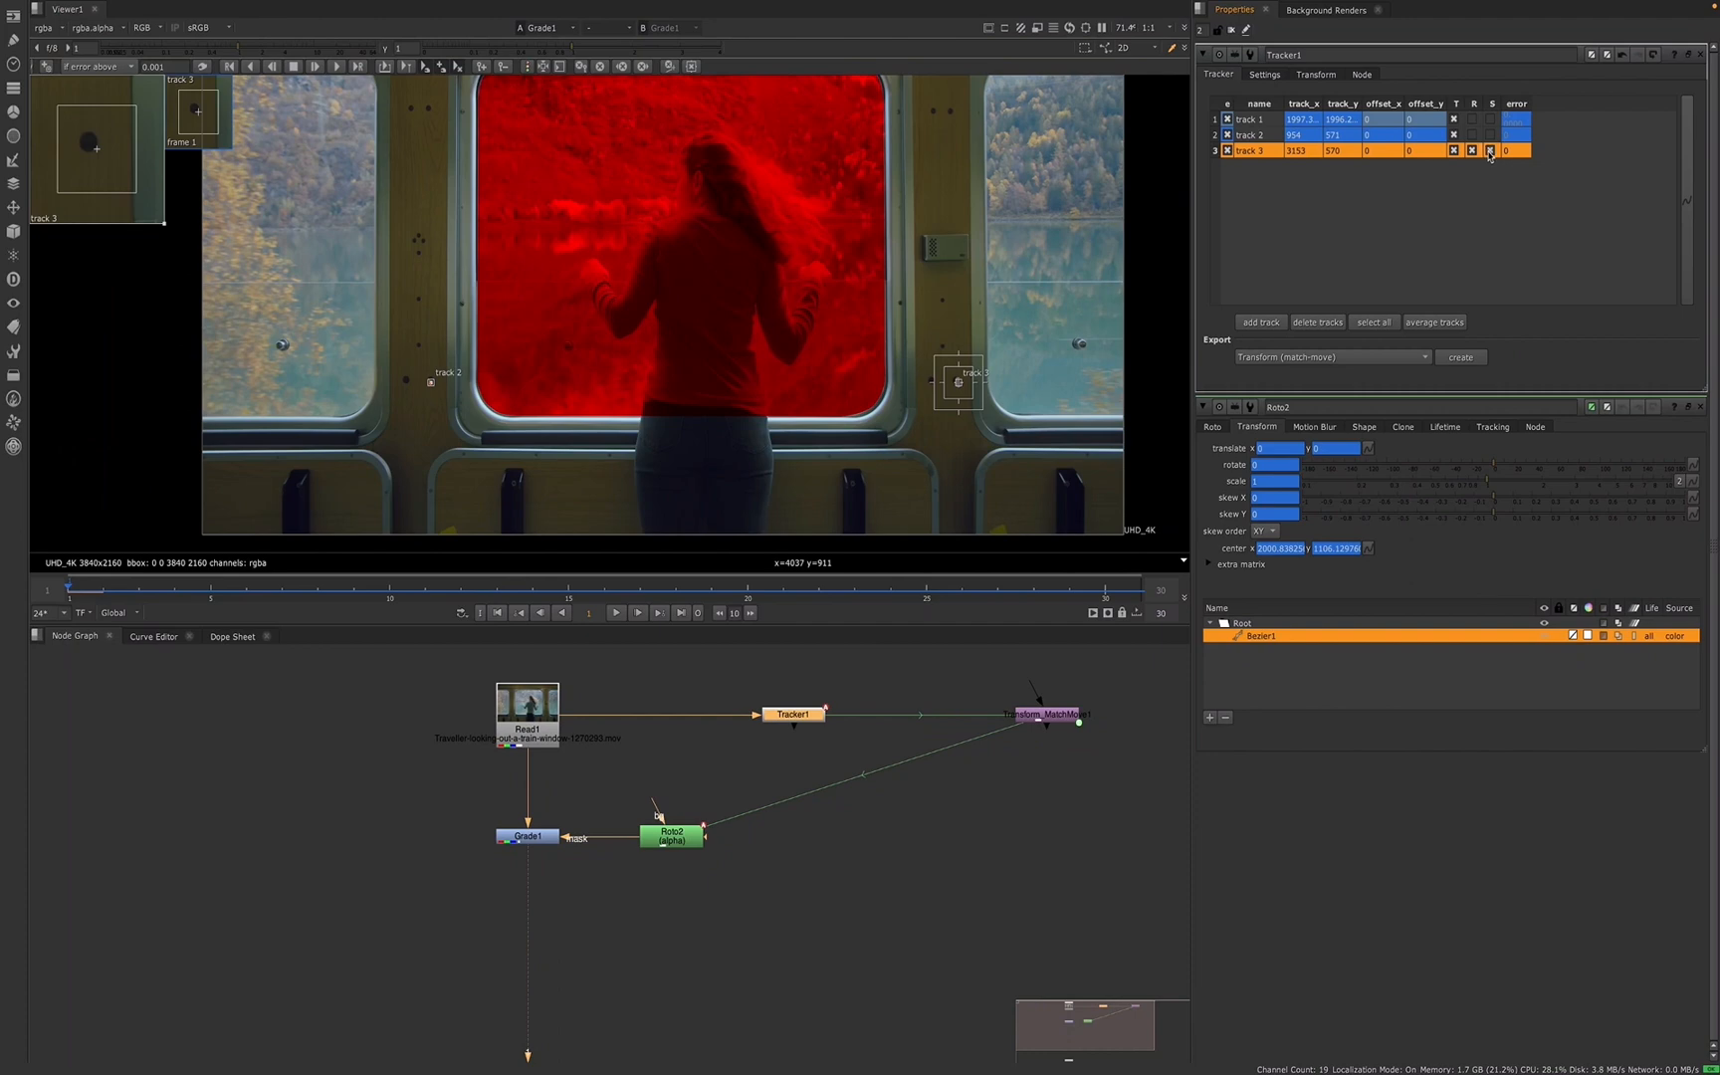
left_click(1299, 136, "ctrl")
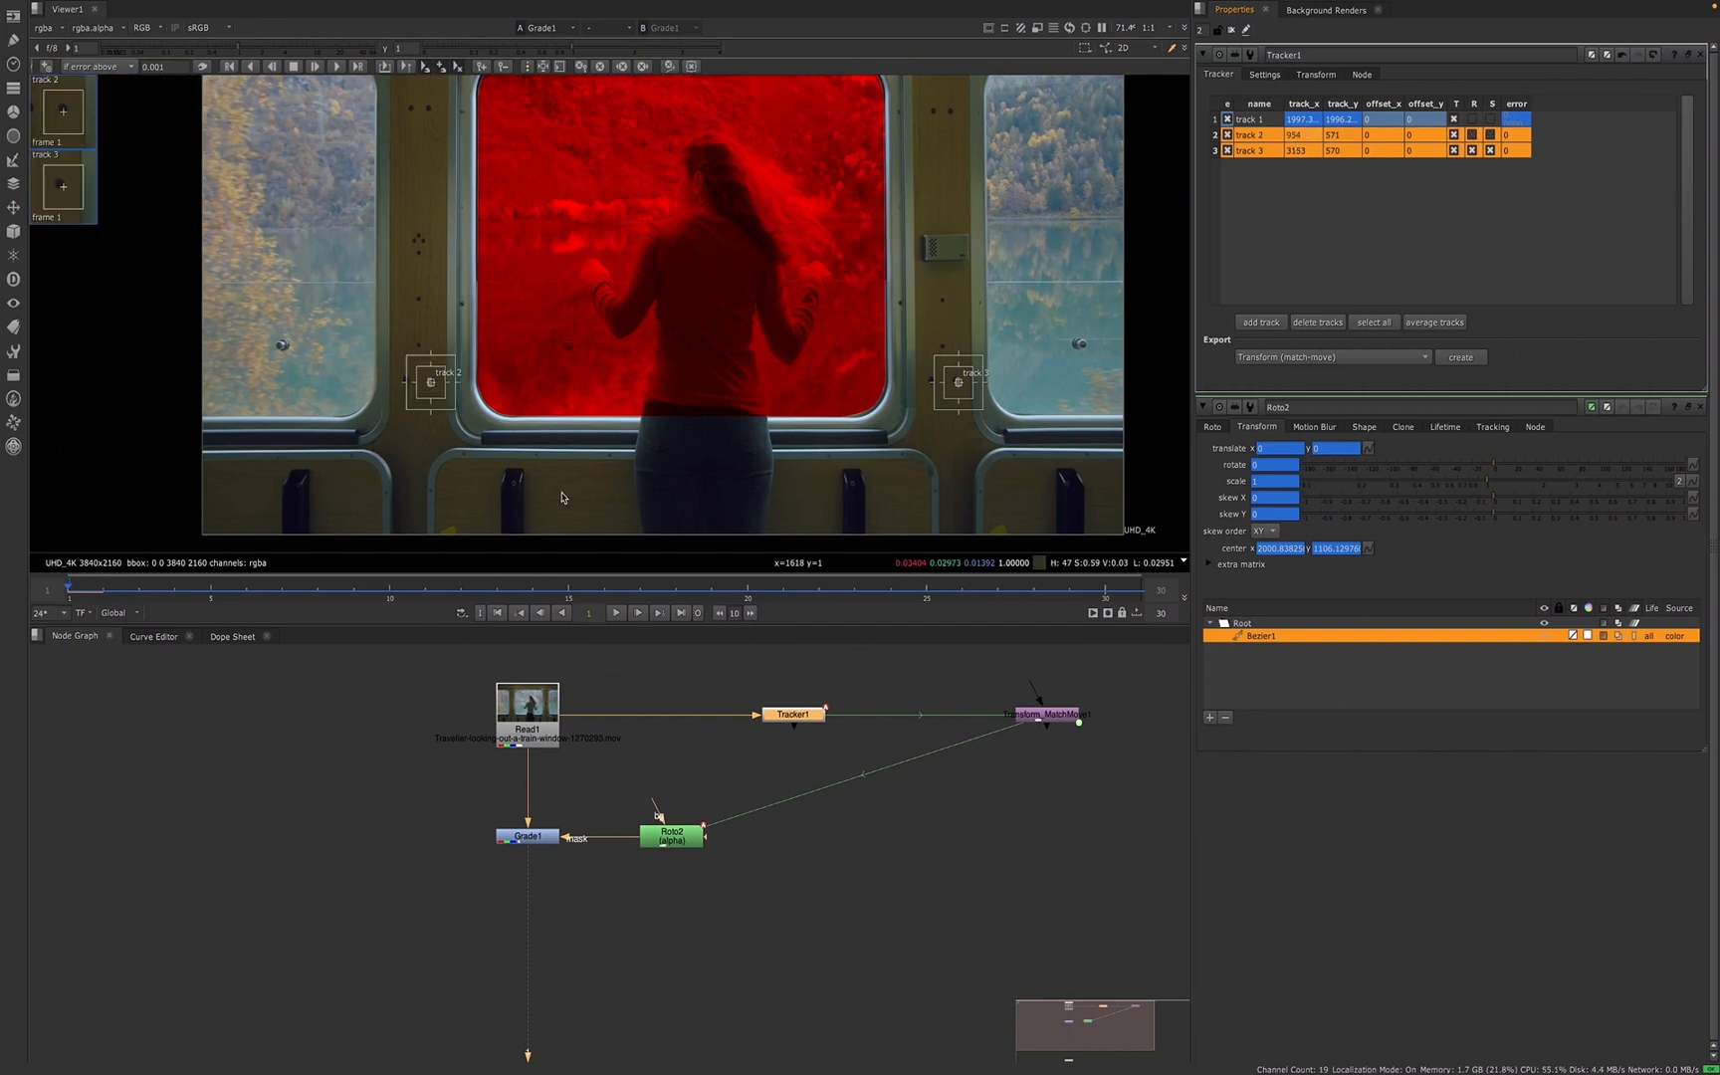
left_click(357, 67)
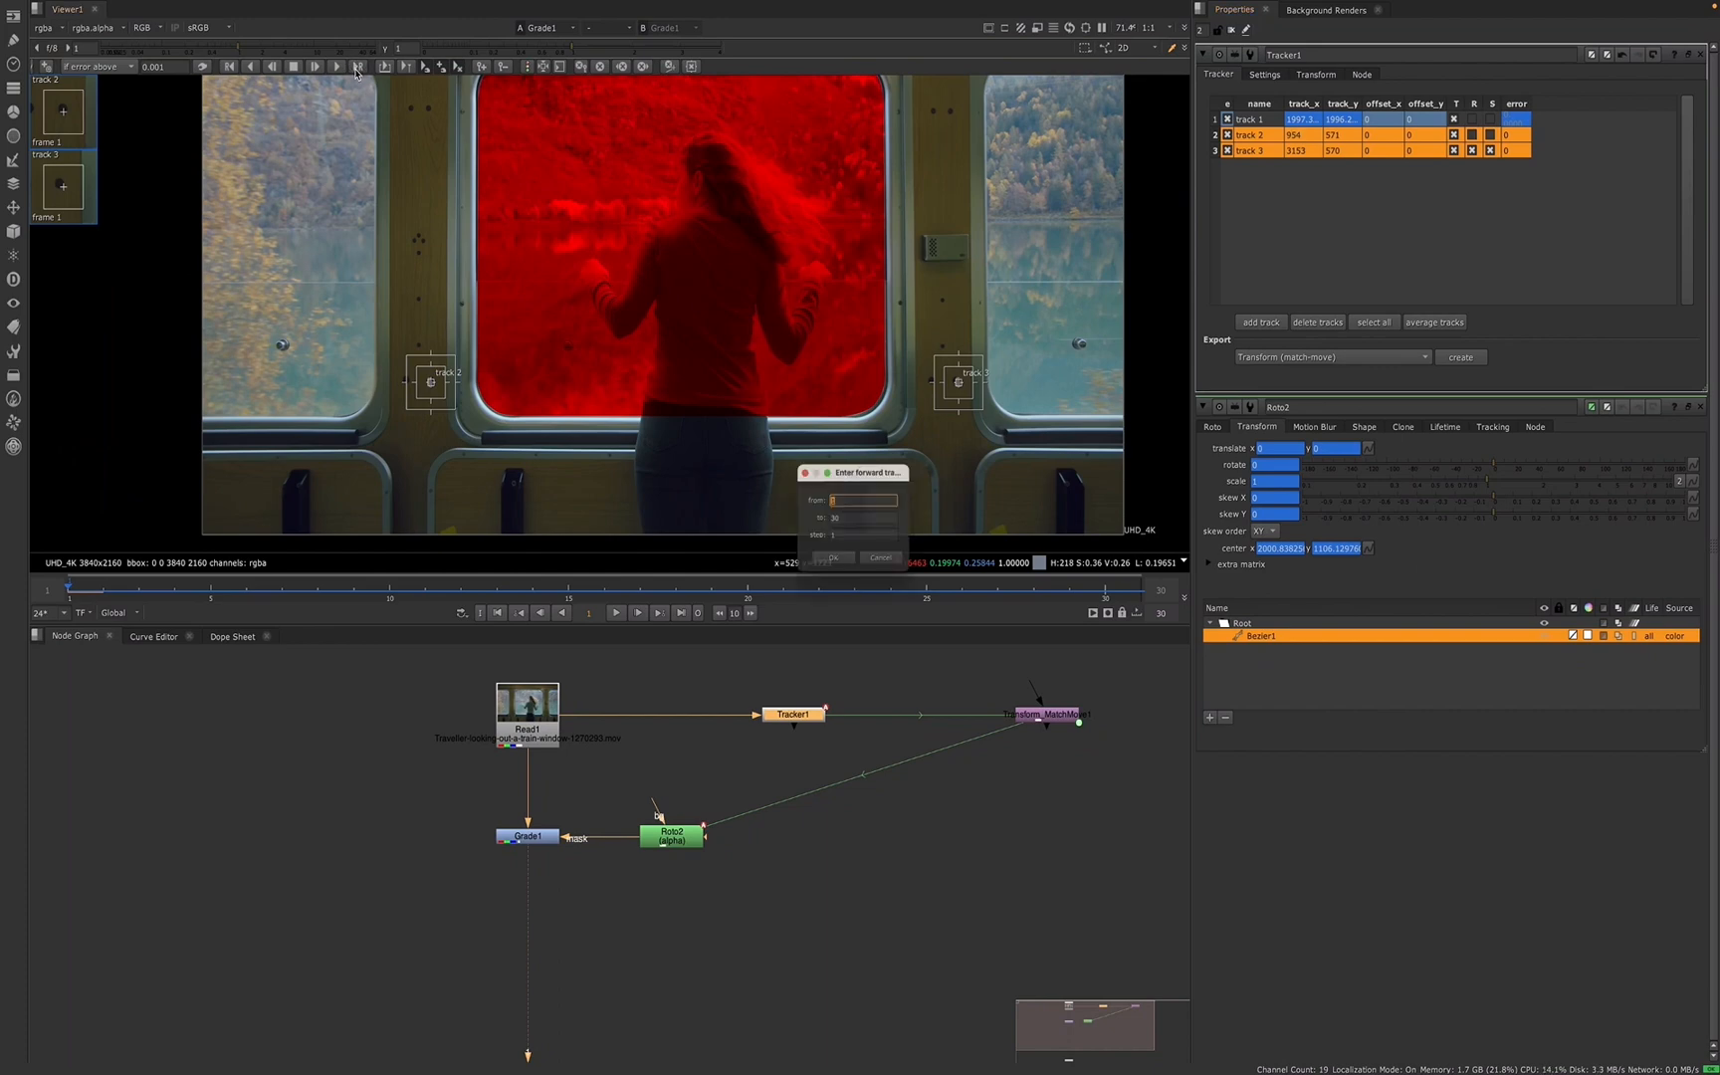
left_click(844, 568)
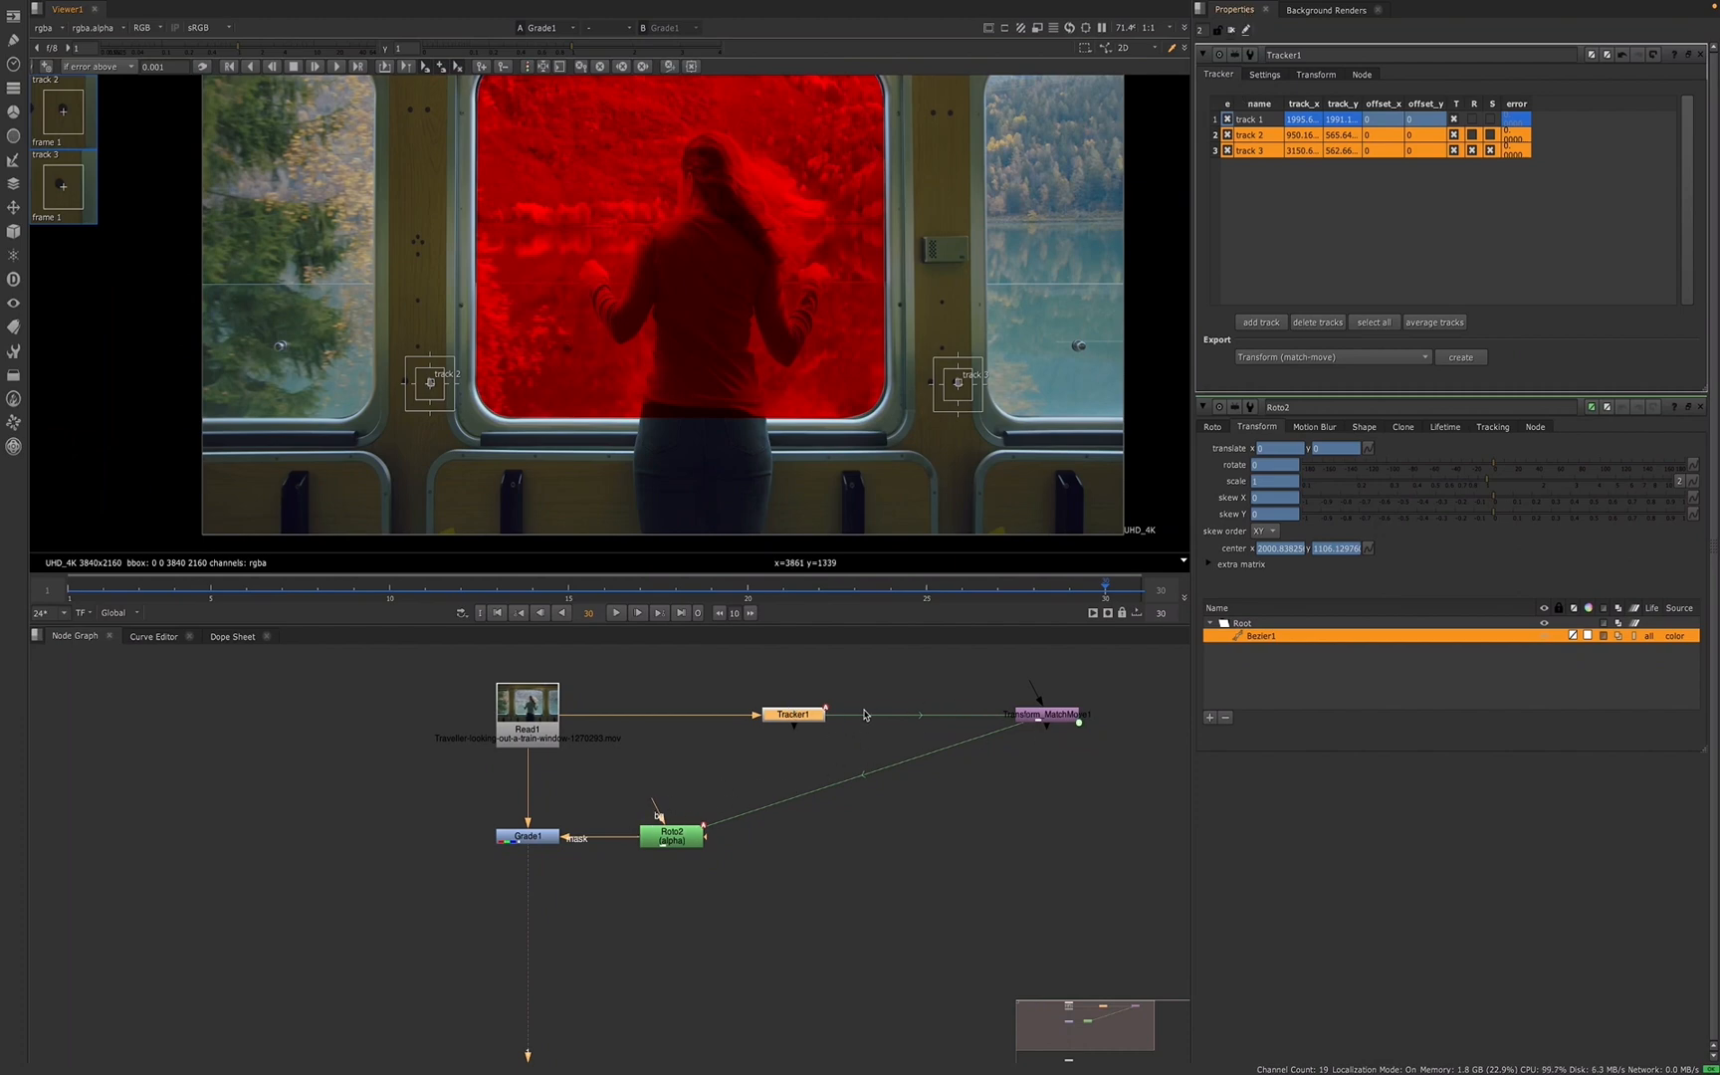
- Open the properties of Transform_MatchMove1 and Roto2 to compare their transform values
left_click(524, 843)
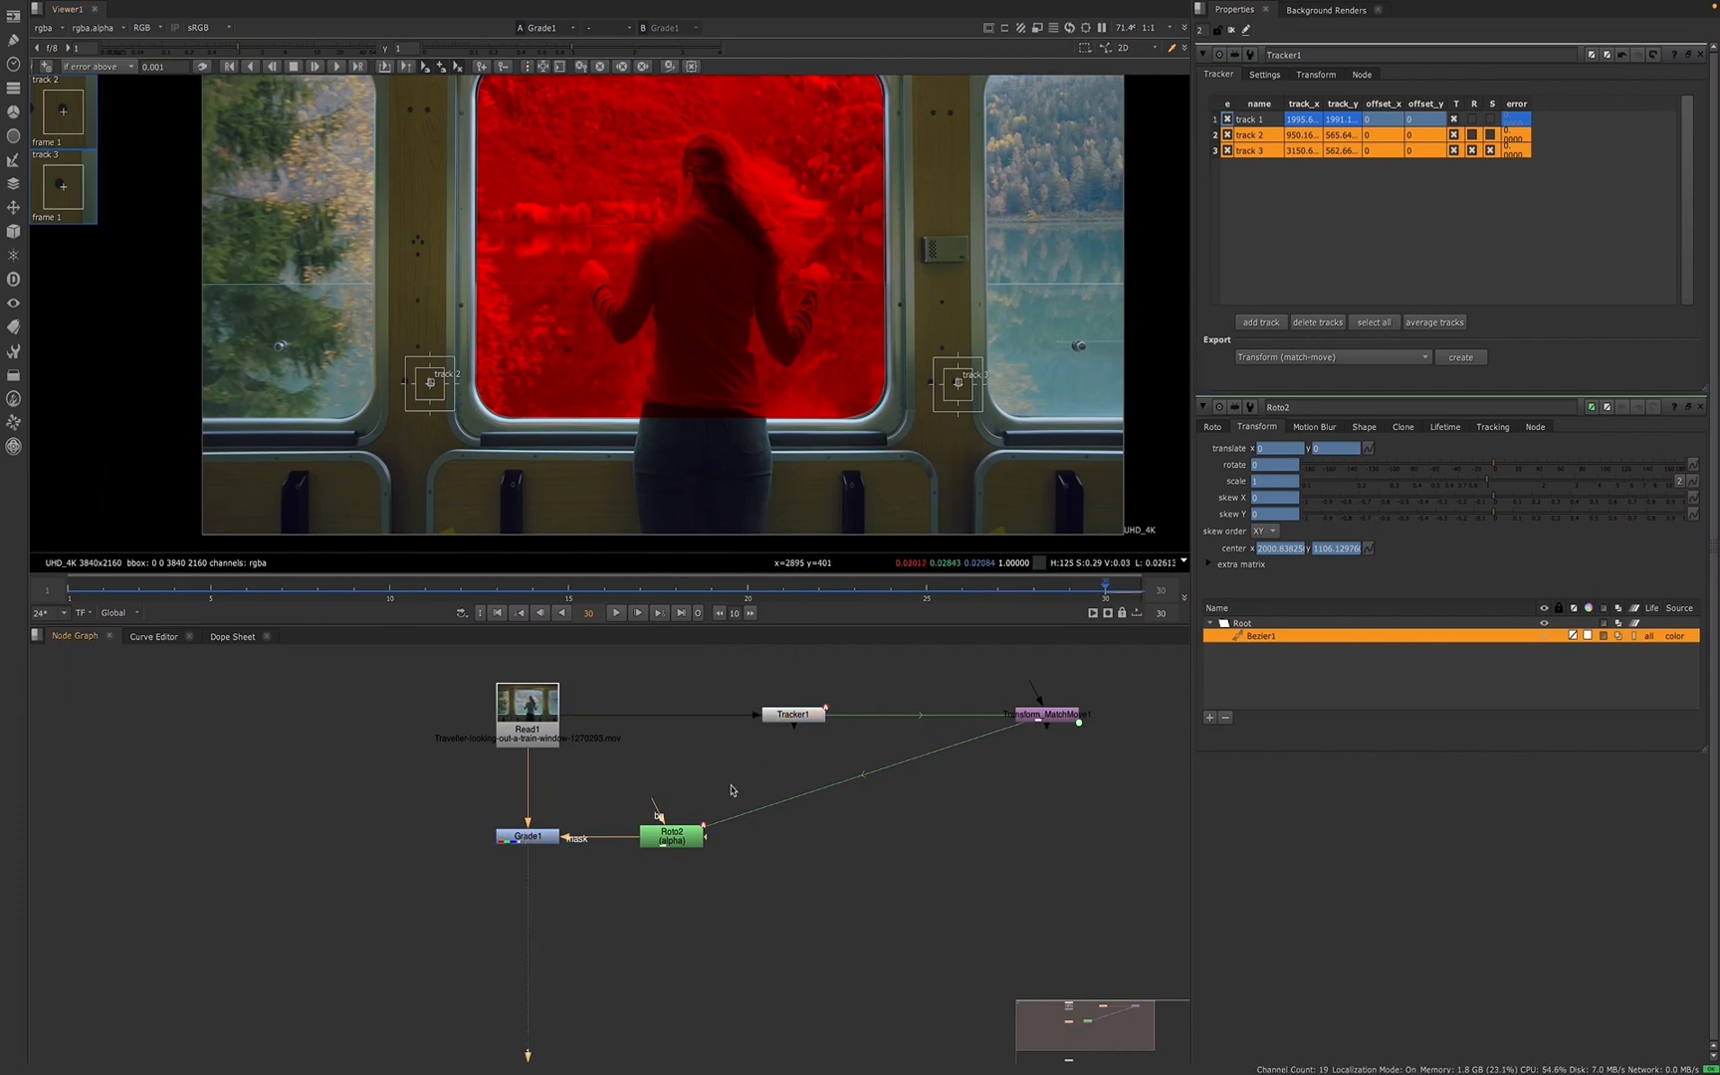
double_click(1045, 716)
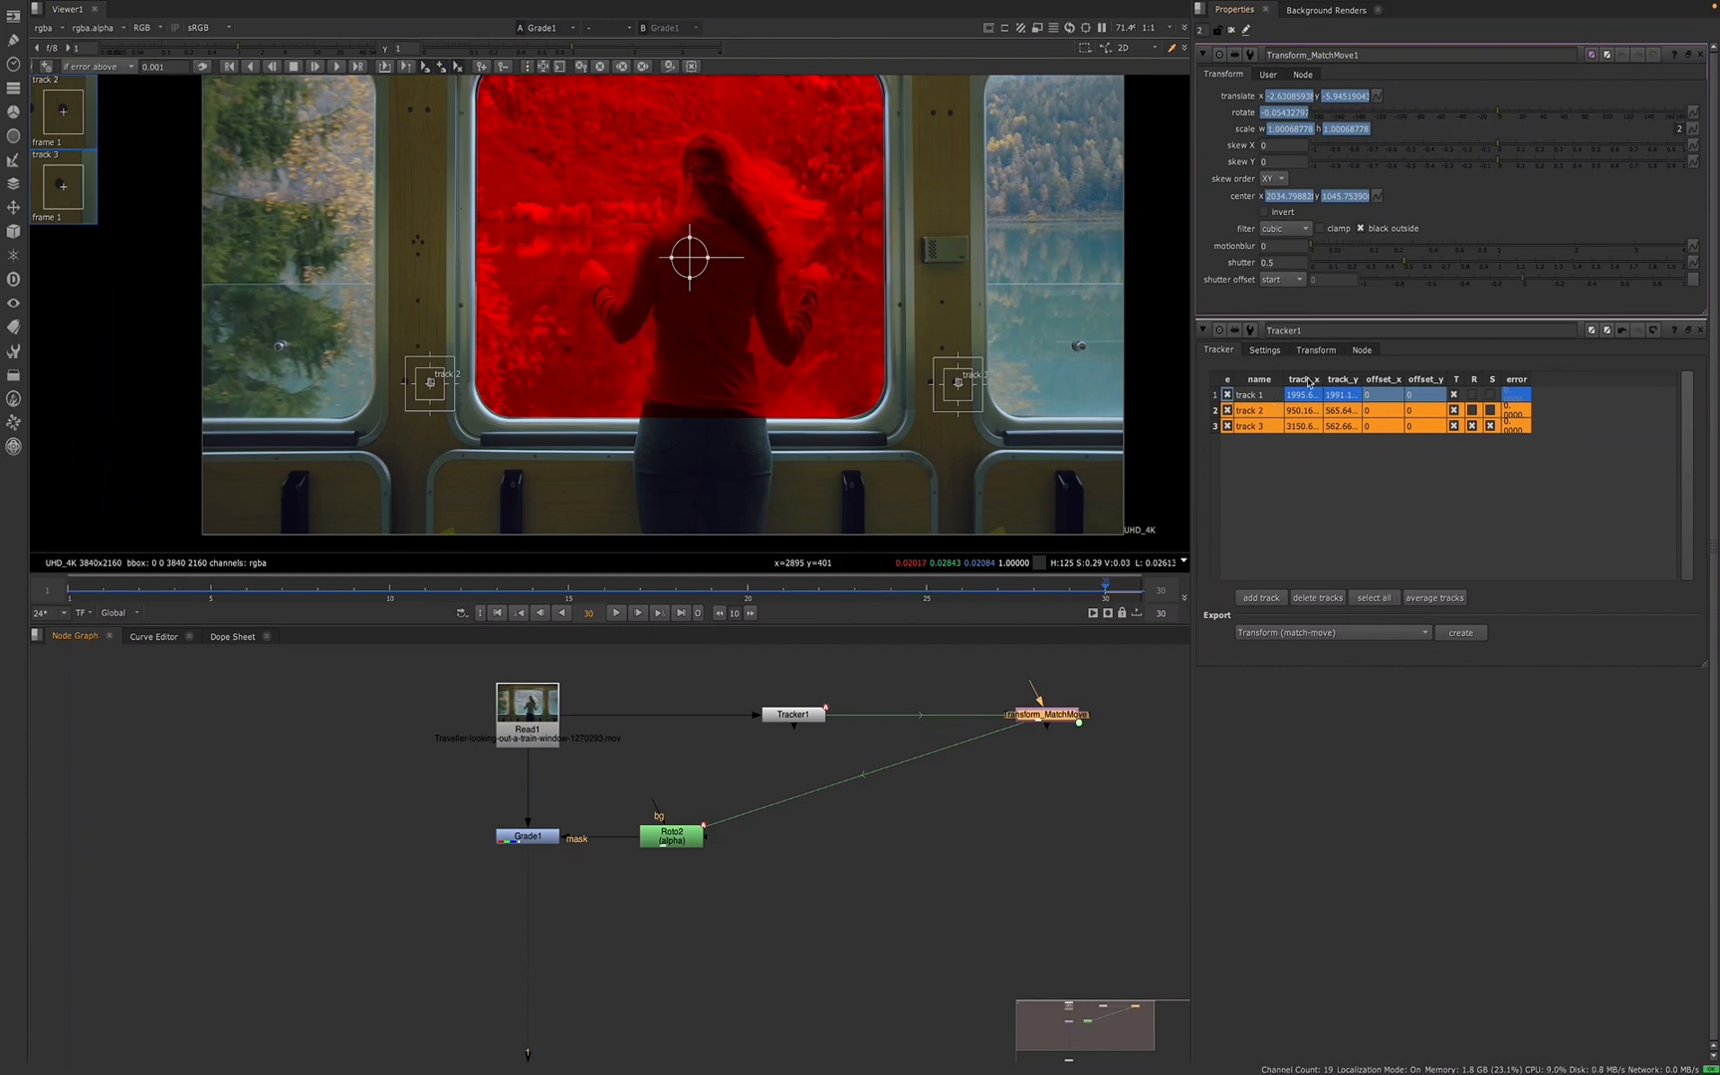
double_click(671, 839)
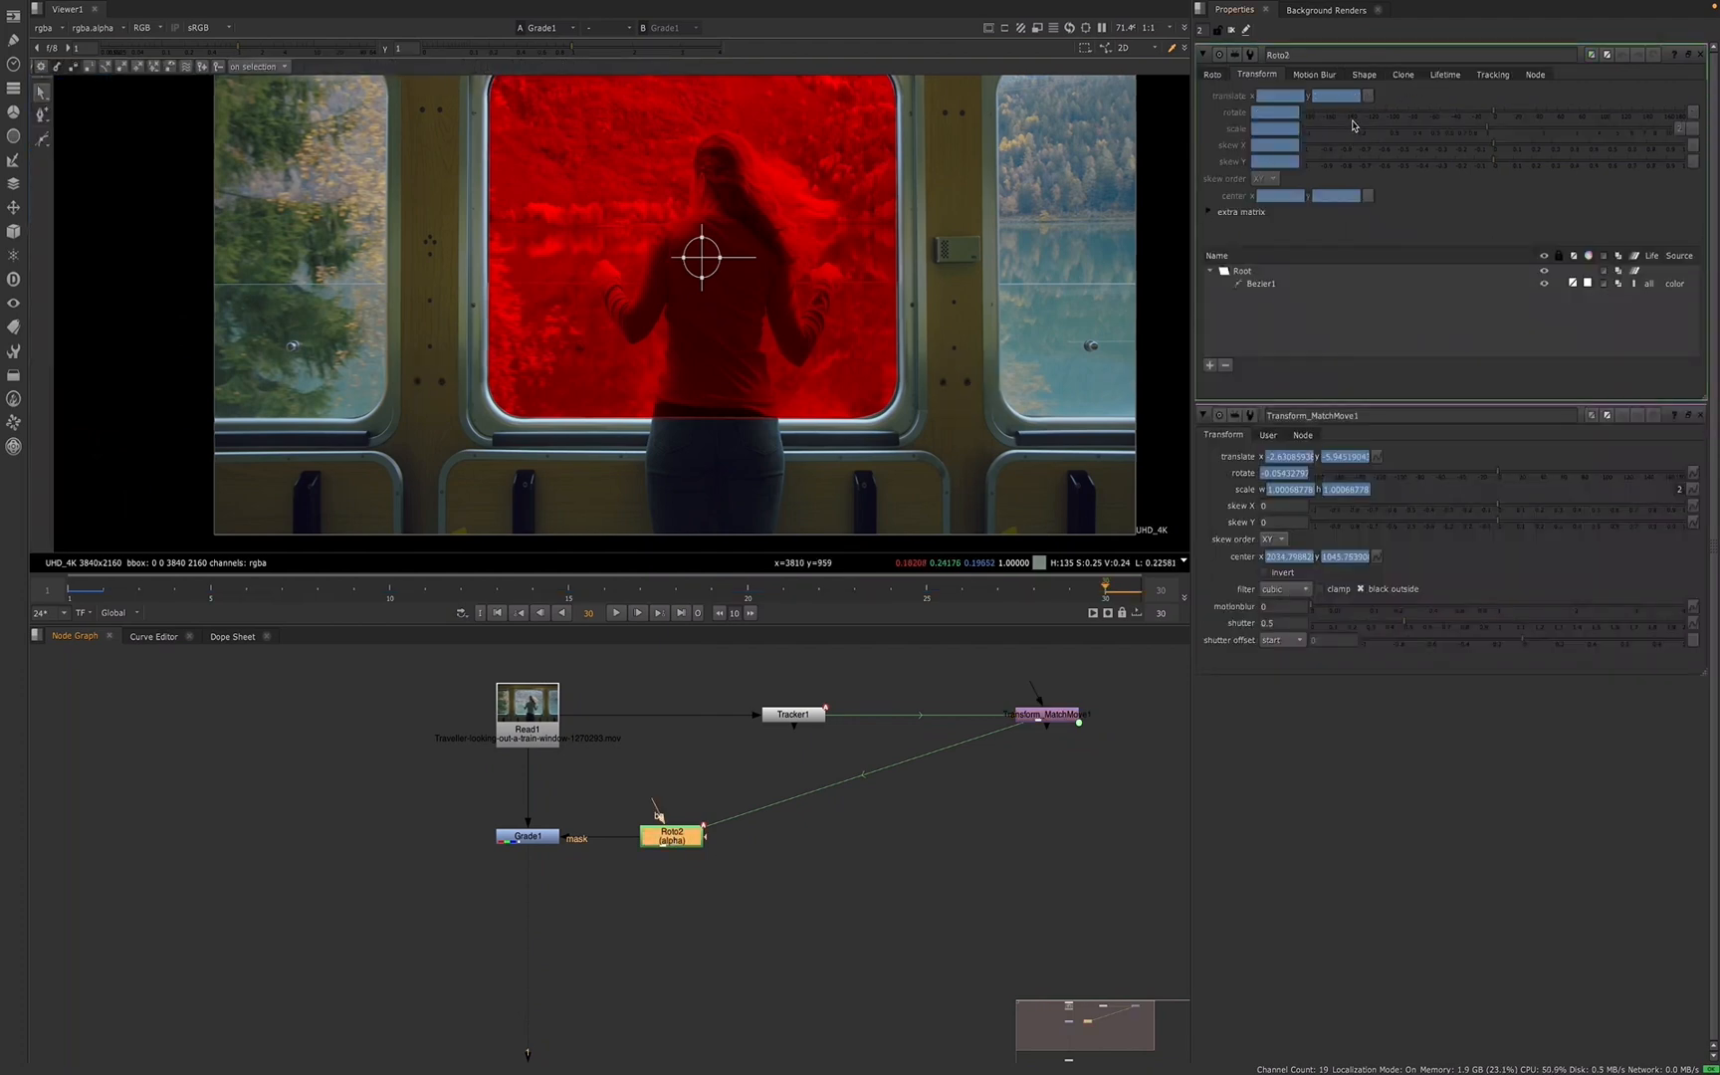
left_click(730, 878)
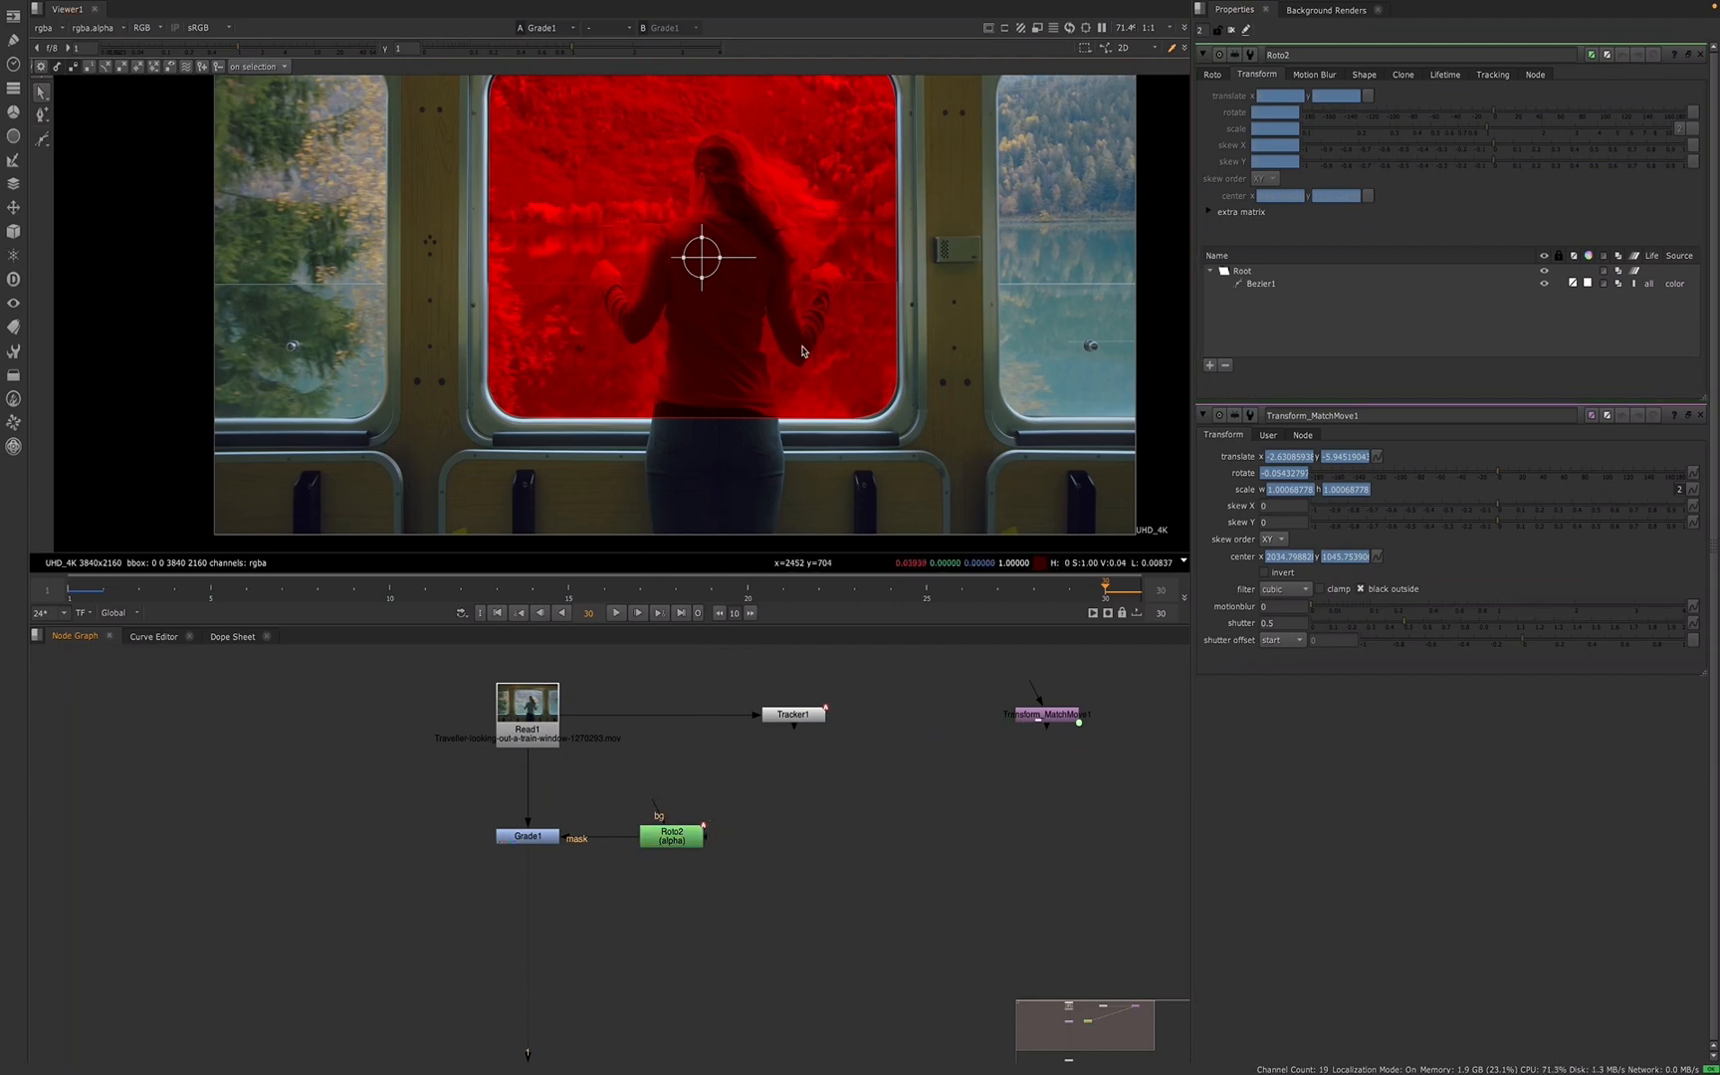
- Play the graded shot from frame 1 in an enlarged, fitted viewer without overlays to inspect how the mask follows the window
key("space")
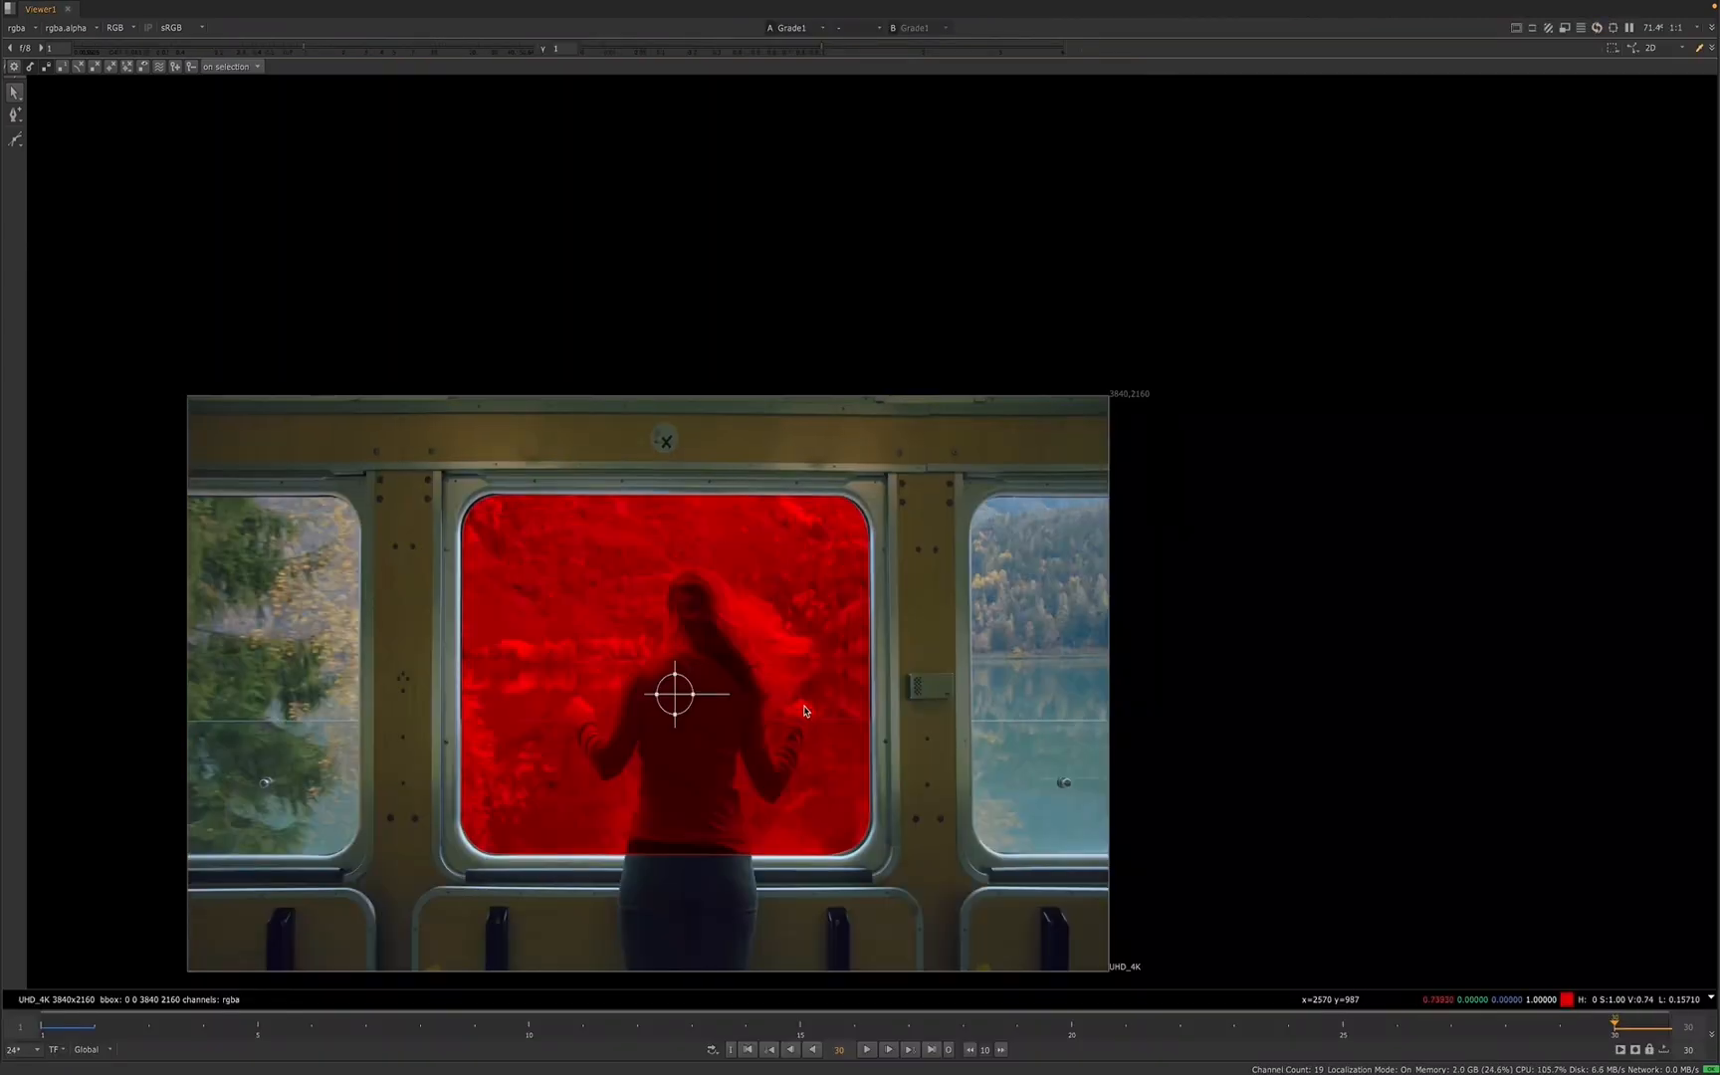
key("ctrl+1")
key("o")
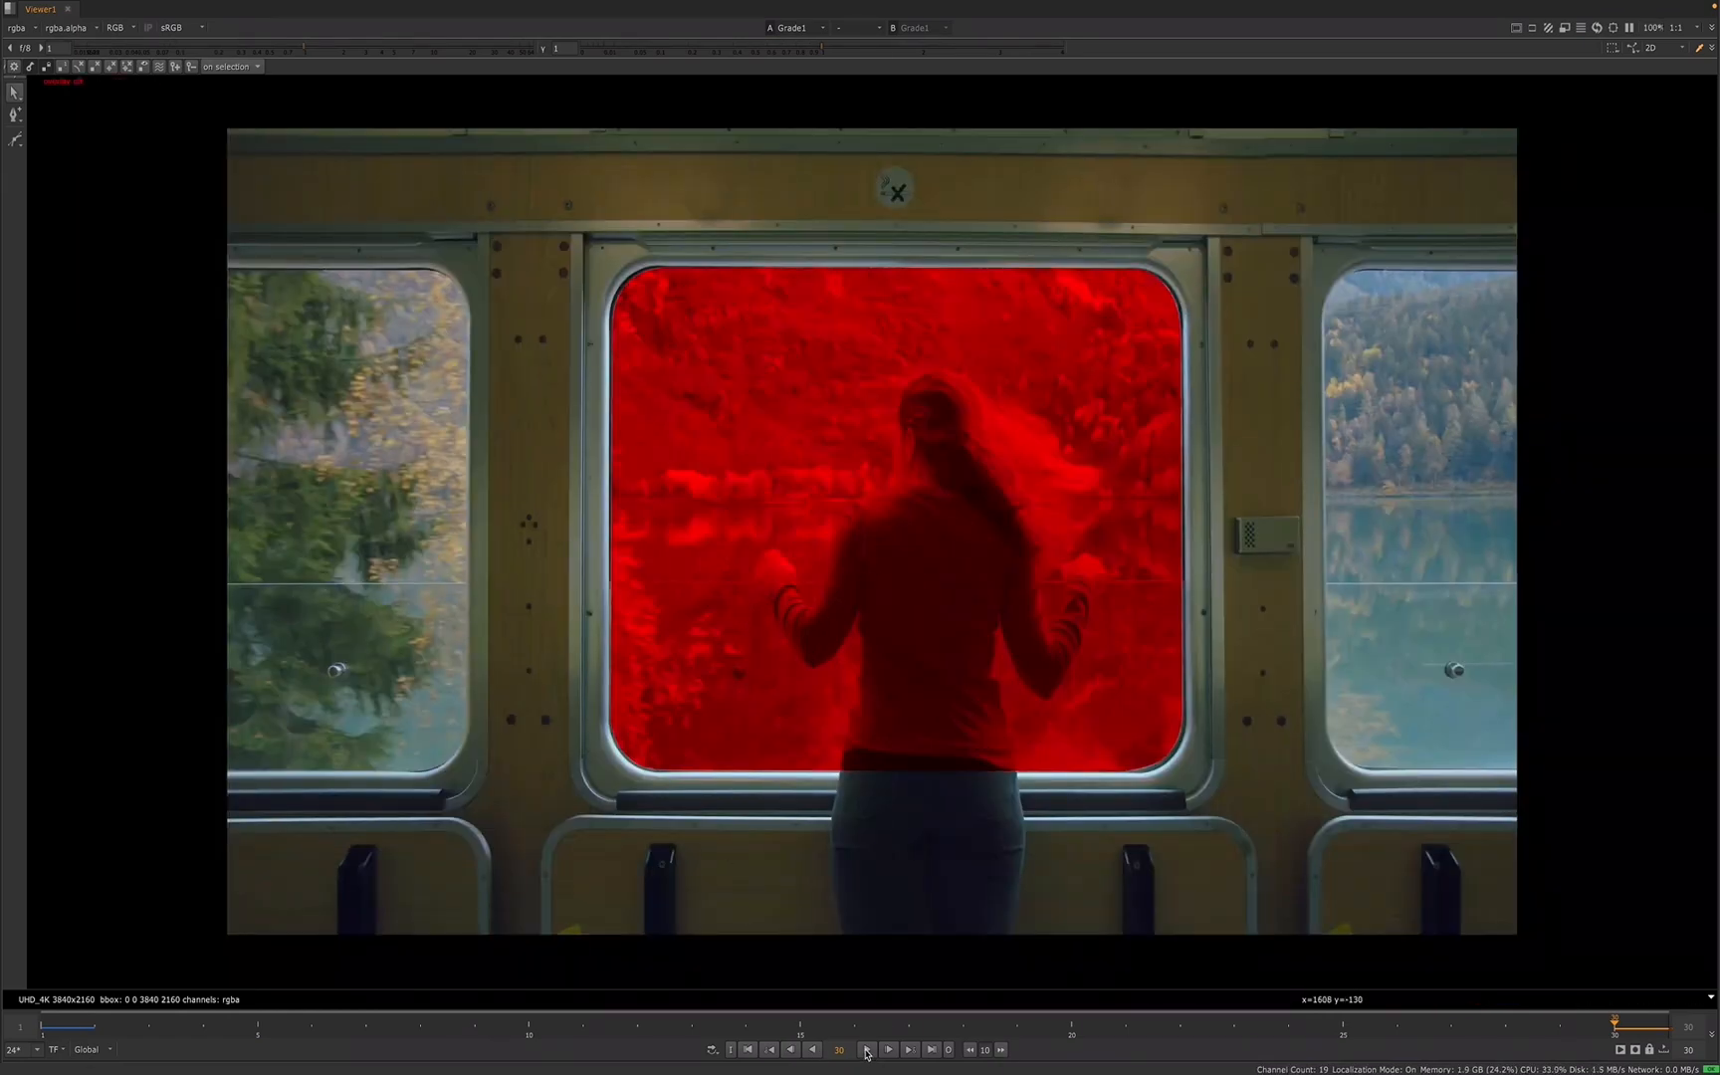
left_click(749, 1050)
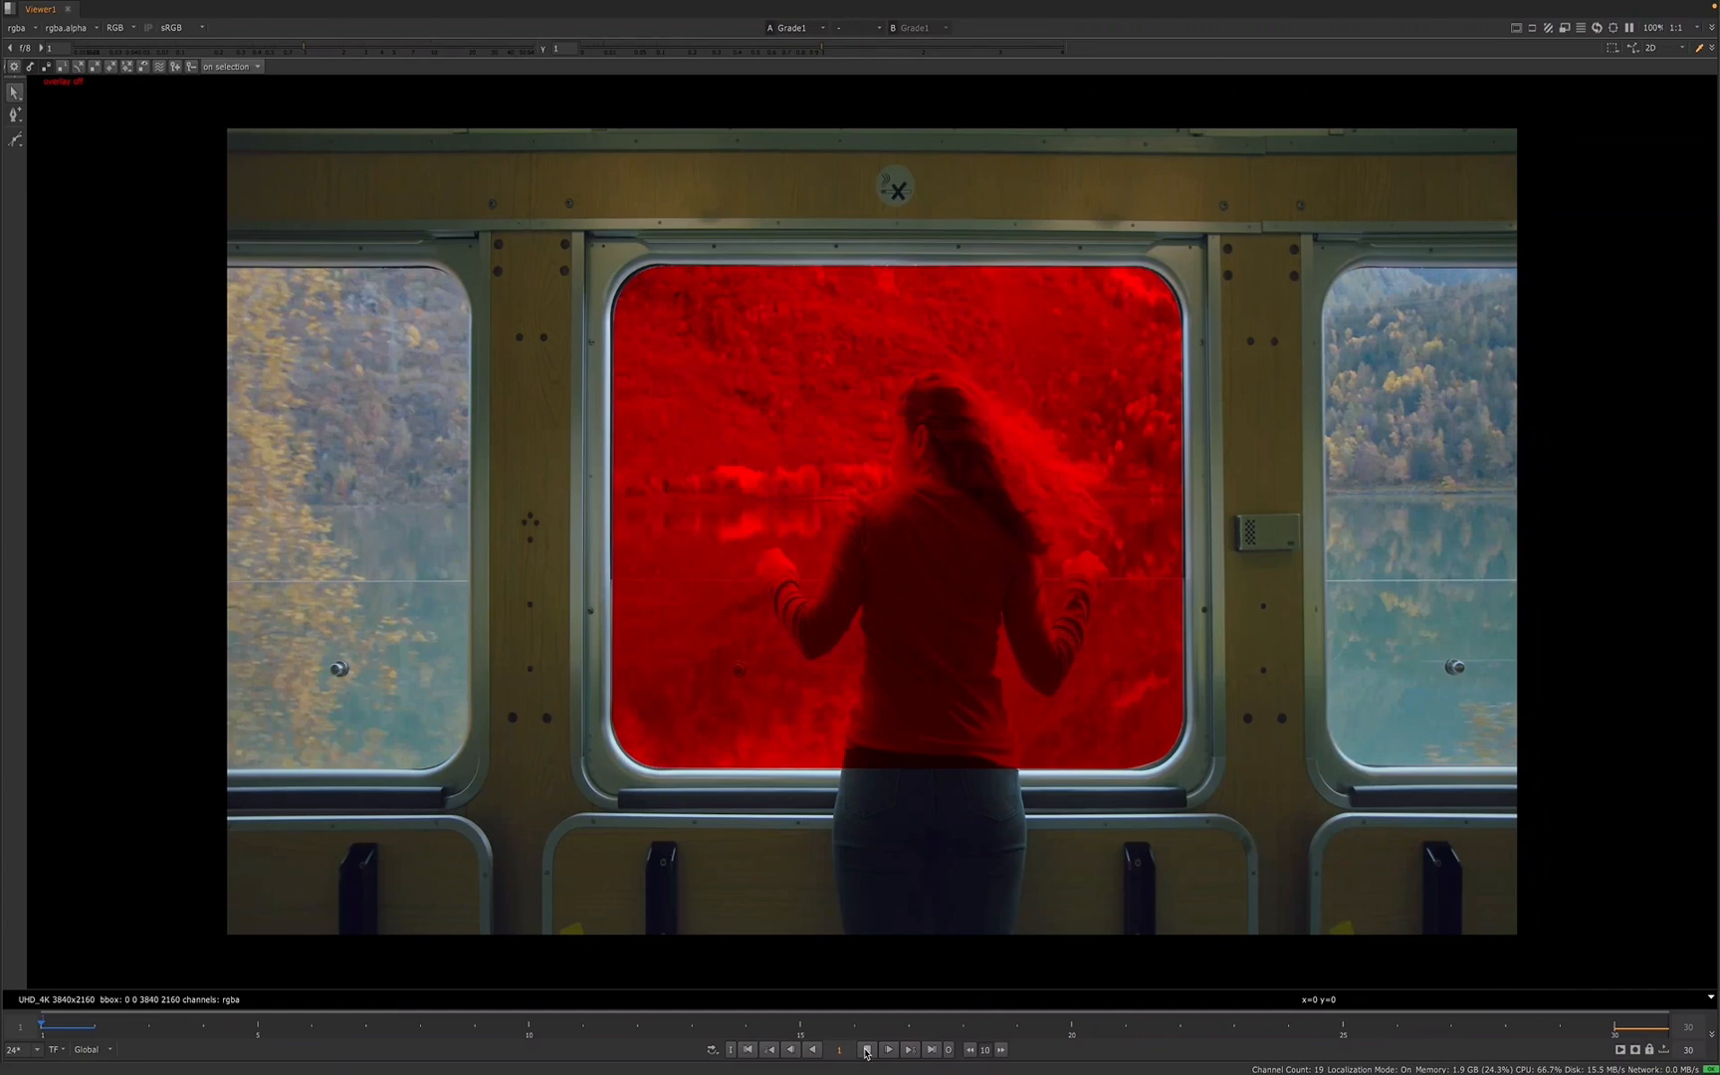
left_click(866, 1050)
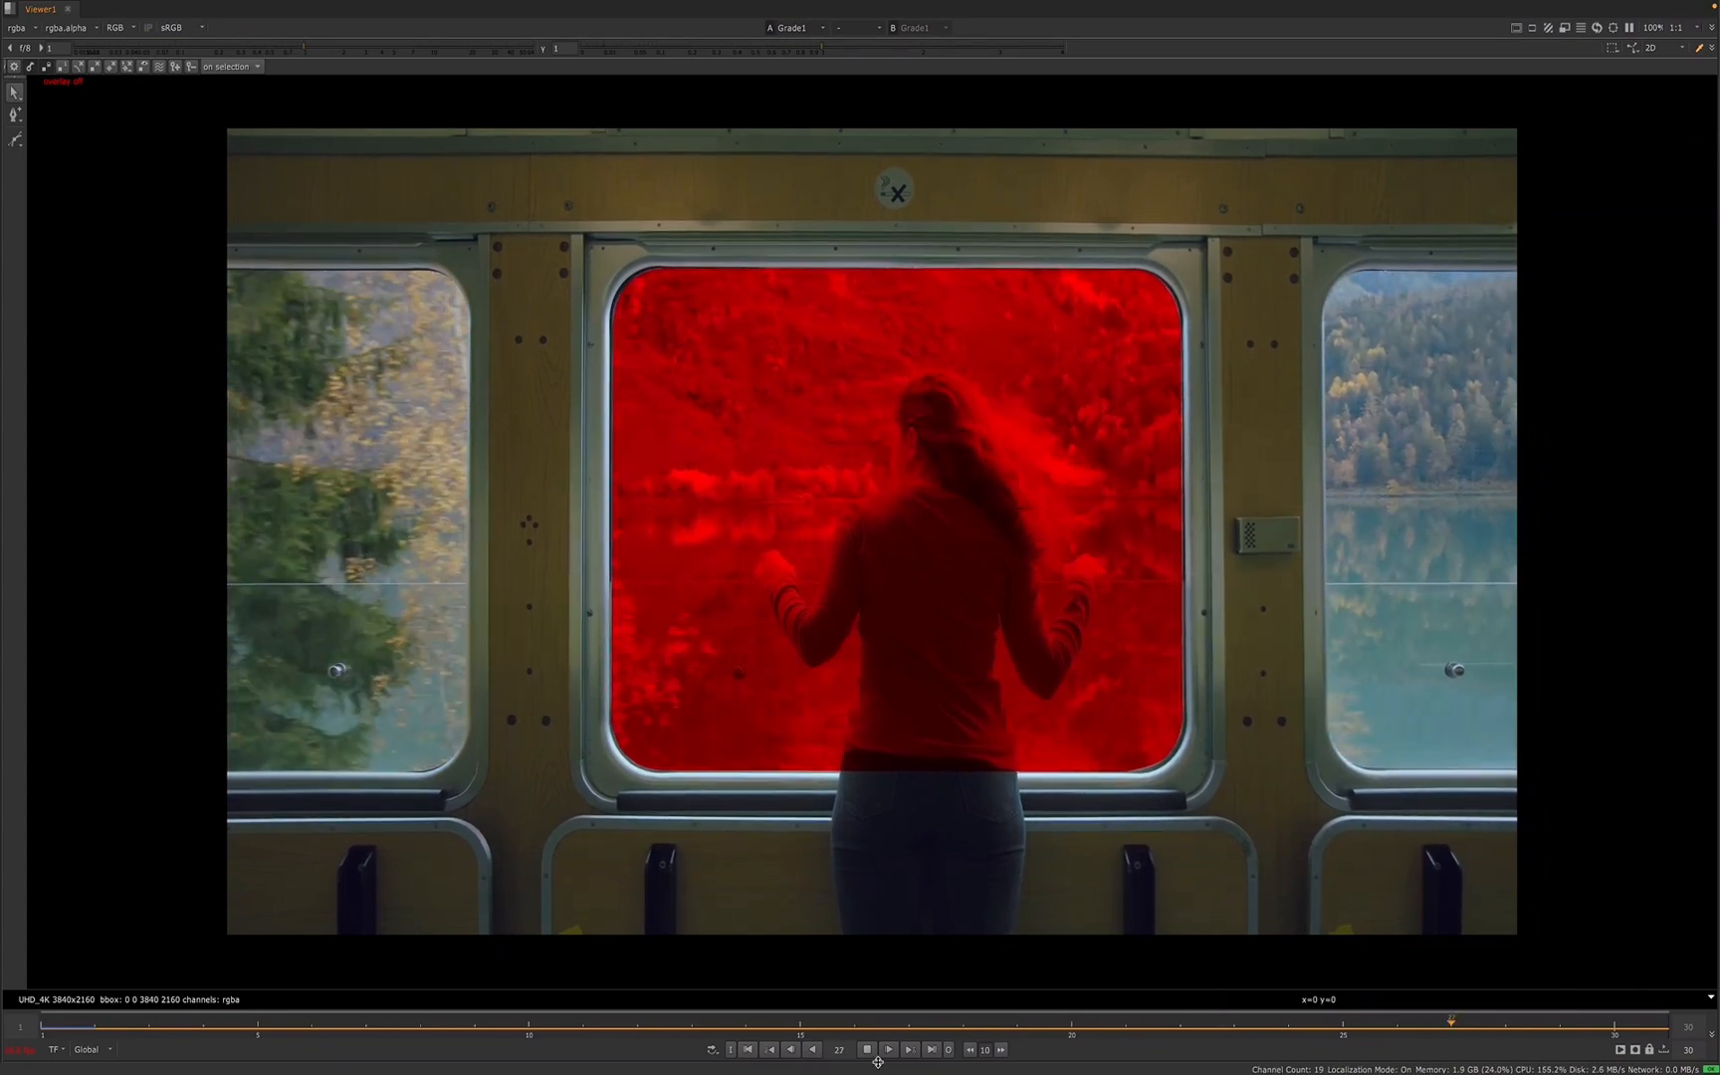
- Inspect the blue and red channels of the graded shot separately, and restore the viewer's normal size and full-colour display
key("b")
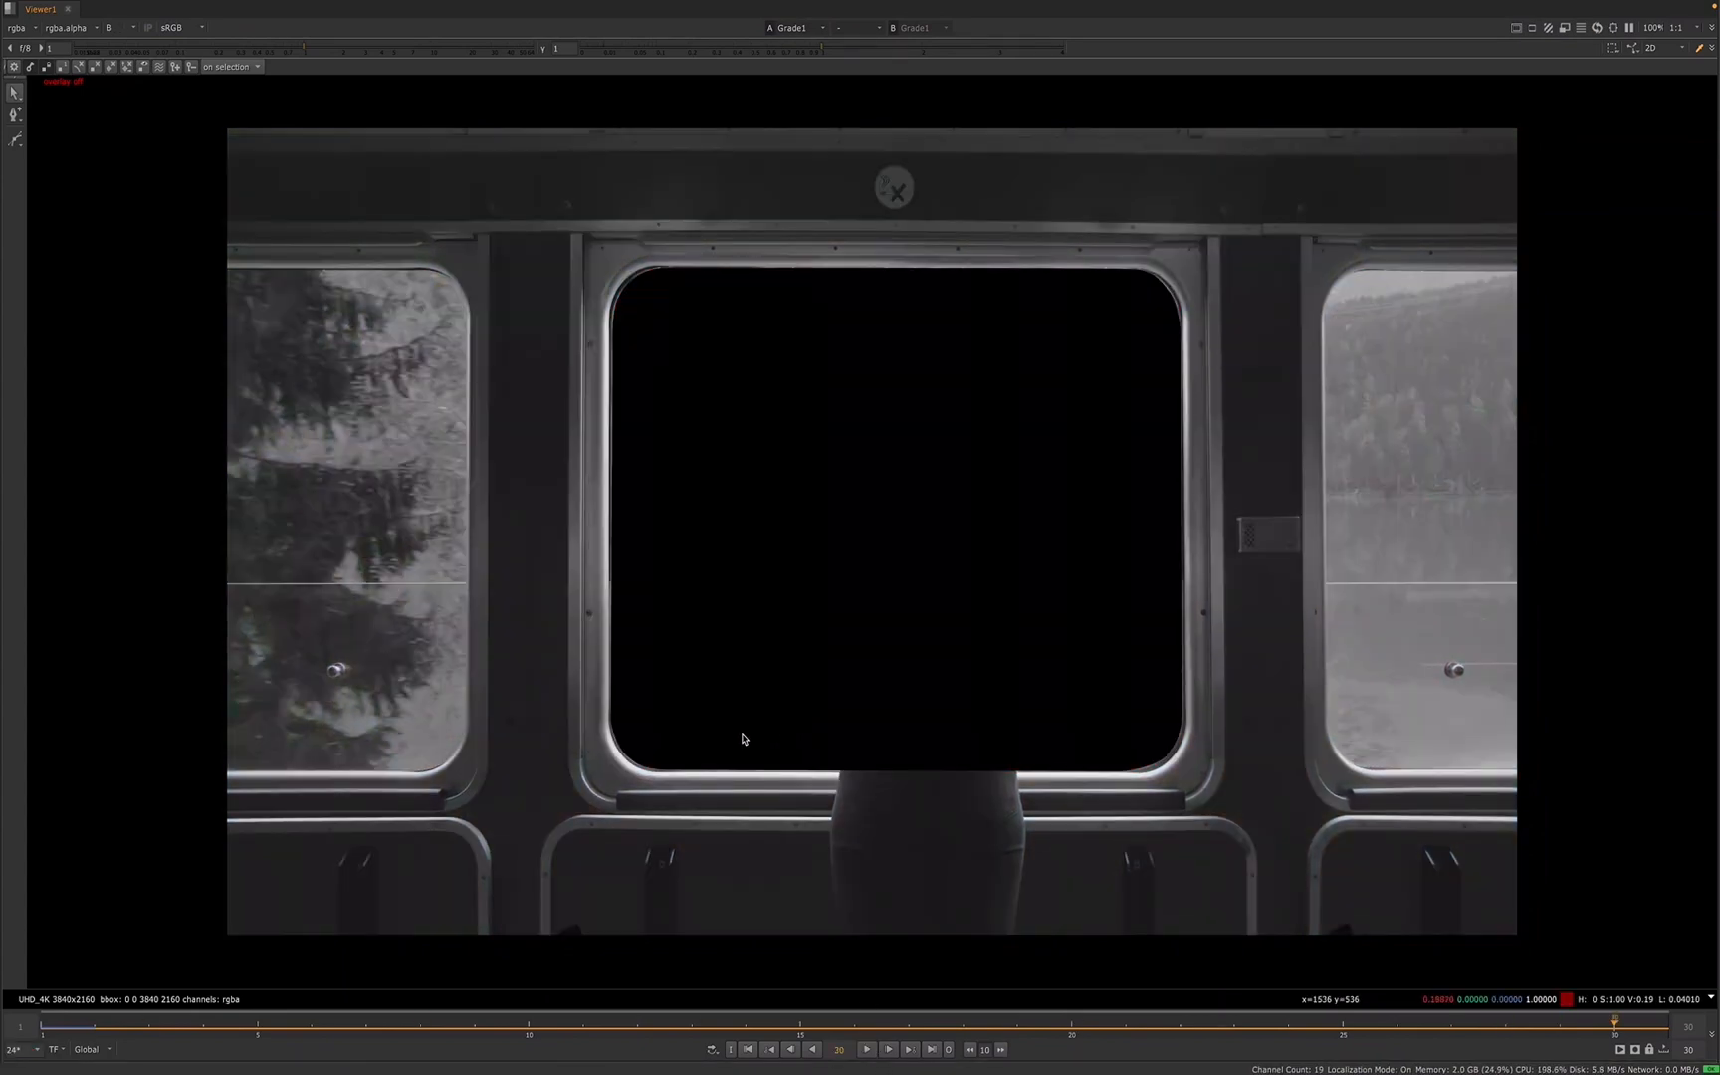
key("space")
key("r")
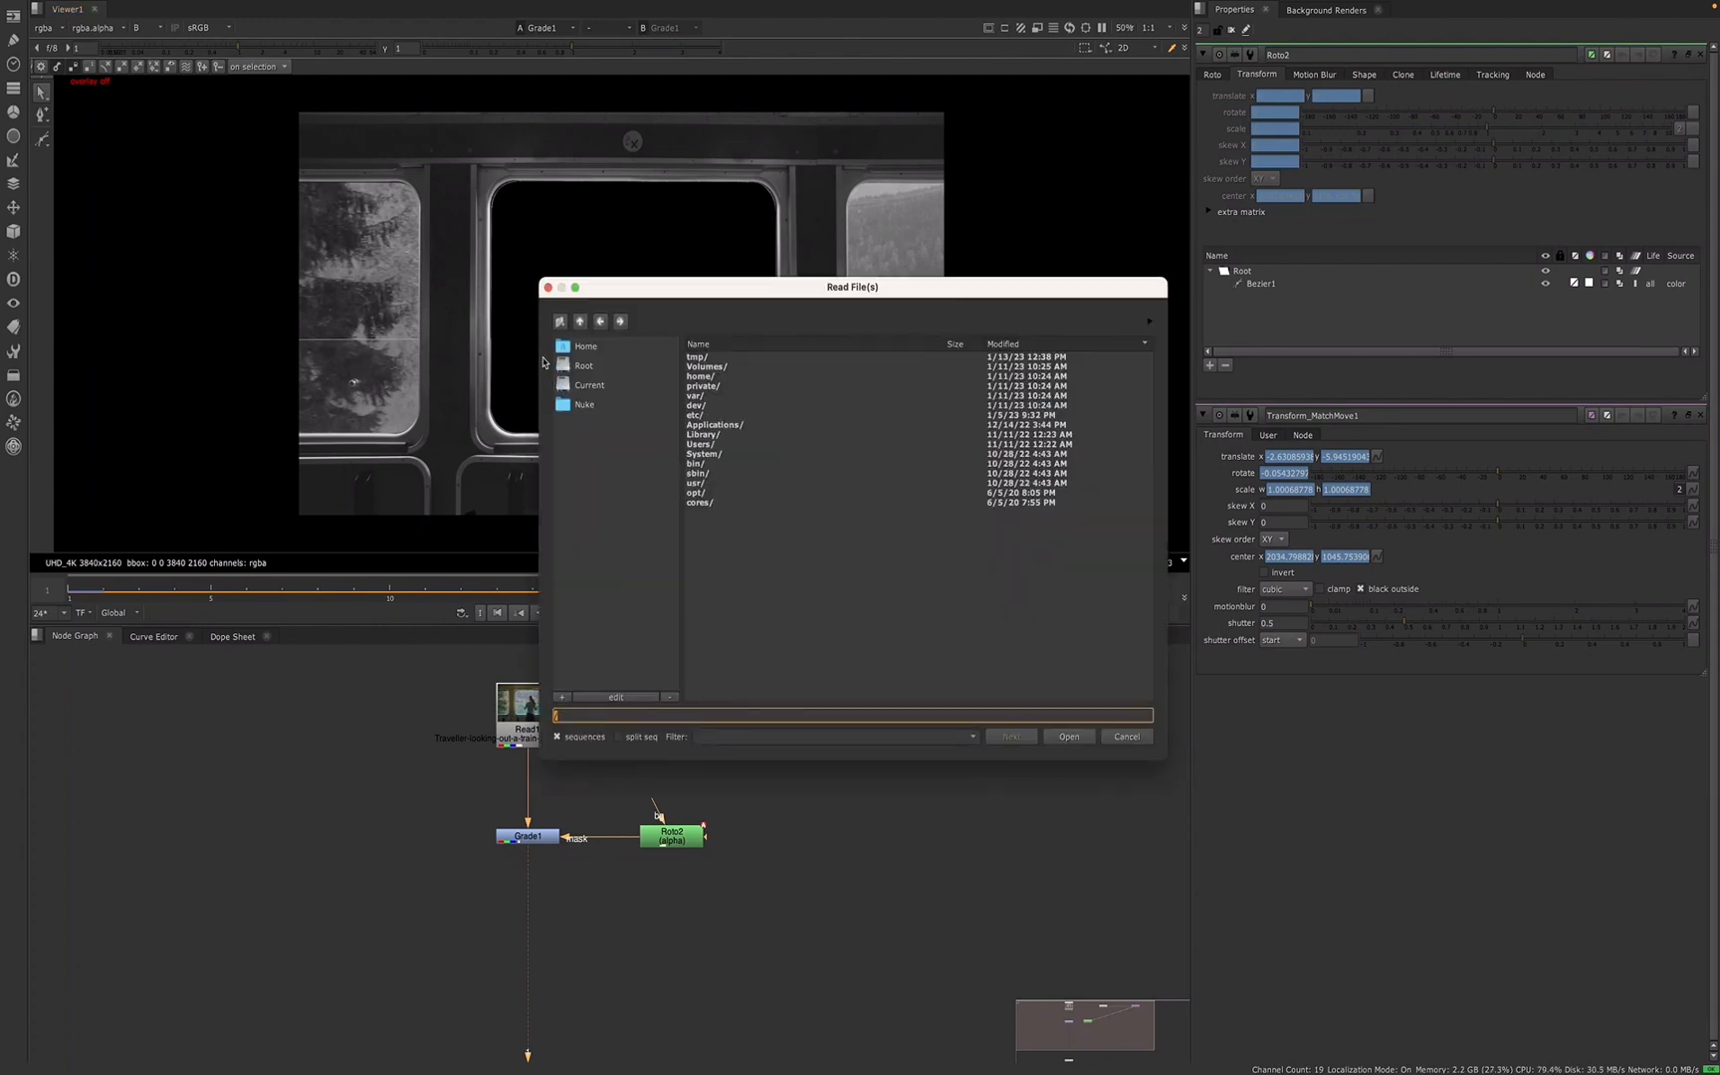
left_click(1124, 741)
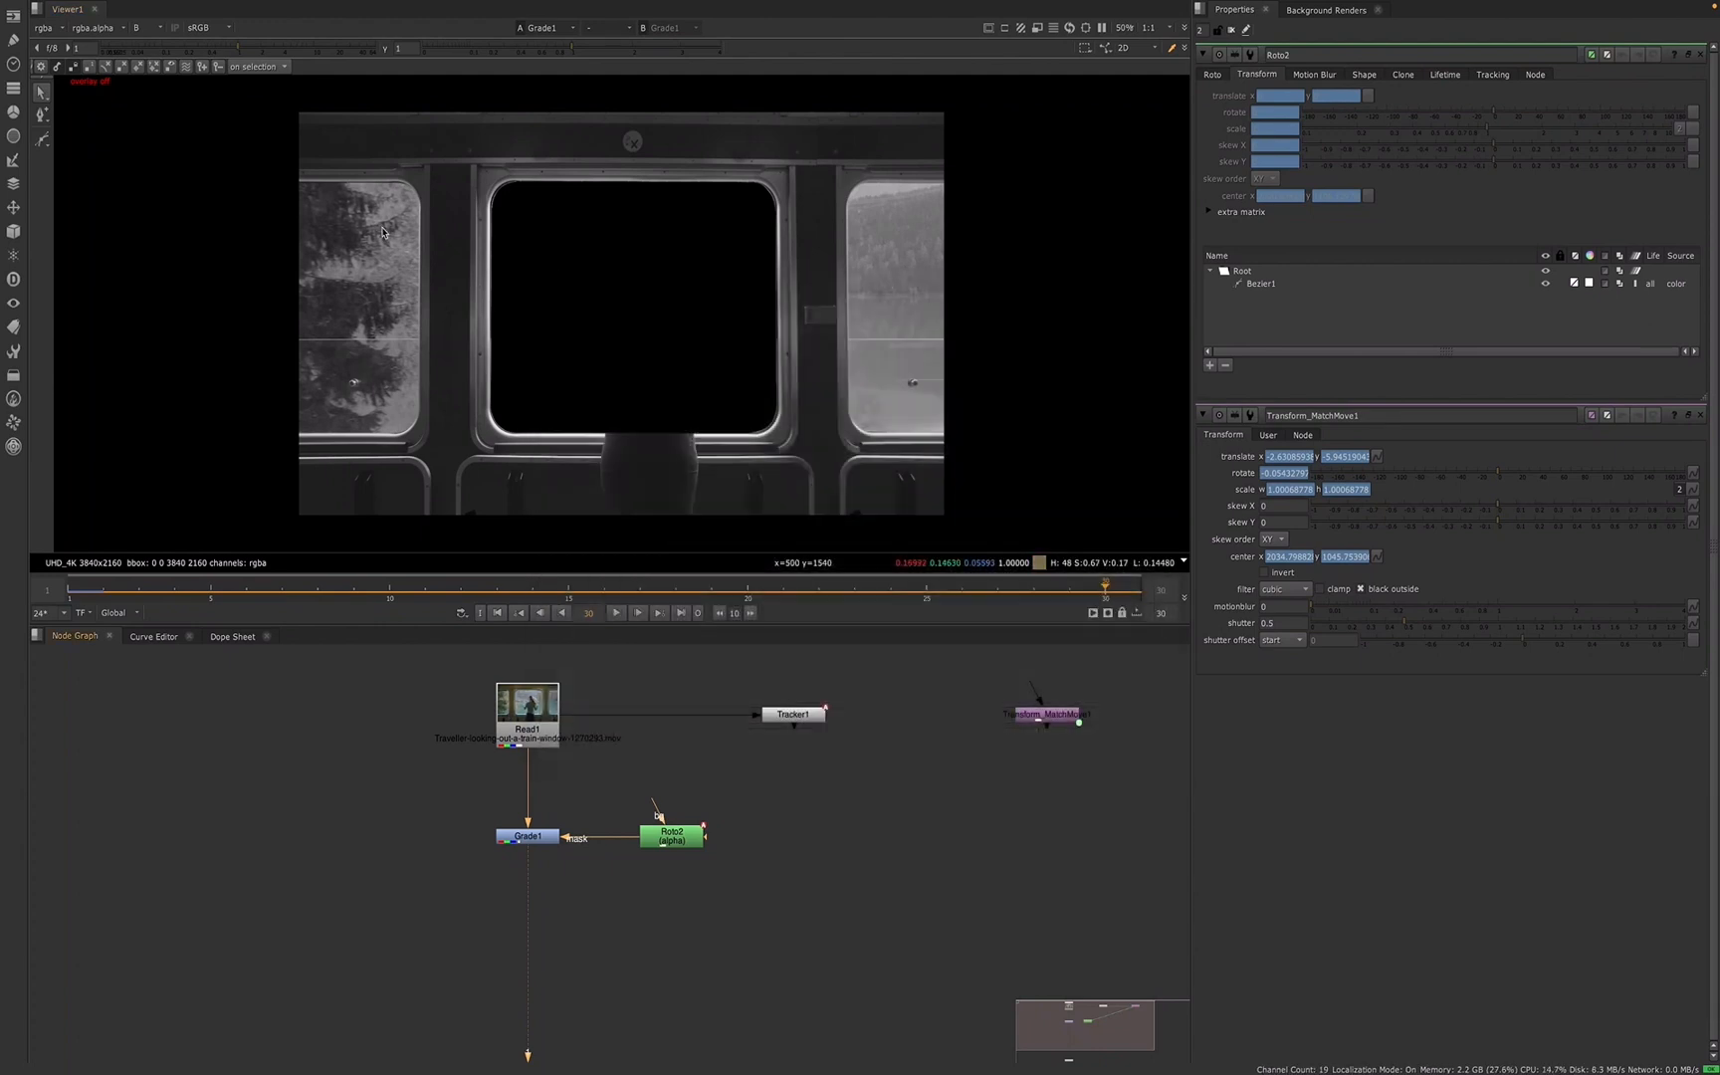
key("r")
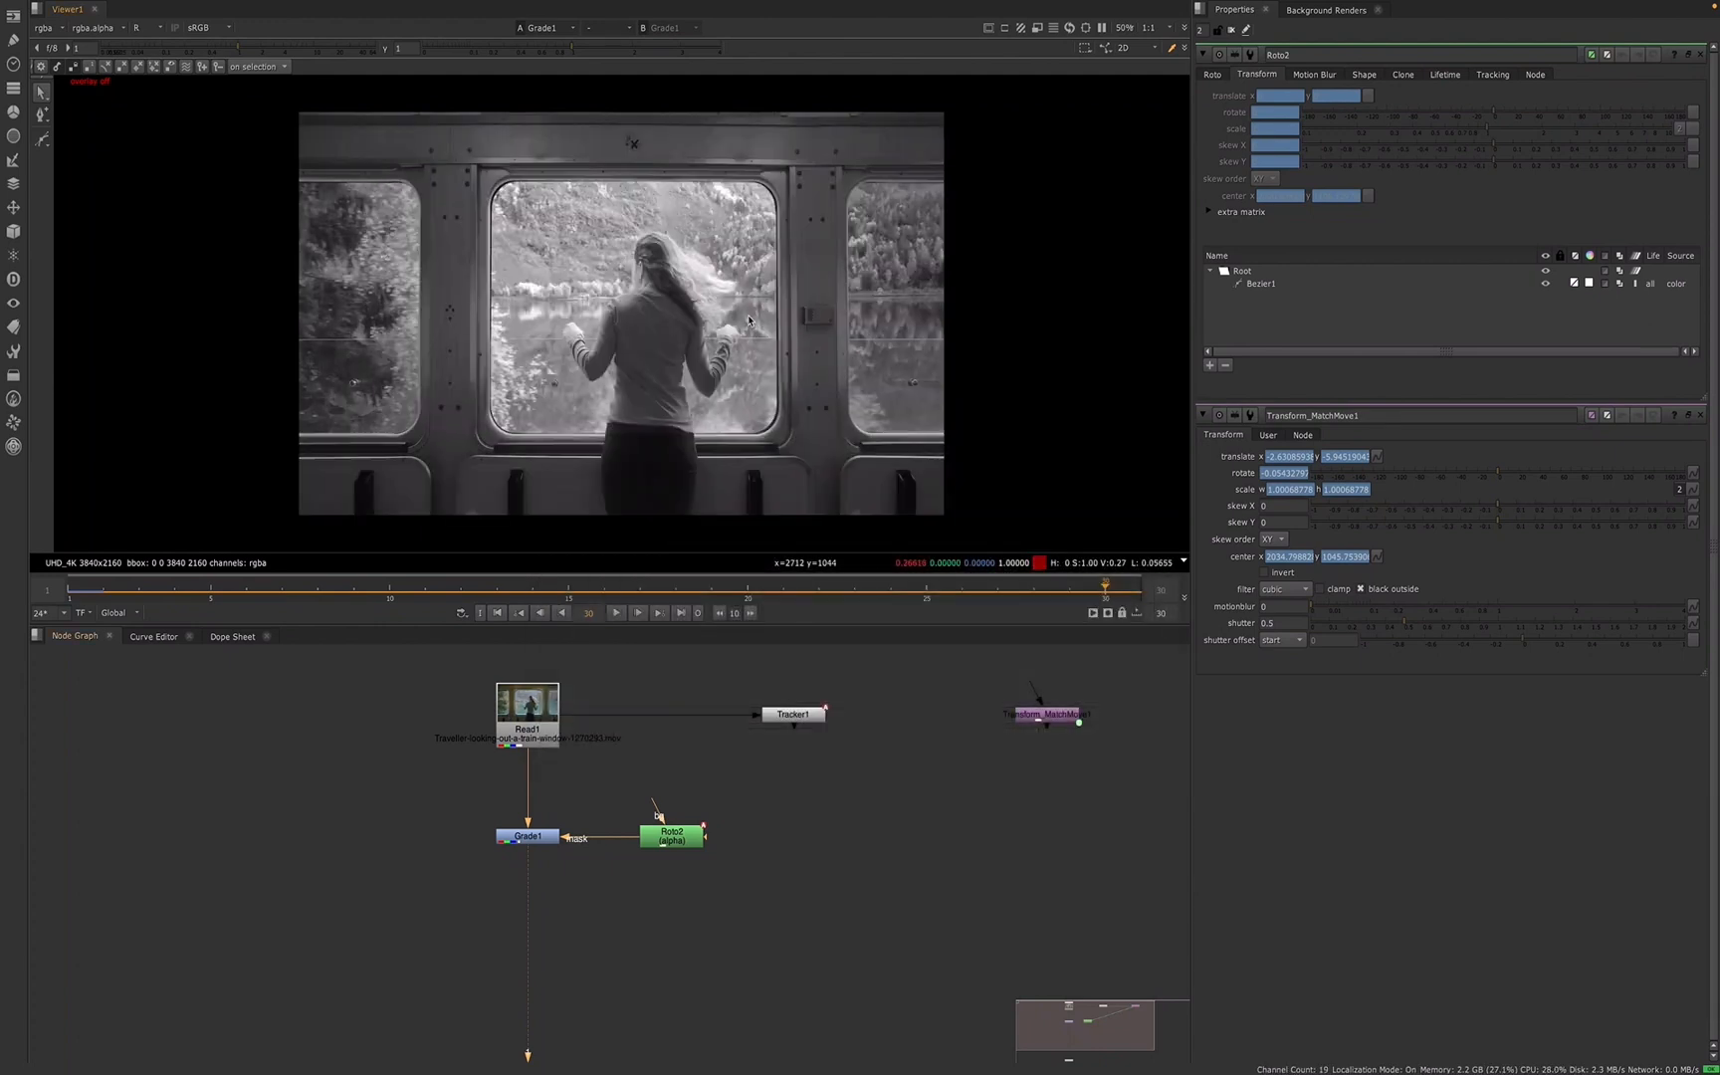
key("r")
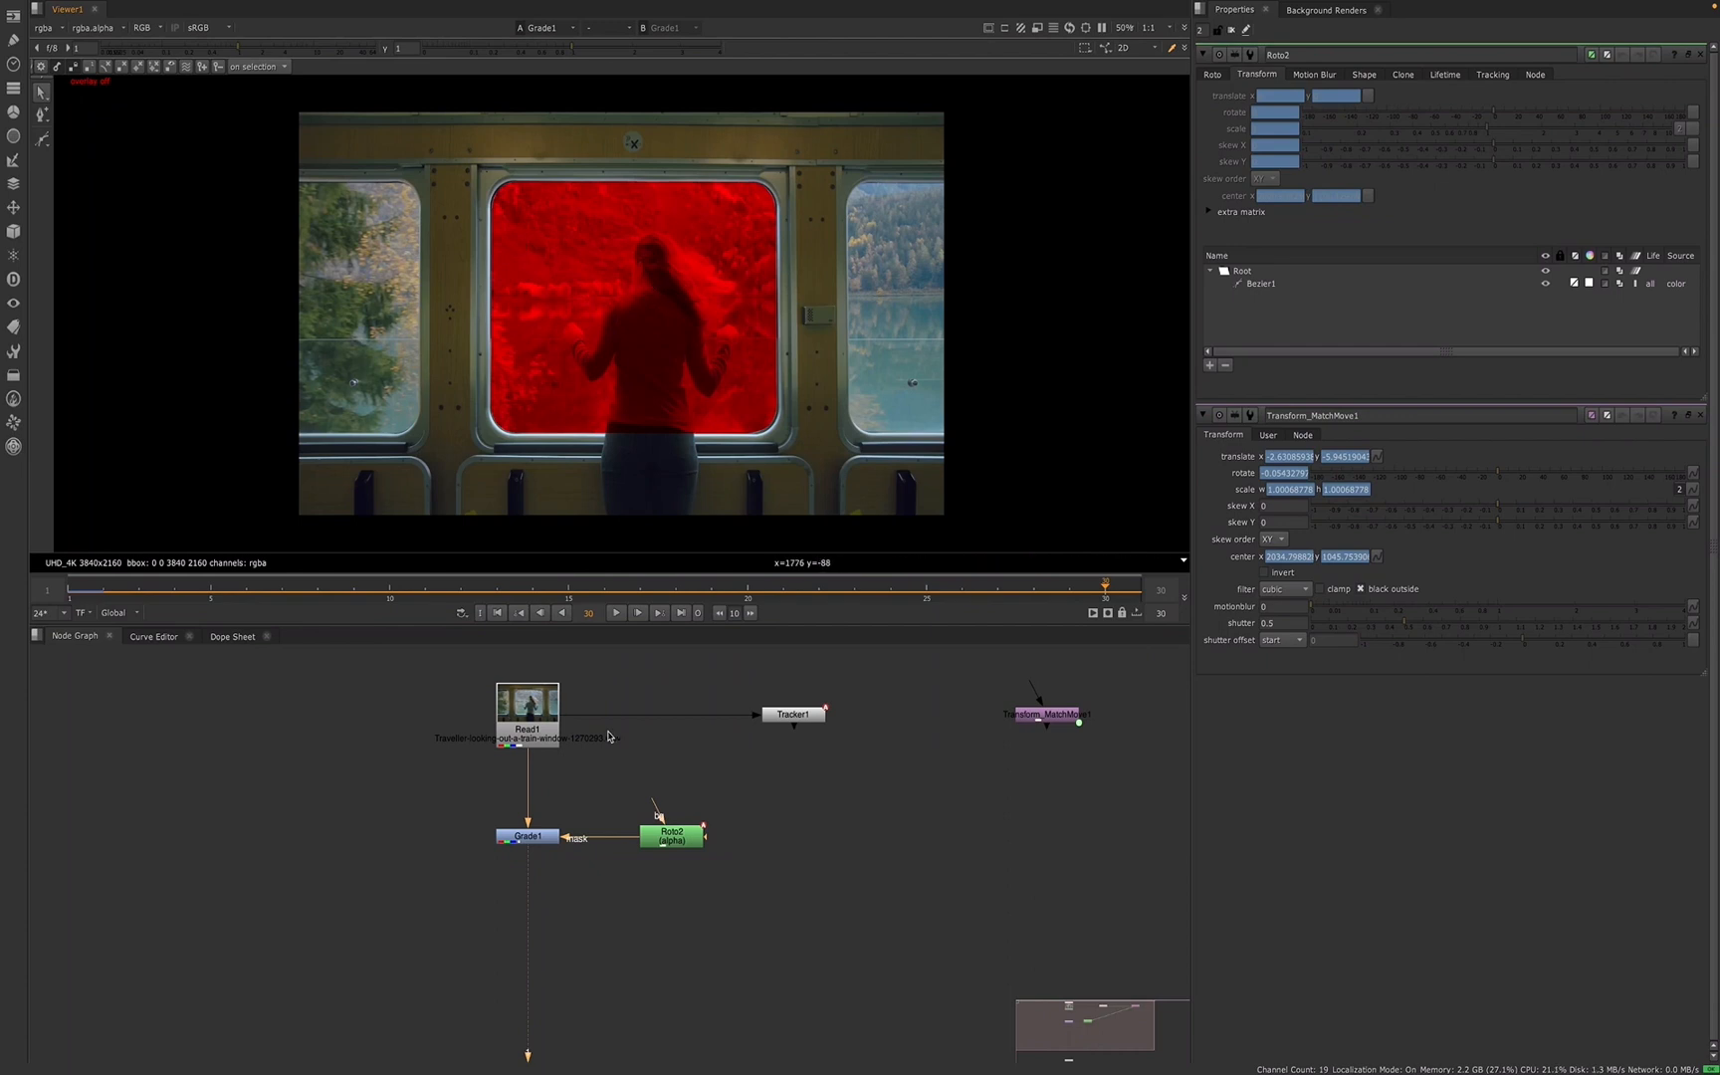
- Select Roto2's Root layer, display its main Roto settings and close the Transform_MatchMove1 properties
left_click_drag(793, 717, 802, 716)
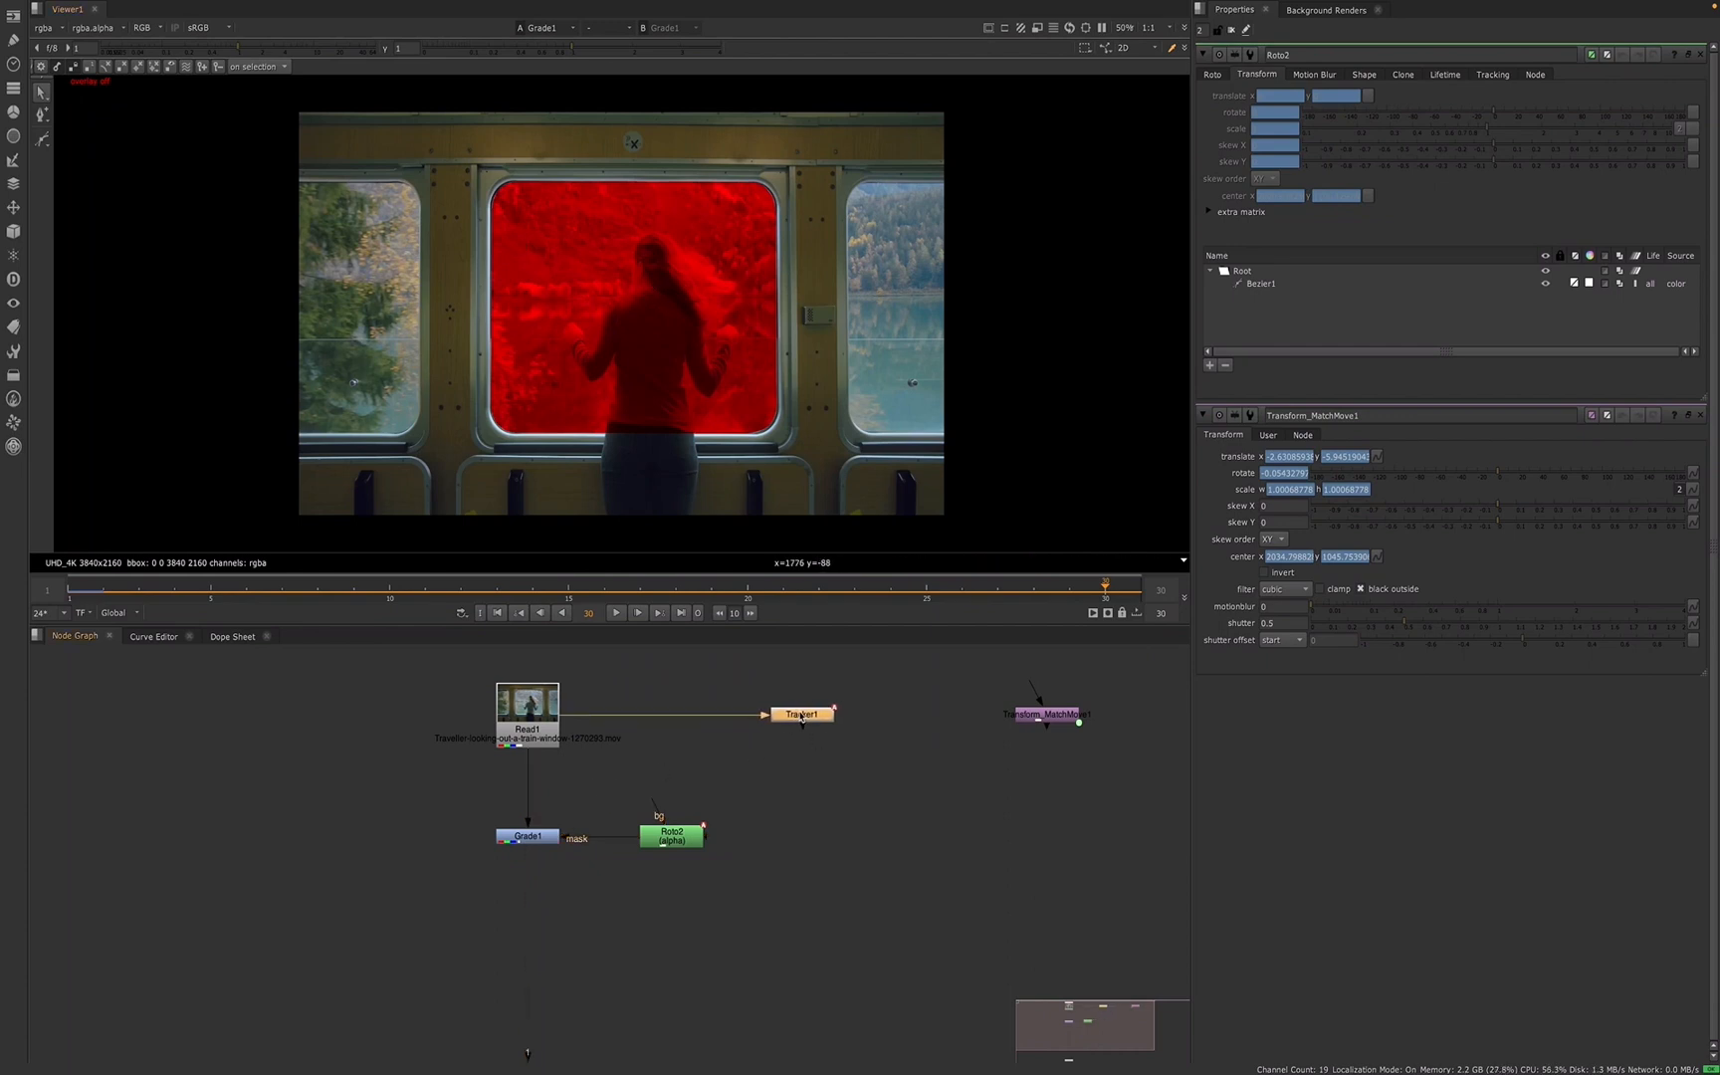
left_click(528, 842)
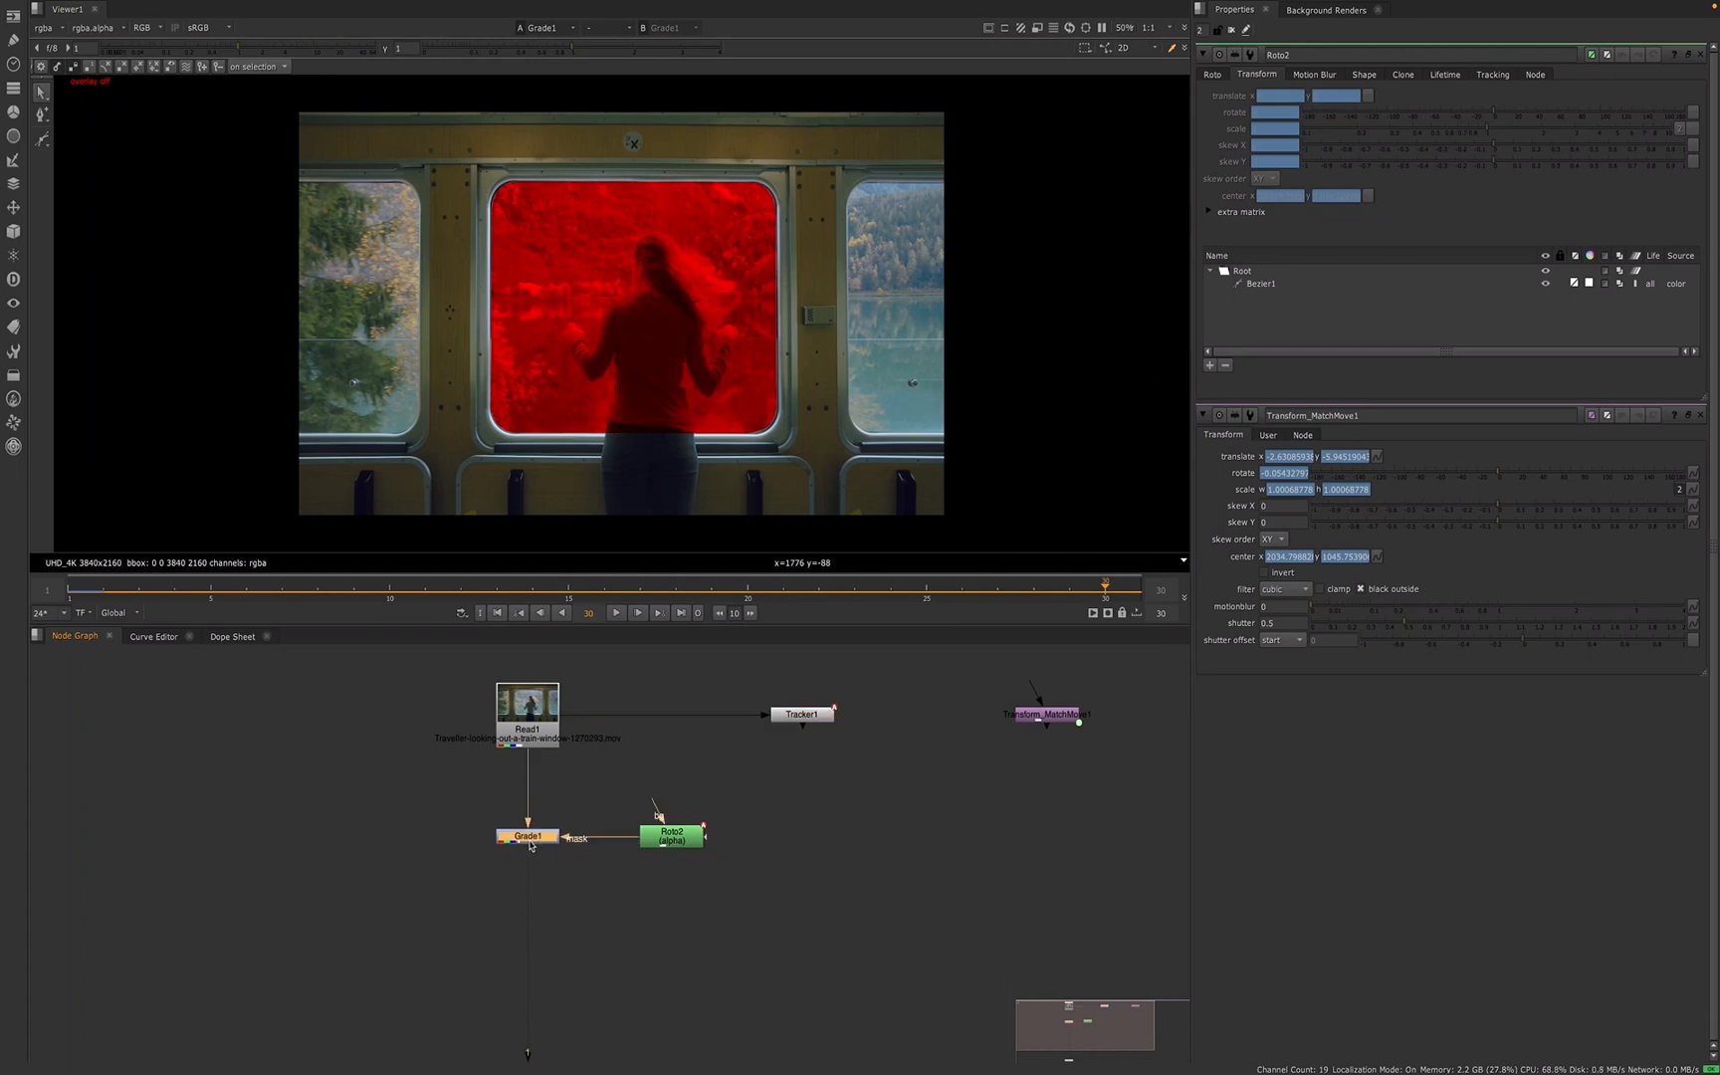
left_click(1224, 270)
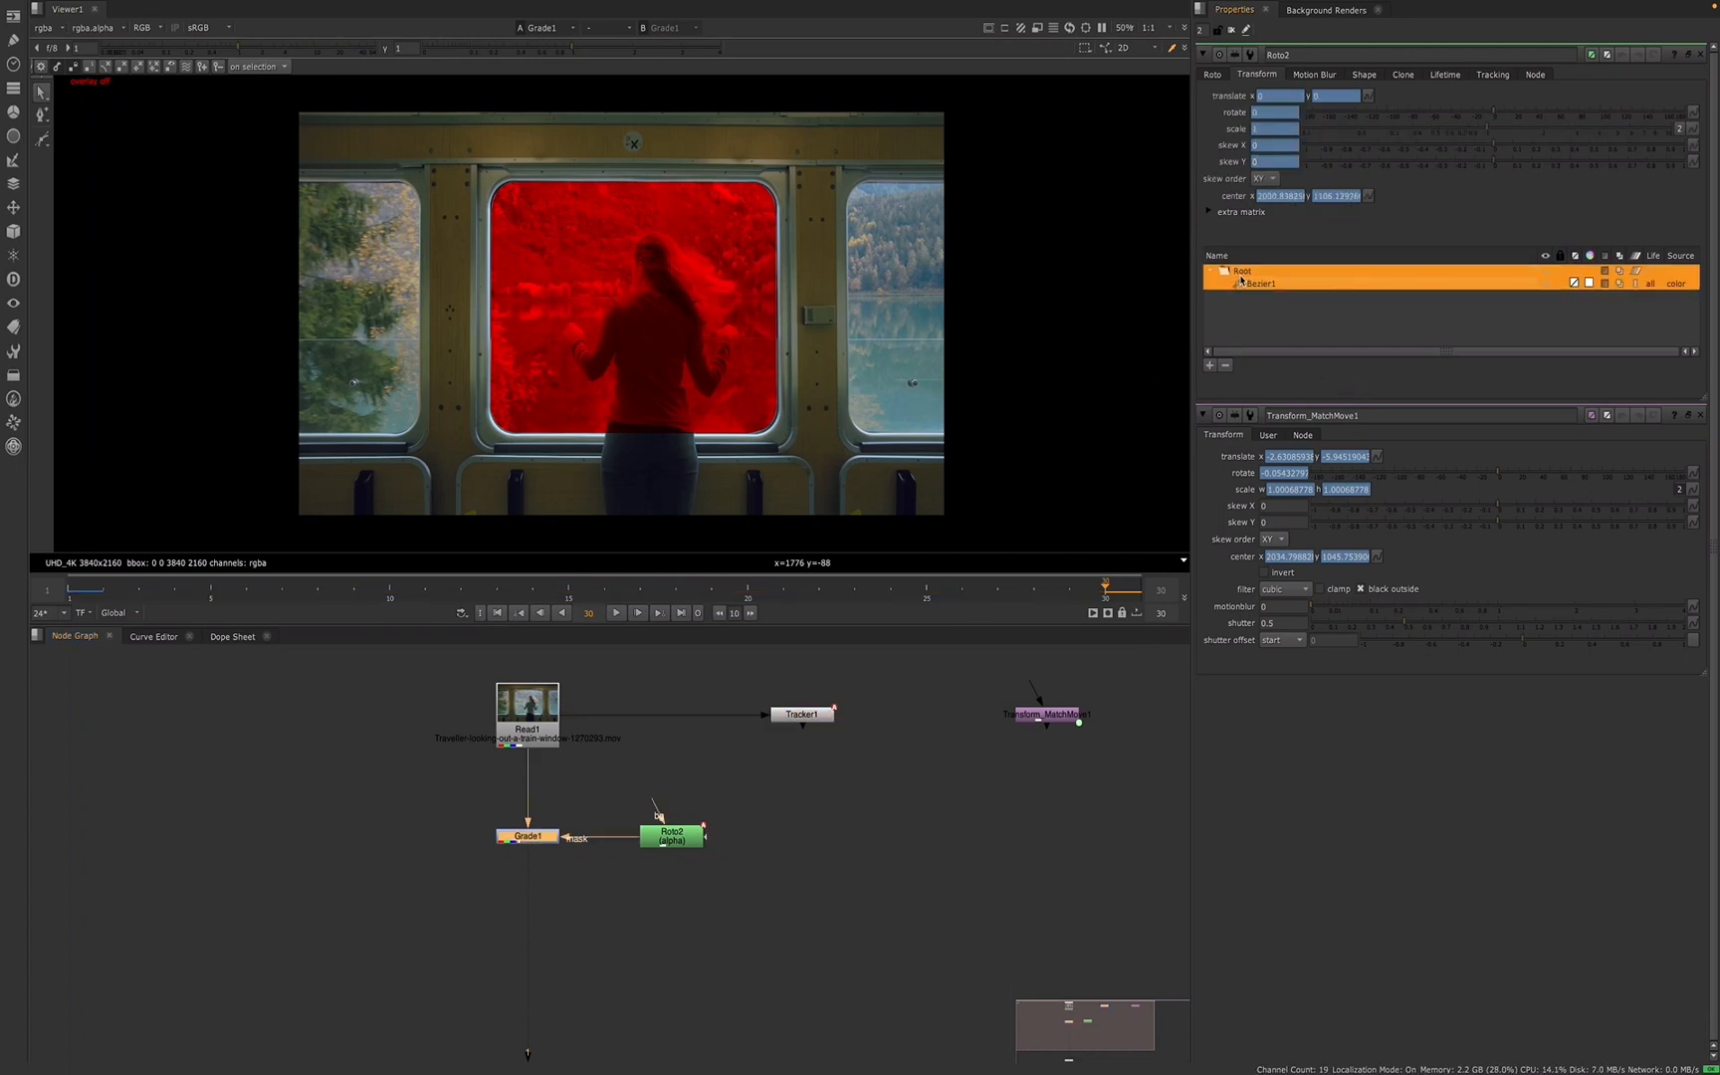
left_click(1212, 75)
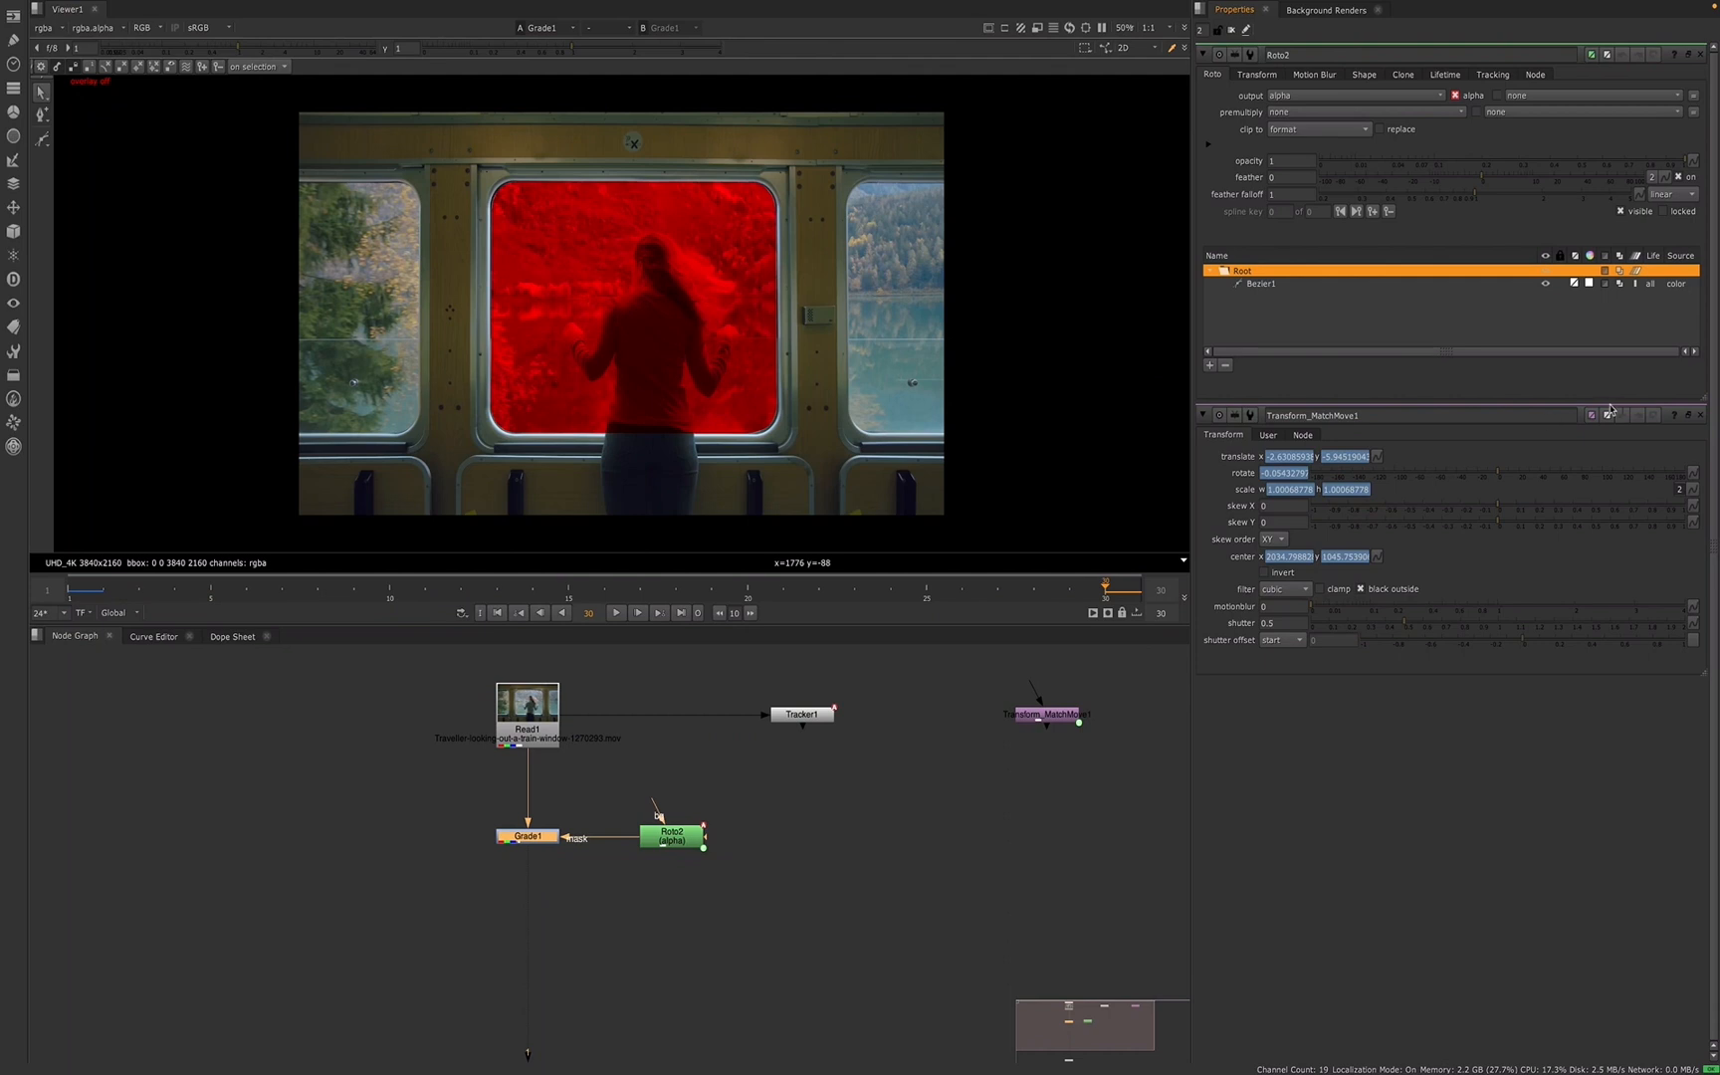
left_click(1700, 417)
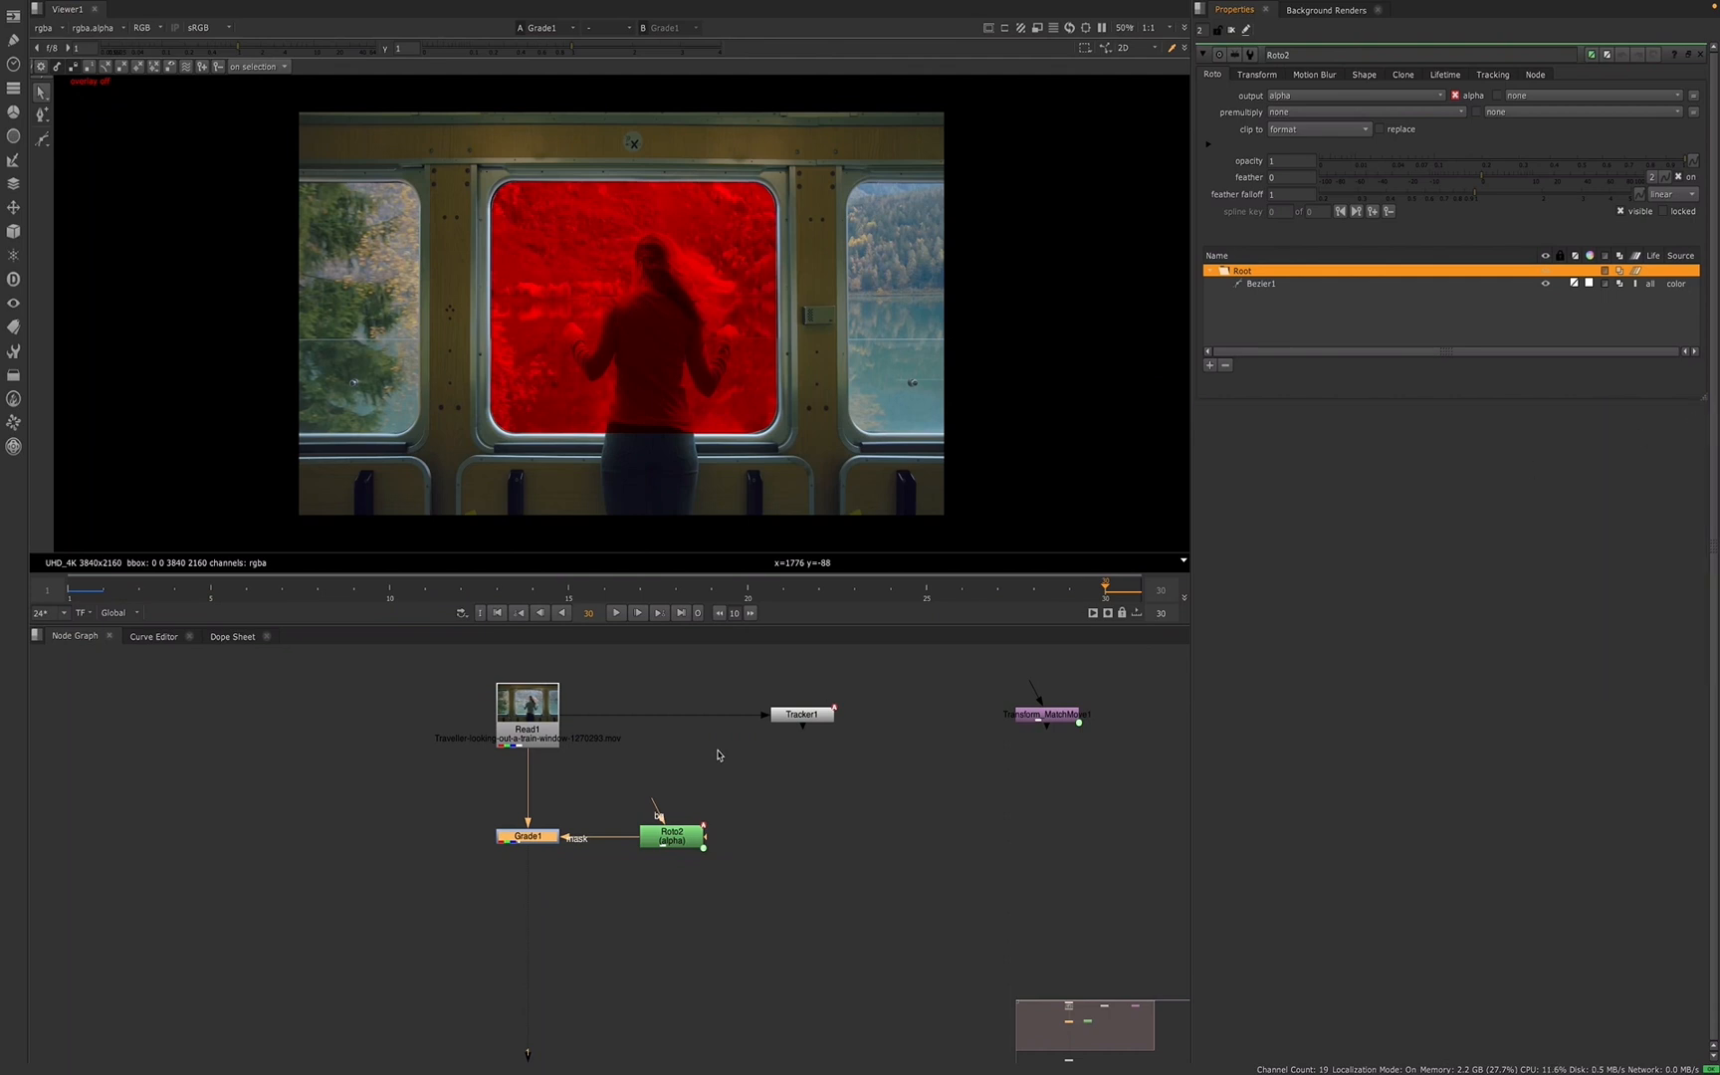
- Select the Roto2 node, examine its shape-editing tools, and enlarge the shape list in its properties
left_click(681, 847)
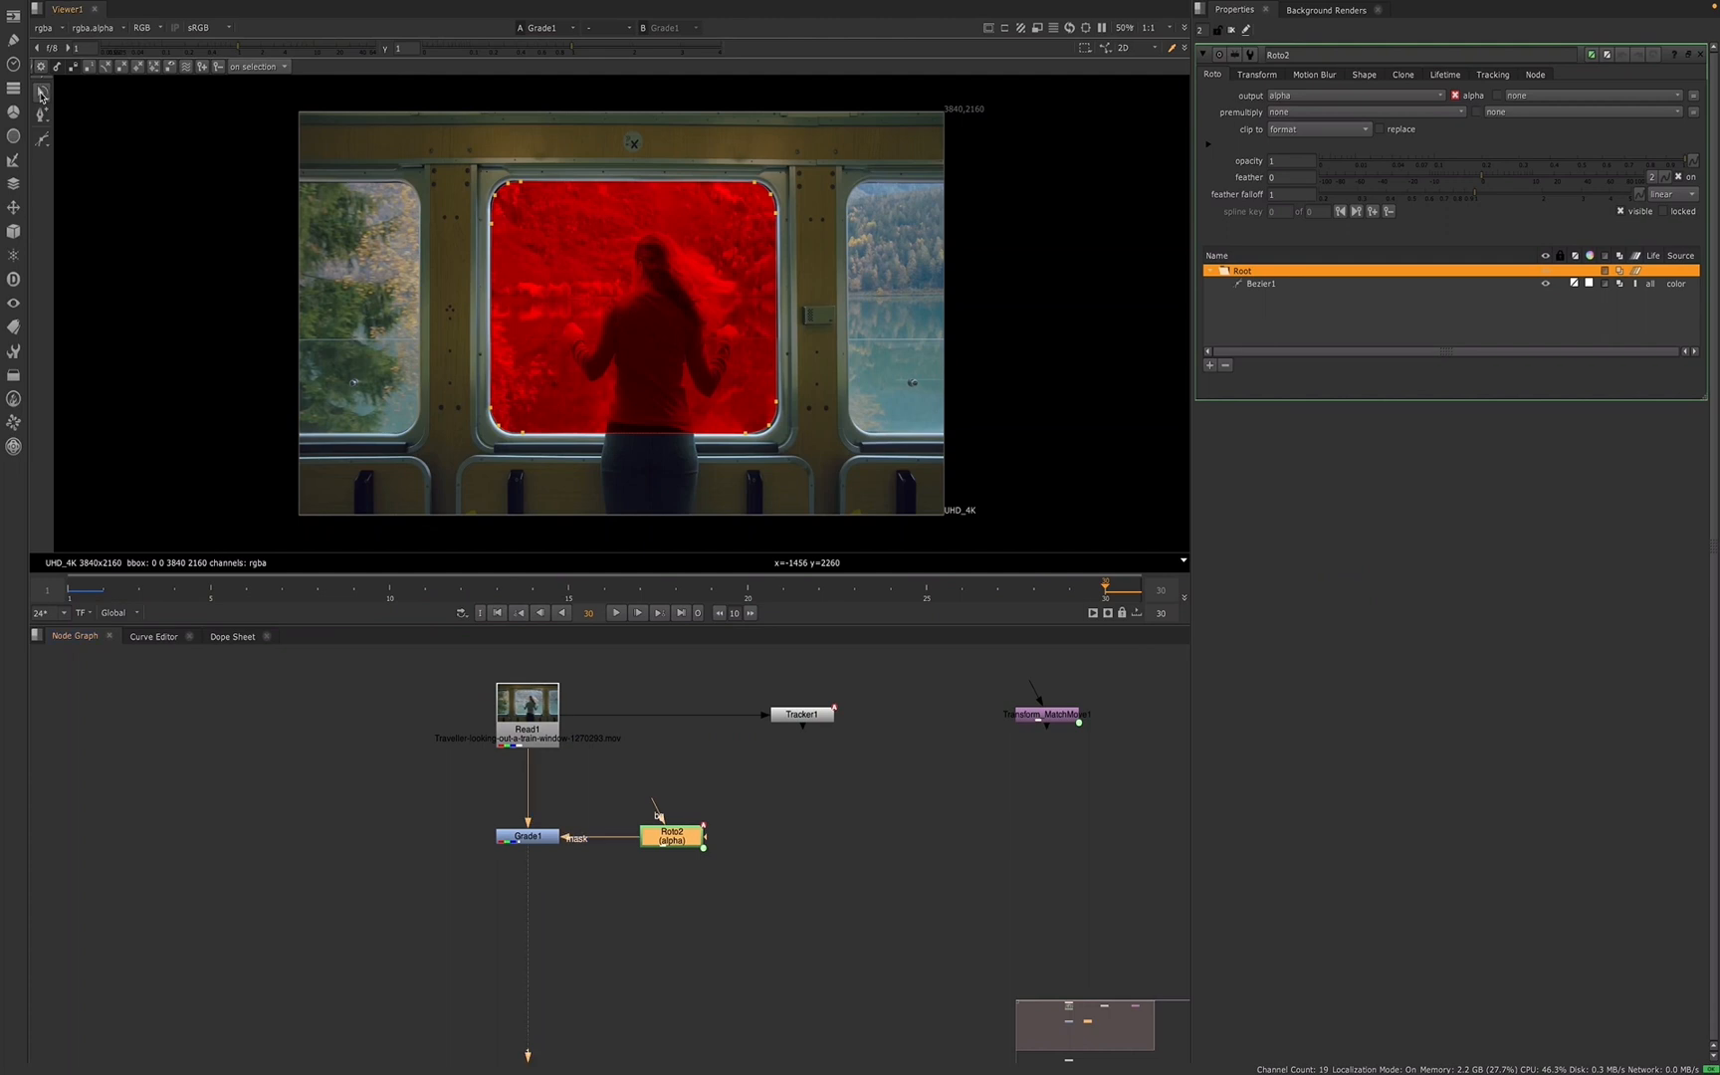
left_click_drag(42, 96, 75, 115)
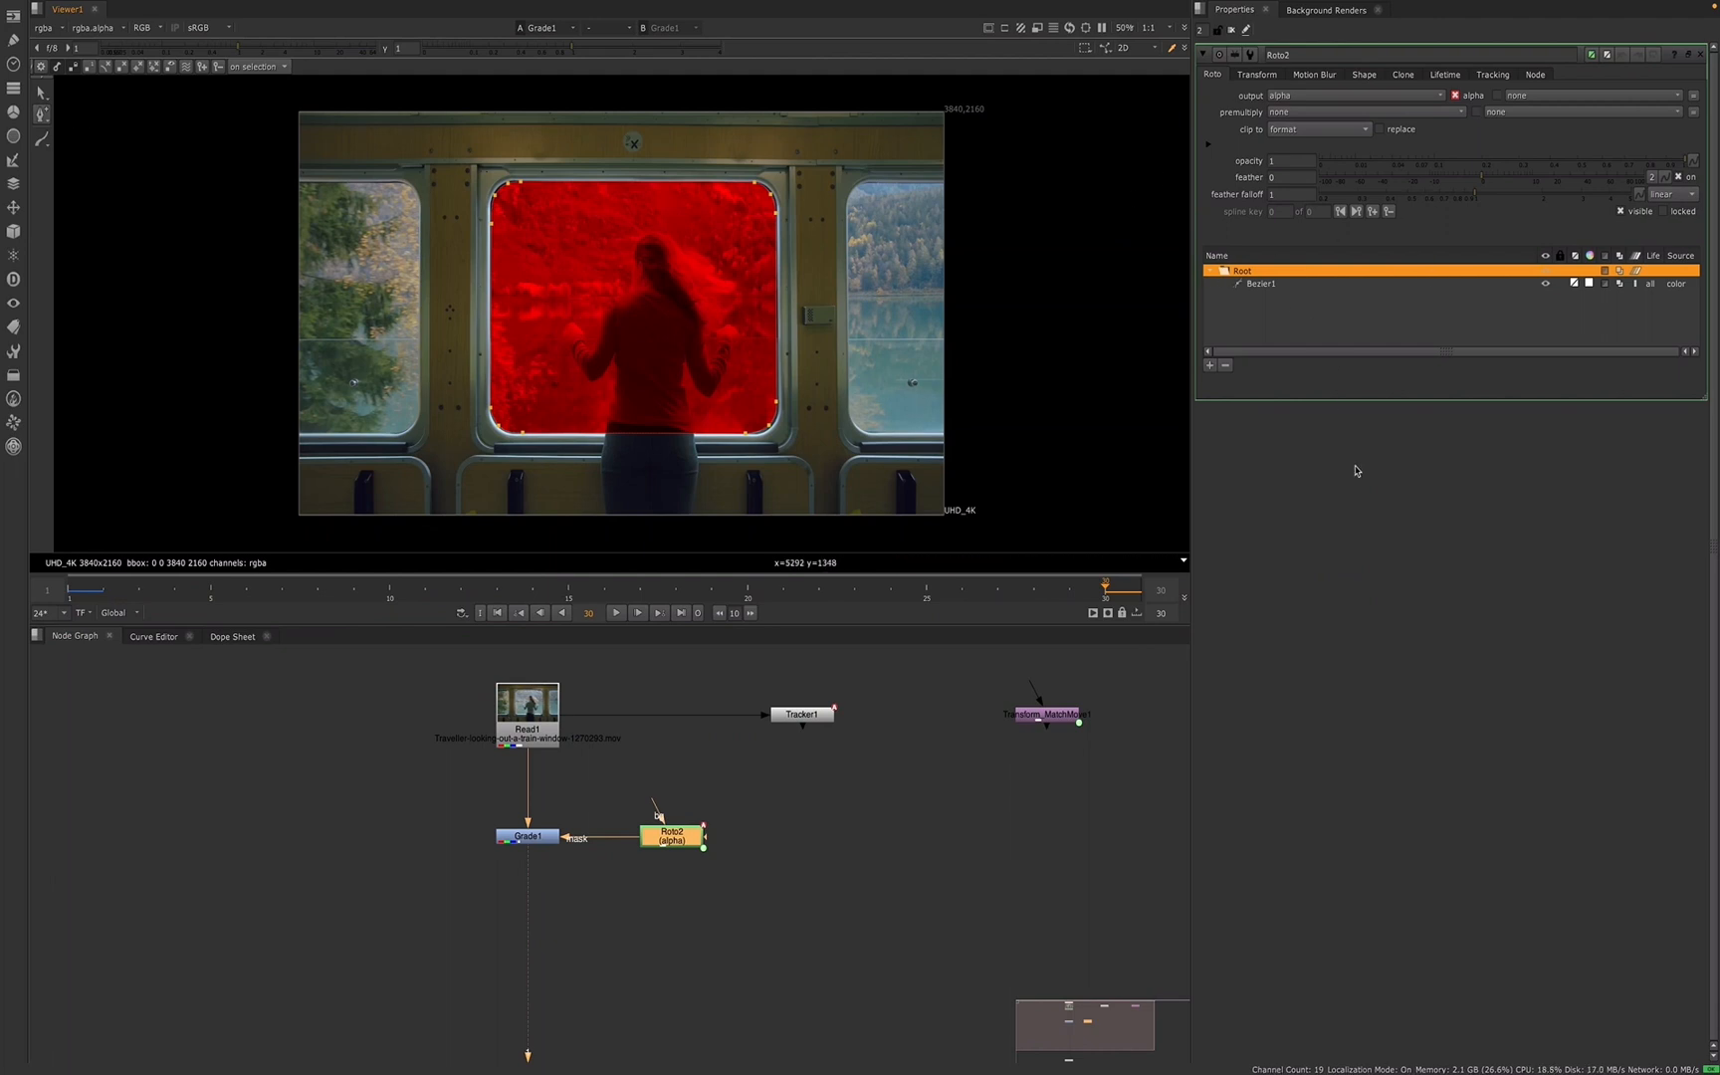
left_click_drag(1702, 405, 1587, 529)
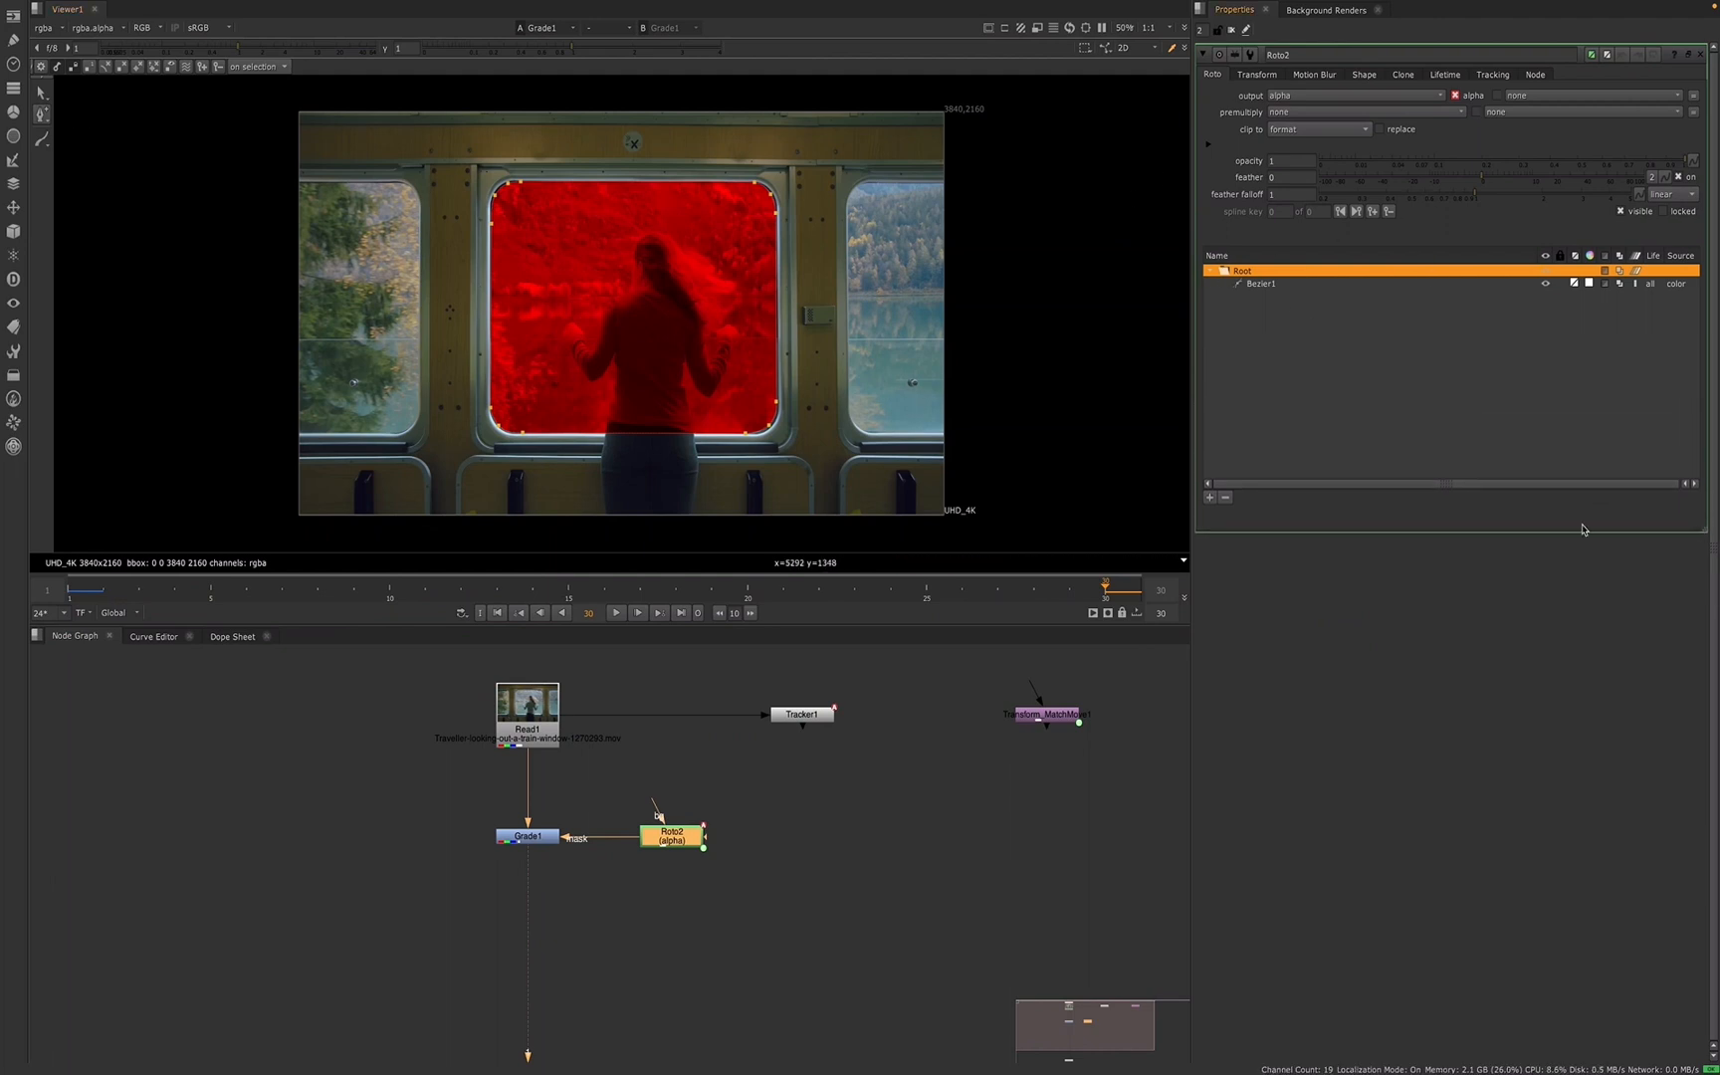
- Widen the properties area, refit the viewer, examine Roto2's output channel options, and select the Roto2 node
left_click_drag(1190, 523, 872, 549)
key("f")
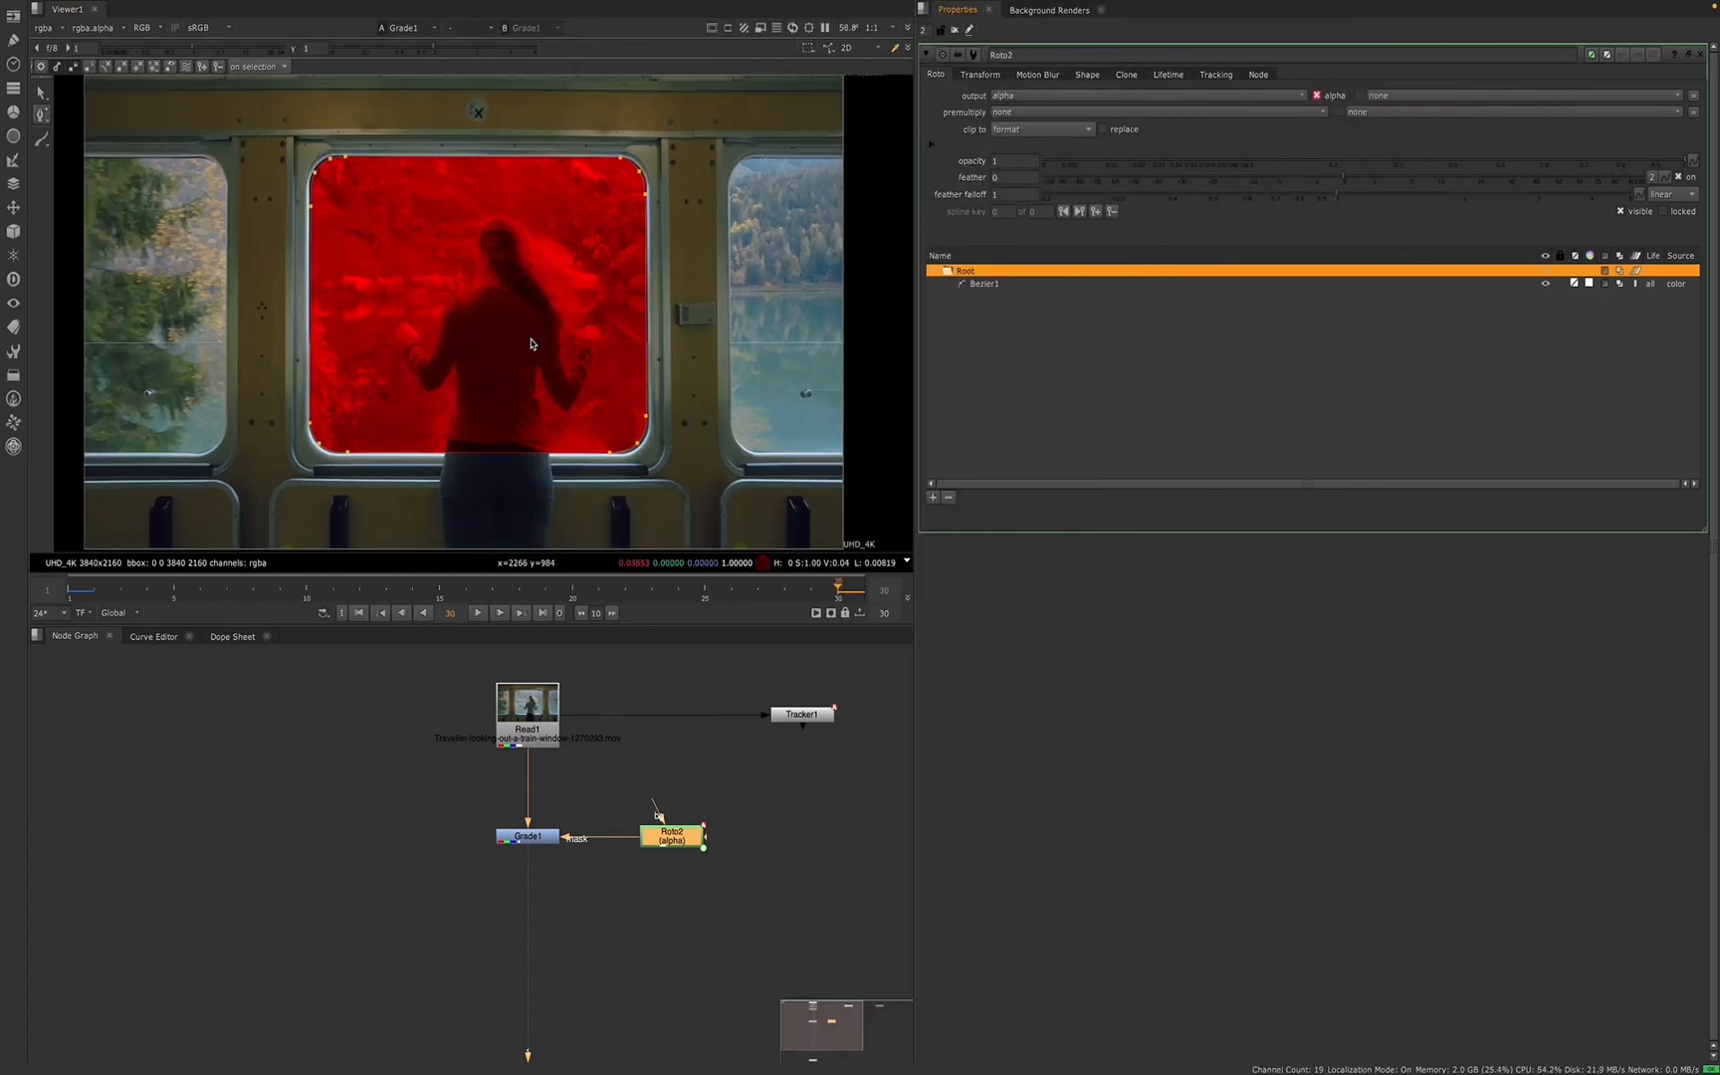
left_click(616, 926)
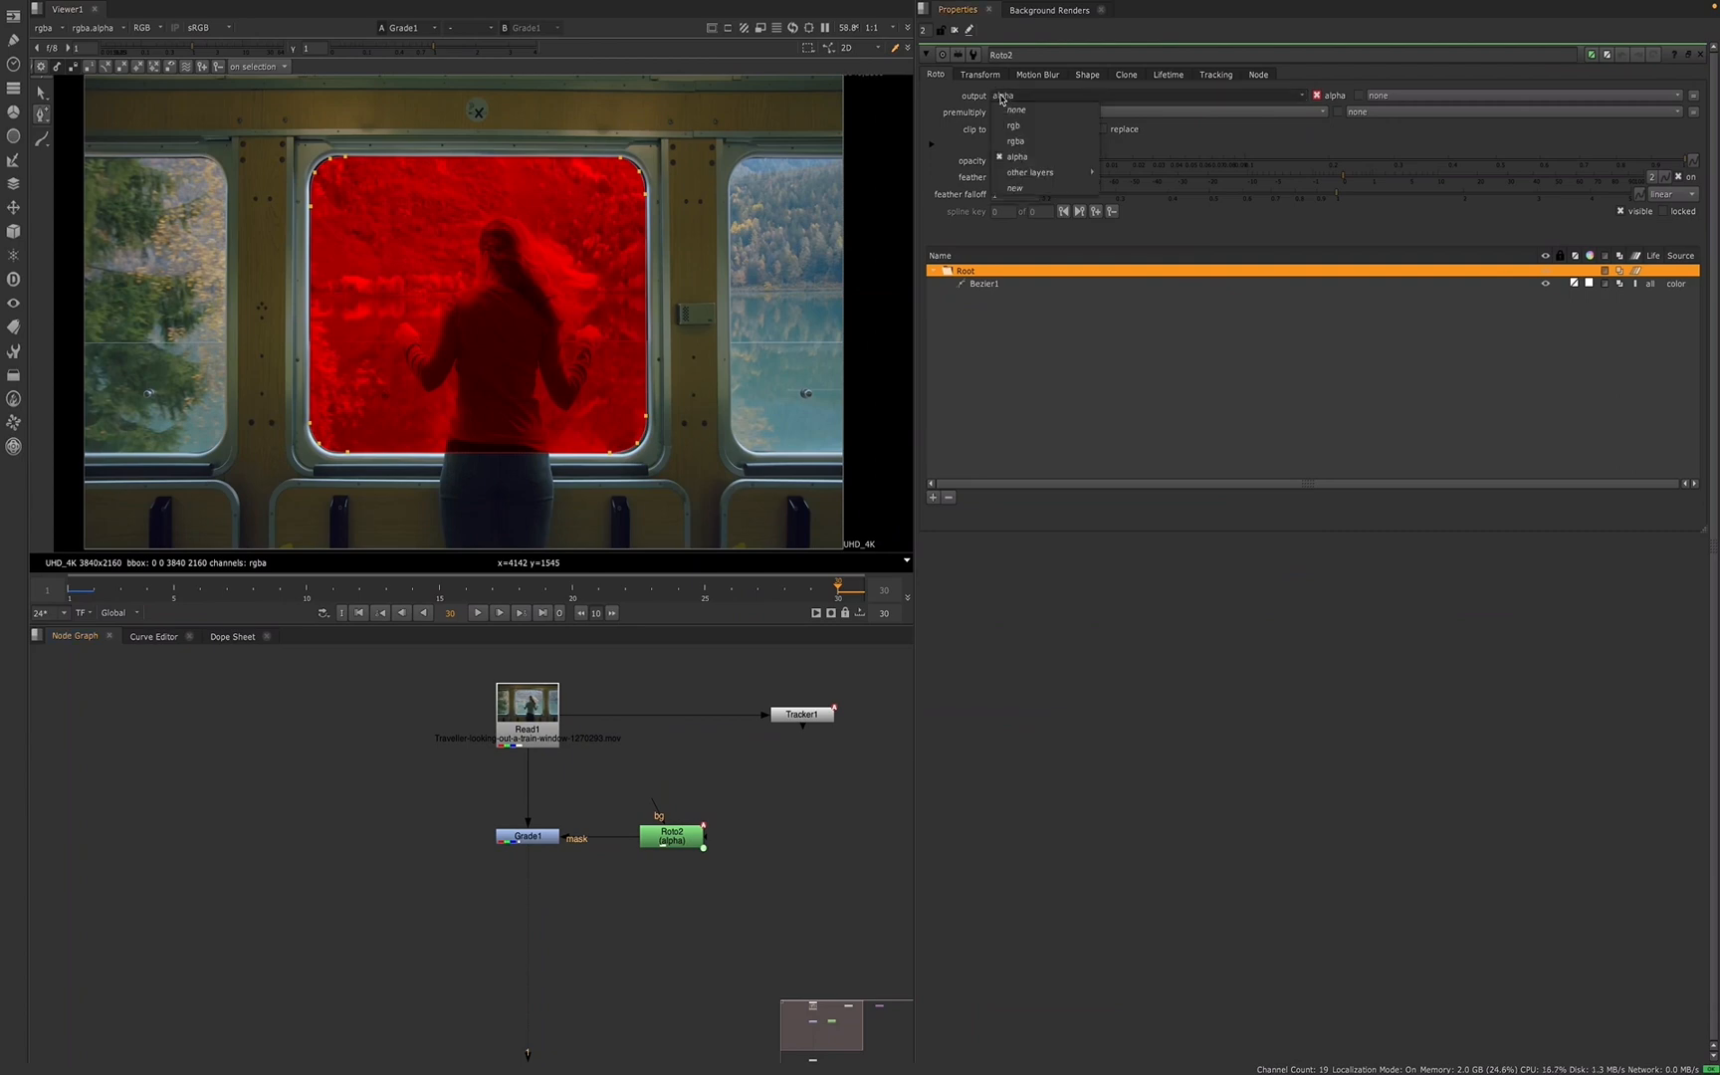
left_click(690, 842)
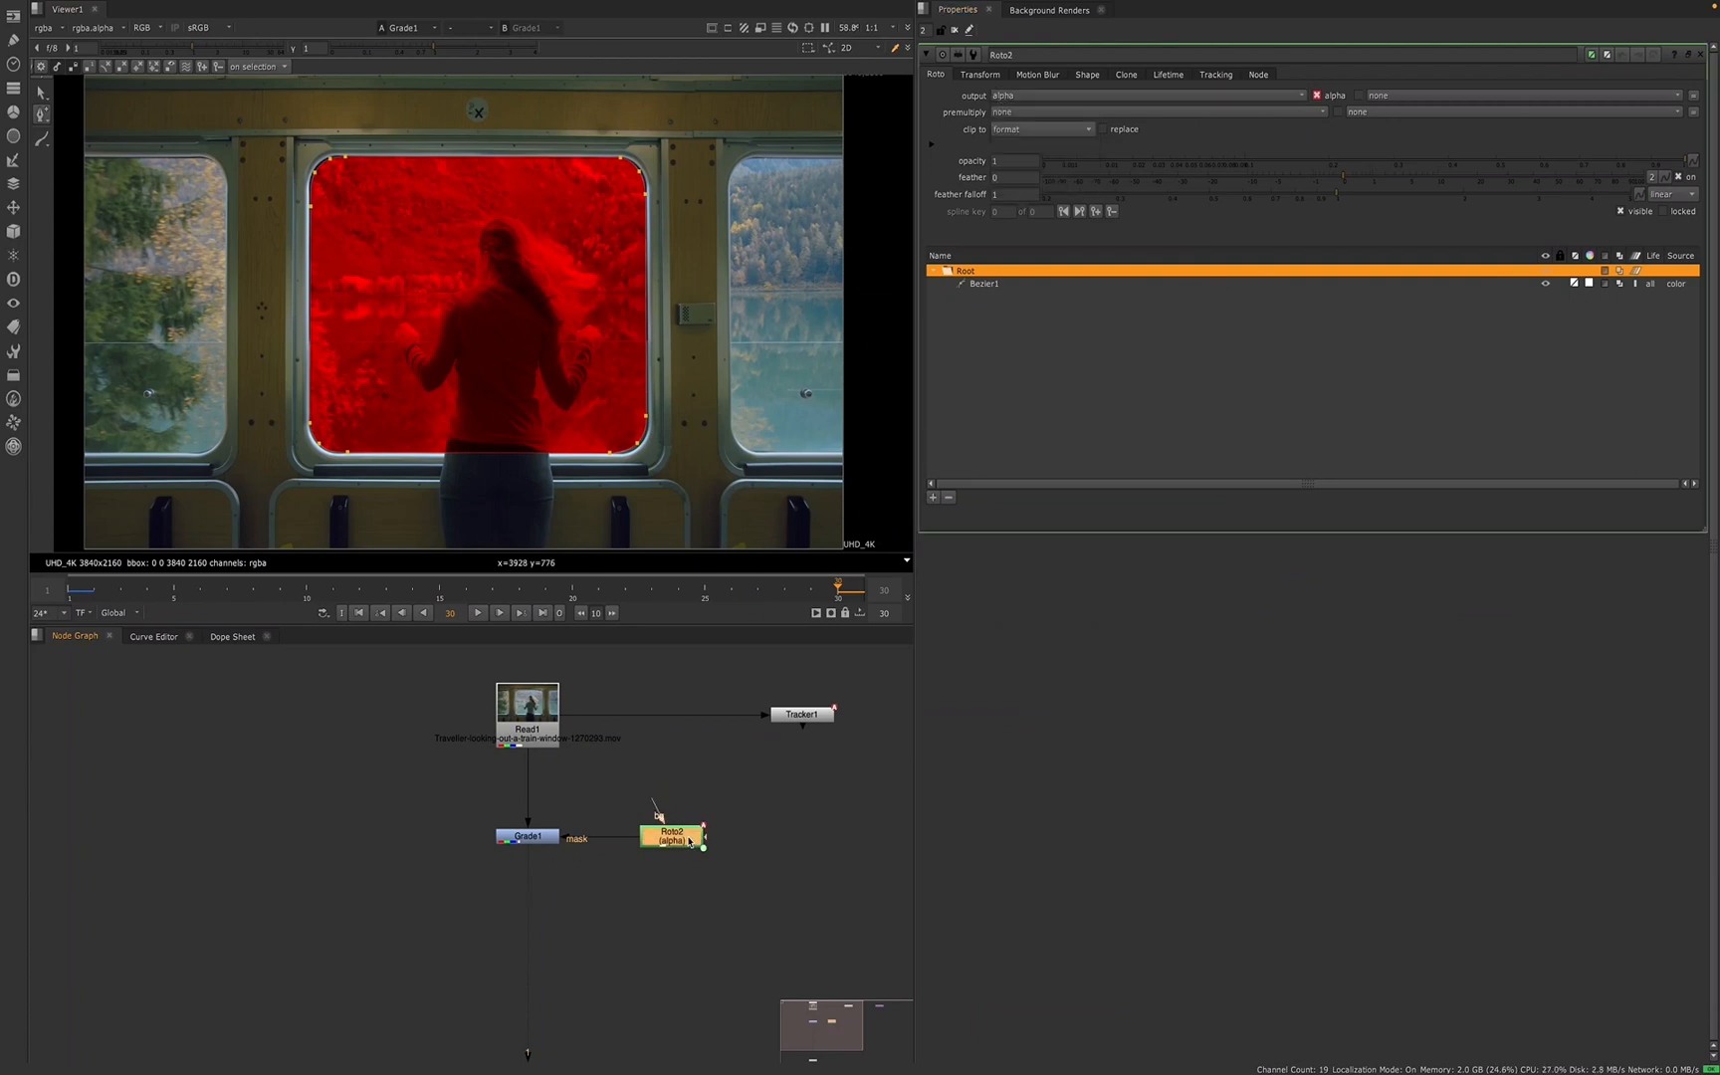
- View Roto2's output and switch between its alpha and full-colour channels
key("2")
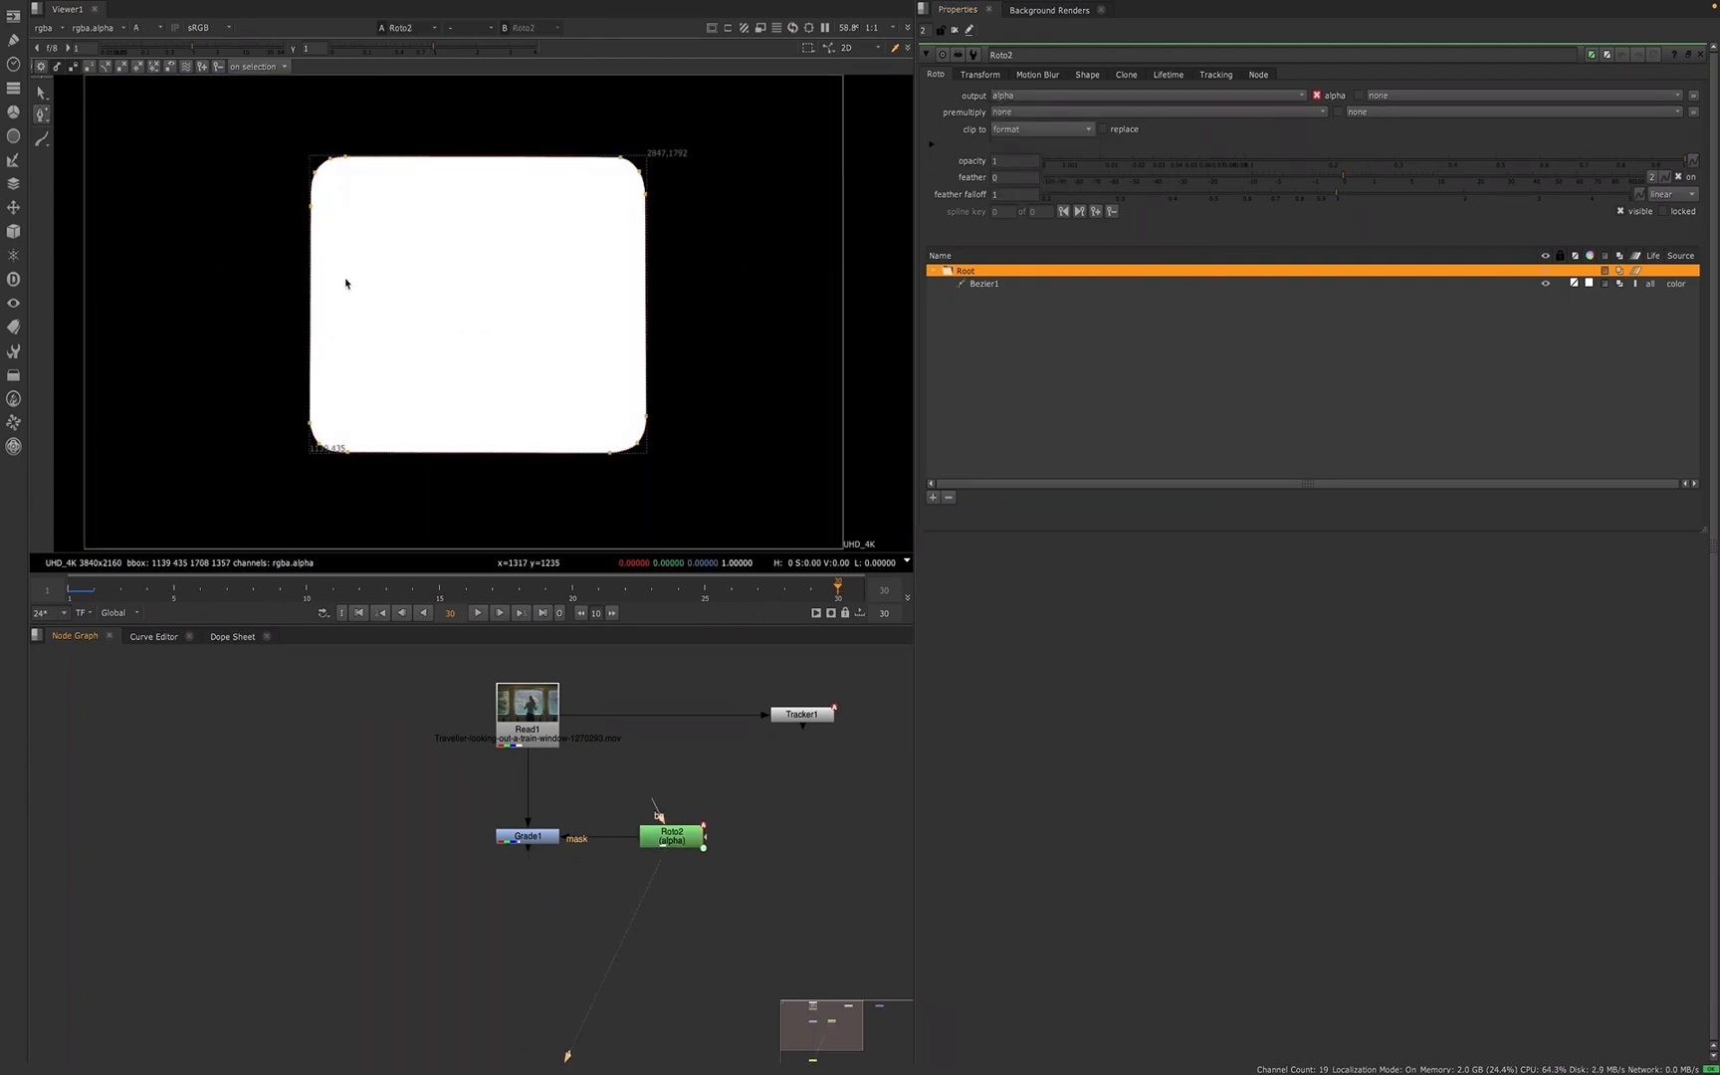
key("a")
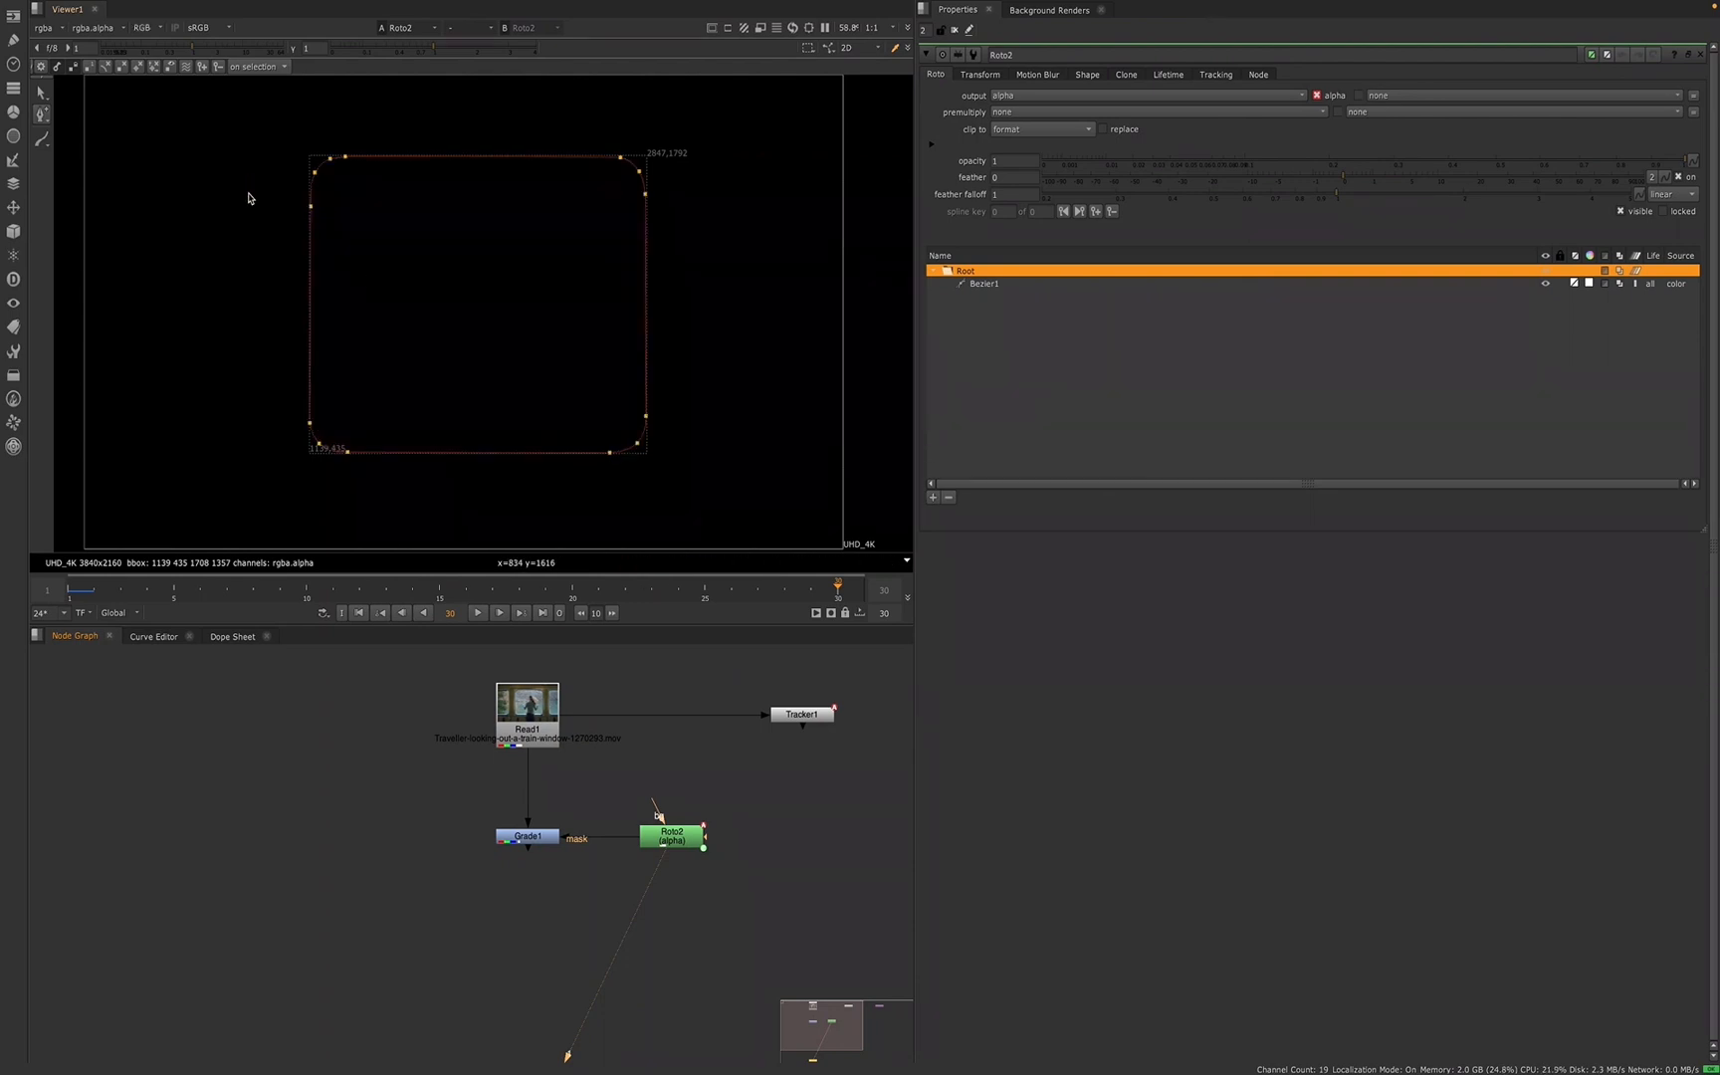
key("a")
key("a")
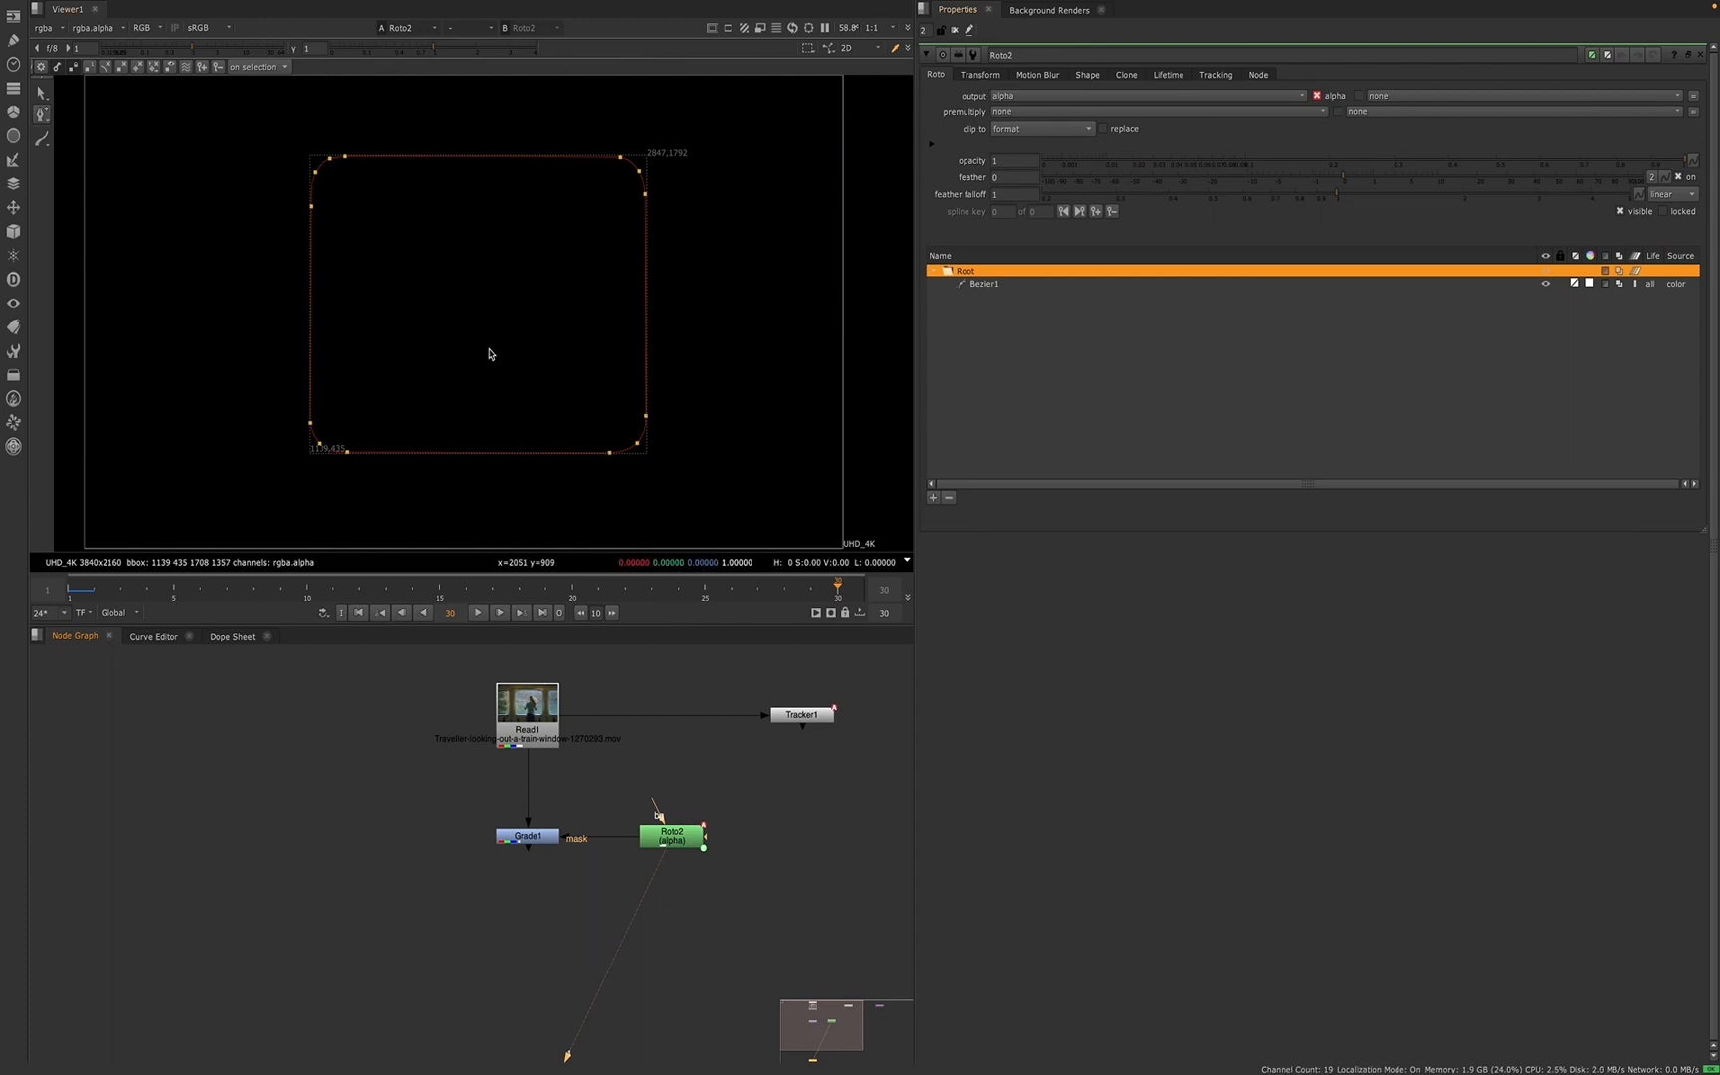
- Examine Roto2's clipping choices, leaving format selected
left_click(1007, 131)
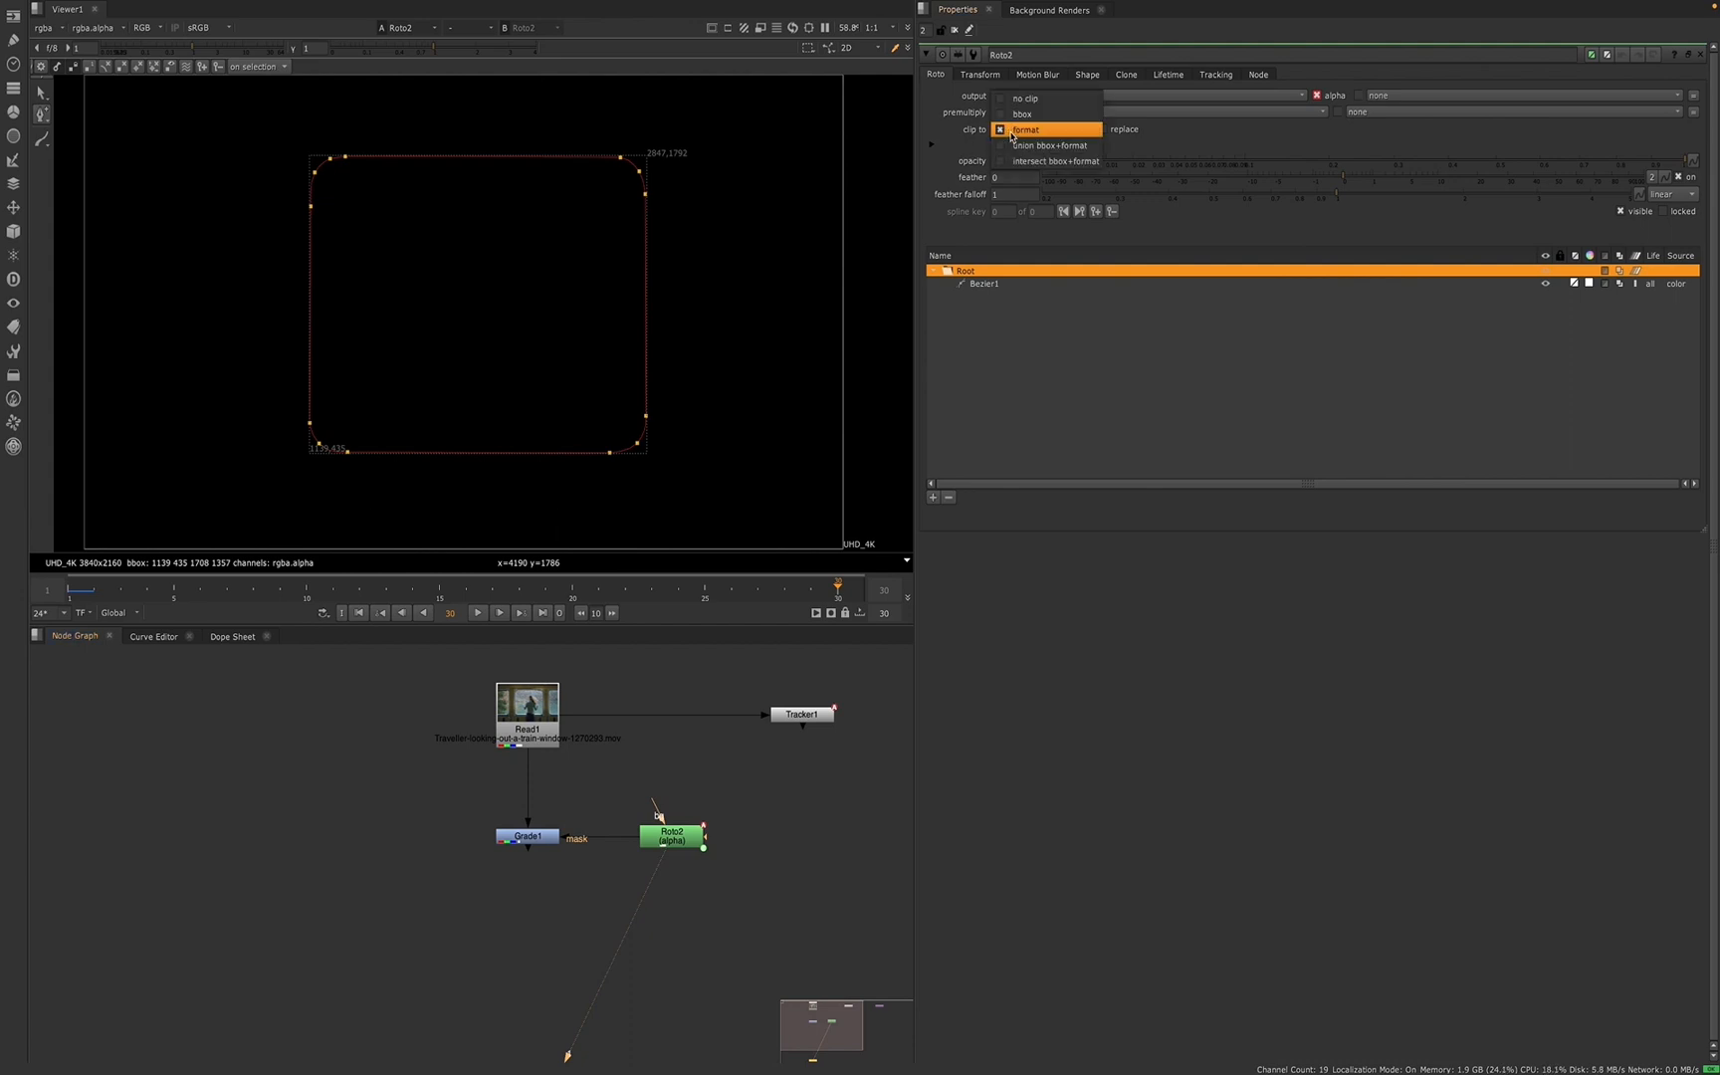
left_click(1013, 135)
left_click(1013, 136)
left_click(1017, 131)
- Select every point of the window shape and move it partly outside the frame's upper-left corner
scroll(606, 406, "down", 2)
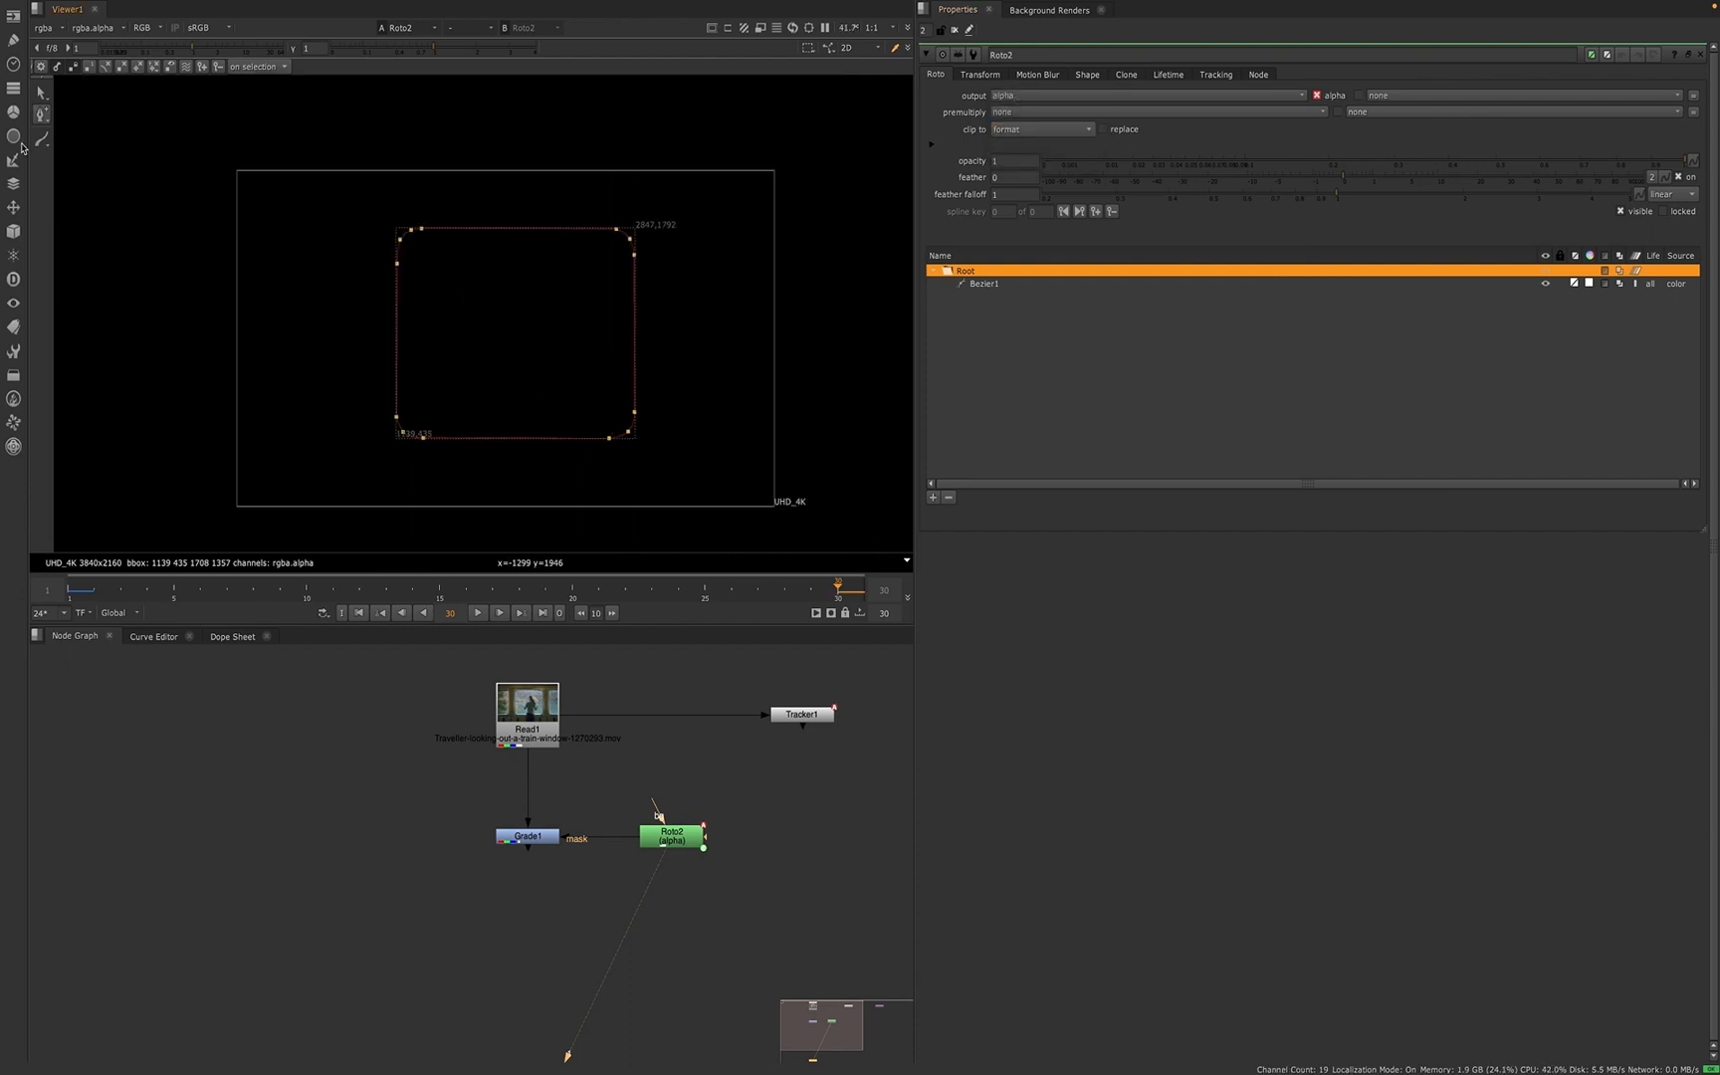
key("q")
left_click_drag(373, 219, 712, 463)
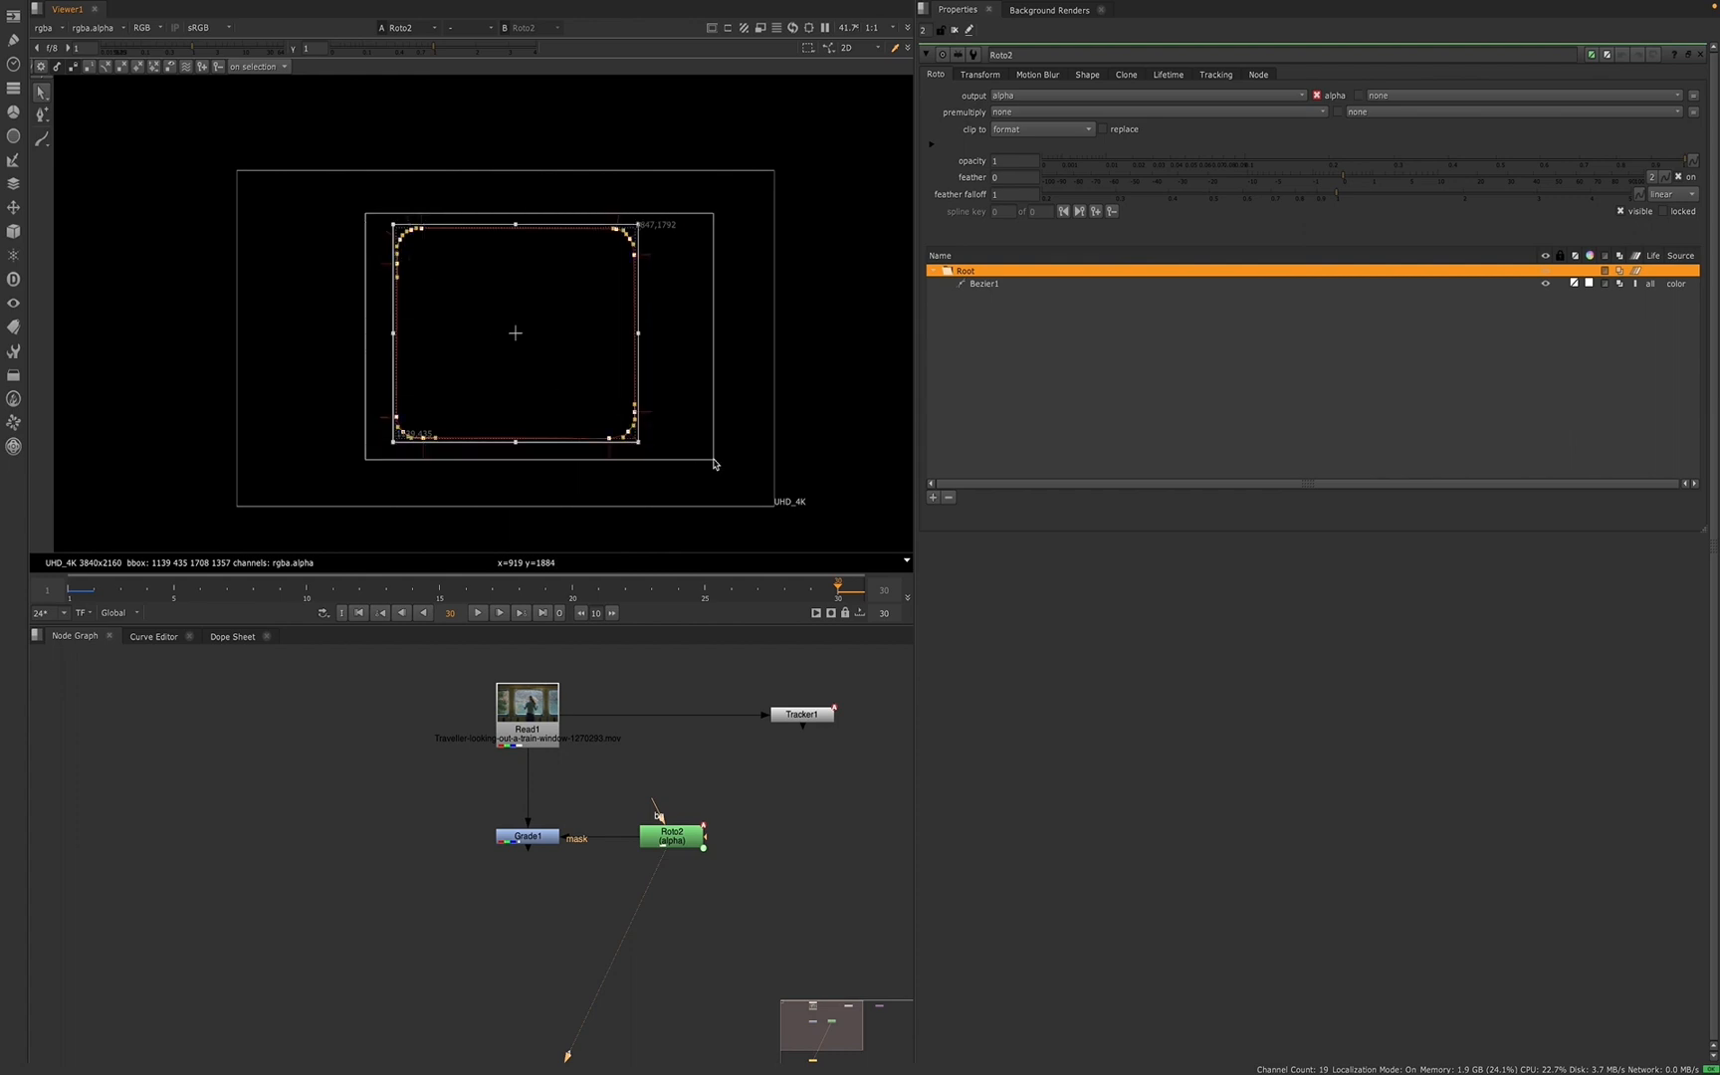
left_click_drag(453, 346, 295, 258)
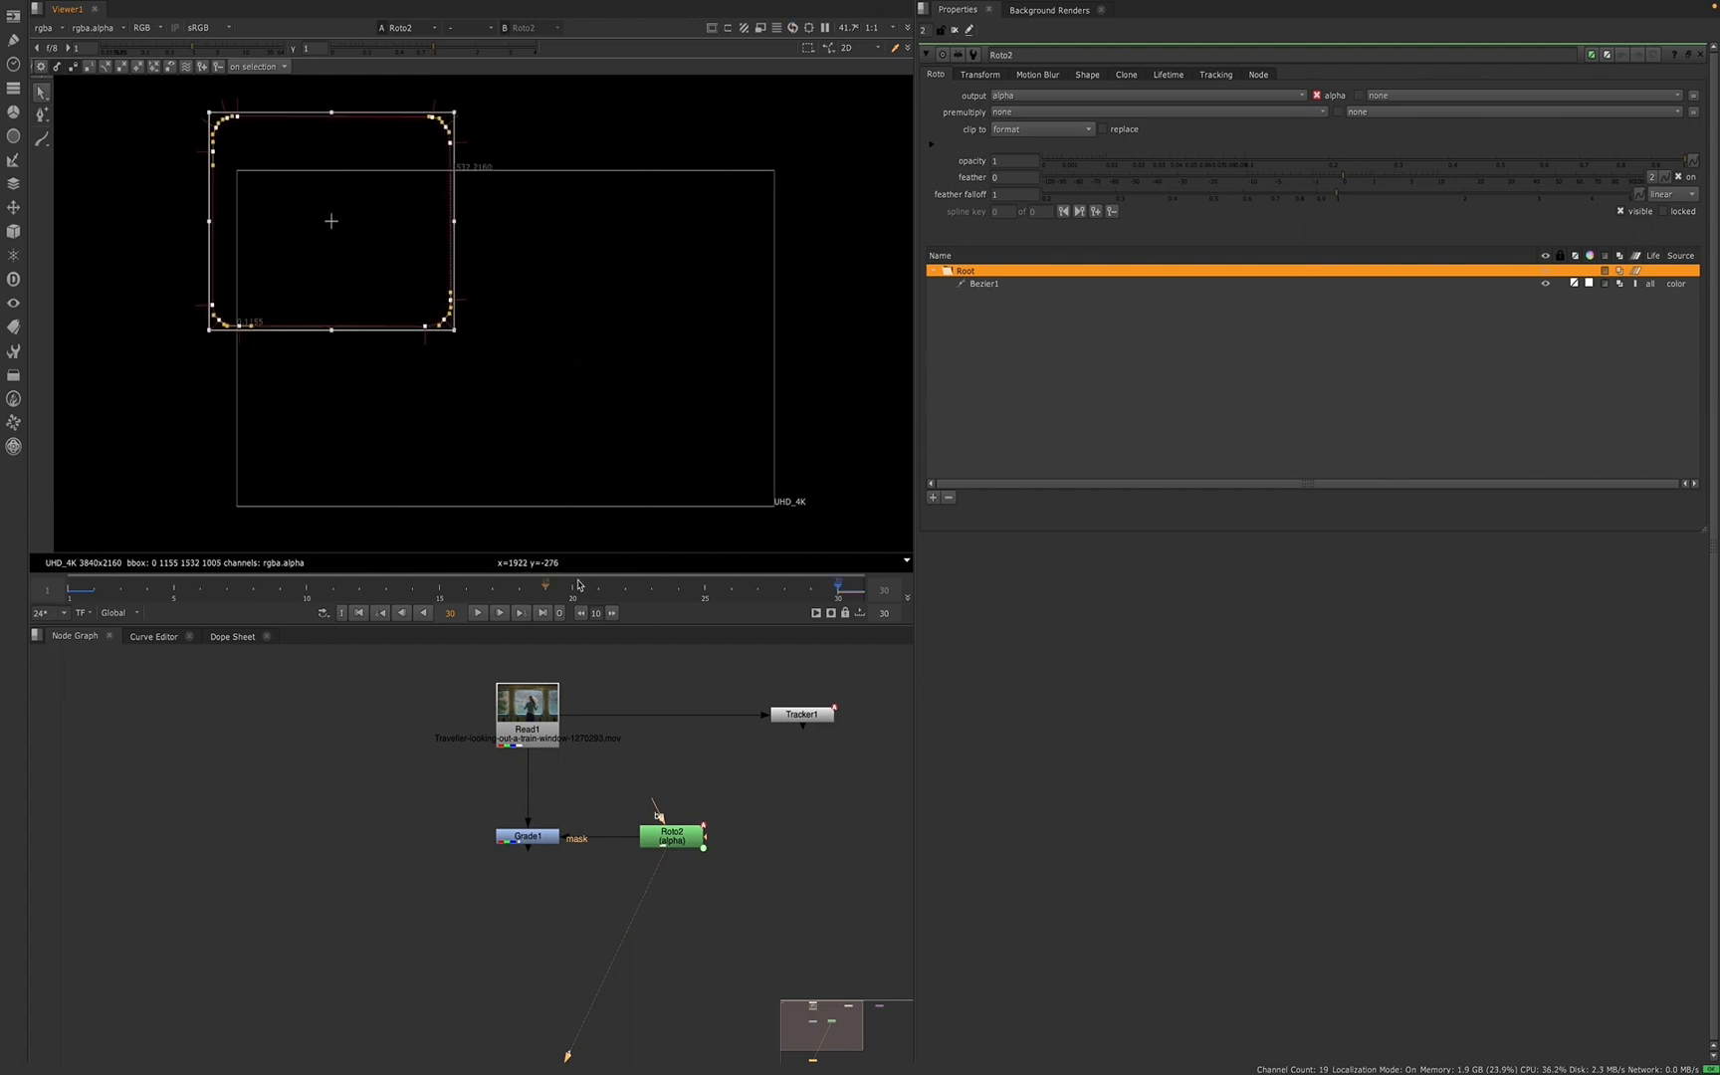
- In the alpha view, add a Transform node after Roto2 and translate the mask to x 1210, y -662
left_click_drag(662, 841, 694, 841)
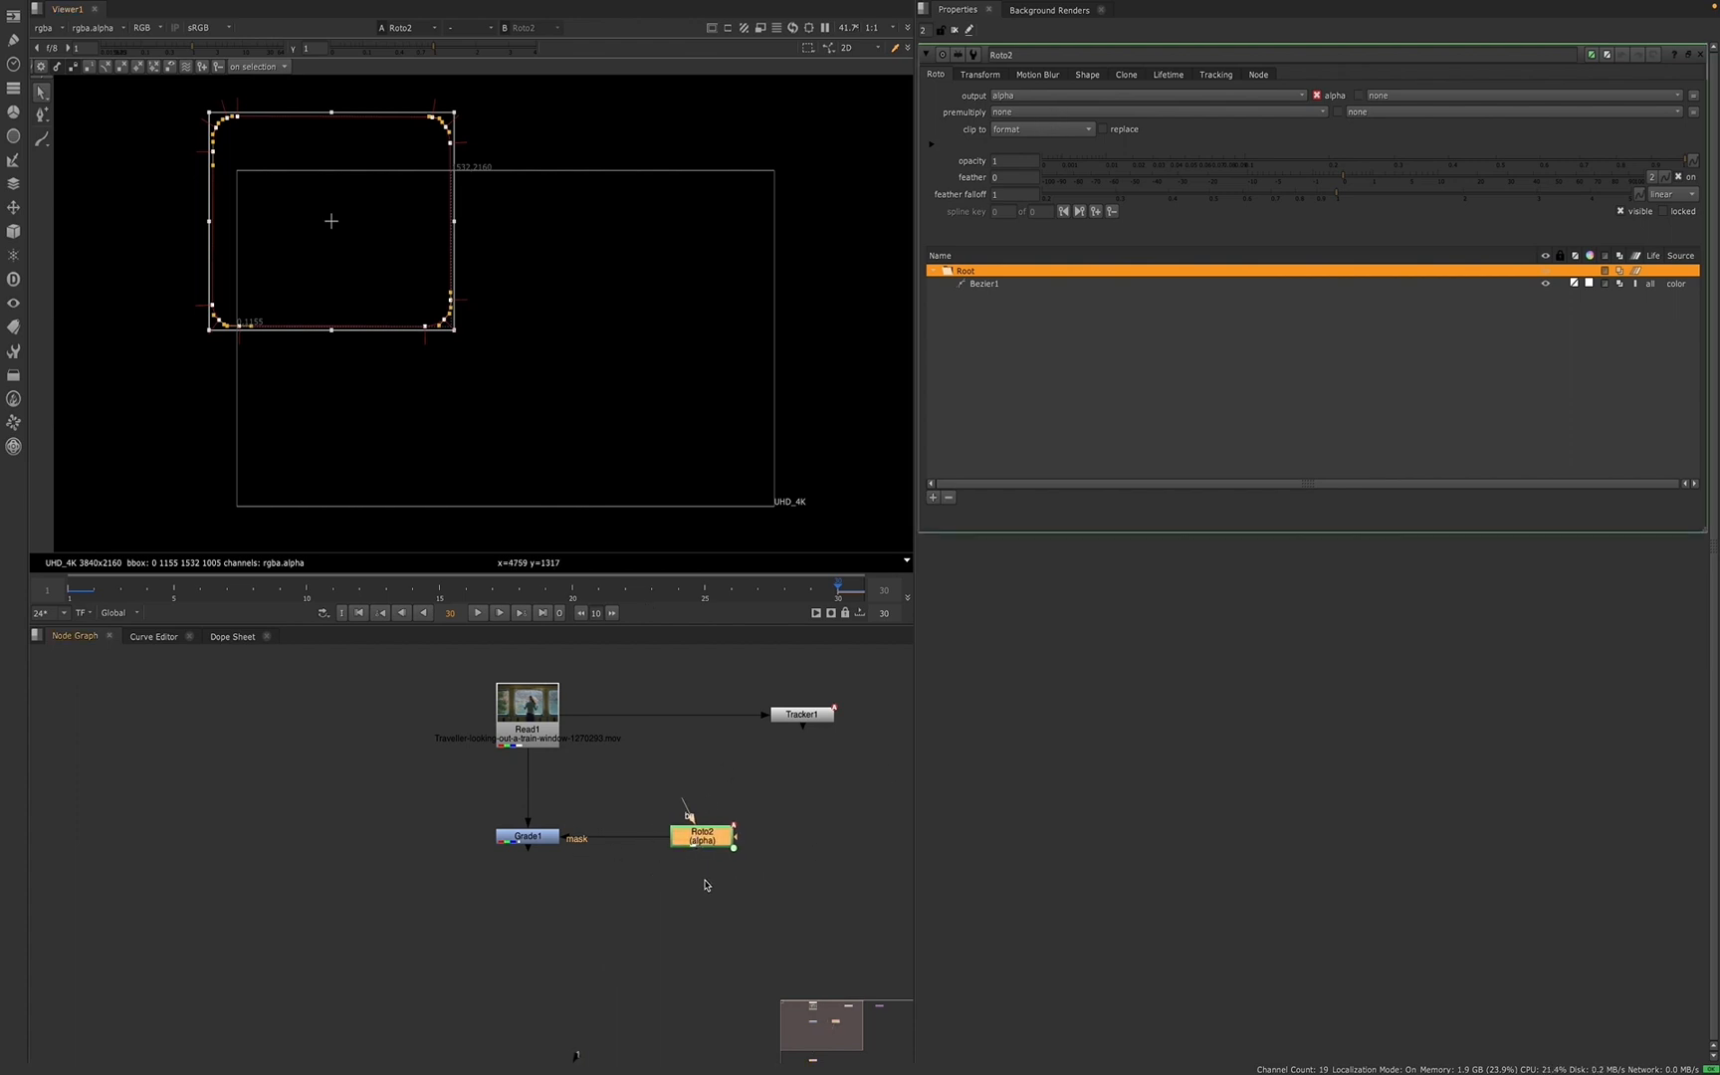
key("a")
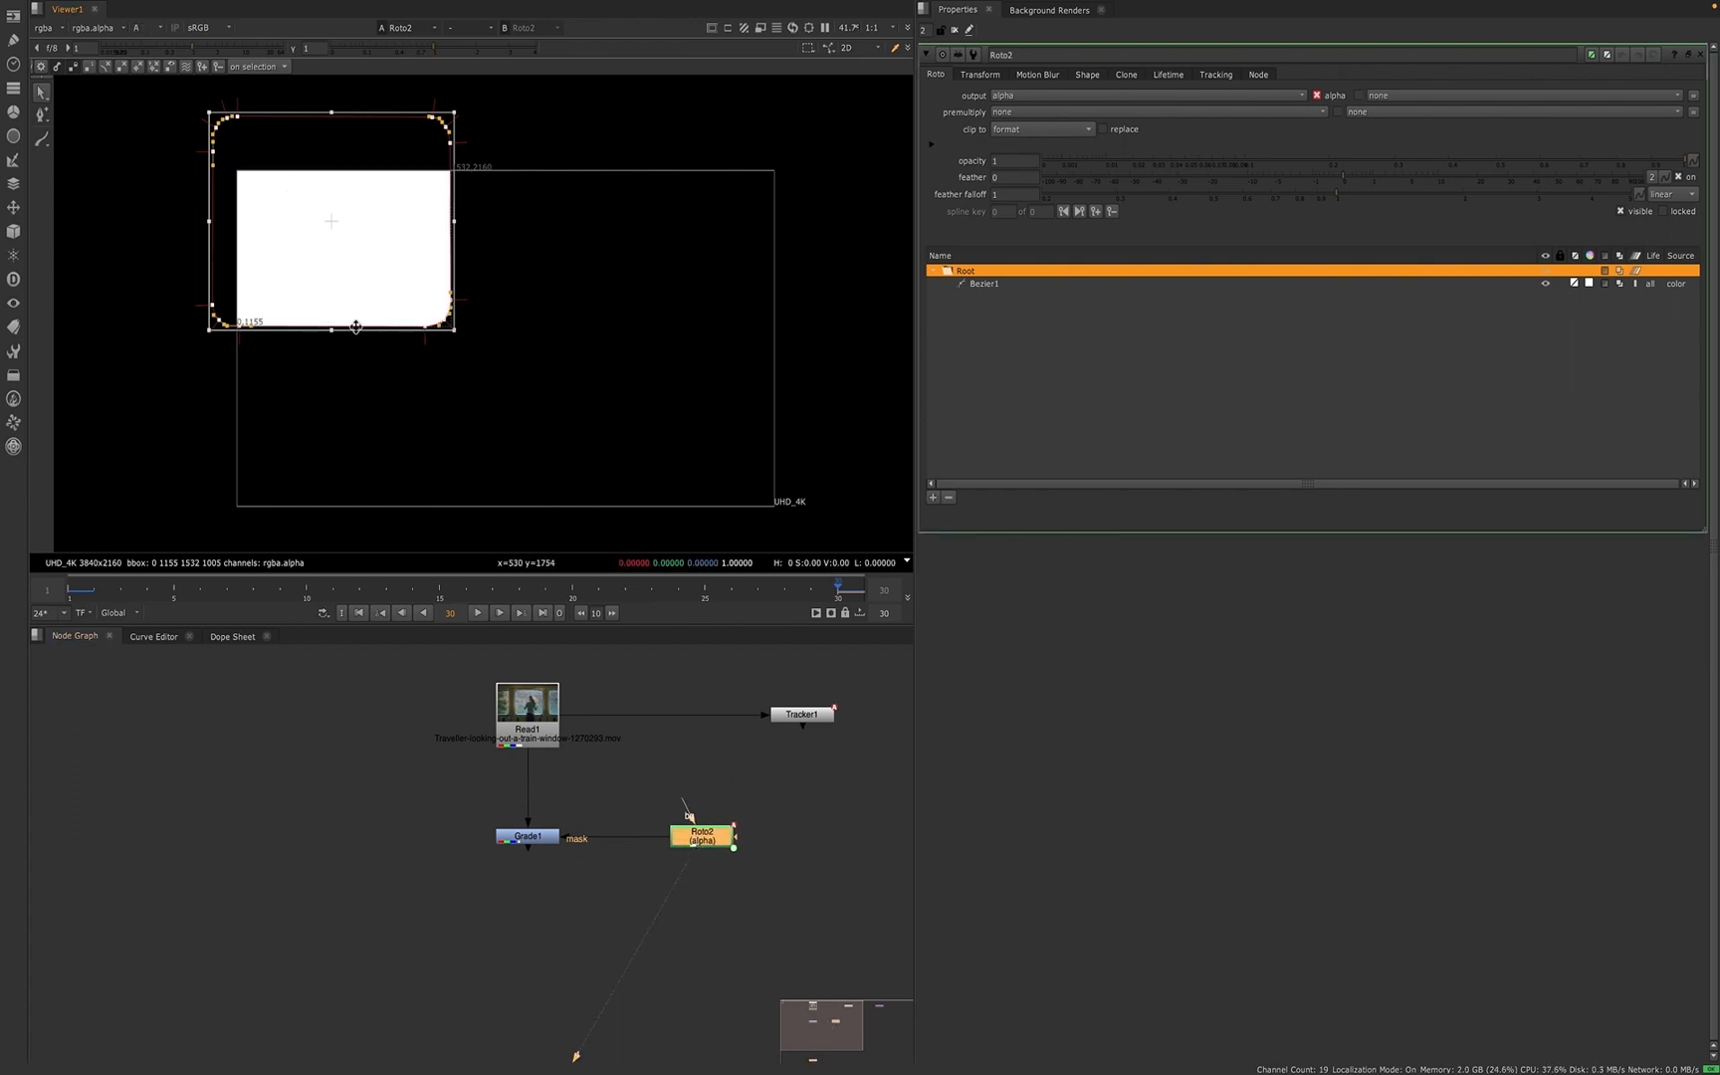
key("t")
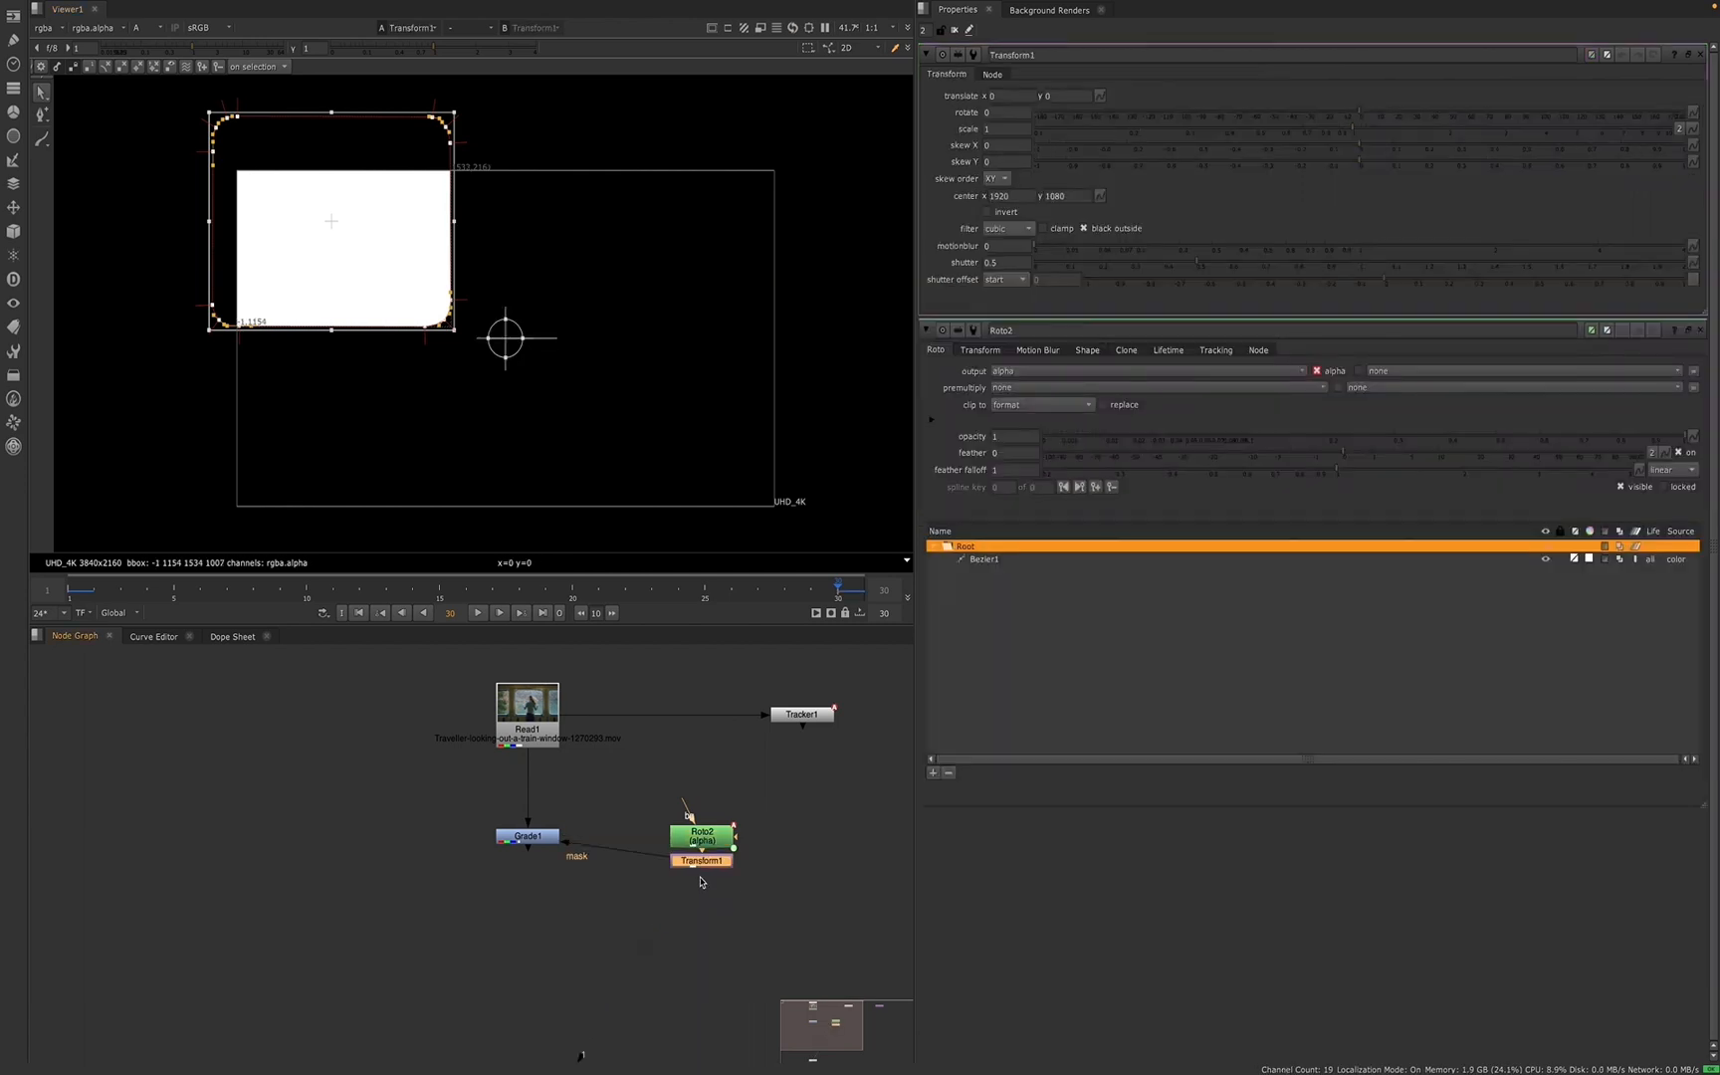
left_click_drag(504, 343, 673, 445)
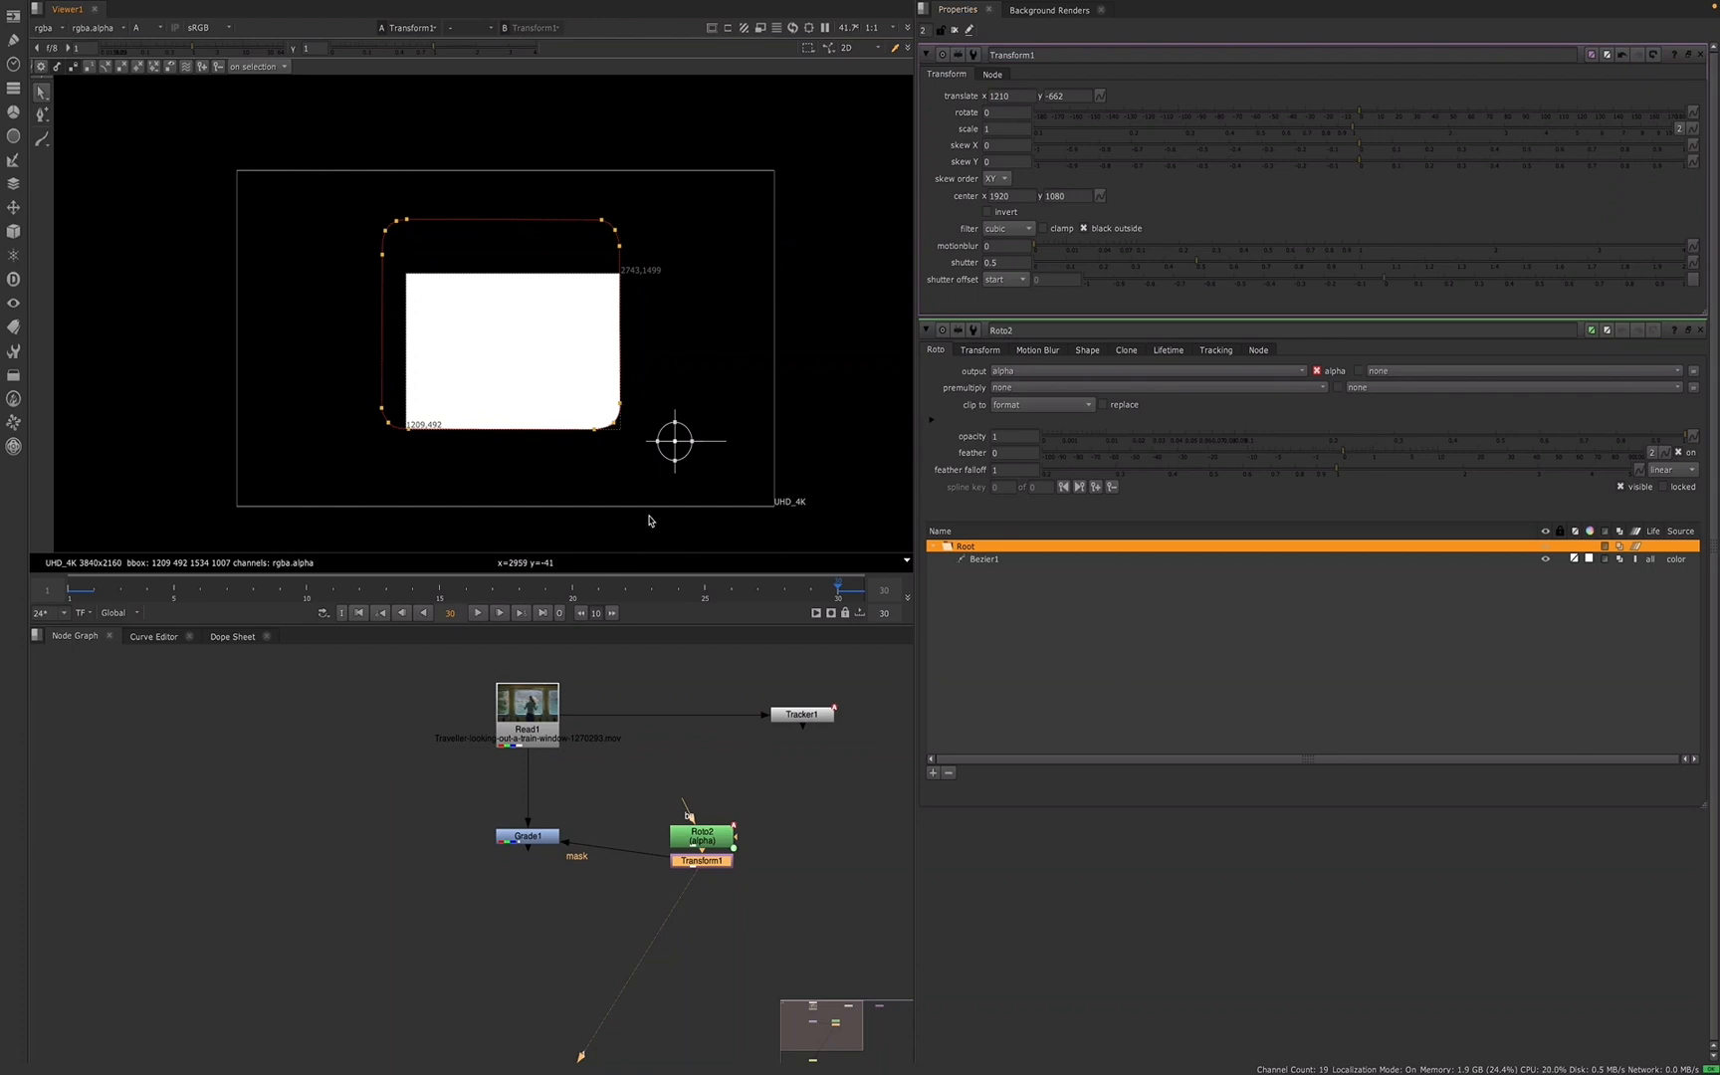
- Arrange Roto2 above Transform1, with Transform1 level with Grade1, and select Transform1
left_click_drag(693, 844, 692, 798)
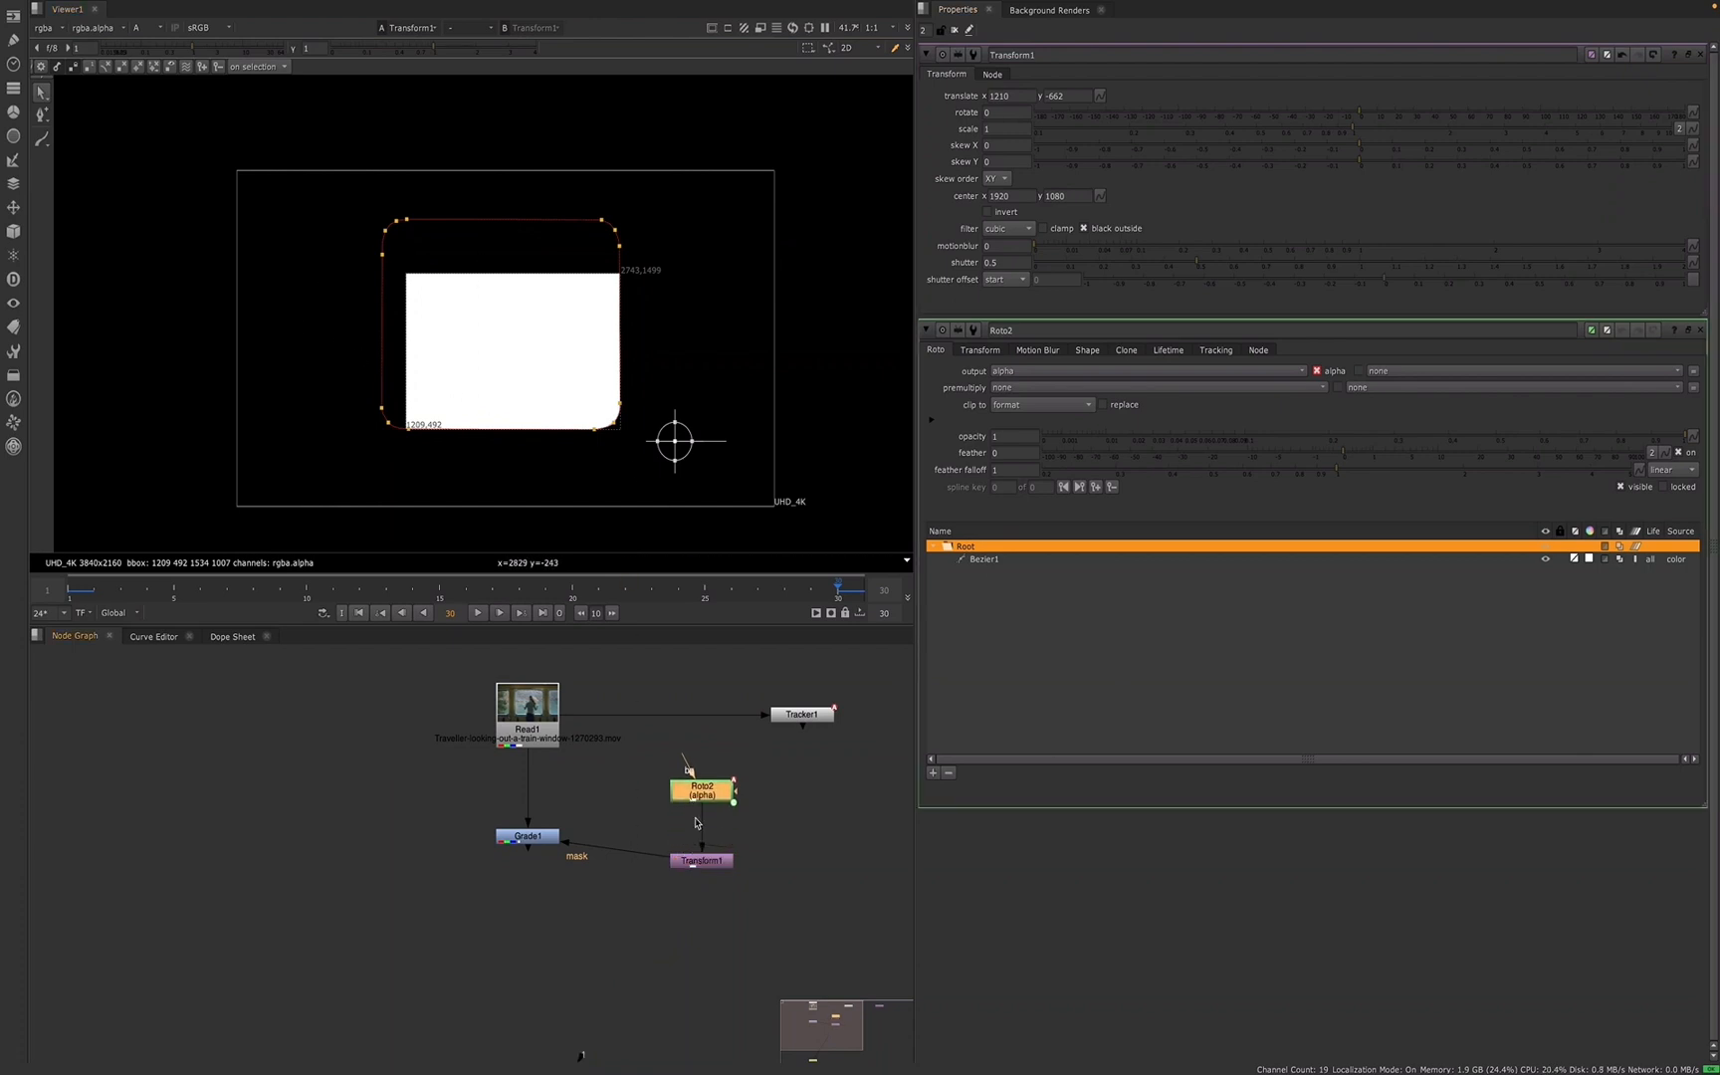
left_click(706, 861)
left_click_drag(705, 868, 705, 774)
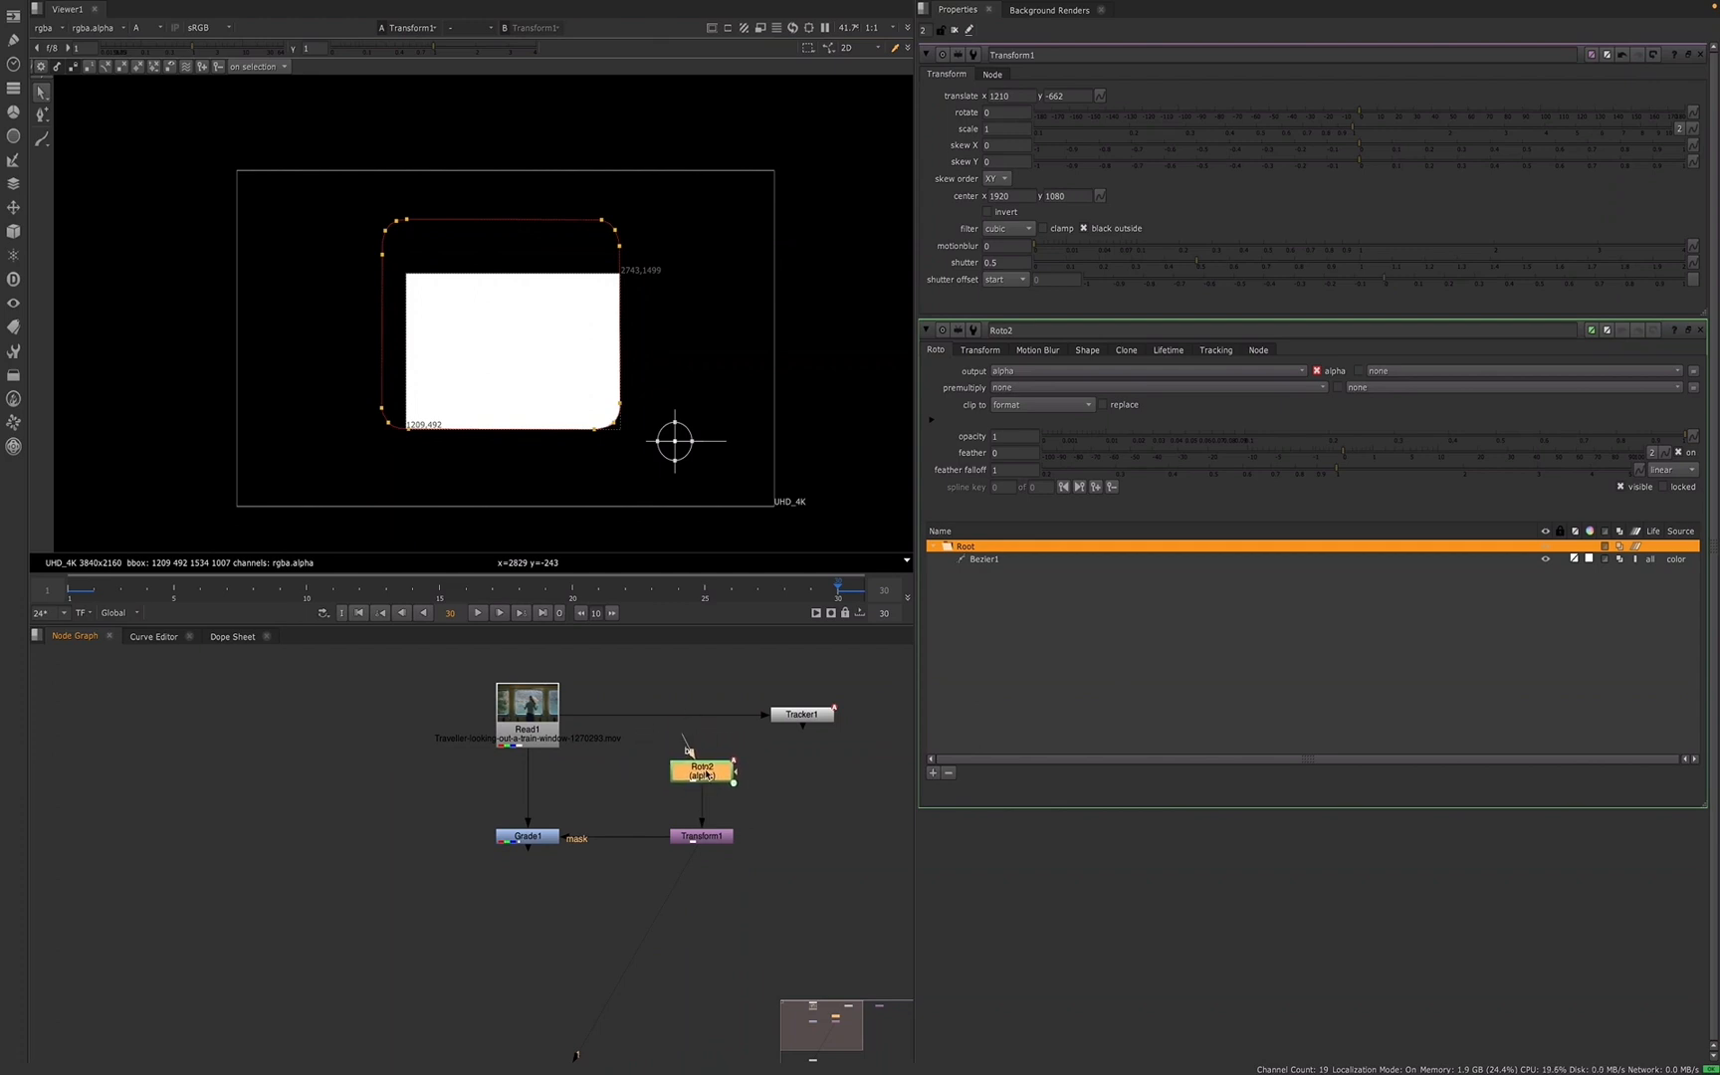
left_click_drag(698, 844, 699, 844)
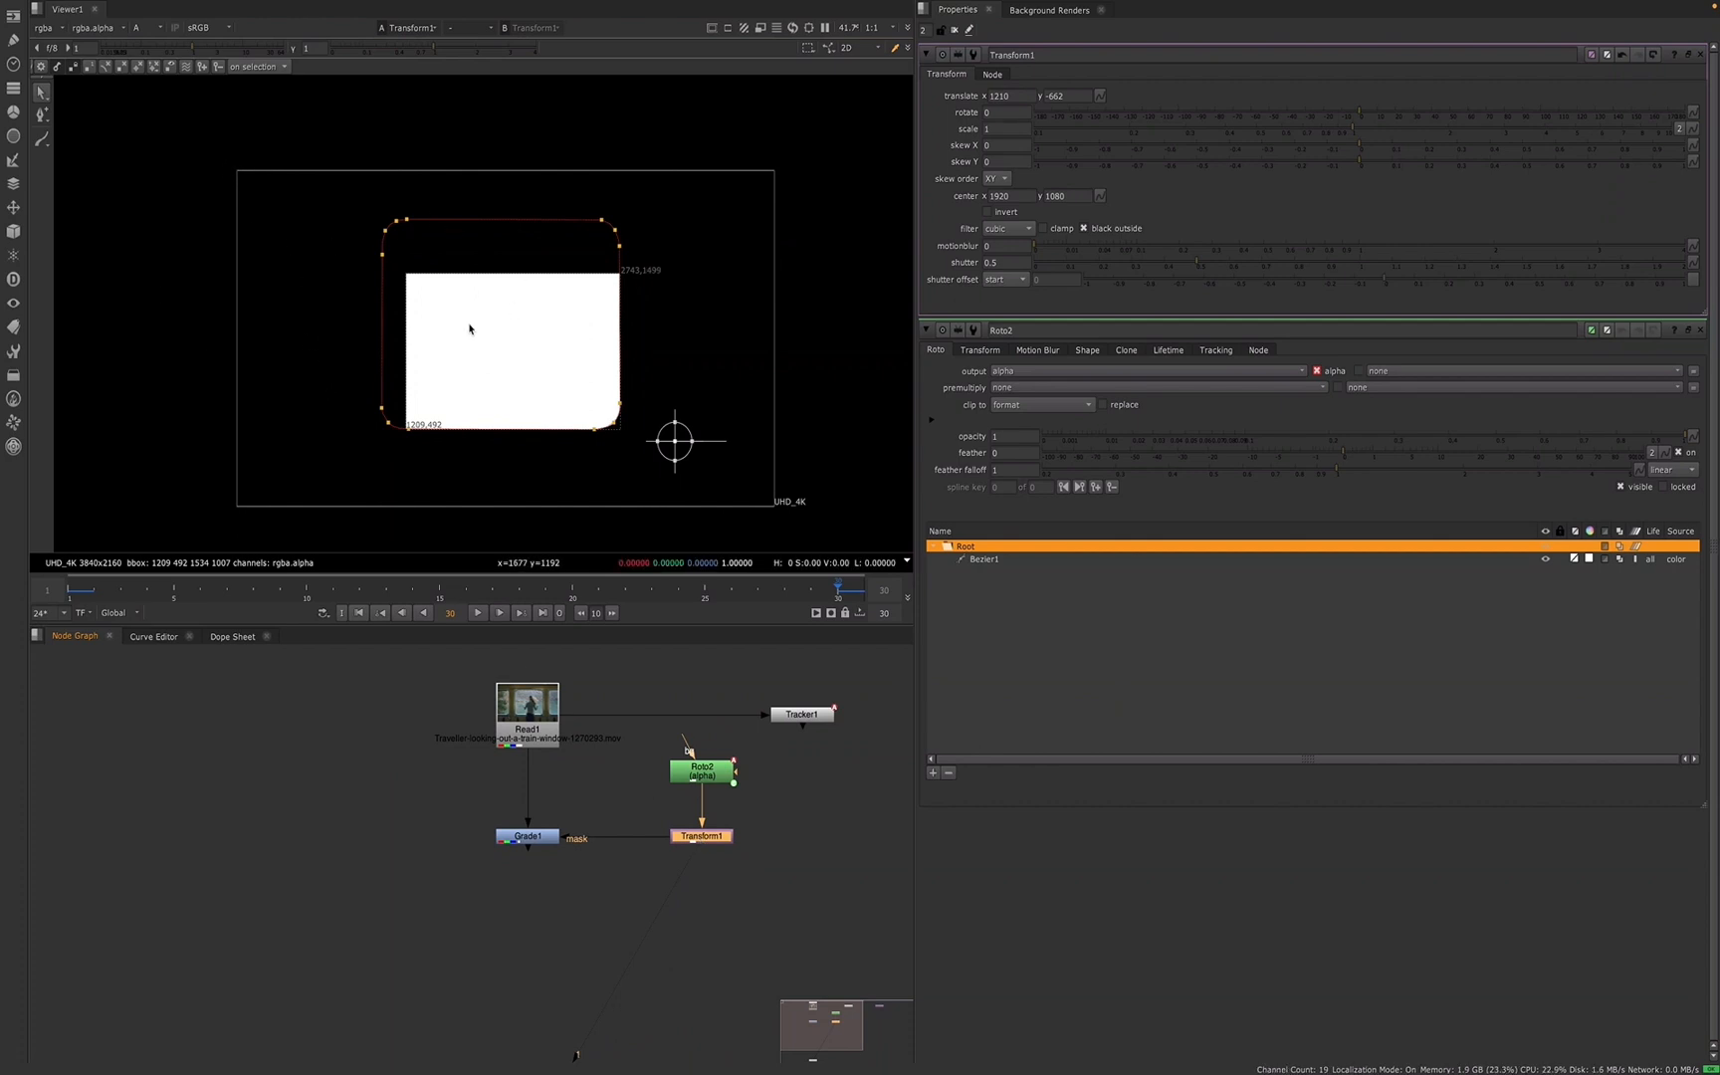
- Compare no clip, bbox, union bbox+format and intersect bbox+format clipping on Roto2, finishing with no clip
left_click(1008, 405)
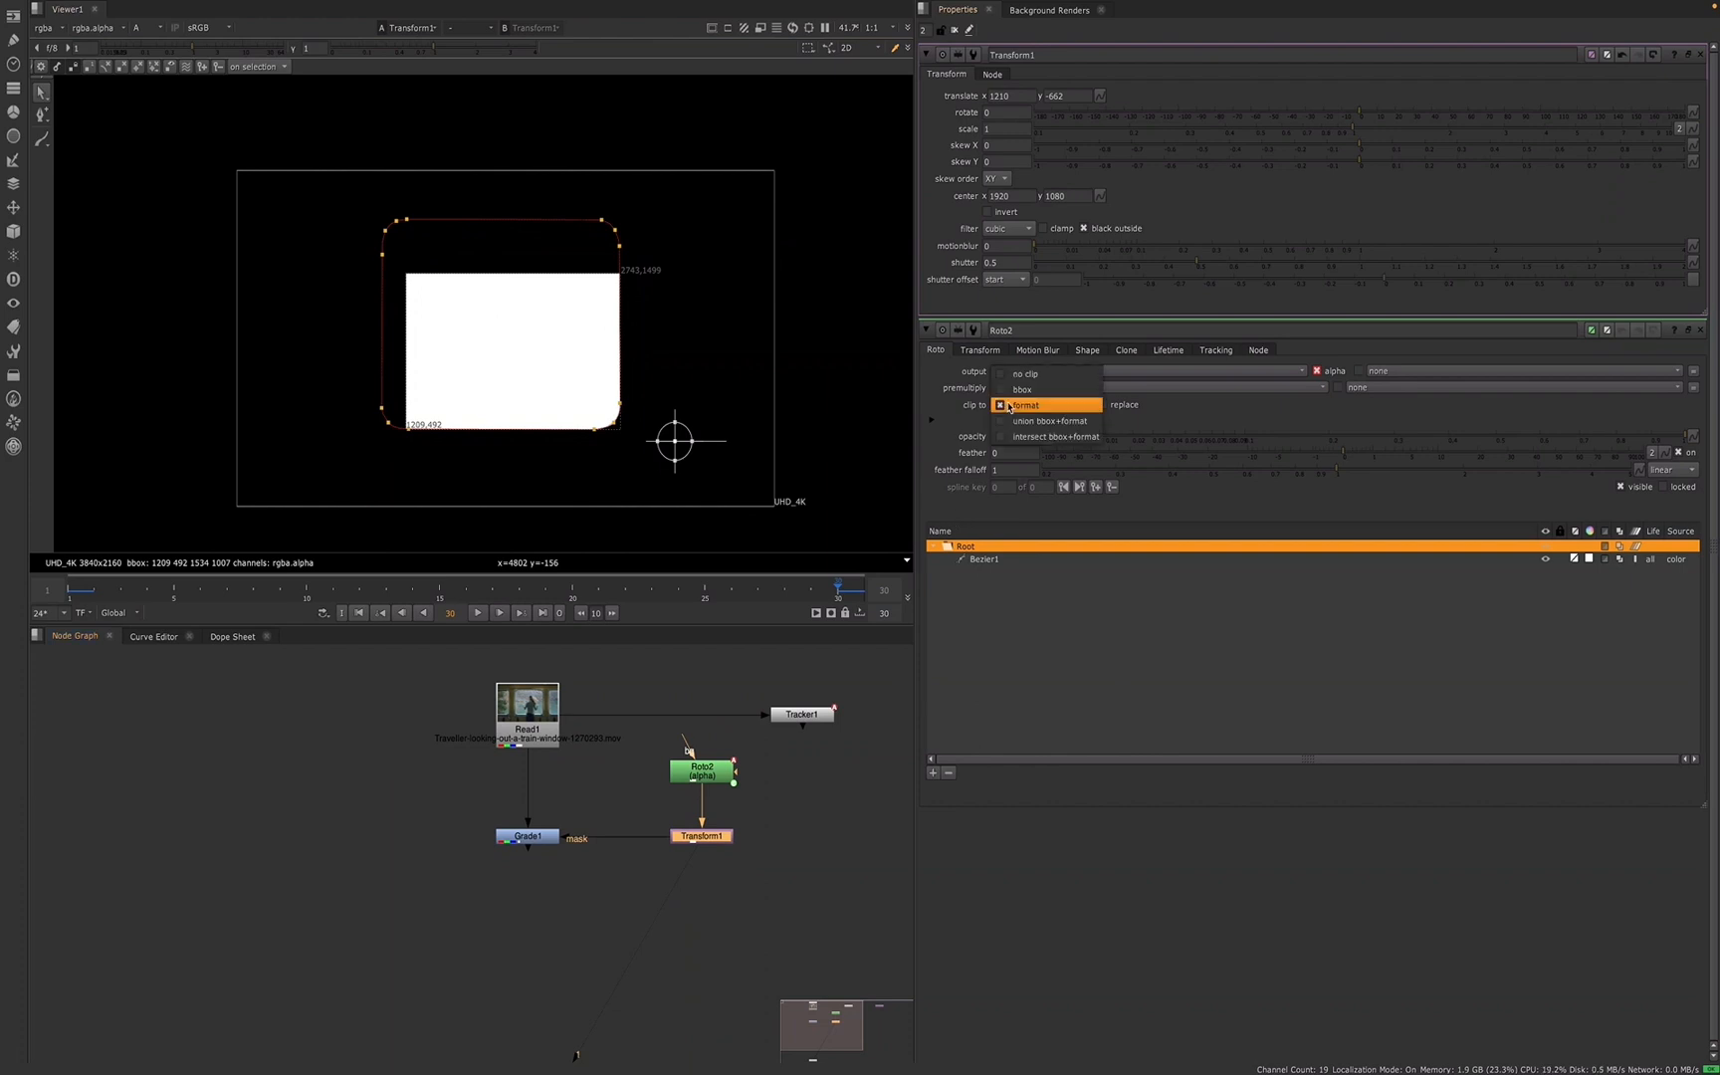
left_click(1019, 375)
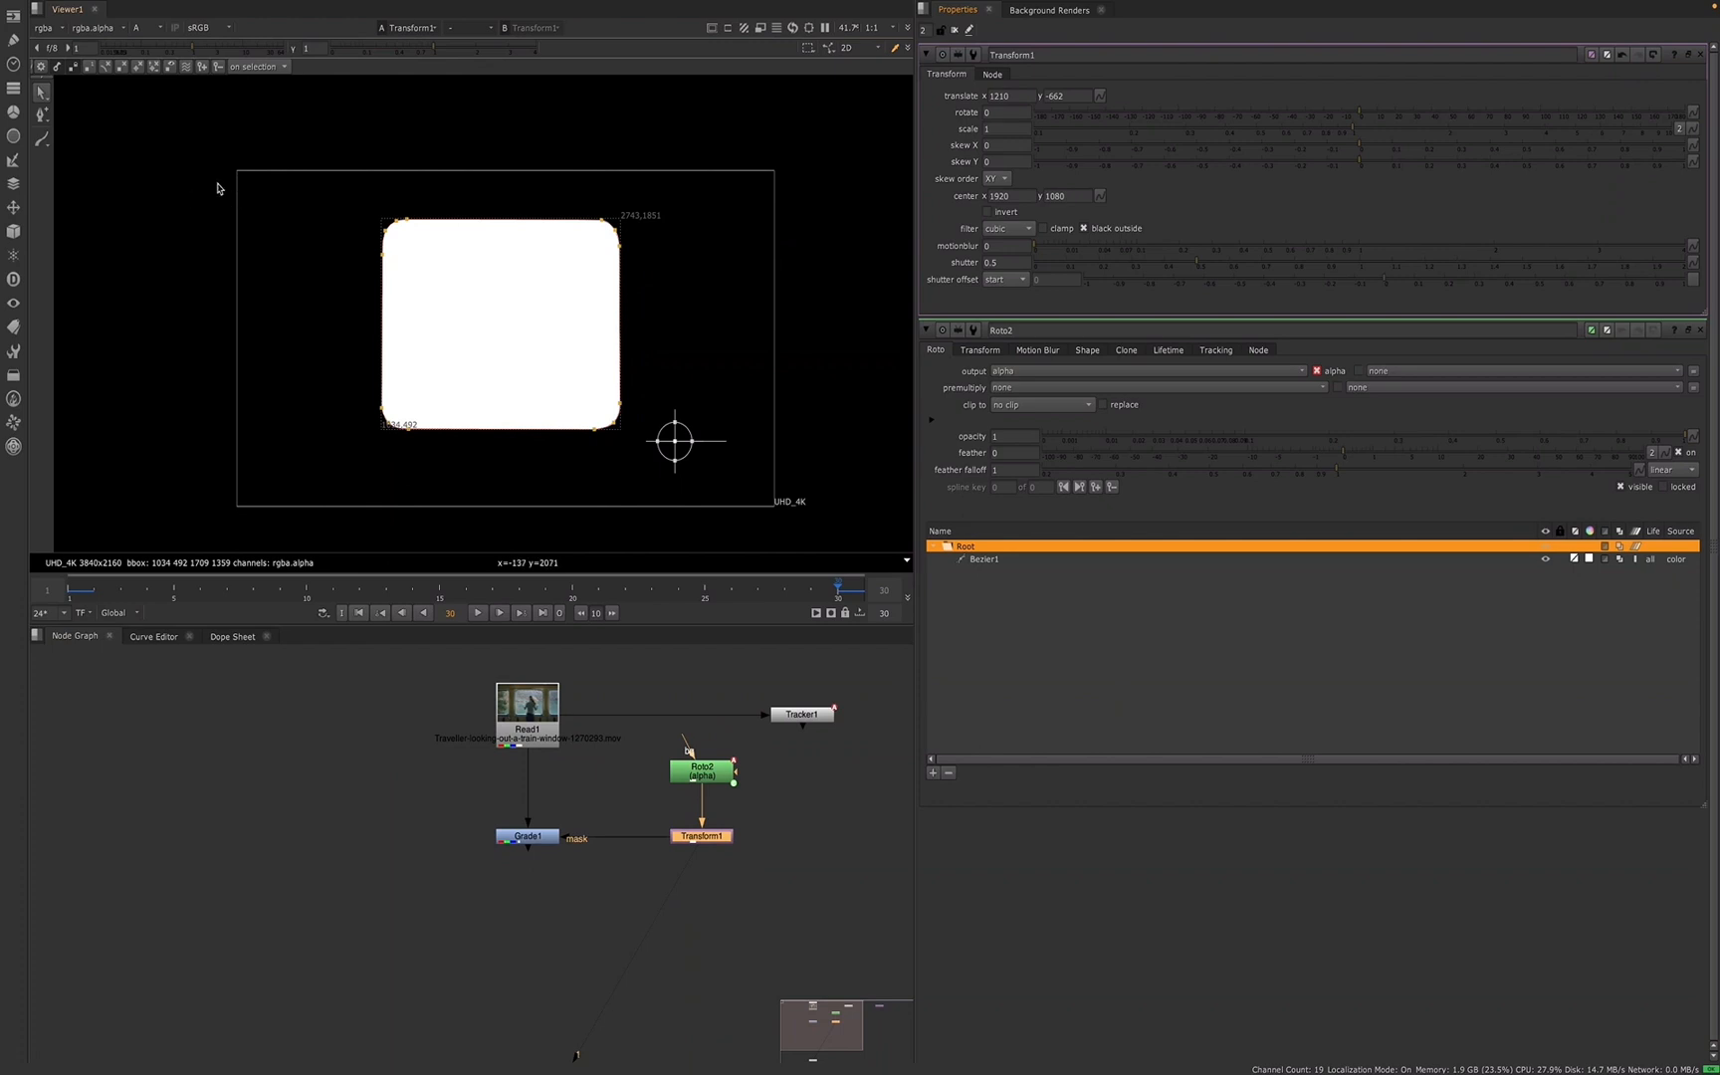
left_click(1002, 406)
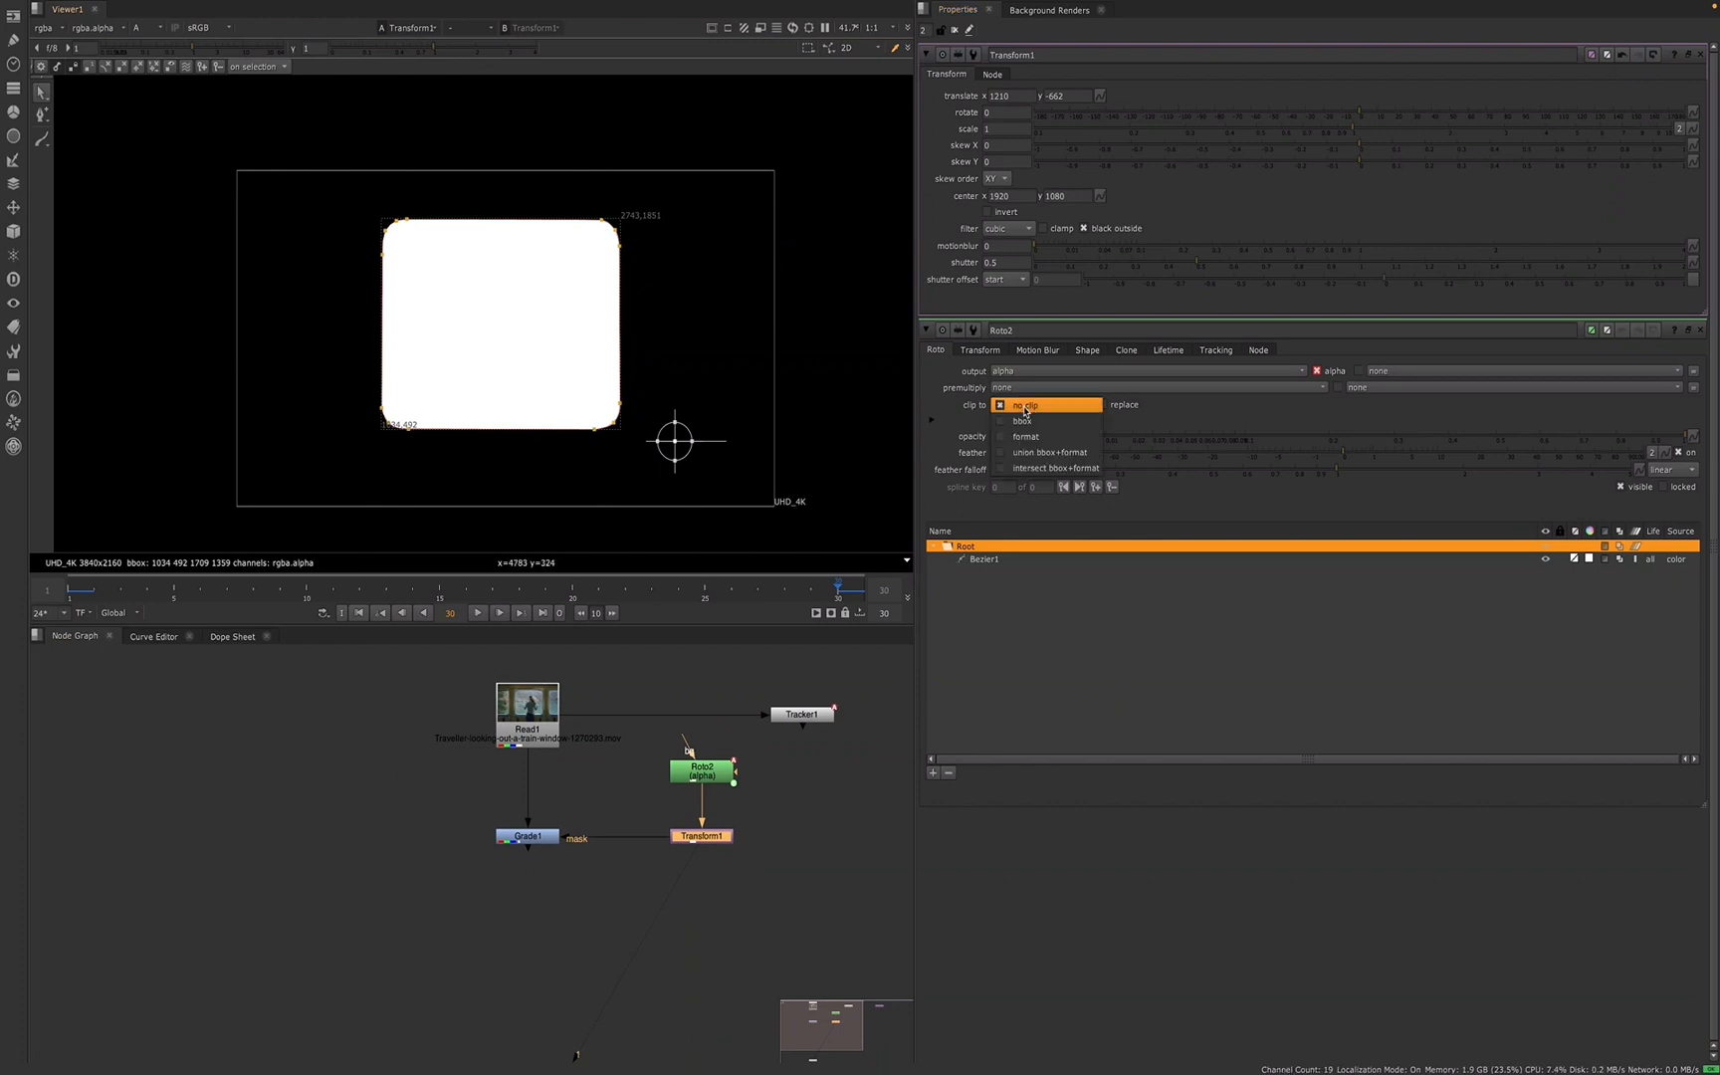
left_click(1024, 421)
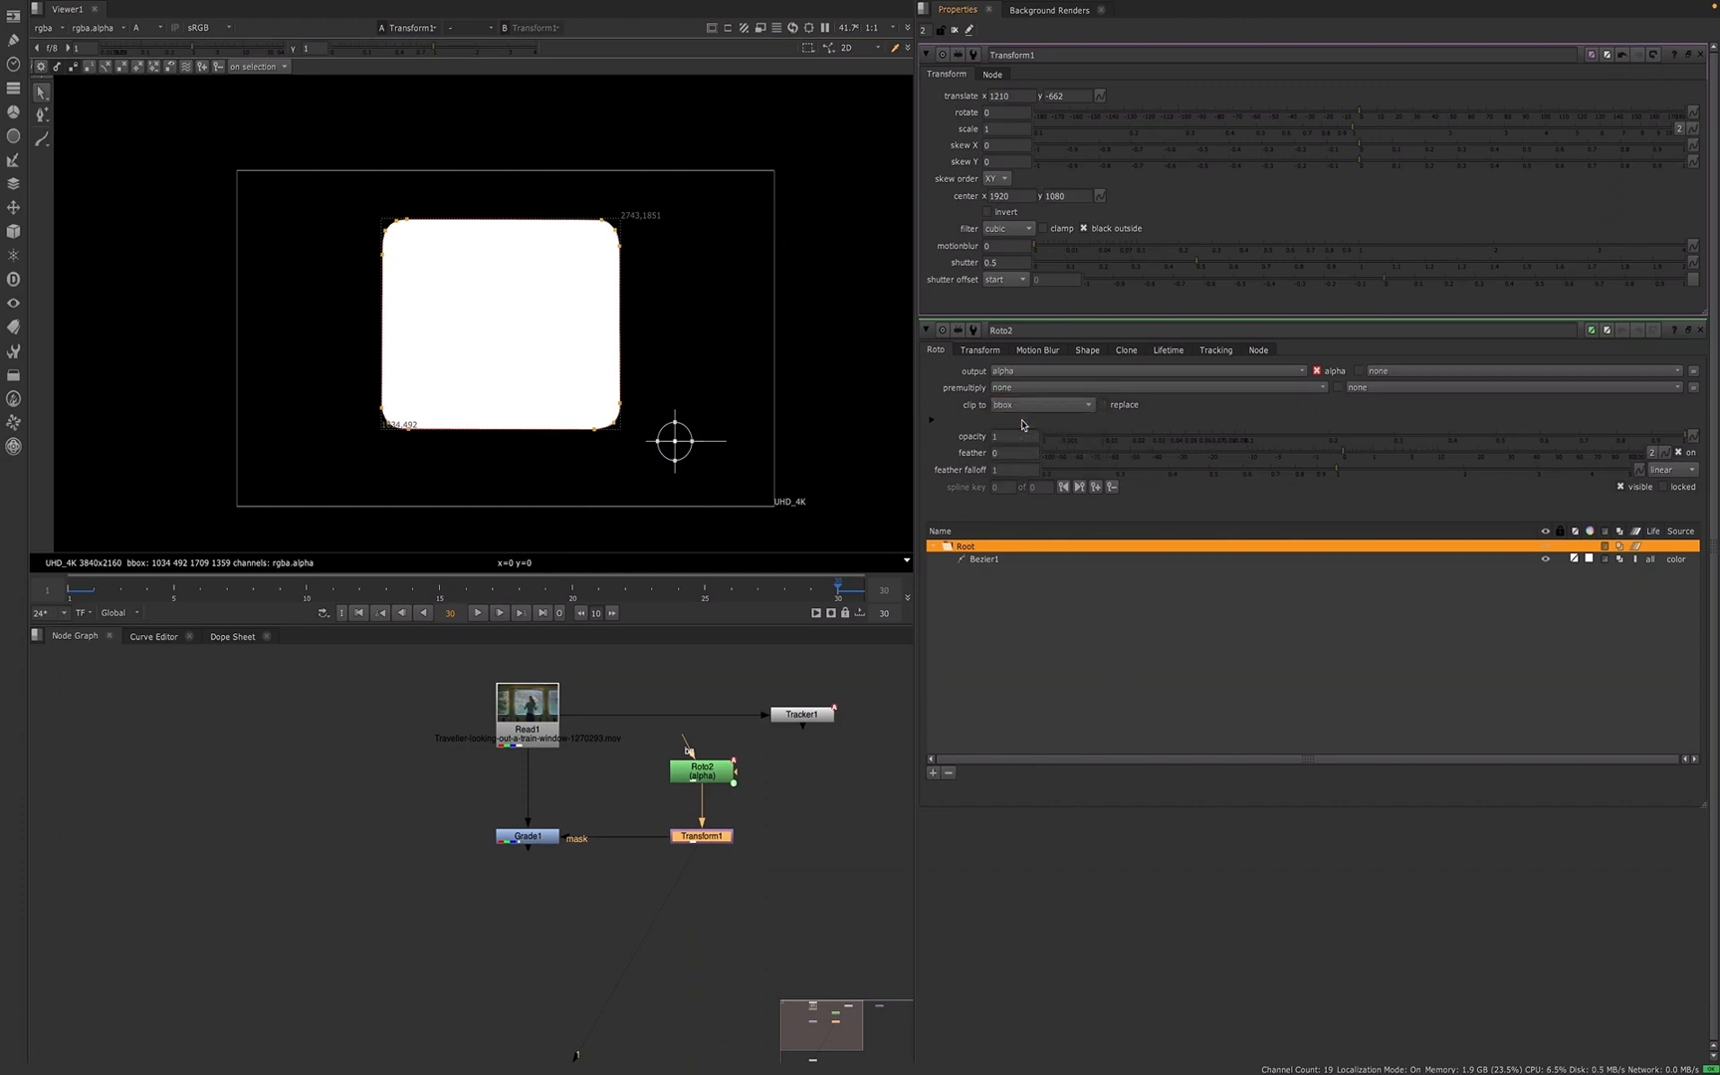
left_click(1014, 406)
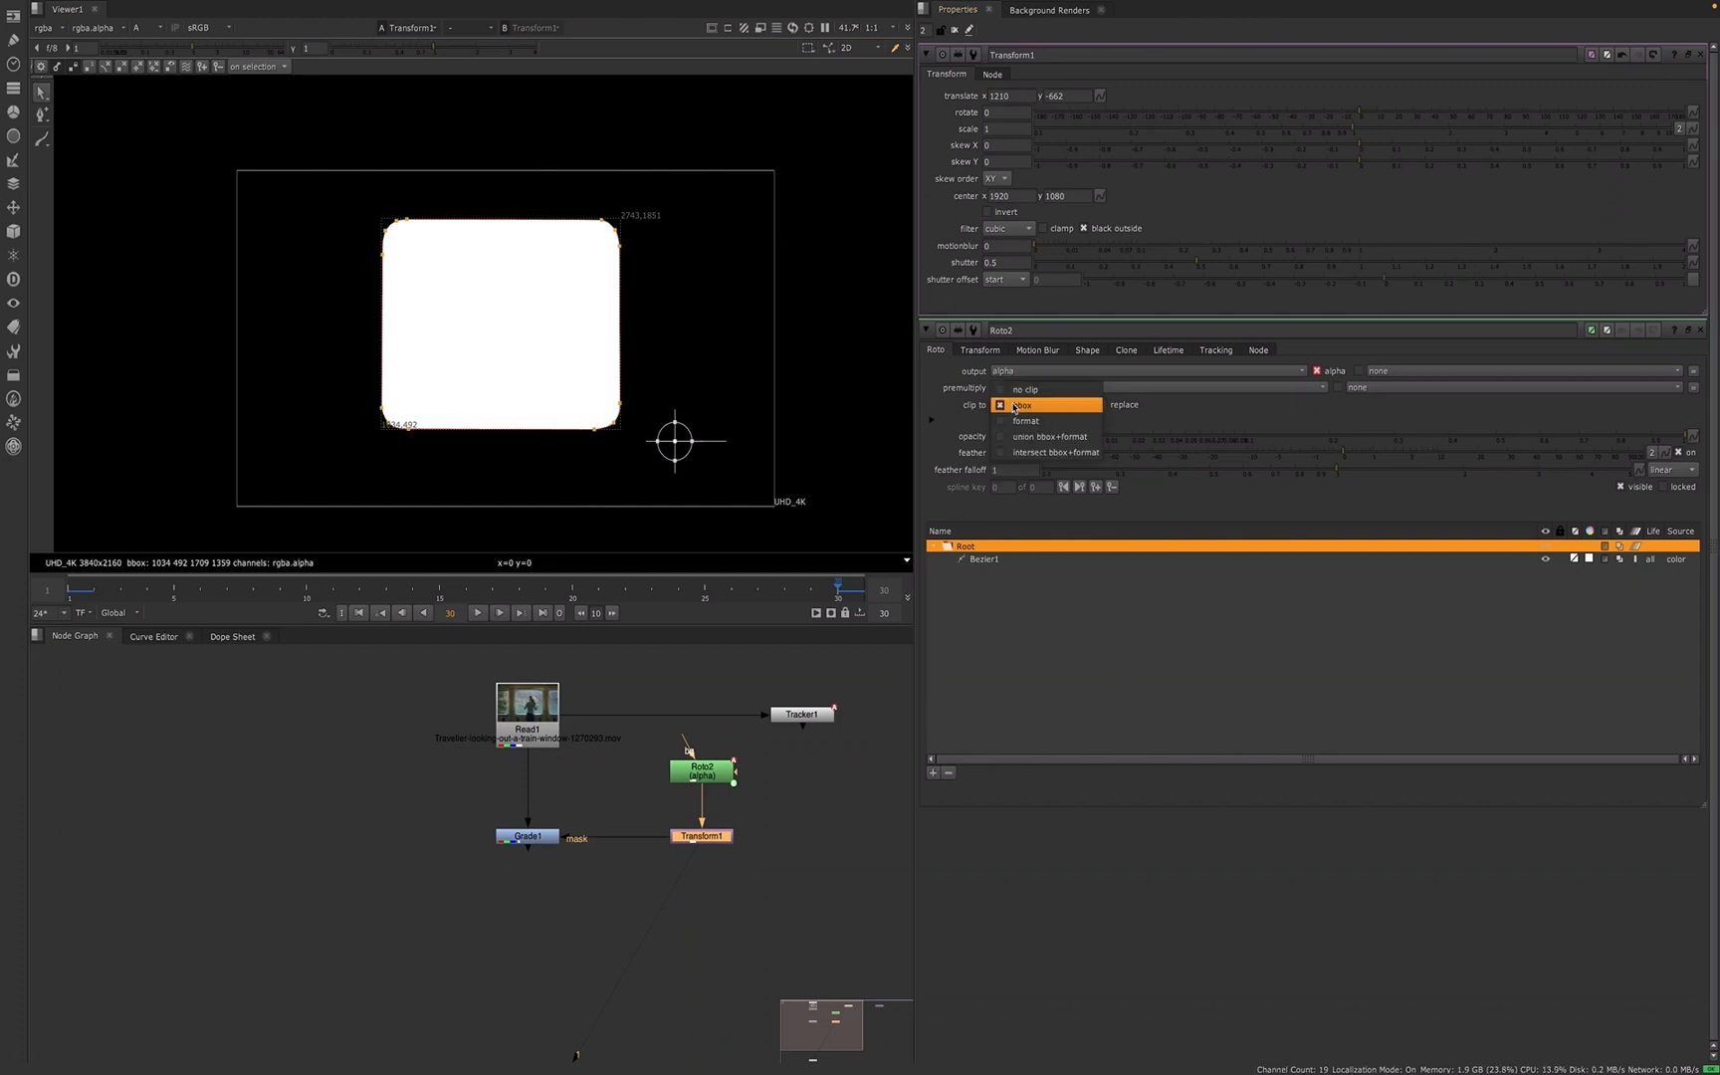
left_click(1017, 439)
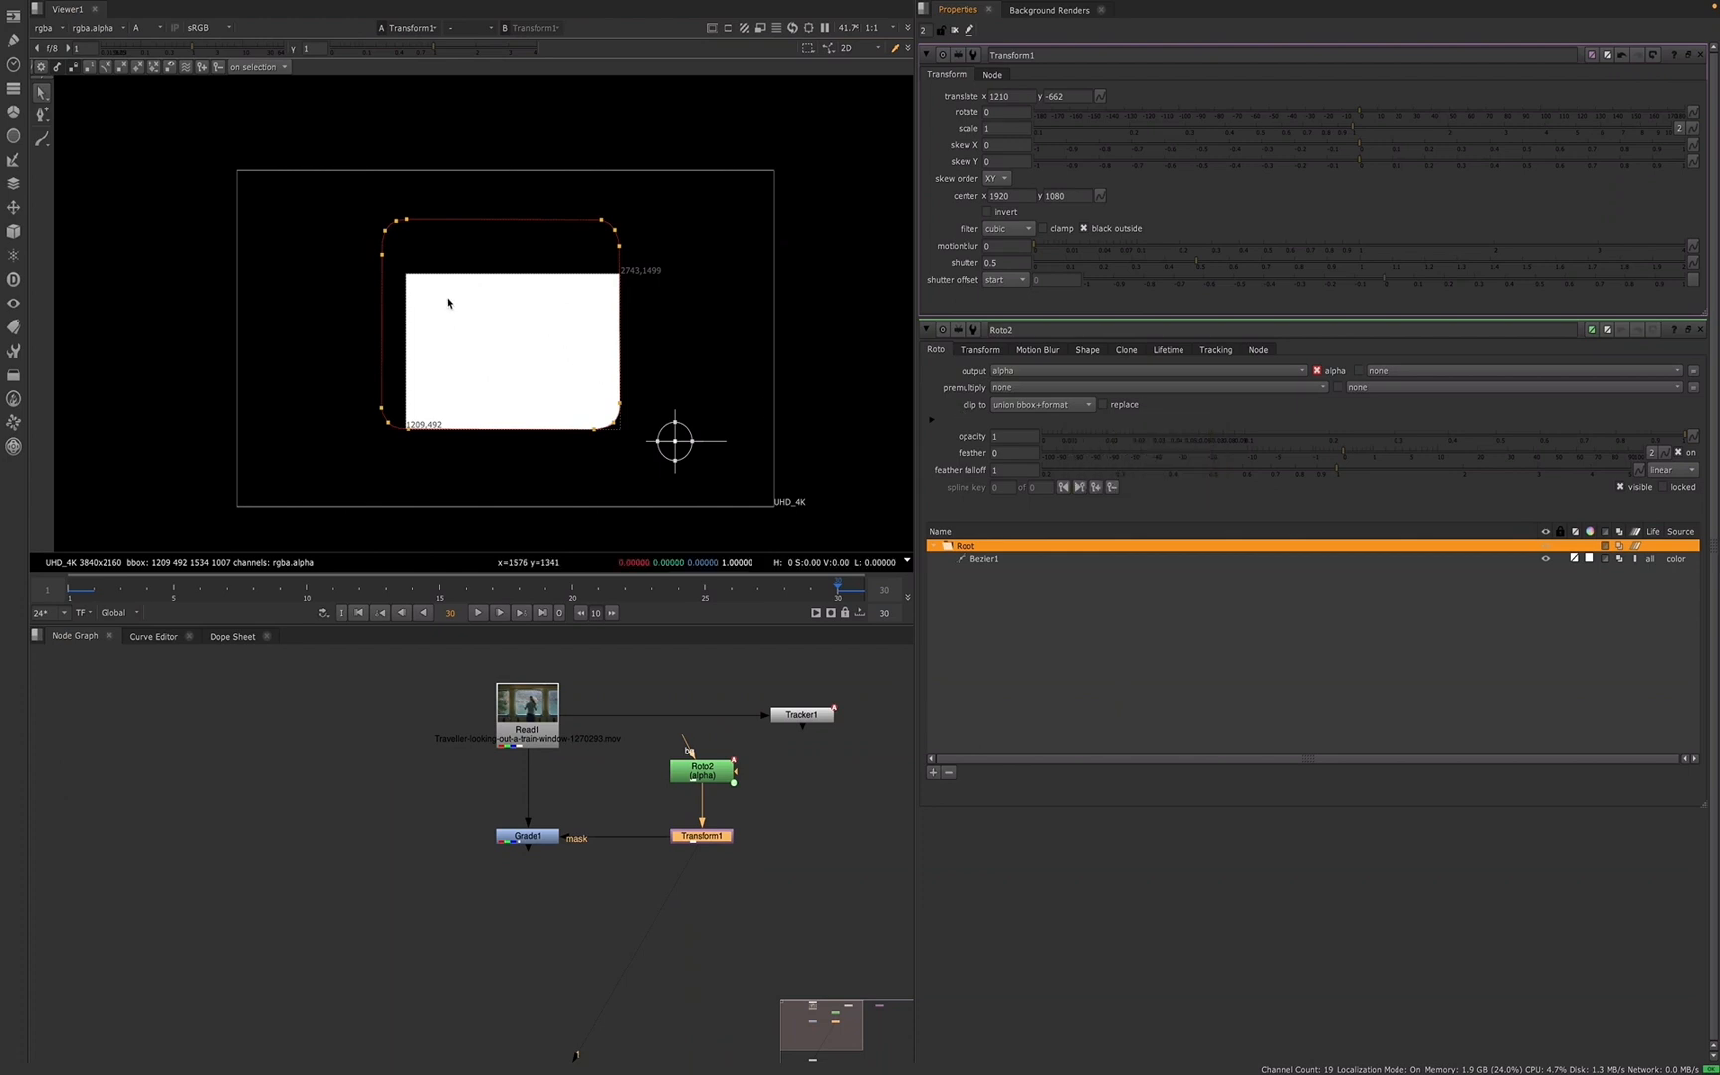
left_click(1040, 408)
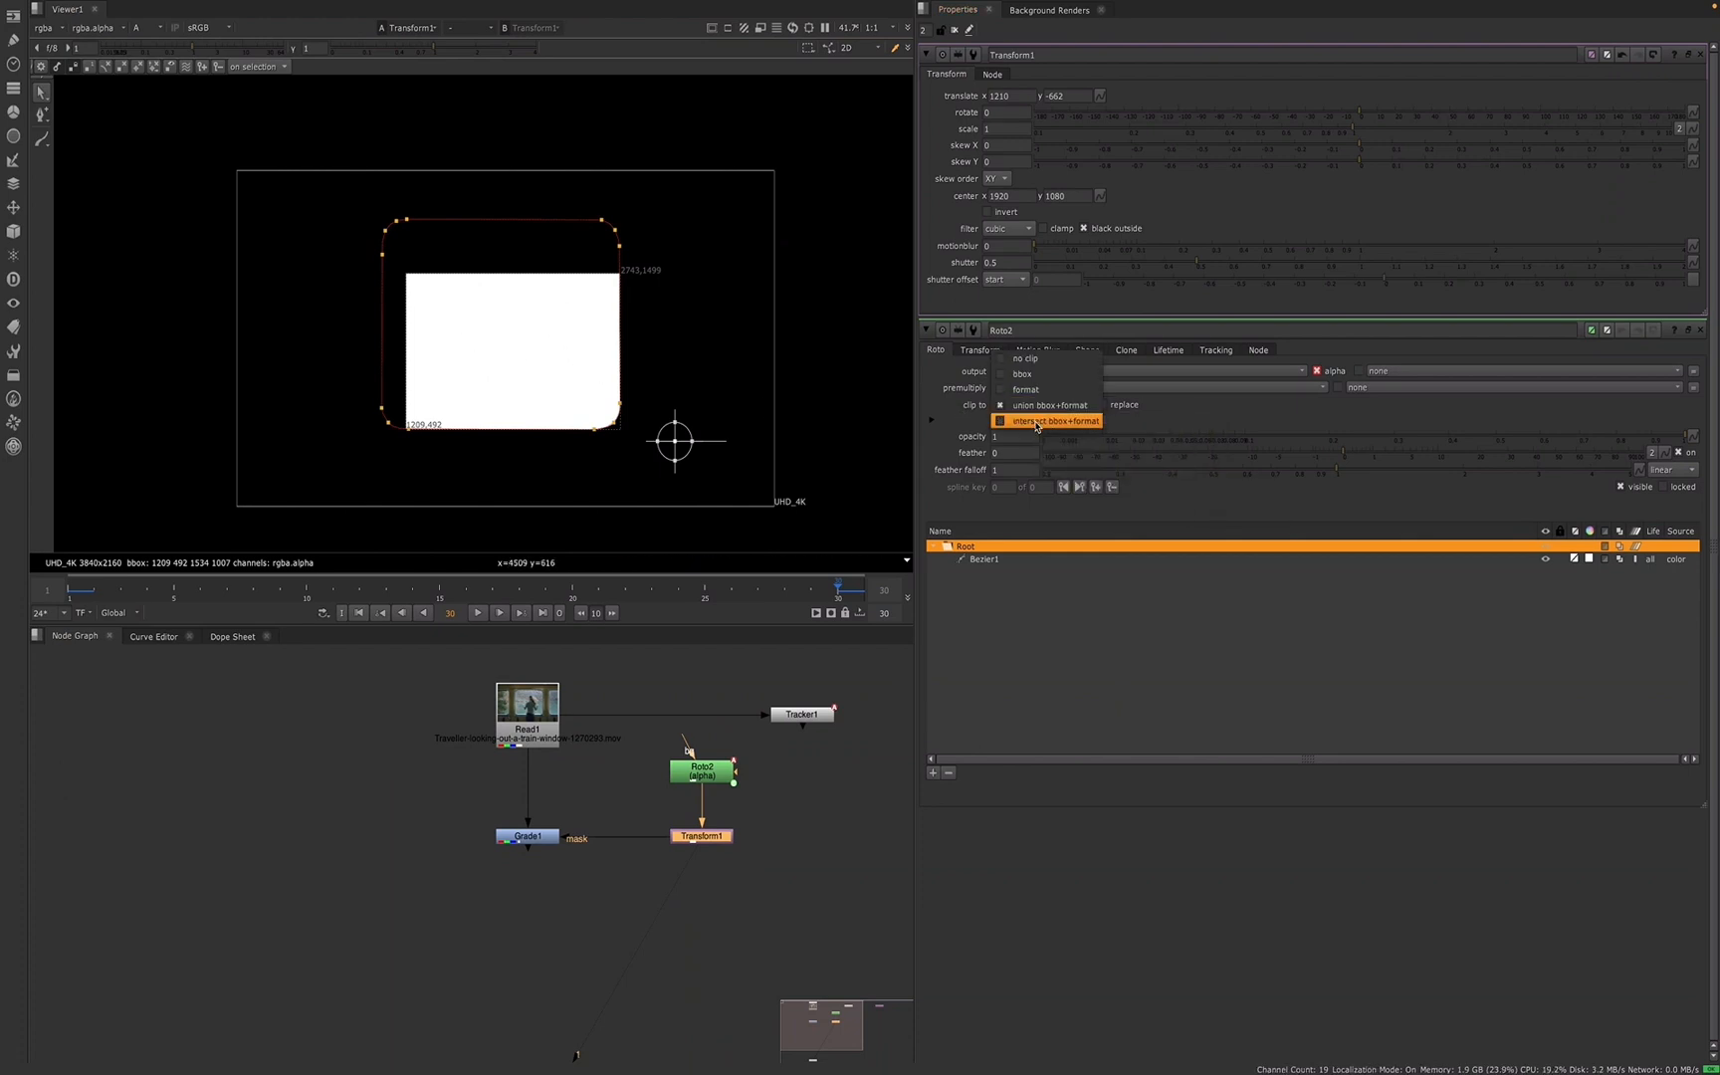
left_click(1036, 423)
left_click(1040, 405)
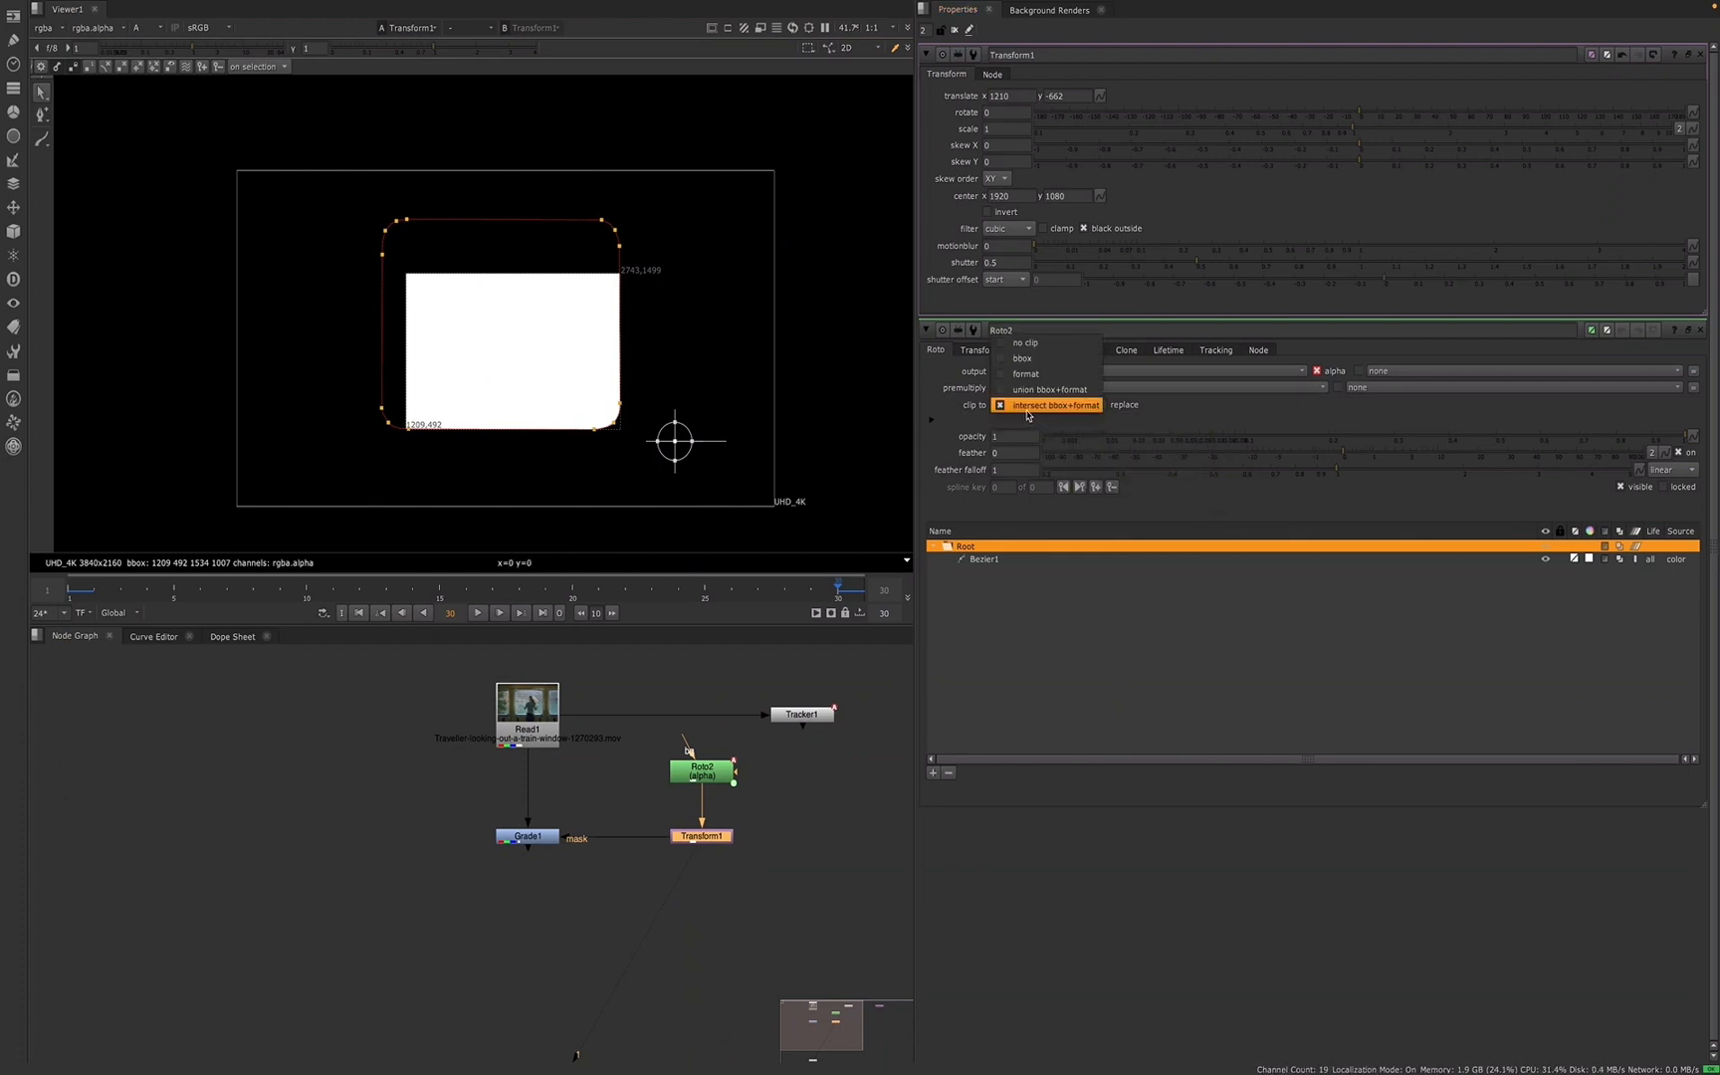
left_click(1026, 344)
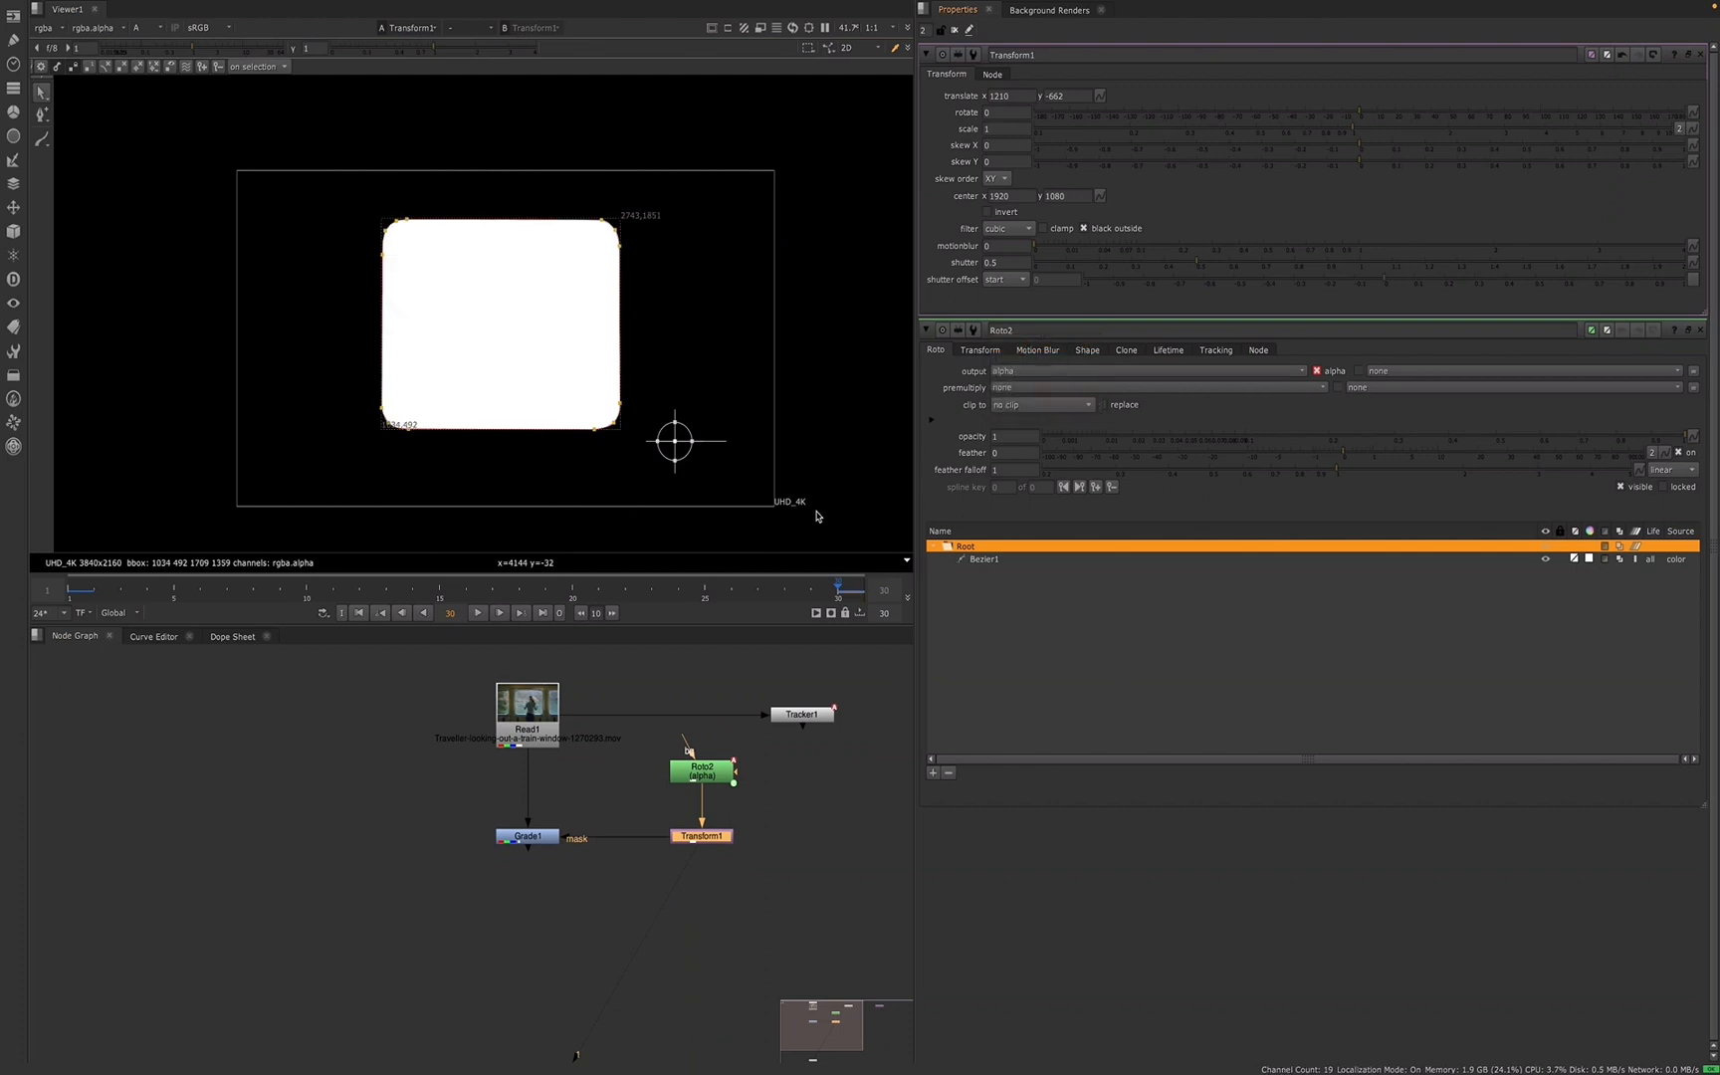
- Examine Roto2's format and mask settings, and try its opacity and feather sliders before restoring feather to 0
left_click(930, 423)
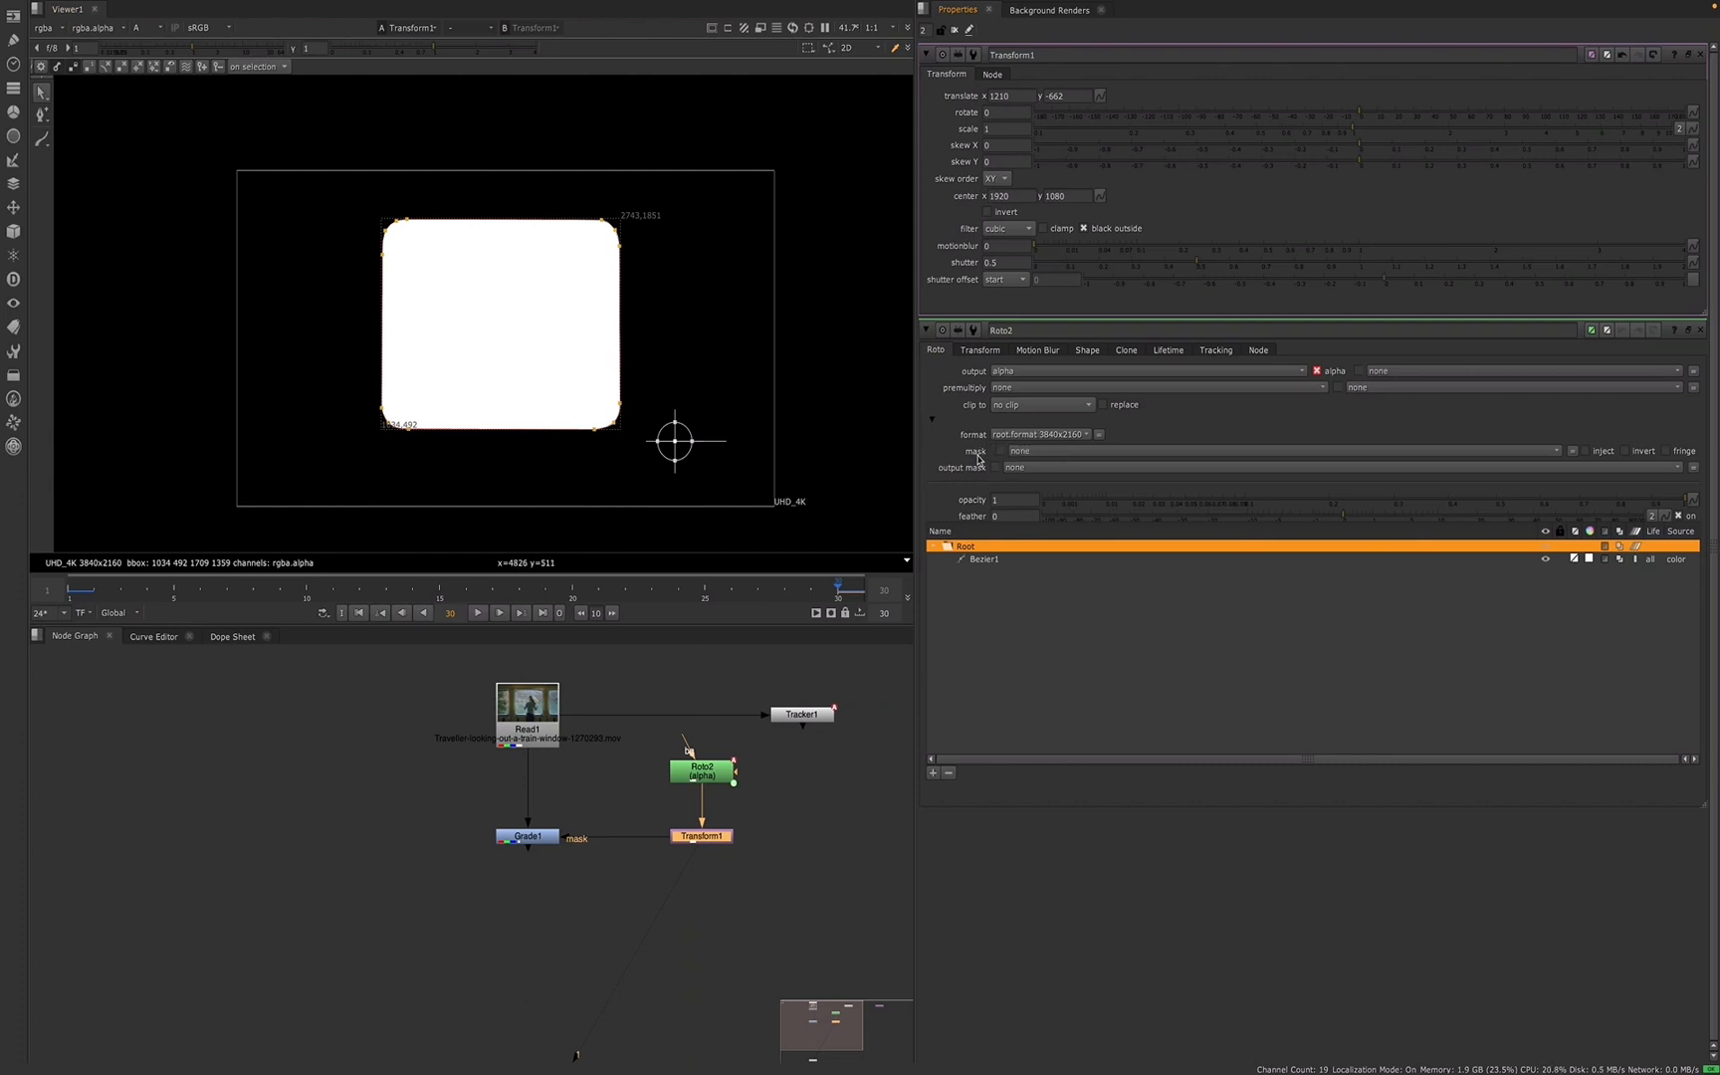
left_click(934, 419)
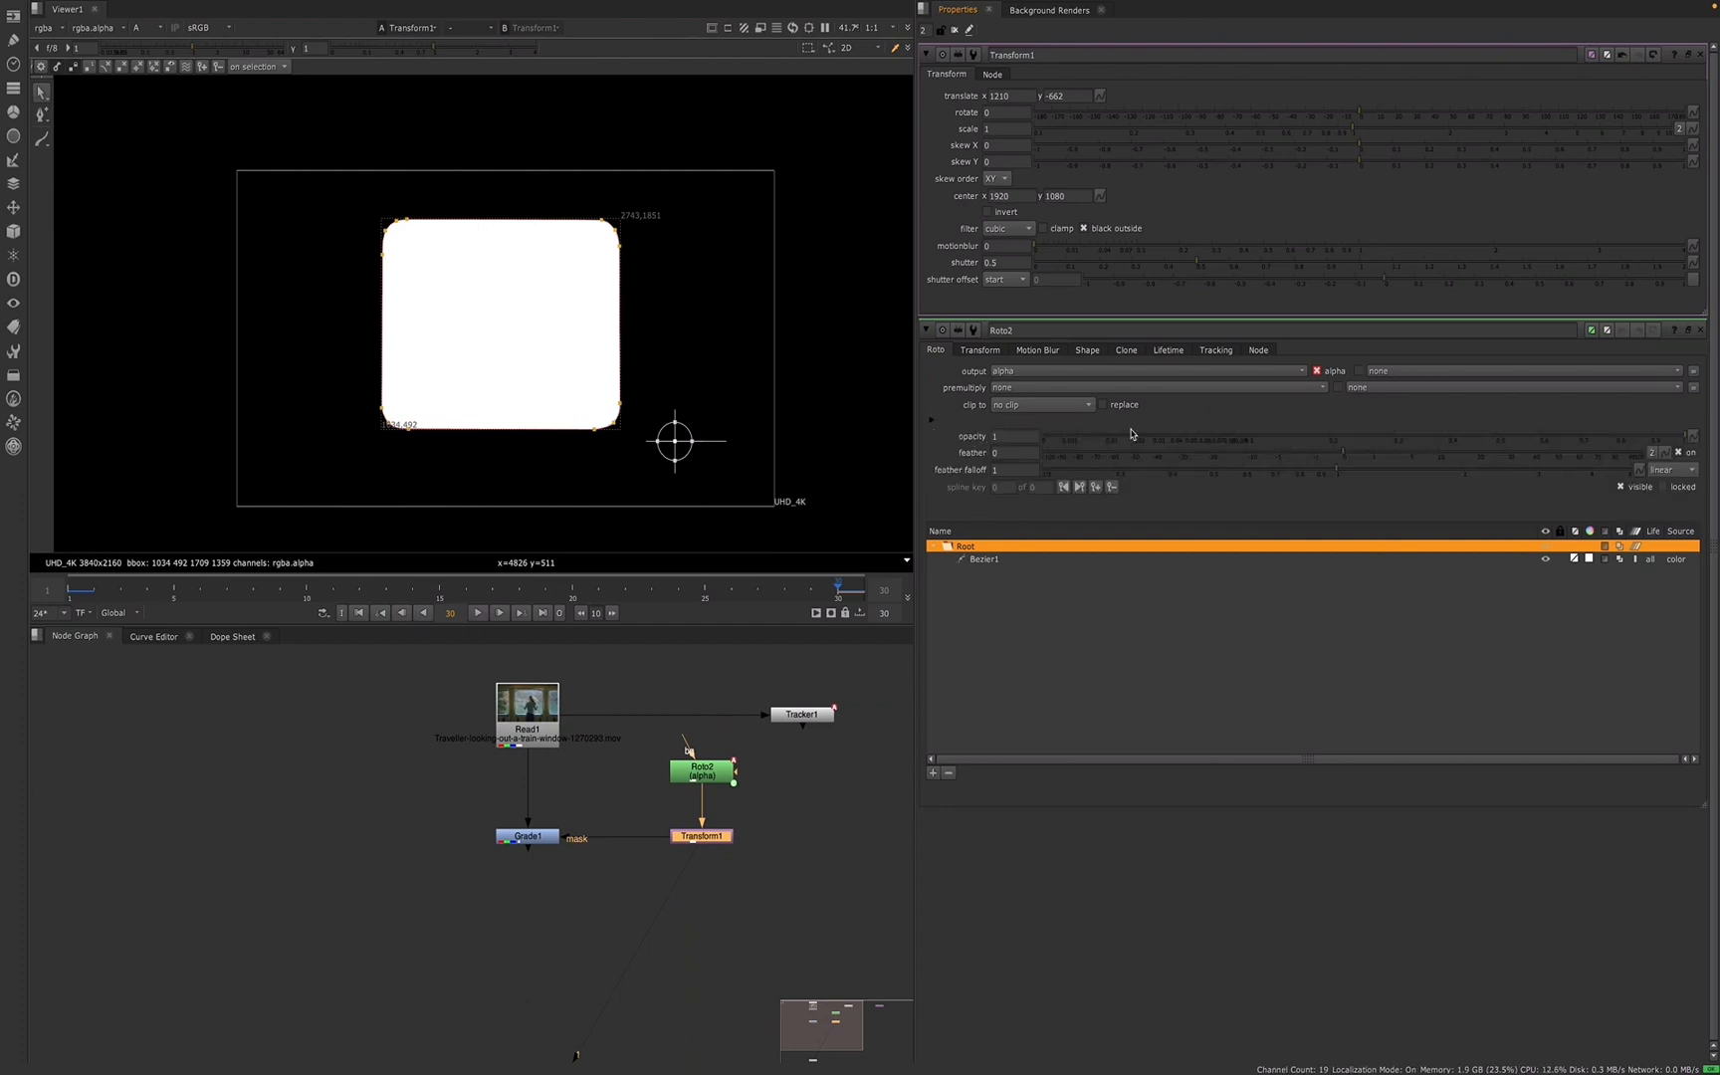
left_click_drag(1196, 443, 1708, 433)
left_click_drag(1346, 457, 1647, 444)
left_click_drag(1533, 459, 1336, 463)
- Select all points of the window shape, expand their feather outward evenly, and remove that point feather again
left_click_drag(289, 169, 669, 464)
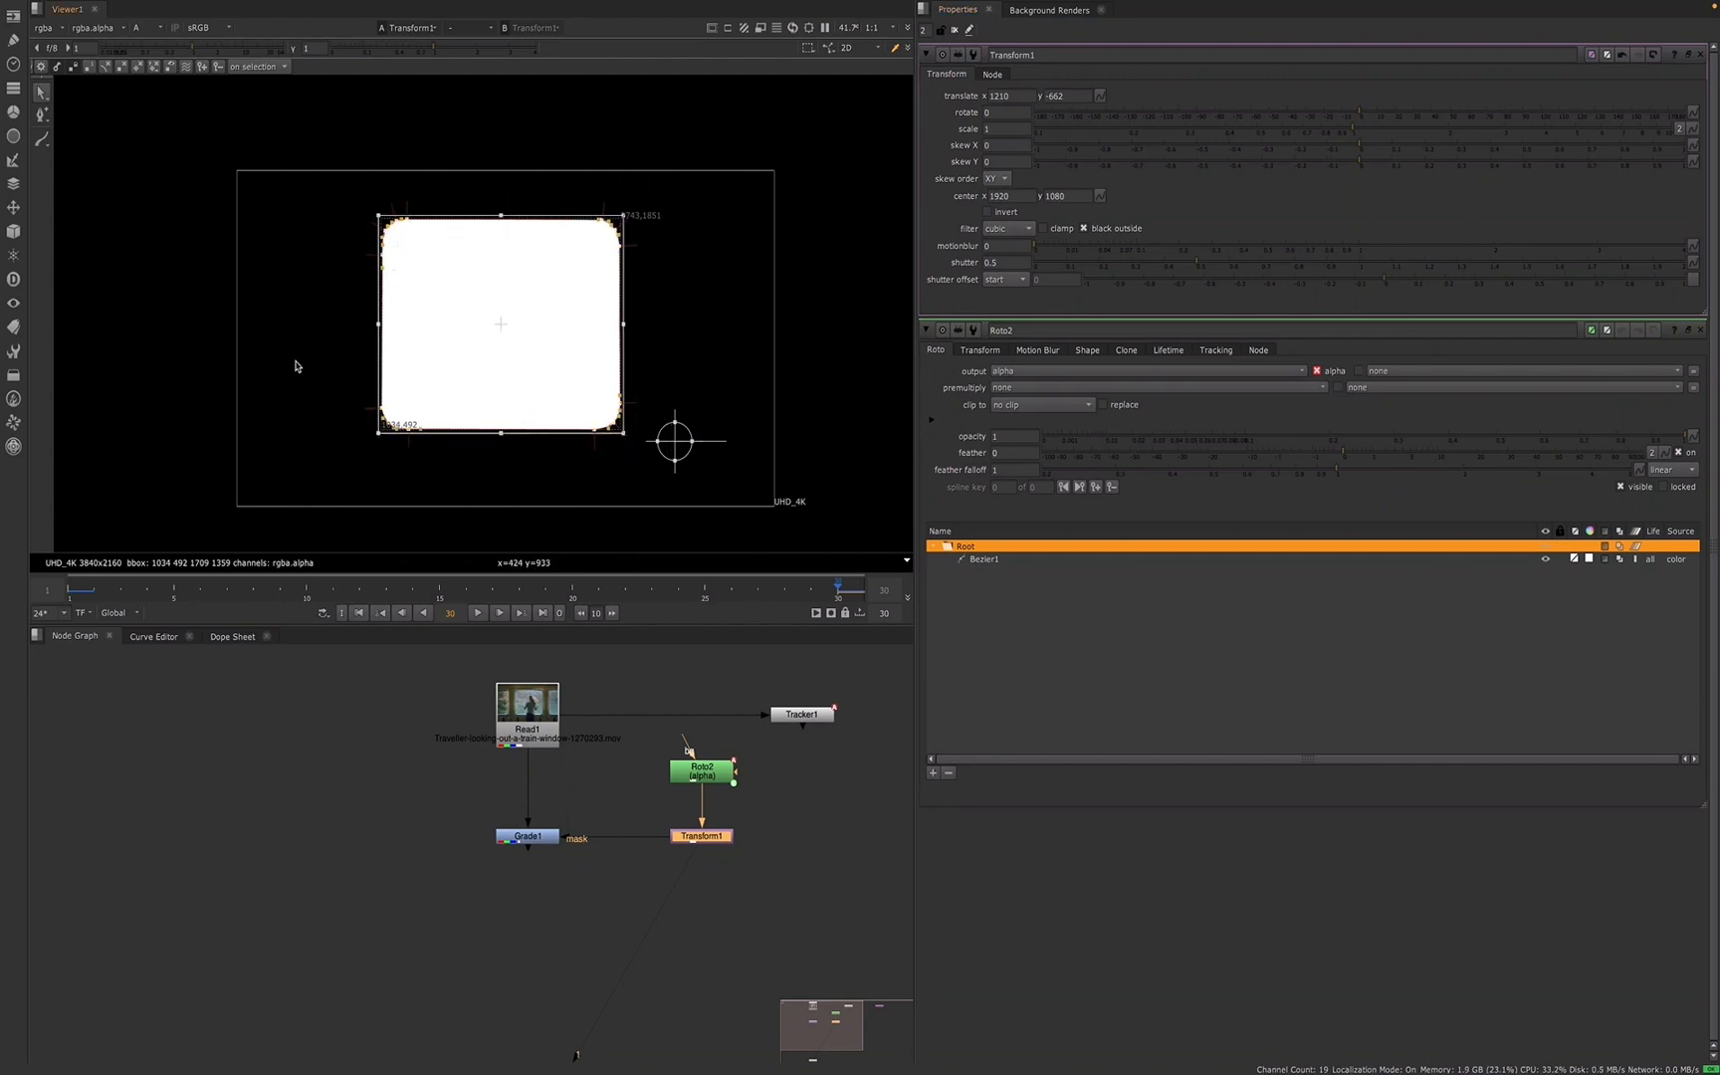
key("e")
key("e")
key("e")
key("e")
key("e")
key("e")
key("e")
key("e")
key("e")
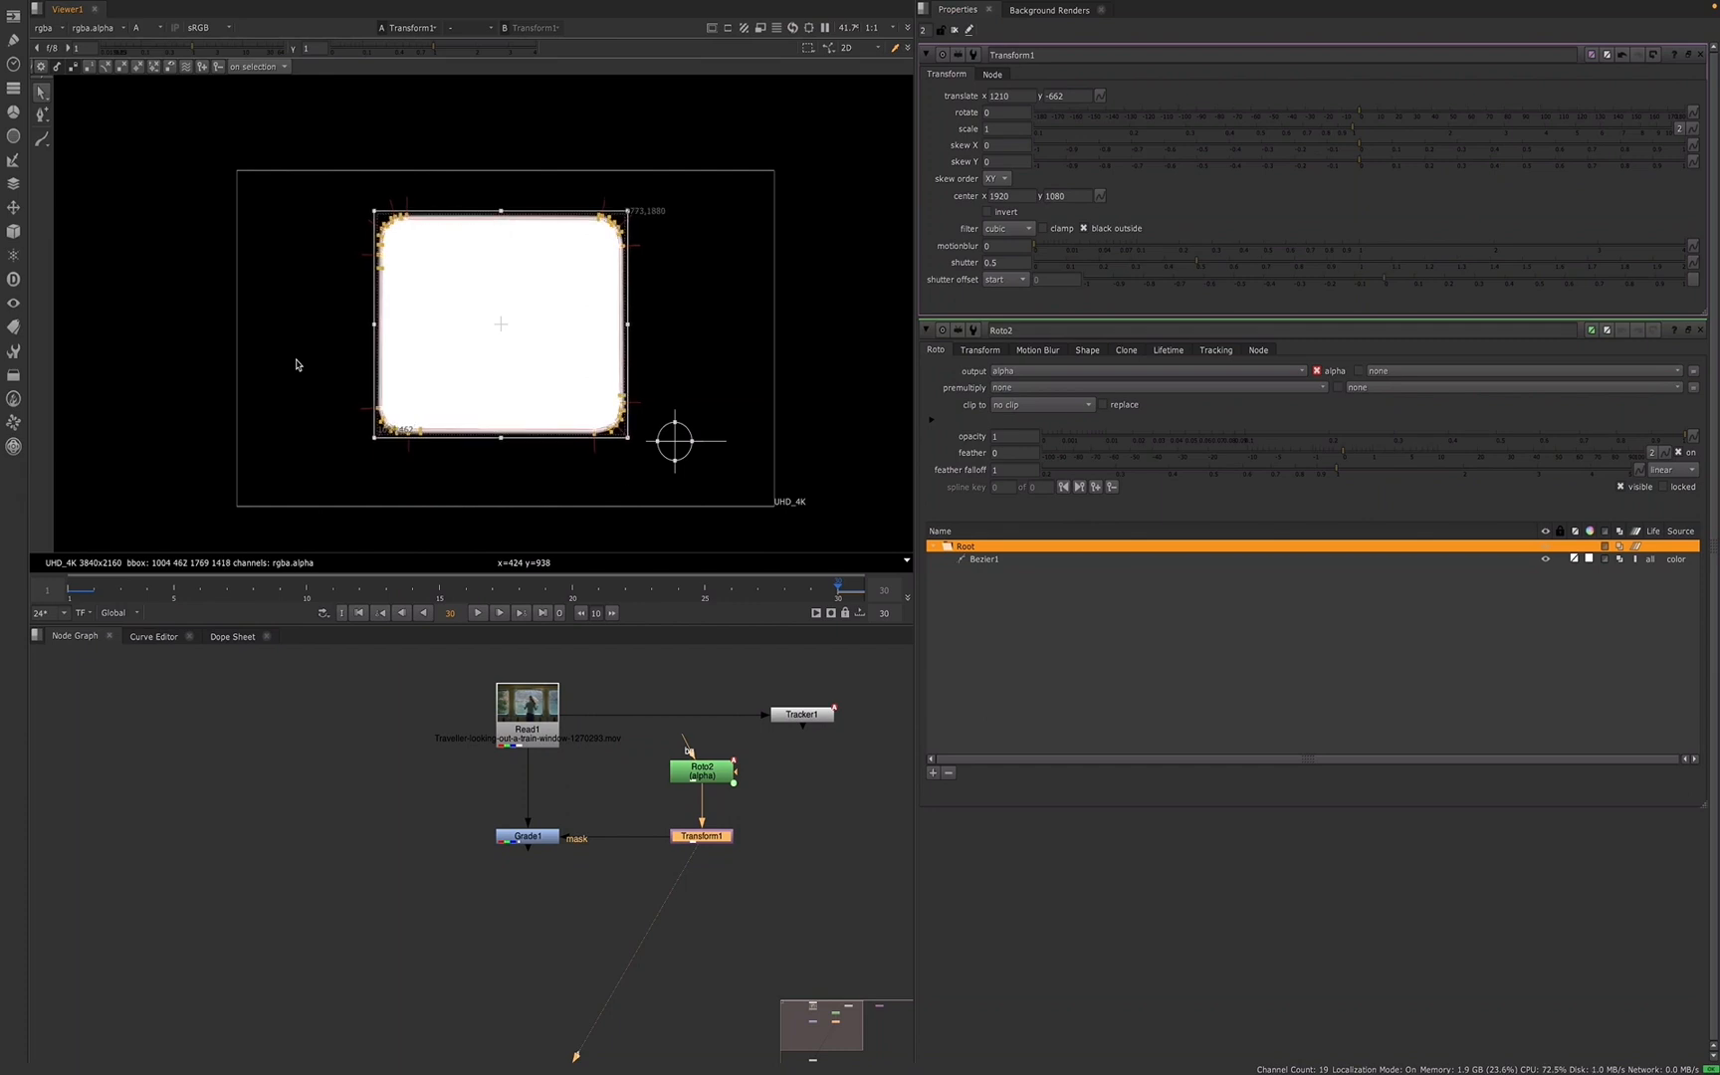
key("e")
key("e")
key("e")
key("e")
key("e")
key("e")
key("e")
key("e")
key("e")
key("e")
key("e")
key("e")
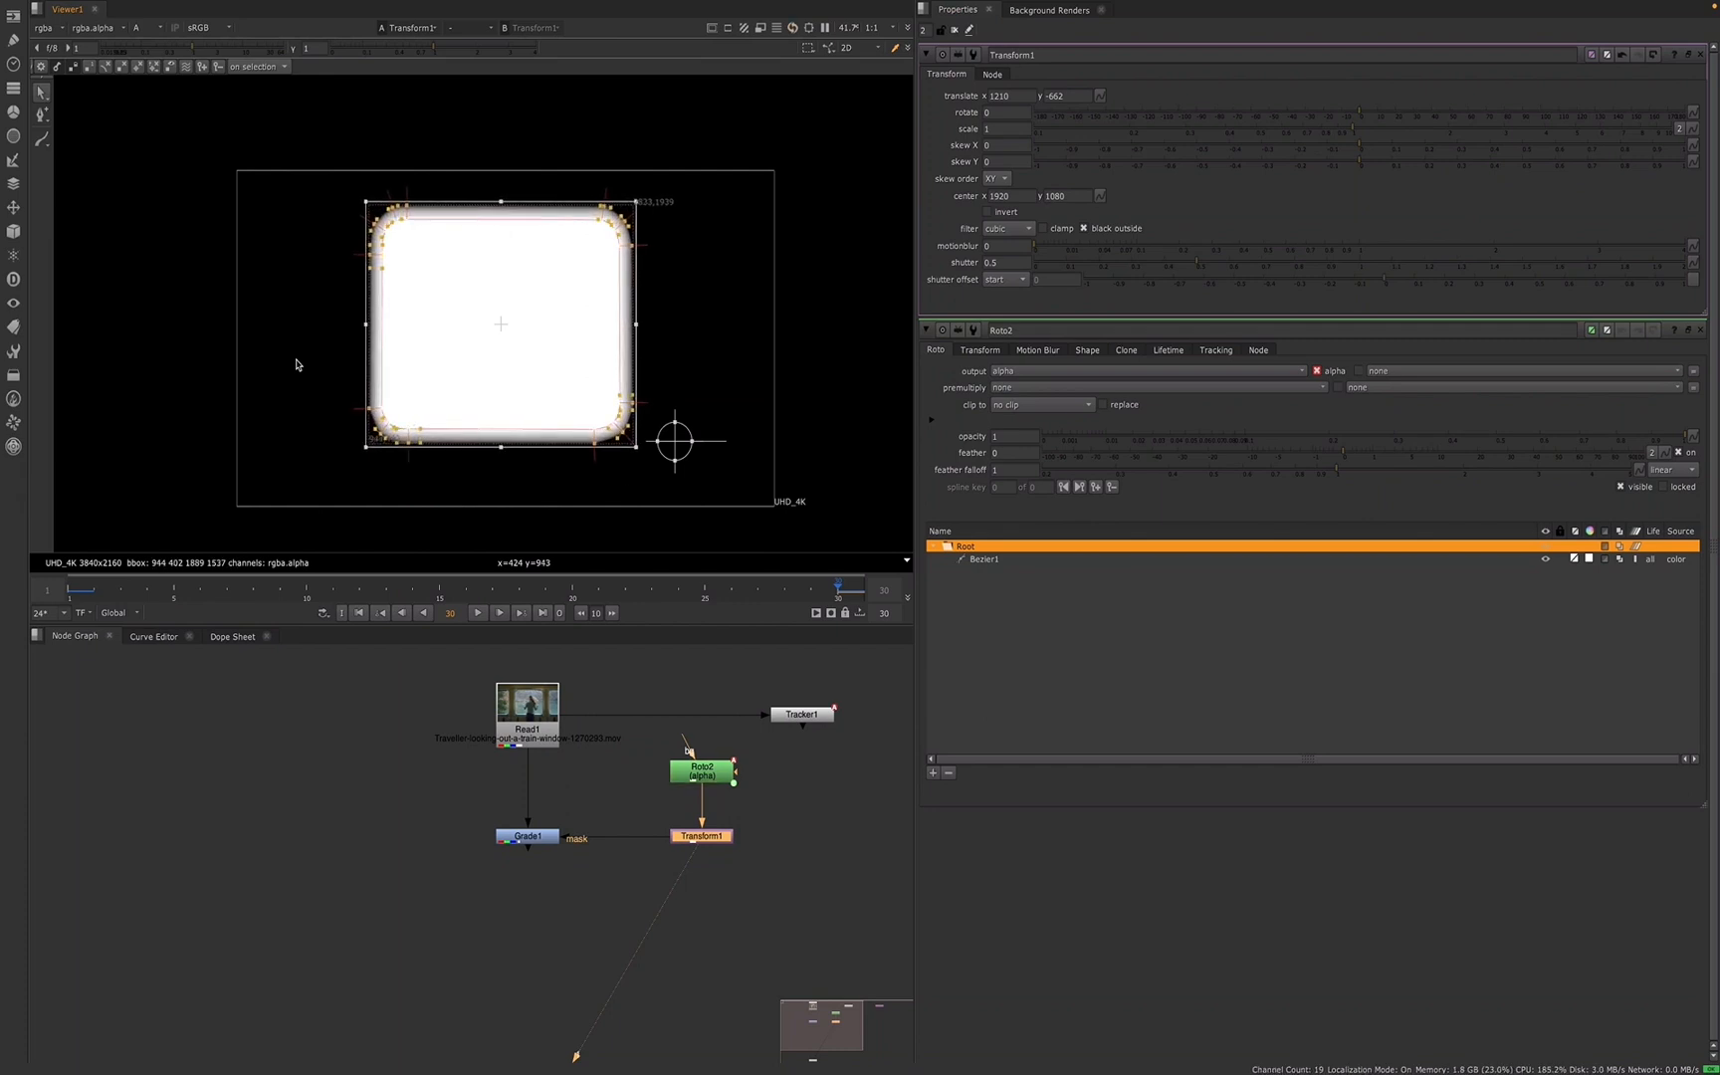
key("e")
key("e")
key("e")
key("e")
key("e")
key("e")
key("e")
key("e")
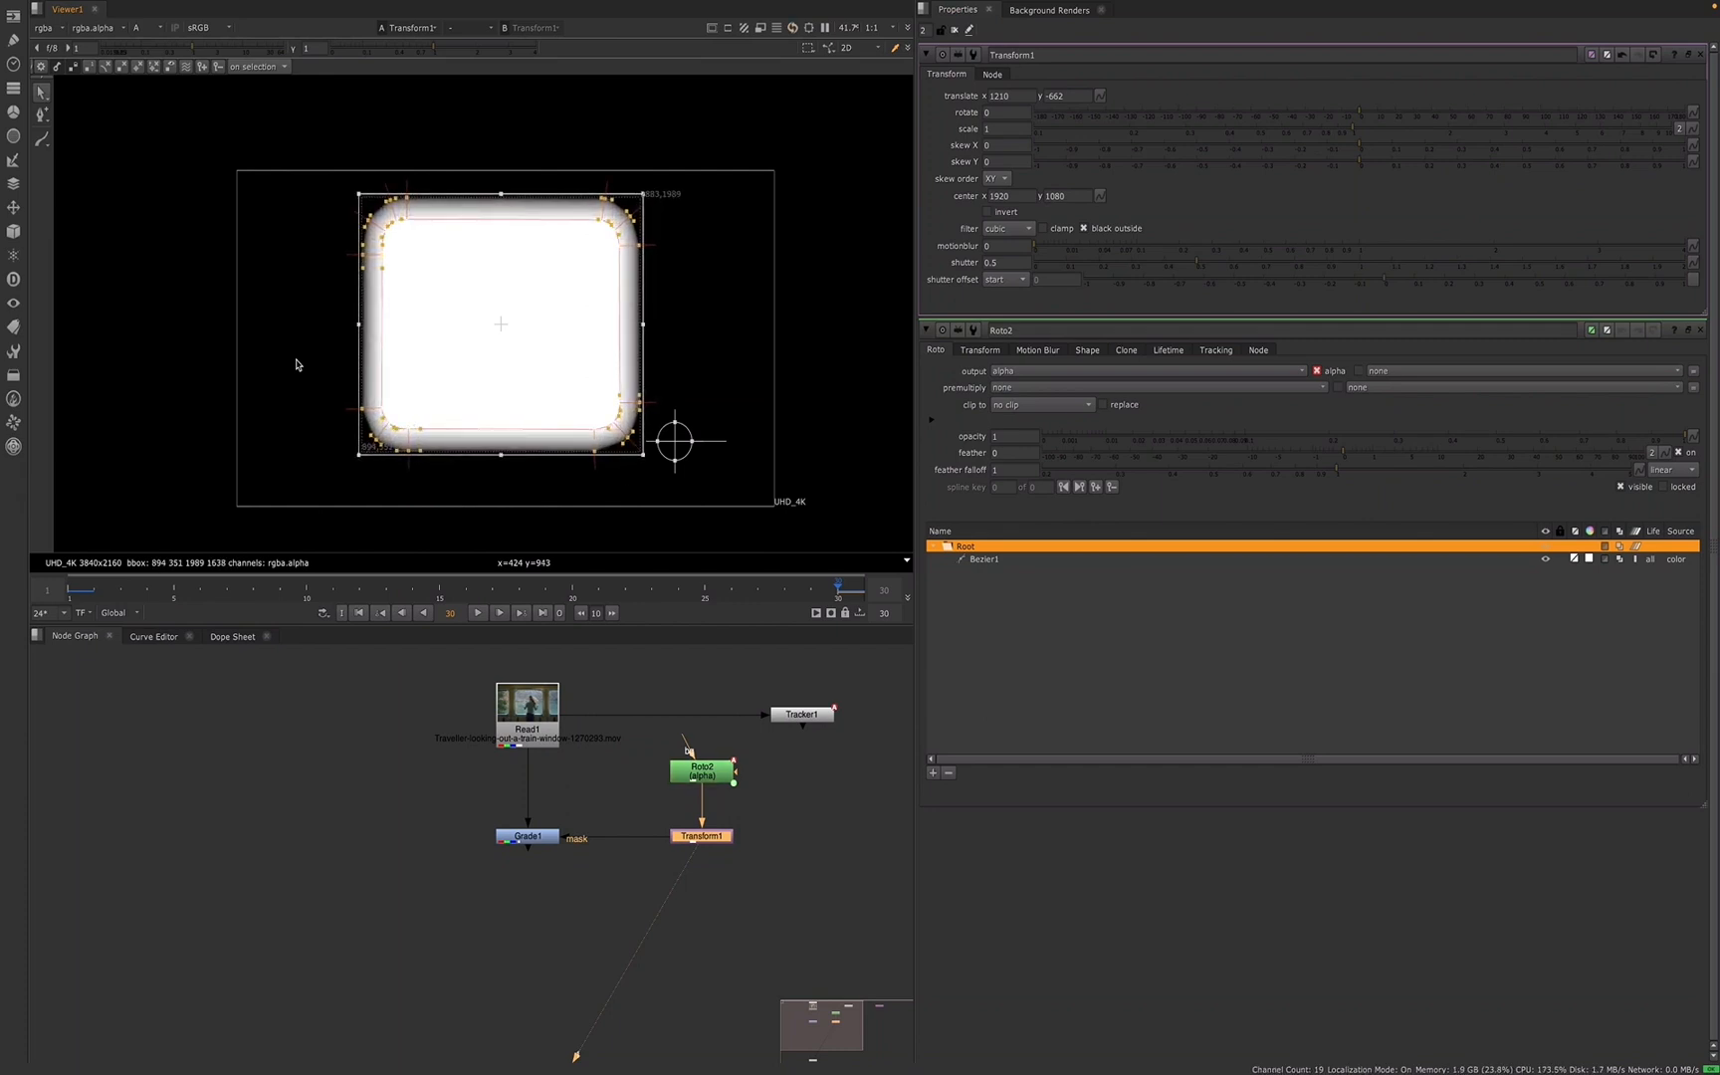
key("e")
key("e")
key("e")
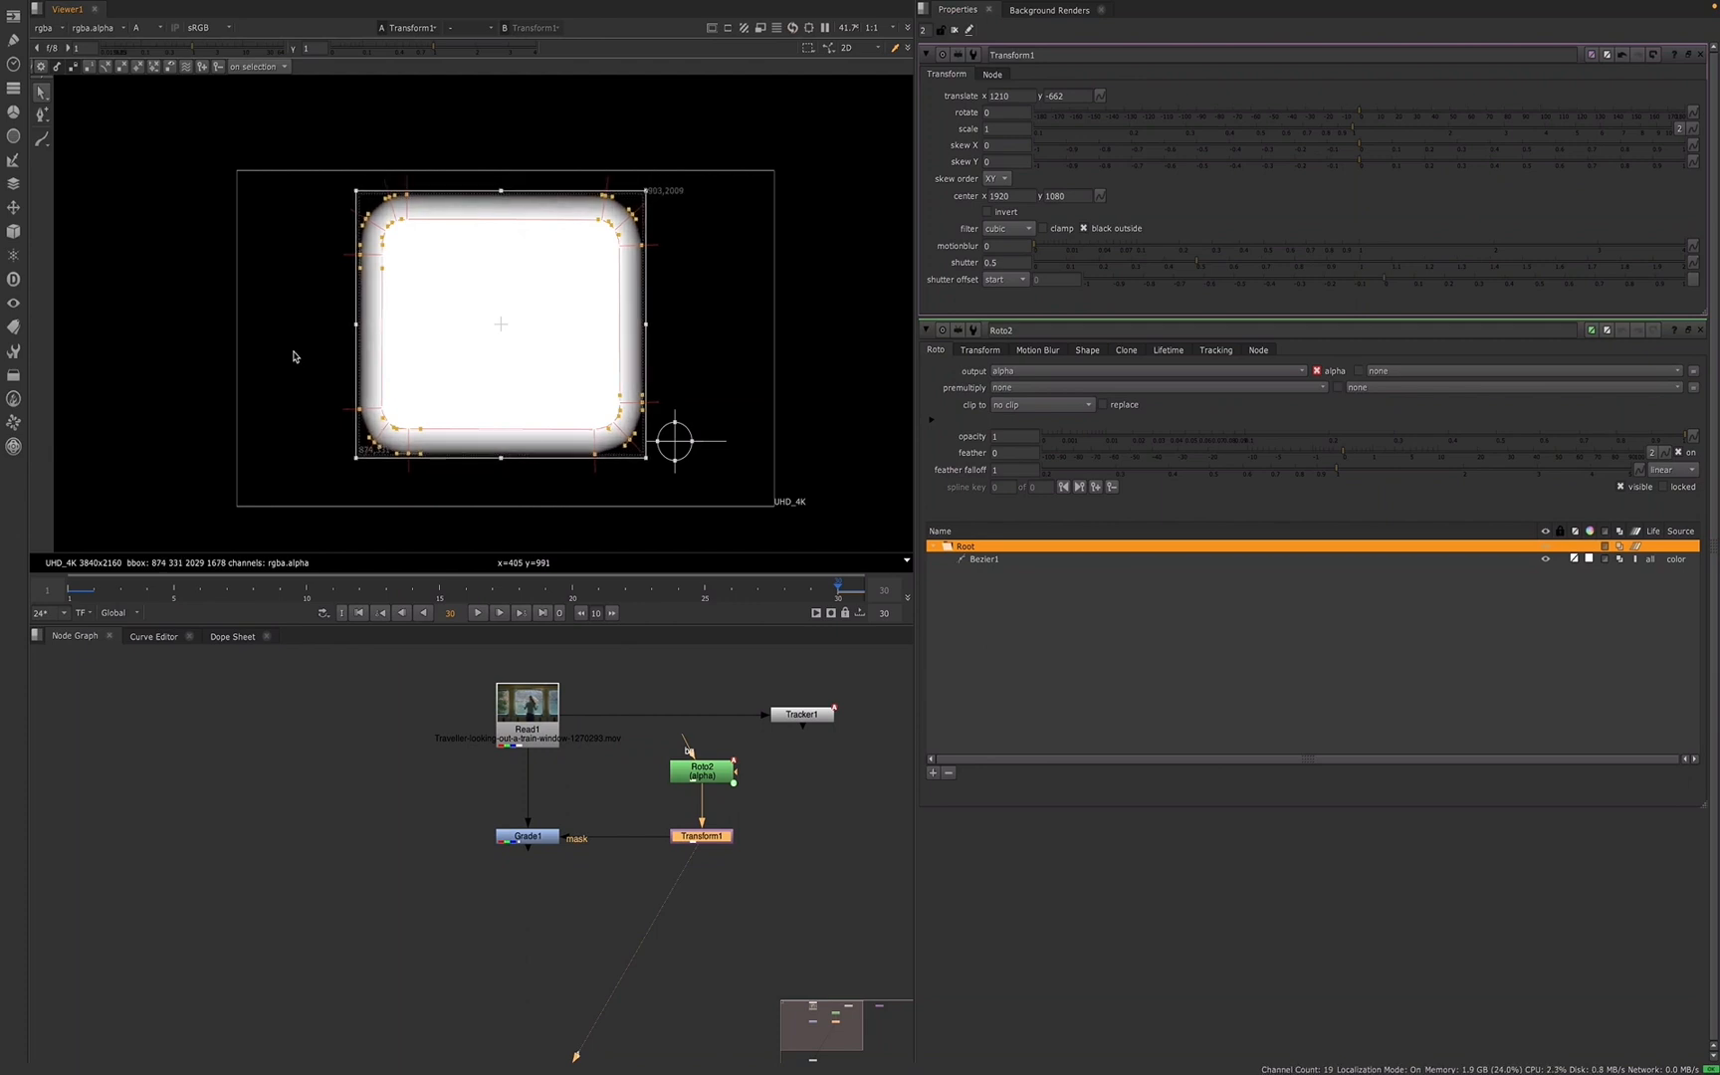
key("shift+e")
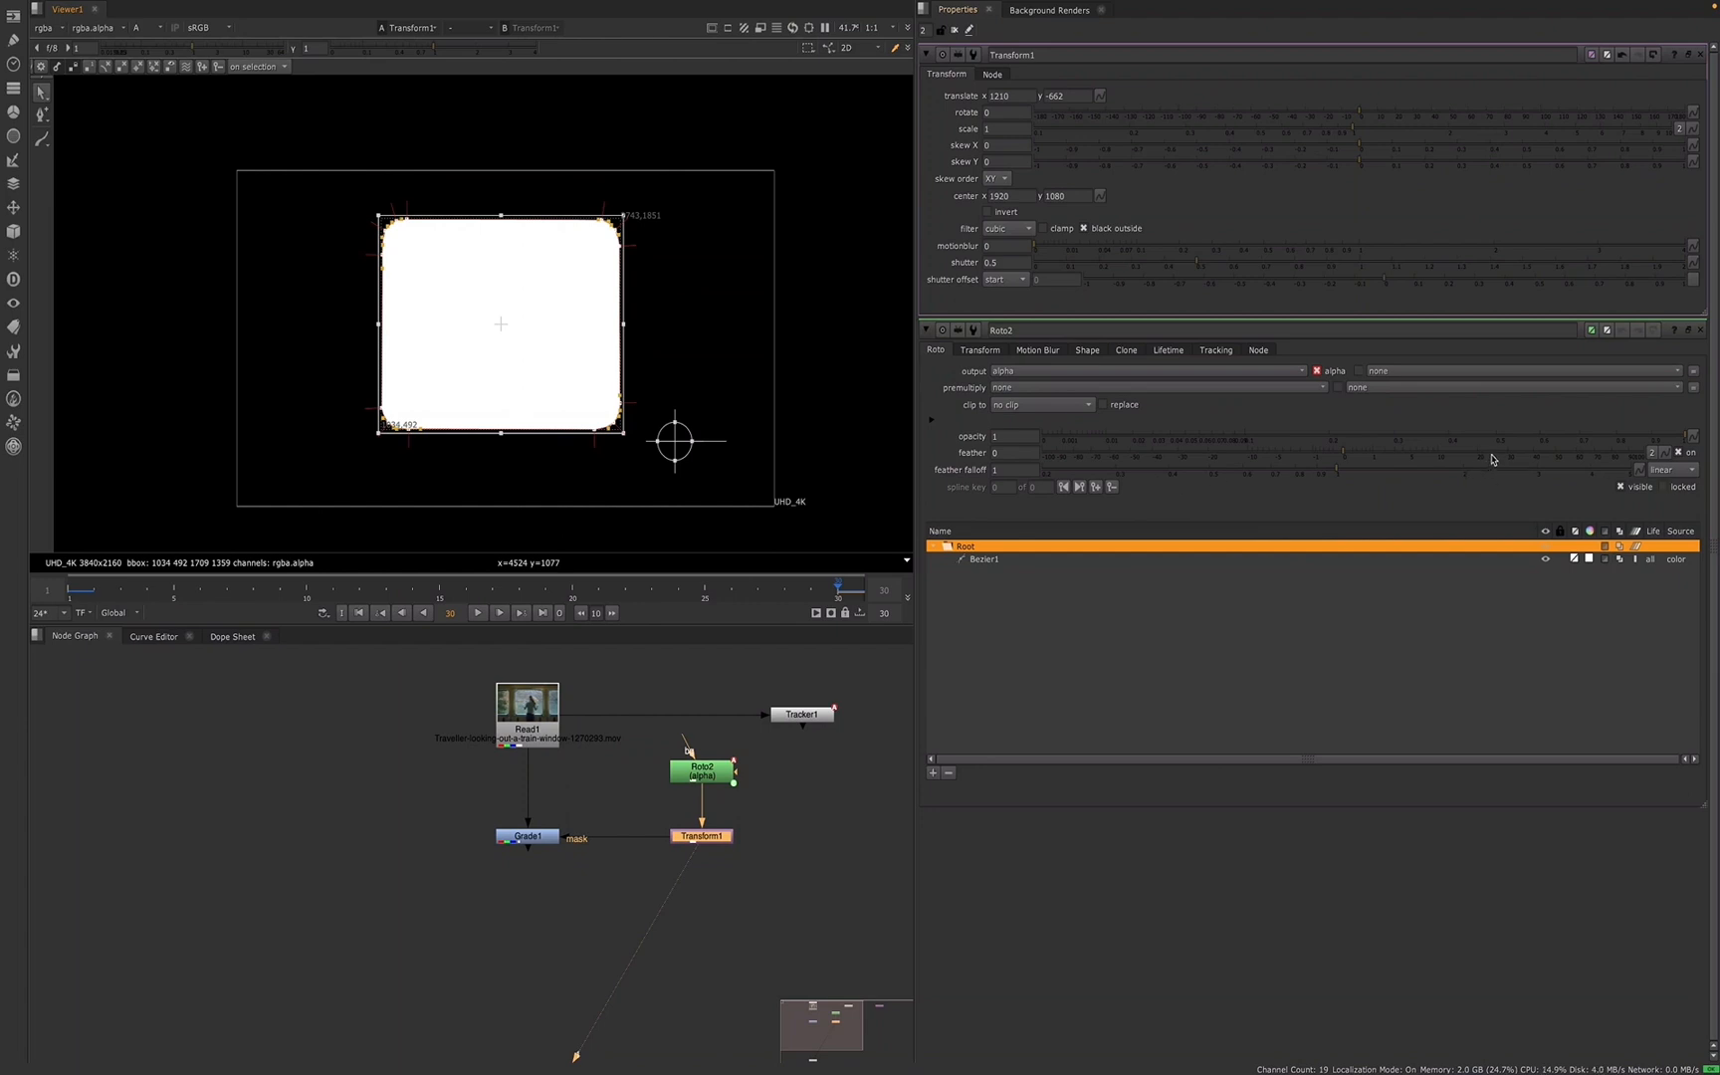
- Set Roto2's overall feather to 98
left_click_drag(1493, 459, 1634, 456)
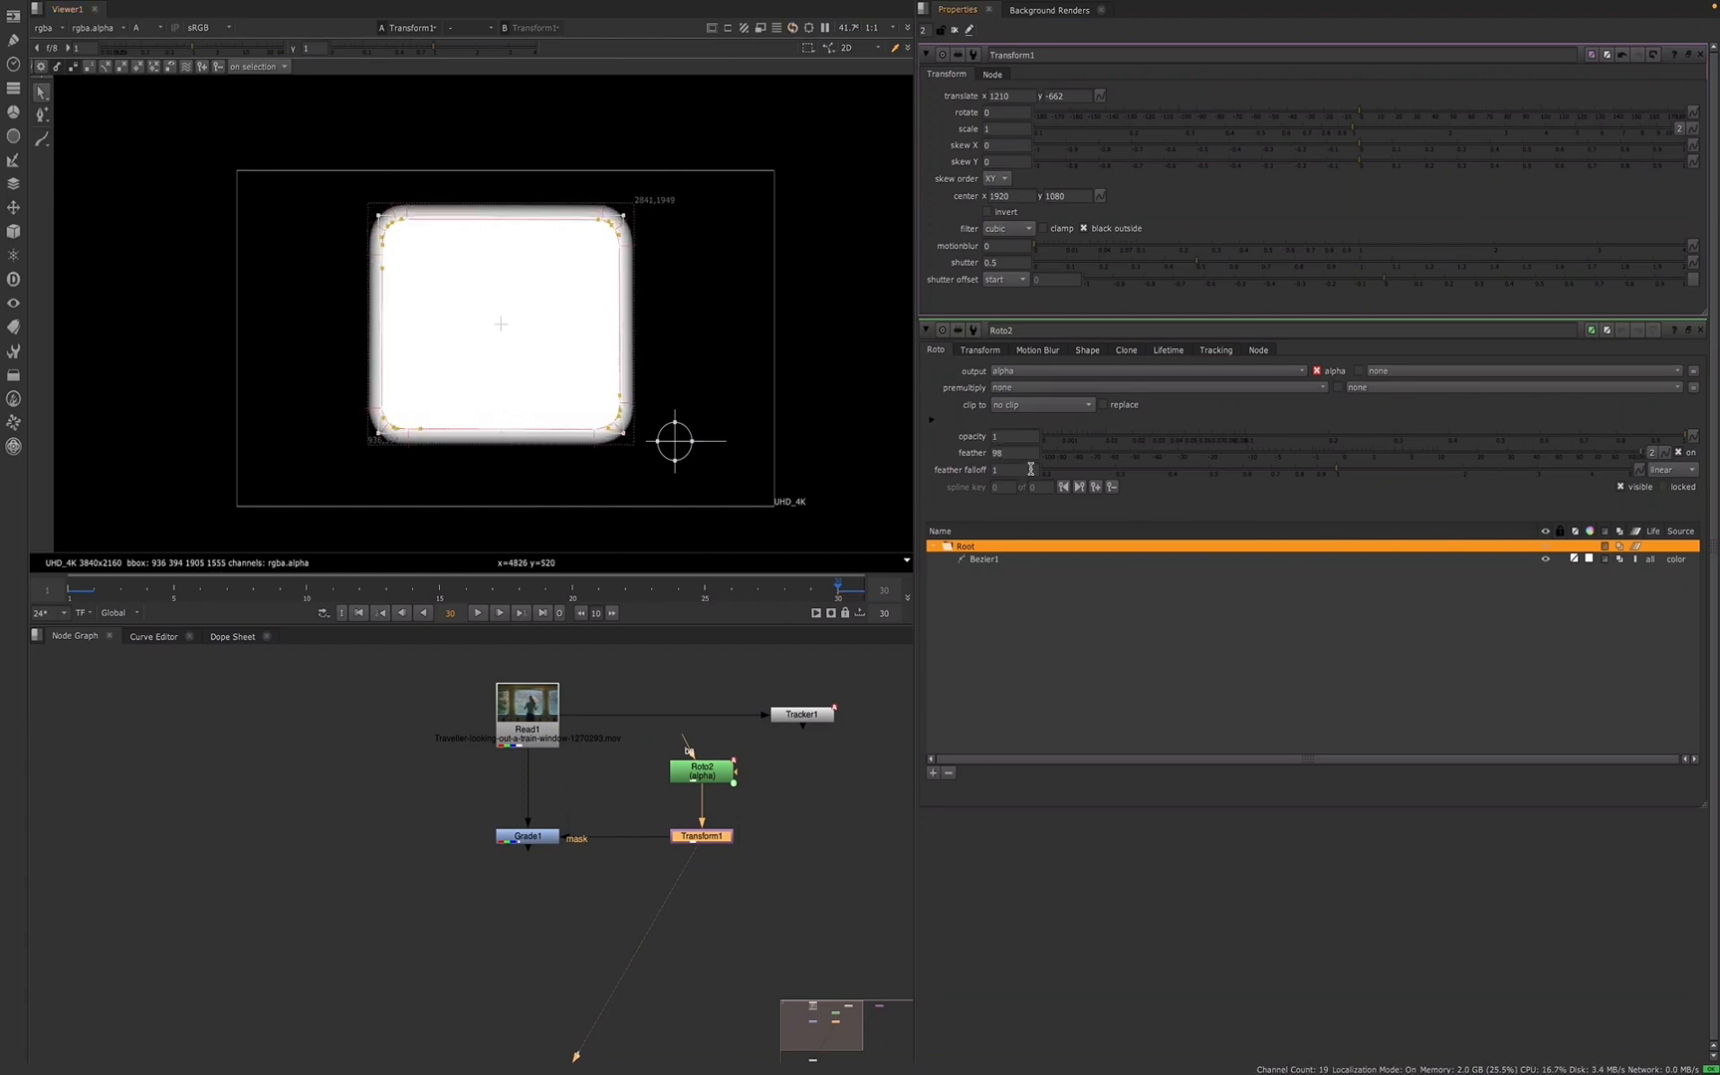
- Reset Roto2's overall feather to 0, expand the feather of all window shape points evenly outward, and deselect the points
left_click(1092, 458, "ctrl")
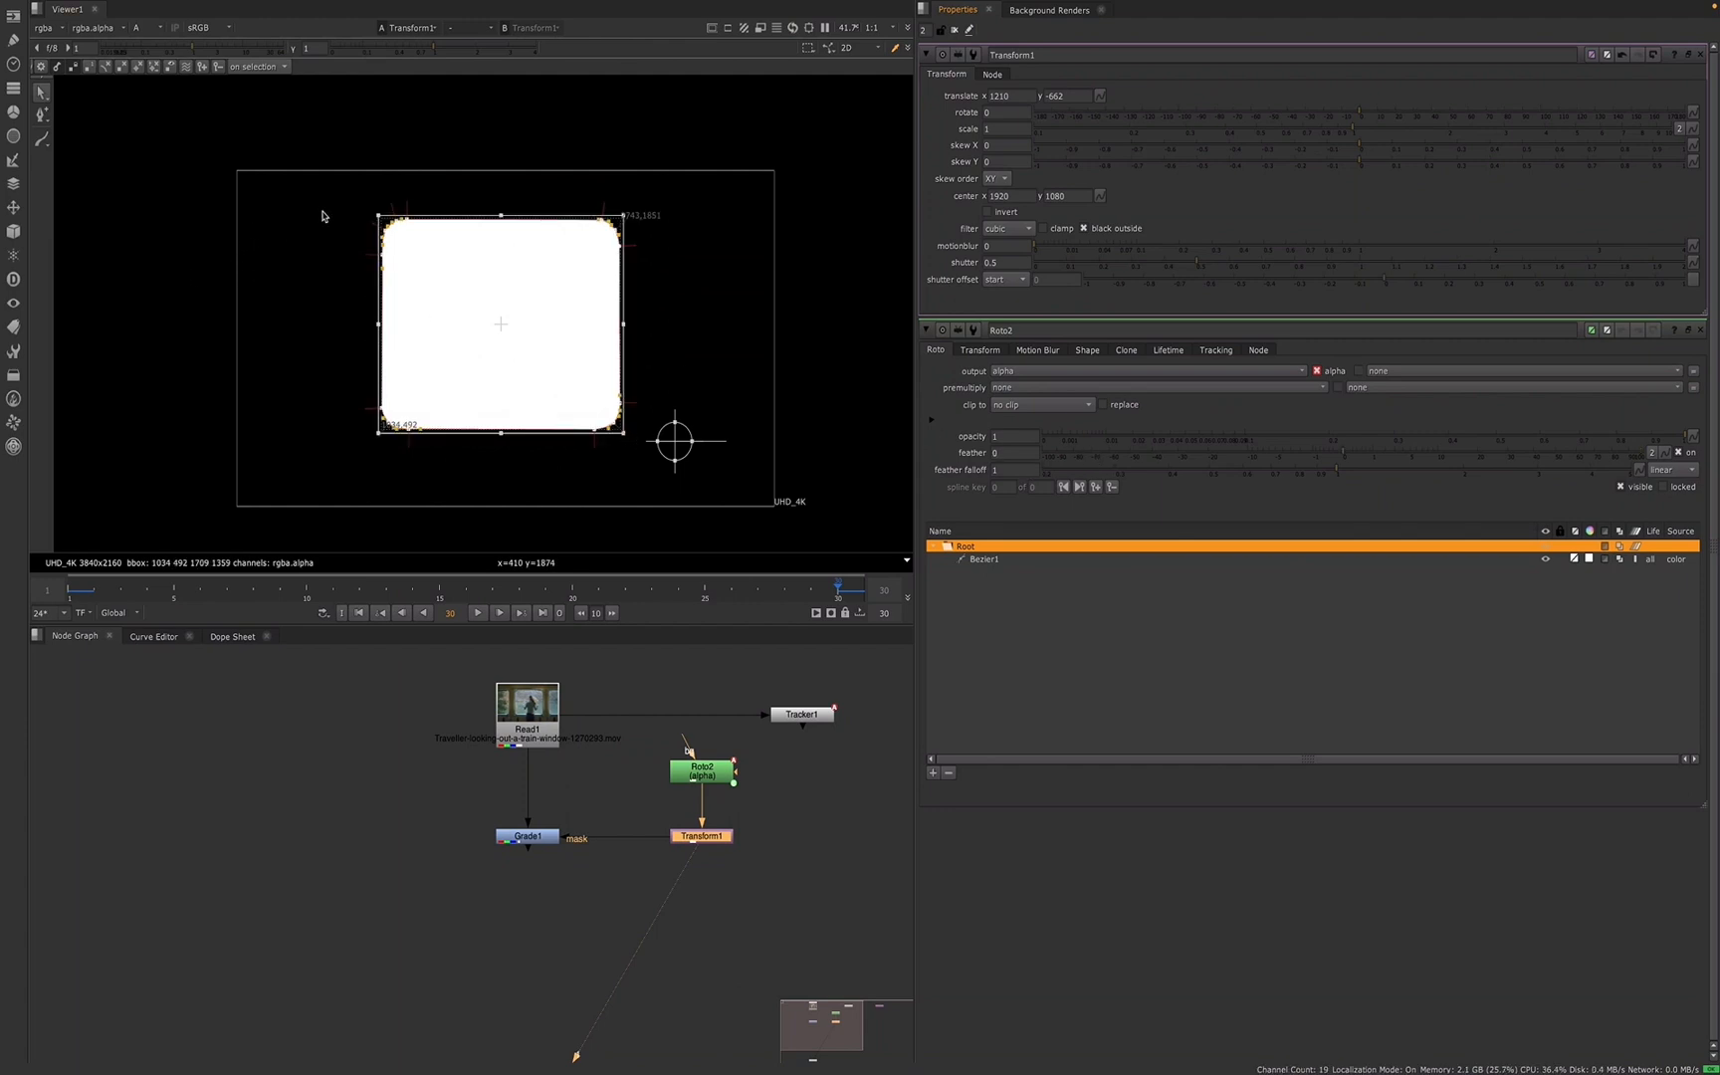
key("e")
key("e")
key("e")
key("e")
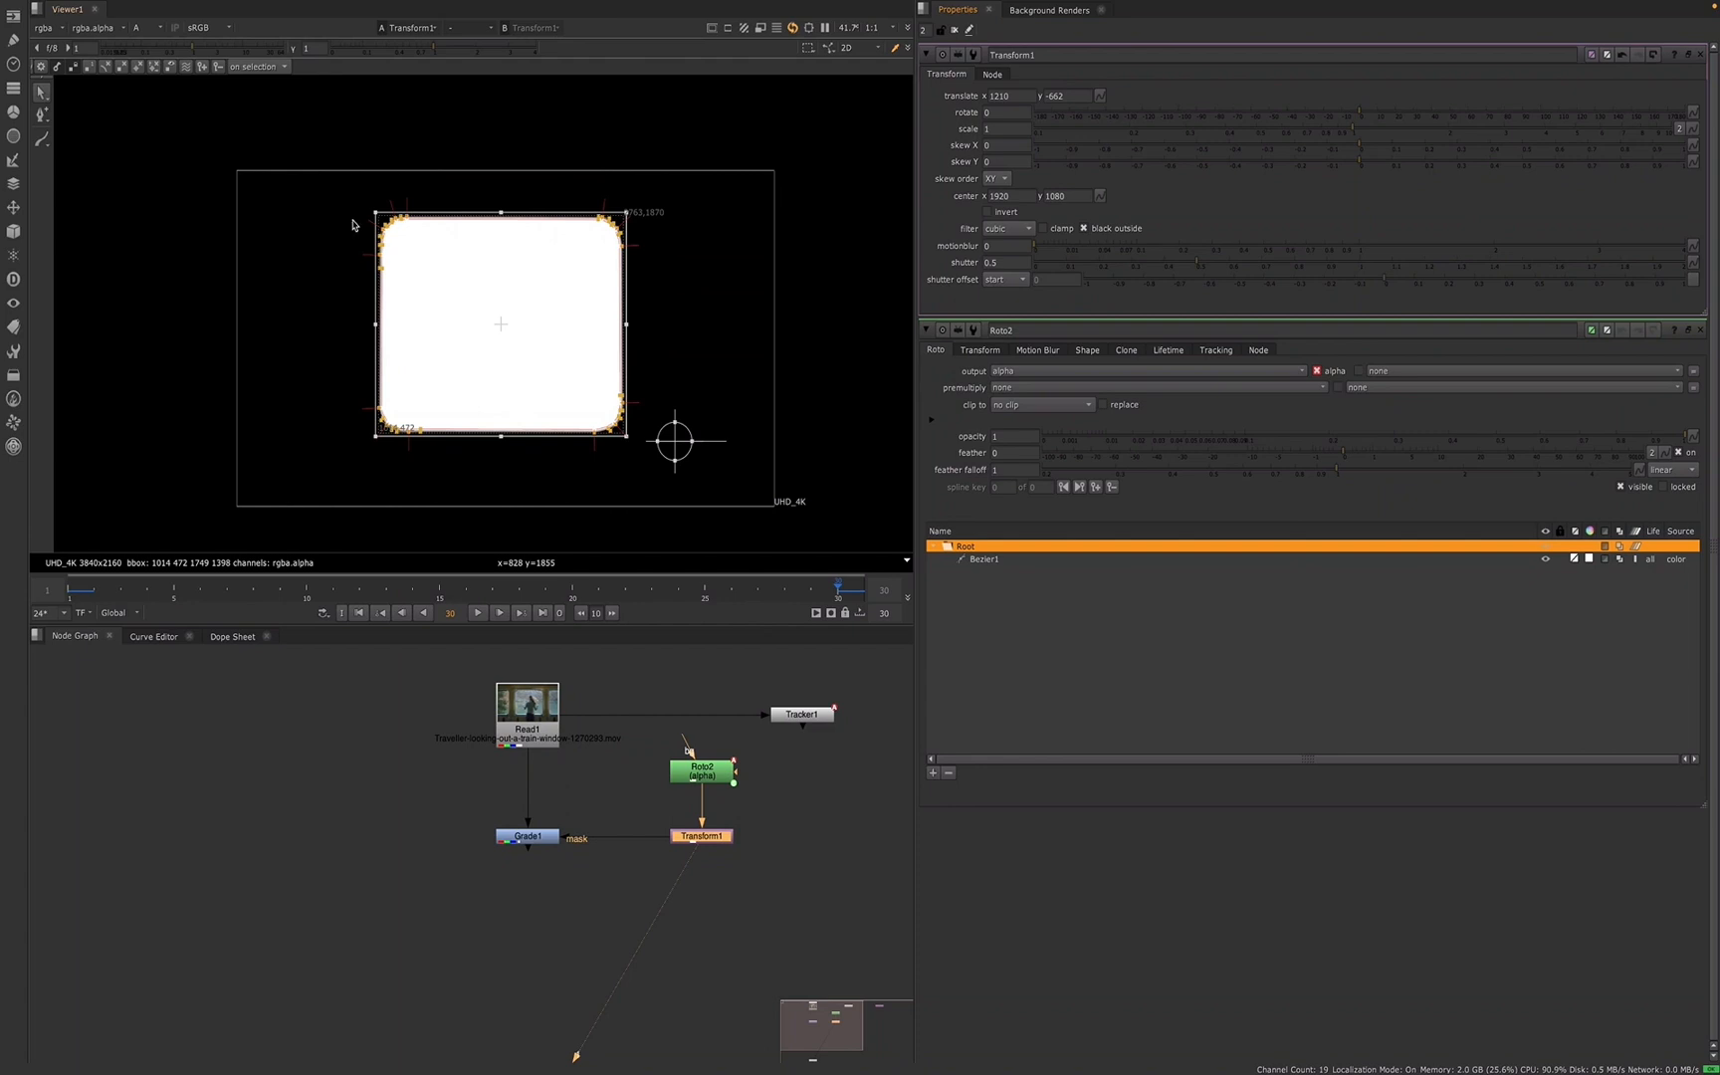
key("e")
key("e")
key("e")
key("e")
key("e")
key("e")
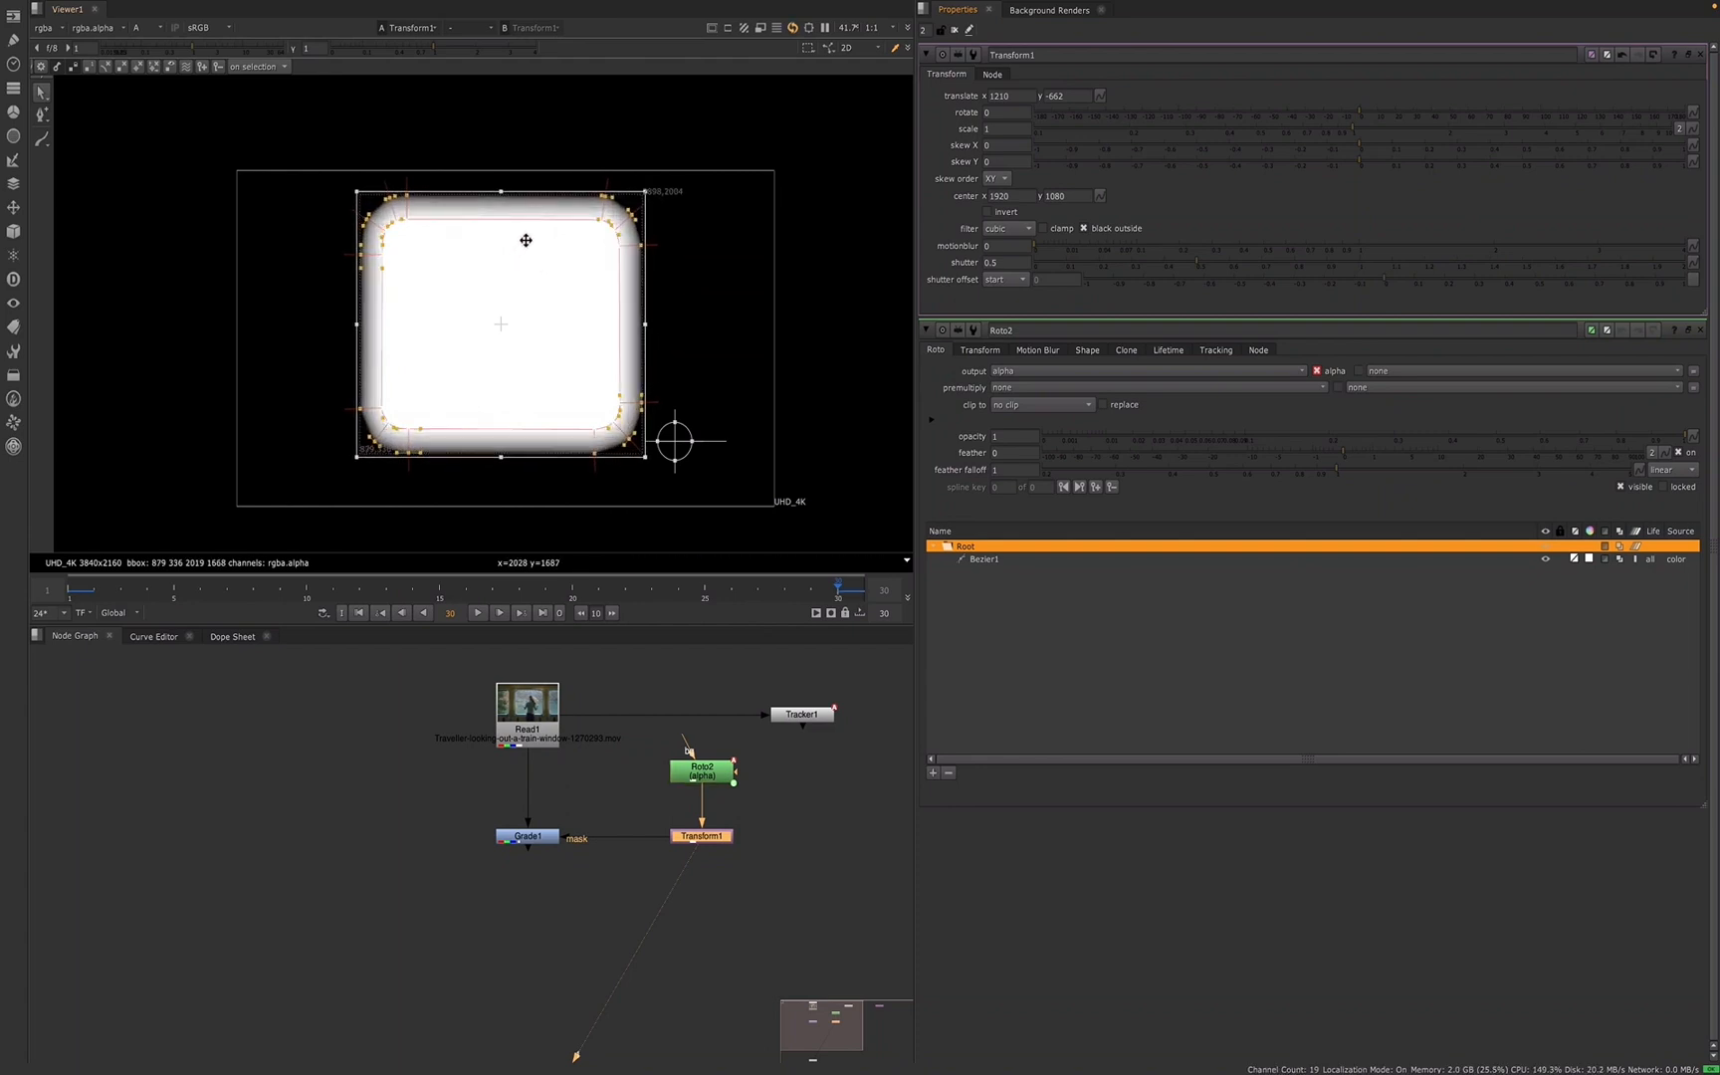
key("e")
key("e")
key("e")
key("e")
scroll(602, 174, "up", 5)
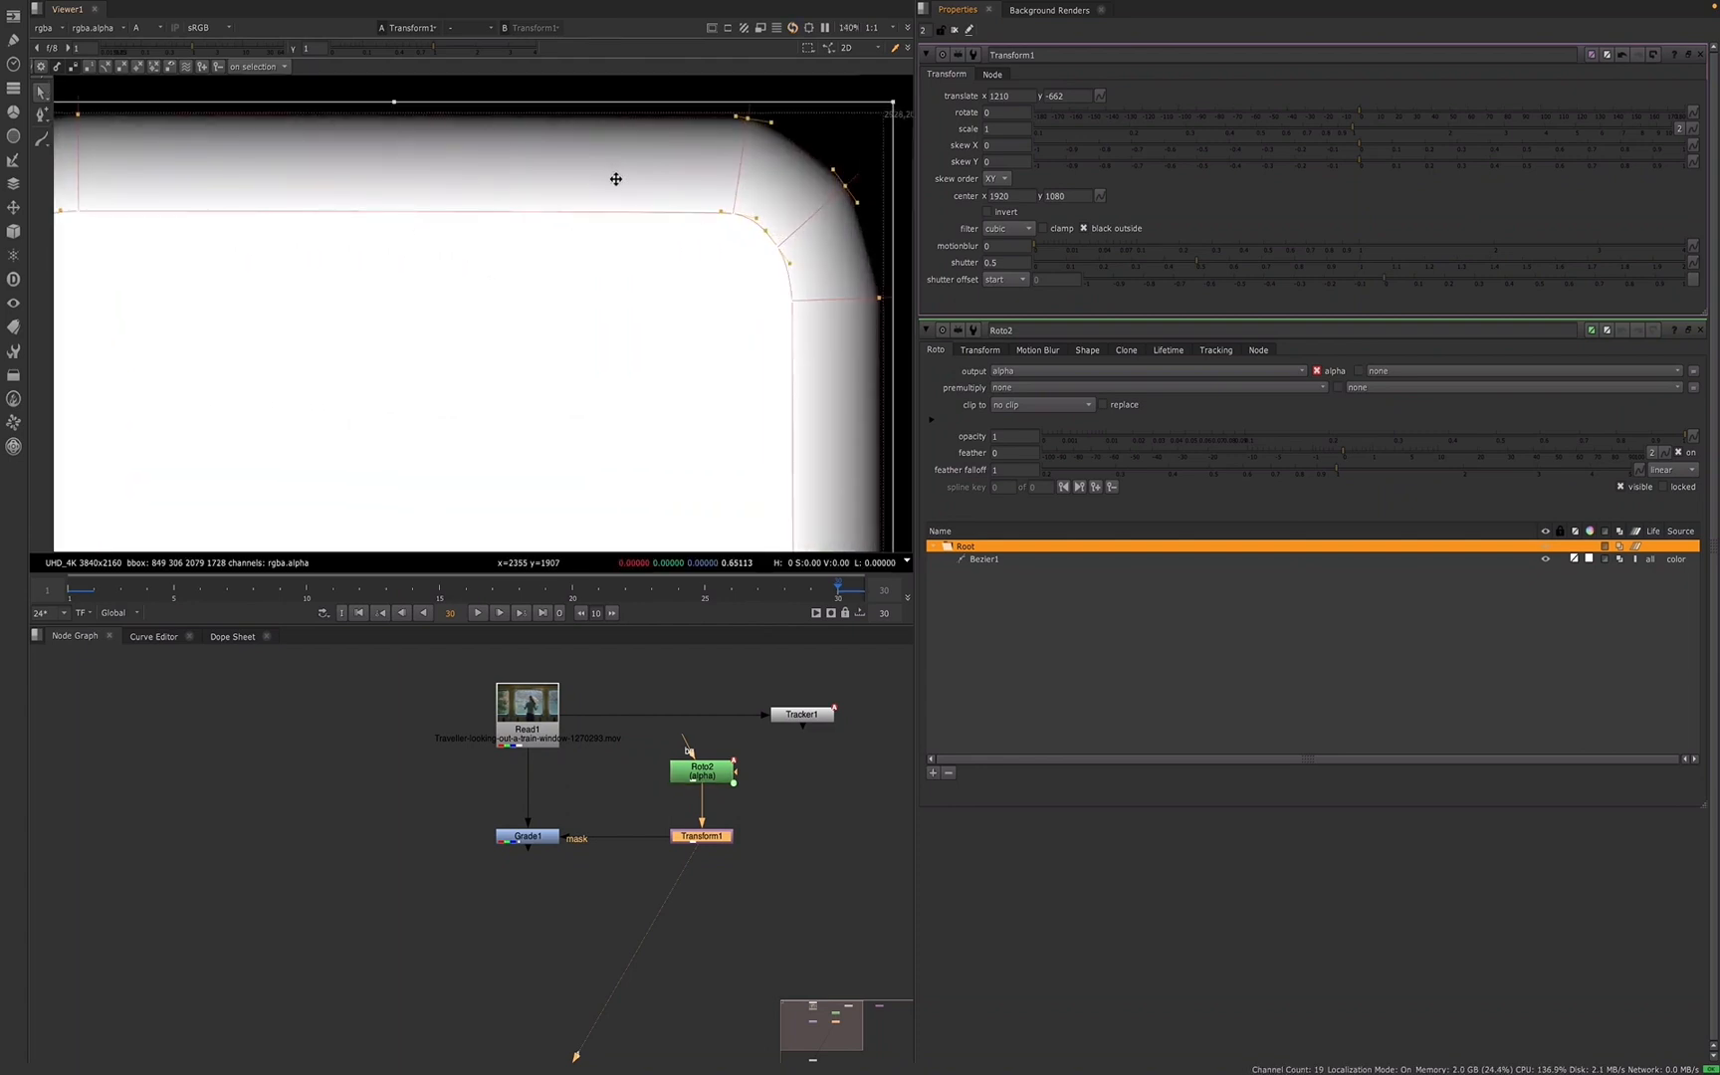
left_click(485, 84)
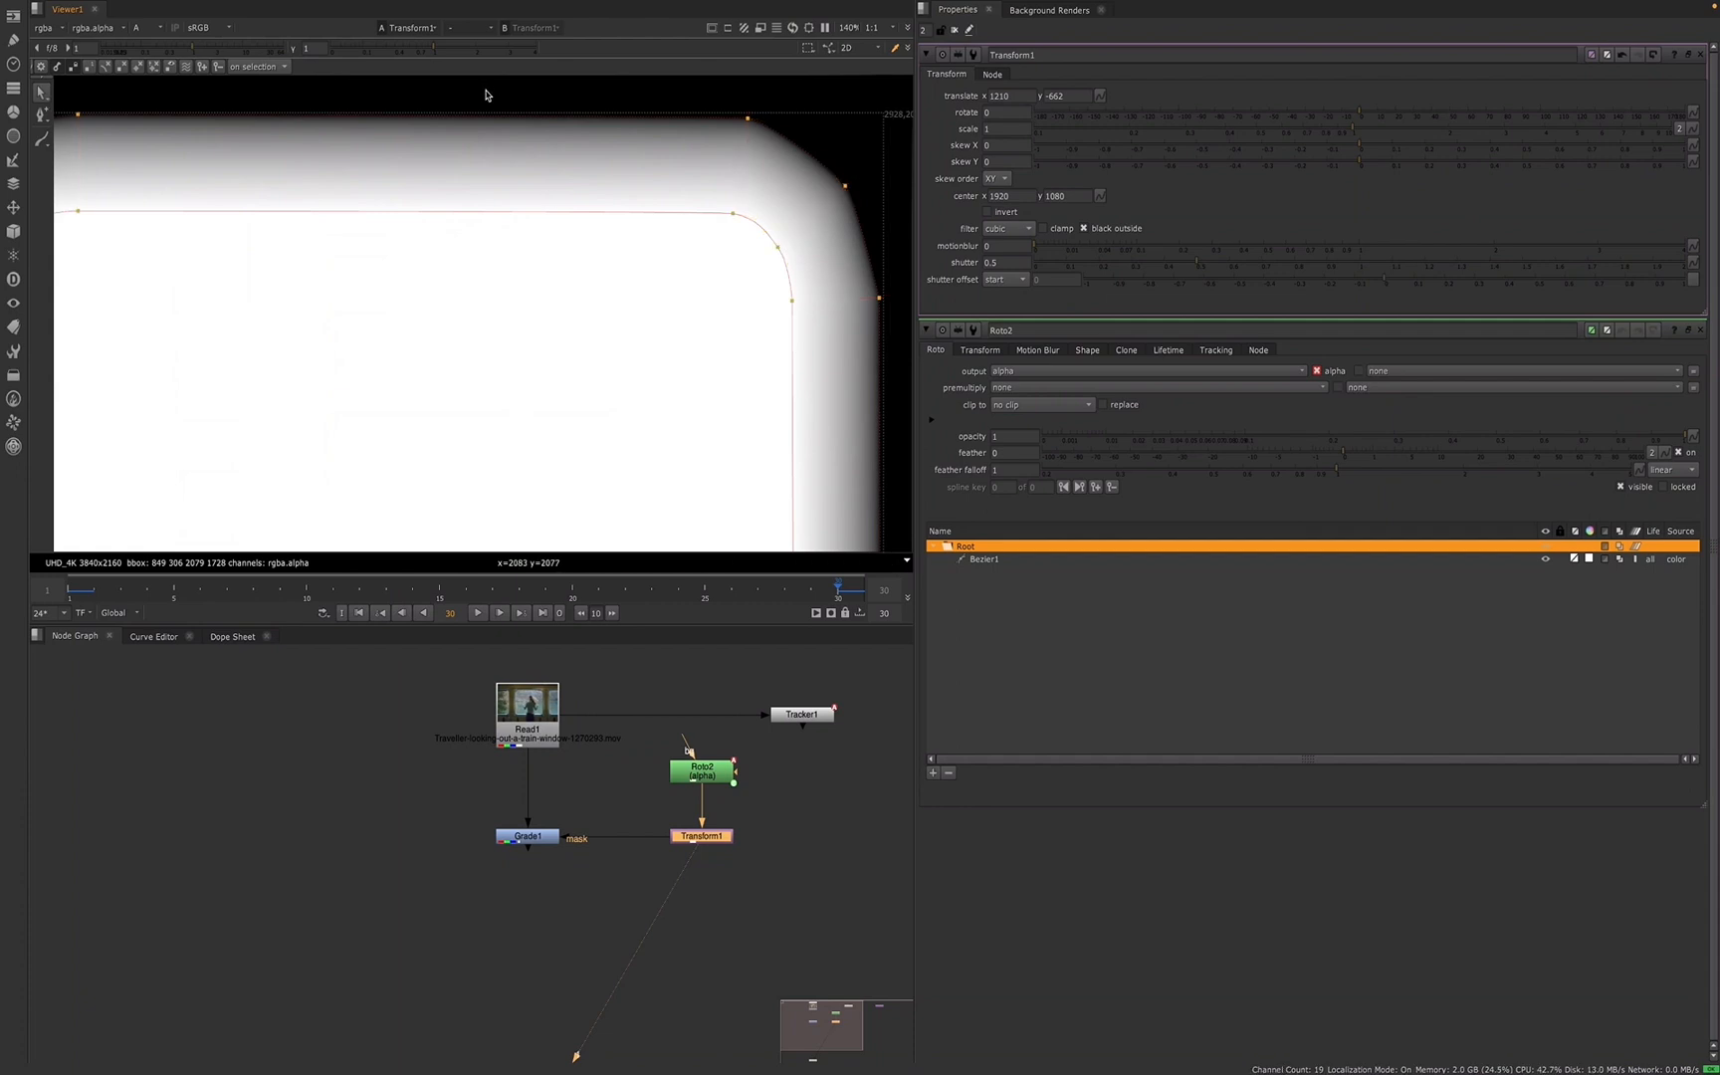
- Set the feather falloff type of Roto2's Root layer to smooth1
scroll(488, 88, "down", 3)
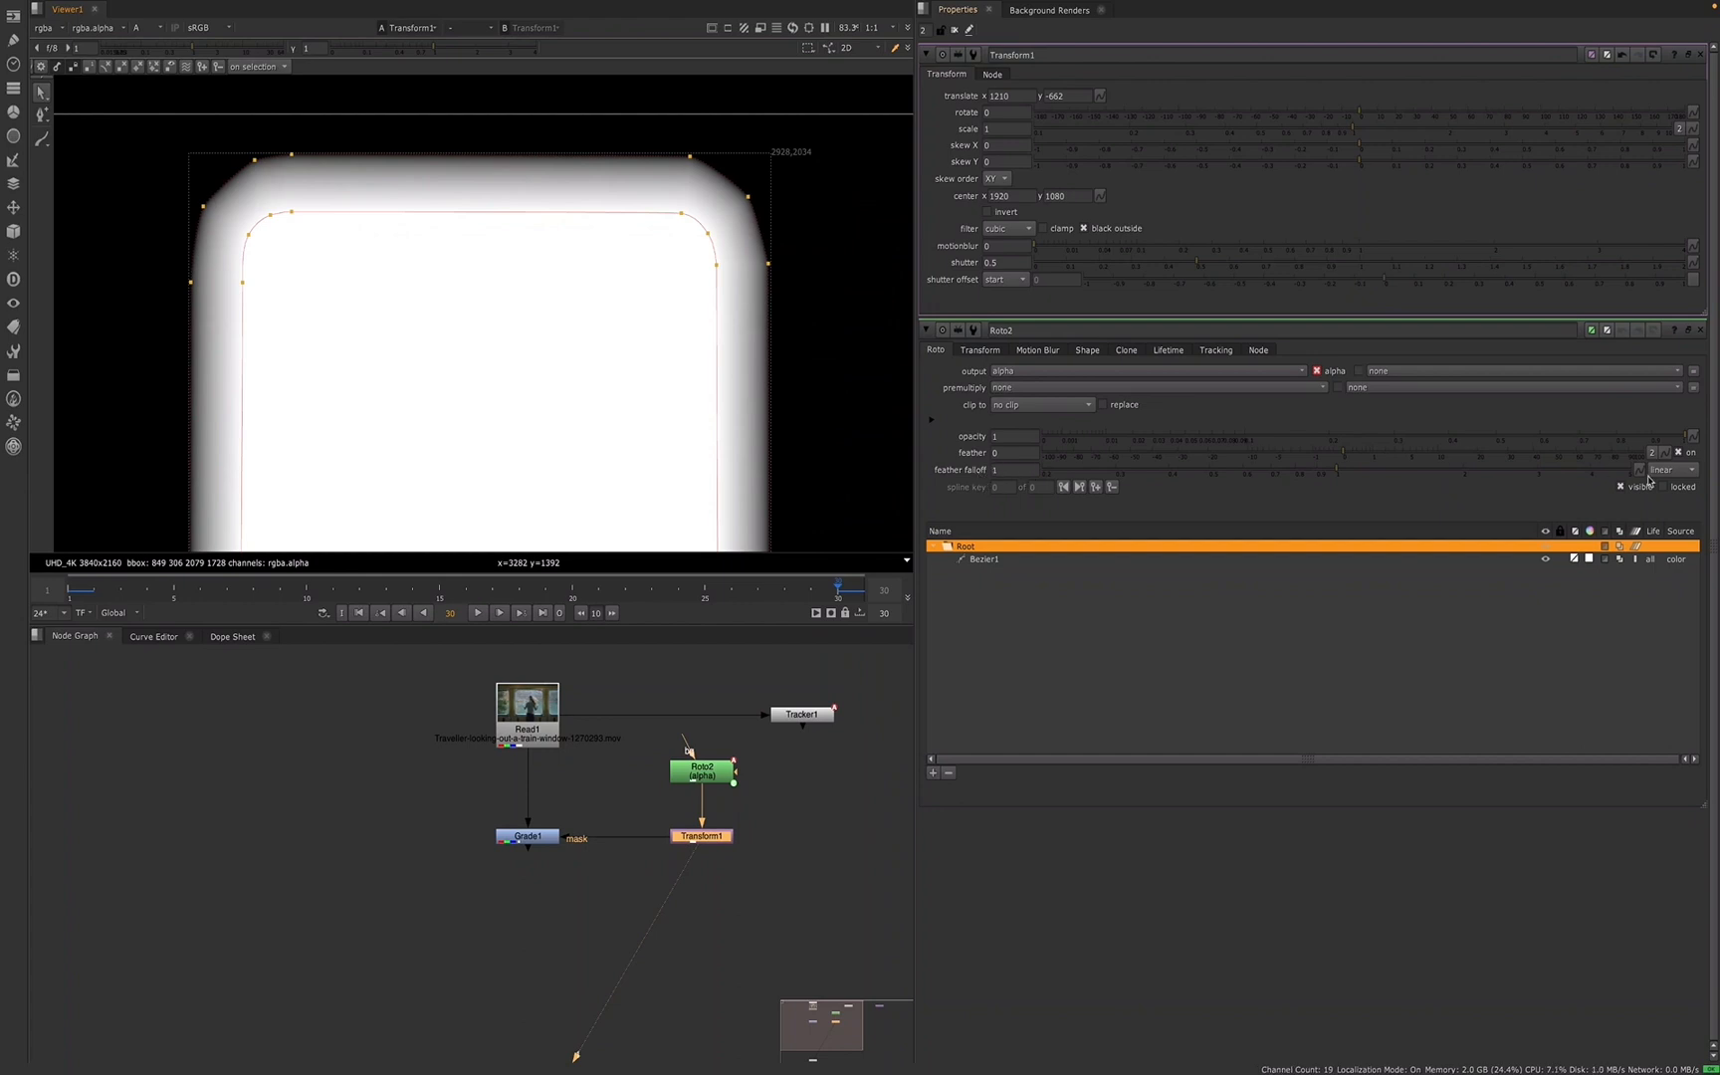
left_click(1686, 477)
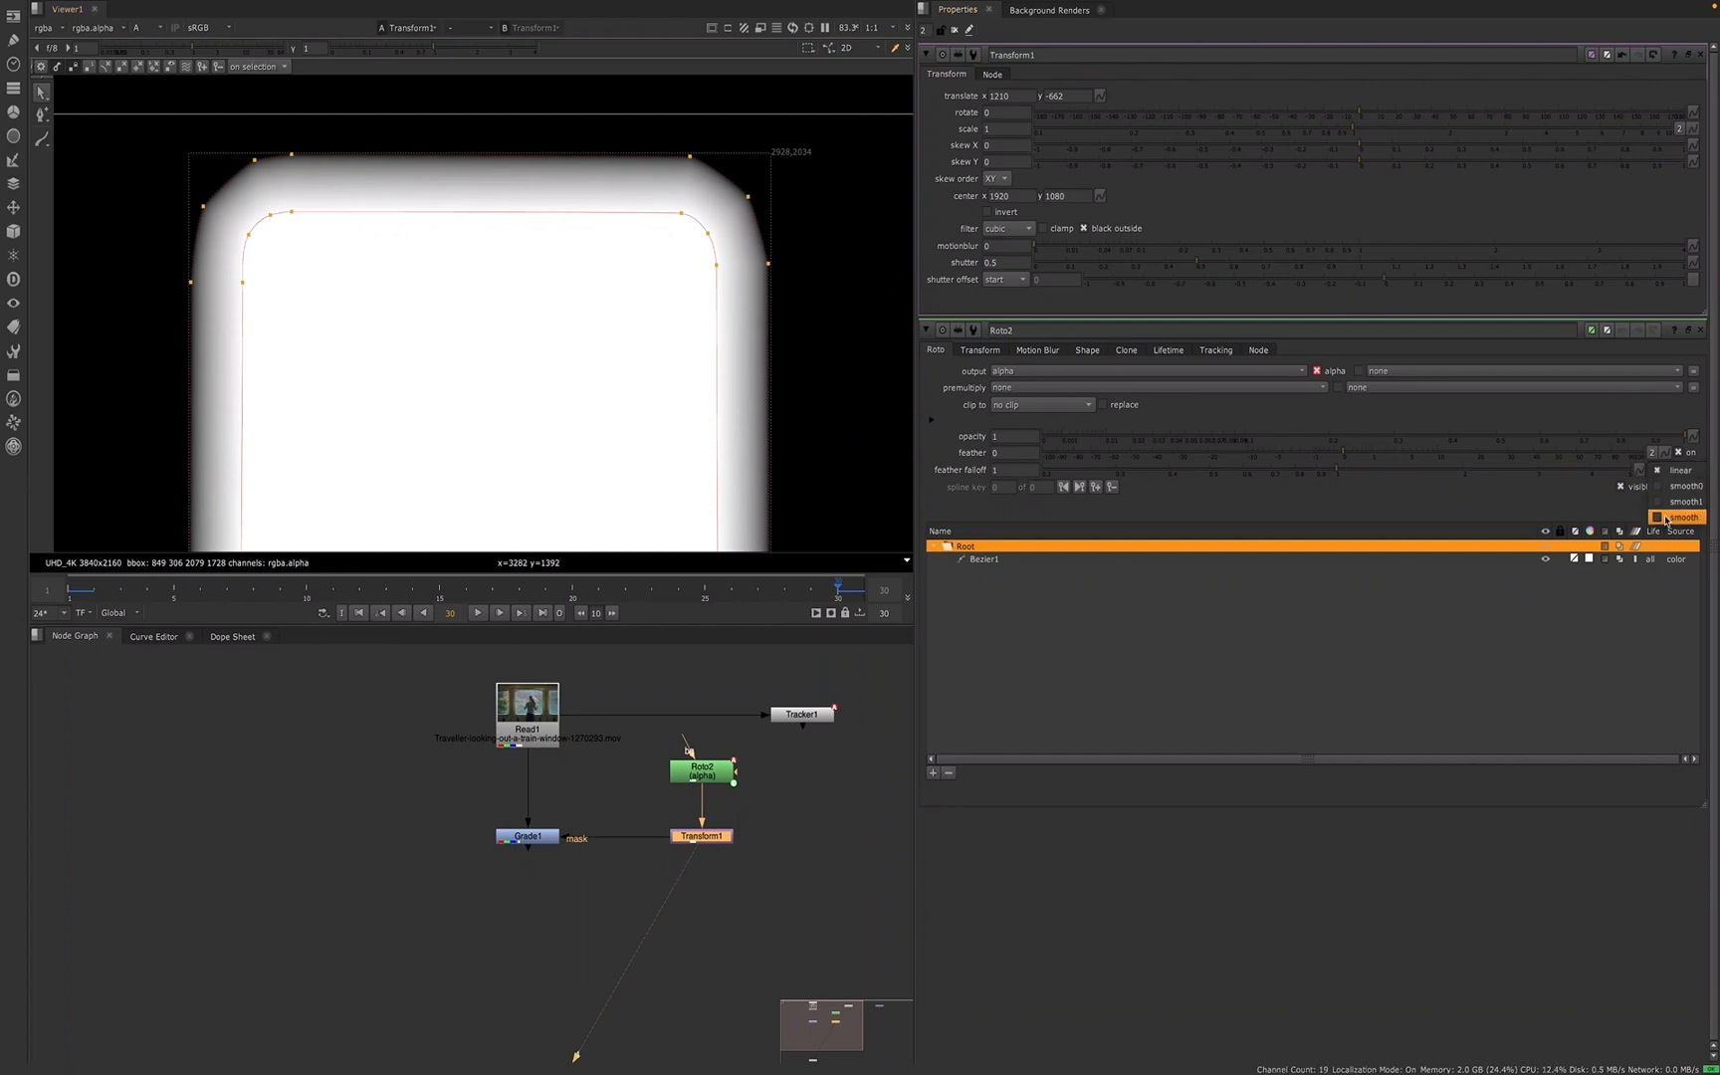
left_click(1680, 504)
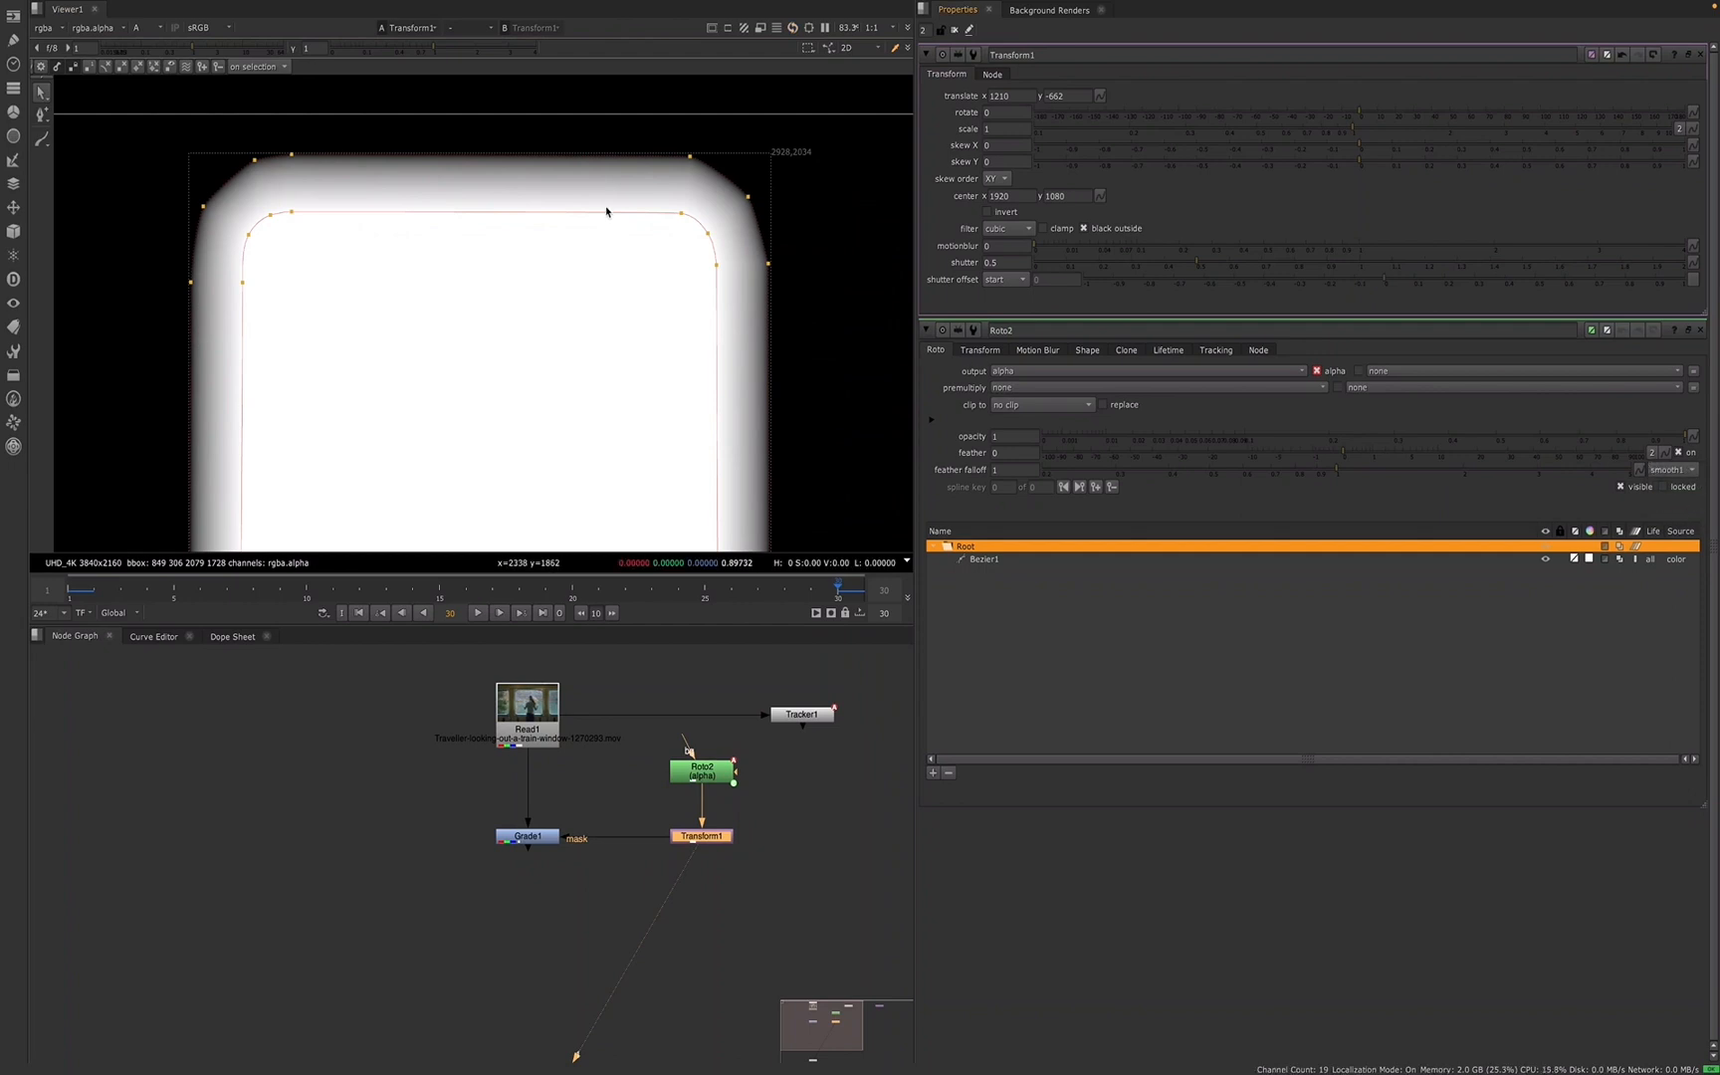
- View Grade1's output in colour with the overlay hidden and examine the mask's feathered edge around the train window
left_click(530, 841)
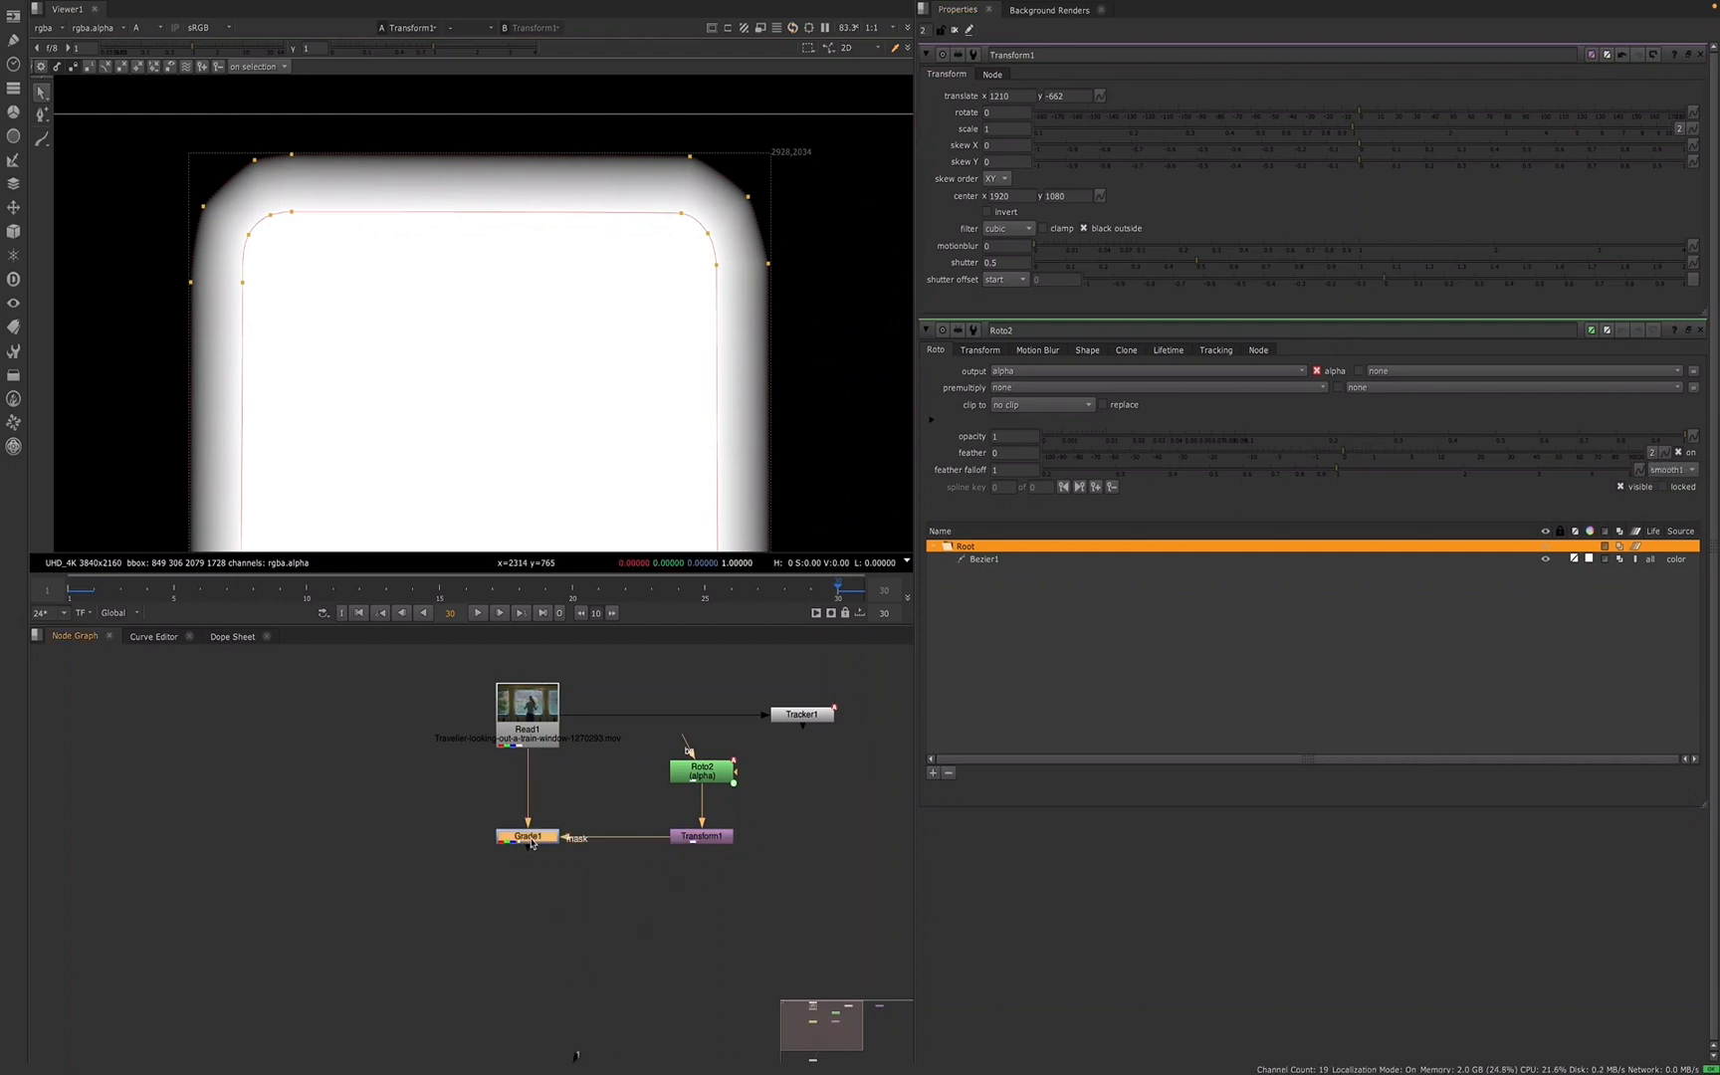
key("1")
key("a")
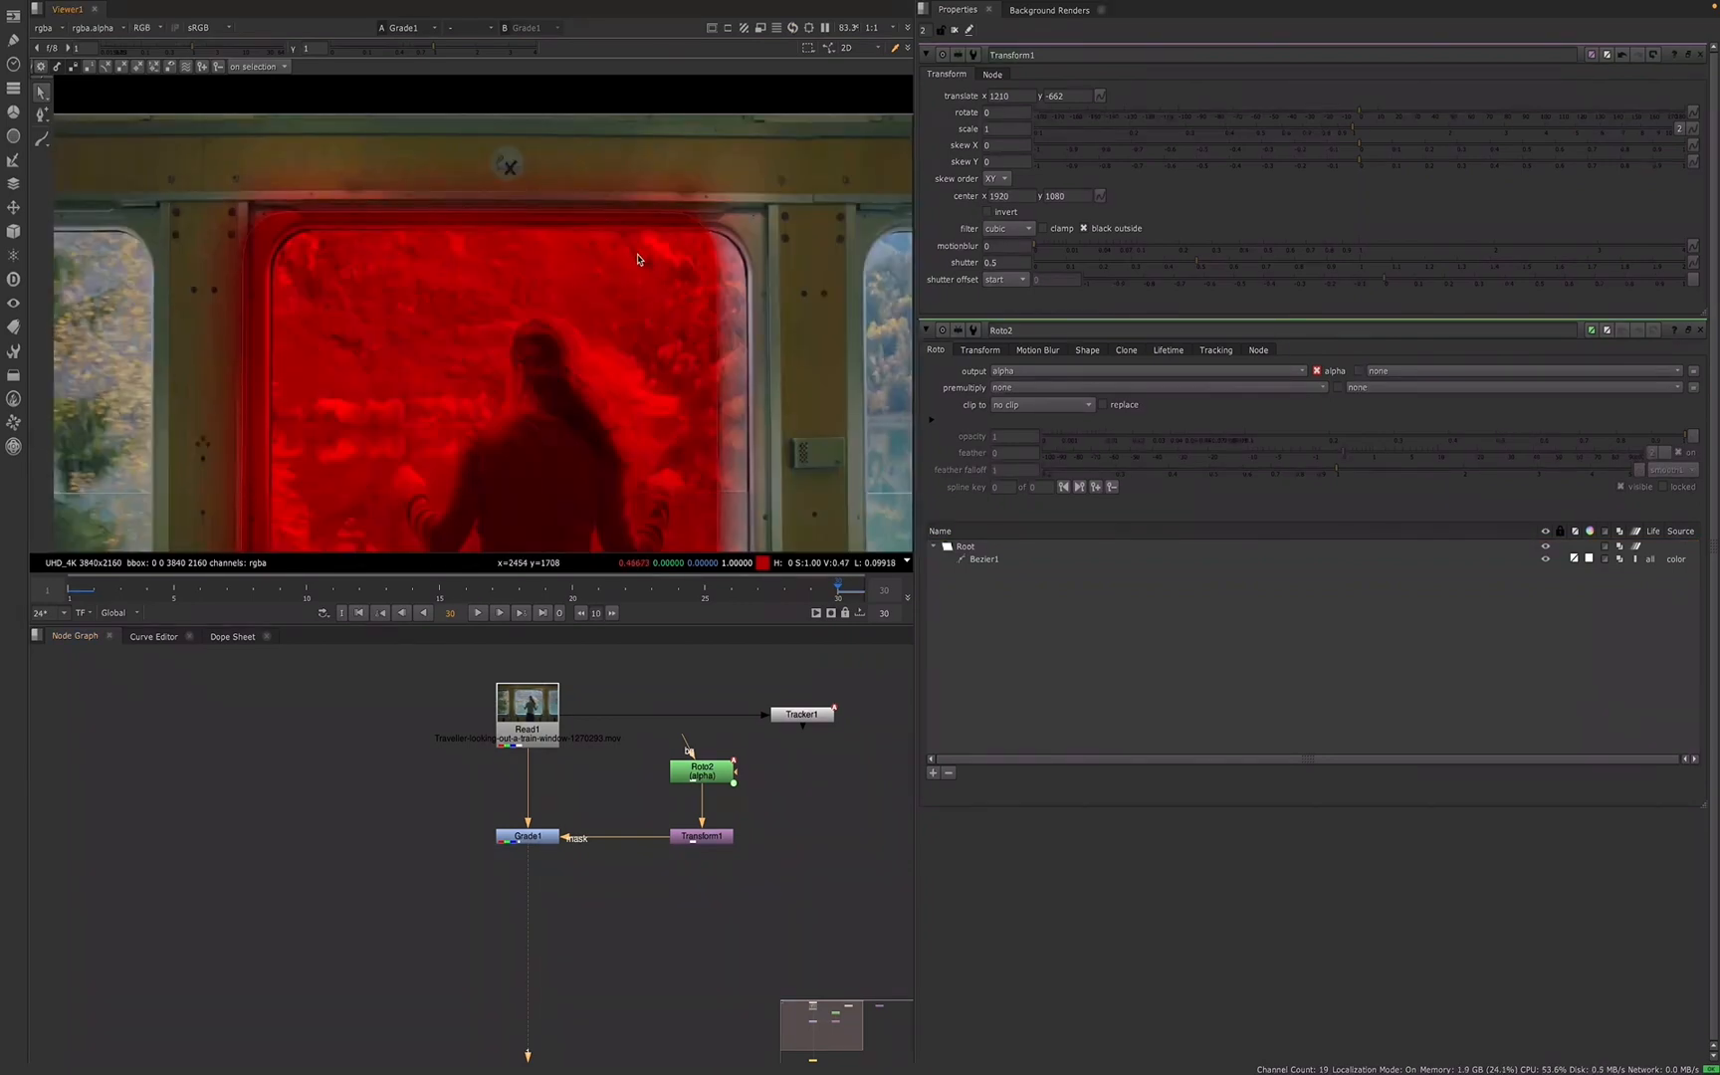
key("o")
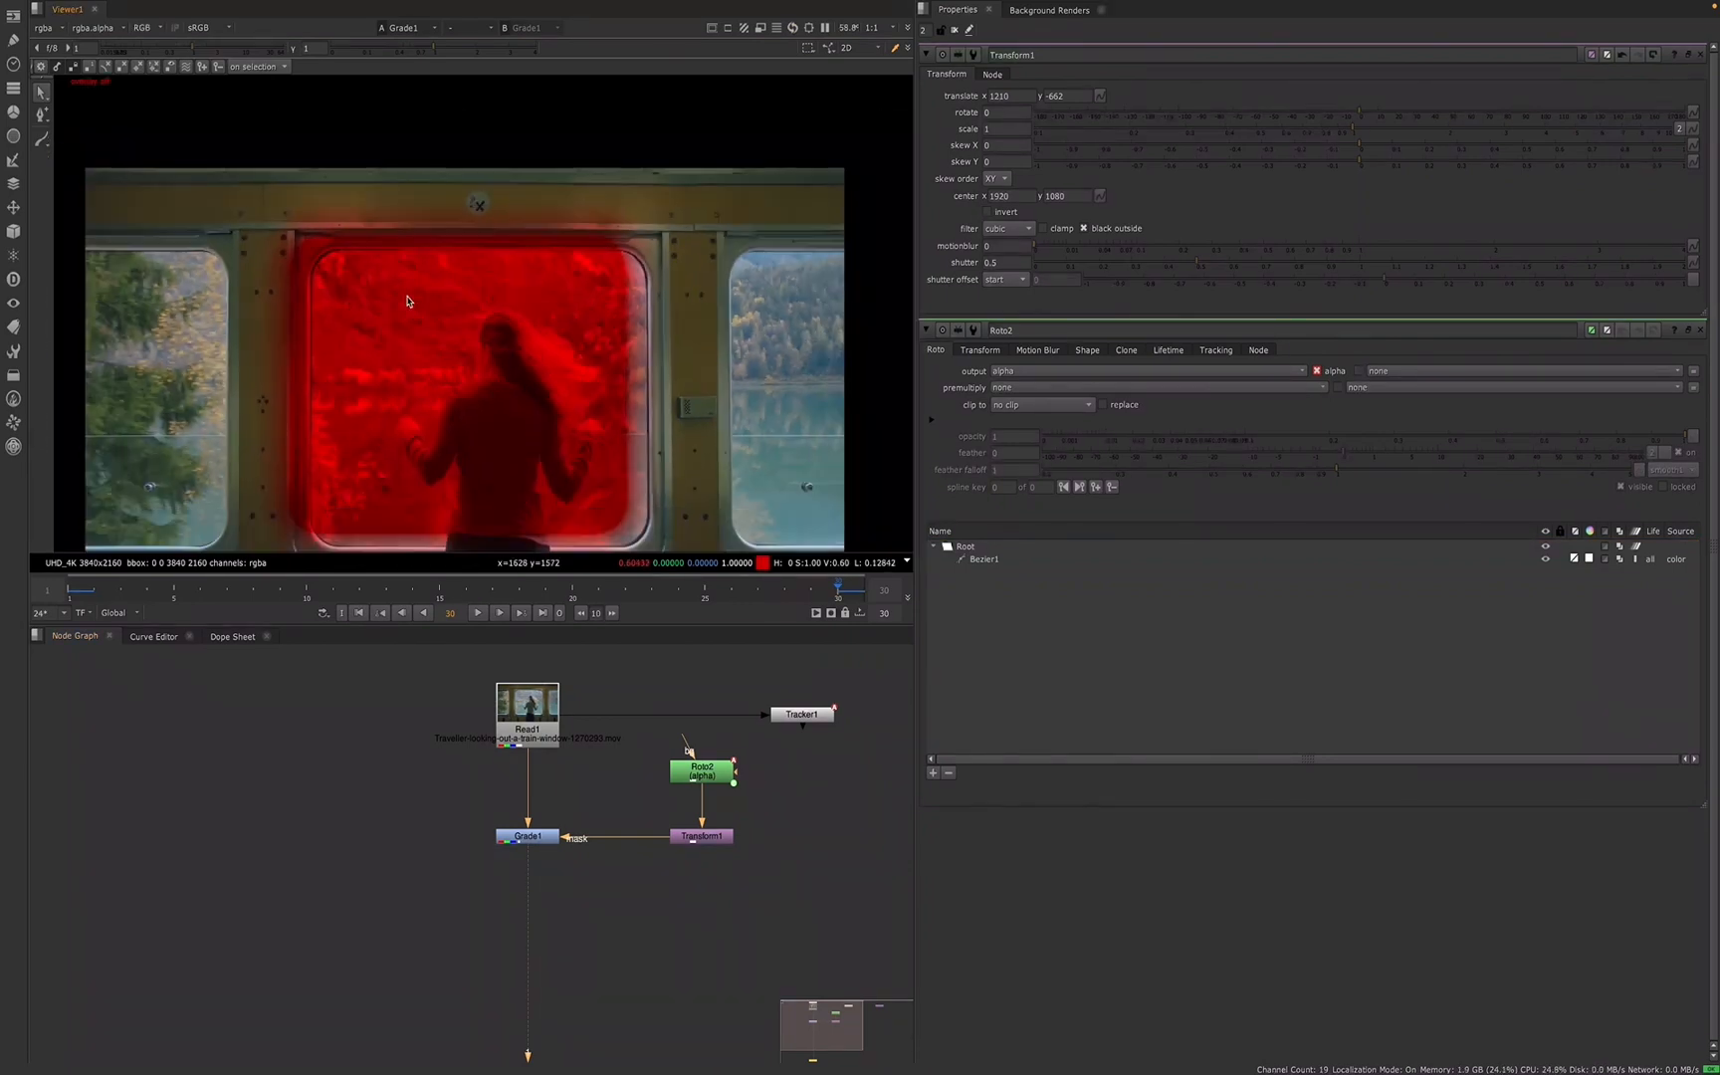
scroll(649, 326, "up", 2)
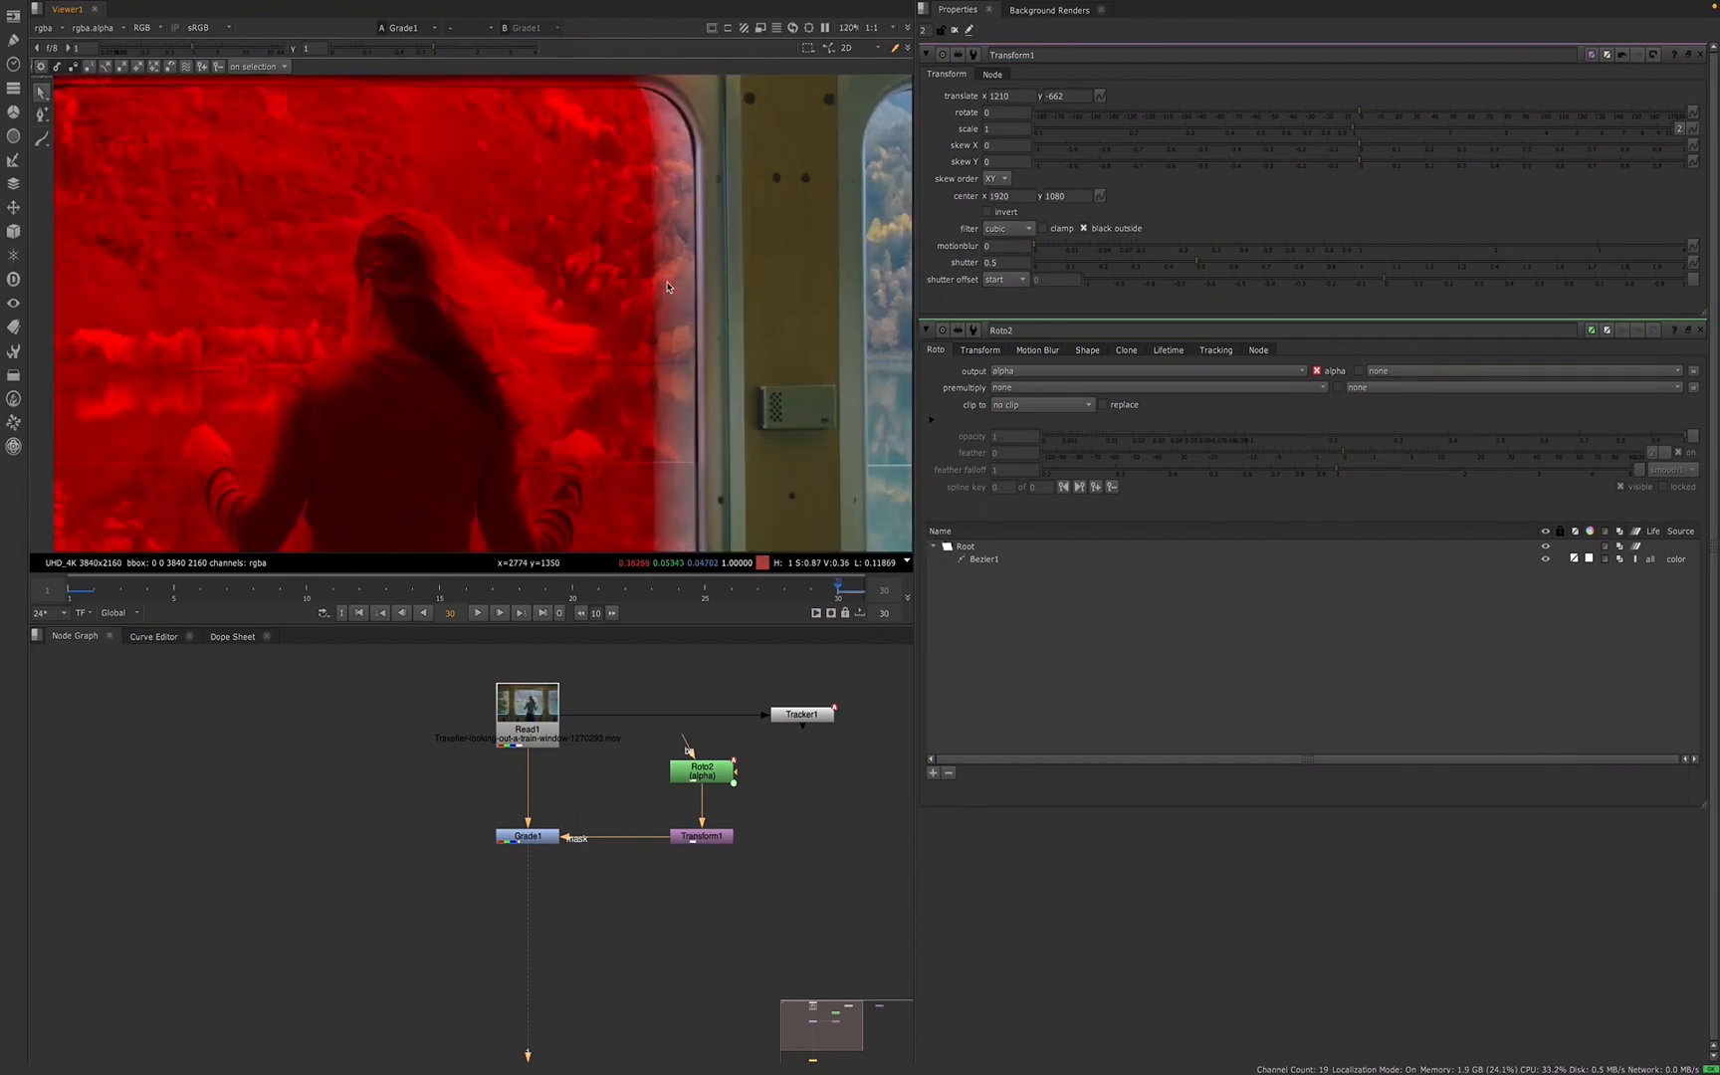
scroll(652, 327, "down", 1)
middle_click_drag(649, 191, 643, 302)
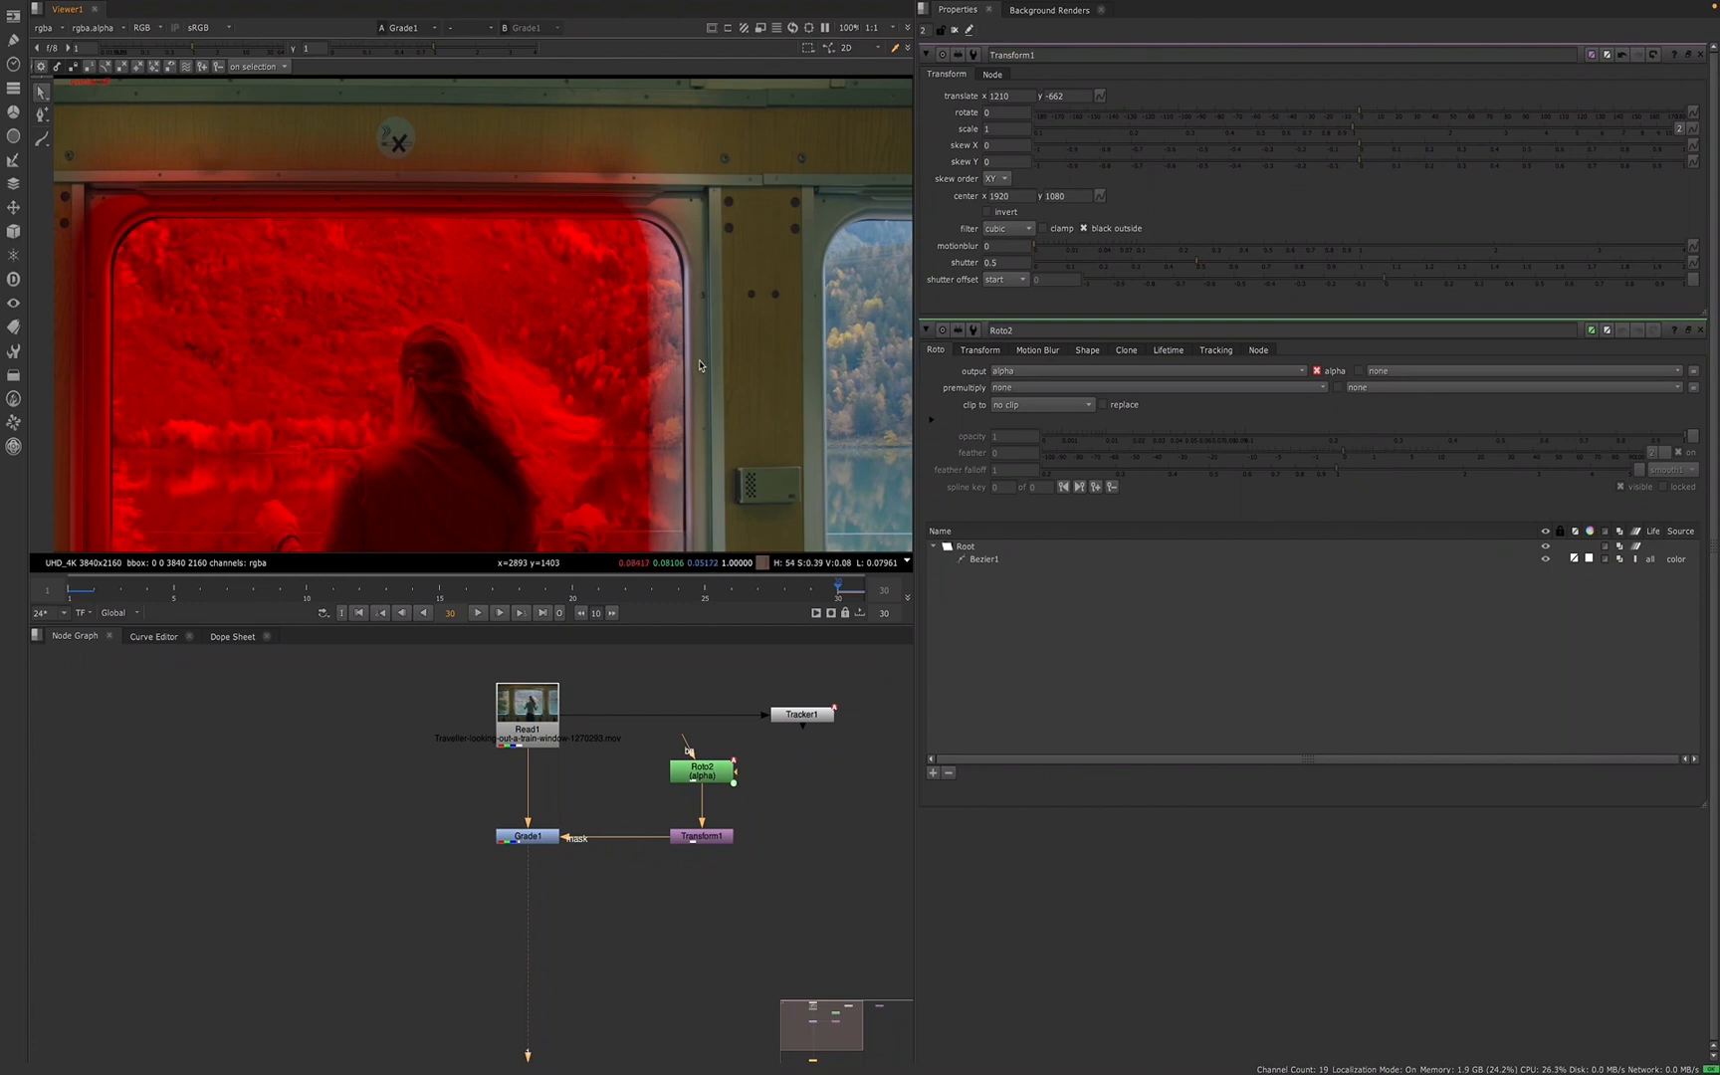
- Set Bezier1's feather falloff type to smooth1 and check the softened window edge
left_click(984, 561)
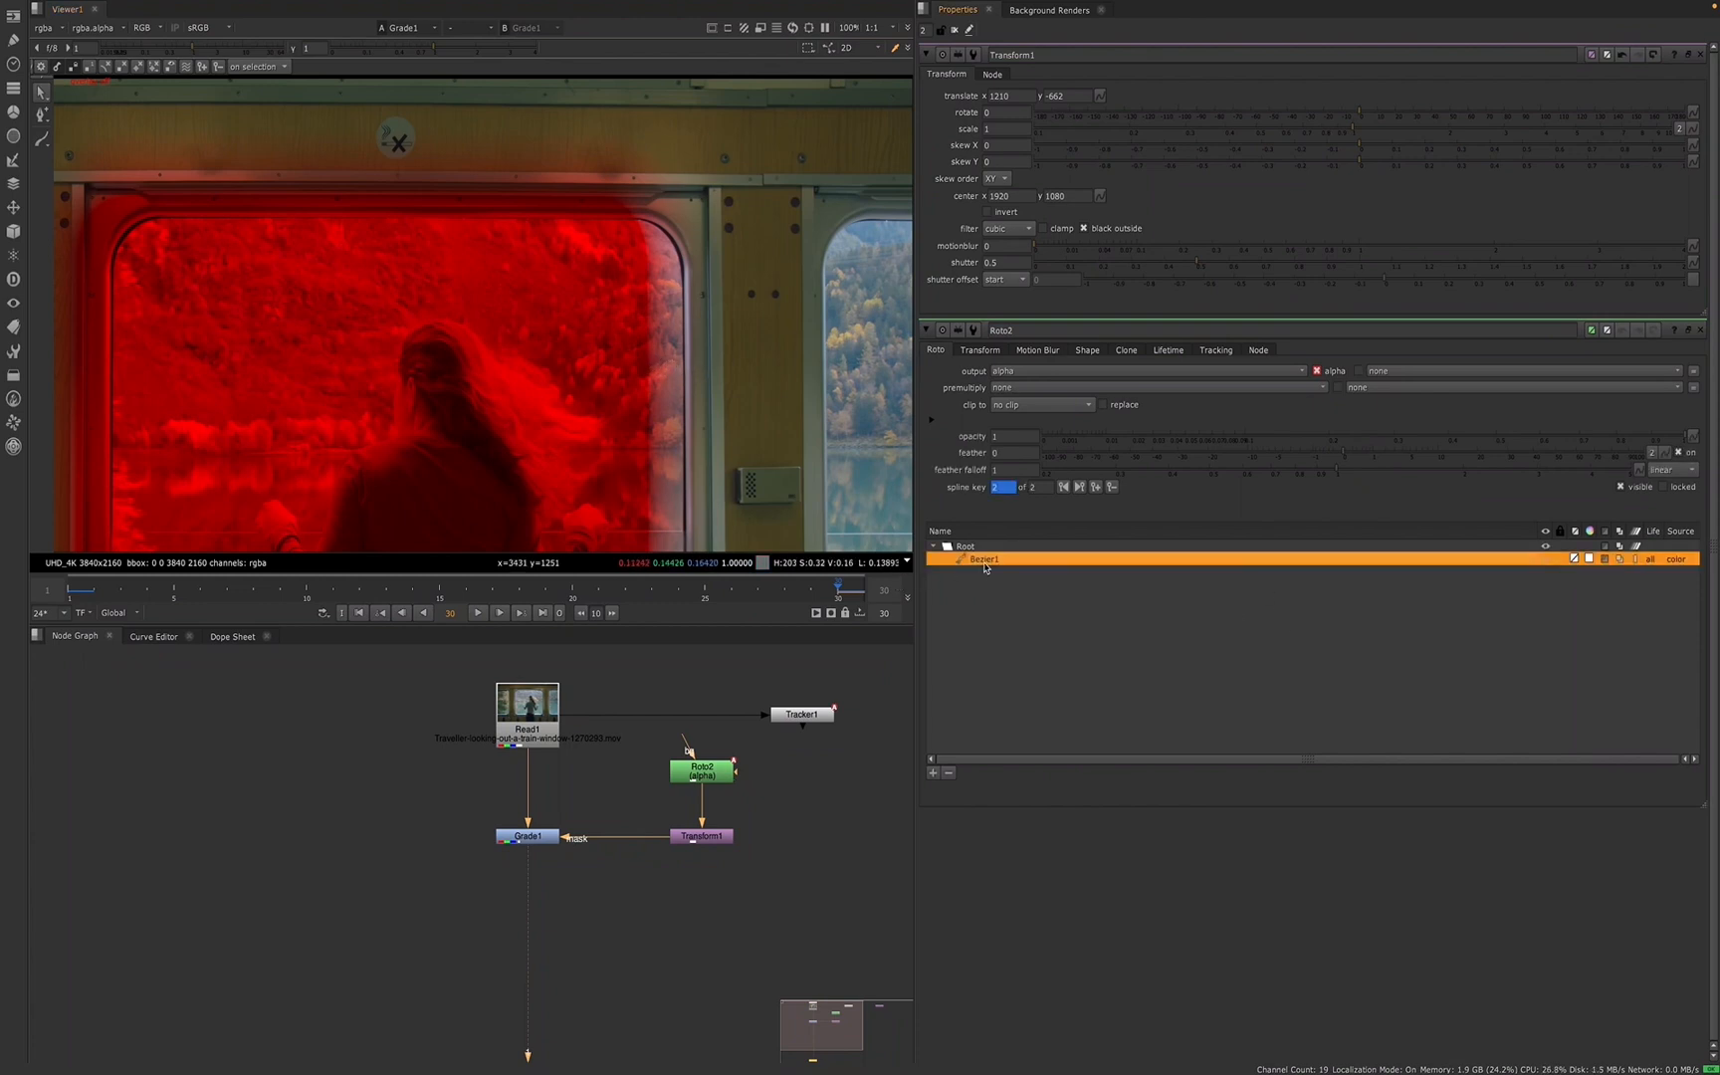
left_click(1672, 470)
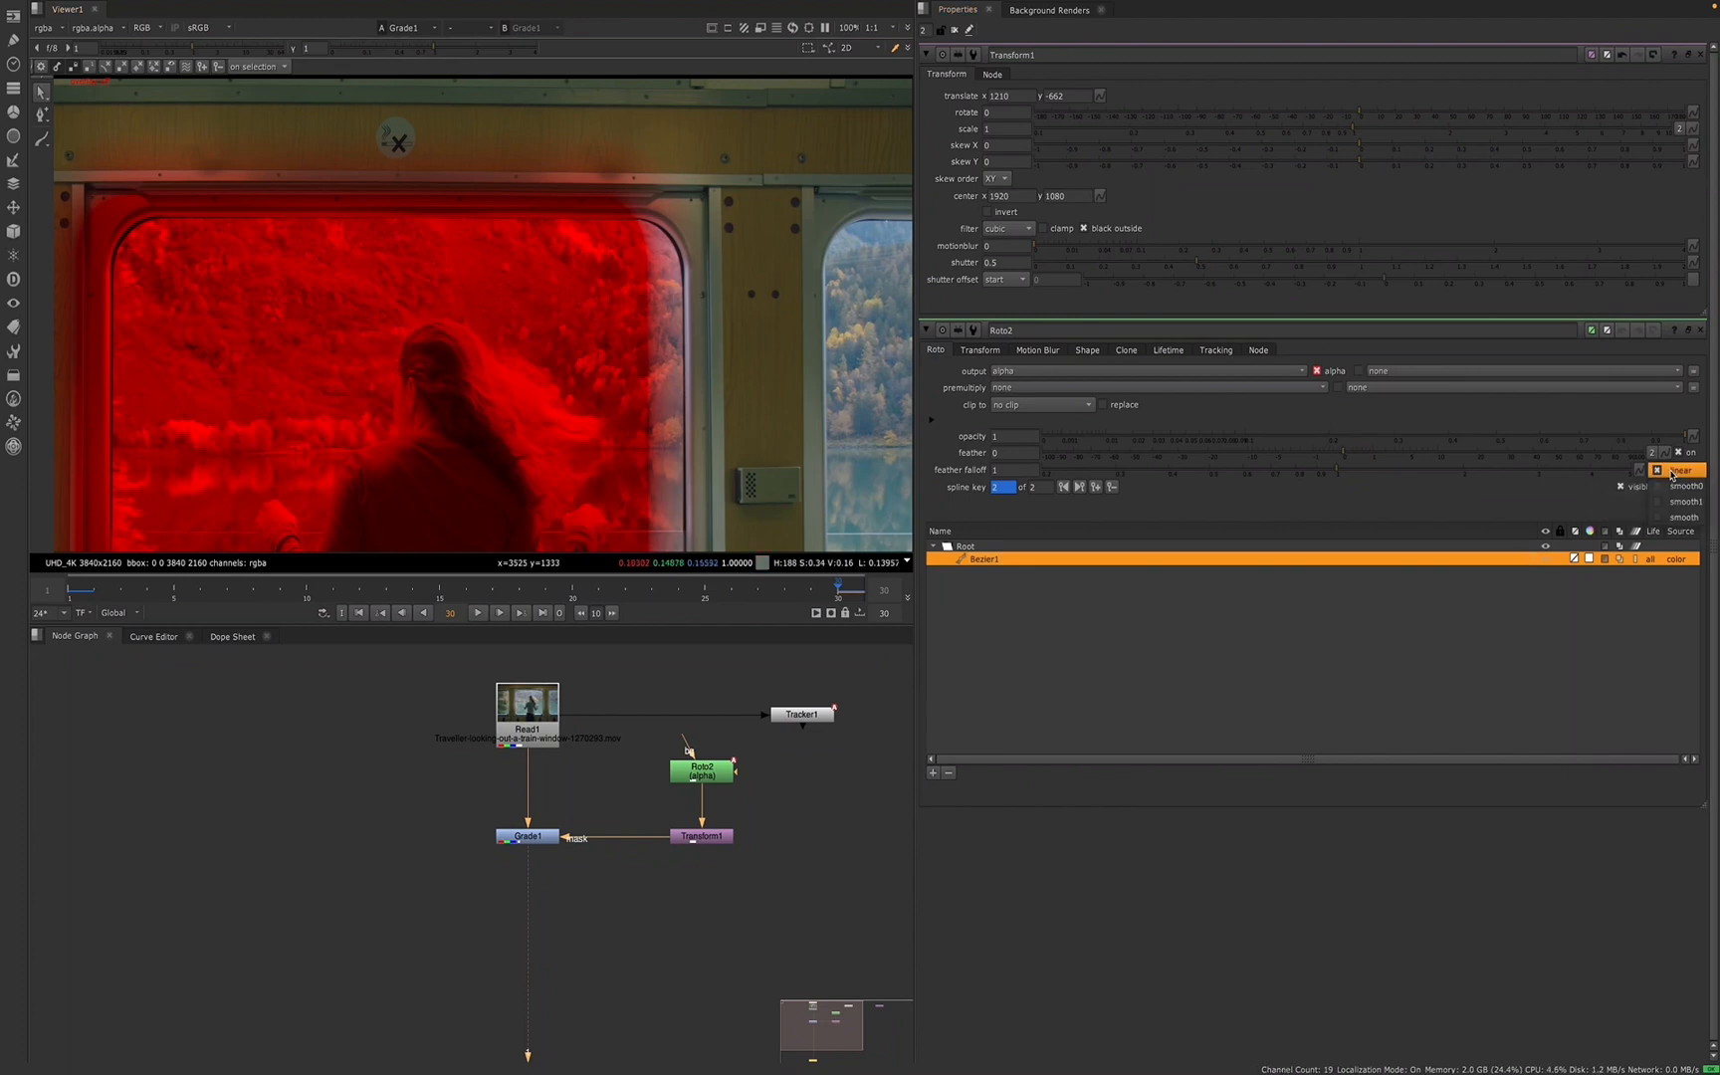
left_click(1673, 506)
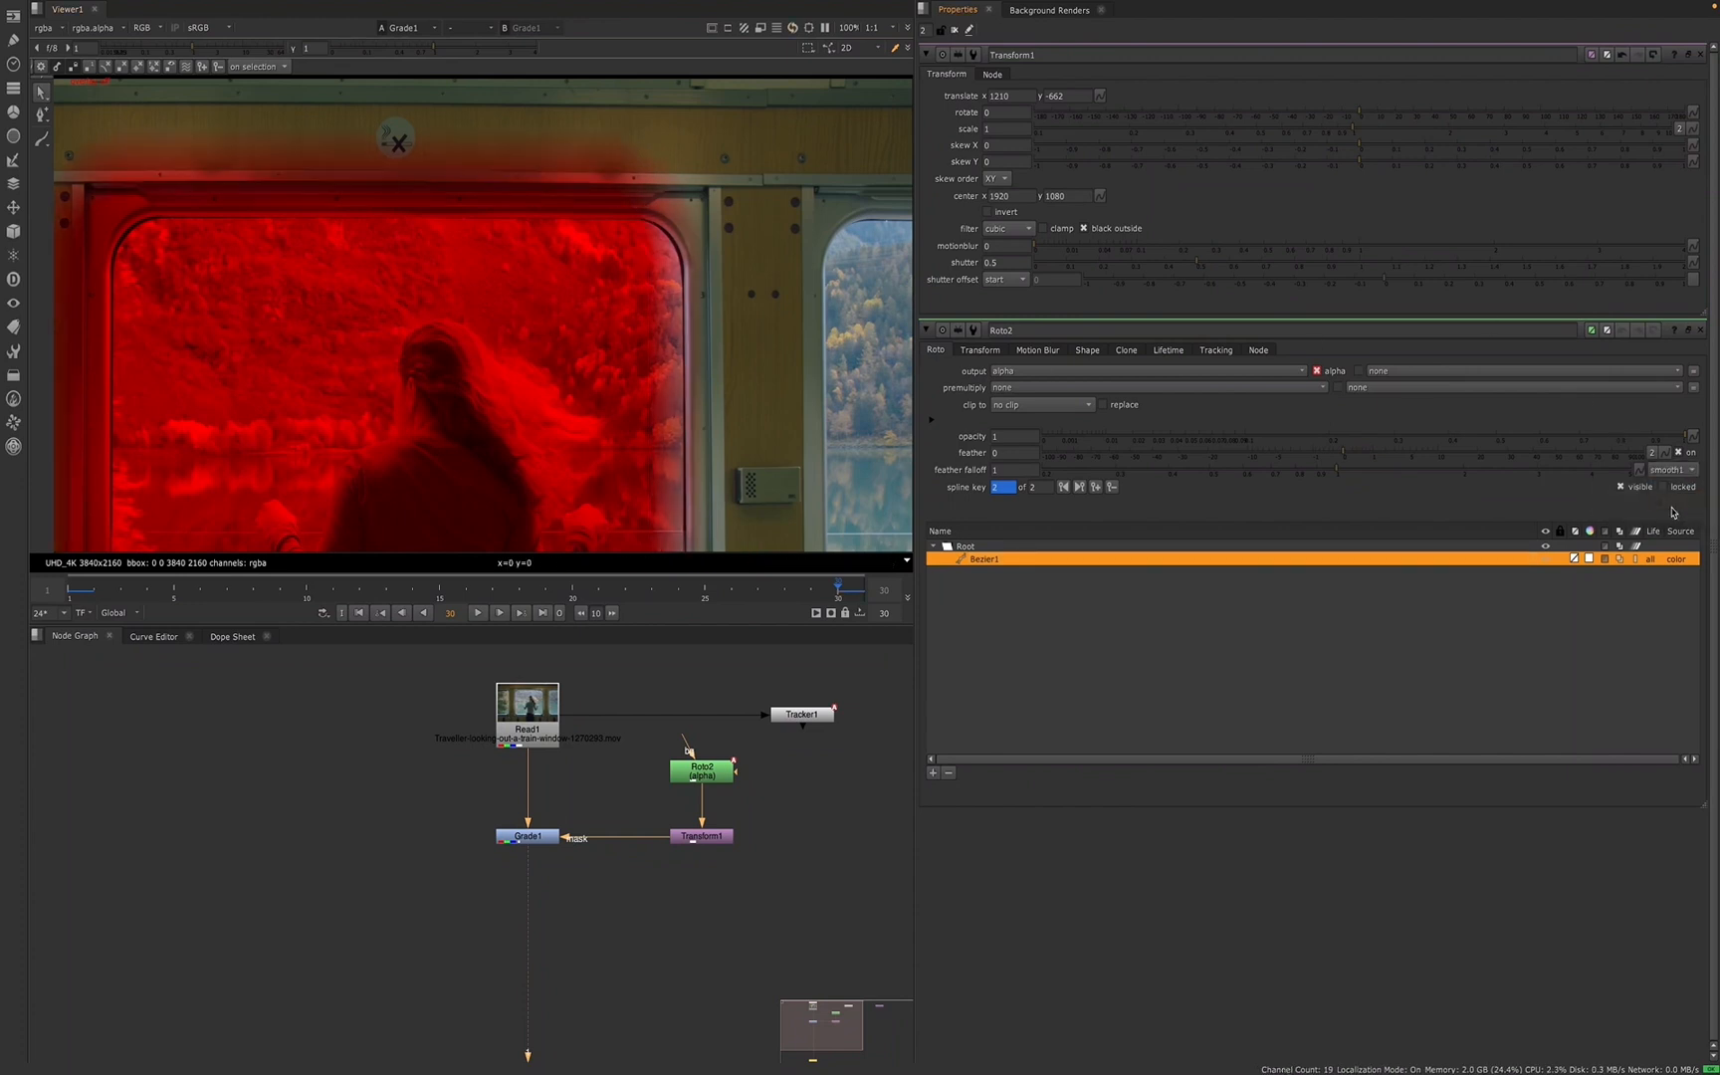
scroll(702, 383, "up", 2)
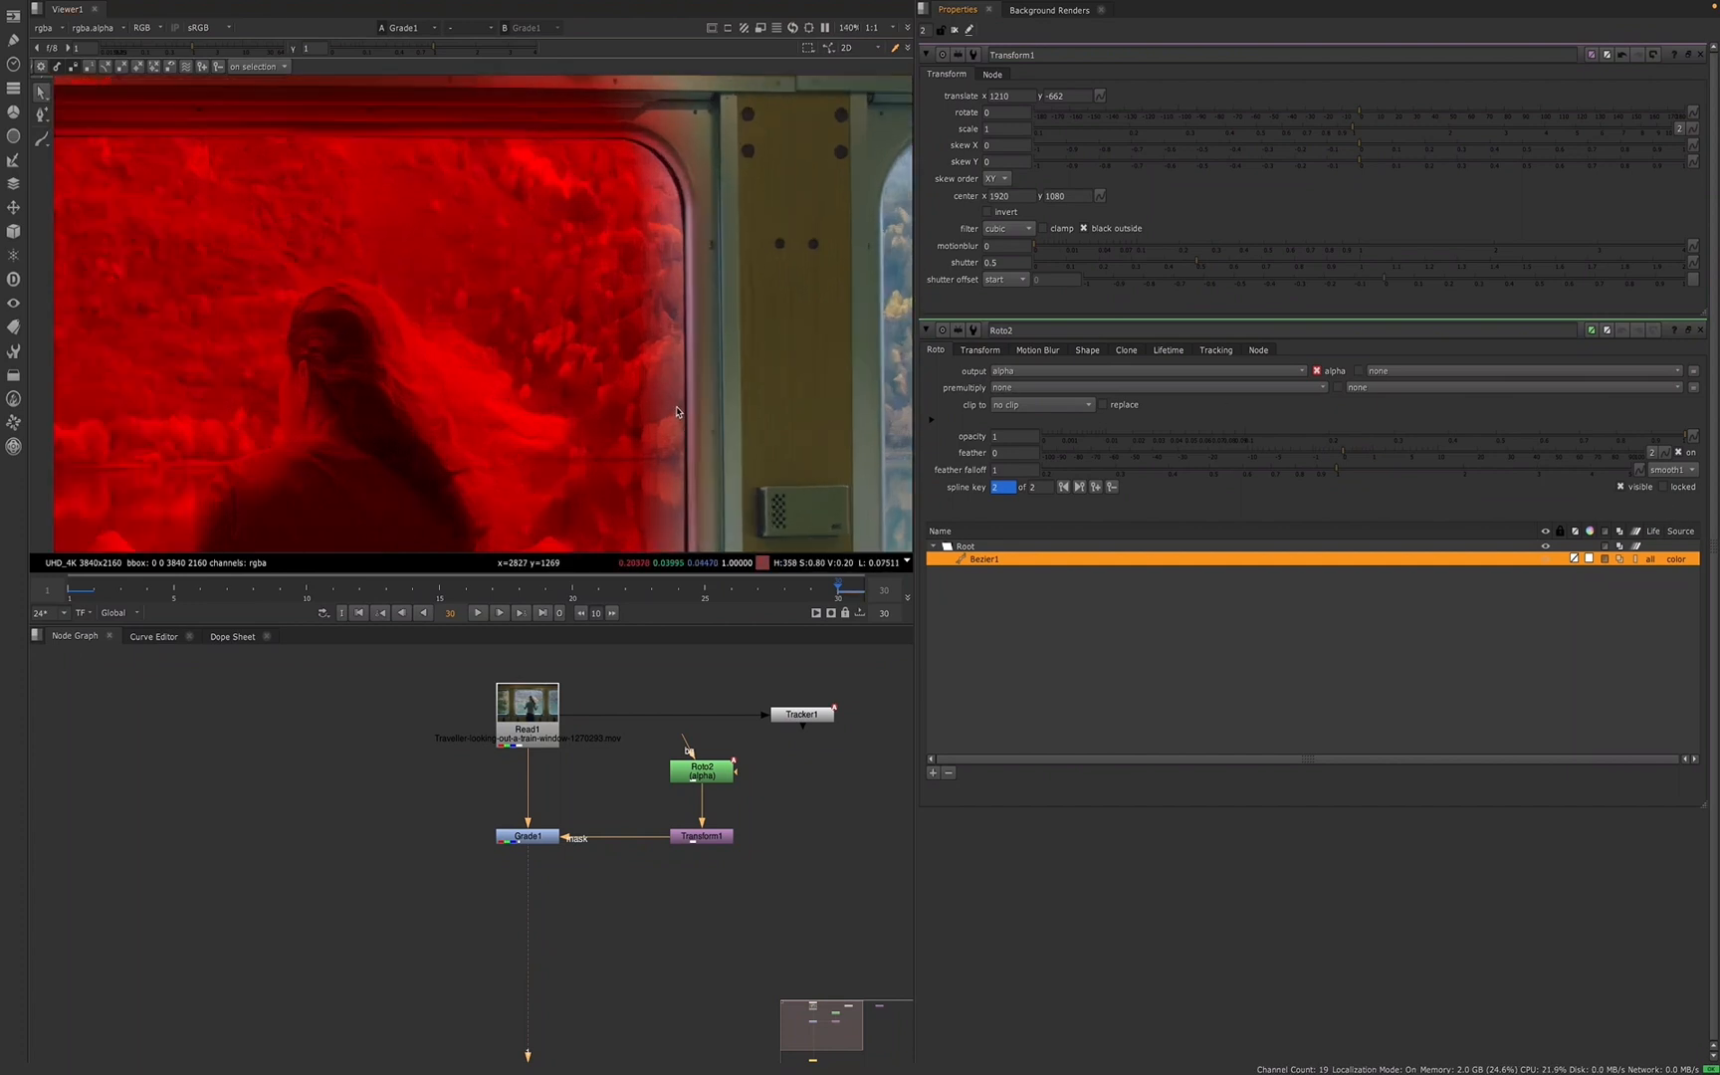
scroll(639, 366, "down", 8)
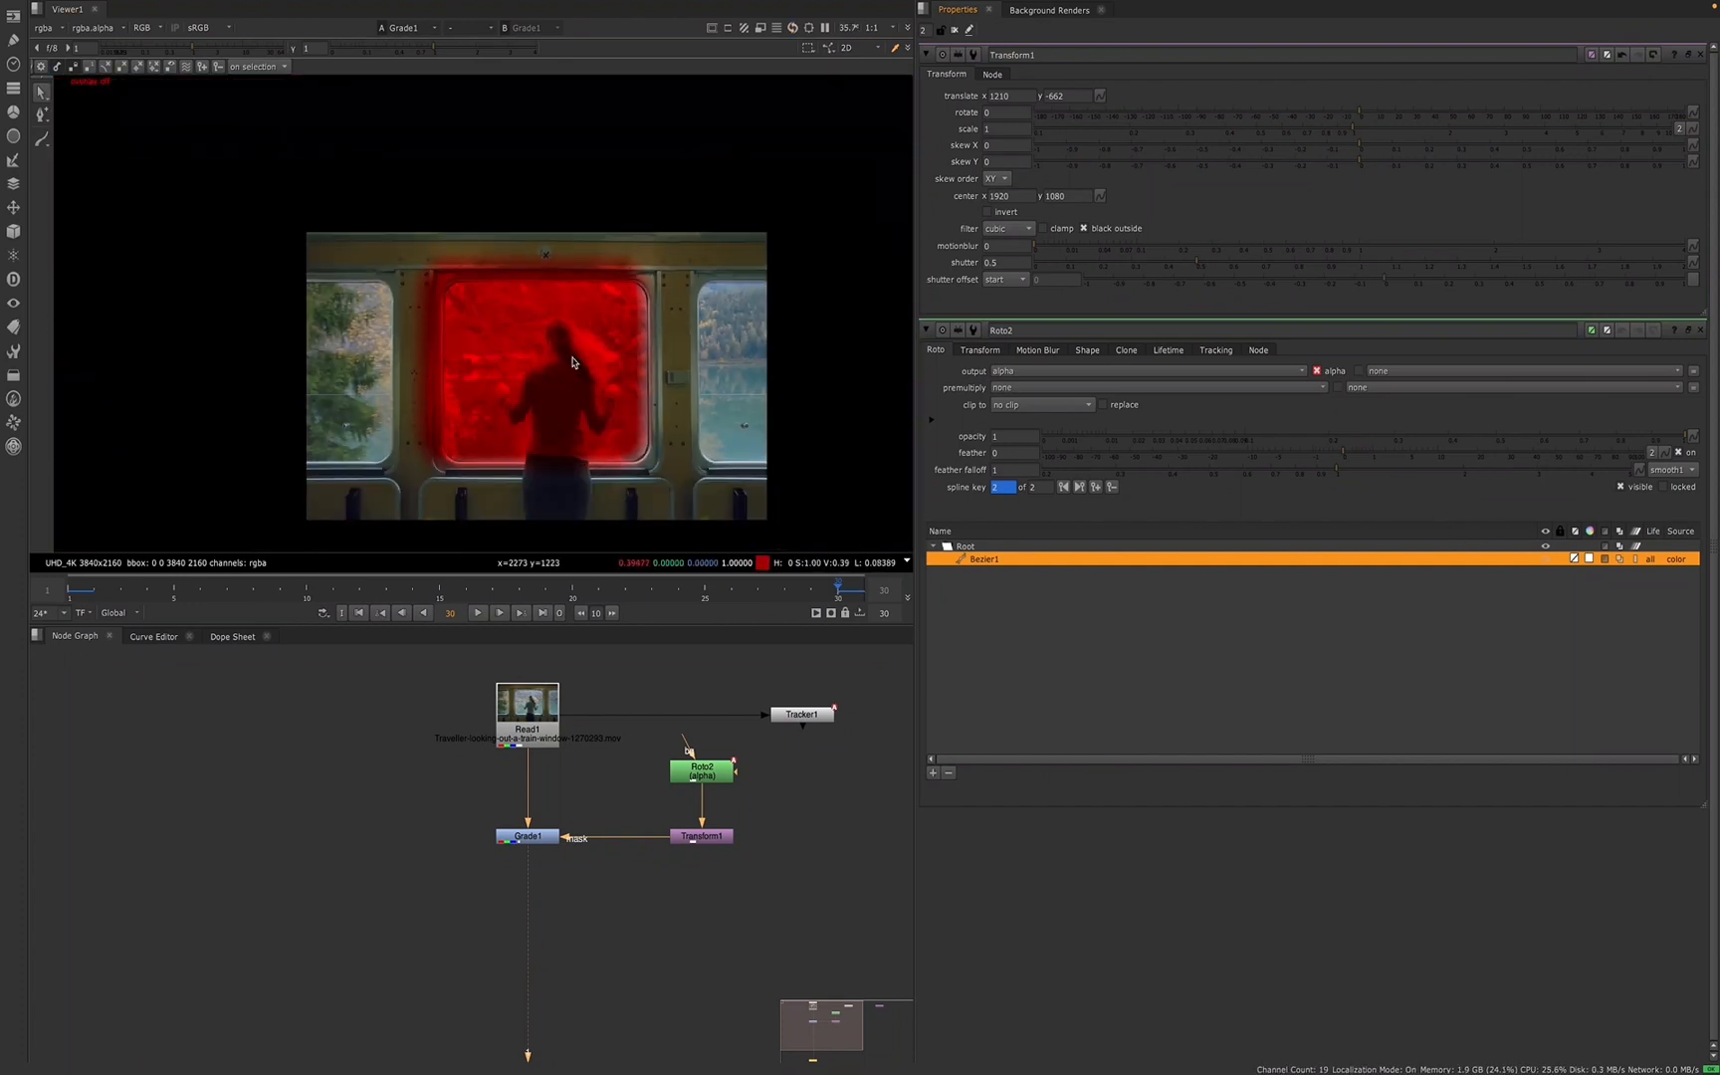
- Insert a Grade node directly after Read1 and darken the footage by lowering its gain to 0.335
left_click(528, 739)
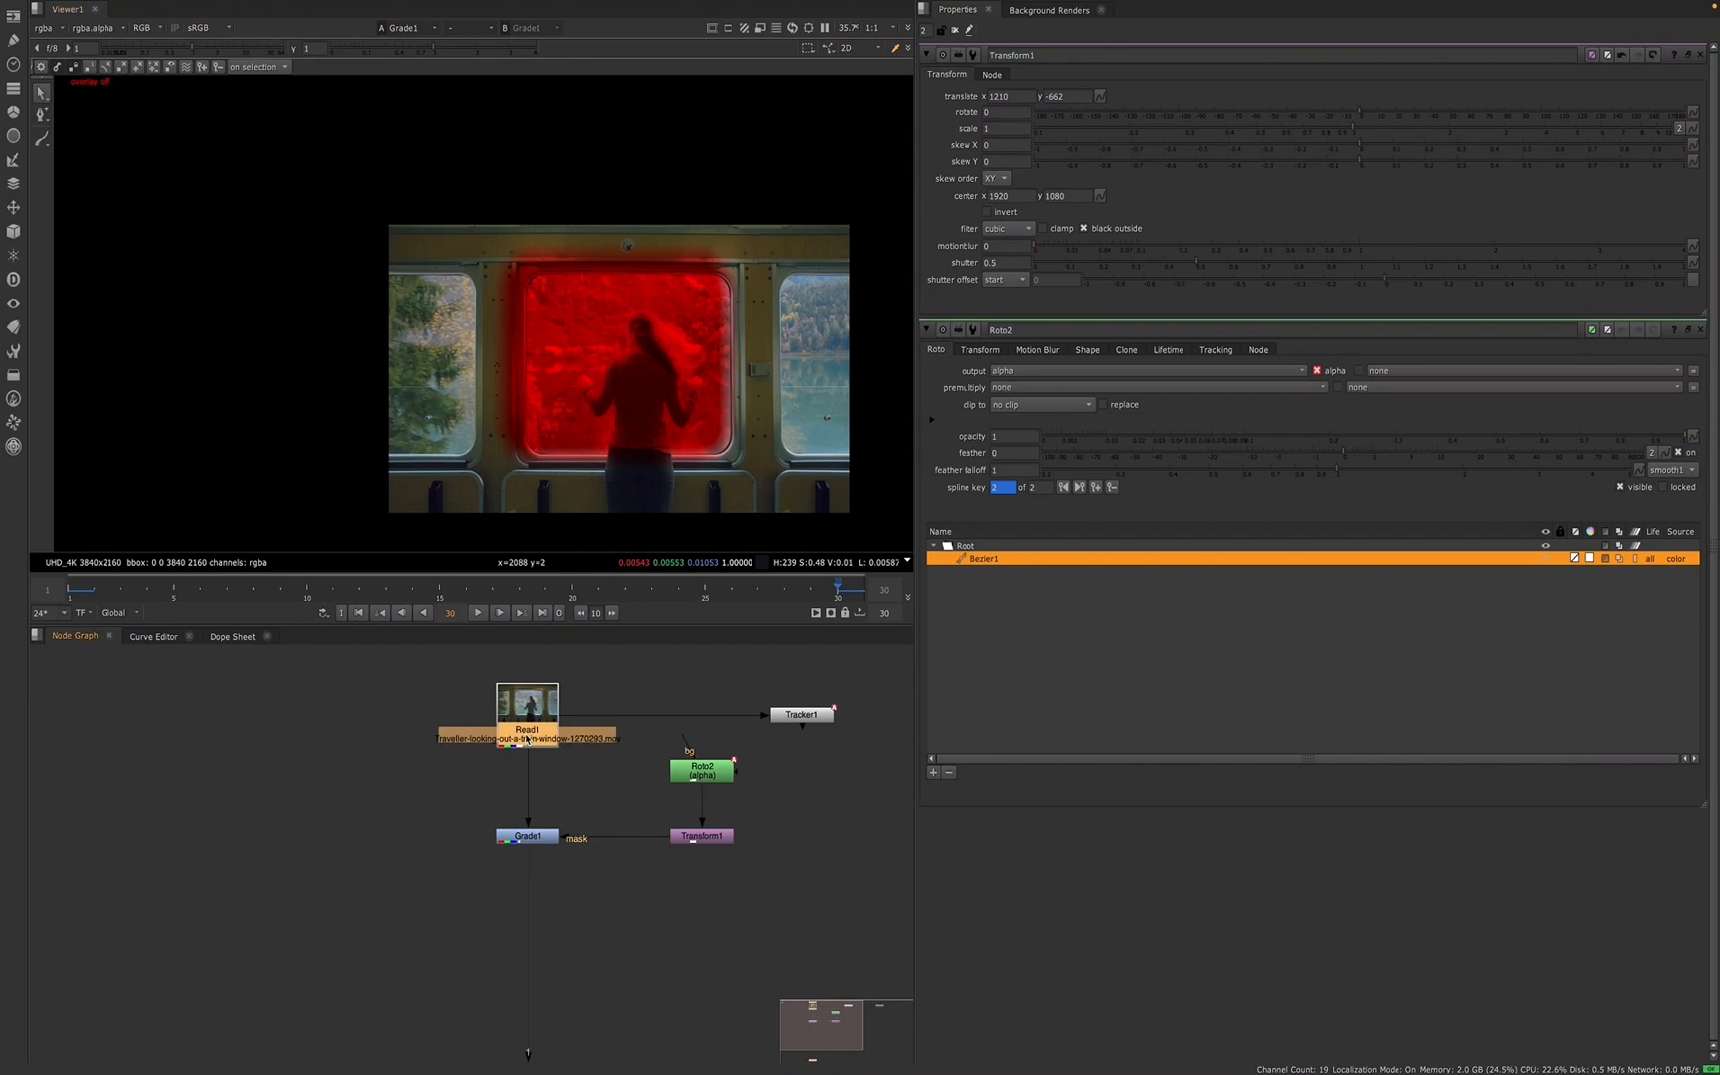
key("g")
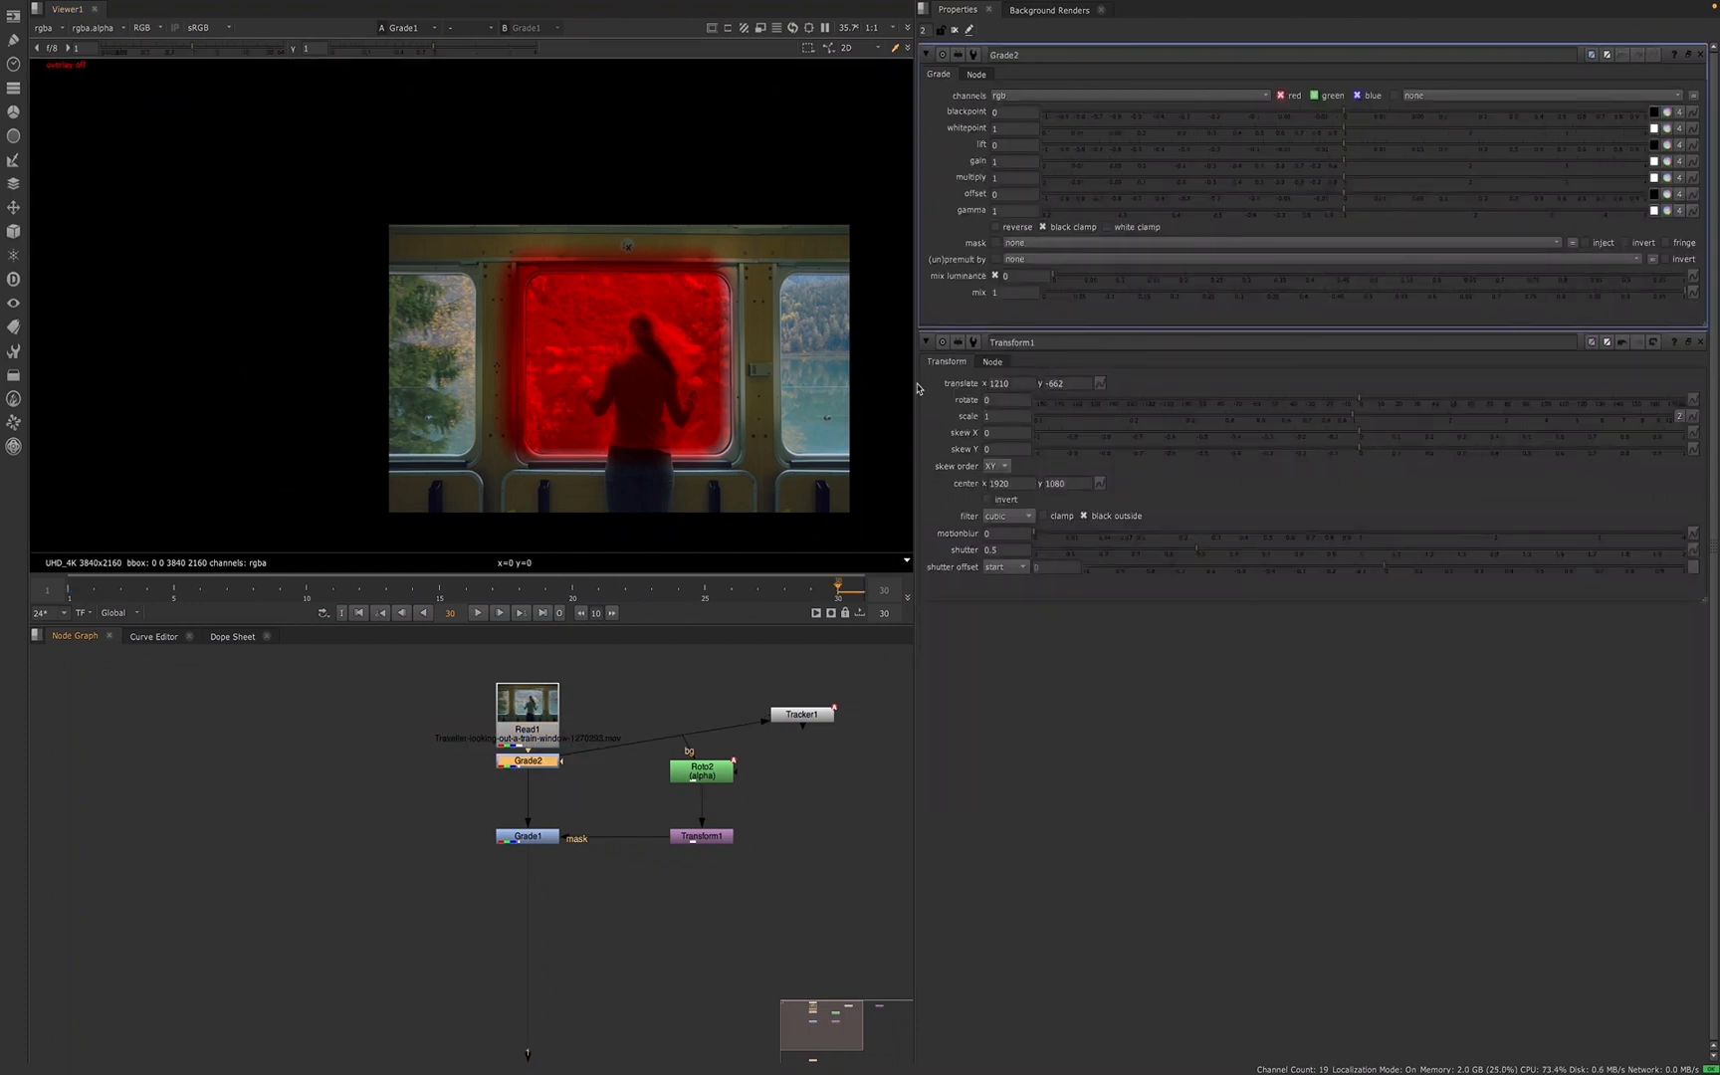
left_click(1305, 164)
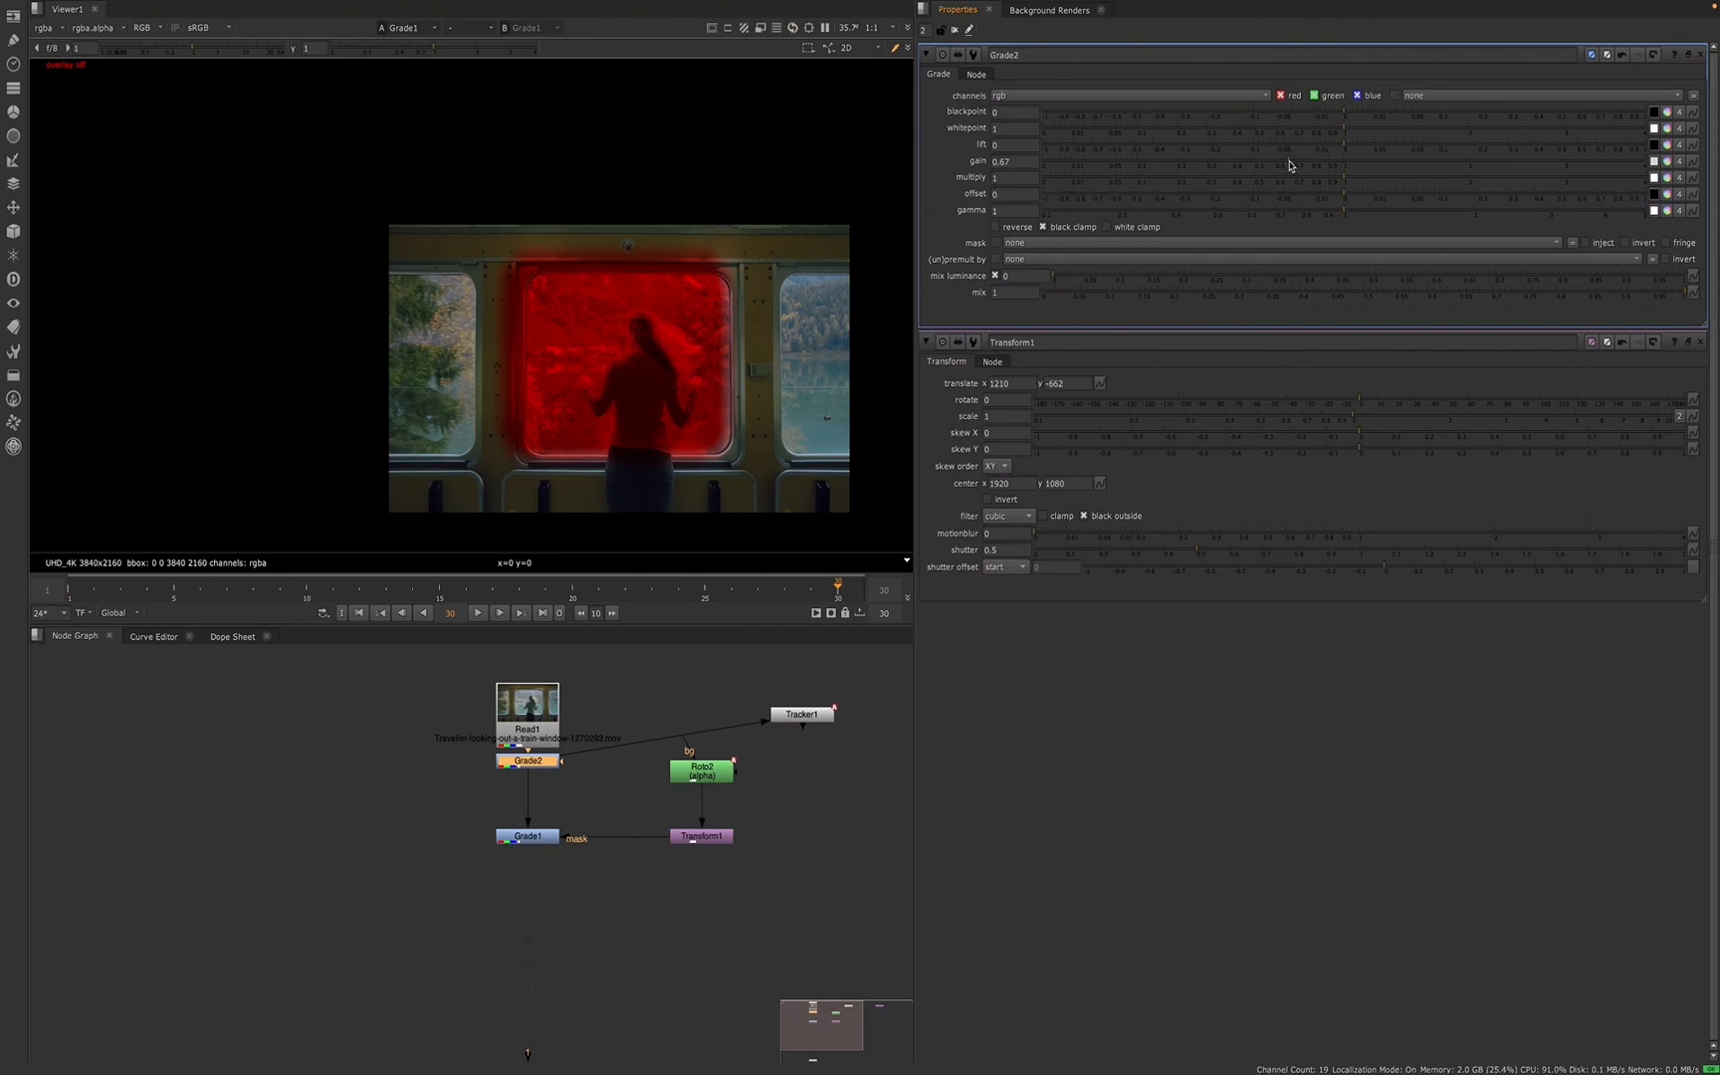
left_click(1229, 165)
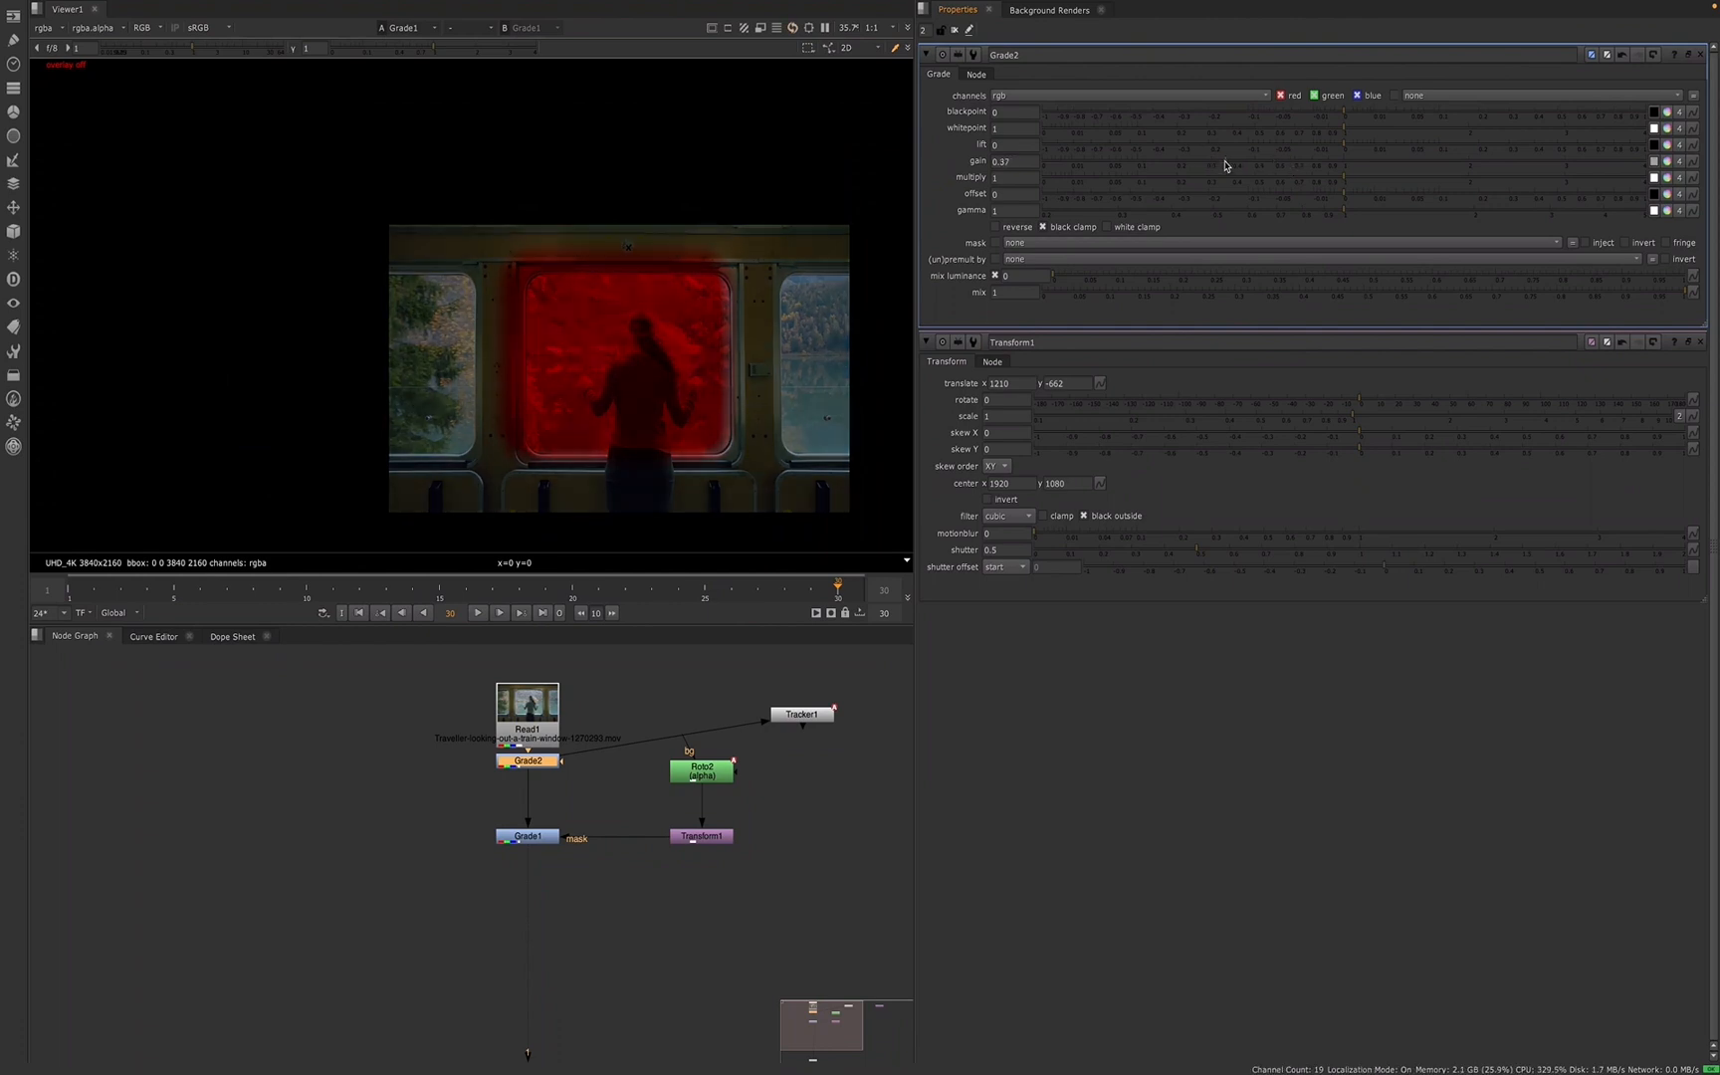
scroll(642, 334, "up", 3)
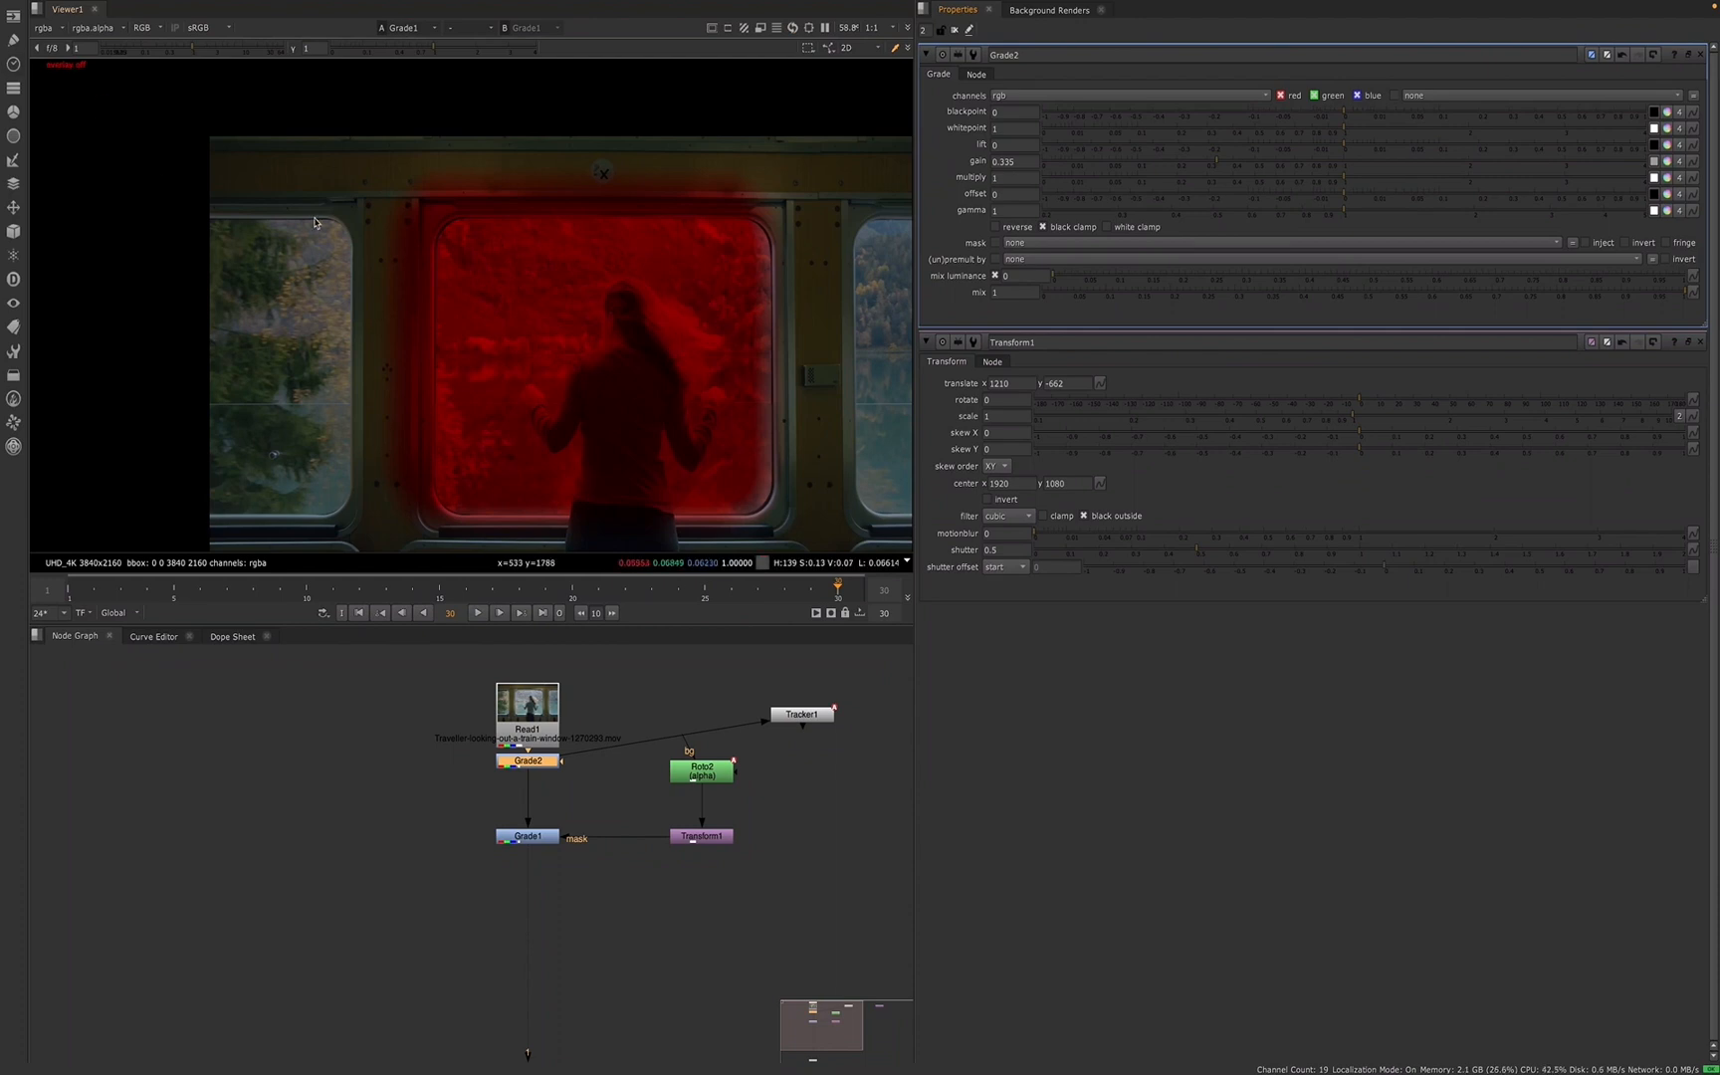
- Reset Grade2's gain to 1, inspect the upper window edge, and close the node's properties
left_click(1172, 167, "ctrl")
scroll(703, 338, "up", 2)
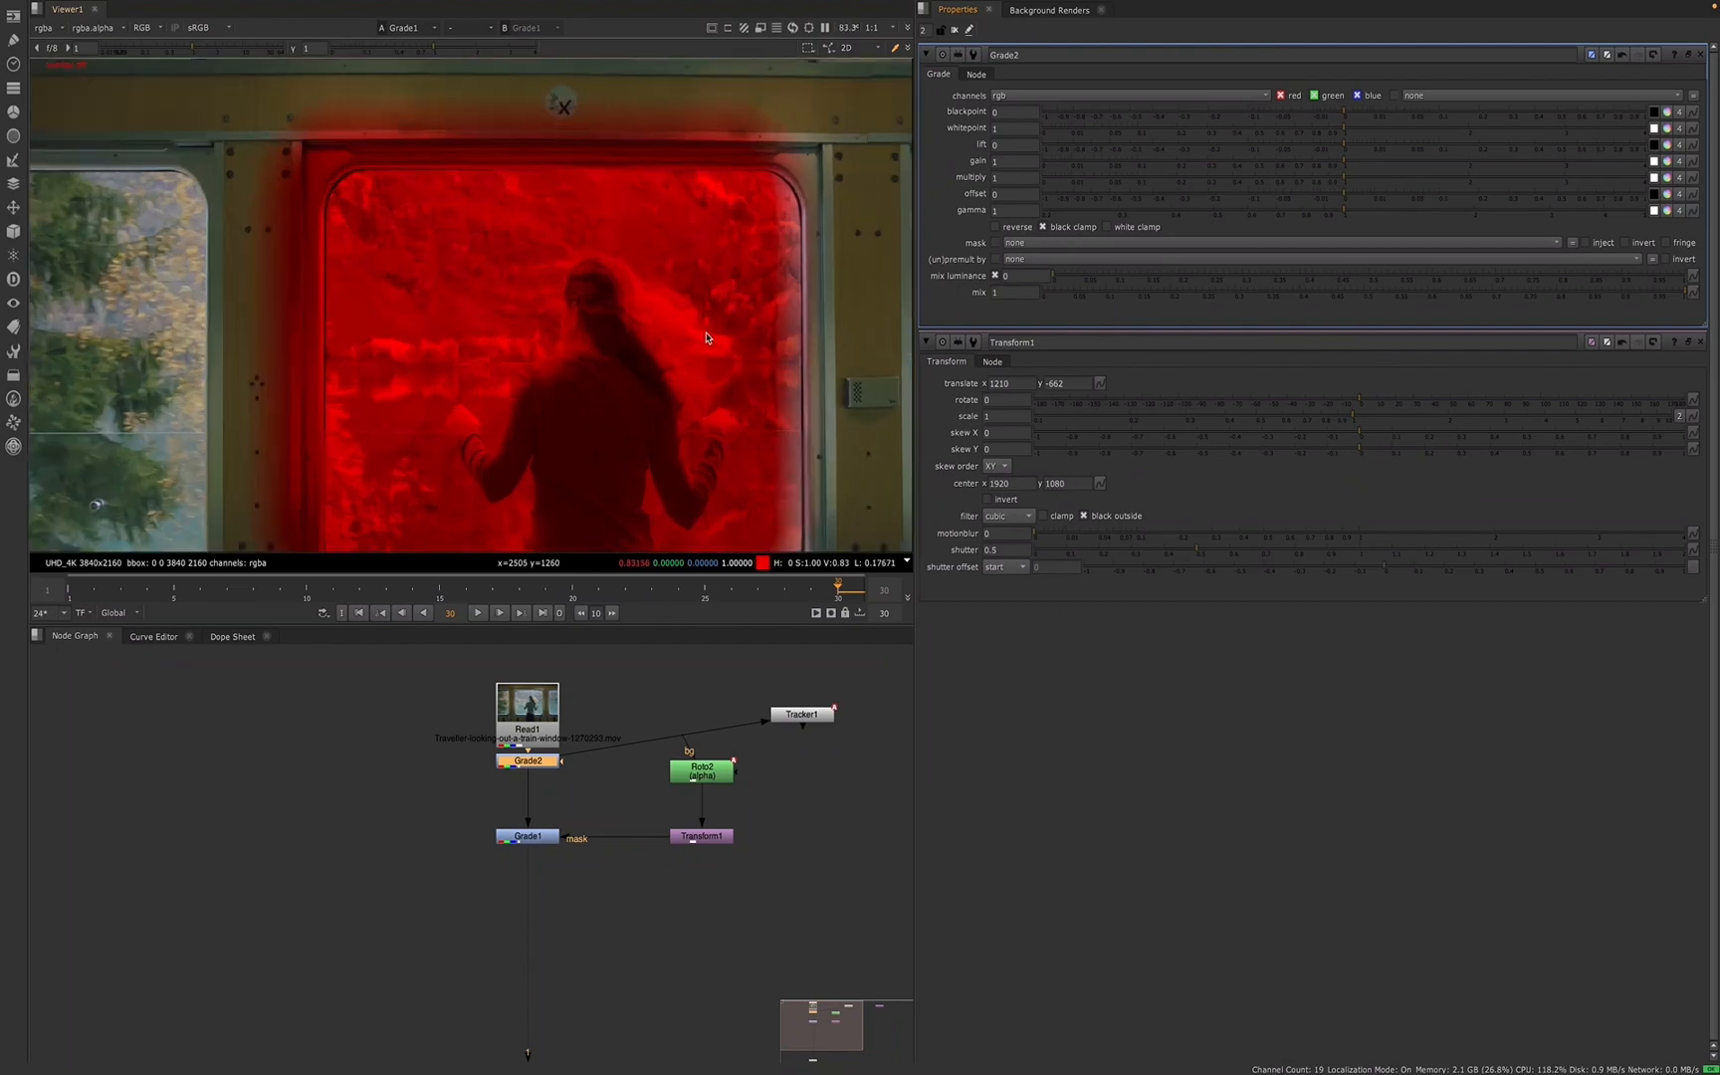
middle_click_drag(734, 309, 661, 362)
scroll(505, 165, "up", 3)
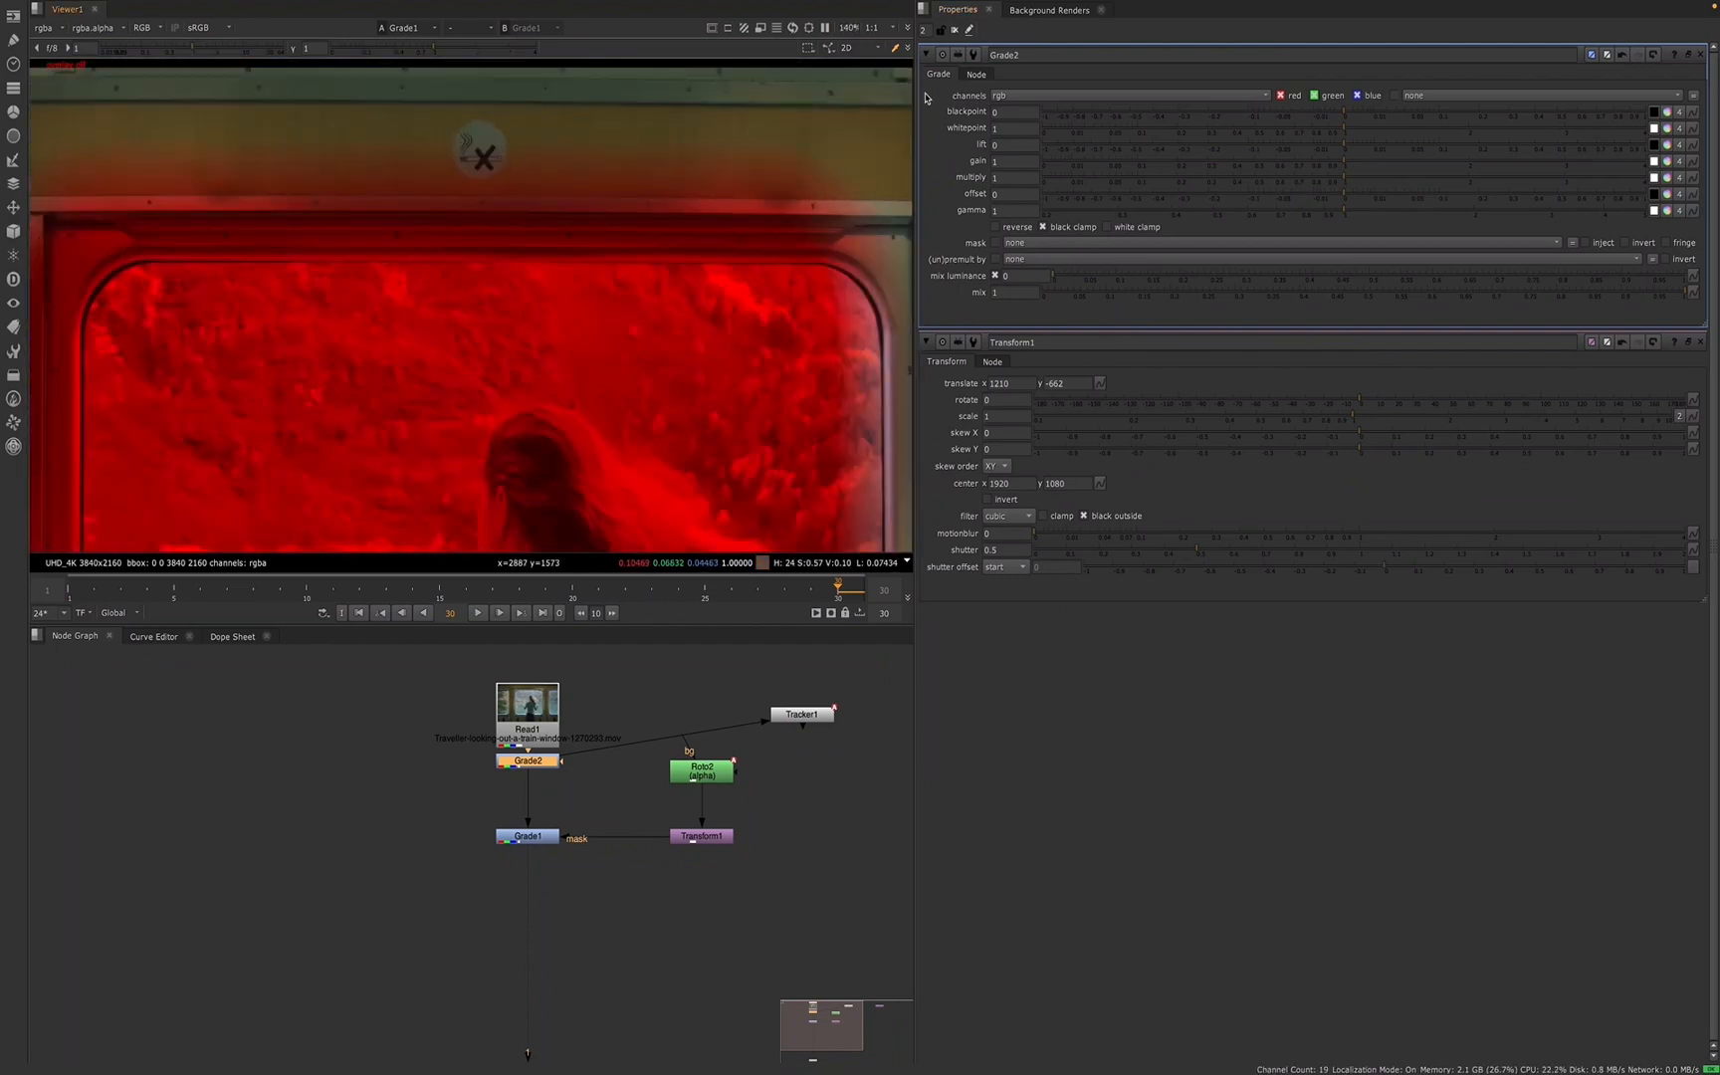
left_click(1702, 54)
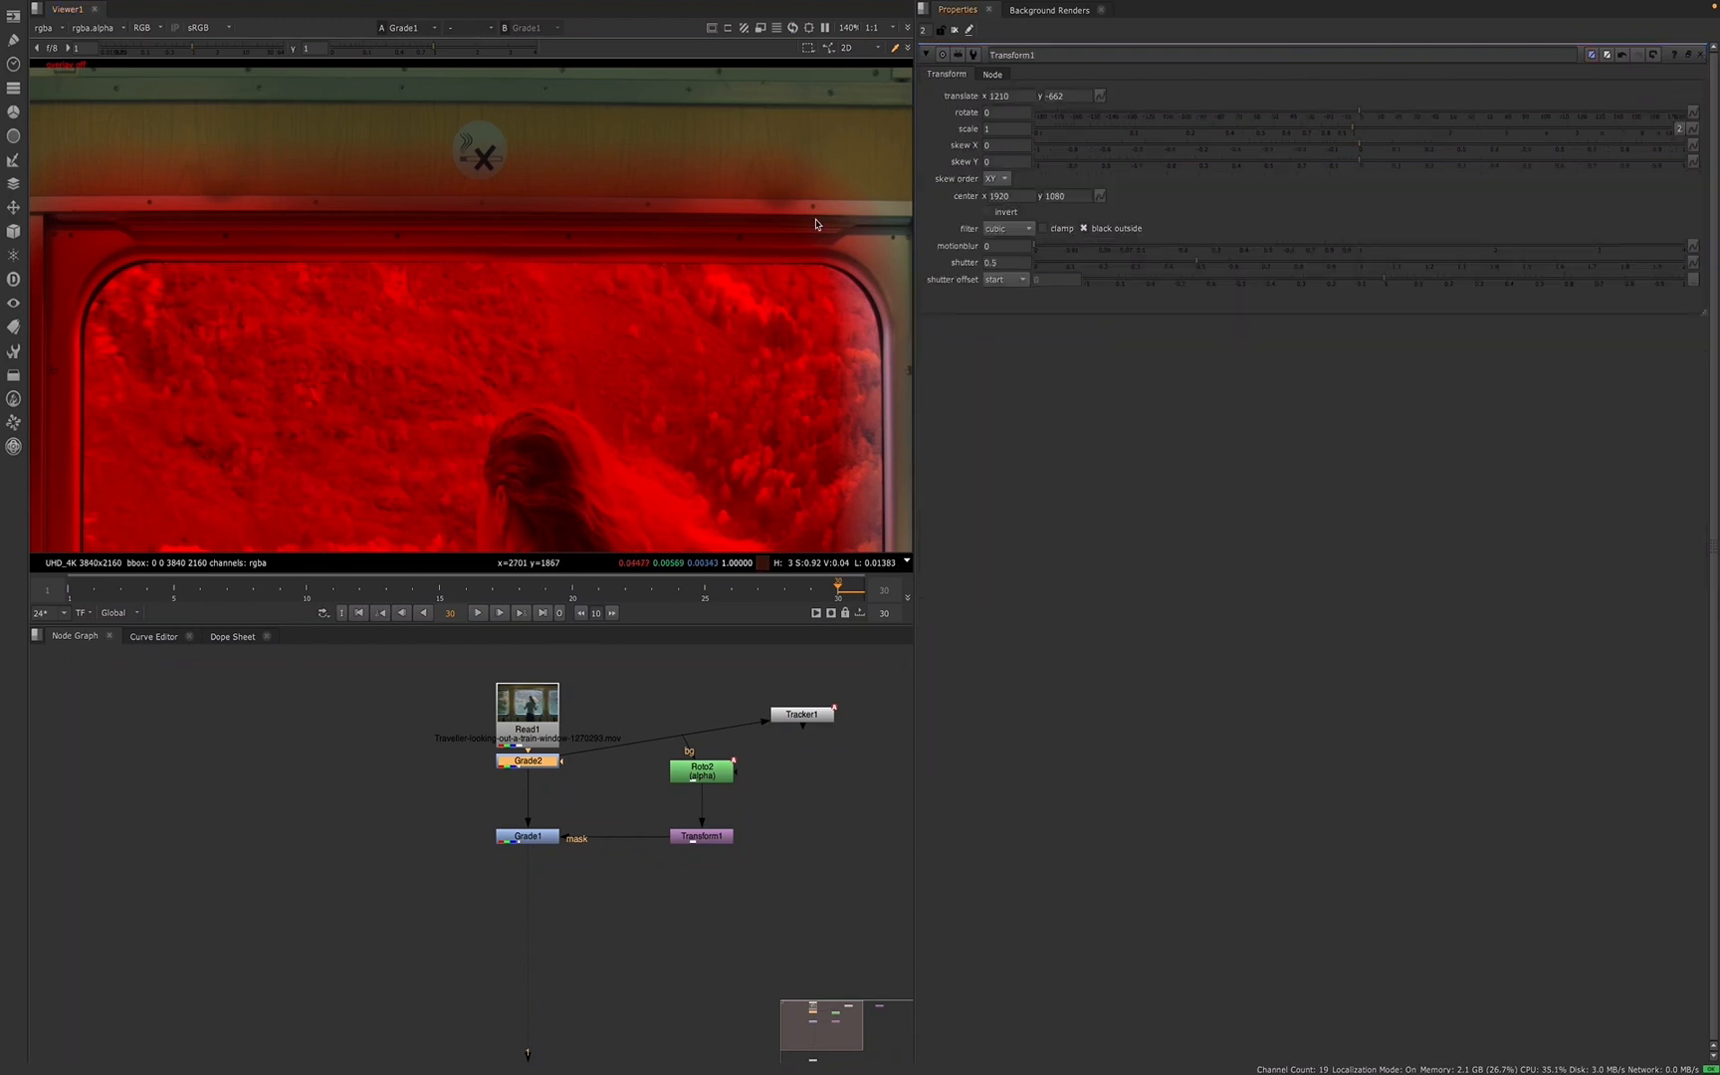
- Move Transform1's center to x 696, y 1908 and translate the mask to x 1302, y -602 over the window
scroll(588, 264, "down", 5)
scroll(590, 277, "down", 1)
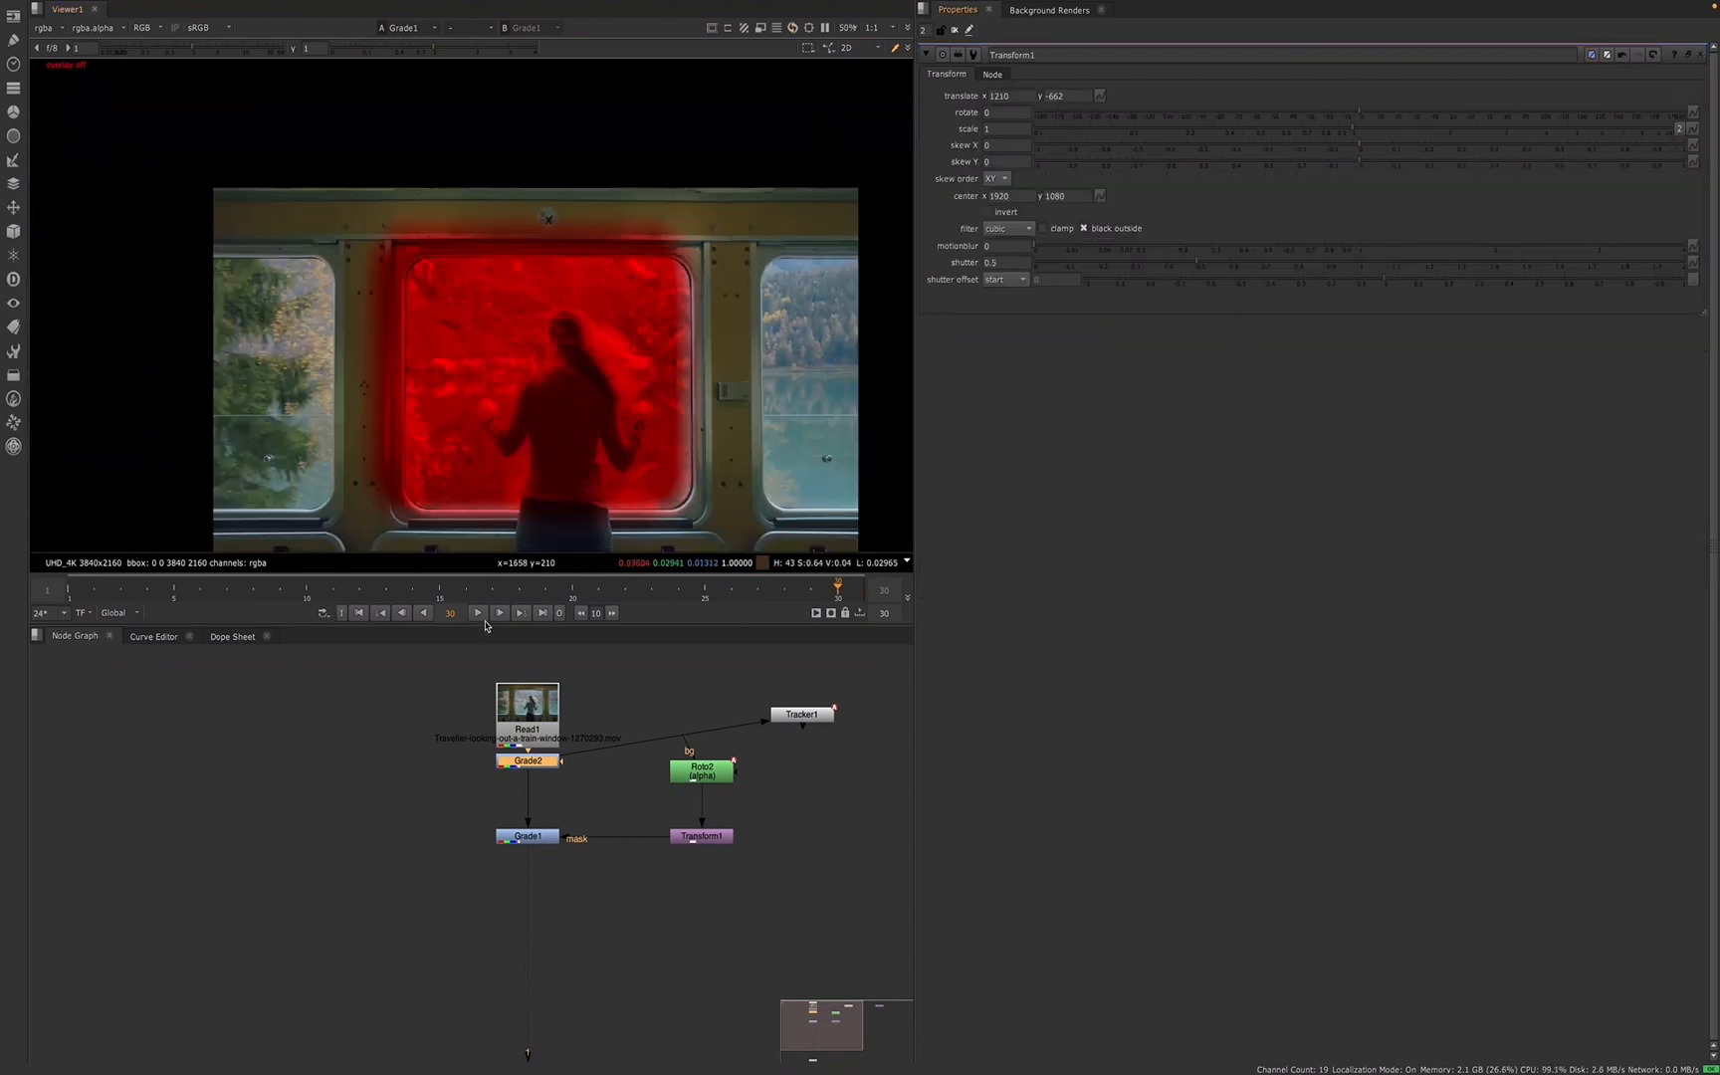
left_click(704, 838)
key("o")
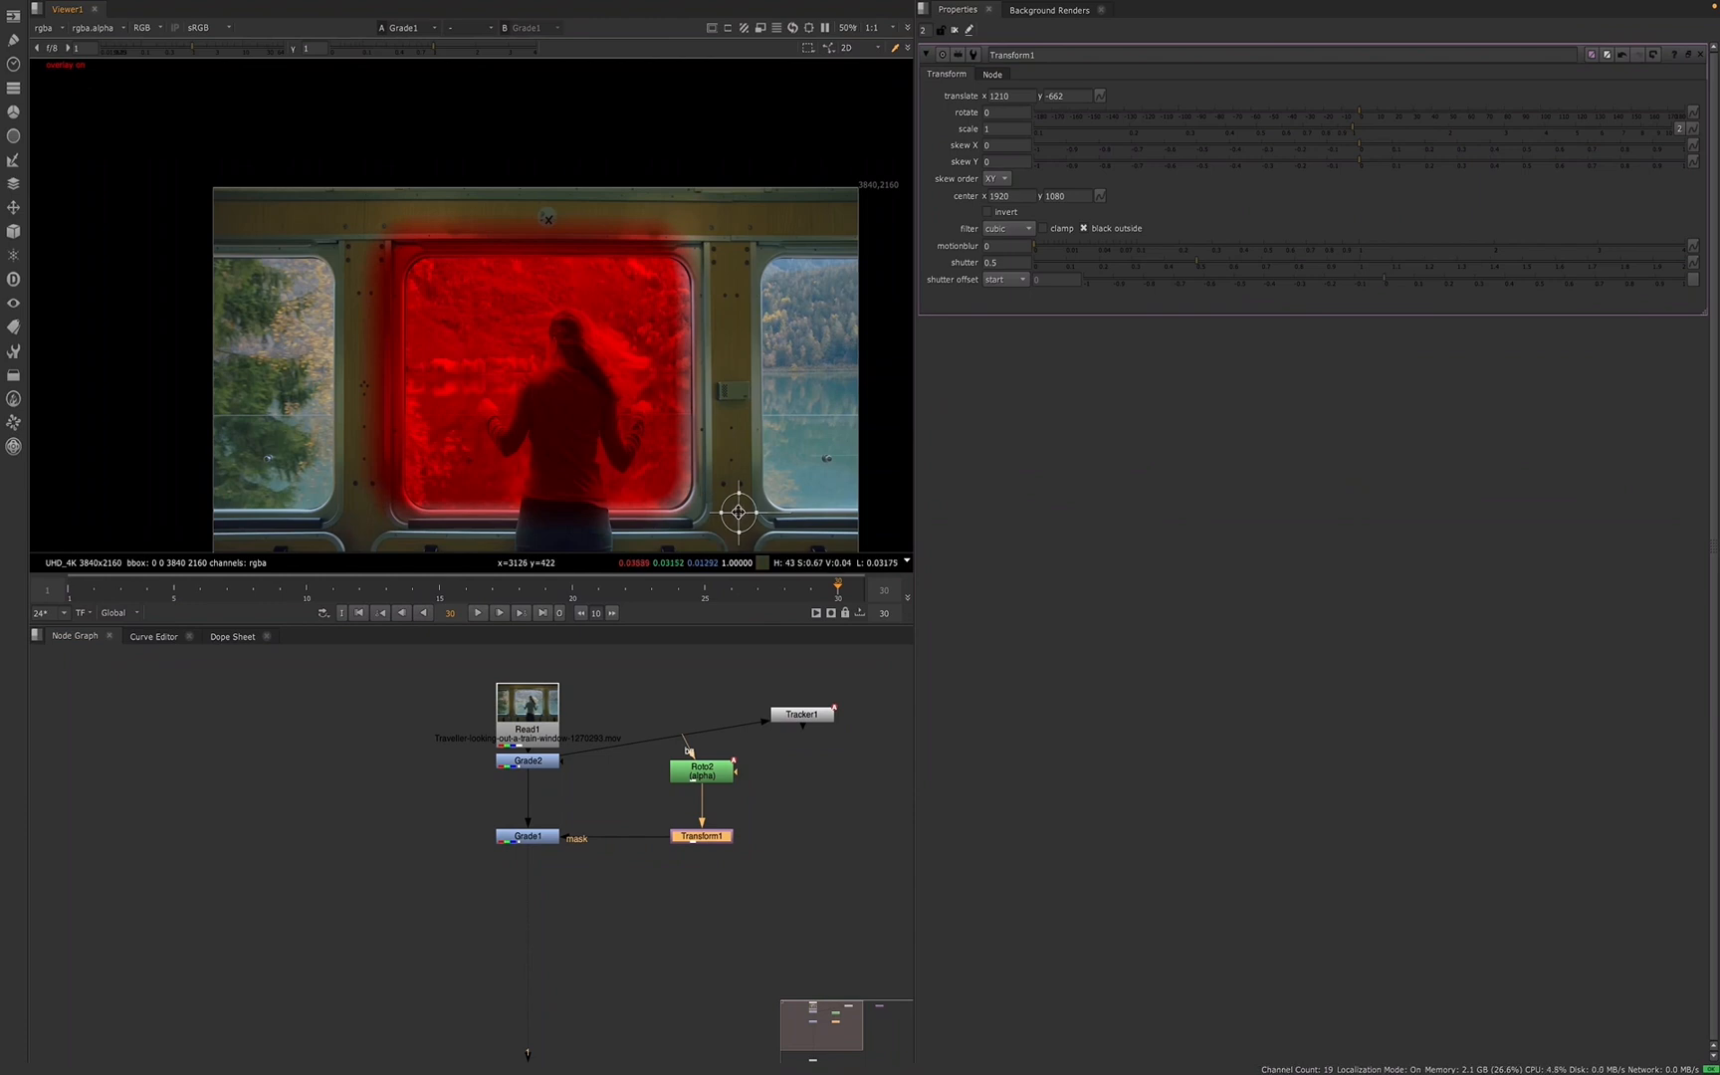
left_click_drag(739, 512, 543, 348, "ctrl")
scroll(542, 287, "up", 7)
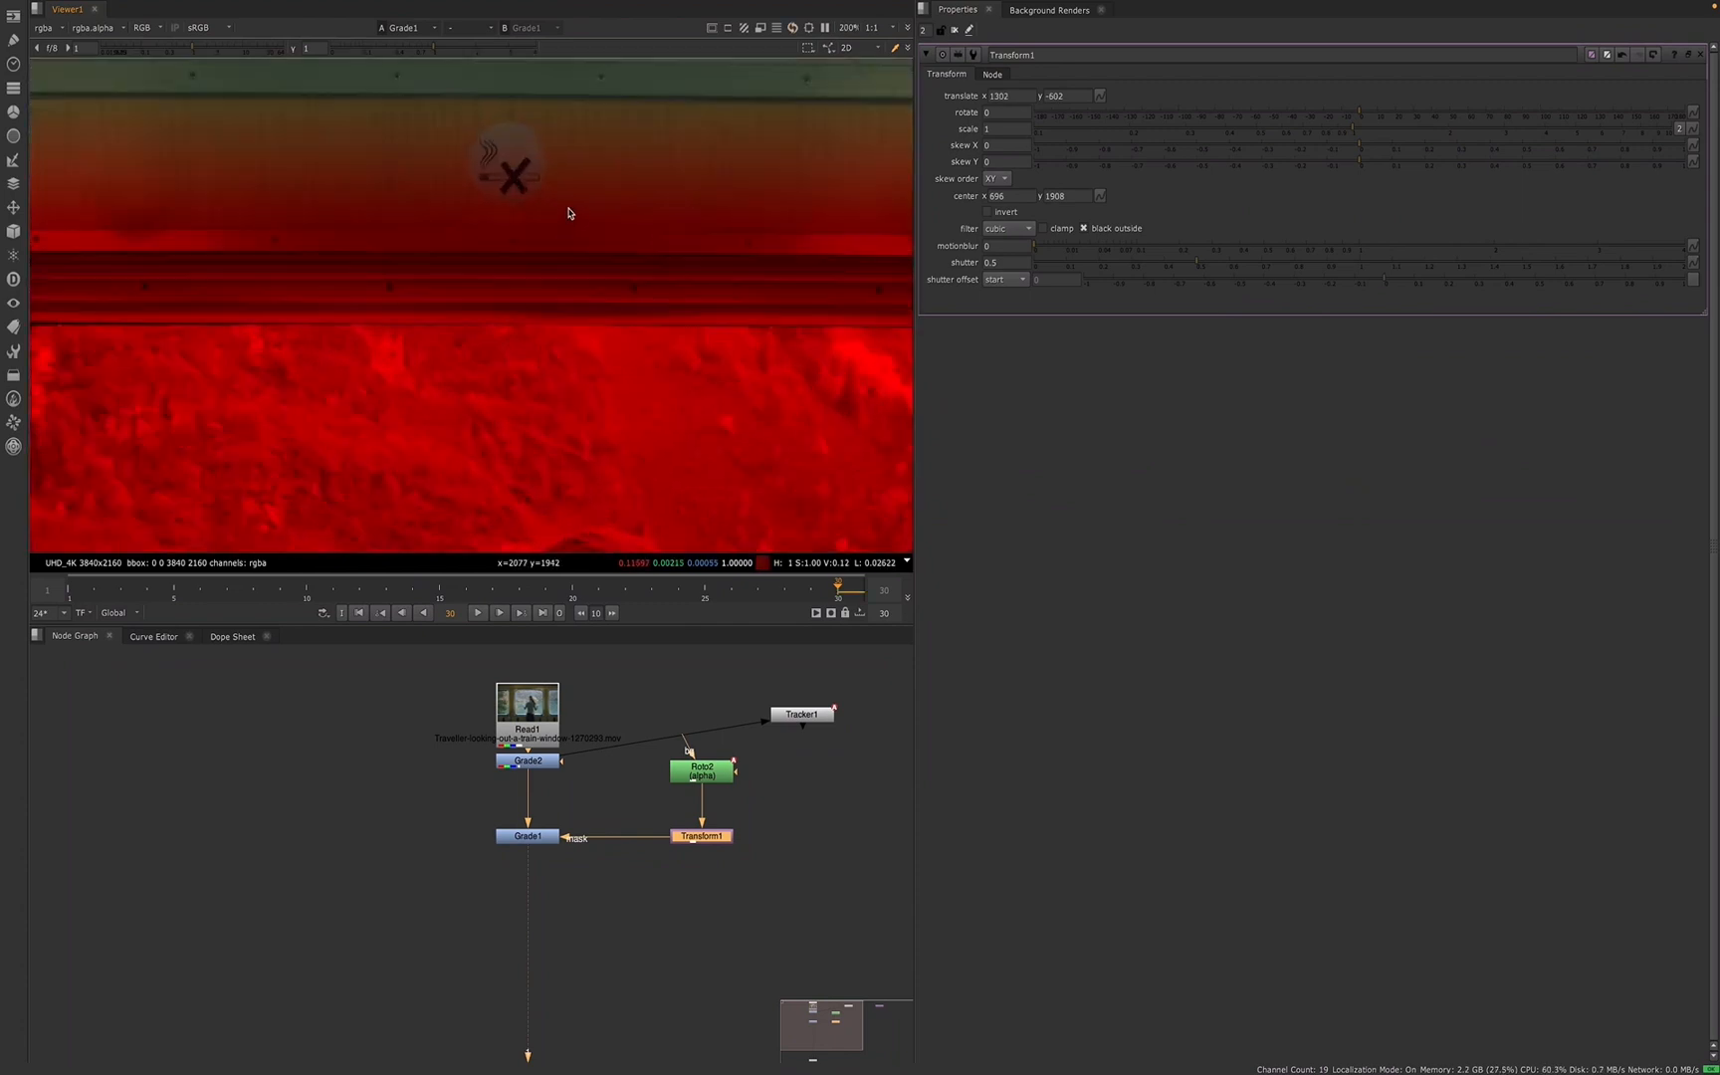
scroll(661, 114, "down", 2)
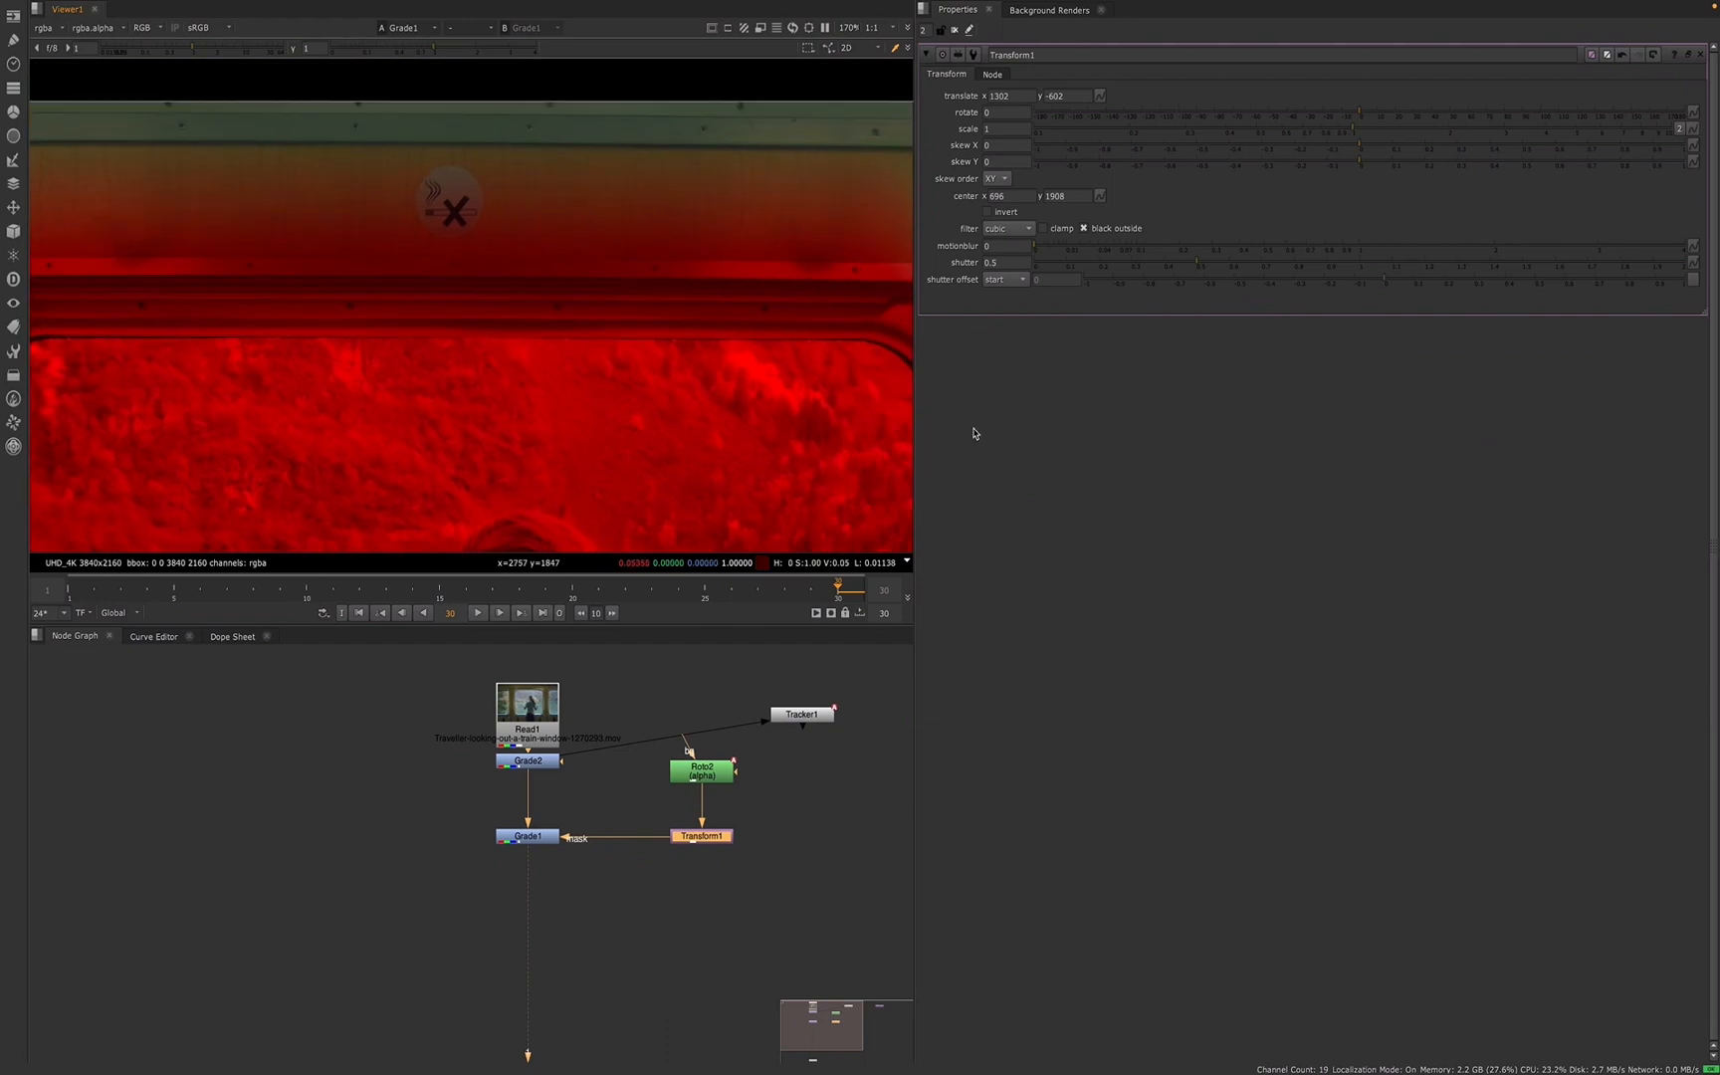
- Open Roto2's properties with Bezier1 selected, hide the overlay, and examine the feather around the window's upper left corner
double_click(729, 778)
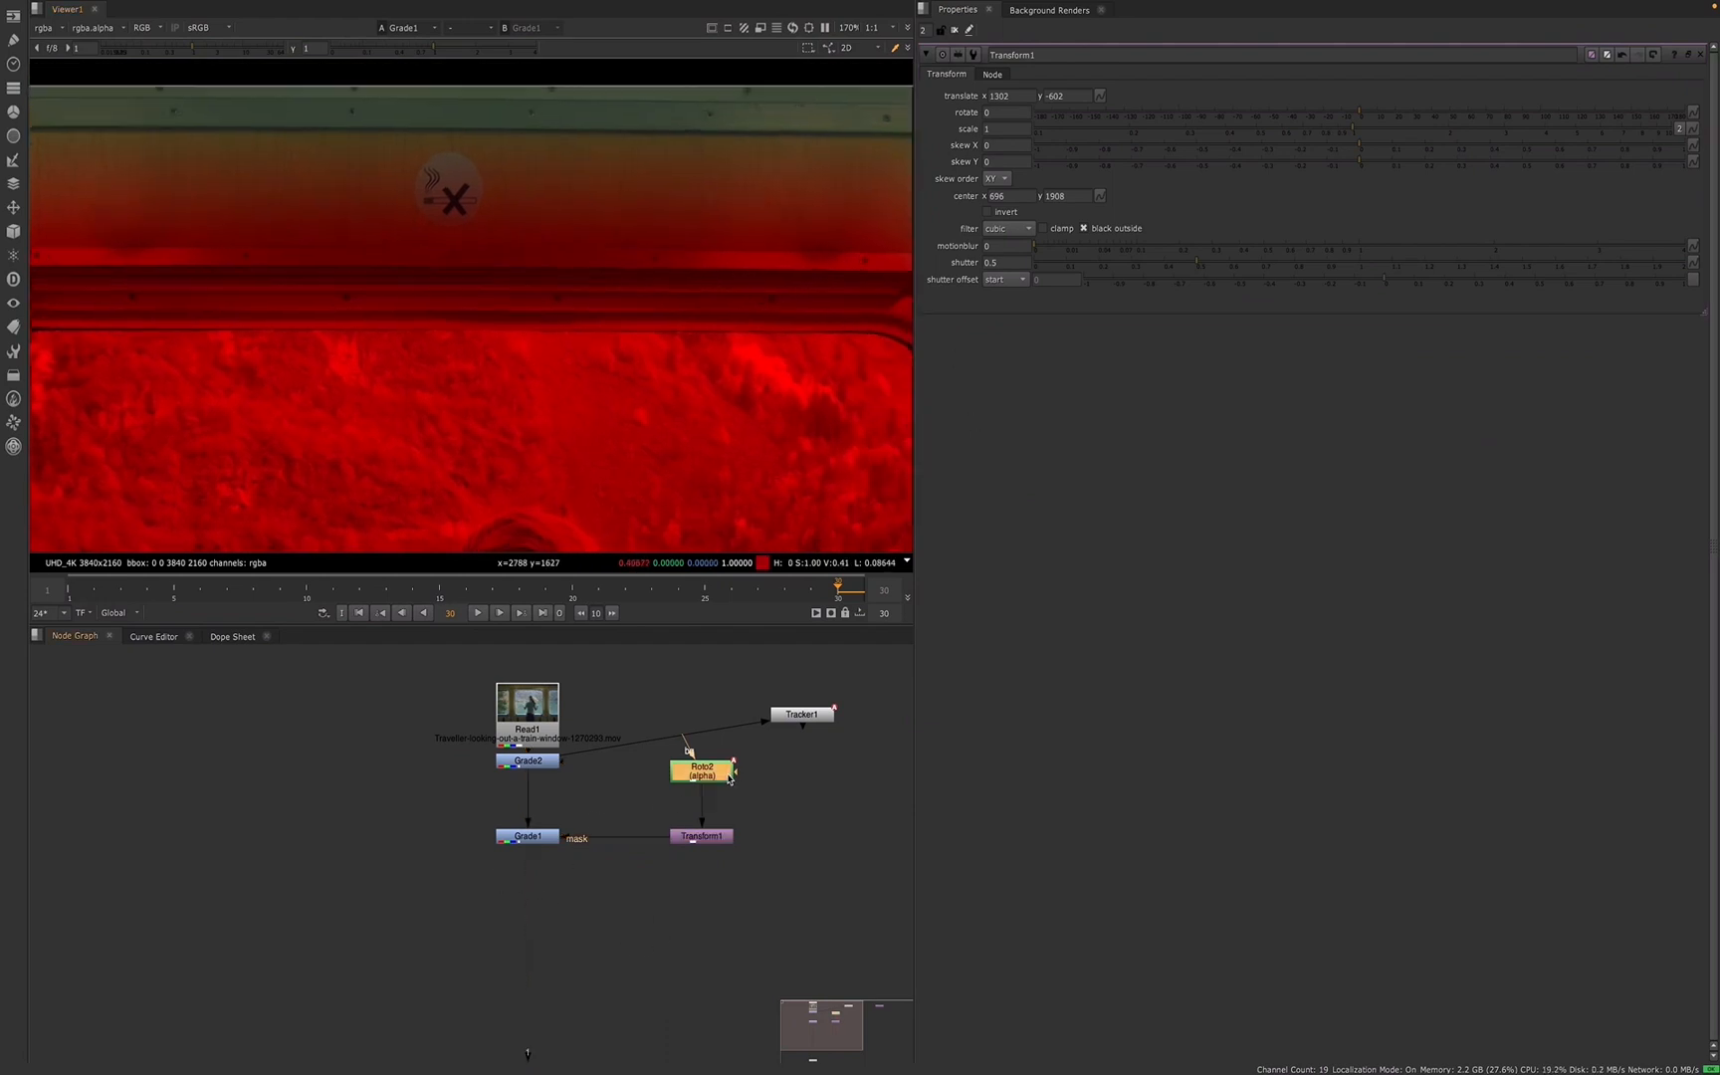
left_click(986, 285)
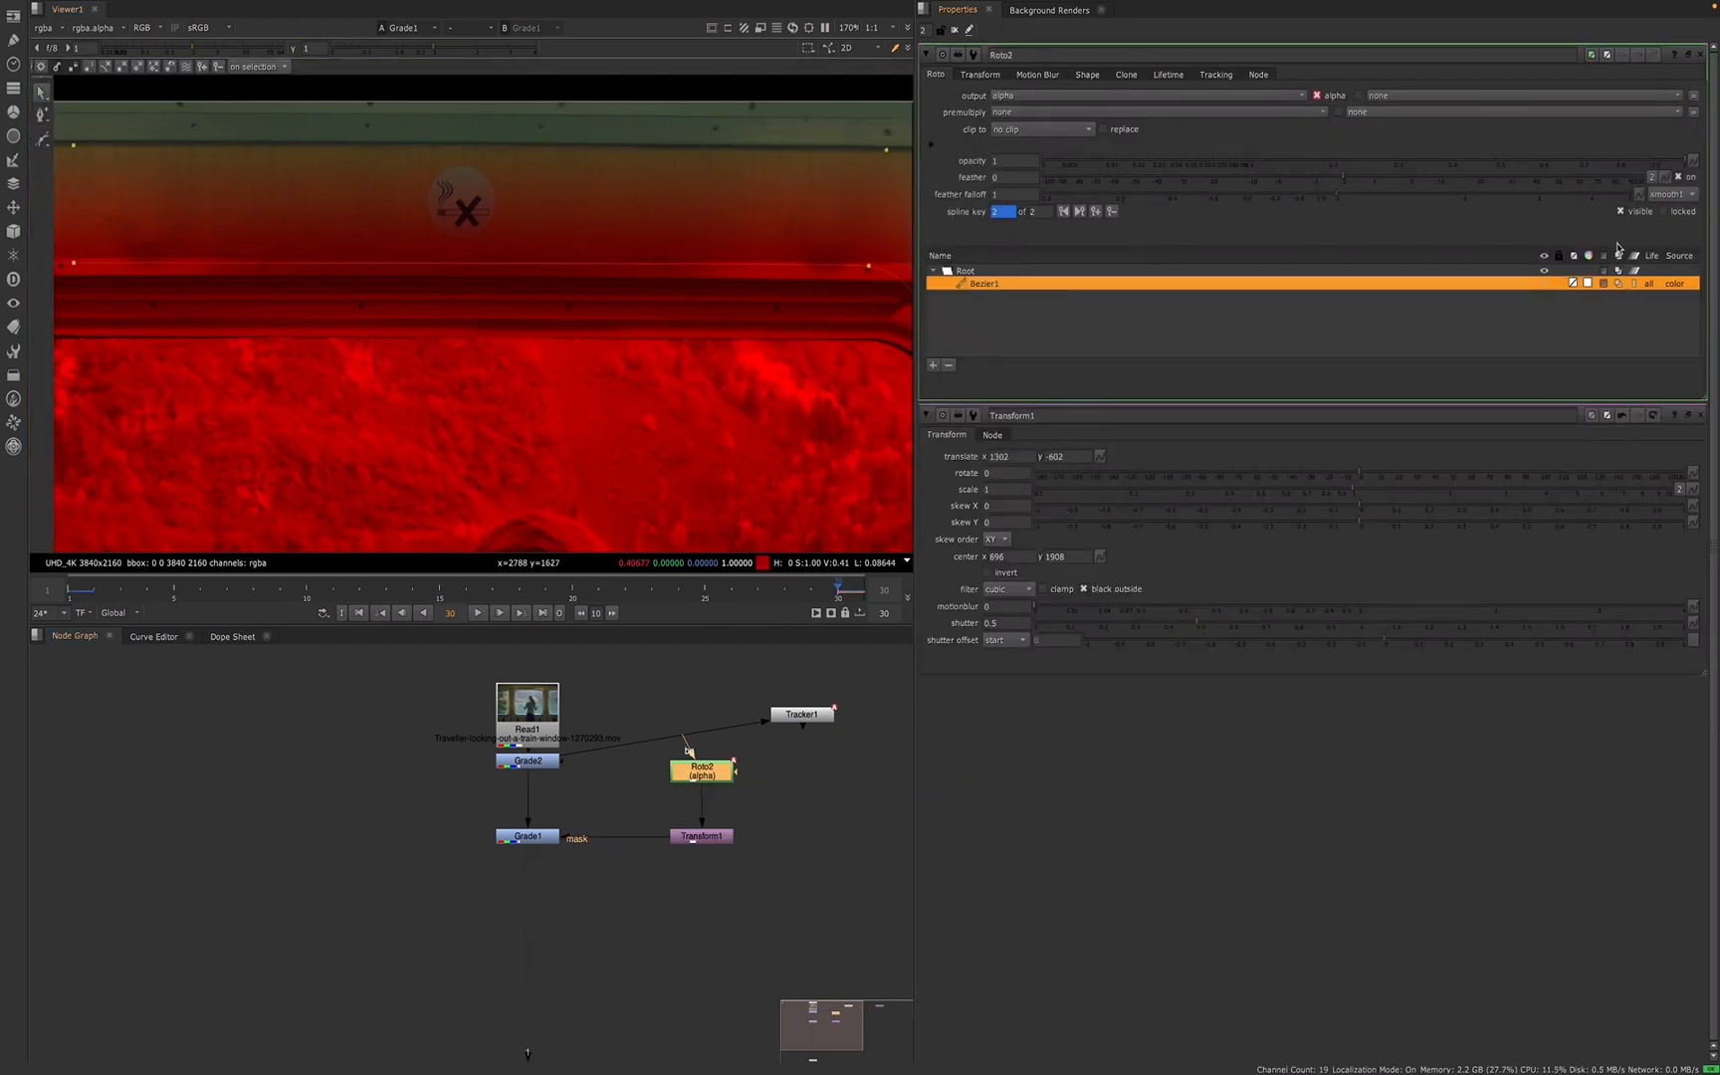
scroll(767, 277, "down", 1)
scroll(601, 388, "down", 1)
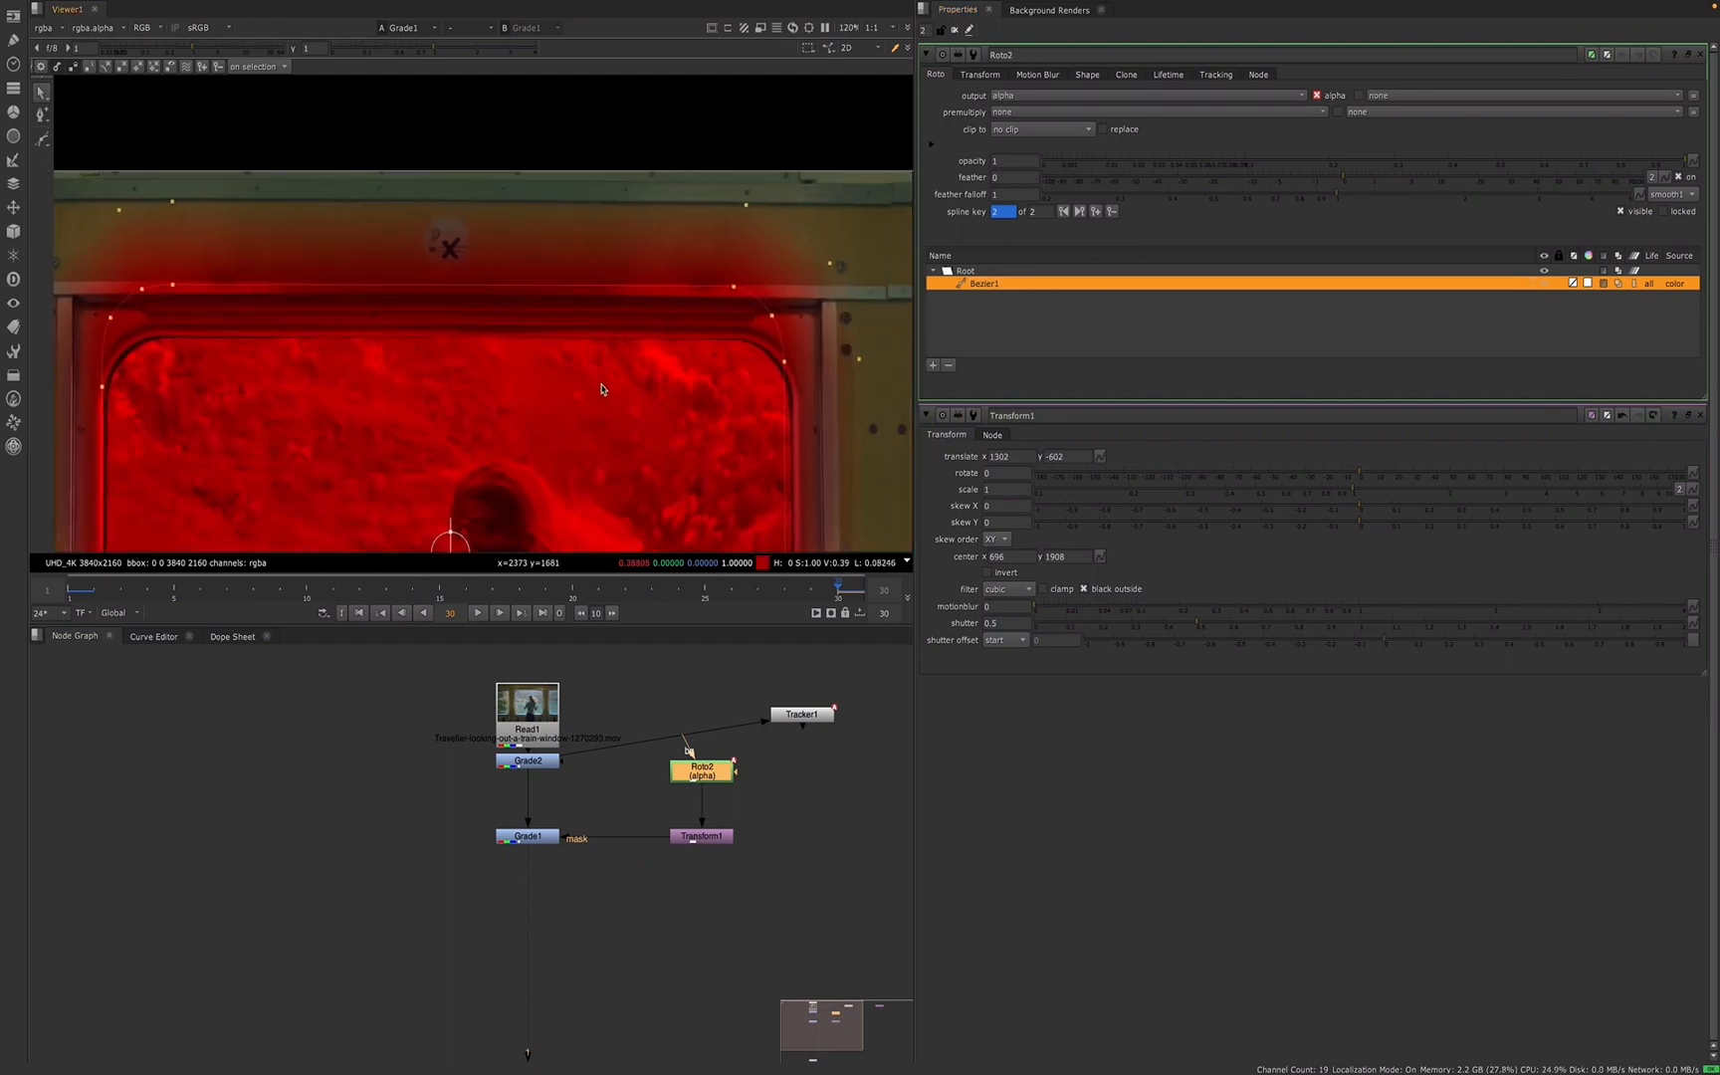
key("q")
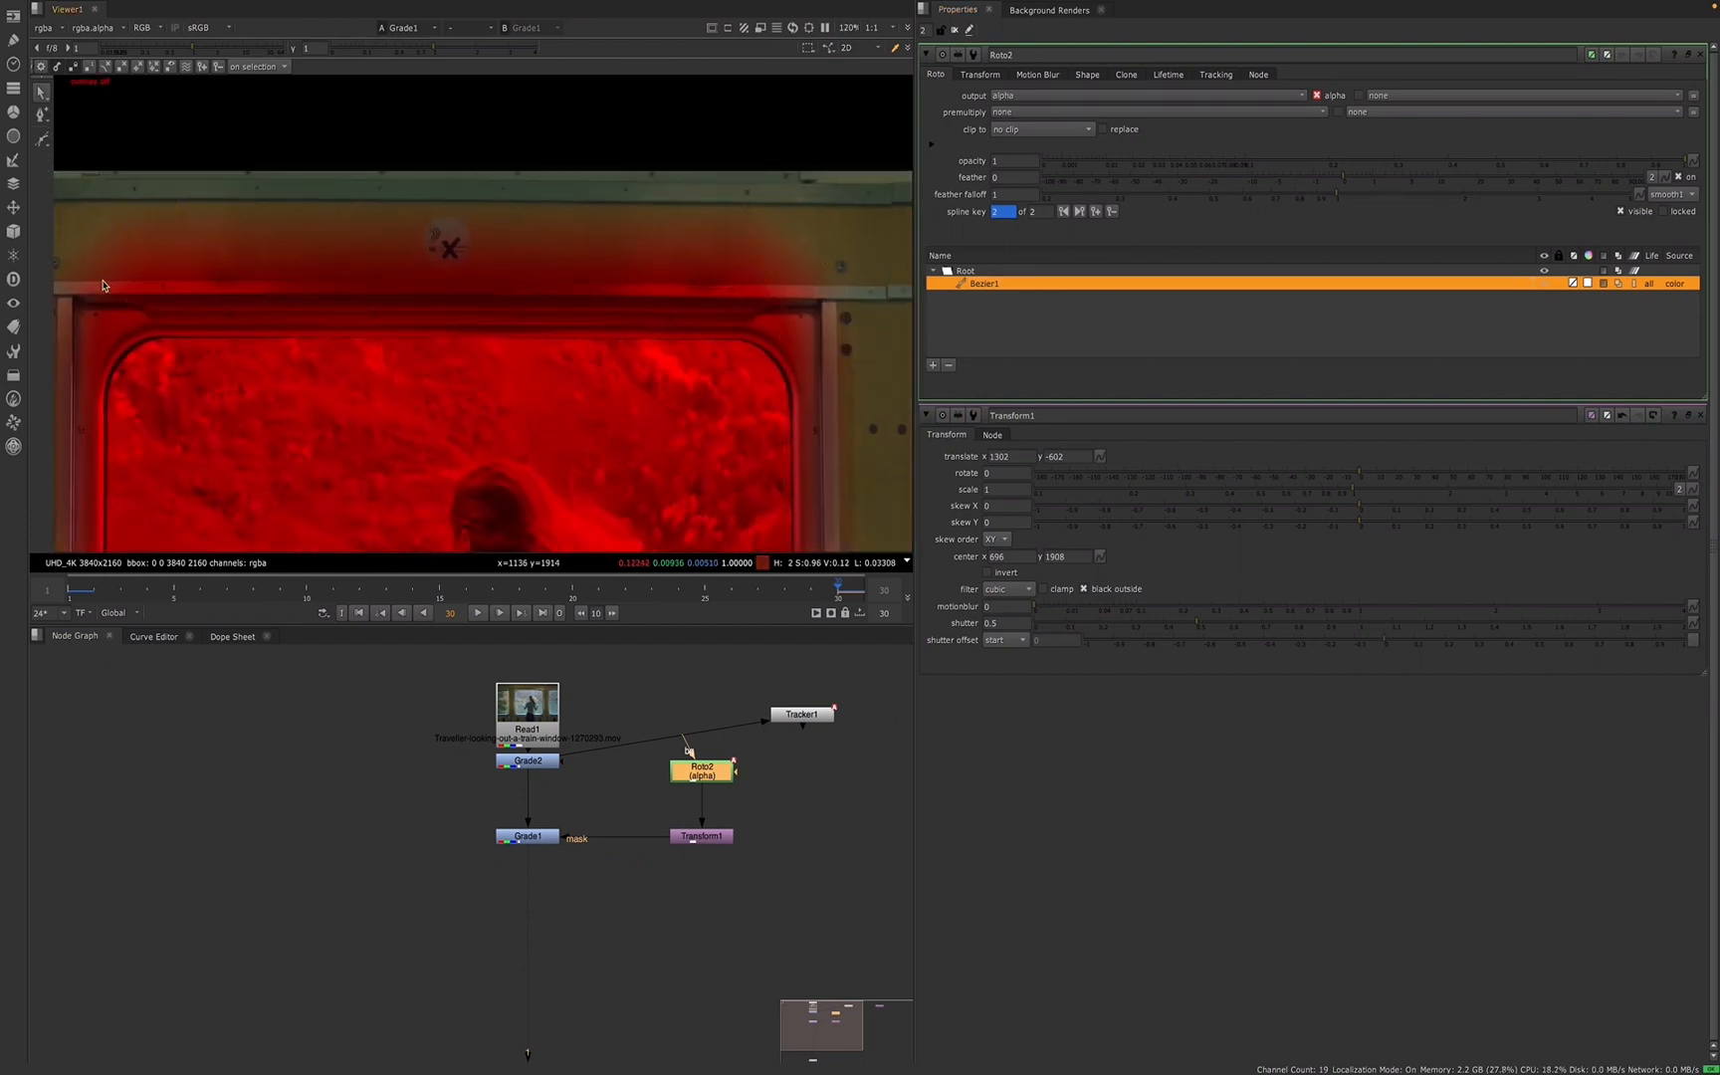
scroll(103, 286, "up", 2)
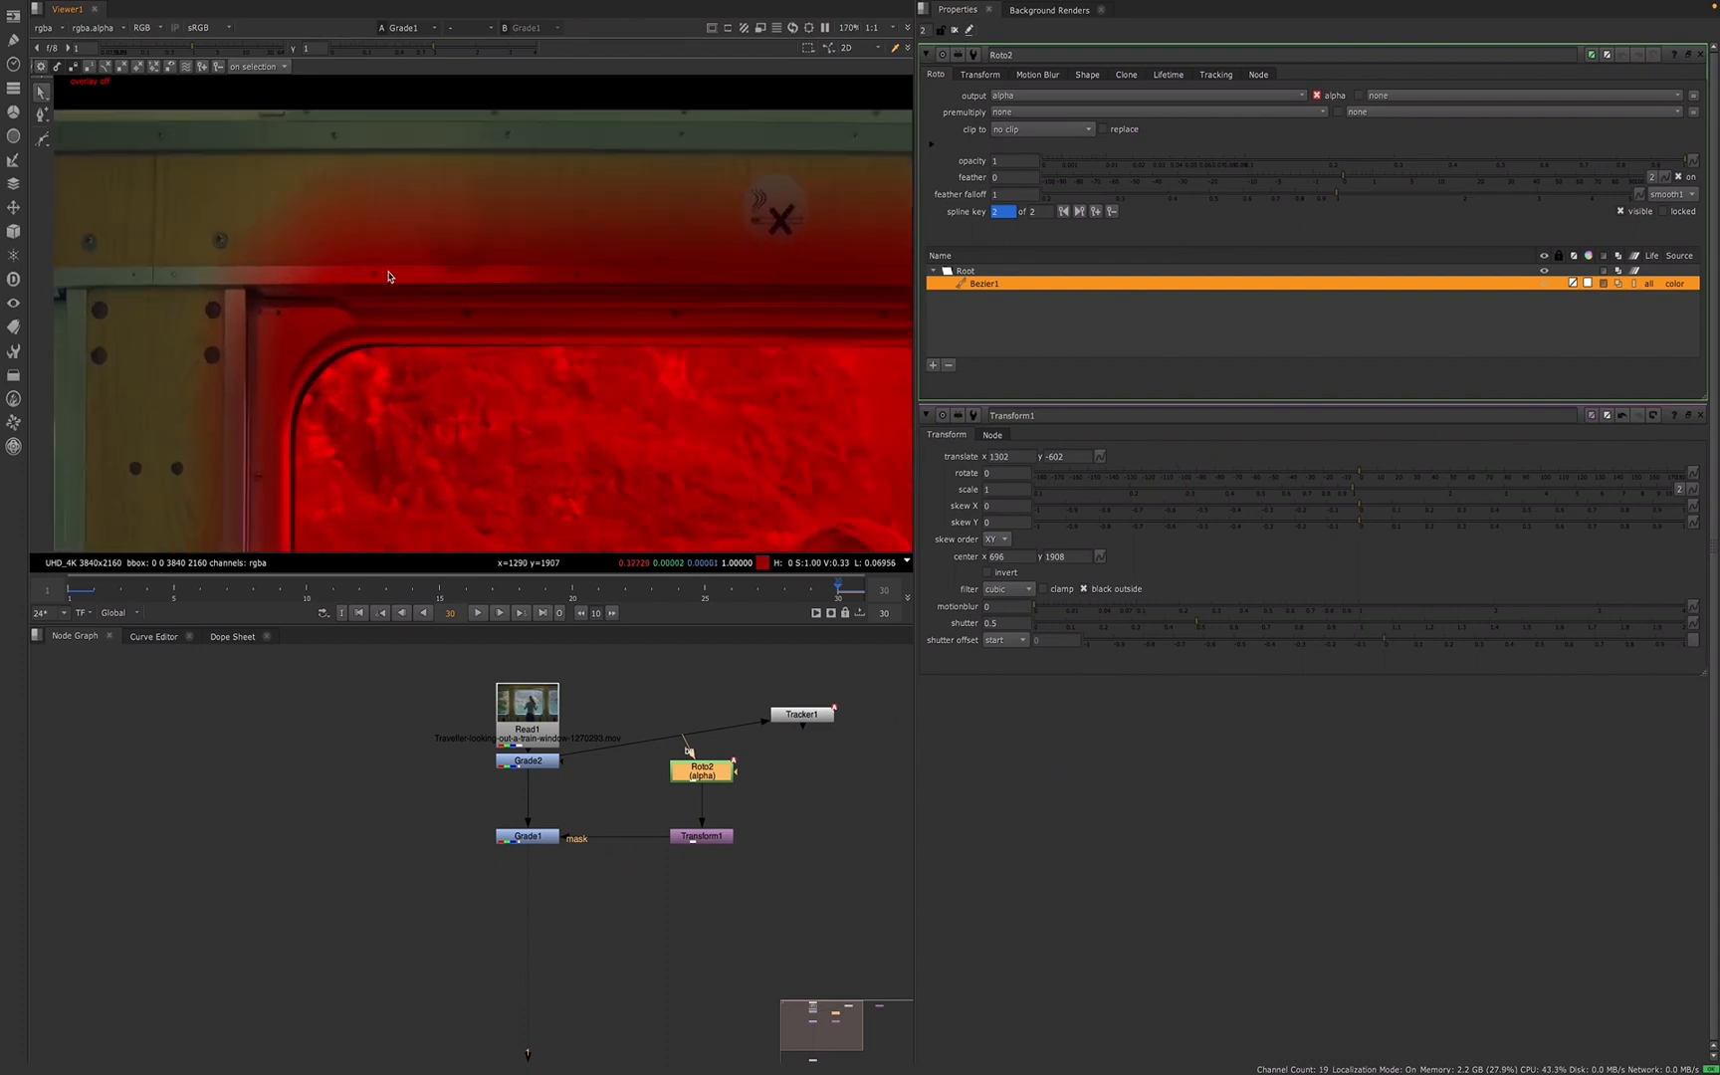
- Set Bezier1's feather falloff type to linear, translate the mask to x 1638, y -702, and hide the overlay
left_click(1689, 196)
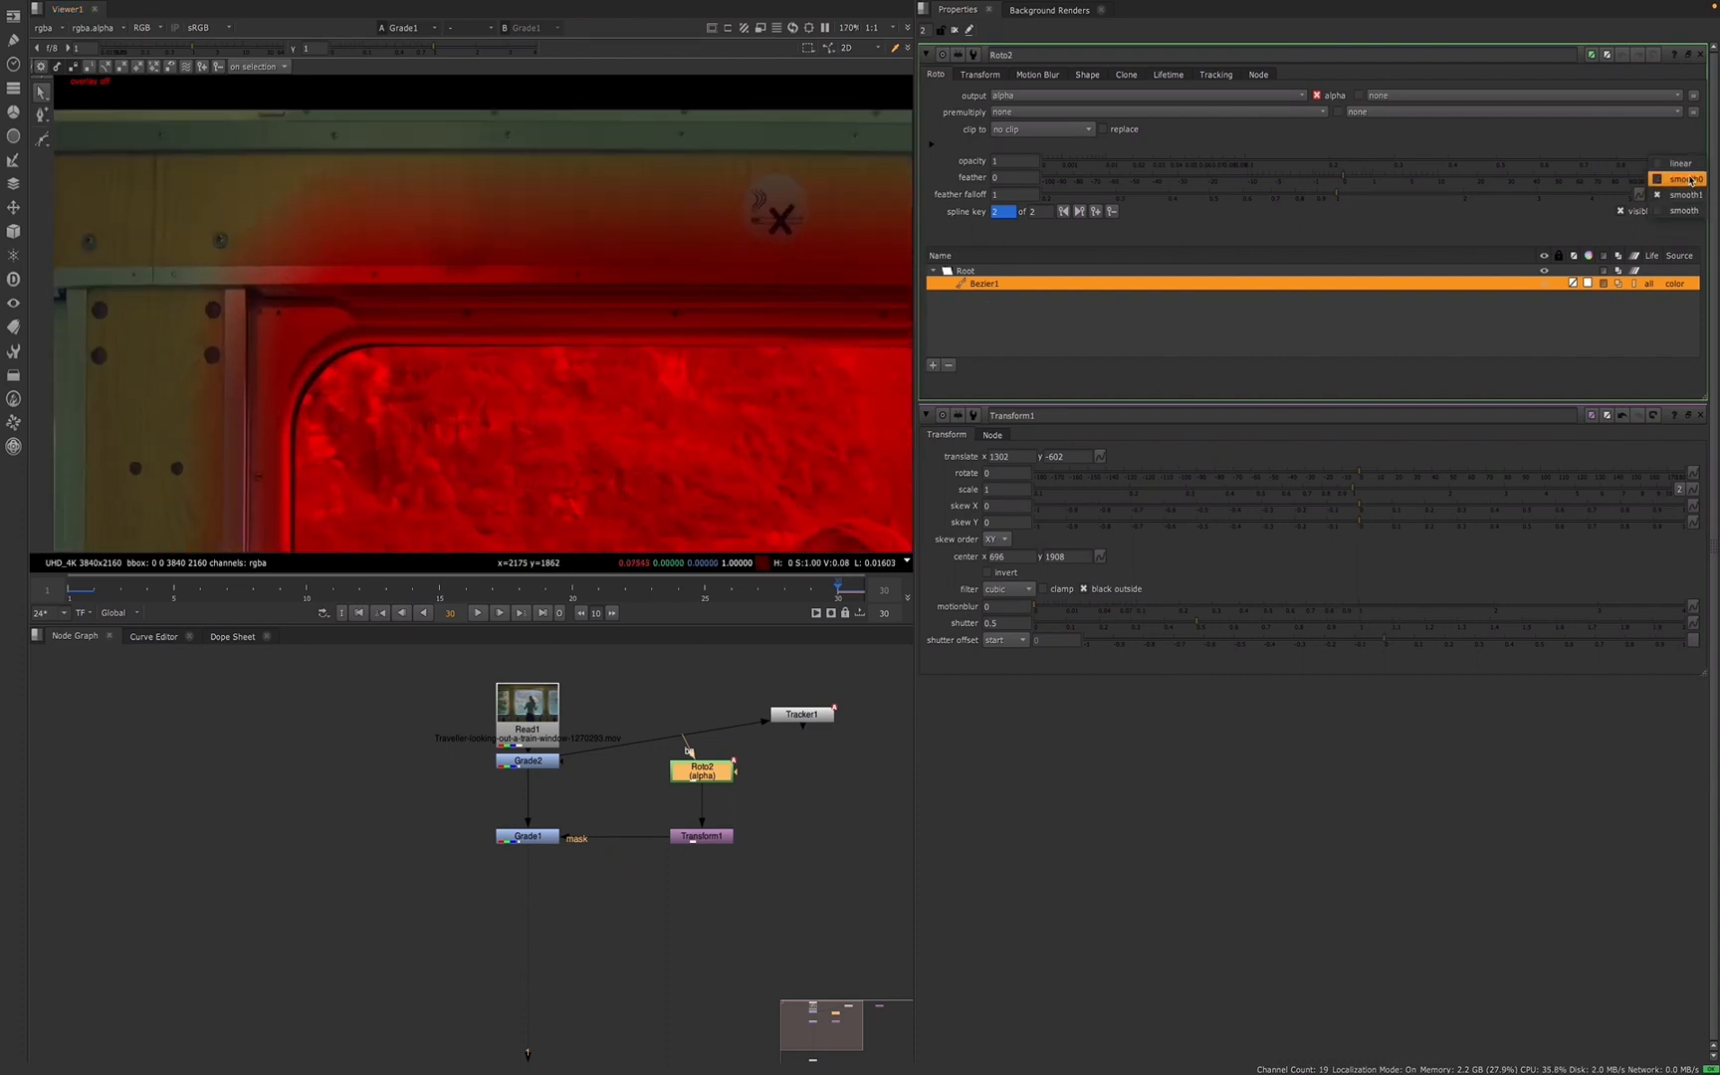
left_click(1680, 161)
scroll(308, 427, "down", 6)
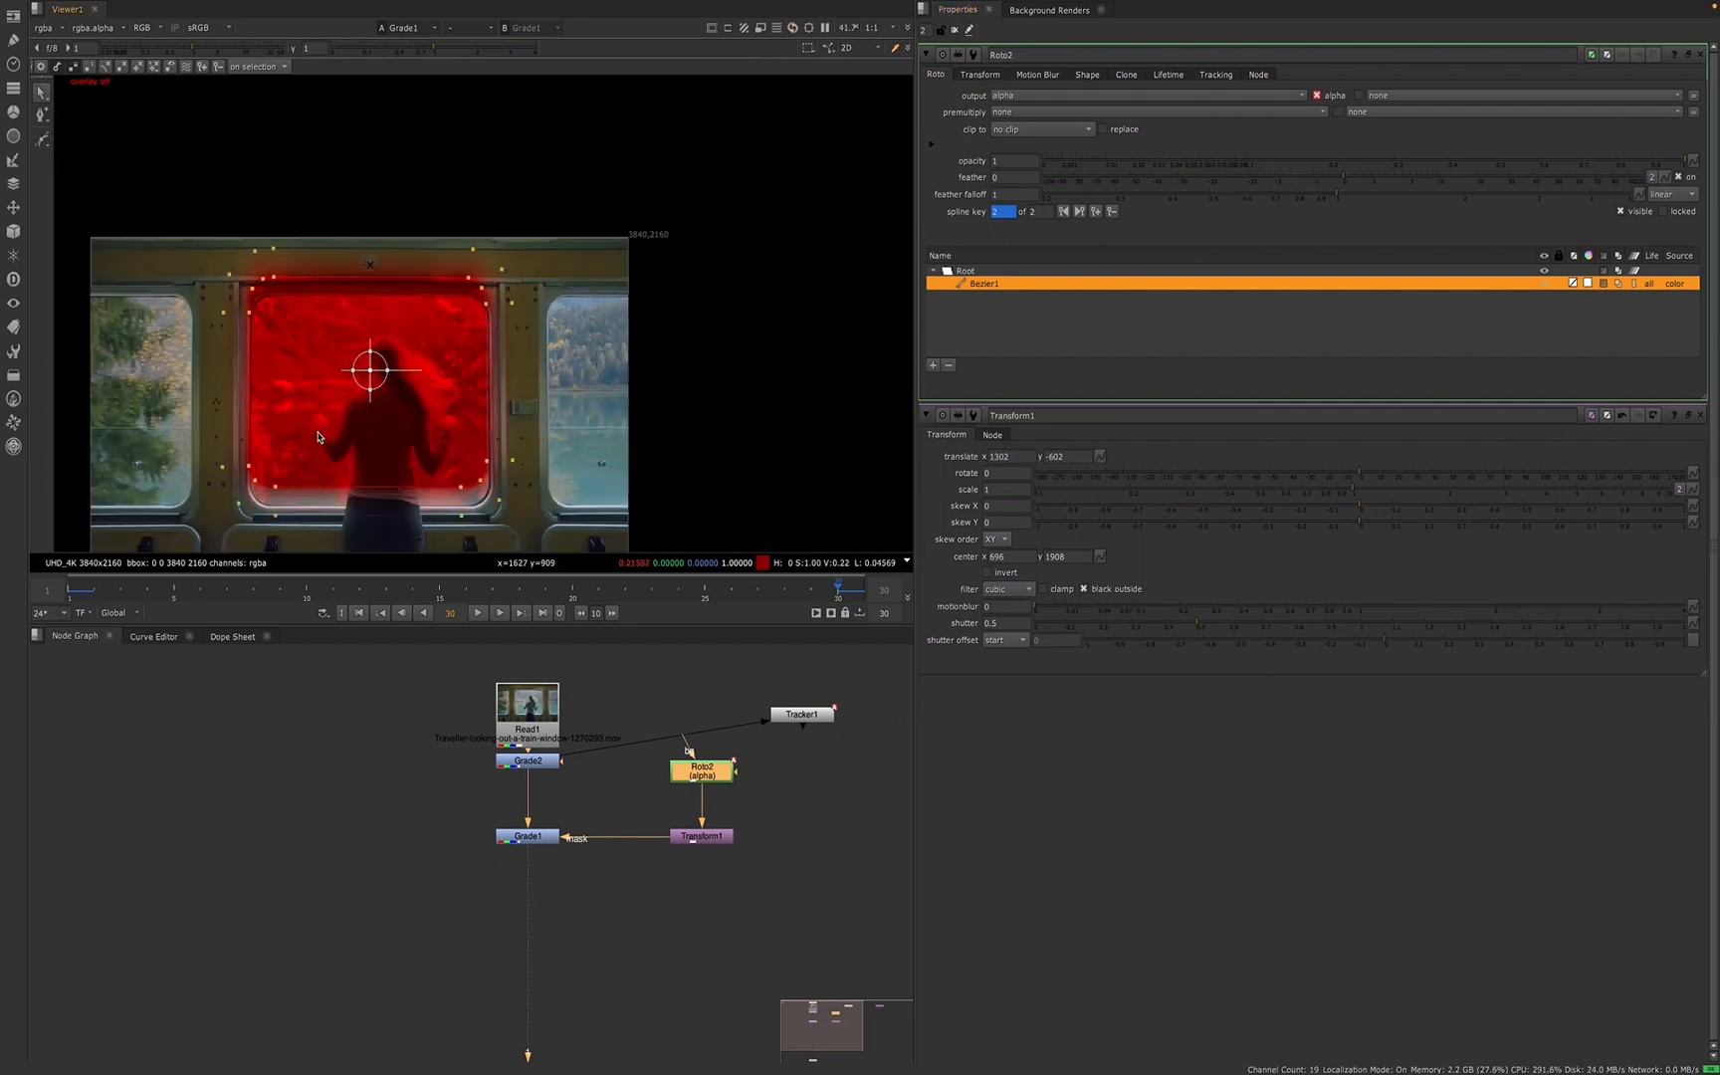
left_click_drag(368, 364, 406, 394)
scroll(406, 394, "up", 6)
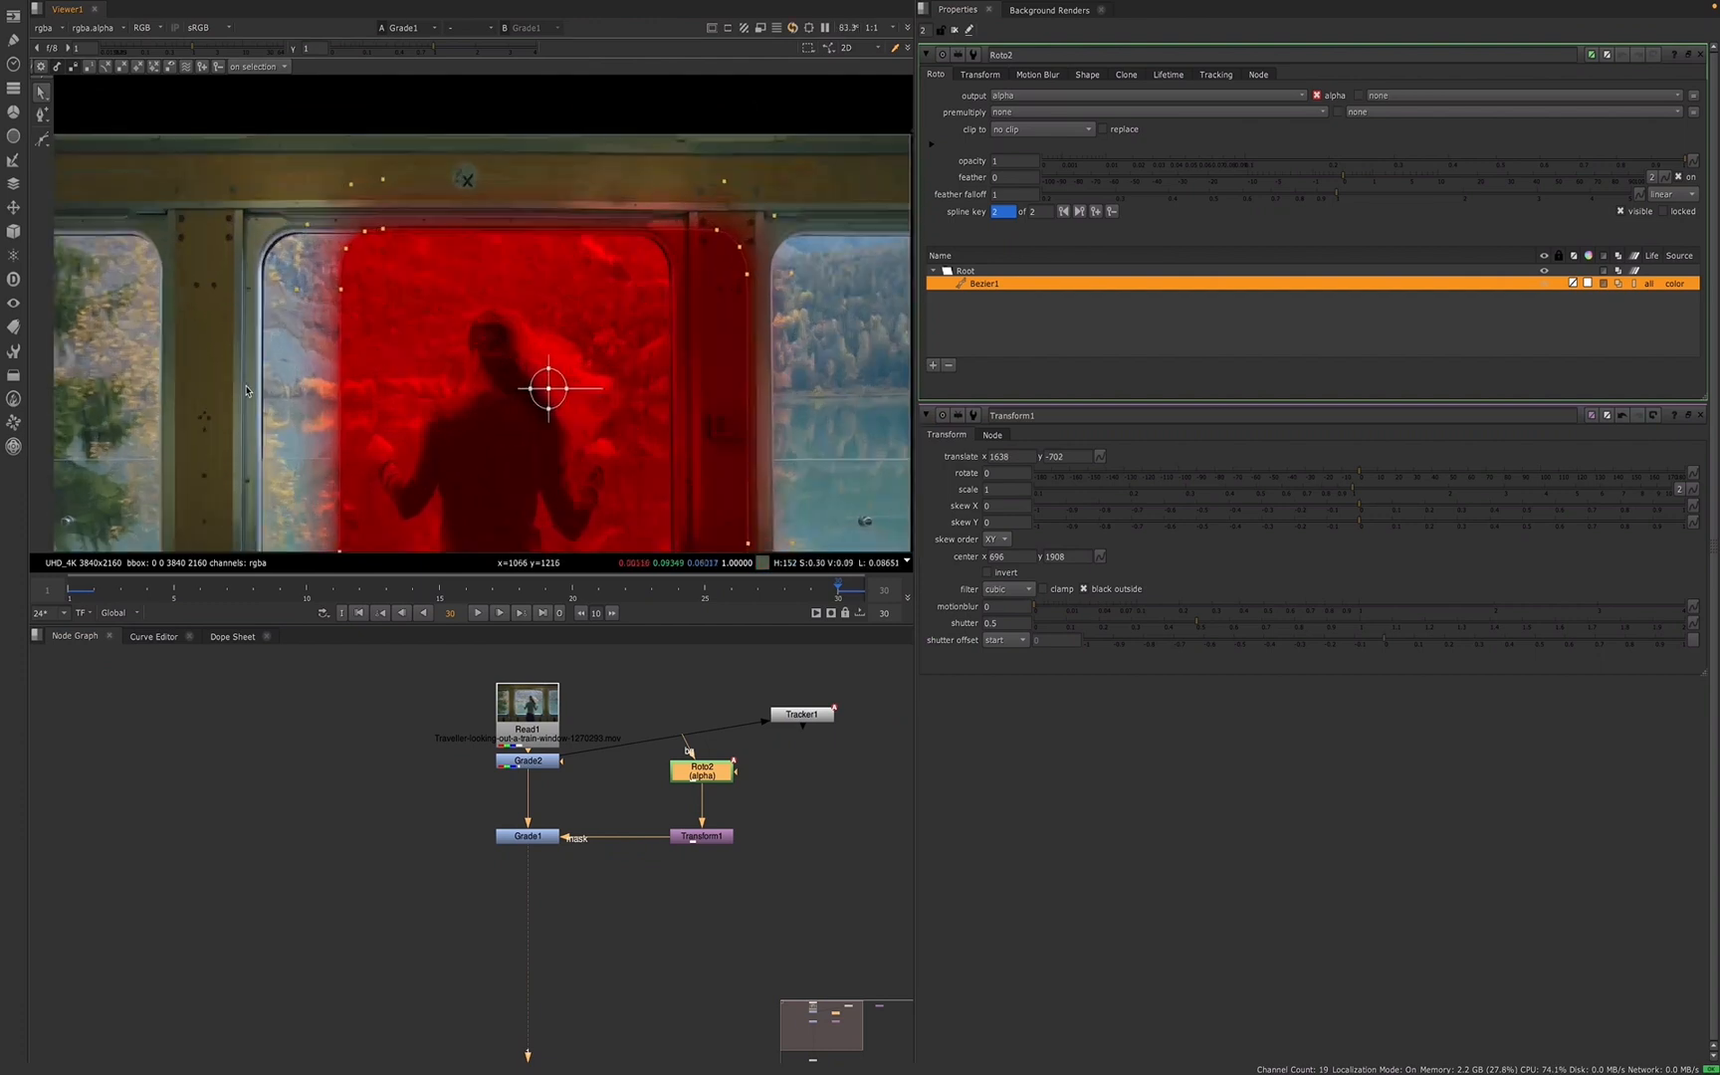
key("q")
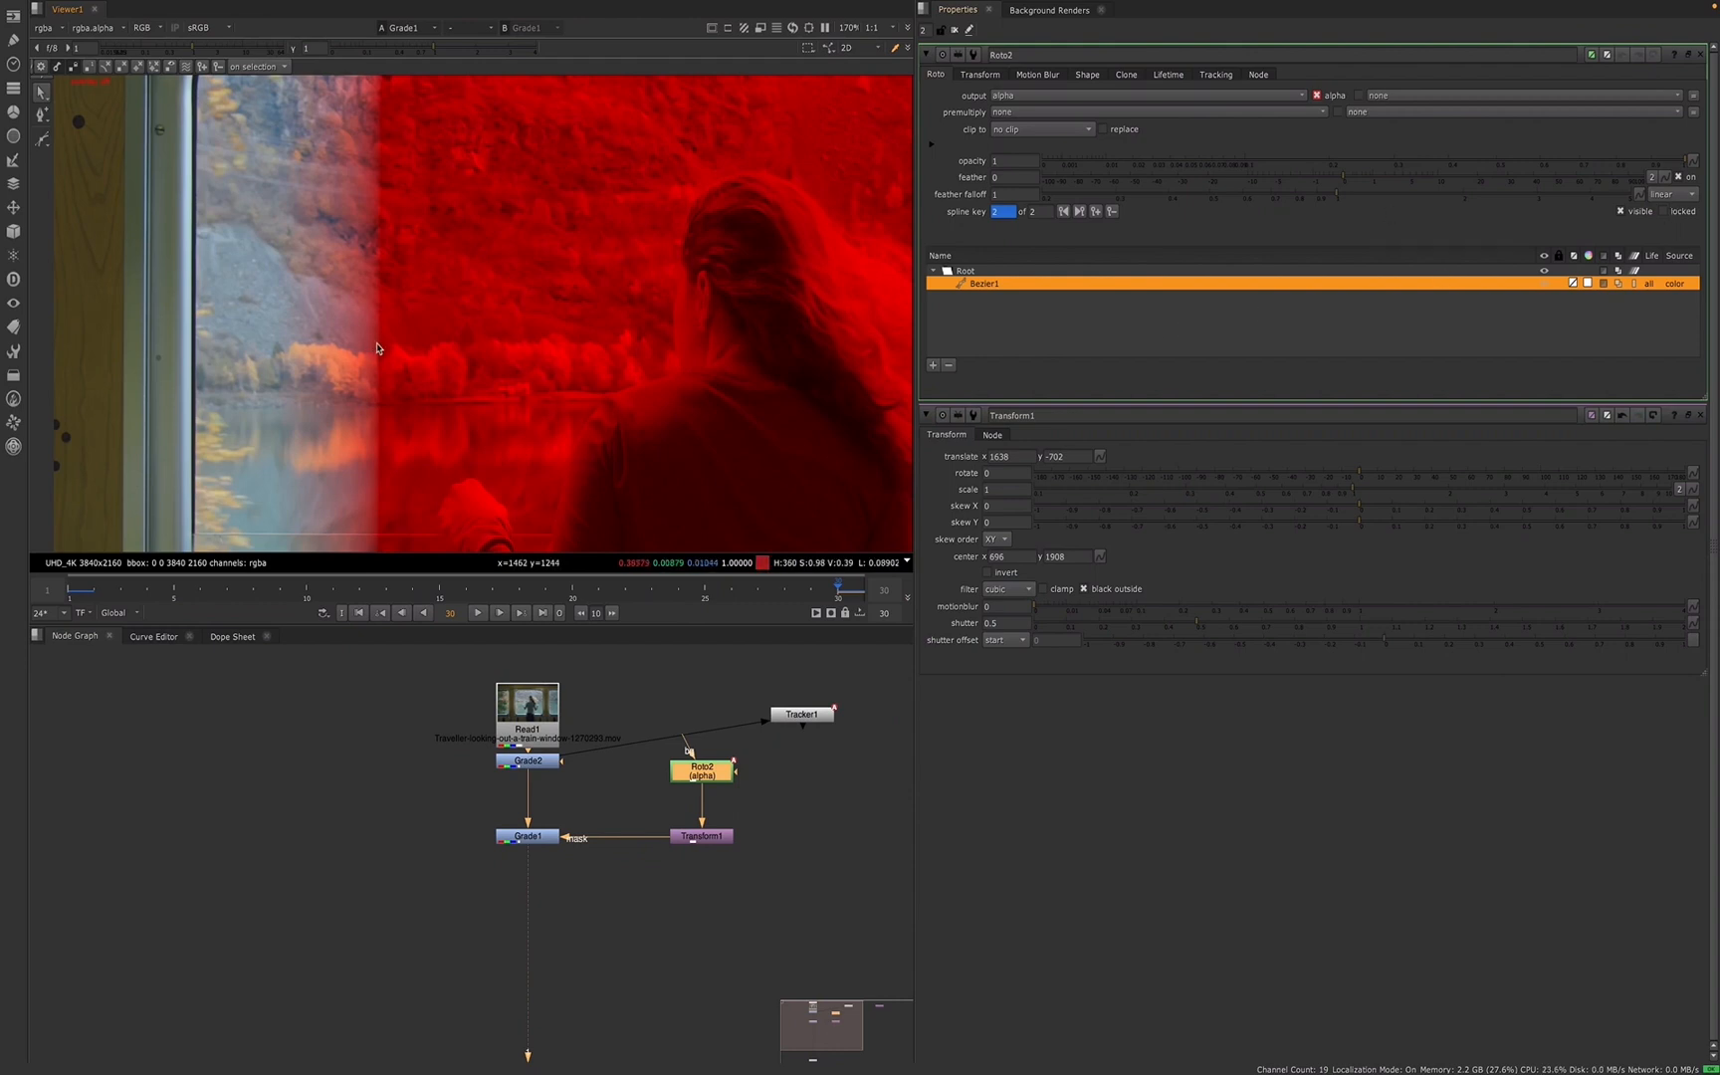
- Enlarge the viewer pane and examine the mask's linear feather along its left edge inside the window
left_click_drag(447, 627, 403, 937)
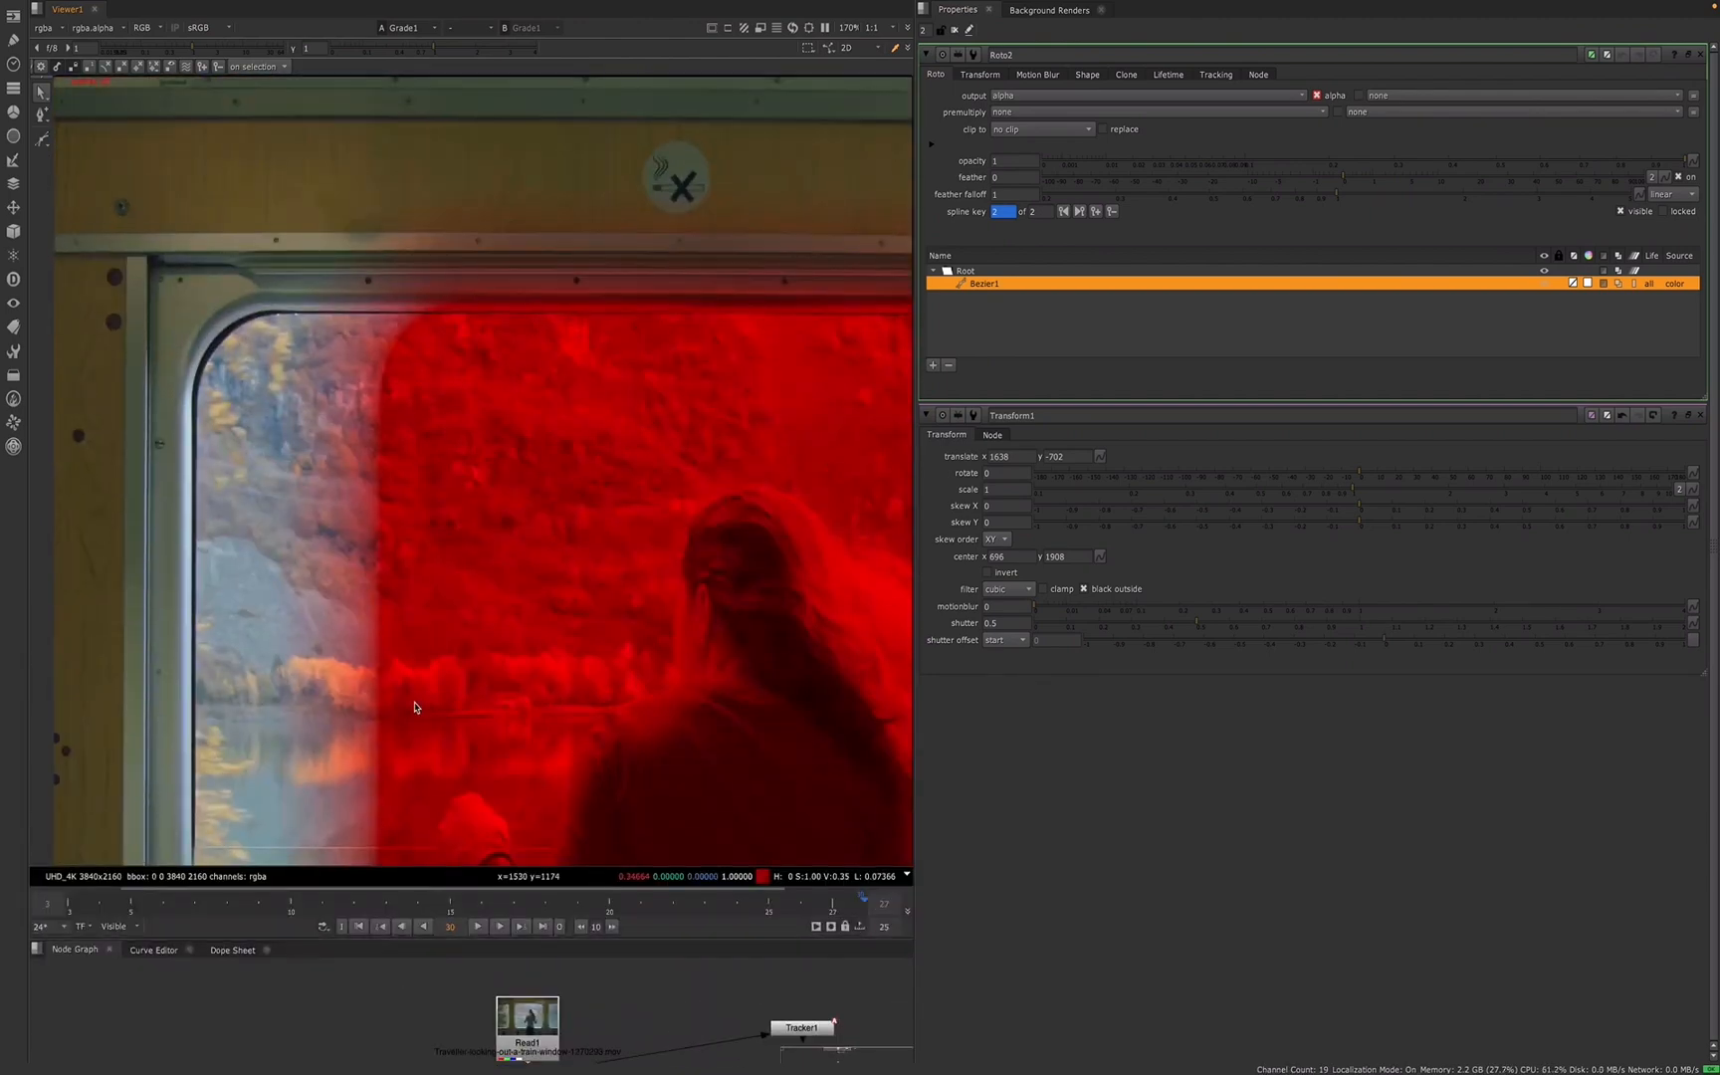
scroll(380, 649, "up", 3)
middle_click_drag(379, 649, 344, 442)
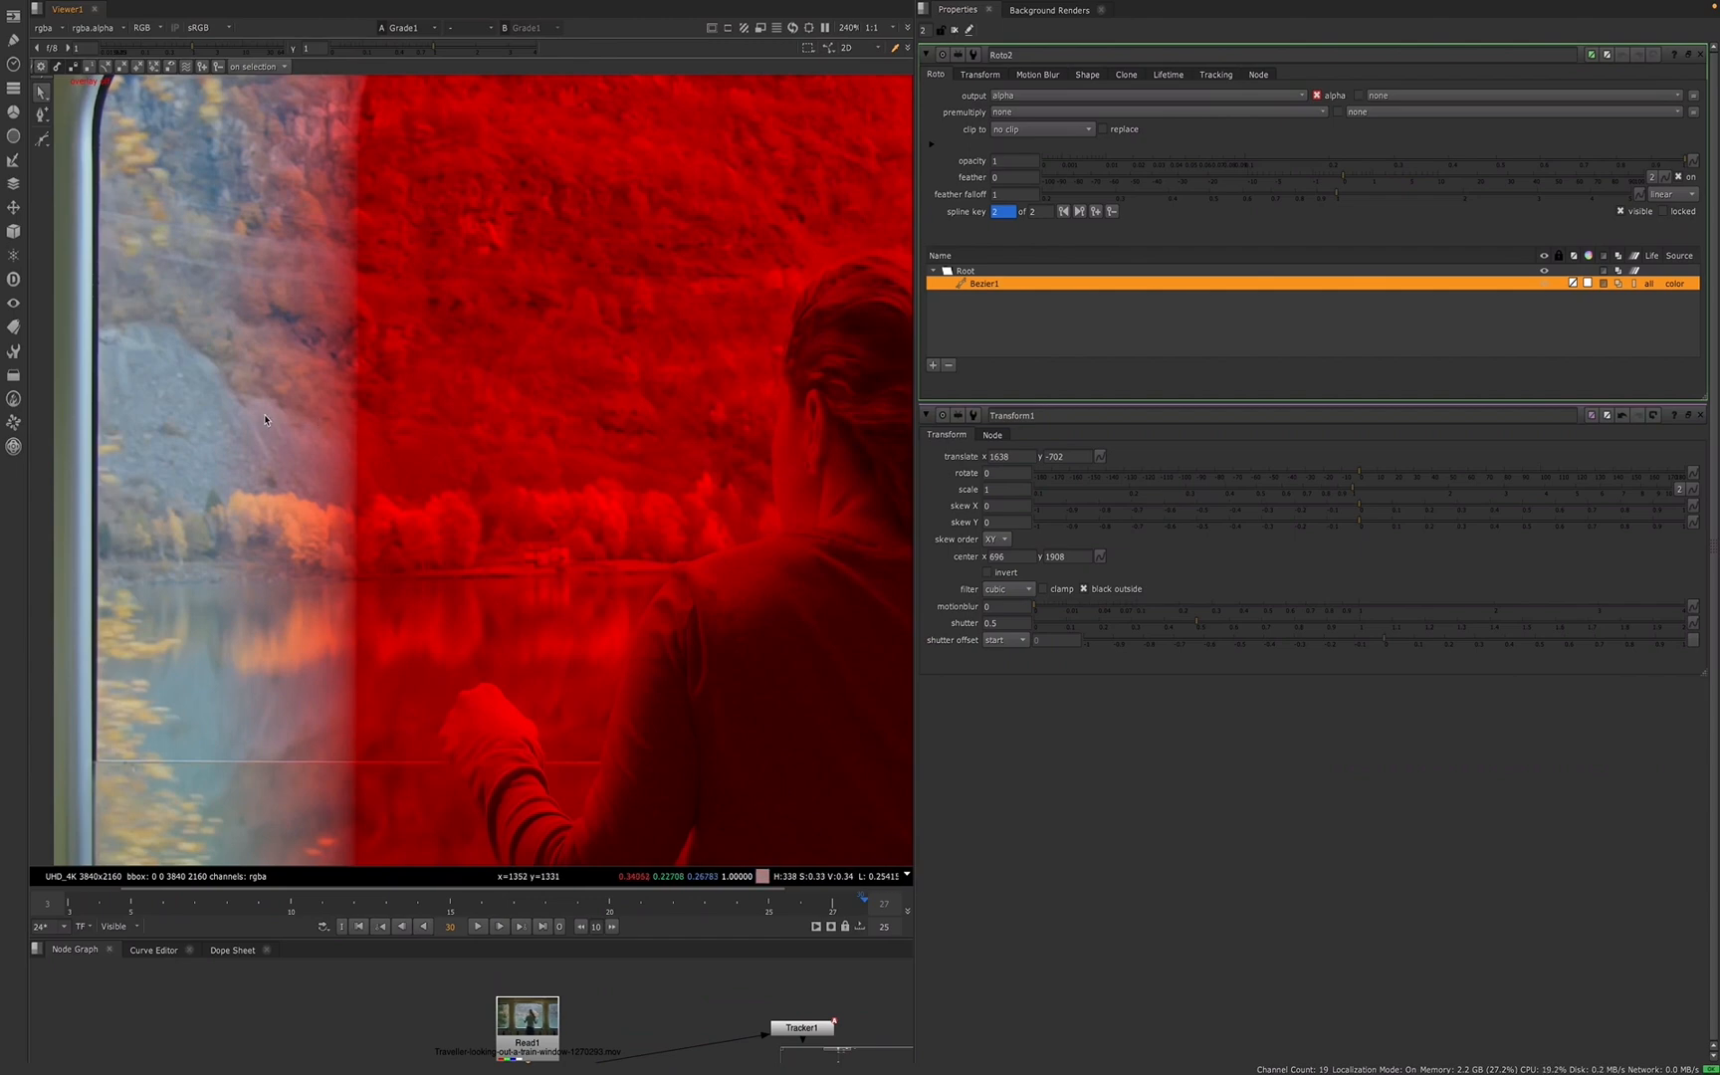
- Try the smooth0 and smooth1 feather falloff types on Bezier1, comparing the soft edge over the window
left_click(1667, 194)
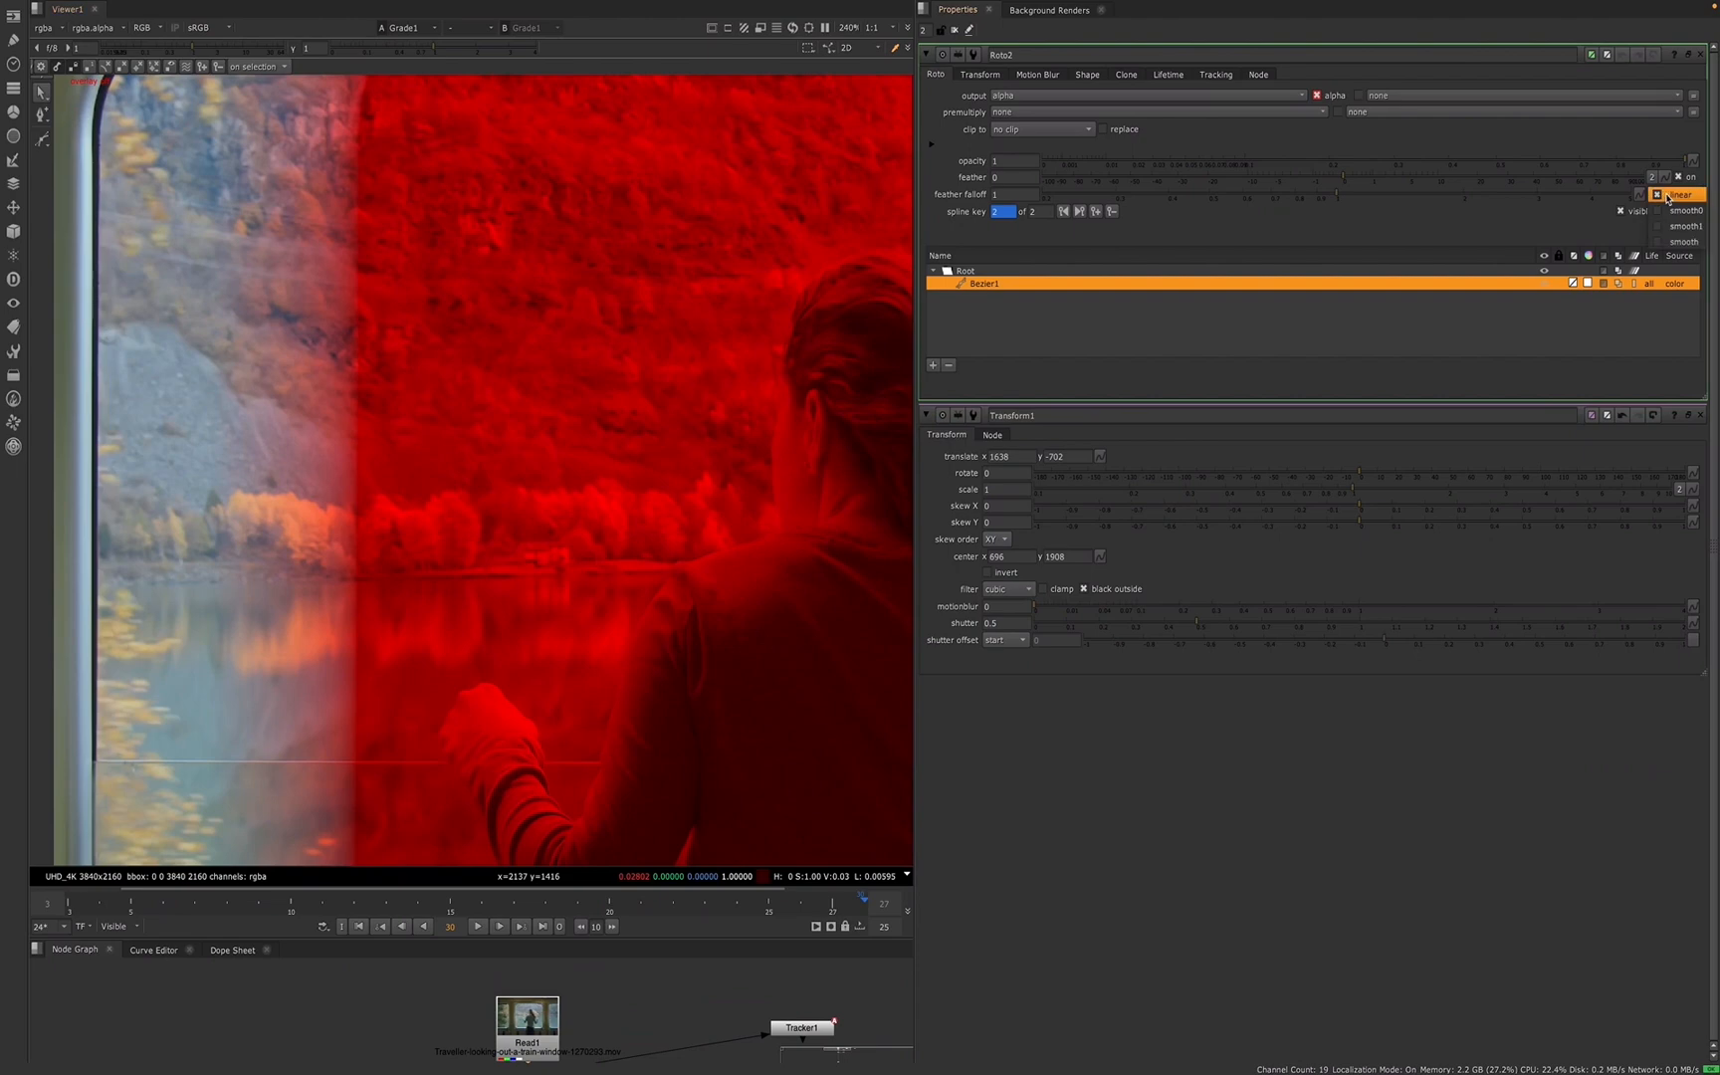
left_click(1669, 210)
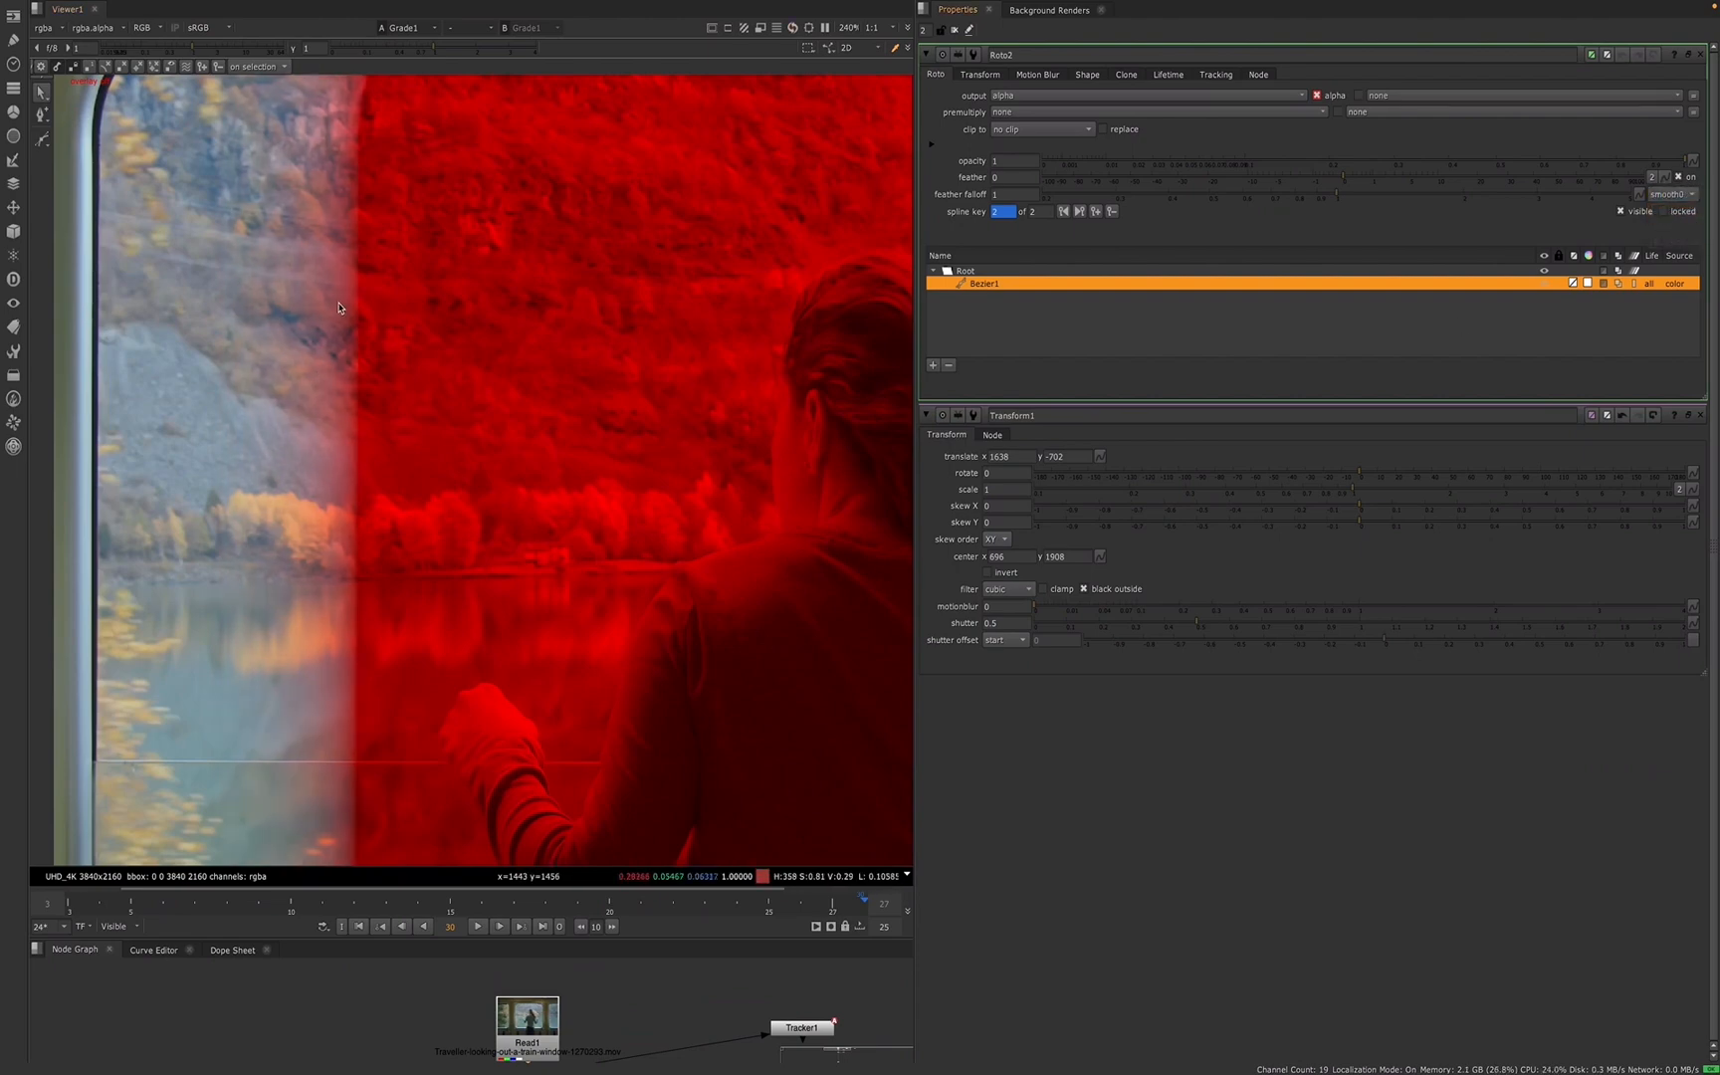
scroll(341, 301, "up", 3)
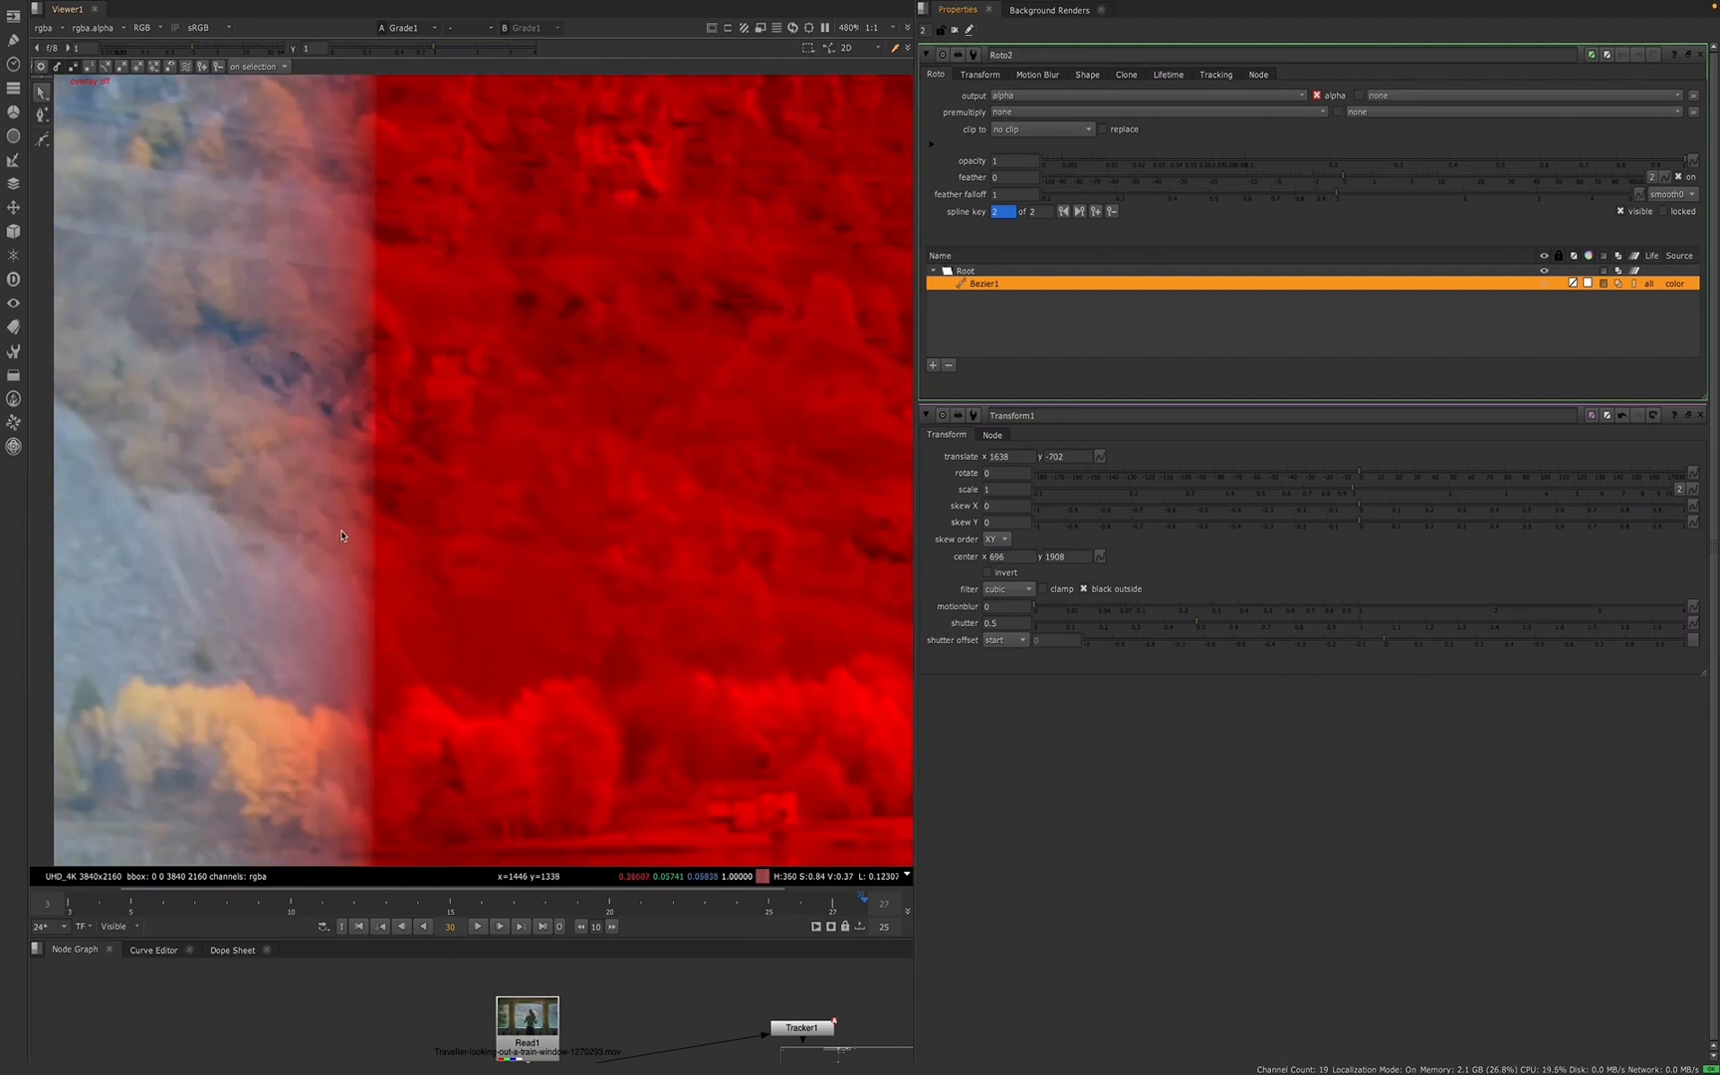
scroll(369, 626, "down", 3)
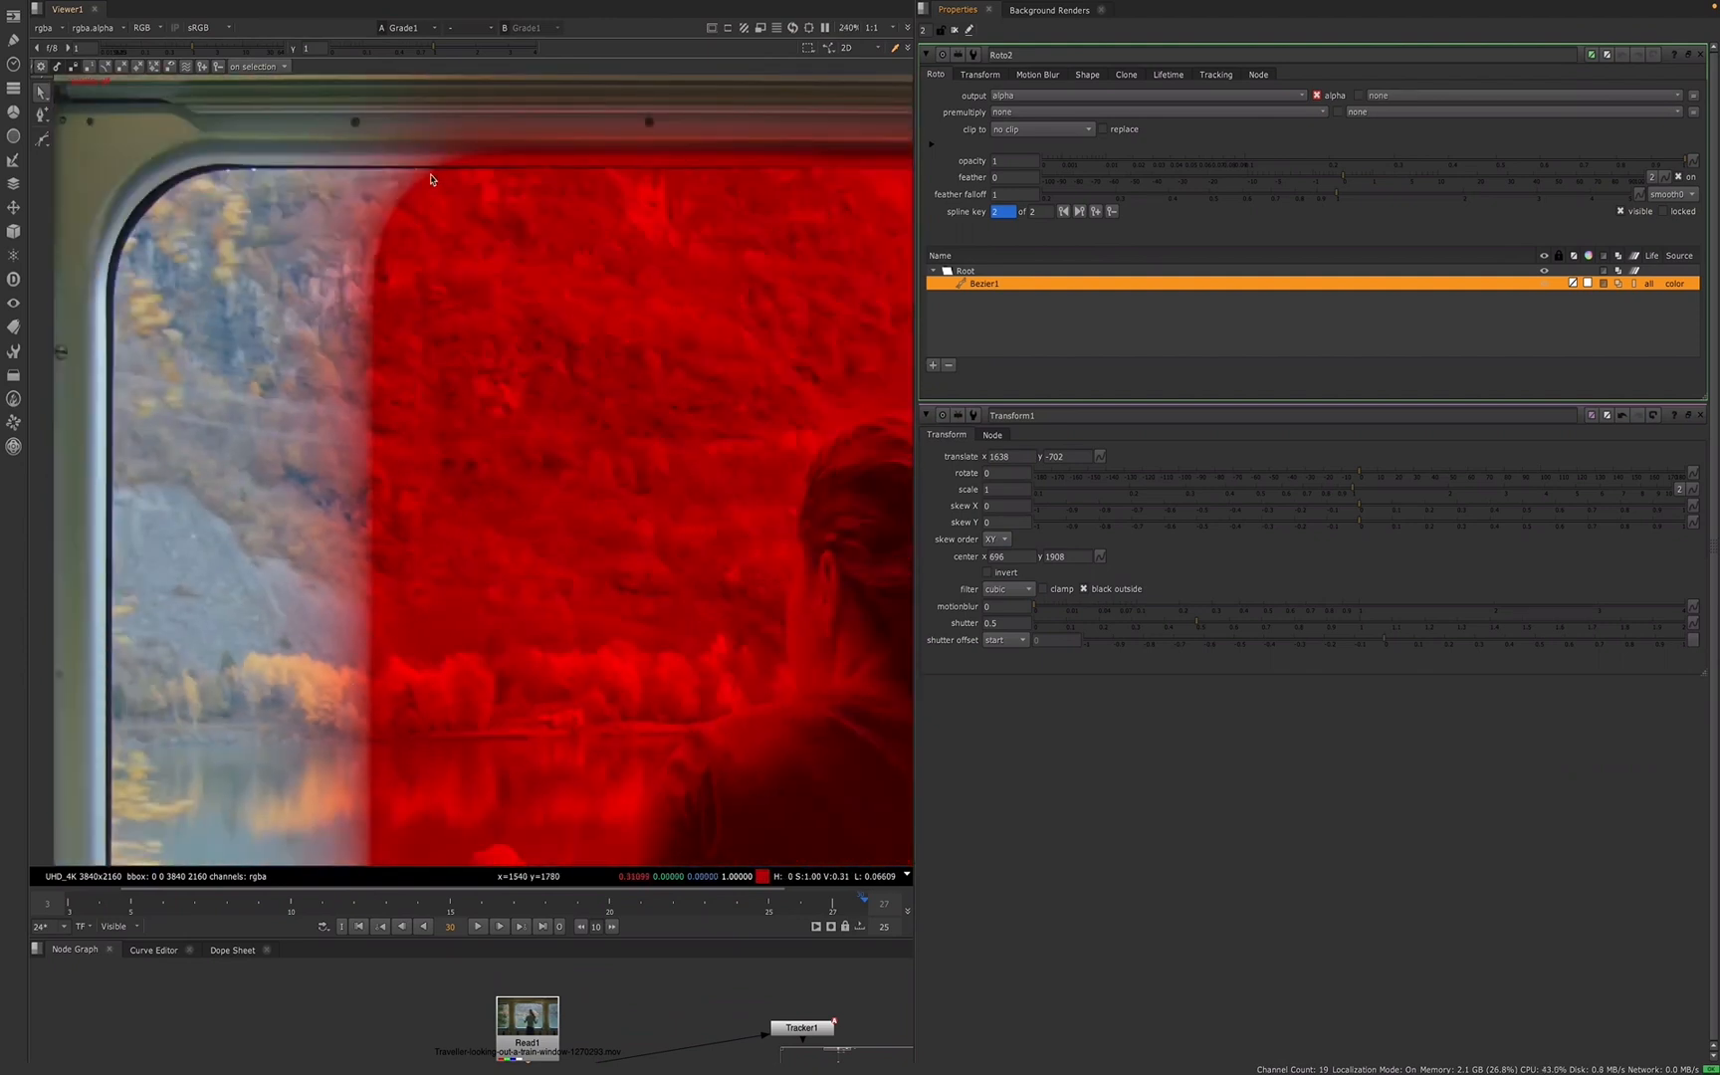
left_click(1672, 194)
left_click(1676, 211)
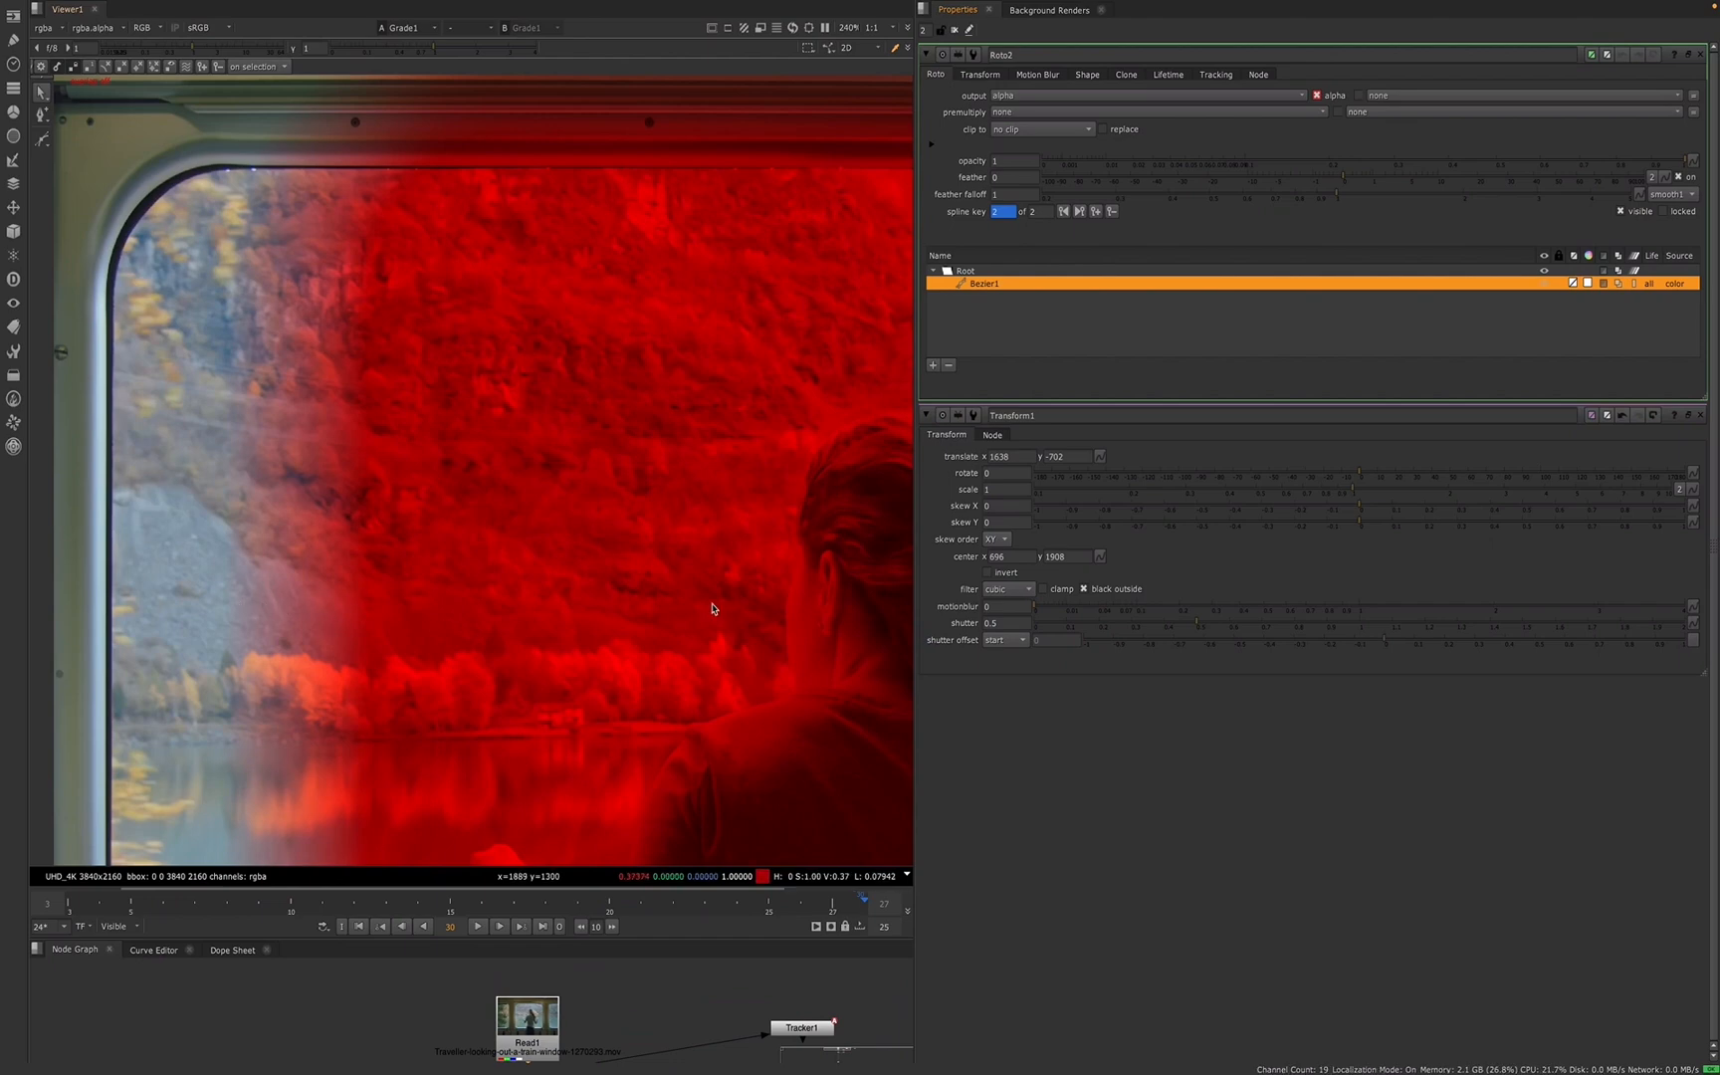
- Try the smooth feather falloff type on Bezier1 and inspect the mask's left edge and lower corner
left_click(1672, 194)
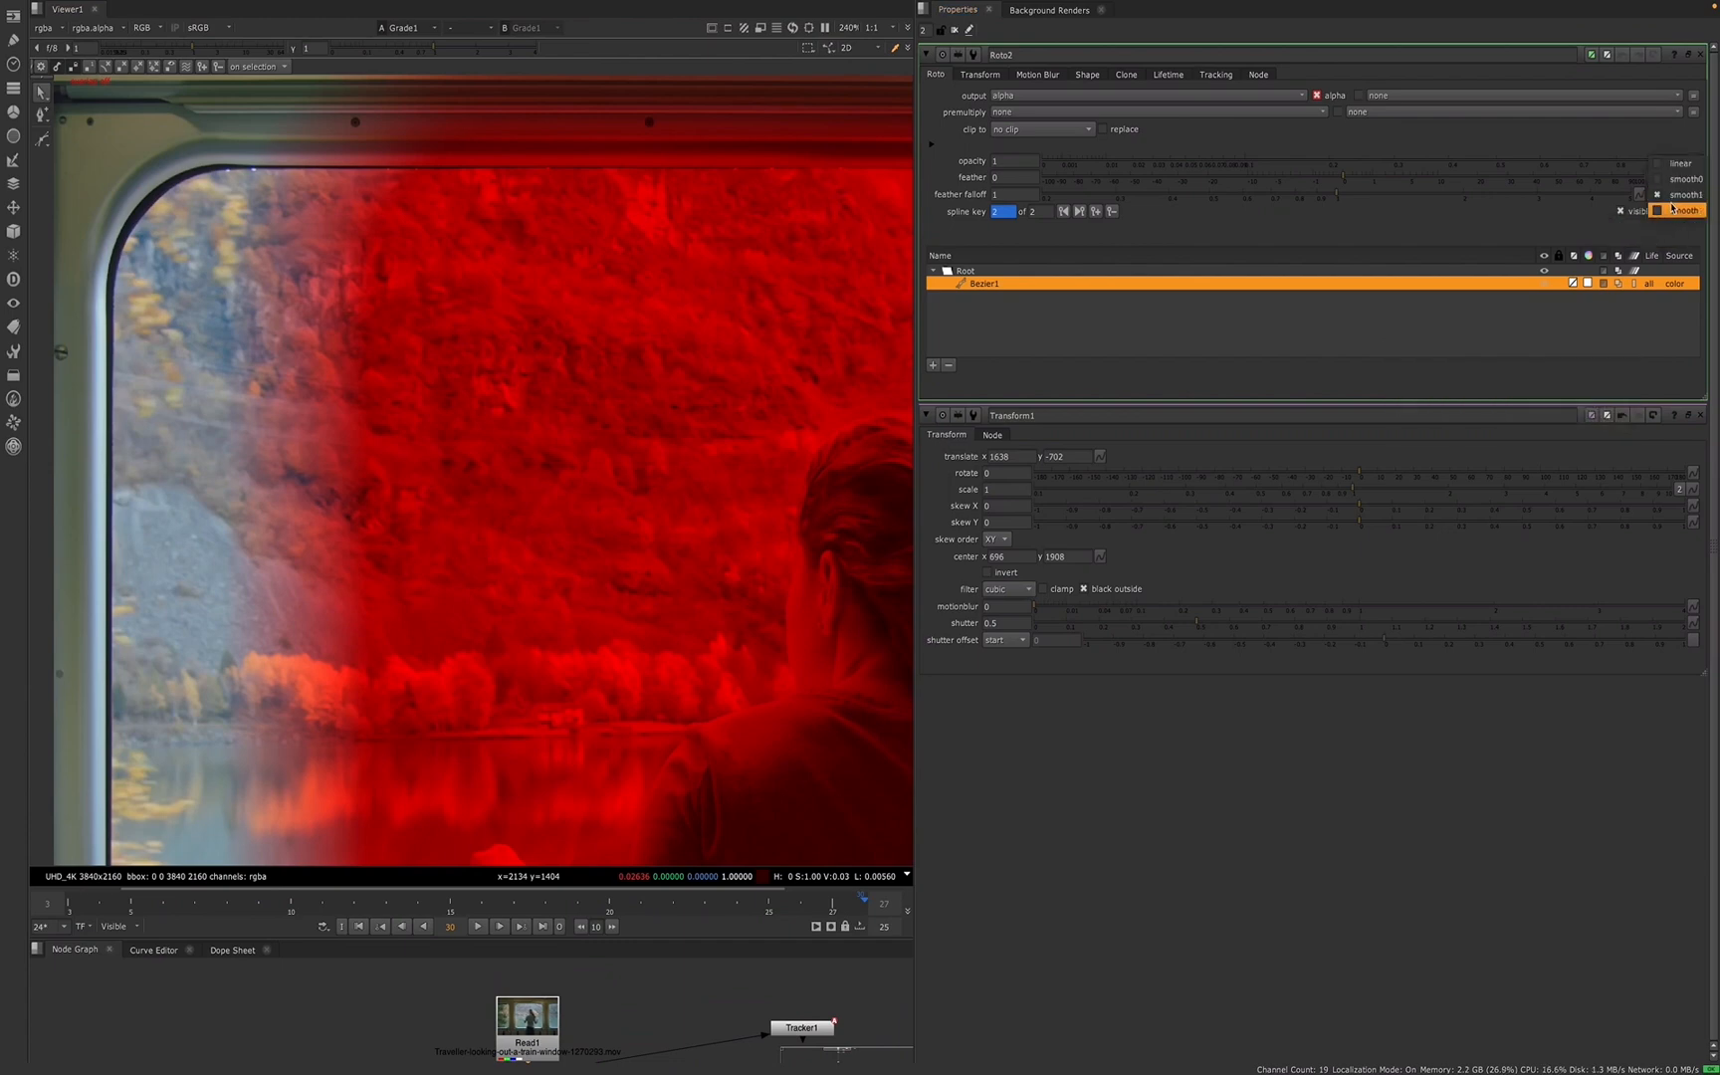
left_click(1672, 209)
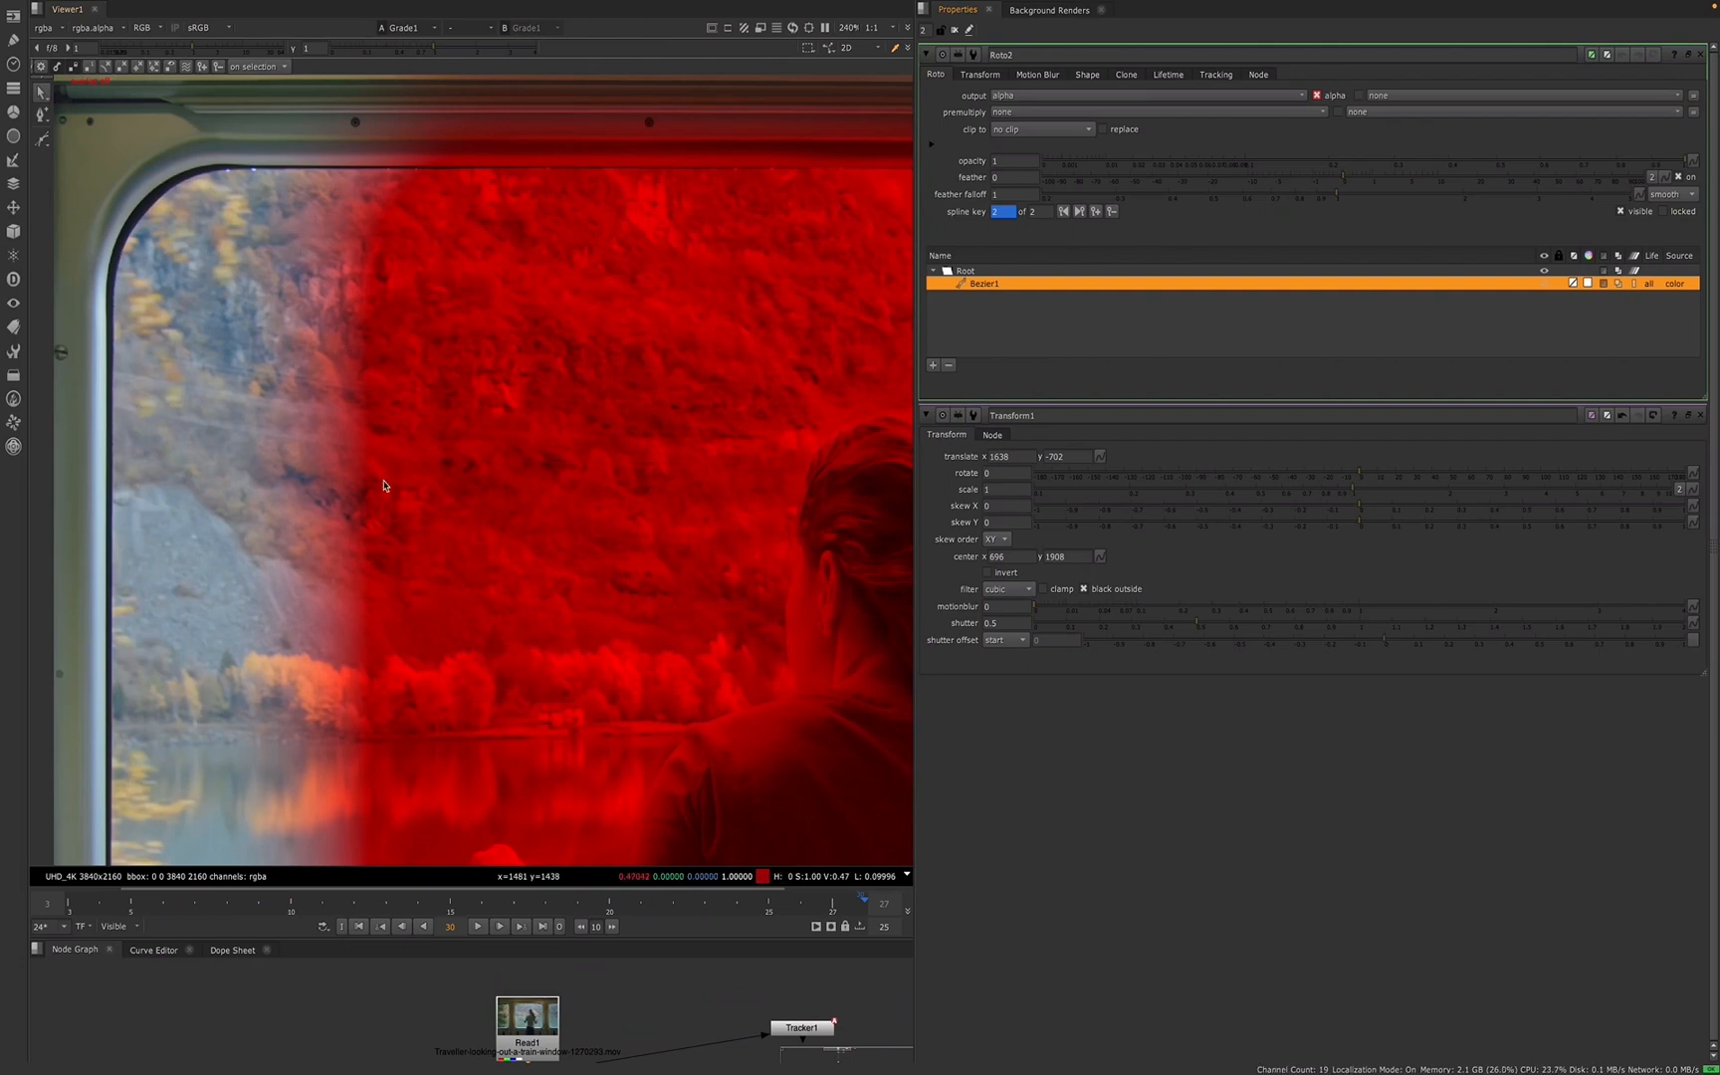
scroll(373, 493, "down", 5)
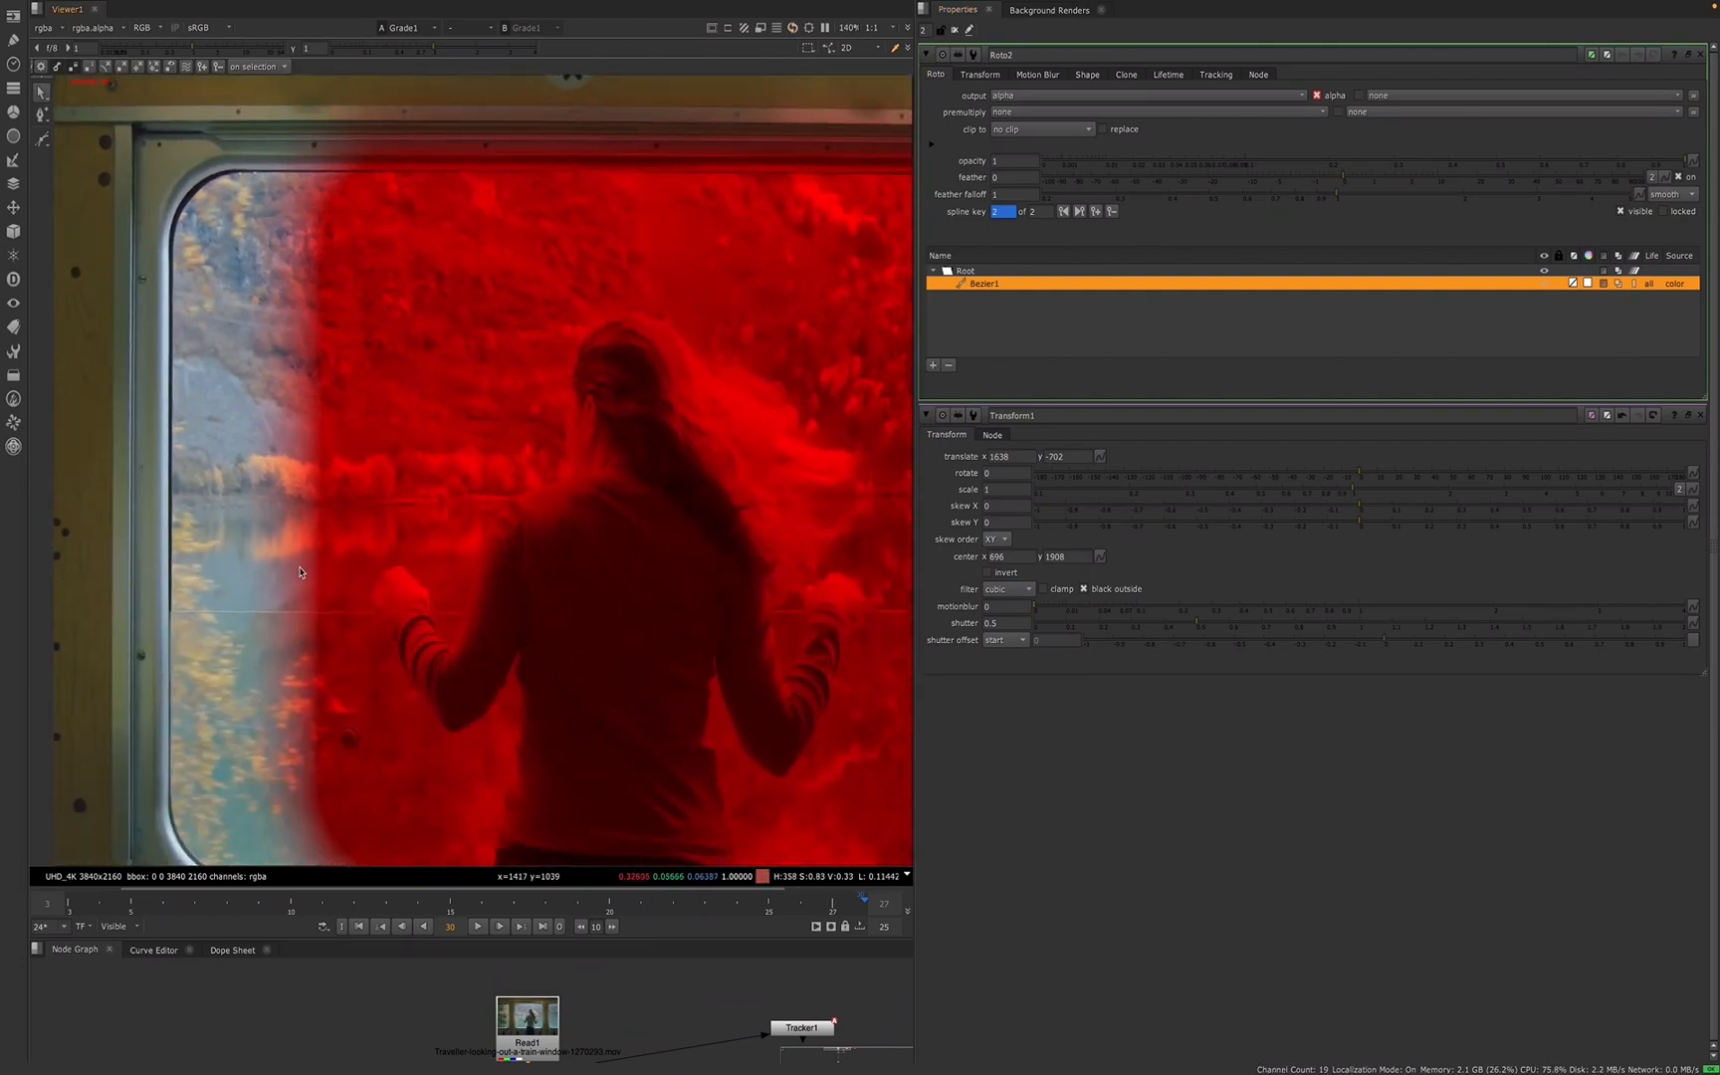
scroll(307, 799, "down", 1)
middle_click_drag(310, 782, 326, 668)
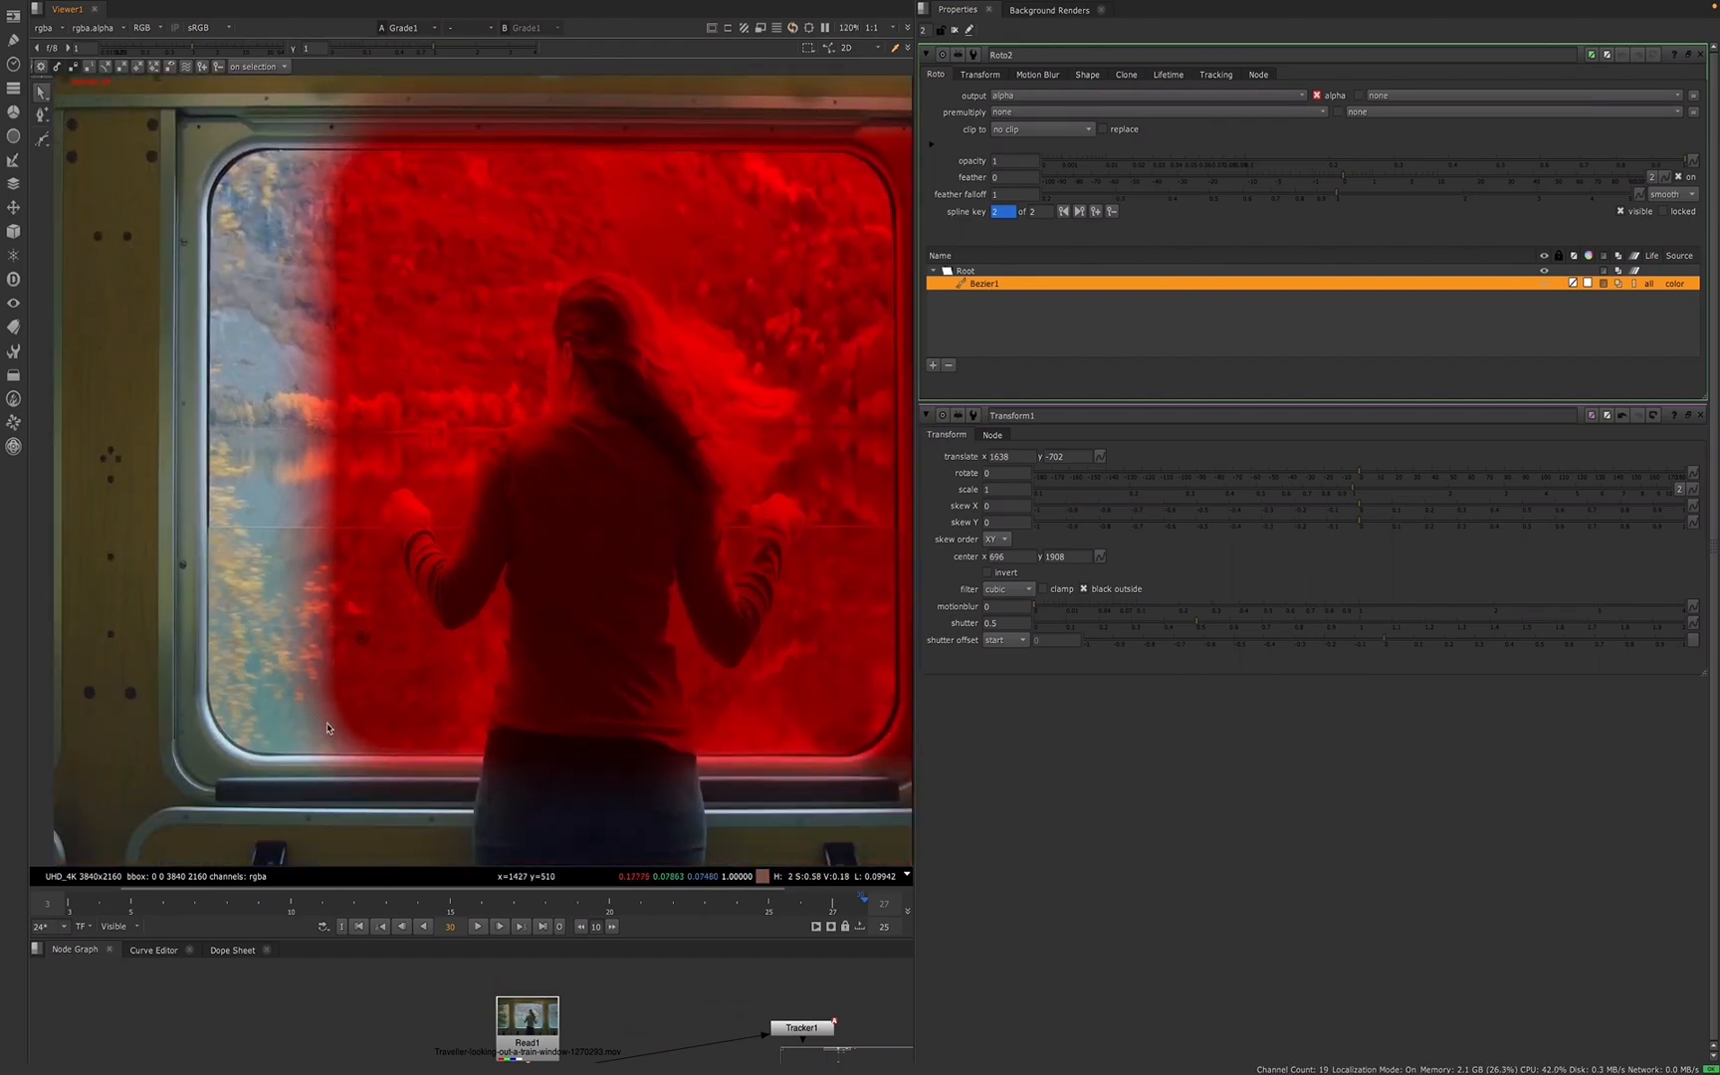
scroll(334, 723, "up", 1)
- Set Bezier1's feather falloff type to smooth1 and review the whole mask against the train window
left_click(1670, 194)
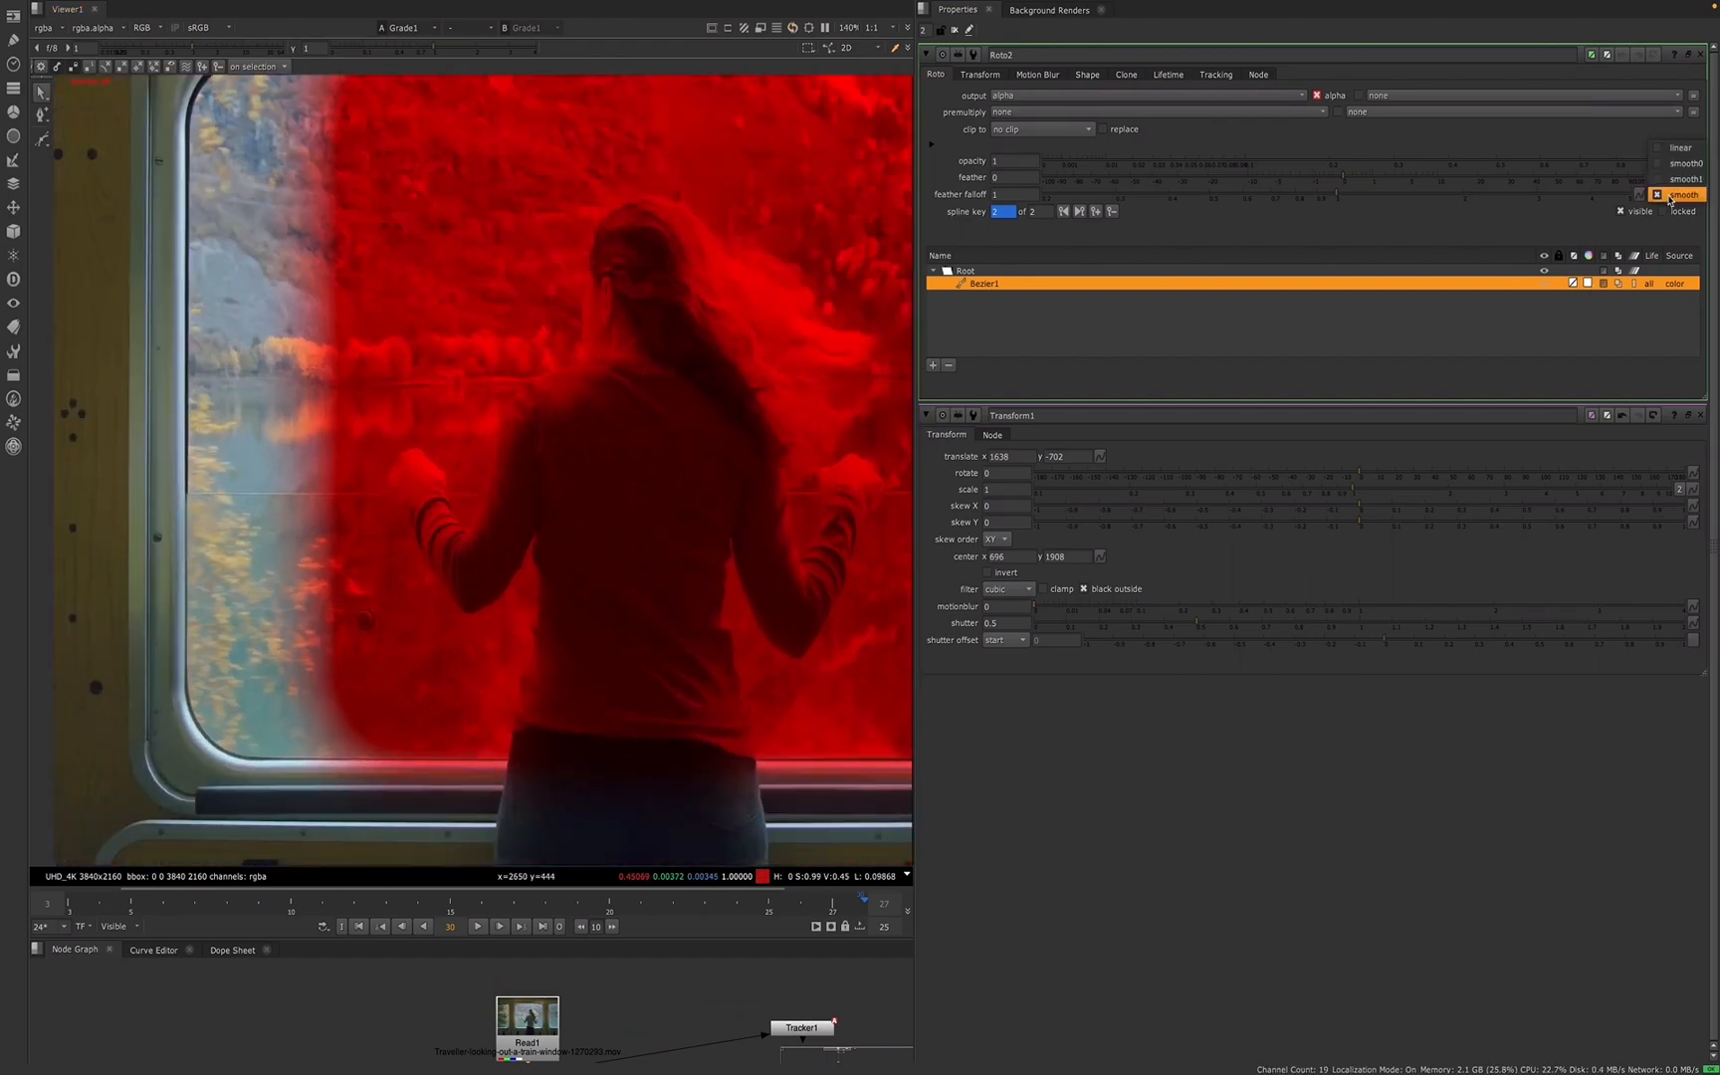
left_click(1670, 181)
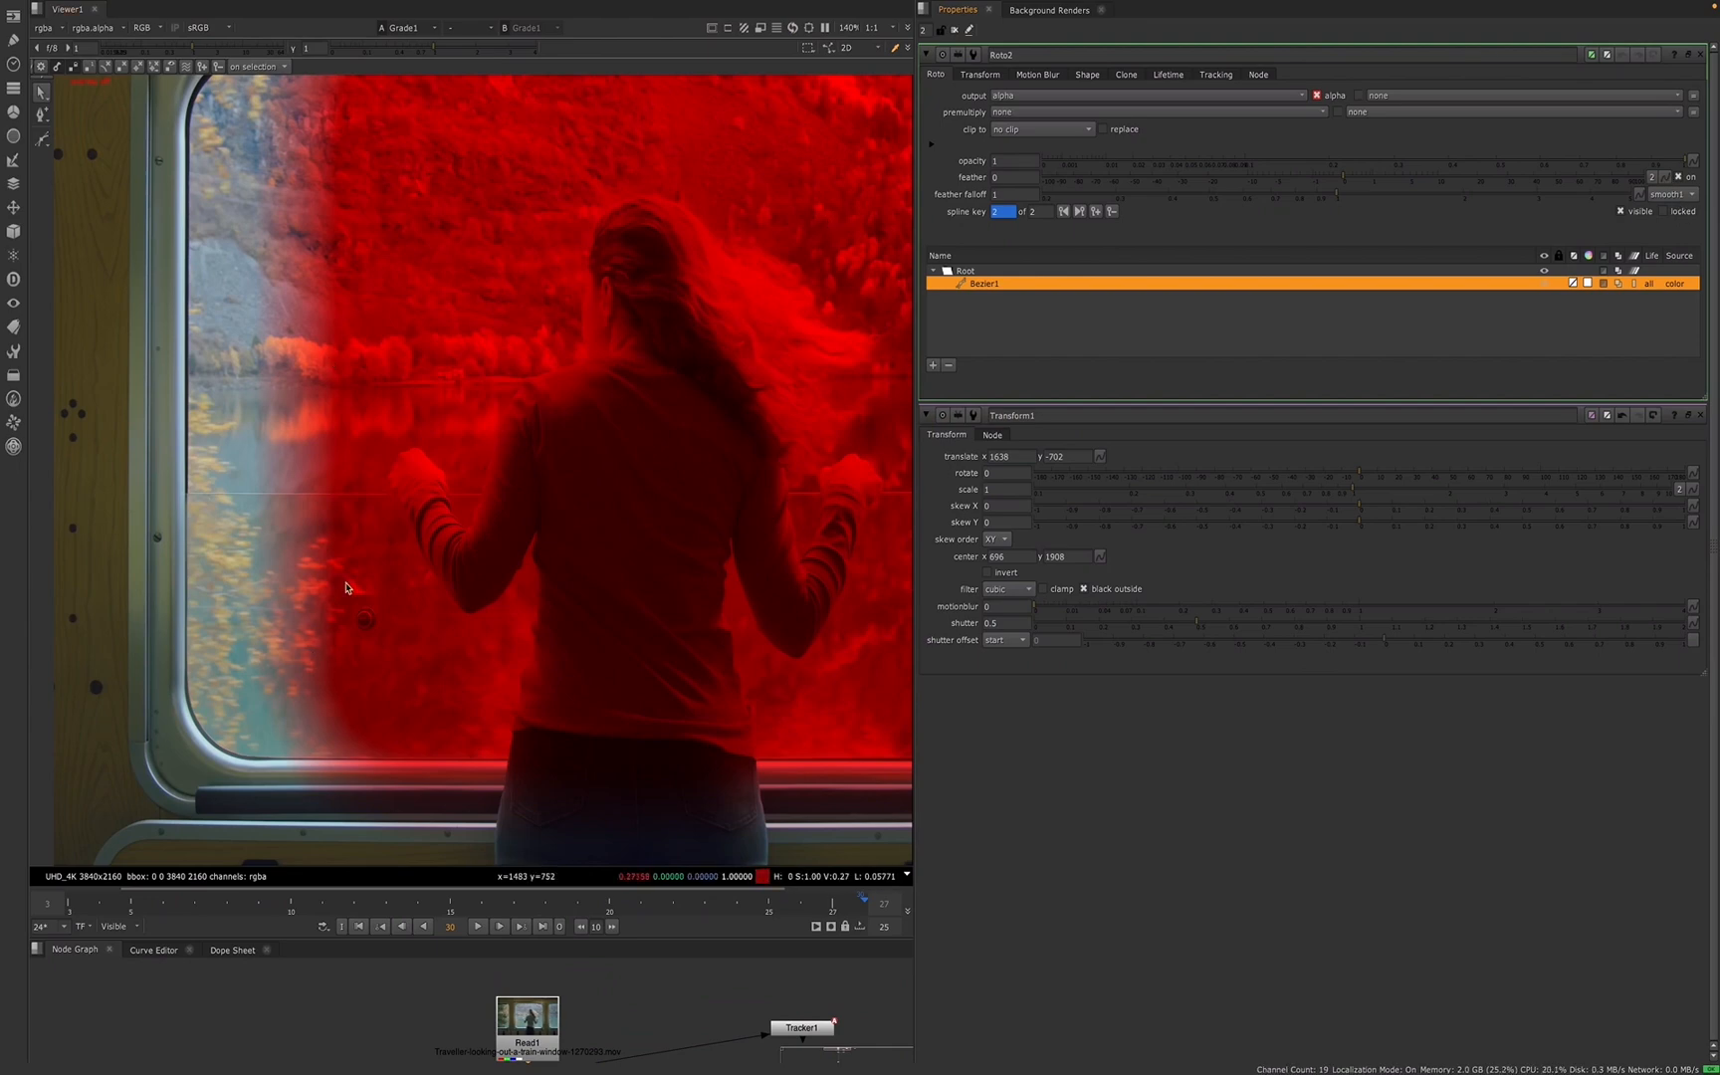
scroll(298, 689, "down", 4)
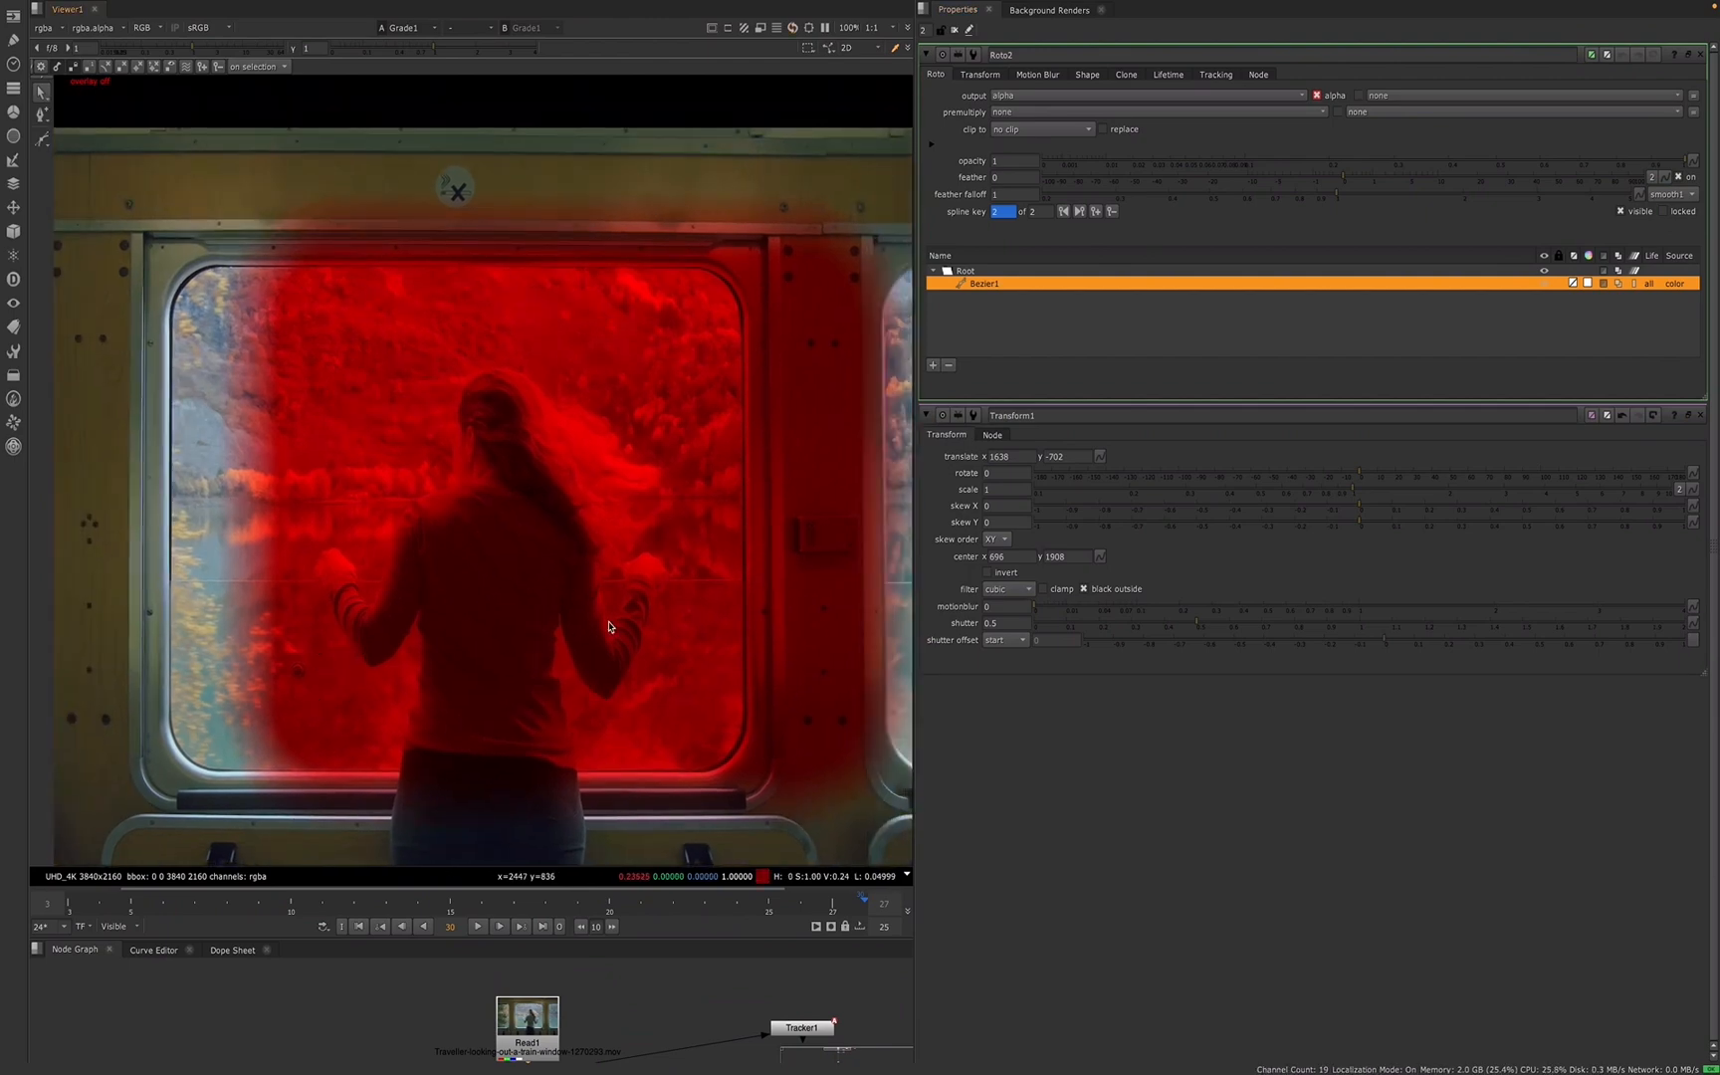
scroll(582, 656, "down", 1)
middle_click_drag(582, 635, 617, 616)
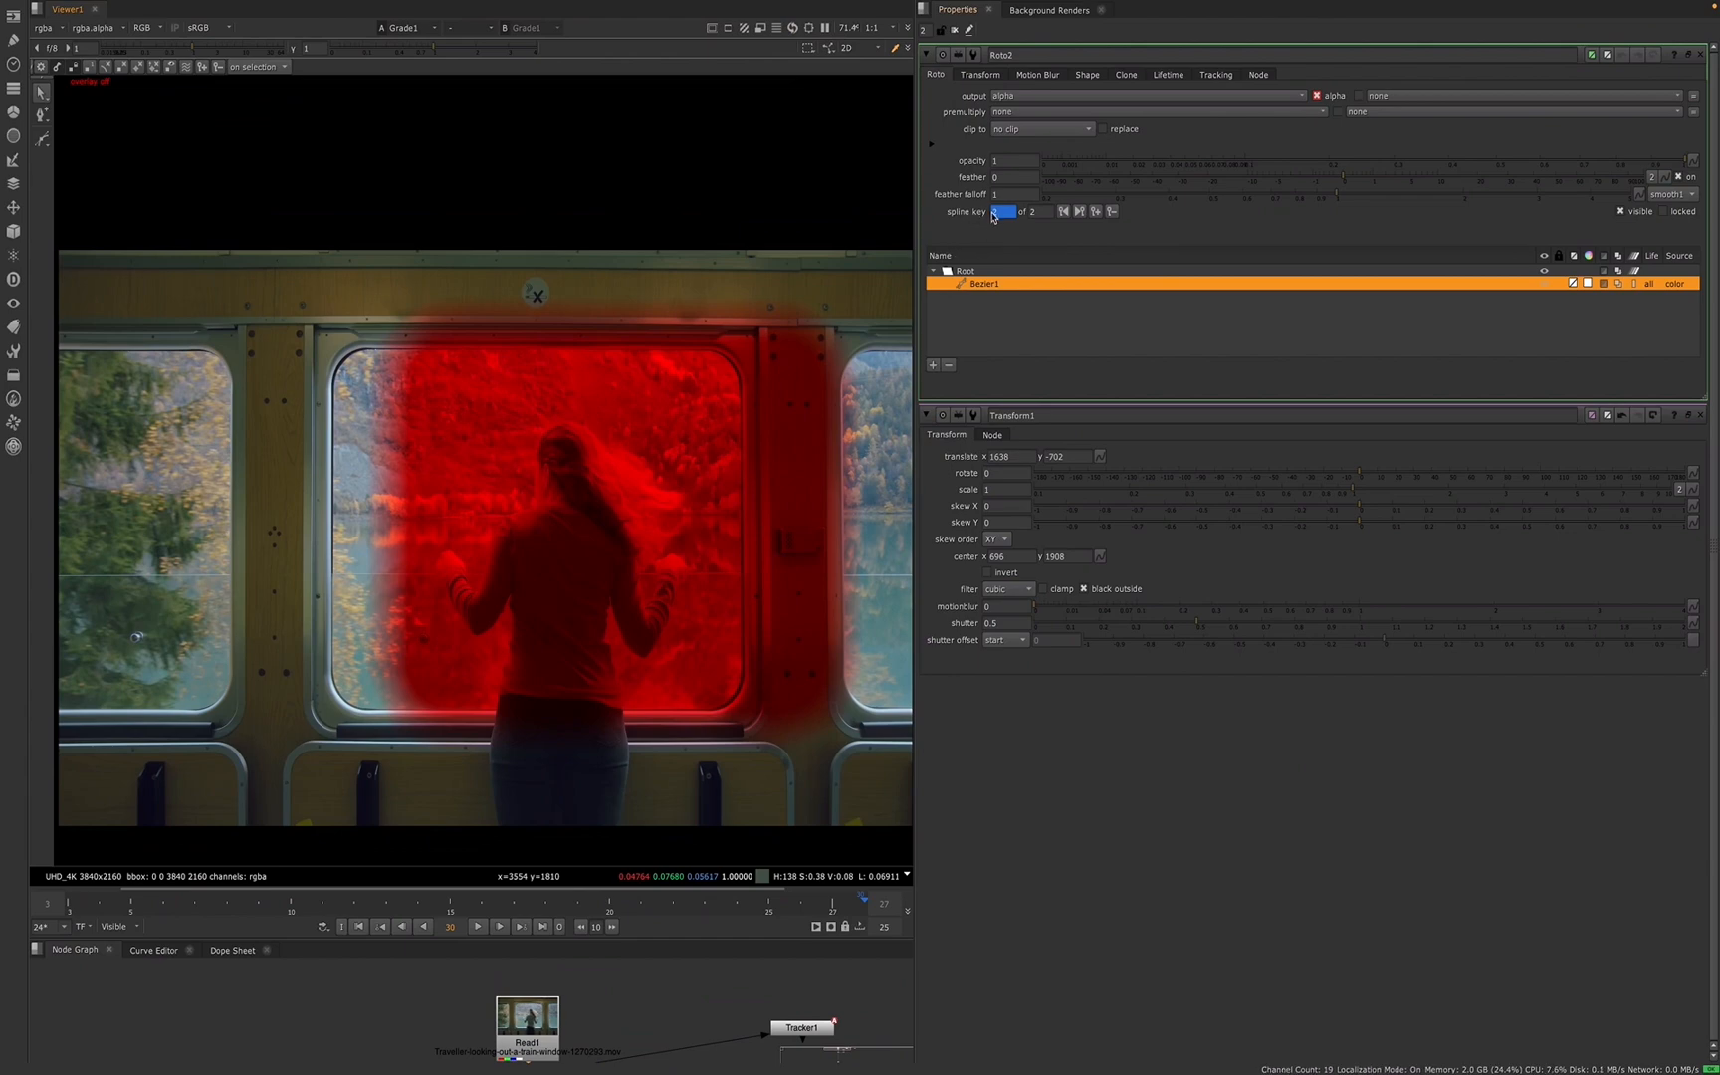
- Go to frame 15, add a spline key for Bezier1 there, and delete that key
left_click(452, 906)
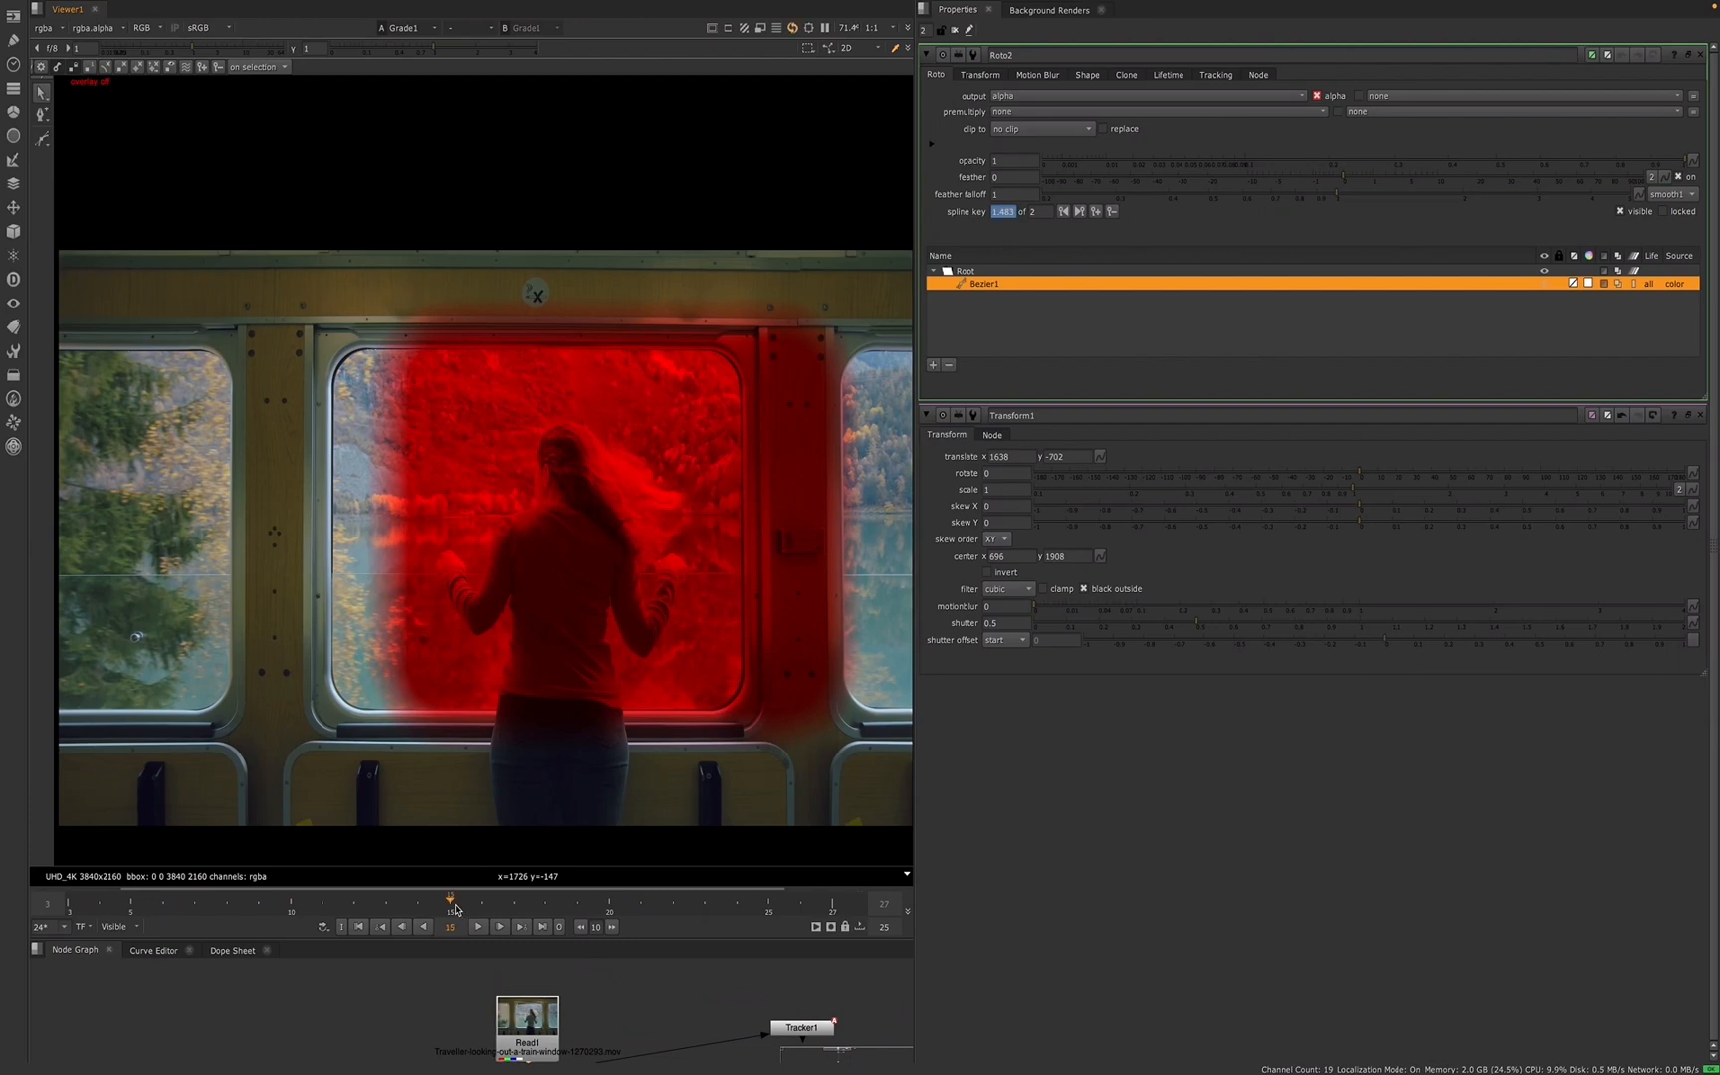
scroll(572, 635, "down", 3)
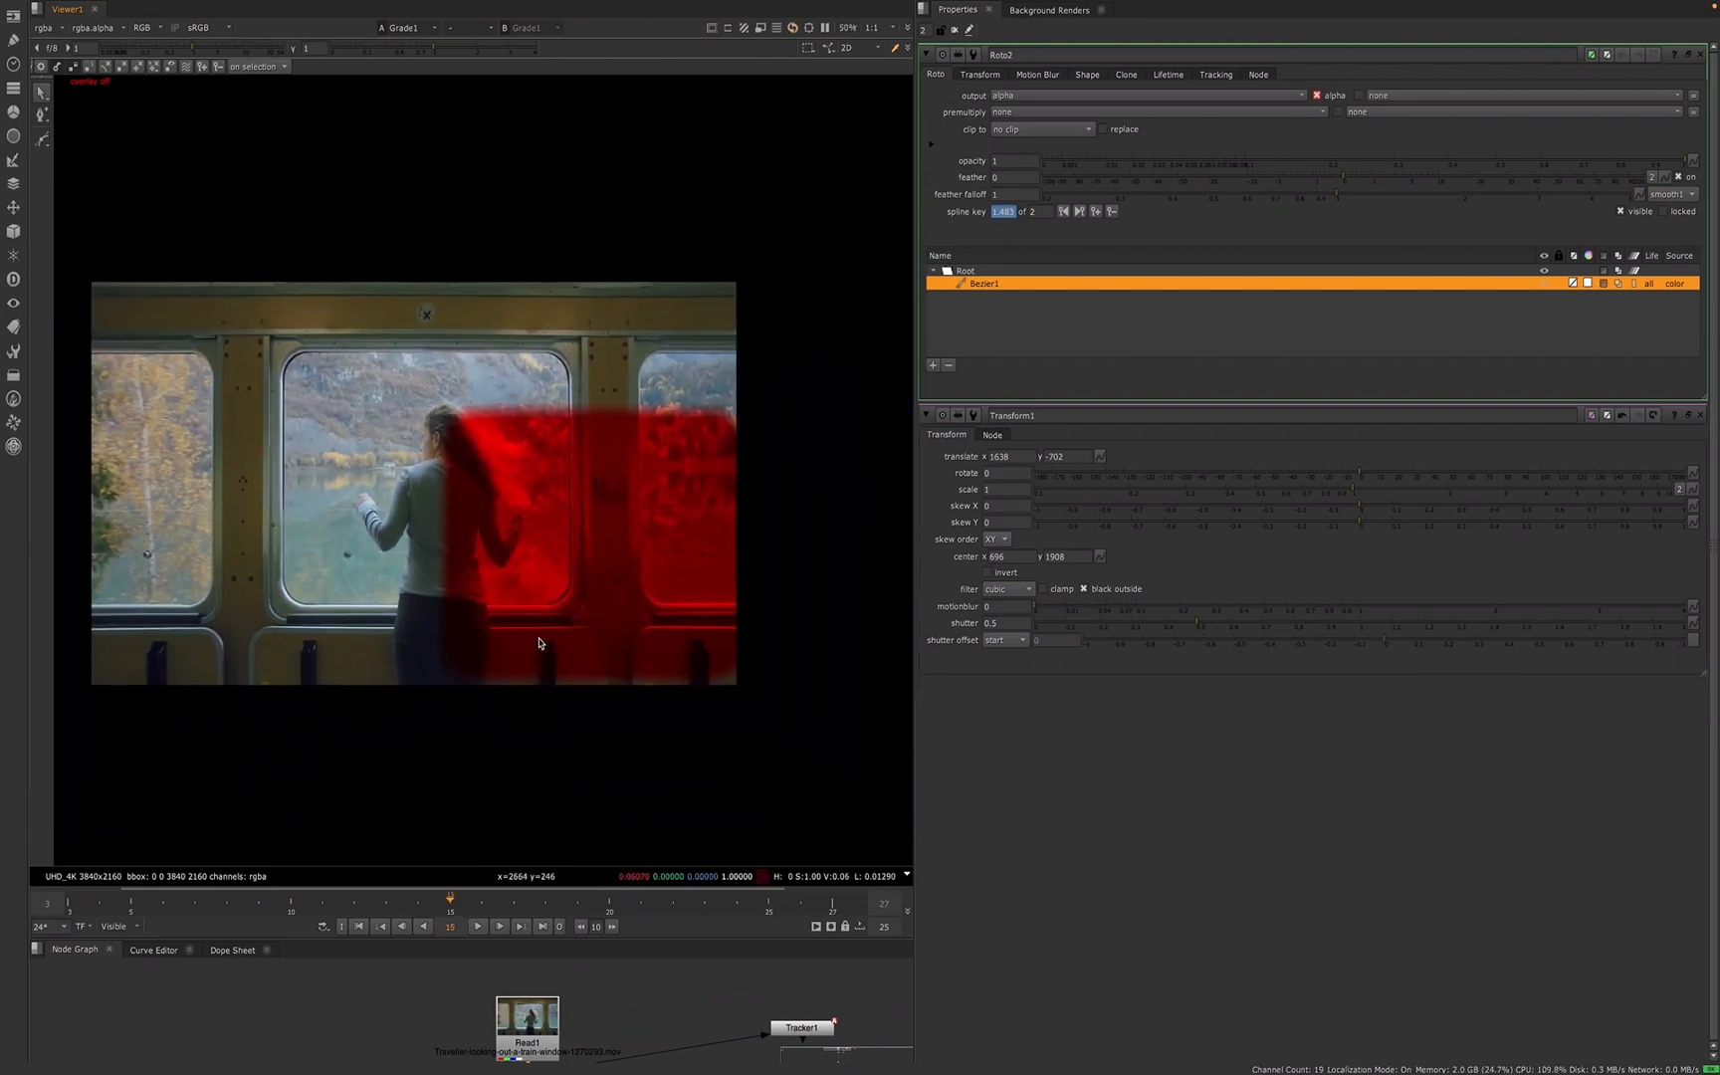
scroll(490, 1004, "down", 3)
middle_click_drag(478, 1045, 487, 967)
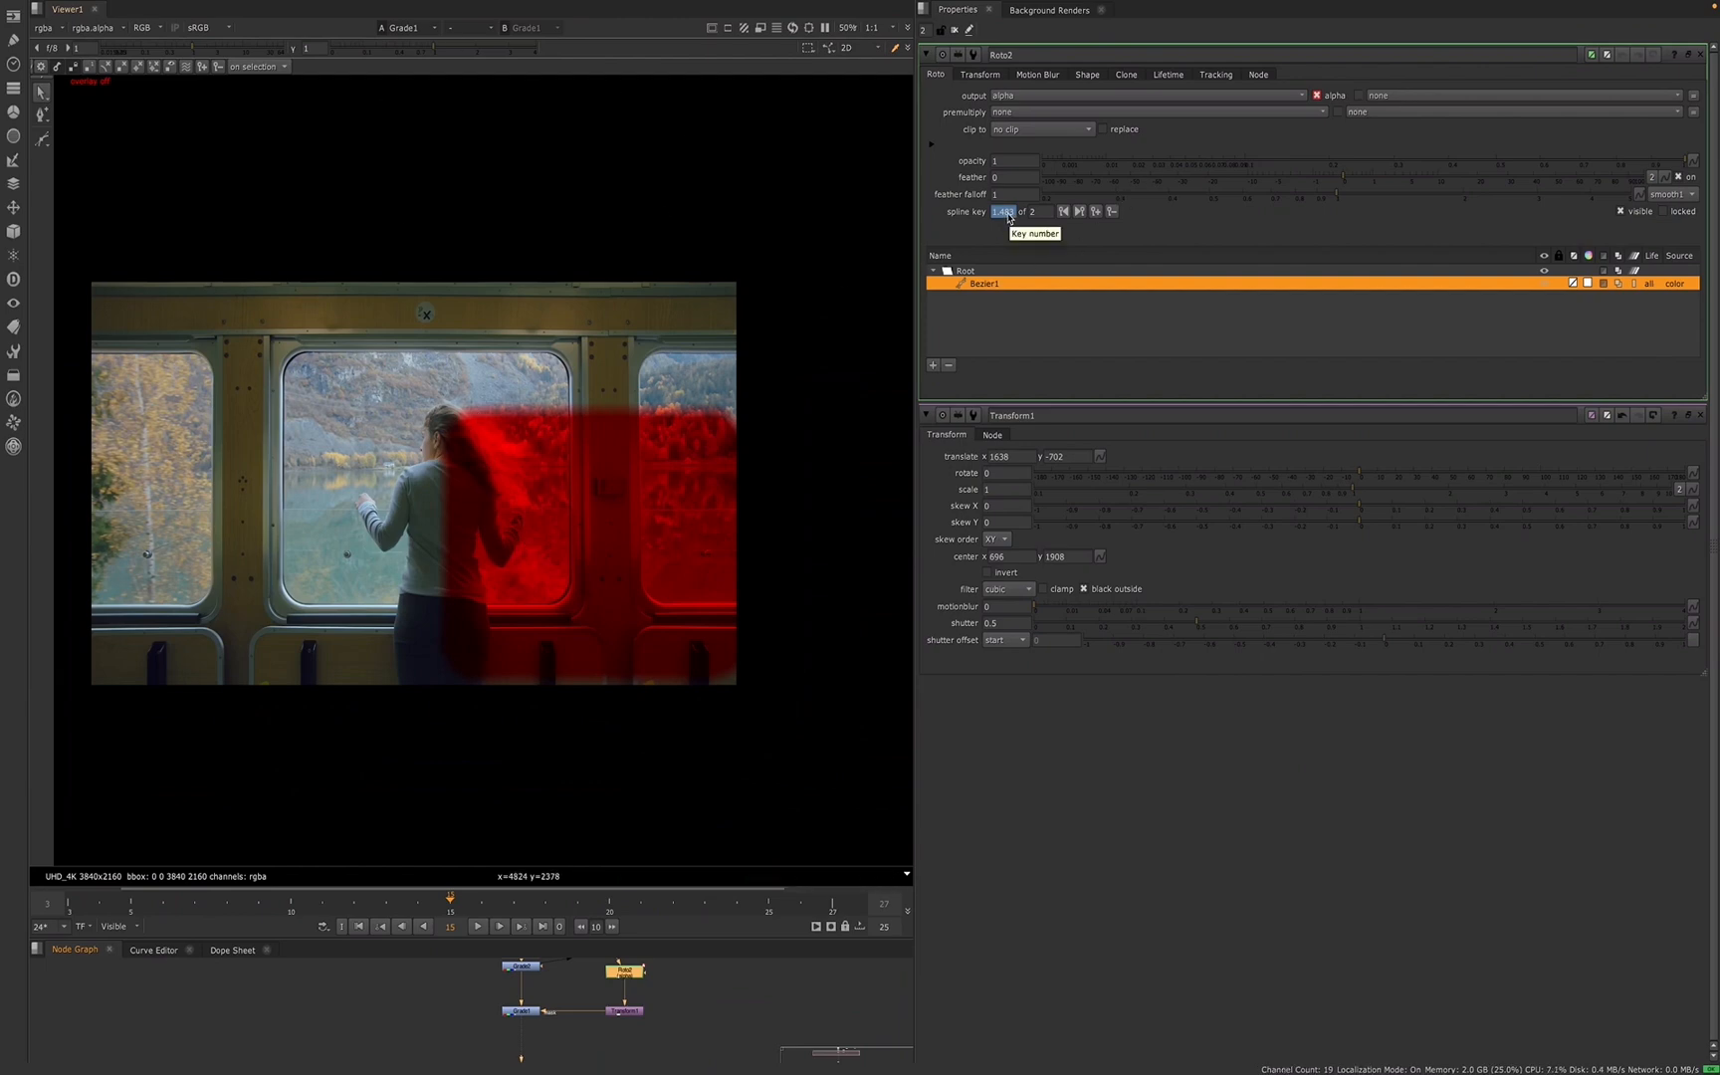
left_click(1097, 212)
left_click(1113, 212)
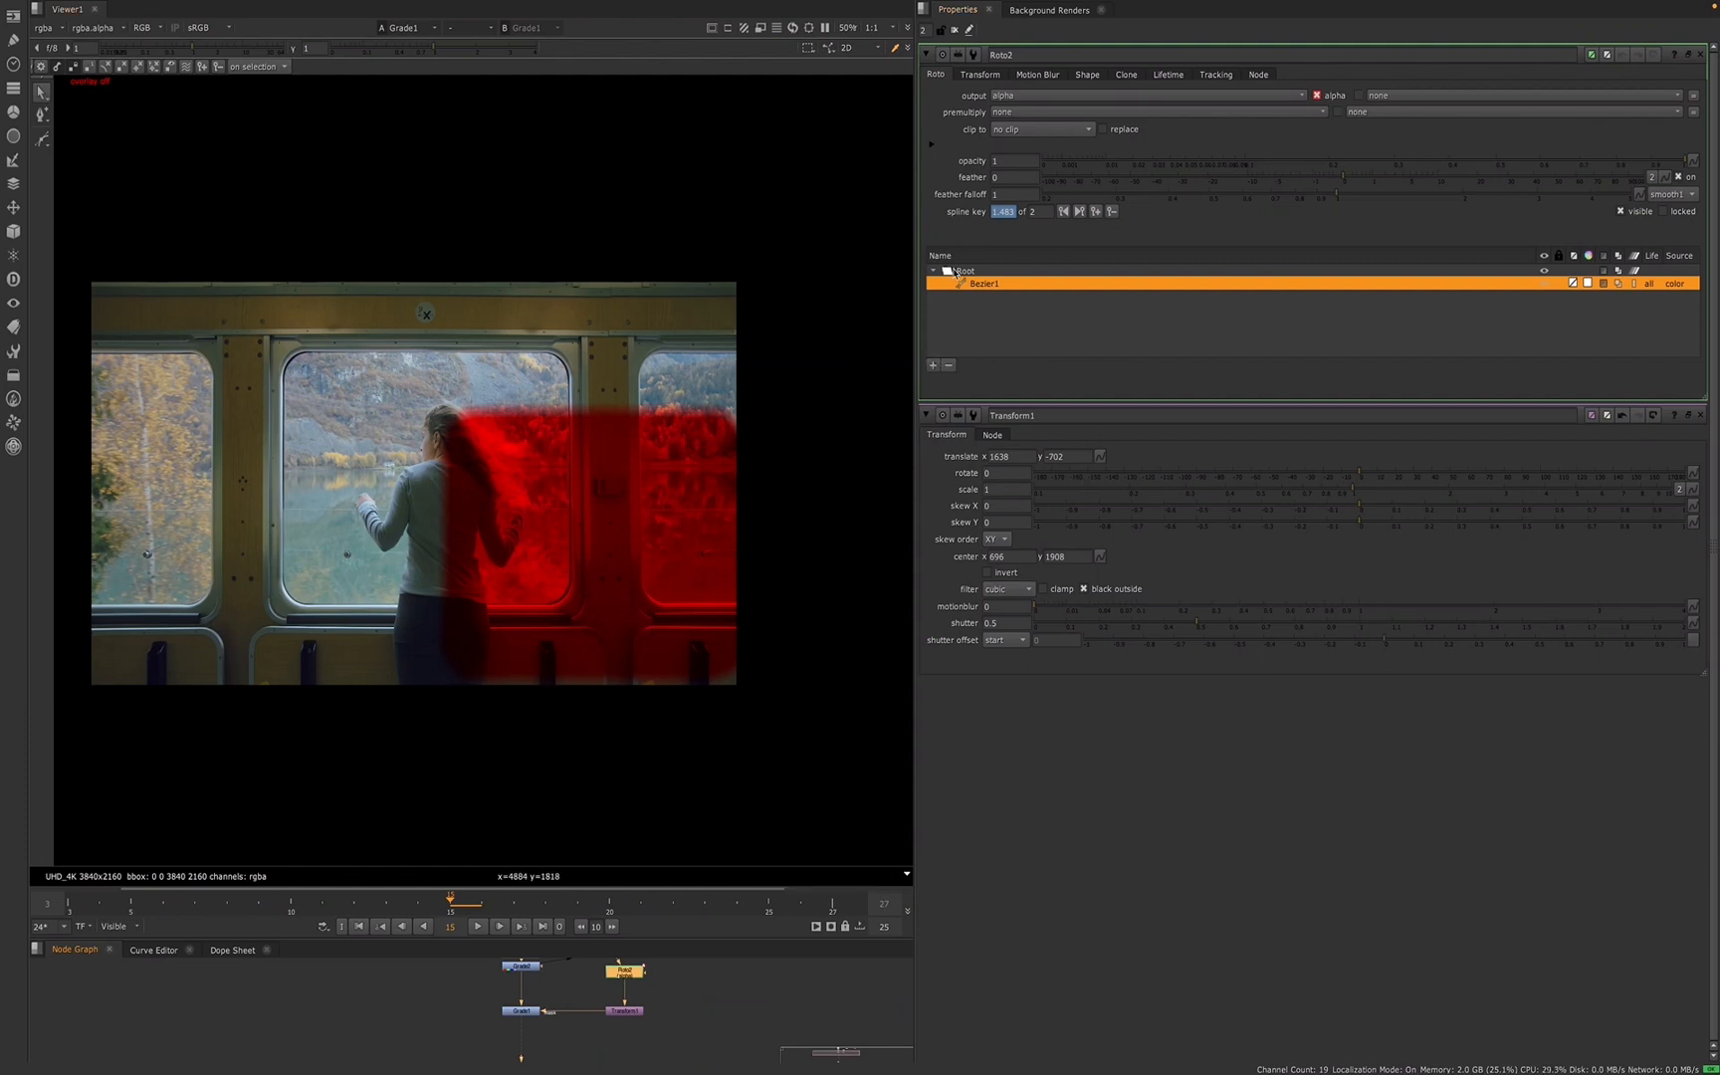
- Add a new layer under Root in Roto2's shape list and rename it window
left_click(933, 368)
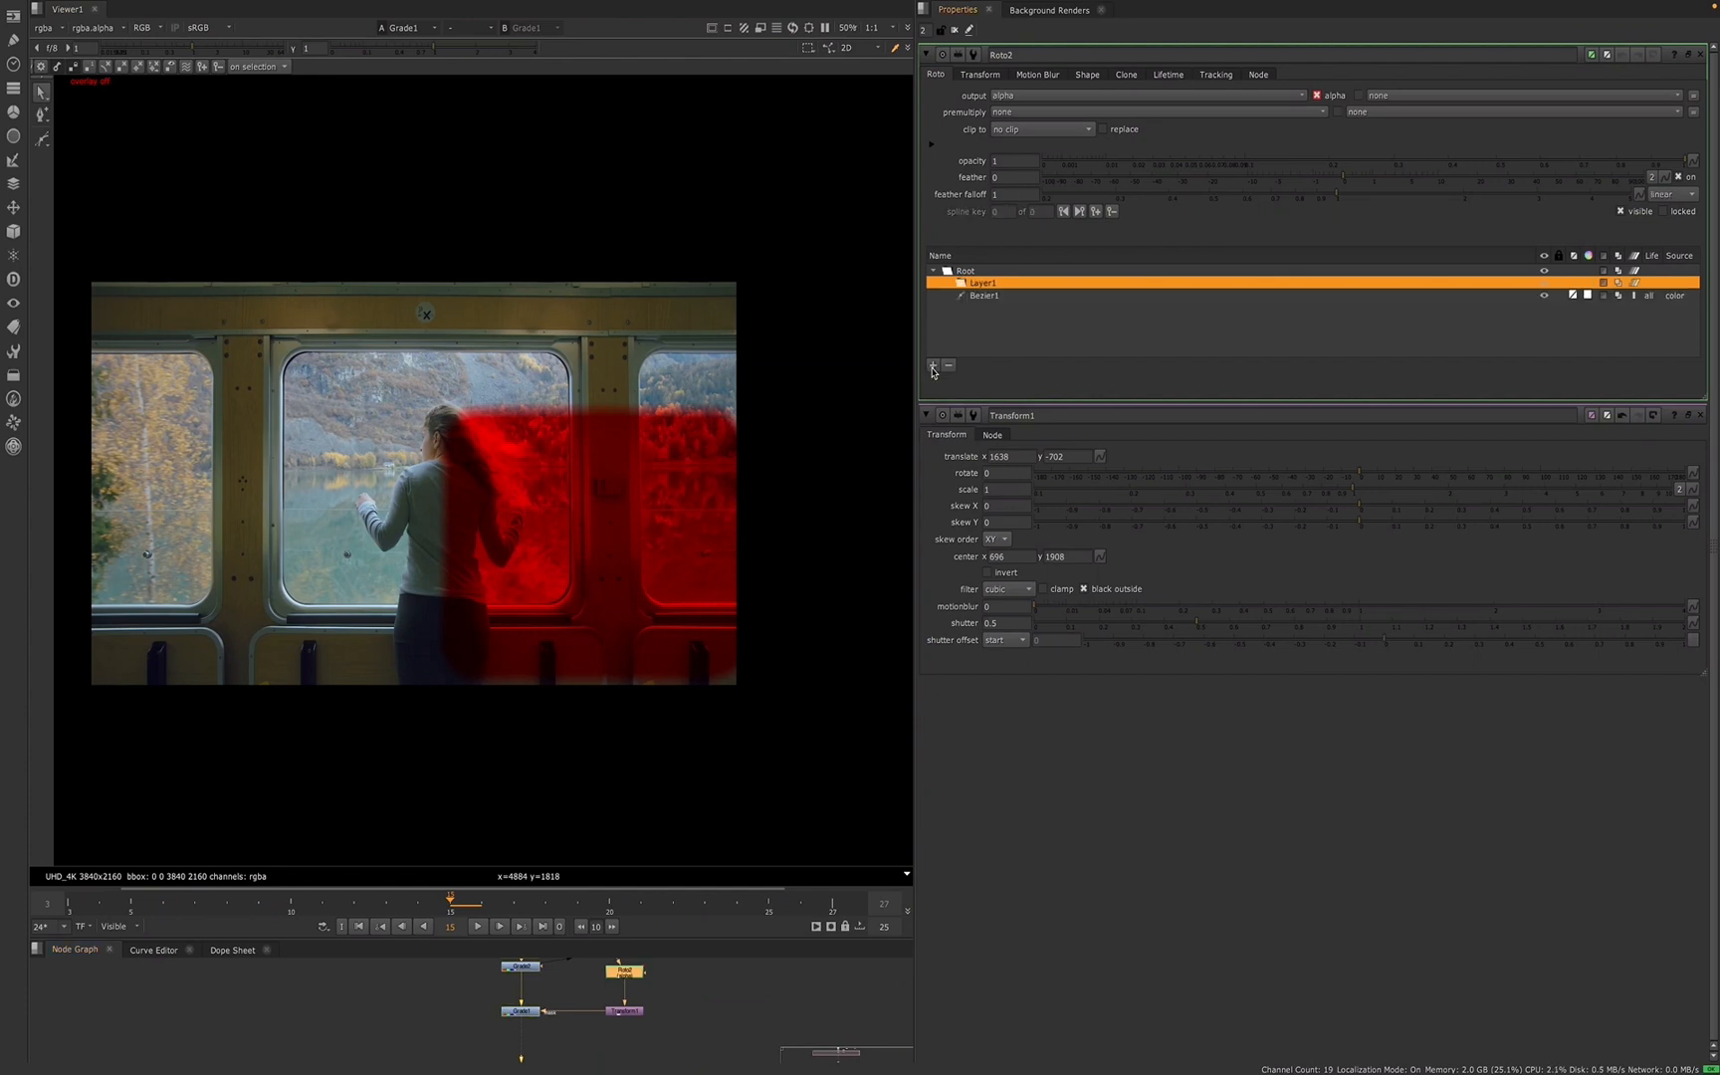
right_click(983, 284)
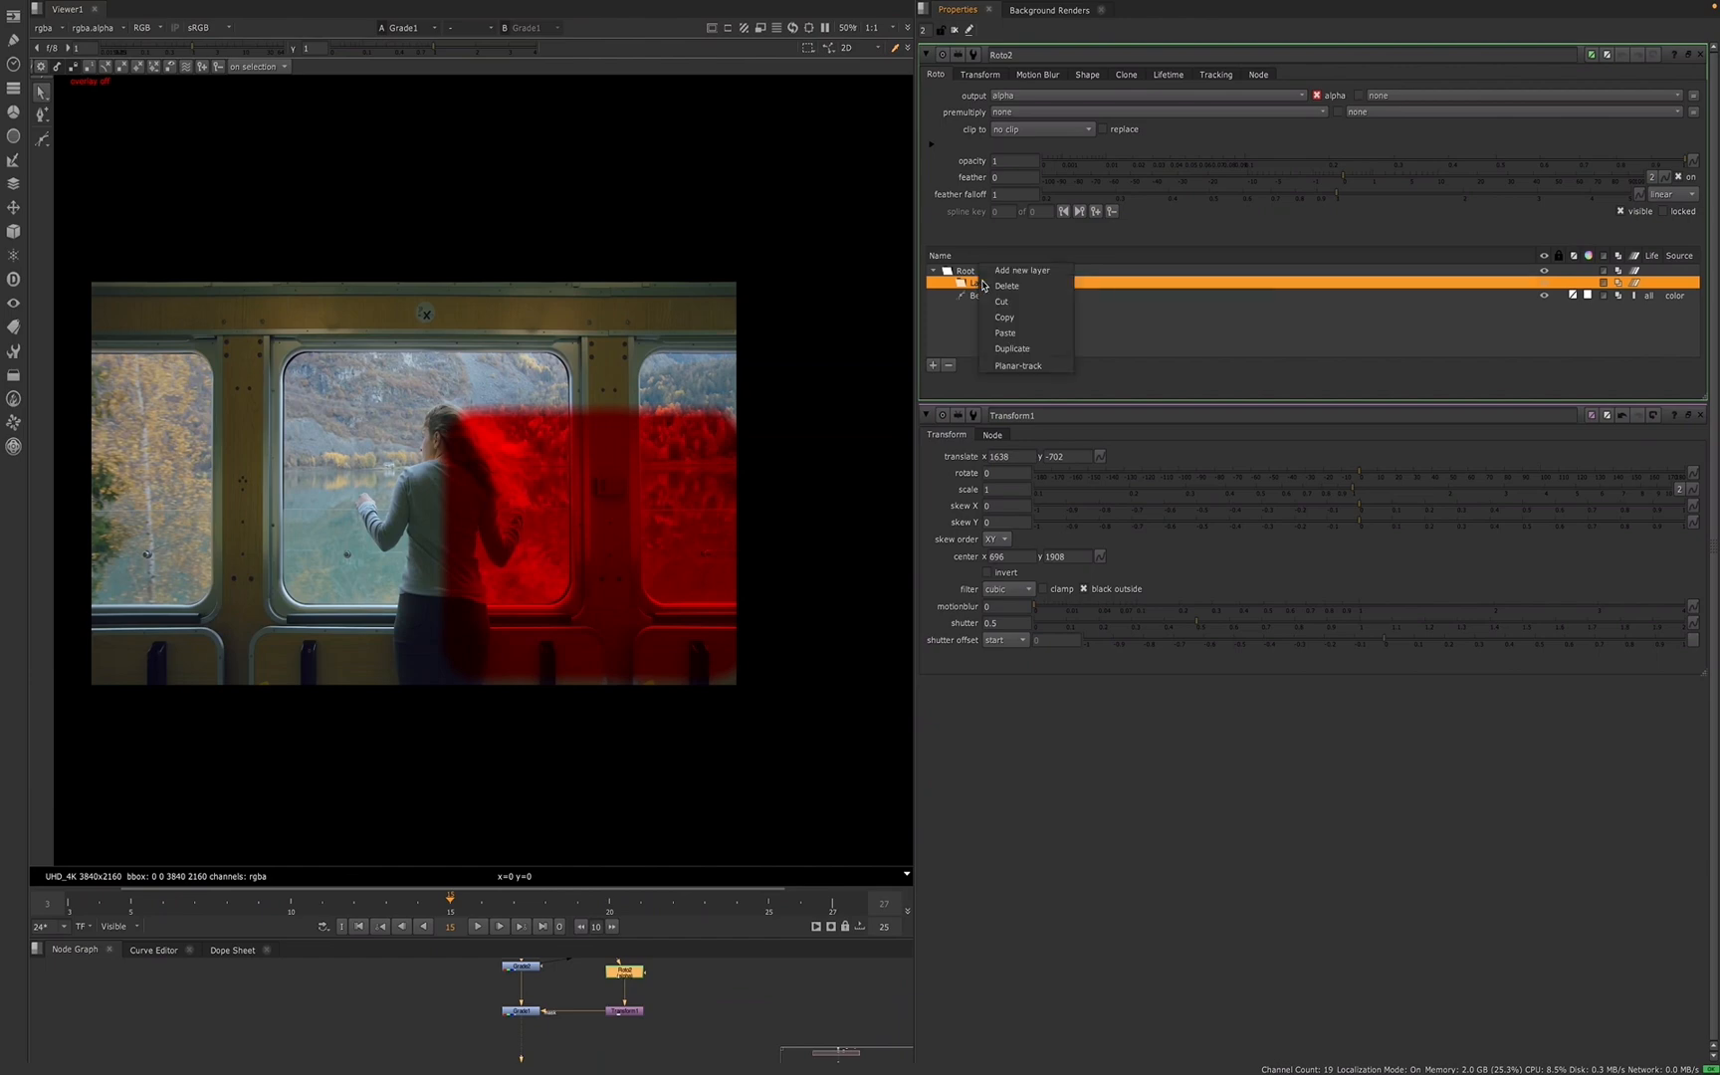
left_click(980, 296)
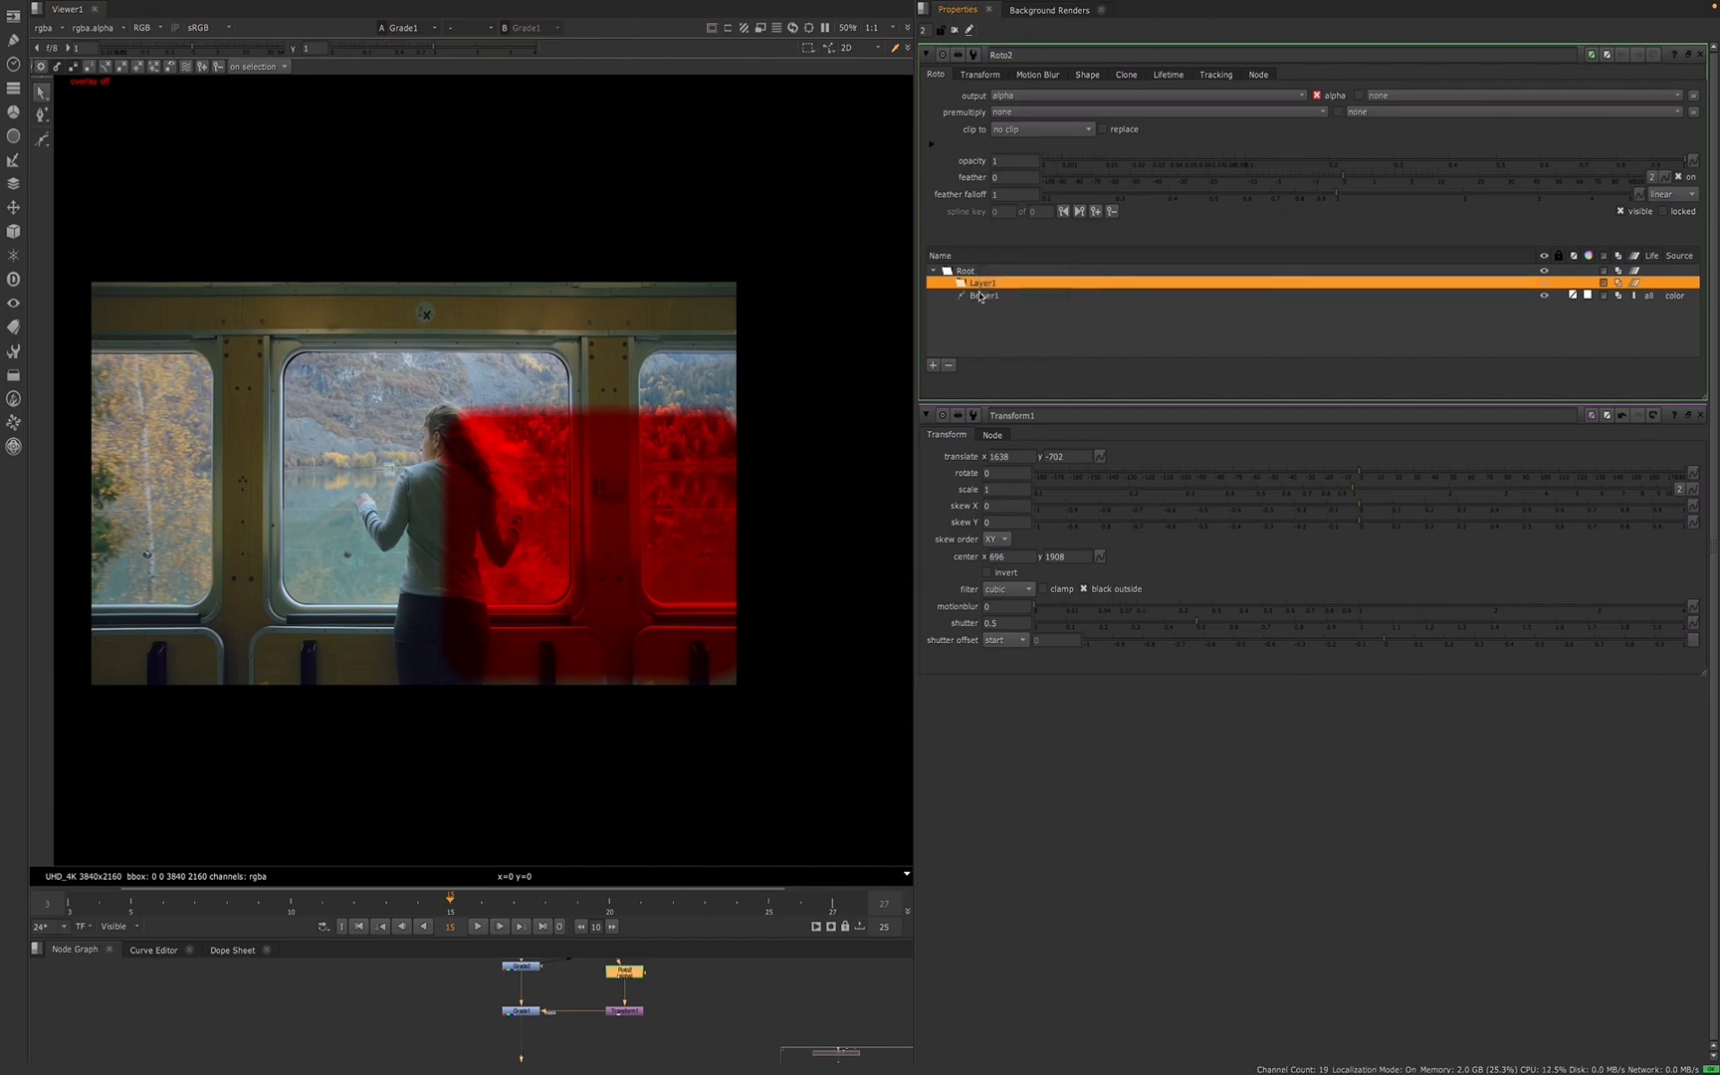
double_click(982, 285)
type("w")
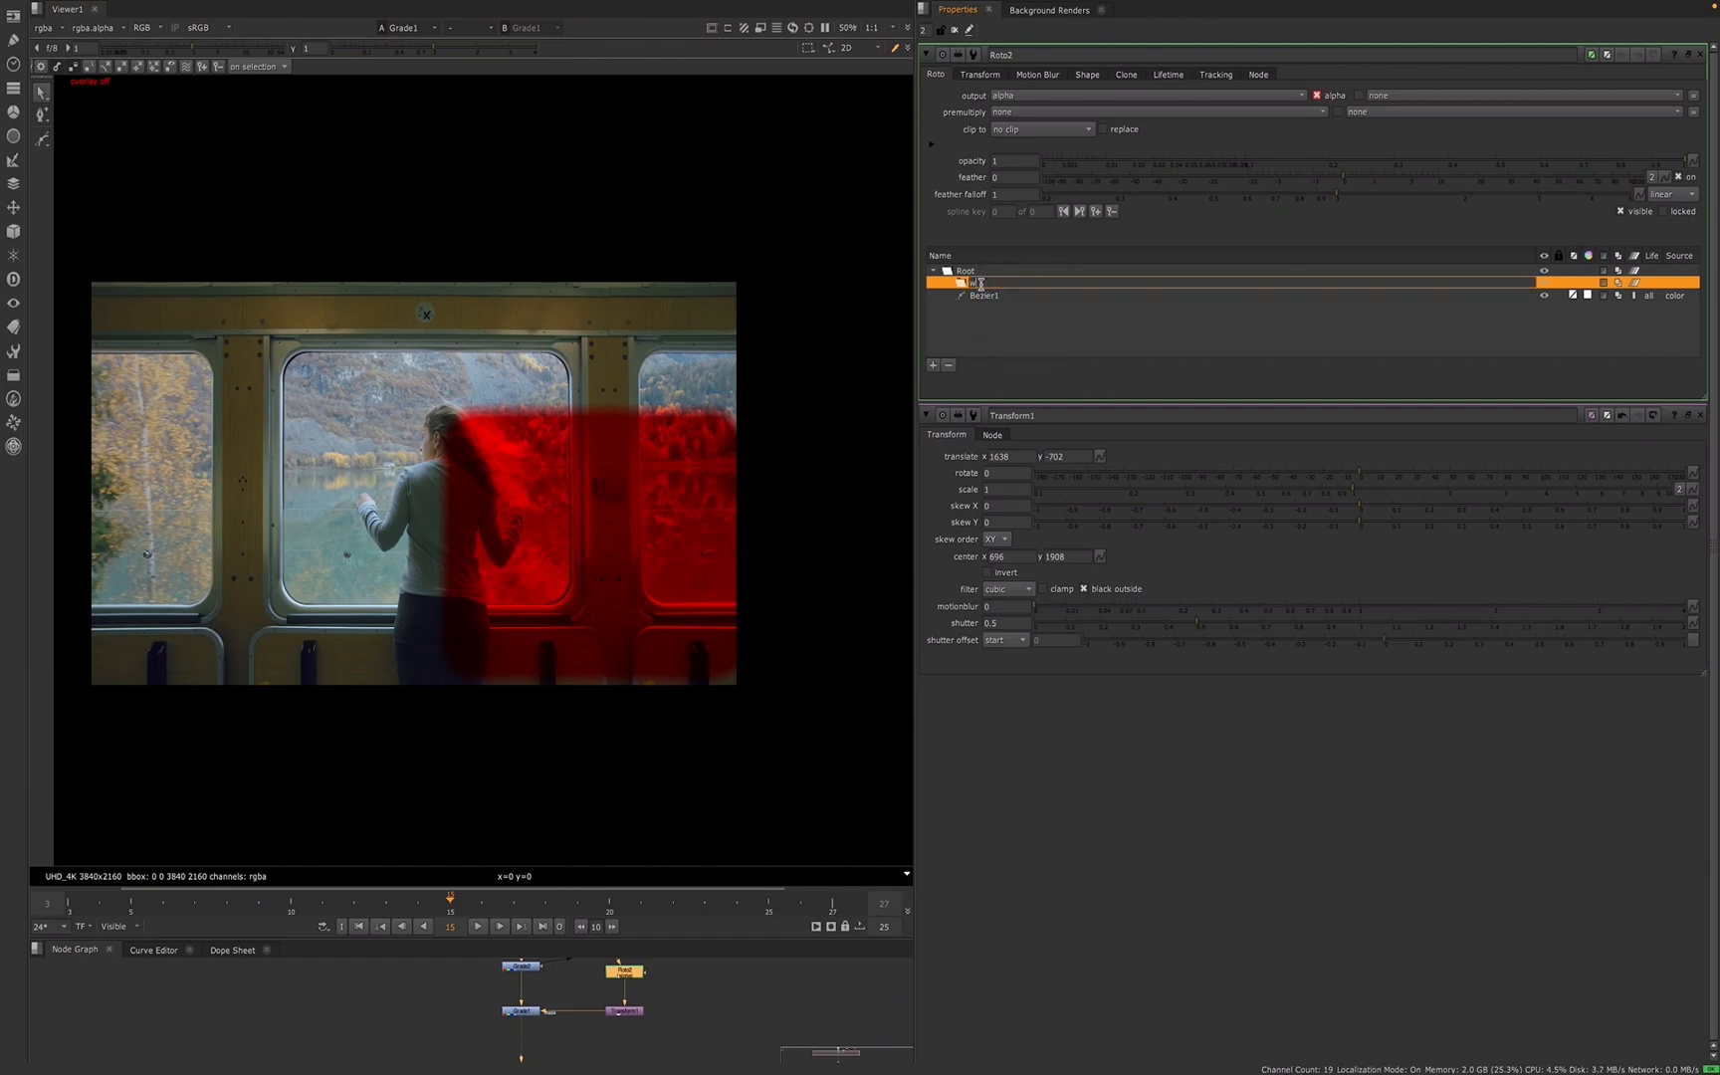
type("indow")
key("Return")
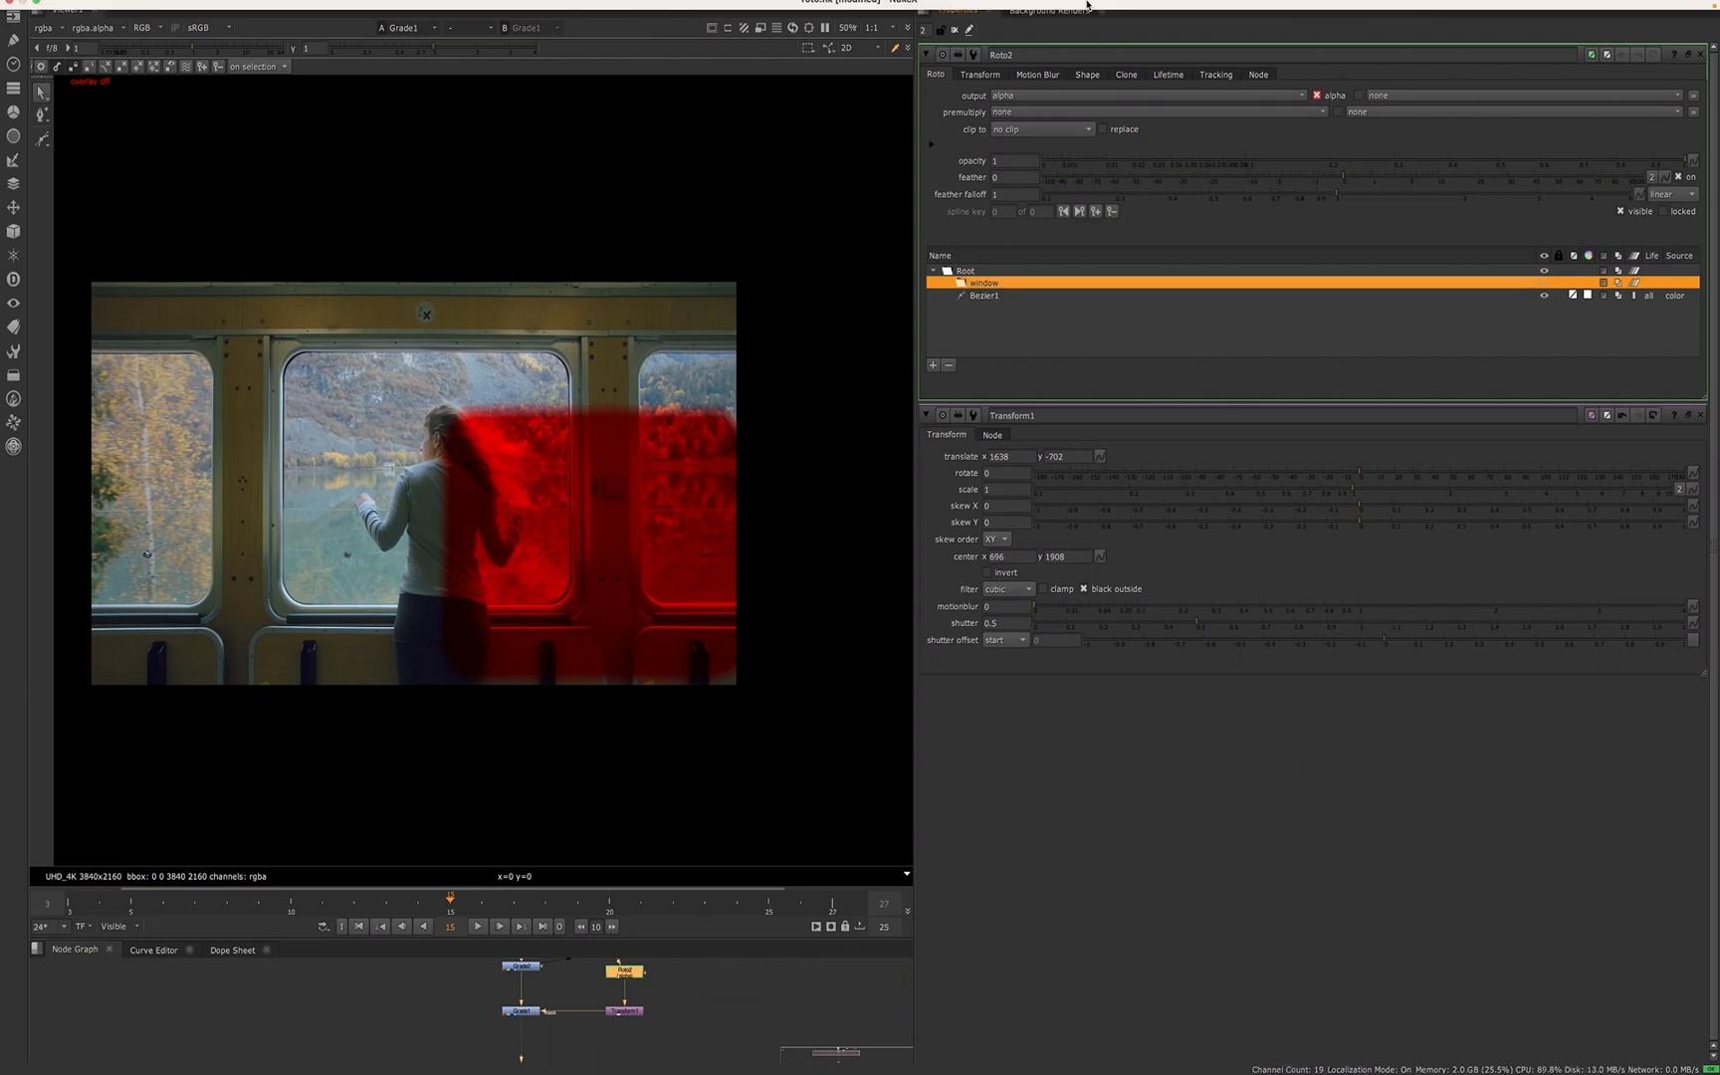
- Move Bezier1 into the window layer, and collapse and expand the Root and window groups to check the nesting
left_click_drag(985, 295, 992, 288)
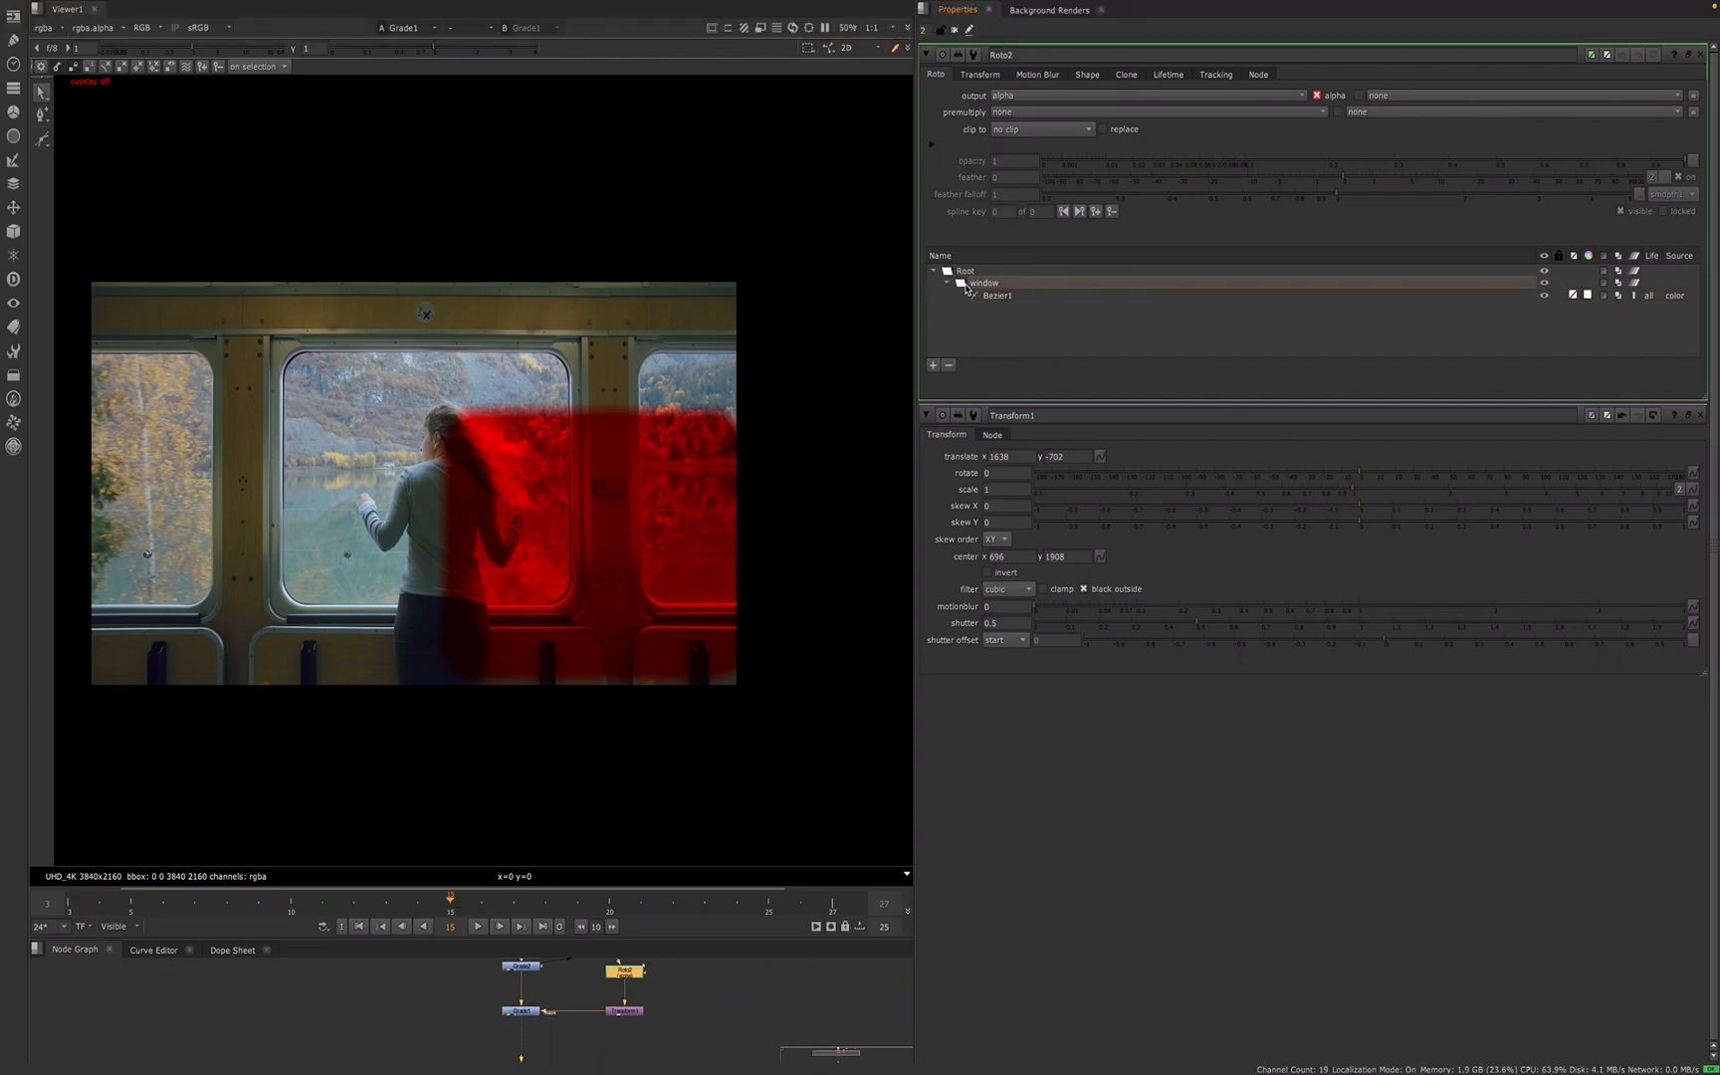
left_click(948, 284)
left_click(935, 271)
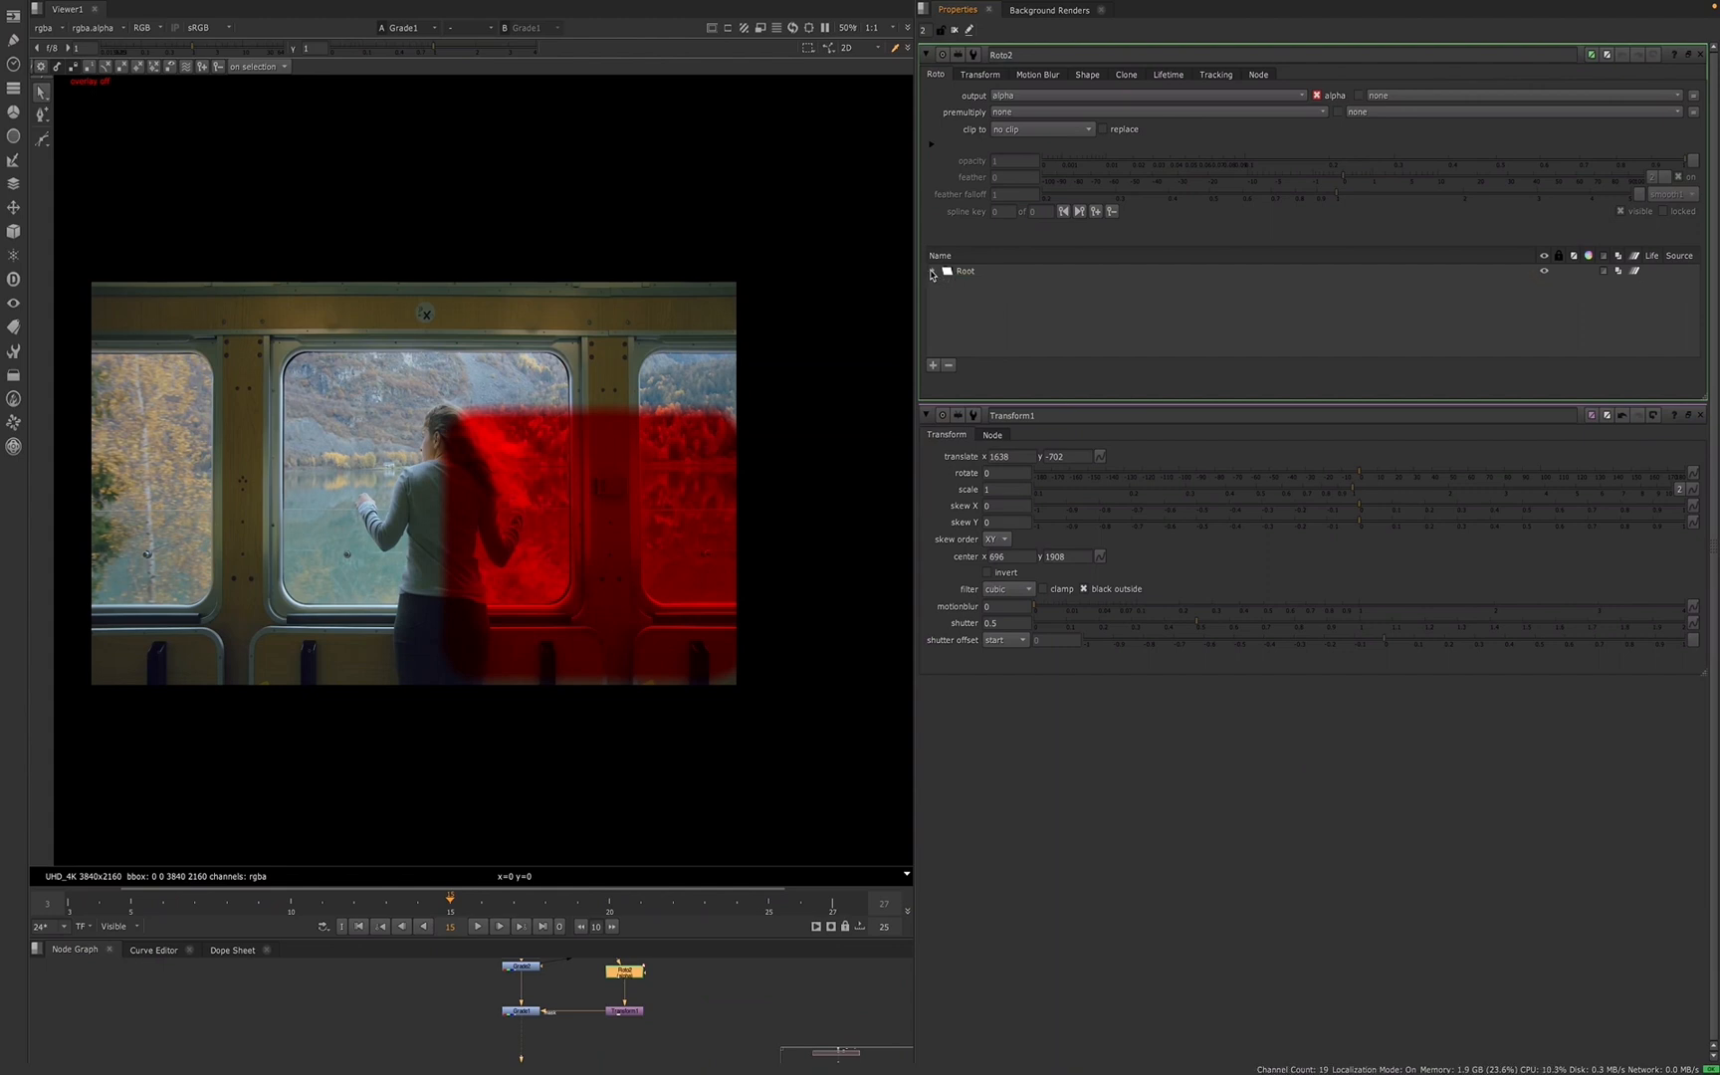
left_click(933, 272)
left_click(947, 285)
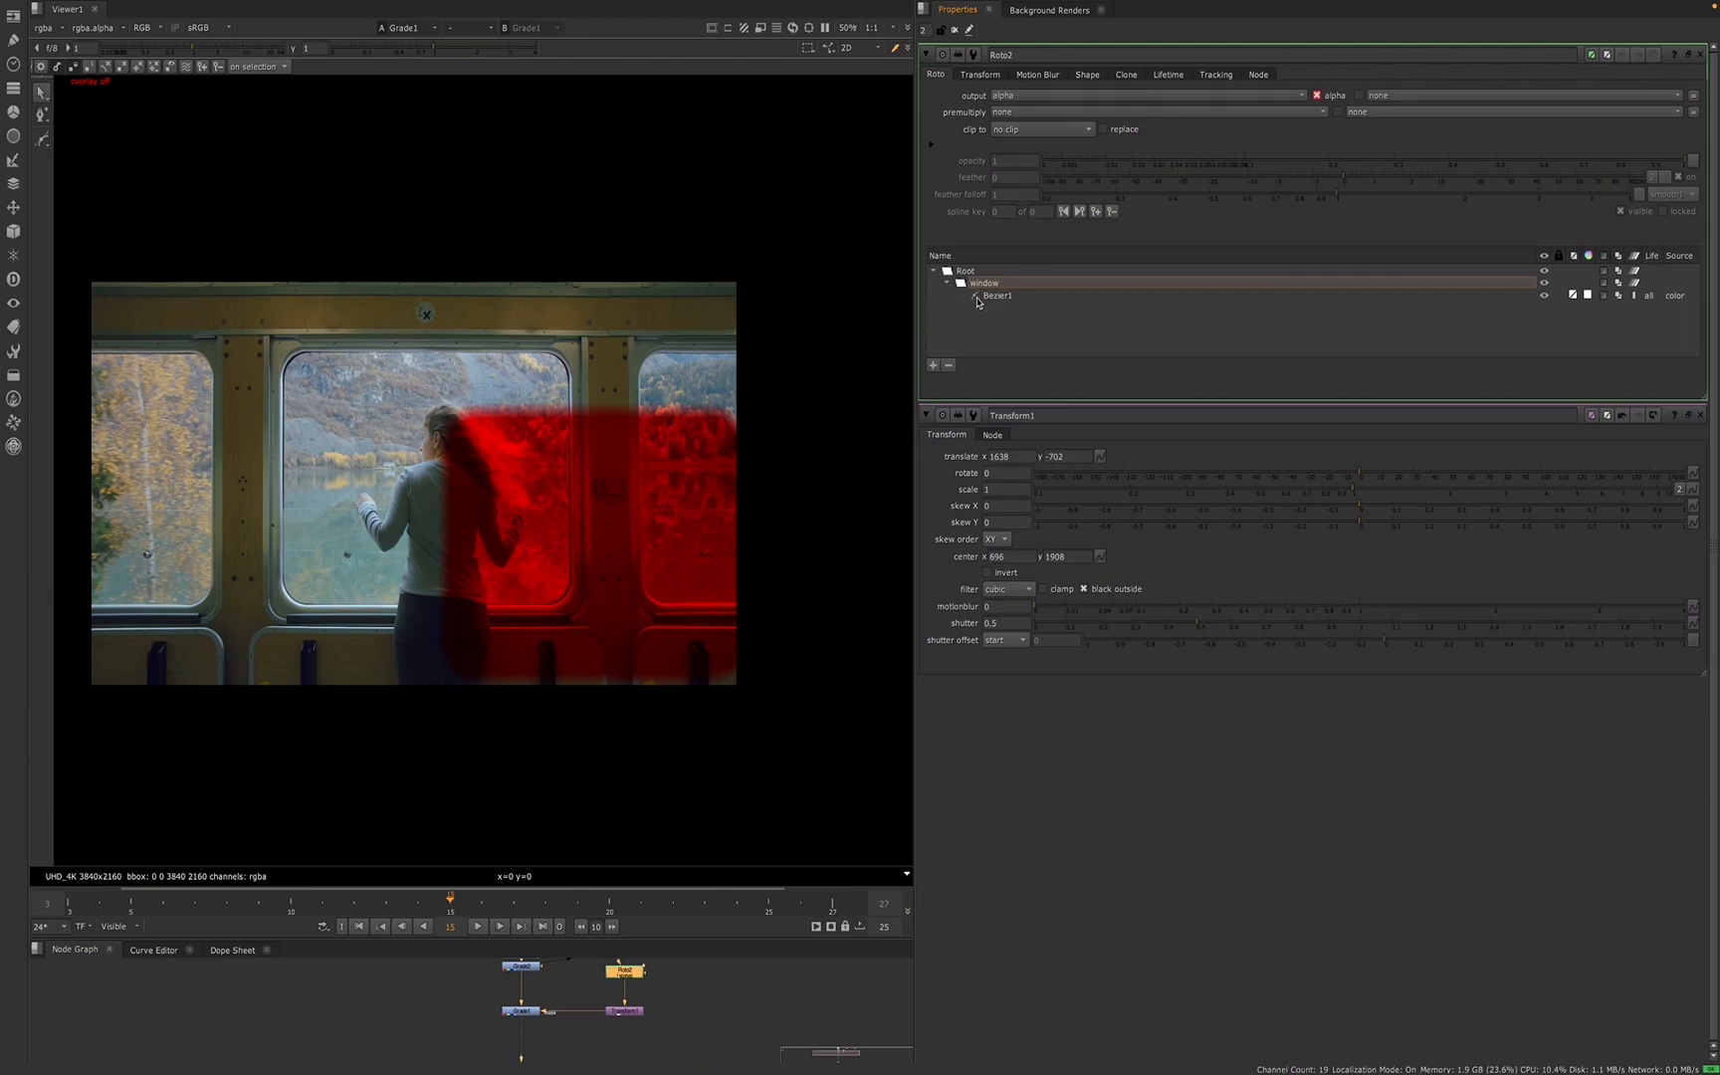
left_click(951, 285)
left_click(952, 286)
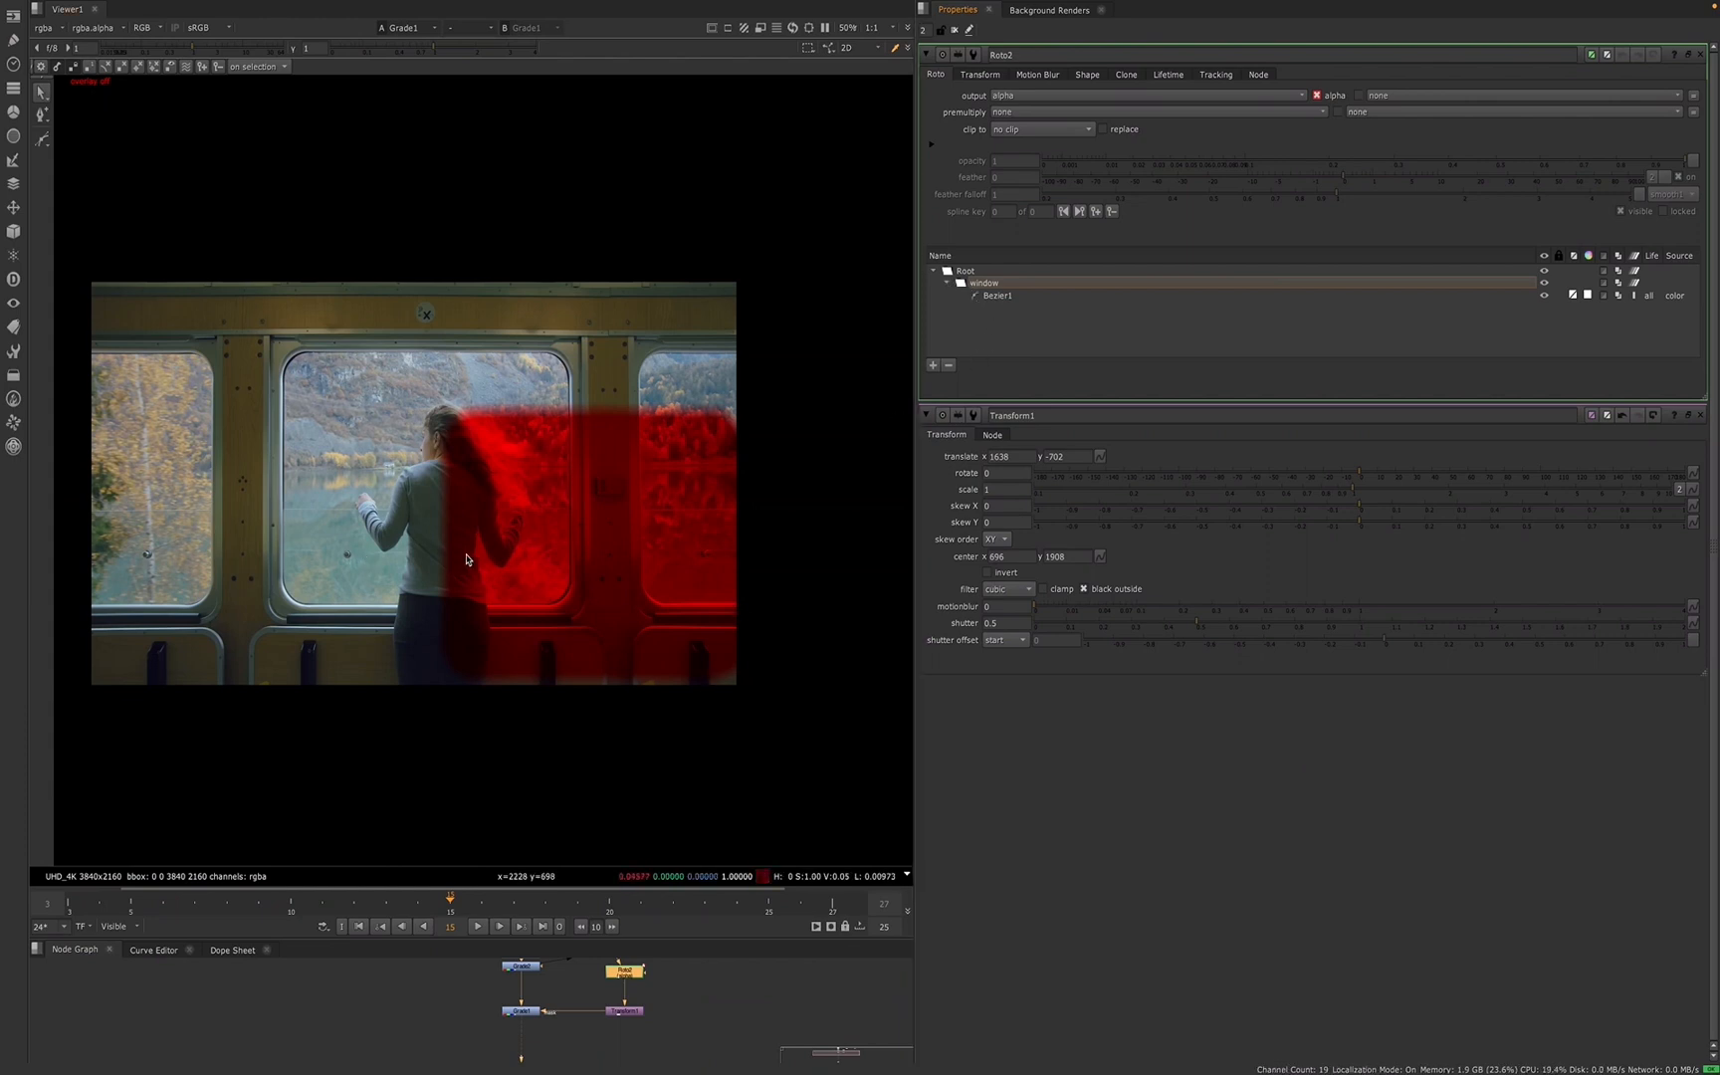
- Toggle the visibility of Bezier1 and of the Root layer off and on
left_click(1544, 298)
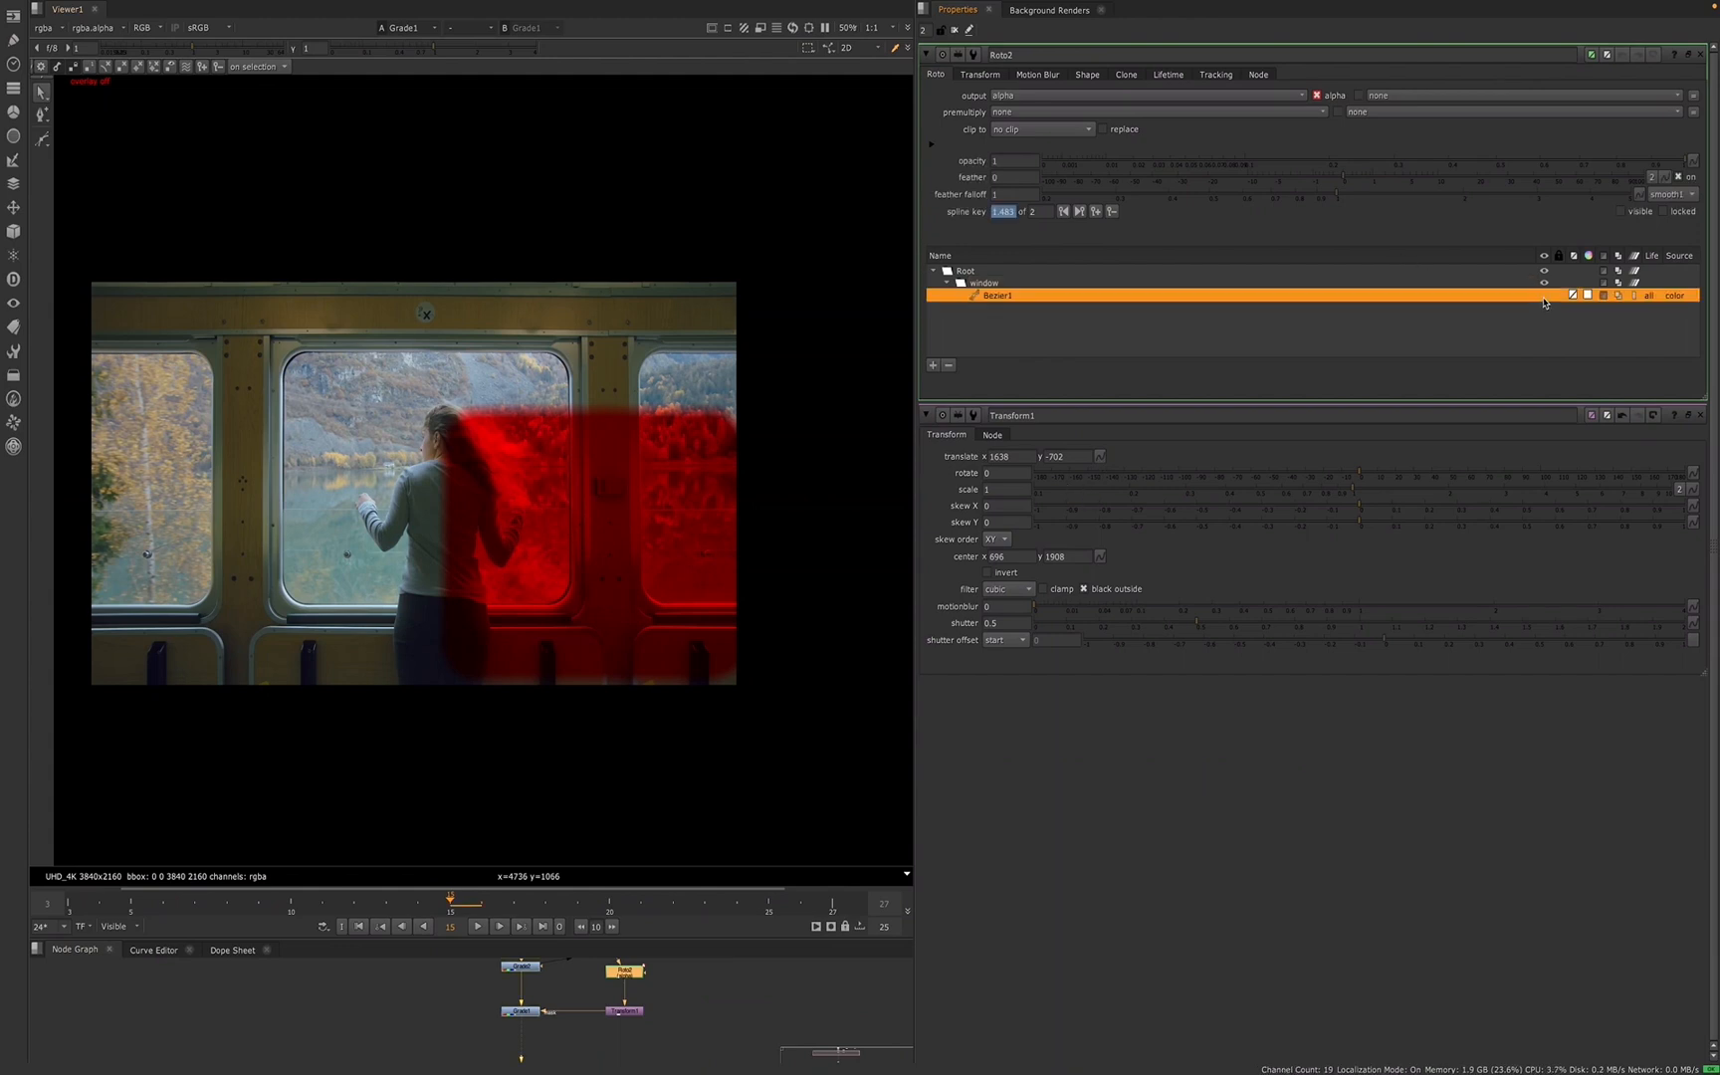
left_click(1544, 298)
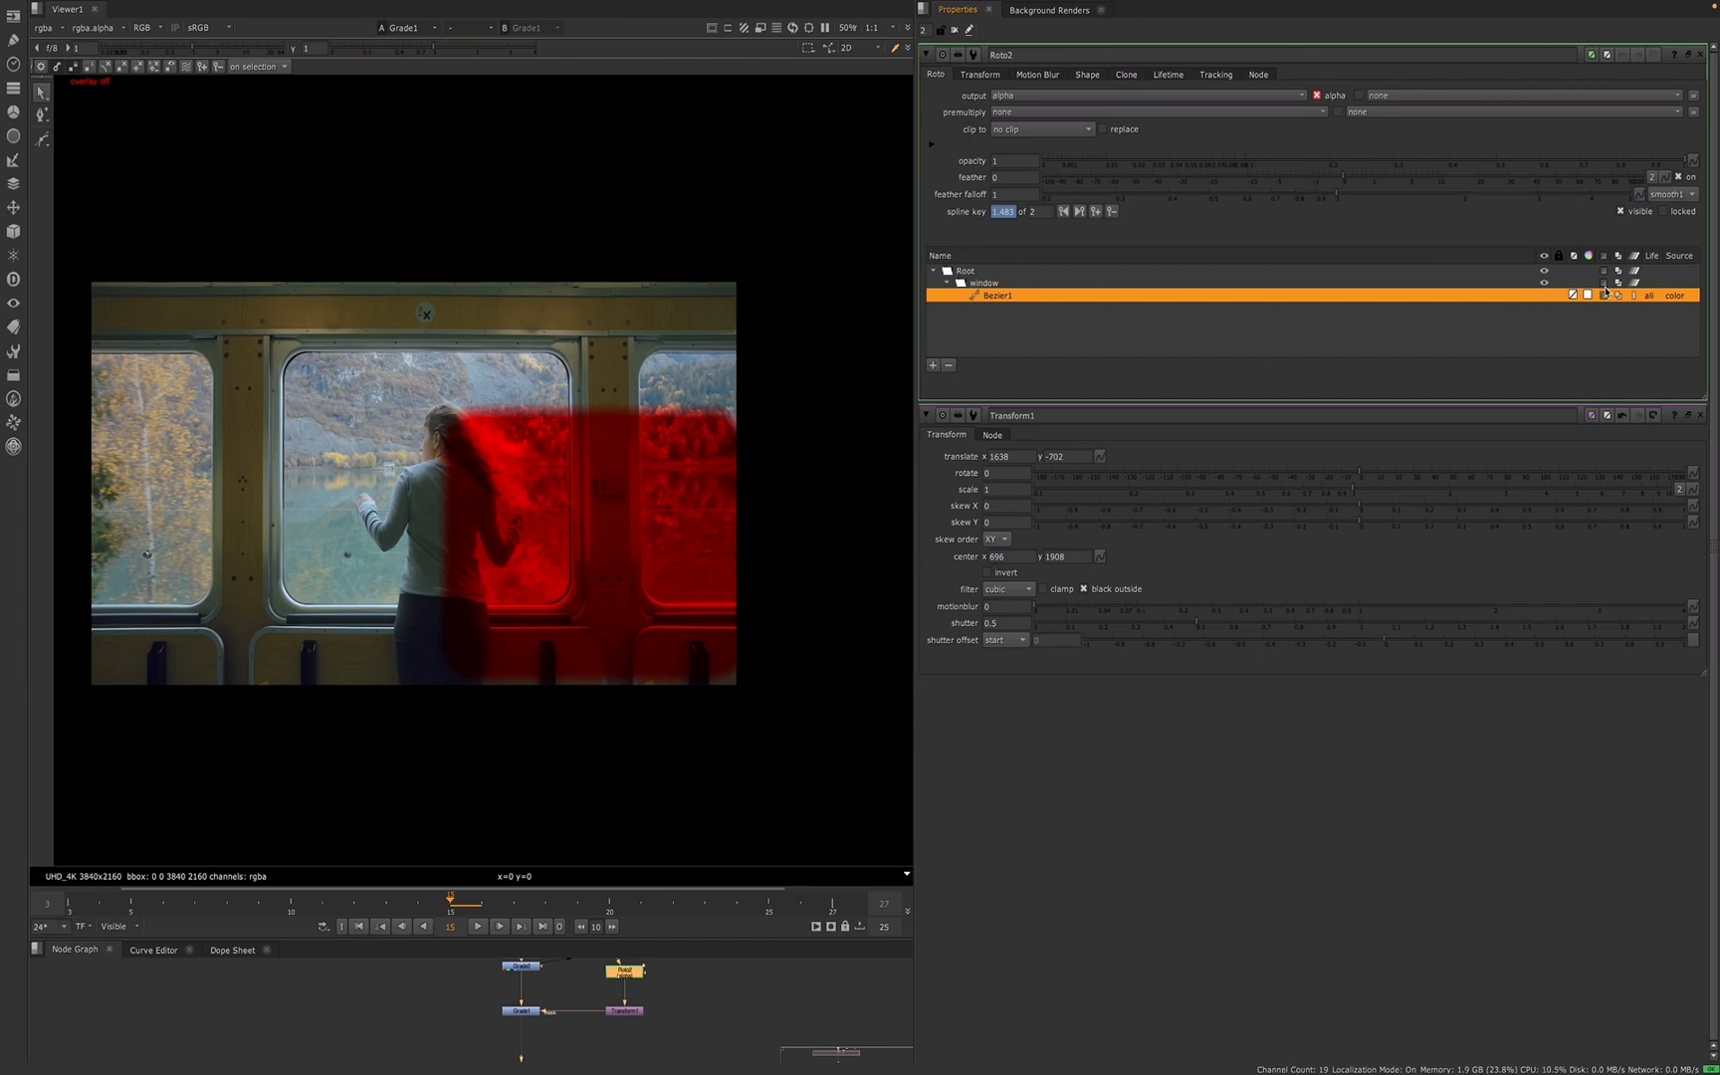
left_click(1544, 273)
left_click(1544, 274)
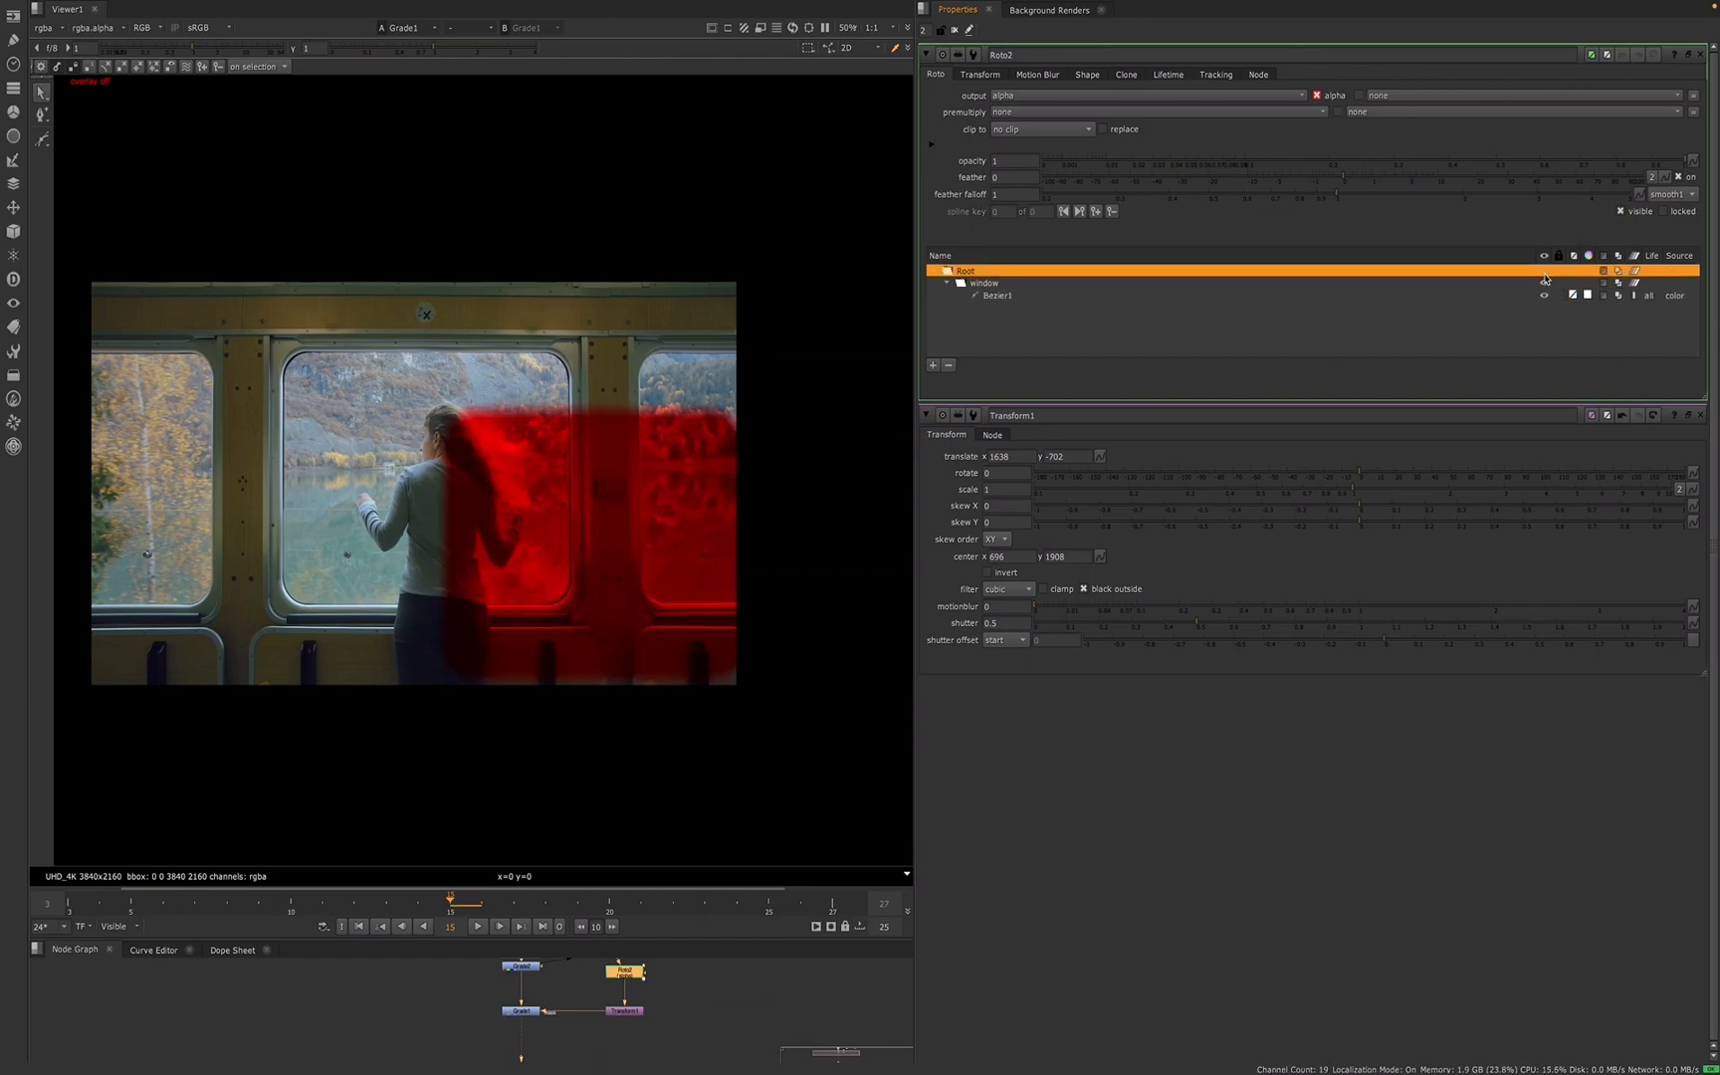
- Toggle the visibility of the window layer and of Bezier1 off and on
left_click(1544, 286)
left_click(1545, 286)
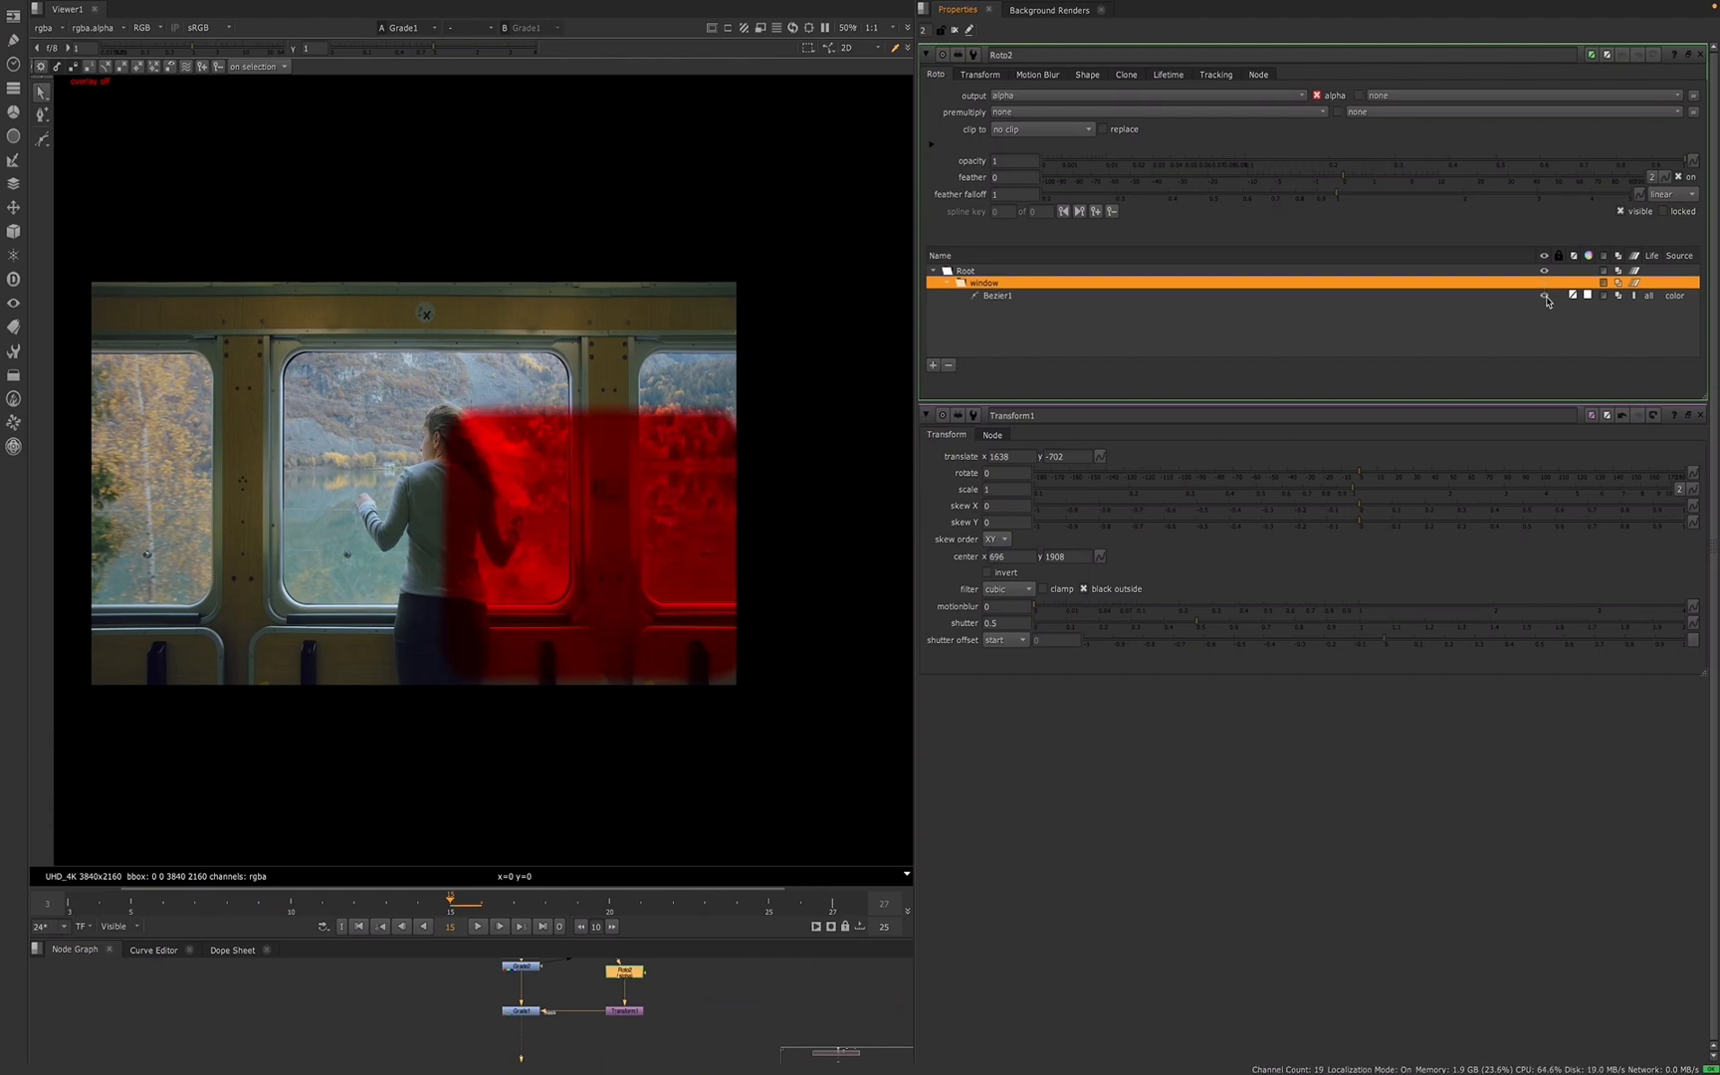
left_click(1545, 297)
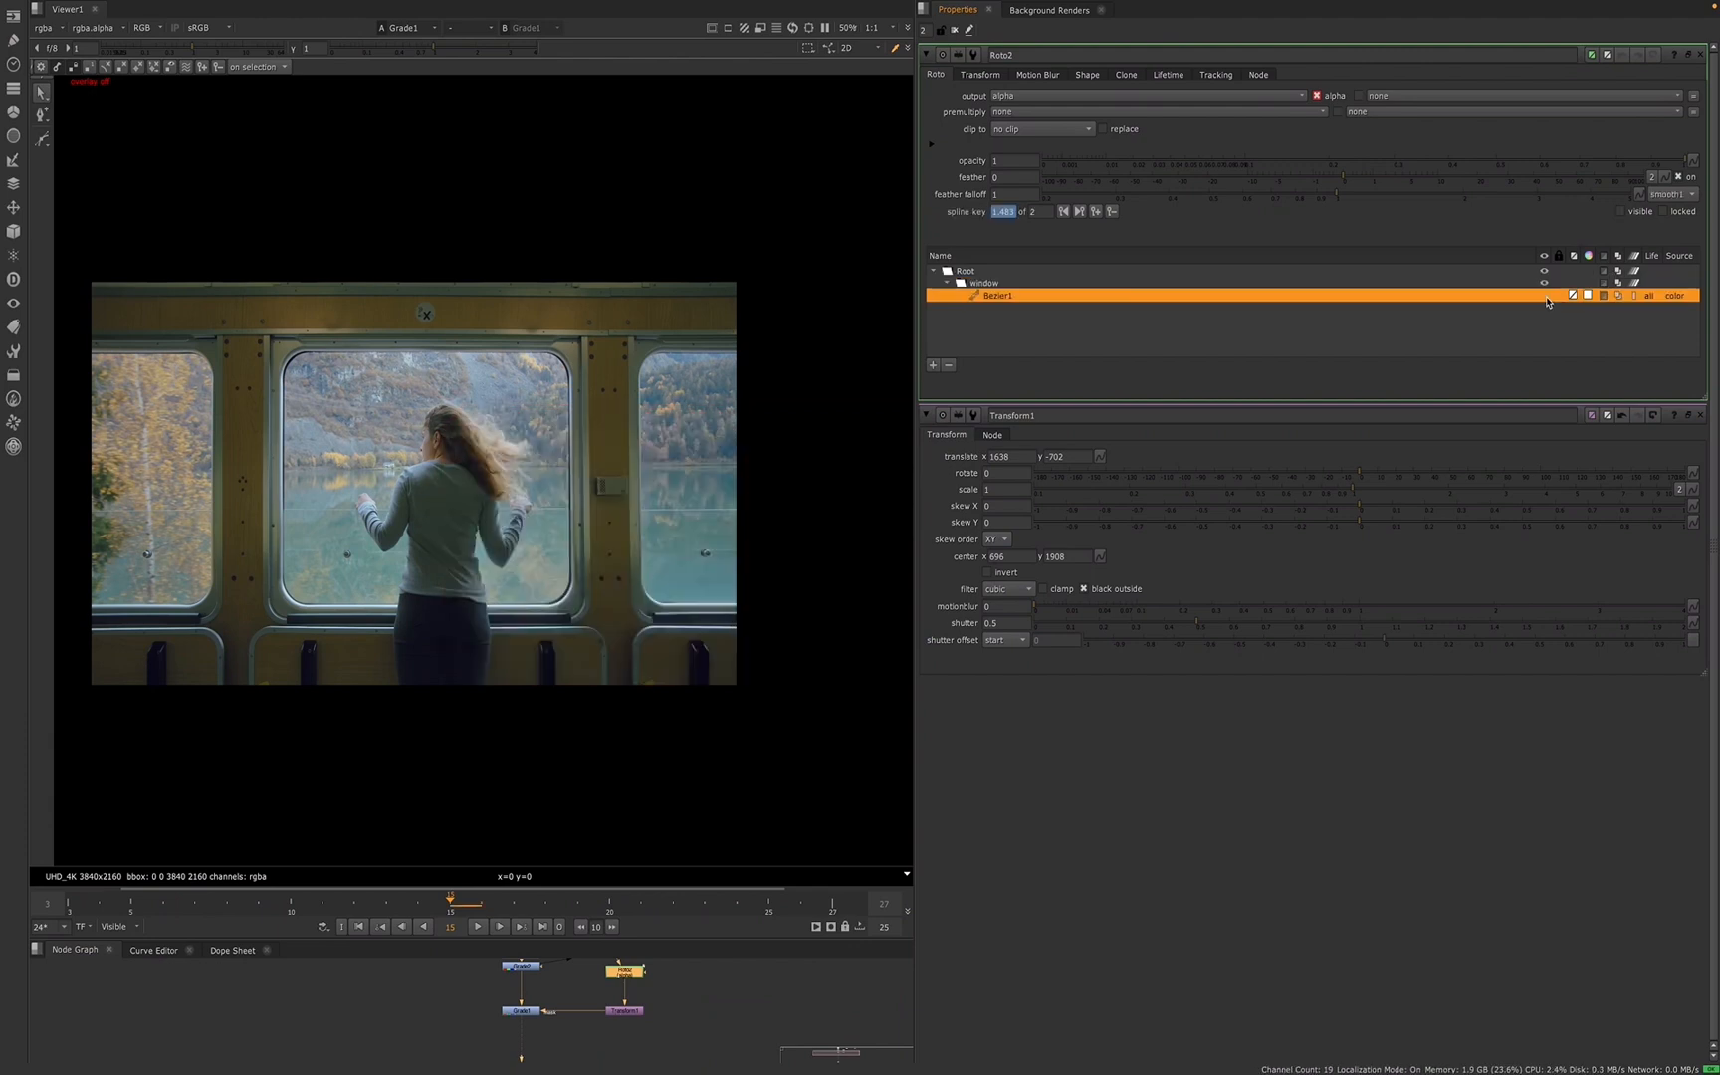
left_click(1546, 297)
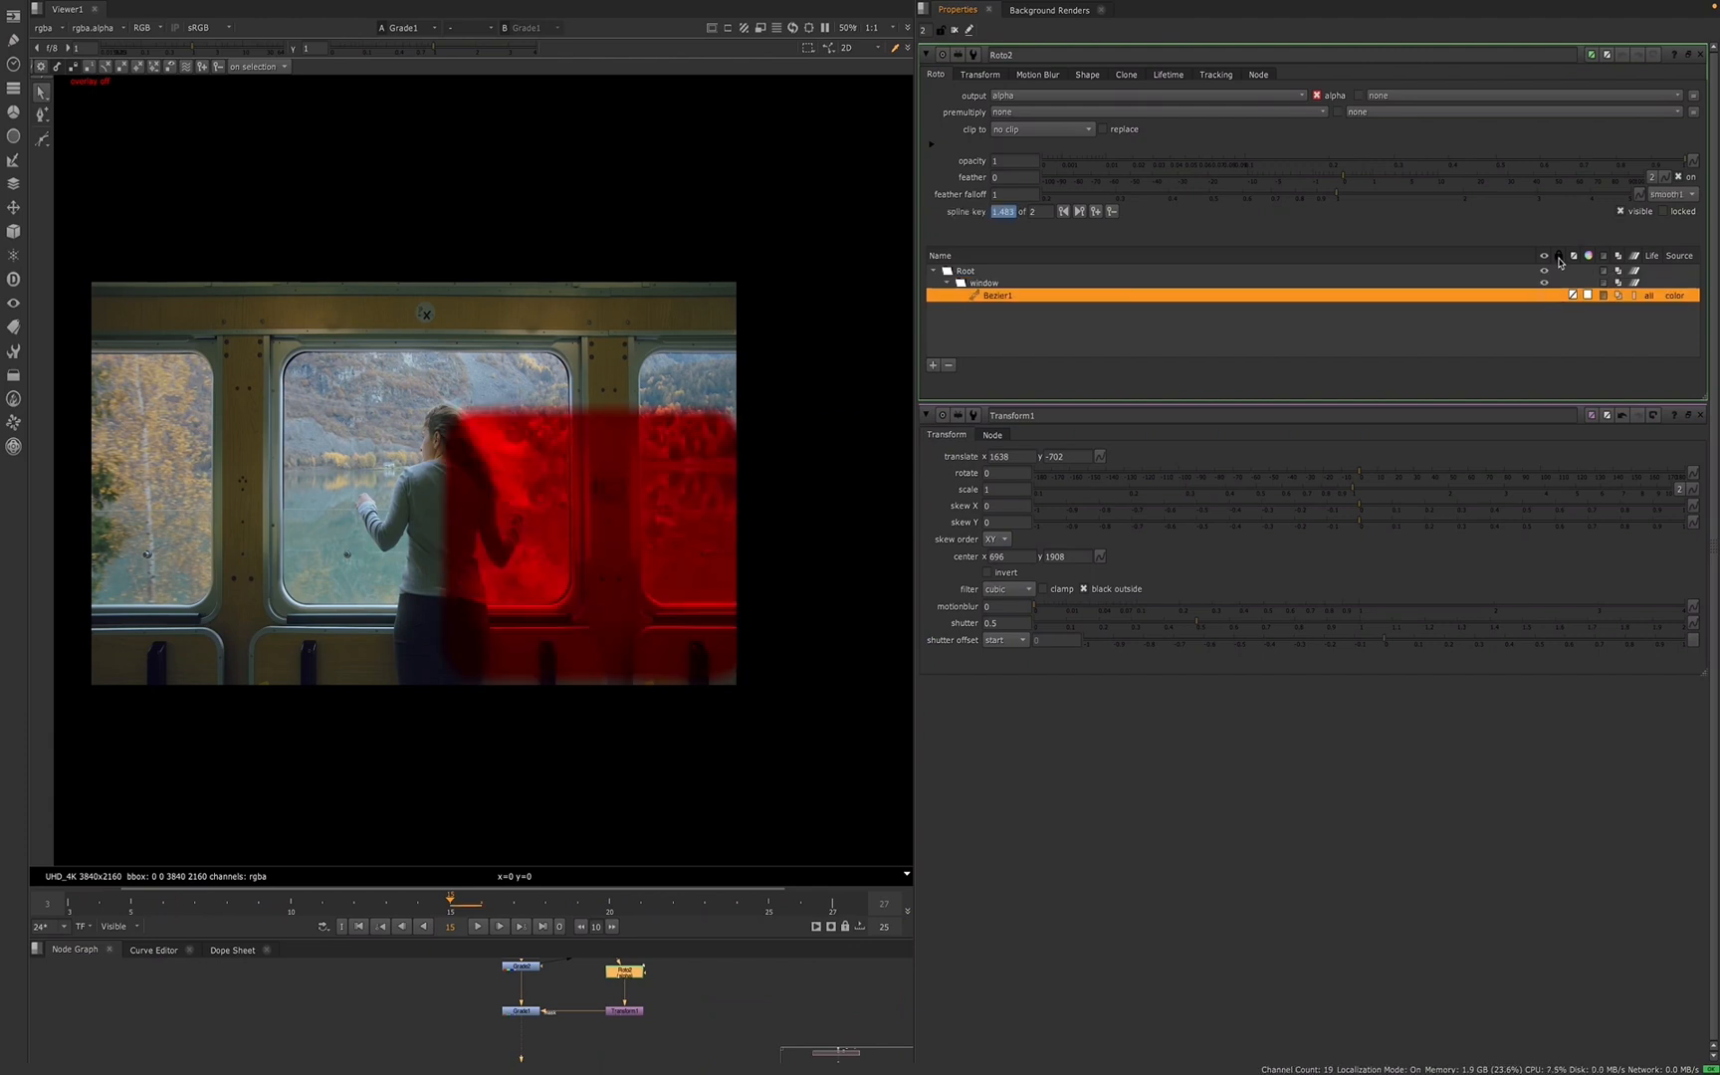
- Lock Bezier1, turn the viewer overlay on, and try to select the shape's points in the viewer
left_click(1559, 298)
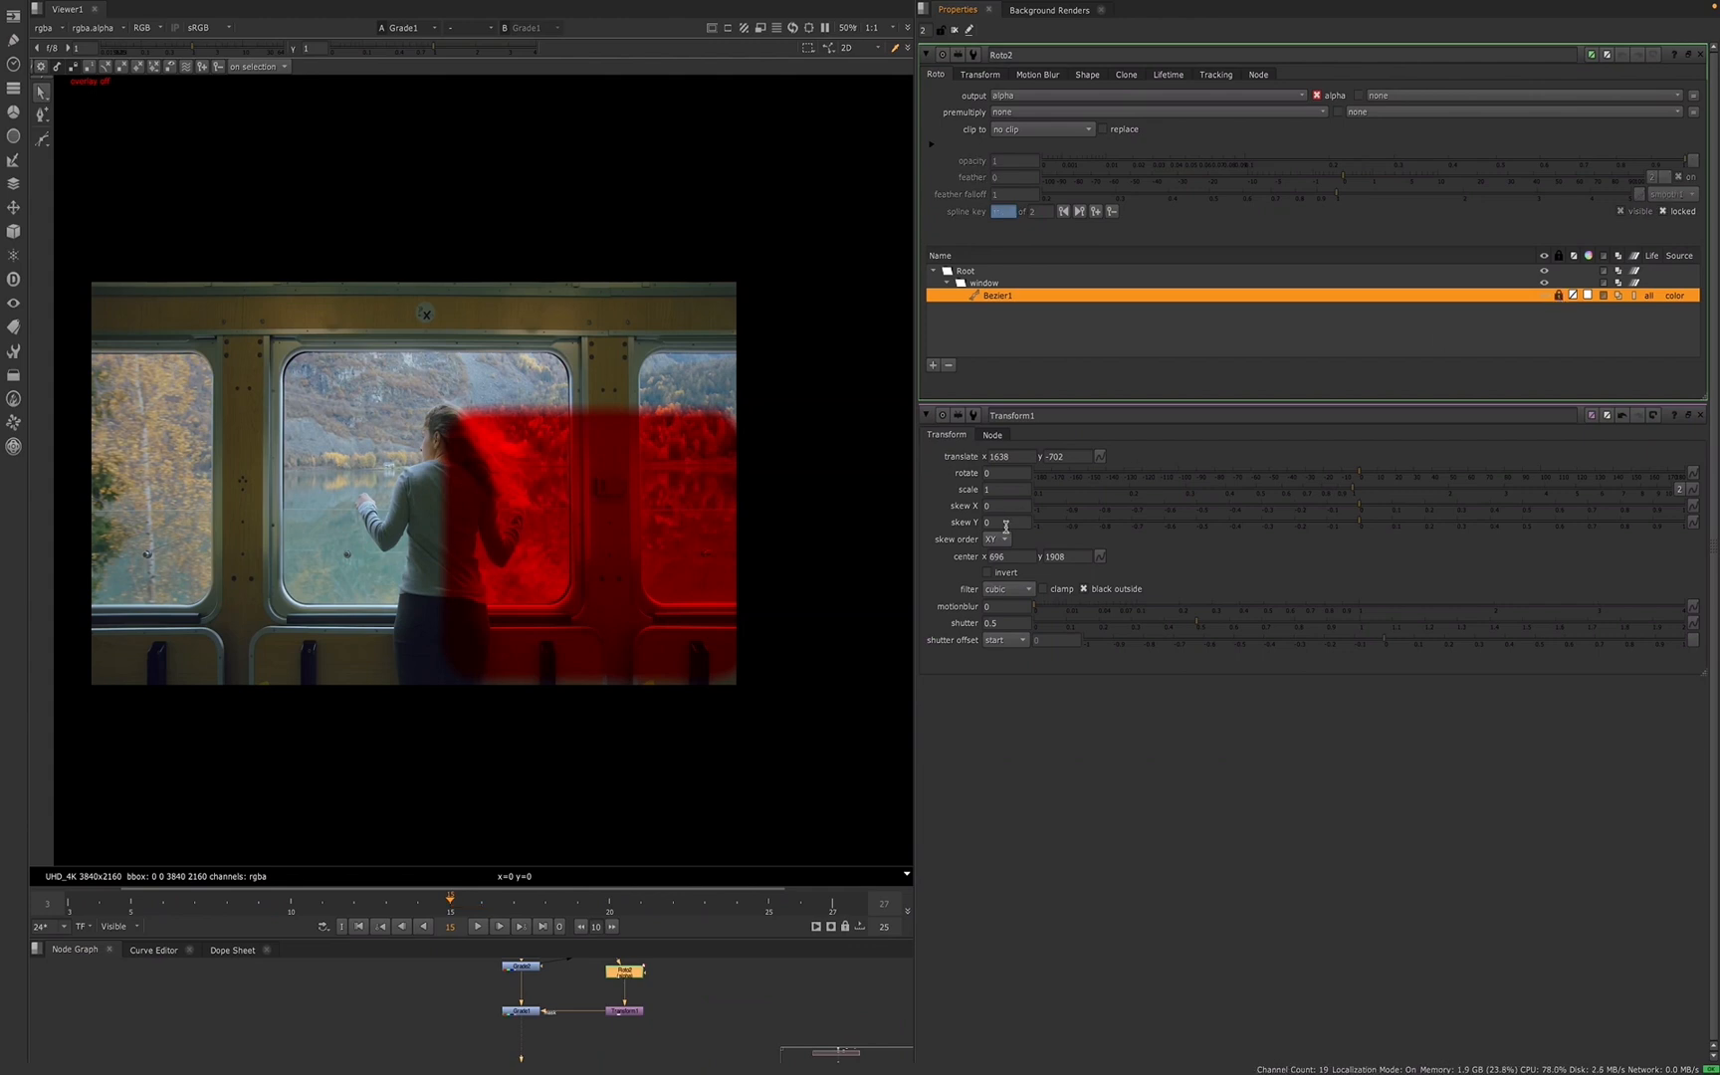
key("q")
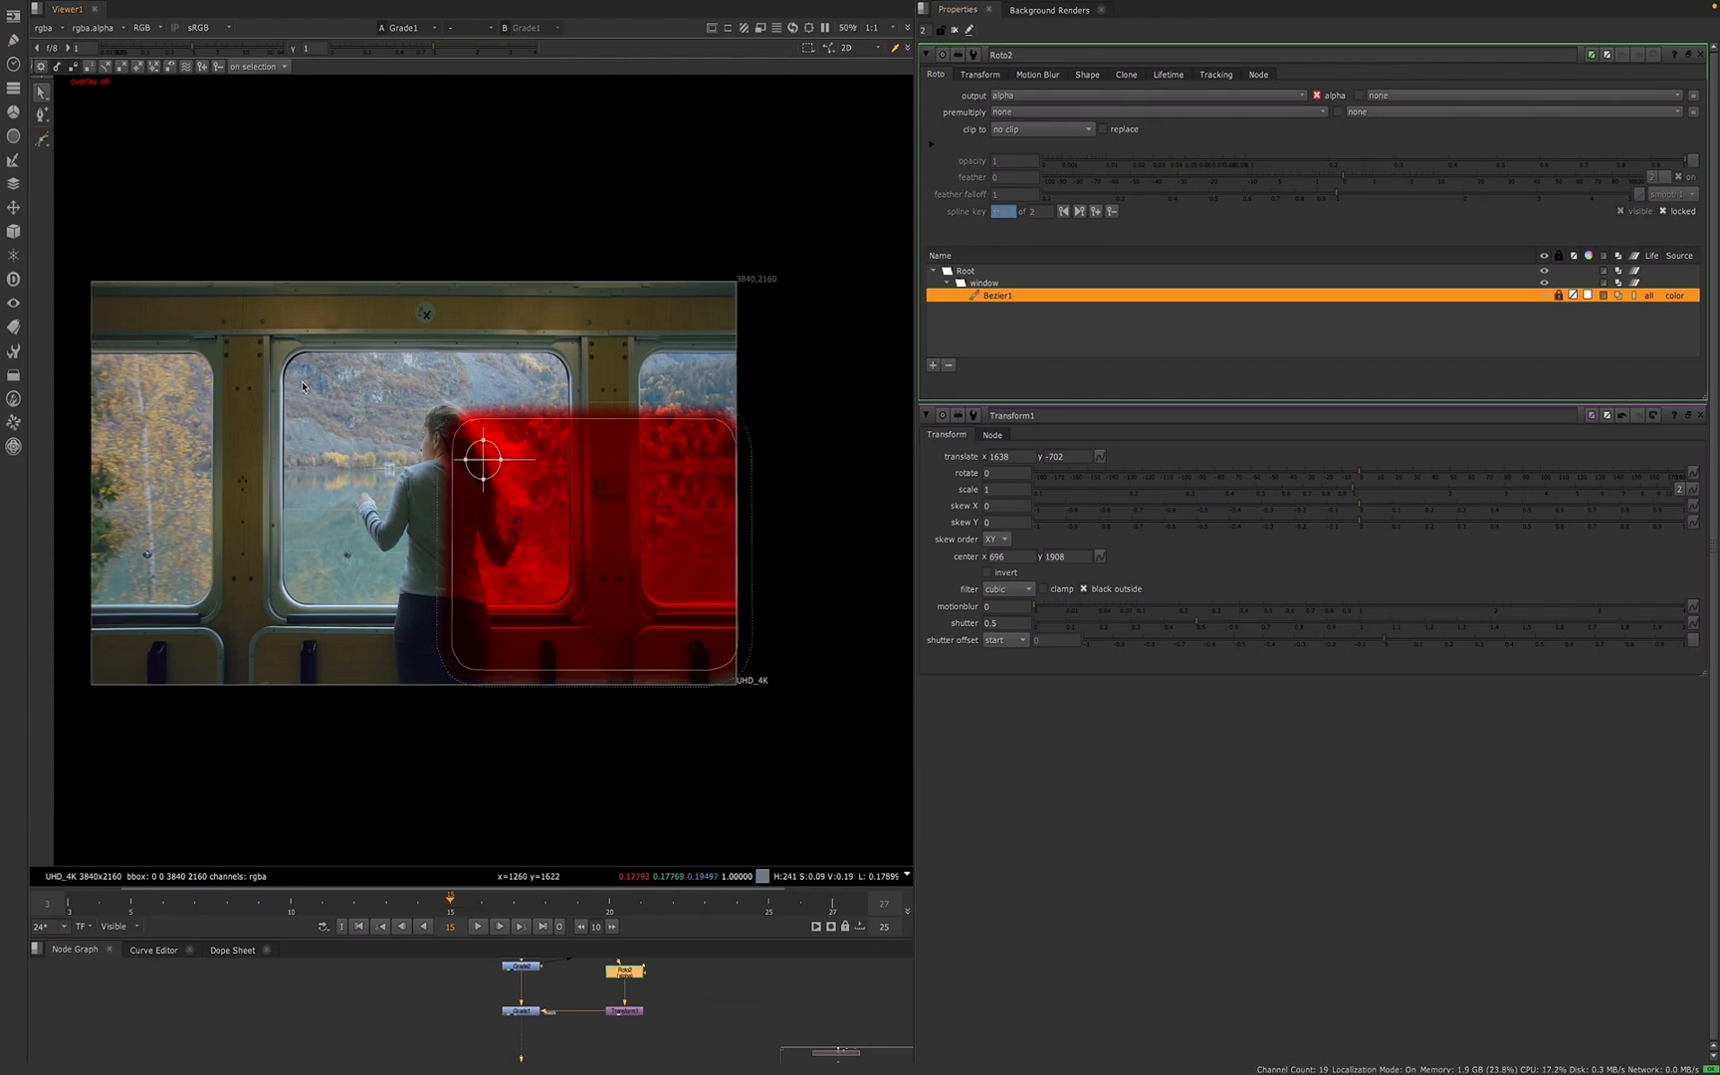
left_click_drag(356, 369, 781, 737)
- Move the mask with Transform1 to translate x 1470, y -614, and close that node's properties
left_click_drag(483, 459, 454, 446)
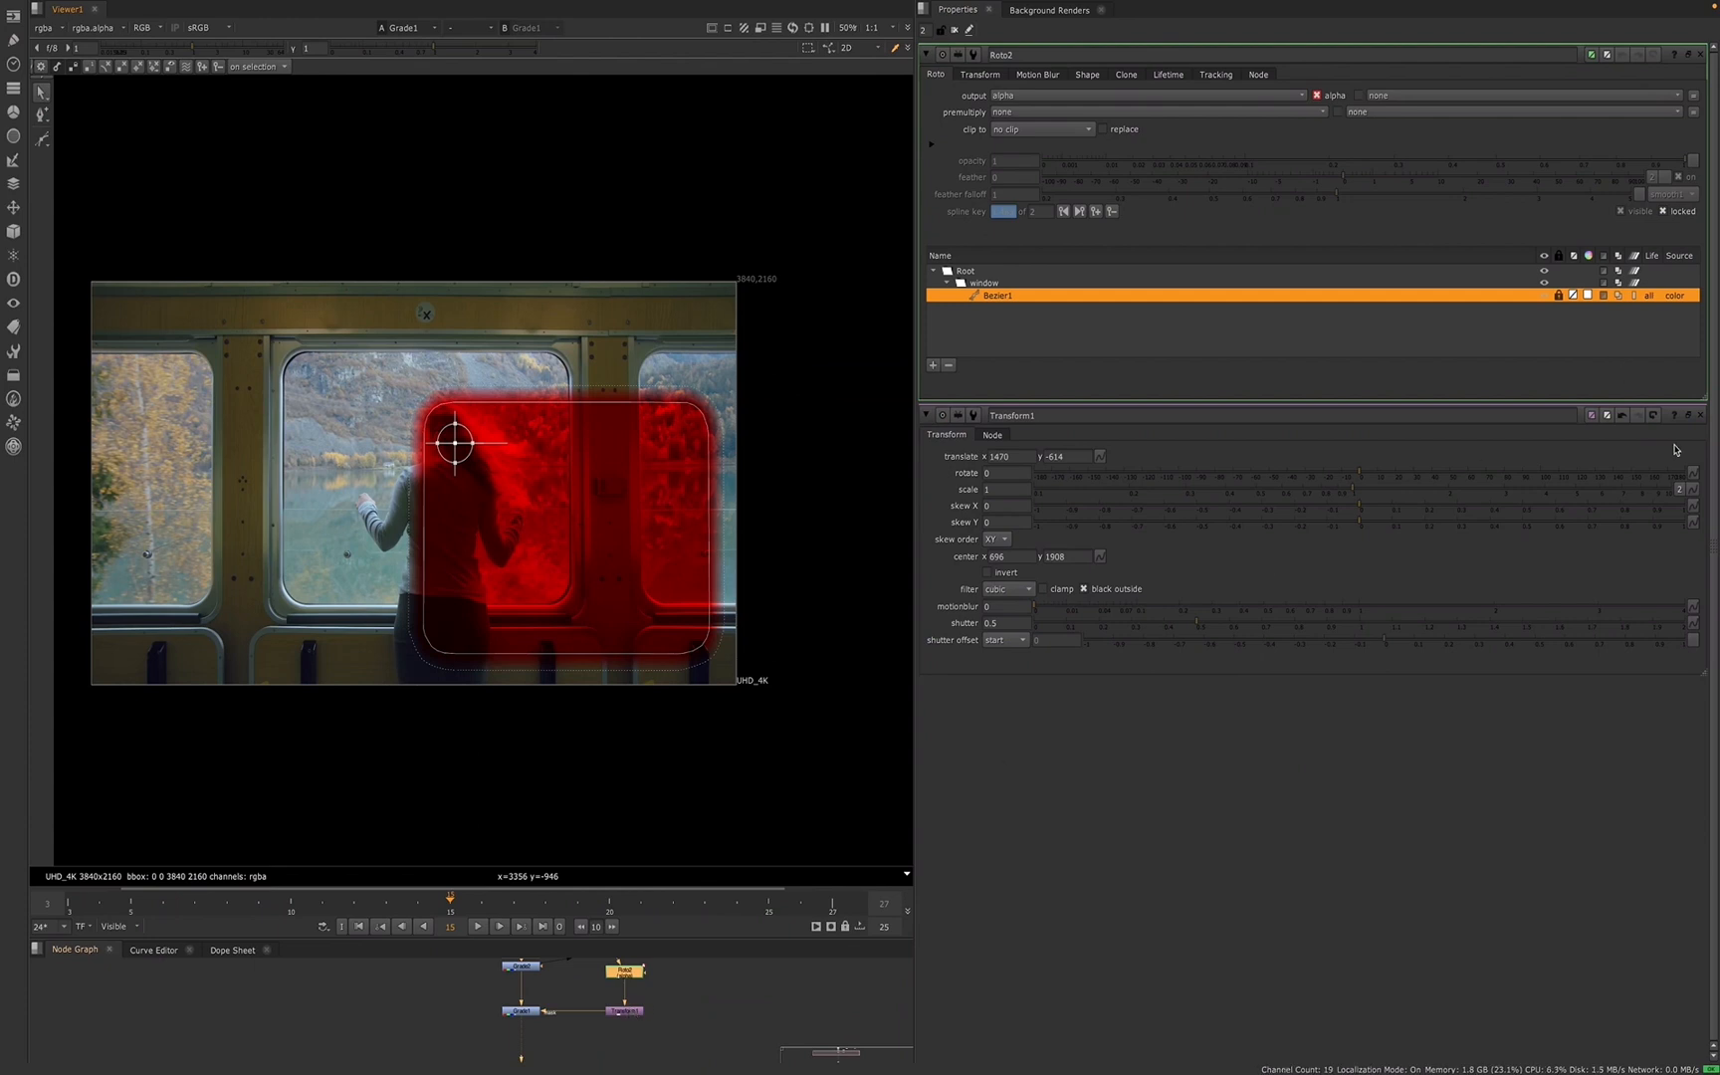
left_click(1698, 417)
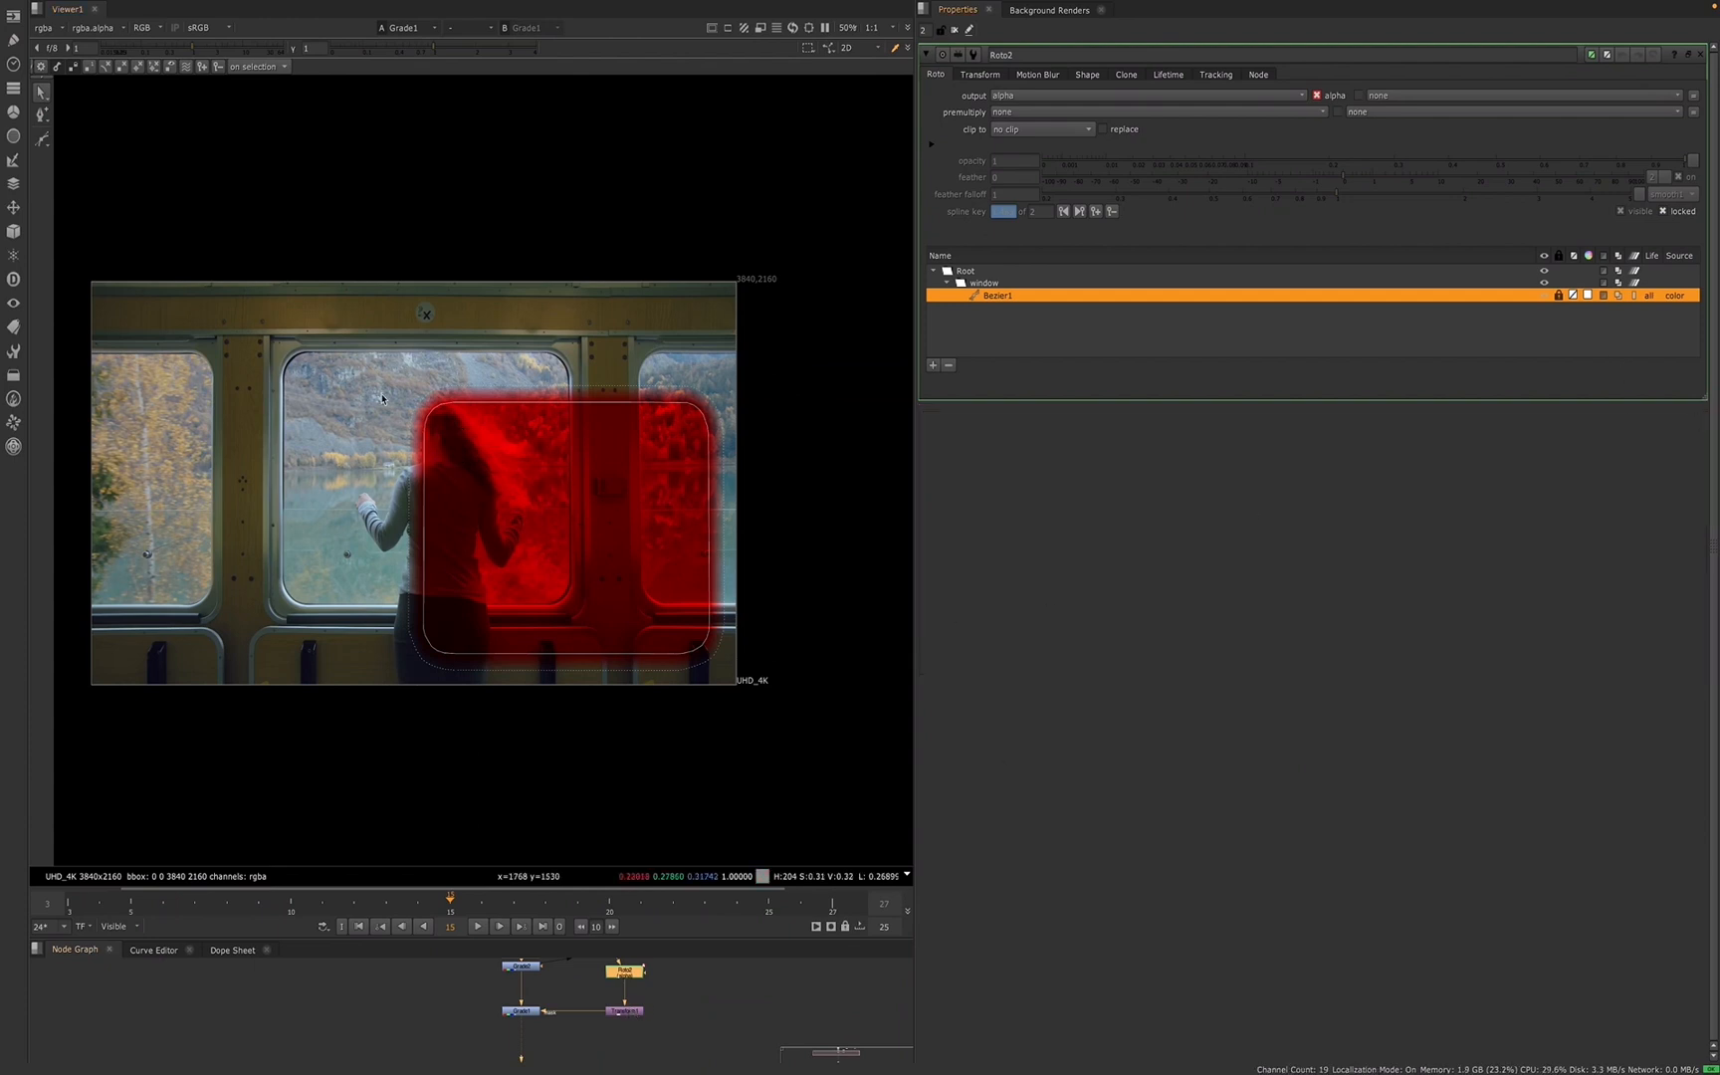
- Try to select the locked shape by its lower edge, and unlock and invert Bezier1
left_click(517, 656)
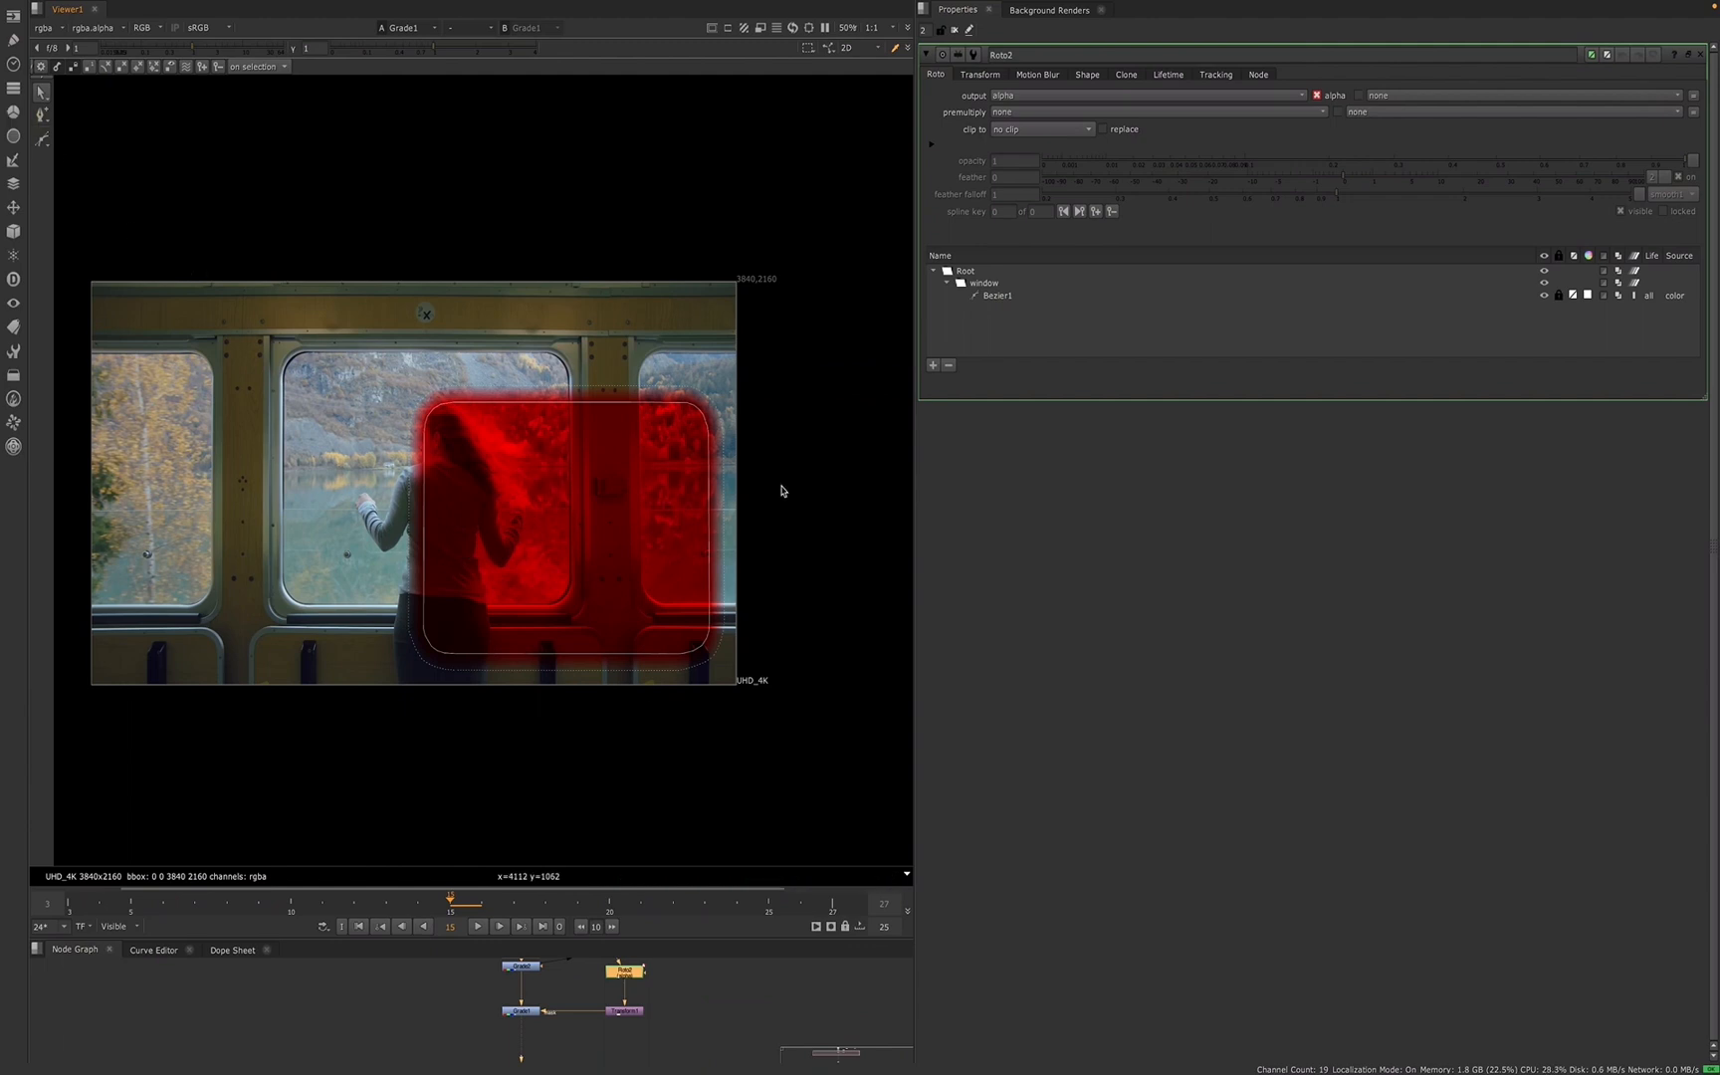
left_click(1564, 297)
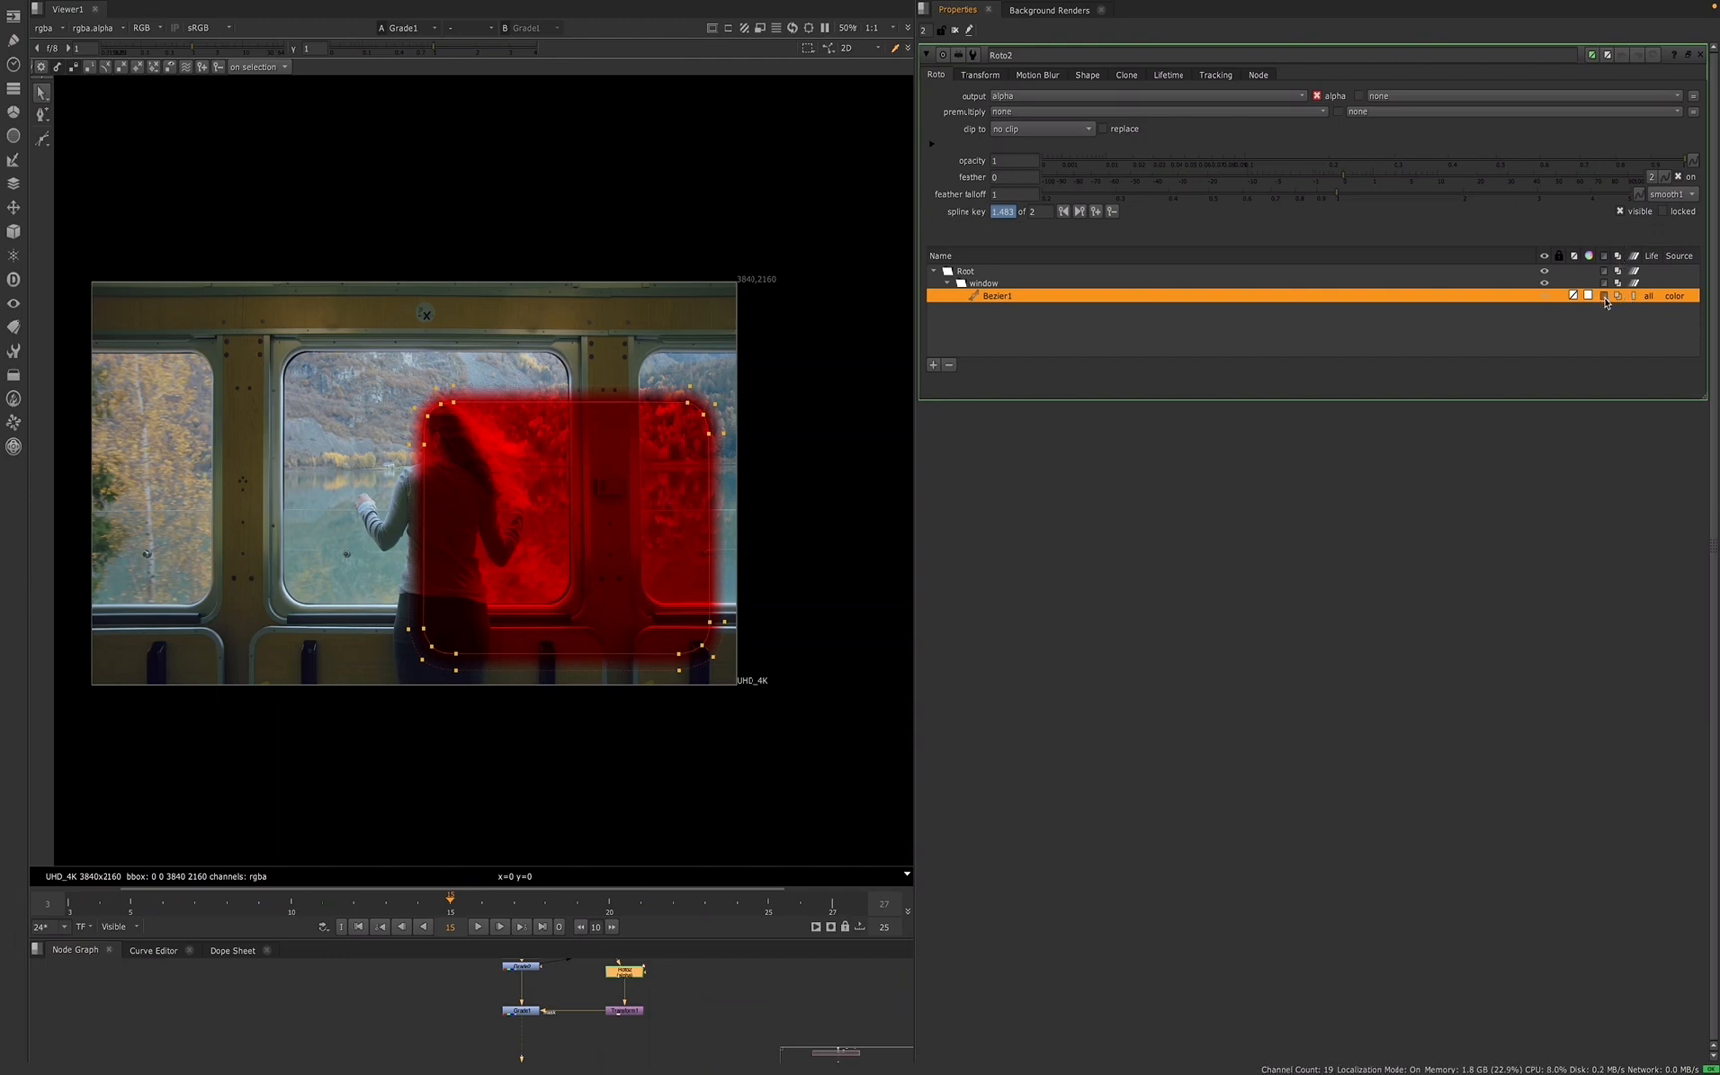
left_click(1603, 297)
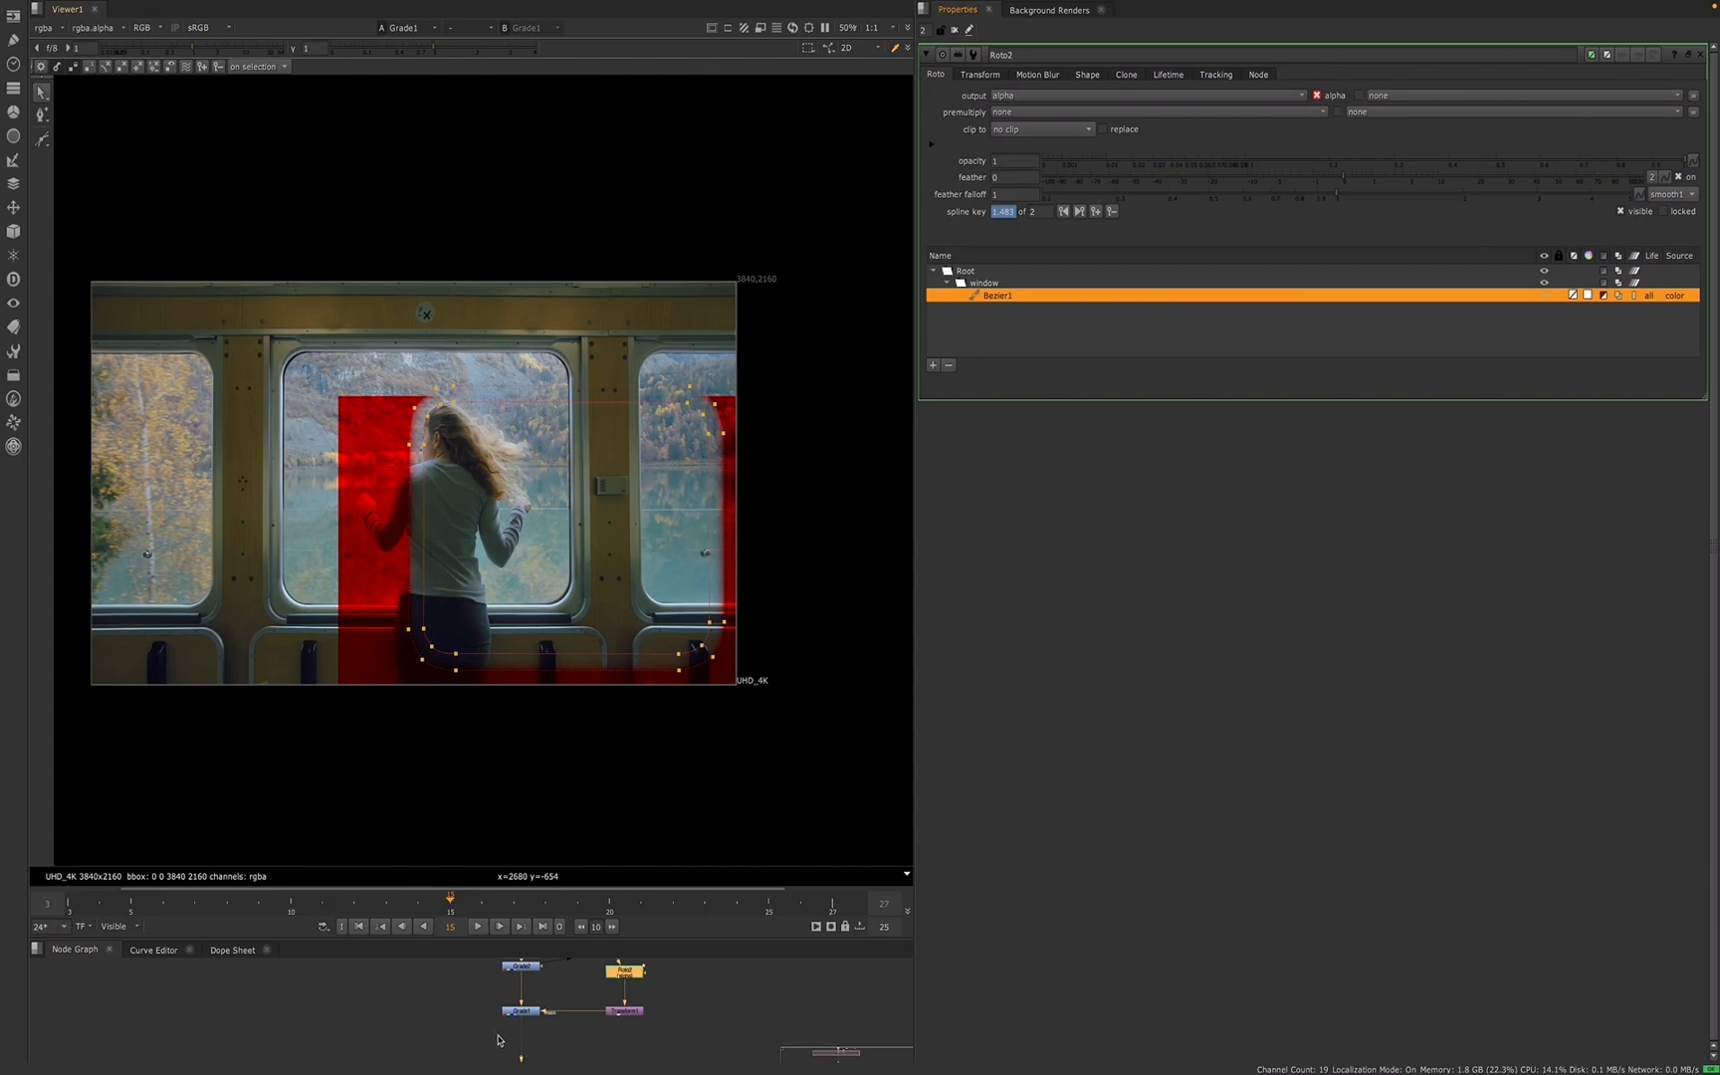
- Disable the Transform1 node to remove the offset from the inverted mask
left_click(522, 967)
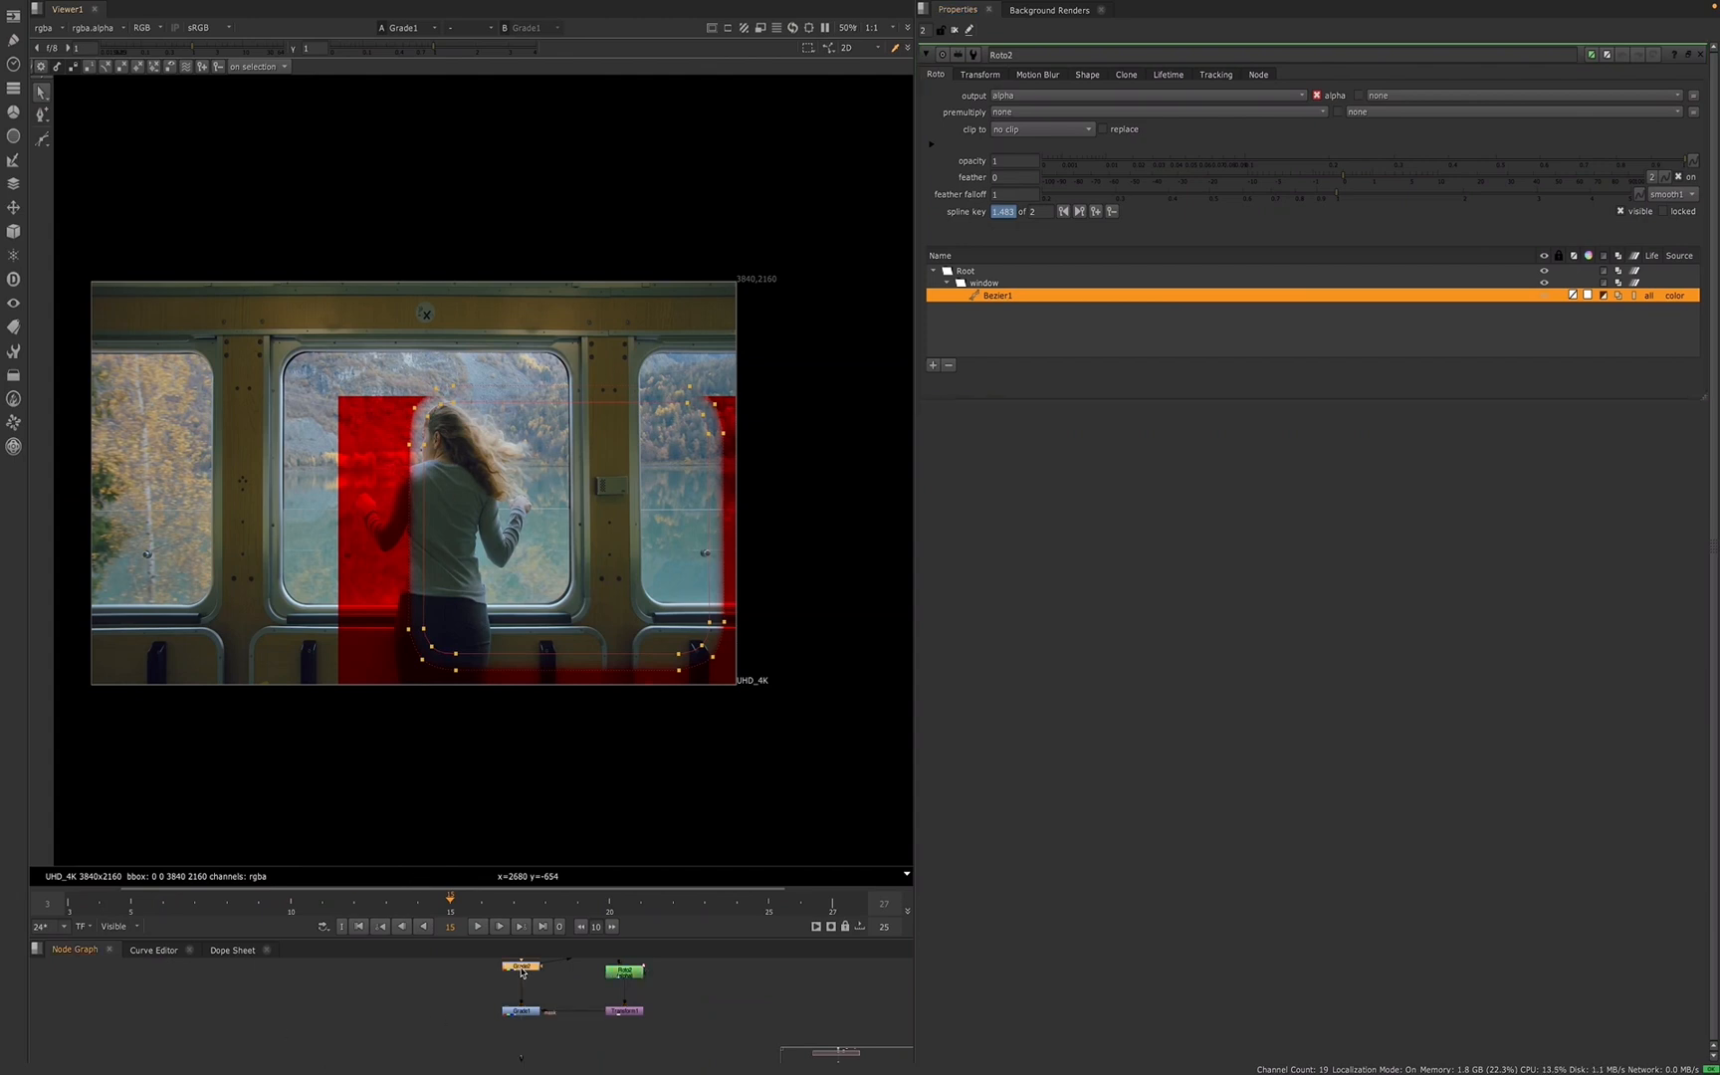
left_click(613, 1011)
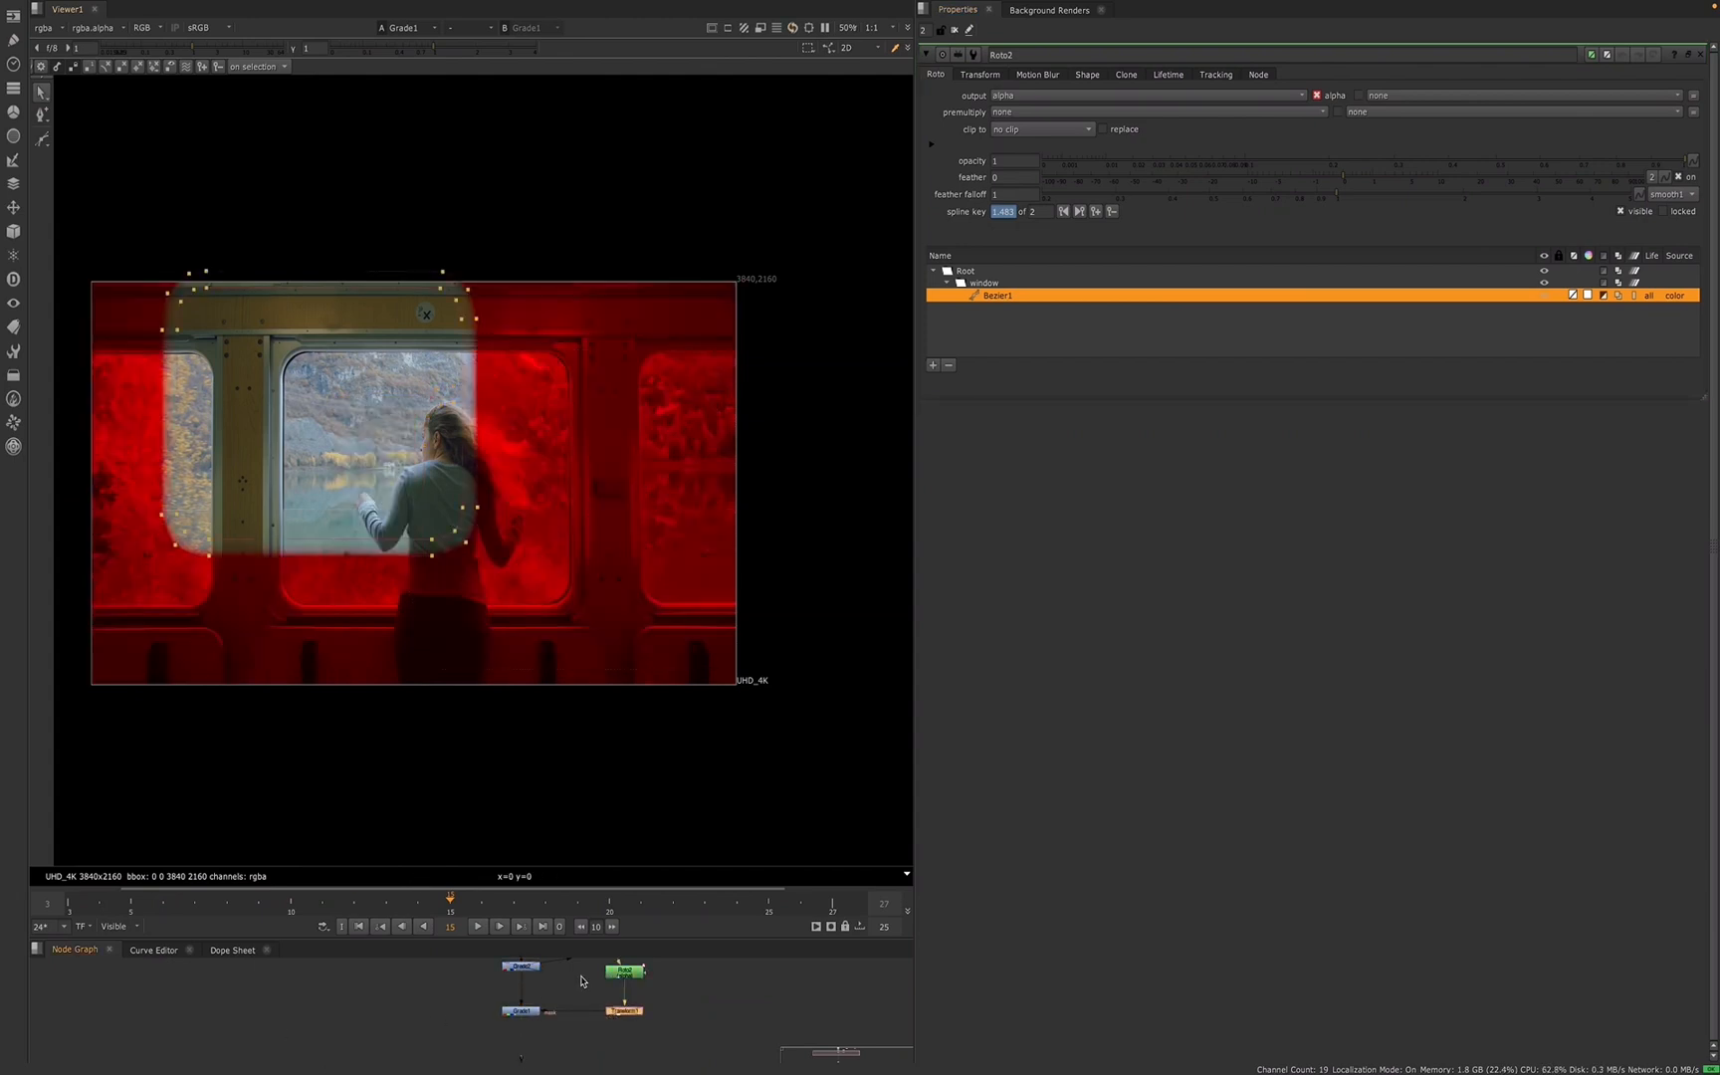
middle_click_drag(299, 640, 384, 633)
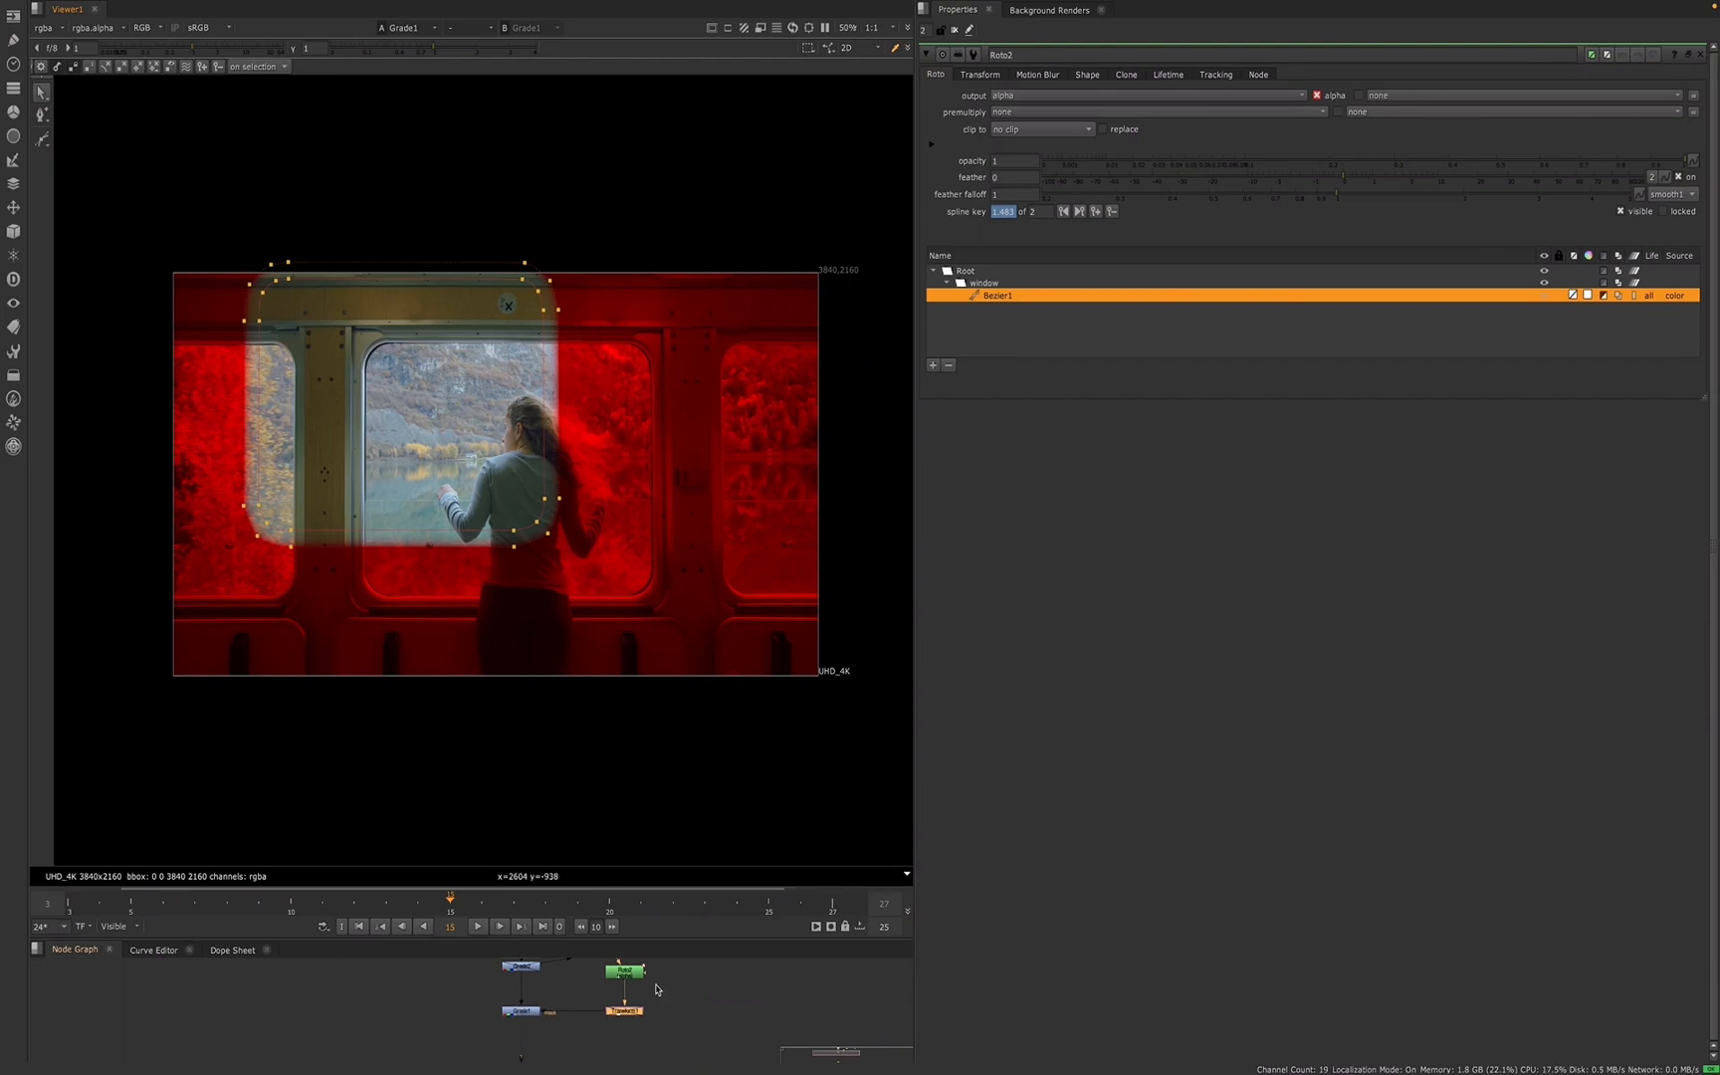
- View the Roto2 node's output and display only its alpha channel
left_click(516, 1012)
left_click(623, 972)
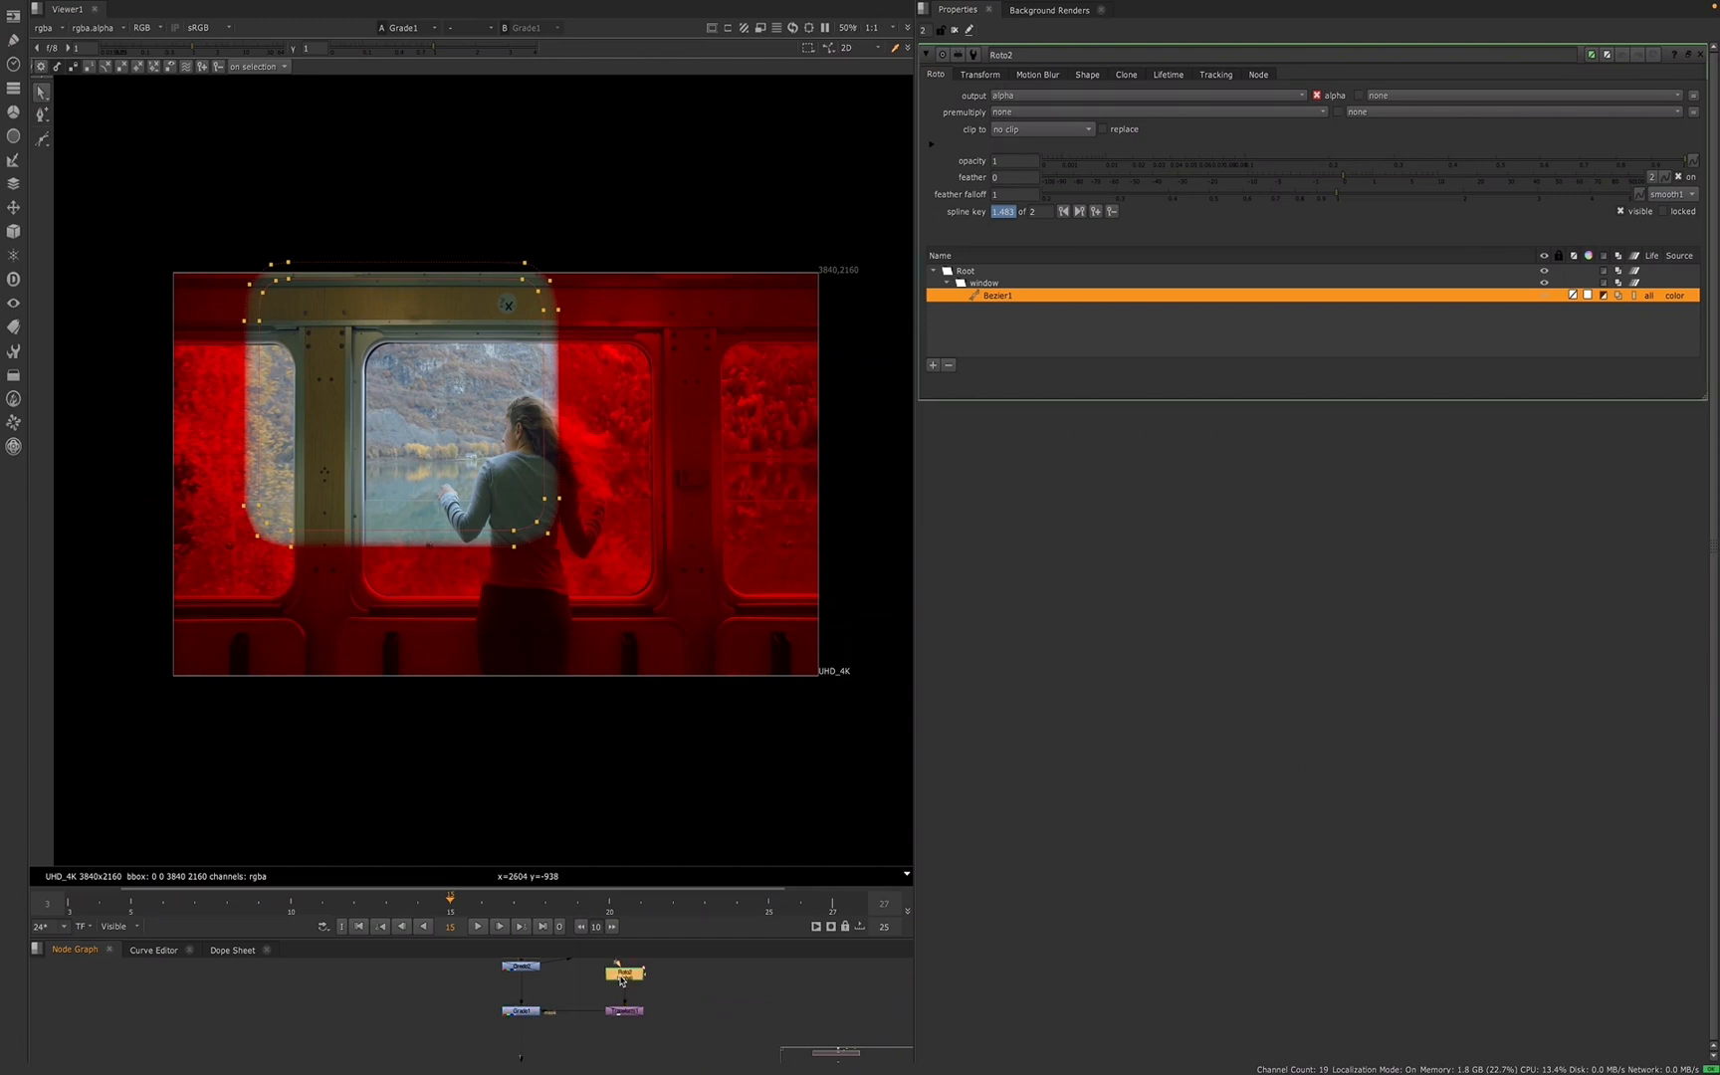
key("1")
key("a")
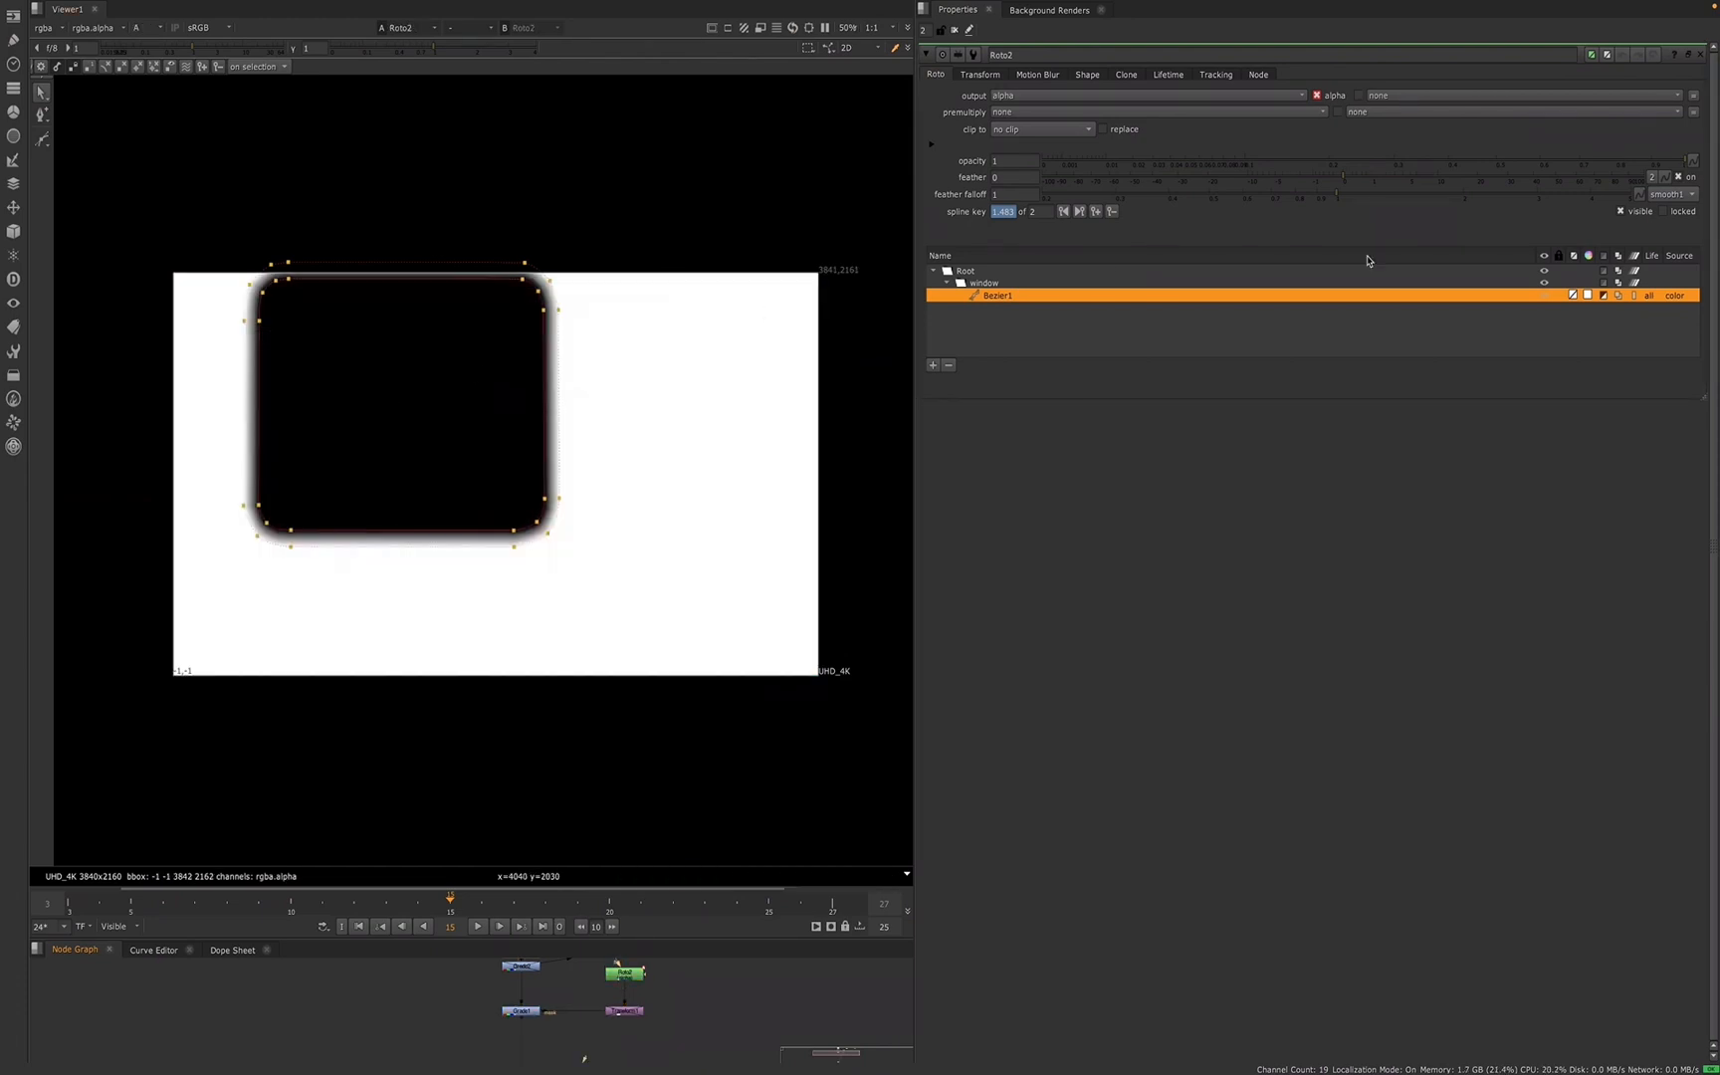
- Toggle Bezier1's inversion repeatedly in the shape list, leaving it off
left_click(1601, 296)
left_click(1602, 295)
left_click(1602, 295)
left_click(1602, 295)
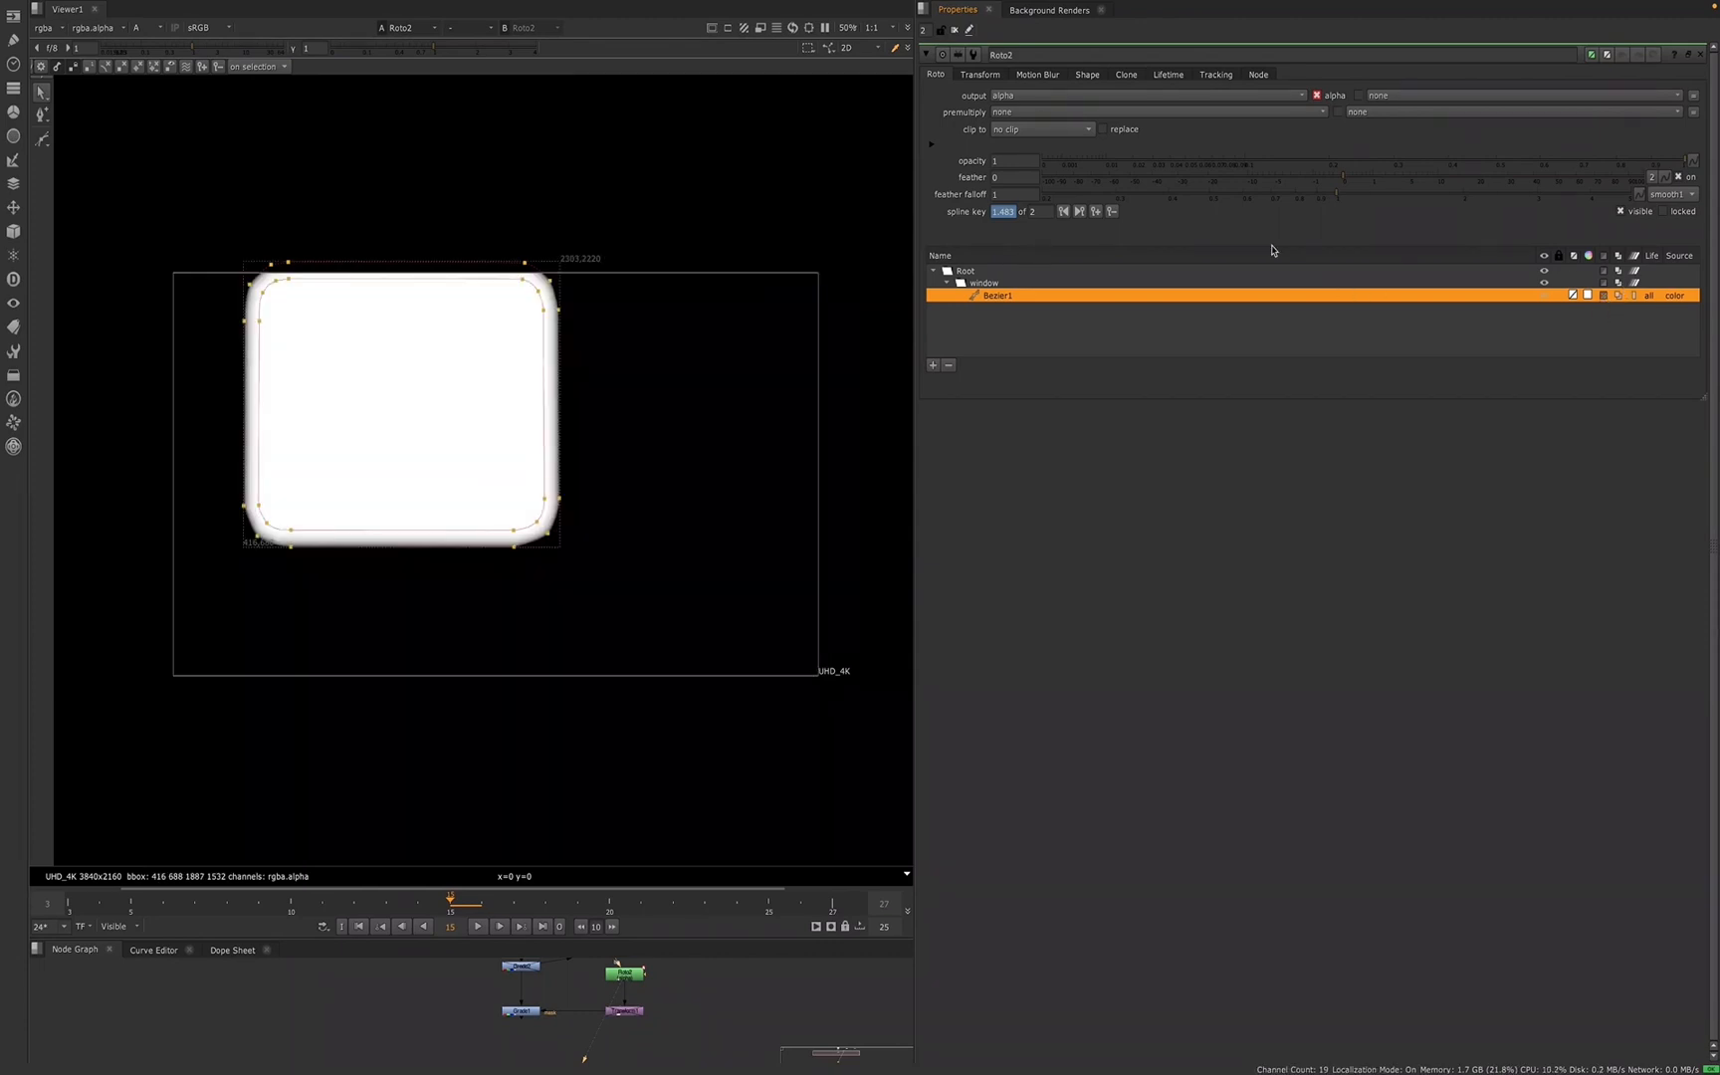
- Toggle the invert option in Bezier1's Shape settings, leaving it on
left_click(1087, 75)
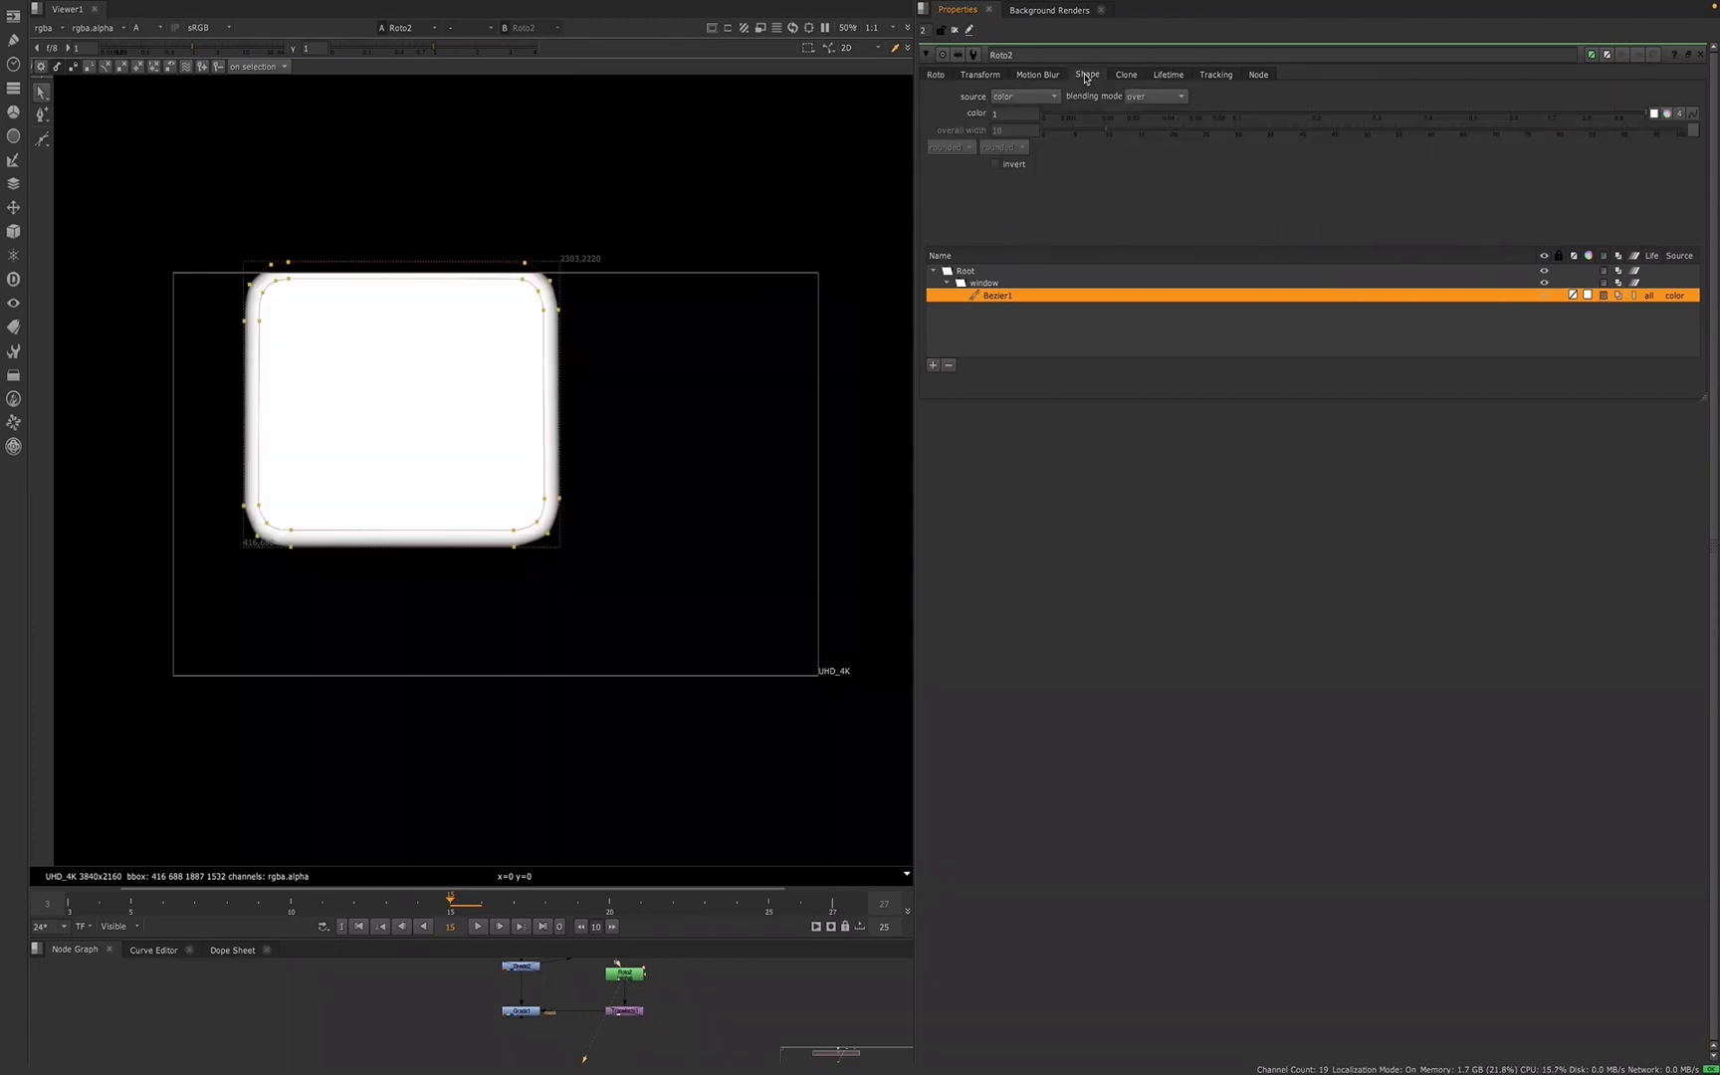
left_click(996, 166)
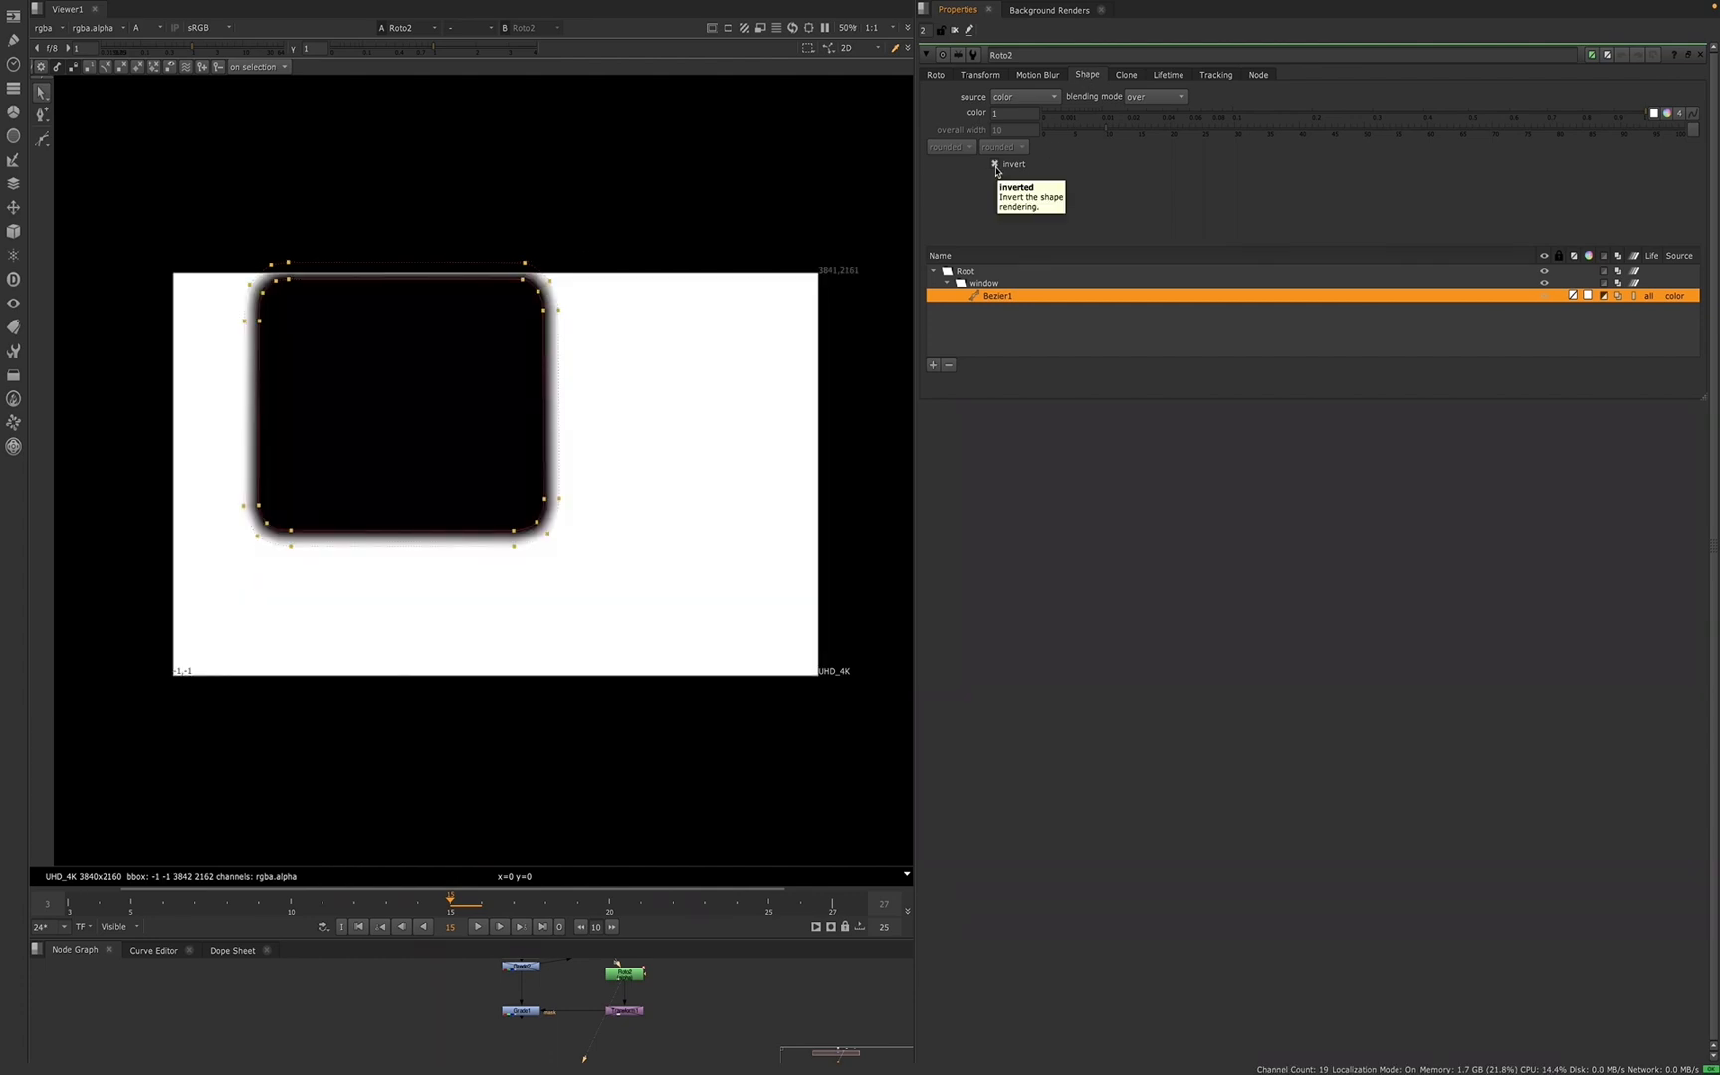
left_click(996, 165)
left_click(995, 165)
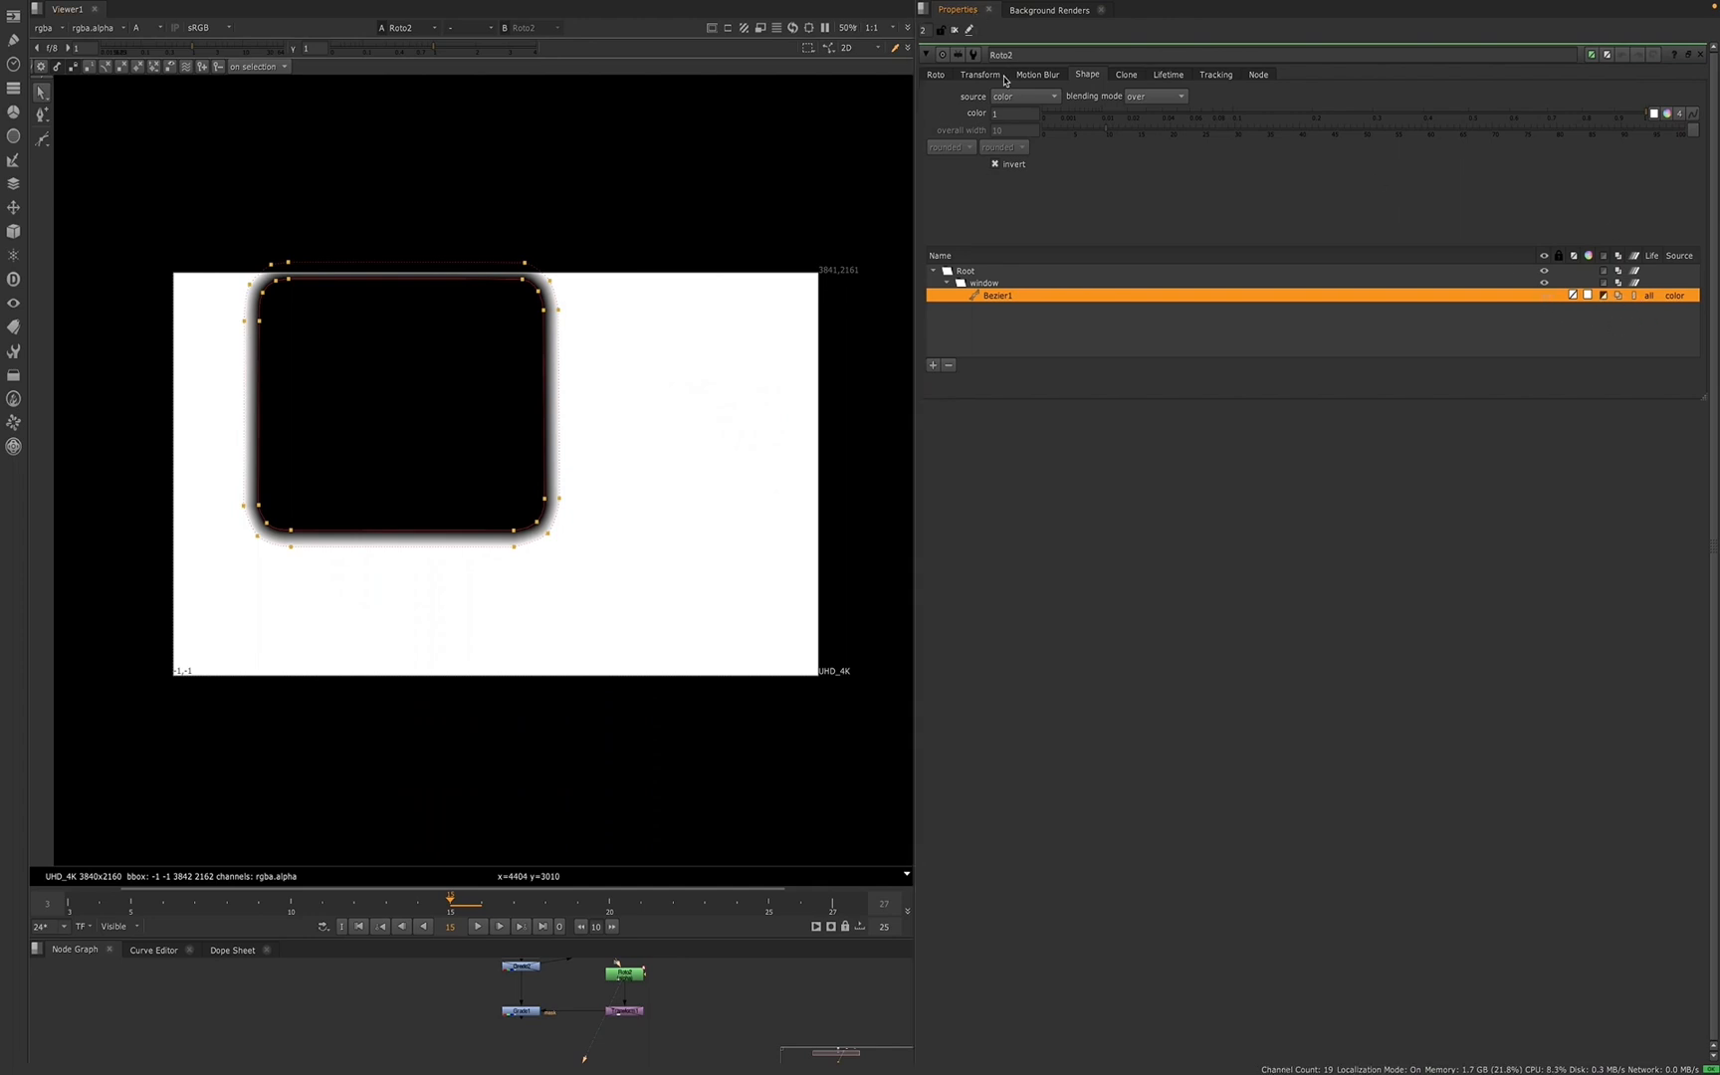
- Review Roto2's Motion Blur, Shape and Clone settings for Bezier1
left_click(1049, 77)
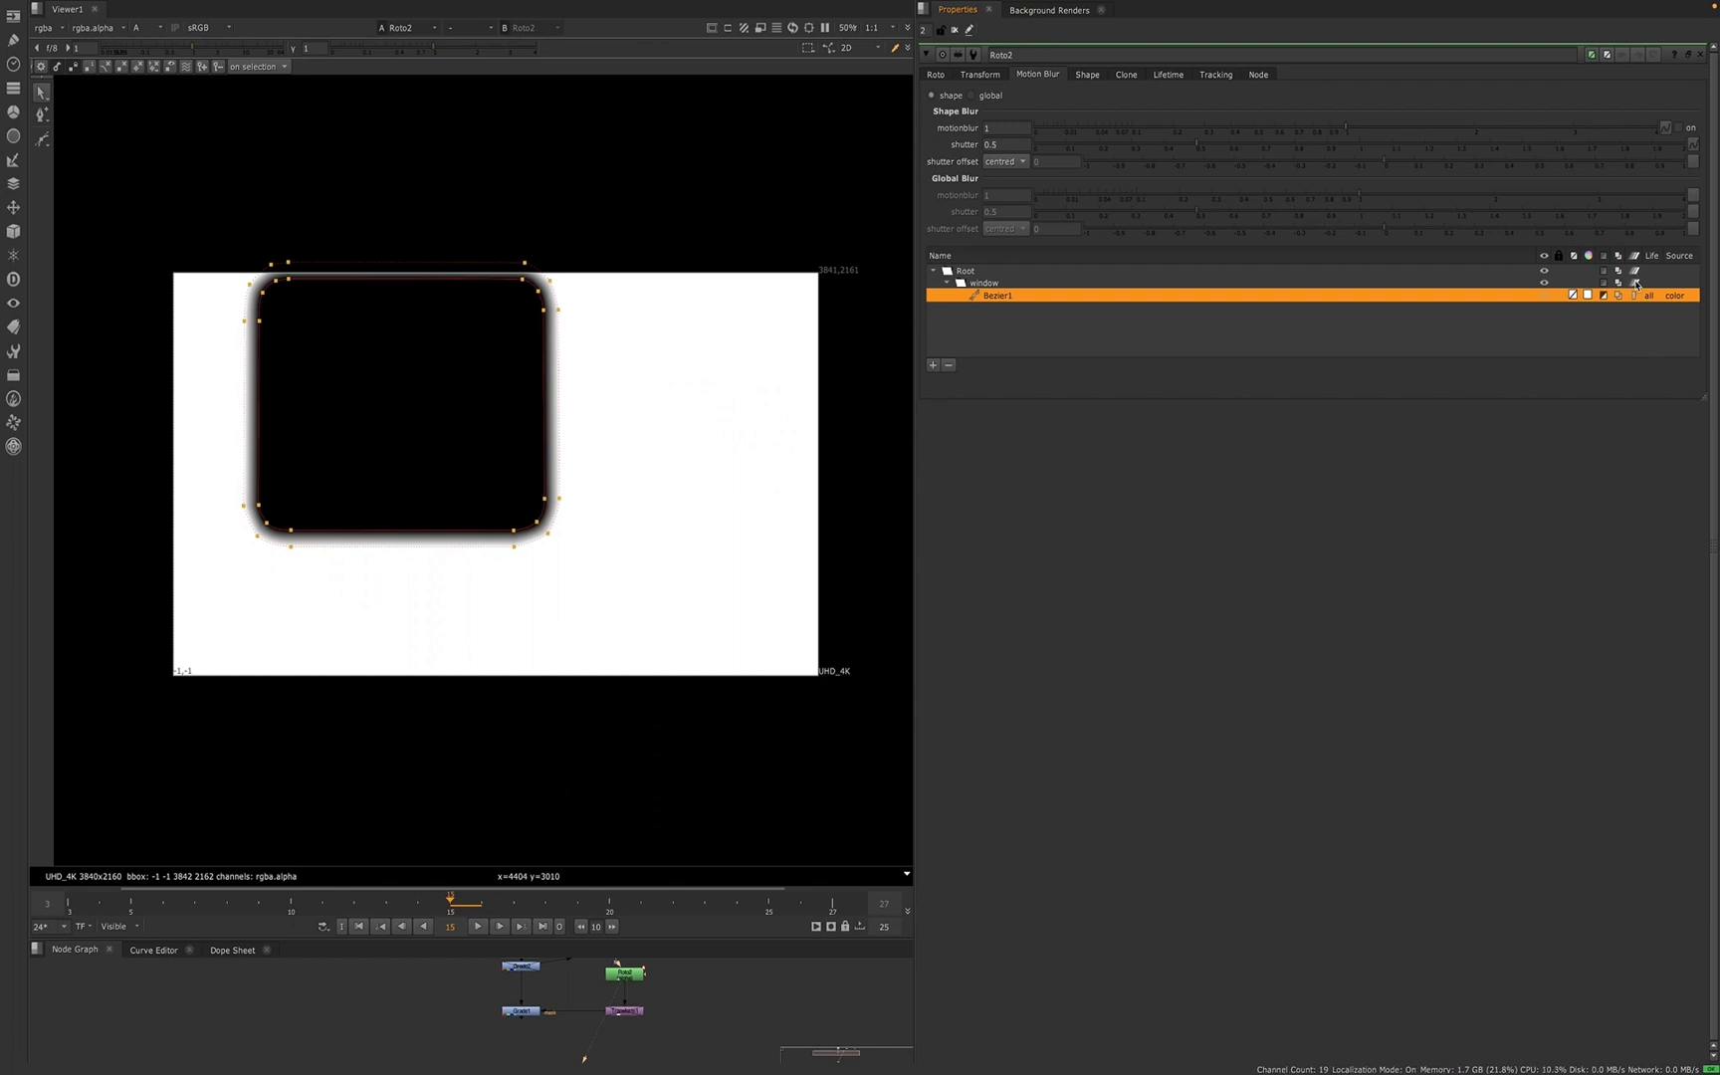
left_click(1088, 75)
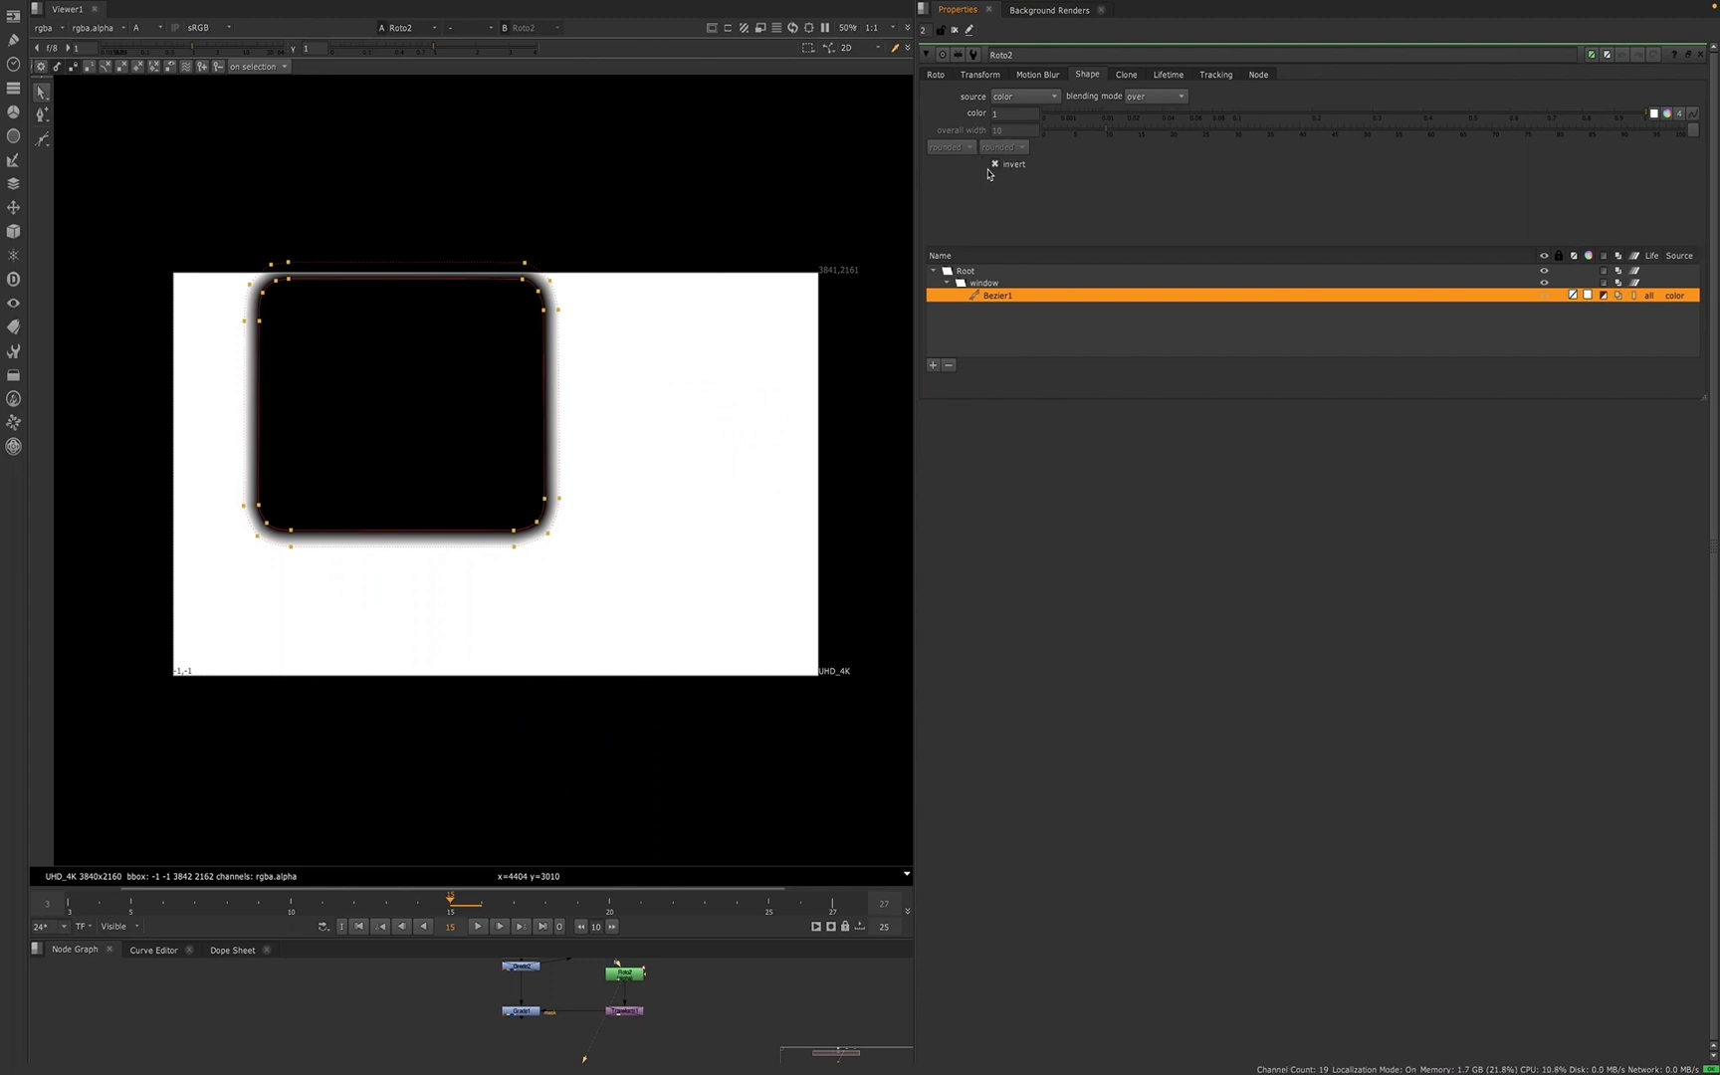
left_click(1128, 76)
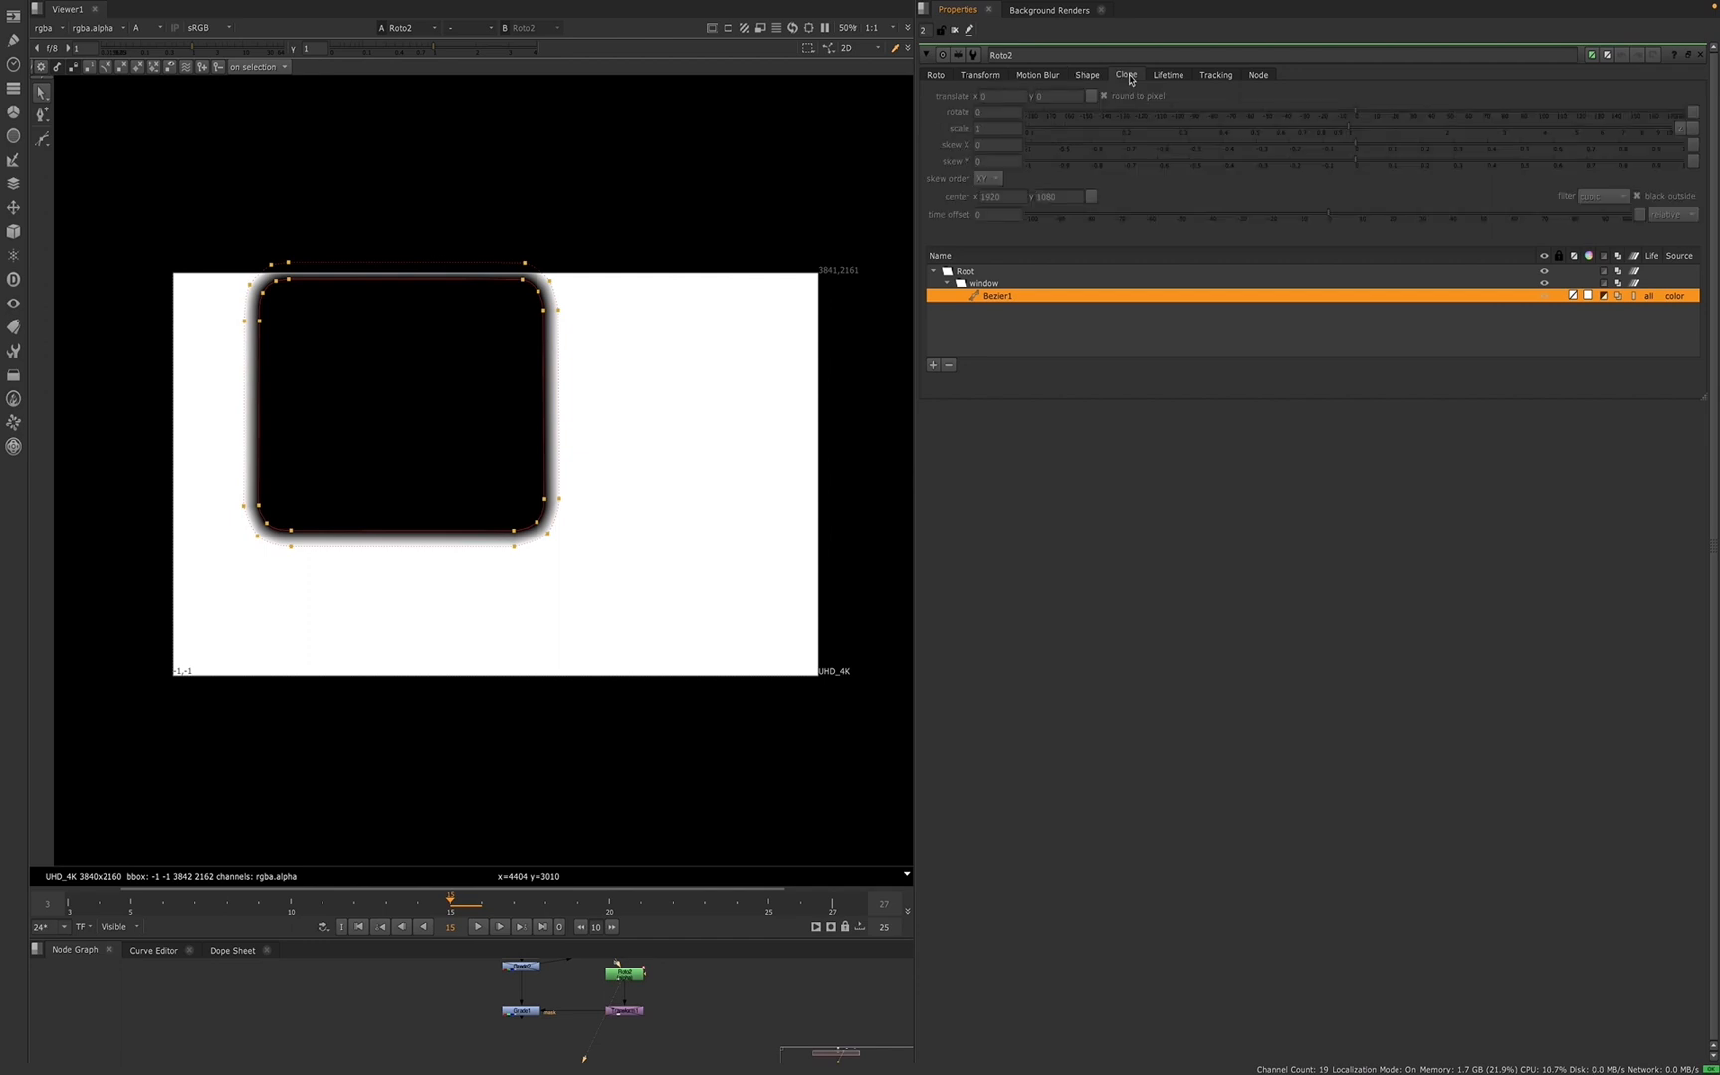
- Review the Lifetime settings and set Bezier1's lifetime to start to frame, ending at frame 15
left_click(1169, 76)
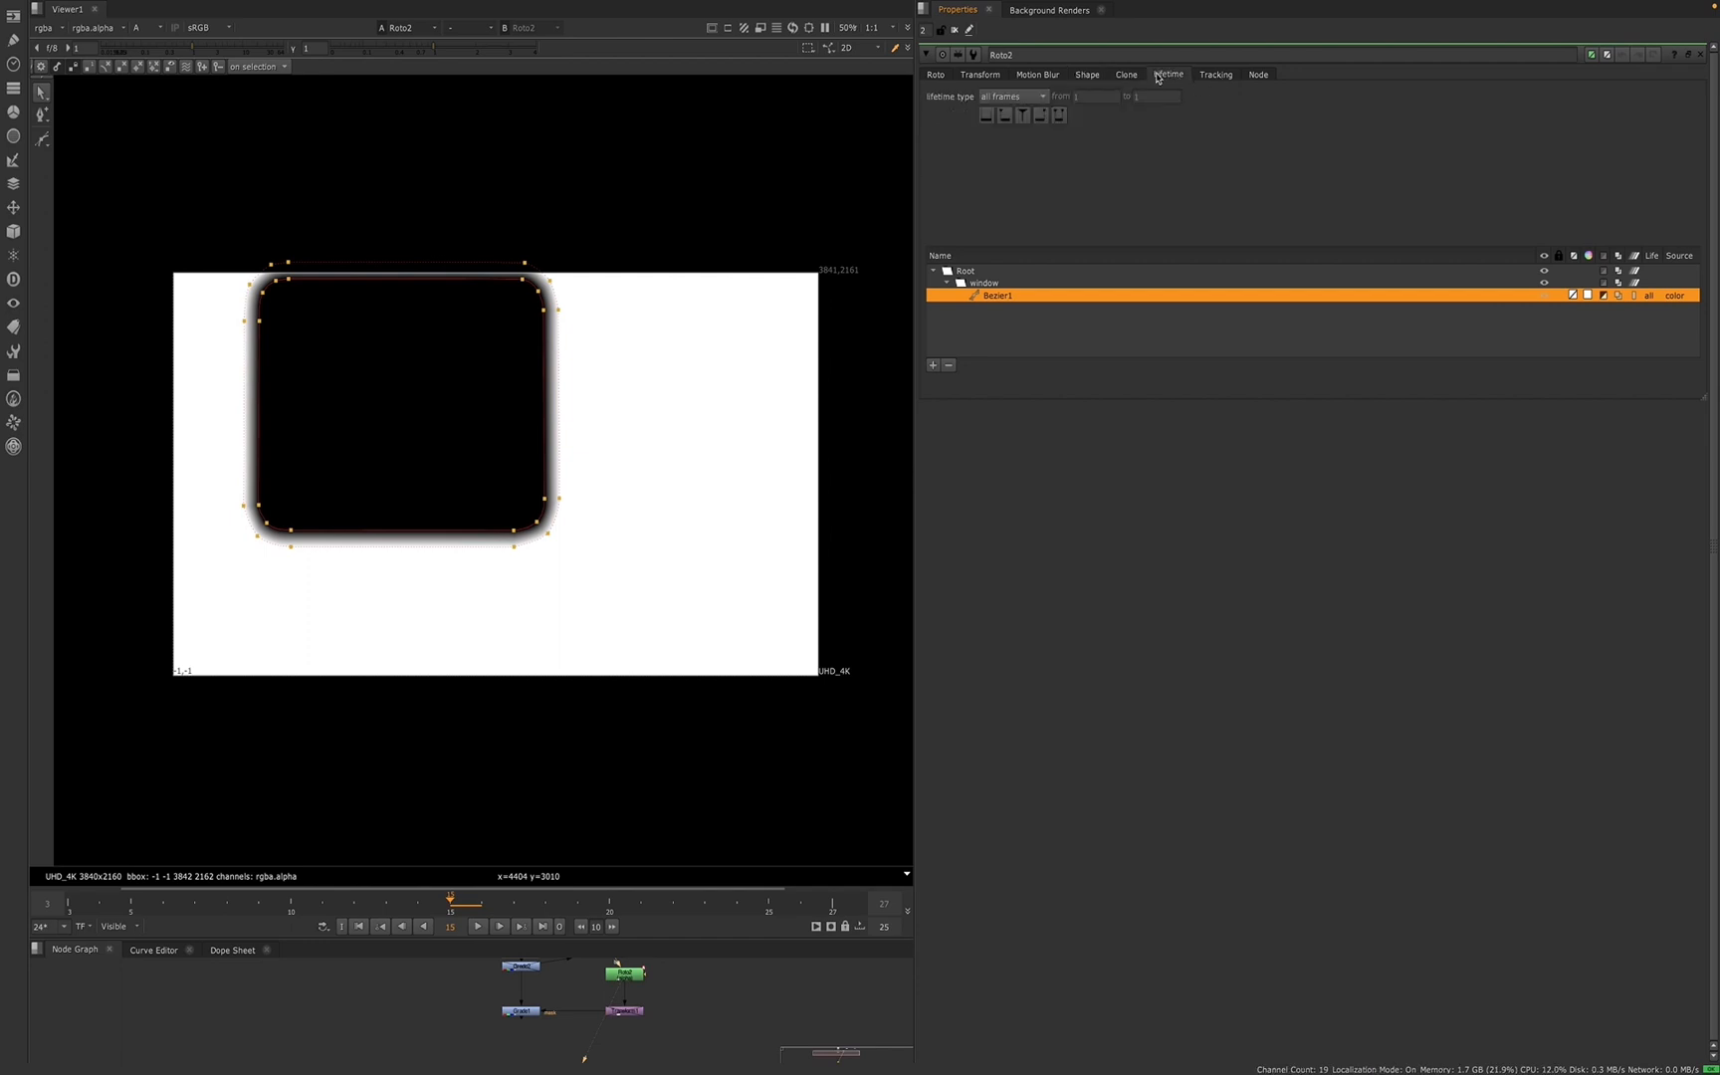
left_click(1649, 297)
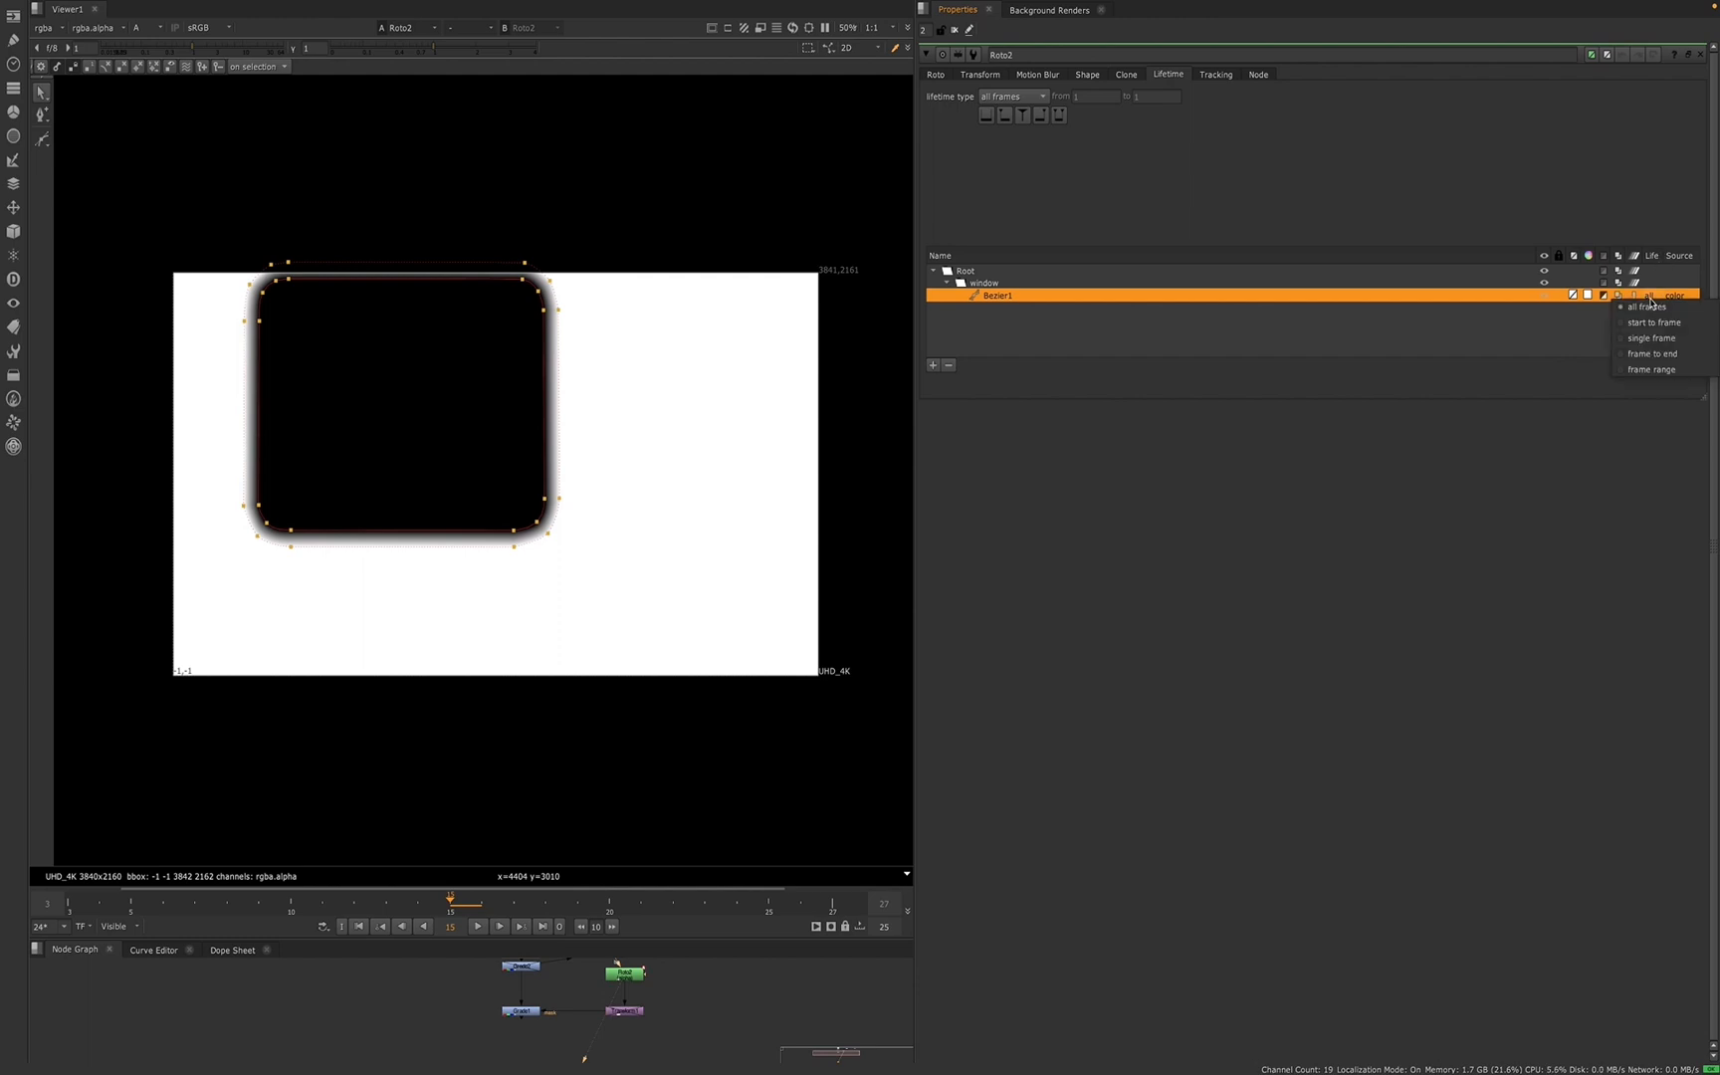
left_click(1623, 324)
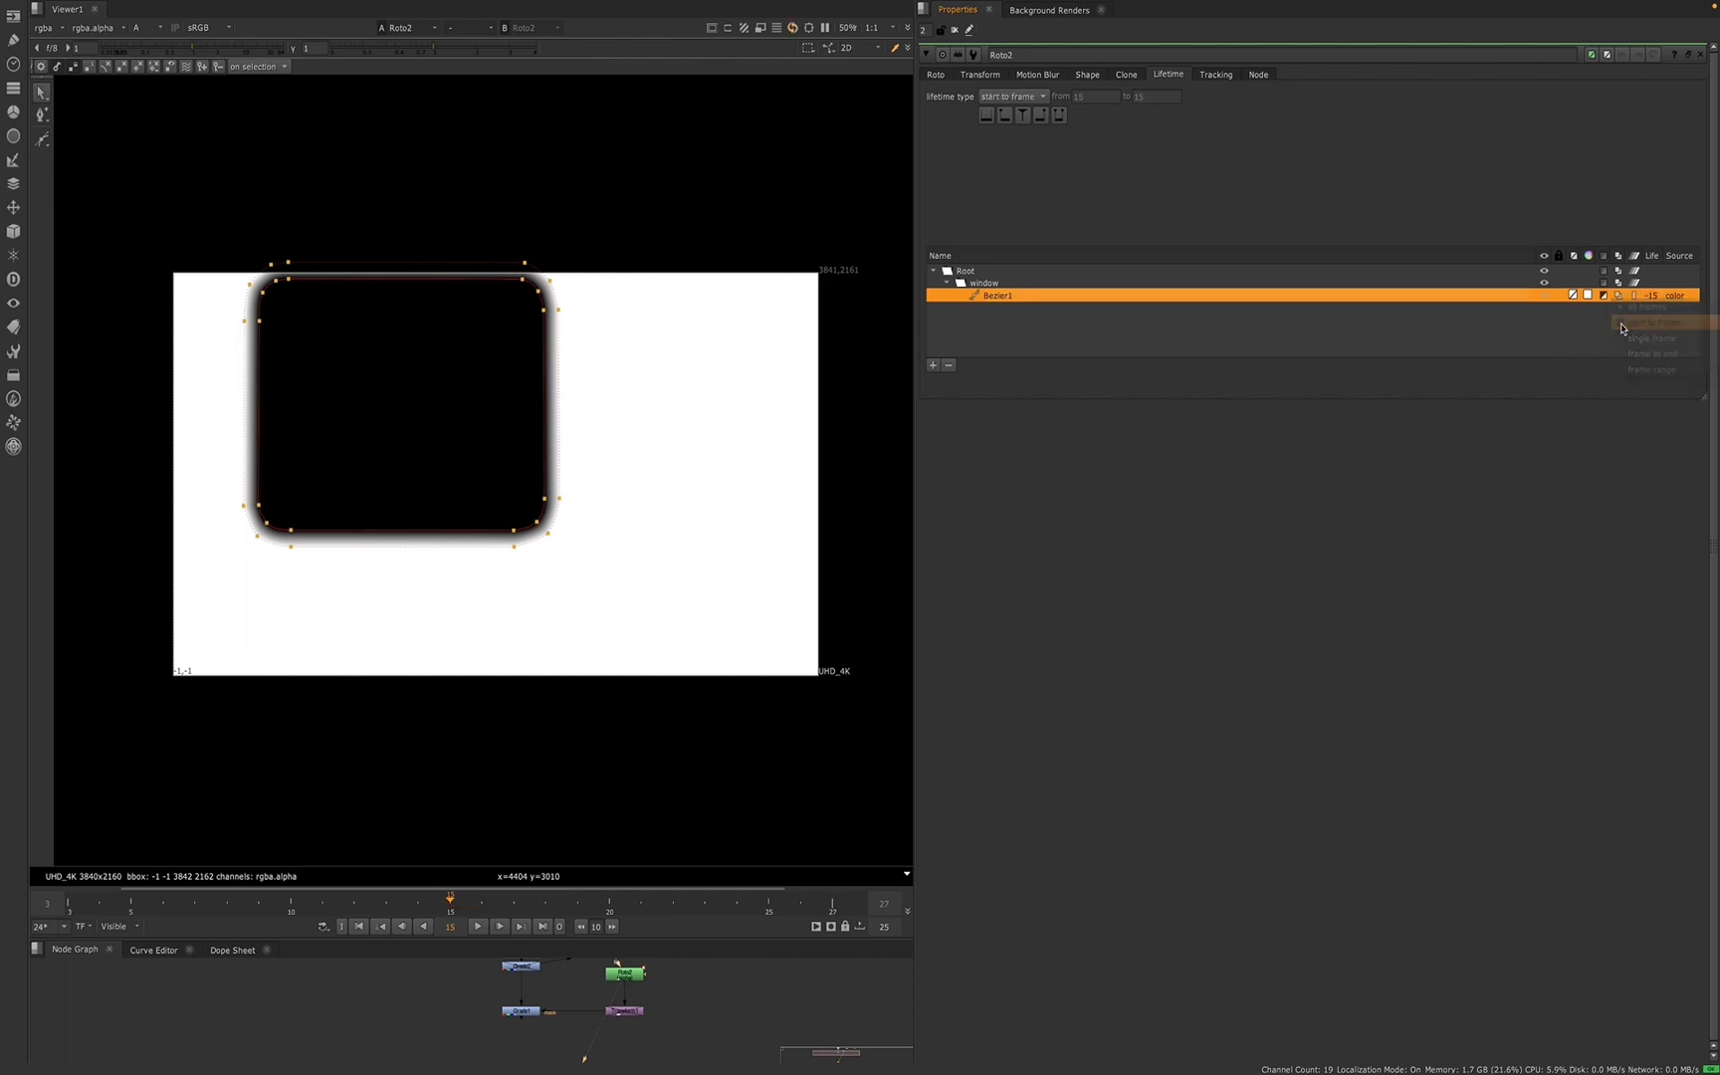
- Return to the main Roto settings, deselect Bezier1, and view the Grade1 output with all color channels
left_click(936, 74)
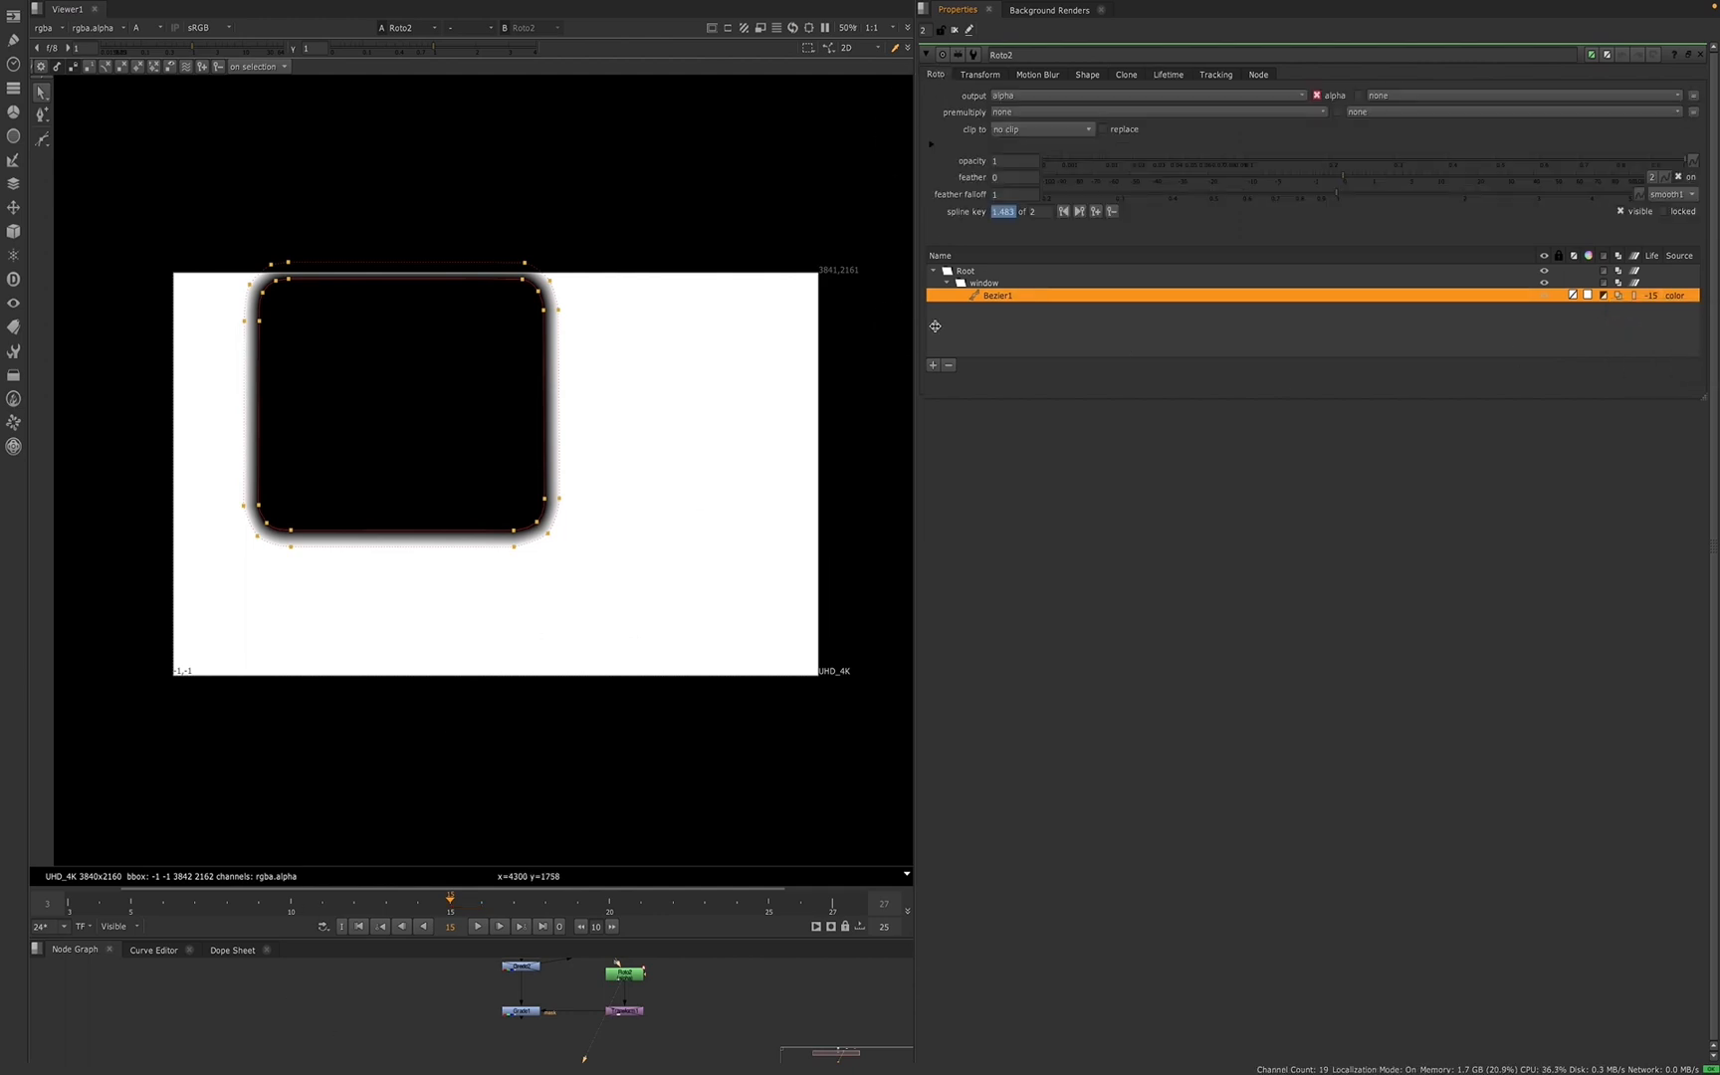
left_click(321, 624)
key("a")
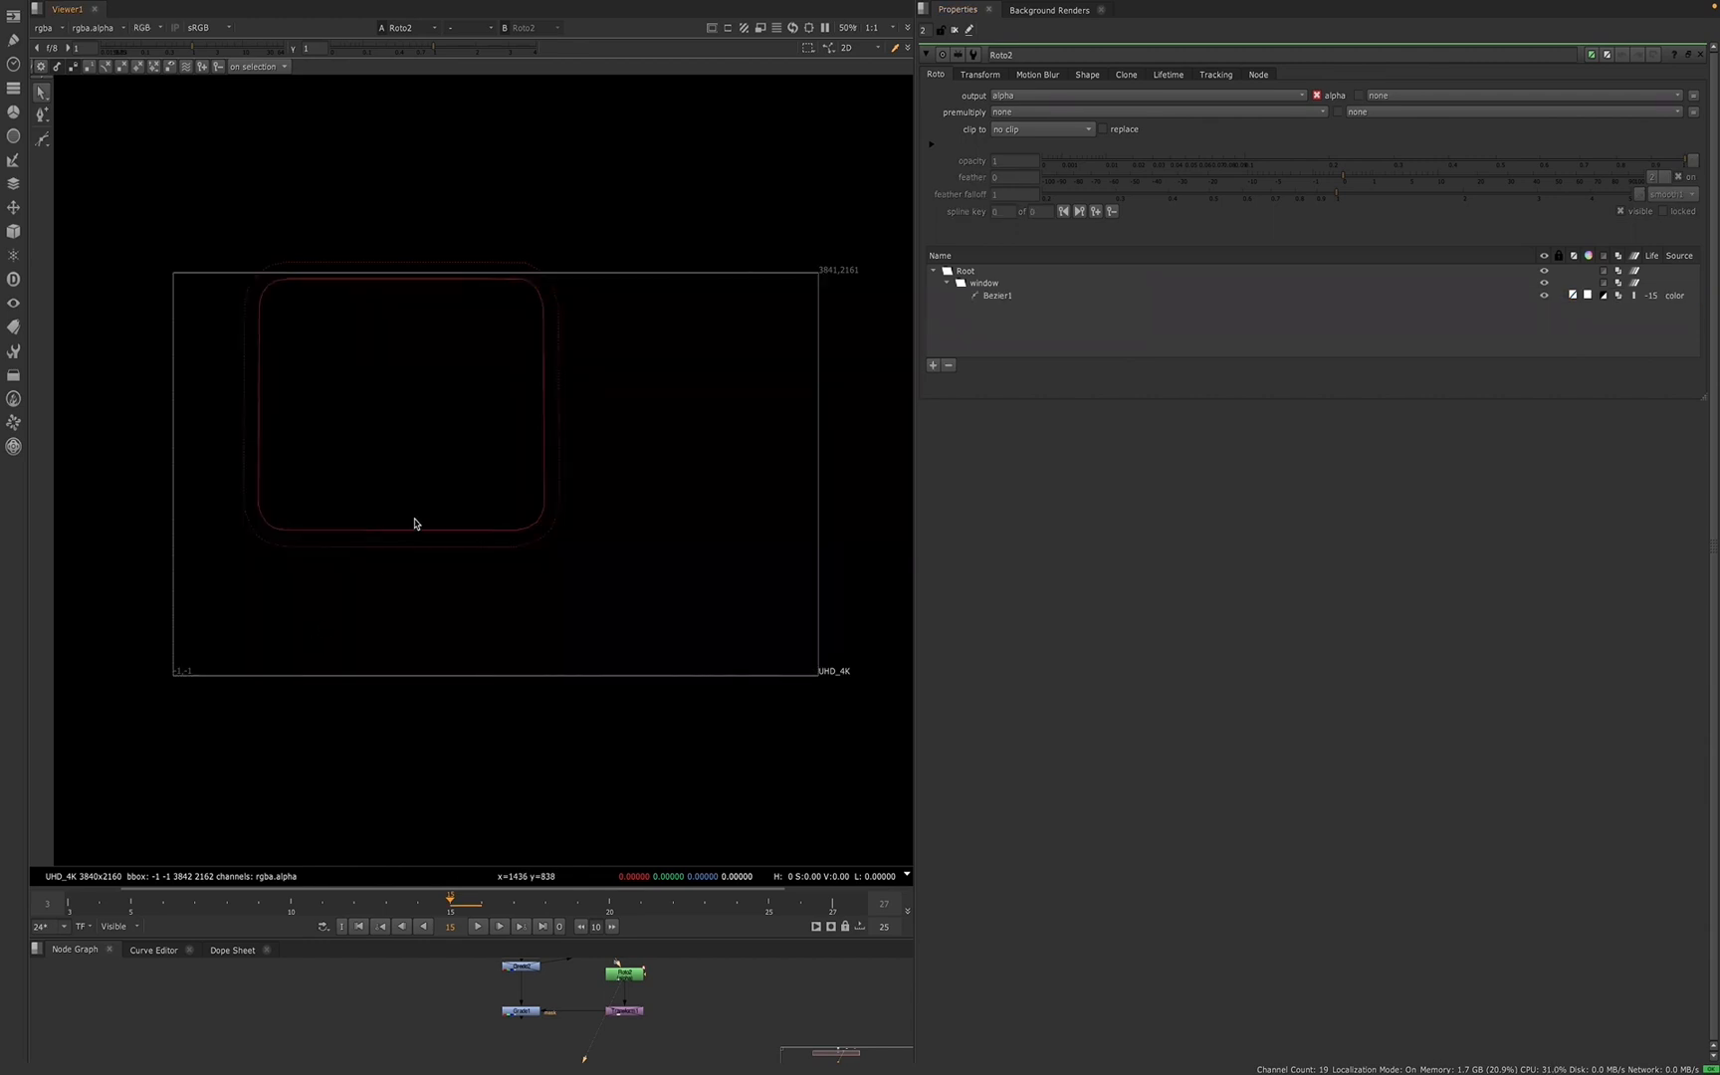
left_click(522, 1009)
key("1")
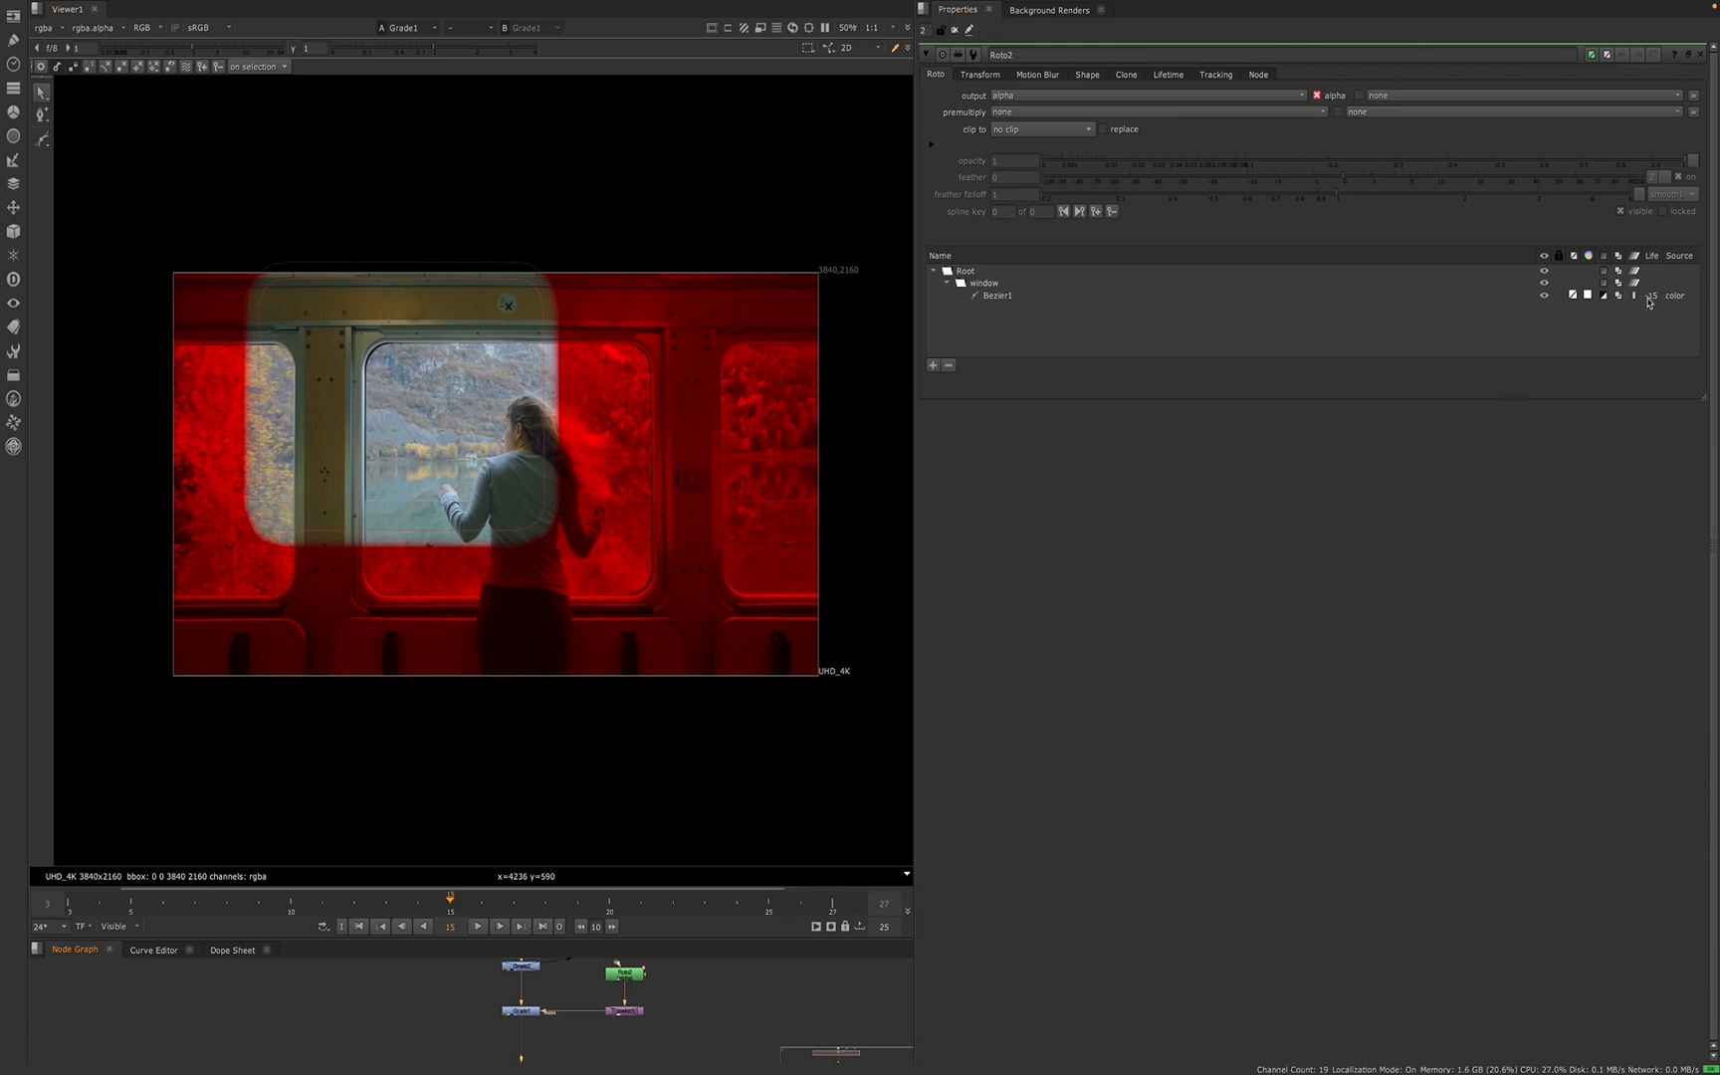
- Play the shot from frame 15 and go to frame 17 to check the mask's lifetime
left_click(477, 927)
left_click(450, 910)
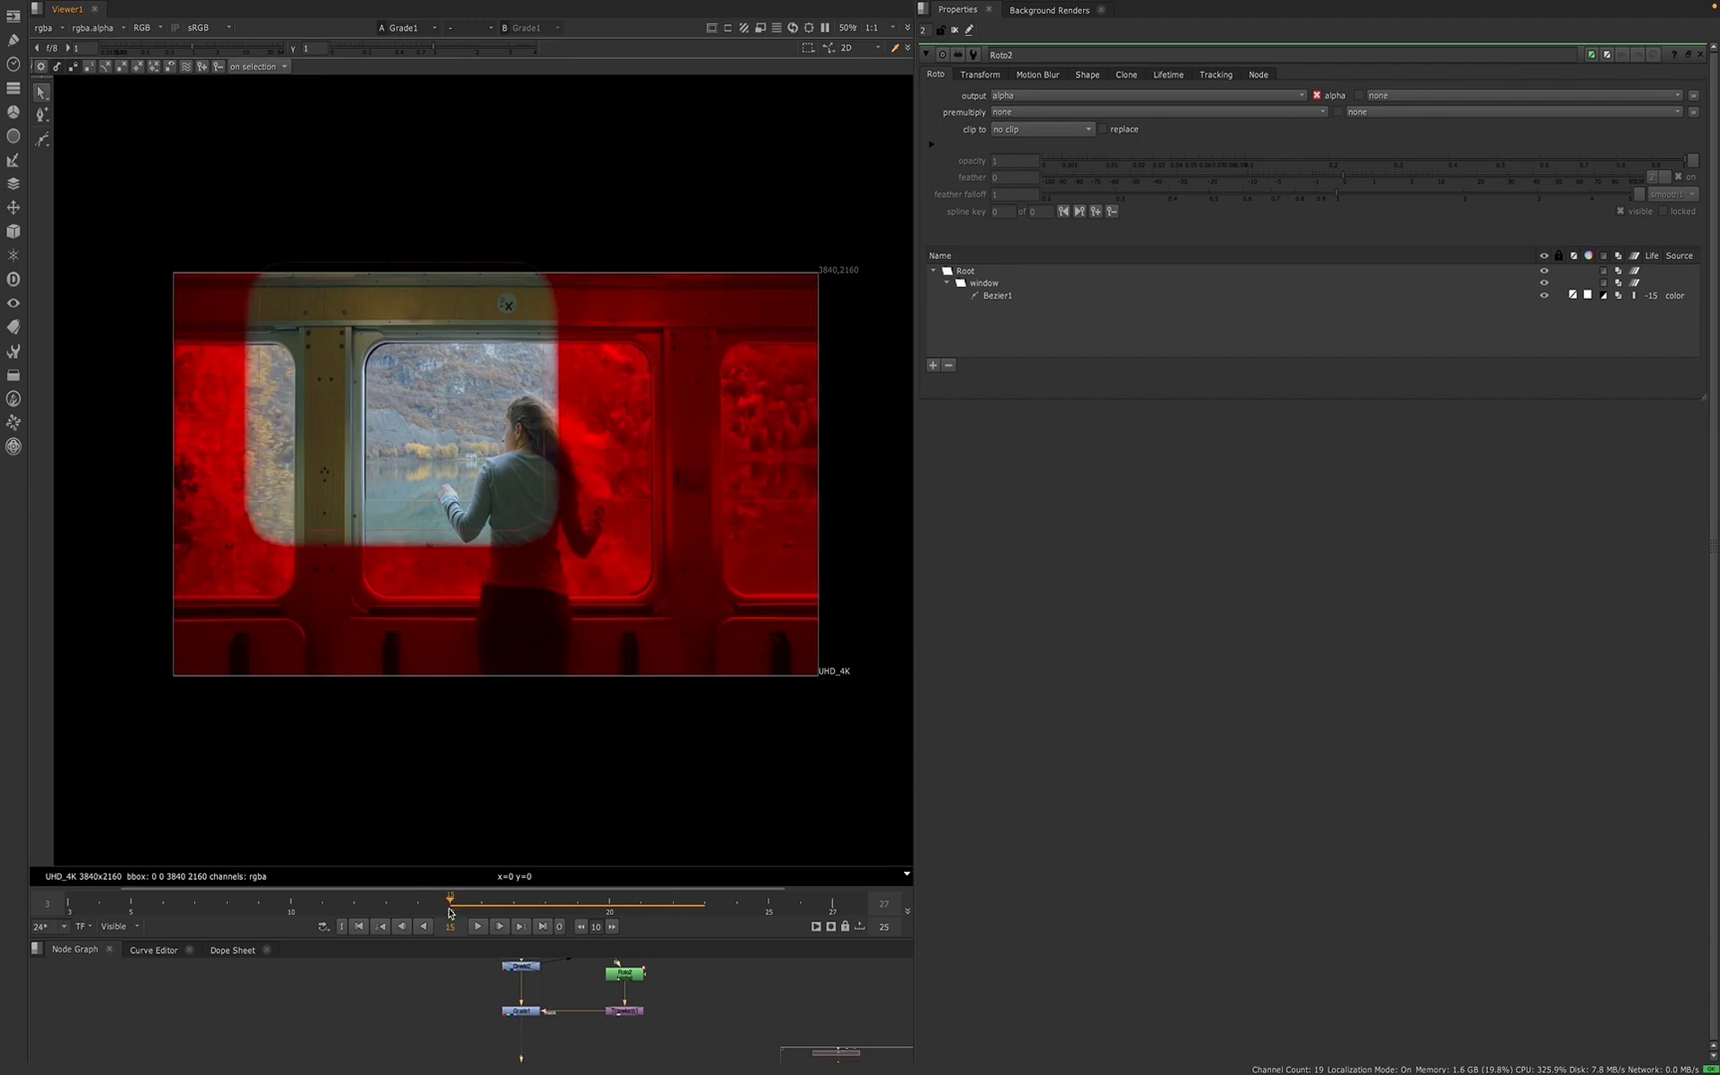
left_click_drag(450, 912, 514, 901)
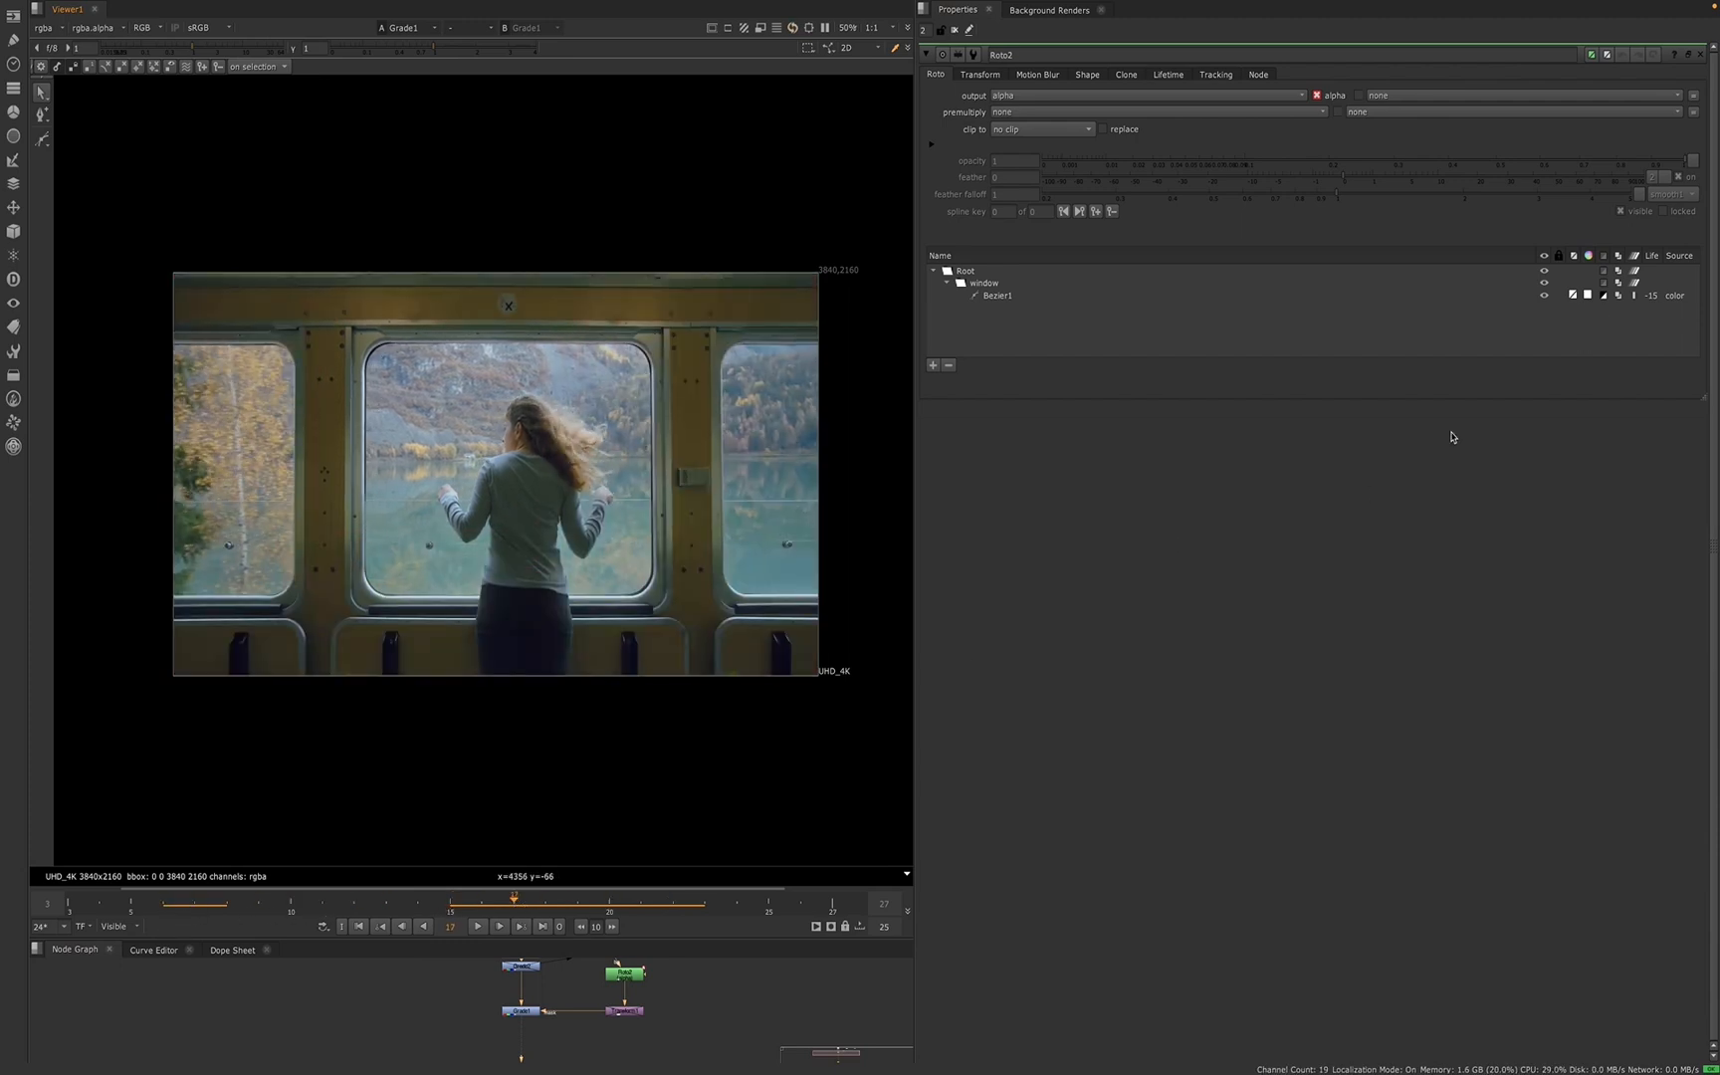
- Set Bezier1's lifetime to the single frame 17
left_click(1005, 295)
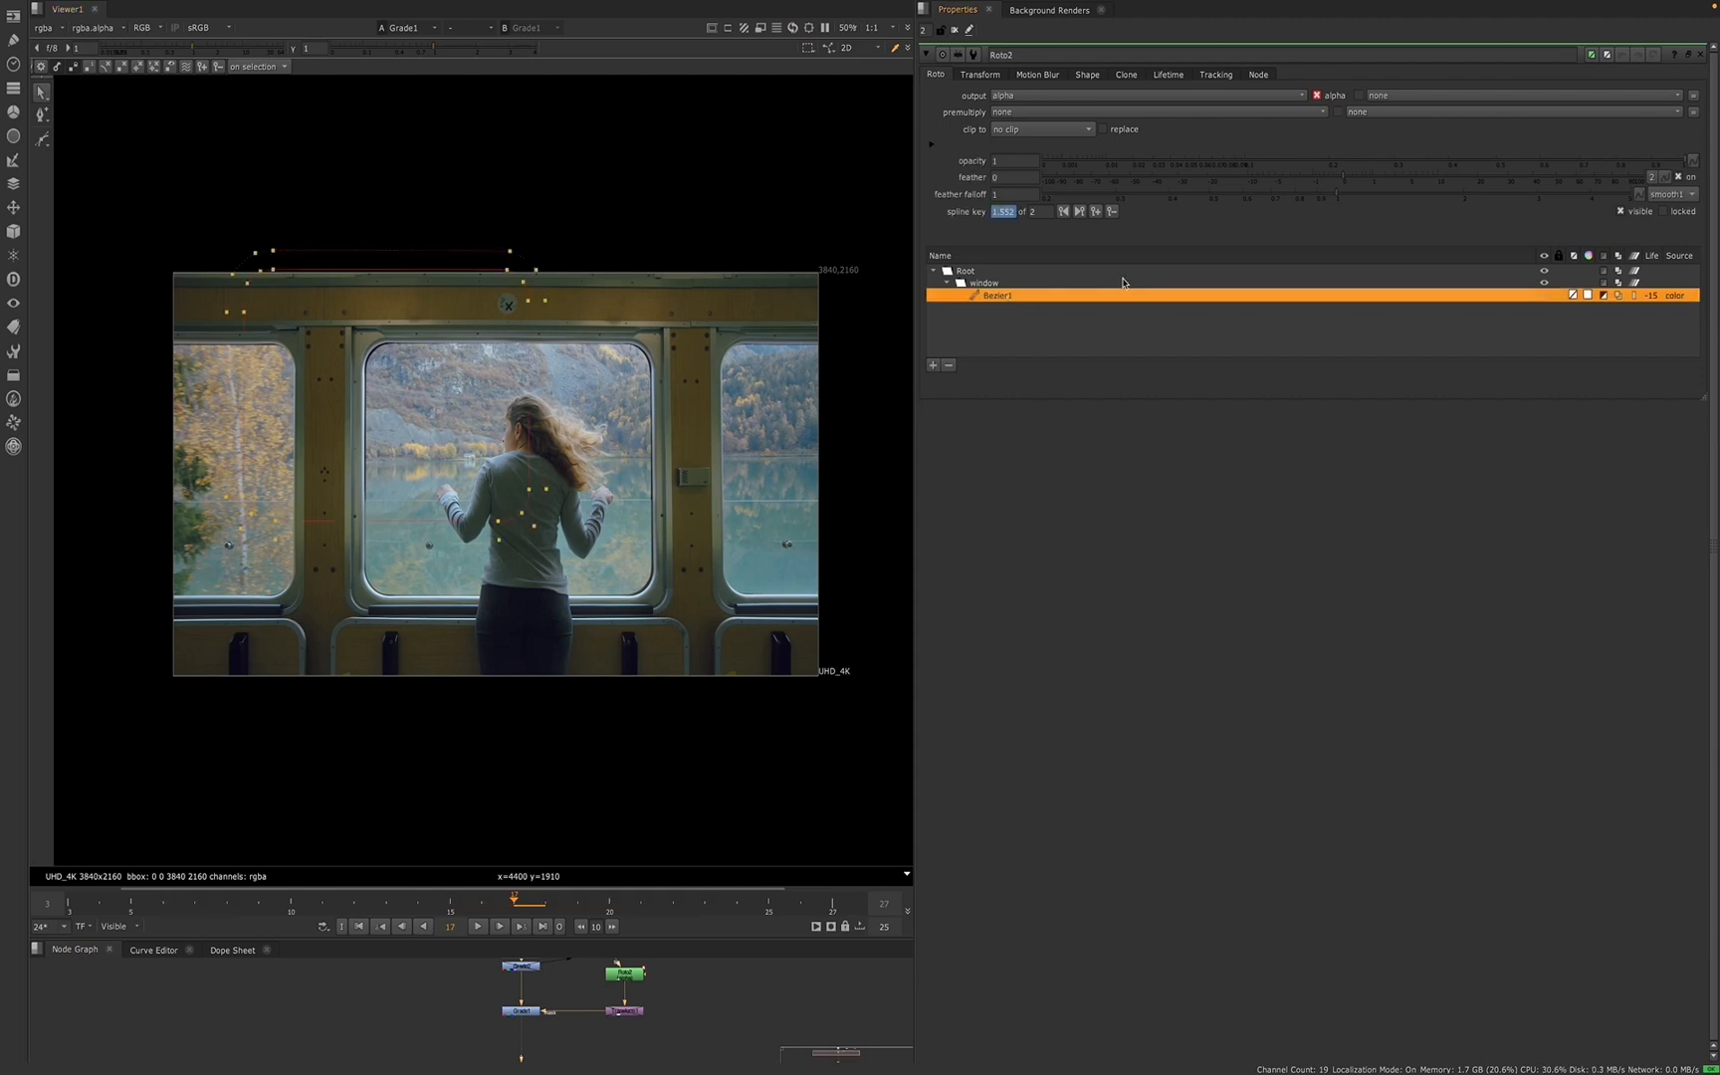
left_click(1654, 298)
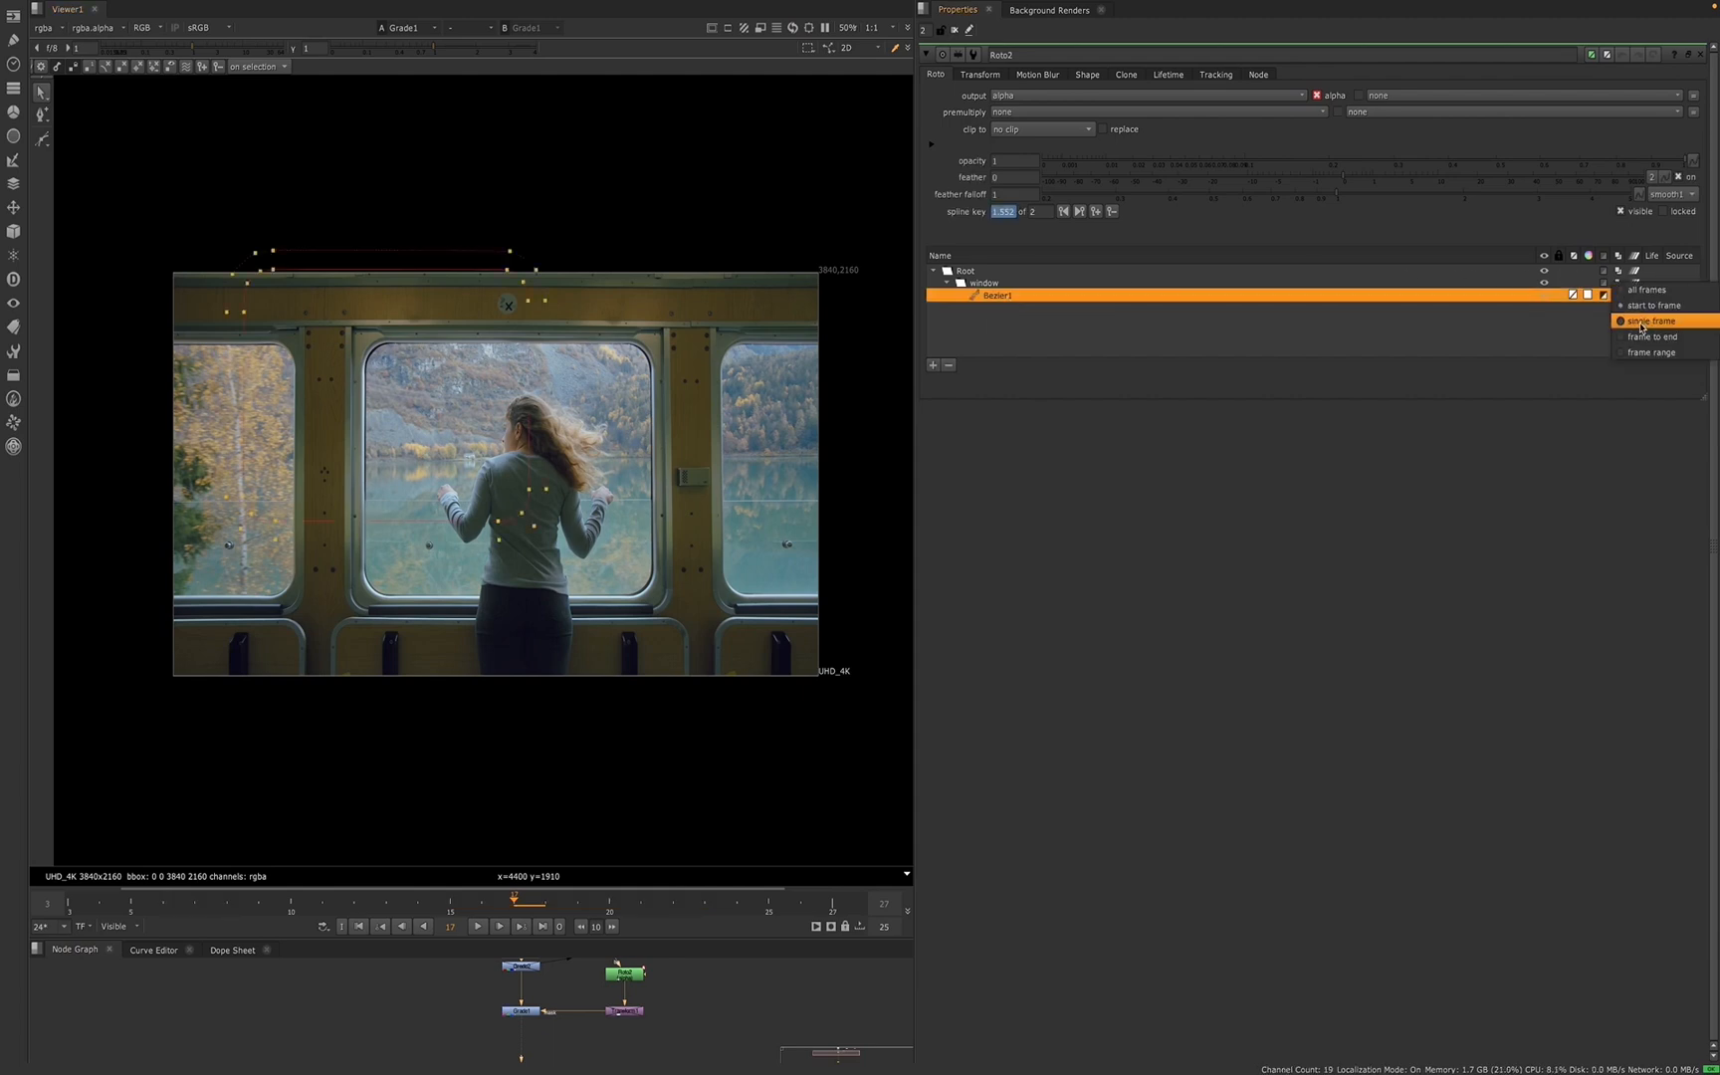
left_click(1640, 329)
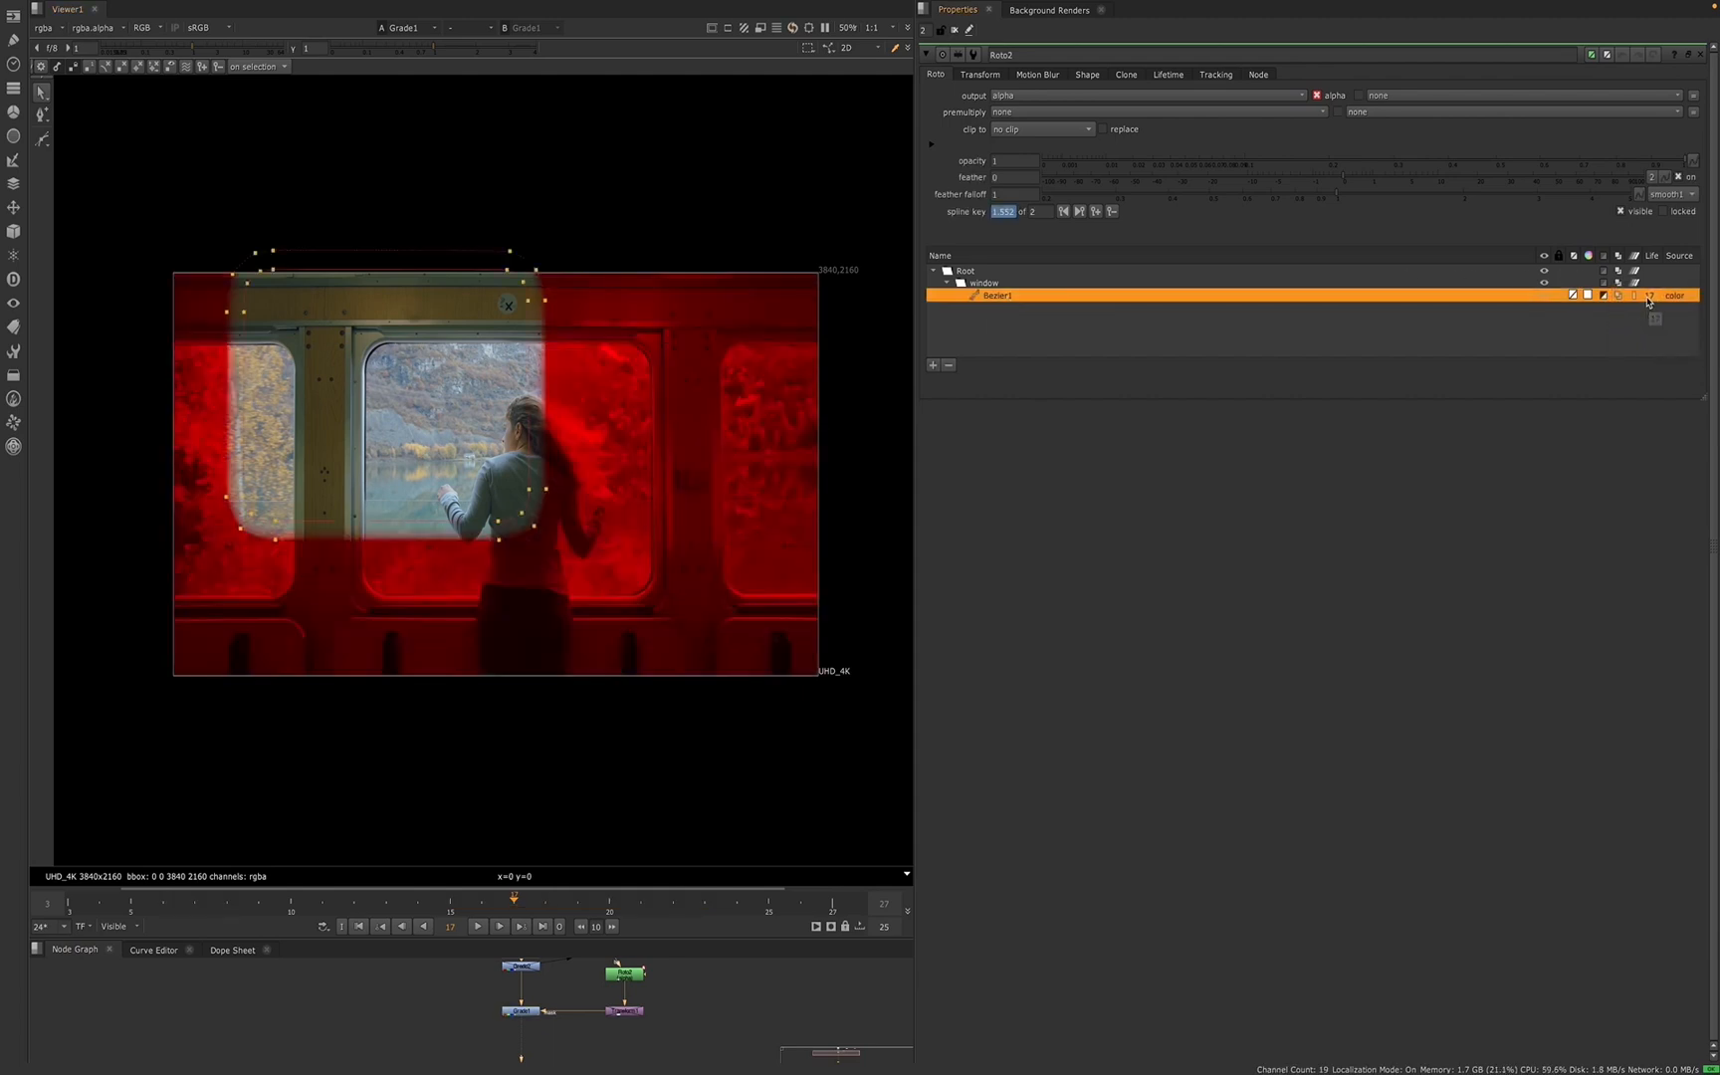
left_click(1648, 297)
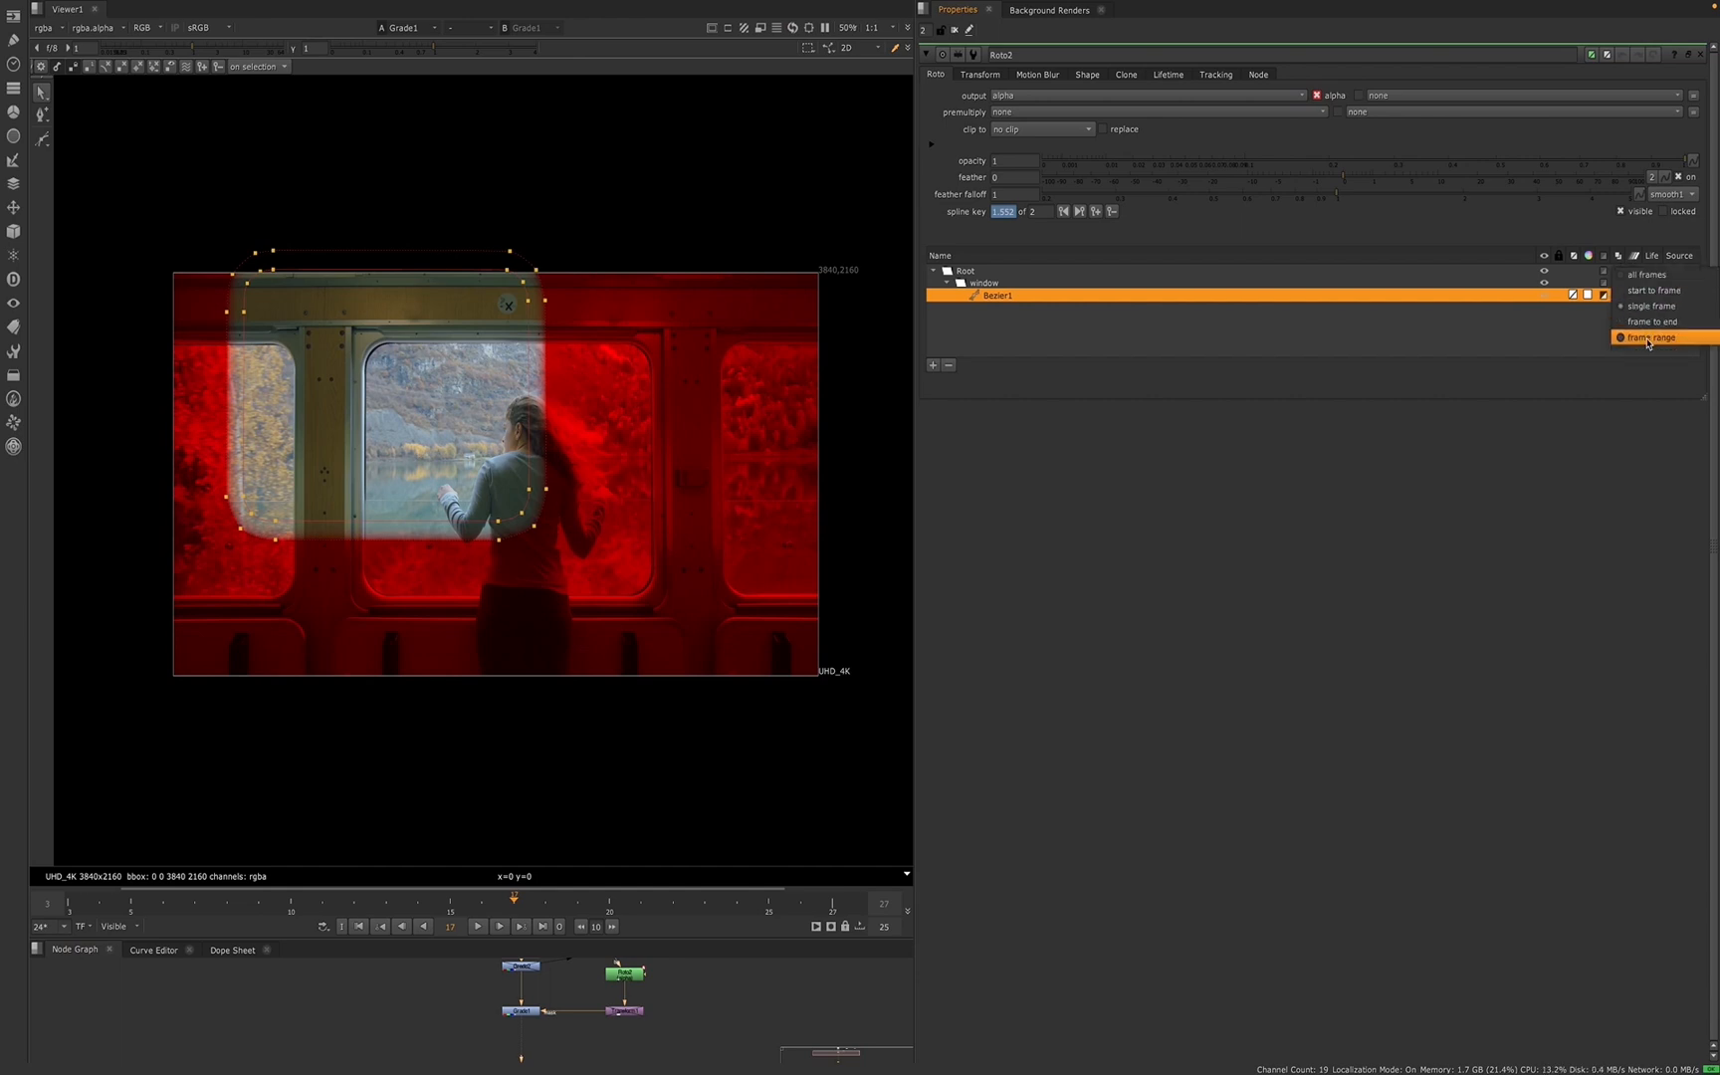
left_click(1648, 338)
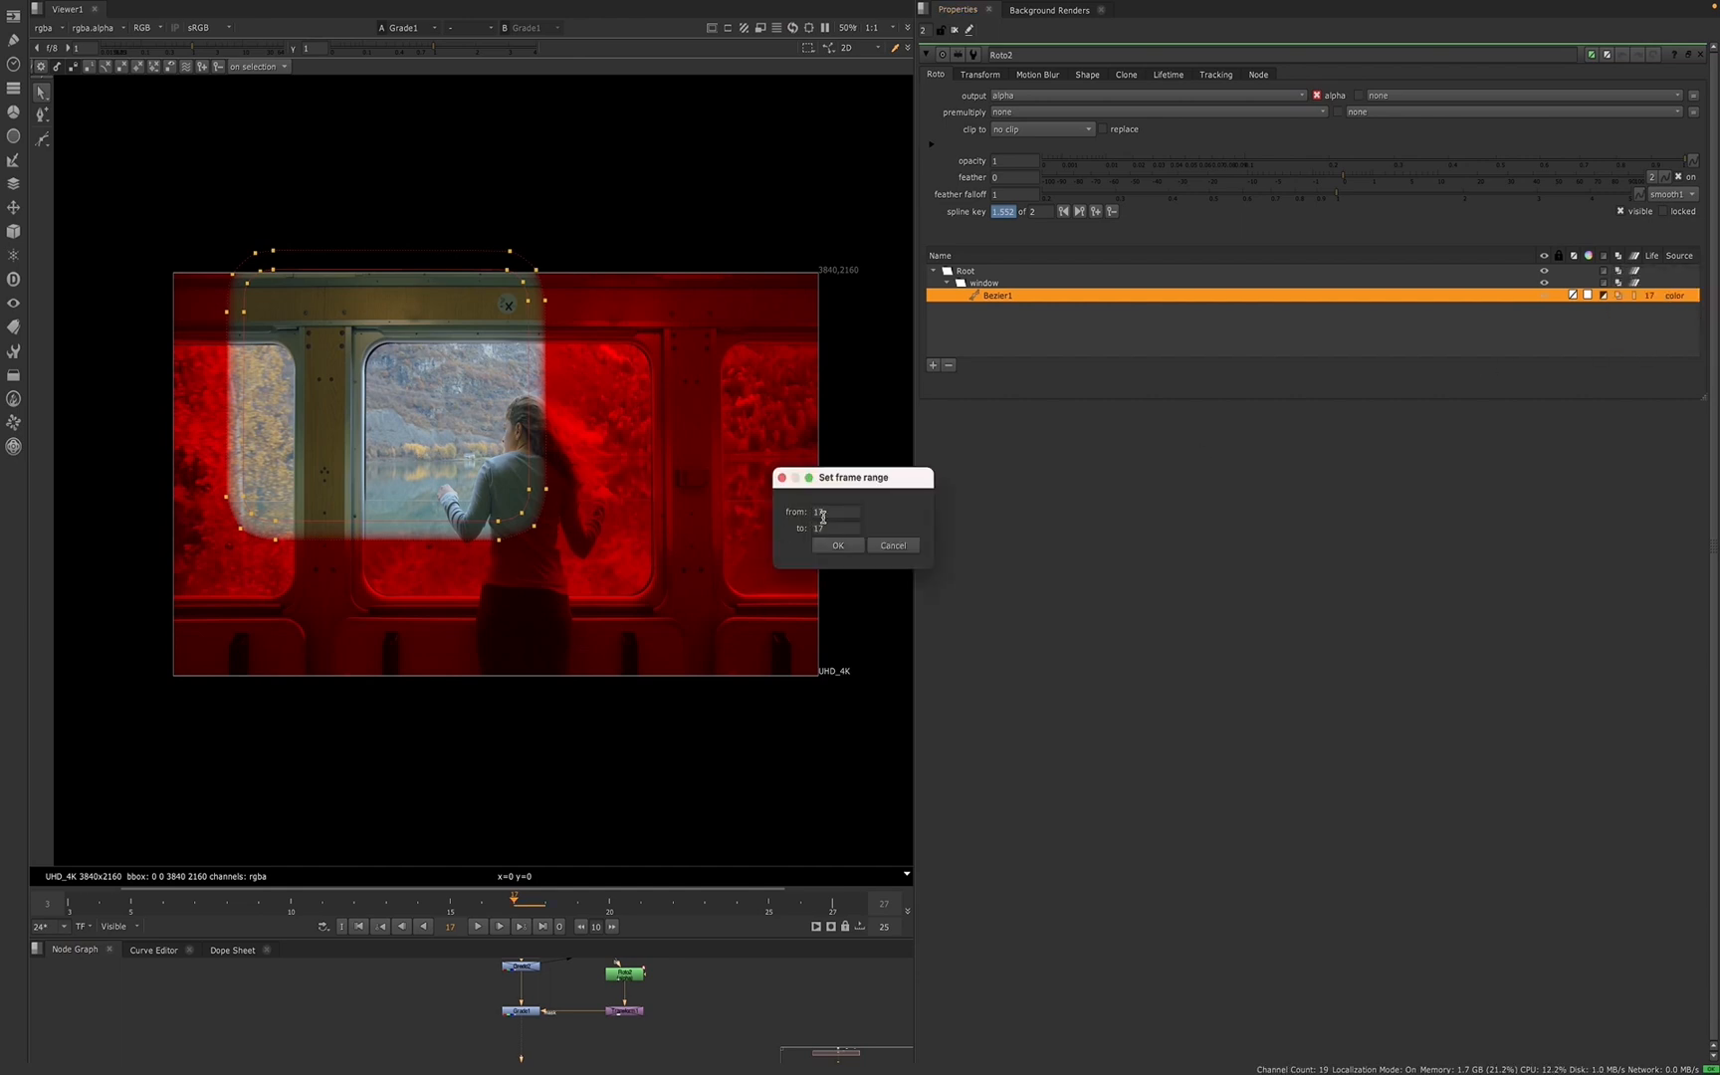
left_click_drag(827, 511, 794, 513)
left_click(889, 545)
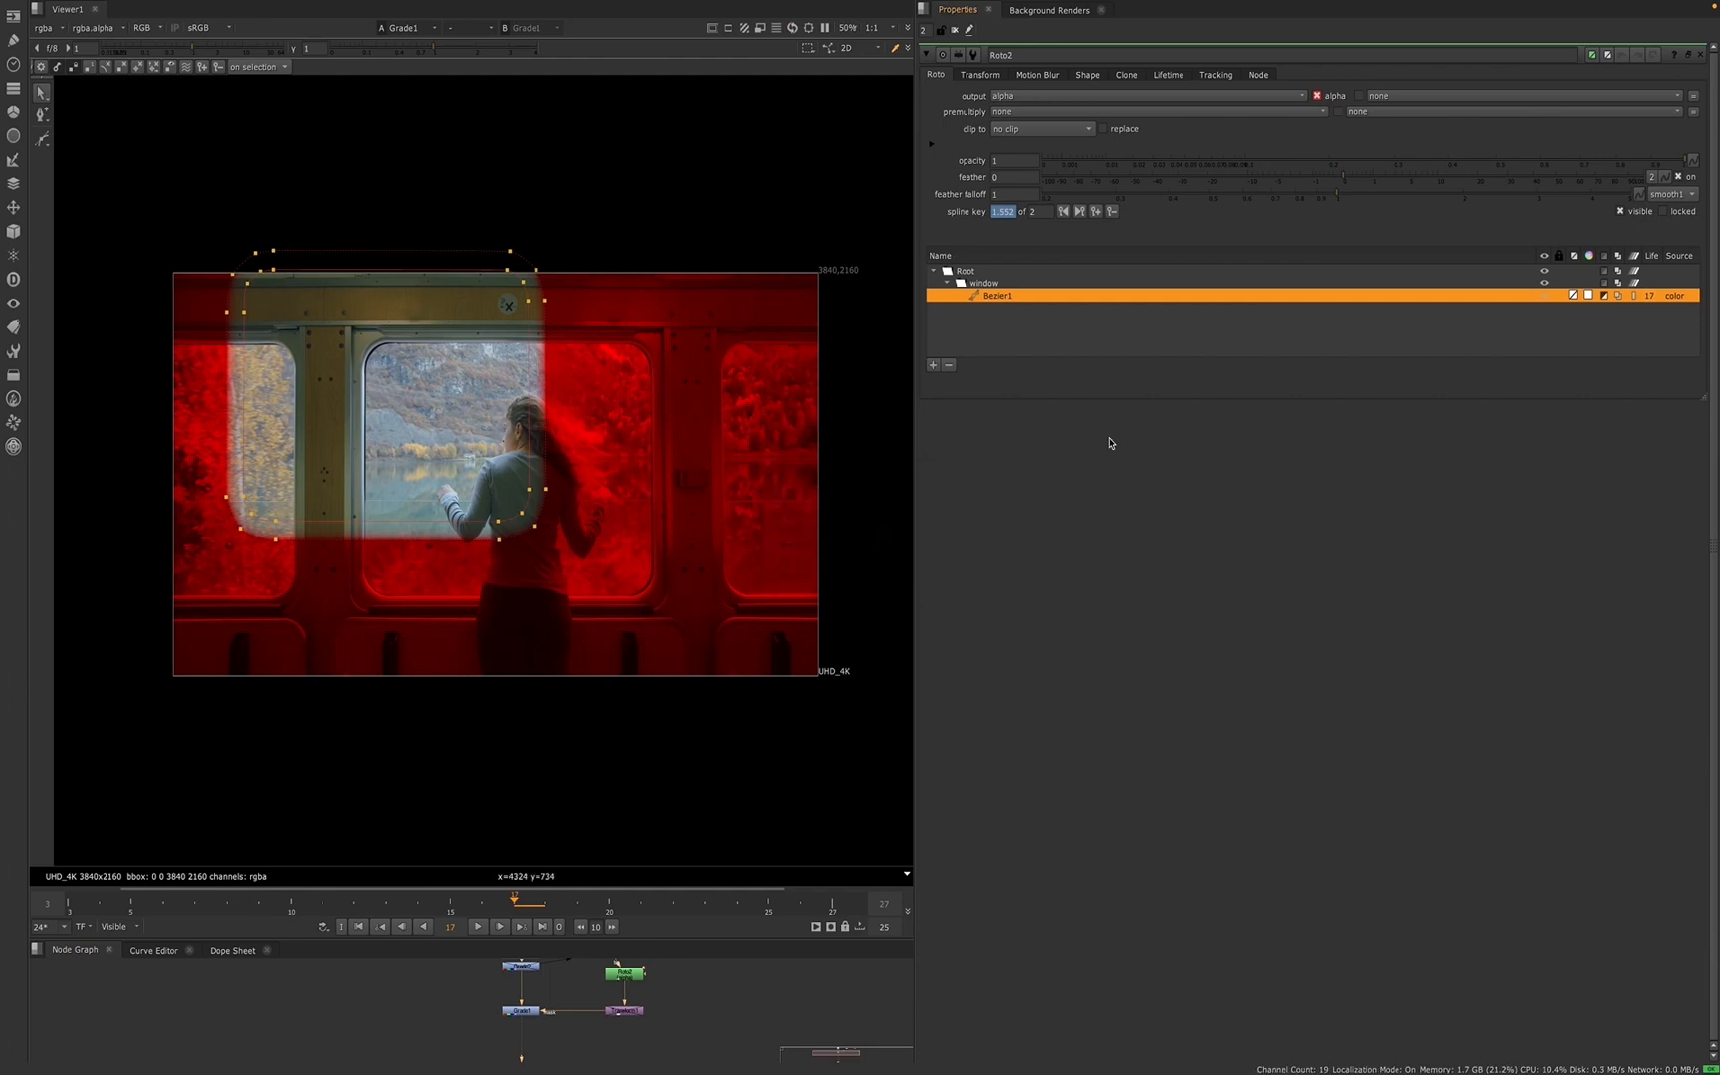
- Try the frame to end lifetime on Bezier1, and set its lifetime back to all frames
left_click(1649, 297)
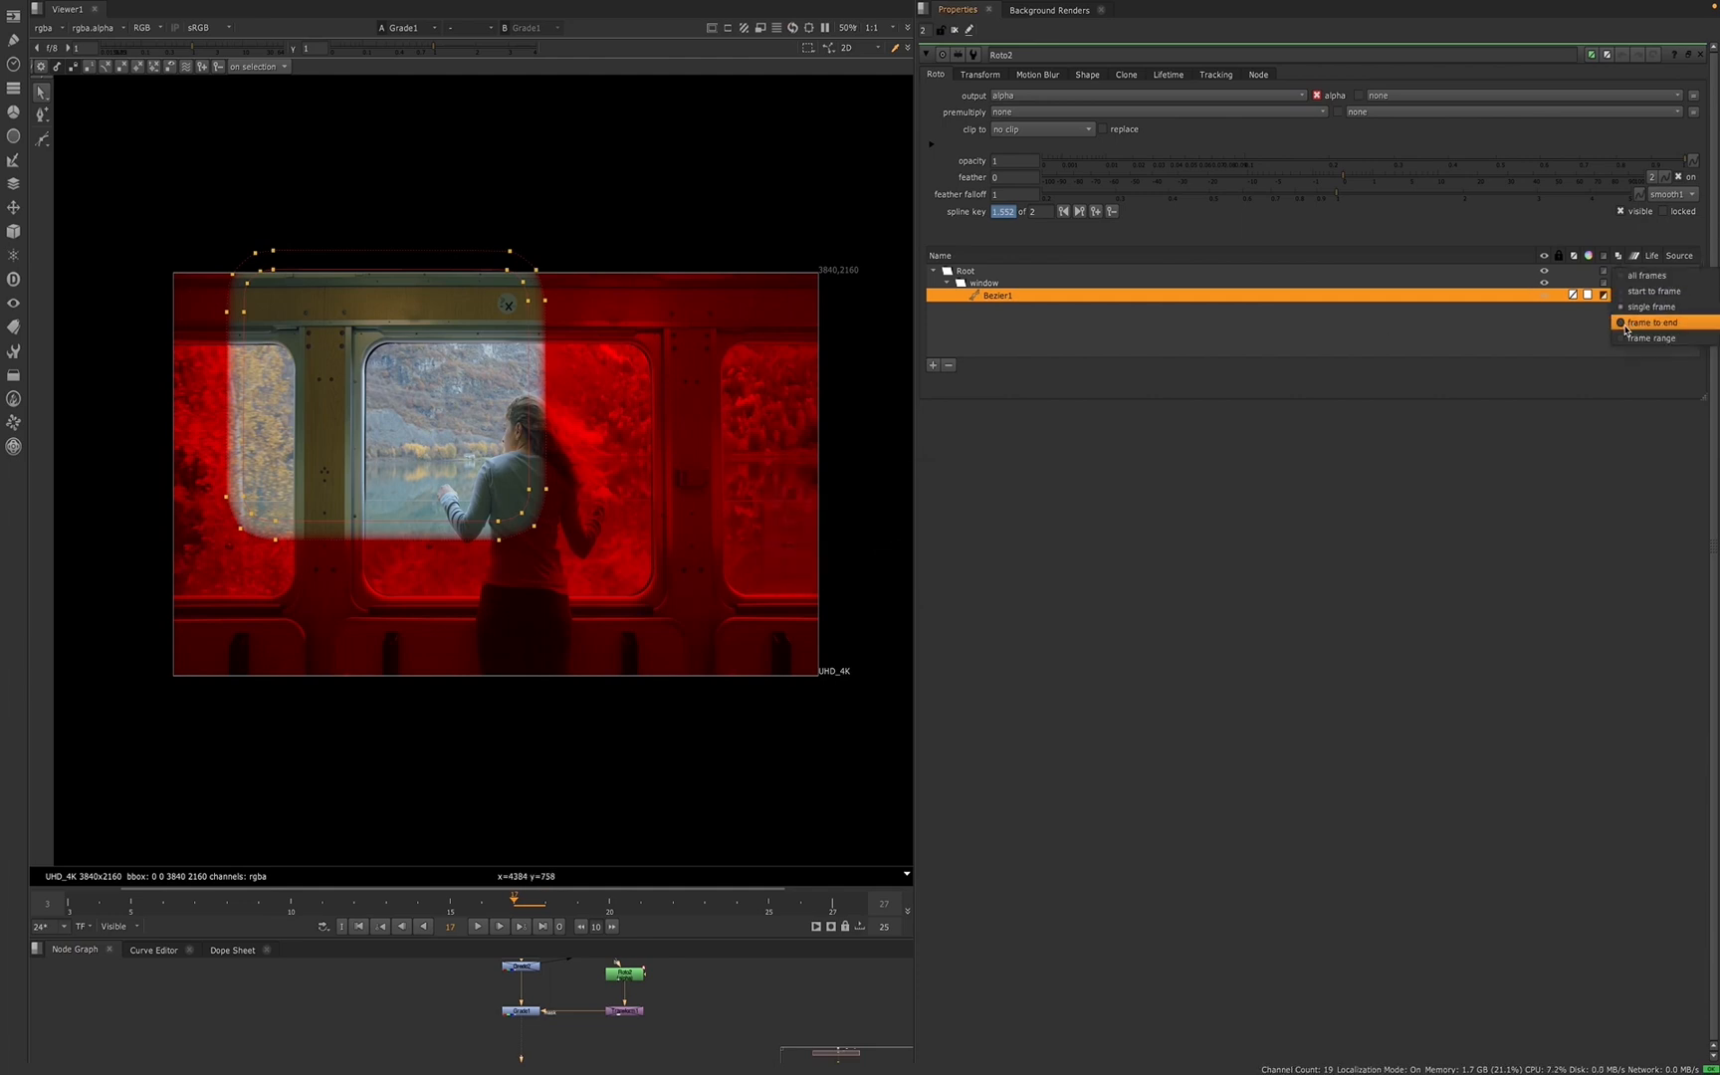
left_click(1626, 325)
left_click(1657, 299)
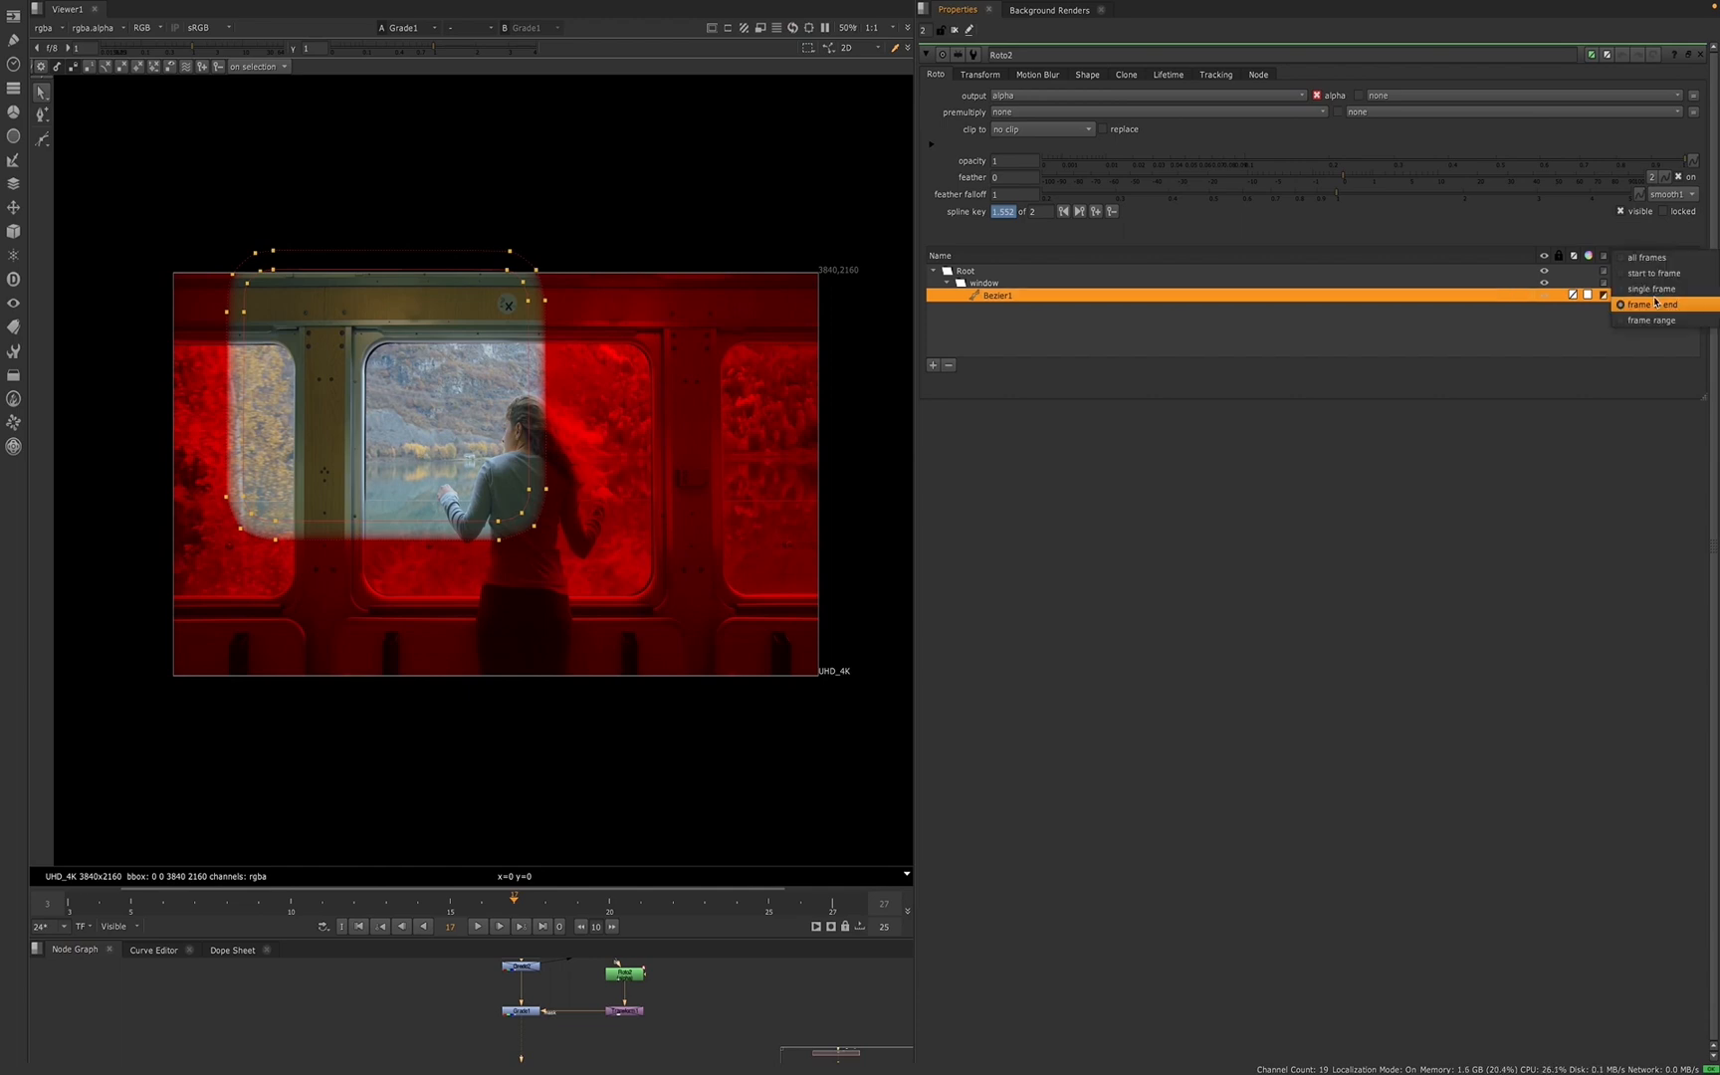
left_click(1653, 261)
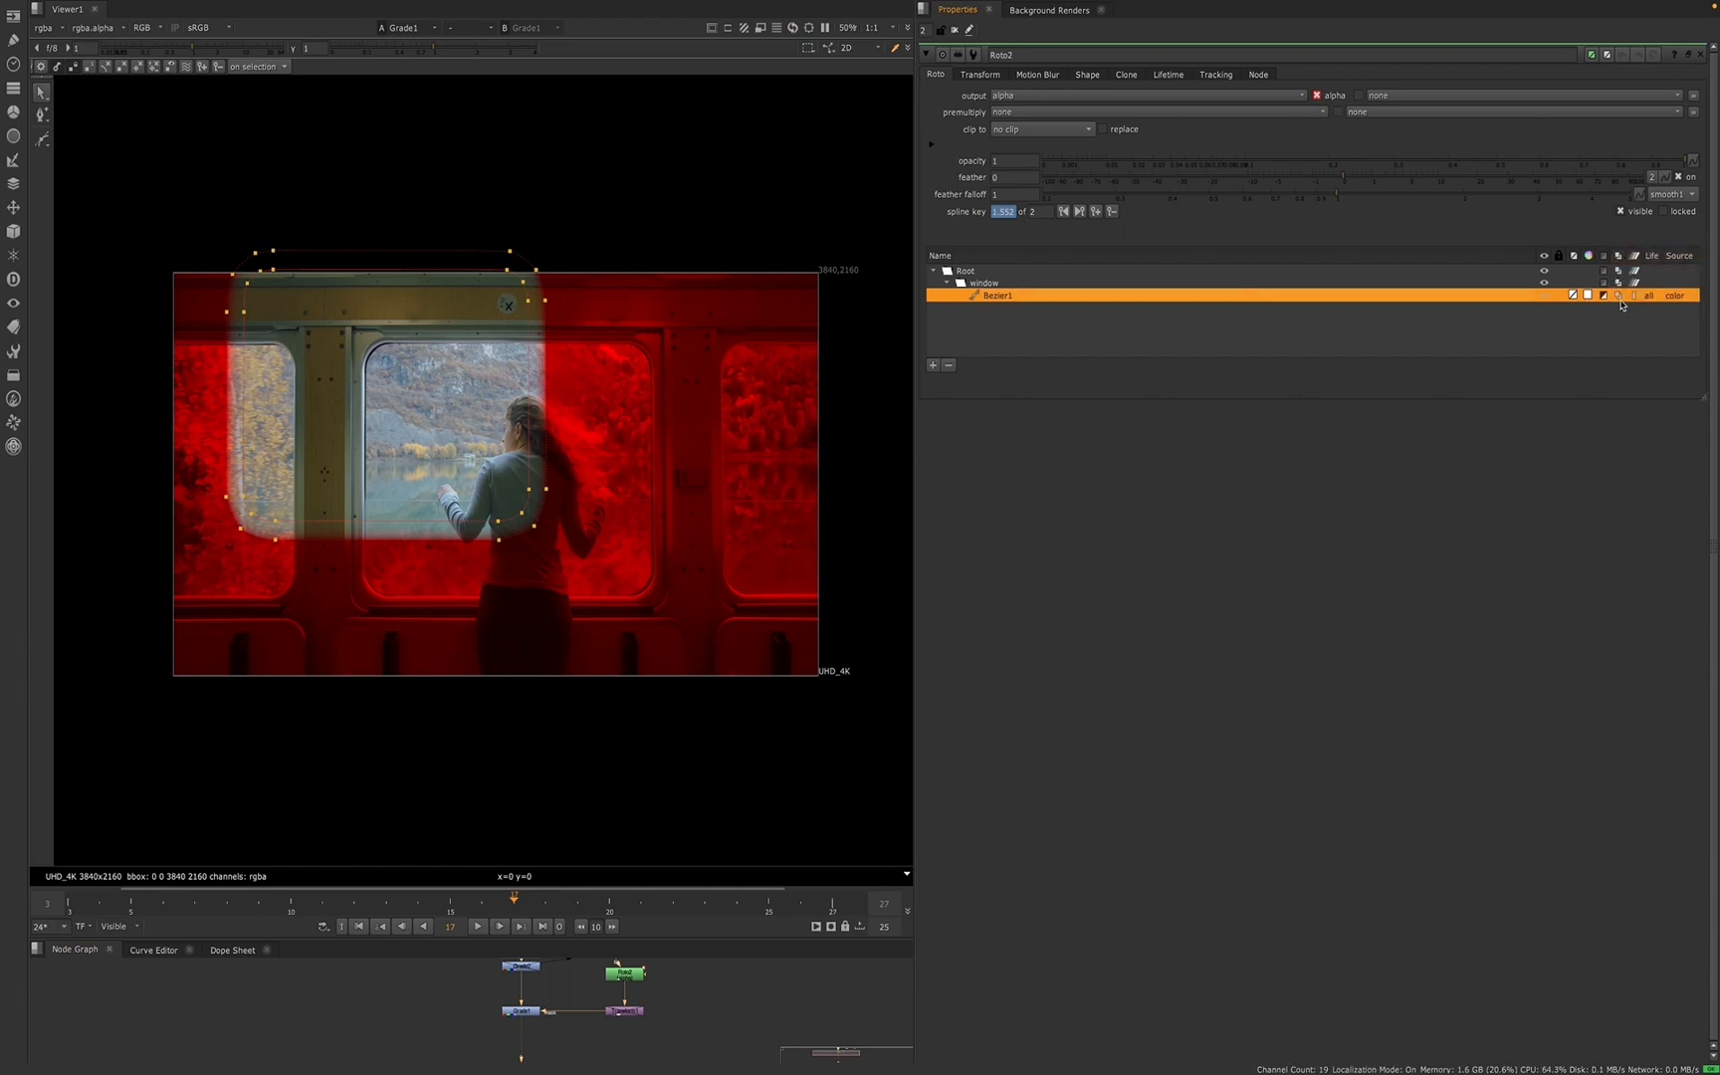
left_click(1619, 297)
left_click(1620, 303)
left_click(1619, 299)
left_click(1619, 302)
- Draw a large ellipse shape over the central train window and the woman, overlapping Bezier1
right_click(48, 146)
left_click(89, 180)
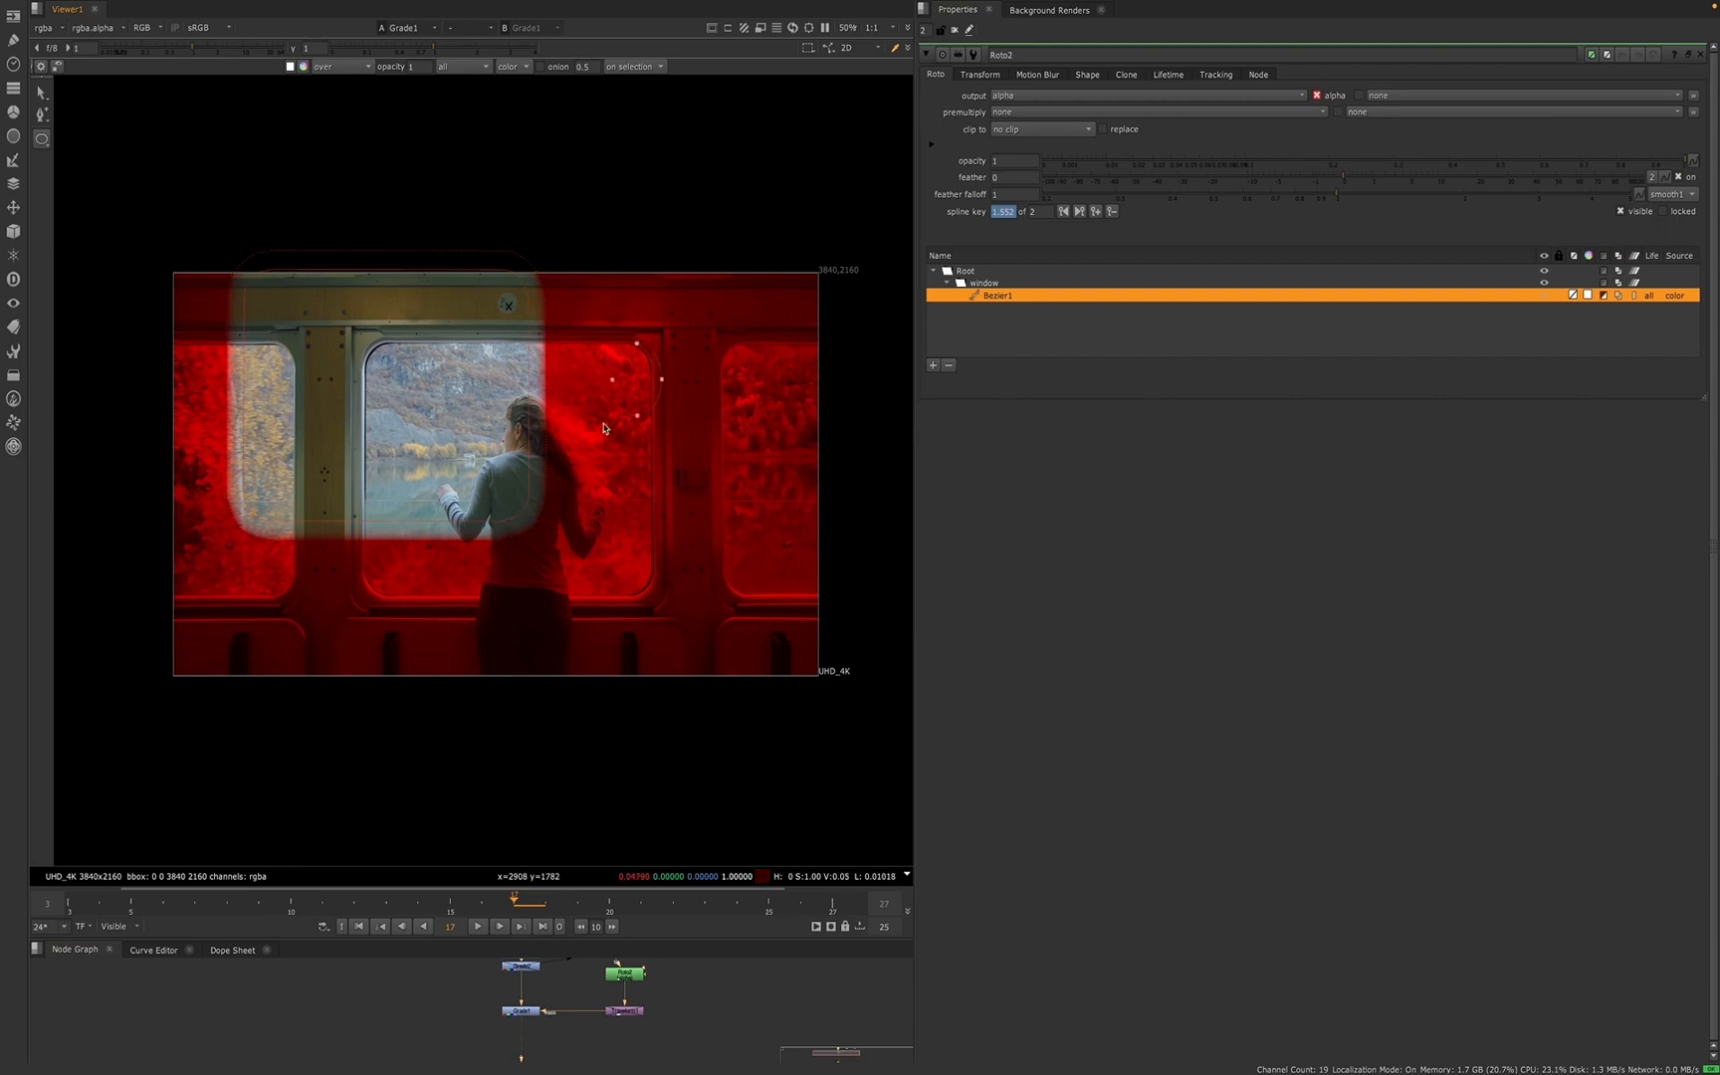
left_click_drag(603, 428, 334, 657)
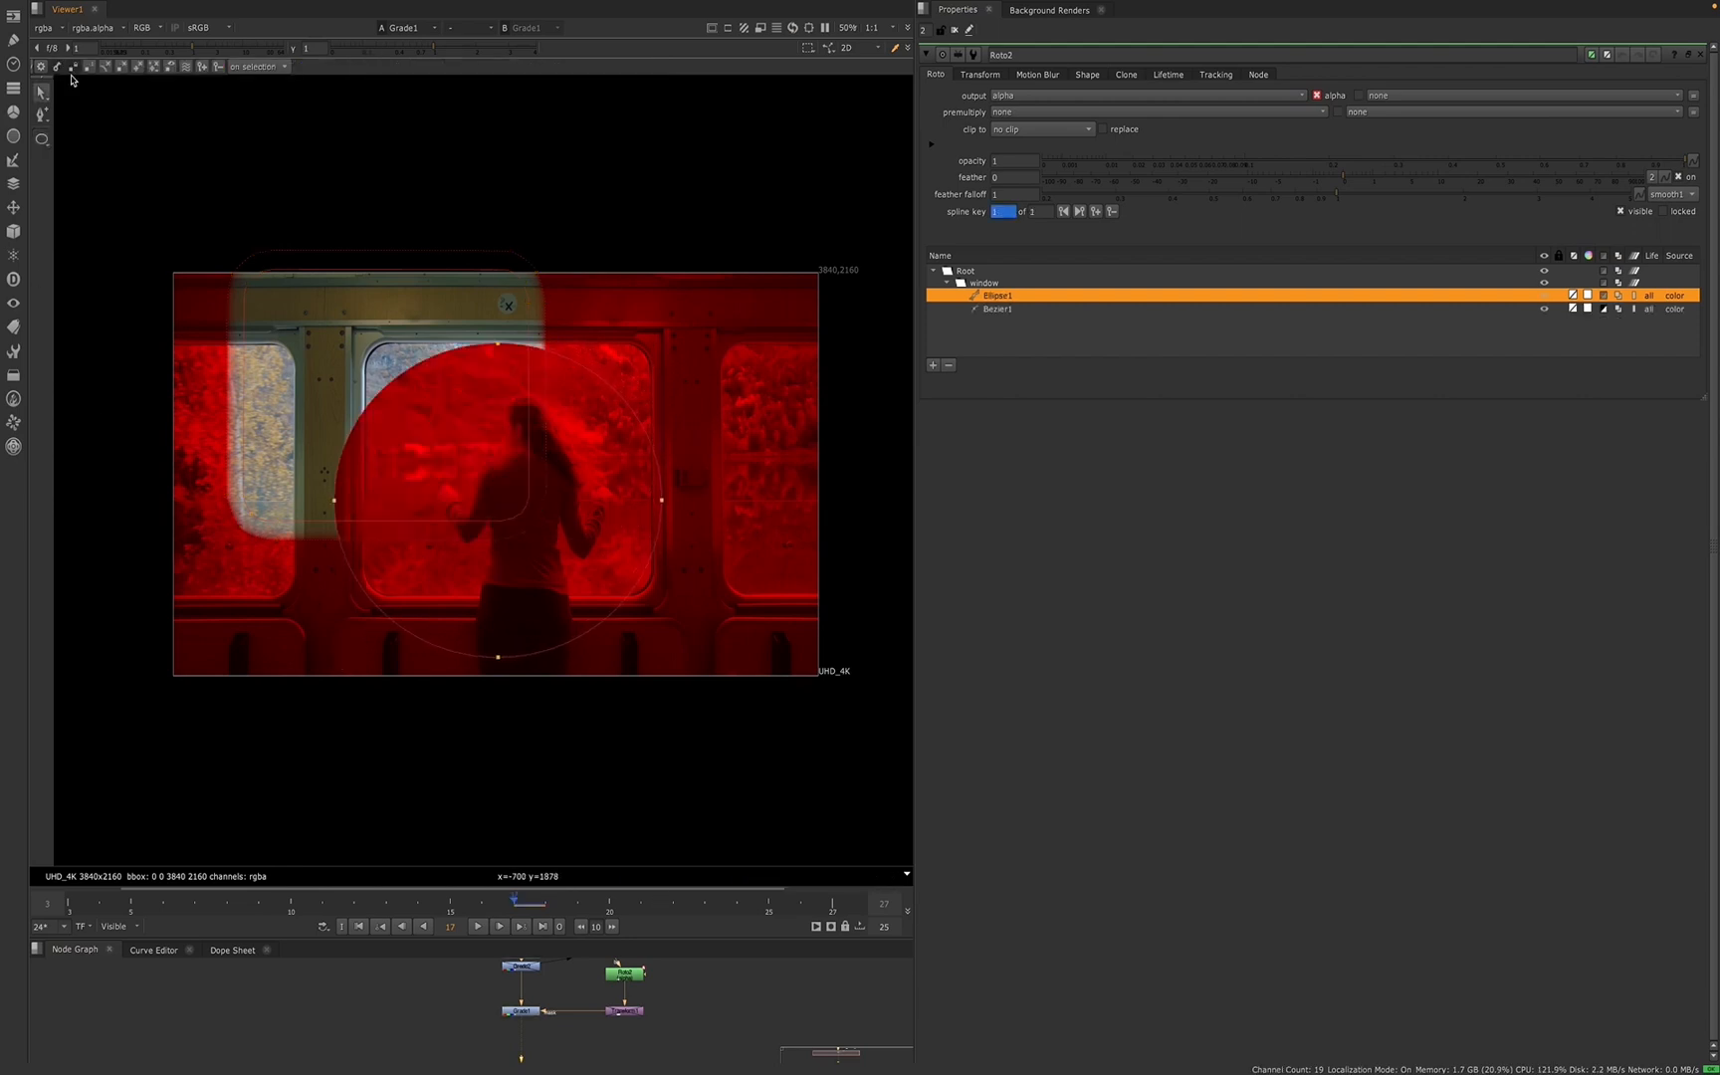
- Try the minus and max blending modes on the ellipse, and return it to over
left_click(1620, 296)
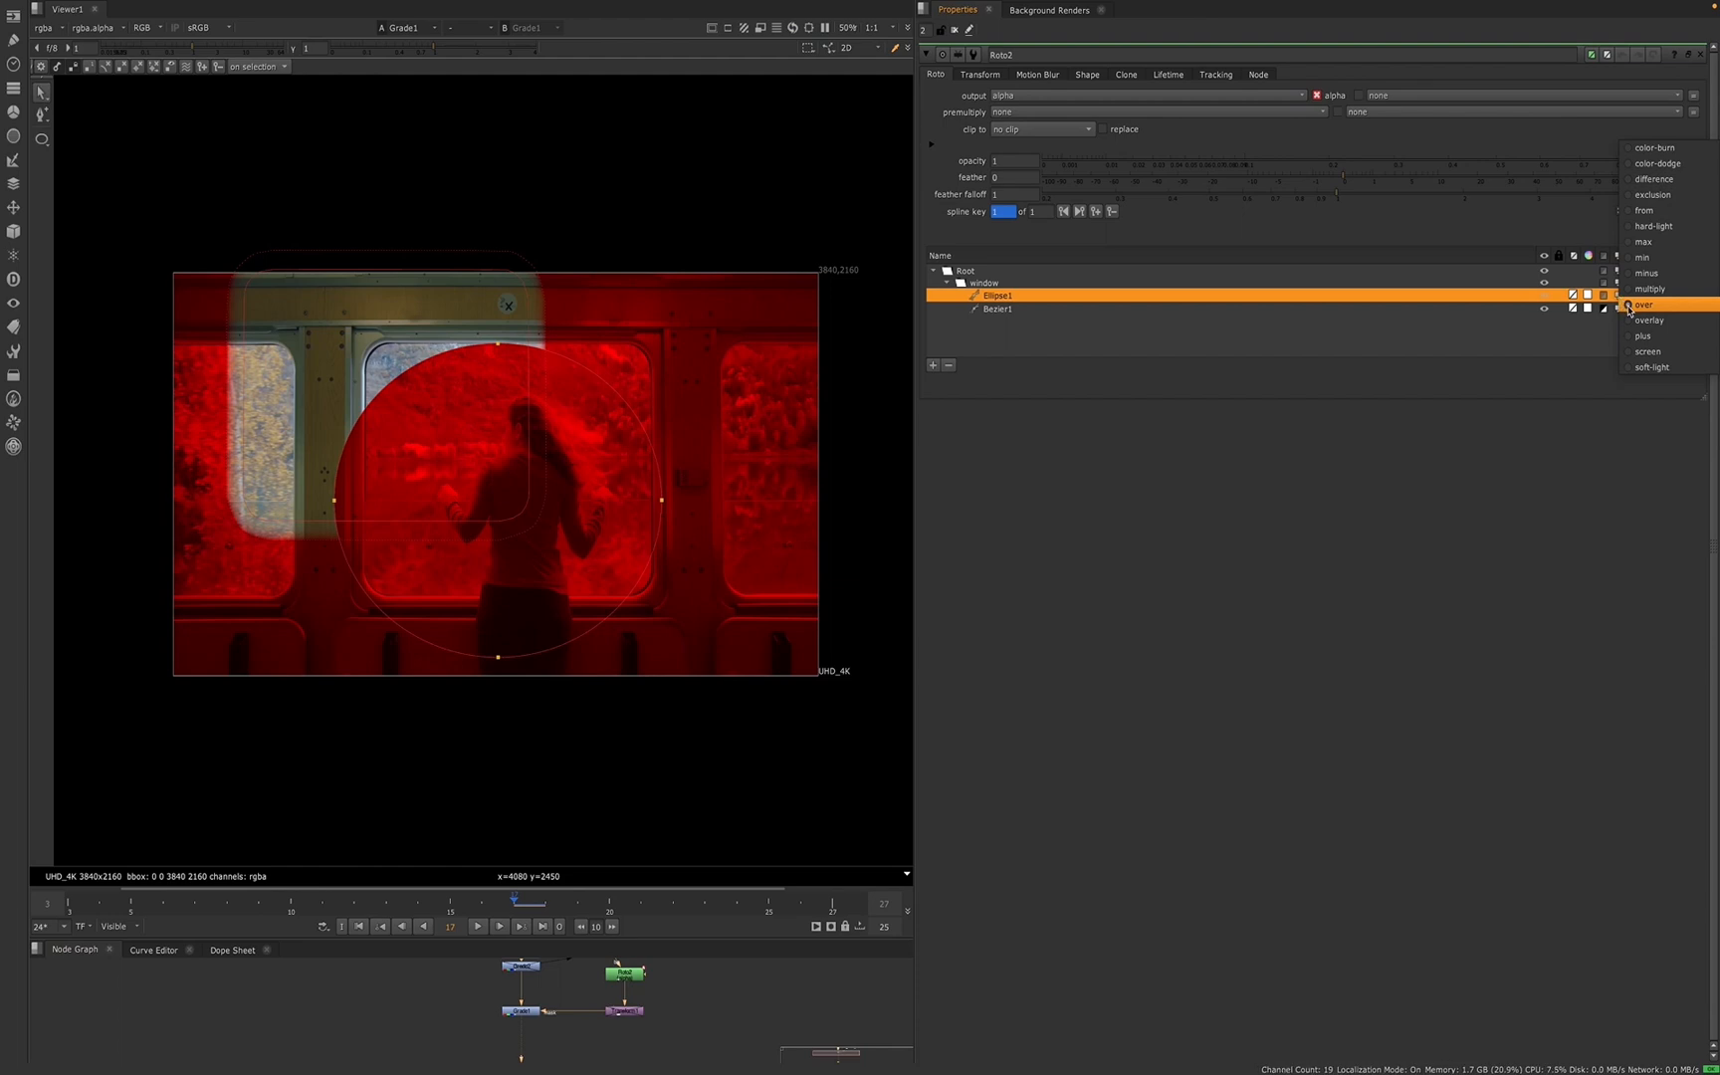
left_click(1628, 275)
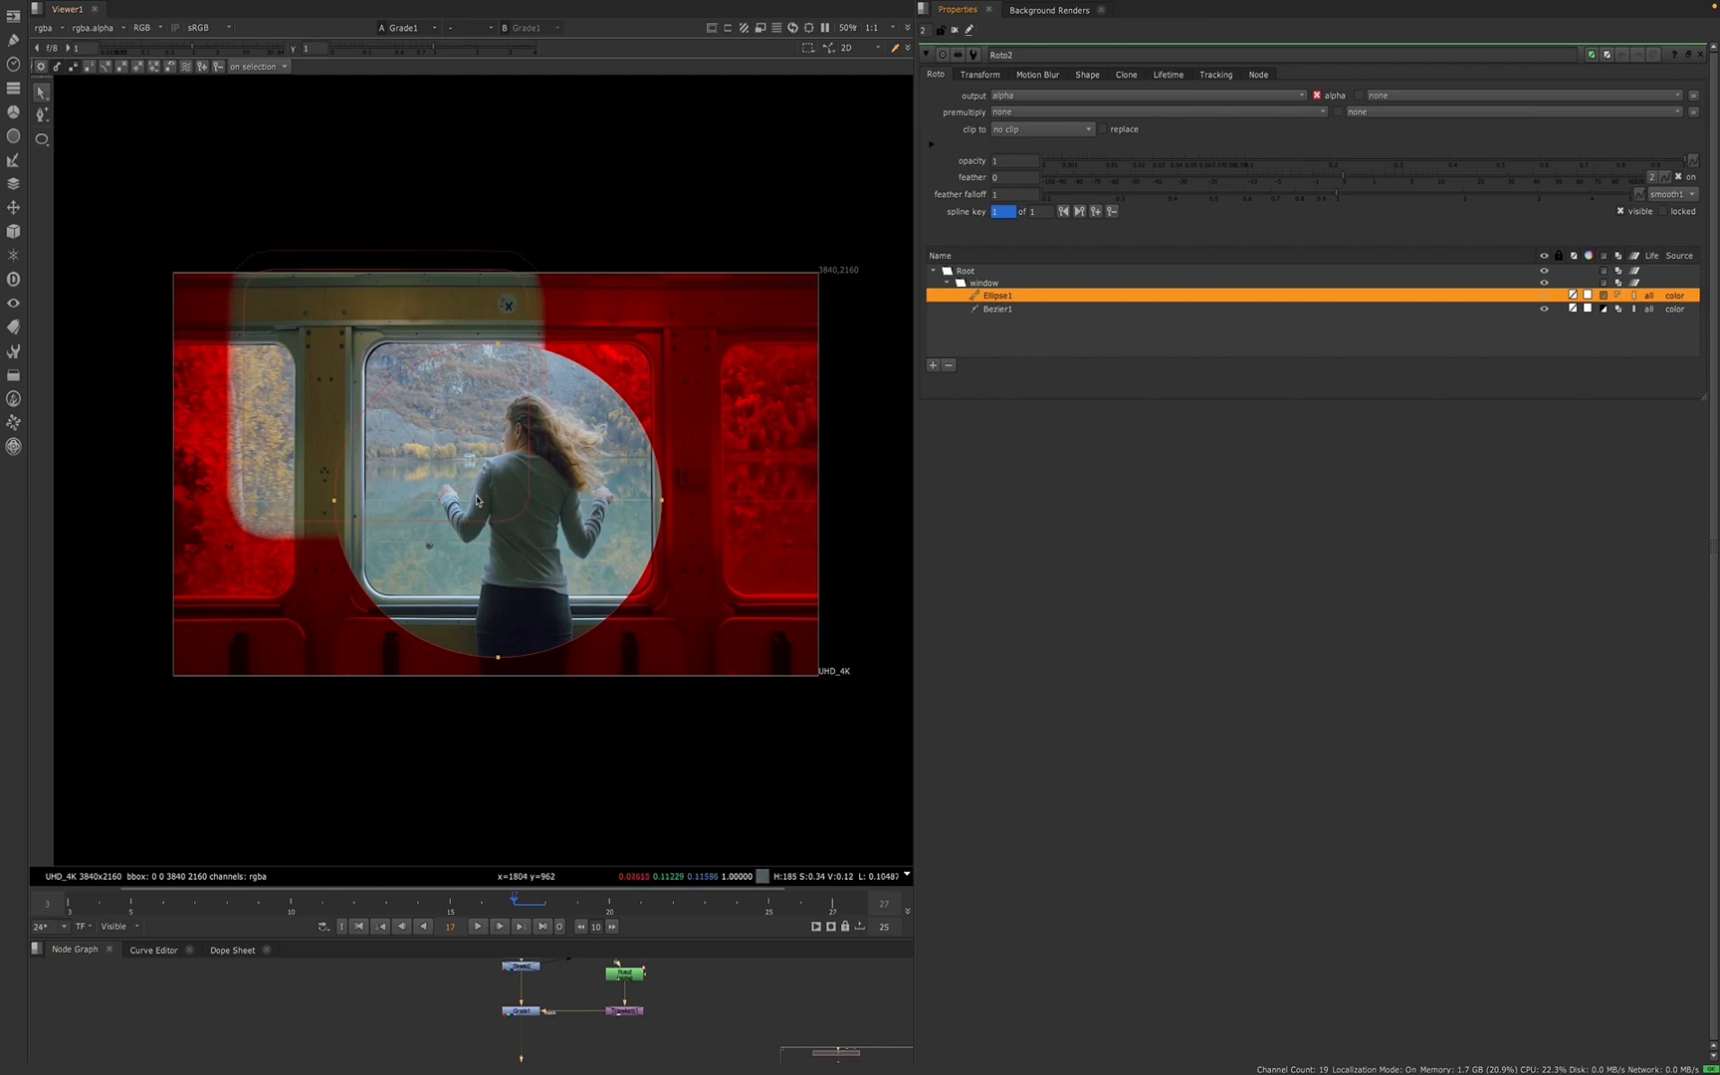
left_click(1618, 298)
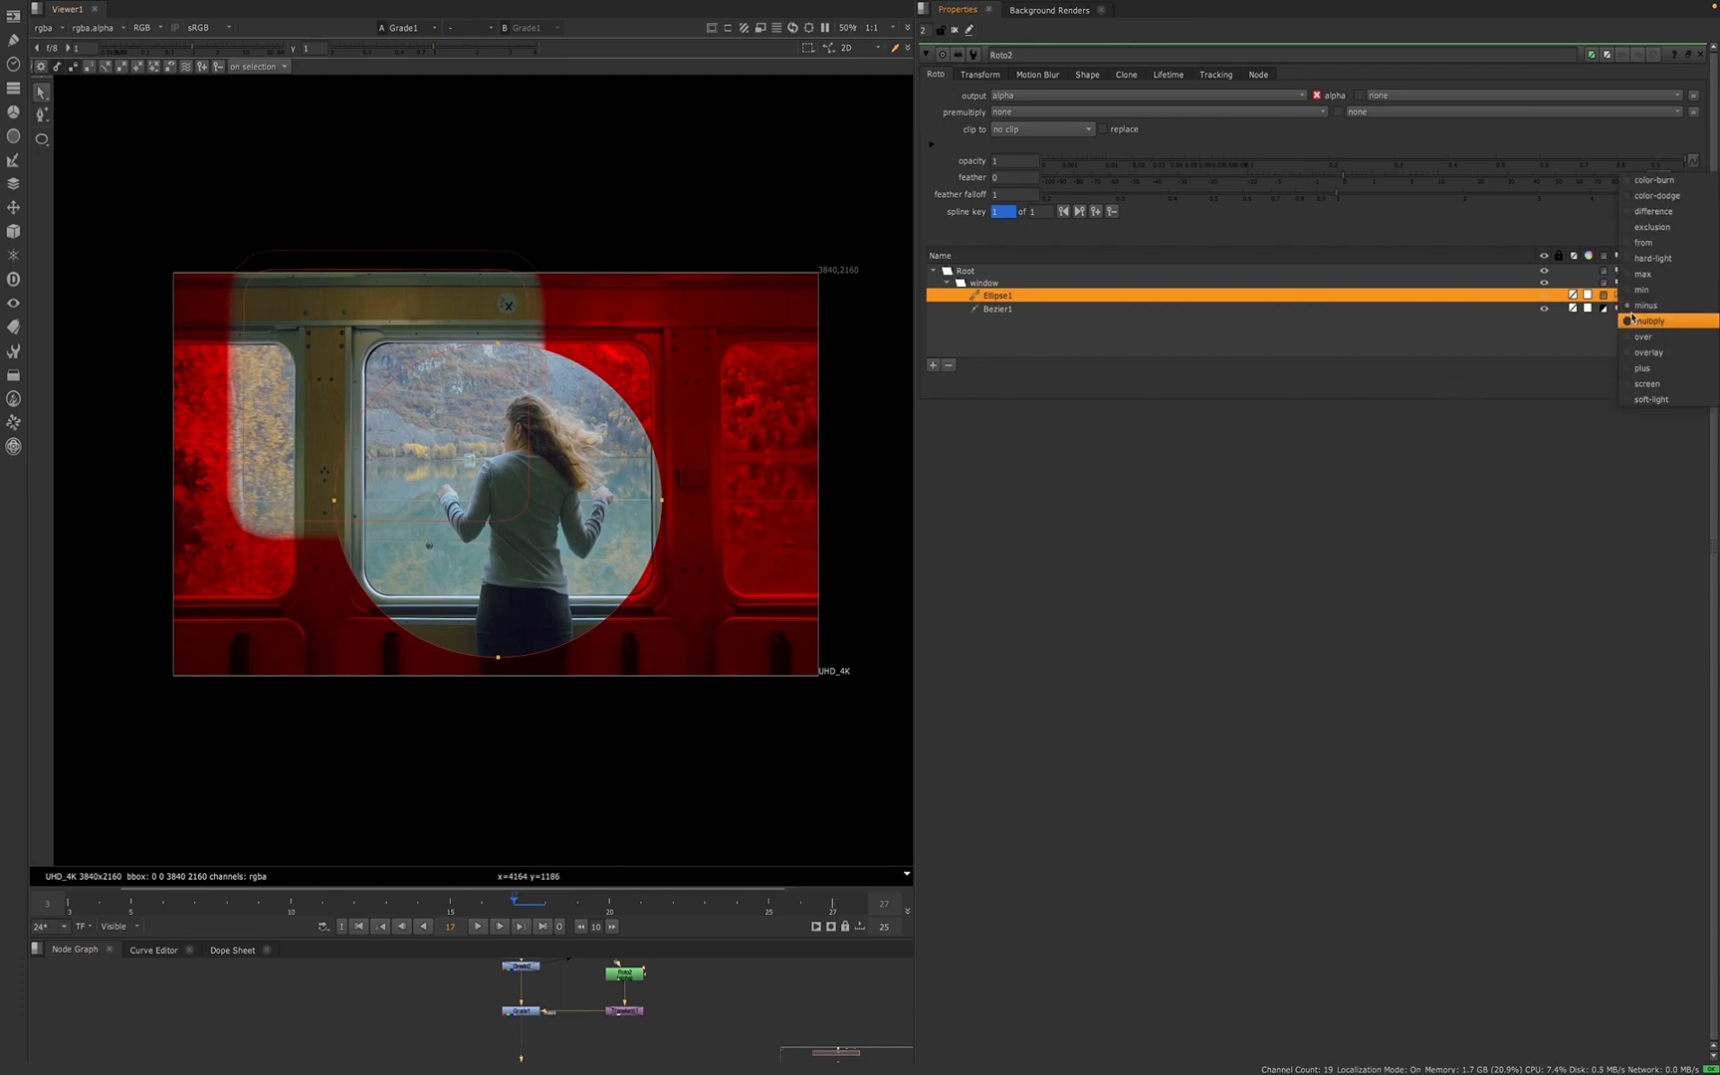
left_click(1638, 289)
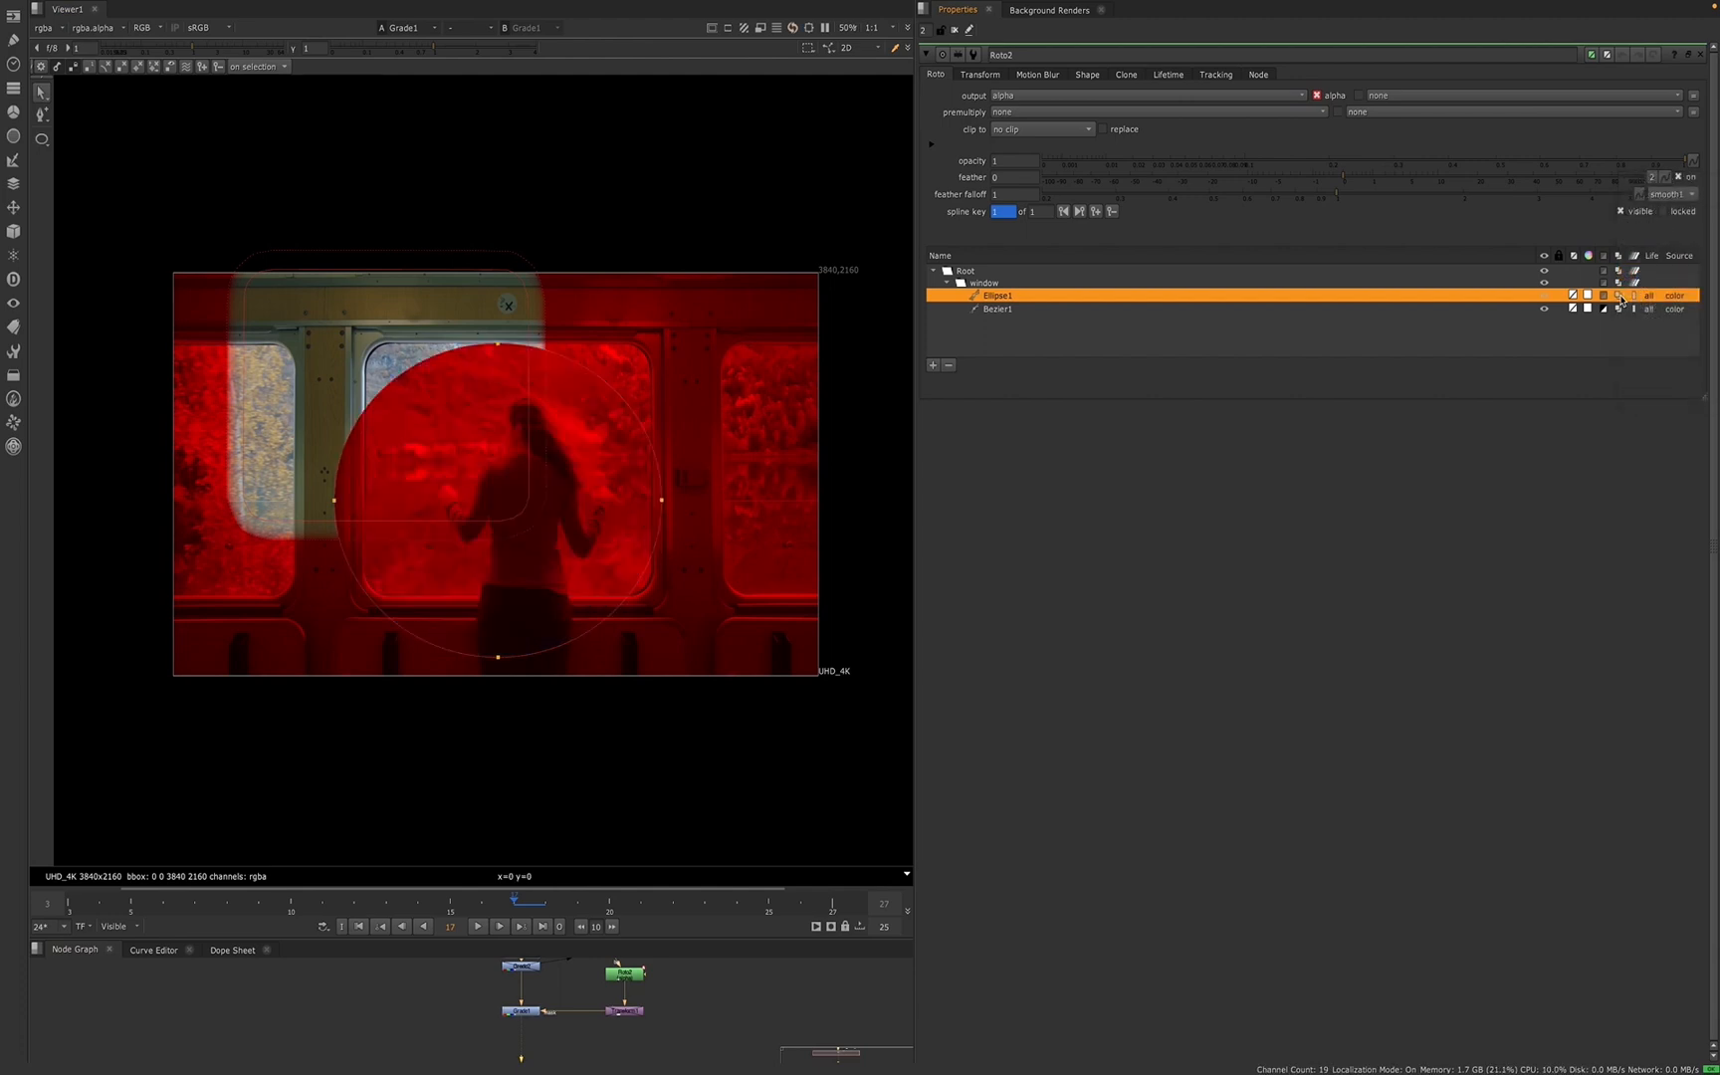
left_click(1621, 298)
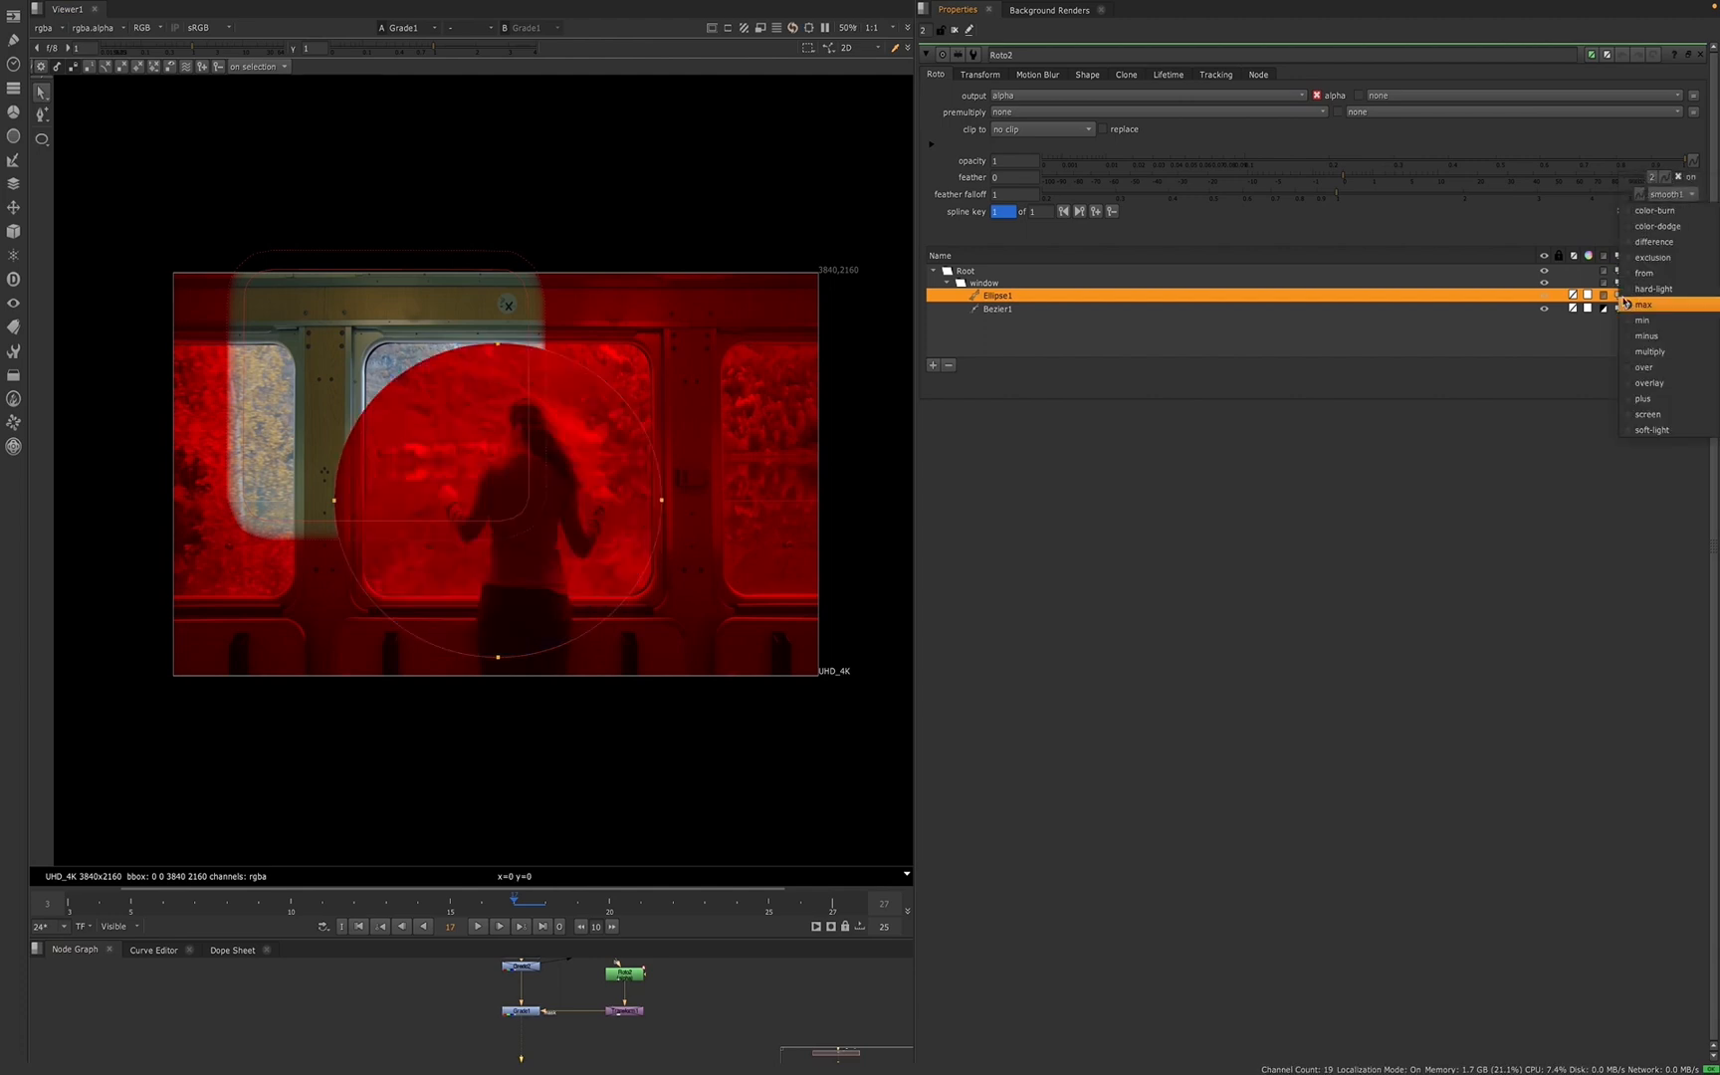
left_click(1625, 371)
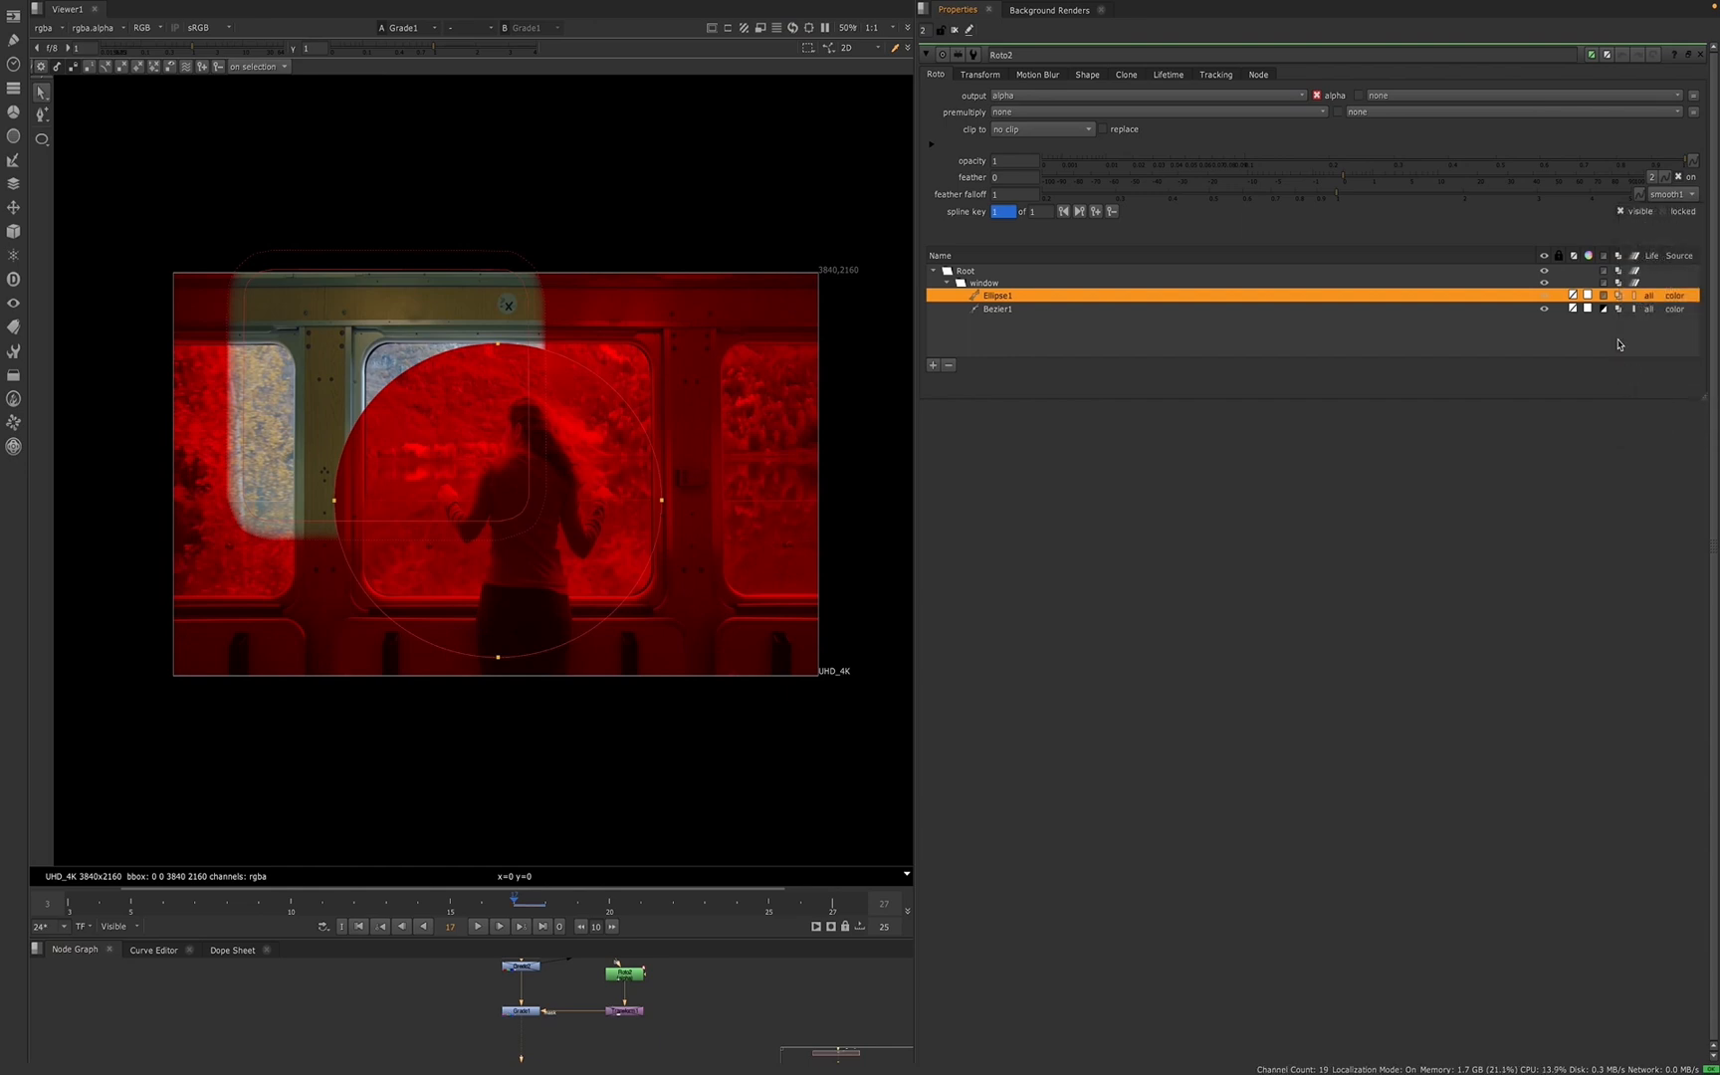
- Try the min blending mode on the ellipse, restore over, and deselect the shape
left_click(1619, 298)
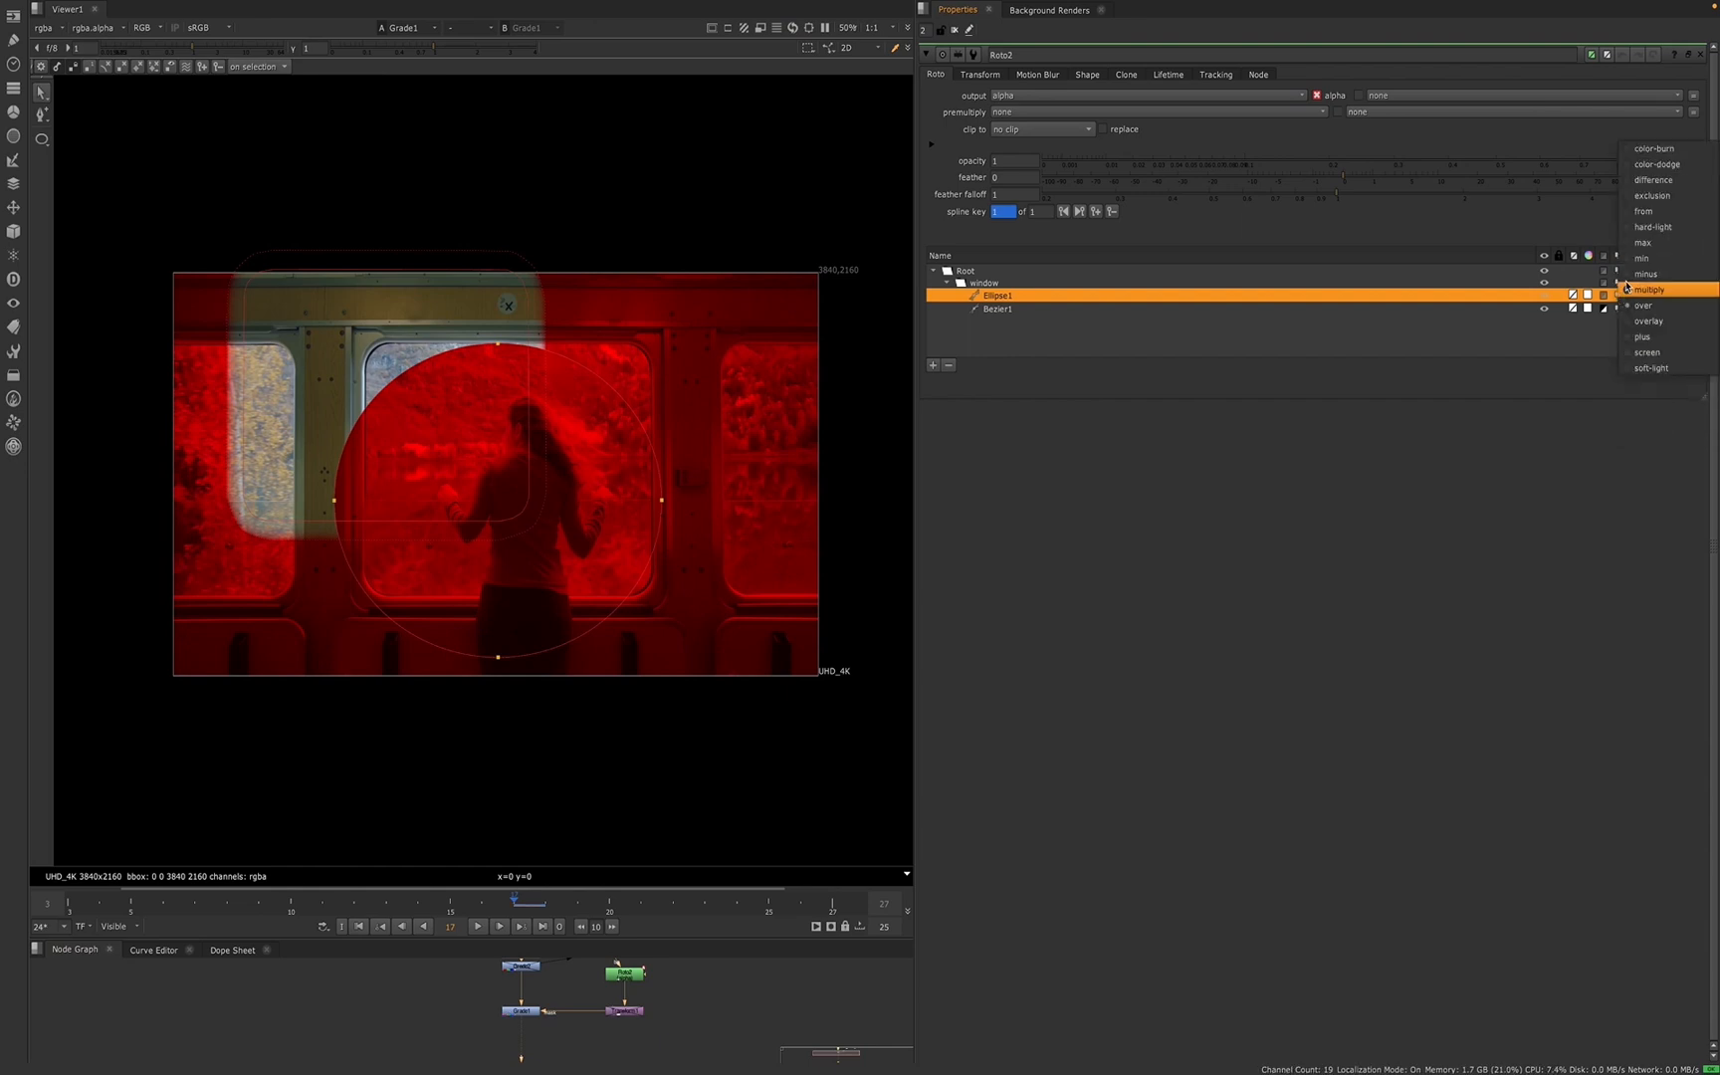
left_click(1630, 265)
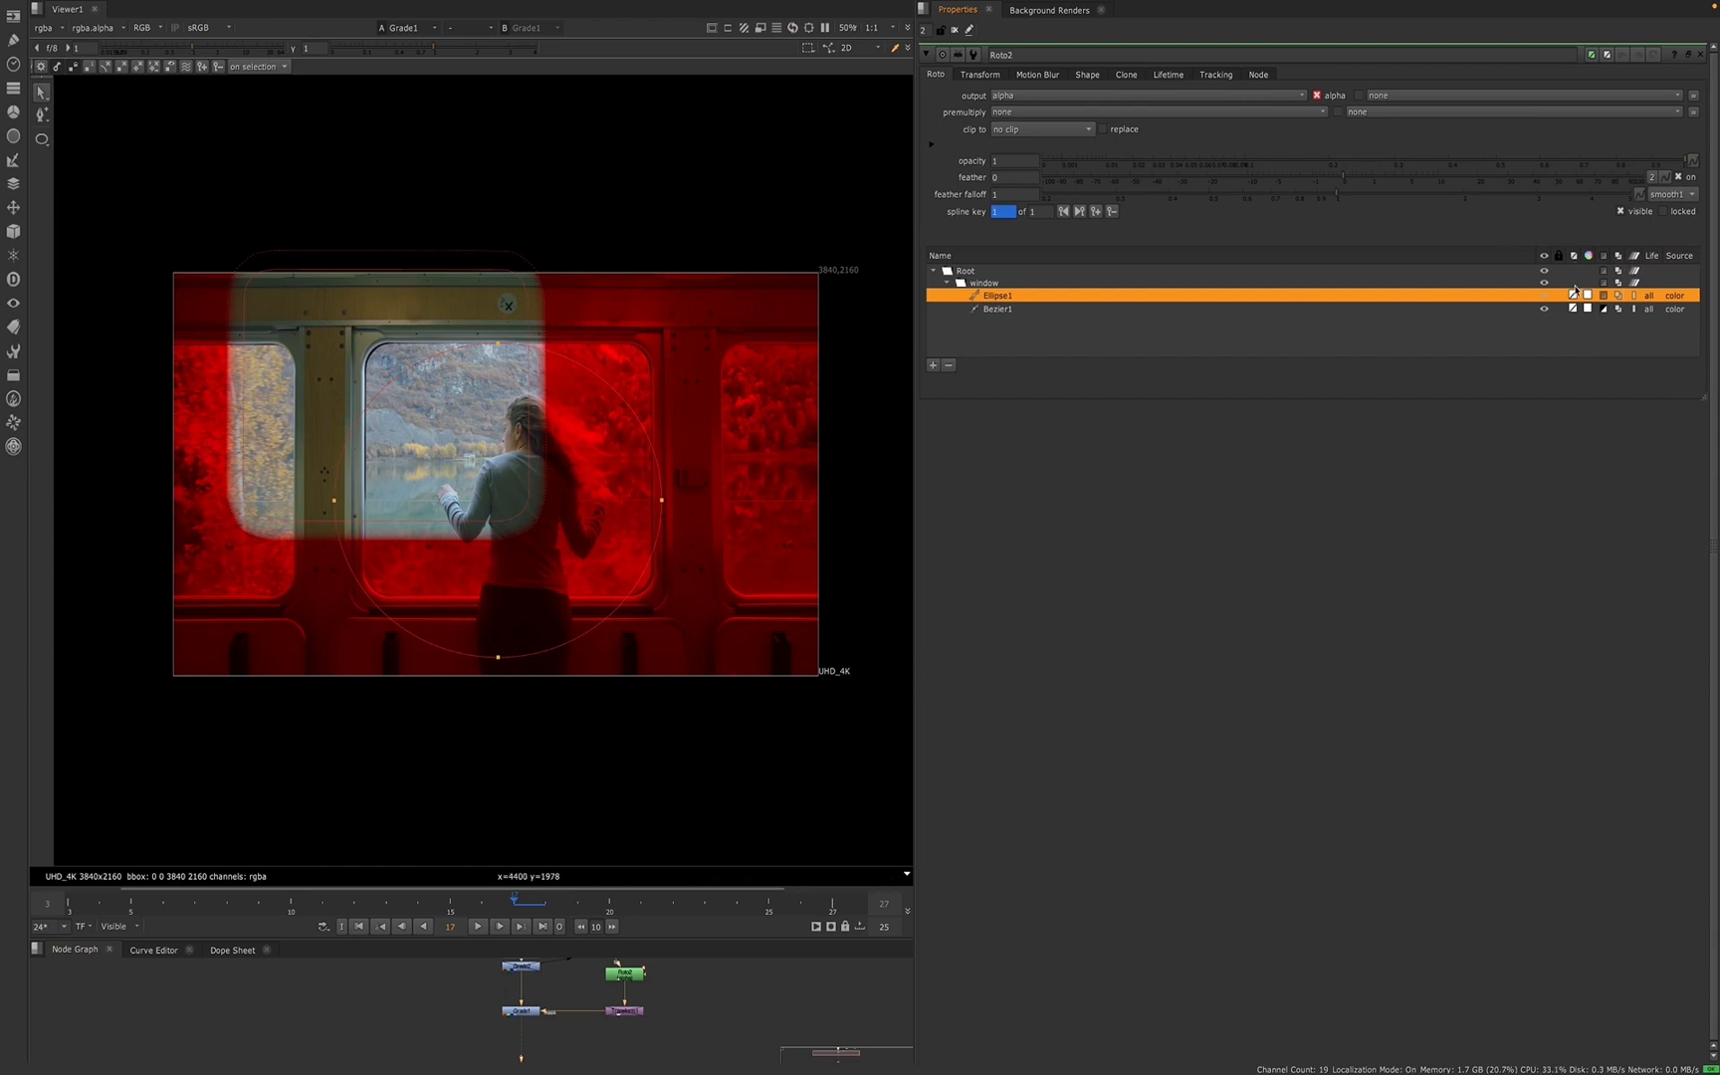
left_click(1617, 296)
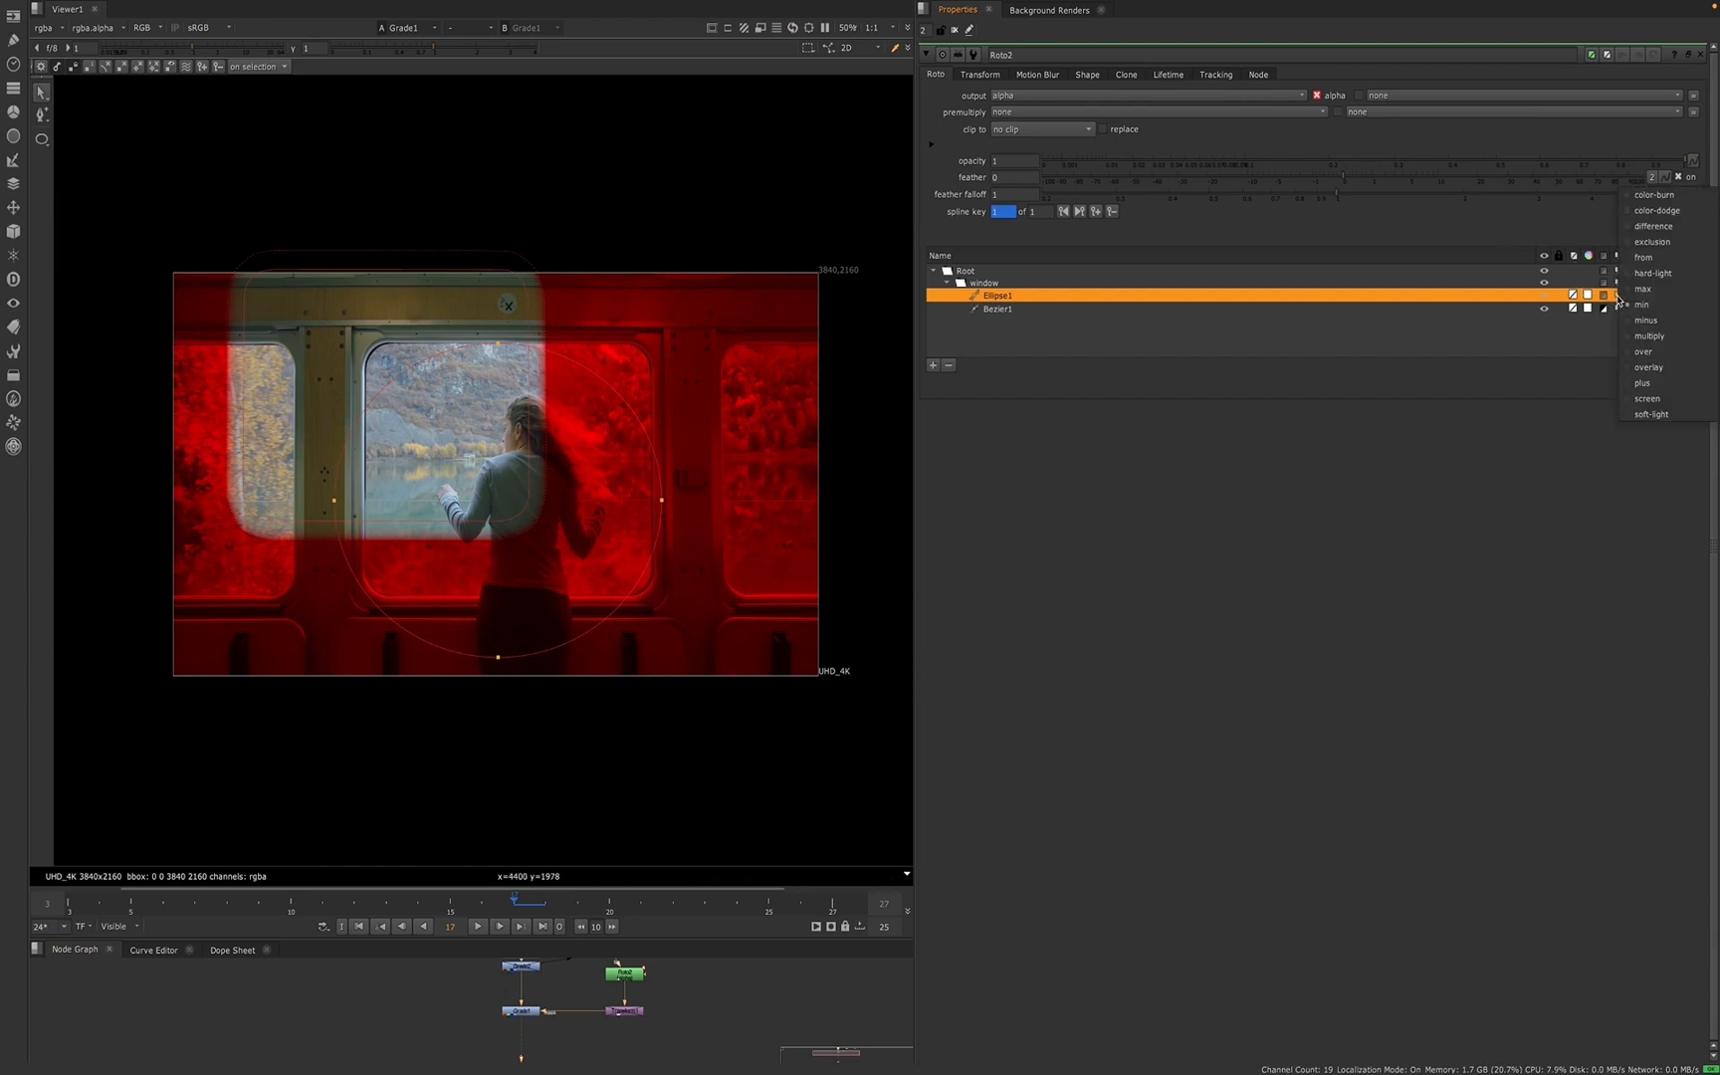
left_click(1630, 353)
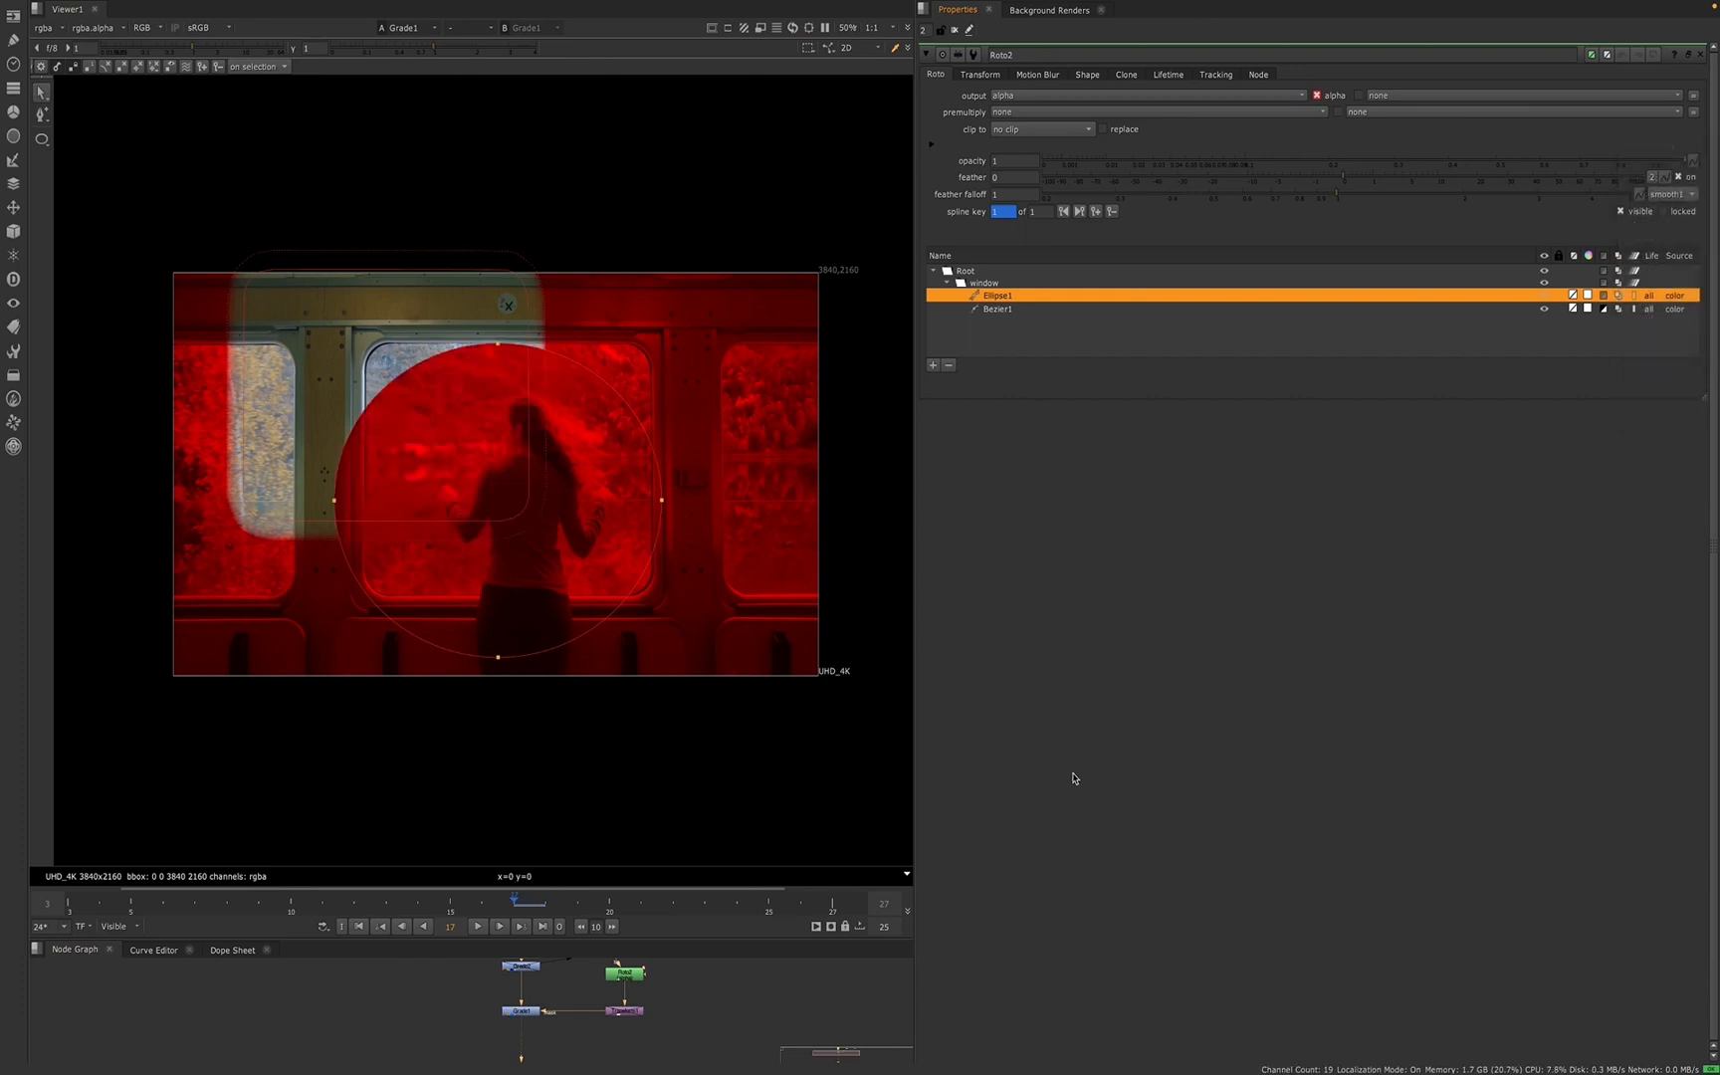
left_click(740, 553)
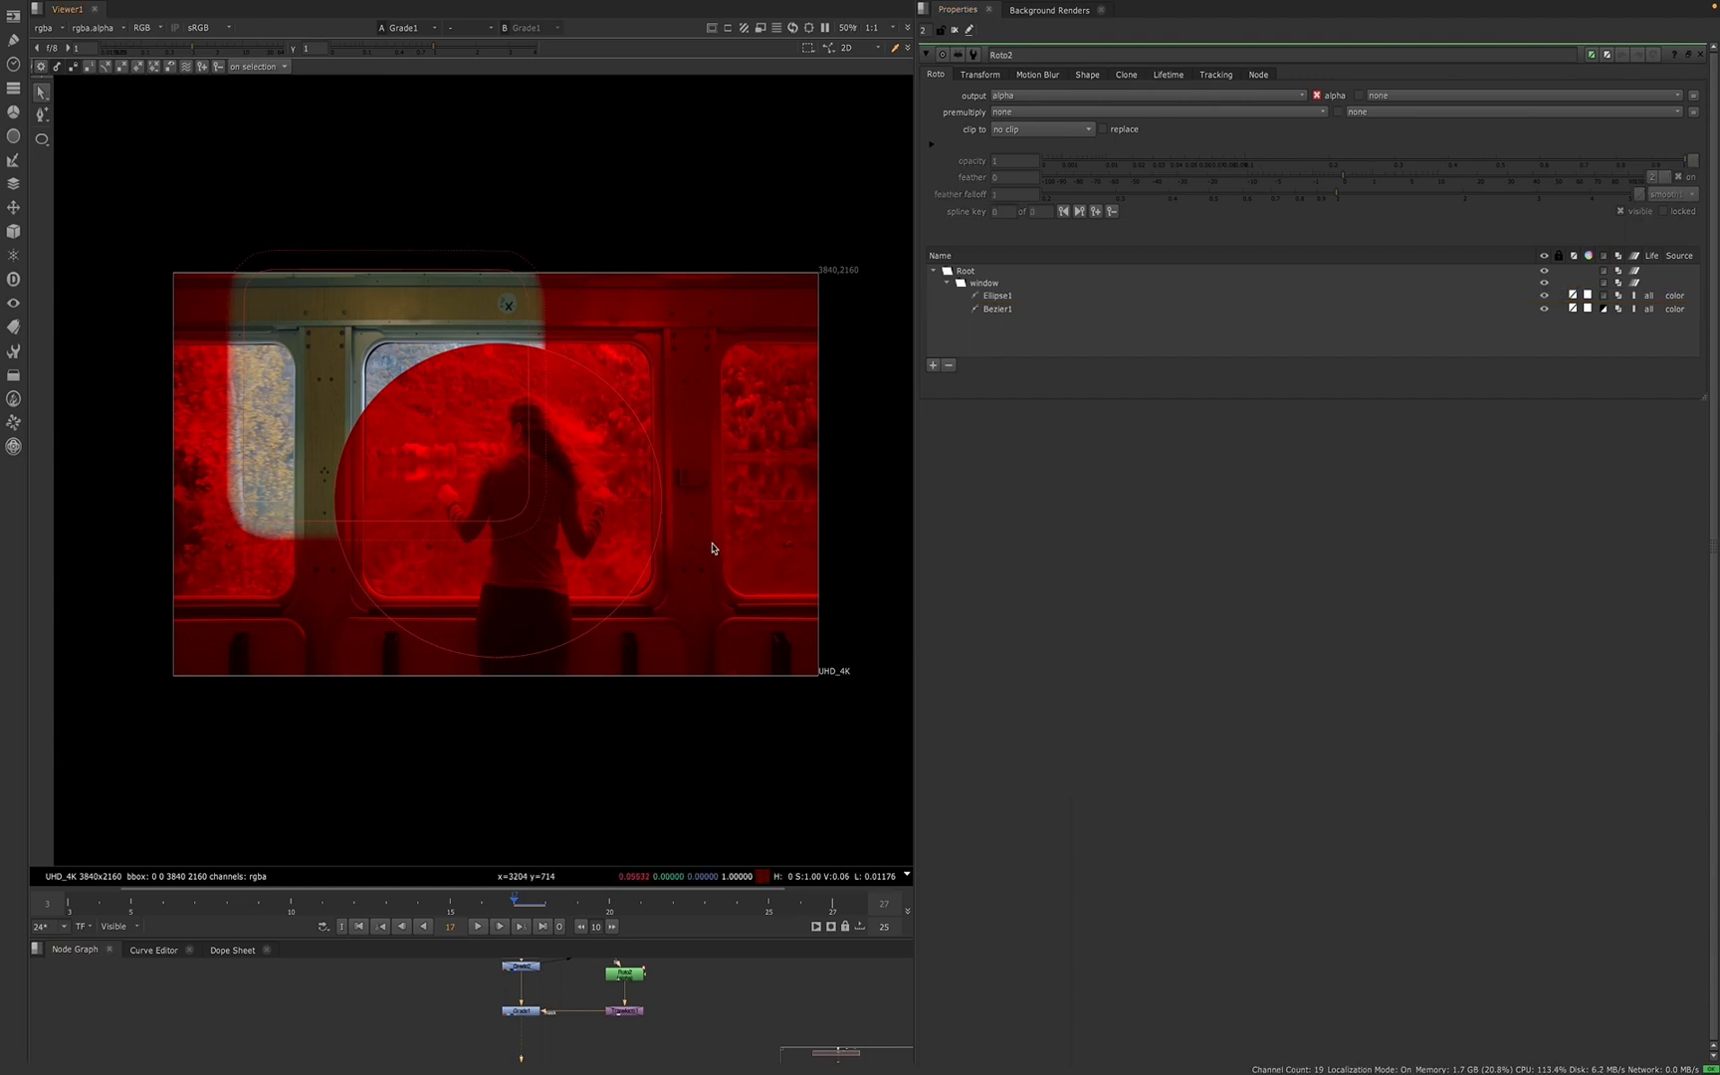
- Widen the Viewer by narrowing the Properties pane, keeping the whole shot in view
scroll(755, 573, "down", 2)
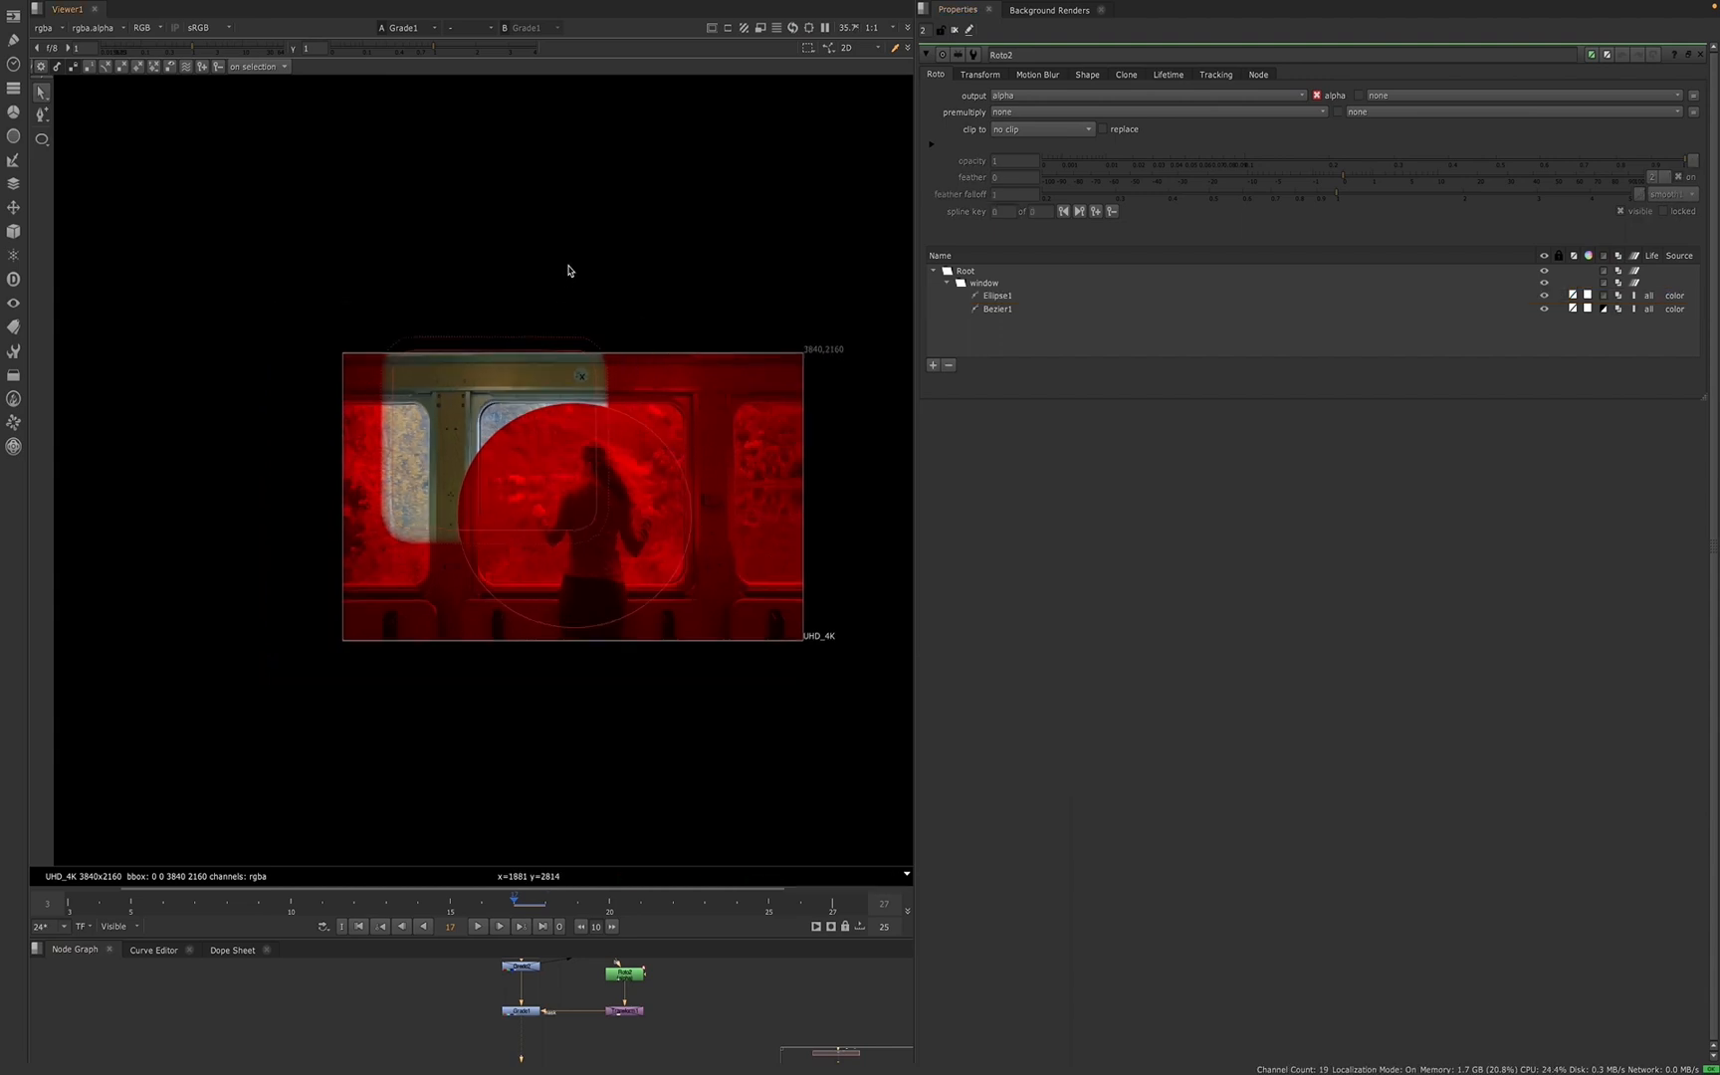
scroll(592, 257, "up", 2)
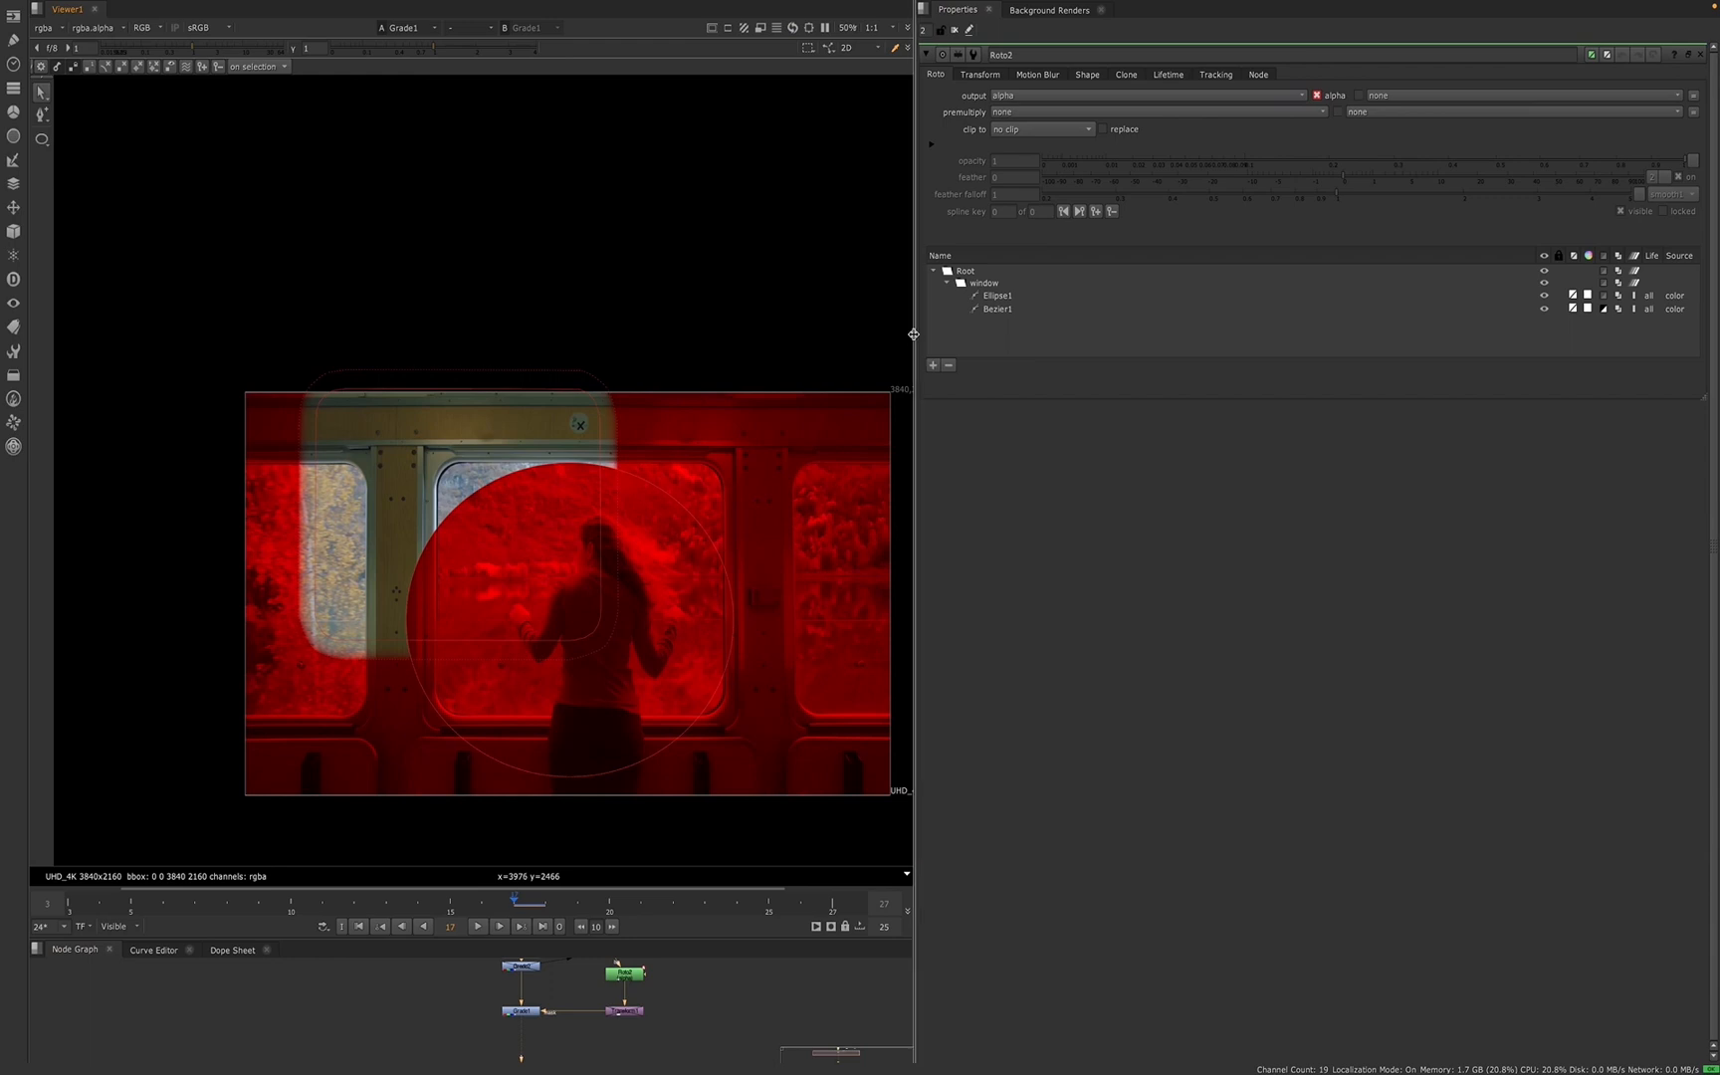
scroll(721, 511, "up", 2)
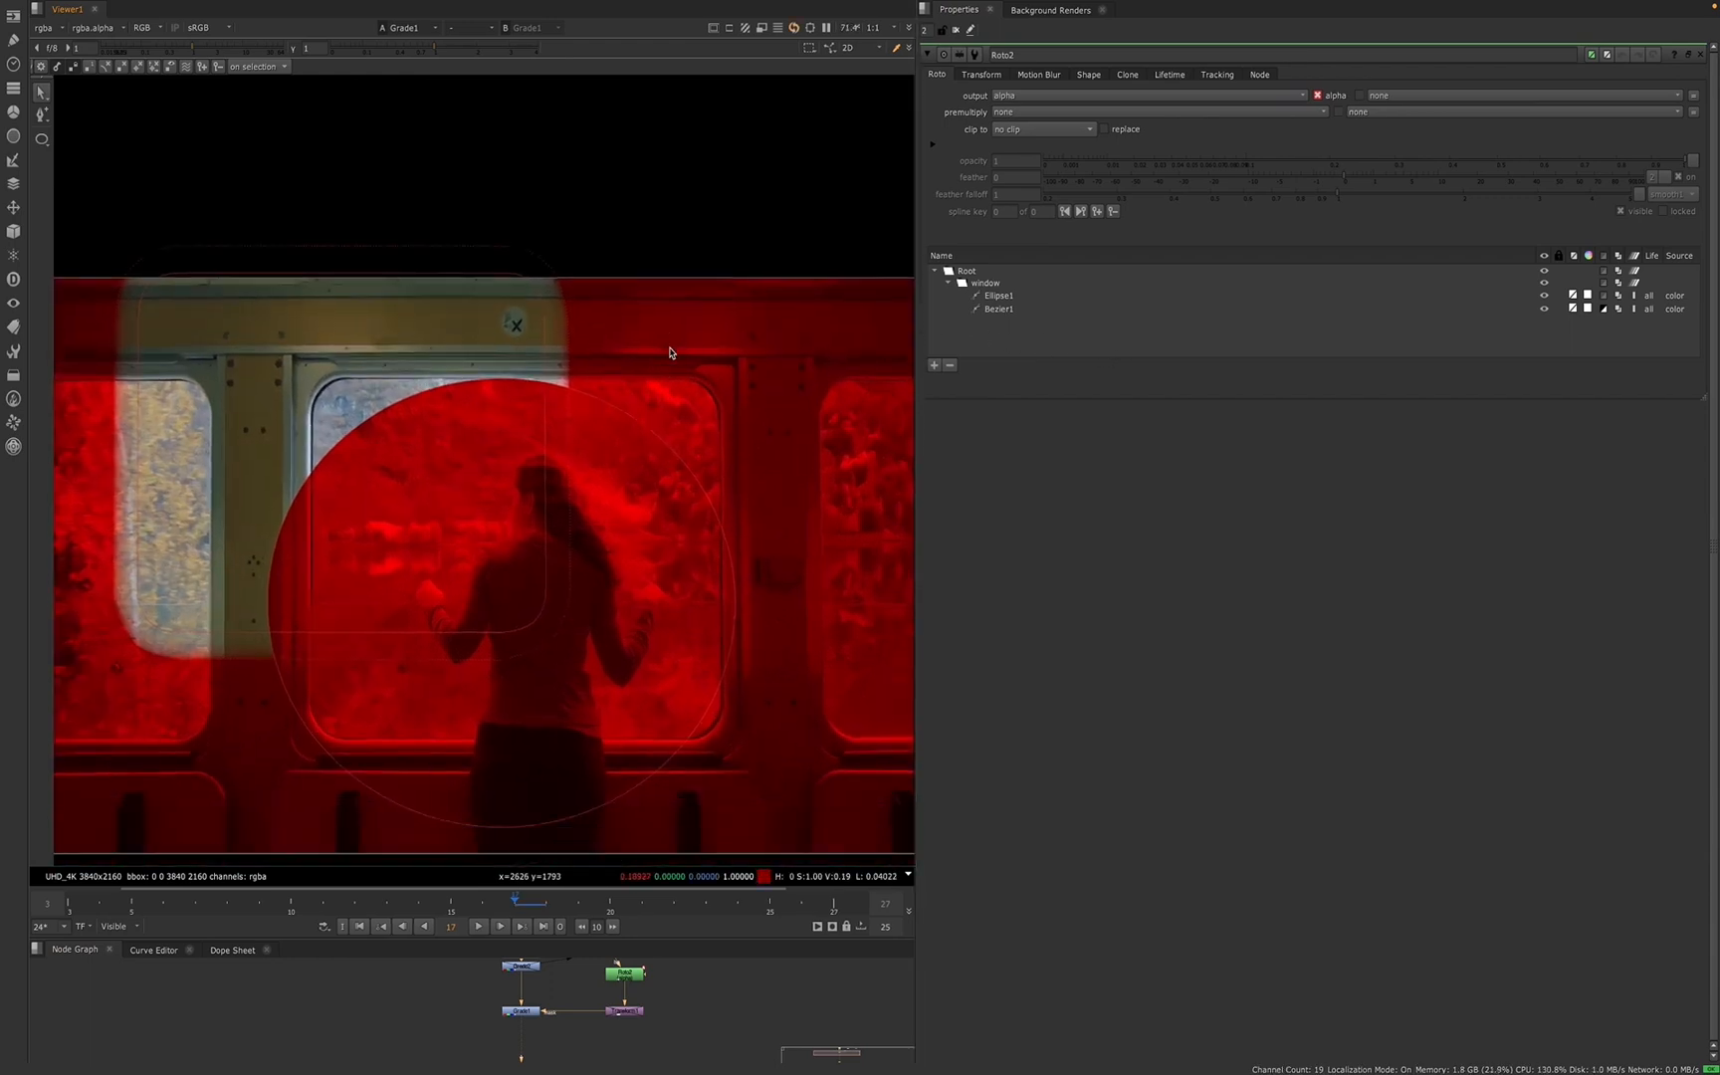
left_click_drag(914, 418, 1195, 418)
left_click_drag(1309, 425, 1157, 453)
scroll(932, 513, "down", 2)
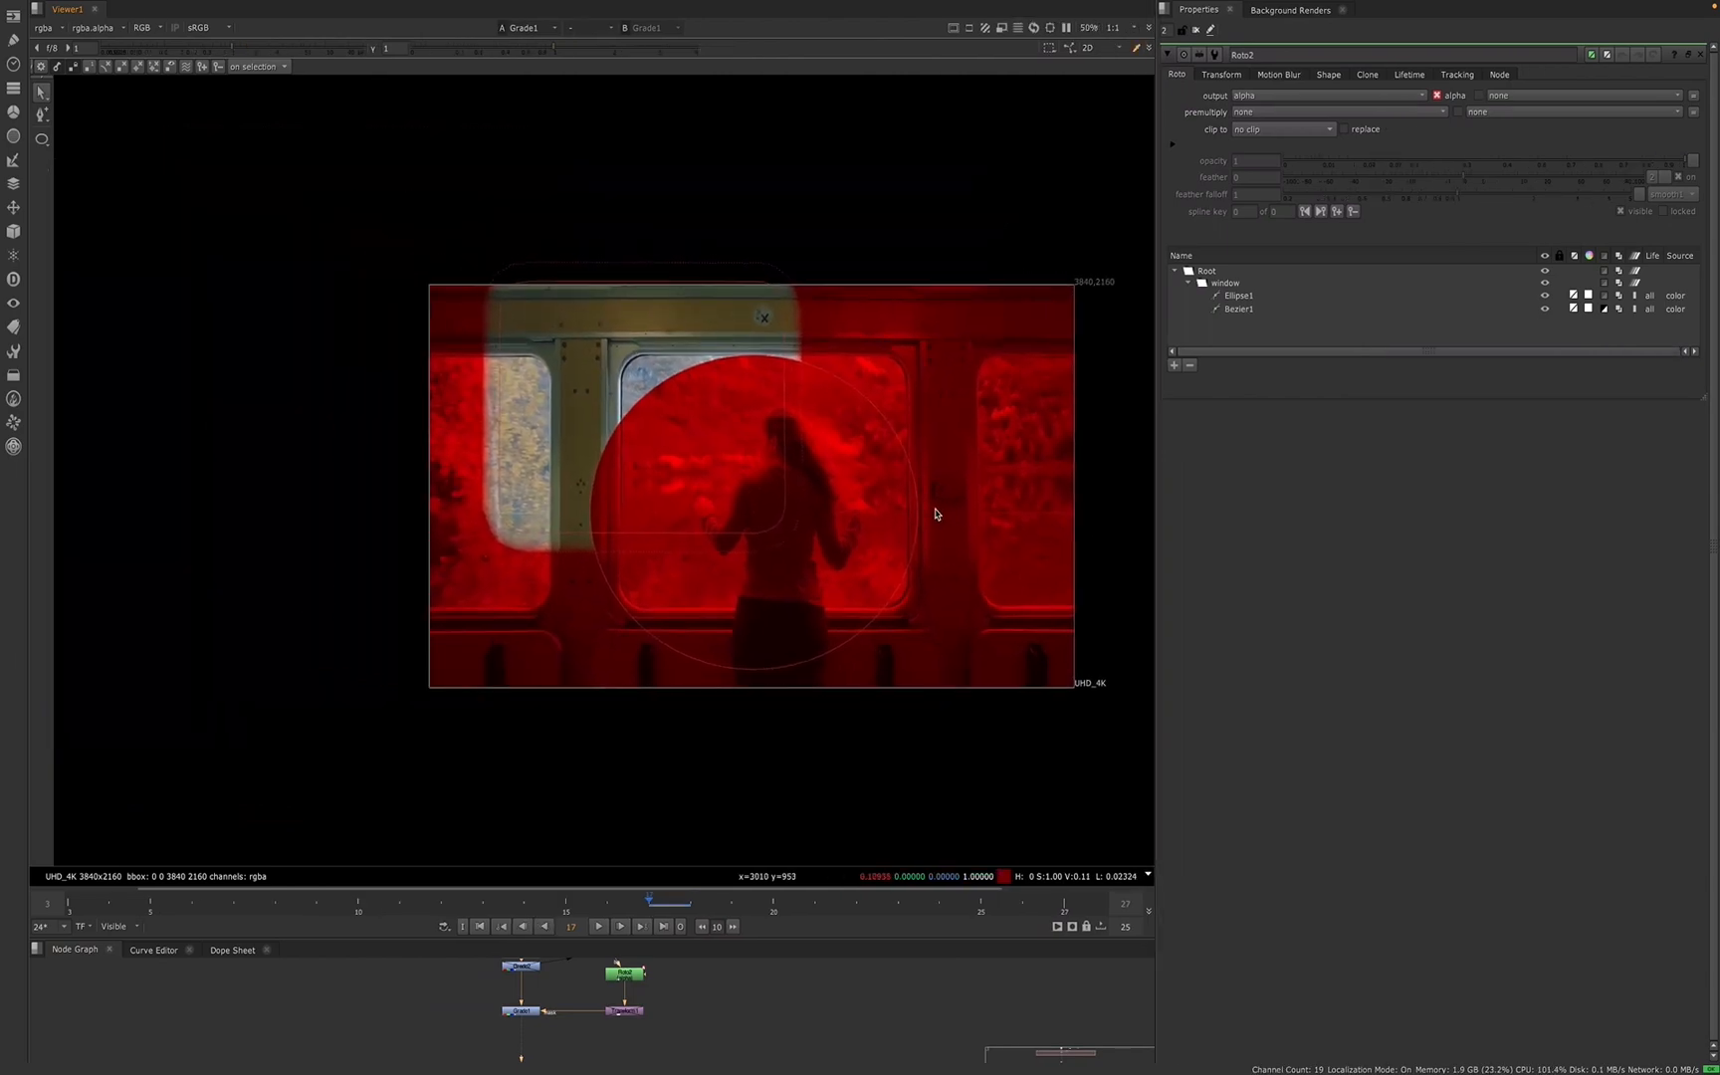